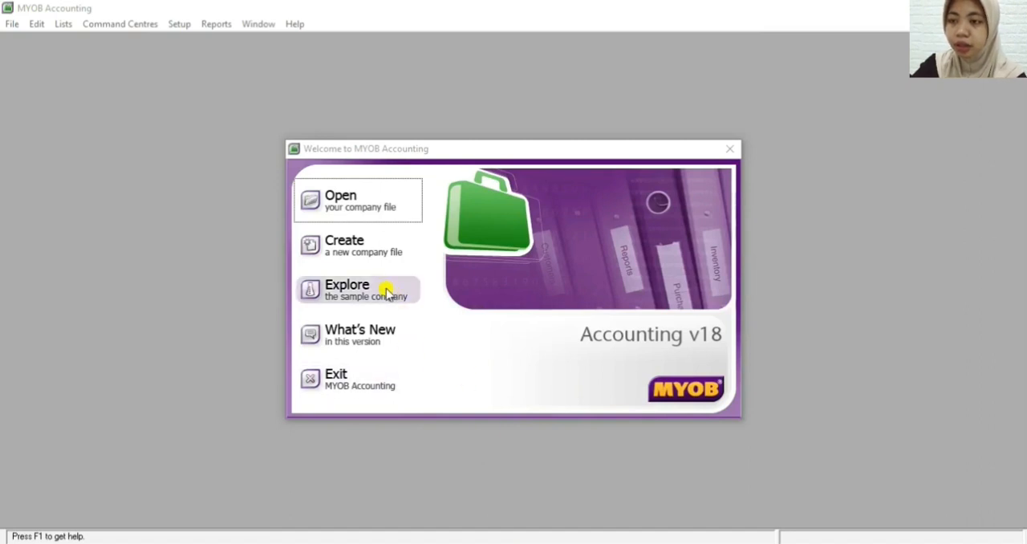
Start a new company file named SALON CANTIK and set its UEN type to Others
left_click(375, 258)
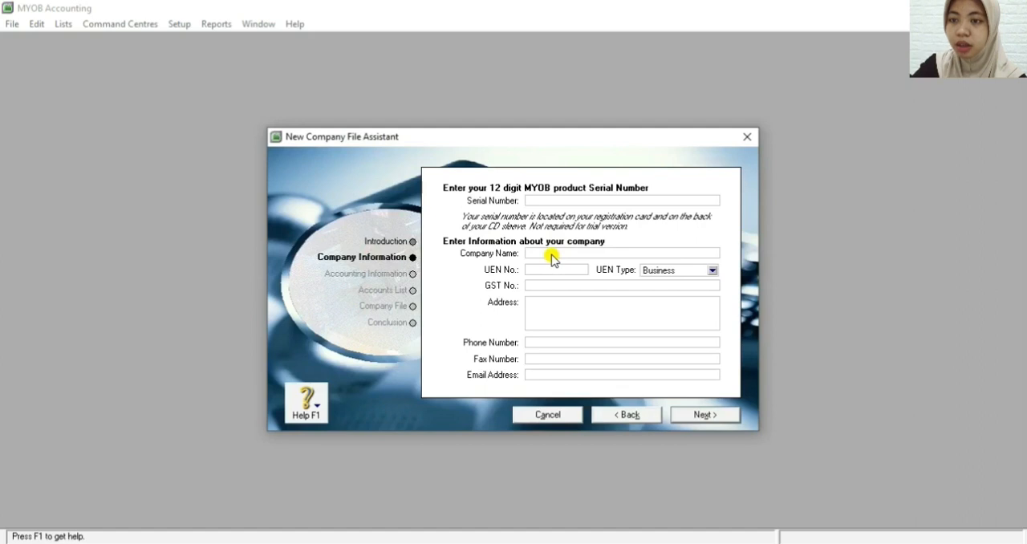
left_click(551, 254)
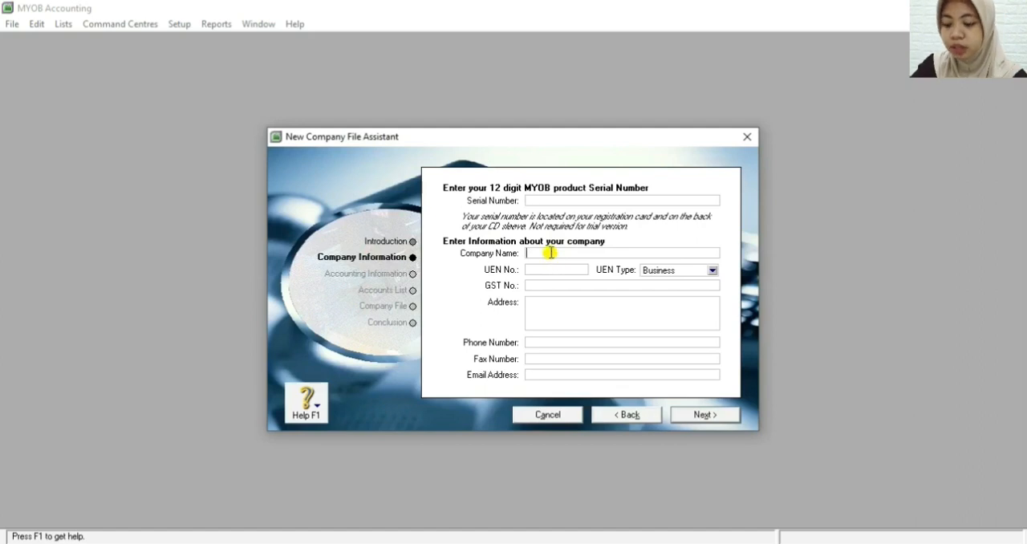
type("SALON CANTIK")
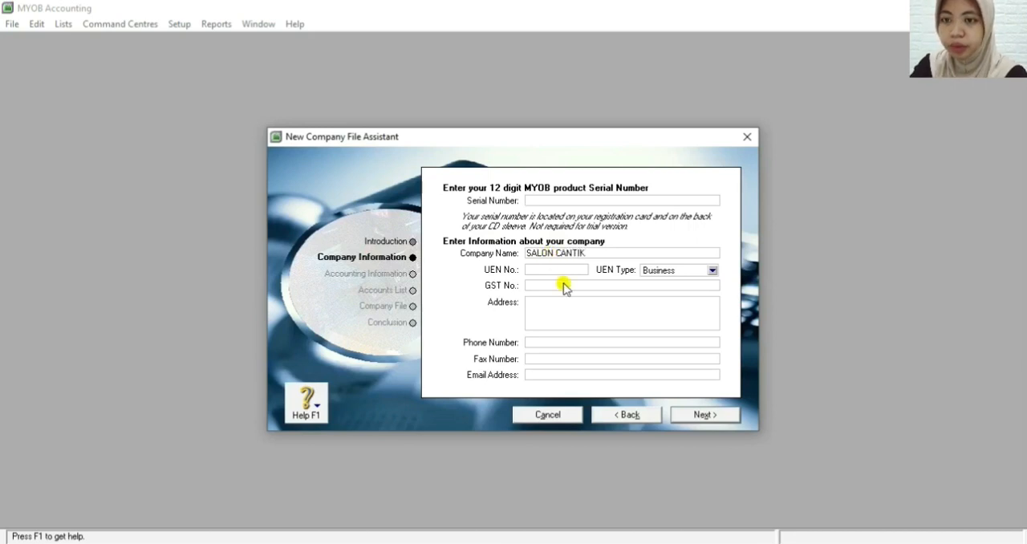
left_click(658, 270)
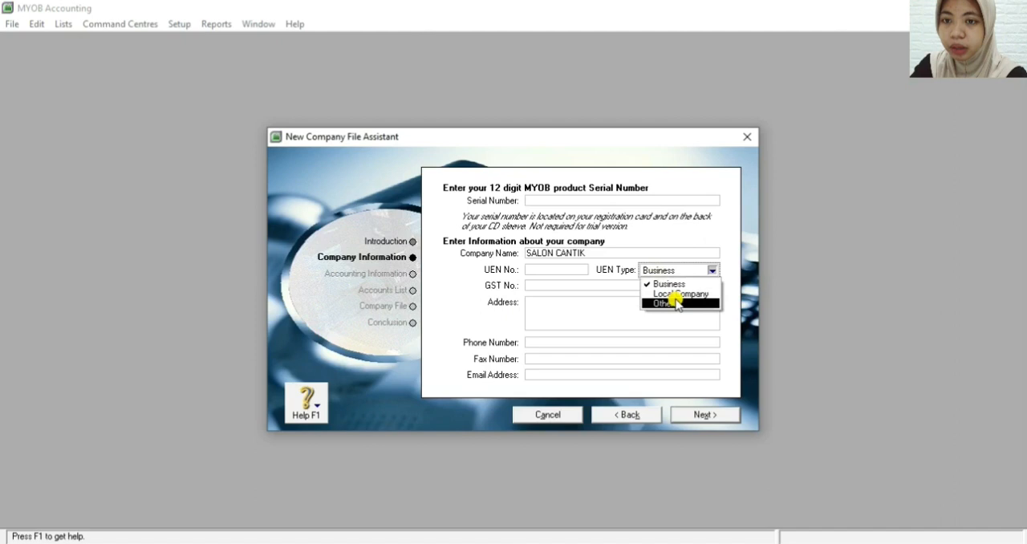
left_click(678, 303)
Enter the company's street address and city in the company information
left_click(564, 302)
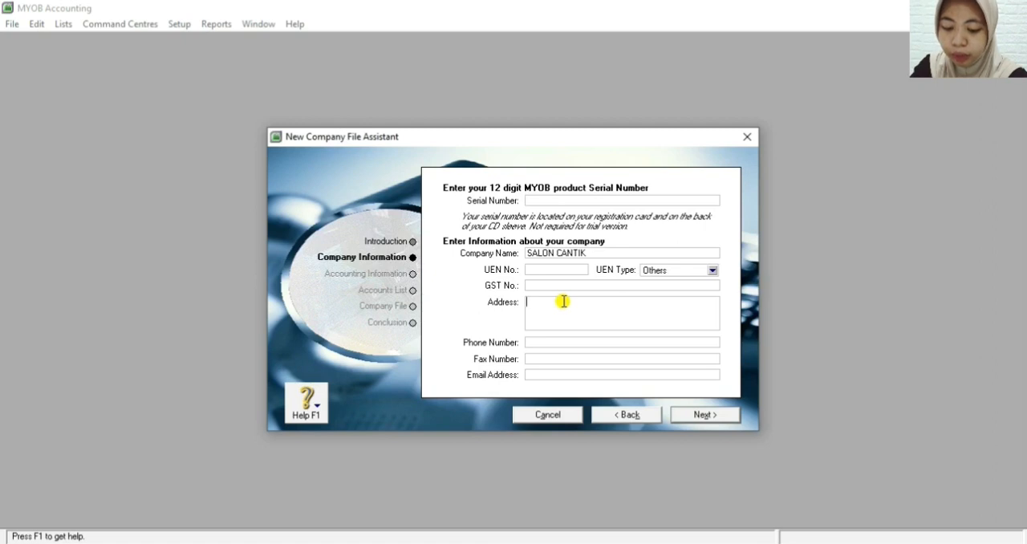
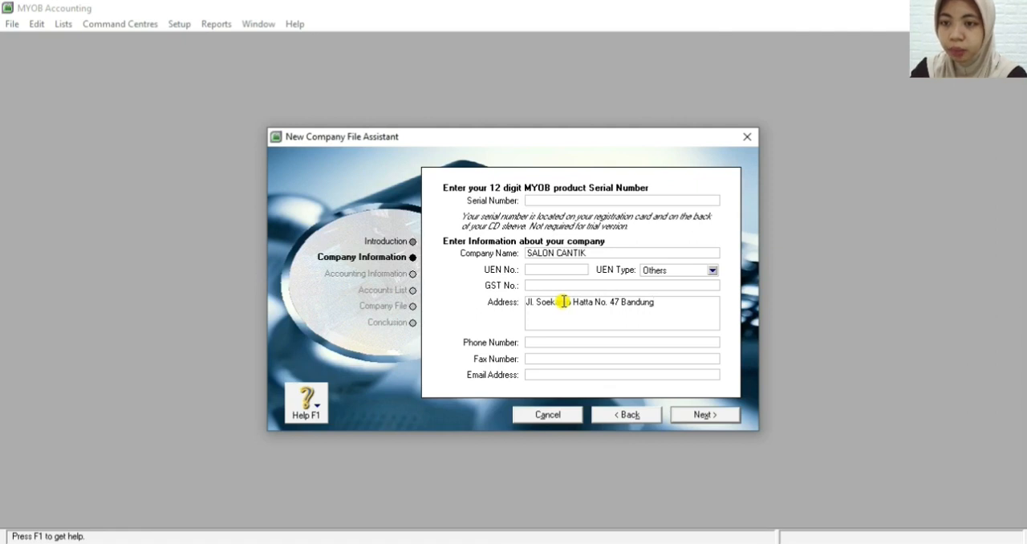
Fill in the company's phone number and fax number, each with its area code in parentheses
left_click(546, 344)
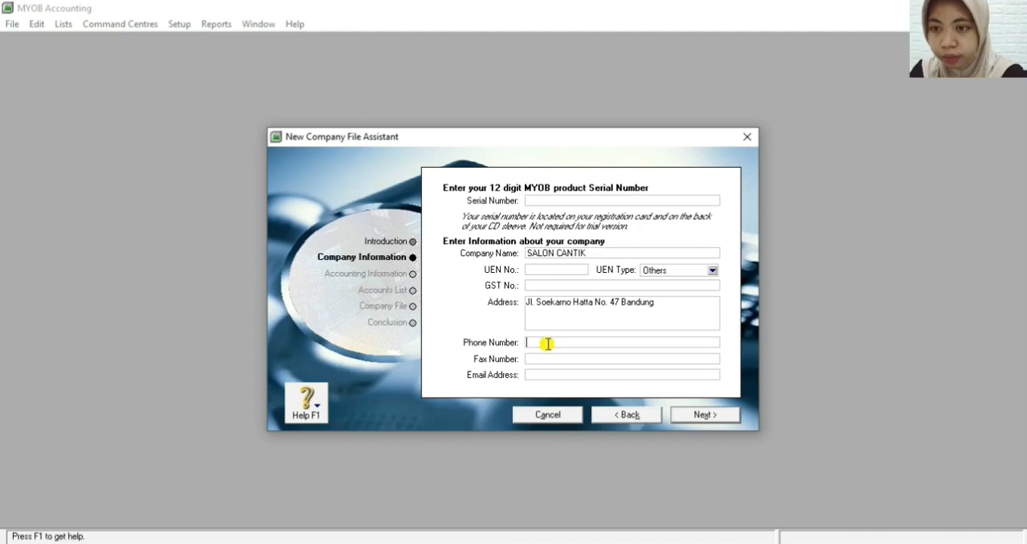
type("(022")
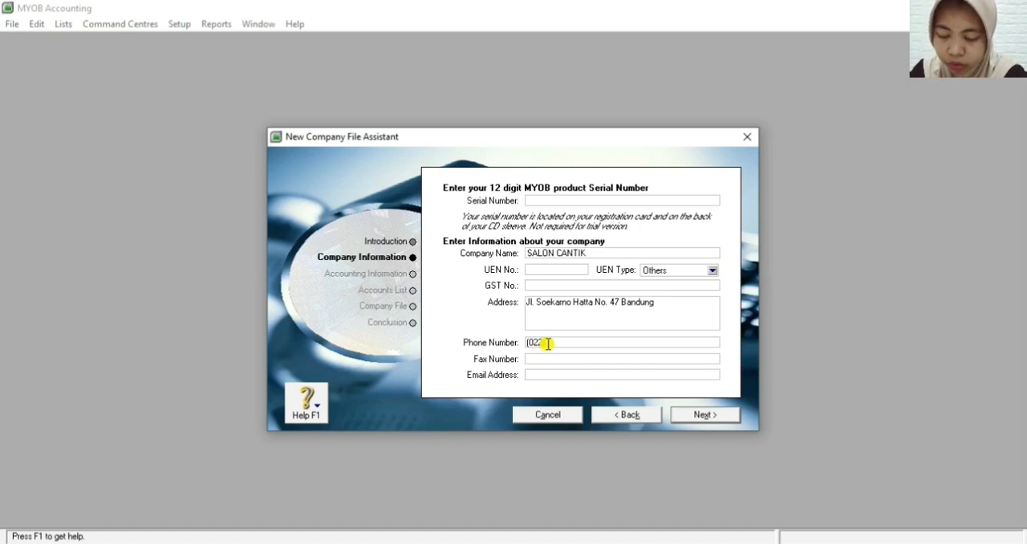
type("00117")
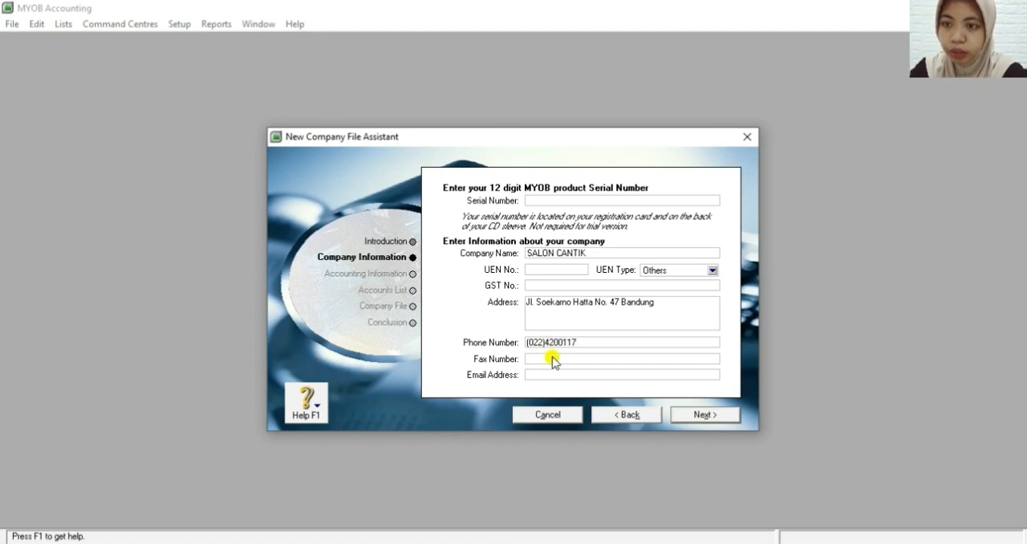
left_click(554, 361)
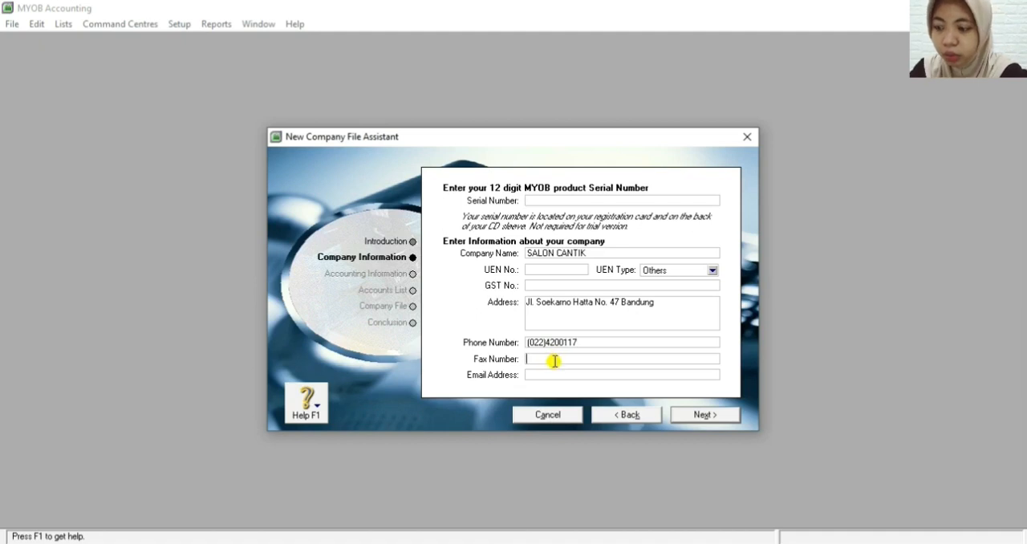
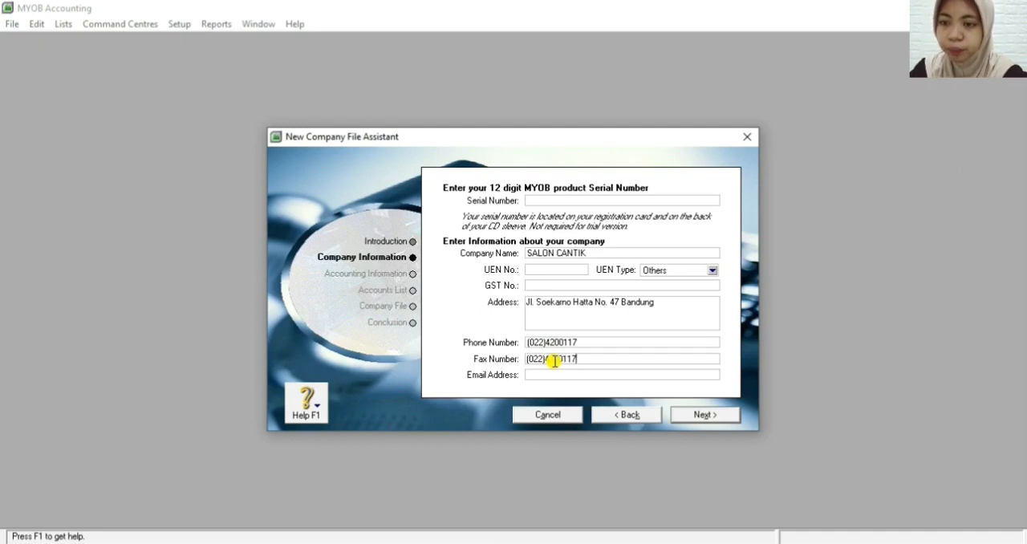
Enter the company's e-mail address and continue to the accounting year settings
left_click(561, 374)
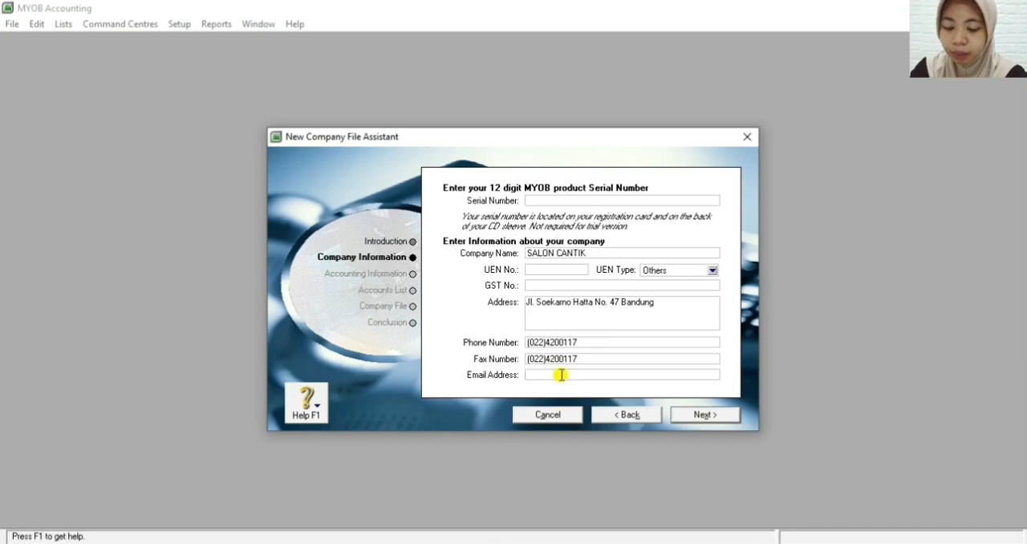
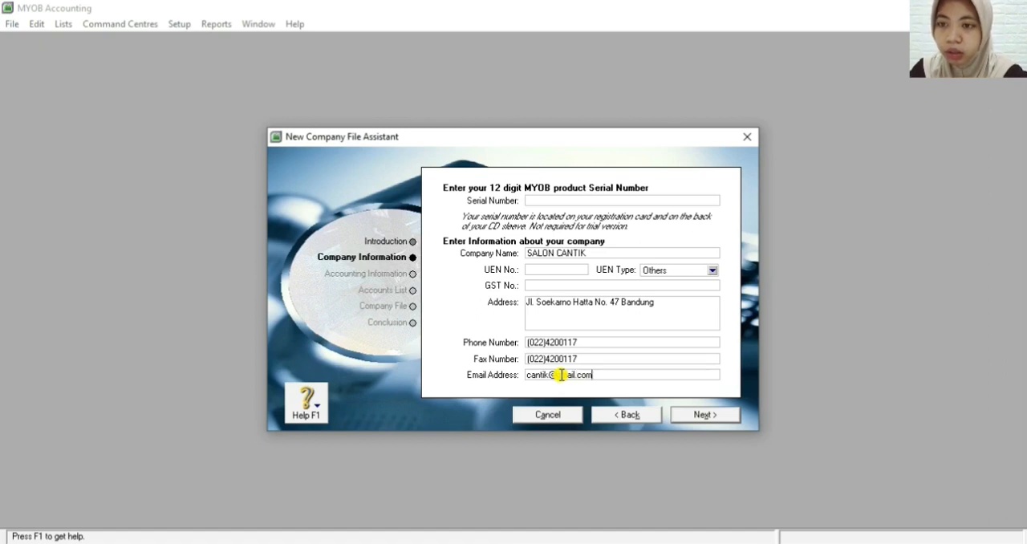
left_click(688, 415)
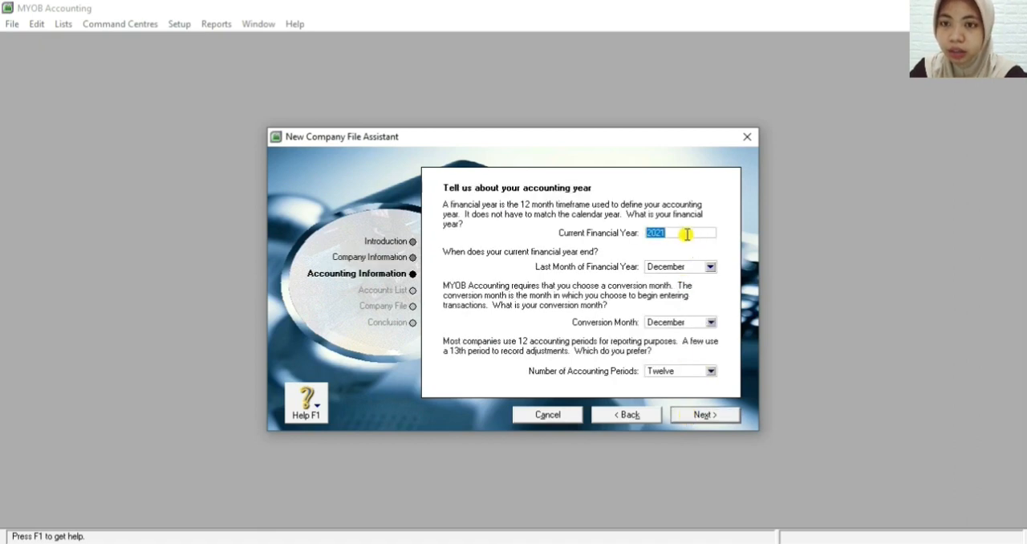
Accept the 2021 accounting year settings and choose to import an accountant-provided accounts list after the company file is created
left_click(687, 235)
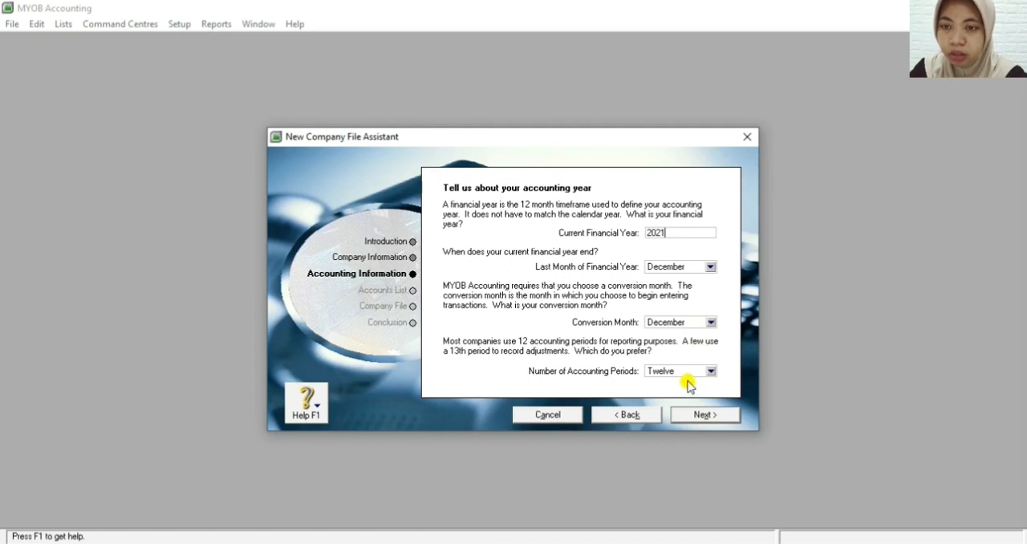
left_click(697, 414)
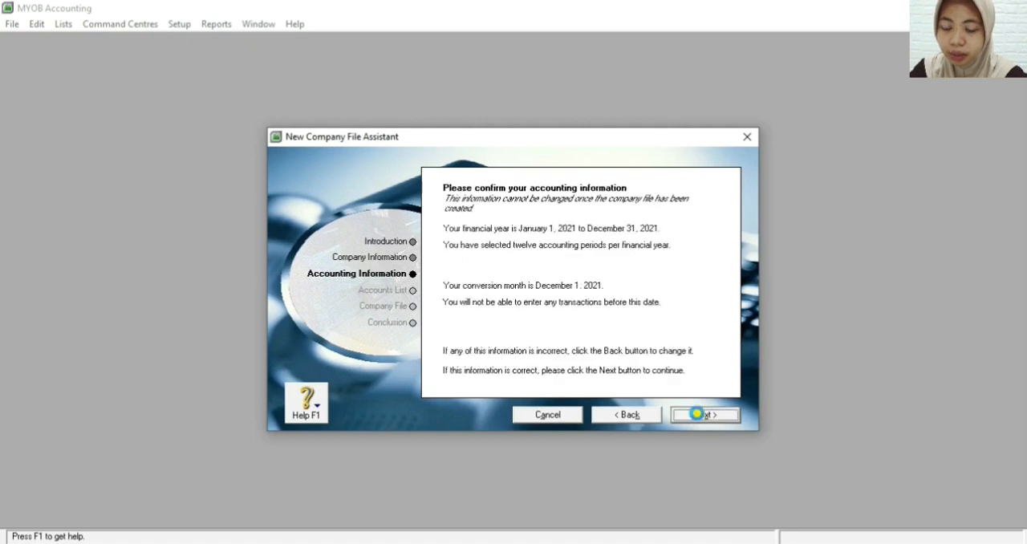
left_click(704, 419)
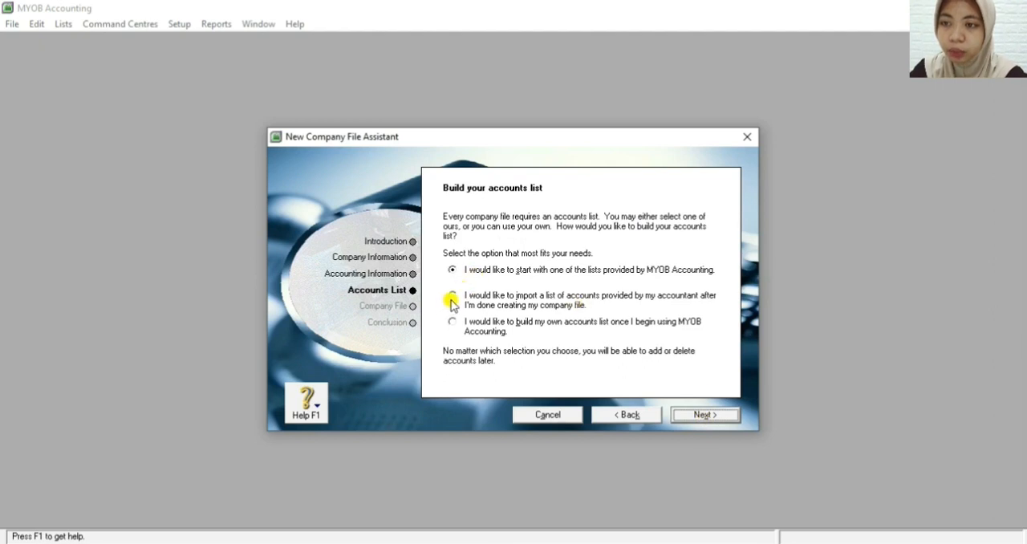
left_click(454, 296)
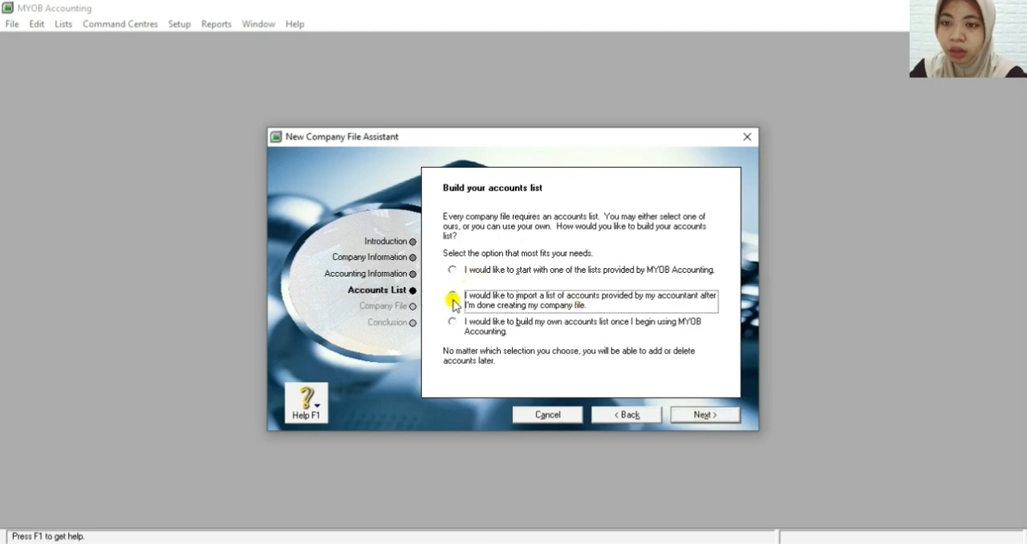
left_click(698, 417)
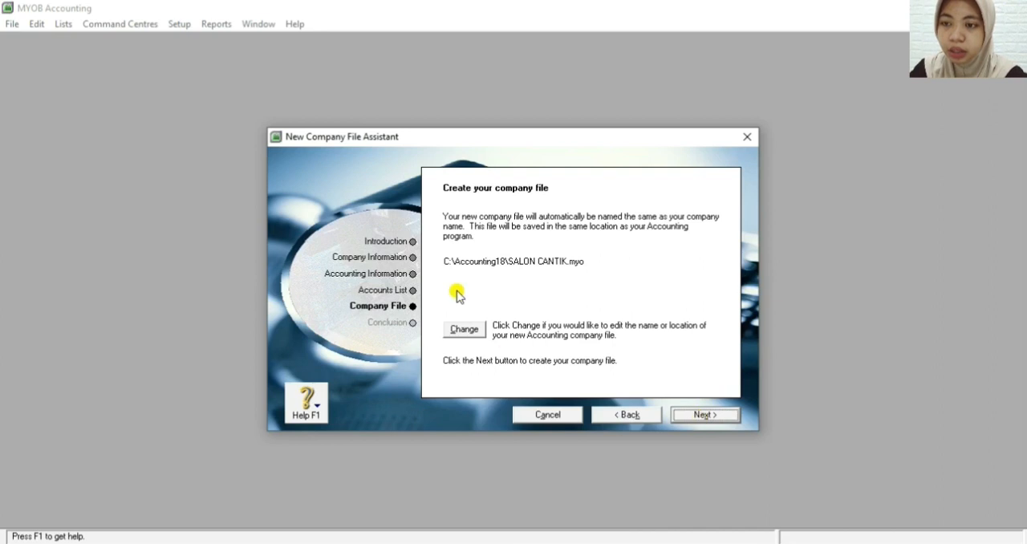
Change the company file's name to SALON CANTIK__ in the Accounting18 folder and create the file
left_click(469, 329)
left_click(530, 425)
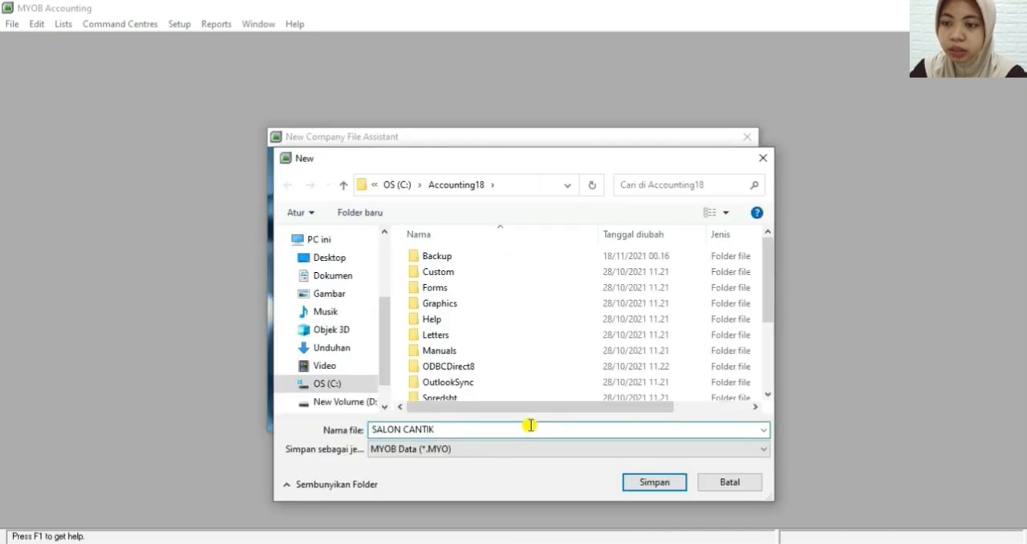
type("_")
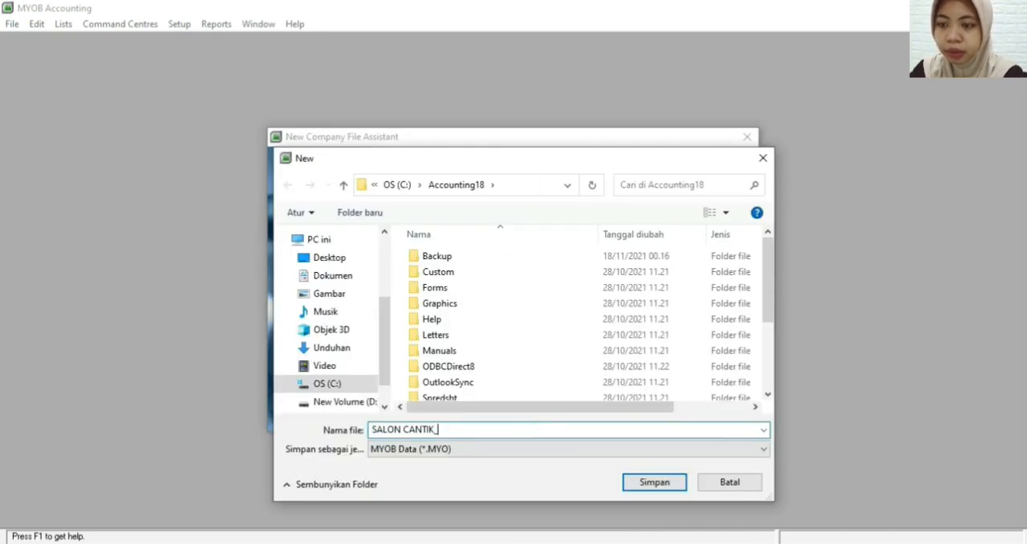
key("Escape")
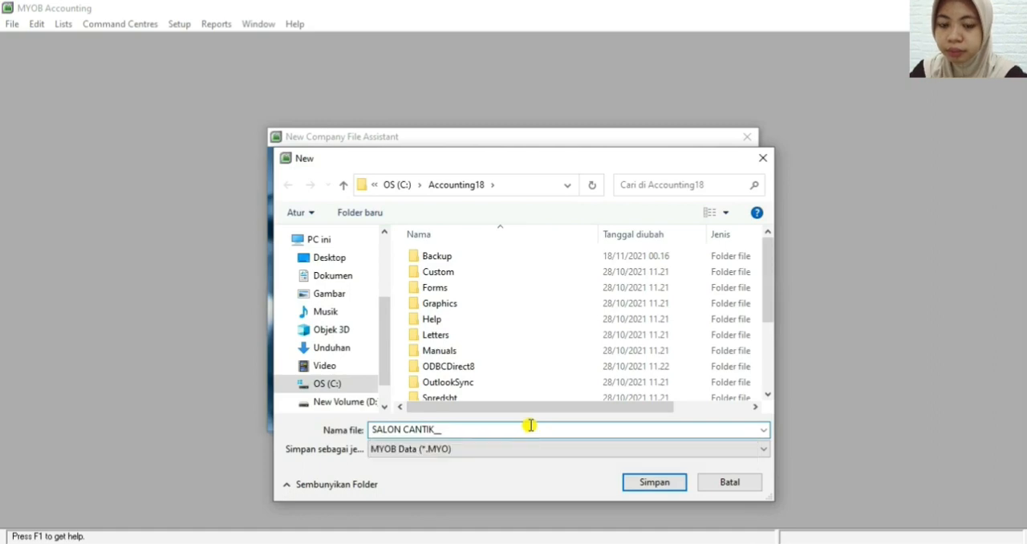
key("Return")
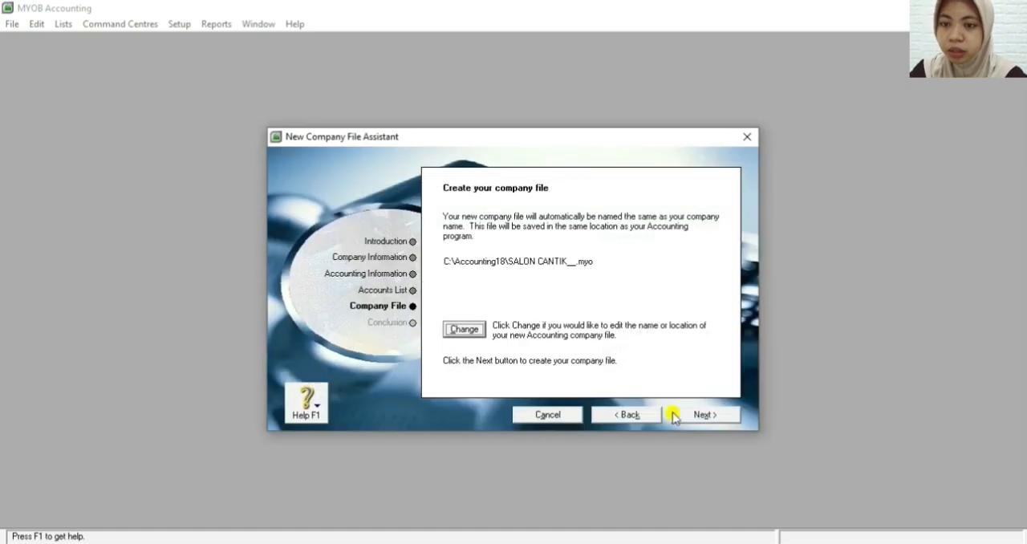
left_click(682, 416)
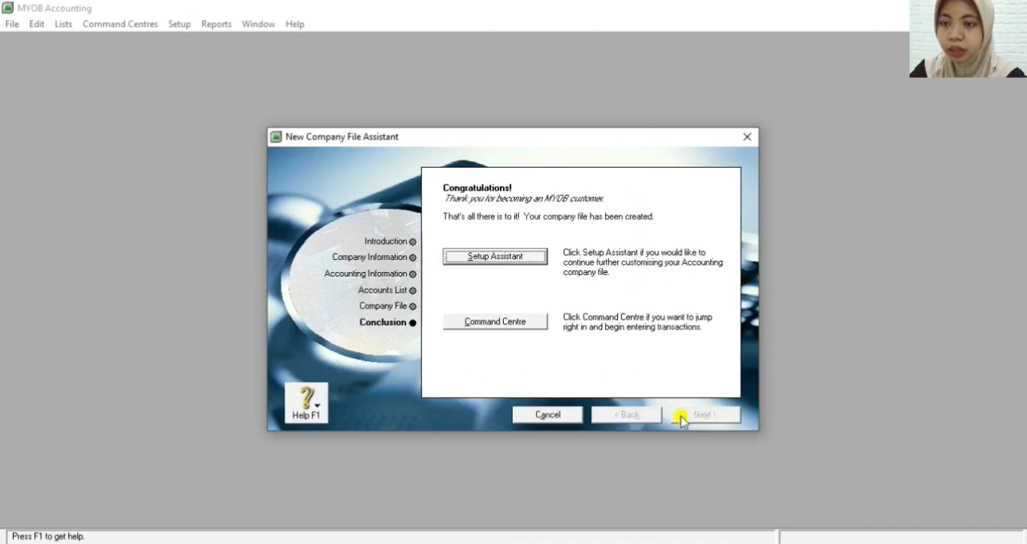
Finish the assistant by going to the Command Centre and show its Accounts section
left_click(522, 325)
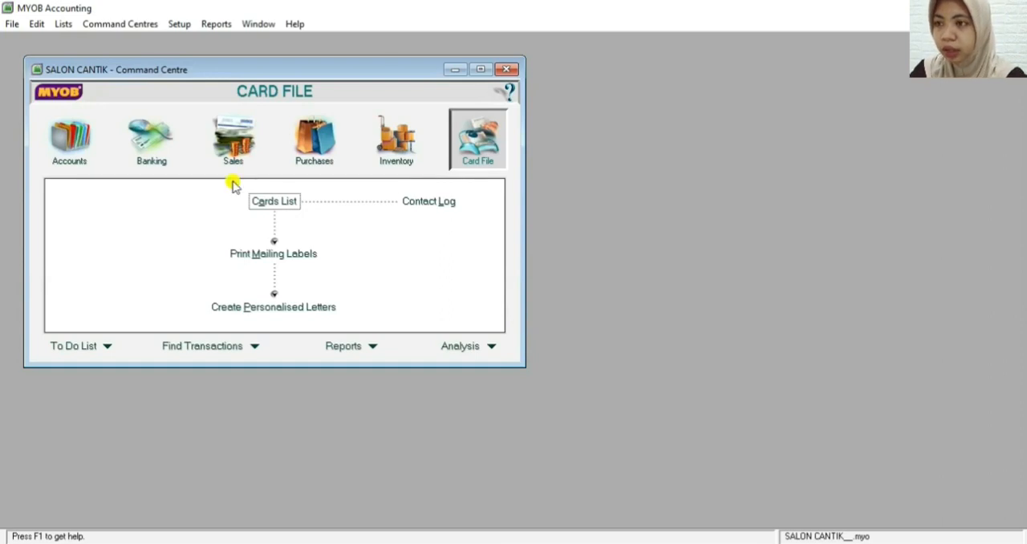
left_click(81, 149)
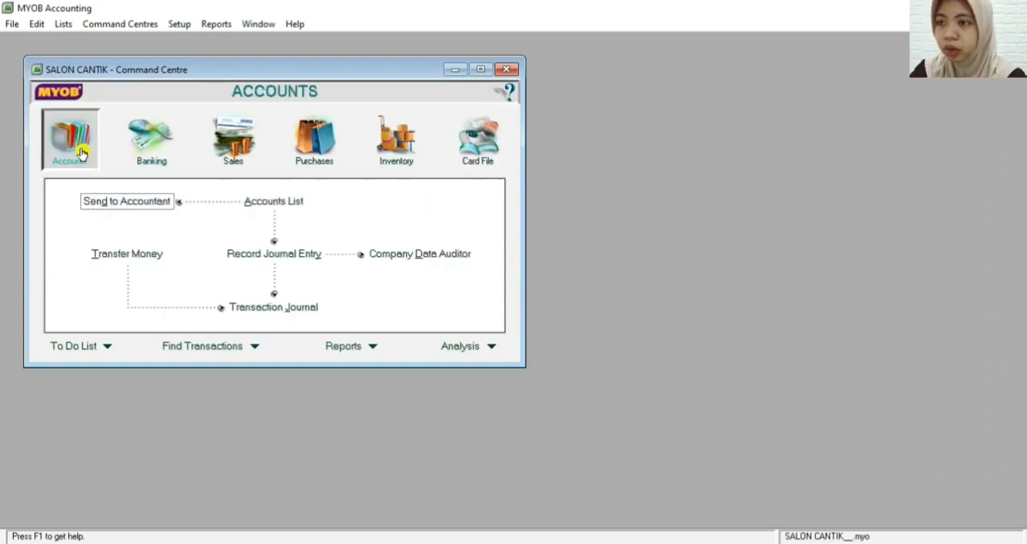
Open the accounts list in a maximized window and start a new asset header account numbered 1-1000
left_click(268, 201)
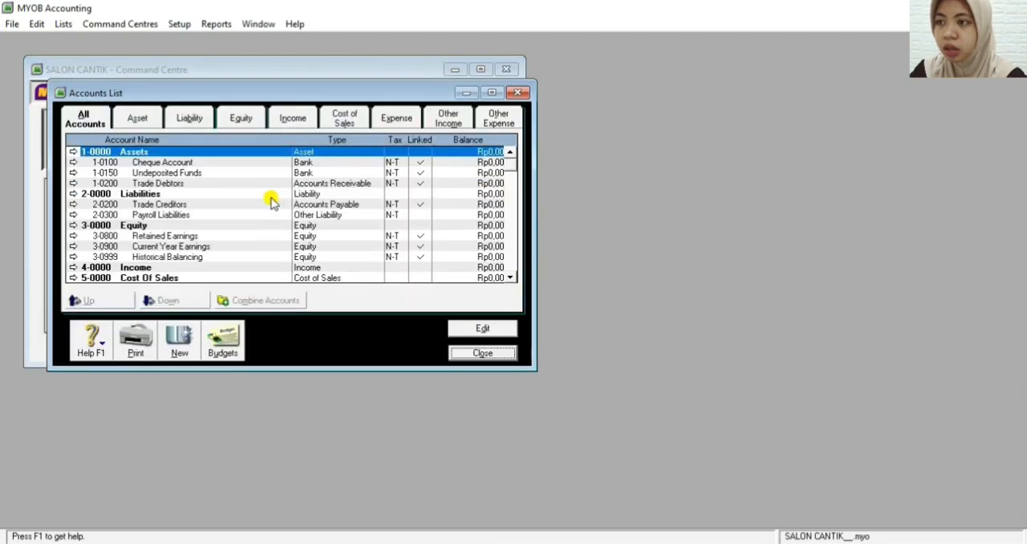
left_click(492, 94)
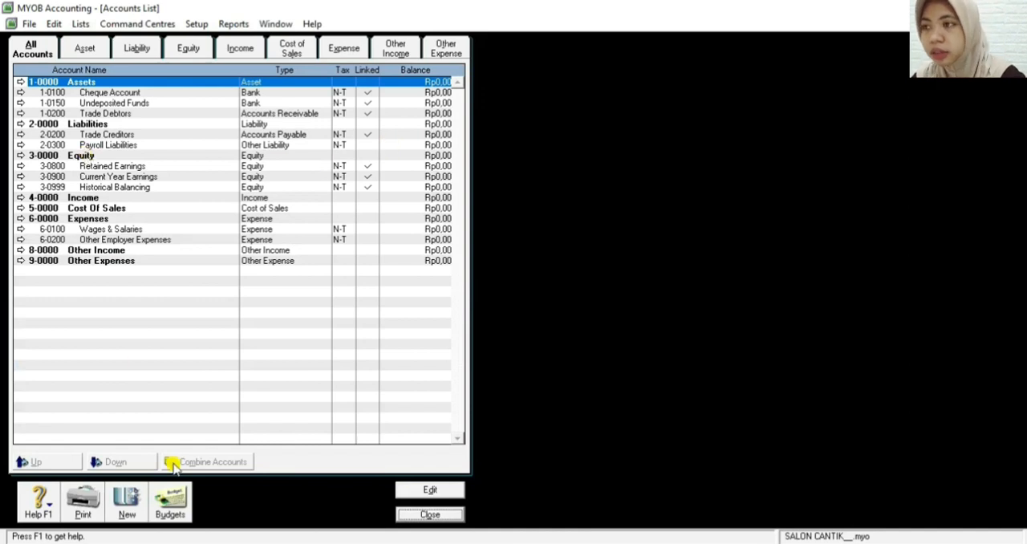
left_click(136, 510)
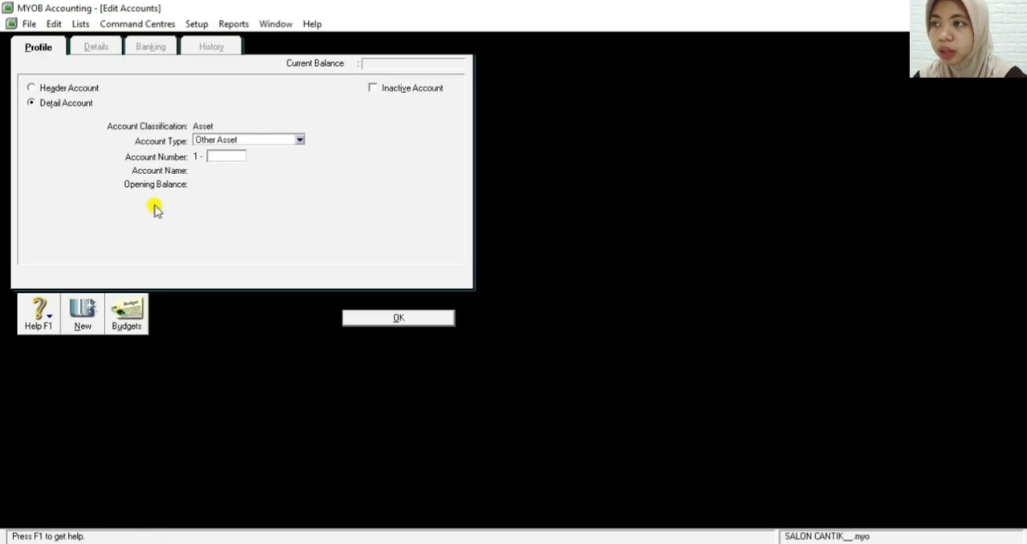
left_click(30, 90)
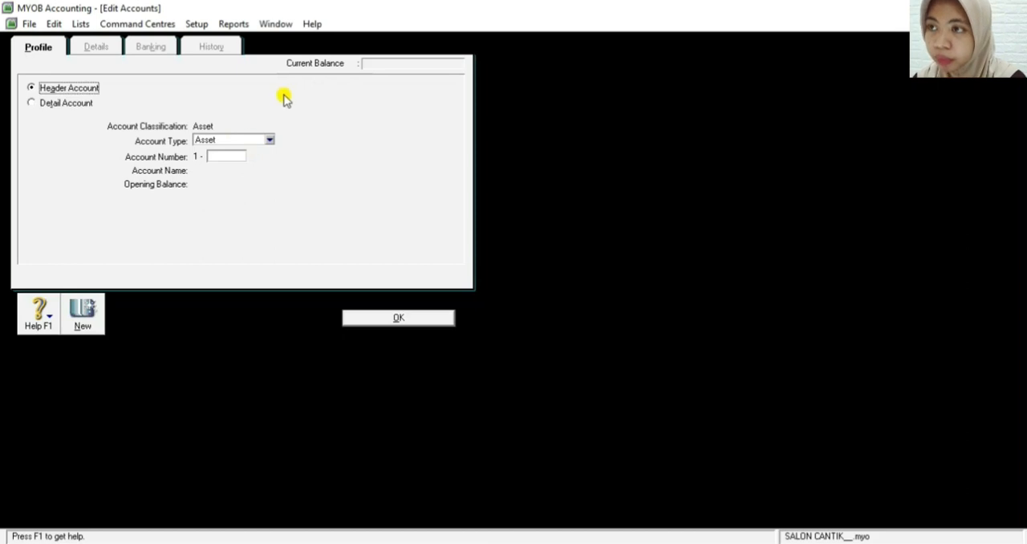
left_click(236, 157)
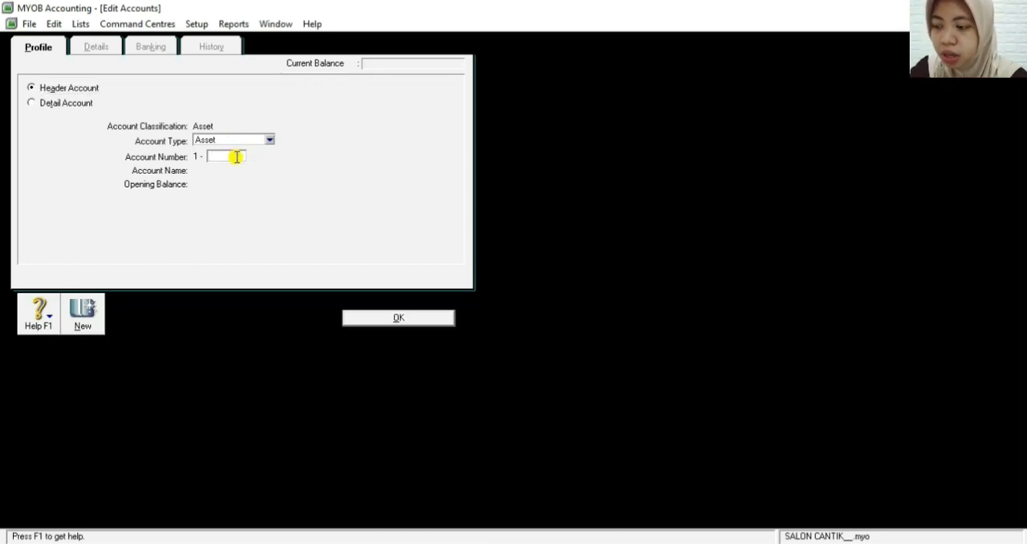
type("1")
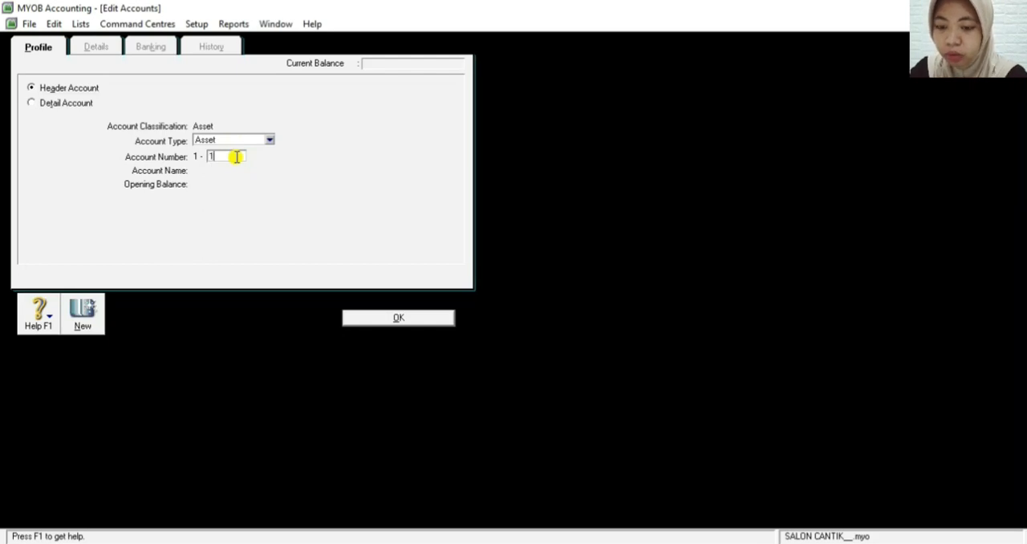
type("000")
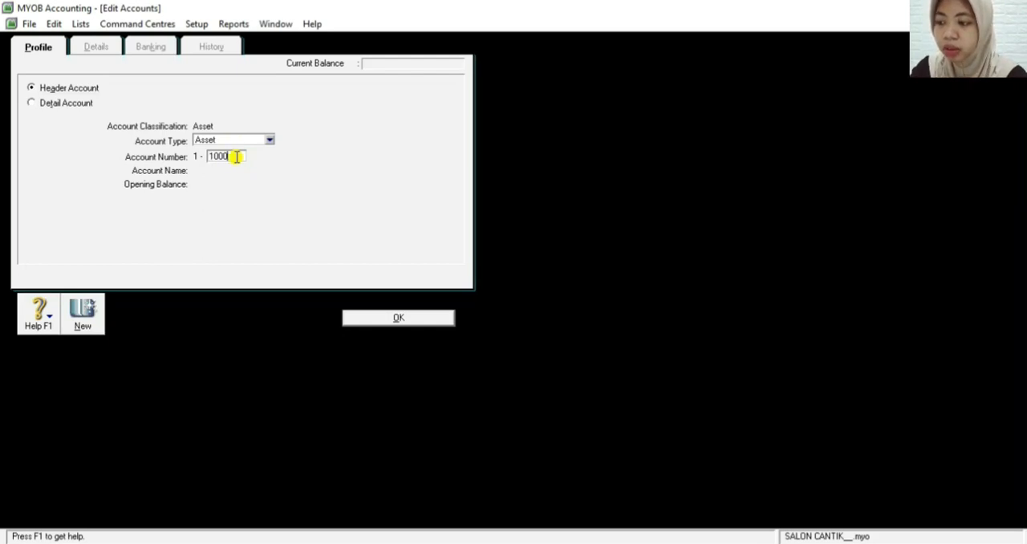
key("Tab")
Name the new header account Current Assets and save it
key("BackSpace")
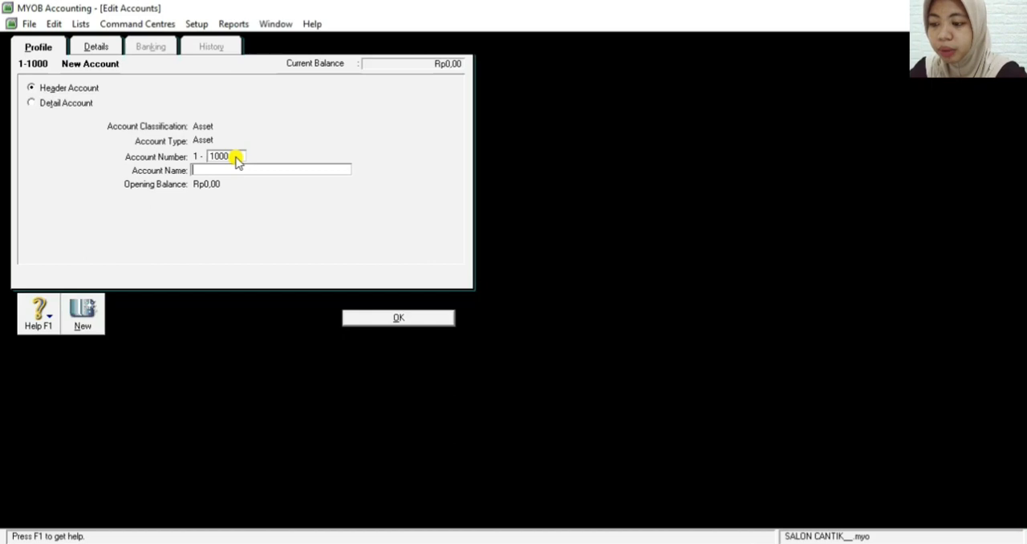
type("Current")
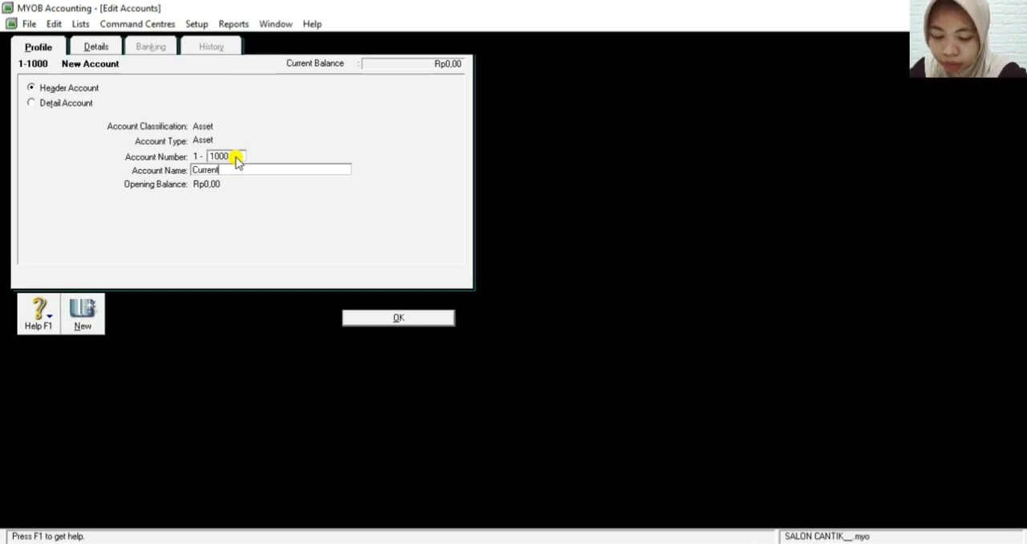
type(" Assets")
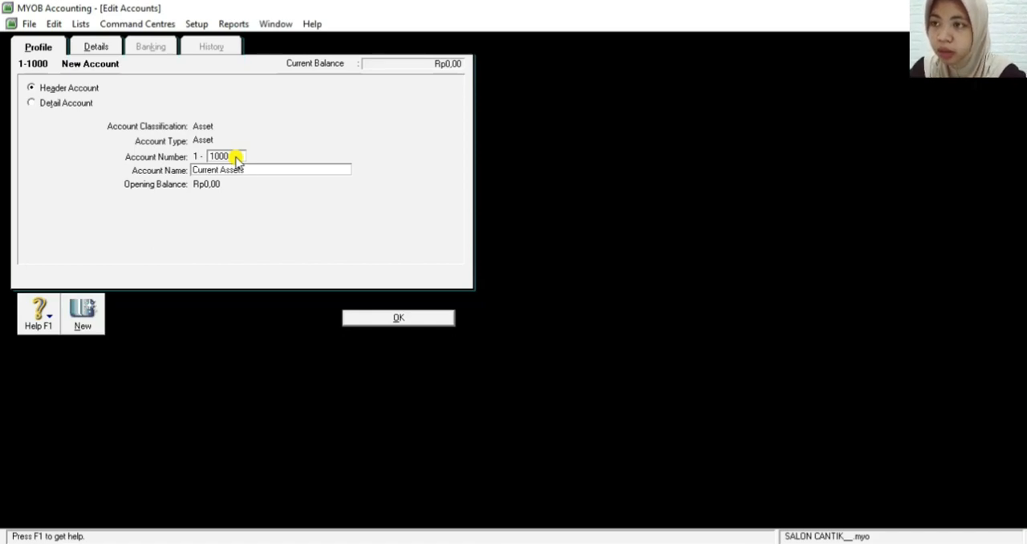
left_click(382, 320)
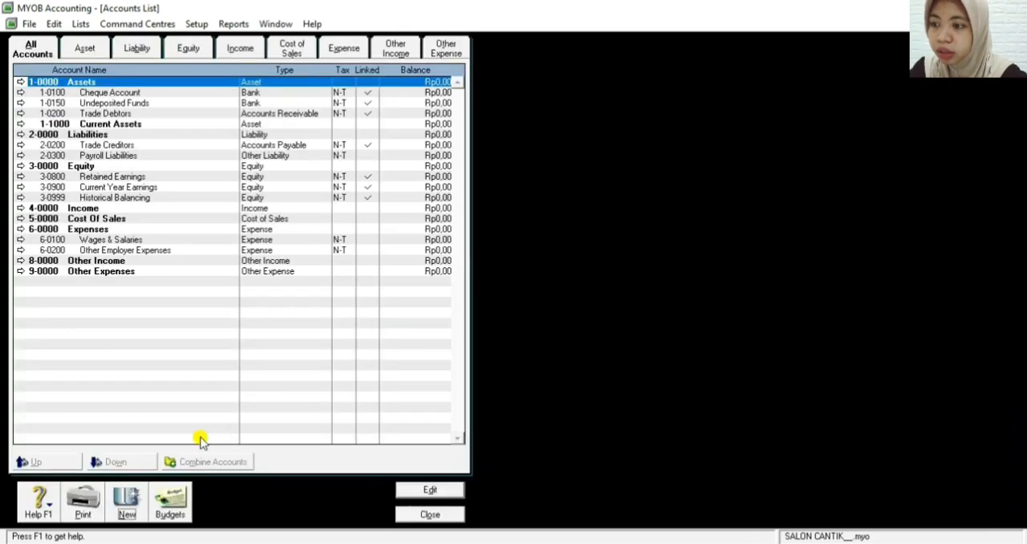
Create another asset header account numbered 1-2000 and named Fixed Assets
left_click(121, 505)
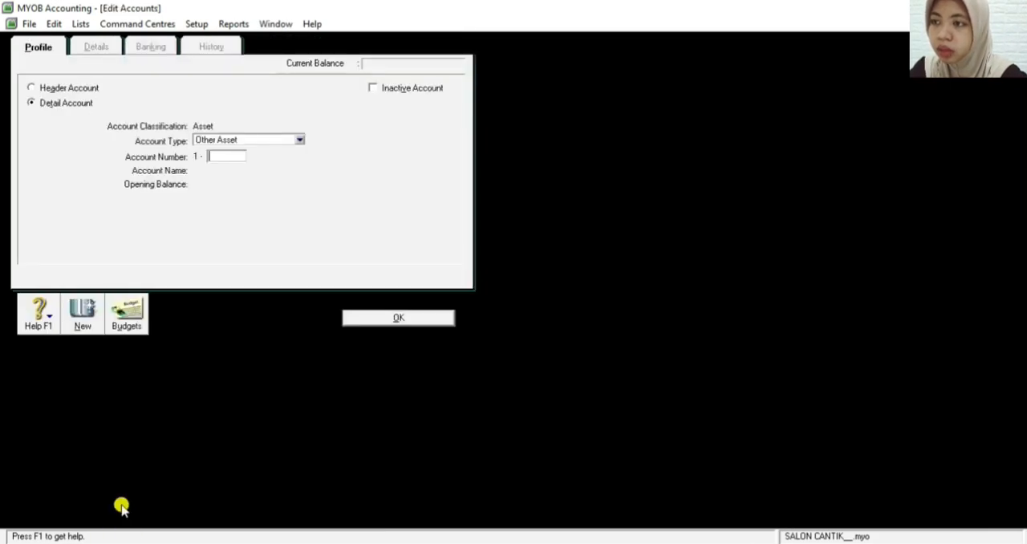
left_click(32, 88)
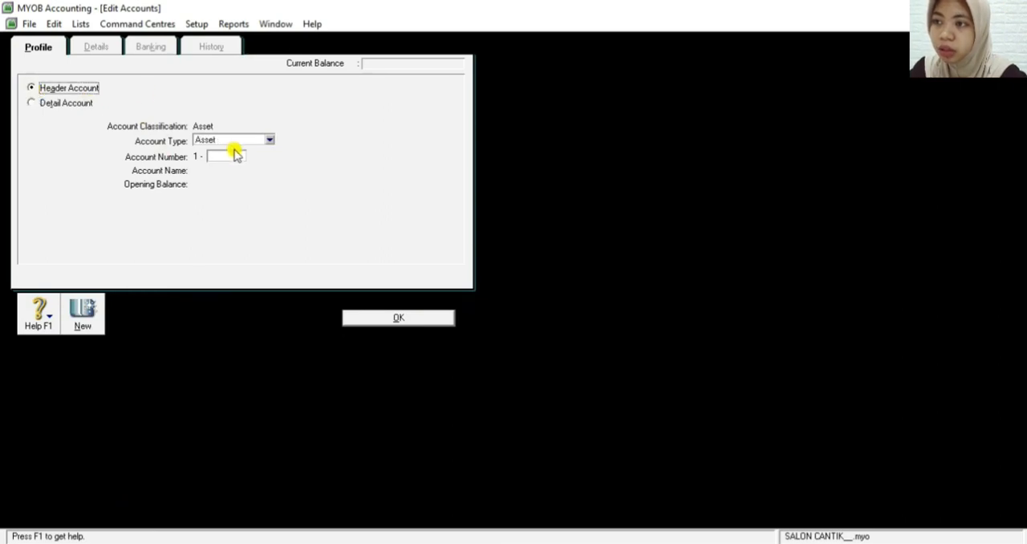
left_click(239, 155)
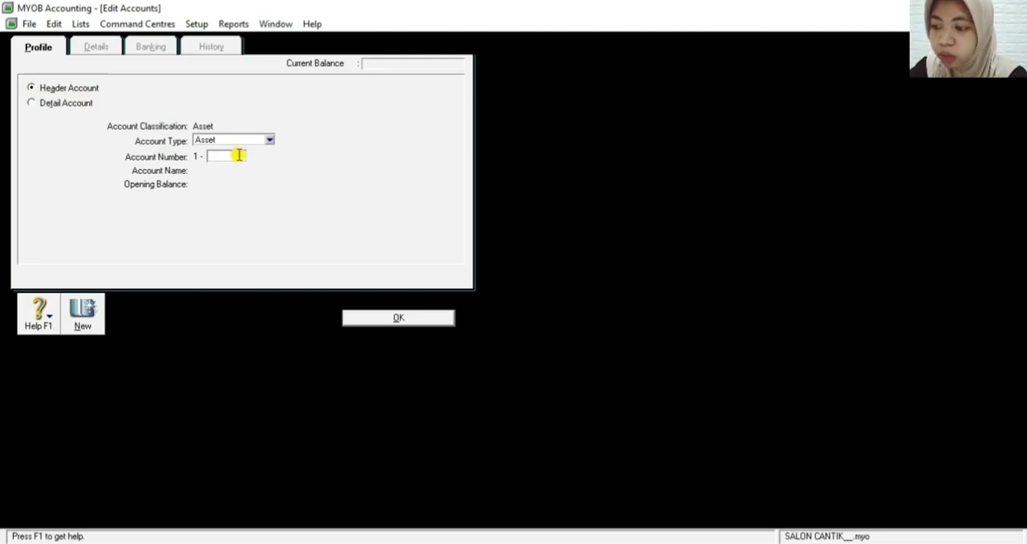
type("2")
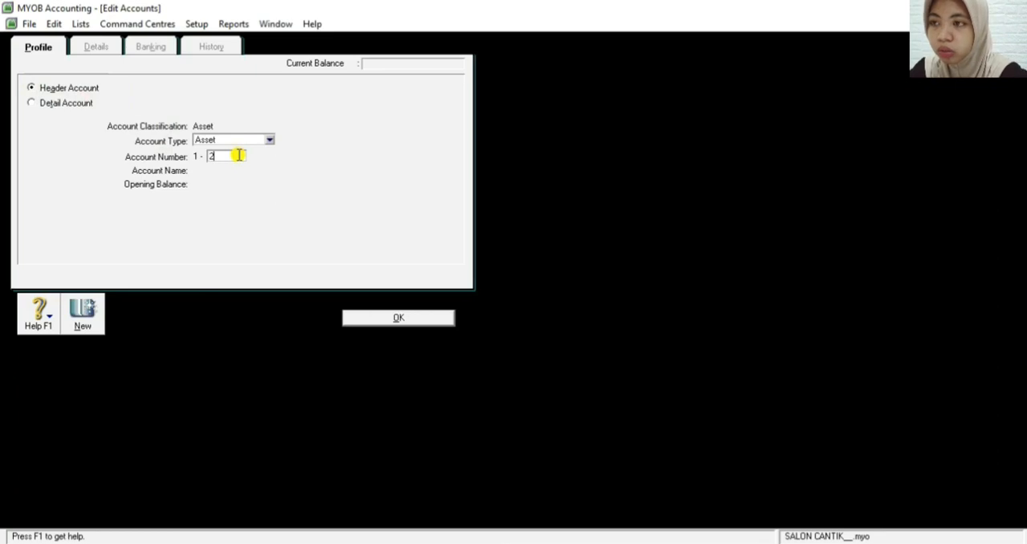
type("000")
key("Tab")
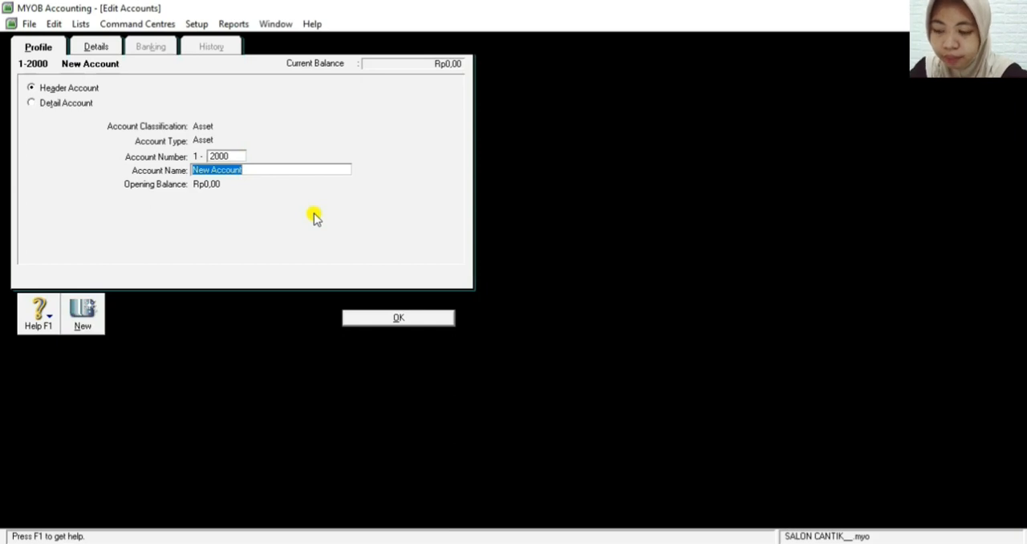
type("Fixed")
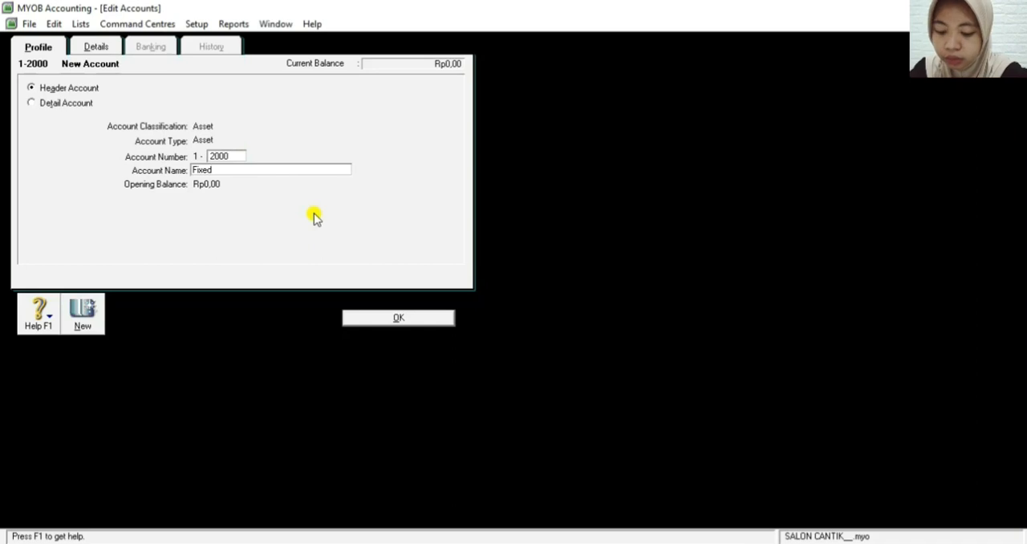
type(" Assets")
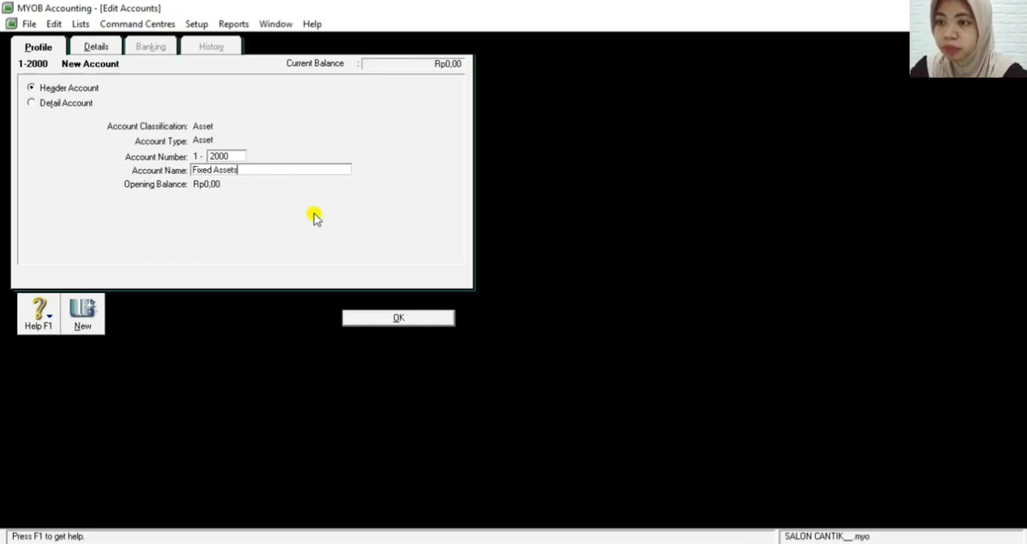
left_click(399, 318)
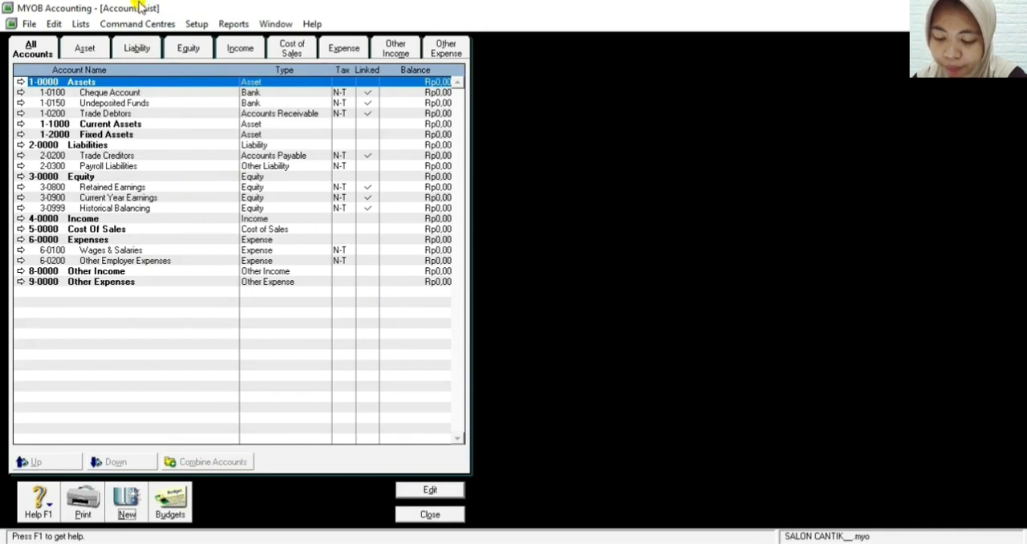
Open the Cheque Account for editing and change its account number to 1-1100
left_click(135, 94)
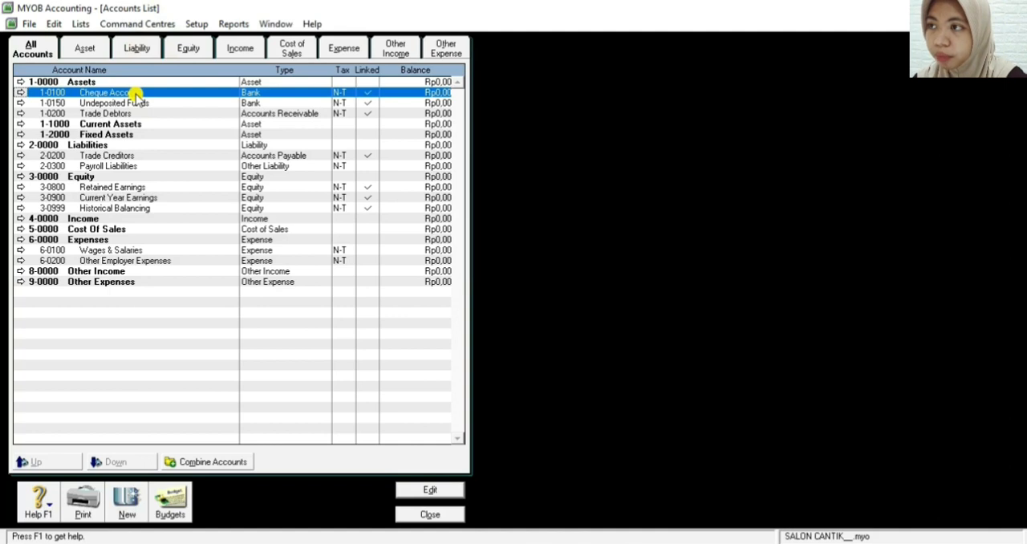
left_click(22, 93)
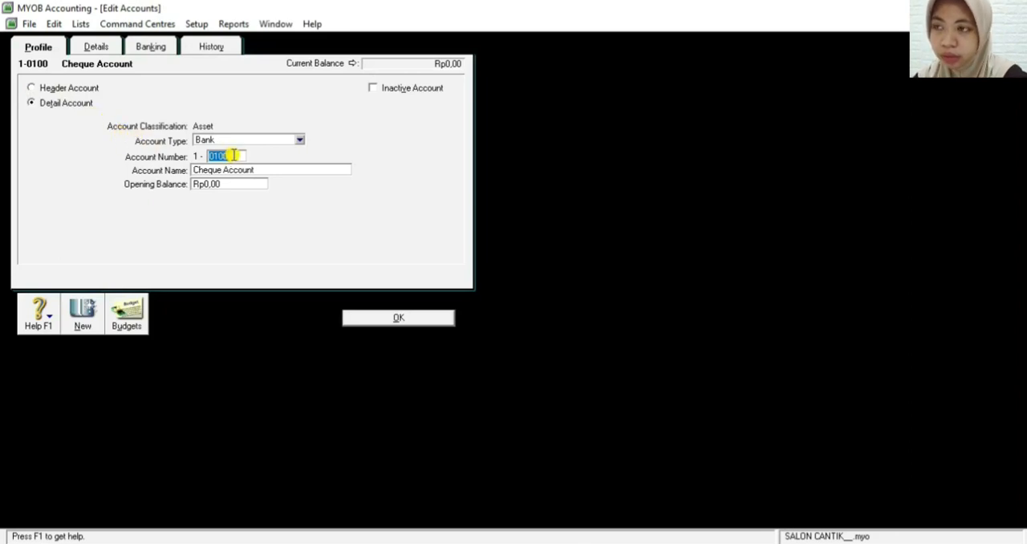
key("BackSpace")
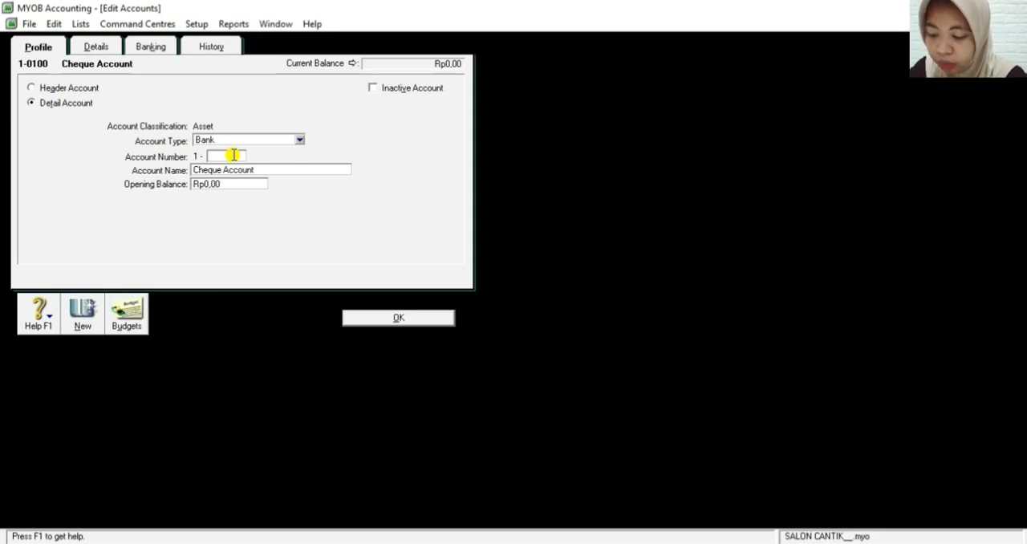
type("1100")
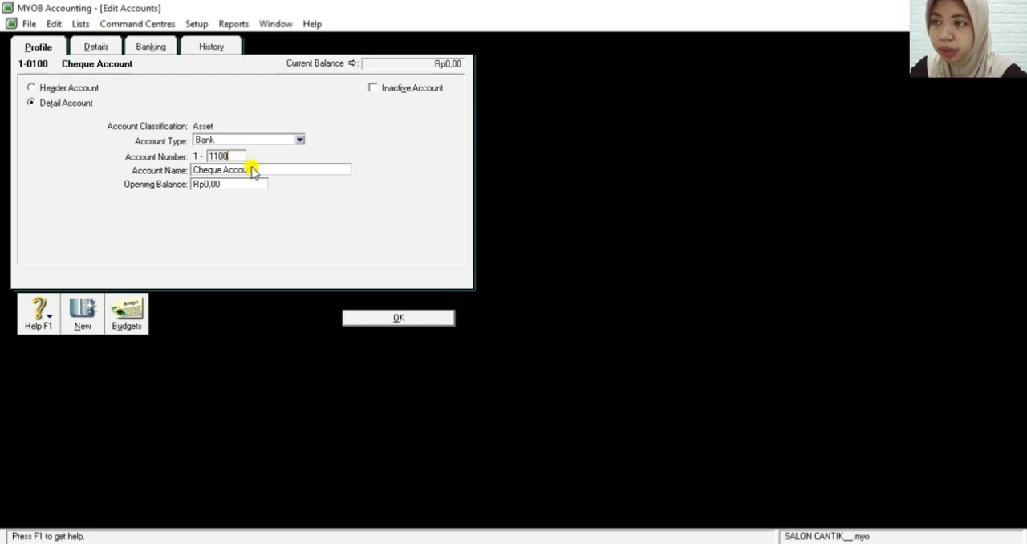
Rename the Cheque Account as Cash in Bank and save the account
left_click(251, 170)
key("BackSpace")
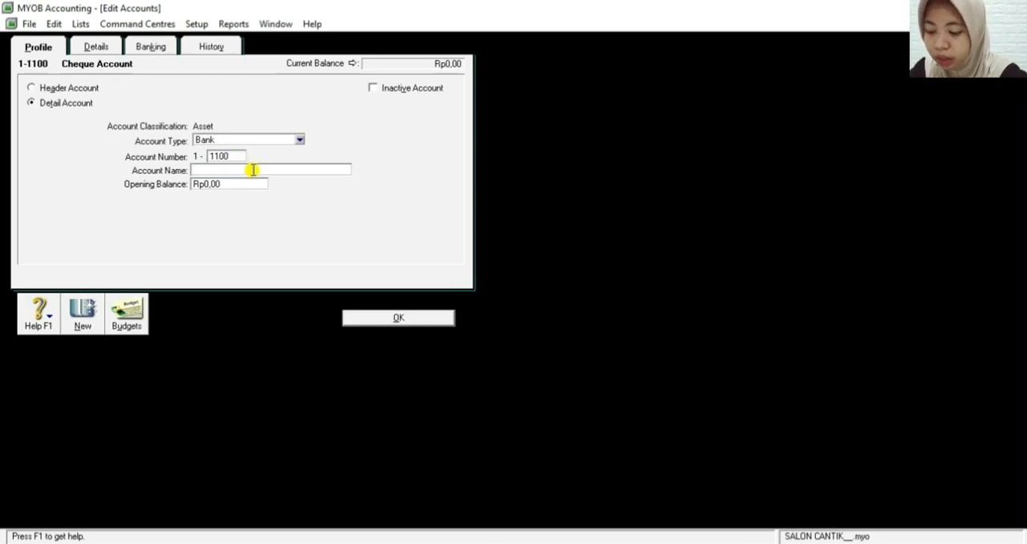
type("C")
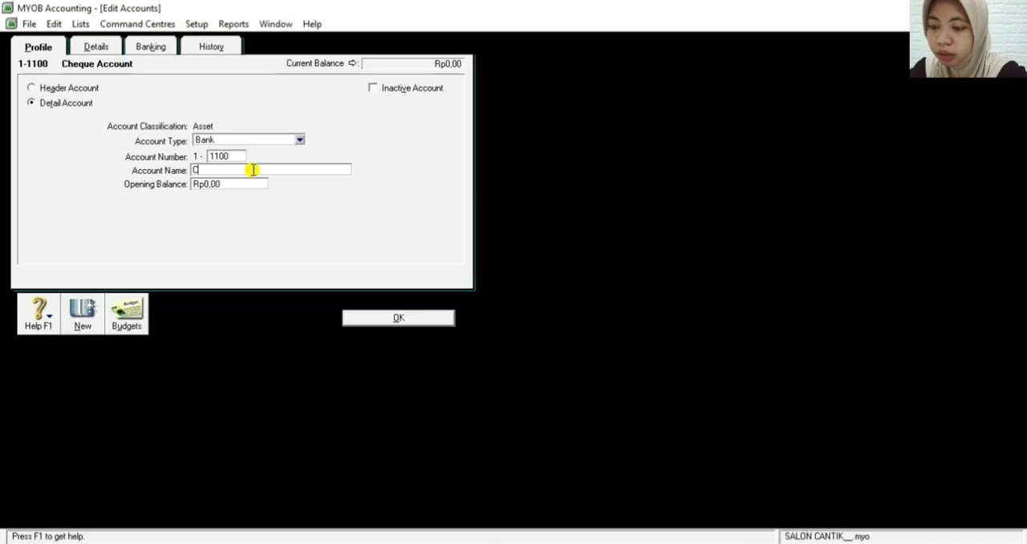
type("ans")
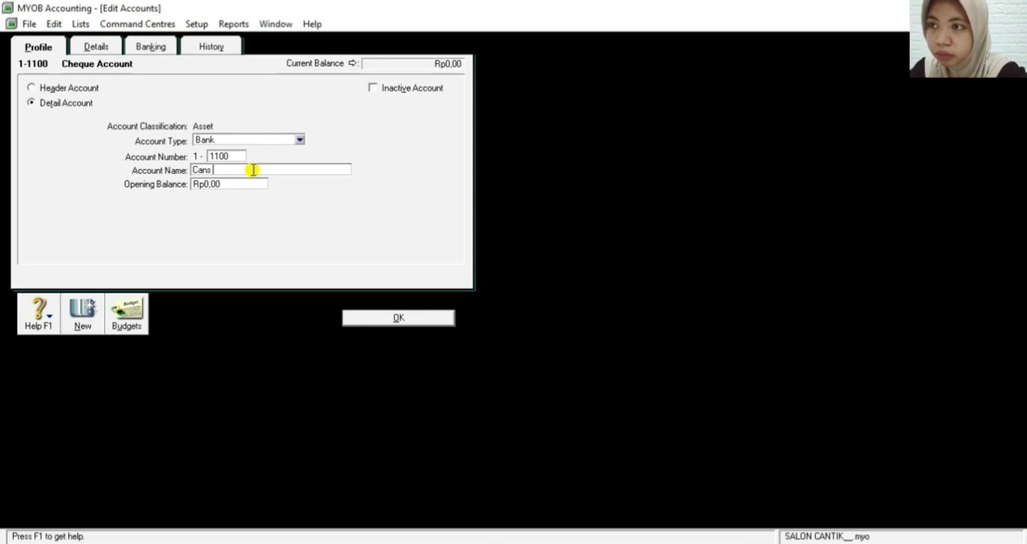
key("BackSpace")
key("BackSpace")
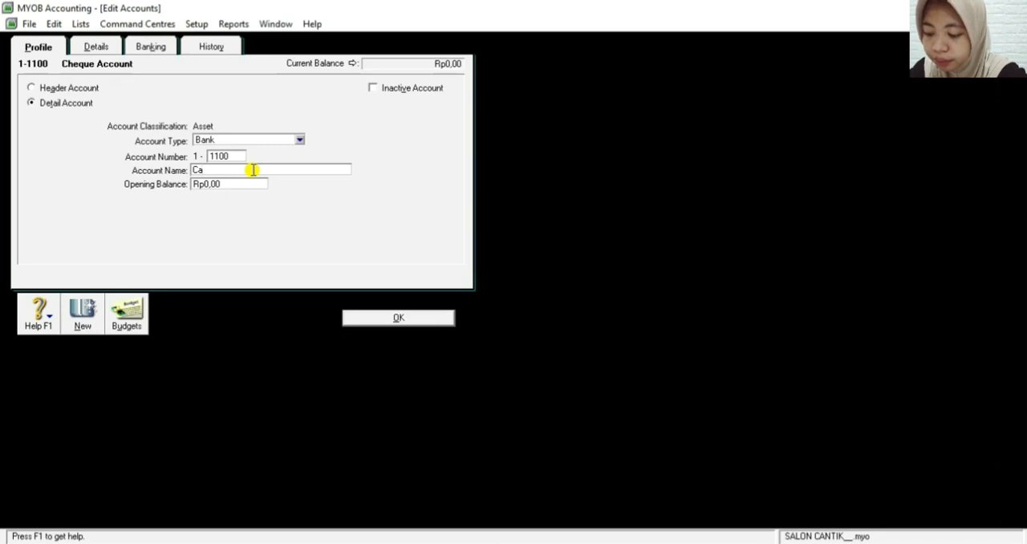
type("sh")
key("BackSpace")
key("BackSpace")
type("sh")
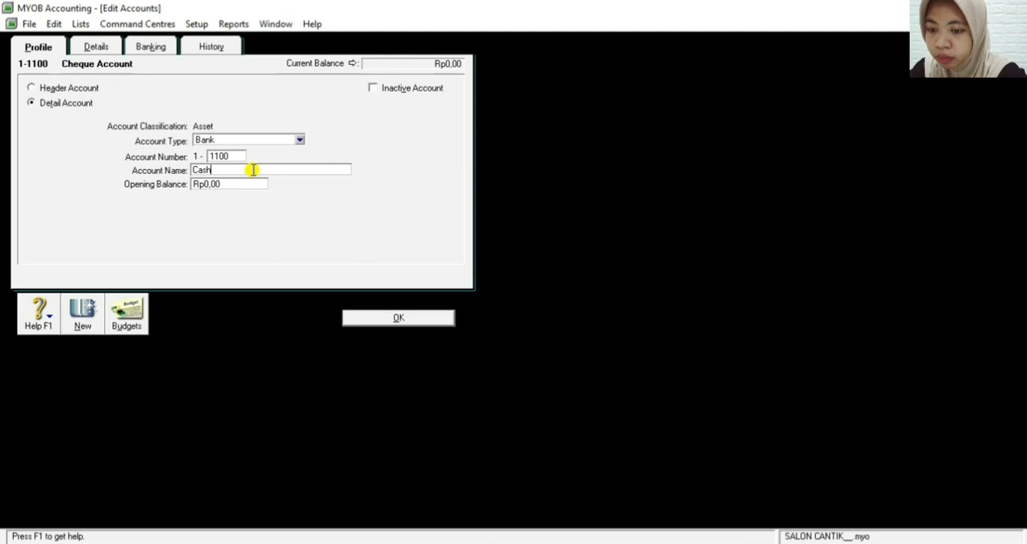
type(" in BAN")
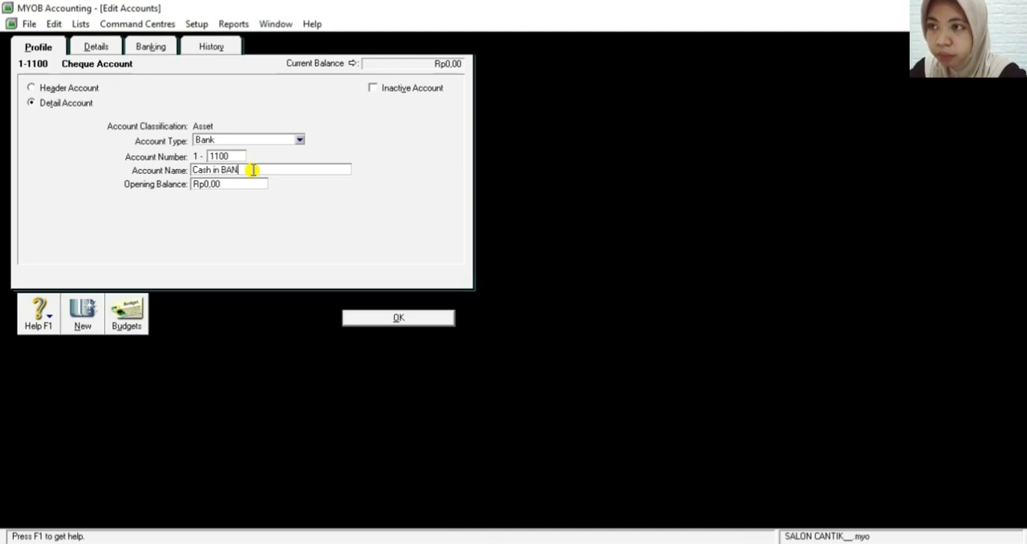
key("BackSpace")
key("BackSpace")
type("ank")
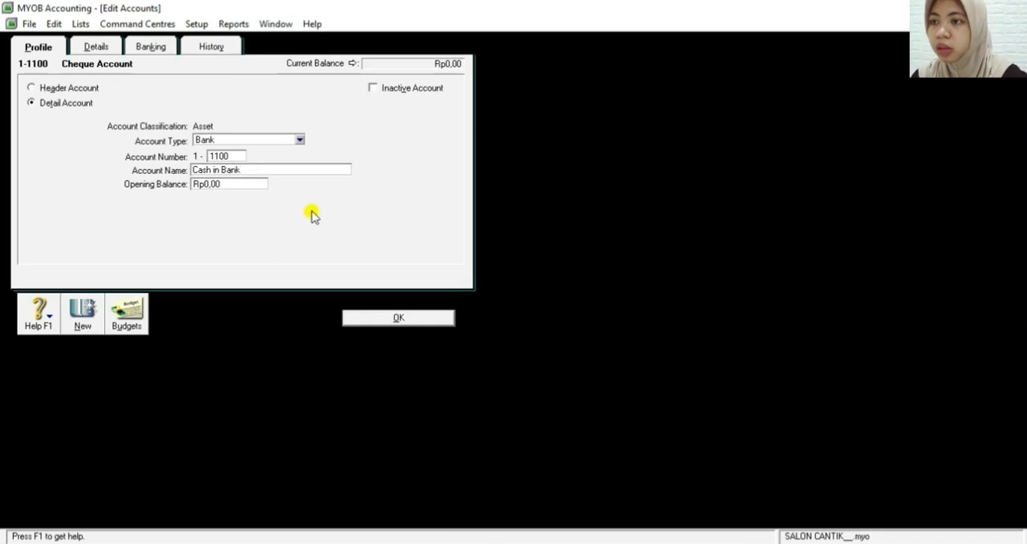
left_click(366, 319)
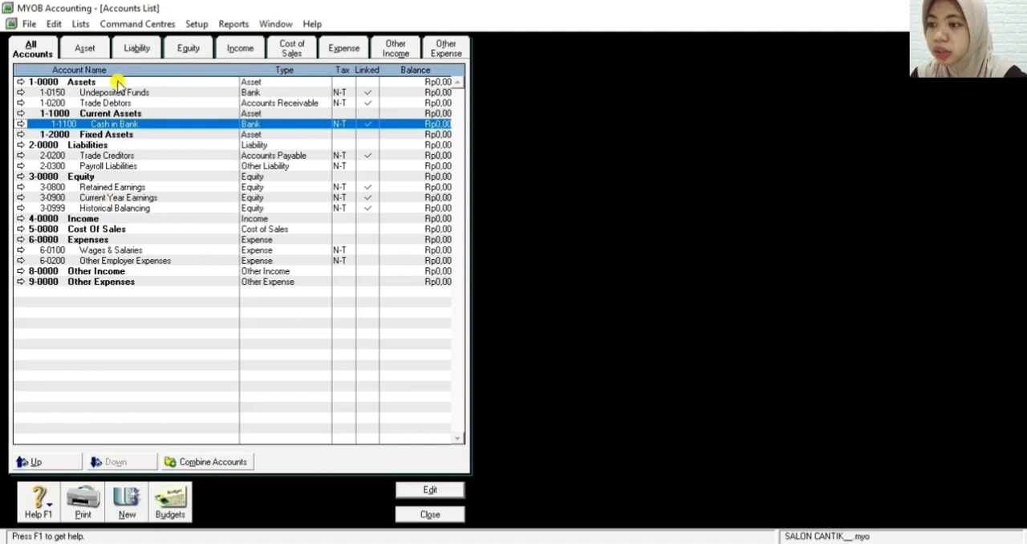
Start a new detail account of type Bank and give it account number 1-1200
left_click(133, 505)
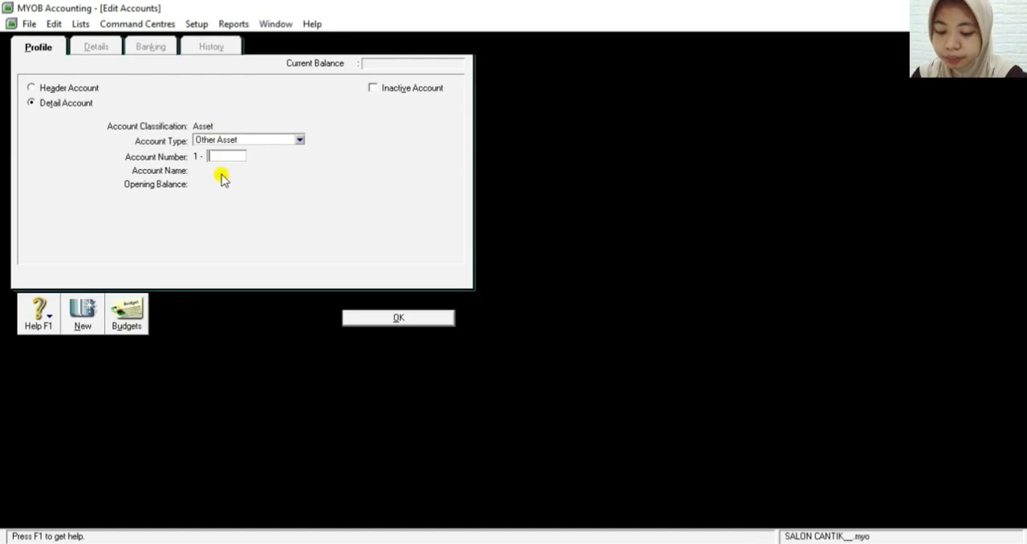
left_click(298, 141)
left_click(268, 154)
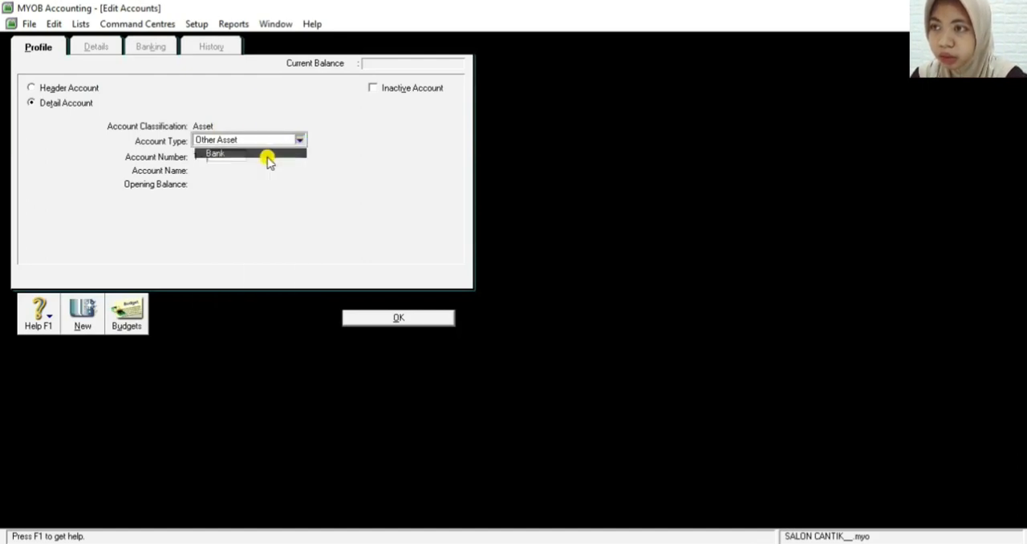
left_click(229, 157)
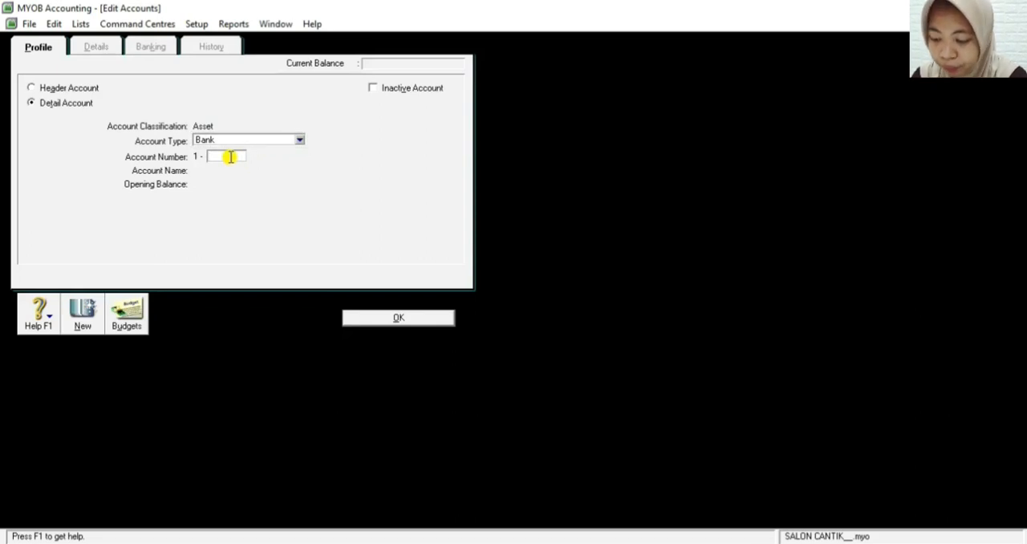
type("120")
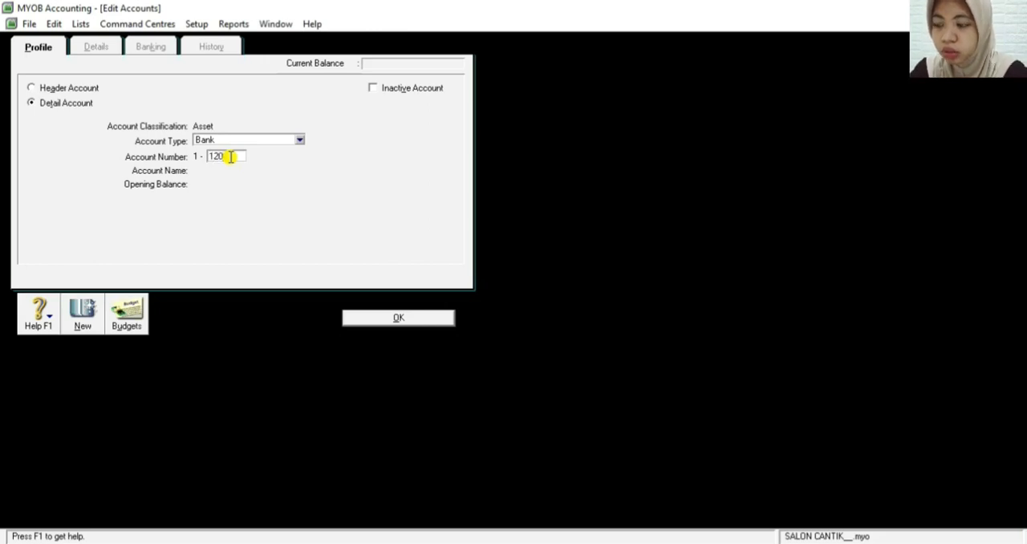
type("0")
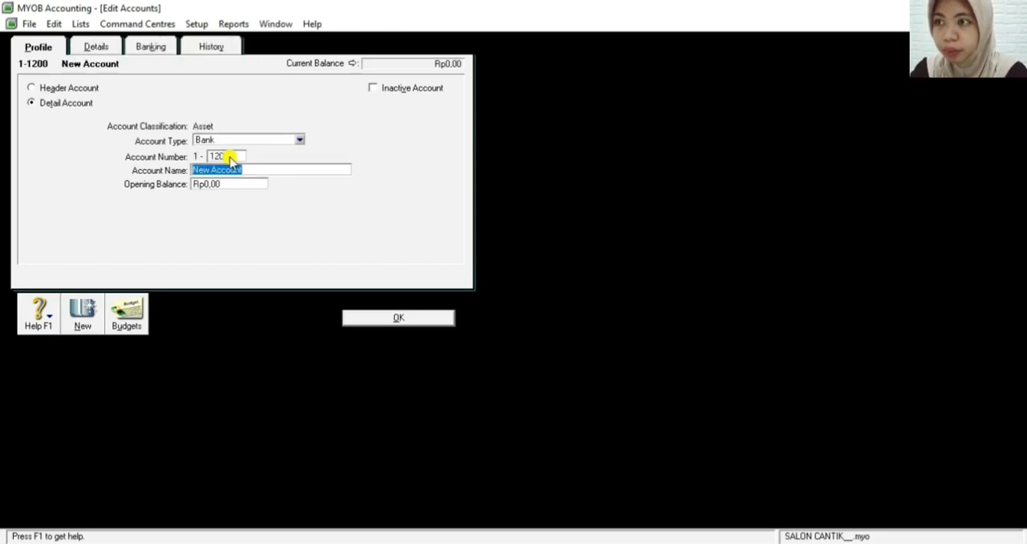
Name the new bank account Petty Cash and save it
key("BackSpace")
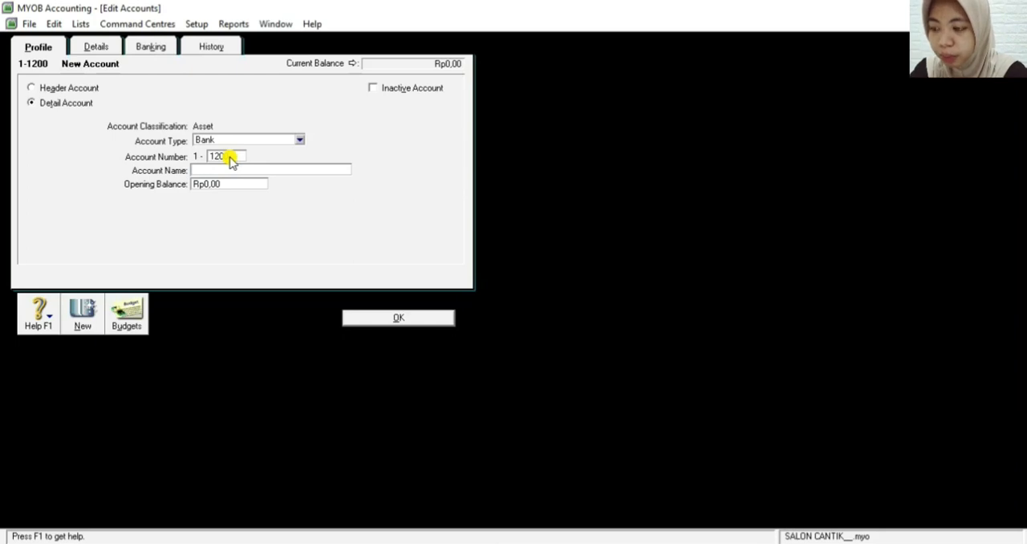
type("Petty Cash")
left_click(418, 318)
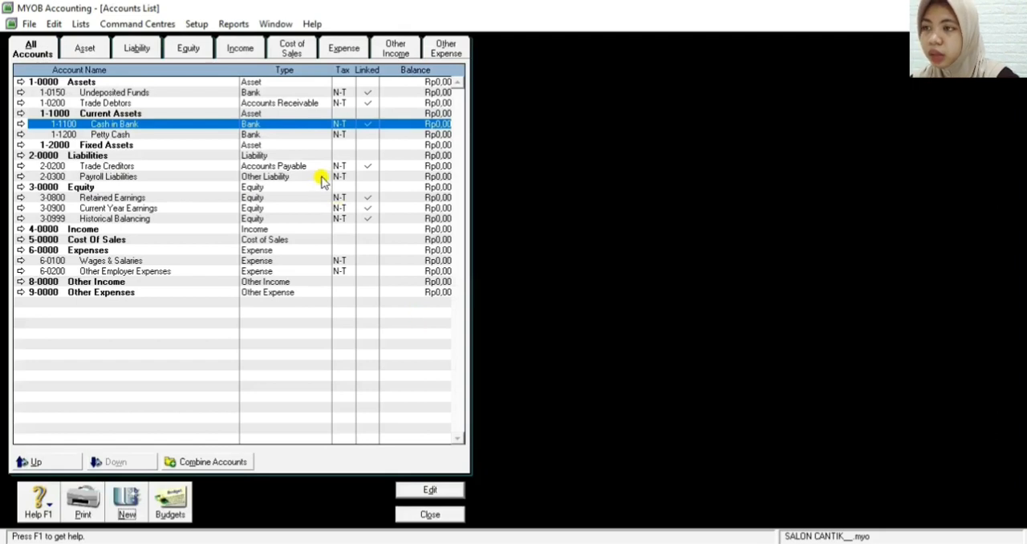
Start a new detail account of type Accounts Receivable with account number 1-1300
left_click(126, 499)
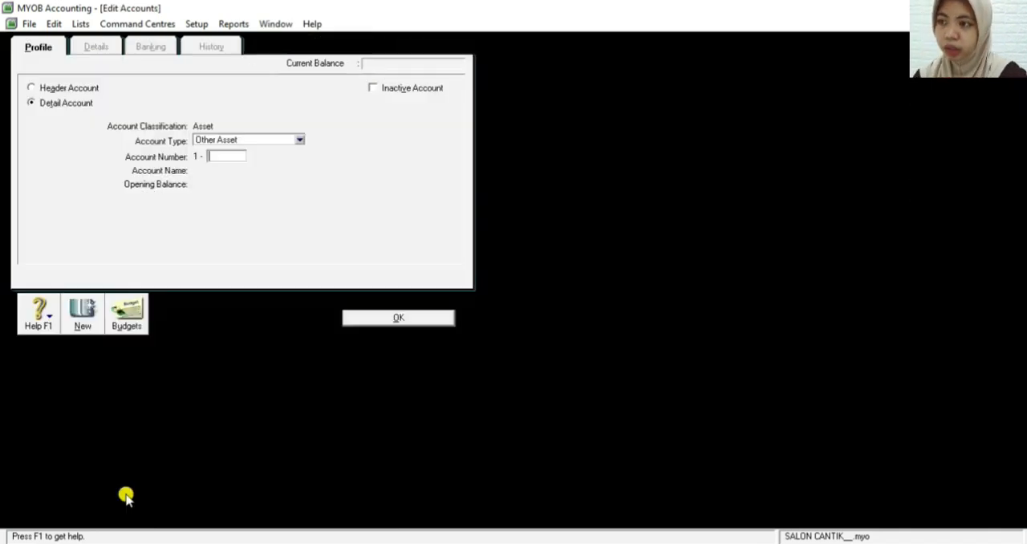
left_click(233, 141)
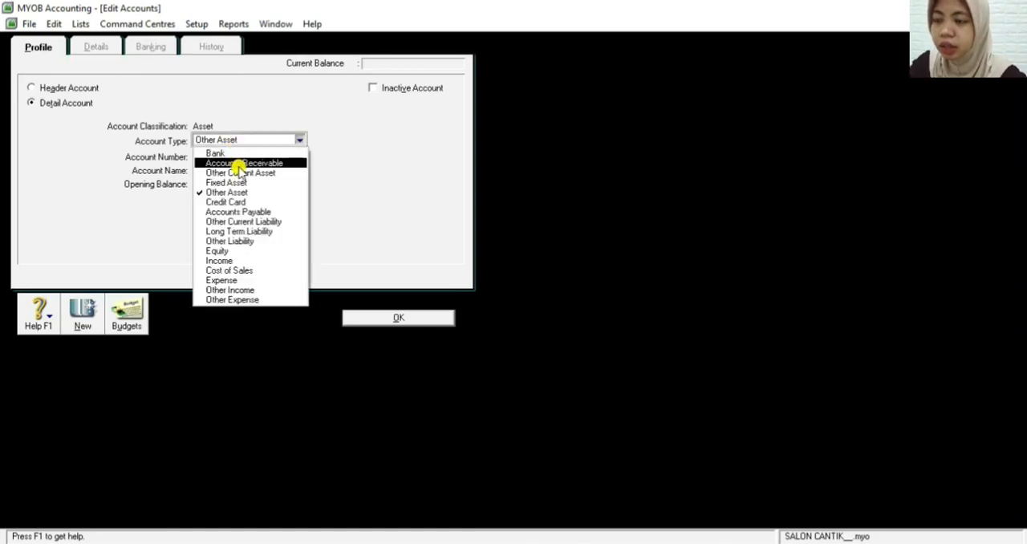
left_click(246, 164)
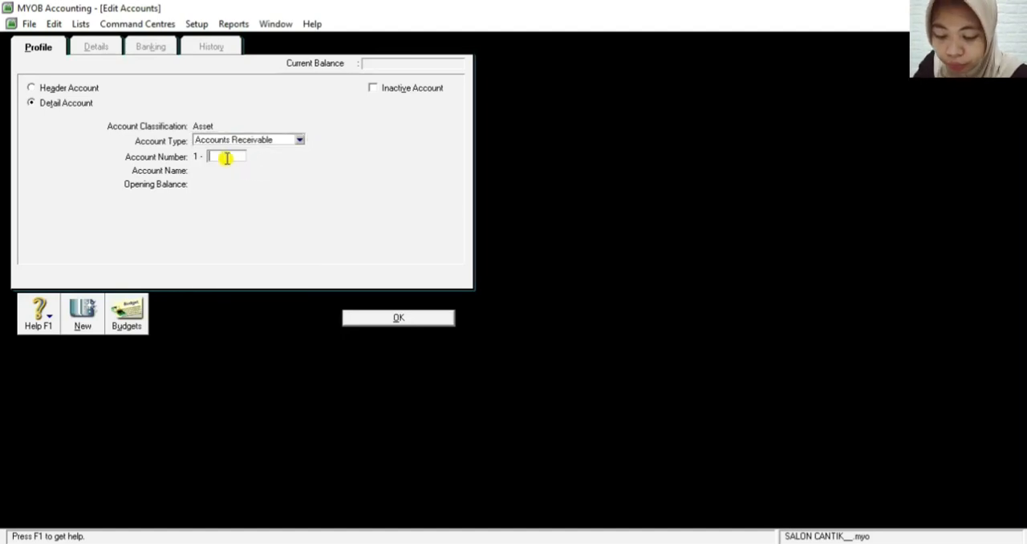
type("13")
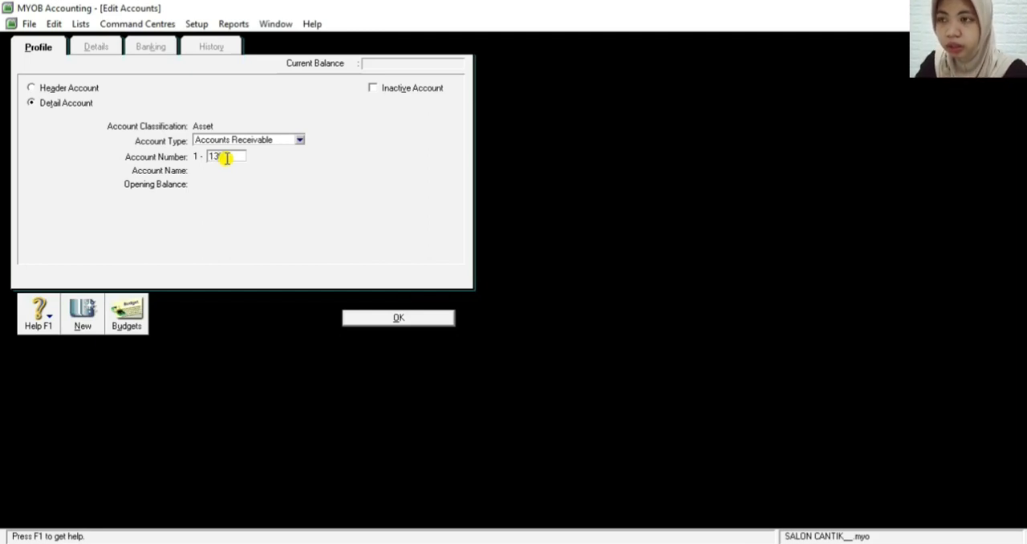
key("Tab")
Name the new receivable account Accounts Receivable and save it
type("A")
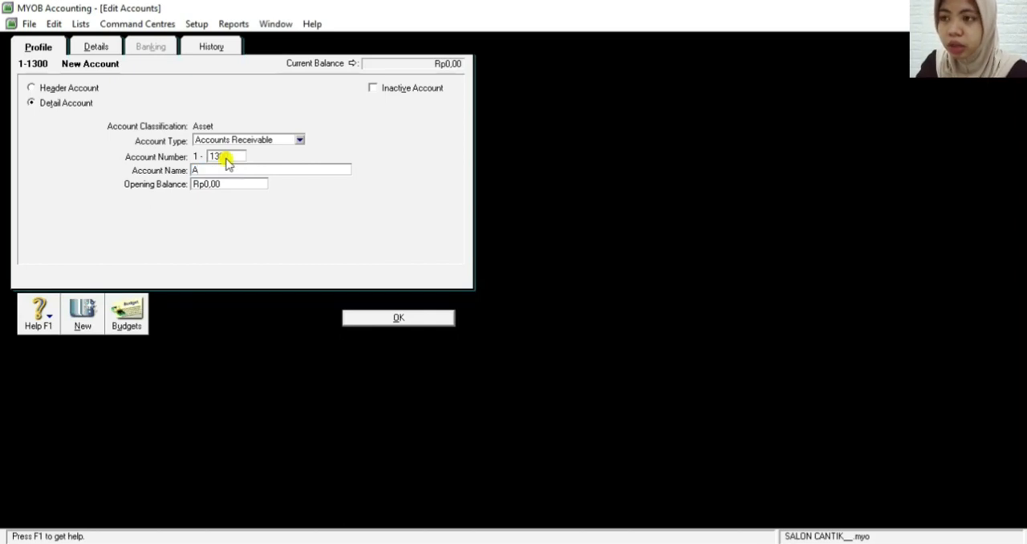
type("cco")
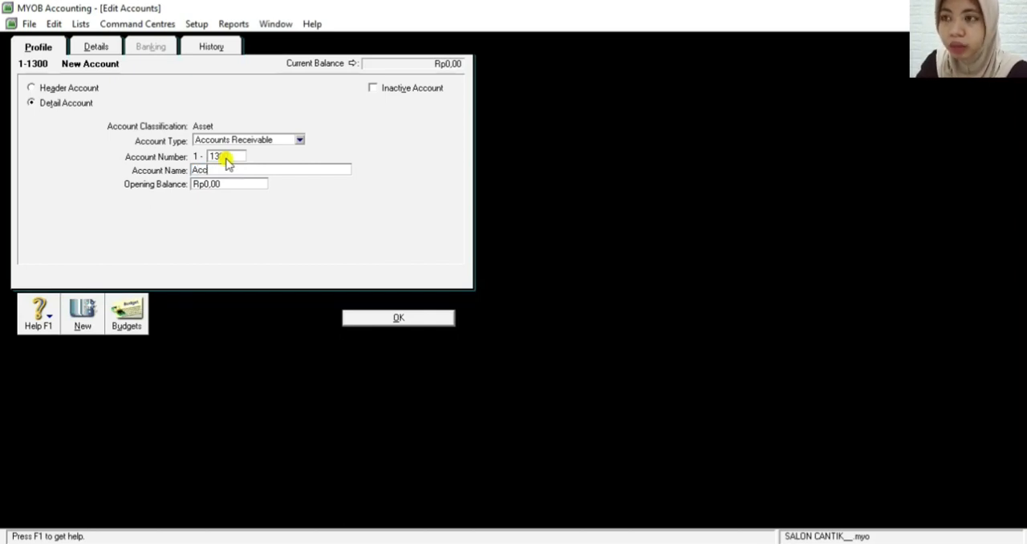
type("un")
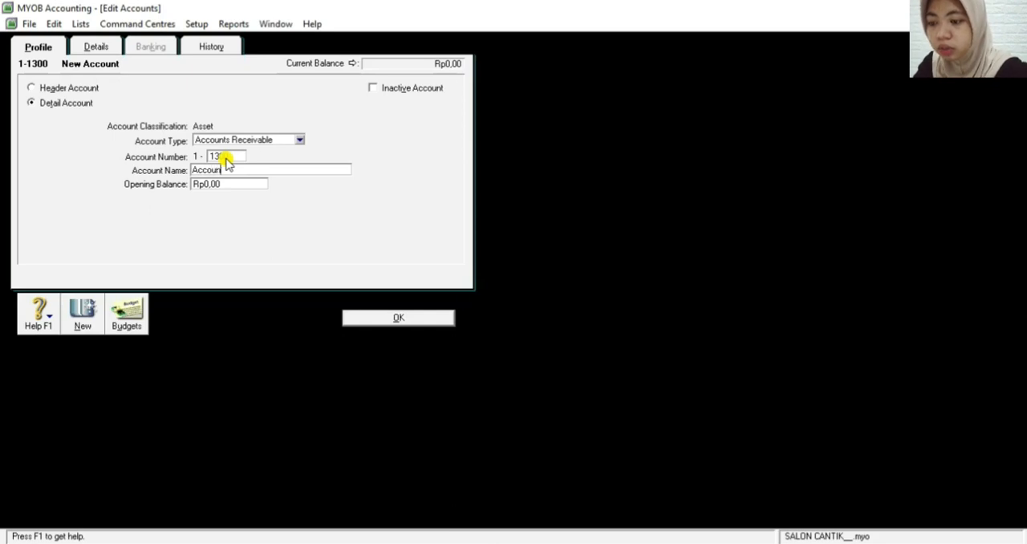
type("ts Re")
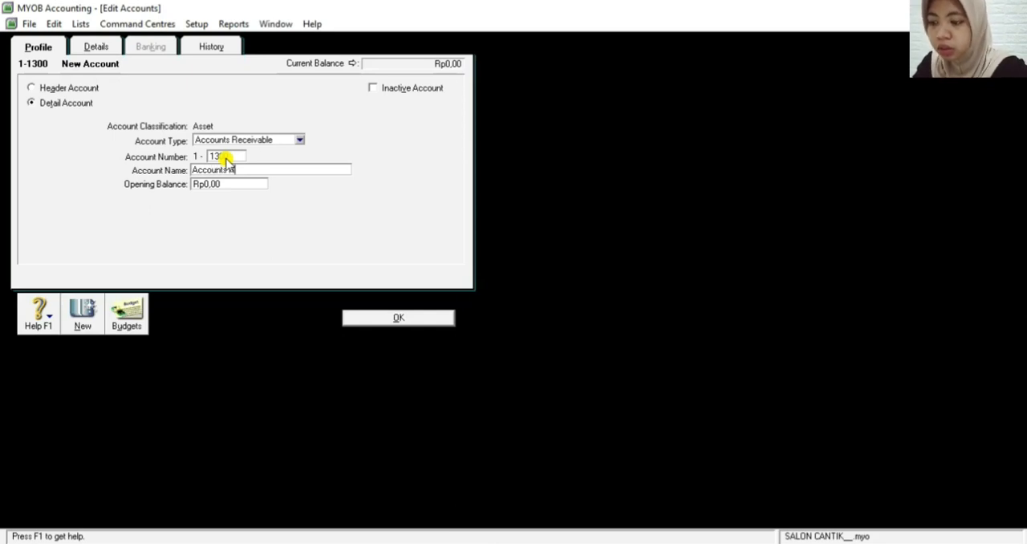
type("ce")
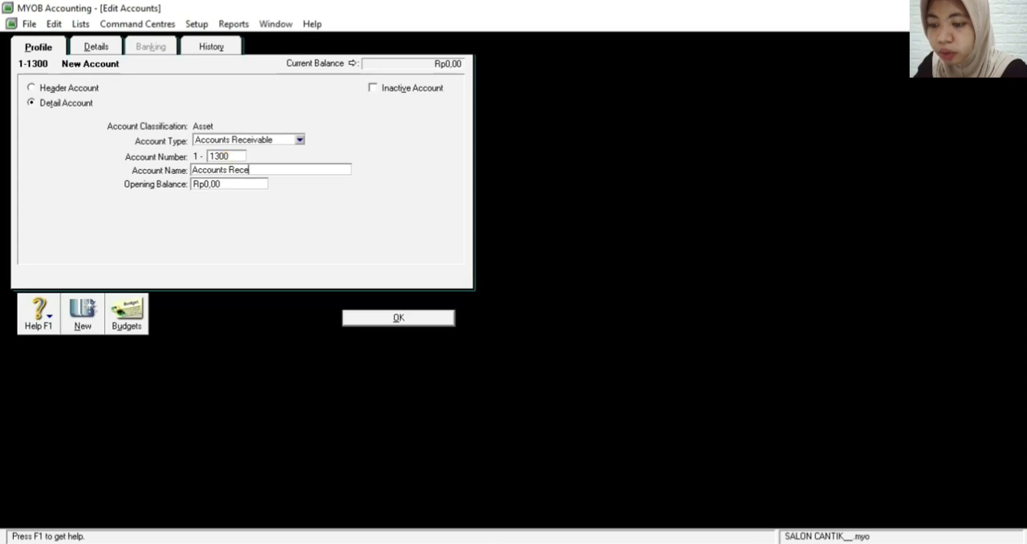
type("ivable")
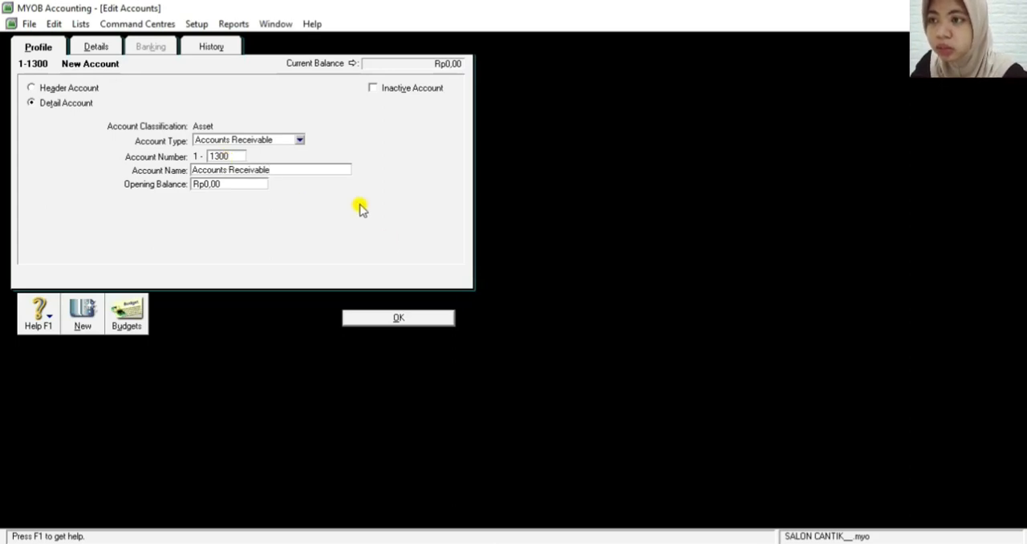
left_click(383, 319)
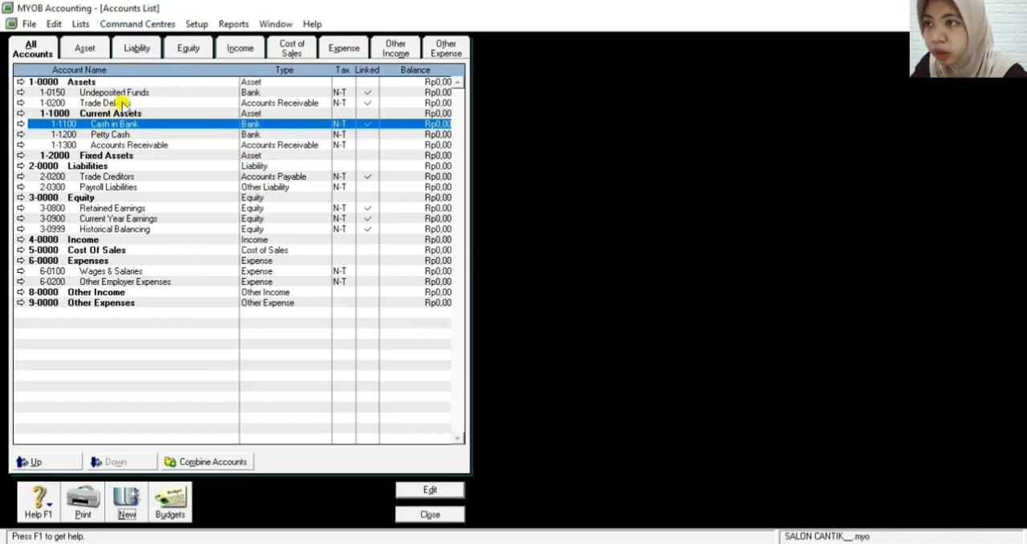
Open the Trade Debtors account for editing and change its account number to 1-1400
left_click(21, 103)
key("BackSpace")
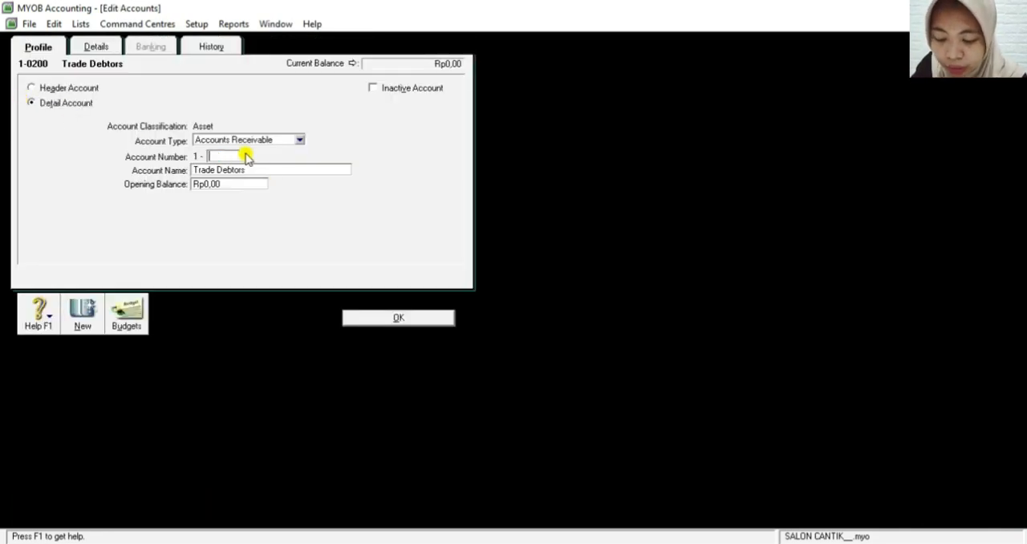
type("1400")
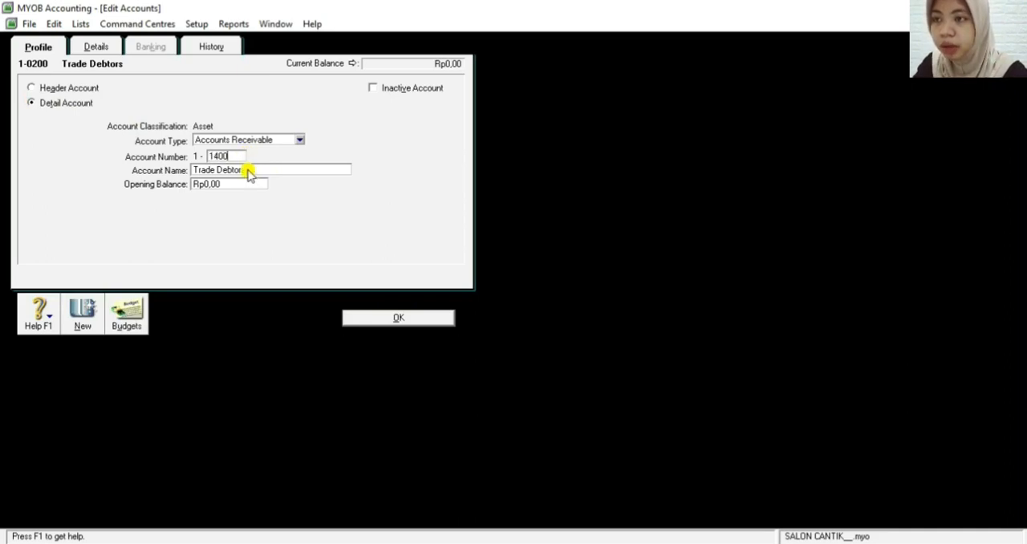
Rename the Trade Debtors account as Allowance For Doubtfull Debt and save it
left_click(249, 170)
key("BackSpace")
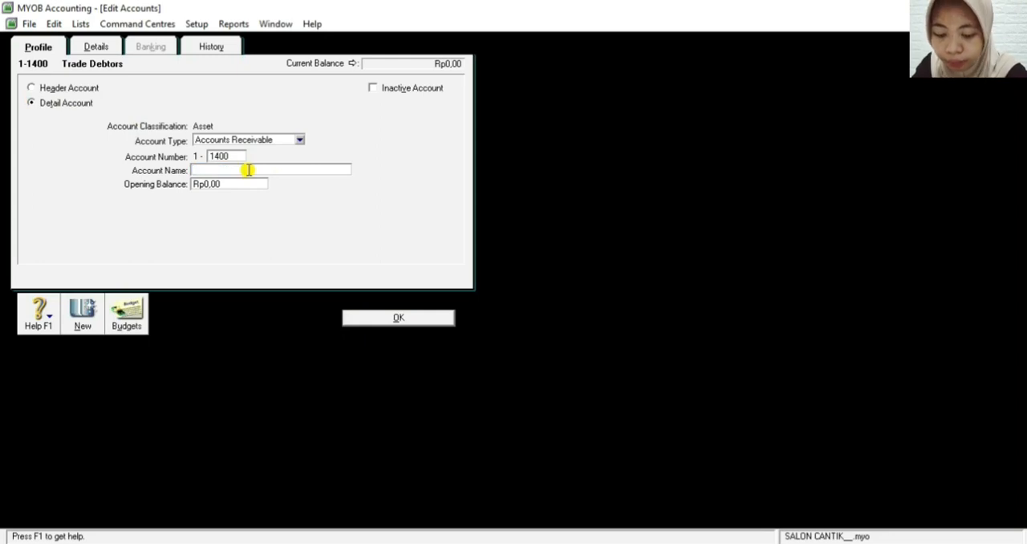
type("Allo")
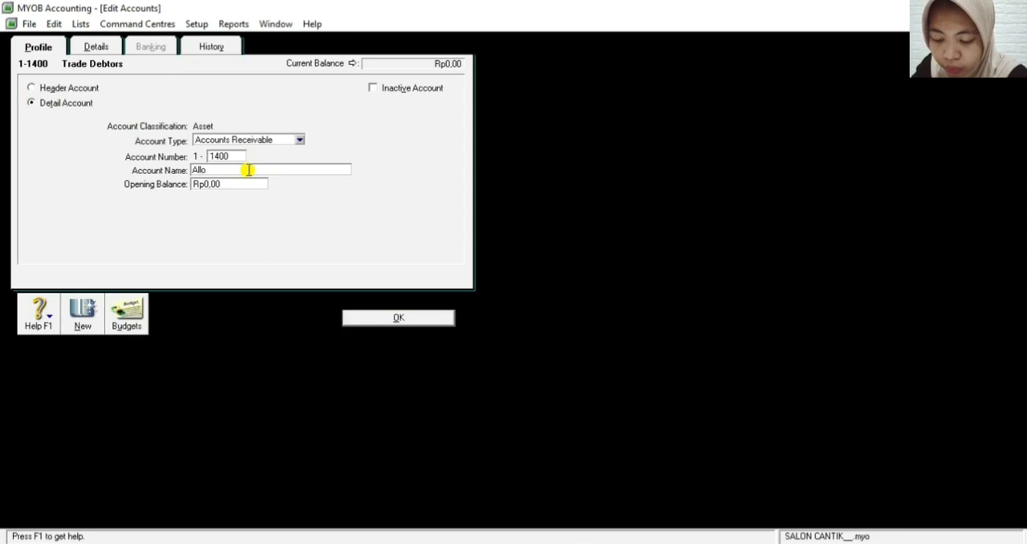
type("wanc")
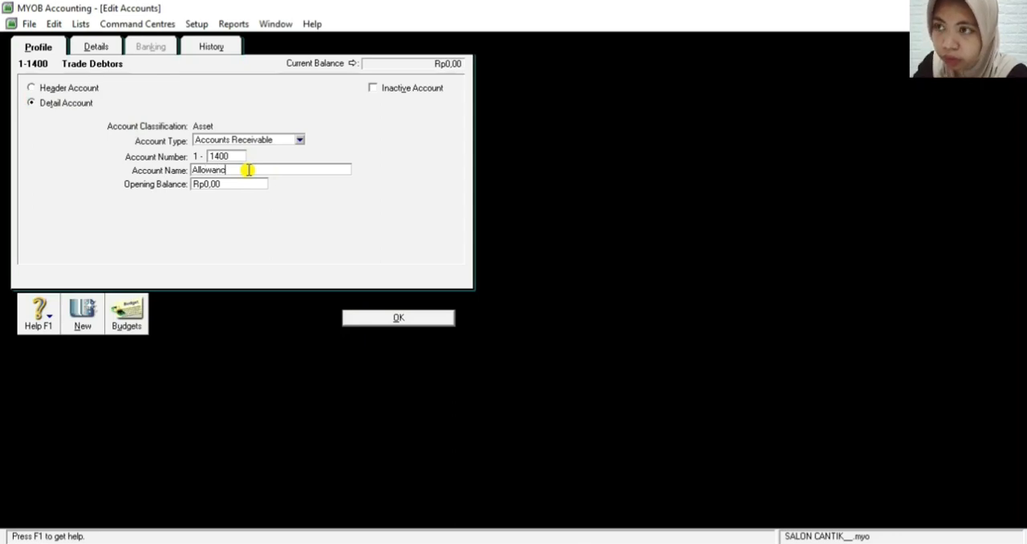
type("e Fo")
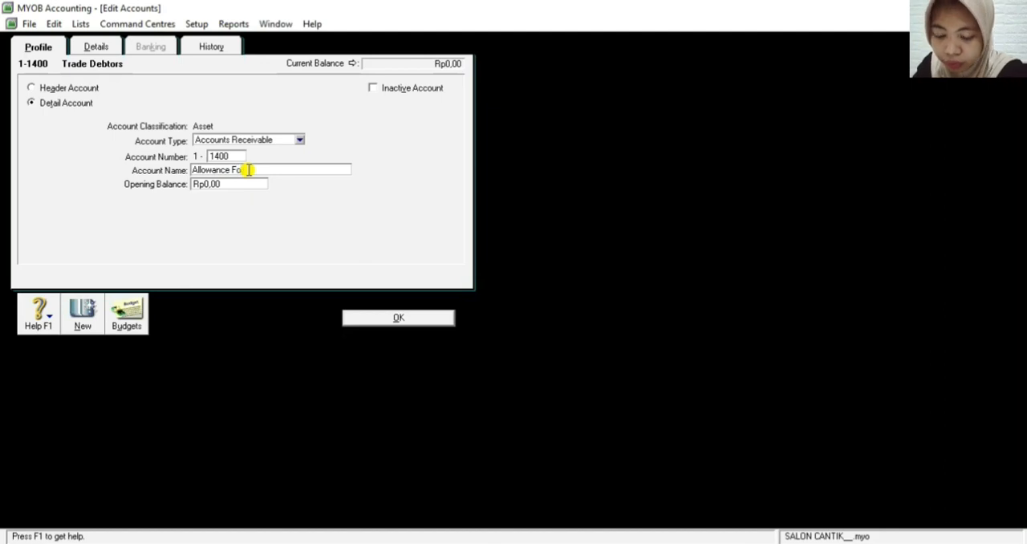
type("ub")
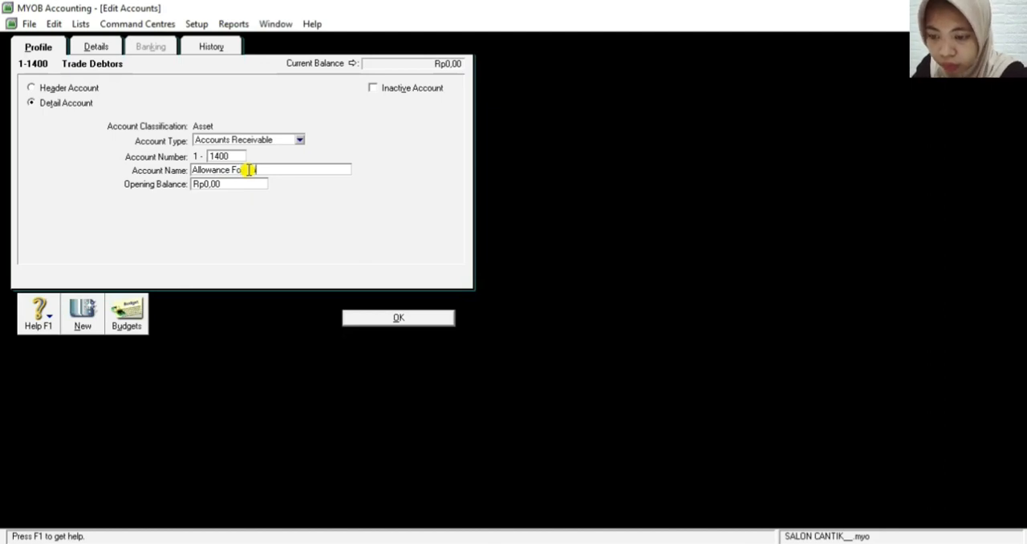
type("tful")
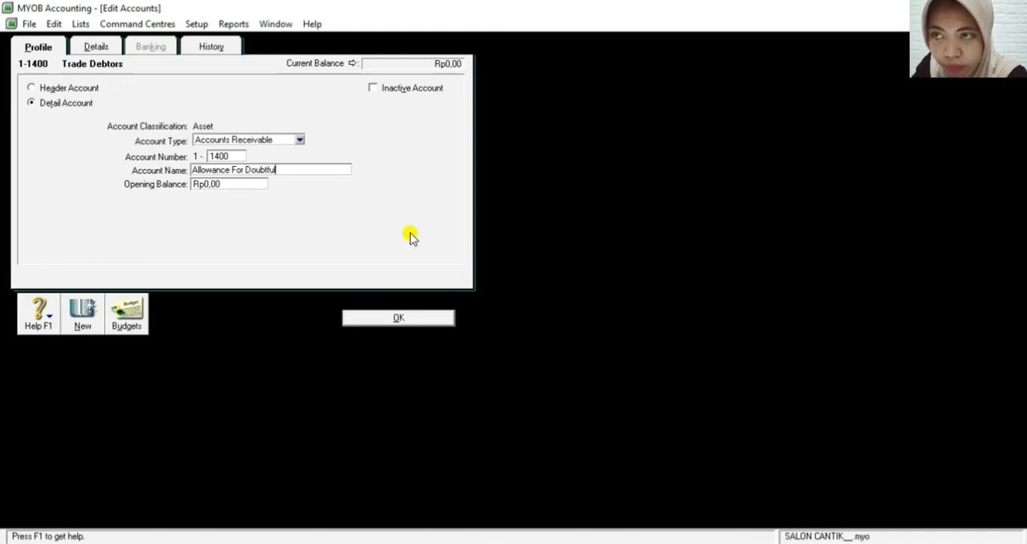
type("l a")
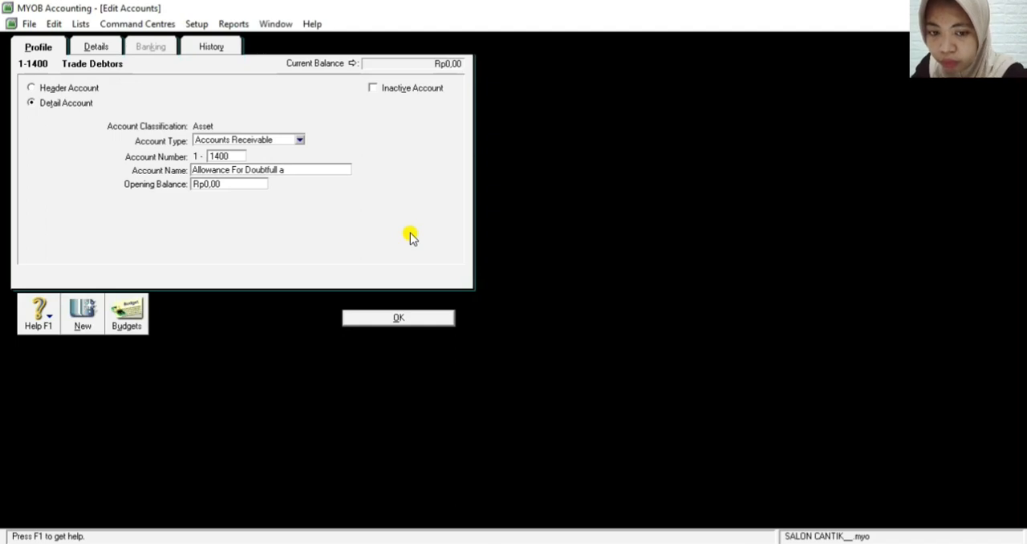
key("BackSpace")
type("Debt")
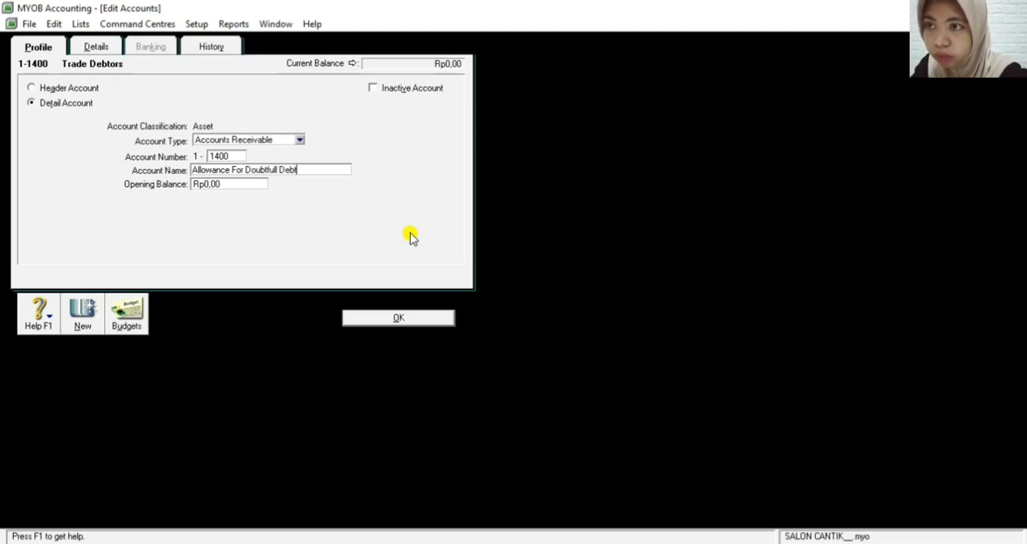
left_click(382, 319)
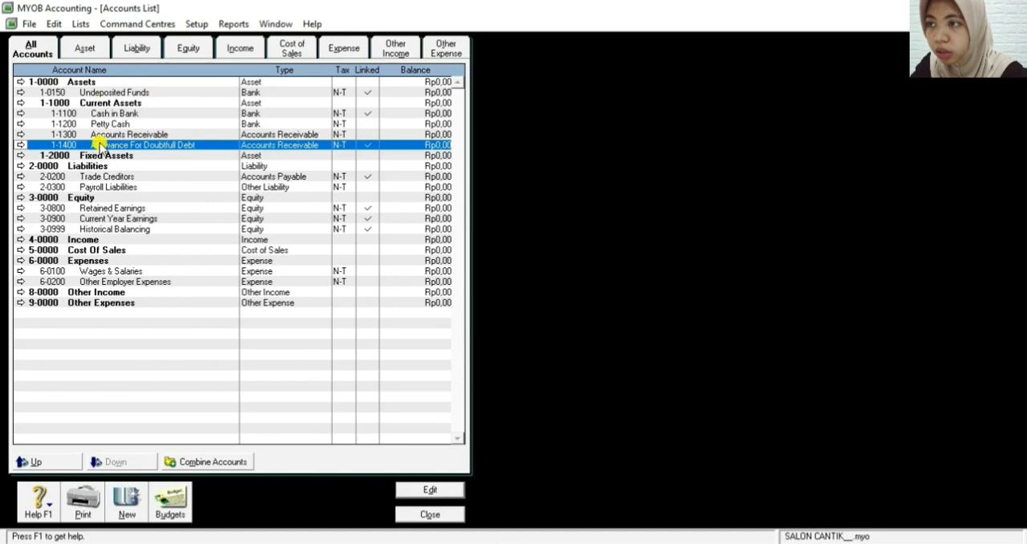
Start a new detail account of type Other Current Asset with account number 1-1500
left_click(128, 503)
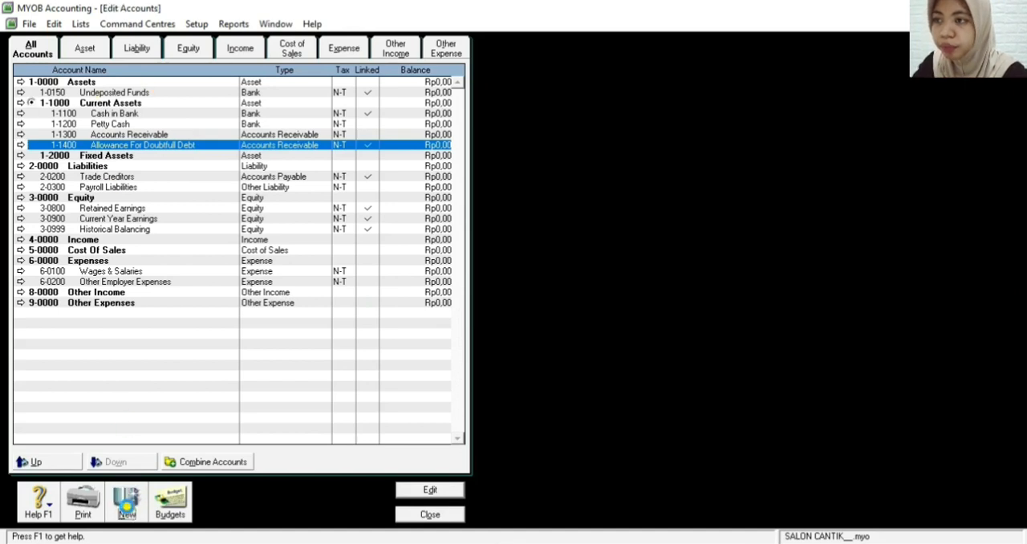
left_click(266, 140)
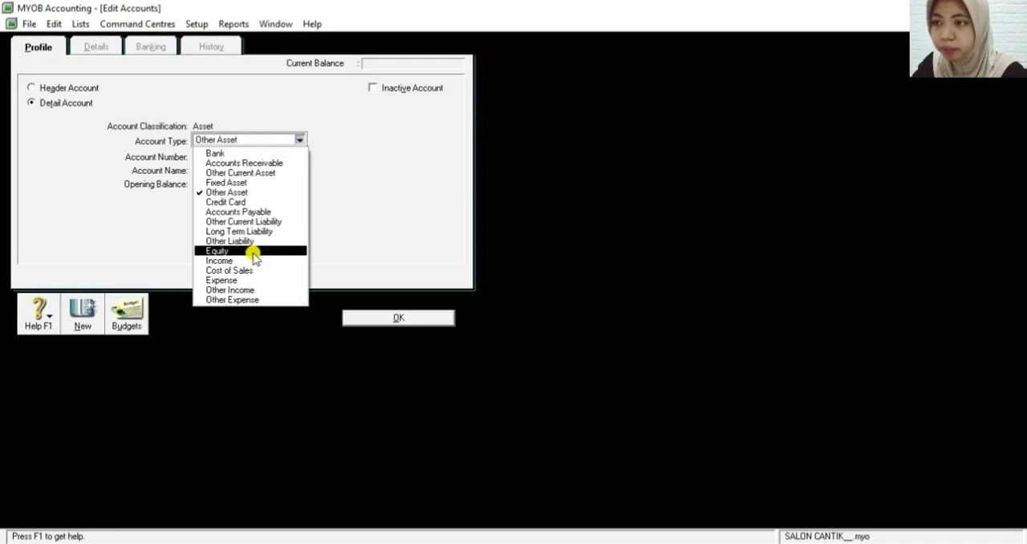
left_click(263, 173)
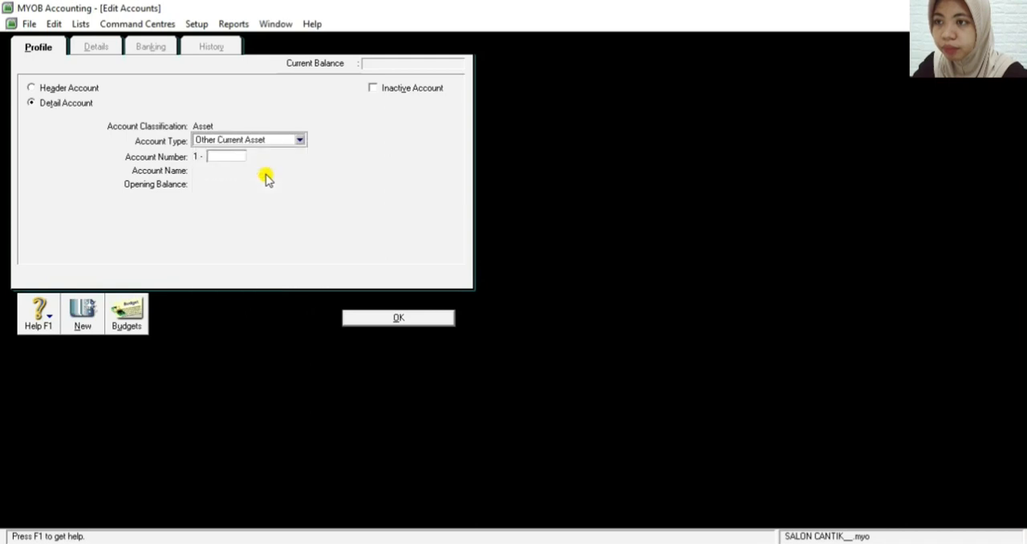
left_click(224, 156)
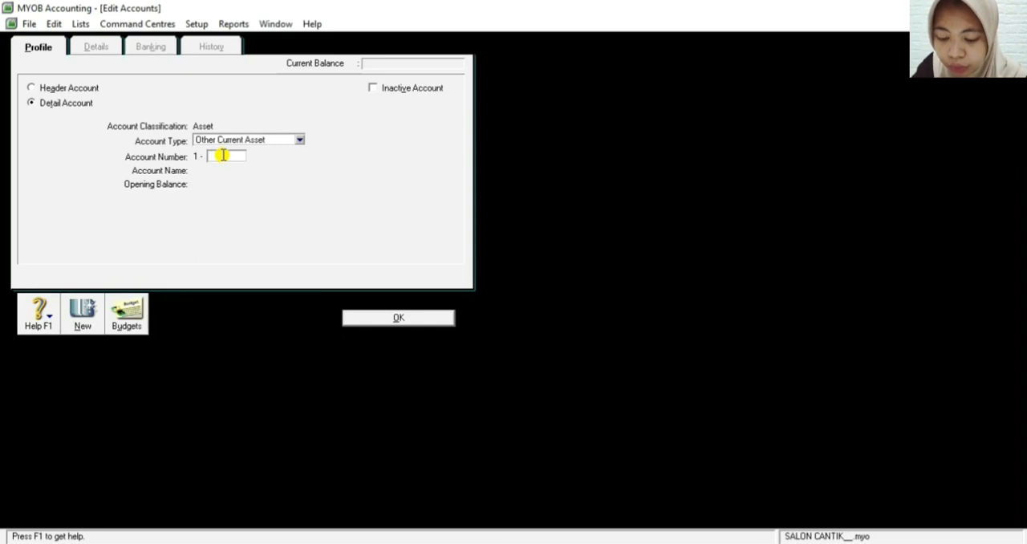
type("15")
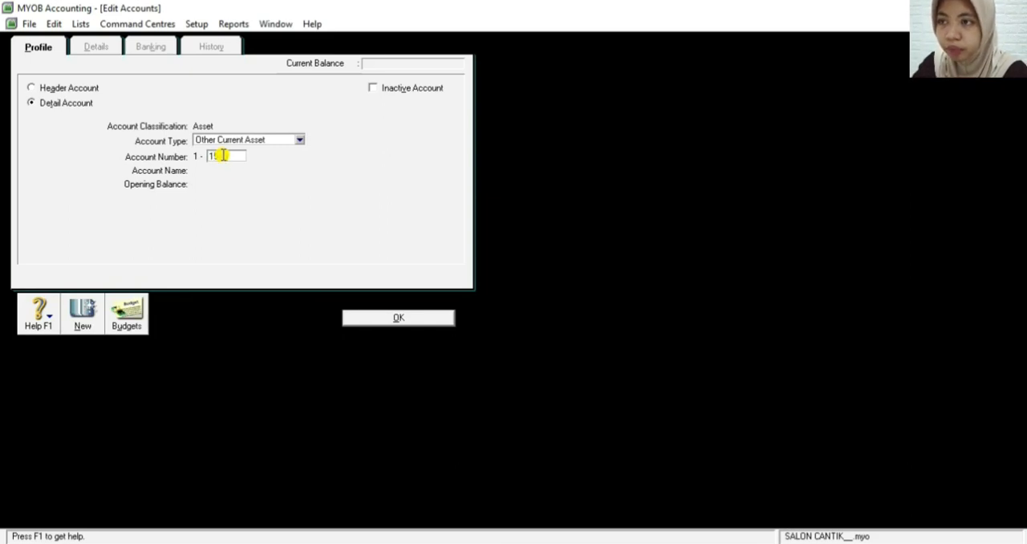
key("Tab")
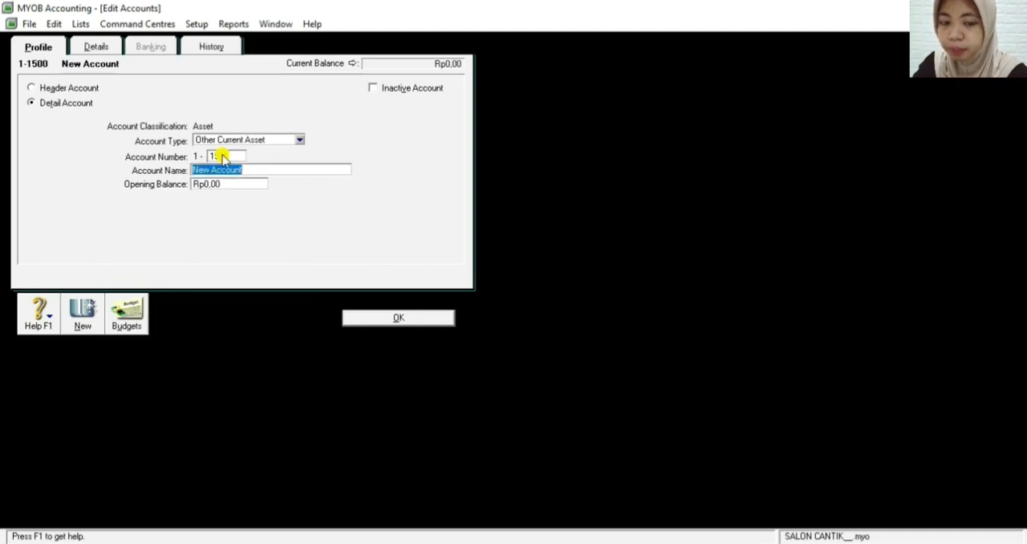
Name the new 1-1500 account Supplies and save it
key("BackSpace")
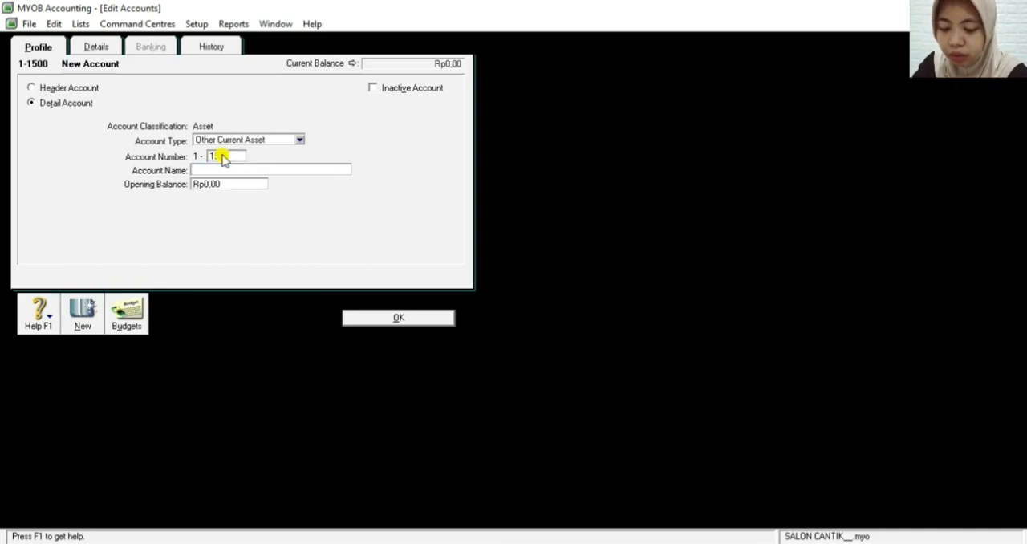
type("Supl")
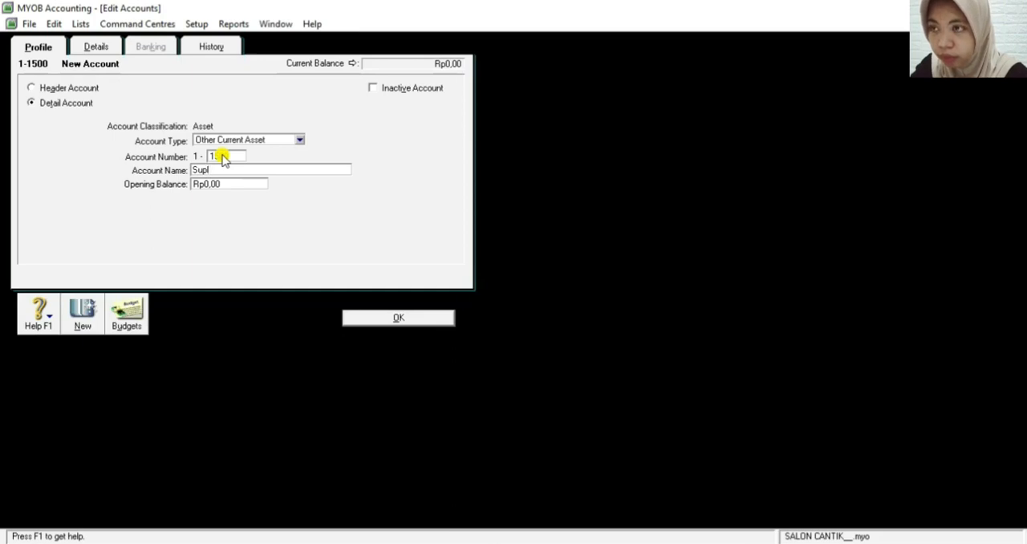
key("BackSpace")
type("plies")
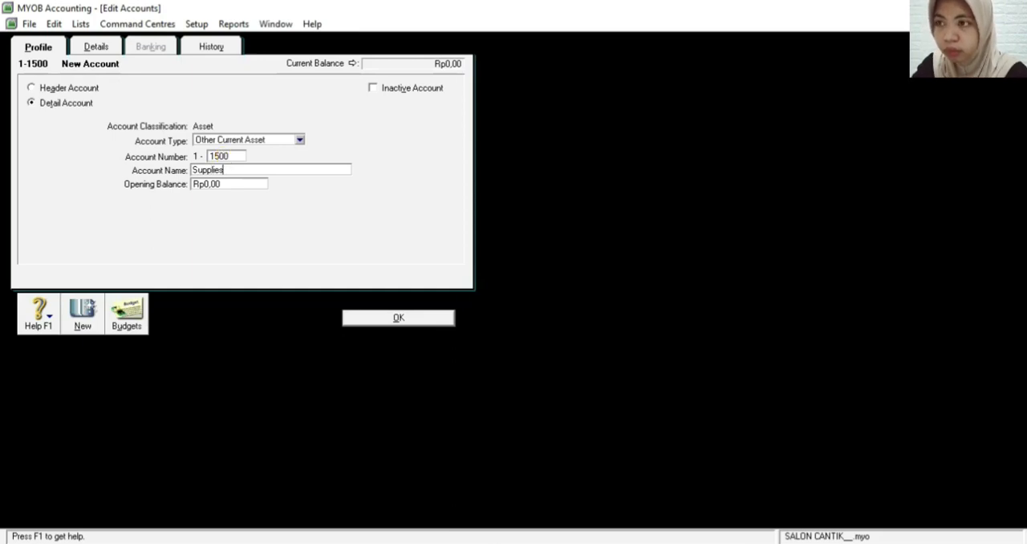
left_click(407, 319)
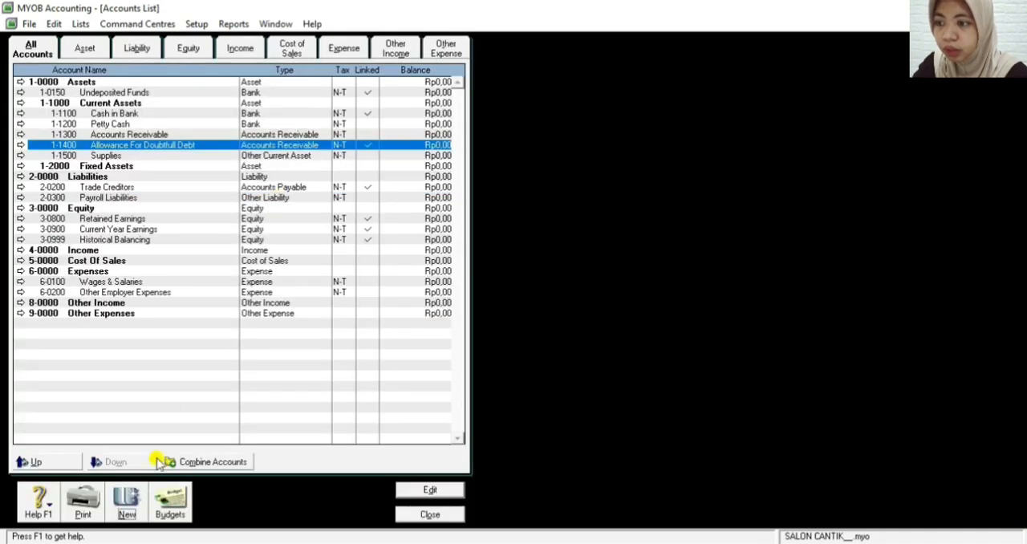
Start a new detail account of type Other Current Asset with account number 1-1600
left_click(124, 503)
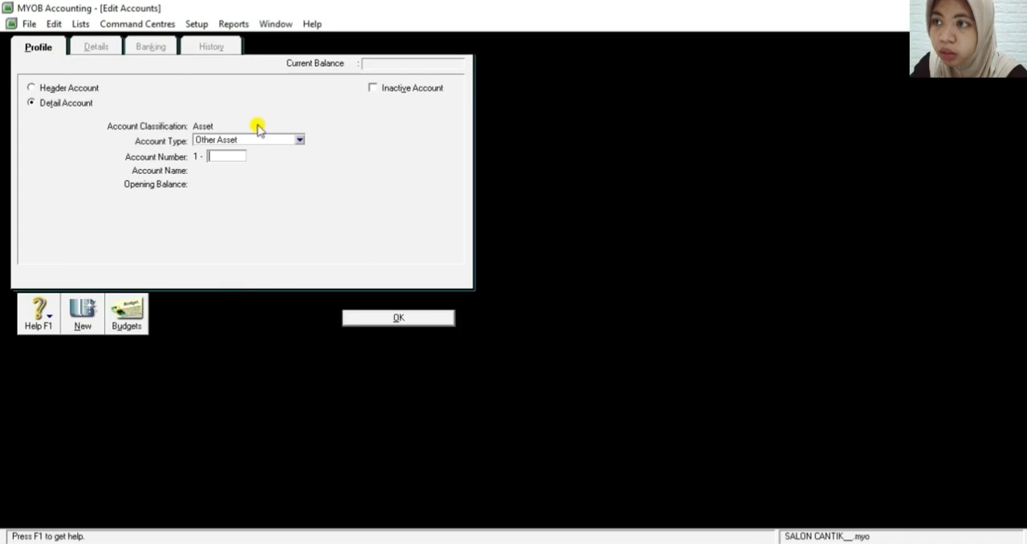
left_click(283, 140)
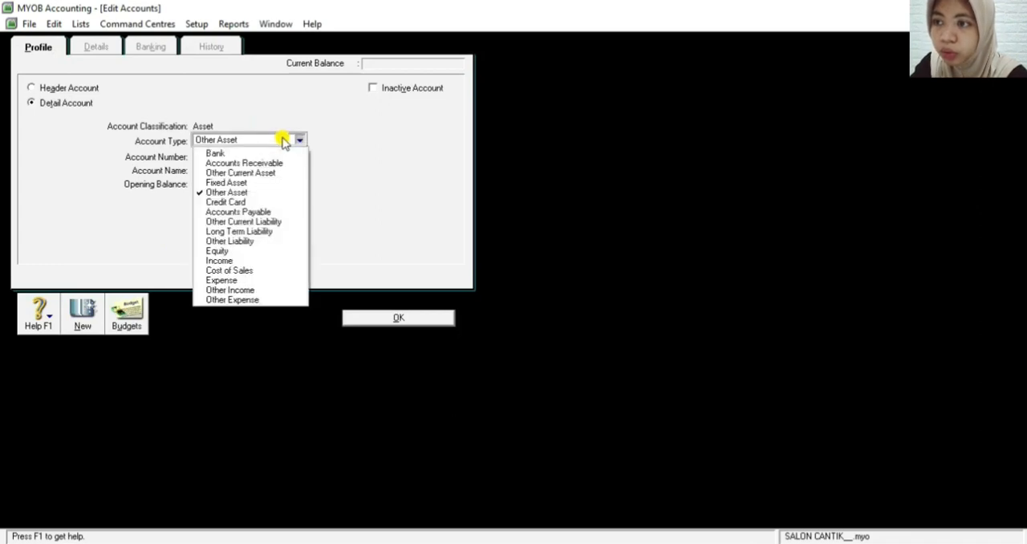
left_click(280, 177)
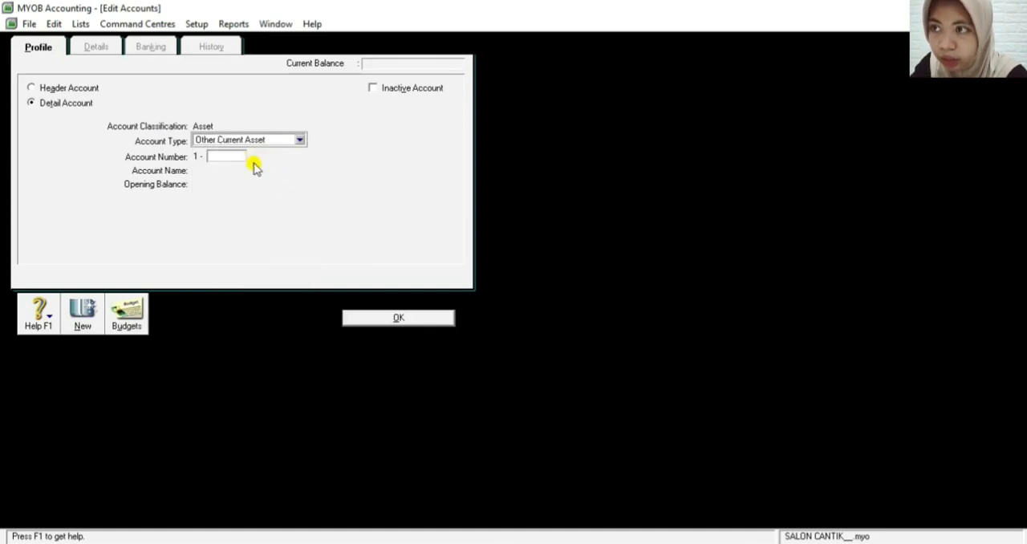
left_click(229, 160)
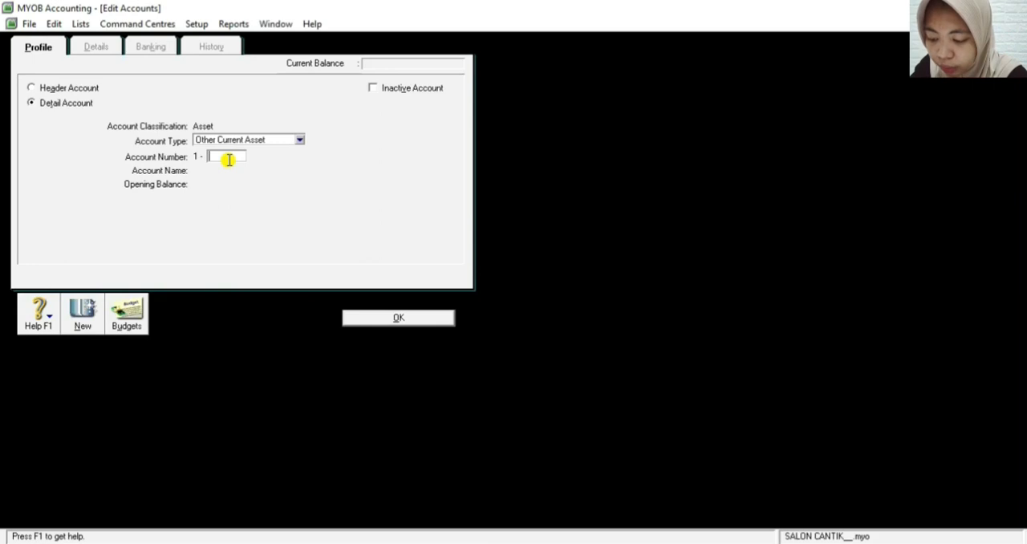
type("1600")
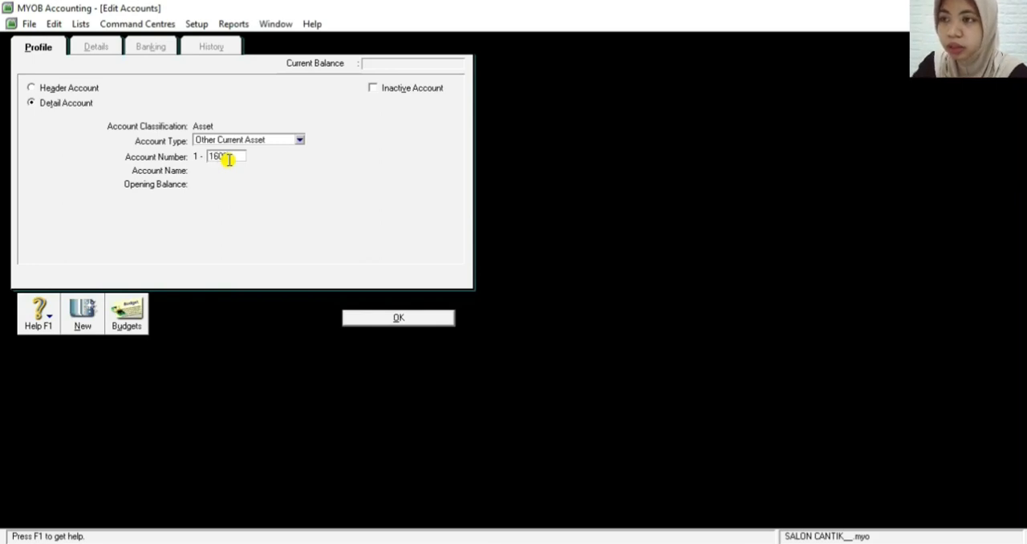
key("Tab")
Name the new 1-1600 account Prepaid Insurance and save it
key("BackSpace")
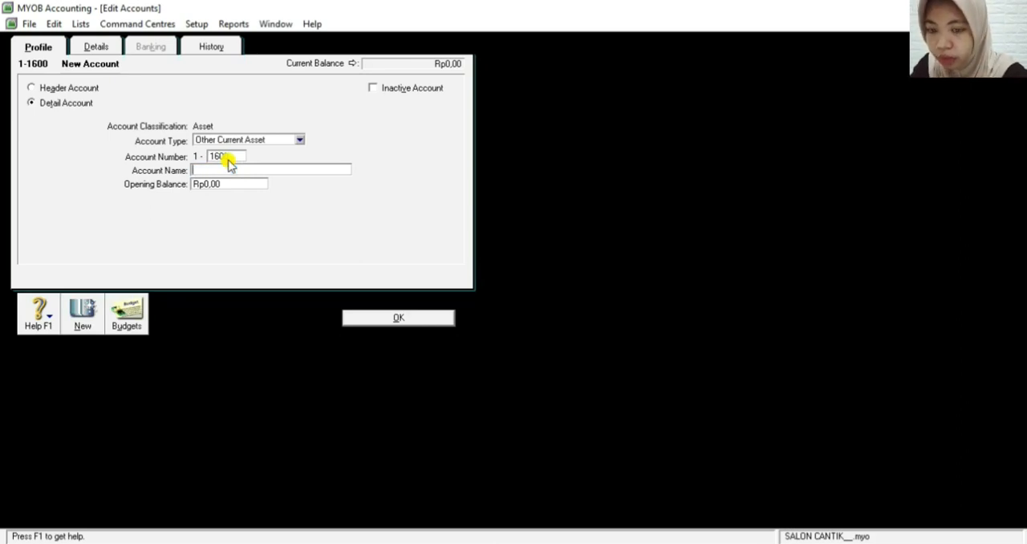
type("Pre")
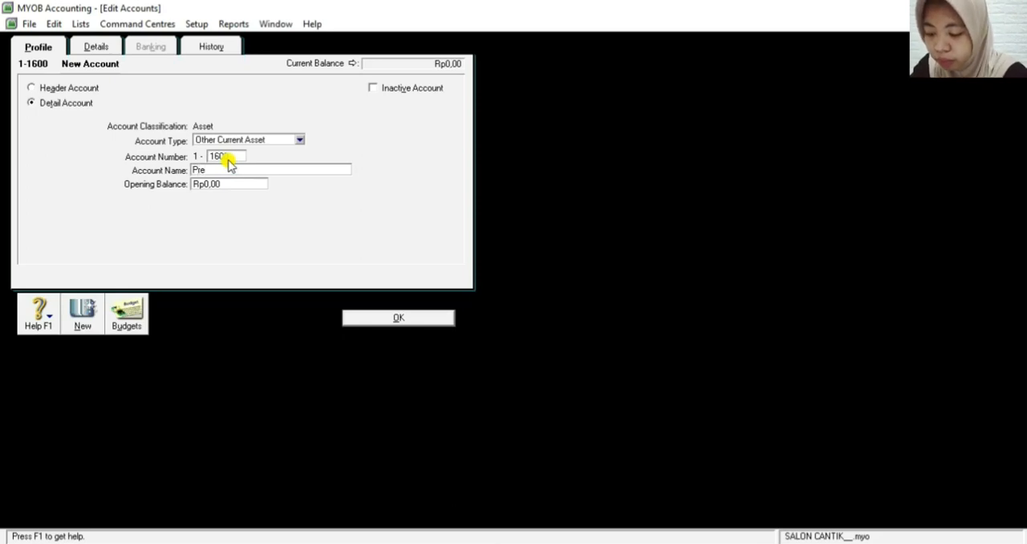
type("paid ")
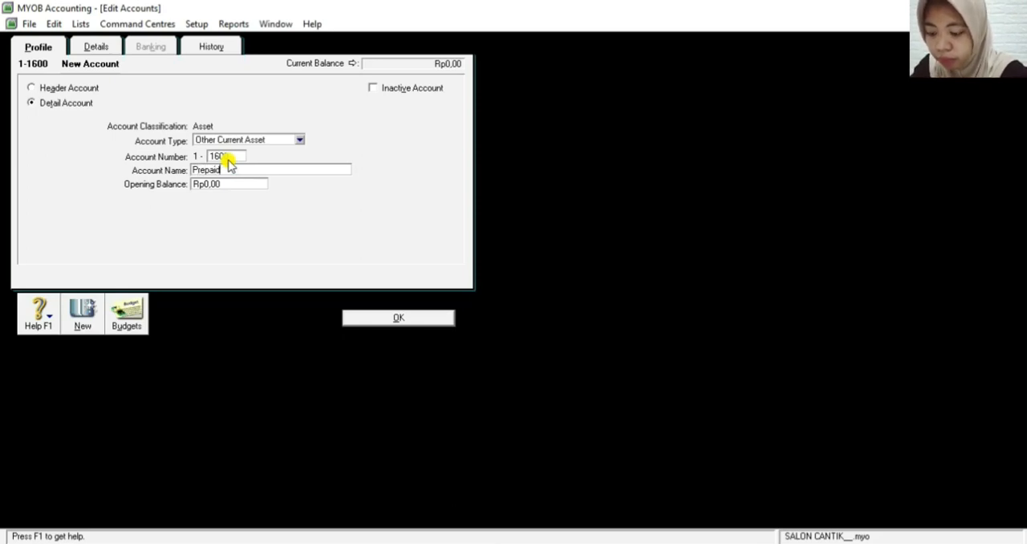
type("I")
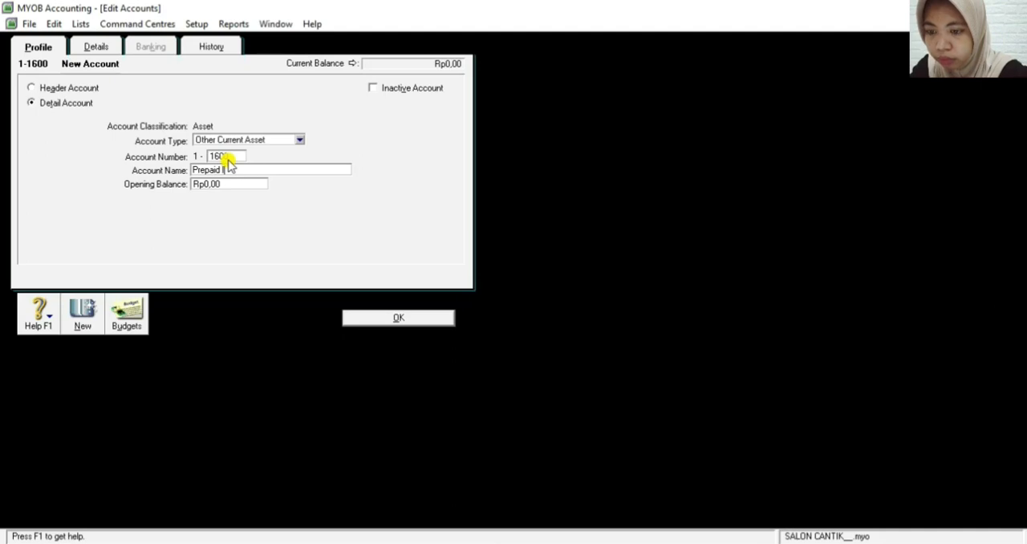
type("nsurance")
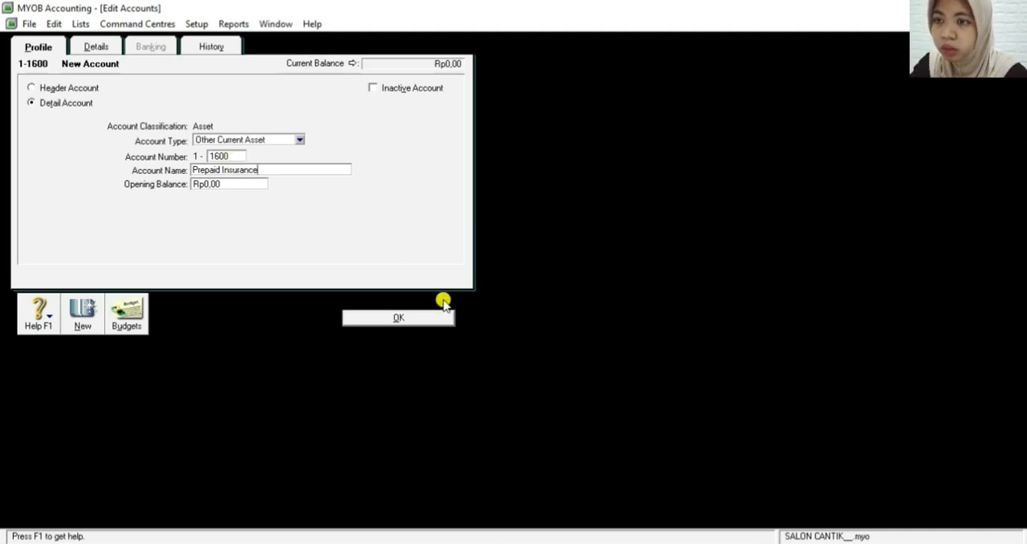
left_click(426, 319)
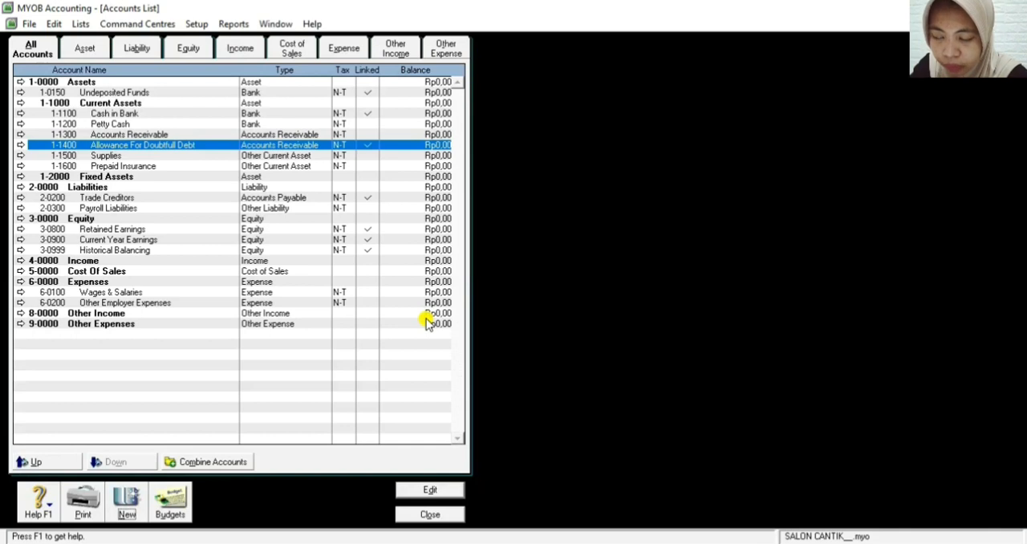
Start a new detail account of type Other Current Asset with account number 1-1700
left_click(128, 501)
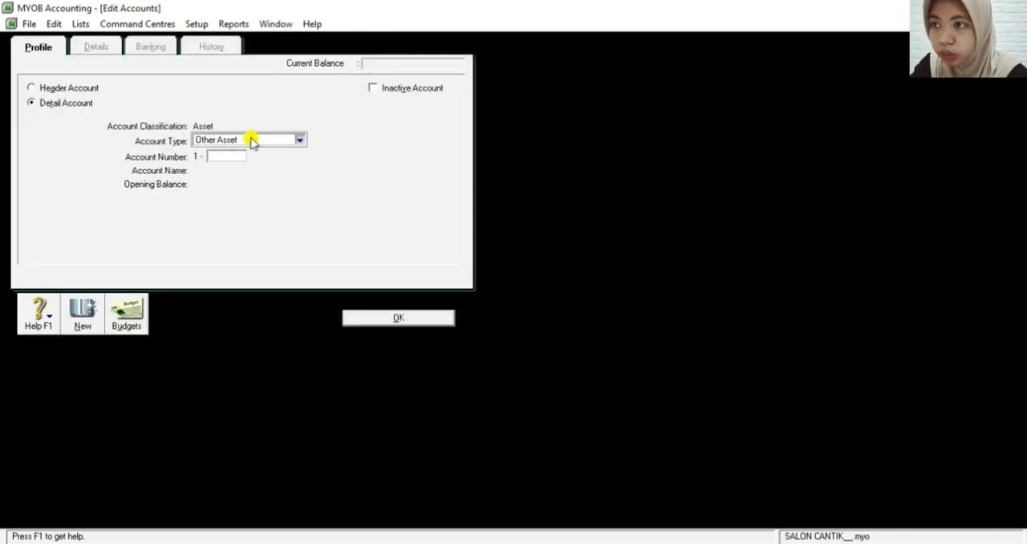
left_click(252, 140)
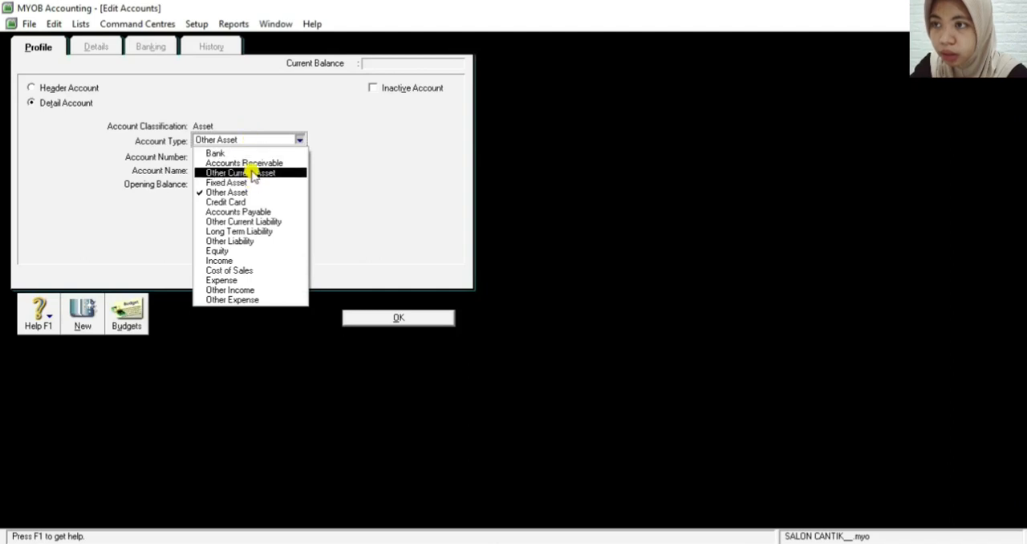
left_click(251, 173)
left_click(235, 156)
type("1700")
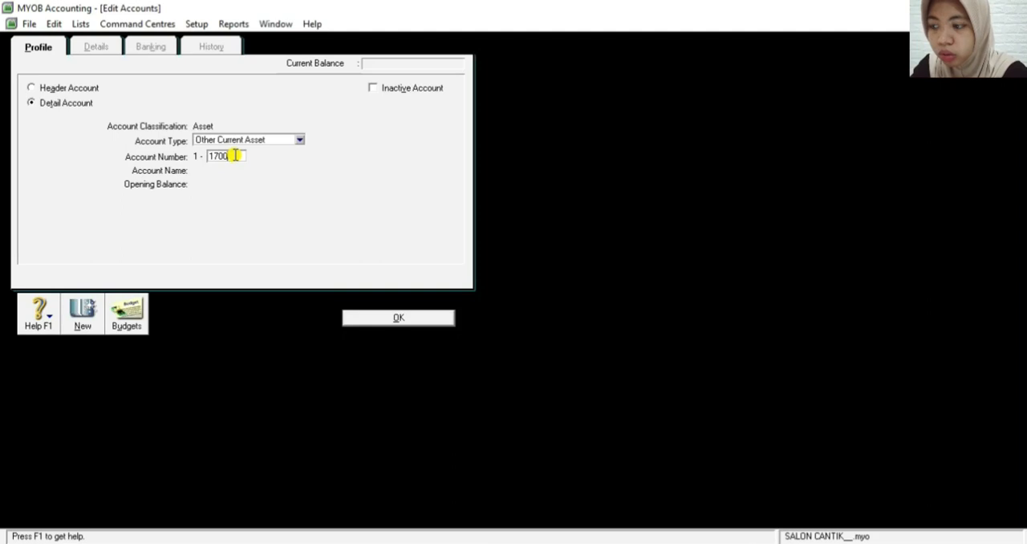
key("Tab")
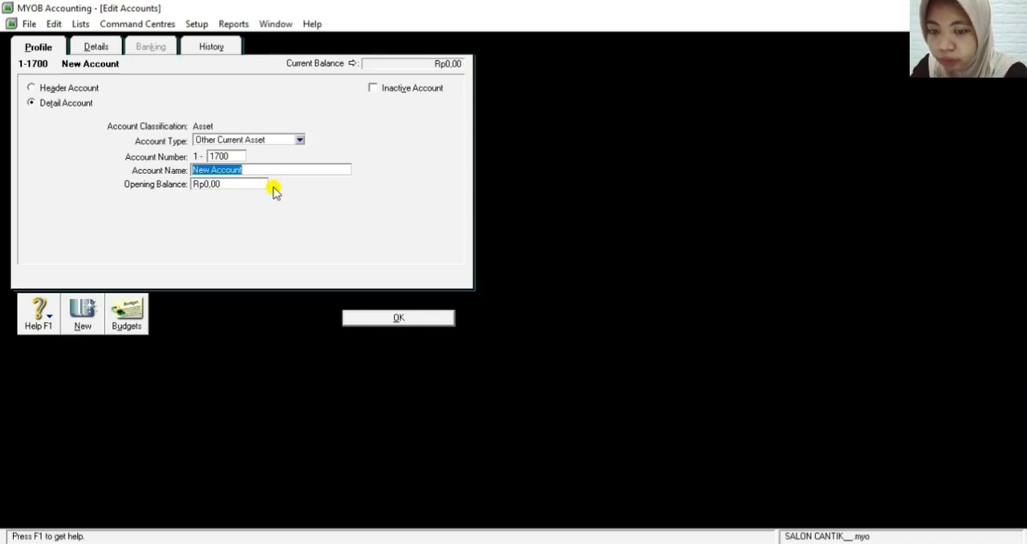
Name the new 1-1700 account Prepaid Rent and save it
type("Pre")
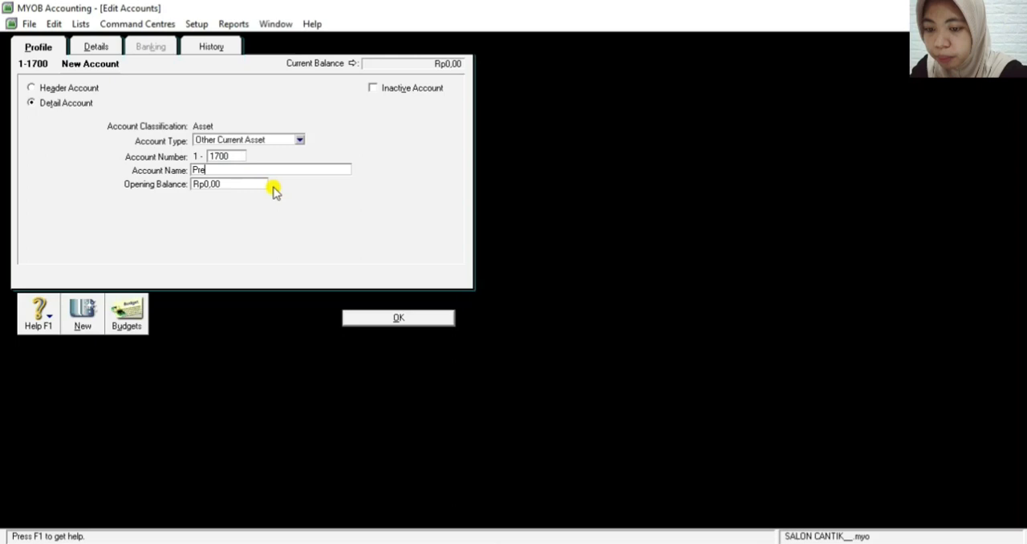
type("paid Re")
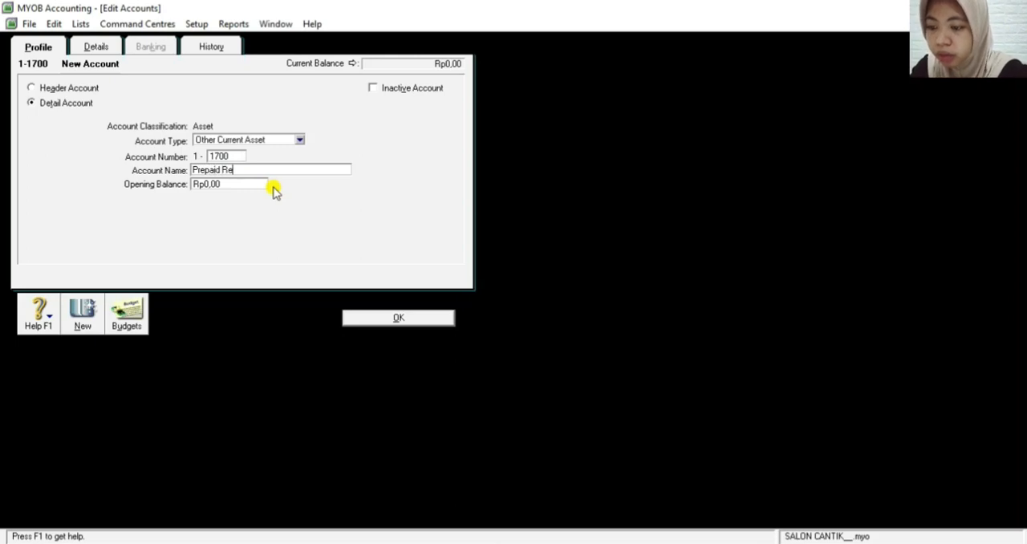
type("nt")
left_click(397, 319)
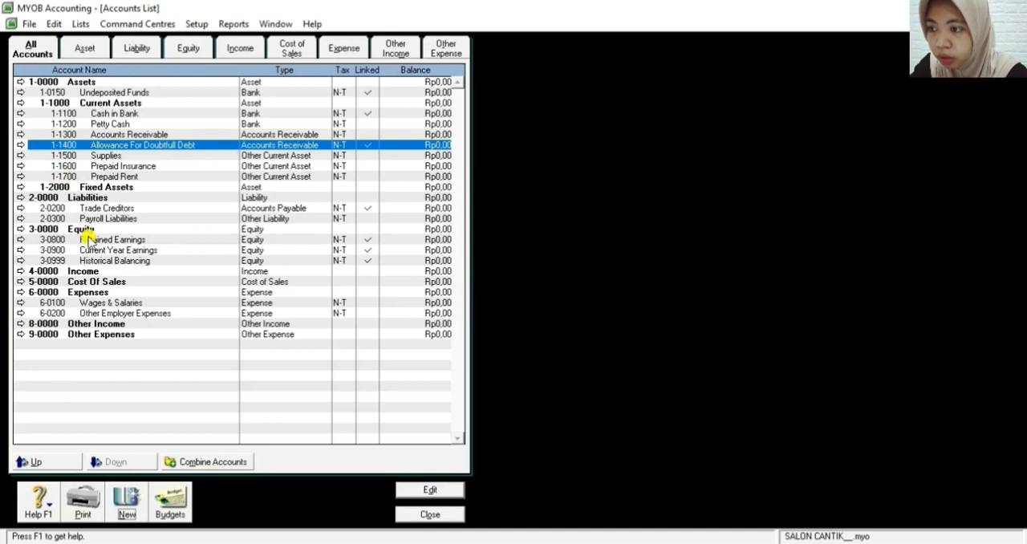
Start a new detail account of type Fixed Asset with account number 1-2100
left_click(123, 500)
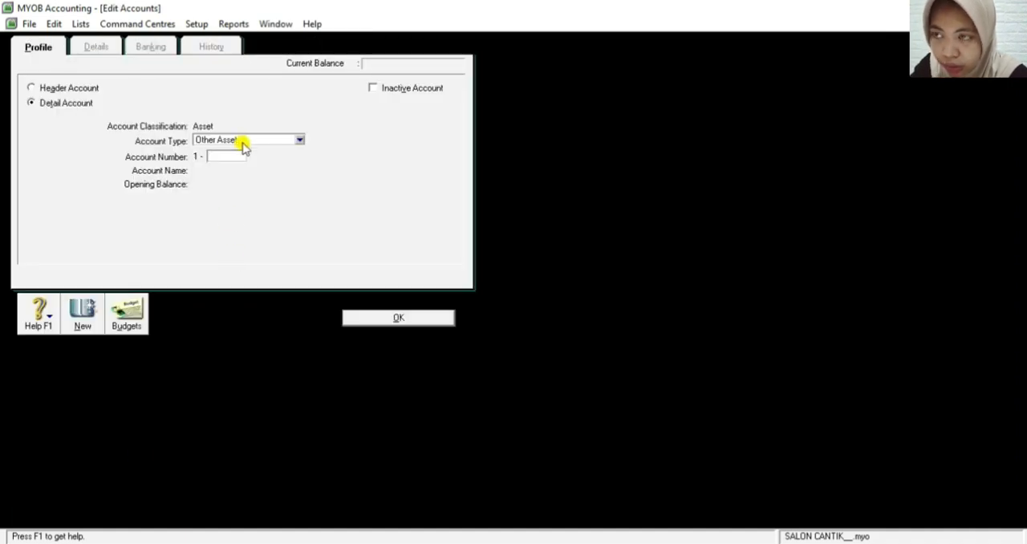
left_click(242, 143)
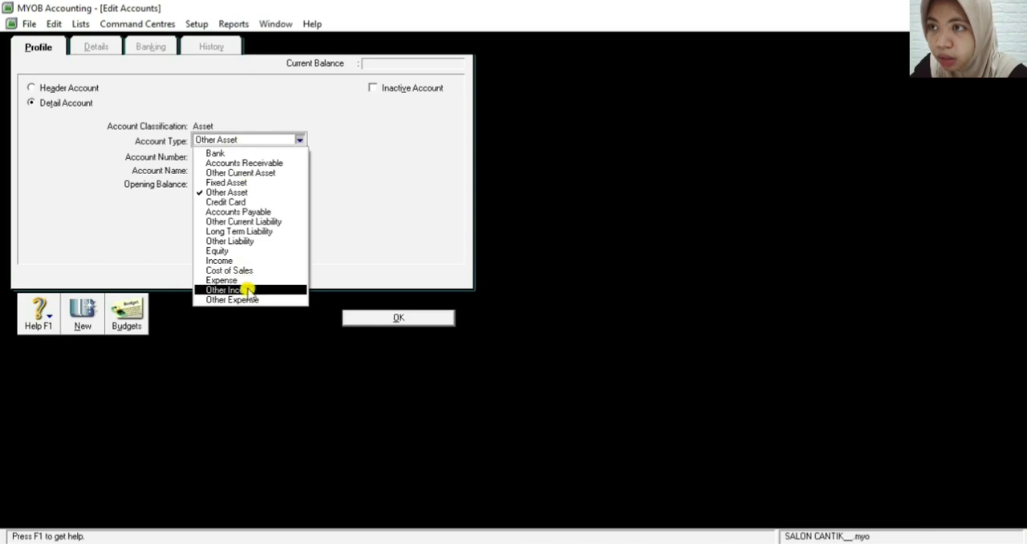
left_click(262, 188)
left_click(222, 156)
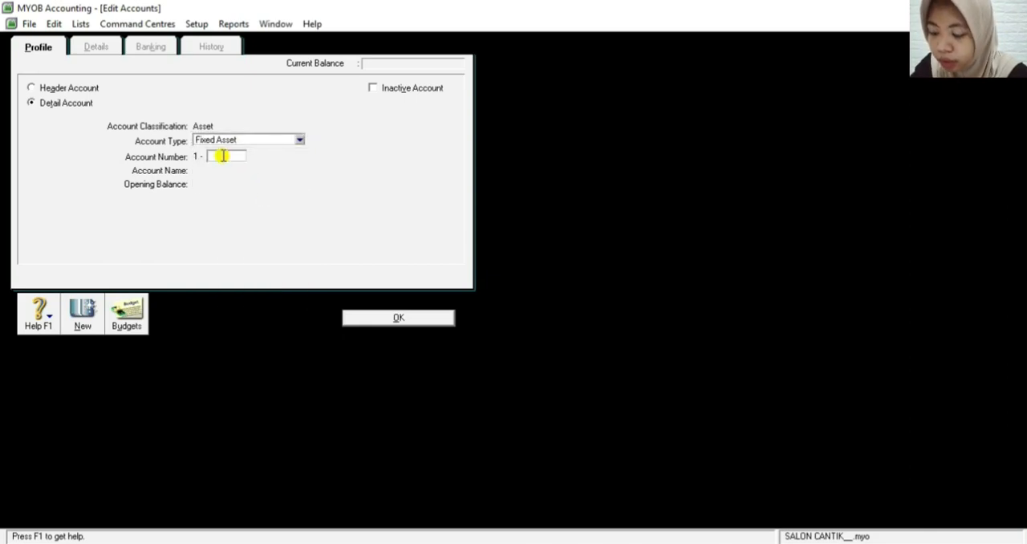
type("2")
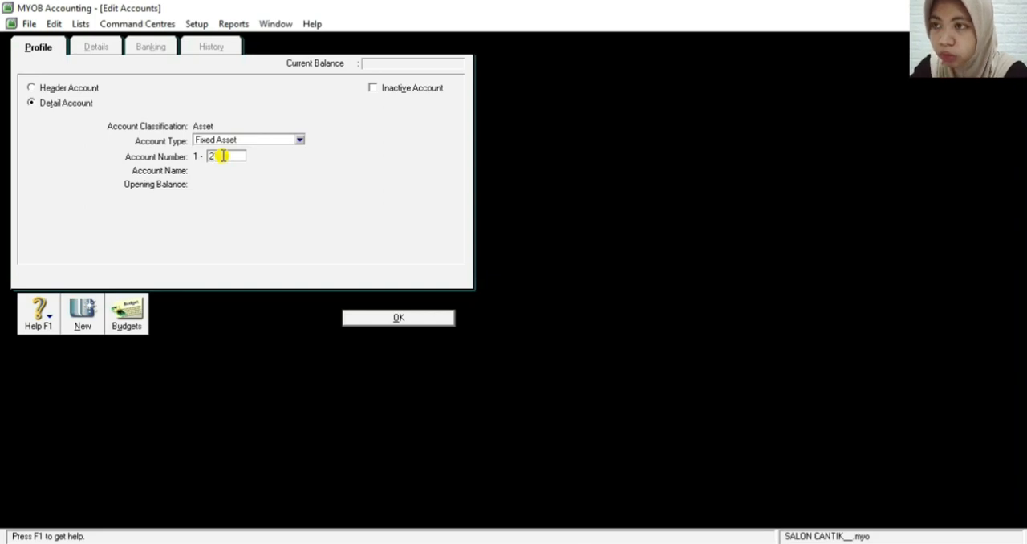
key("Tab")
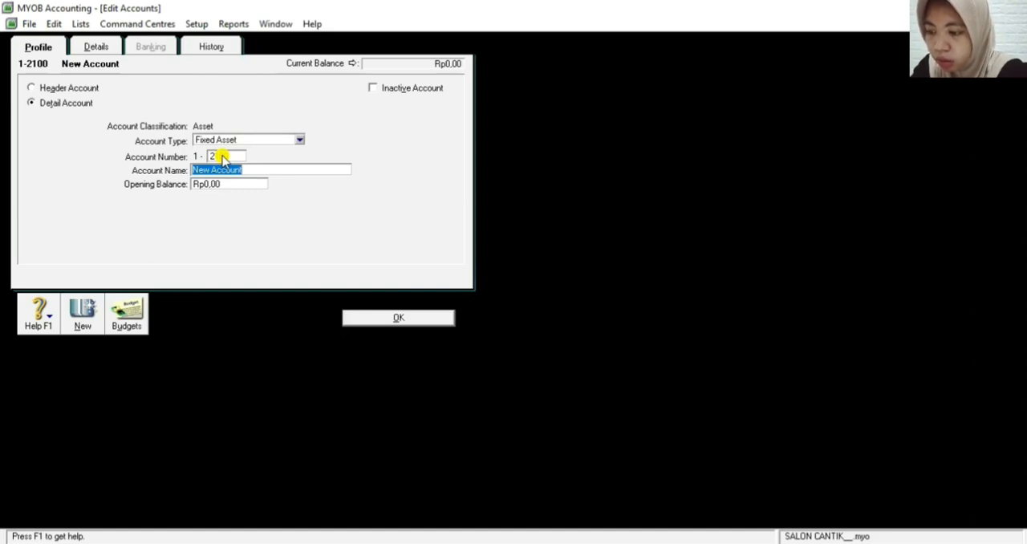
Name the new 1-2100 account Equipment at Cost and save it
type("Equ")
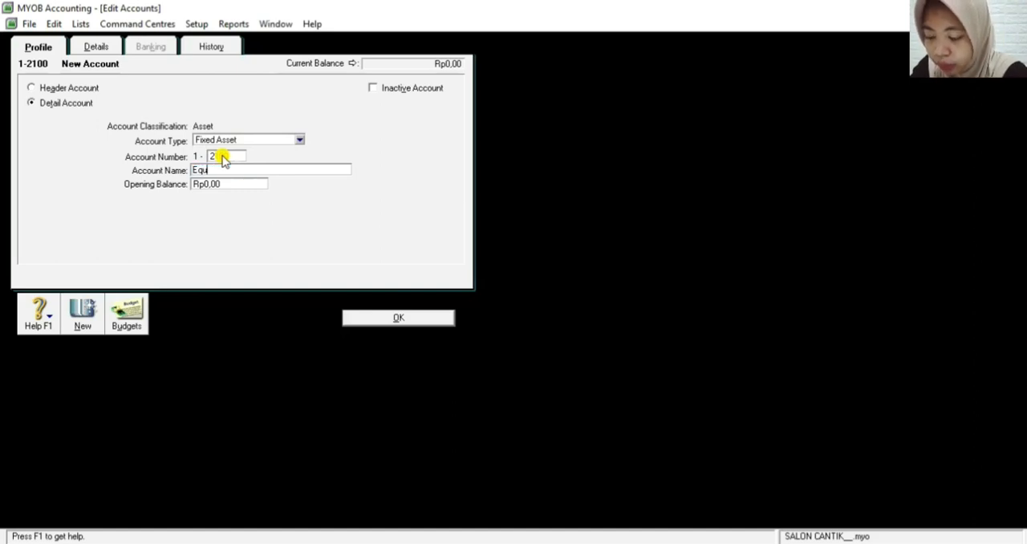
type("ipment")
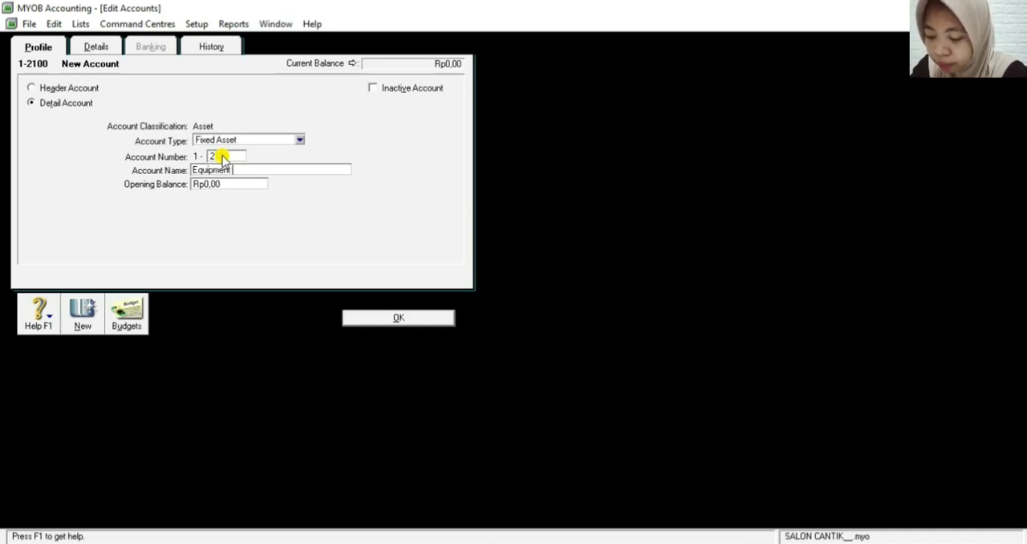
type(" a")
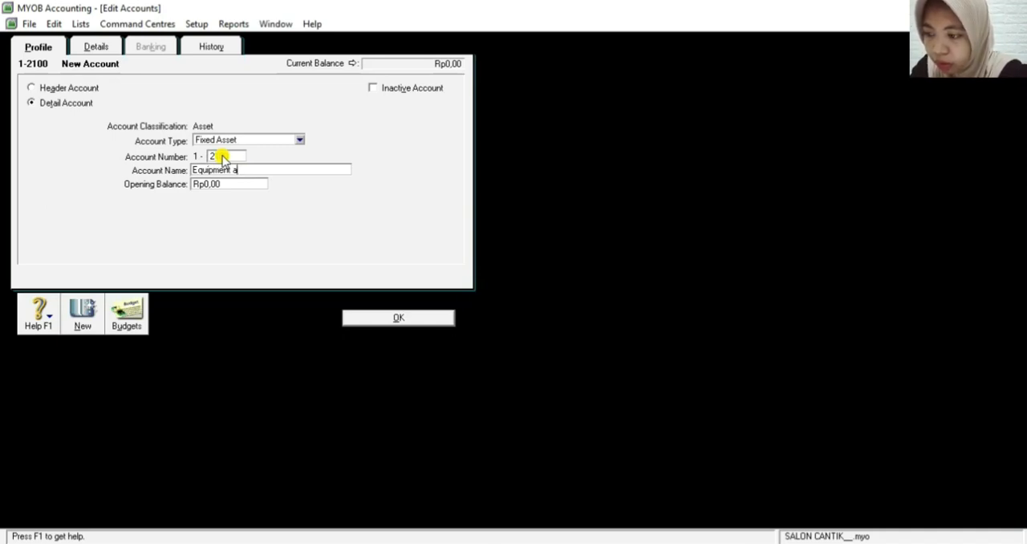
type("t Cost")
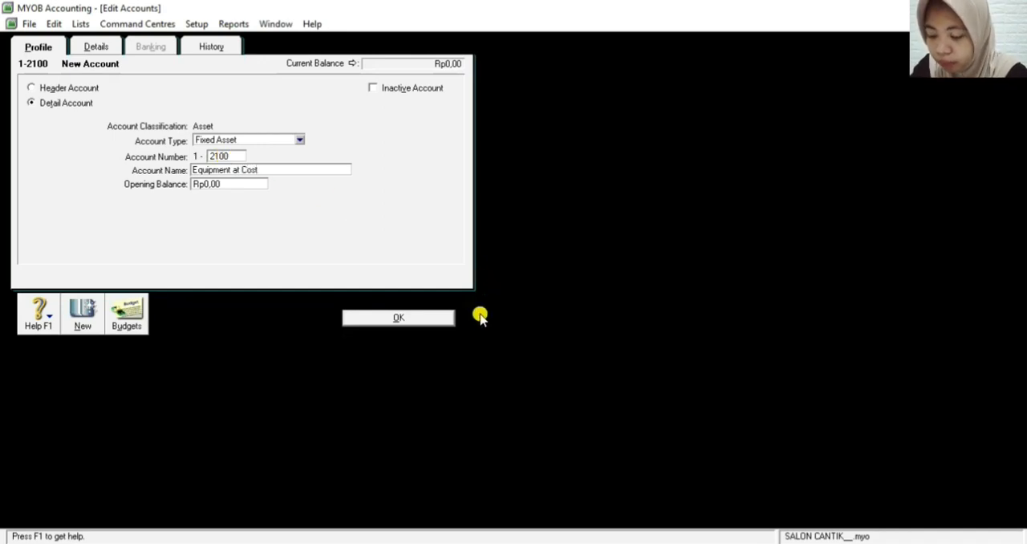
left_click(401, 321)
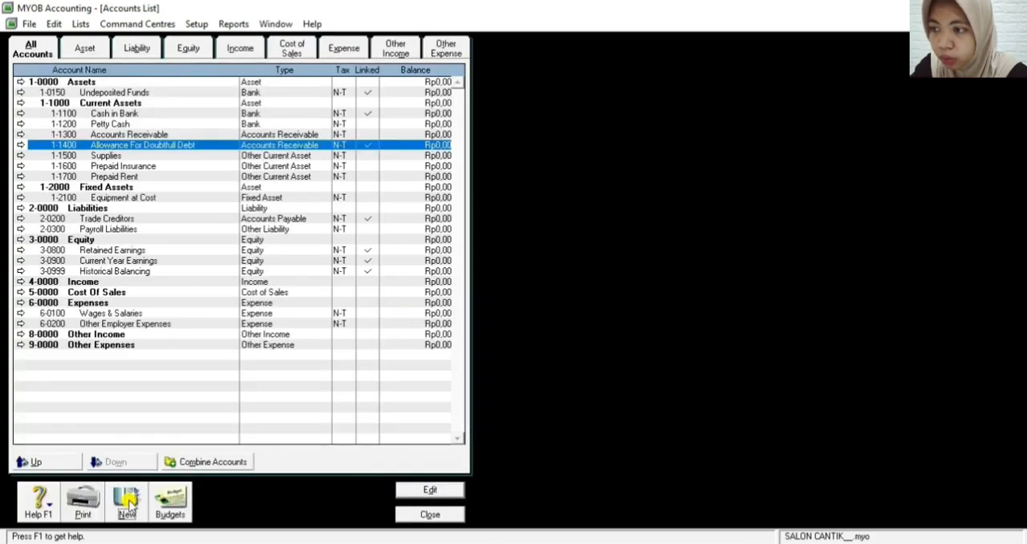
Start a new detail account of type Fixed Asset with account number 1-2110
left_click(127, 499)
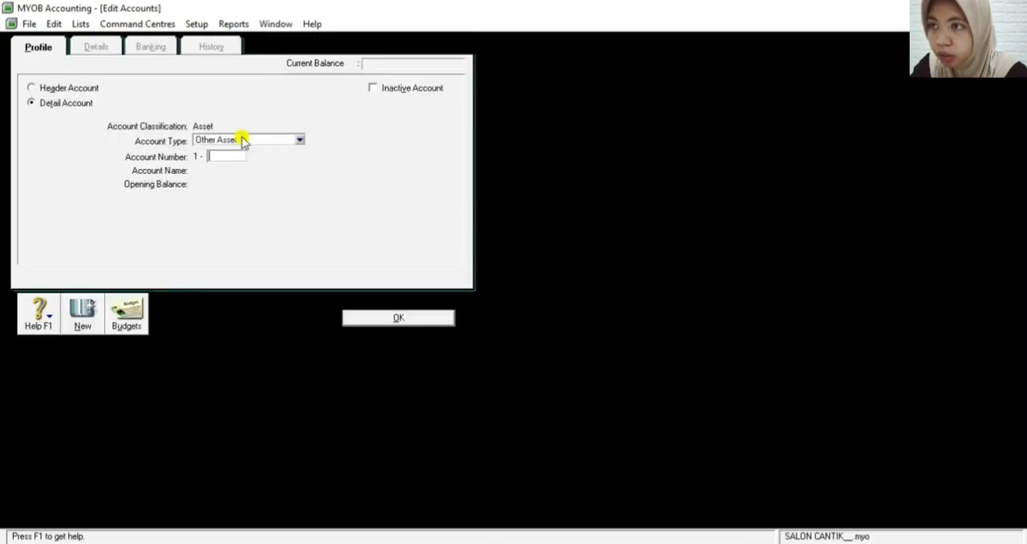
left_click(301, 141)
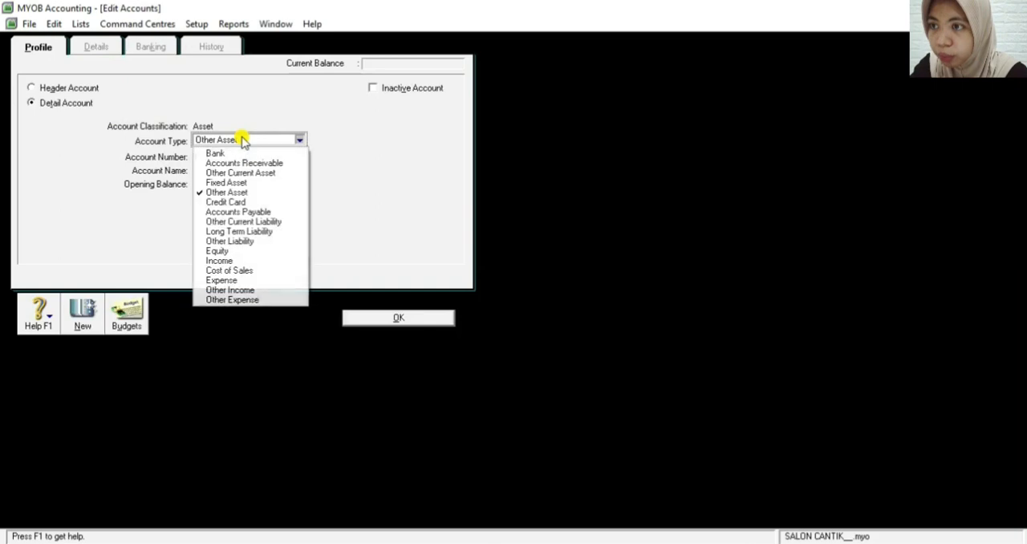
left_click(247, 184)
left_click(238, 156)
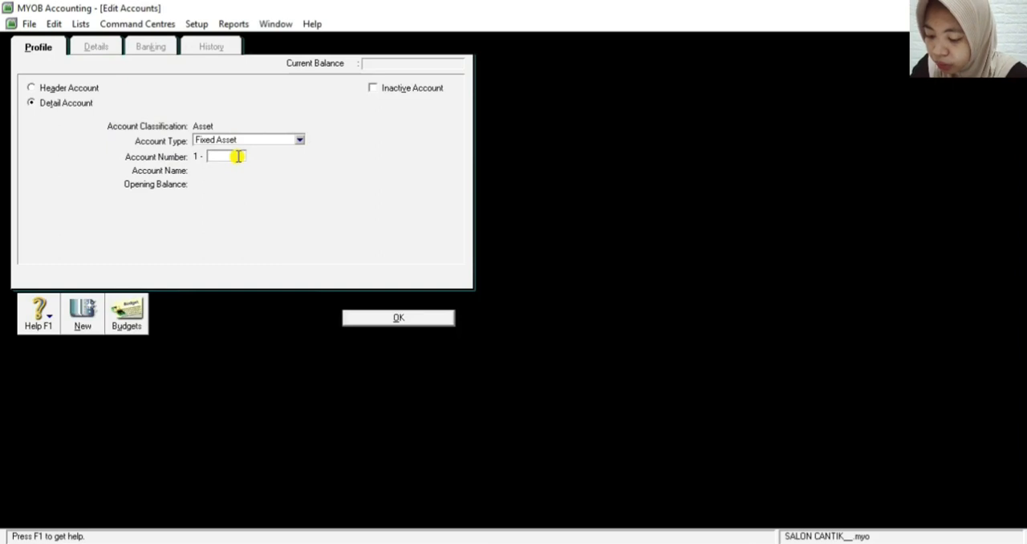
type("1200")
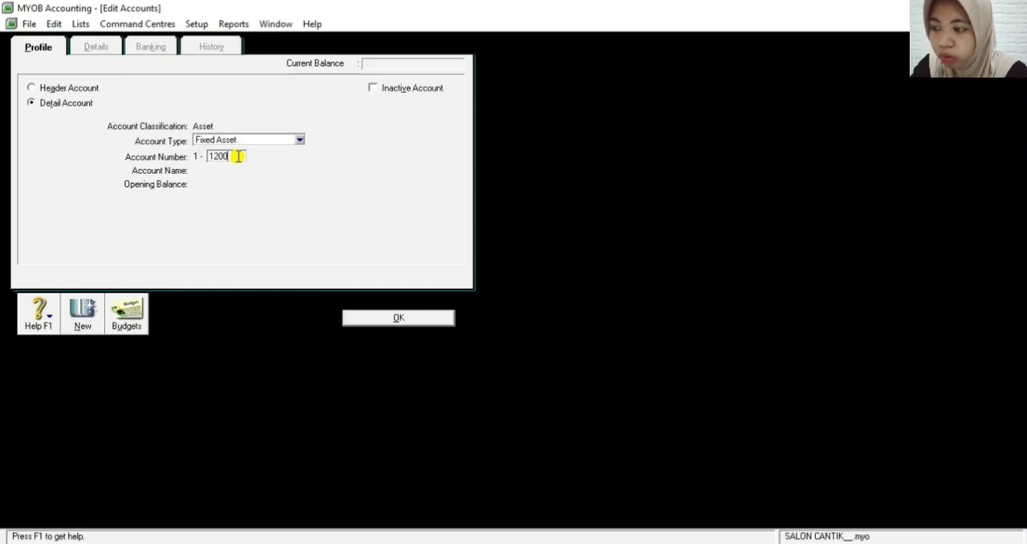
key("Tab")
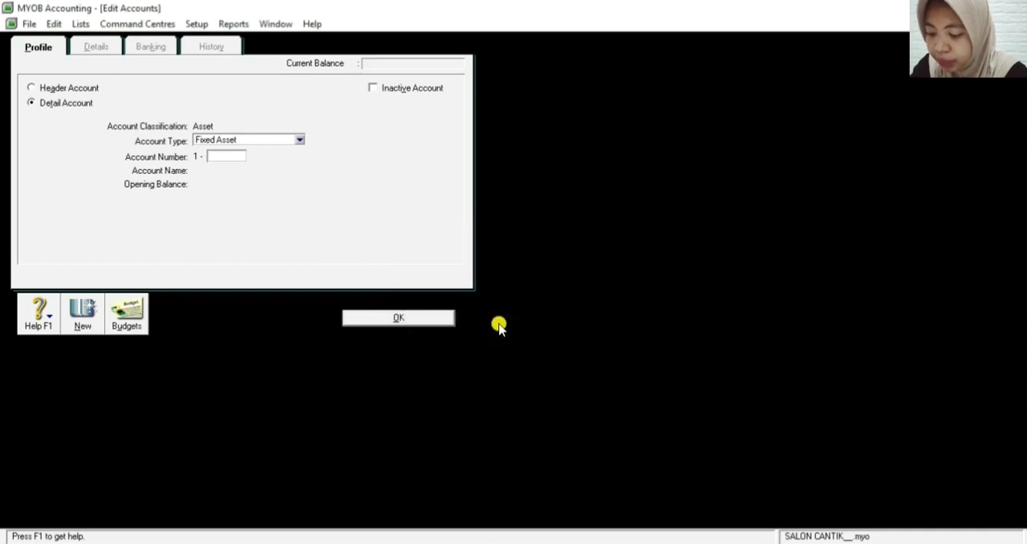
type("2110")
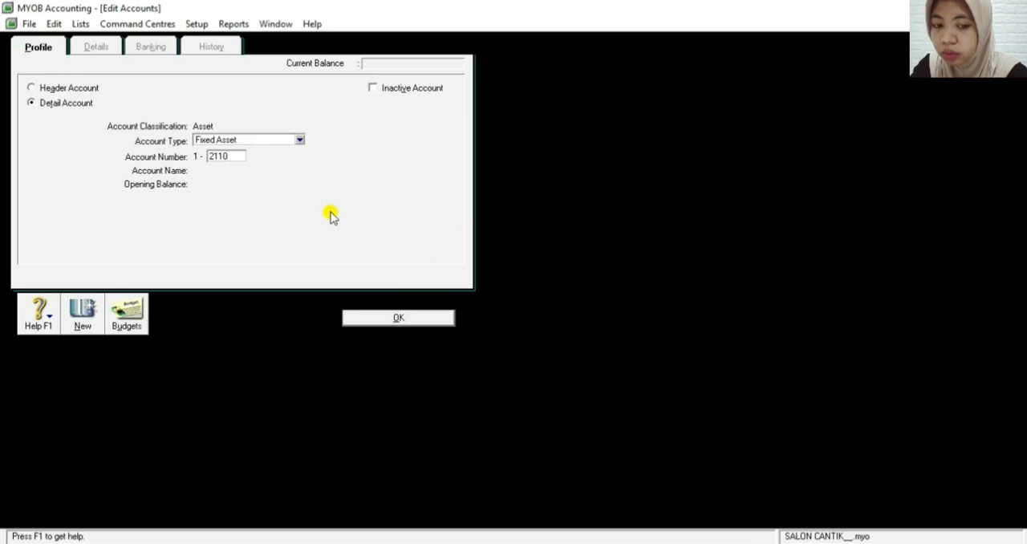
key("Tab")
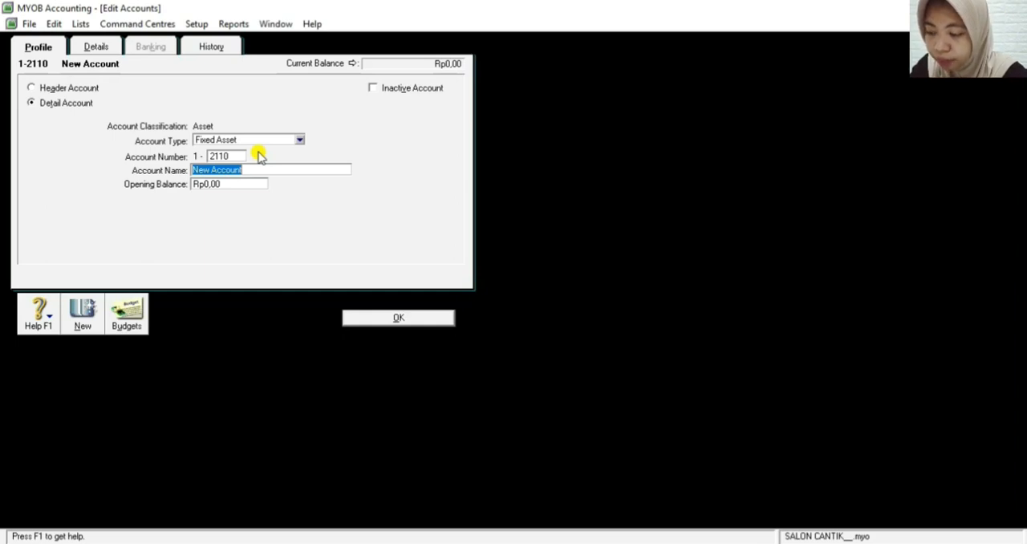
Name the new 1-2110 account Accum Depreciation Equipment and save it
type("Accum")
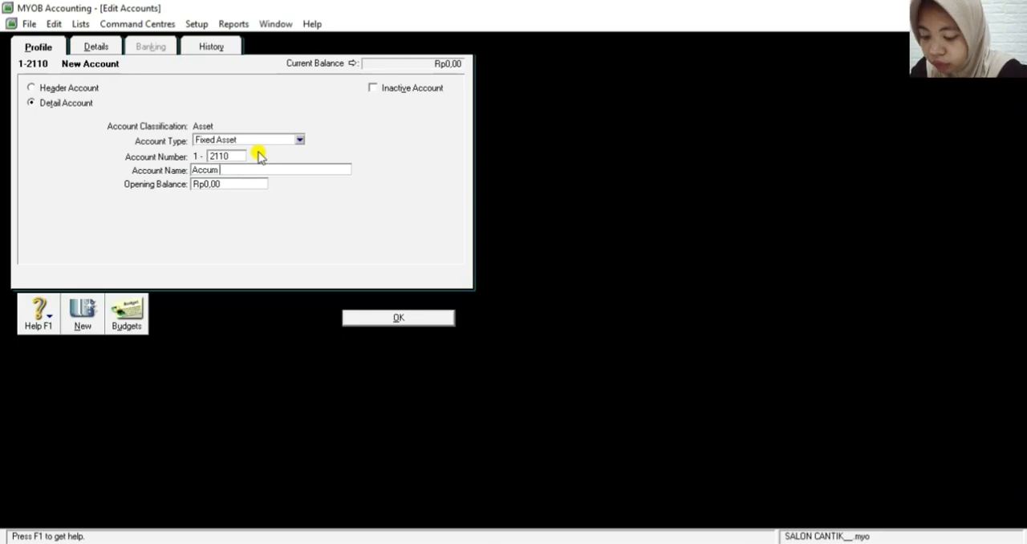
type(" De")
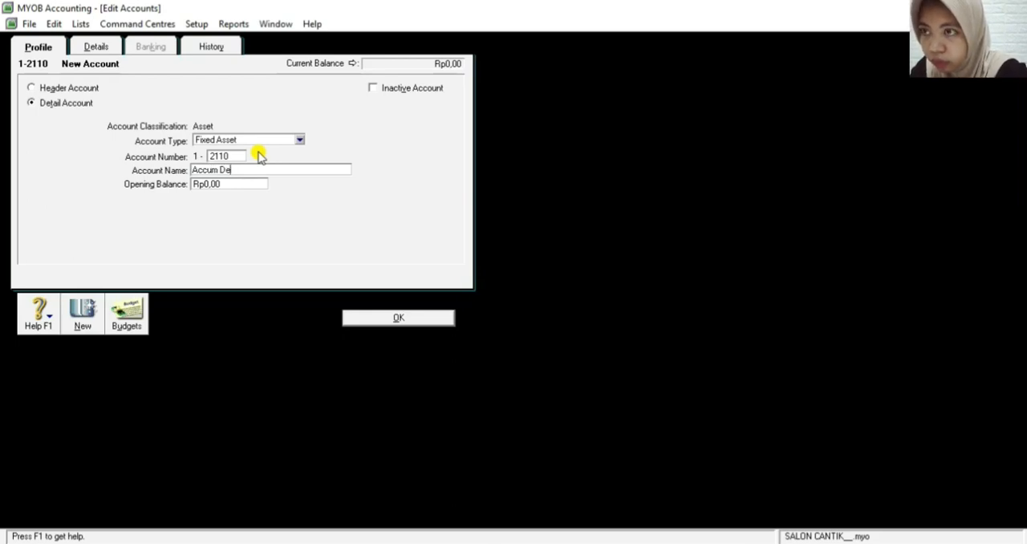
type("PRE")
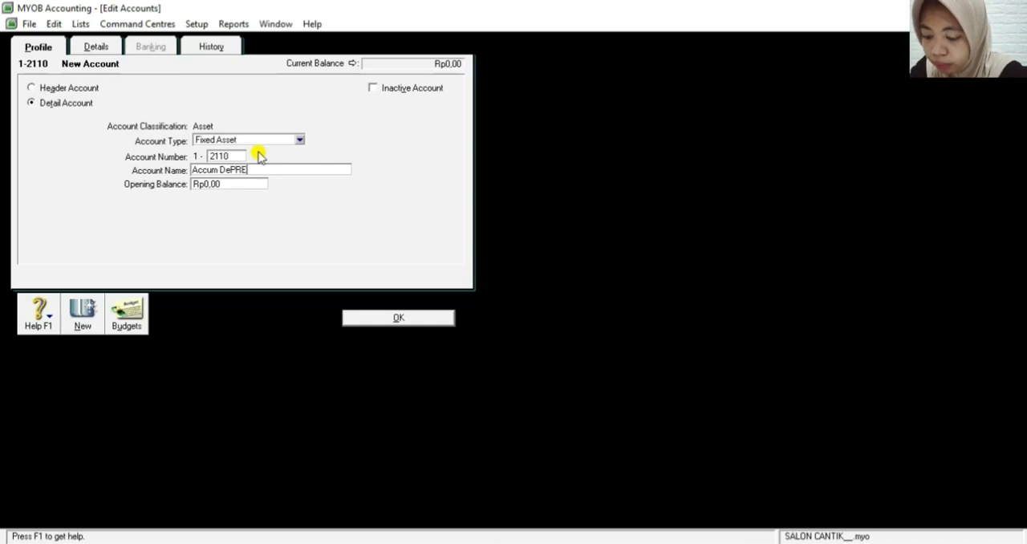
type("V")
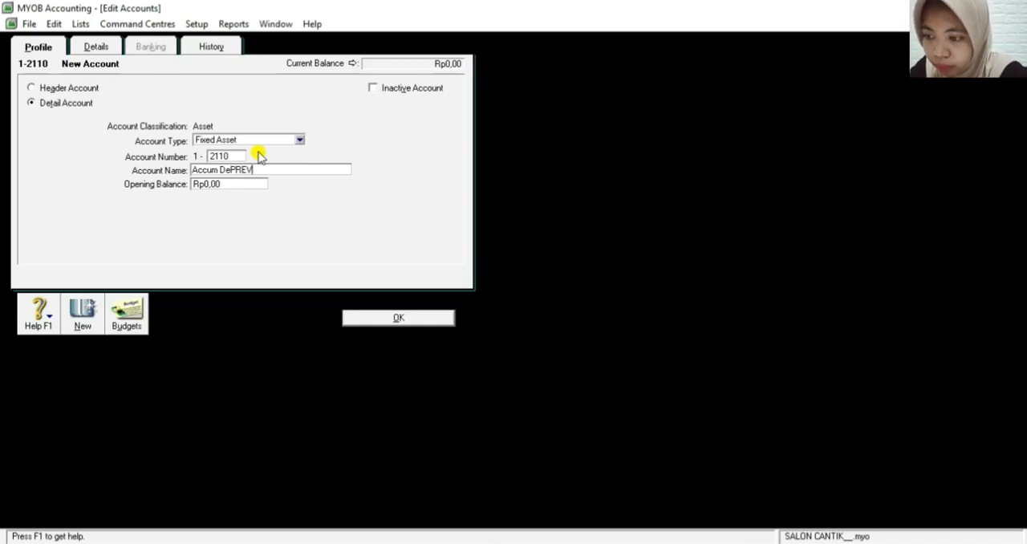
type("IATION")
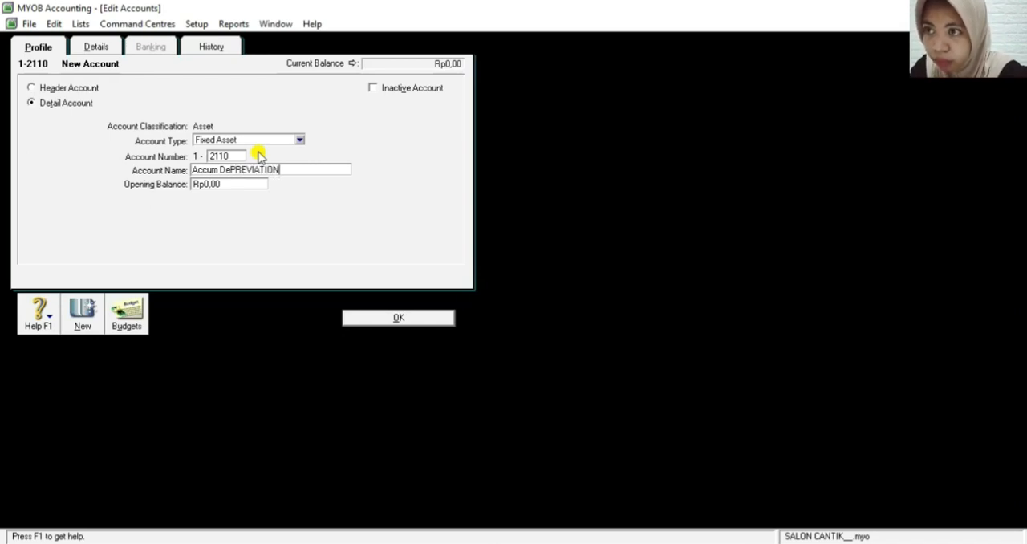
key("BackSpace")
key("BackSpace")
key("BackSpace")
key("BackSpace")
key("BackSpace")
key("BackSpace")
key("BackSpace")
key("BackSpace")
key("BackSpace")
key("BackSpace")
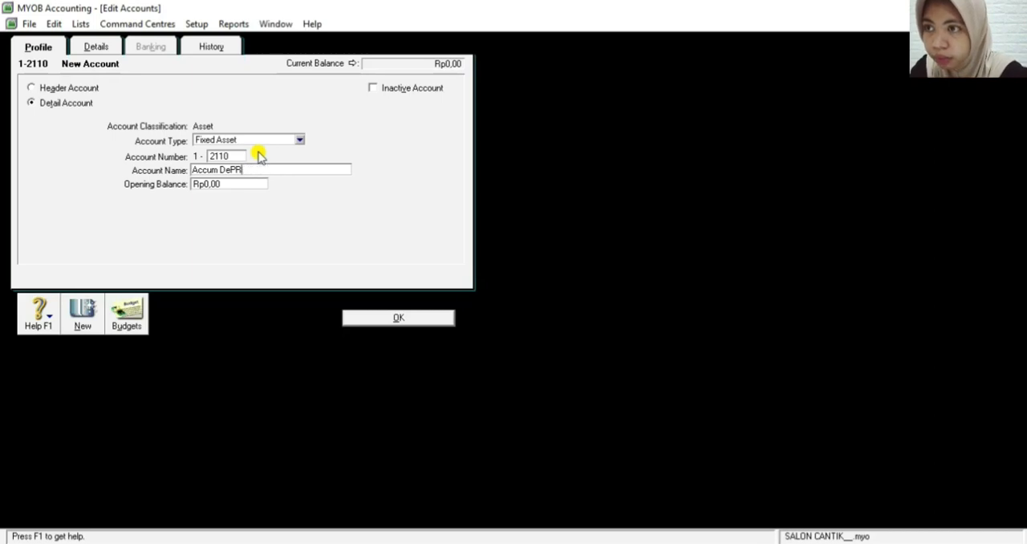
type("pre")
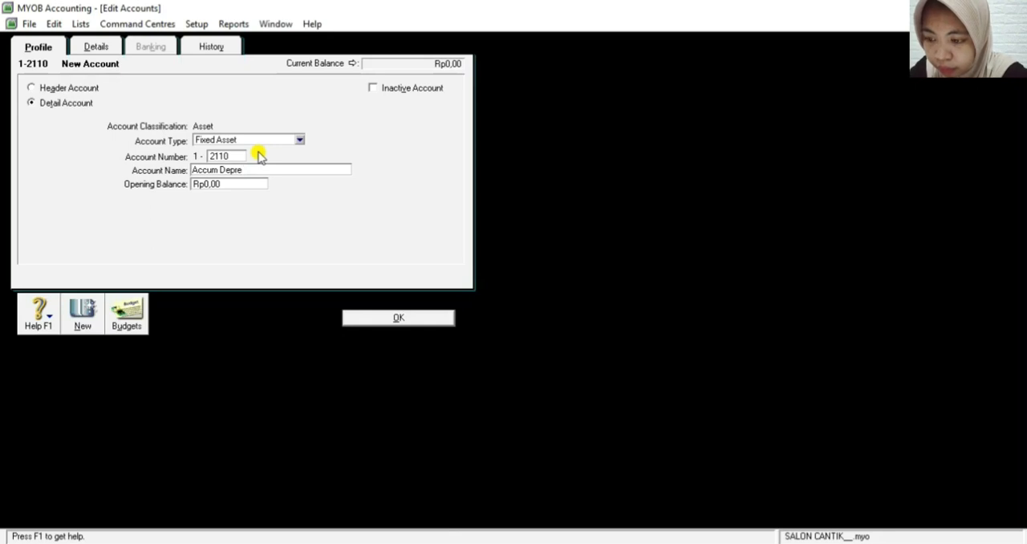
type("ciati")
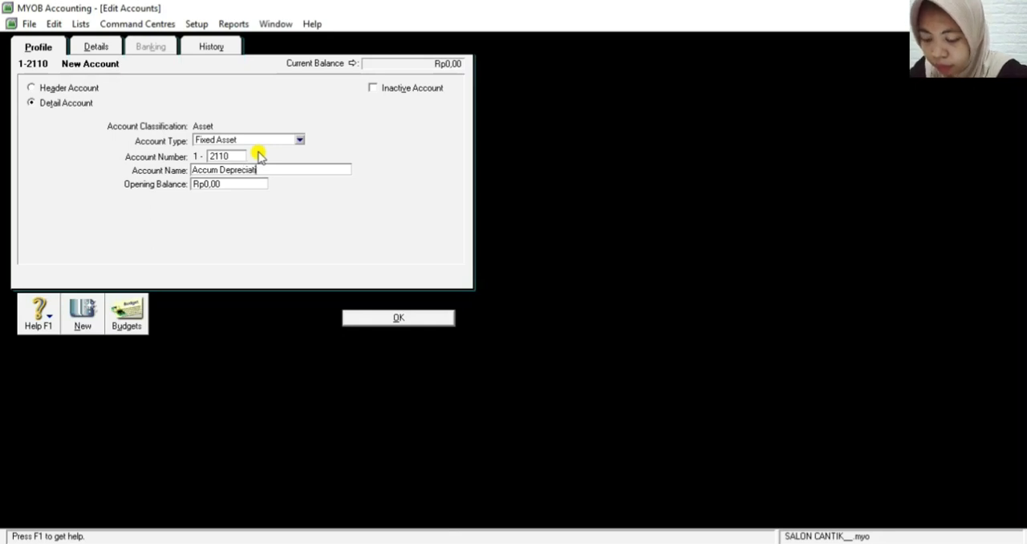
type("on ")
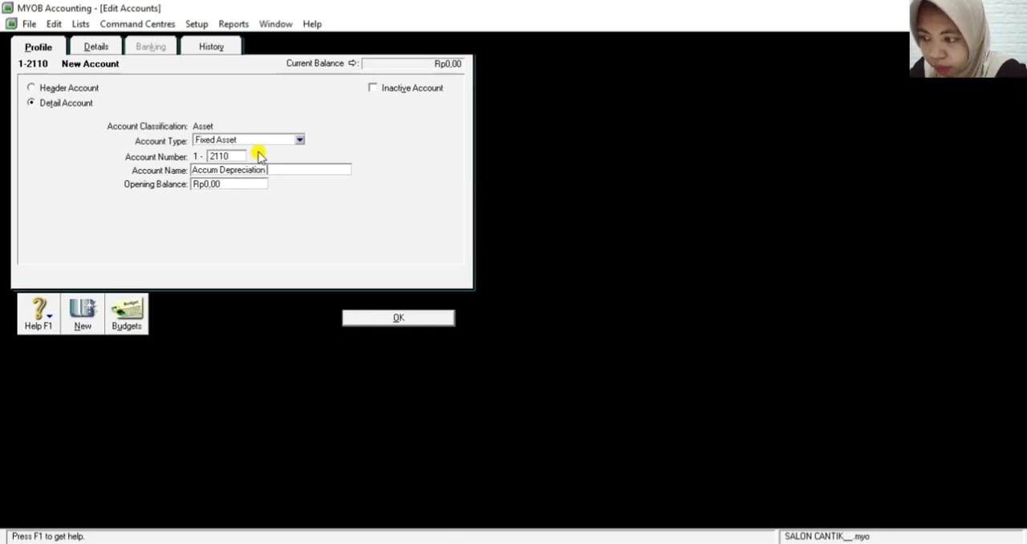
type("Eq")
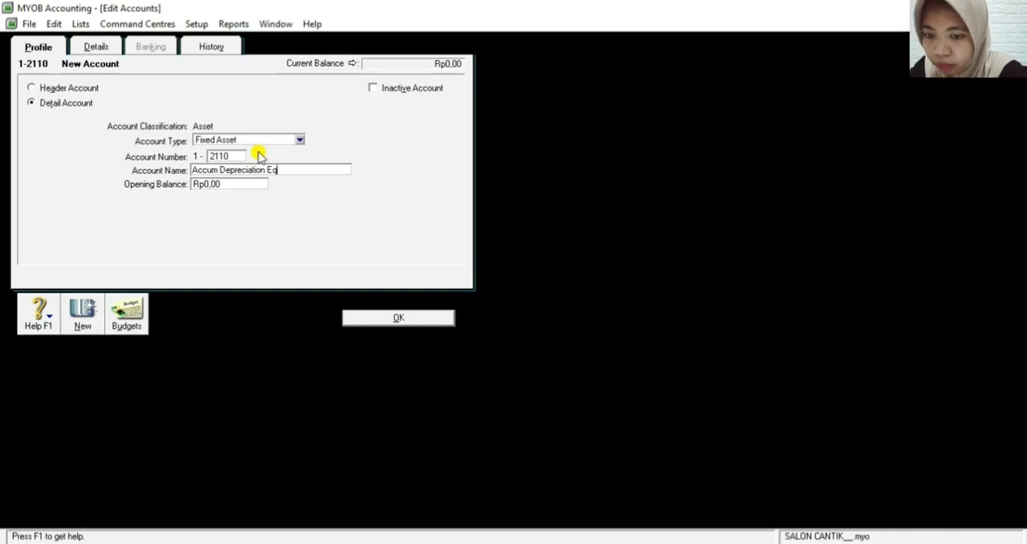
type("uipment")
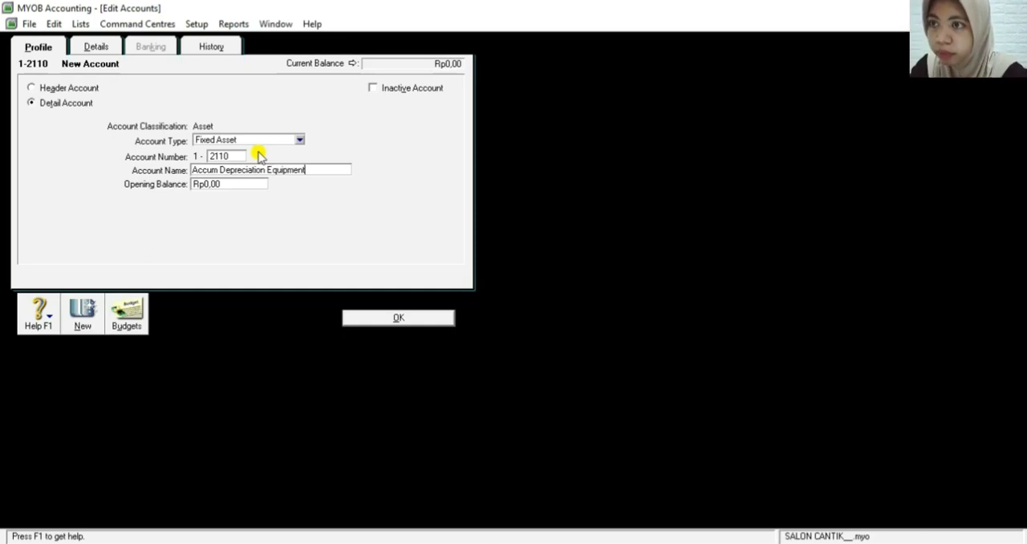
left_click(392, 321)
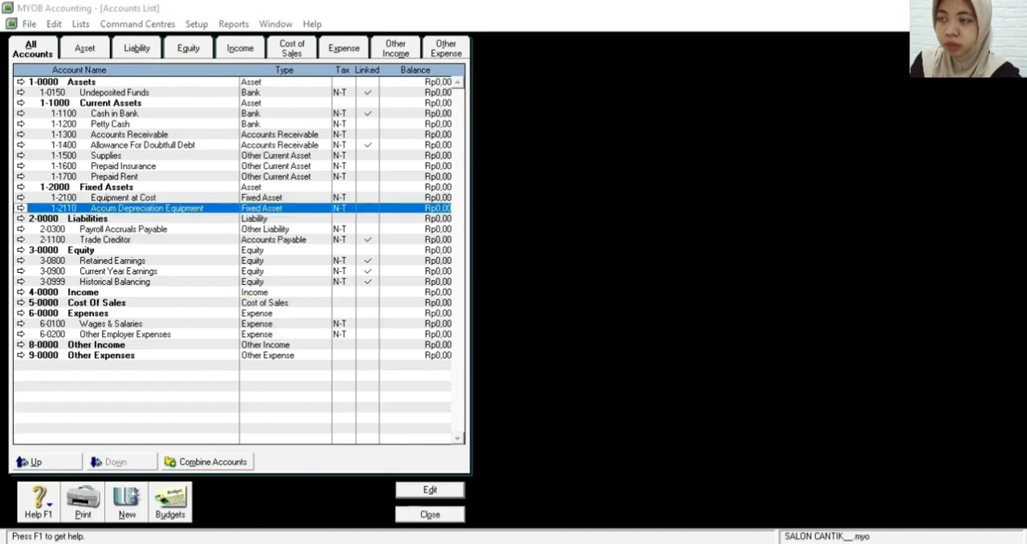
Start a new header account in the Liability classification with account number 2-1000
left_click(136, 50)
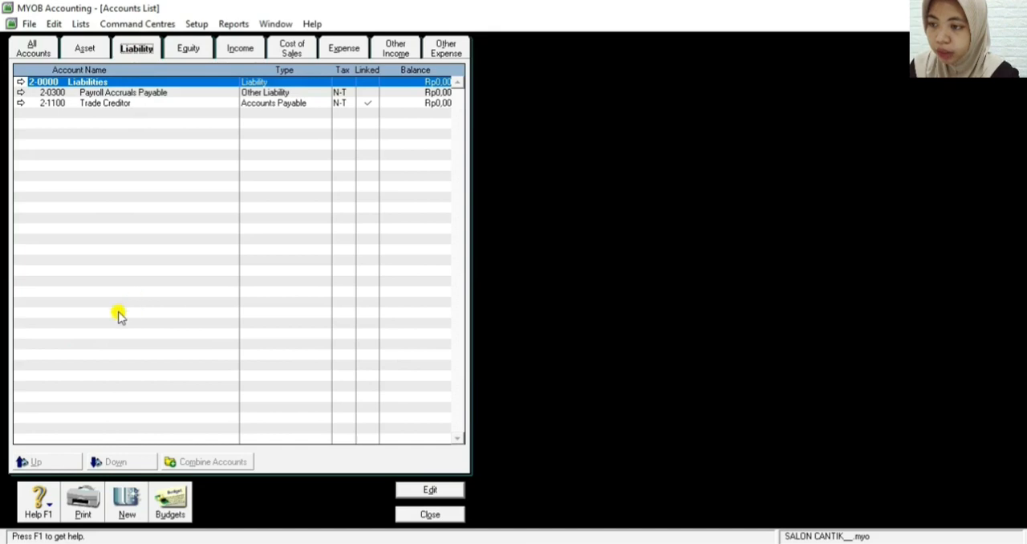
left_click(124, 504)
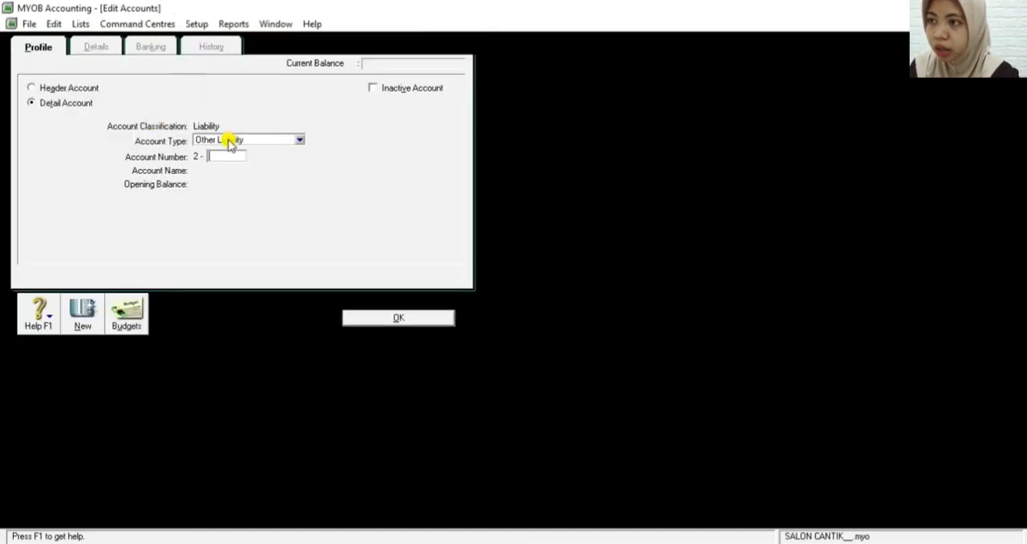
left_click(31, 88)
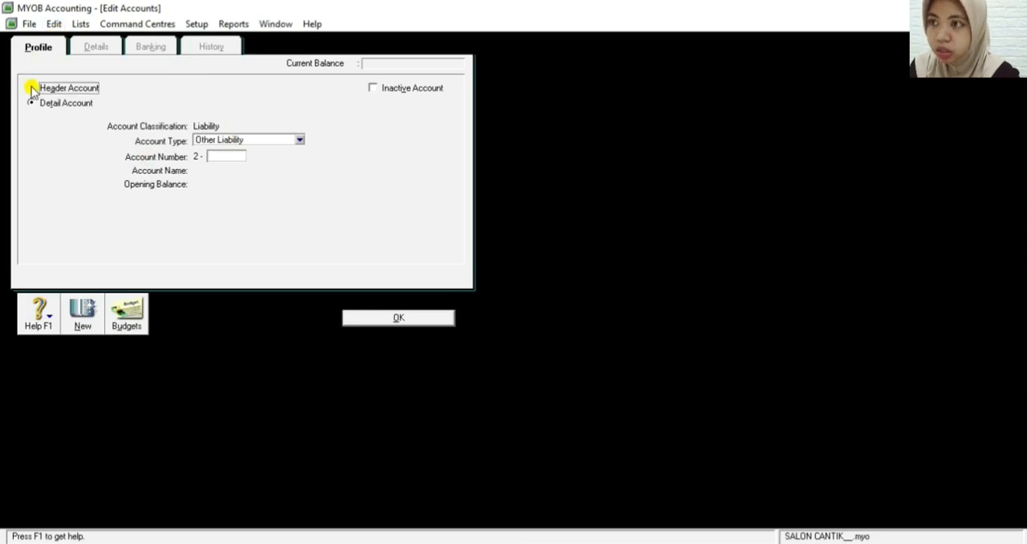
left_click(219, 157)
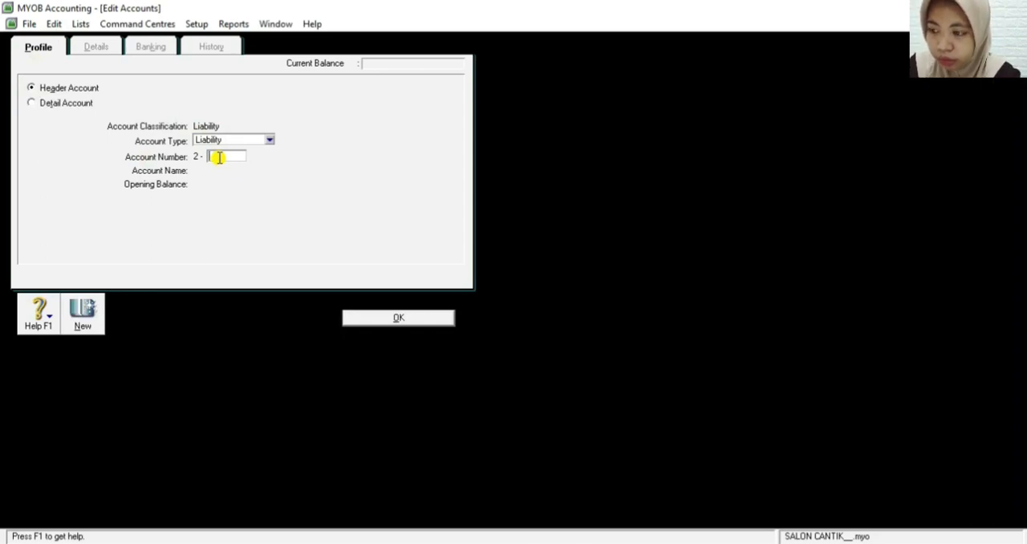
type("1")
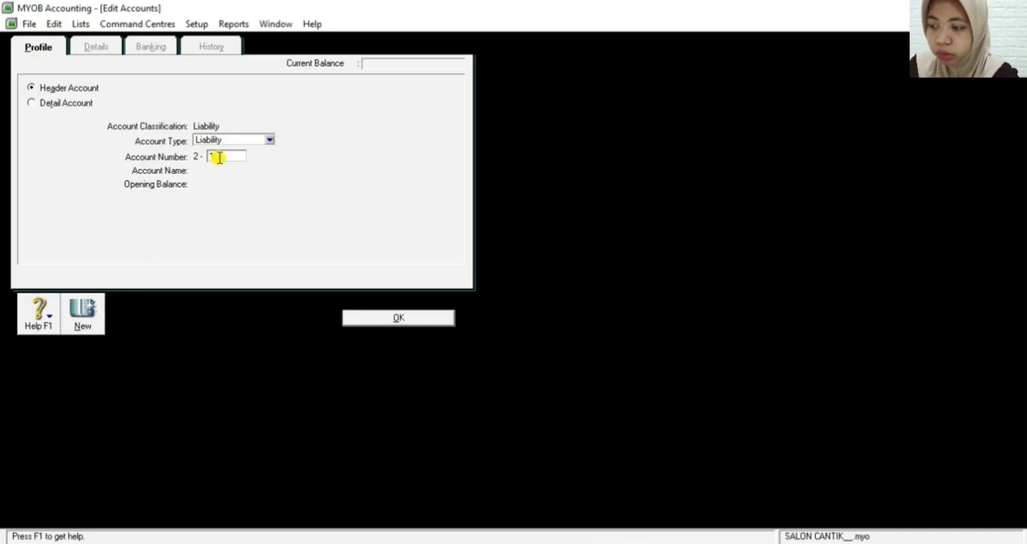
type("000")
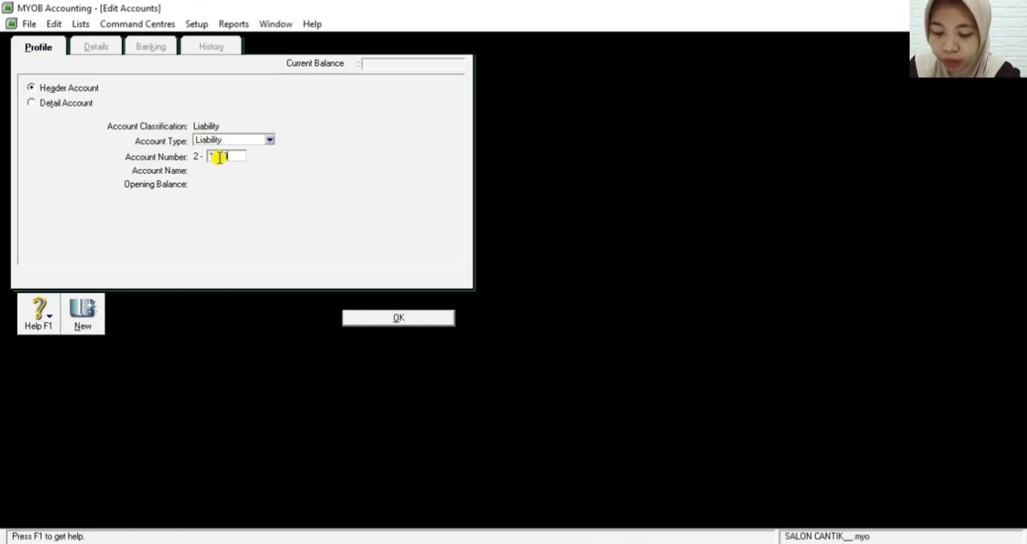
key("Tab")
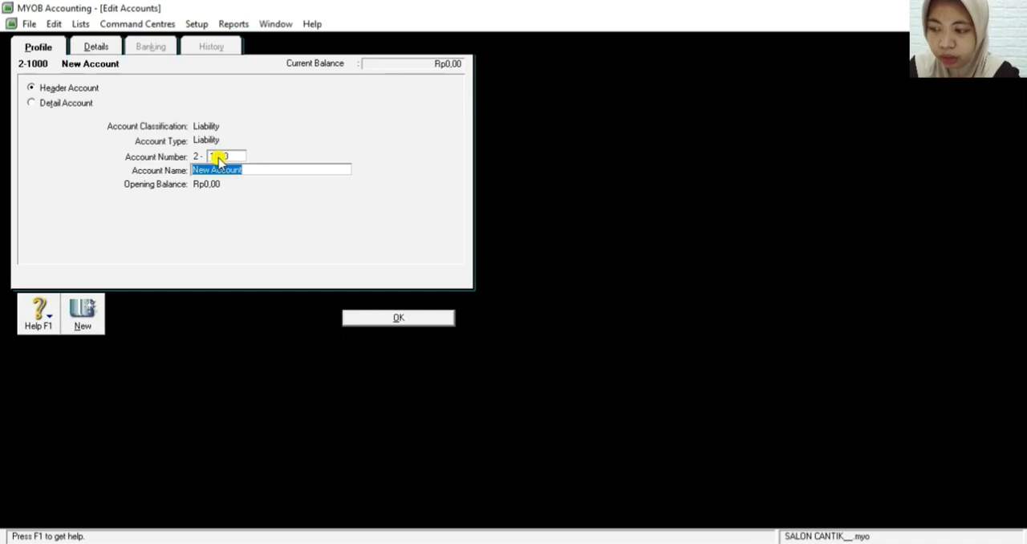
Name the new 2-1000 header account Current Liabilities and save it
key("BackSpace")
type("C")
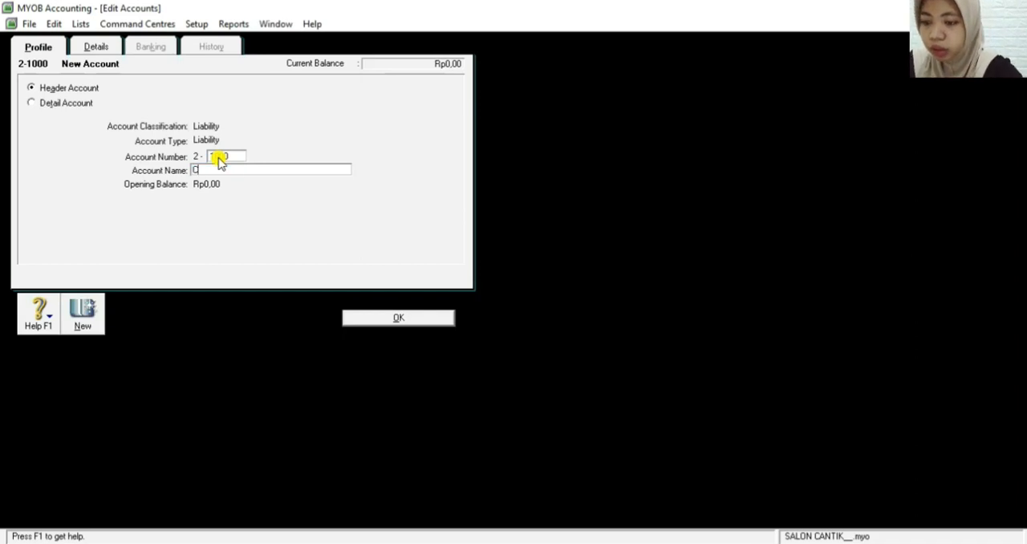
type("urrent")
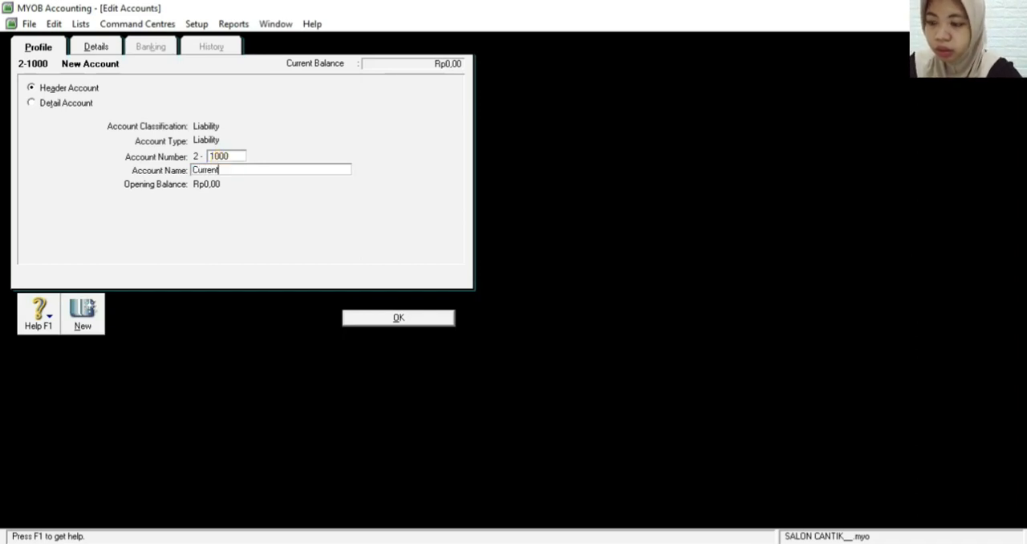
type(" L")
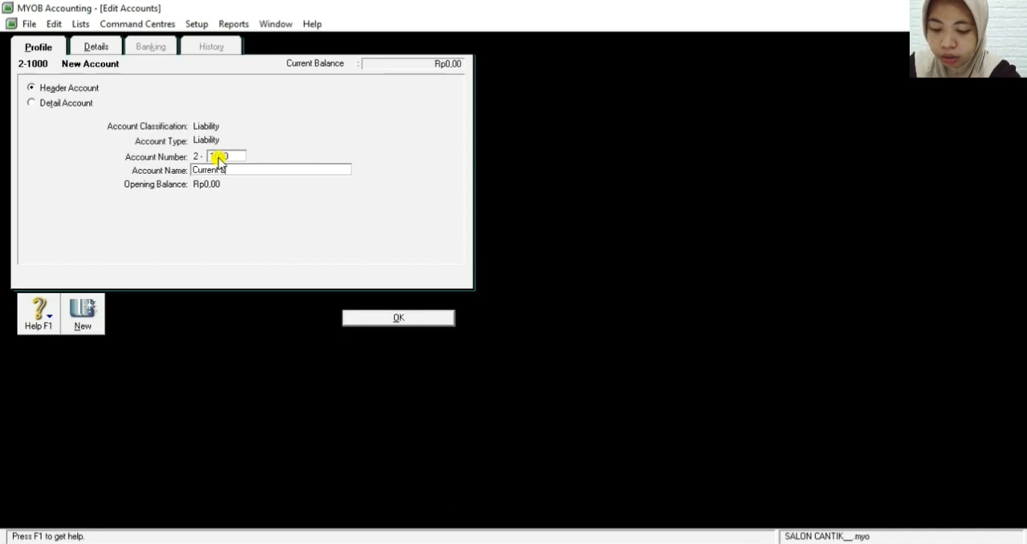
type("iabi")
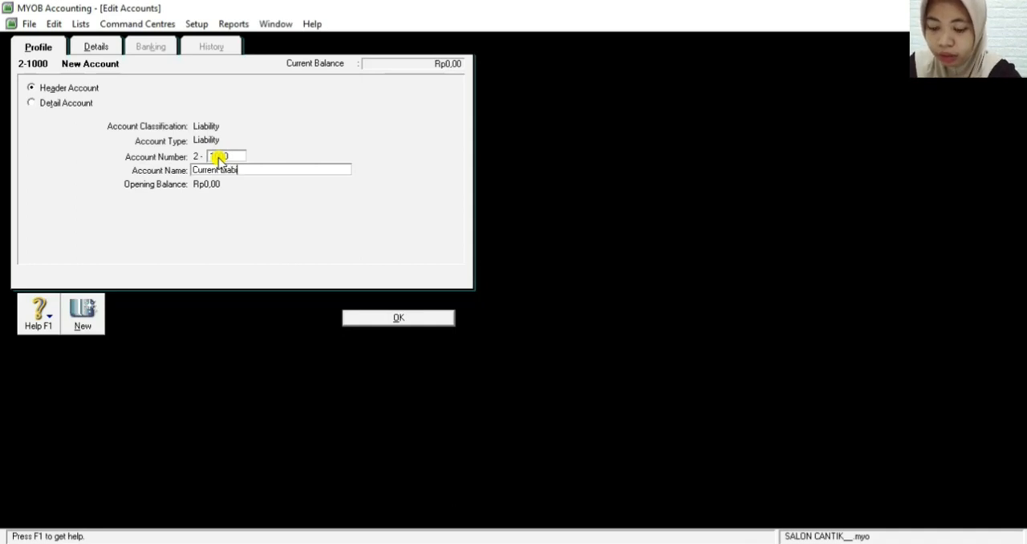
type("lities")
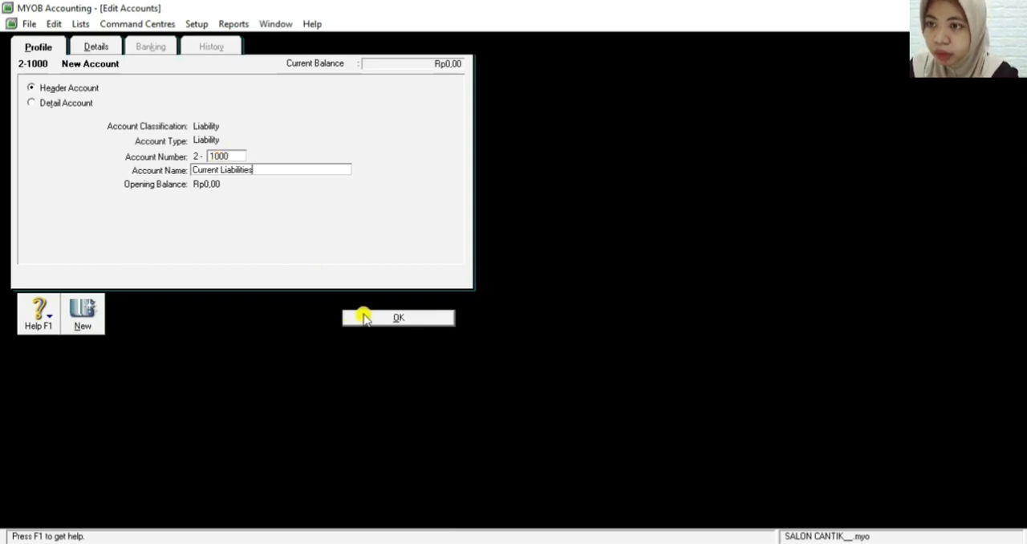
left_click(358, 319)
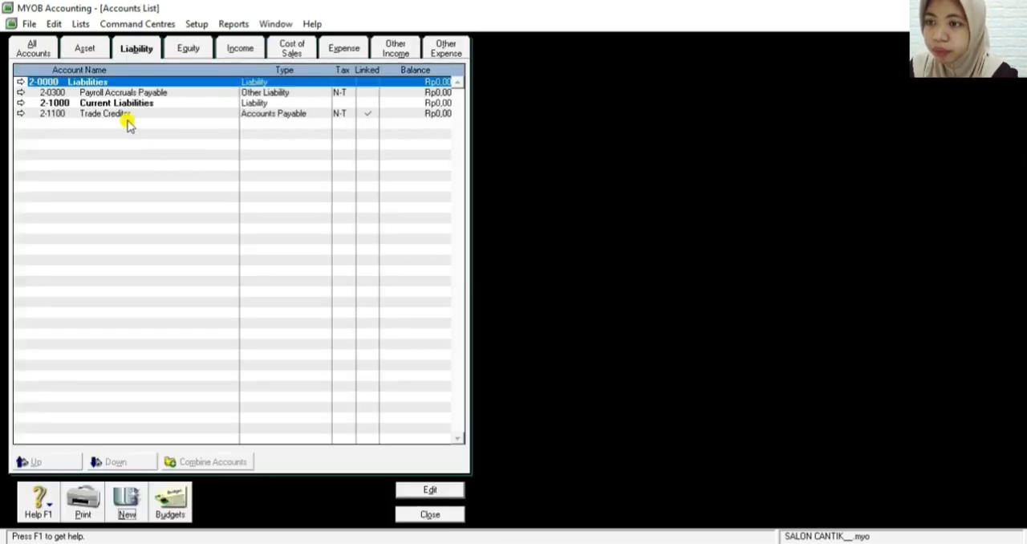
Start a new header account in the Liability classification with account number 2-2000
left_click(126, 501)
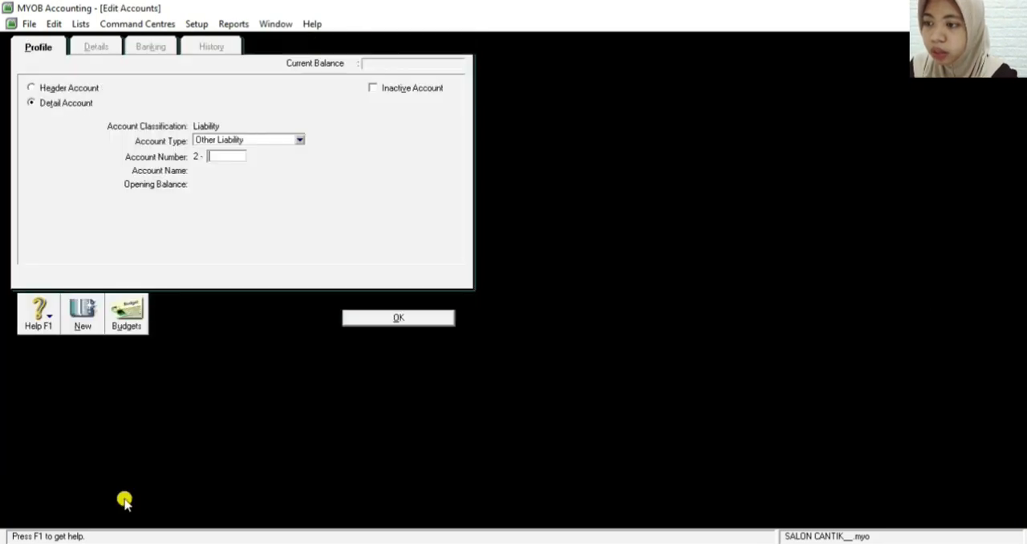
left_click(31, 88)
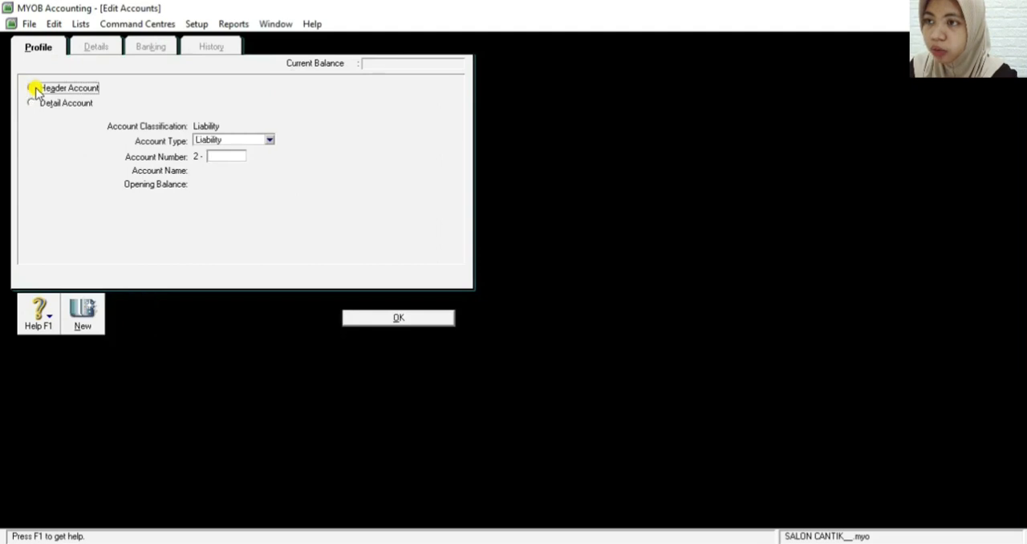
left_click(223, 157)
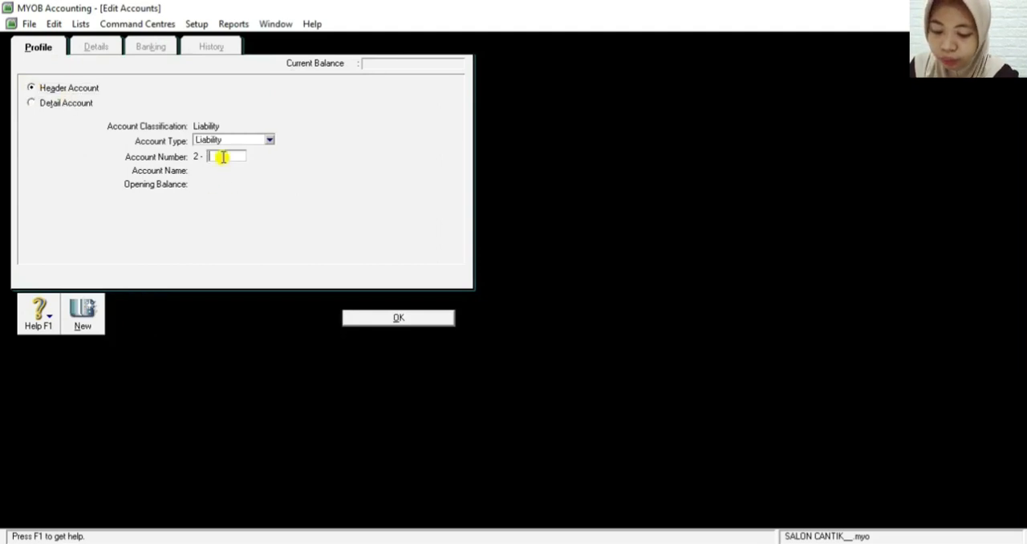
type("20")
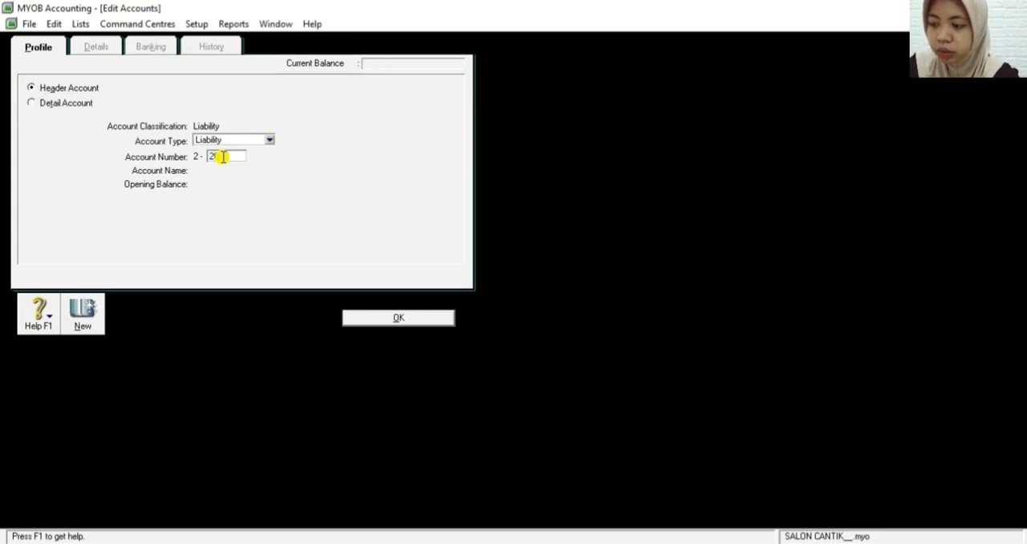
key("Tab")
Name the new 2-2000 header account Long Term Liabilities and save it
key("BackSpace")
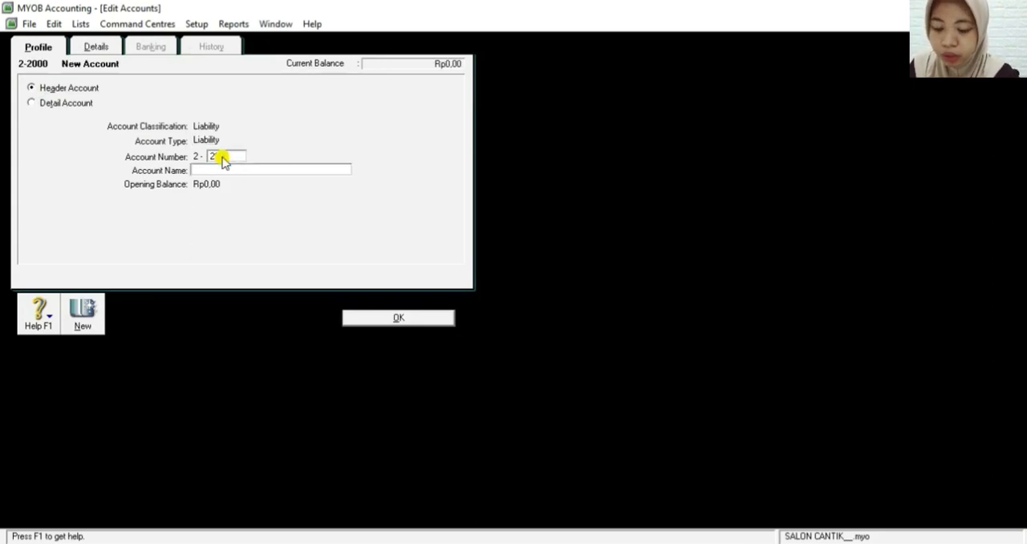
type("L")
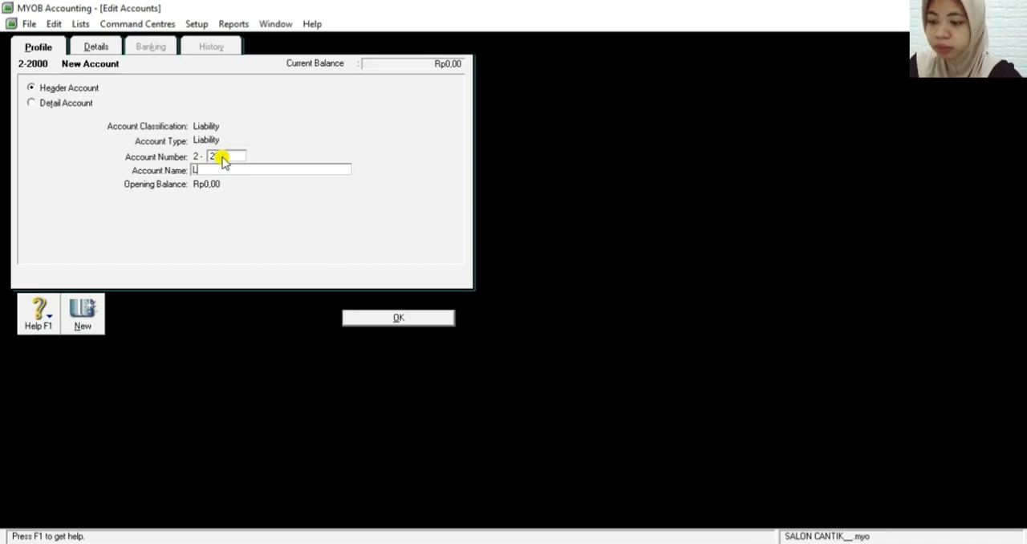
type("ong")
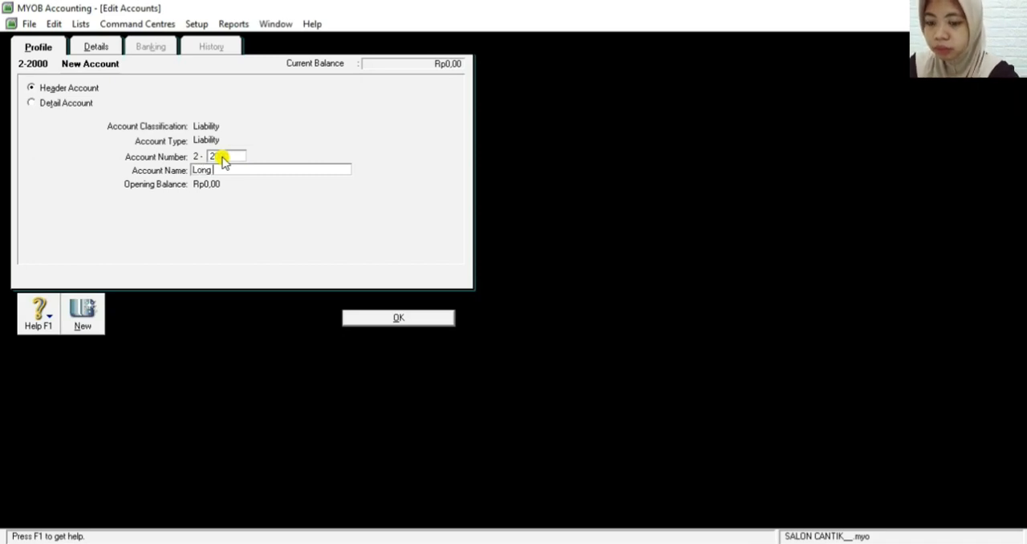
type(" Term")
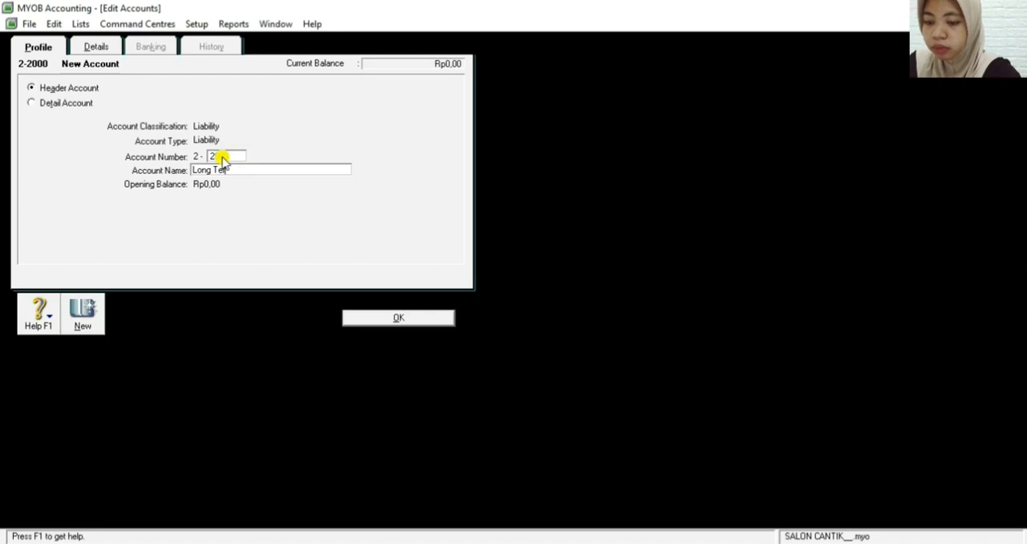
type(" L")
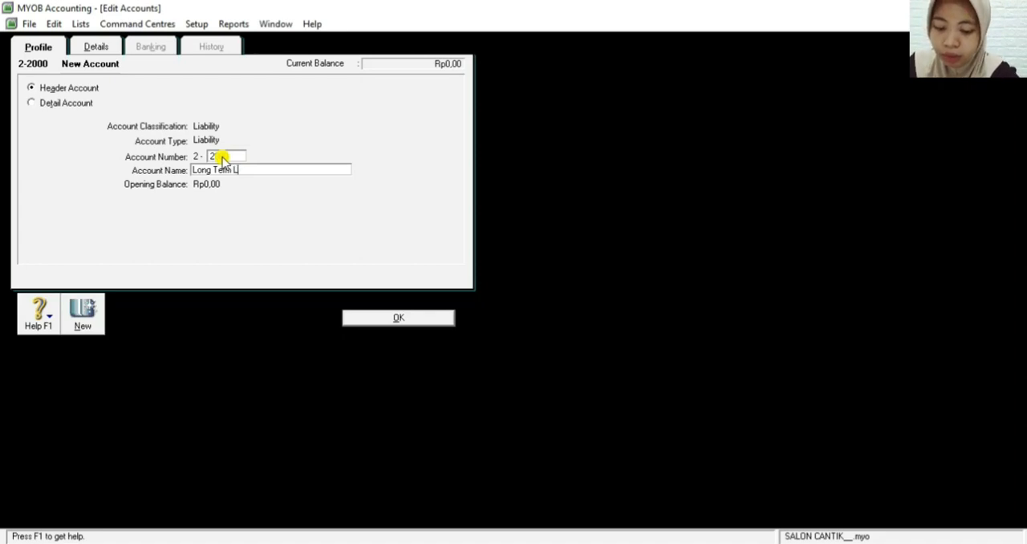
type("iabi")
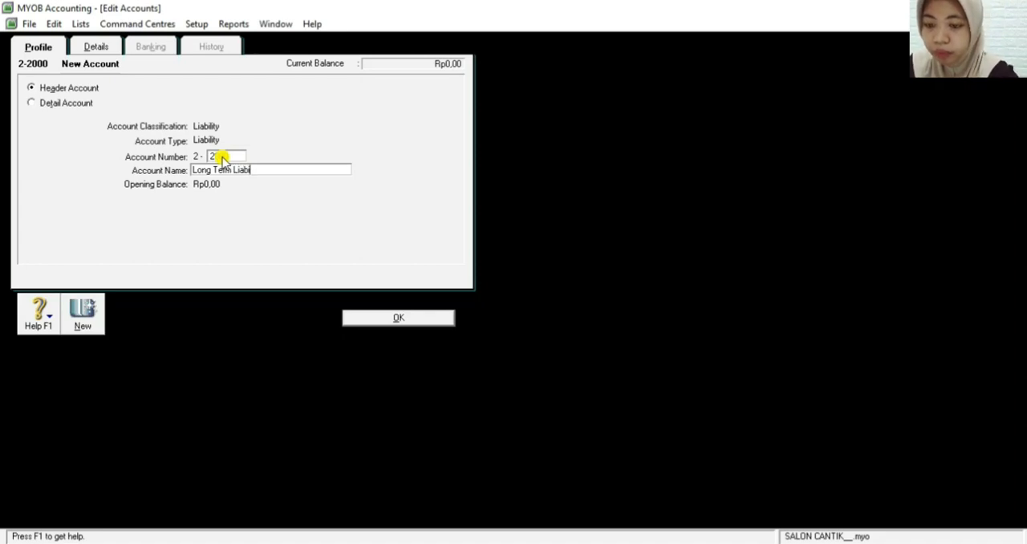
type("lities")
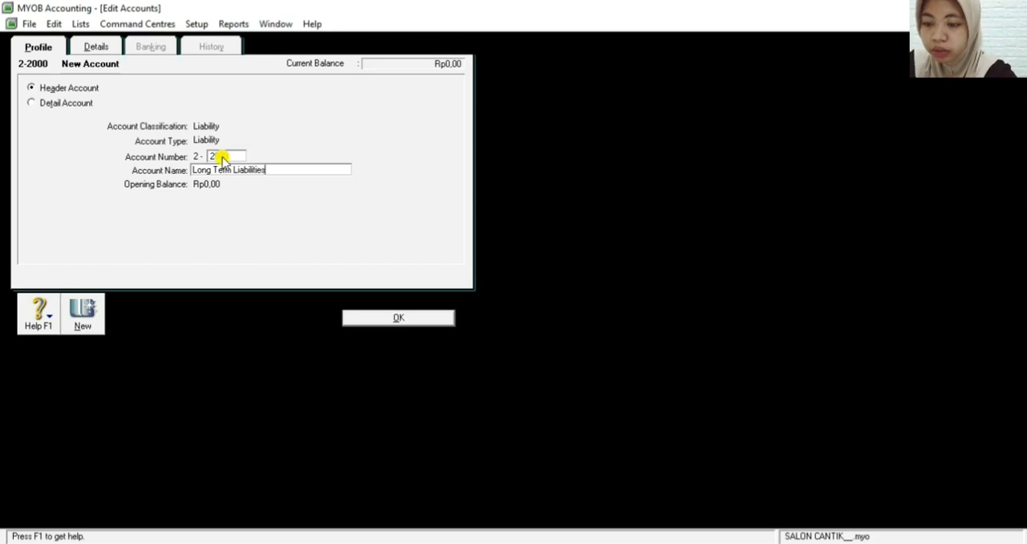
left_click(355, 323)
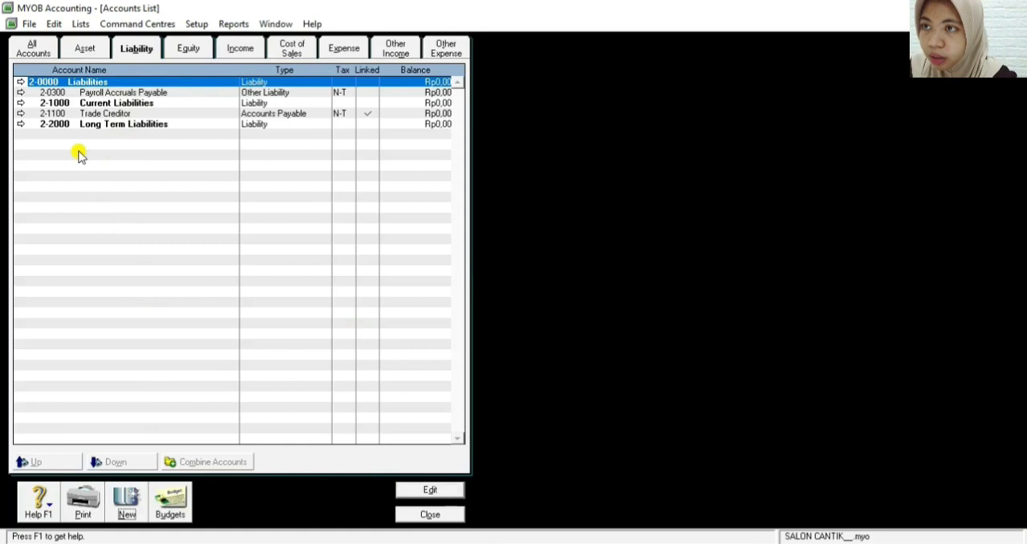
Edit the Trade Creditor liability account, entering number 2-1100 and the name Account Payable, and save it
left_click(20, 113)
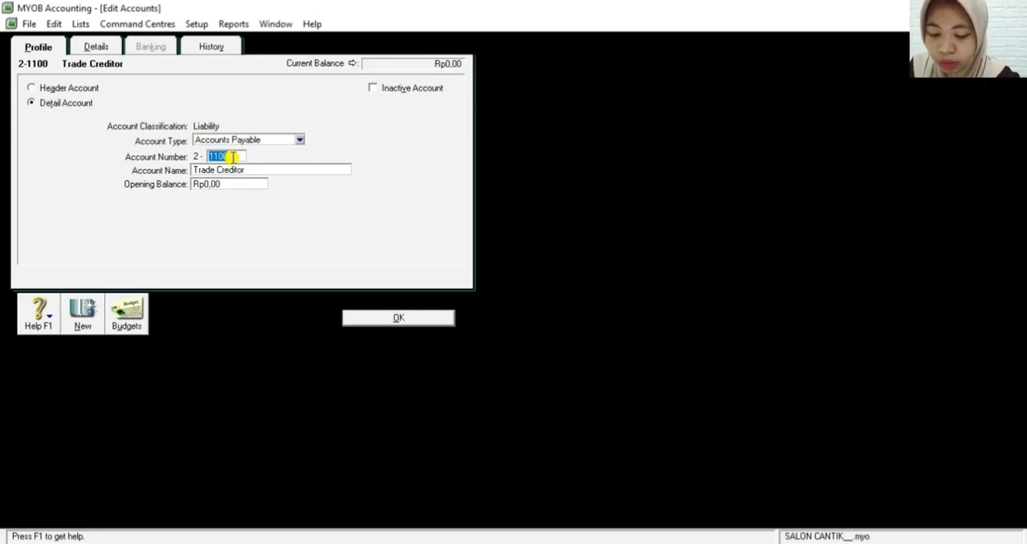
key("BackSpace")
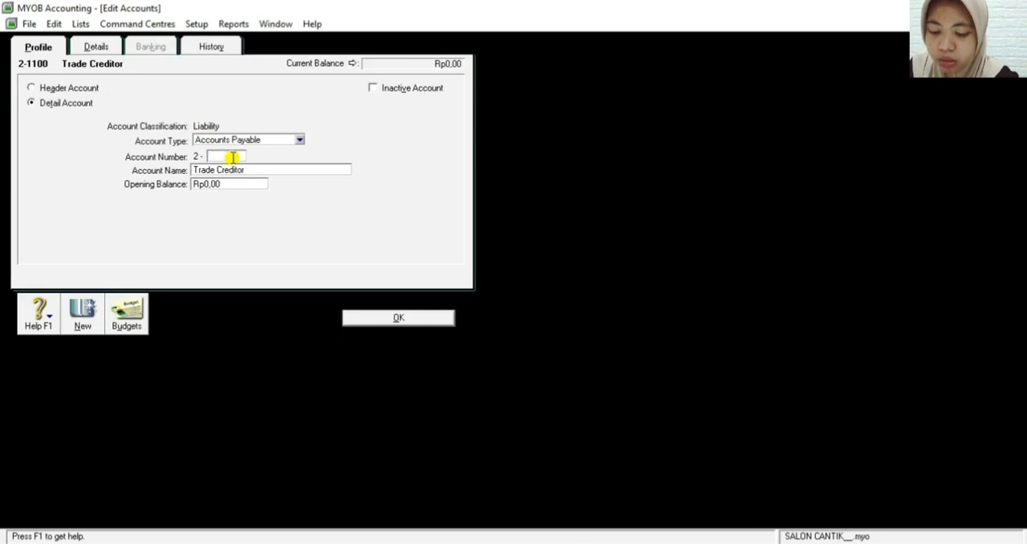
type("1100")
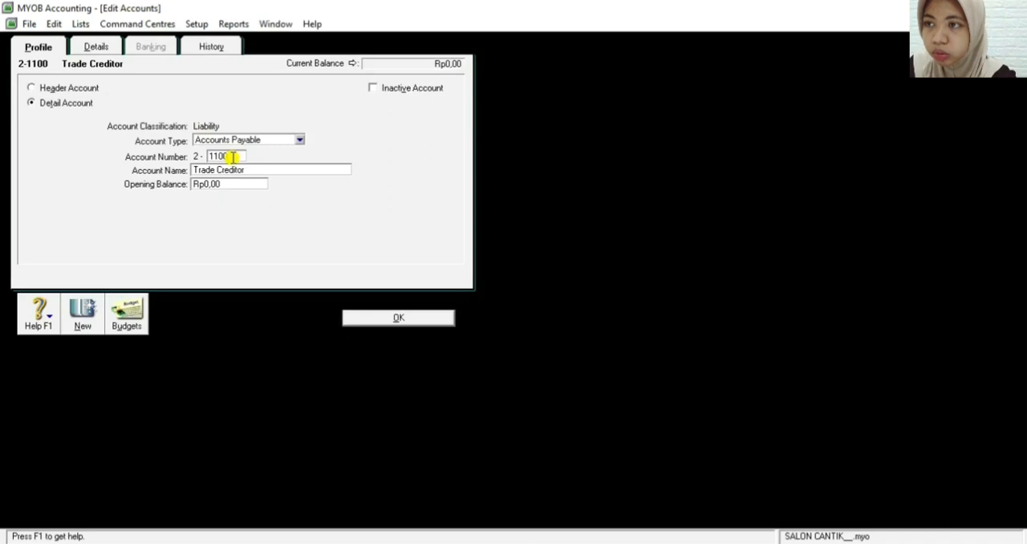
left_click(240, 171)
key("BackSpace")
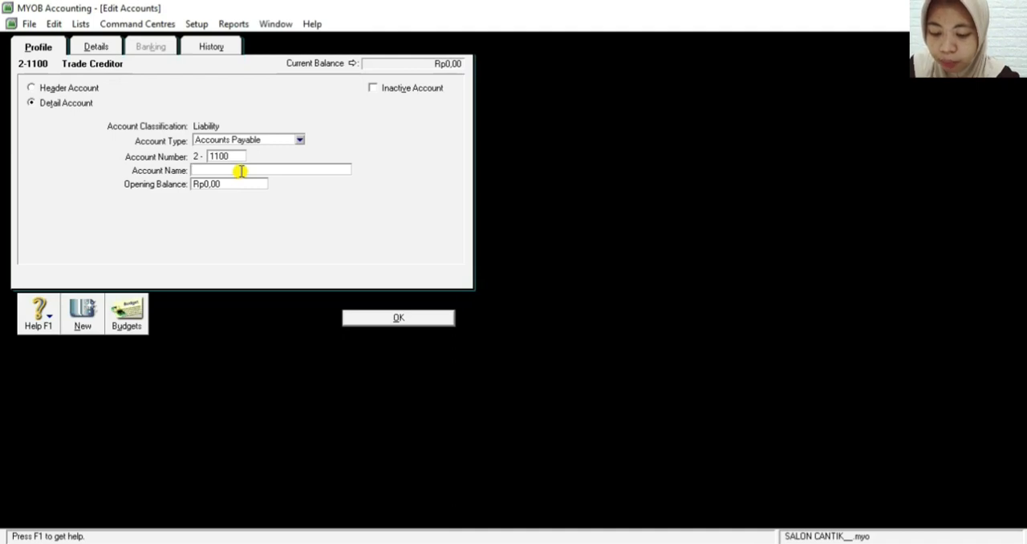
type("Ac")
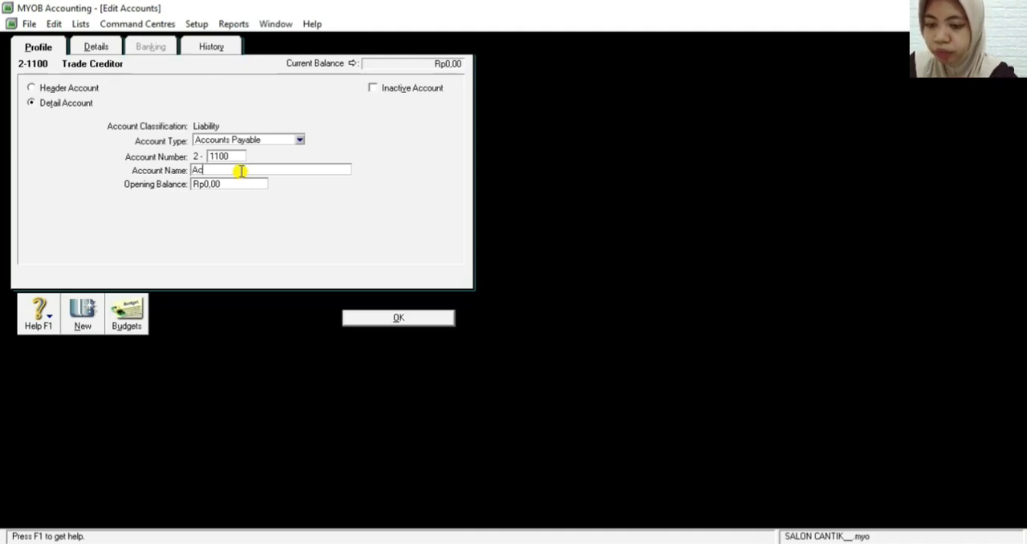
type("count ")
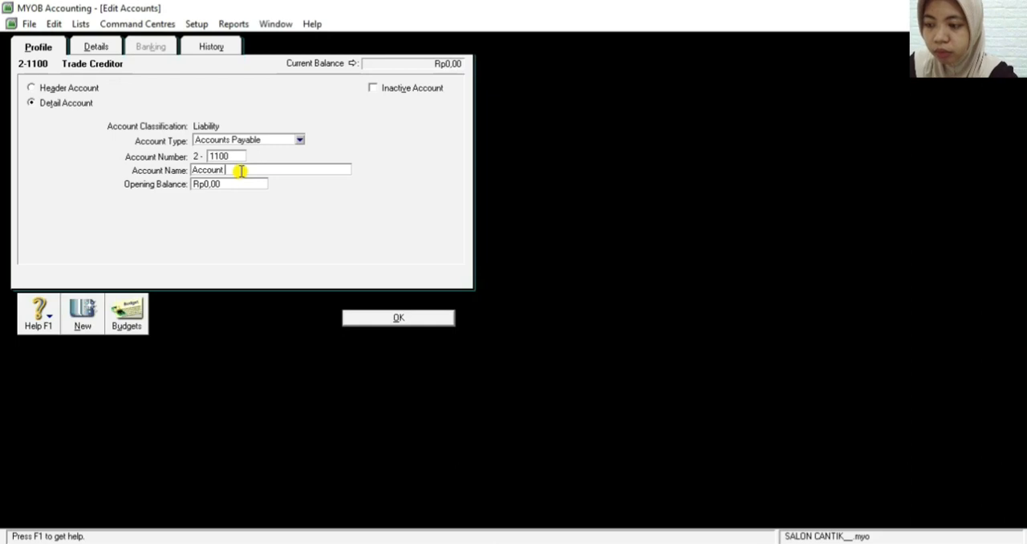
type("Pa")
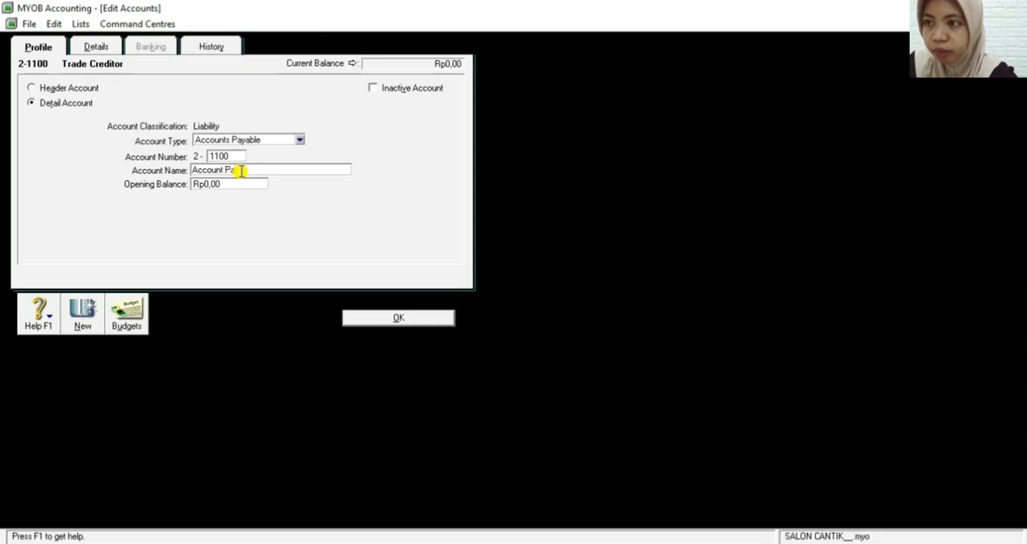
type("yable")
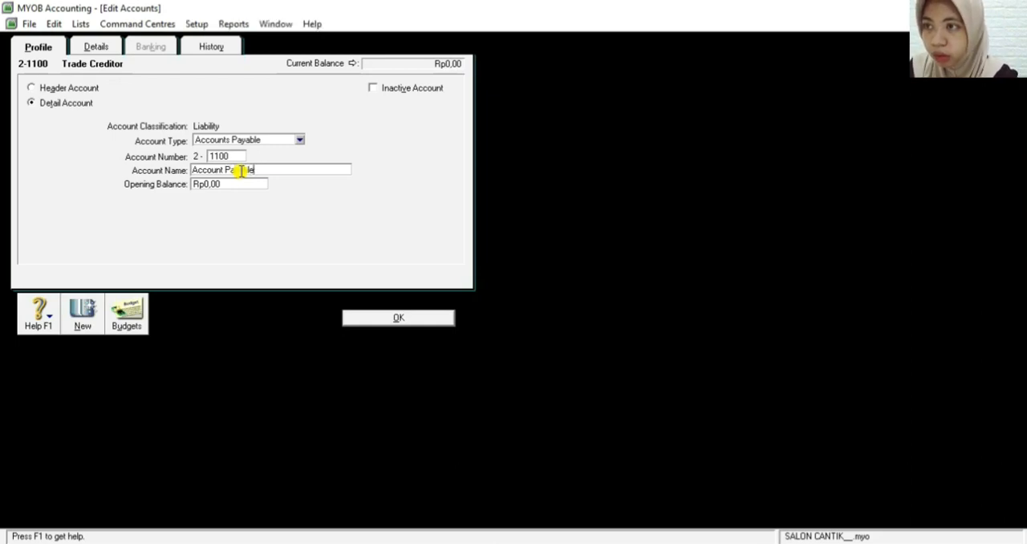
left_click(387, 320)
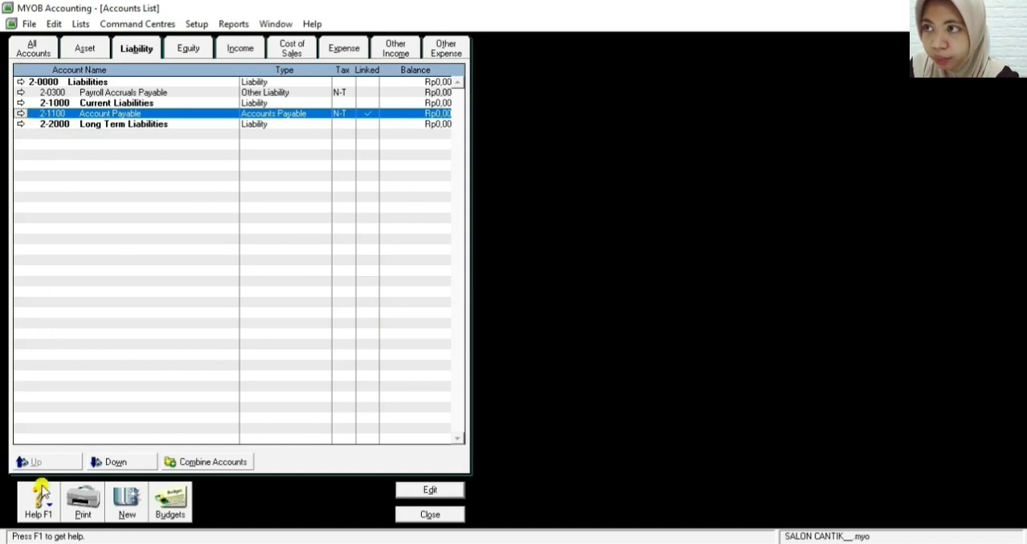
Start a new detail account of type Other Current Liability with account number 2-1200
left_click(138, 506)
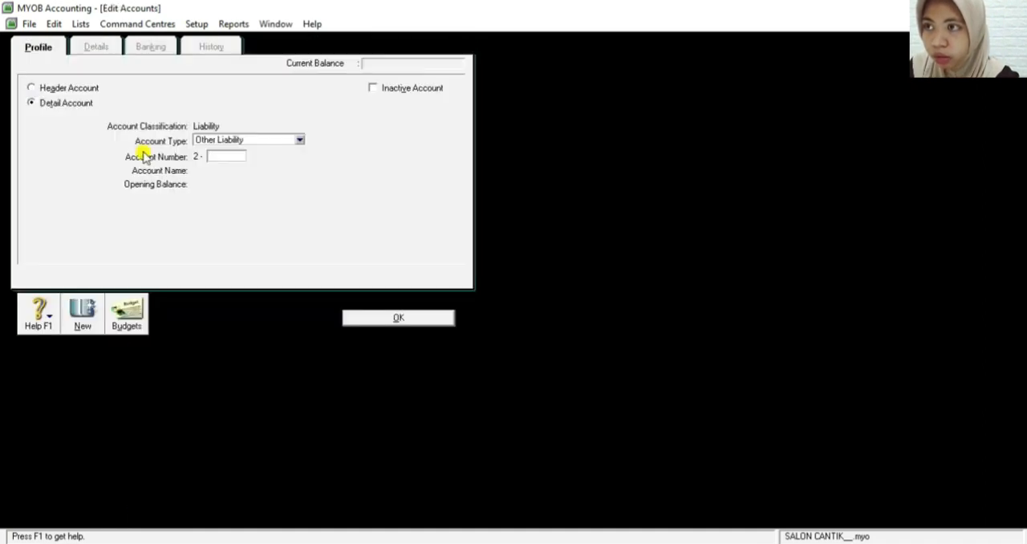
left_click(229, 144)
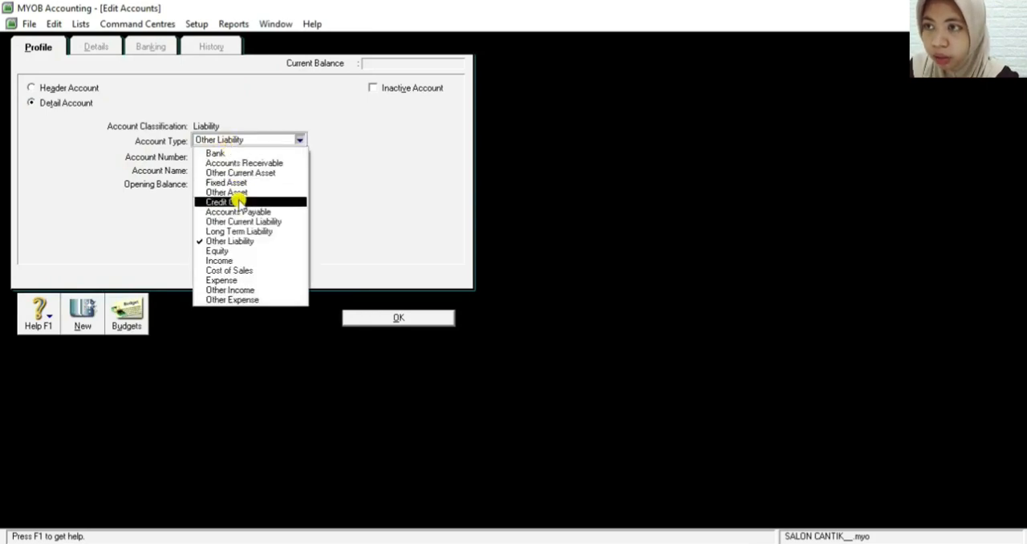
left_click(240, 221)
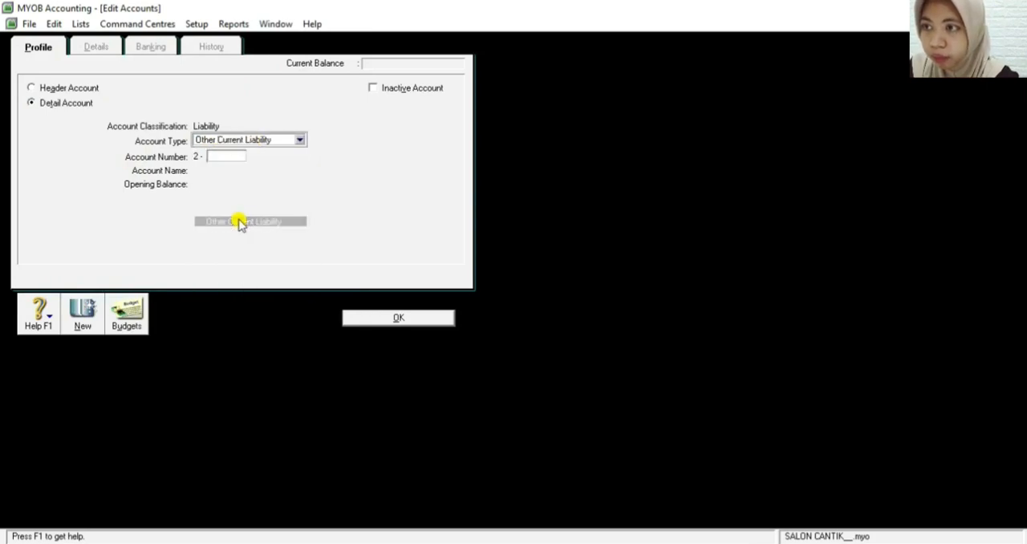
left_click(227, 157)
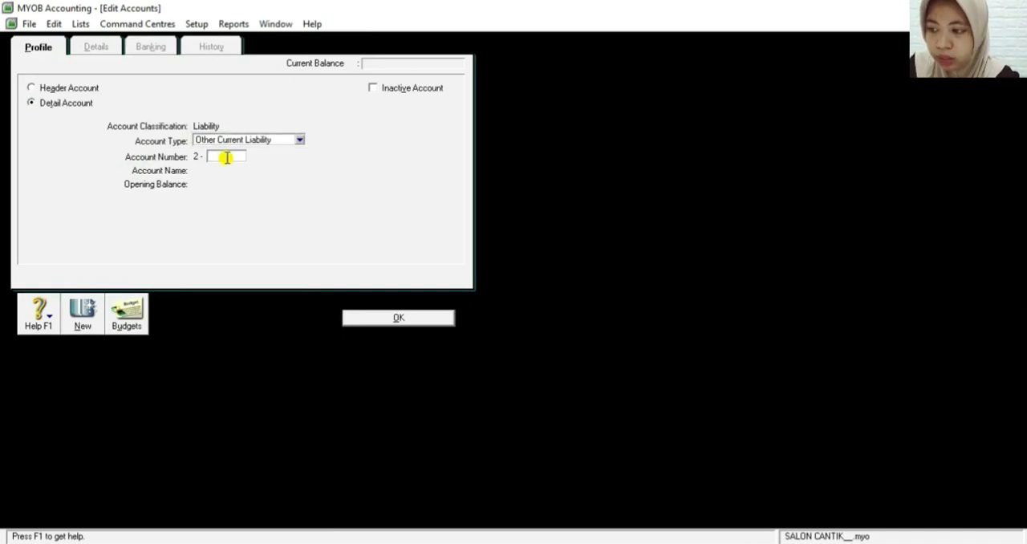
type("12")
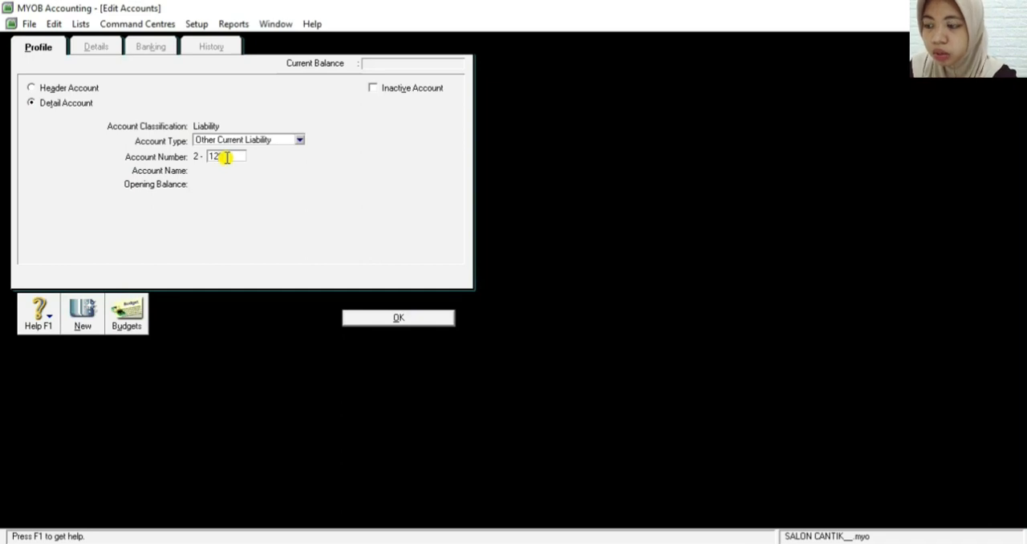
type("00")
key("Tab")
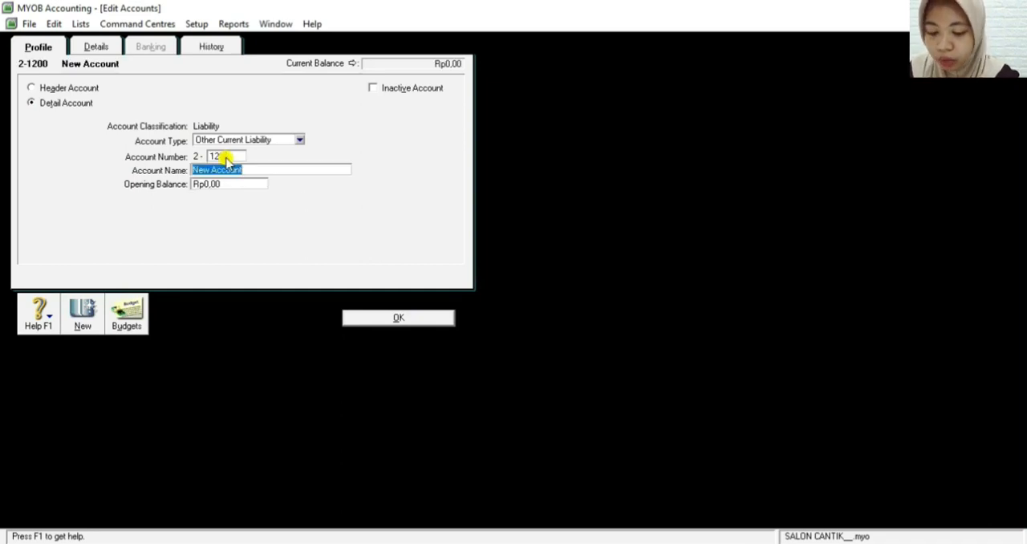
Name the new 2-1200 account Accruad Expense and save it
key("BackSpace")
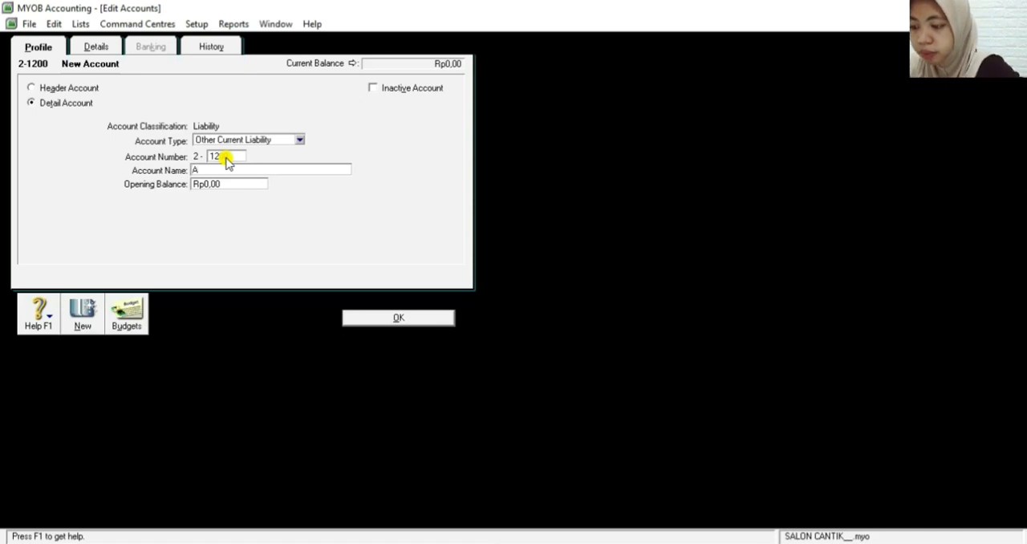
type("ccua")
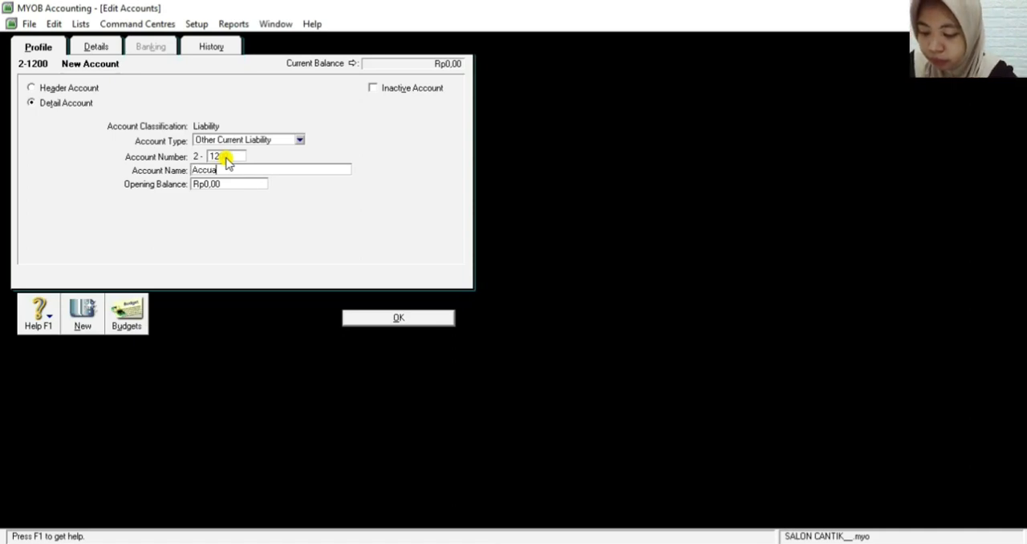
key("BackSpace")
key("BackSpace")
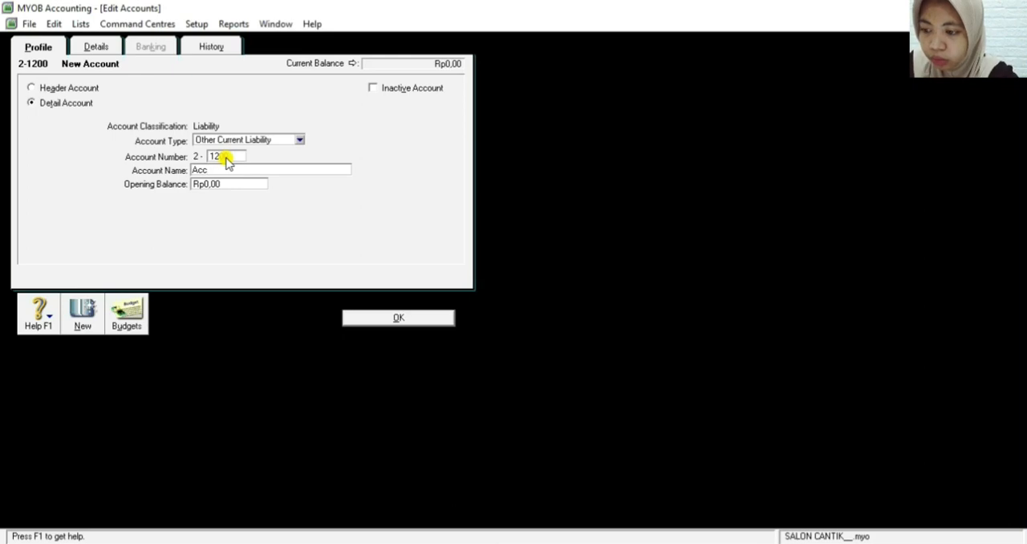
type("rued")
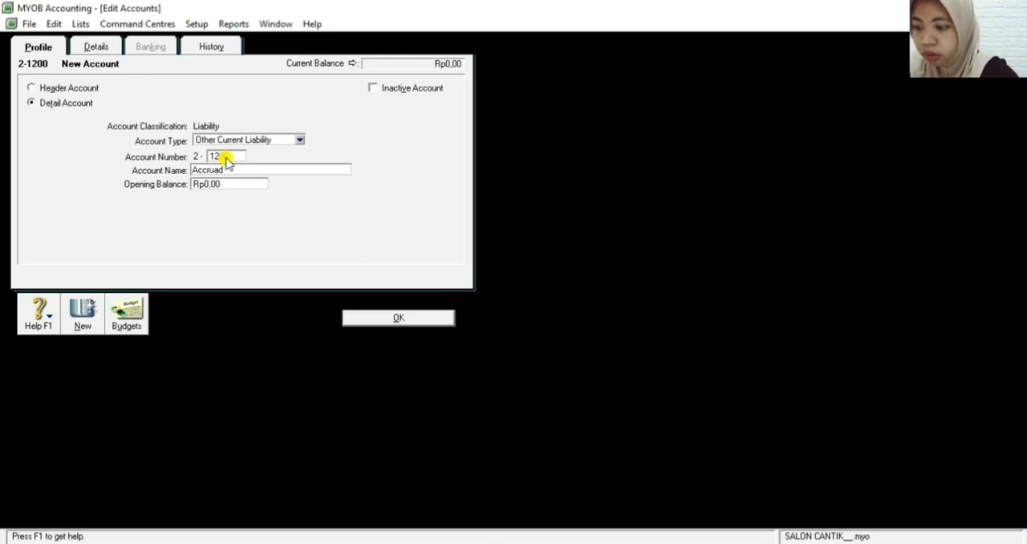
type(" Ex")
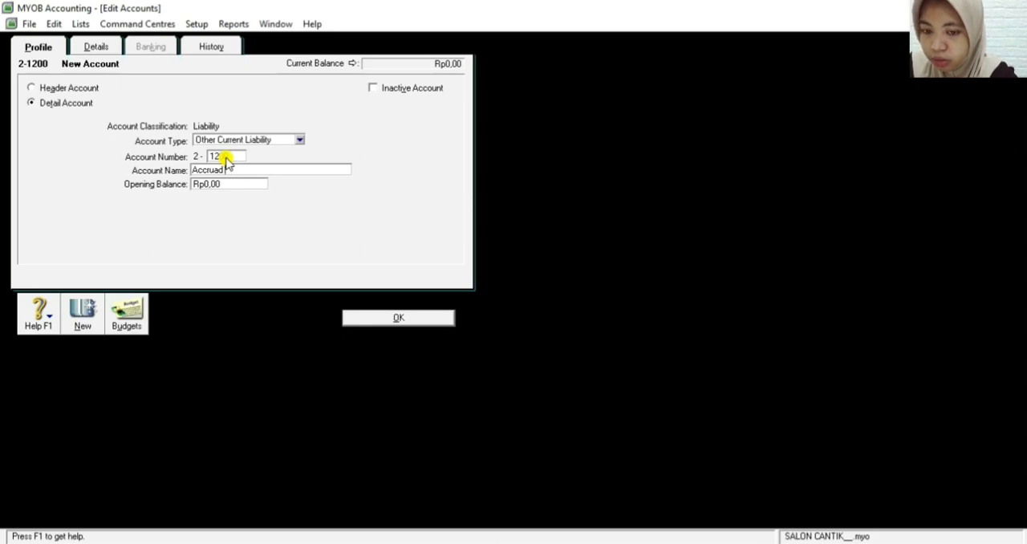
type("pense")
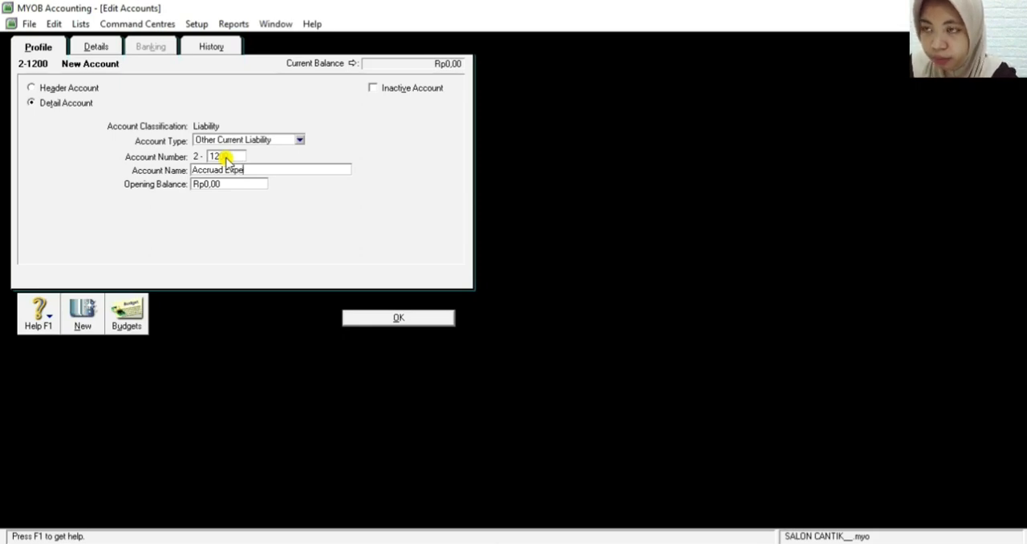
left_click(391, 319)
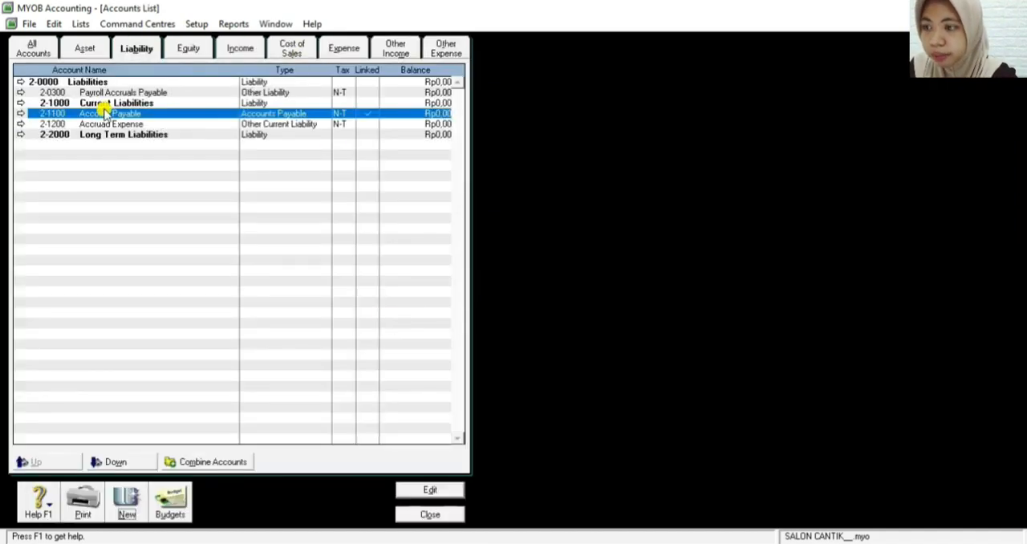
Start a new detail account of type Long Term Liability with account number 2-2100
left_click(125, 499)
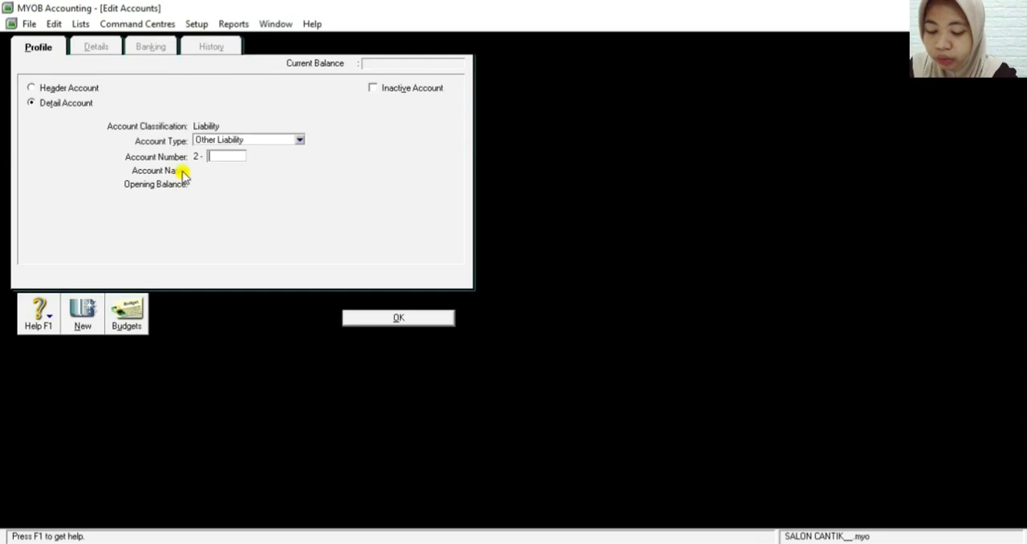
left_click(239, 141)
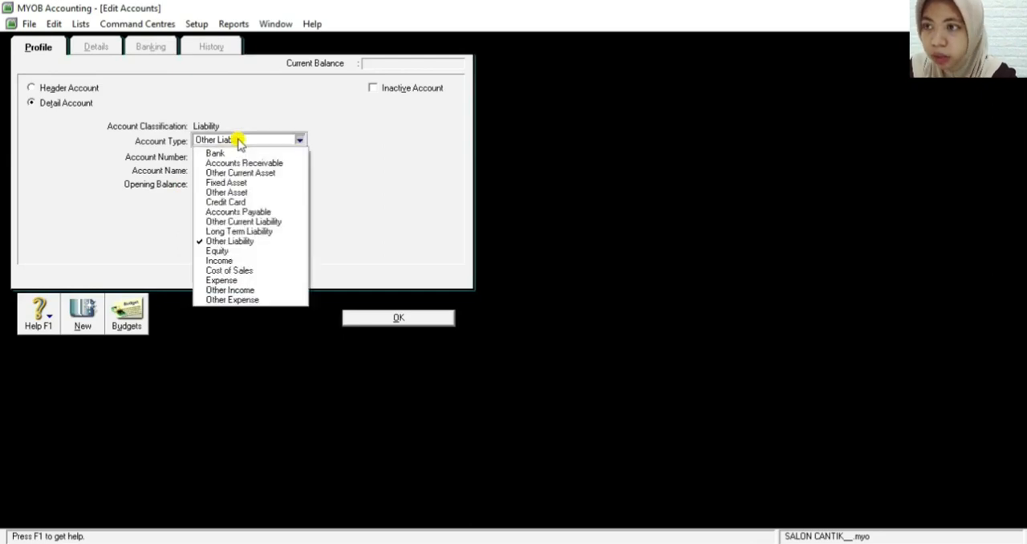
left_click(245, 231)
left_click(210, 160)
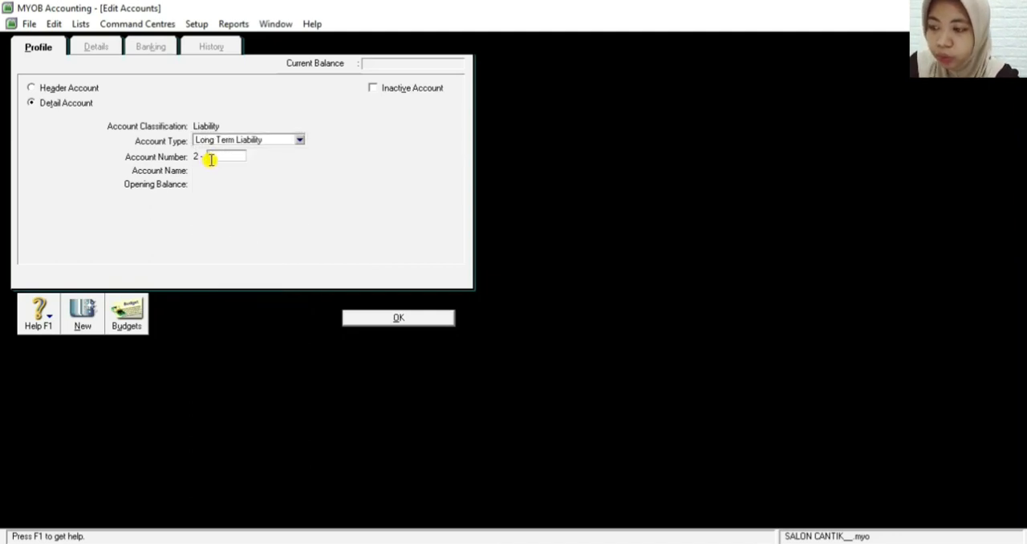
type("21")
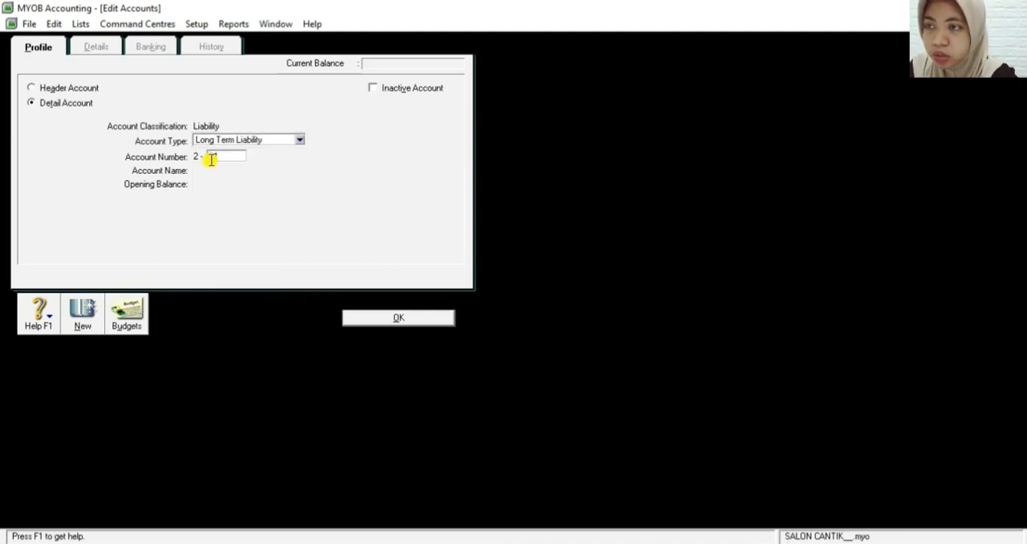
type("1")
key("BackSpace")
type("00")
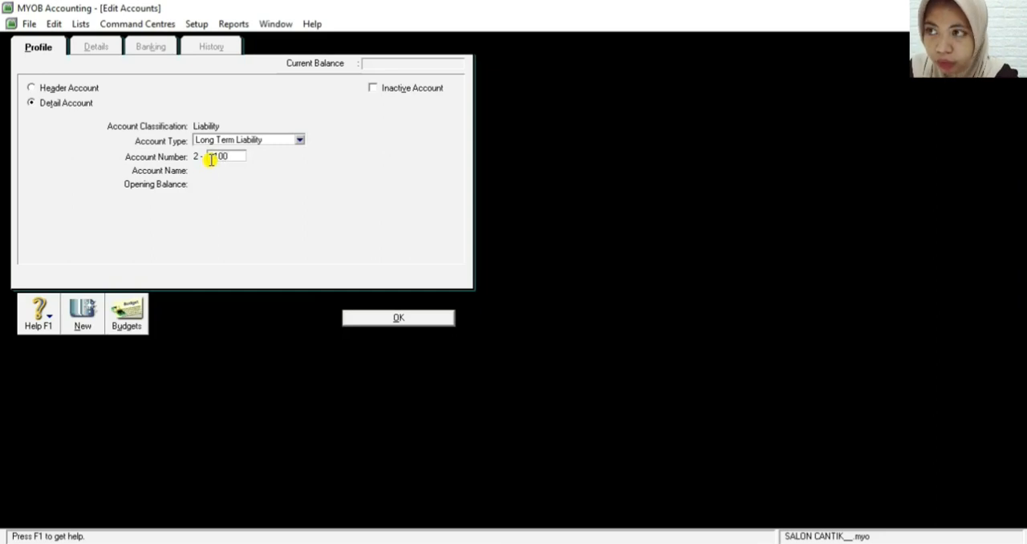
key("Tab")
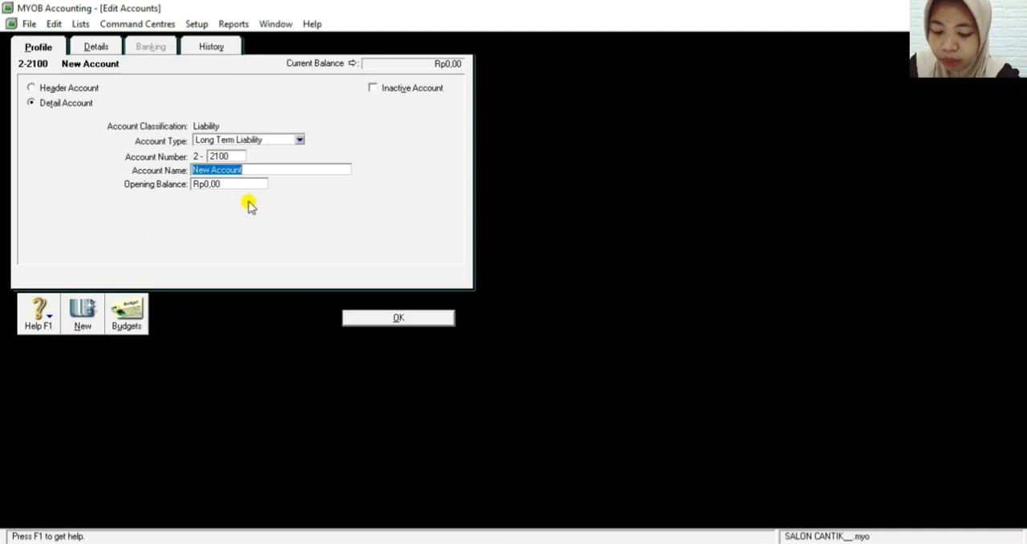
Name the new 2-2100 account Bank Permata Loan and save it
type("Ban")
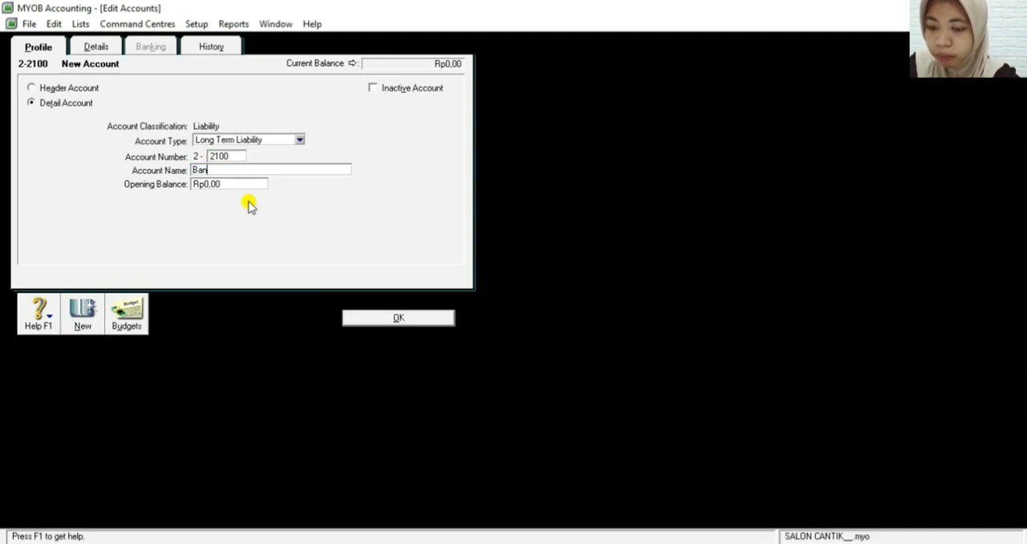
type("k P")
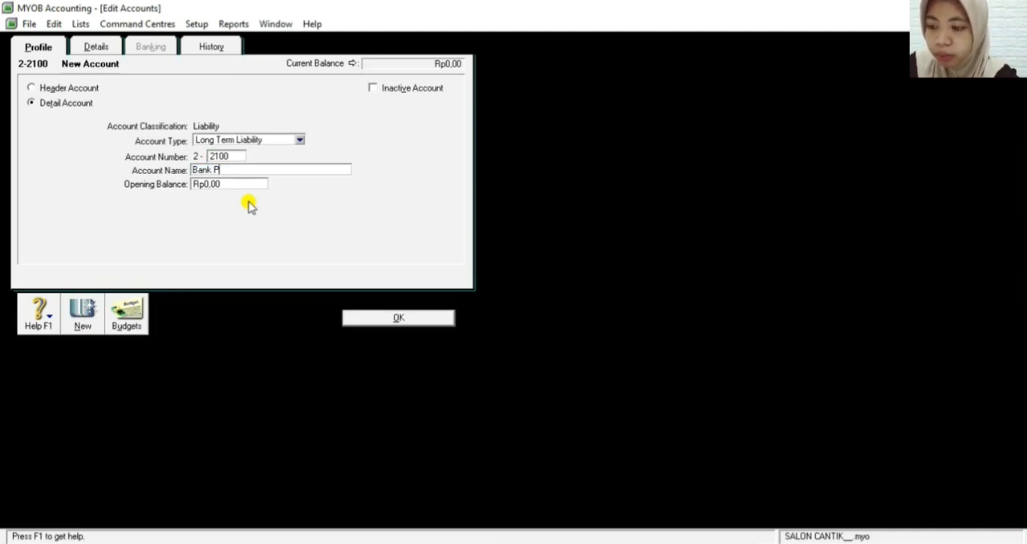
type("ermata ")
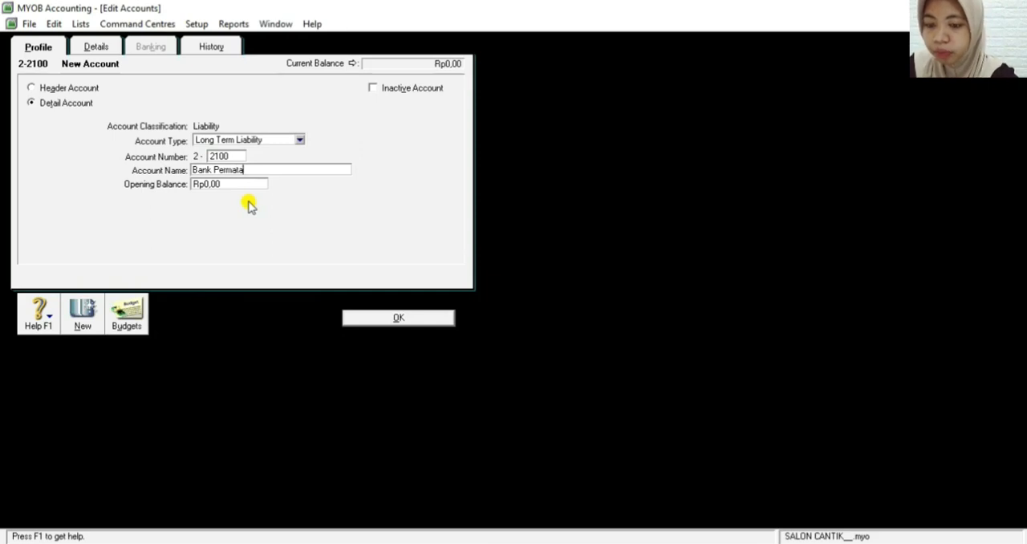
type("Loan")
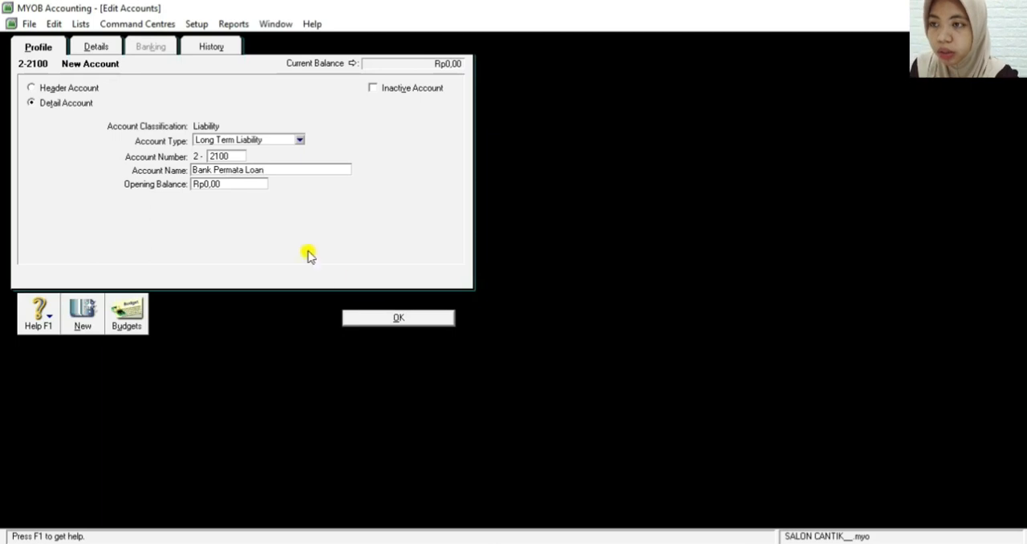
left_click(367, 320)
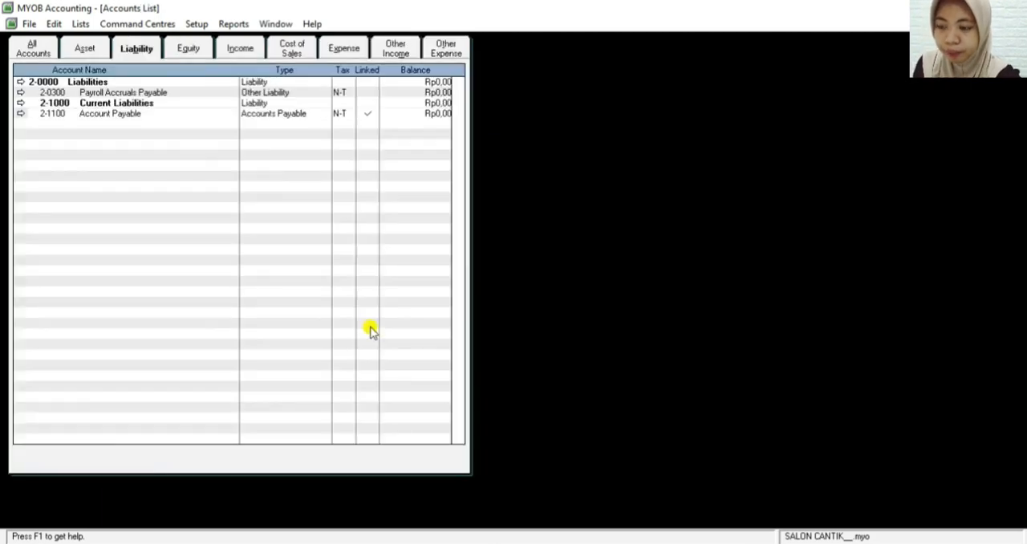
Add an equity detail account numbered 3-1100, named with the owner's first name followed by Capital, and save it
left_click(191, 48)
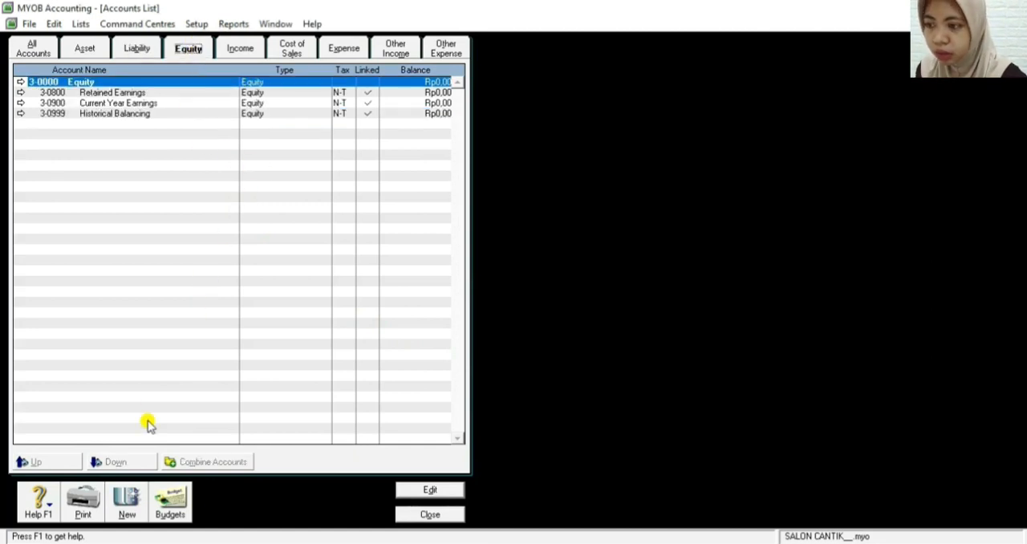
left_click(124, 501)
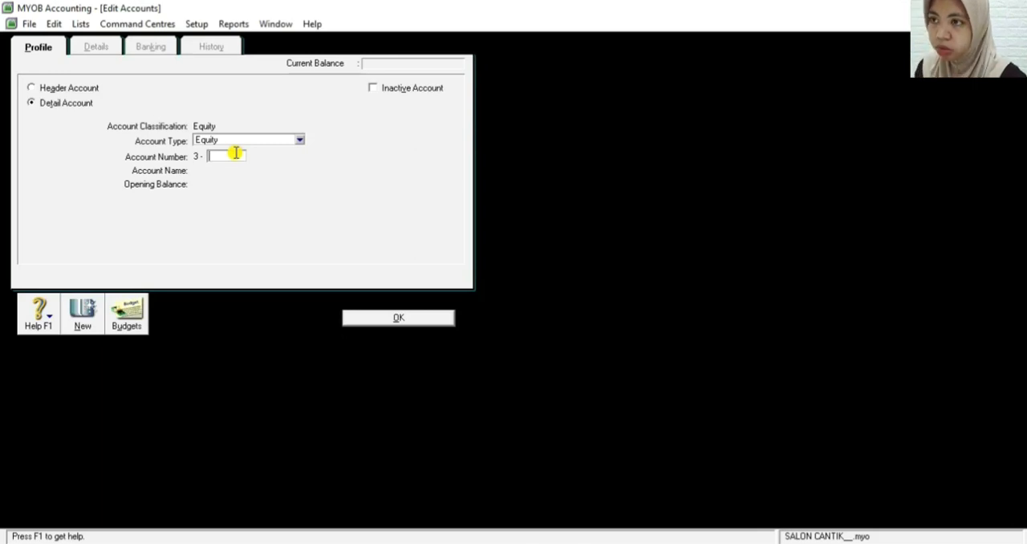
type("1100")
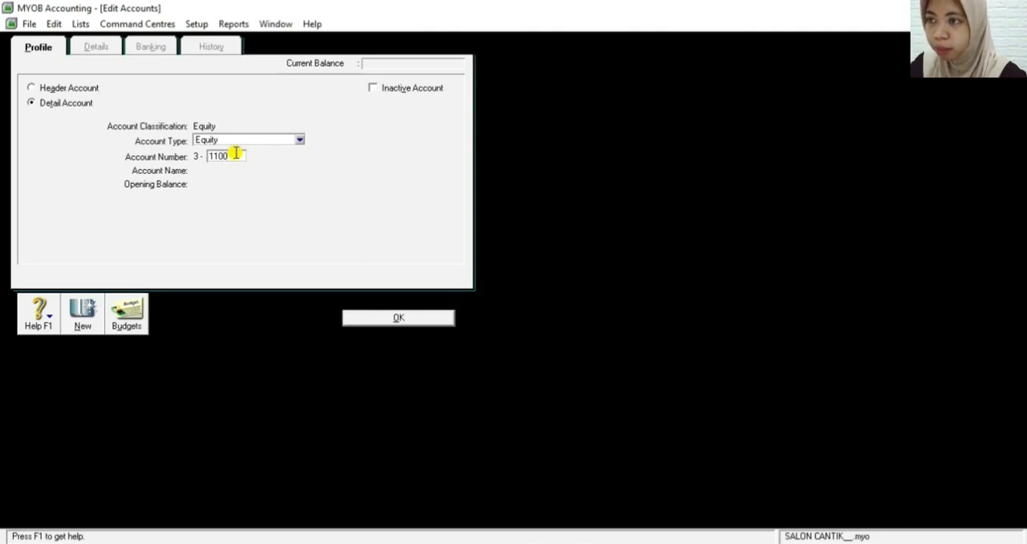
key("Tab")
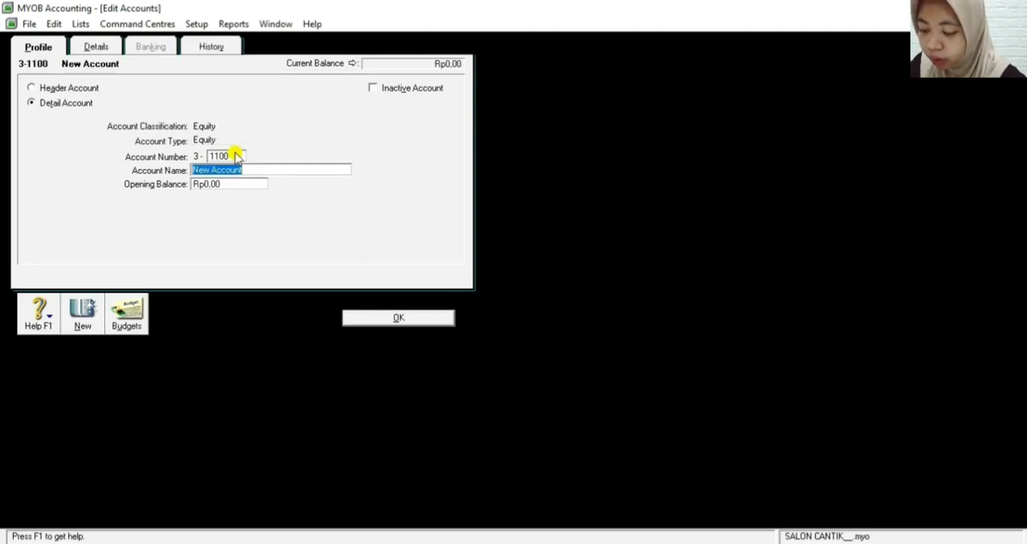
type("Indah Capital")
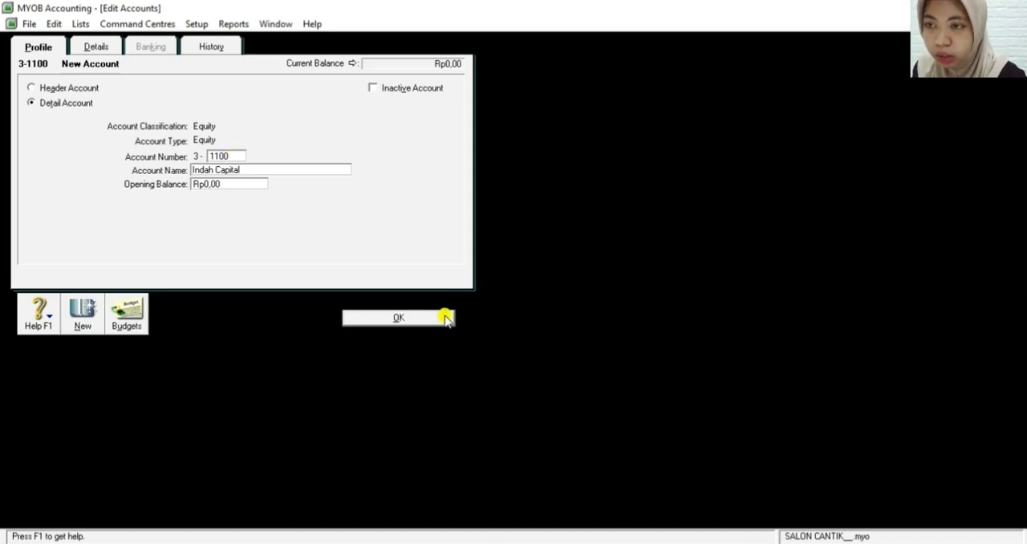
left_click(399, 318)
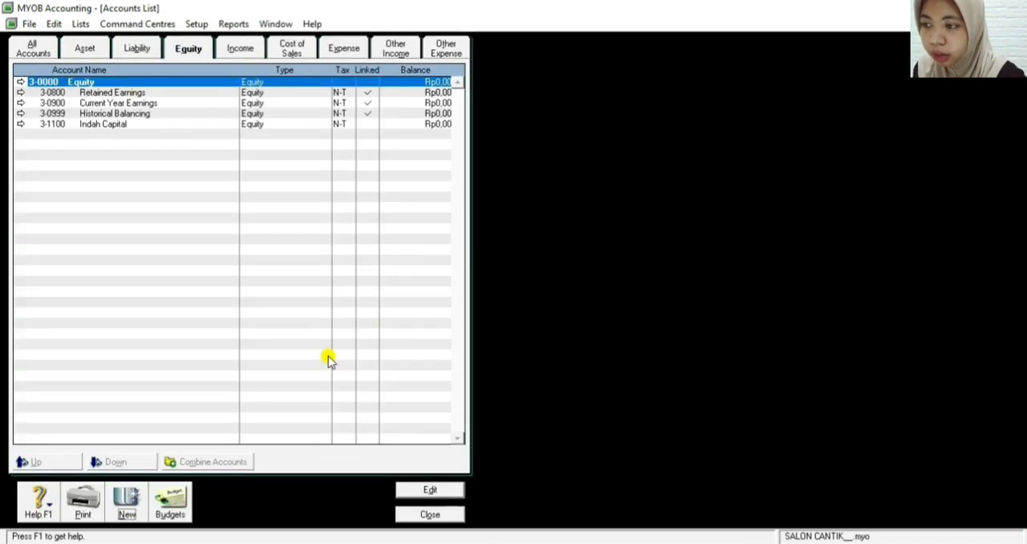
Add an equity detail account numbered 3-1200, named with the owner's first name followed by Drawing, and save it
left_click(113, 501)
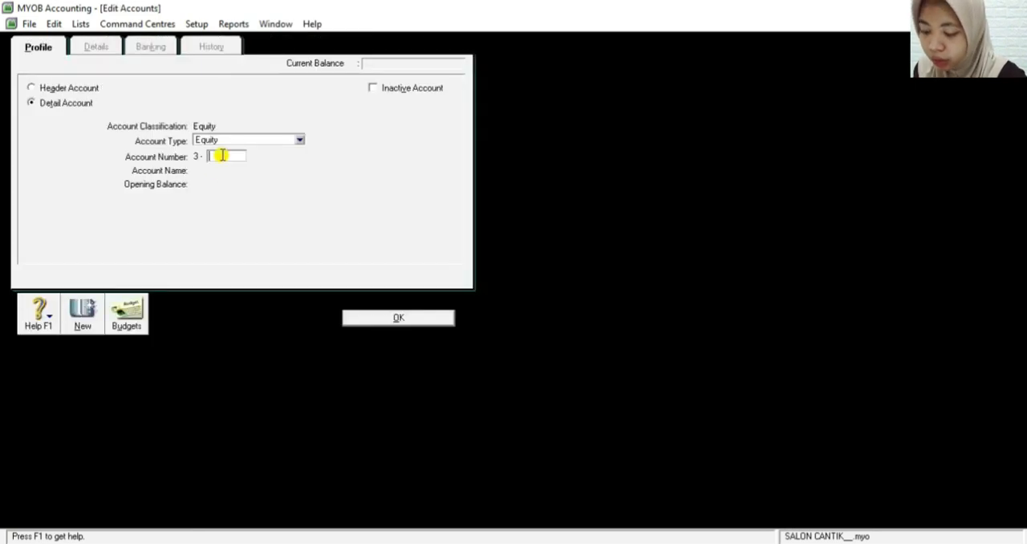
type("1")
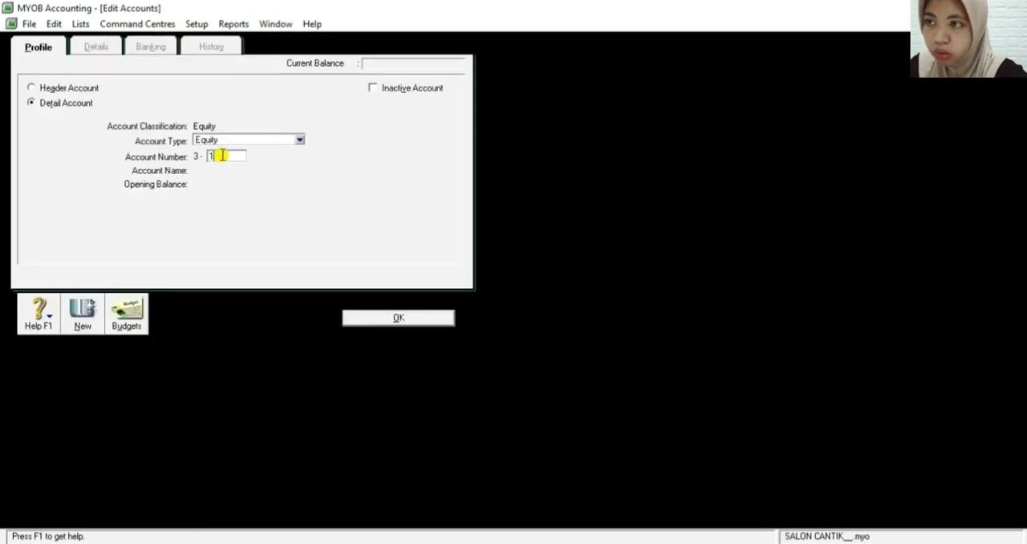
type("200")
key("Tab")
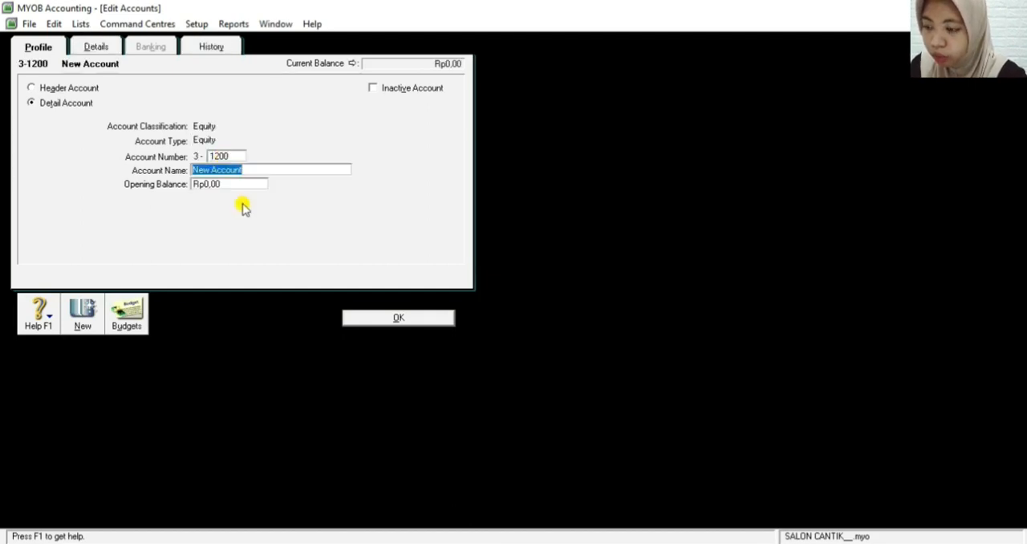
type("Indah D")
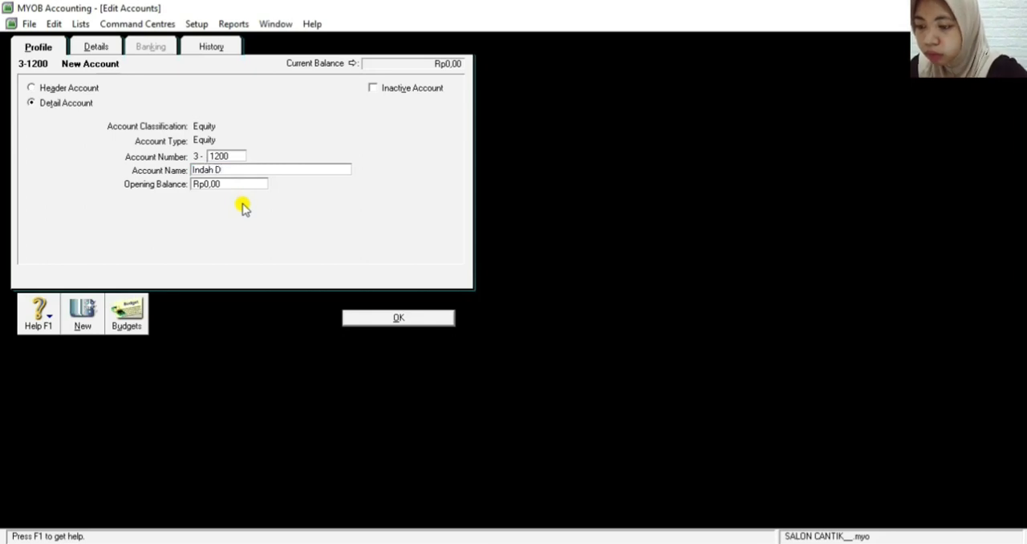
type("rawing")
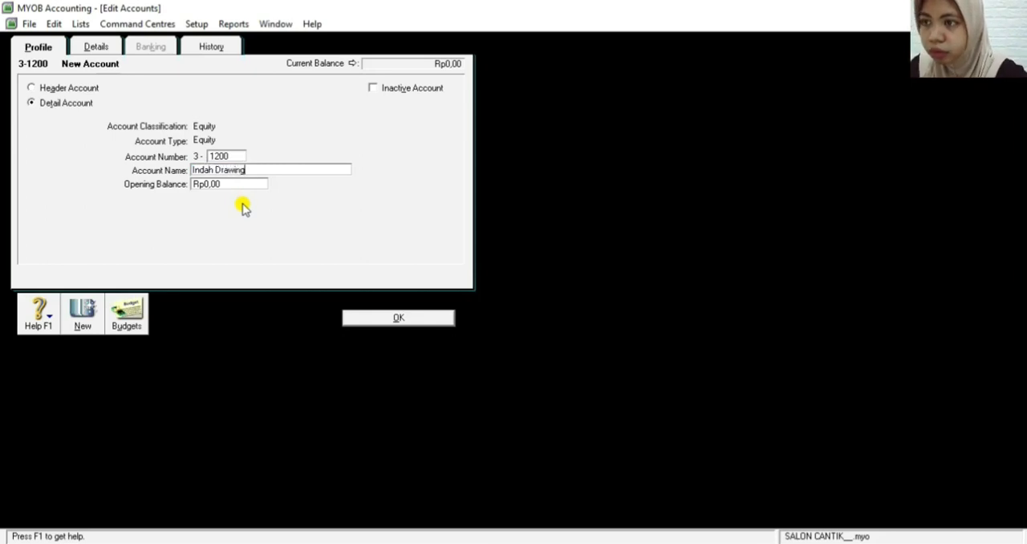
left_click(417, 318)
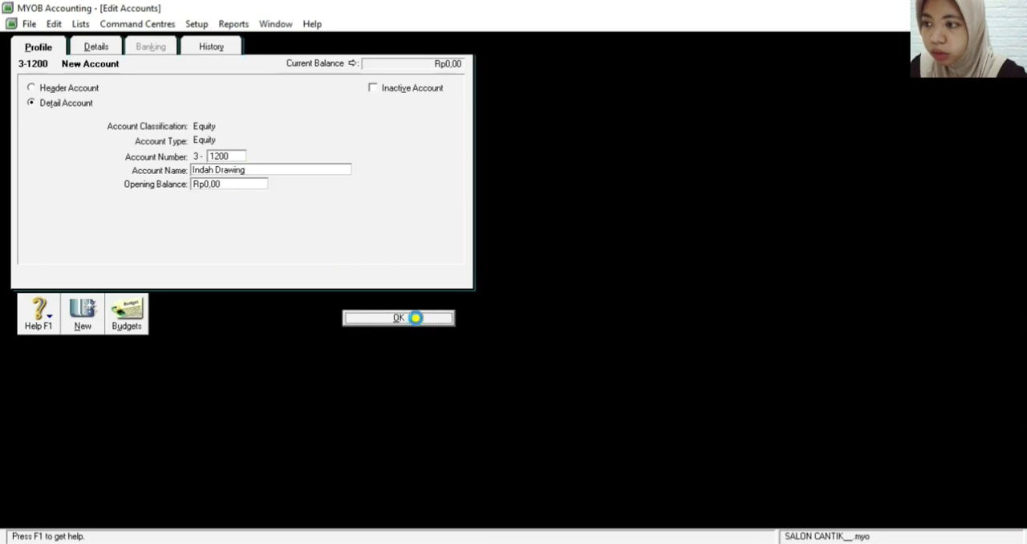
Start a new equity detail account with number 3-1300 and clear its placeholder name
left_click(127, 501)
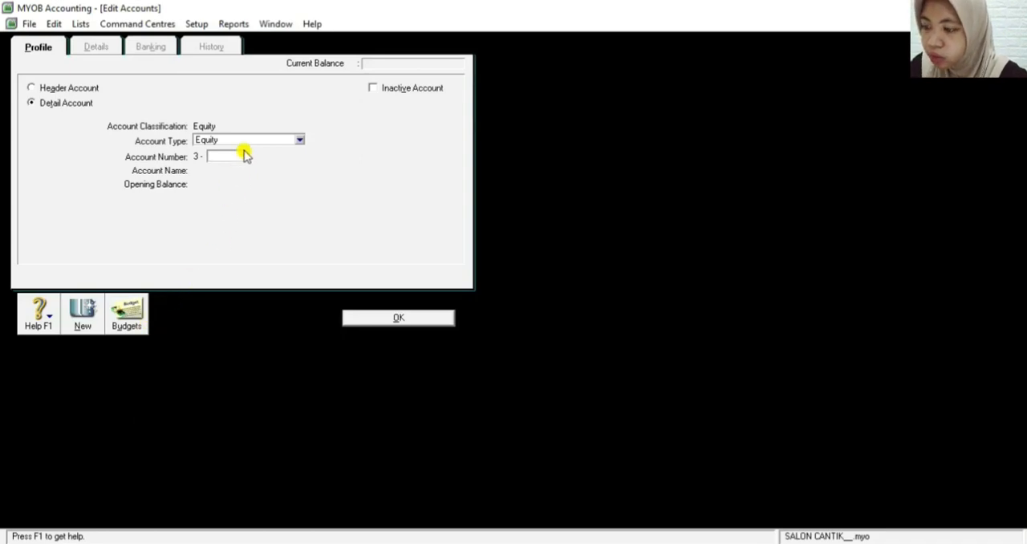
type("1300")
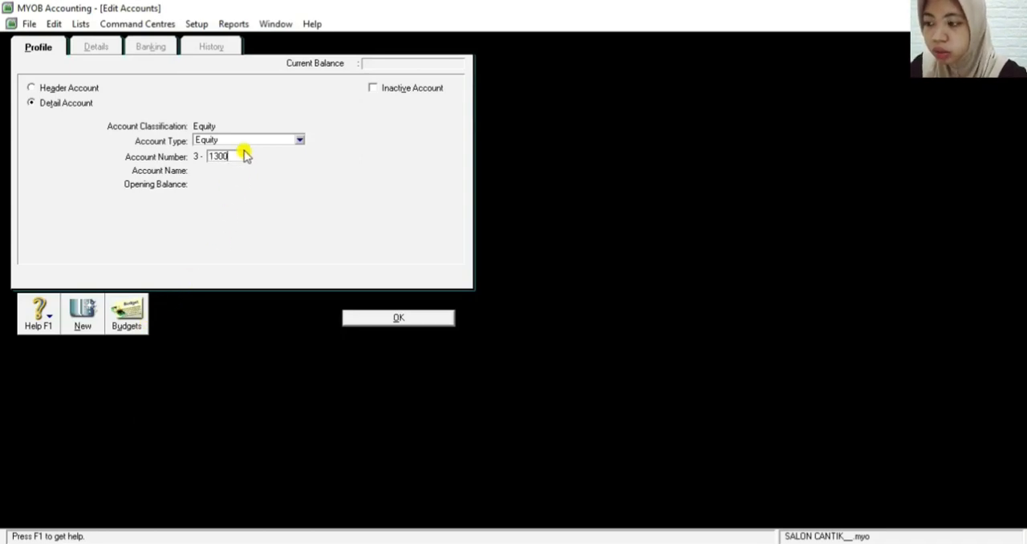
key("Tab")
key("BackSpace")
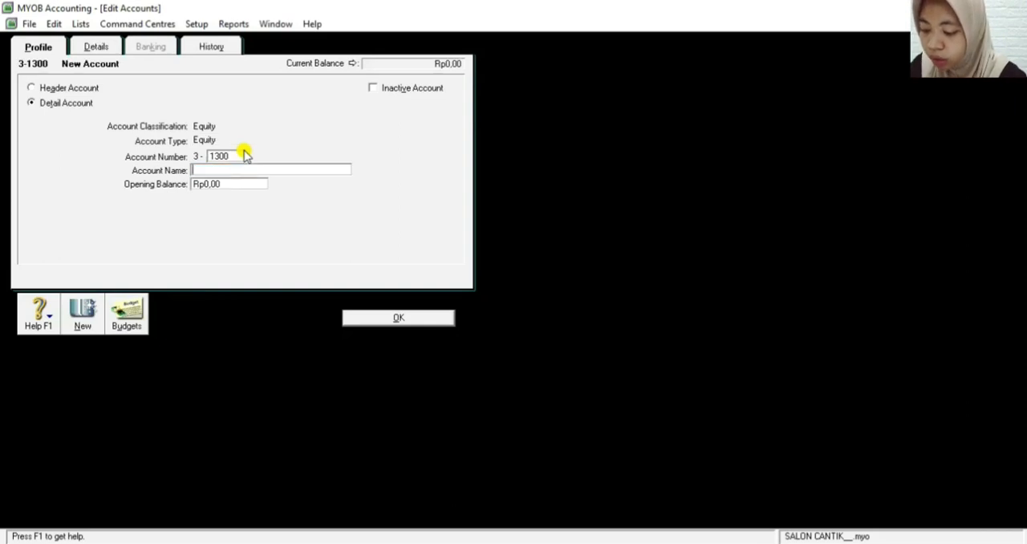
Name the new 3-1300 account Income Summary and save it
type("Inca")
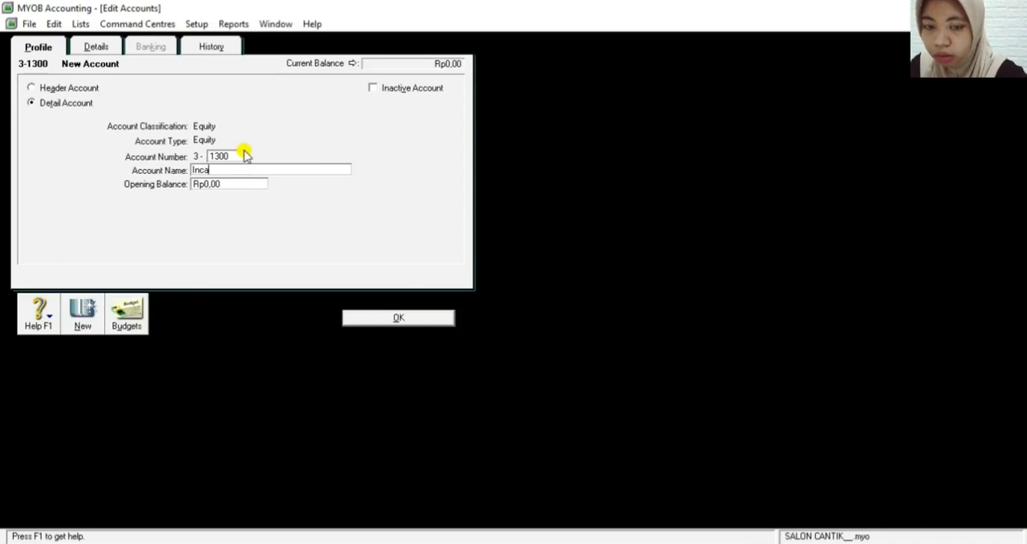
key("BackSpace")
type("ome")
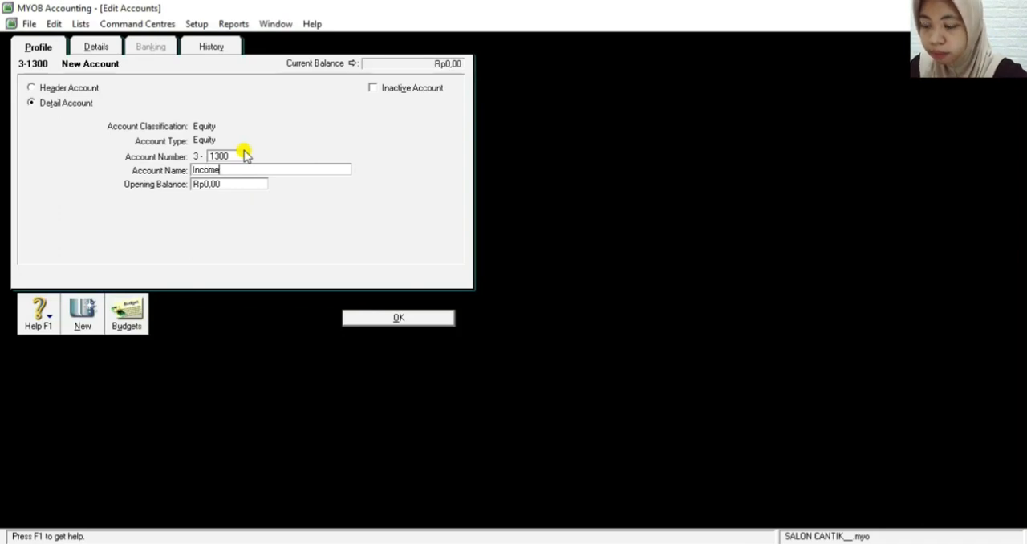
type(" Sunmma")
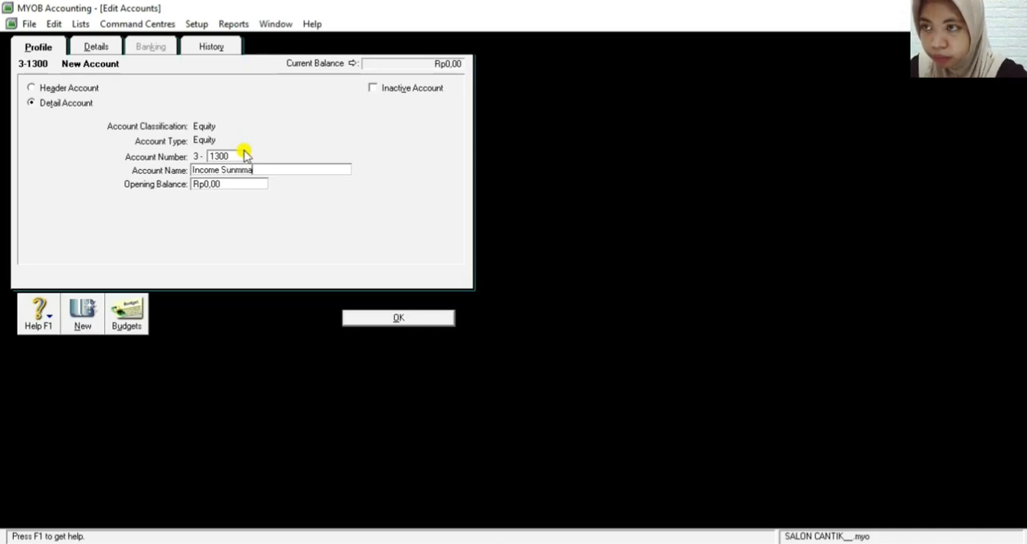
key("BackSpace")
key("BackSpace")
key("BackSpace")
key("BackSpace")
type("mmary")
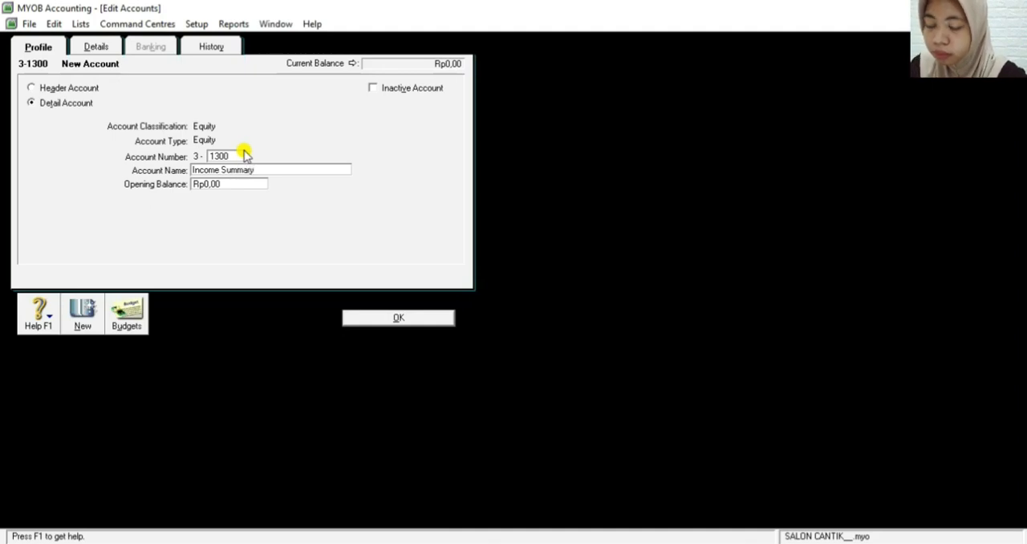
left_click(389, 318)
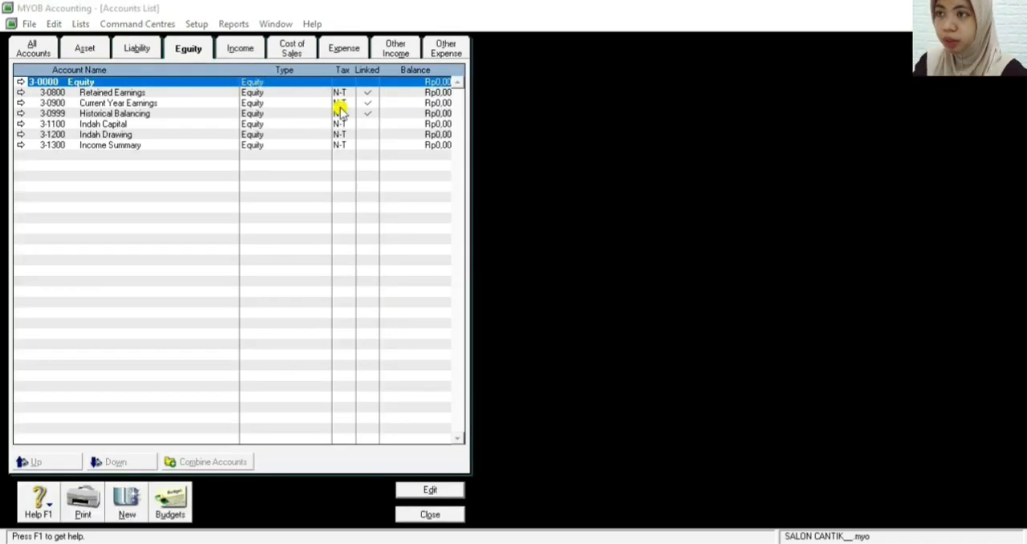
Add an income detail account numbered 4-1100, named Fees Income, and save it
left_click(239, 49)
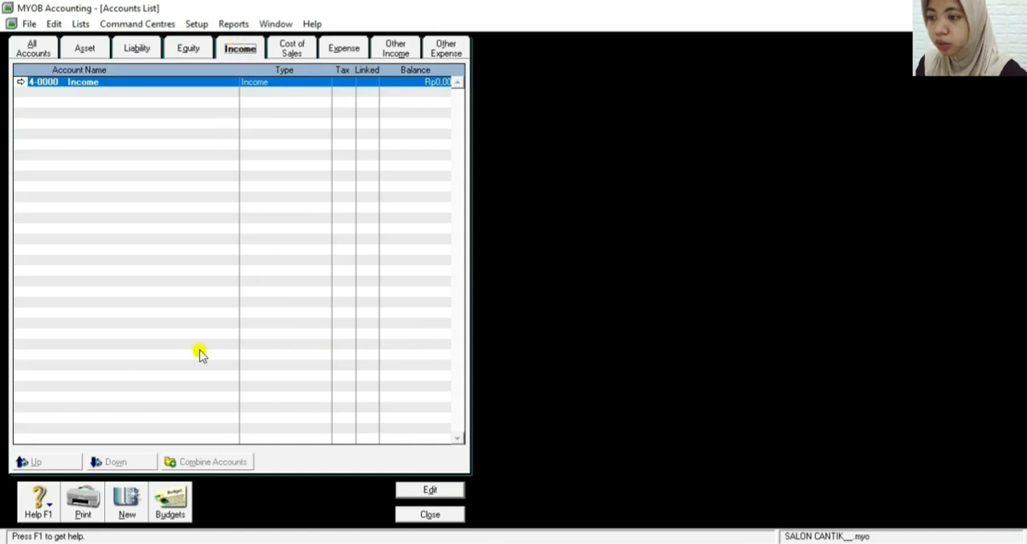
left_click(118, 498)
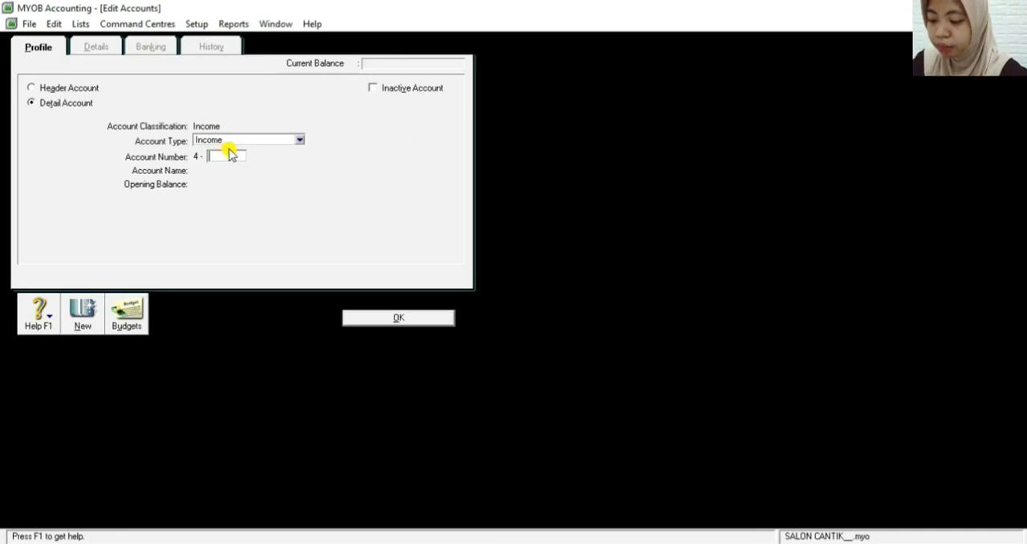
type("1100")
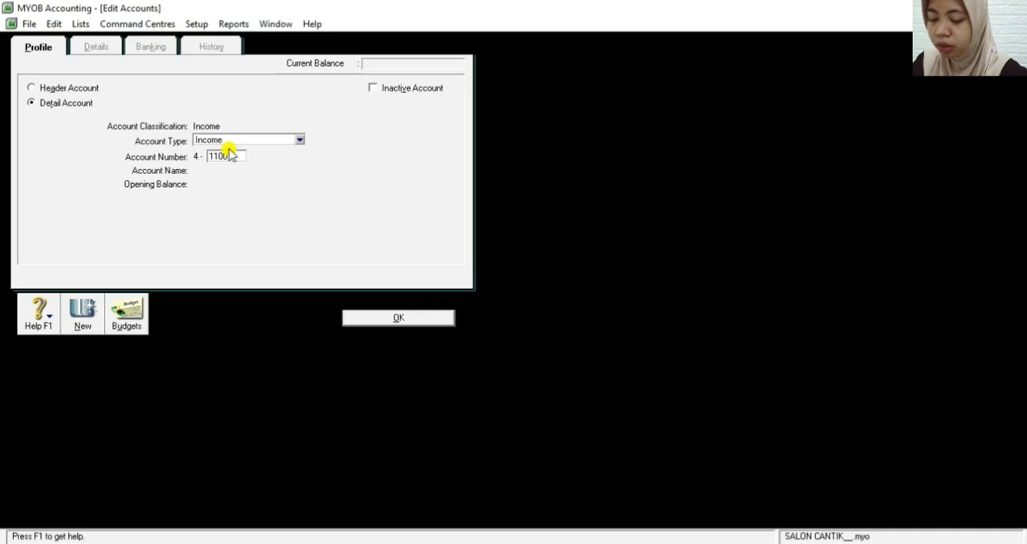
key("Tab")
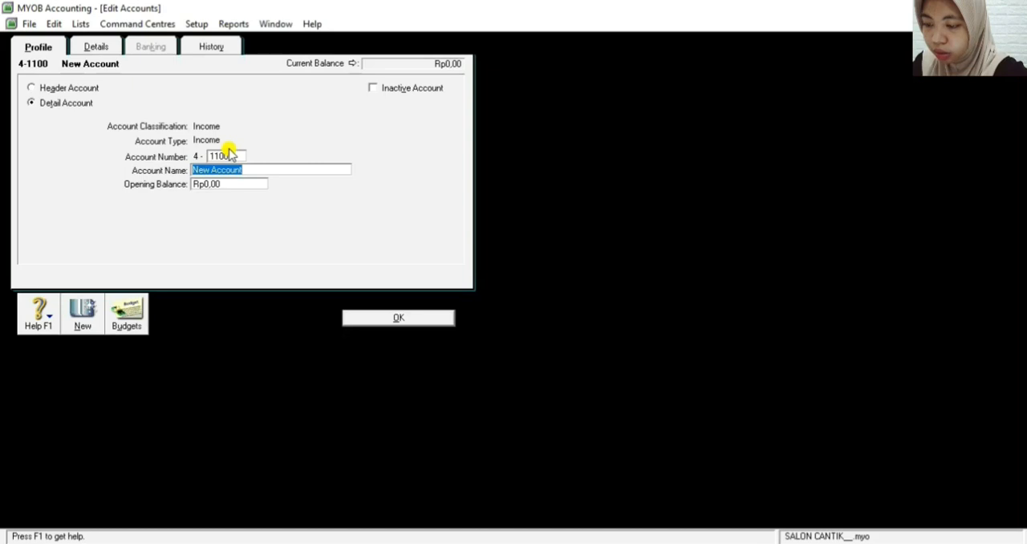
type("f")
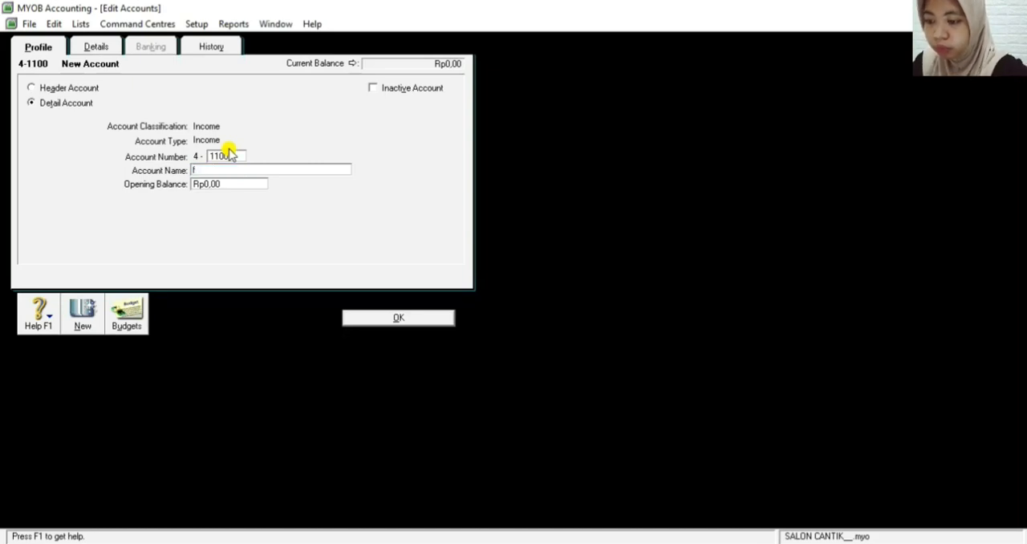
type("ess")
key("BackSpace")
key("BackSpace")
type("e")
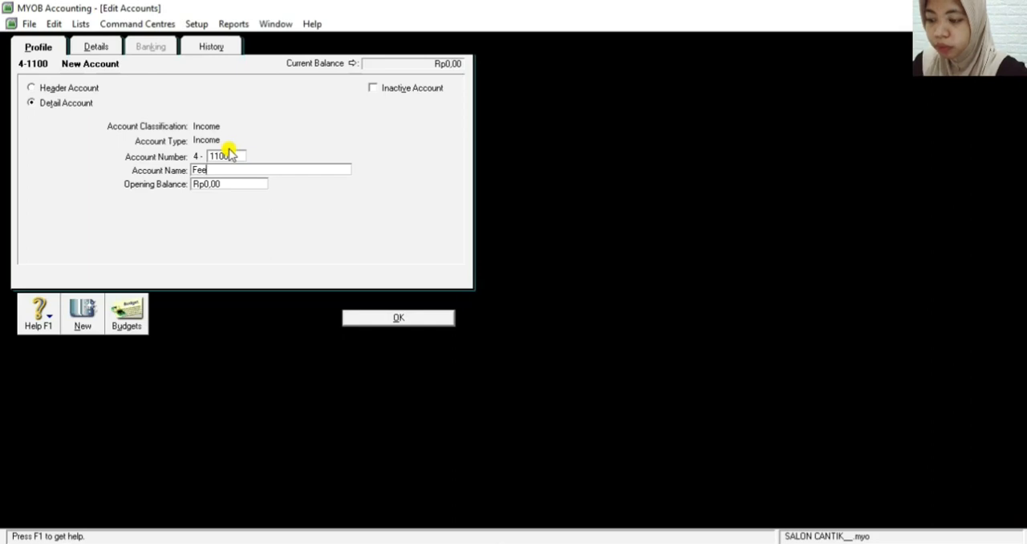
type("s I")
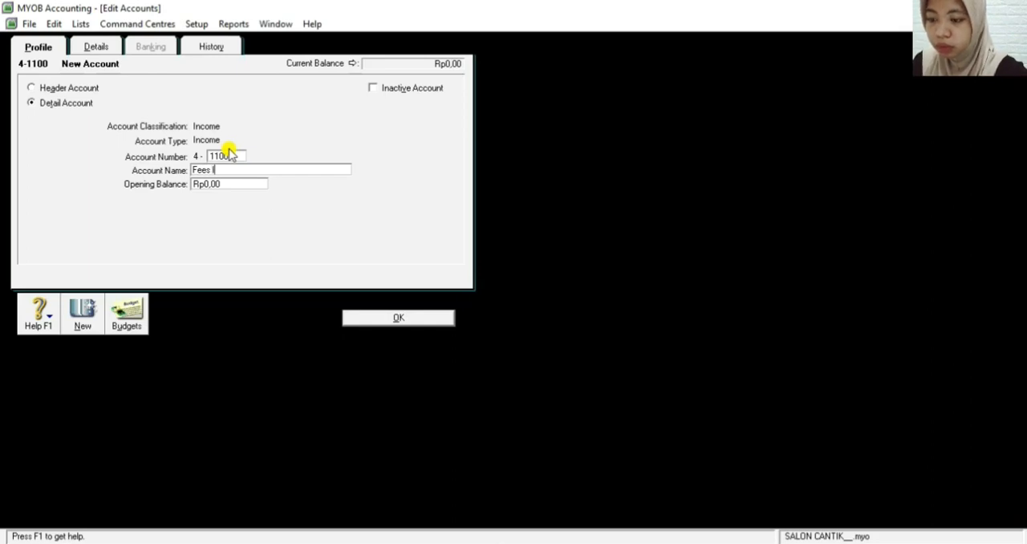
type("ncome")
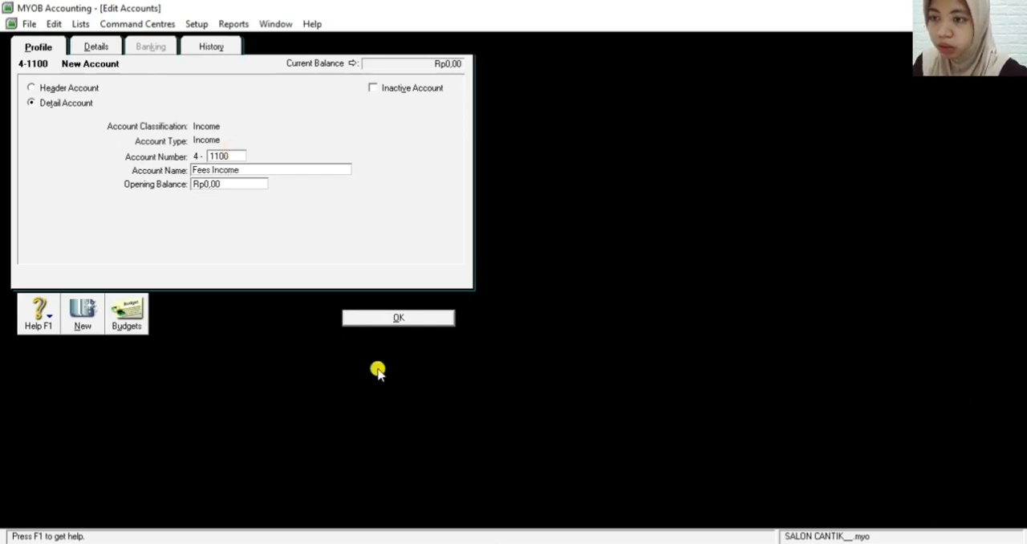
left_click(374, 318)
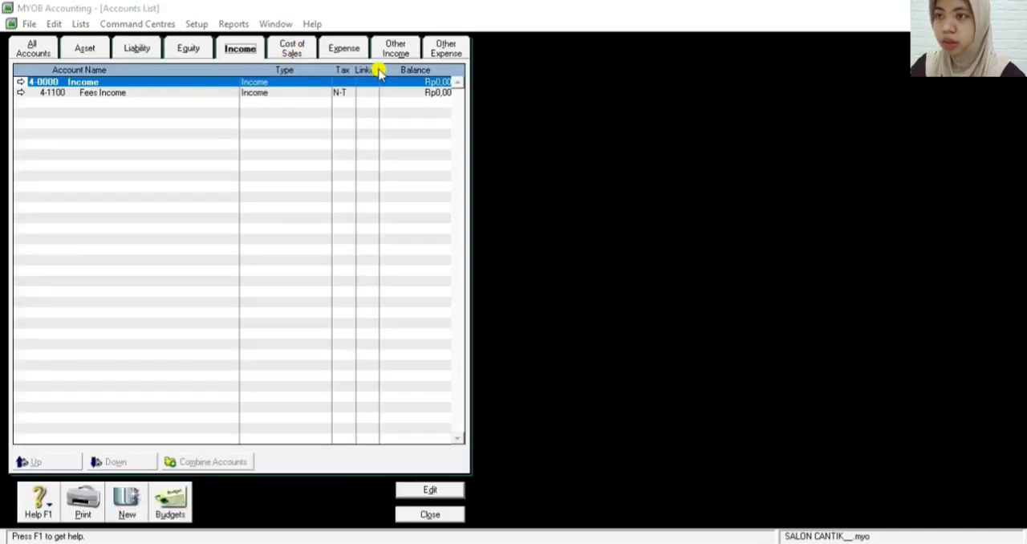
Add an expense detail account numbered 6-1000, named Advertising Expense, and save it
left_click(344, 51)
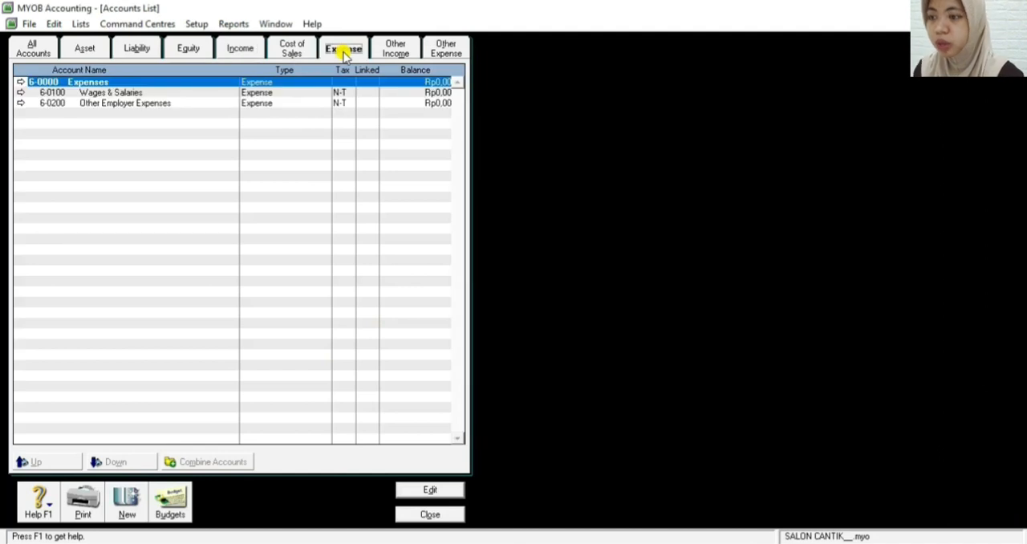
left_click(128, 497)
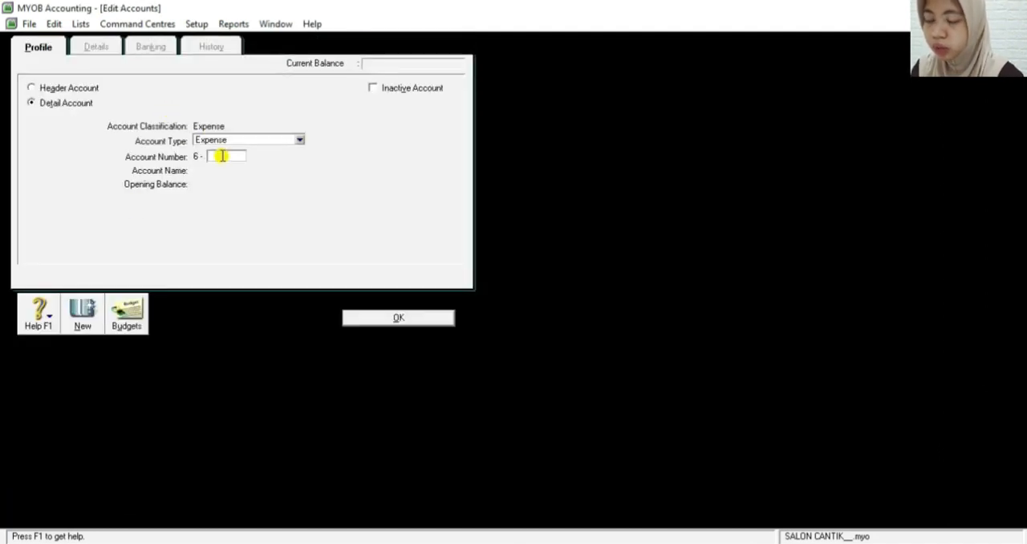
type("1")
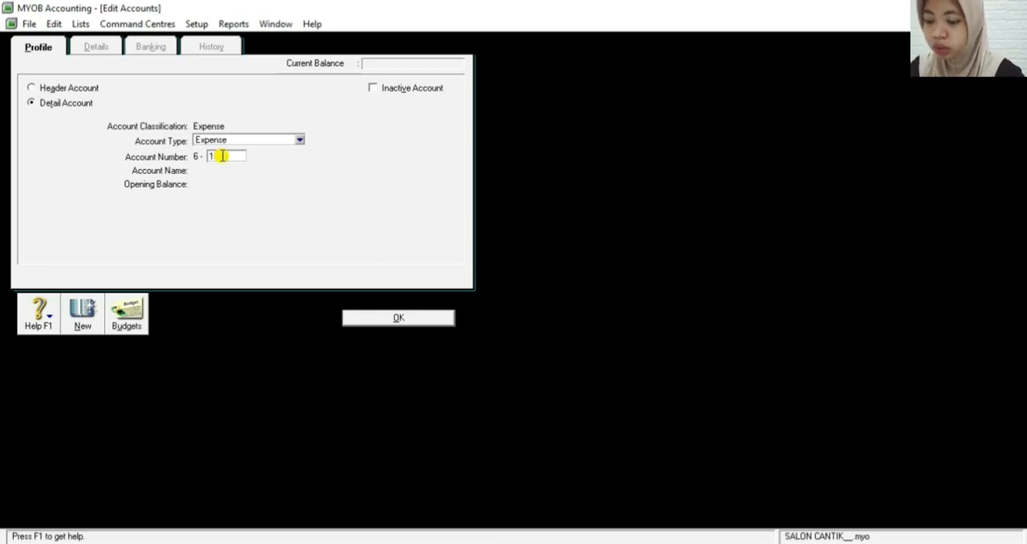
key("Tab")
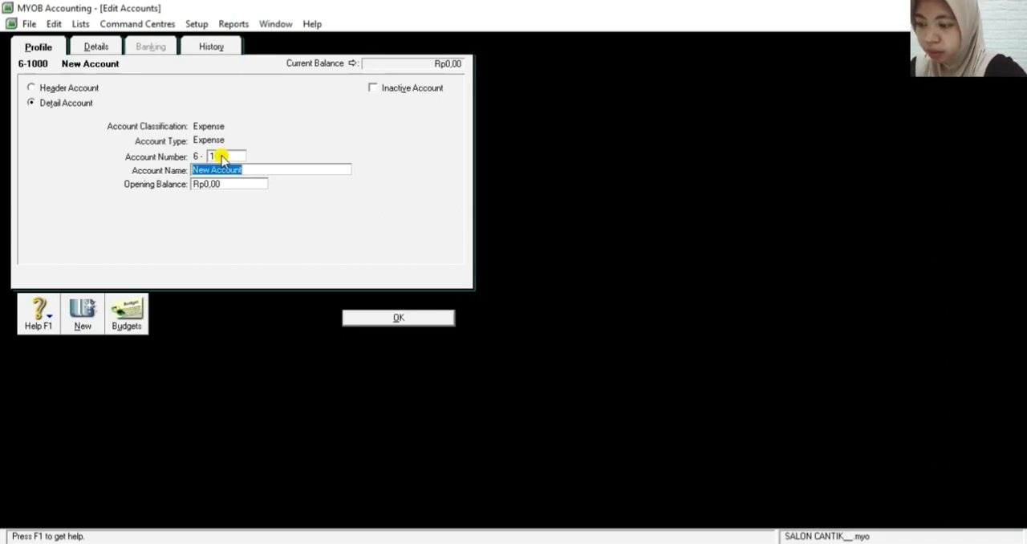
type("Advertis")
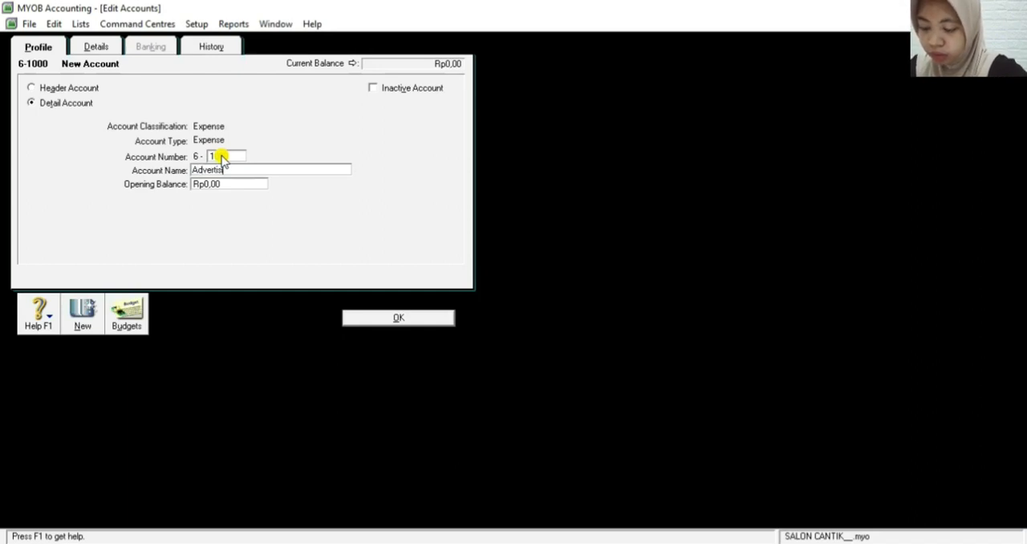
type("ing E")
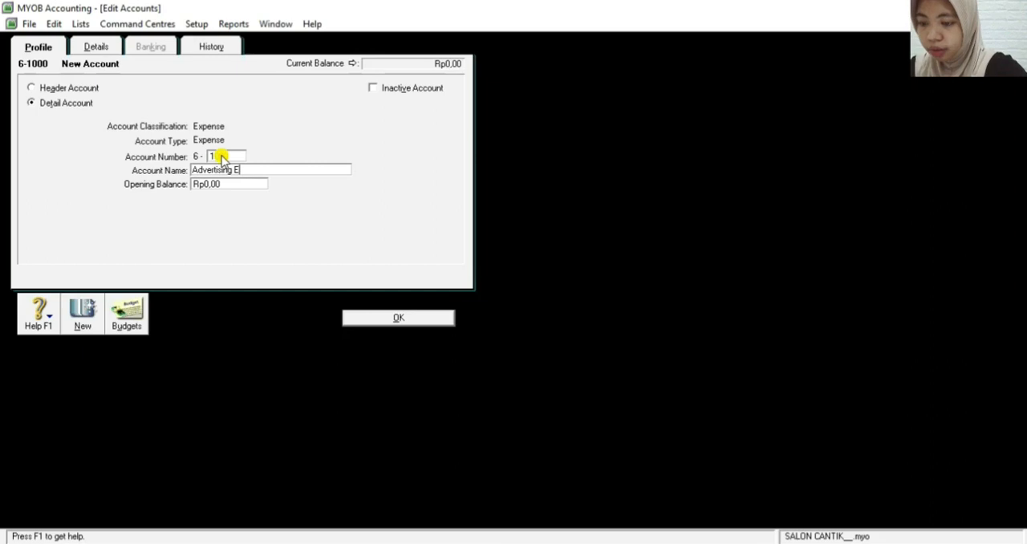
type("xpense")
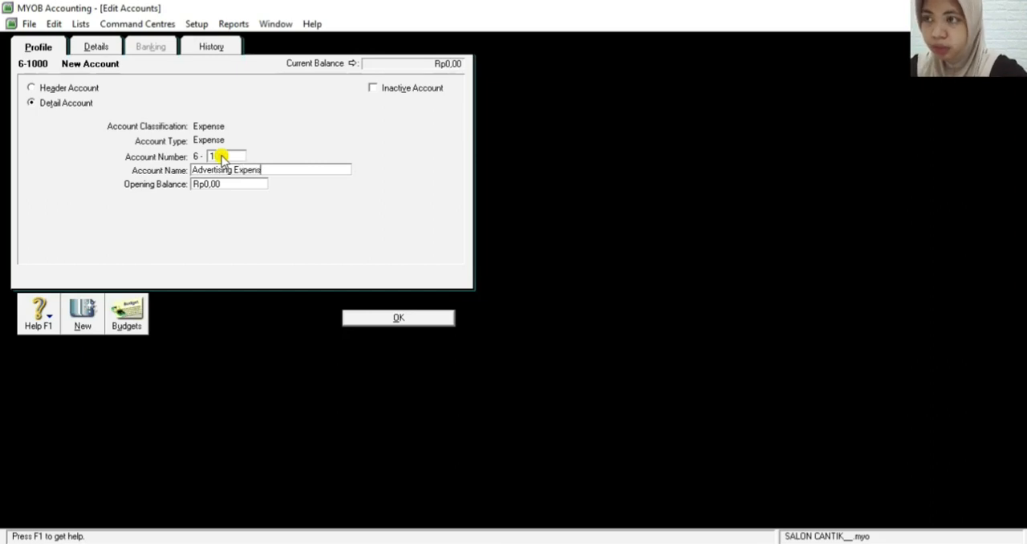
left_click(406, 321)
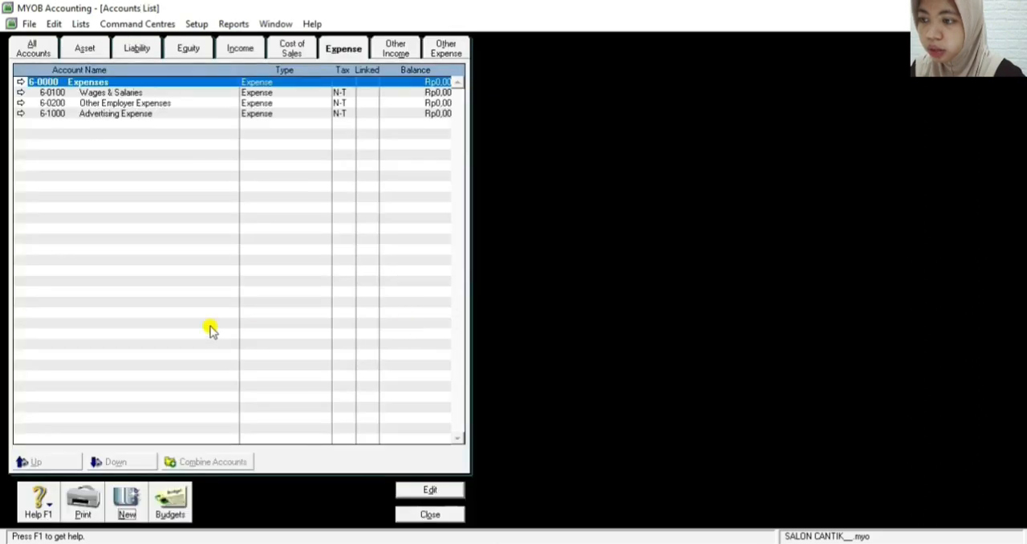
Start a new expense detail account with number 6-1100
left_click(124, 490)
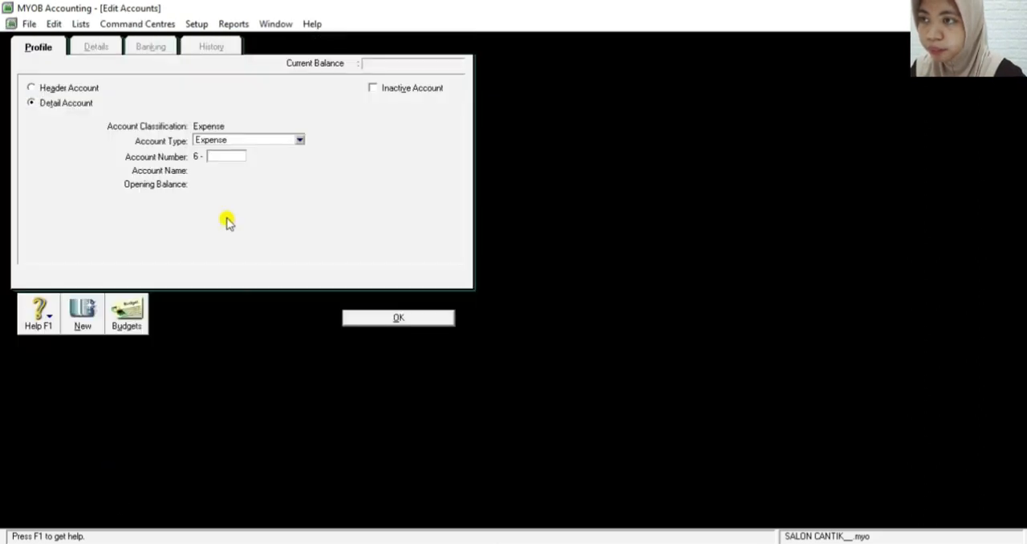
left_click(222, 158)
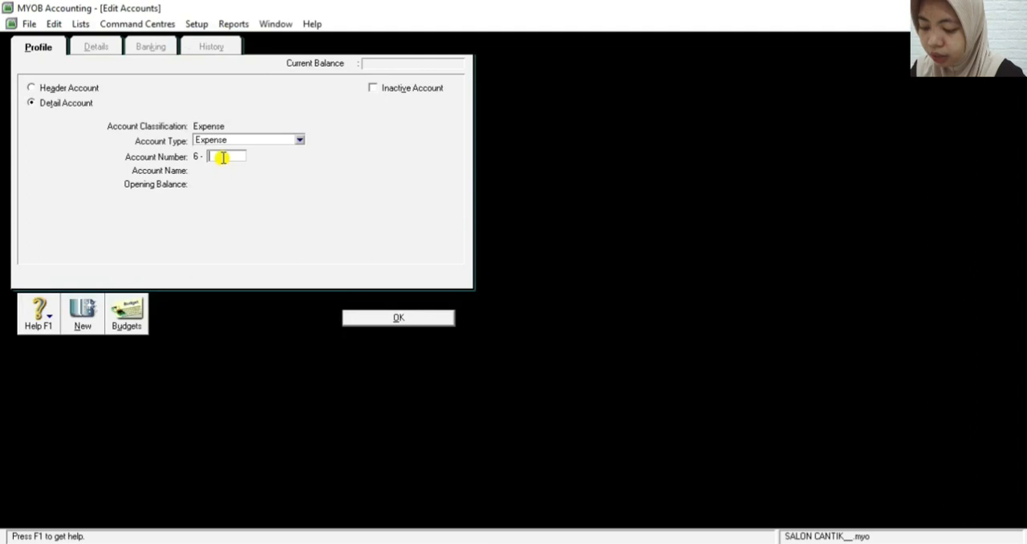
type("11")
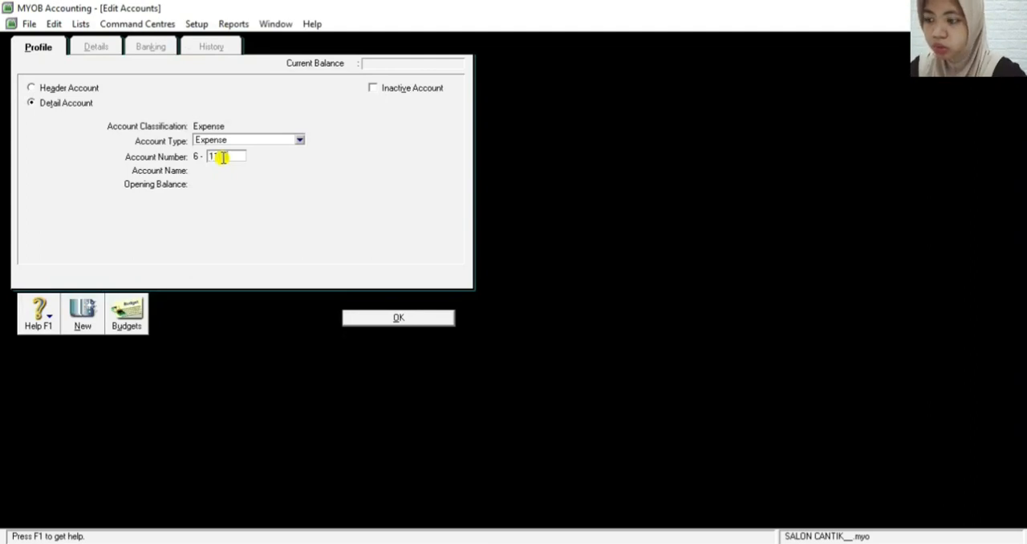
key("Tab")
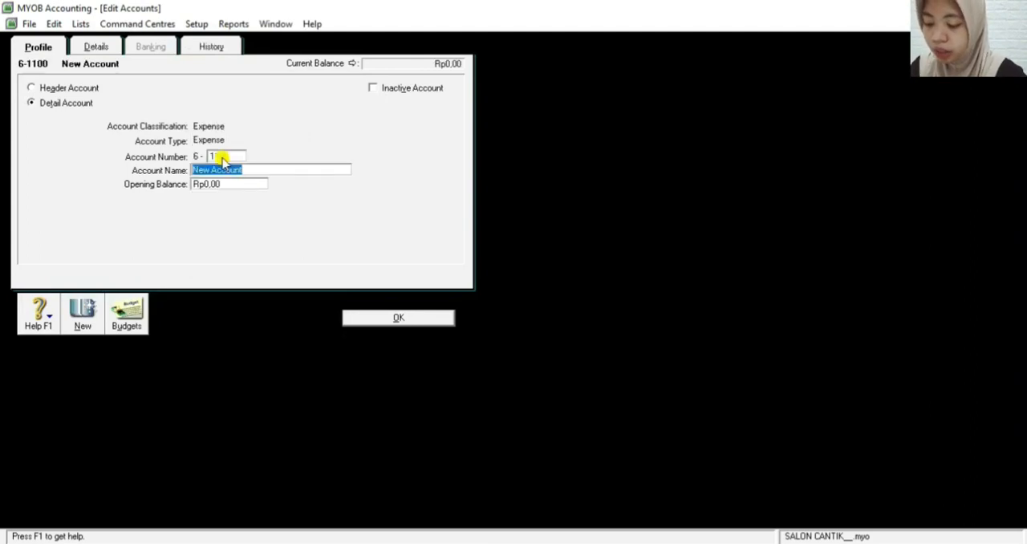
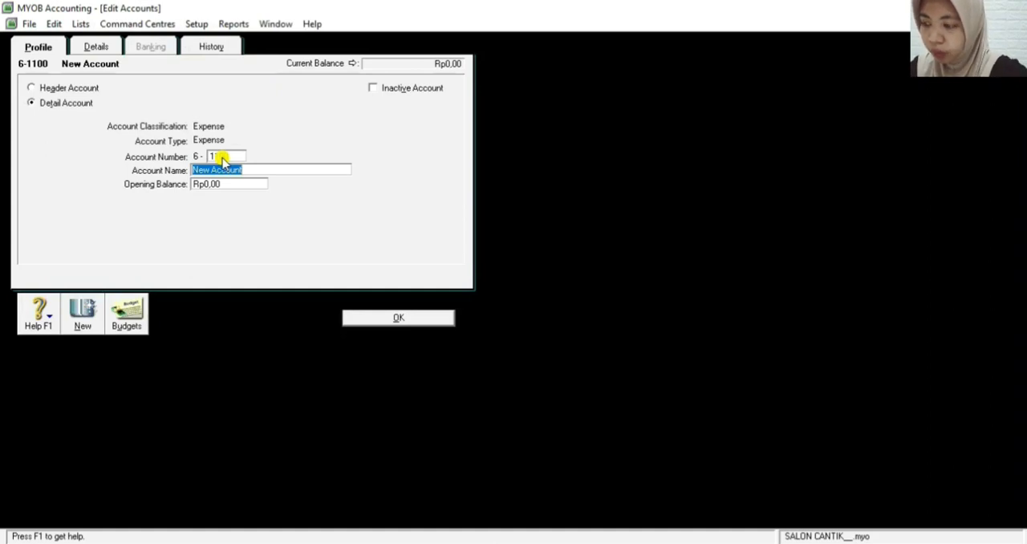
Name the new 6-1100 expense account Water, Electricity & Telp Expe and save it
type("Water,")
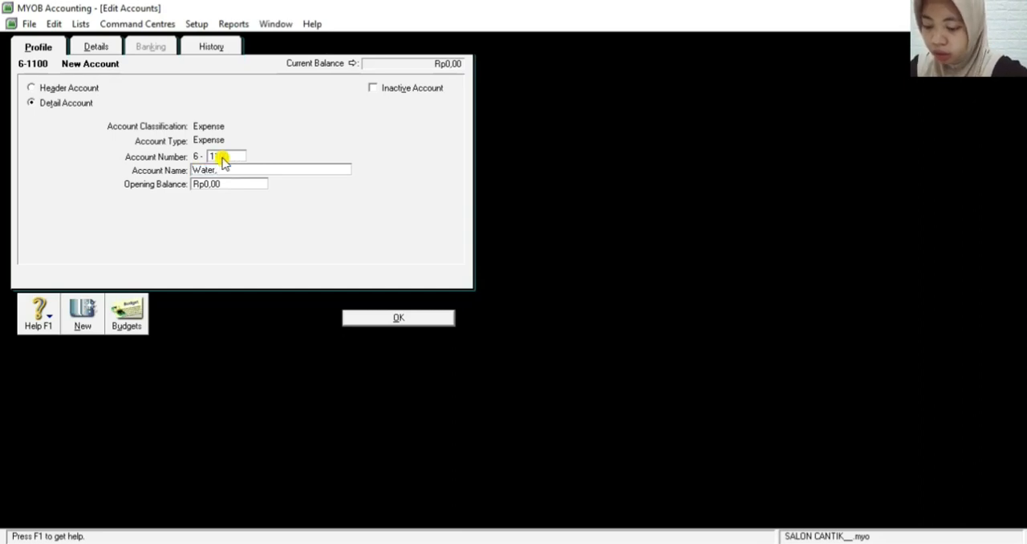
type(" El")
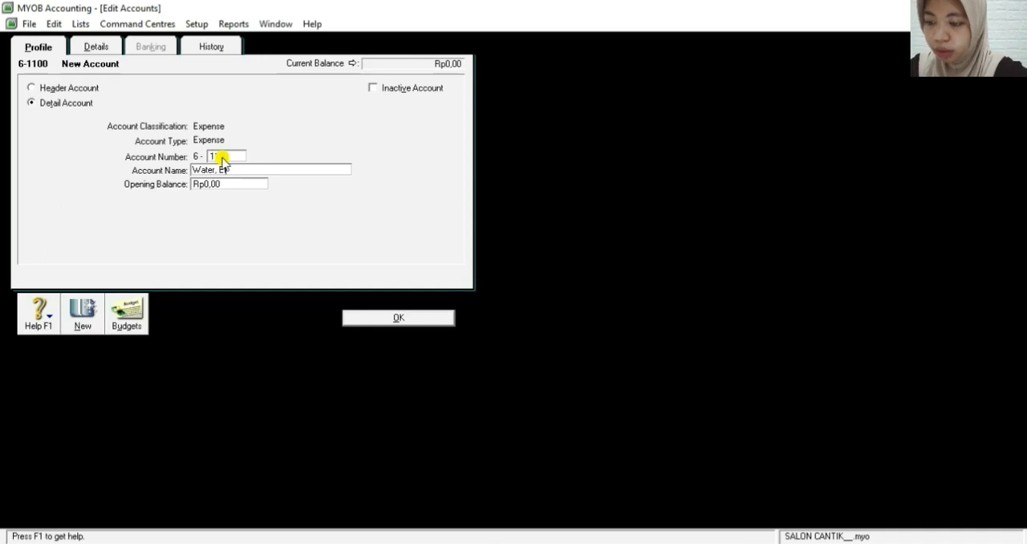
type("ectricity")
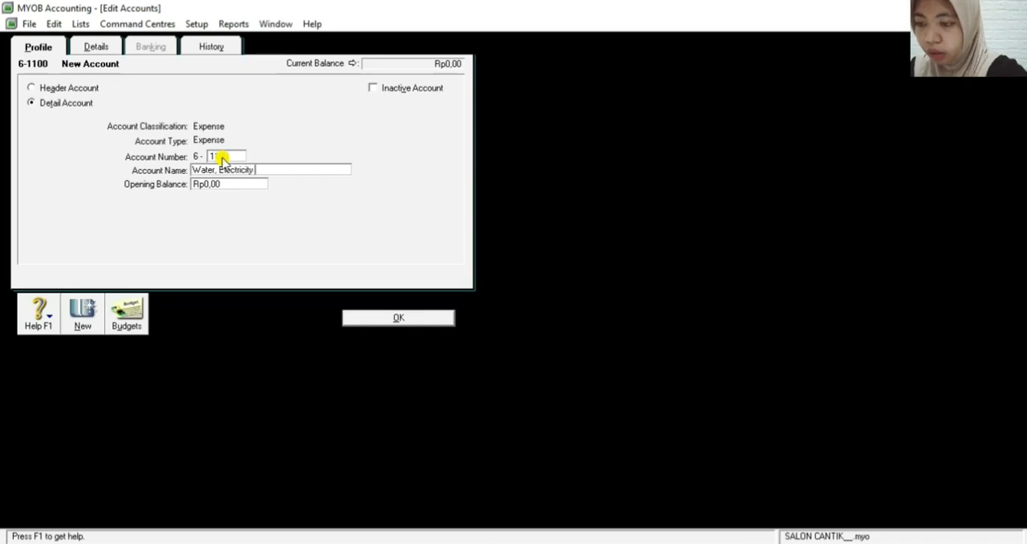
type(" &")
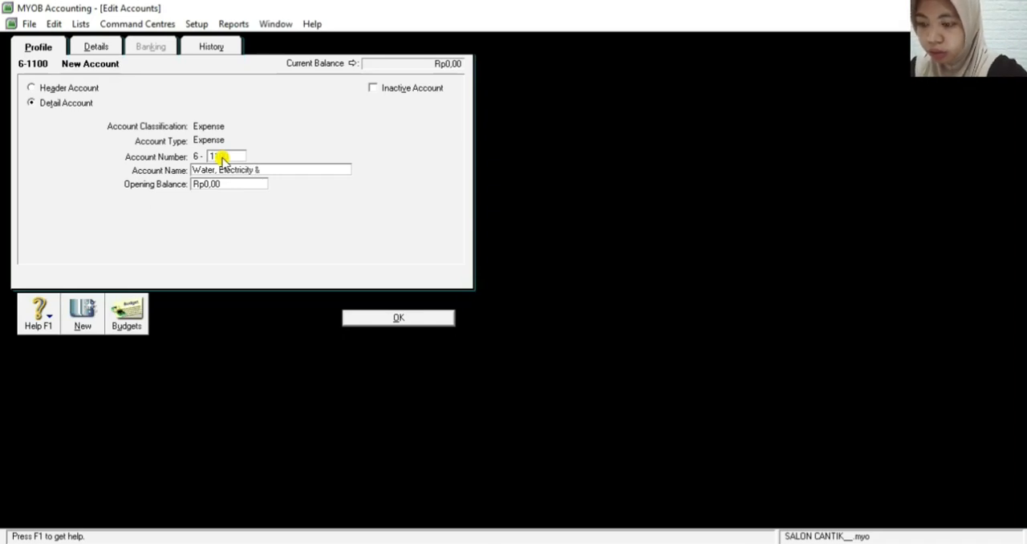
type(" Telp ")
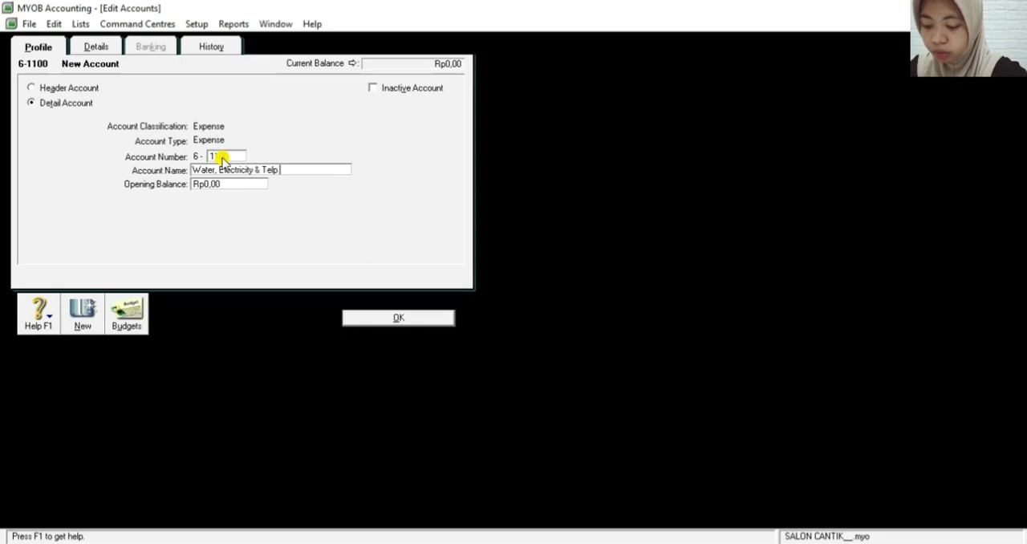
type("Expe")
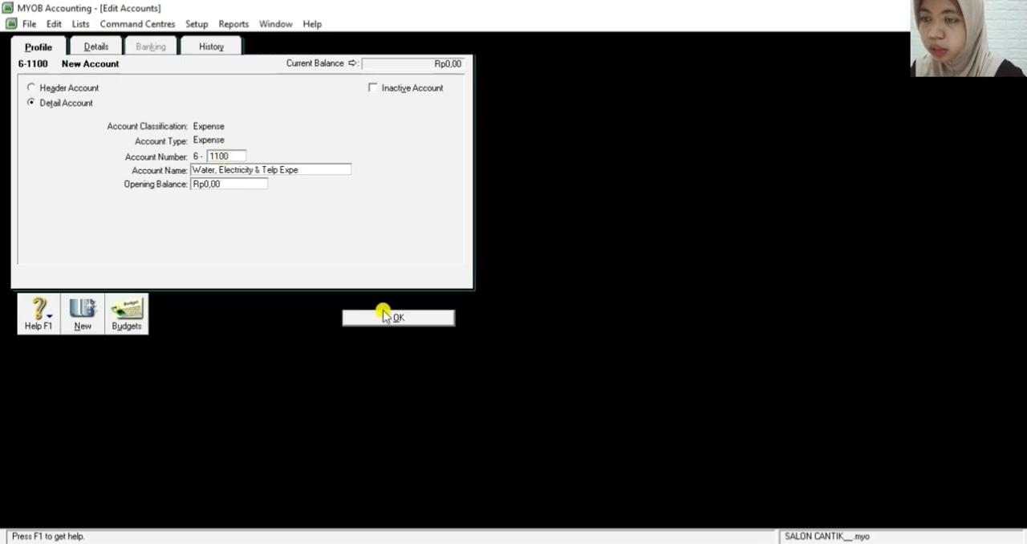
left_click(384, 316)
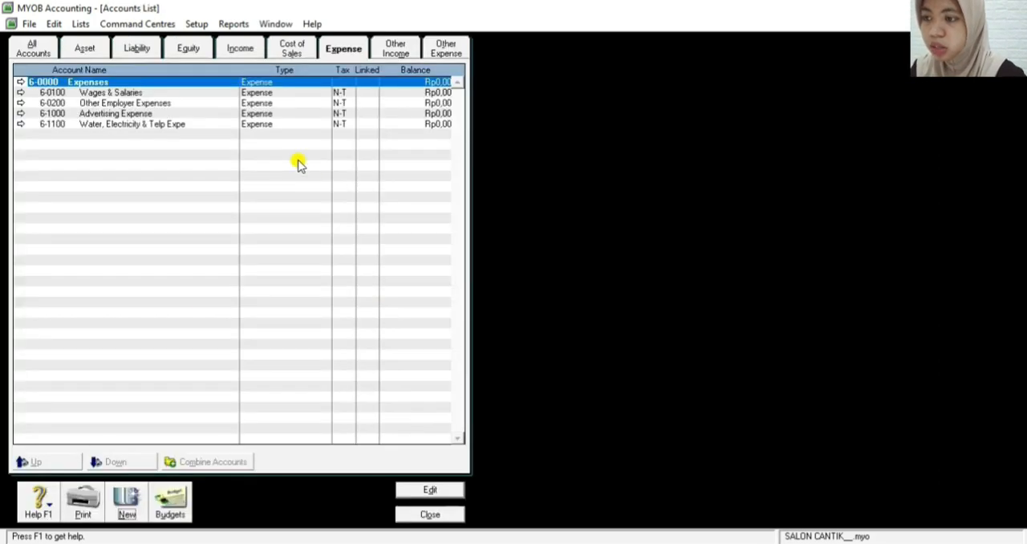
Add an expense detail account numbered 6-1200, named Office Supplies Expense, and save it
left_click(126, 504)
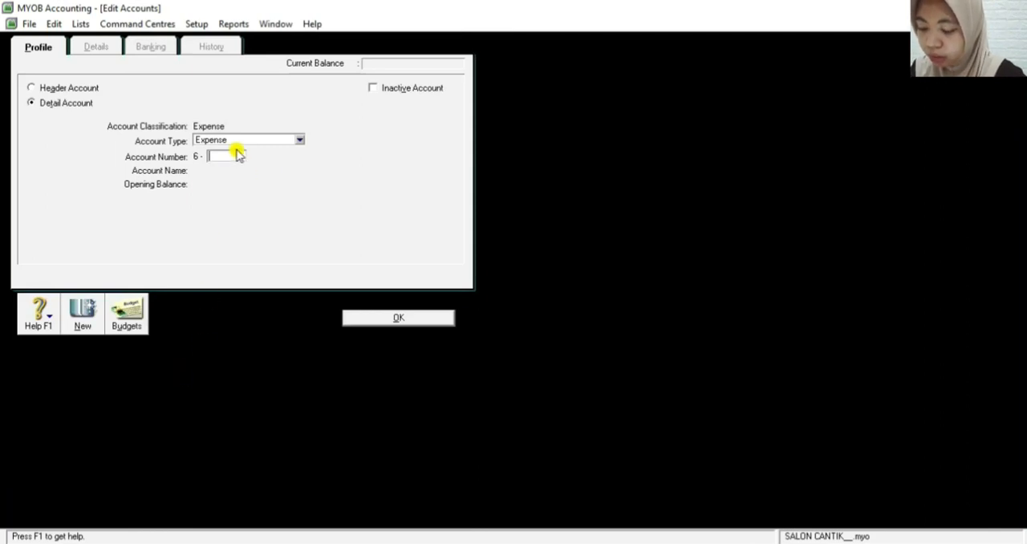
type("1200")
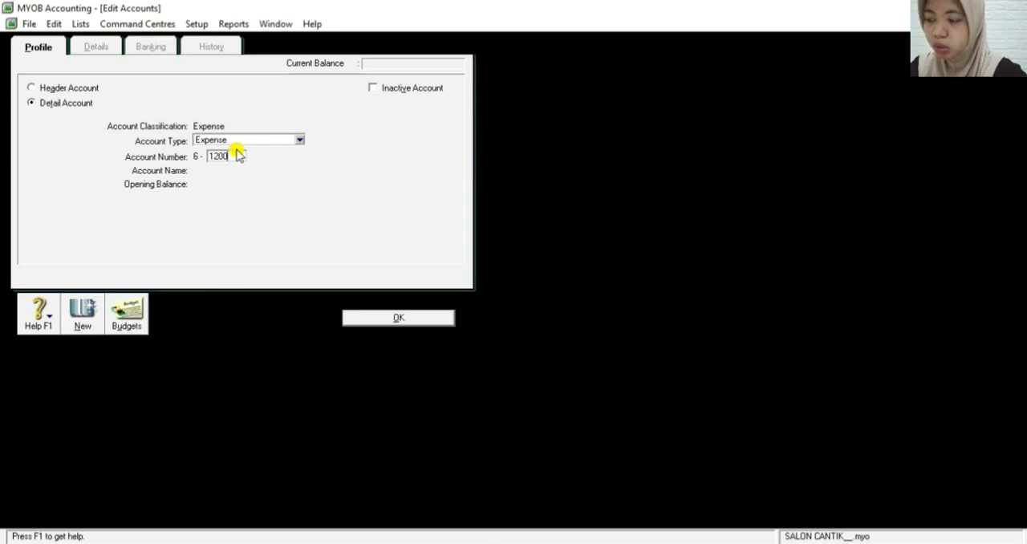
key("Tab")
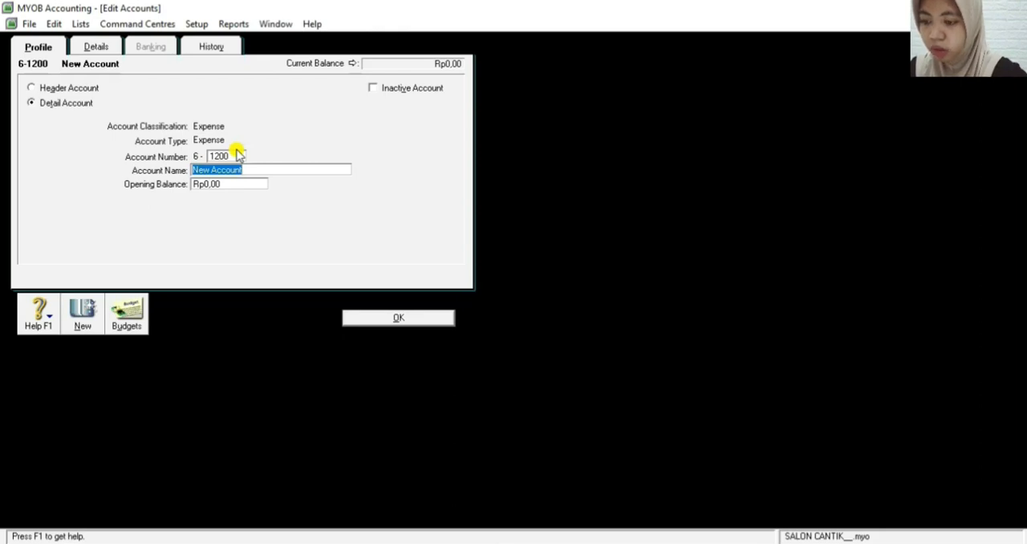
type("Office Supplies Expense")
left_click(396, 318)
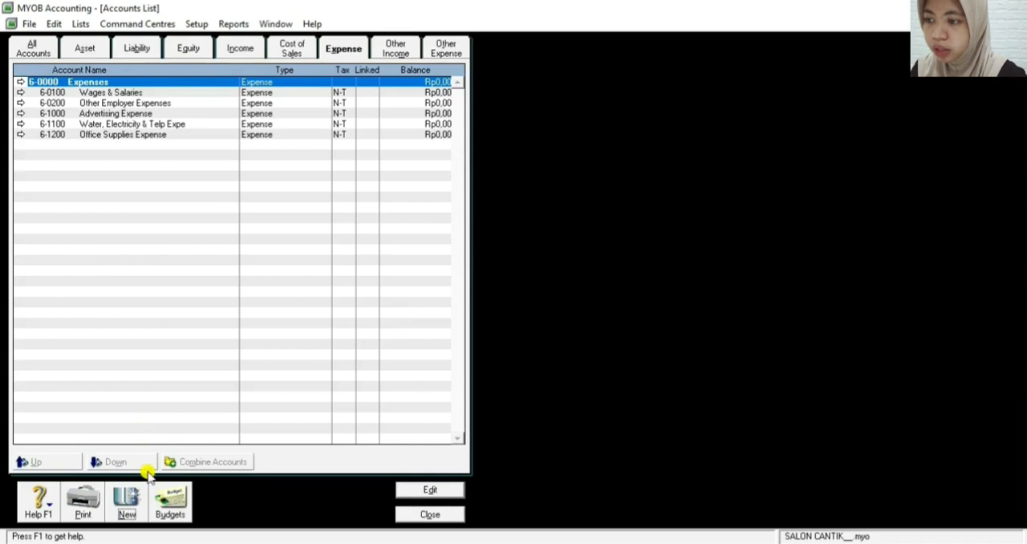
Add an expense detail account numbered 6-1300, named Doubtful Debts Expense, and save it
left_click(127, 502)
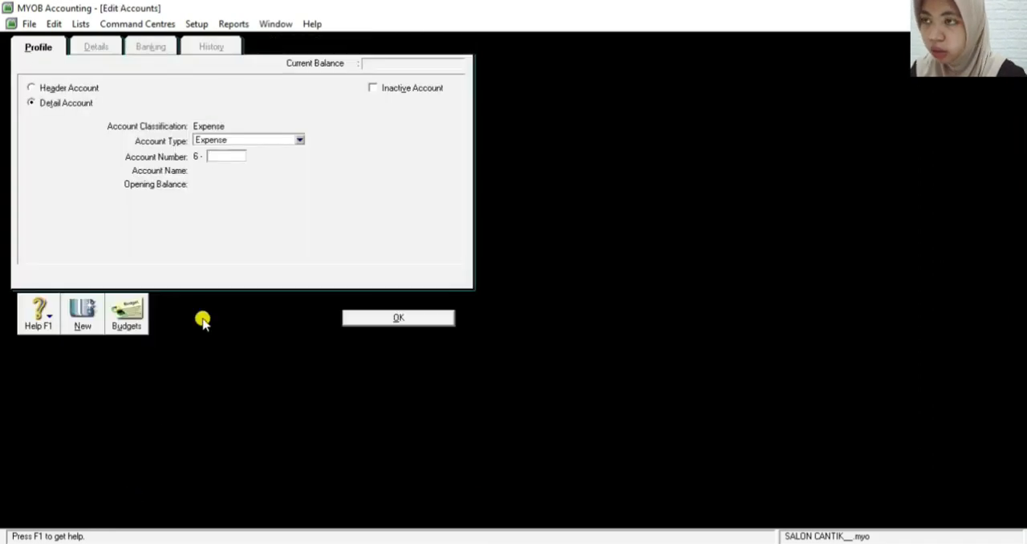
type("1300")
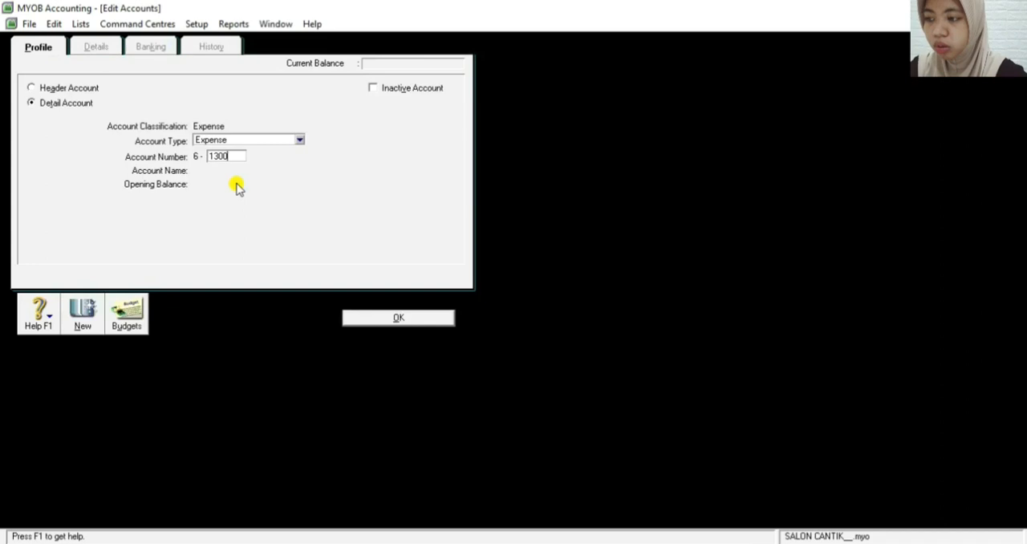
key("Tab")
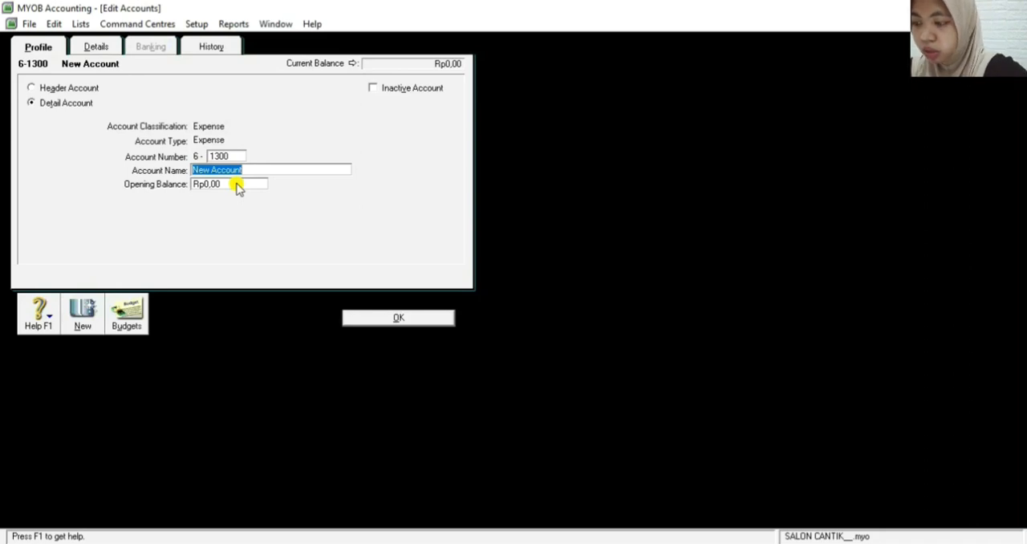
type("Dou")
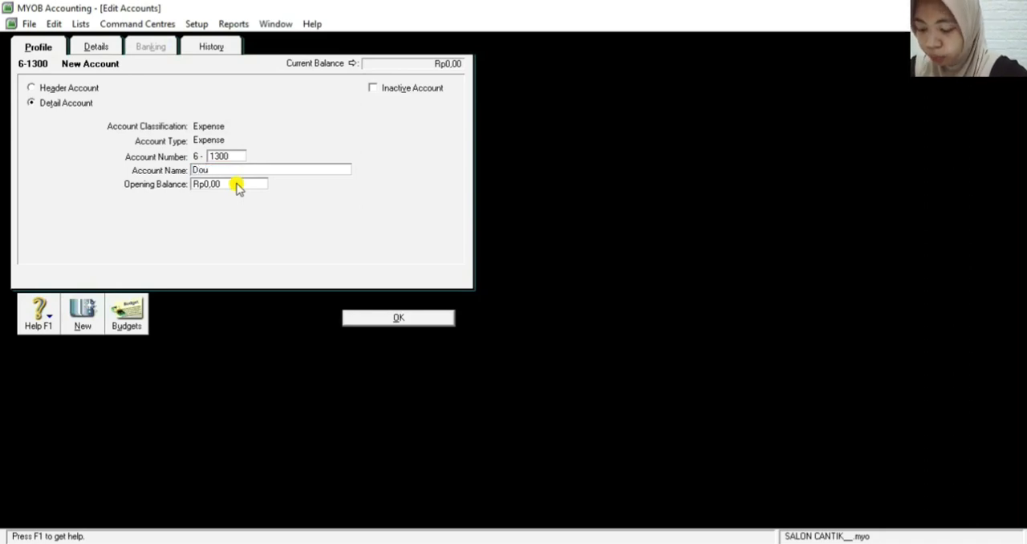
type("btful")
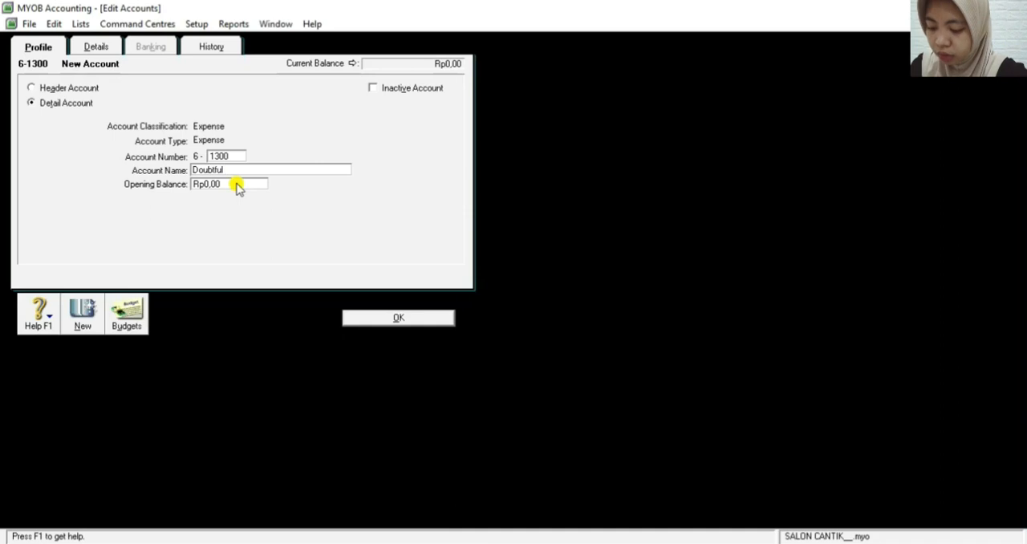
type(" D")
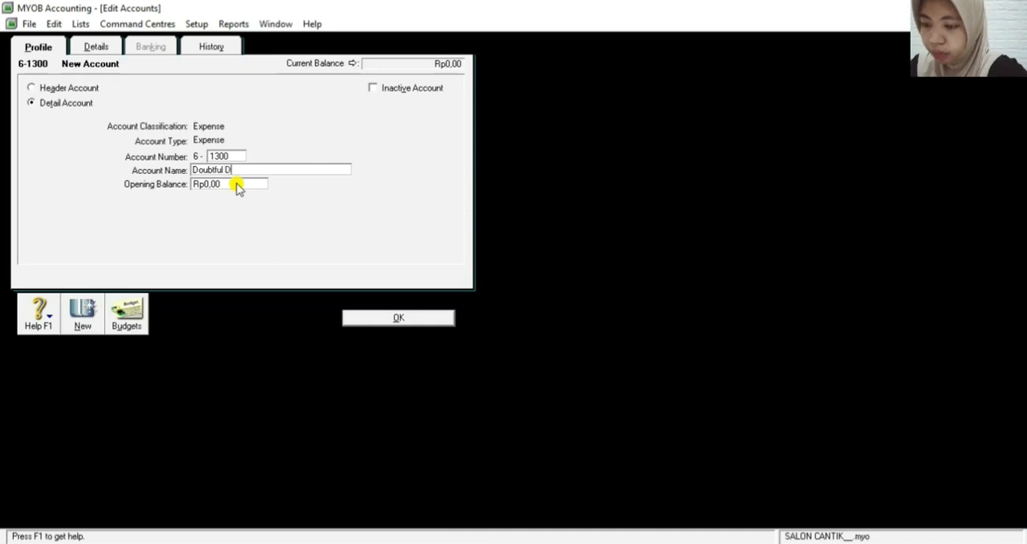
type("ebts E")
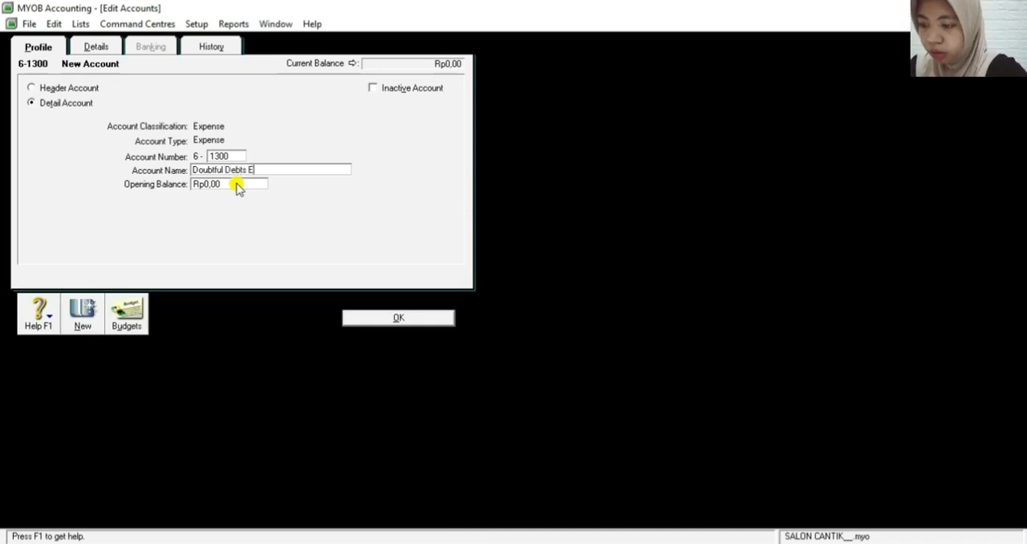
type("xpense")
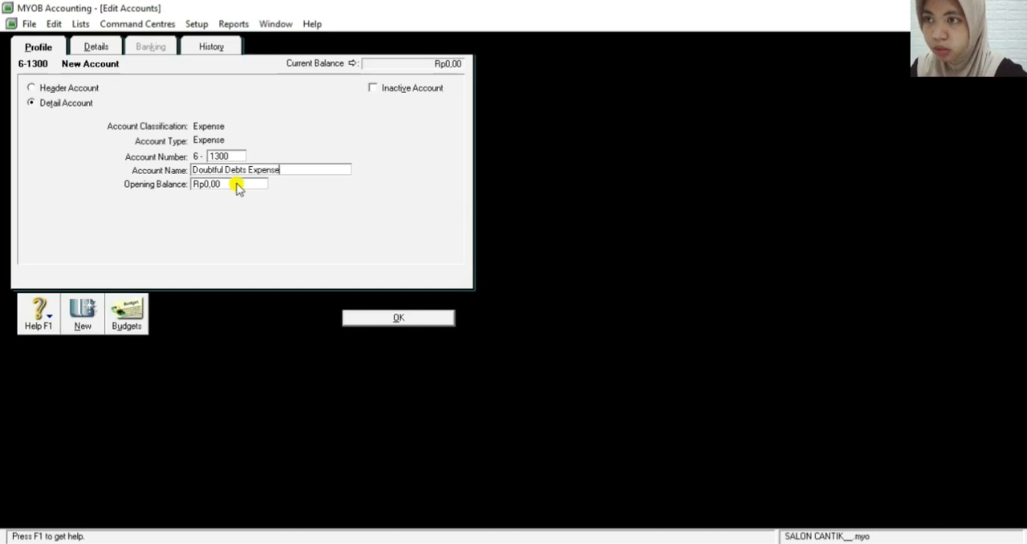
left_click(412, 317)
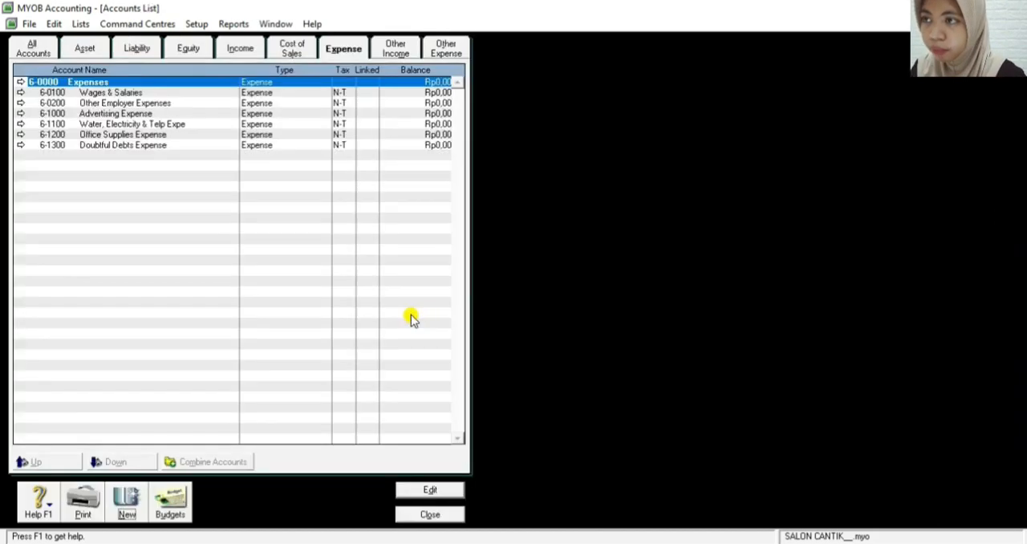
Add an expense detail account numbered 6-1400, named Depreciation Expense, and save it
left_click(114, 510)
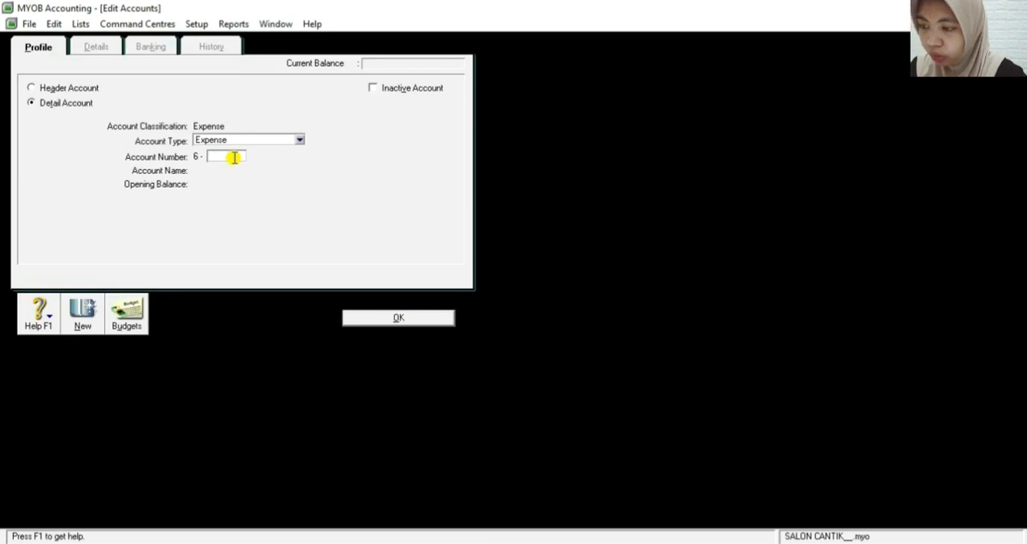
type("1400")
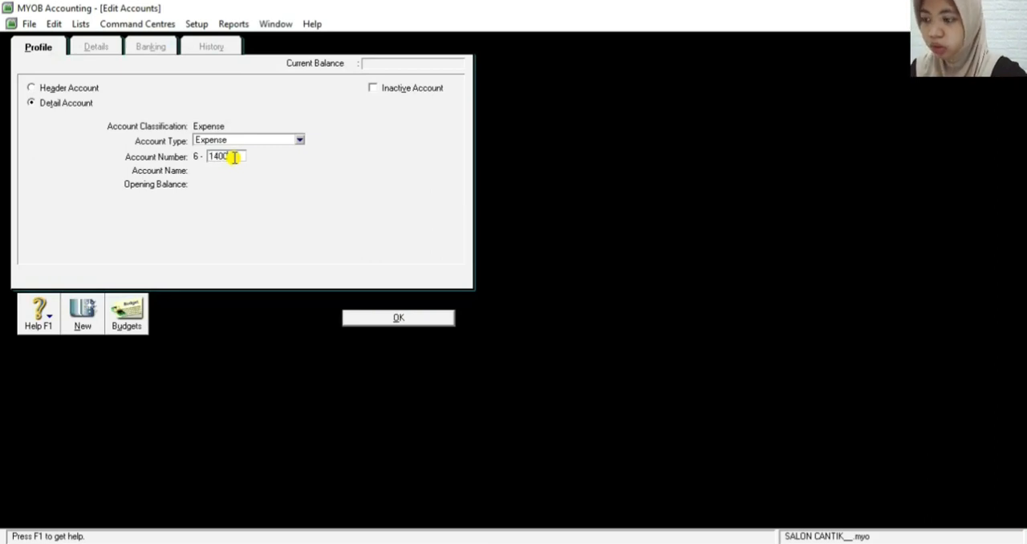
key("Tab")
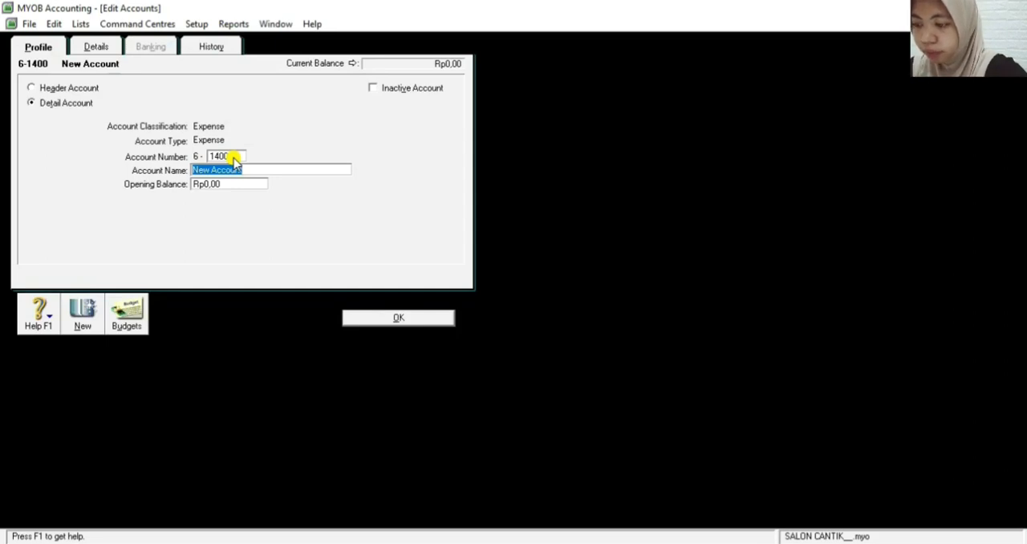
type("Dep")
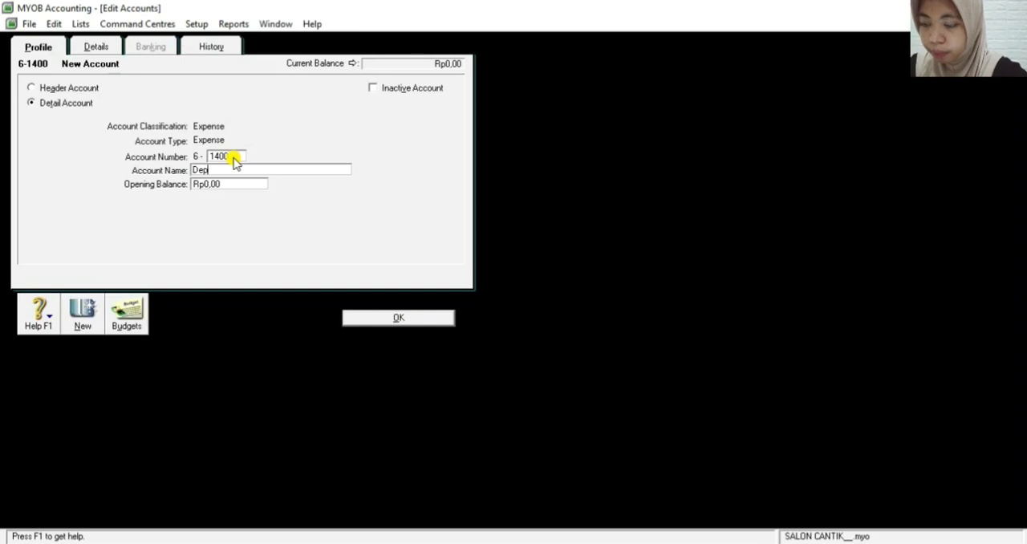
type("re")
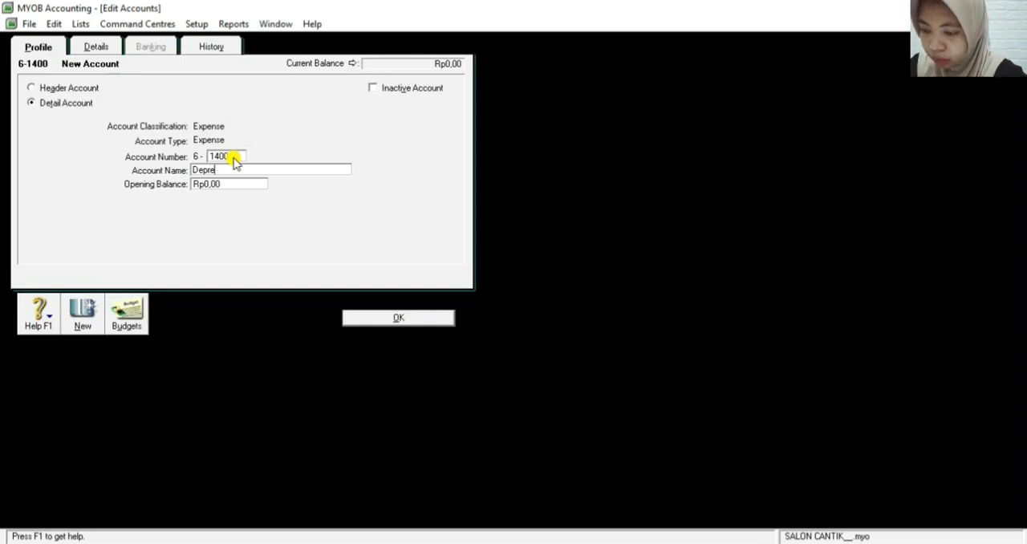
type("ciati")
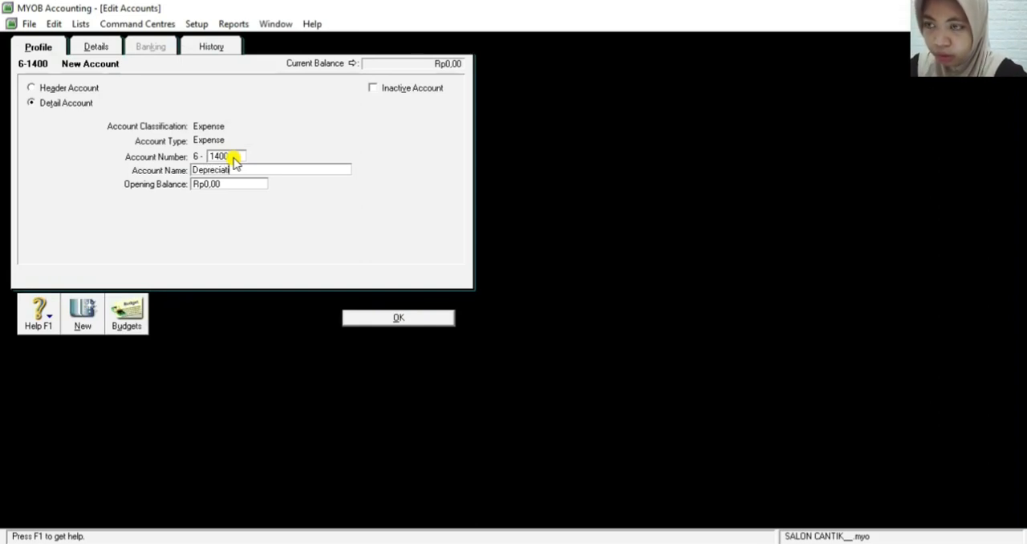
type("on E")
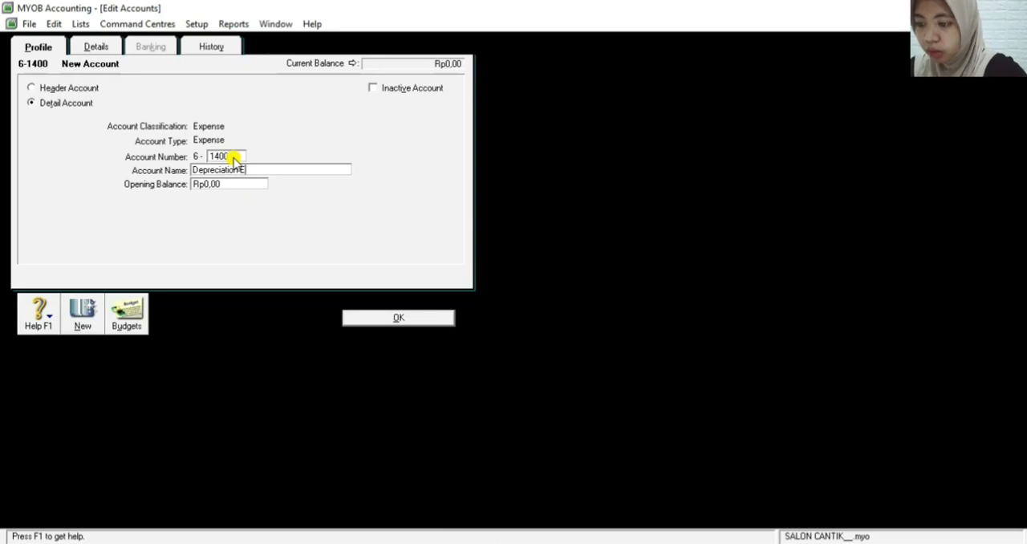
type("xpense")
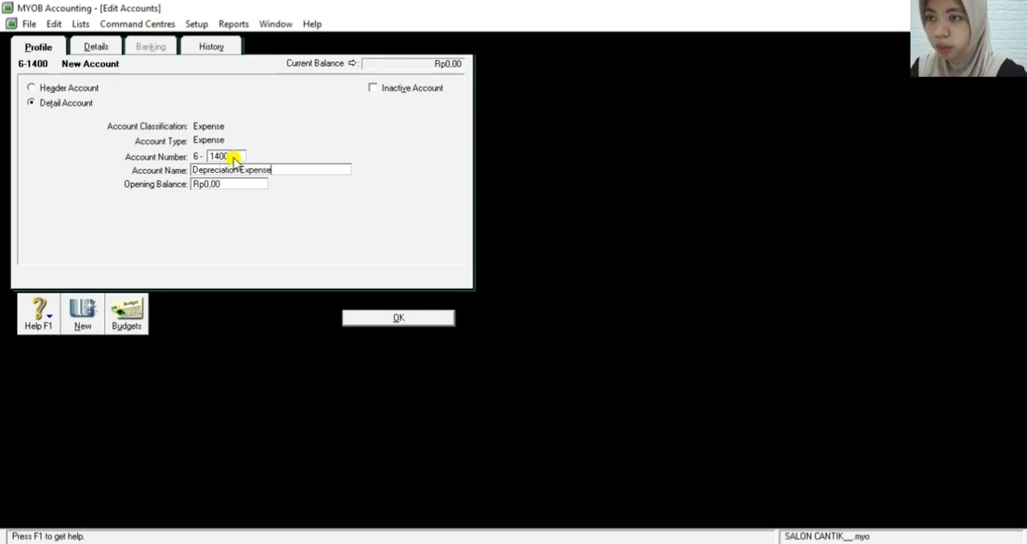
left_click(380, 319)
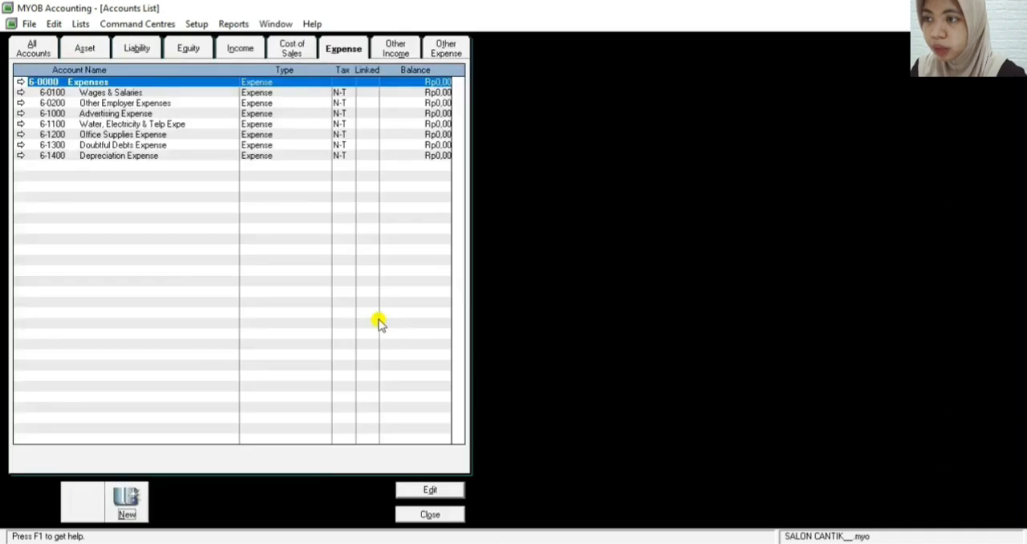
Start another new expense detail account from the list of expense accounts
left_click(130, 504)
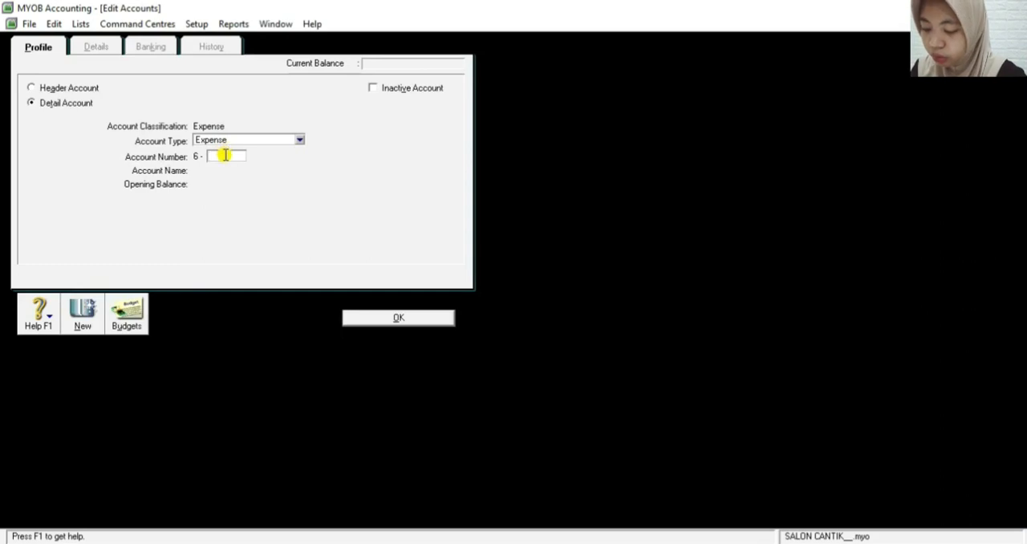
type("14")
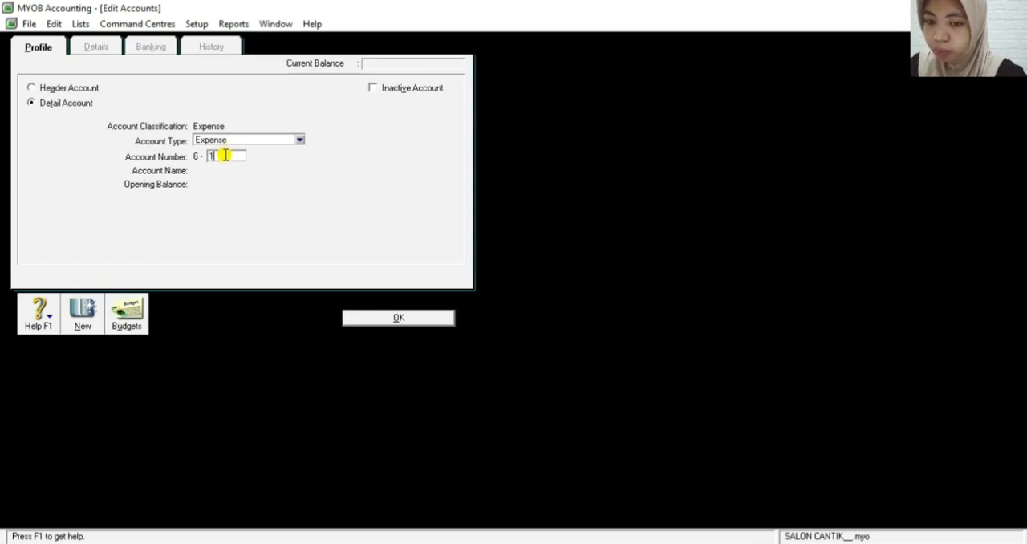
key("Tab")
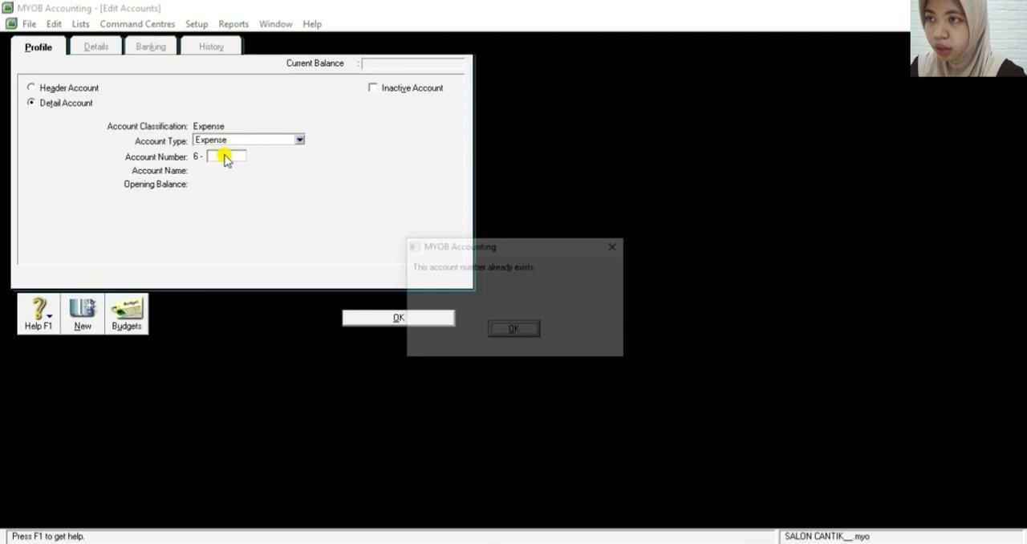
left_click(515, 332)
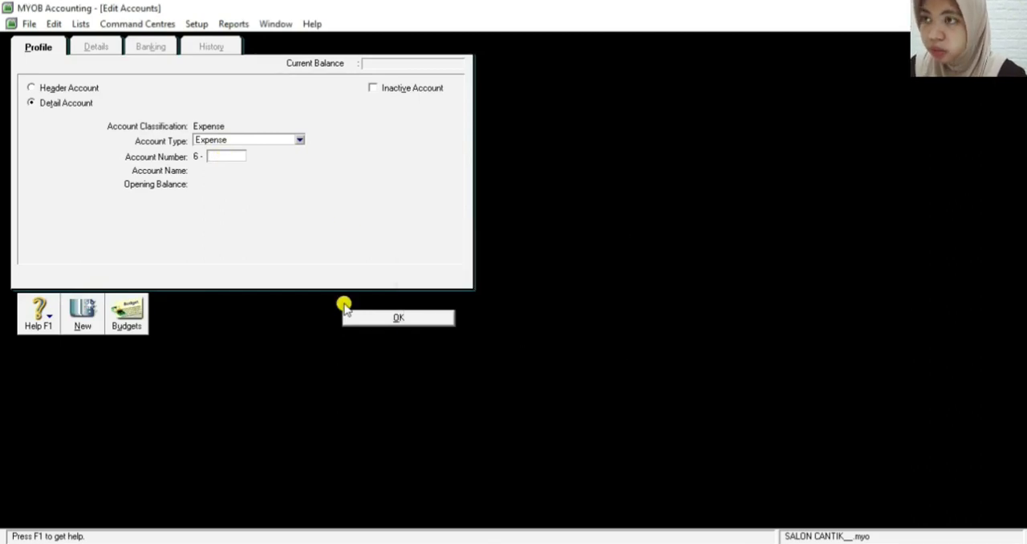
Give the new expense detail account the number 6-1500 and the name Insurance Expense, and save it
type("15")
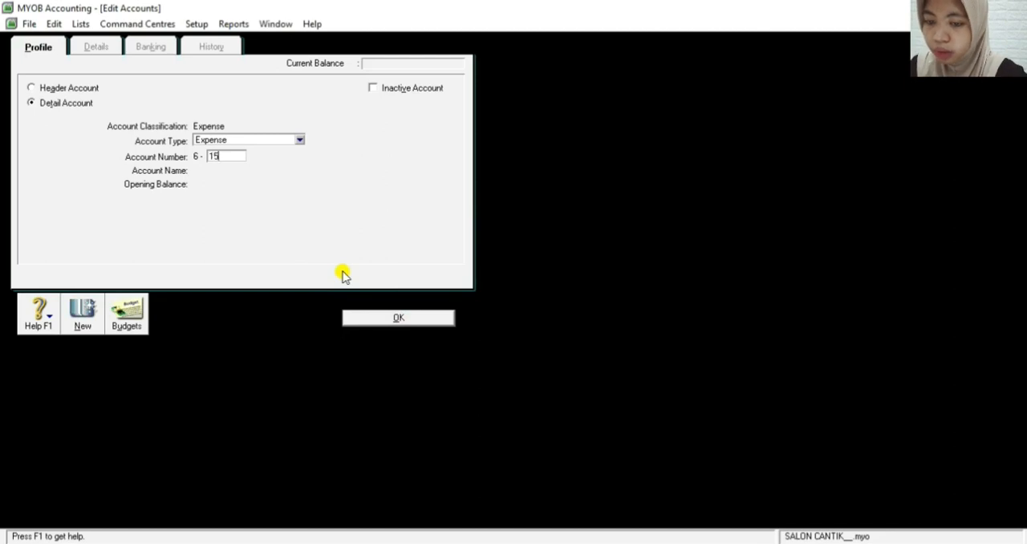
type("00")
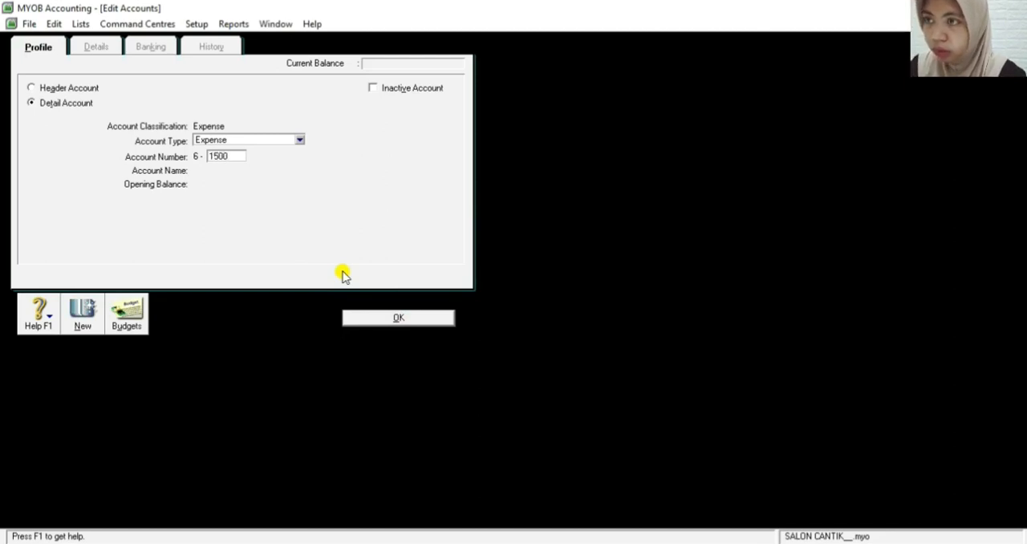
key("Tab")
key("BackSpace")
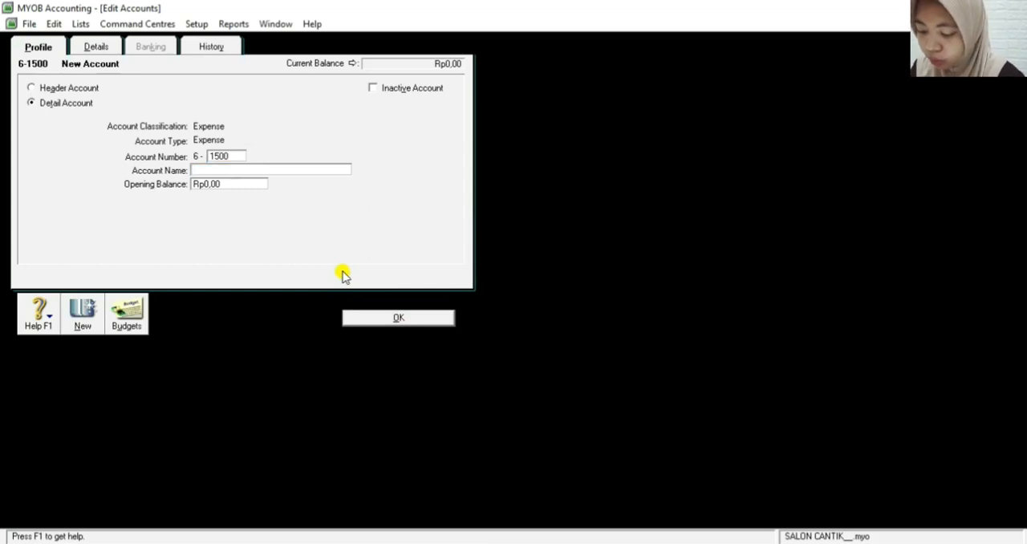
type("I")
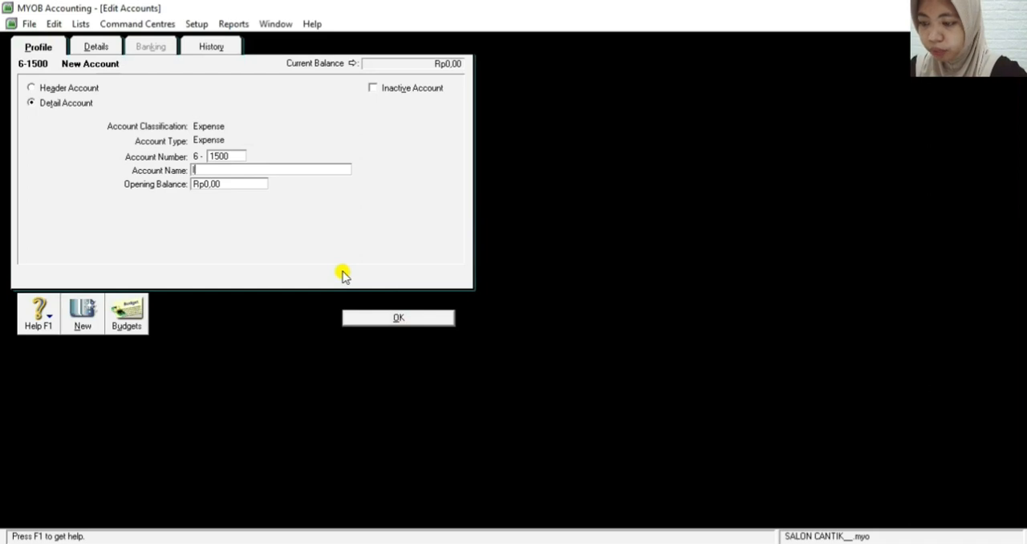
type("nsurance")
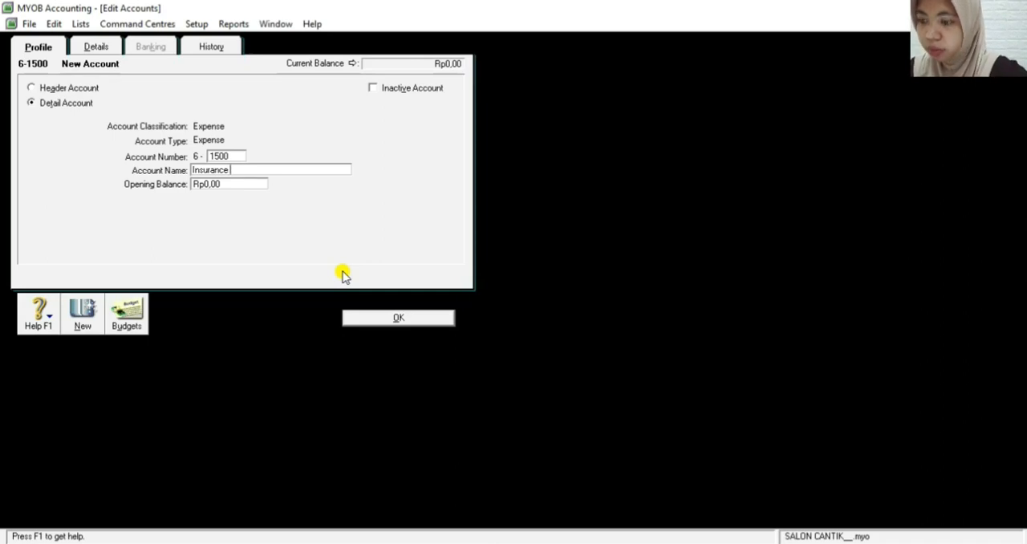
type(" Expense")
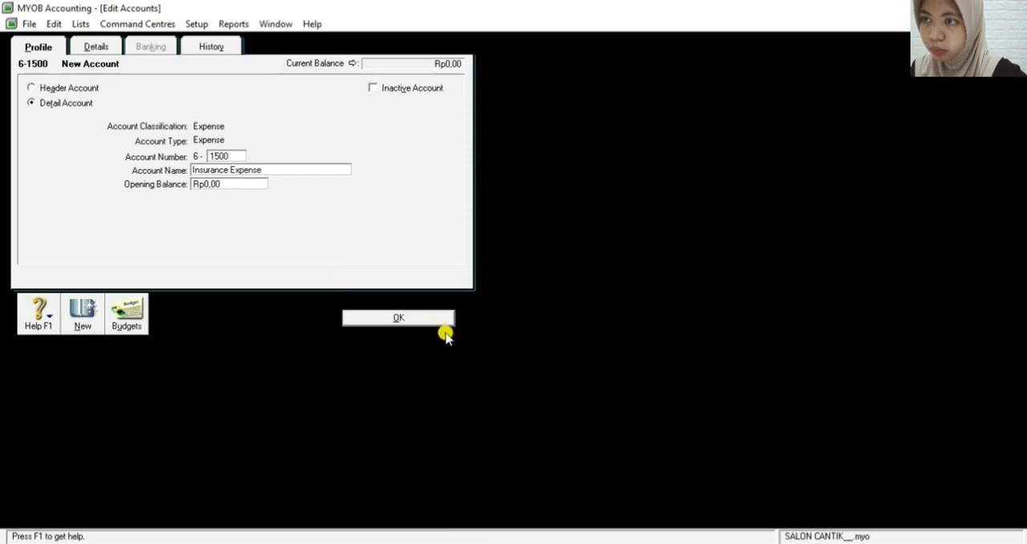
left_click(401, 317)
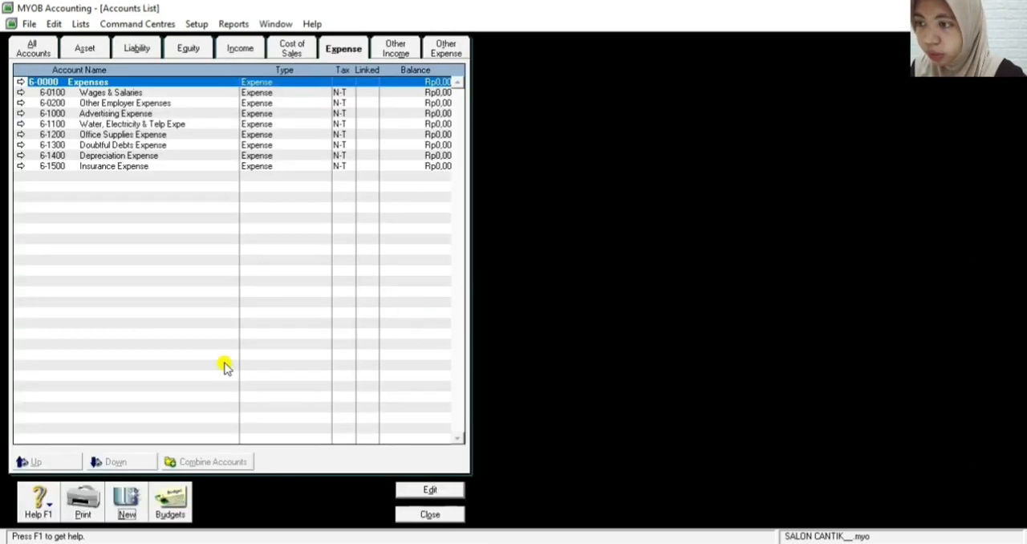
Add an expense detail account numbered 6-1600, named Rent Expense, and save it
left_click(124, 503)
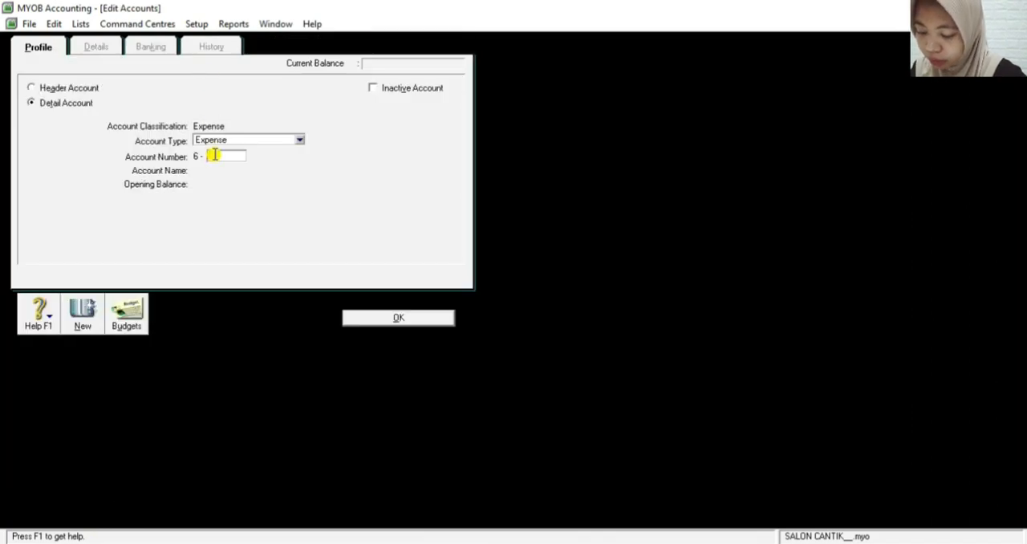
type("1600")
key("Tab")
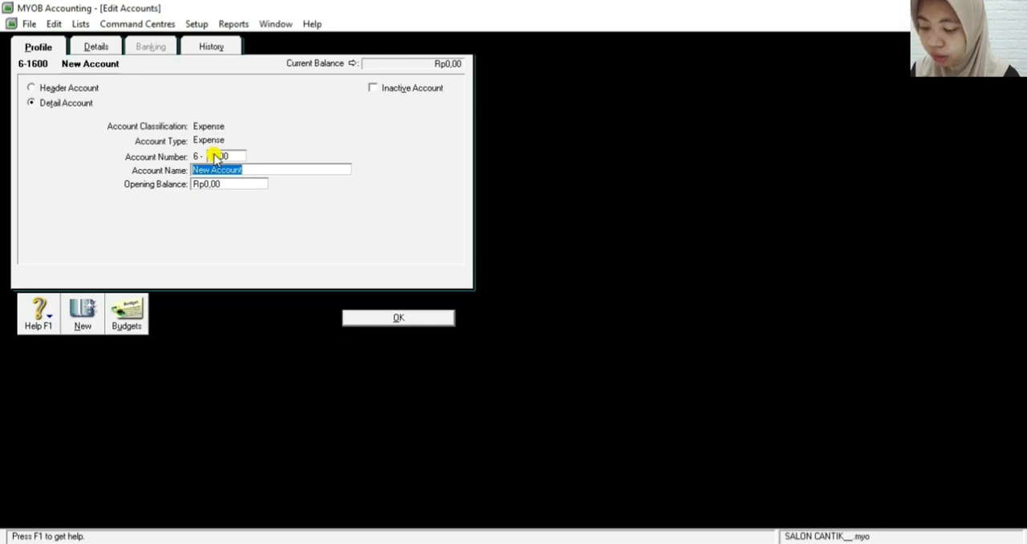
type("Re")
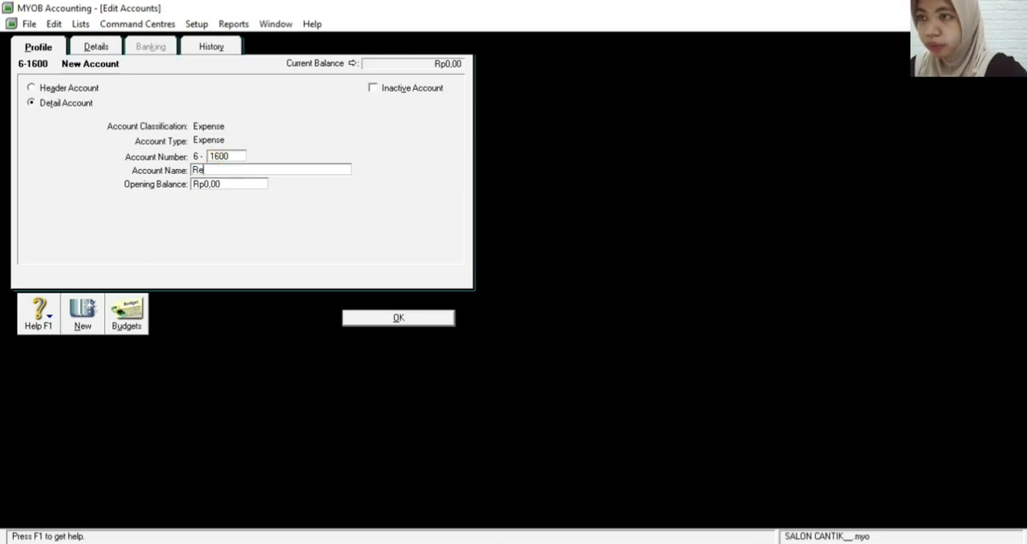
type("nt E")
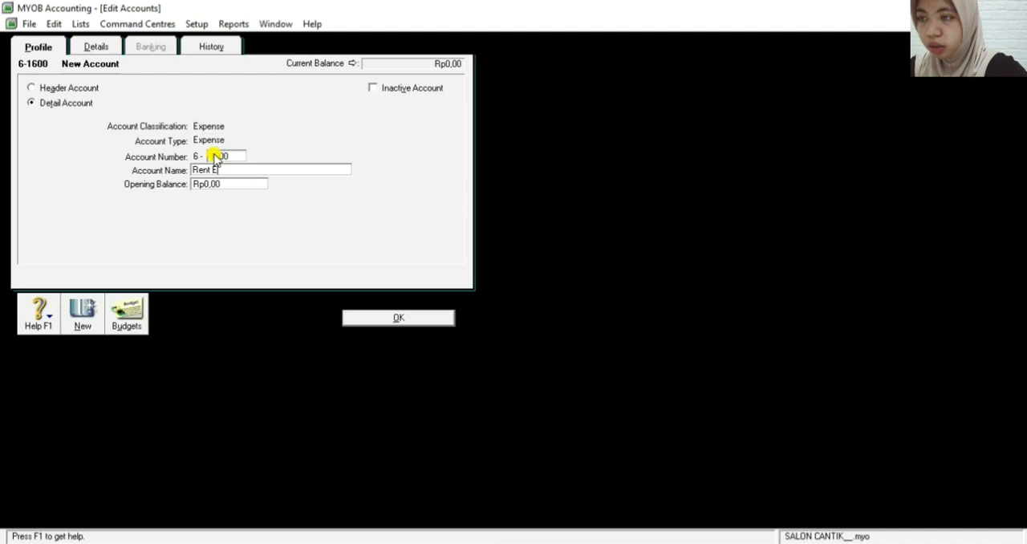
type("xpense")
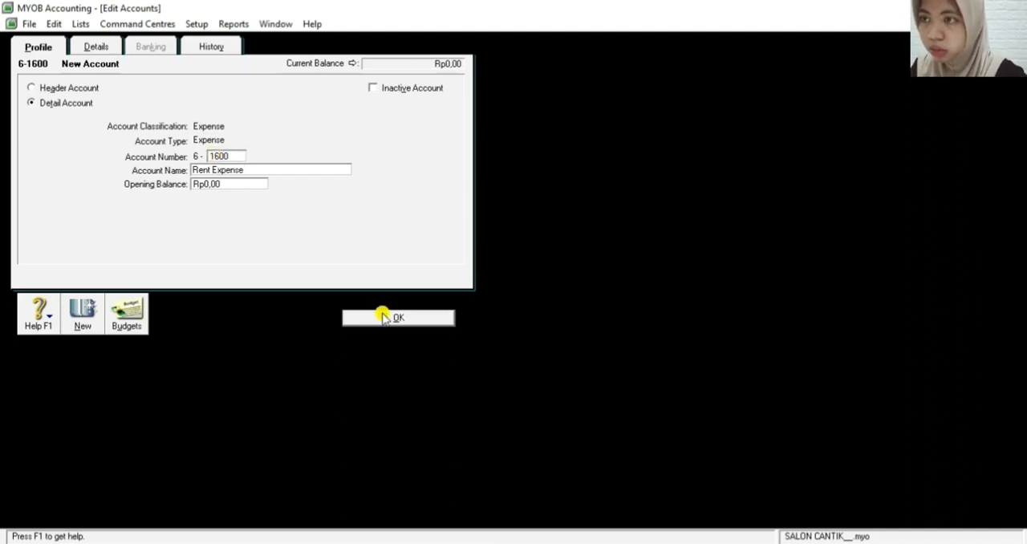
left_click(384, 318)
Add an expense detail account numbered 6-1700, named Wages & Salaries Expense, and save it
left_click(128, 501)
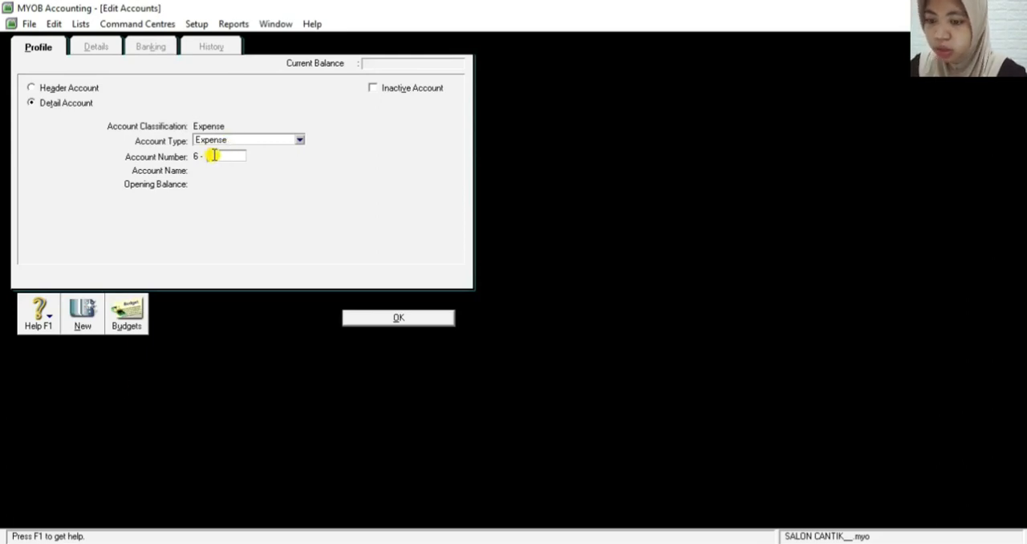
type("1700")
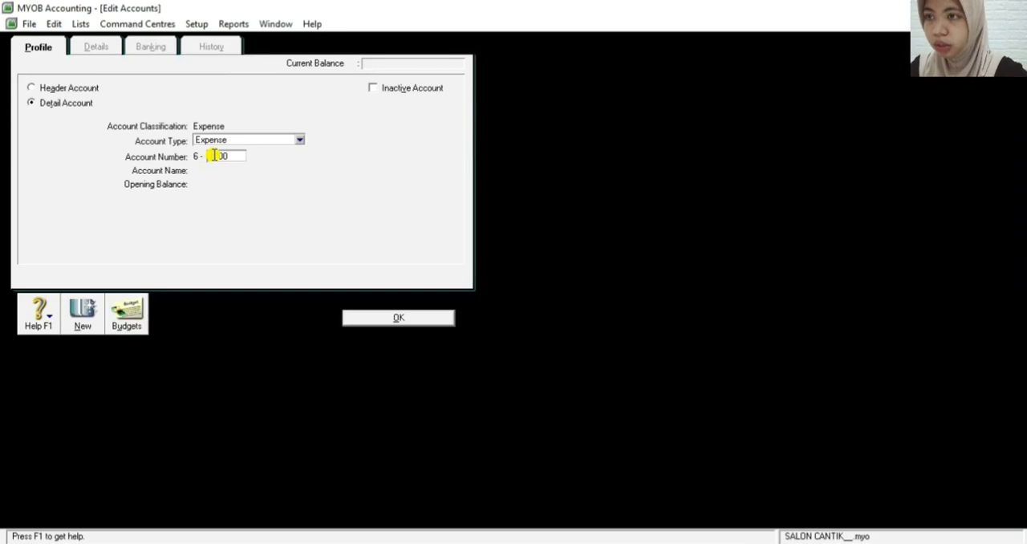
key("Tab")
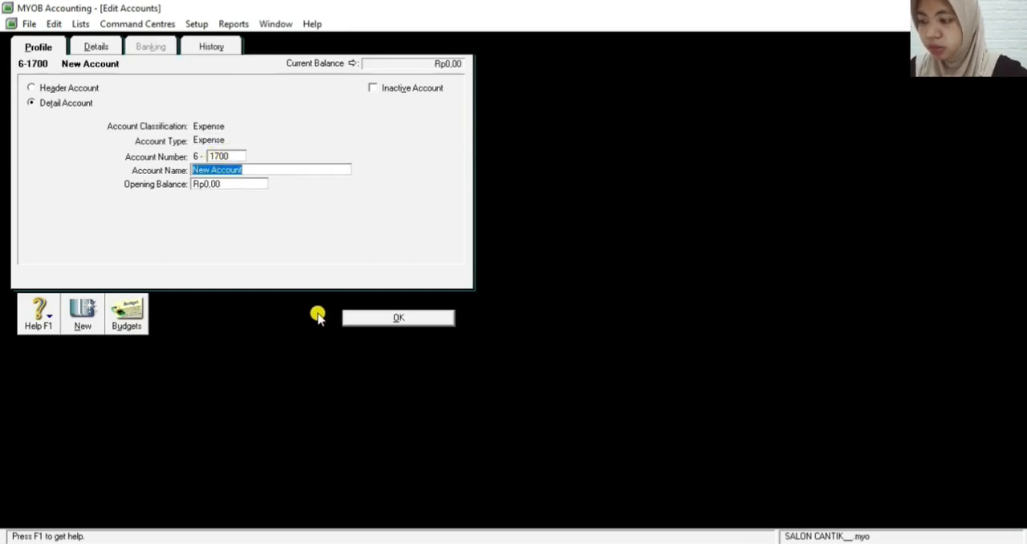
type("Wa")
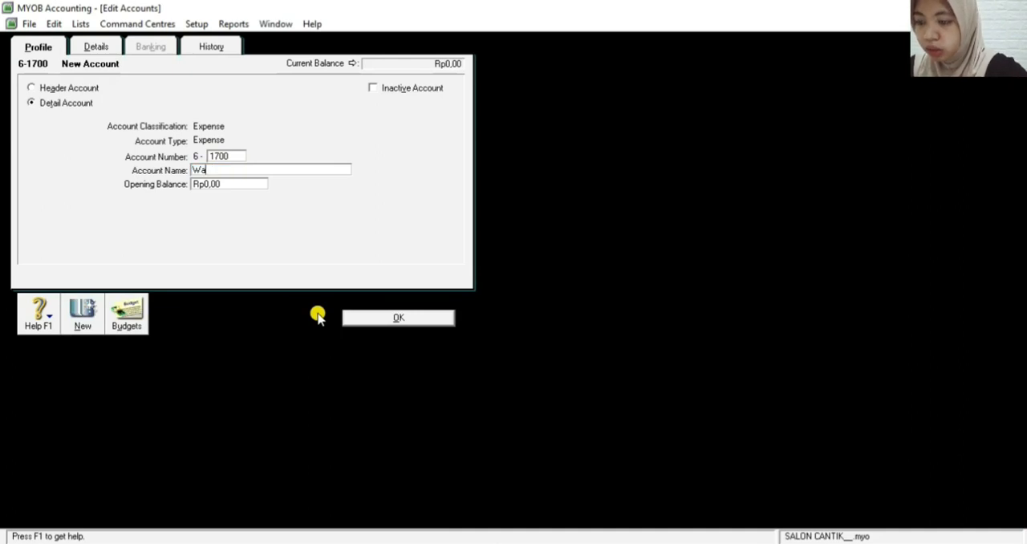
type("ges & ")
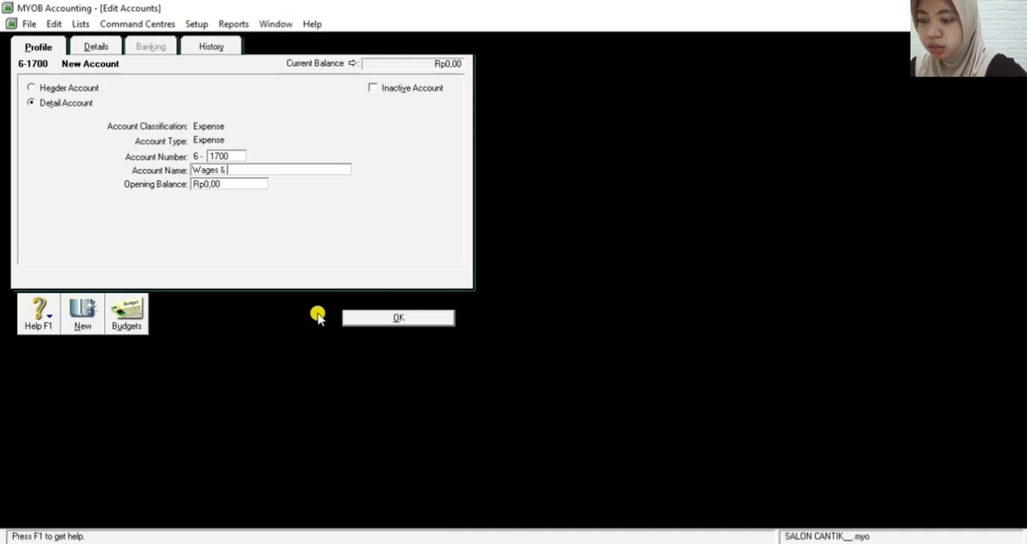
type("Sa")
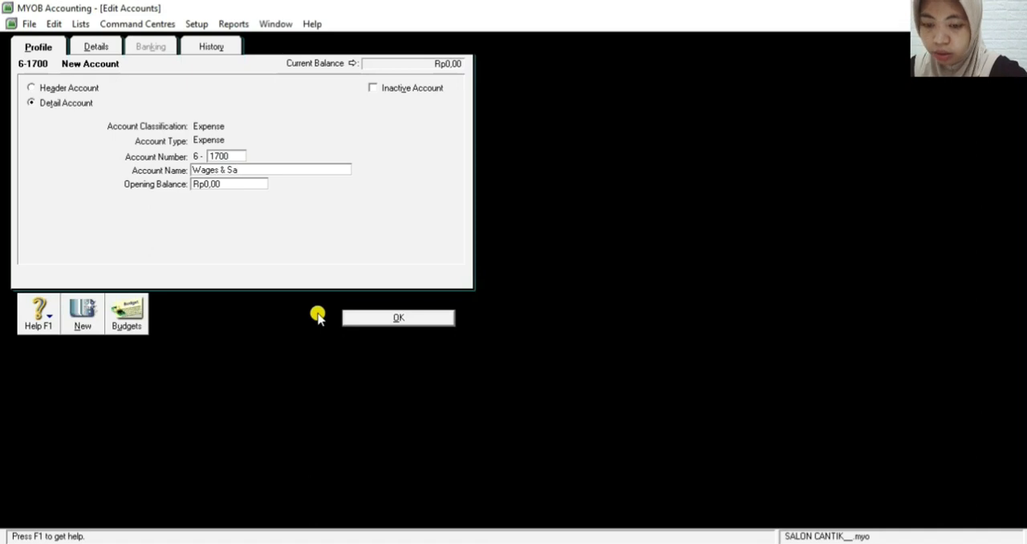
type("lar")
type("ies ")
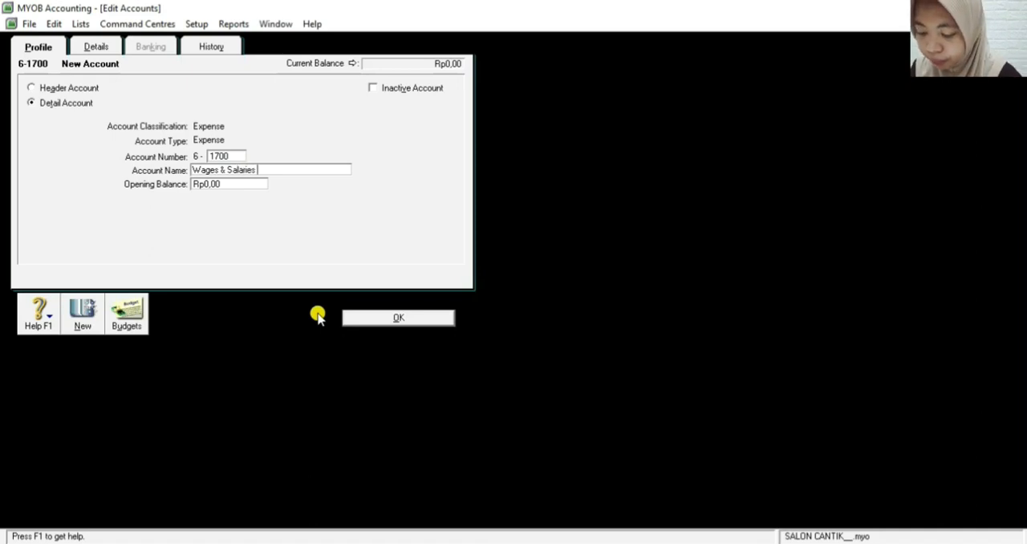
type("Expense")
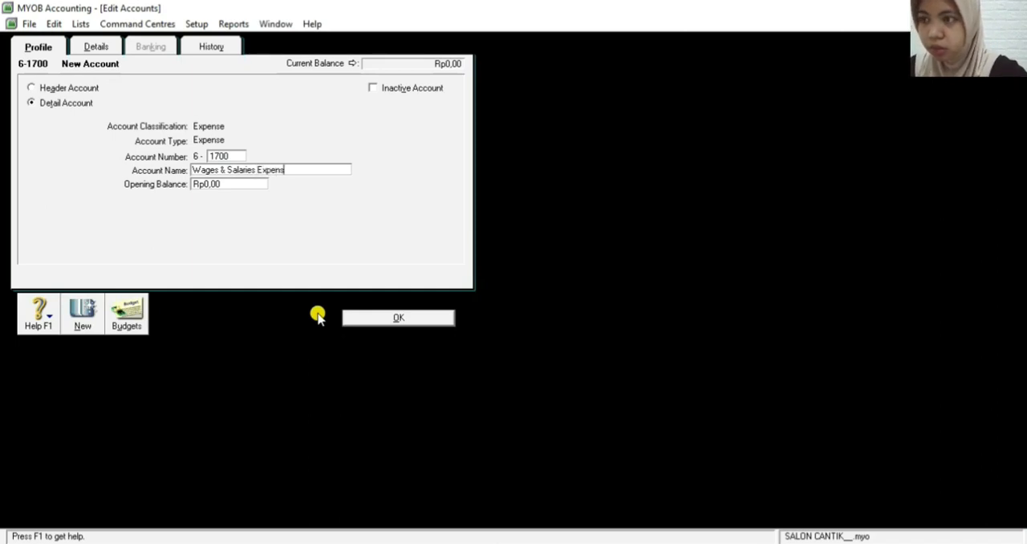
left_click(400, 317)
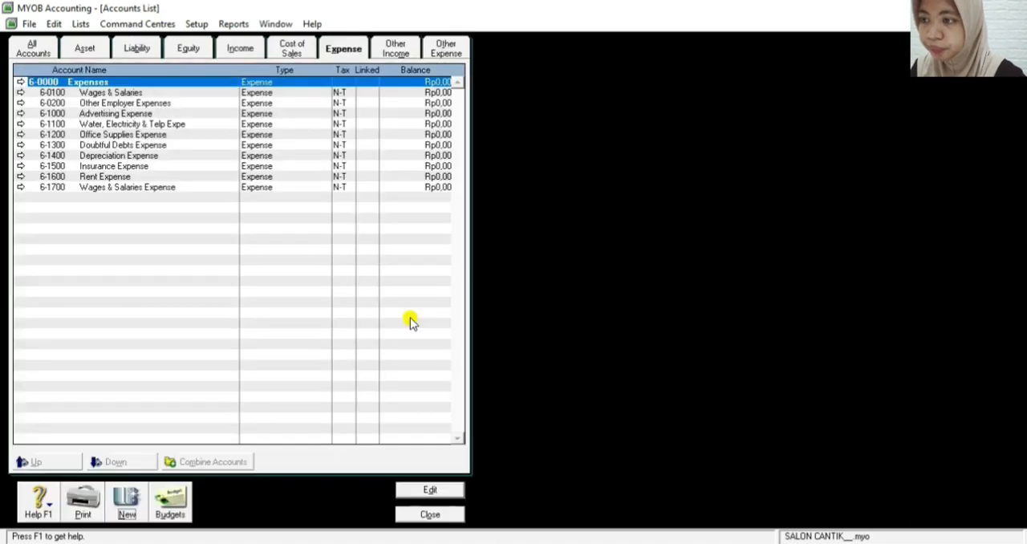
Add an expense detail account numbered 6-1800, named Other Operating Expense, and save it
left_click(138, 501)
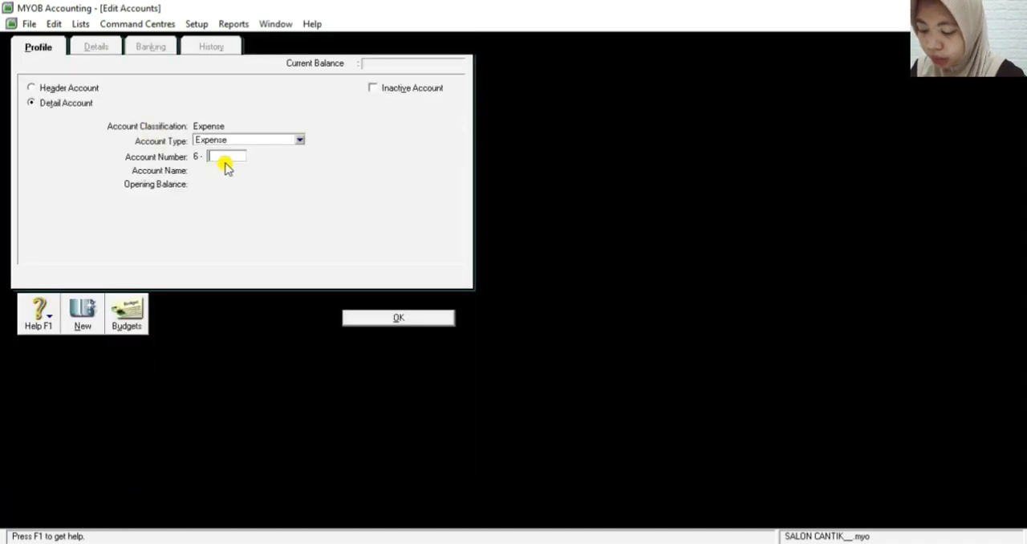
type("1800")
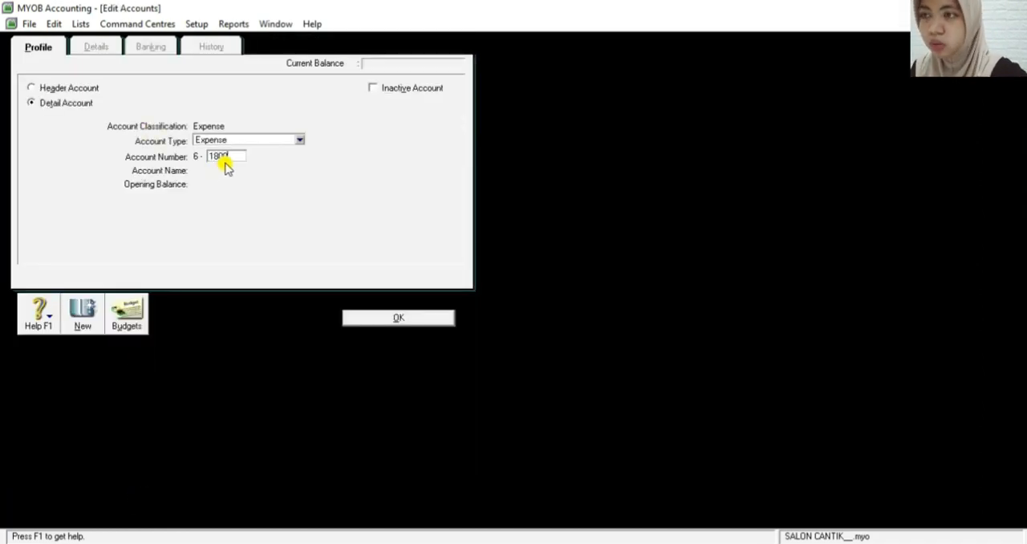
key("Tab")
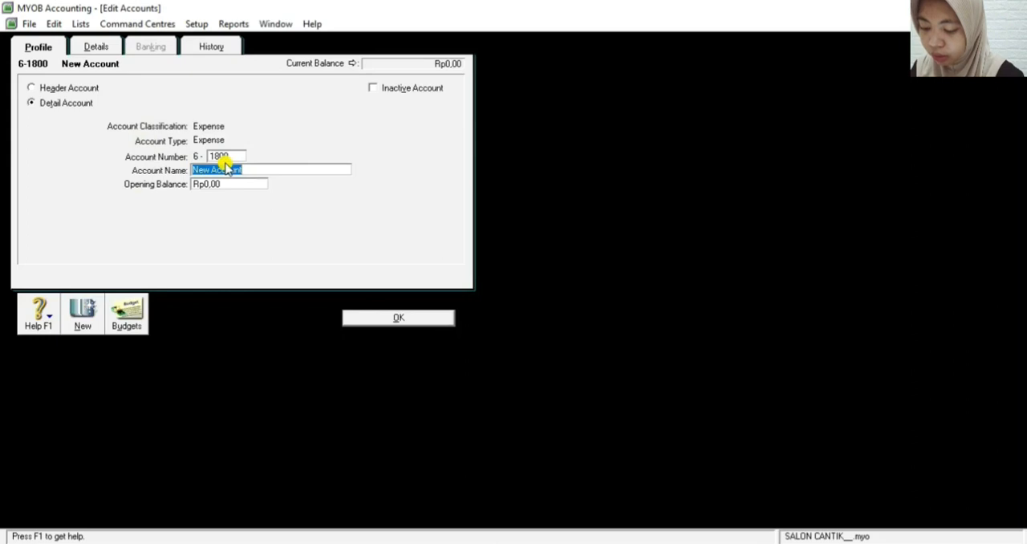
type("Other")
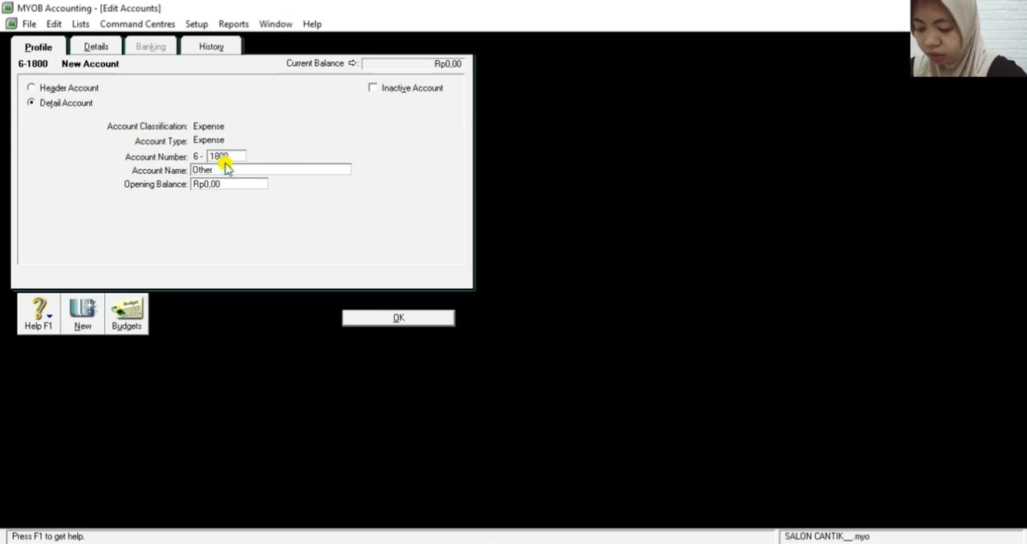
type(" O")
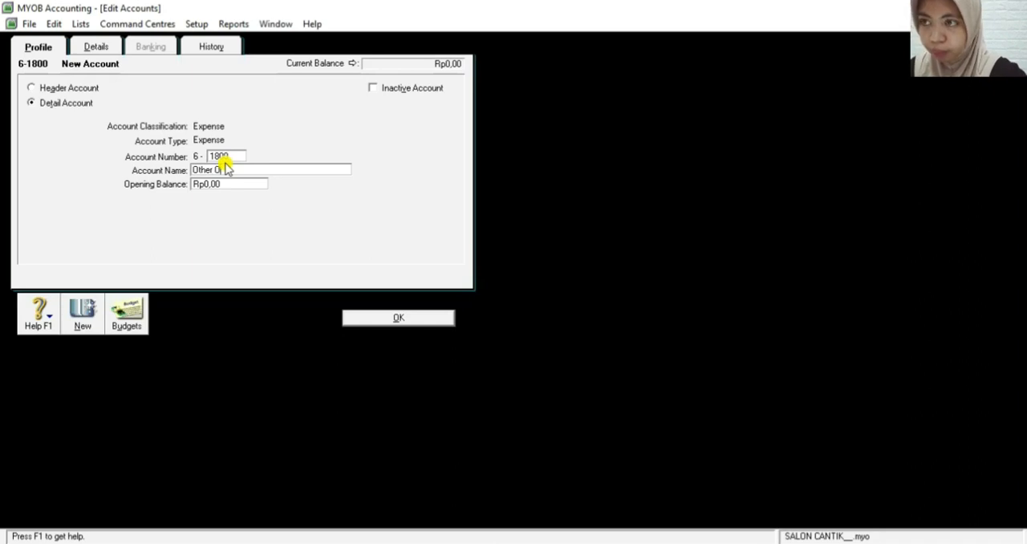
type("perati")
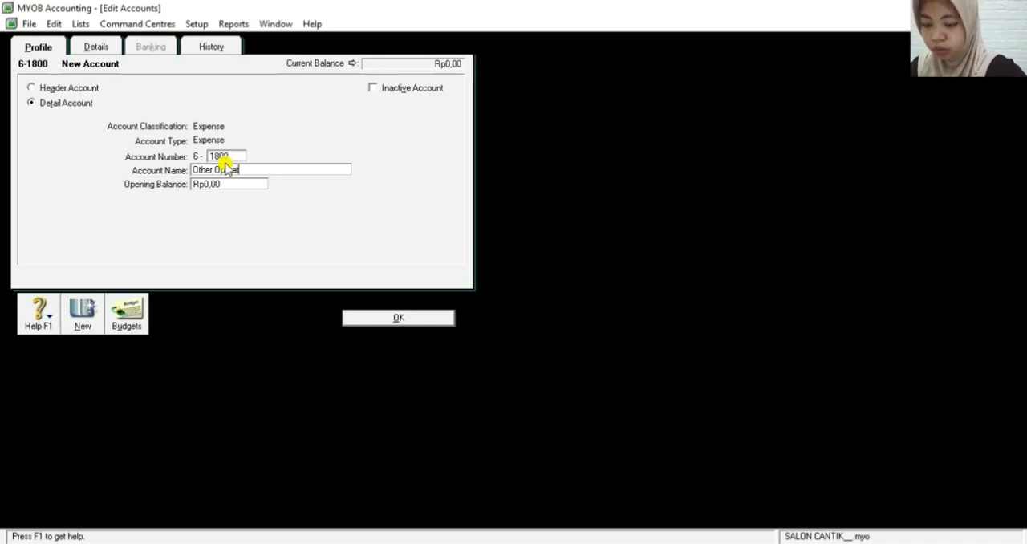
type("ng ")
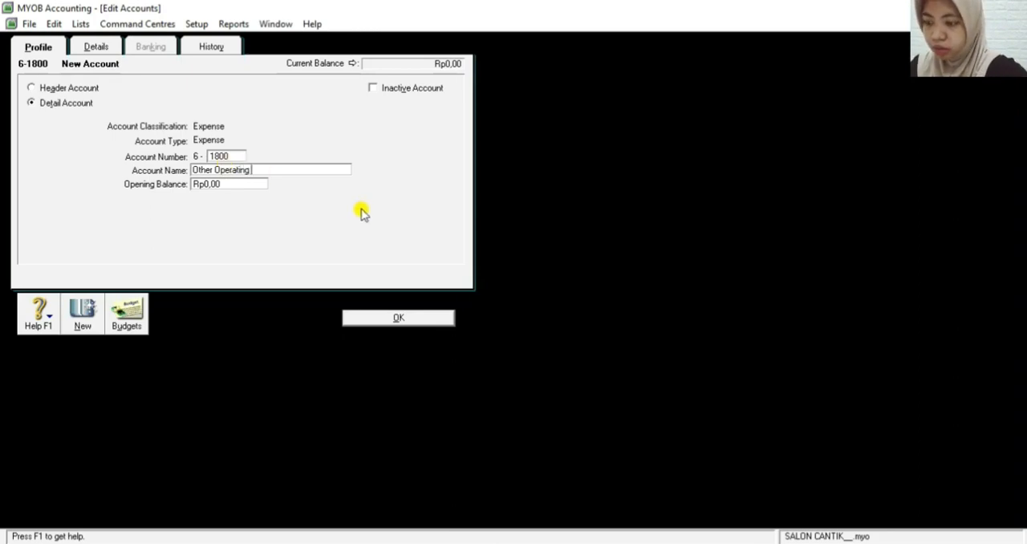
type("Exp")
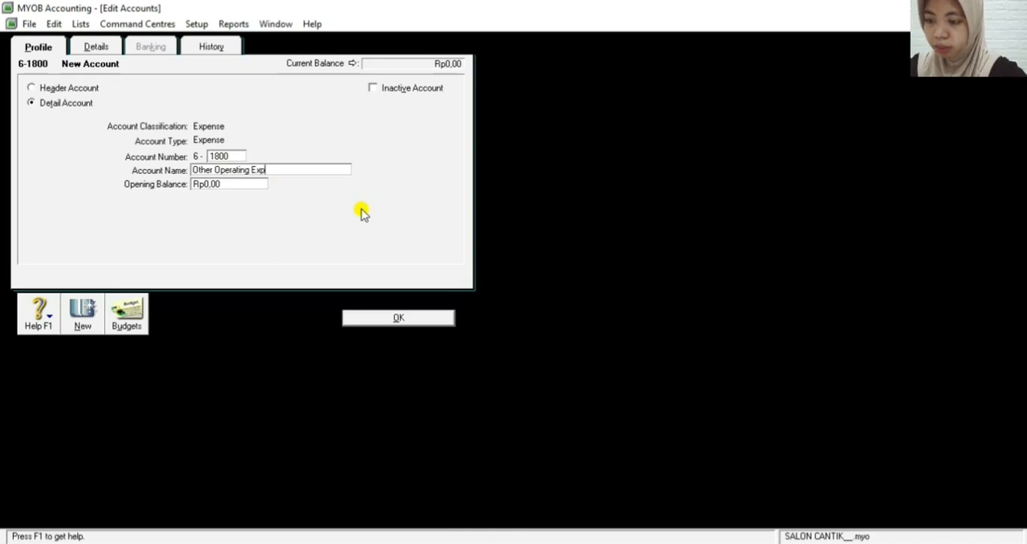
type("ense")
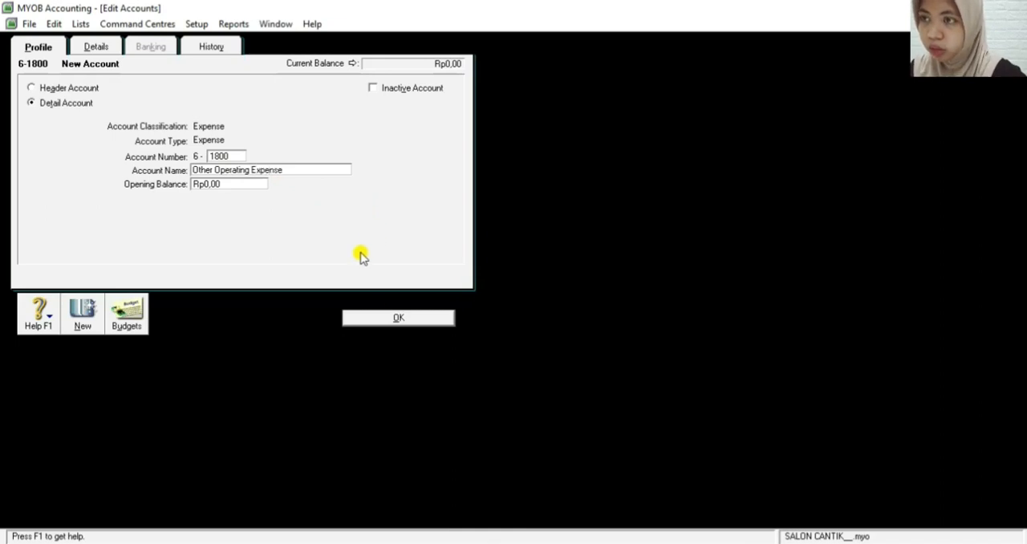
left_click(385, 318)
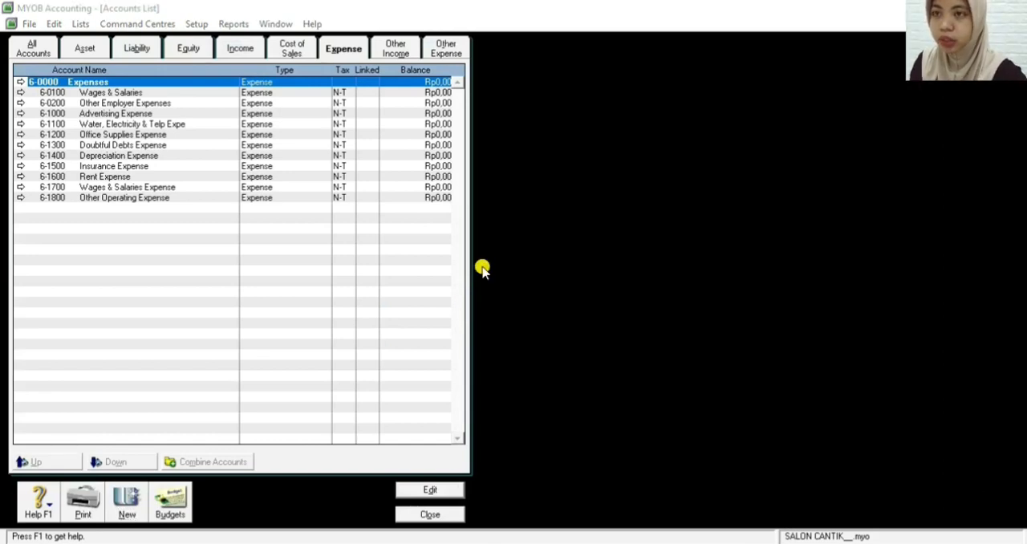
Add an other income detail account numbered 8-1000, named Interest Revenue, and save it
left_click(393, 48)
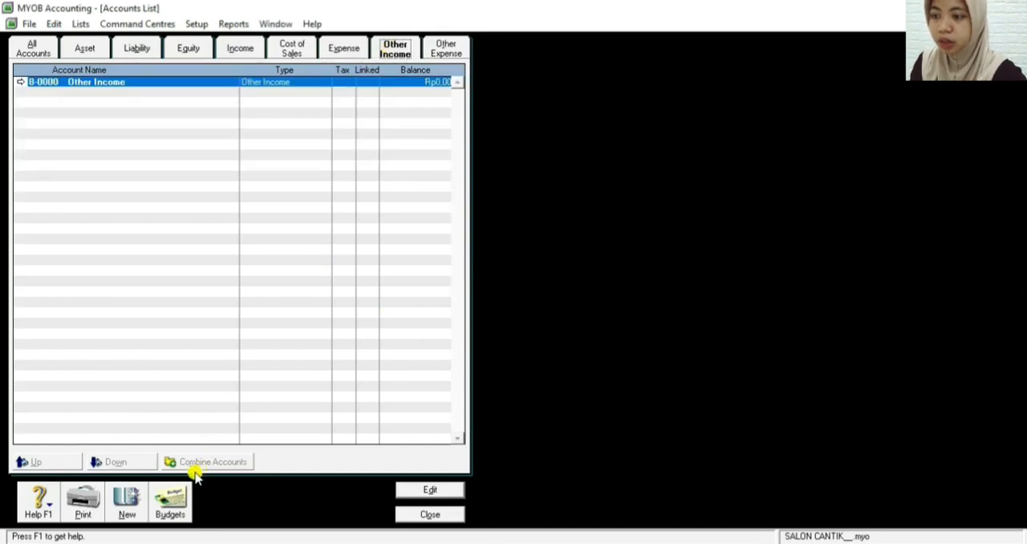
left_click(124, 507)
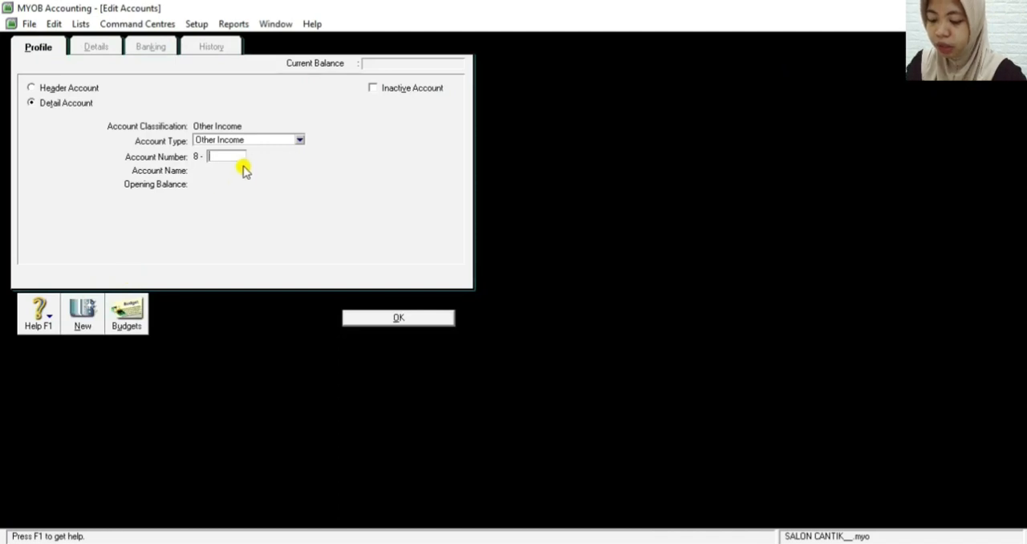
type("1000")
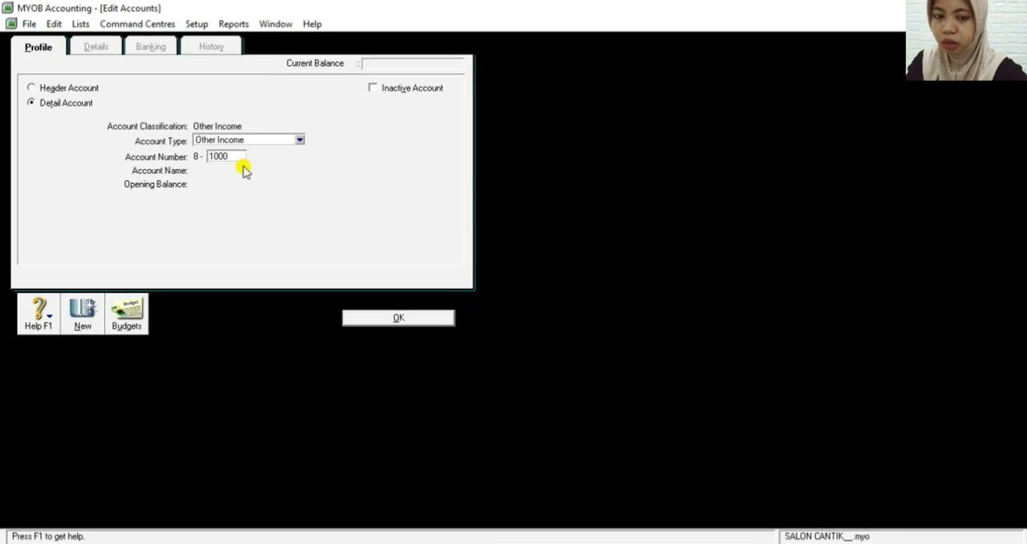
key("Tab")
key("BackSpace")
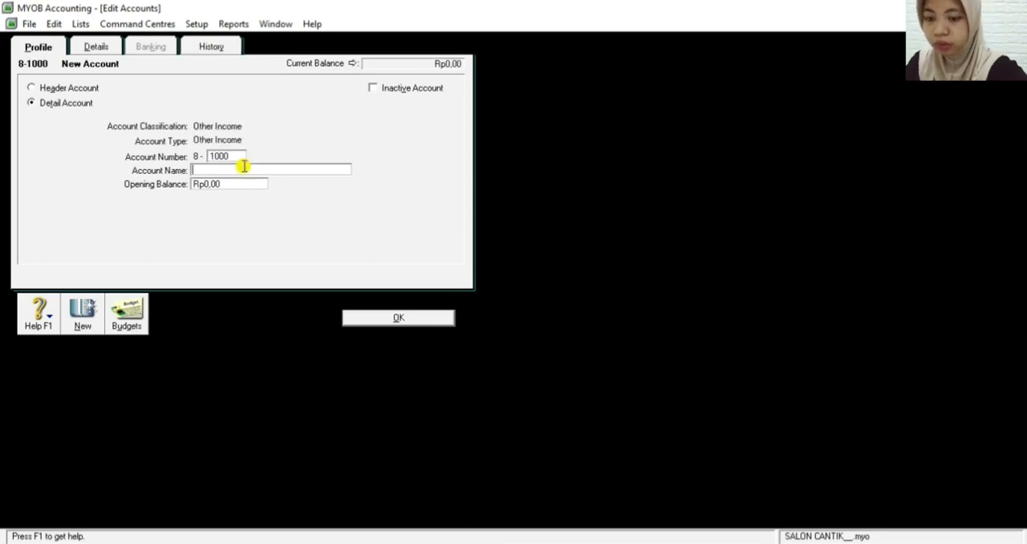
type("Interest")
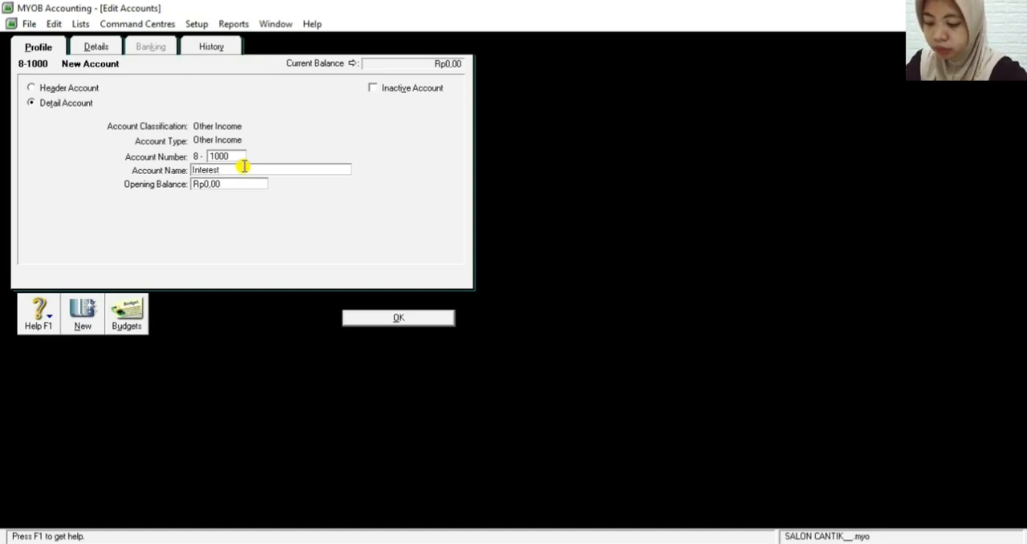
type(" Re")
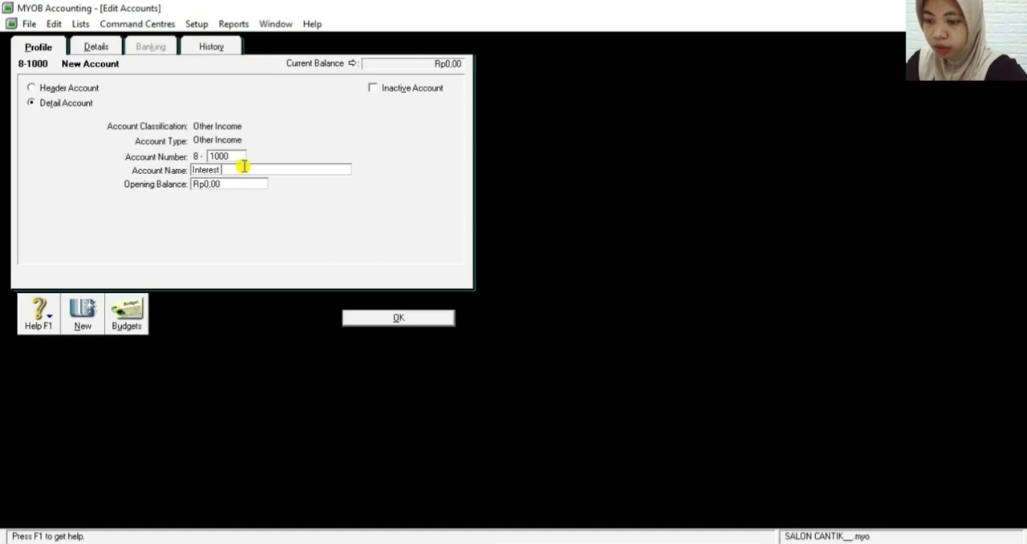
type("v")
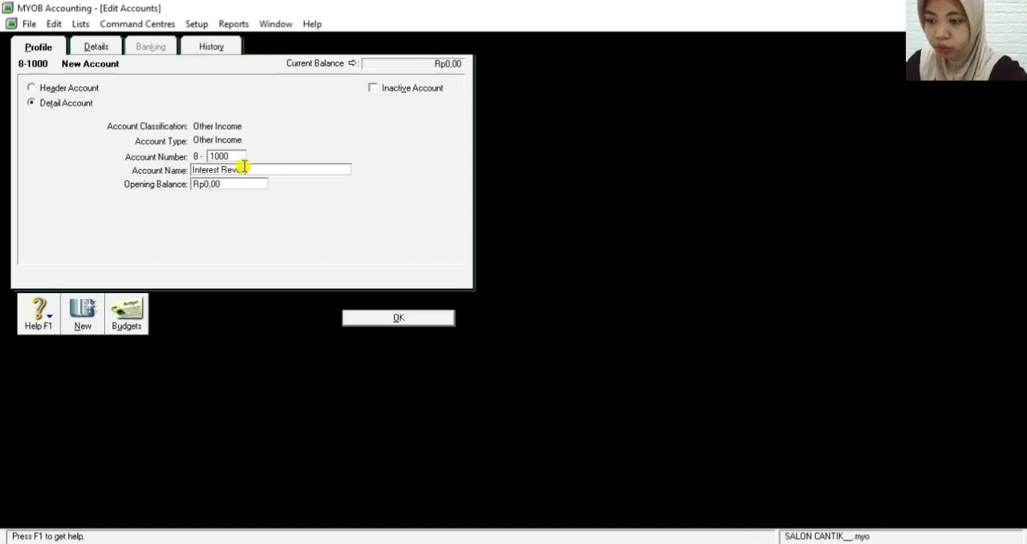
type("enue")
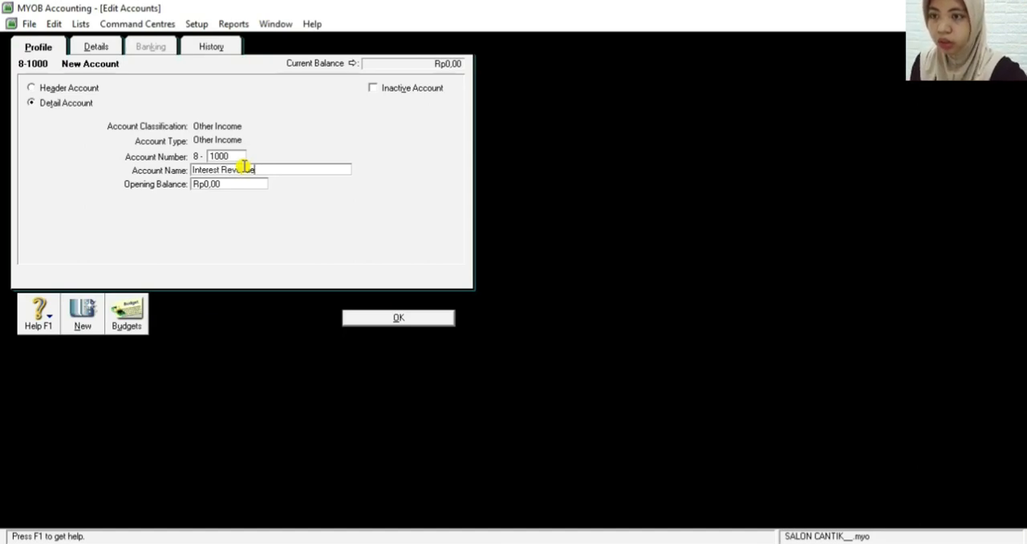
left_click(365, 320)
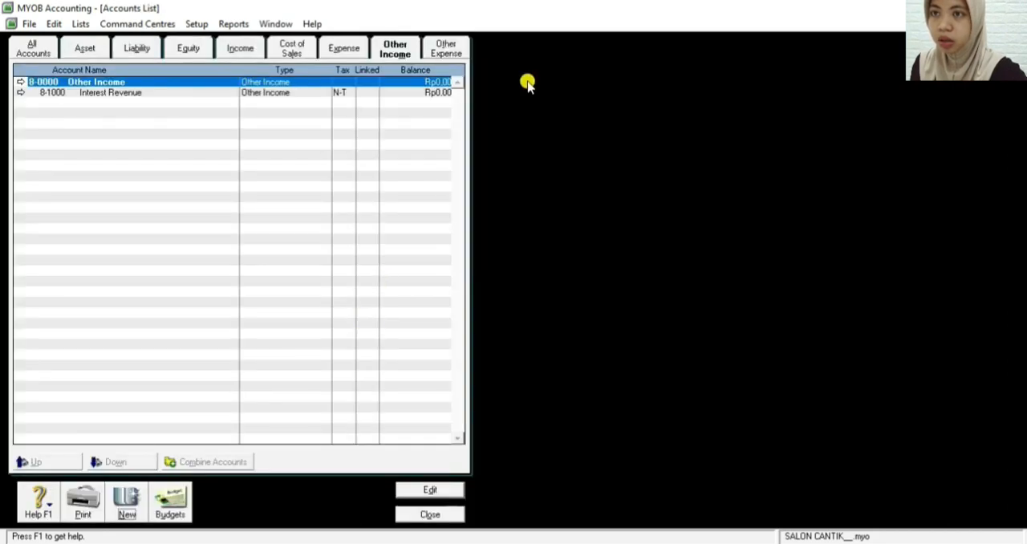
Add an other expense detail account numbered 9-1100, named Interest Expense, and save it
left_click(442, 50)
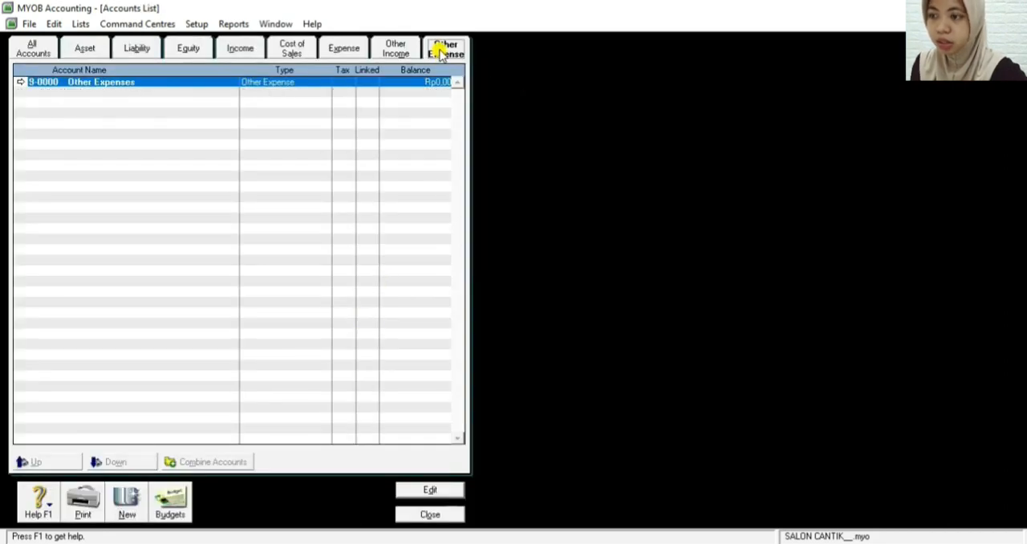
left_click(127, 500)
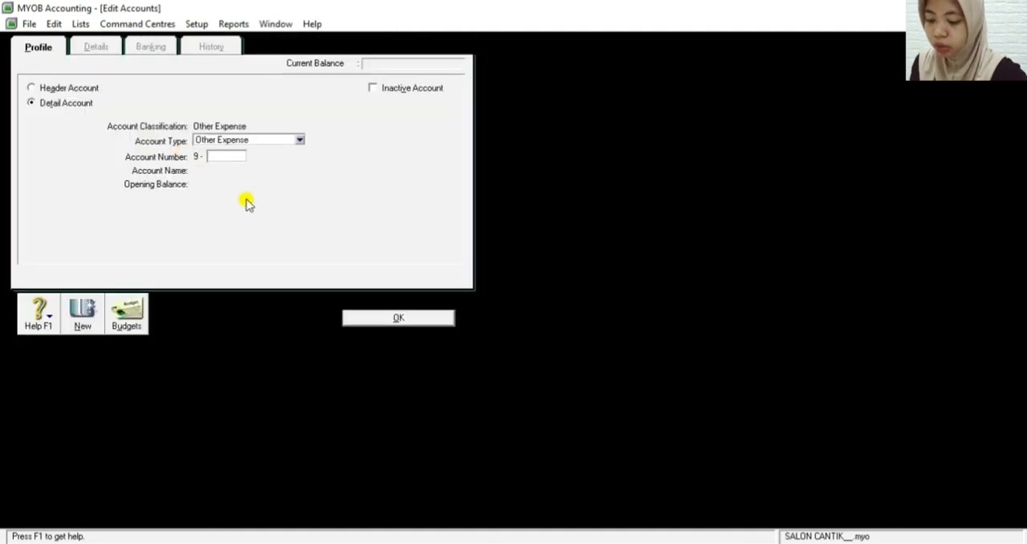
type("1100")
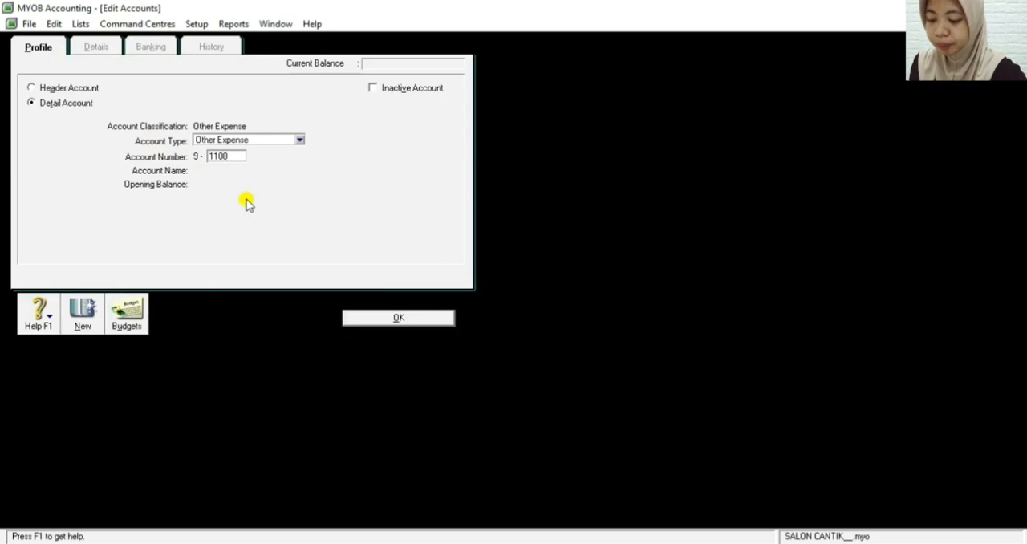
key("Tab")
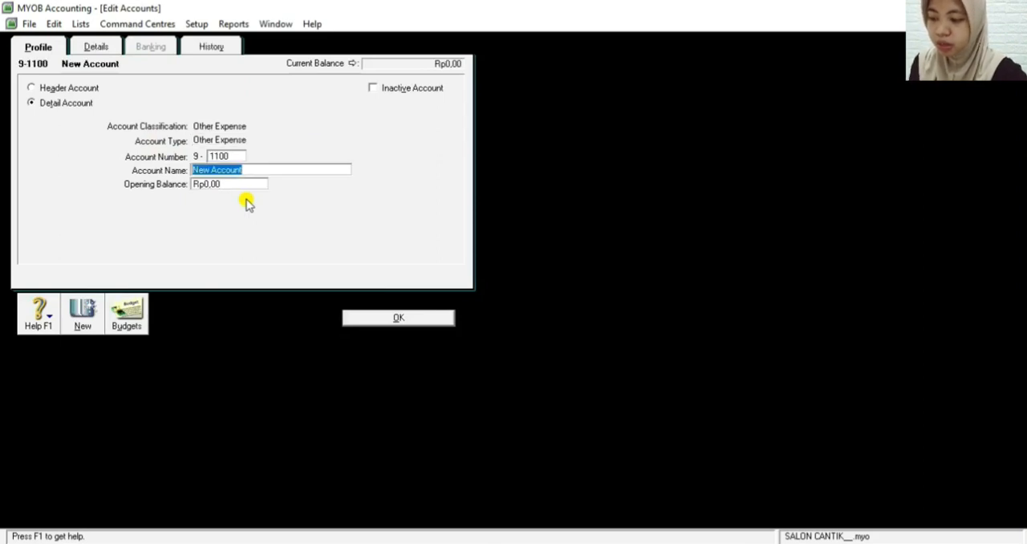
type("I")
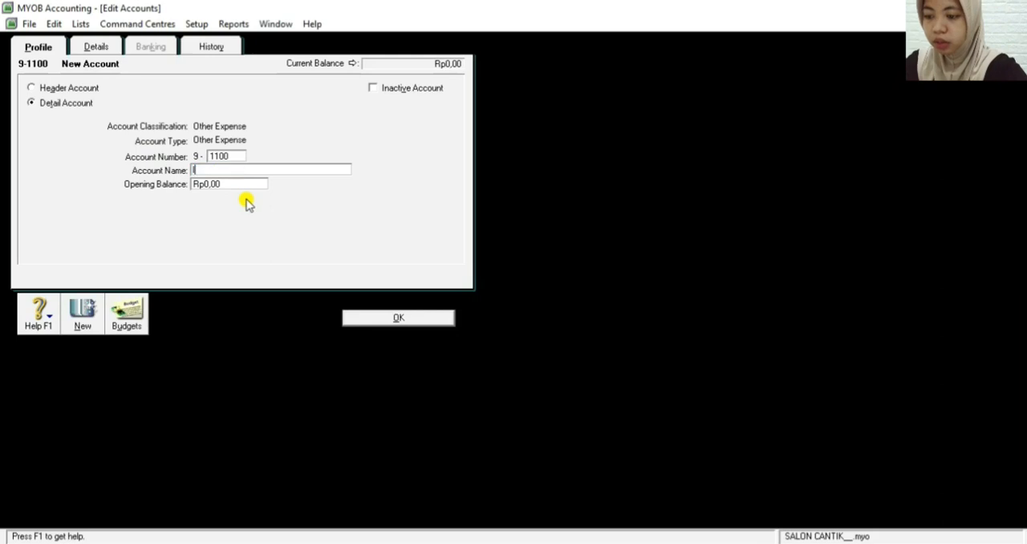
type("nterest ")
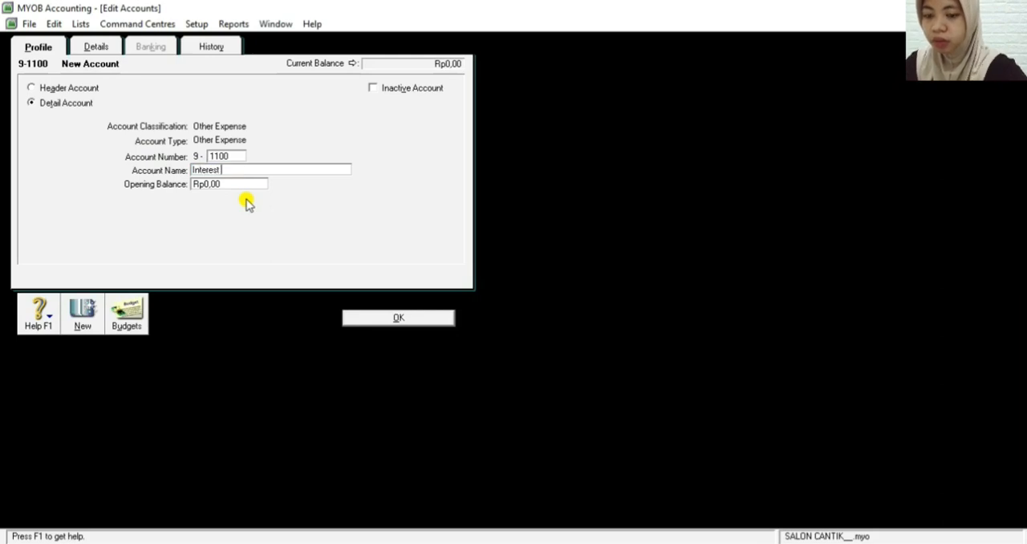
type("Expense")
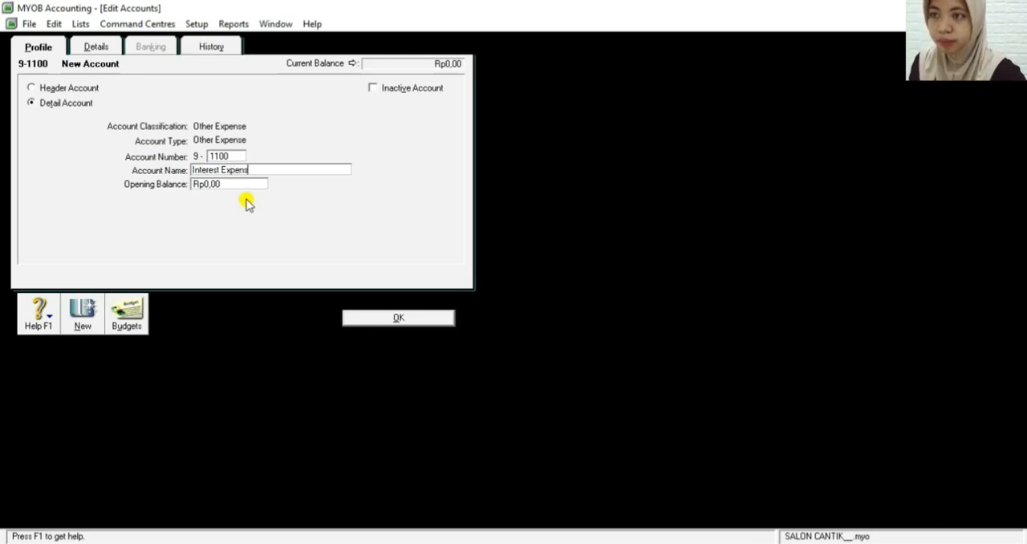
left_click(396, 320)
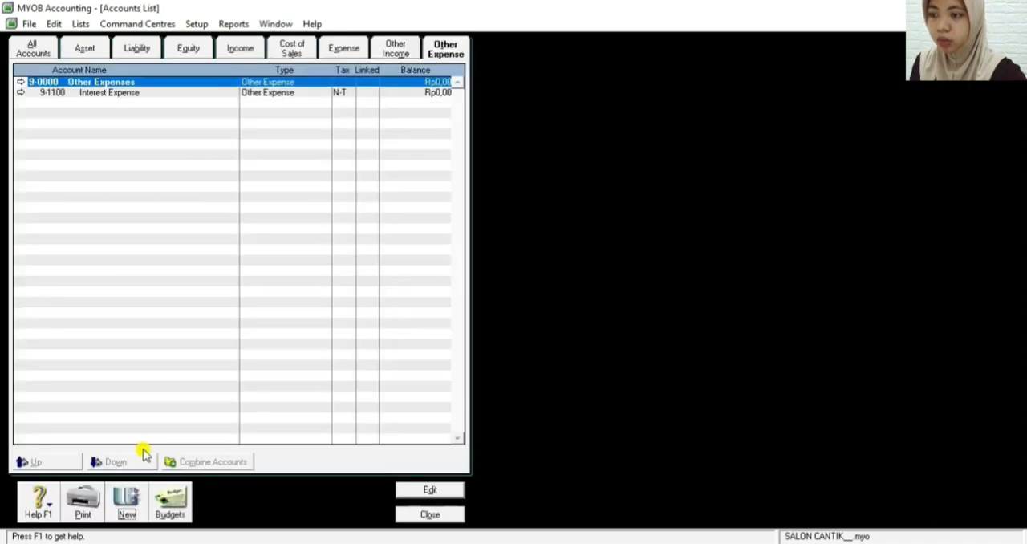
Add an other expense detail account numbered 9-1200, named Bank Service Charge, and save it
left_click(127, 512)
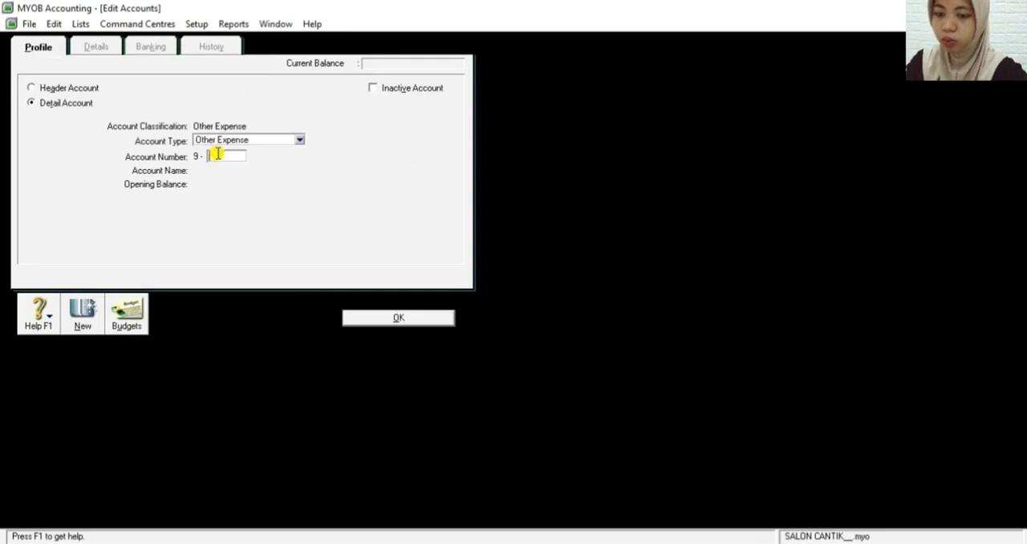
type("1200")
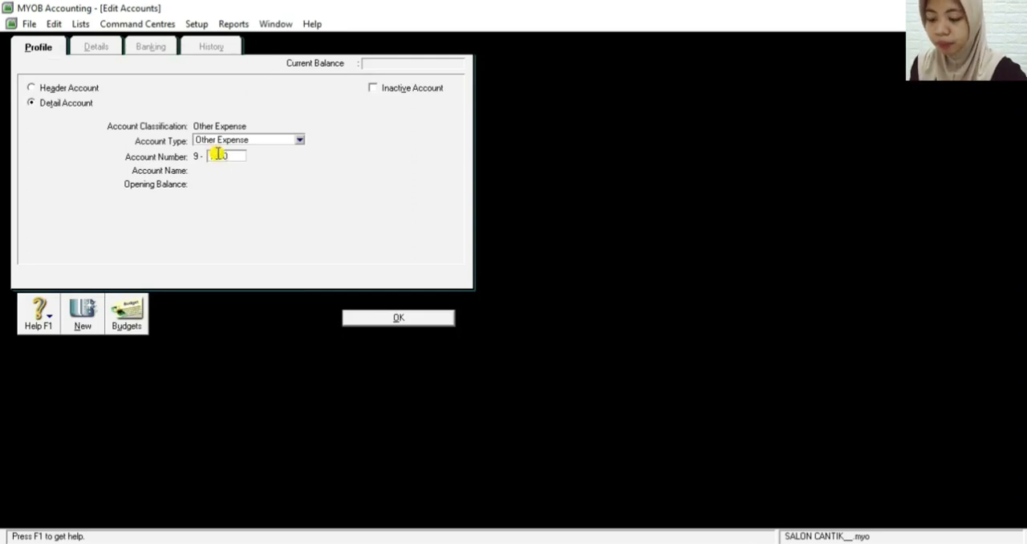
key("Tab")
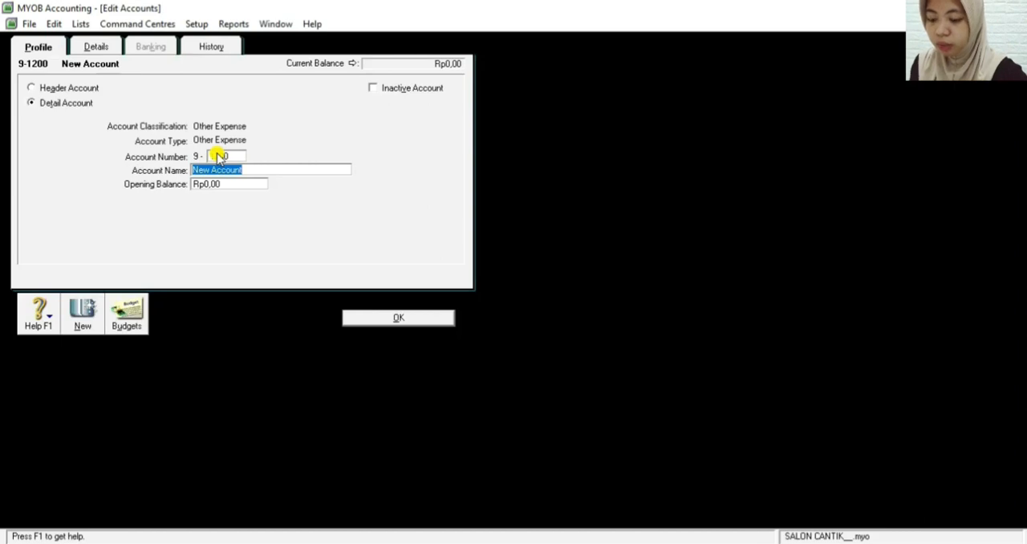
key("BackSpace")
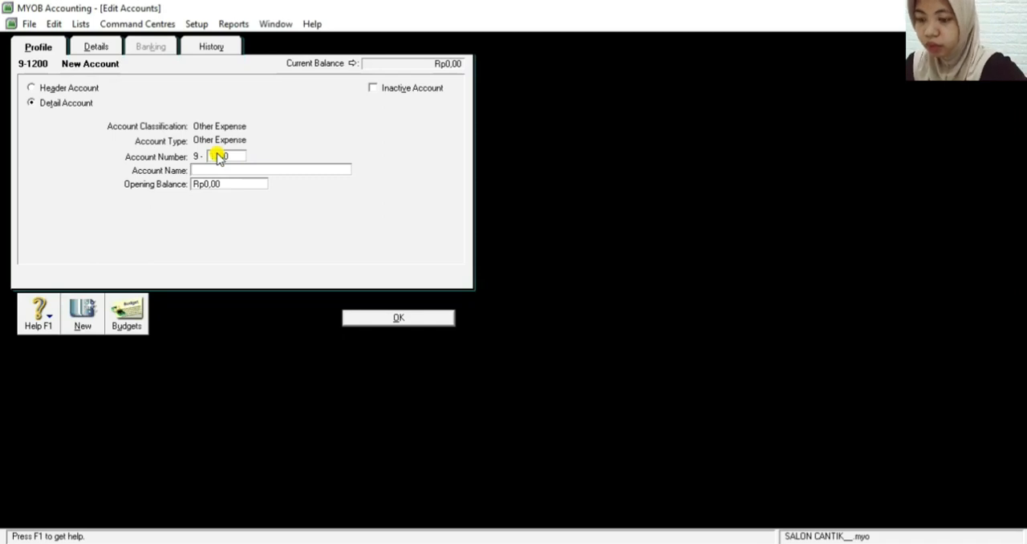
type("Bank")
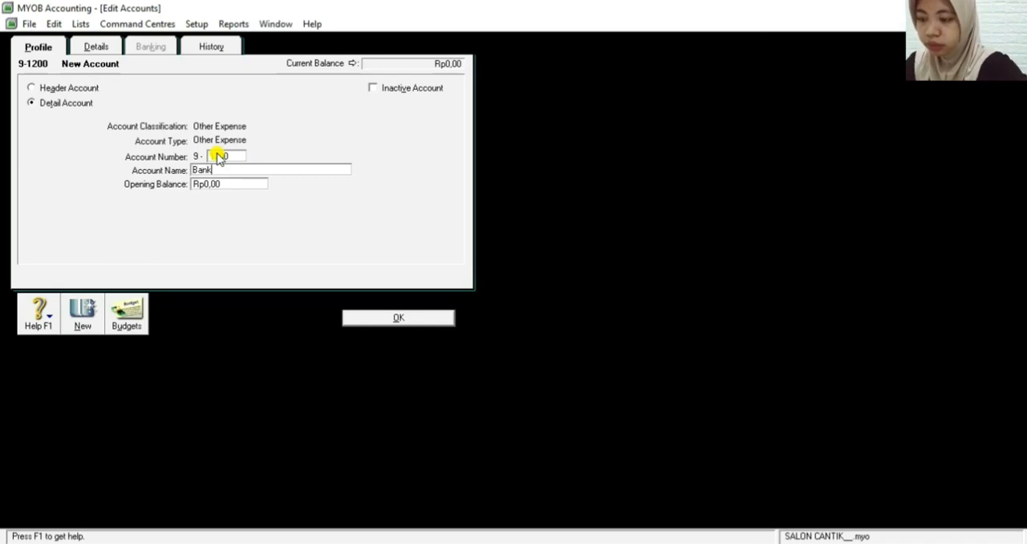
type(" Ser")
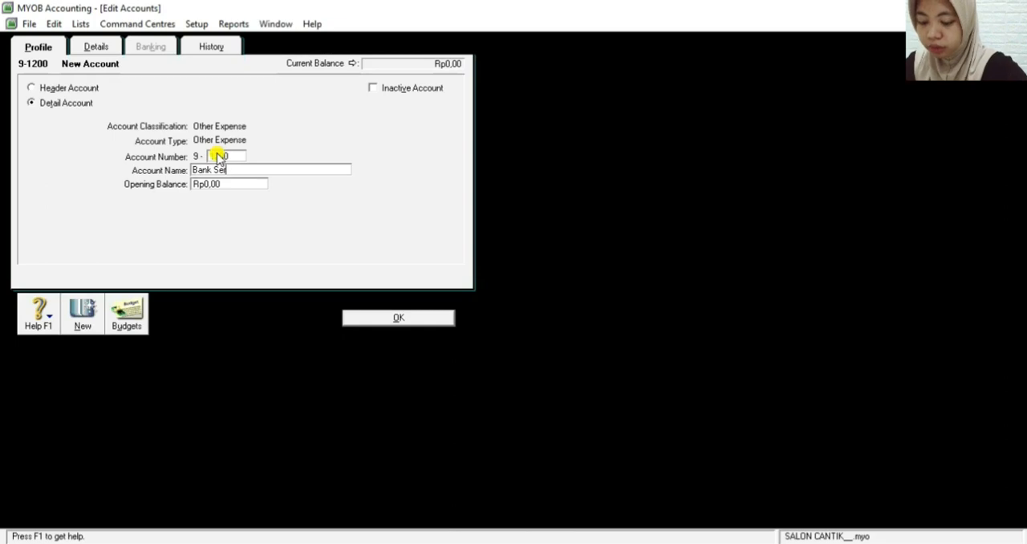
type("vice Cha")
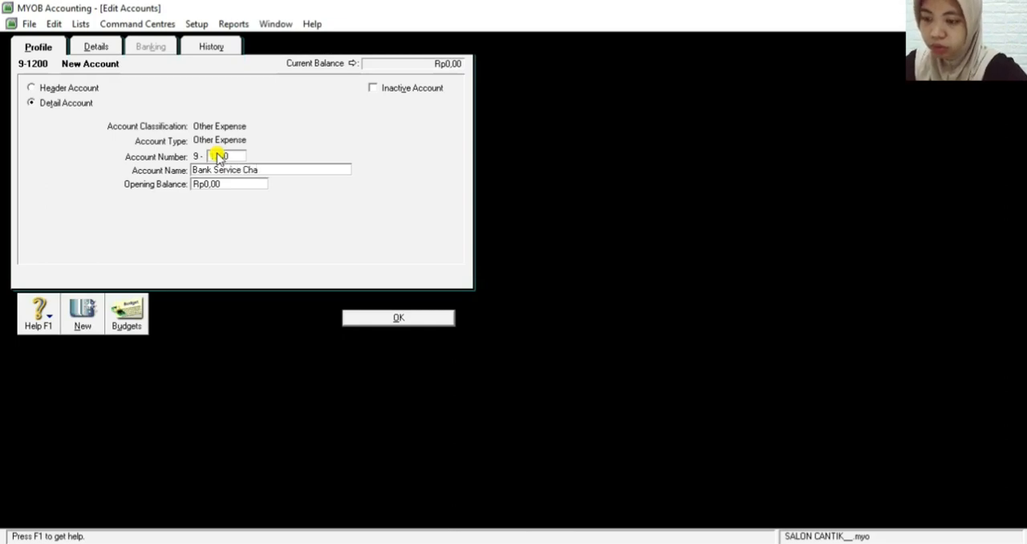
type("rge")
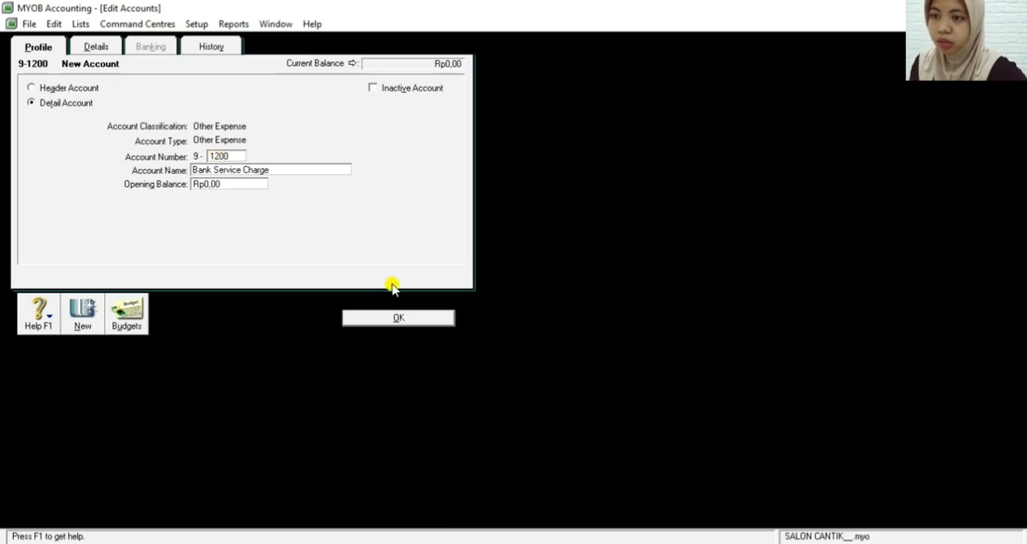
left_click(398, 317)
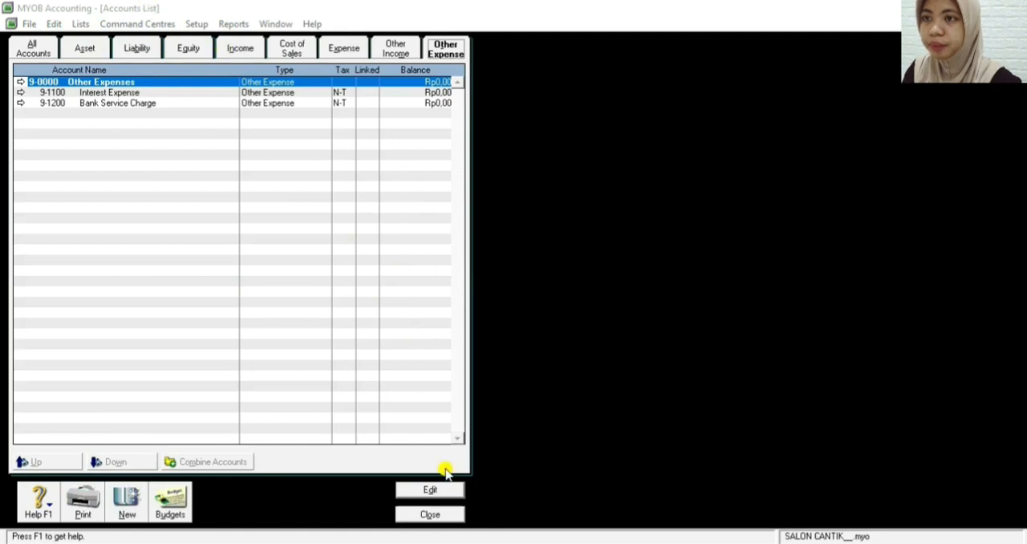
Open the account opening balances and set the Cash in Bank balance to Rp50.800.000,00
left_click(375, 131)
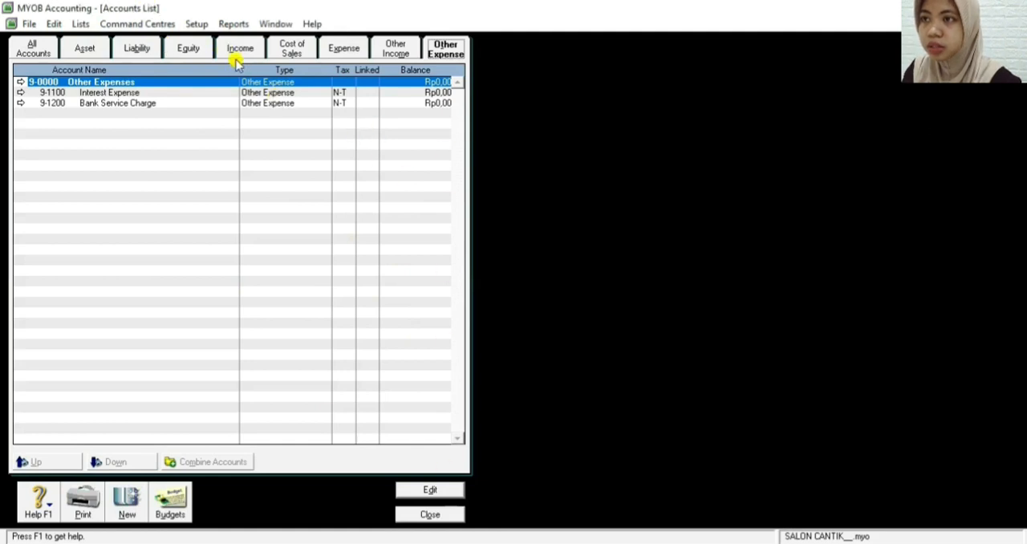
left_click(197, 23)
mouse_move(229, 58)
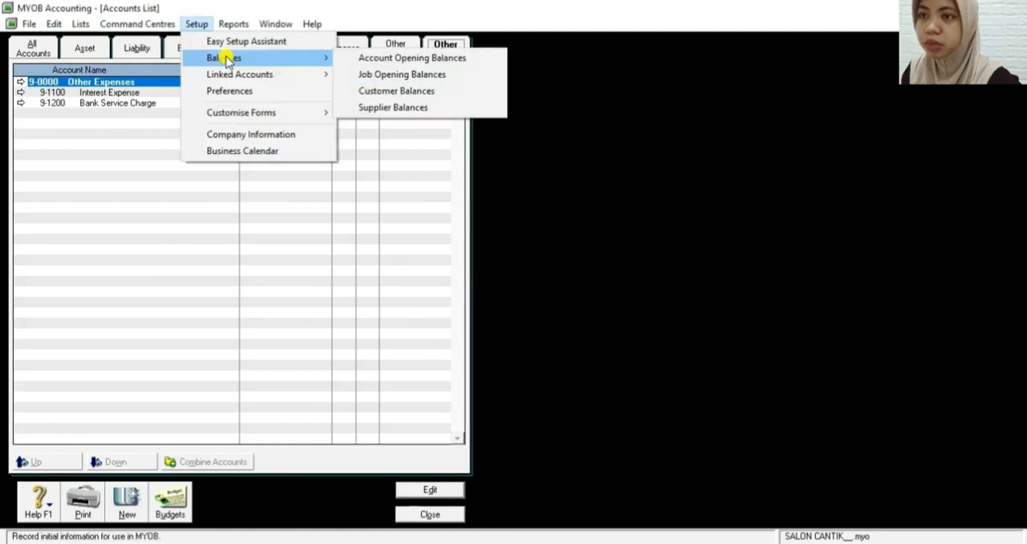
left_click(367, 61)
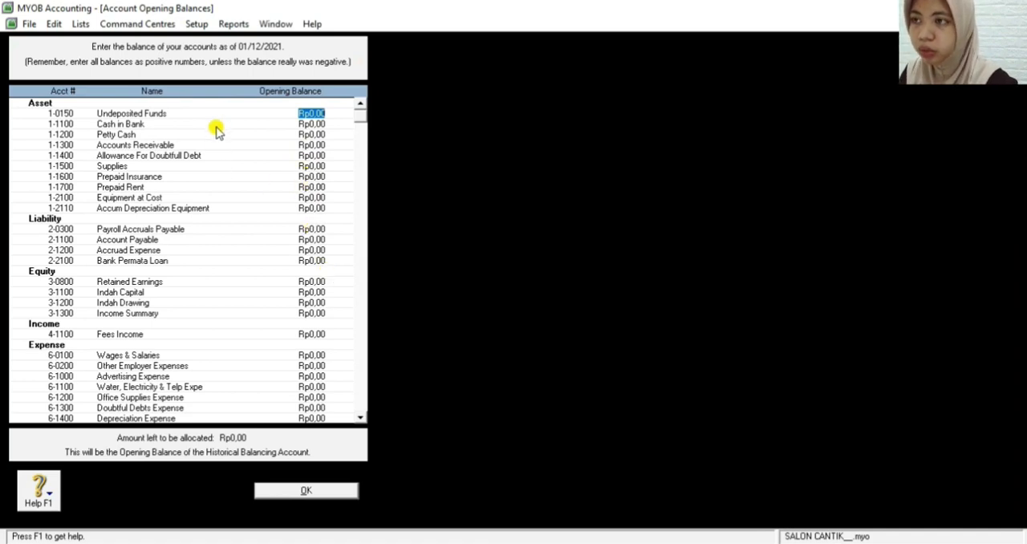
left_click(307, 124)
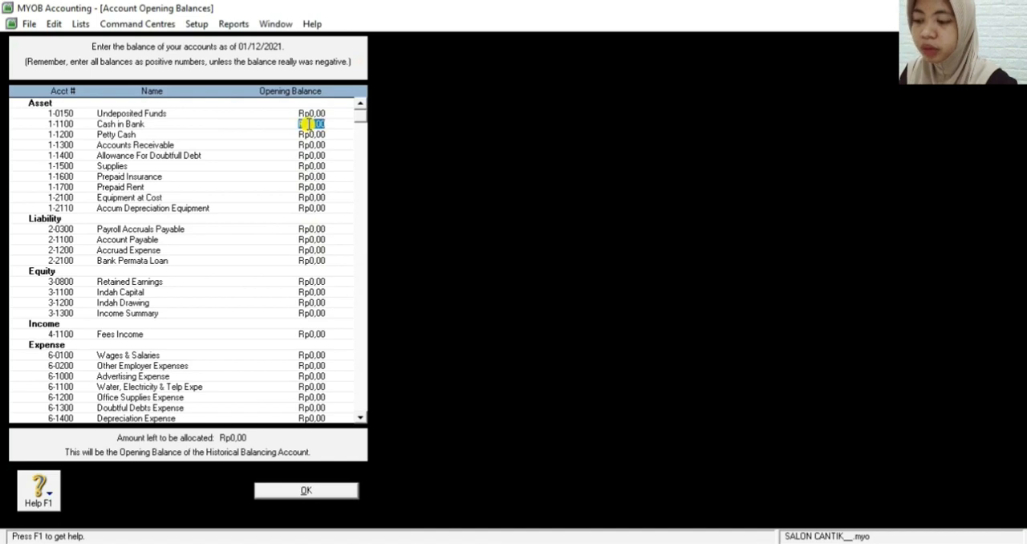
key("BackSpace")
type("500000")
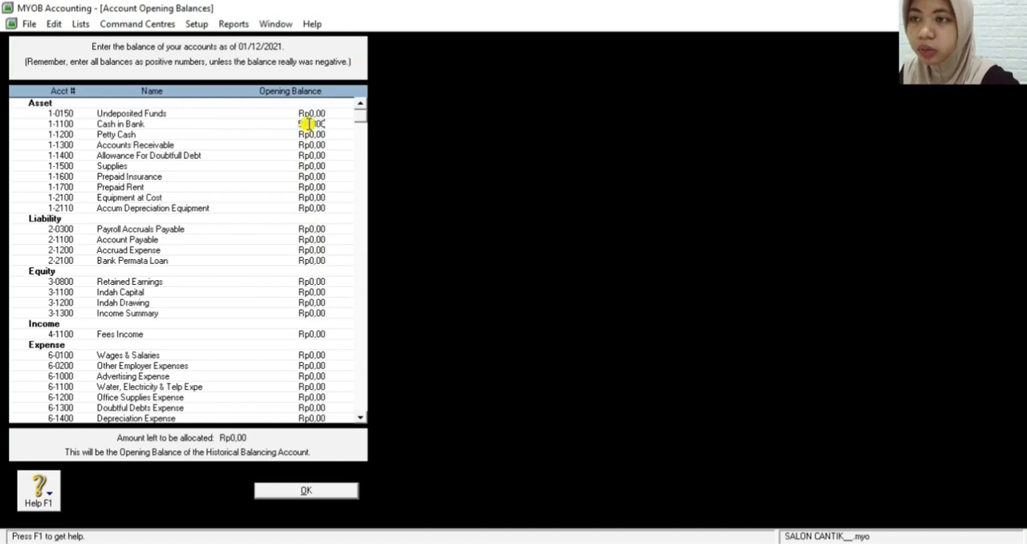
key("Tab")
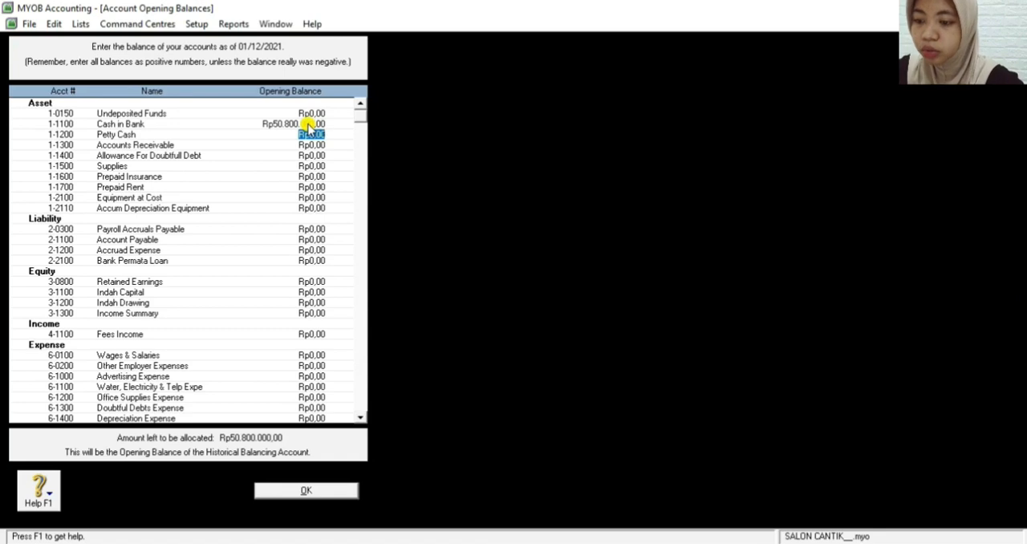
Set the opening balances of Petty Cash to Rp3.700.000,00 and Accounts Receivable to Rp5.800.000,00
type("3")
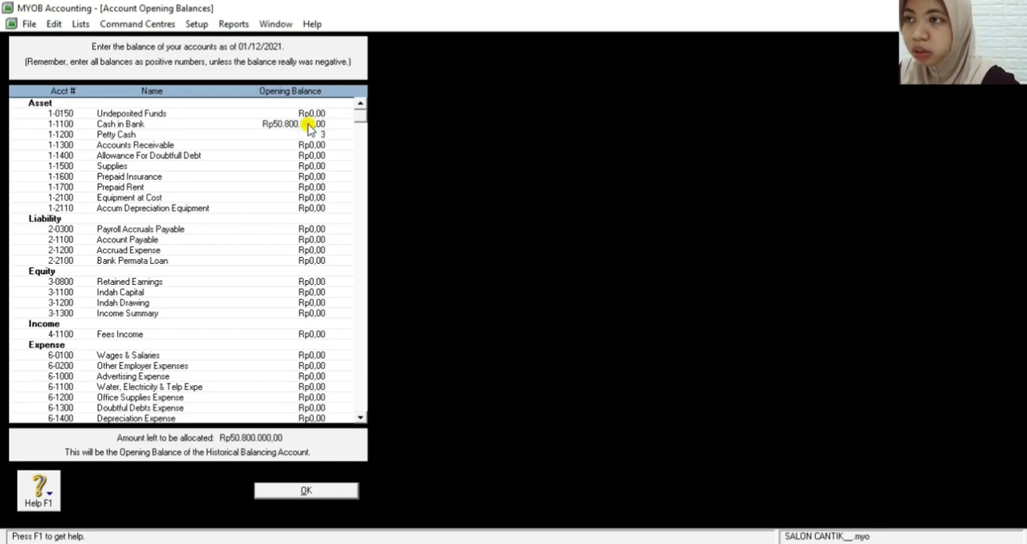
type("00")
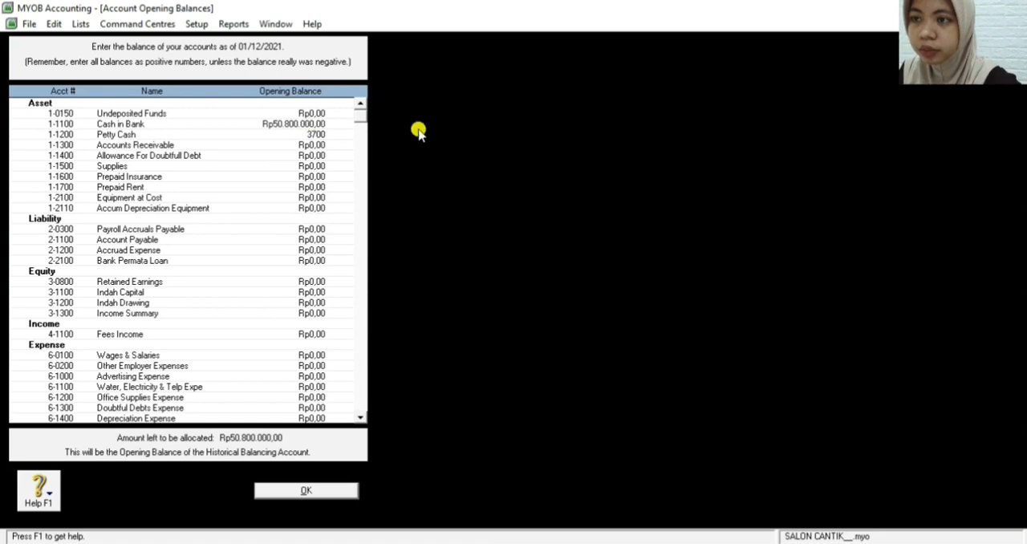
type("00000")
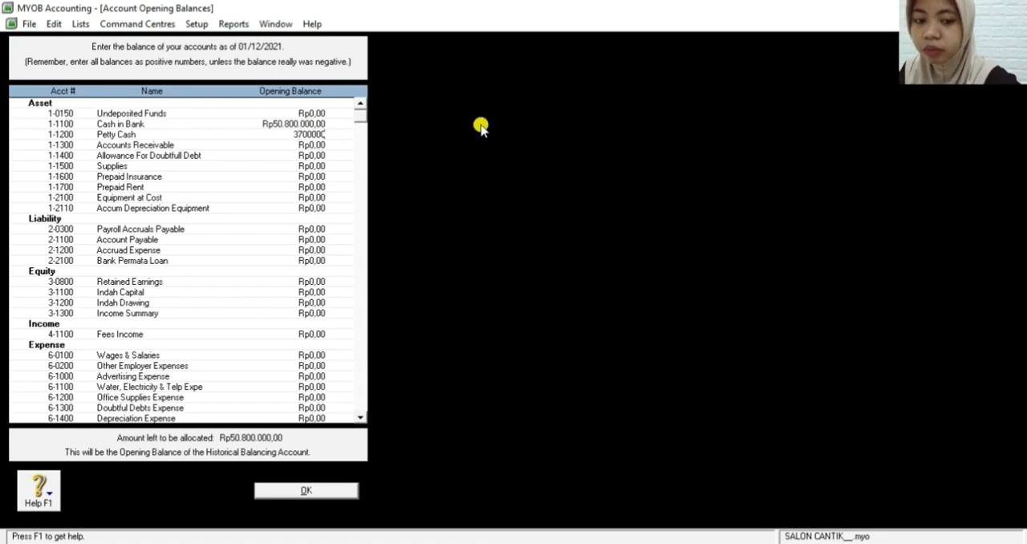
key("Tab")
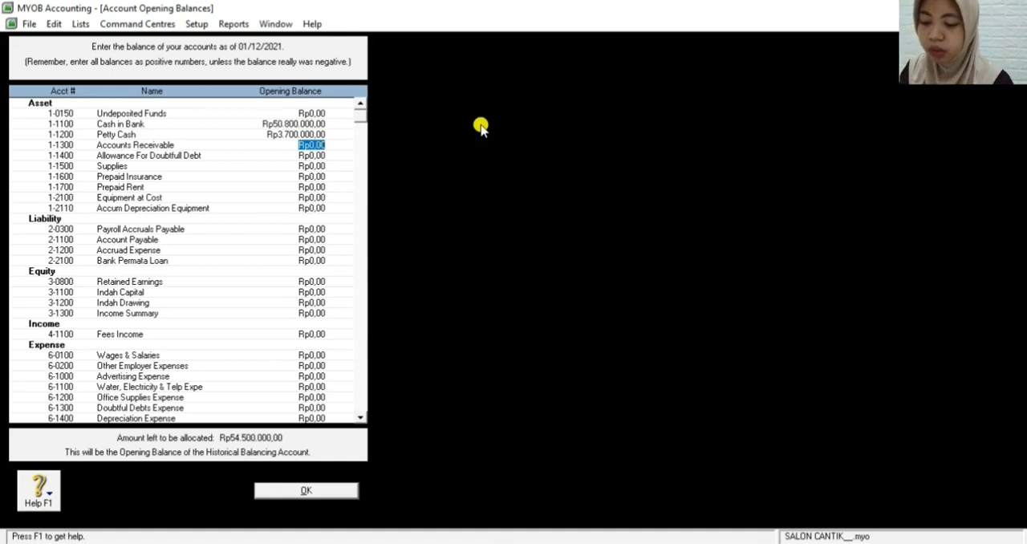
type("580")
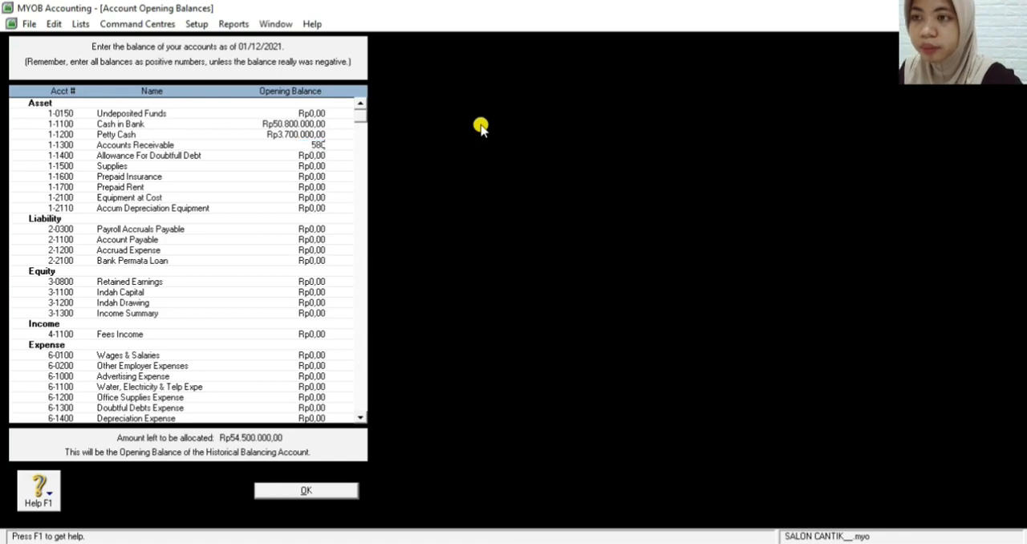
type("0000")
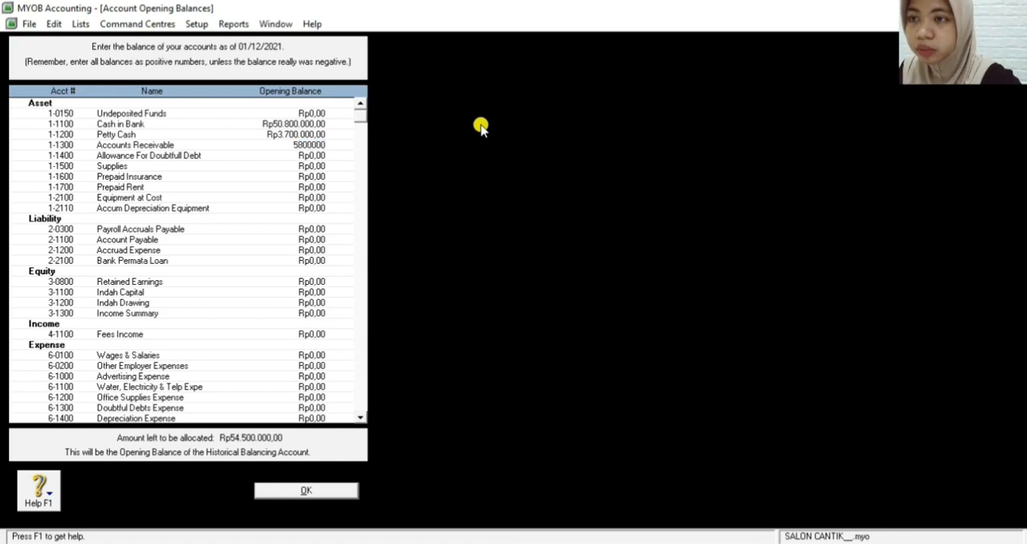
key("Tab")
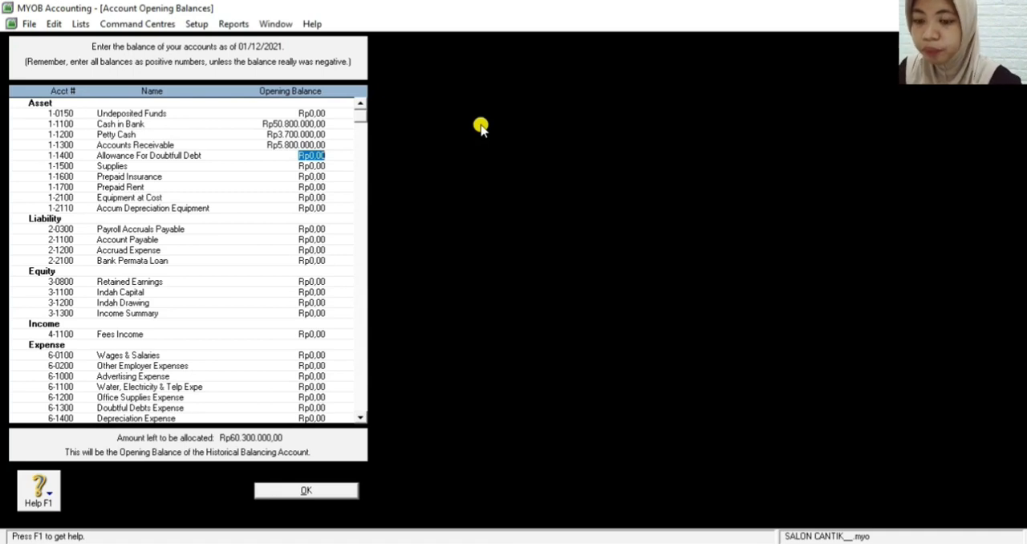
Set the Allowance For Doubtfull Debt opening balance to the negative amount -Rp800.000,00
key("BackSpace")
type("-800")
type("000")
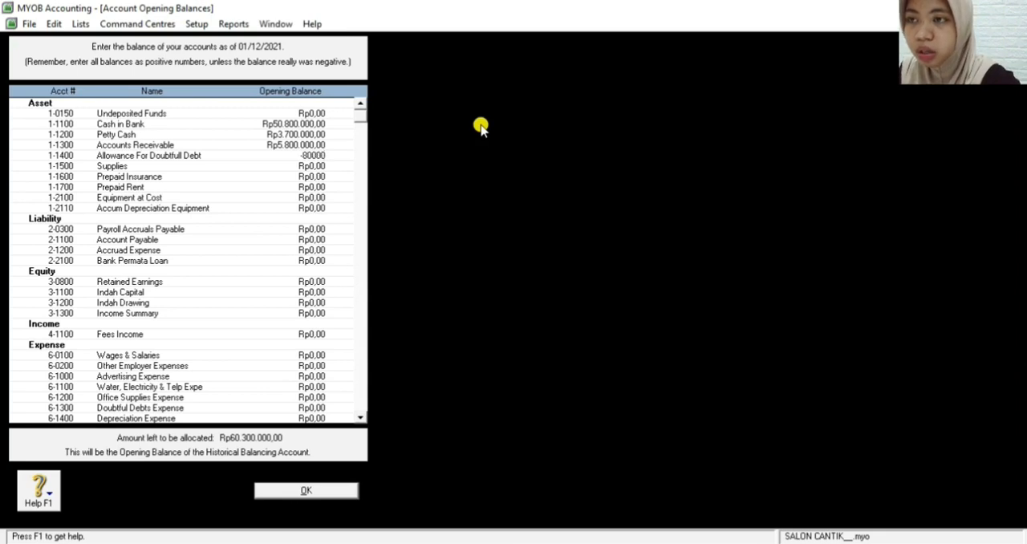
key("Tab")
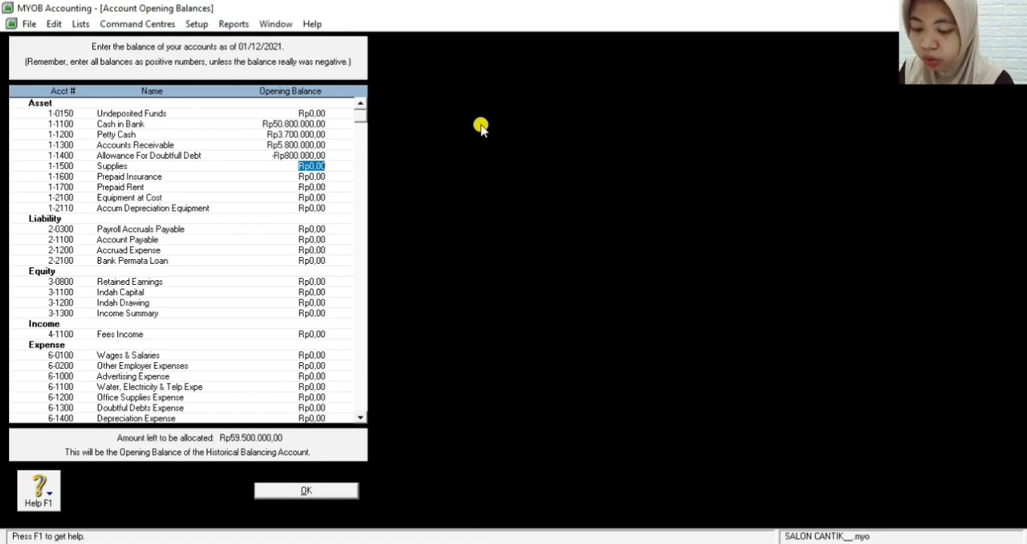
Set the opening balance of the Supplies asset account to Rp8.800.000,00
type("6")
type("8000")
type("00")
key("Tab")
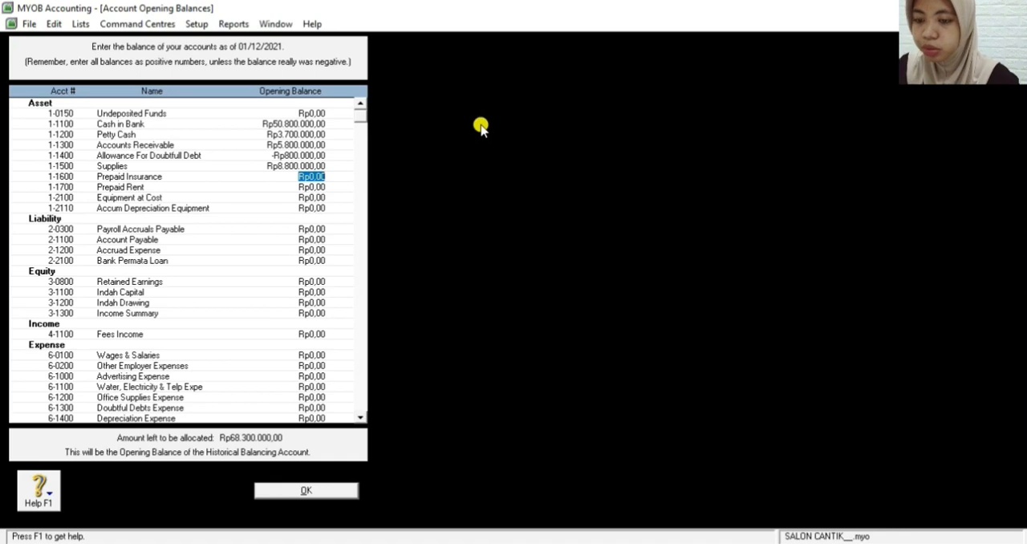
Set the opening balances of Prepaid Insurance to Rp7.500.000,00 and Prepaid Rent to Rp24.000.000,00
type("7.500.00")
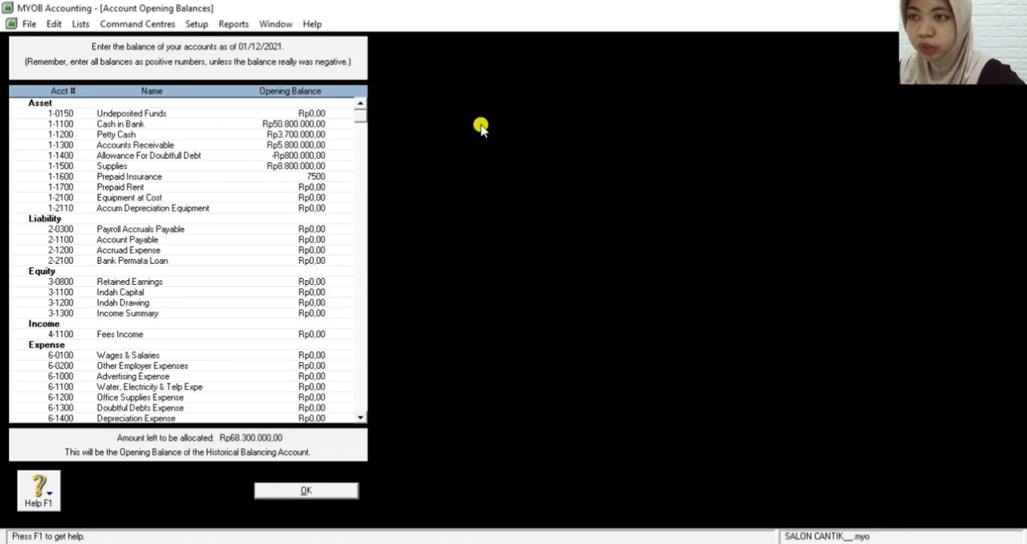
type("000")
key("Tab")
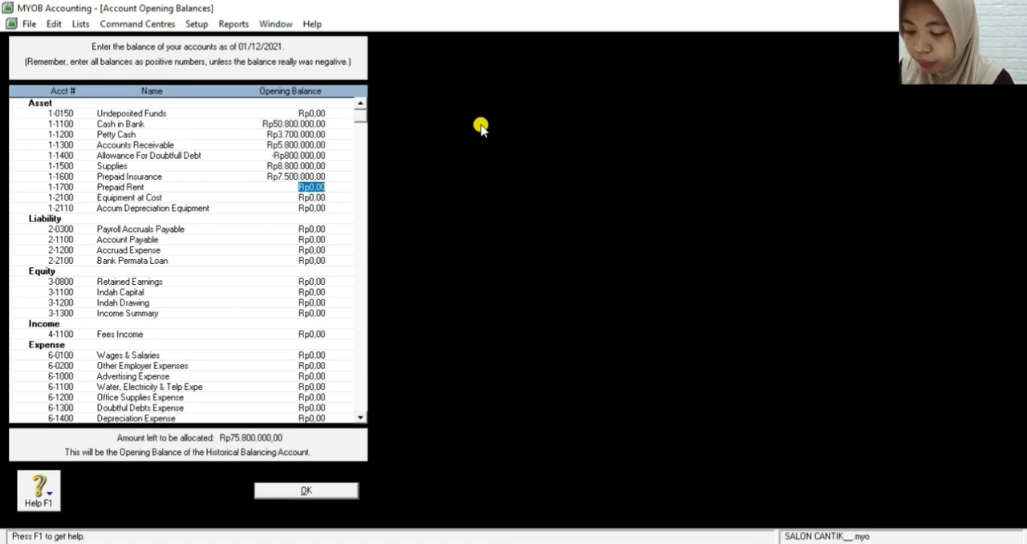
type("24000000")
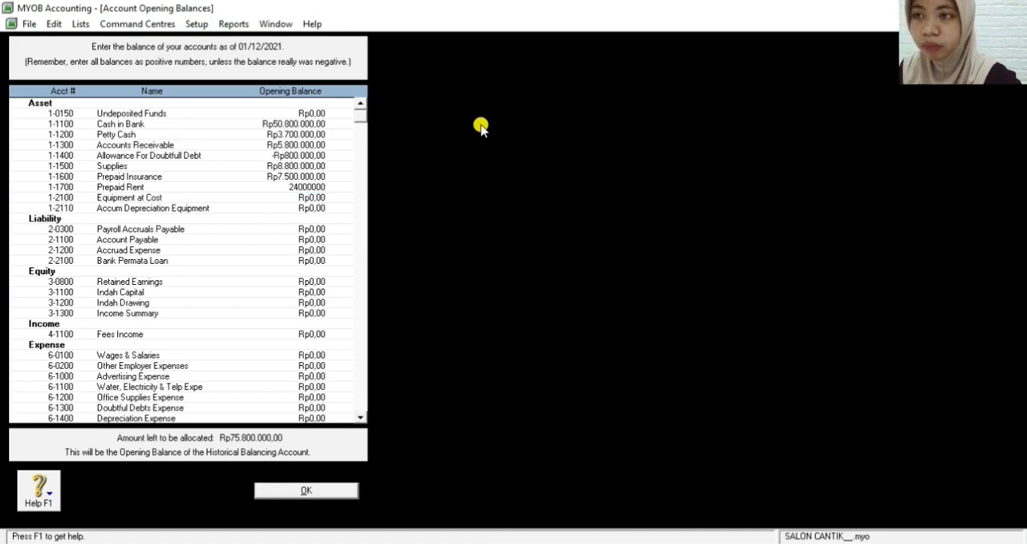
key("Tab")
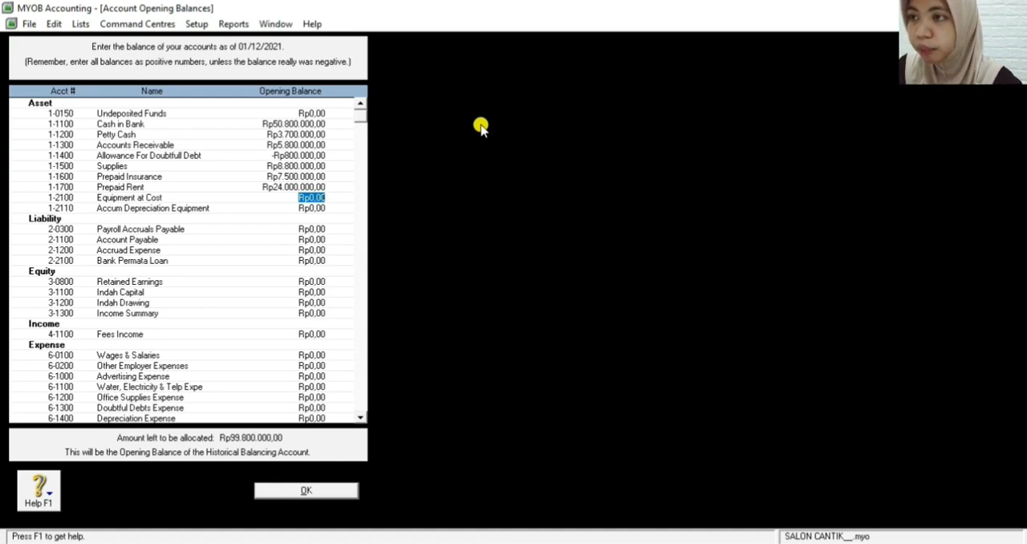
Set the opening balances of Equipment at Cost to Rp12.000.000,00 and Accum Depreciation Equipment to -Rp6.500.000,00
type("120")
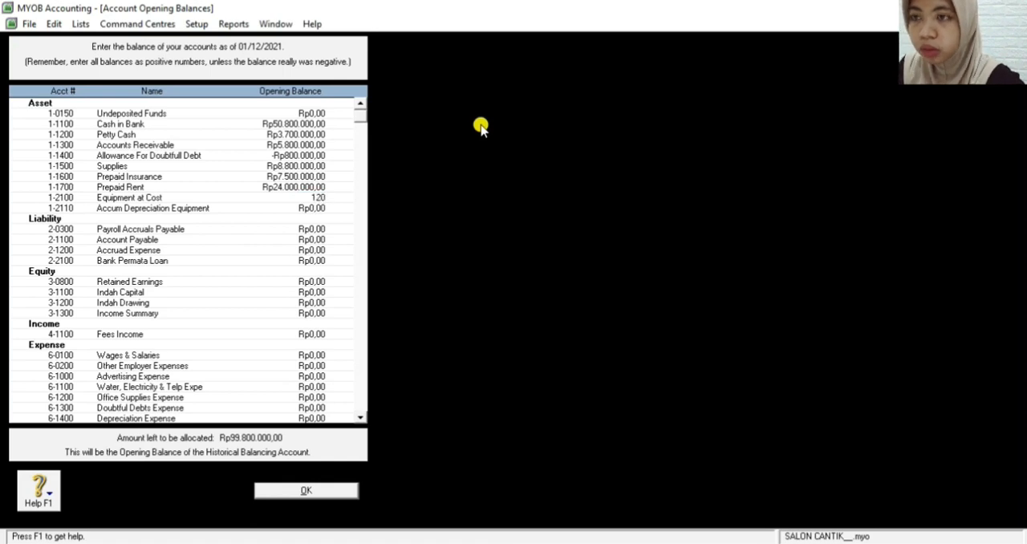
type("00000")
key("Tab")
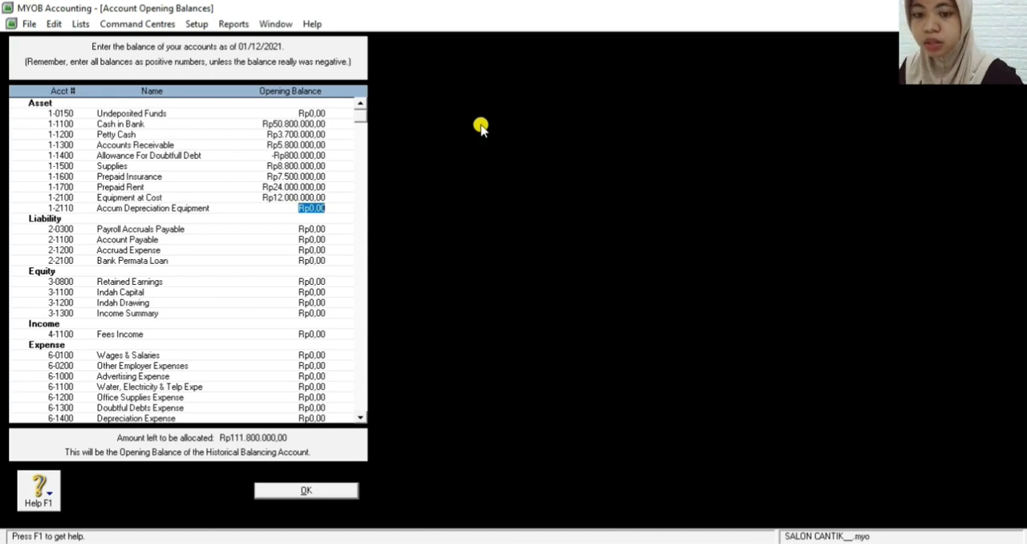
type("-6")
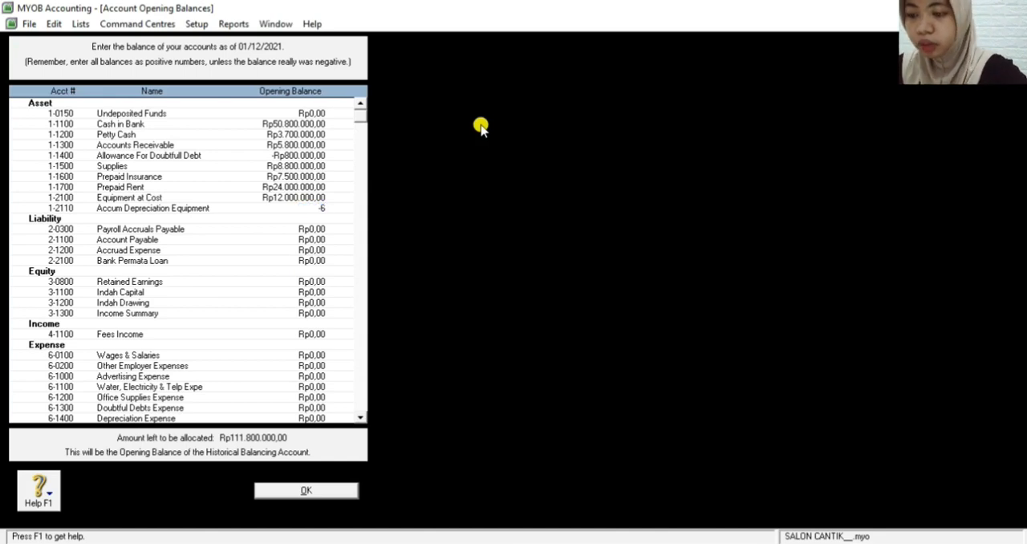
type("500000")
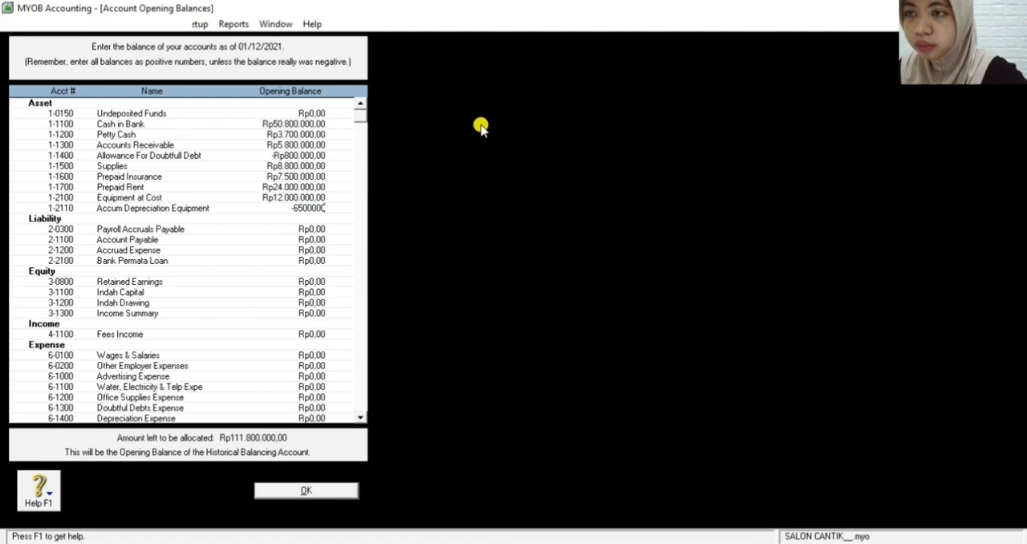
key("Tab")
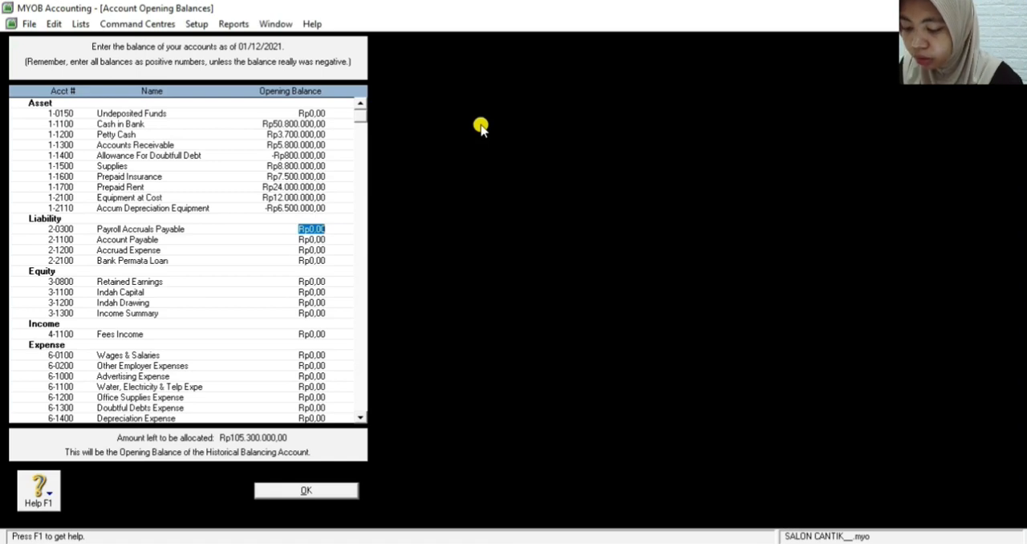
Set the opening balances of Account Payable to Rp5.000.000,00 and Accruad Expense to Rp8.200.000,00
left_click(312, 239)
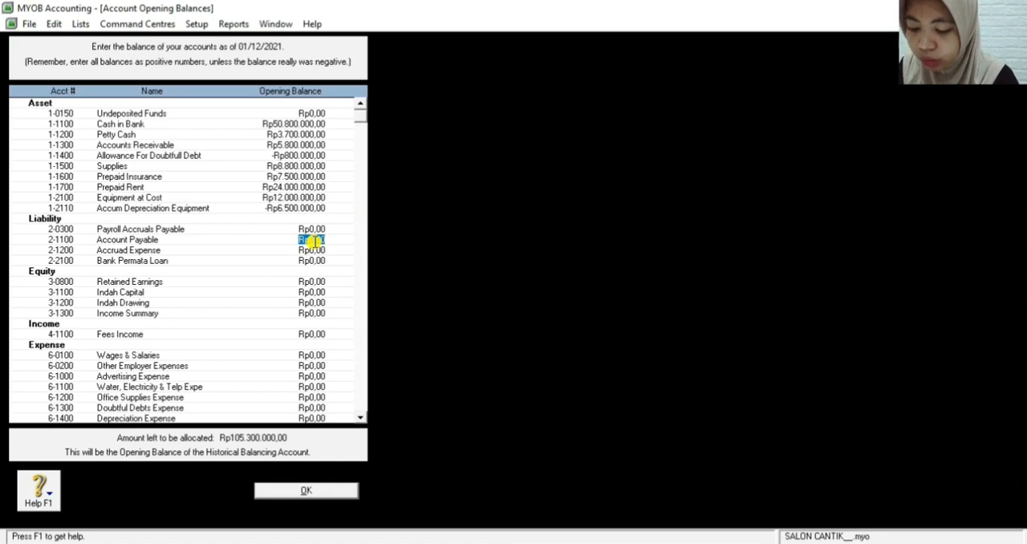
type("0")
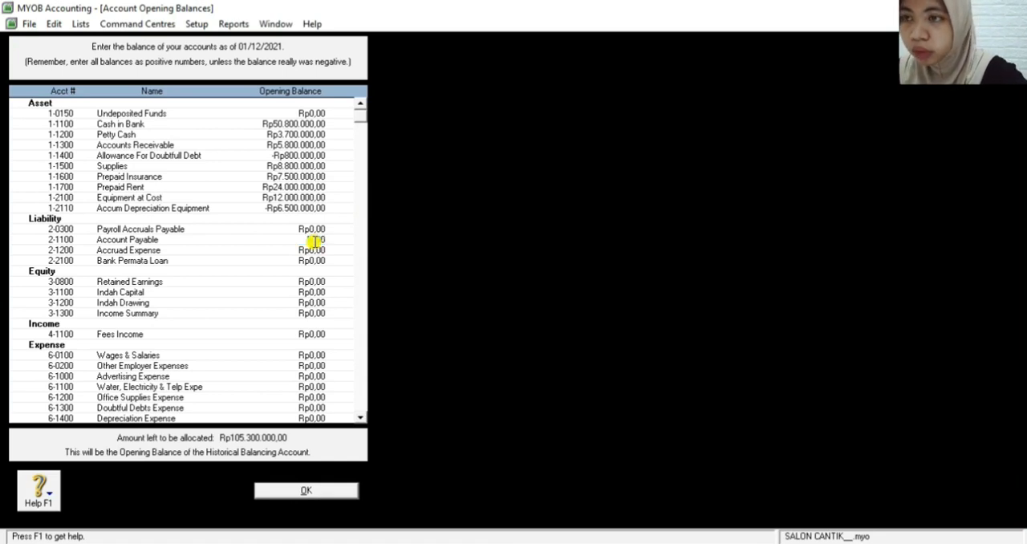
type("00000")
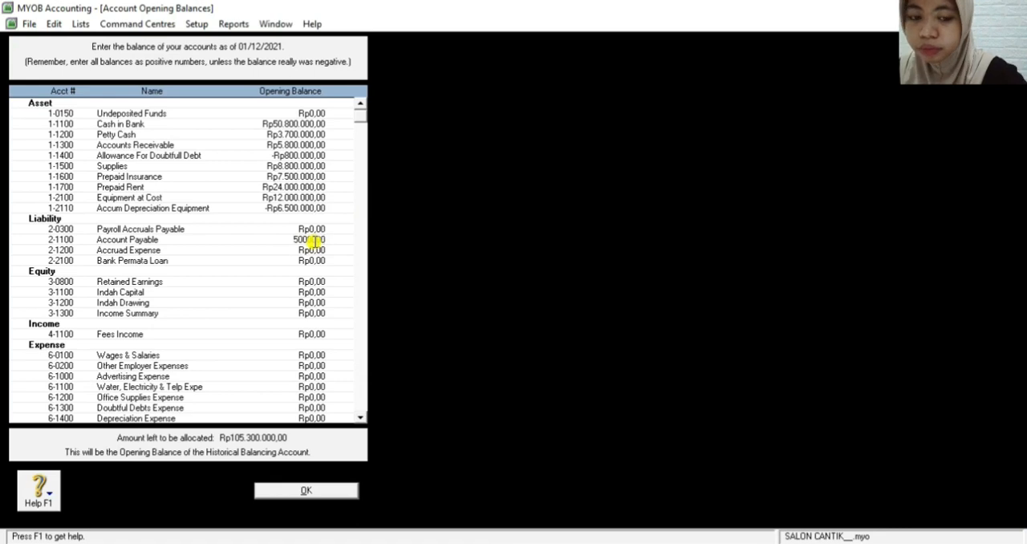
key("Tab")
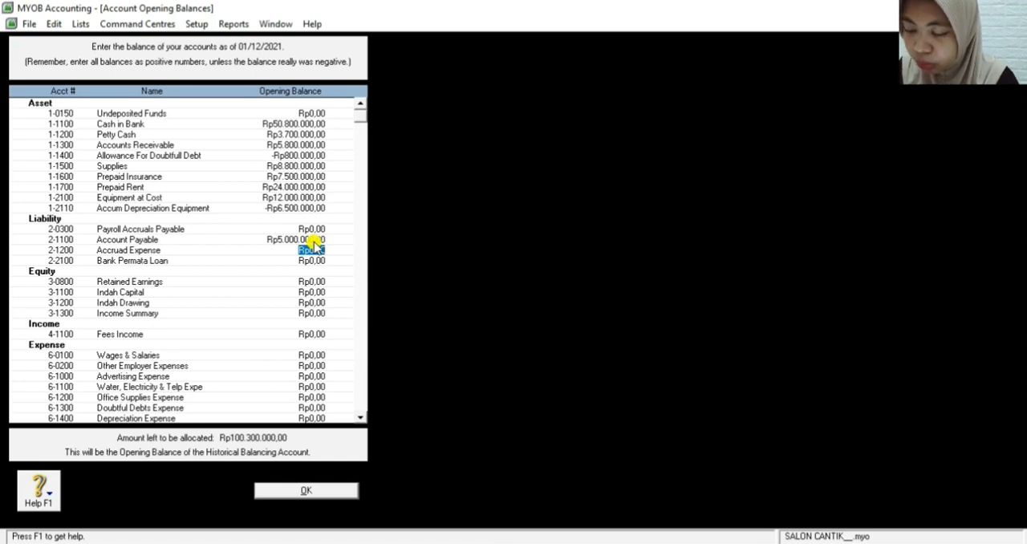
type("8")
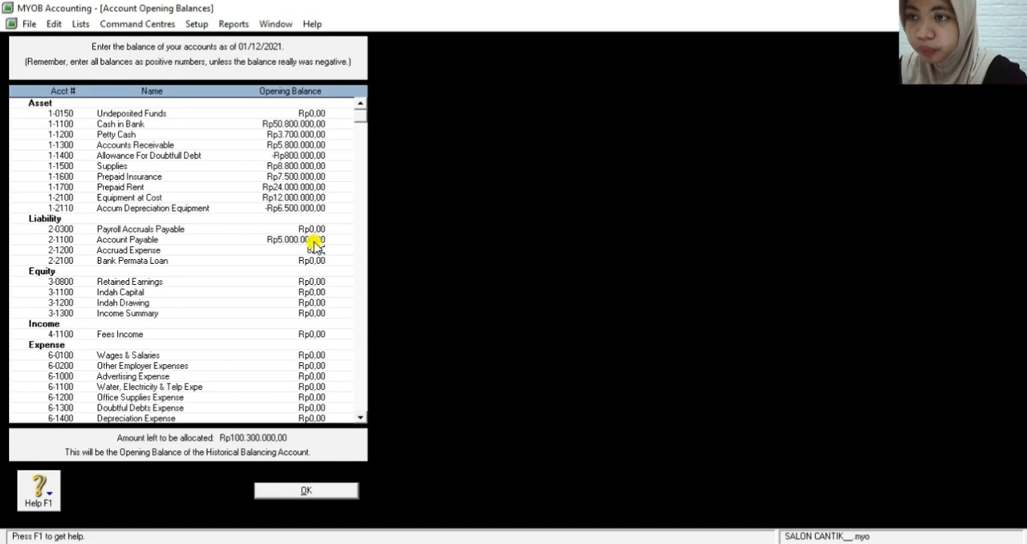
type("250000")
key("Tab")
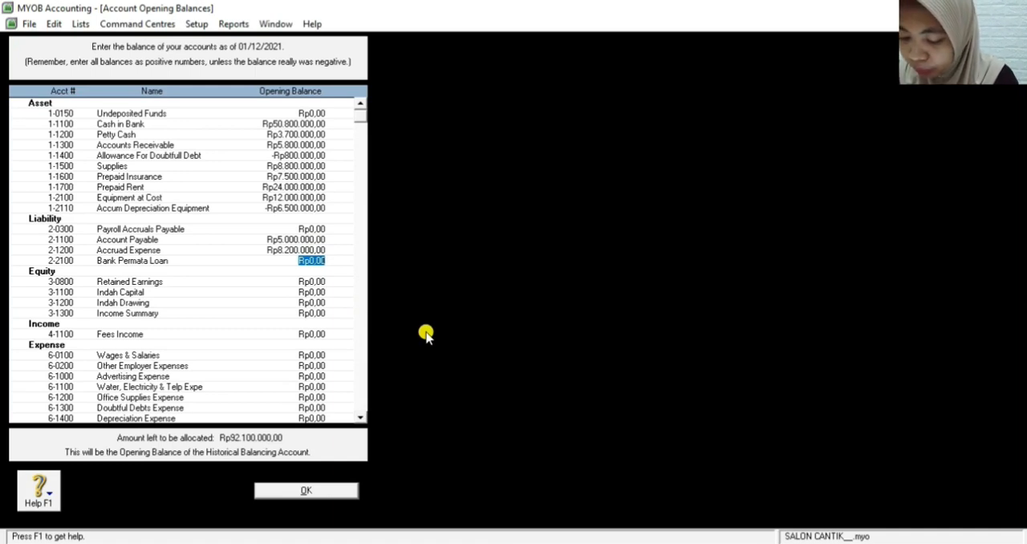
Set the opening balance of the Bank Permata Loan liability account to Rp10.000.000,00
type("10")
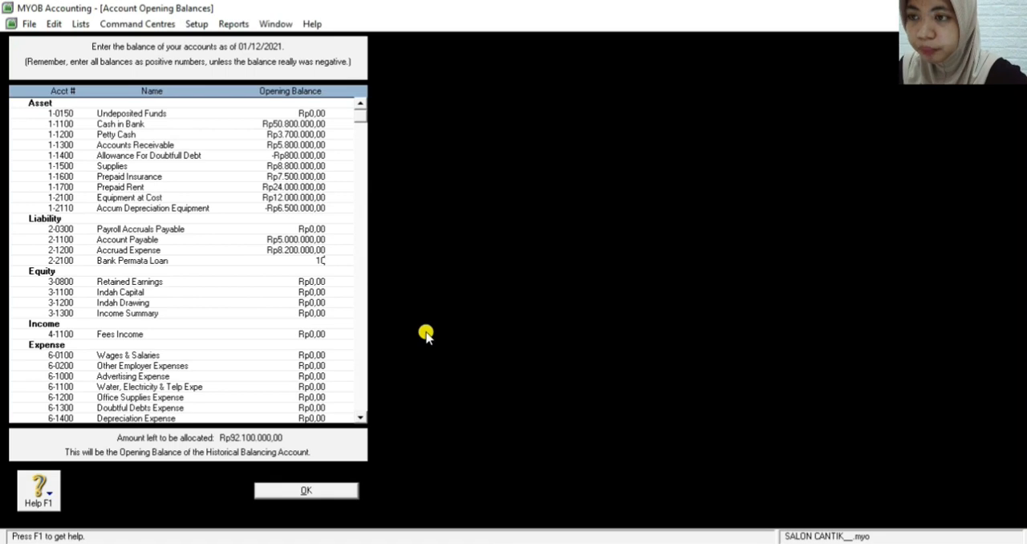
type("000000")
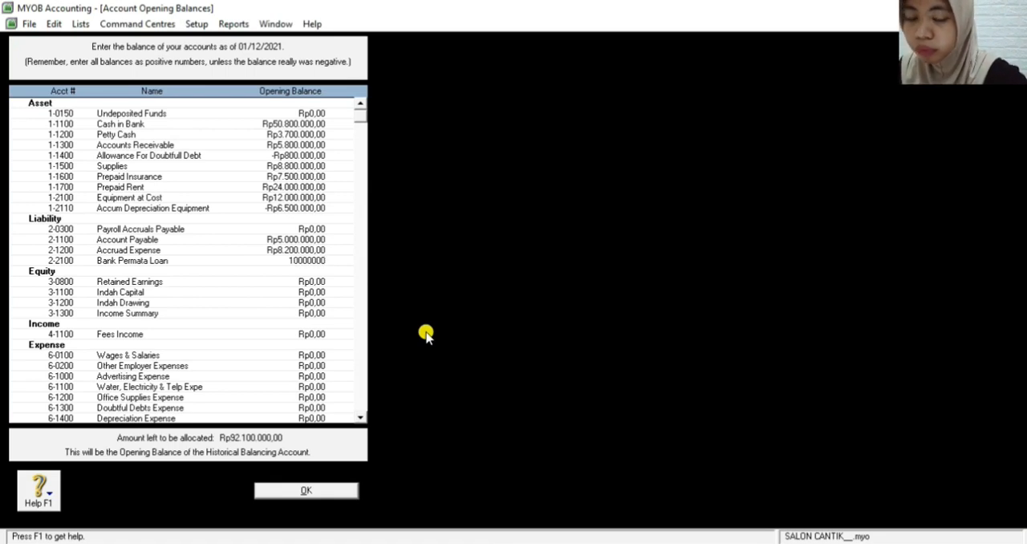
key("Tab")
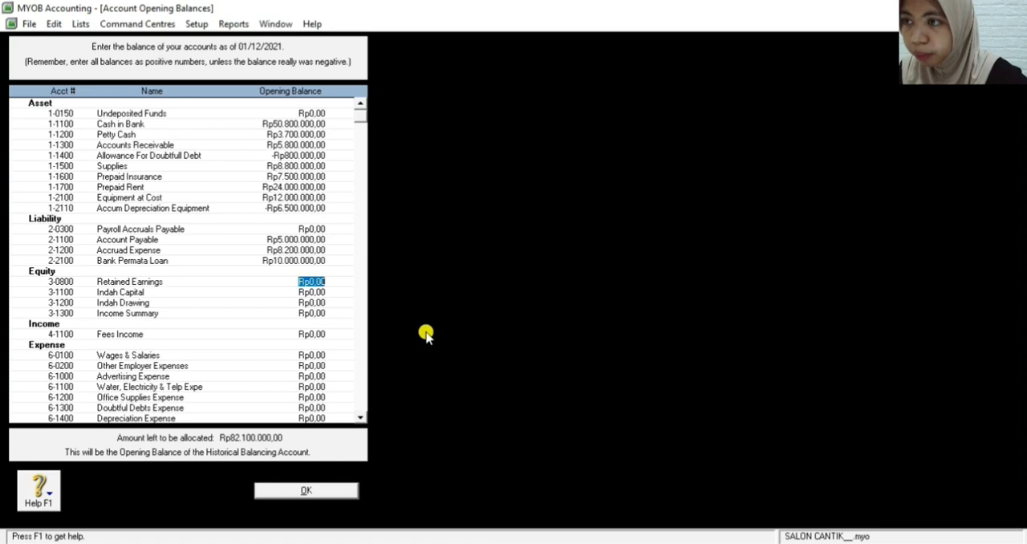
Set the opening balances of the owner's capital account to Rp50.000.000,00 and the owner's drawing account to Rp12.500.000,00
left_click(312, 292)
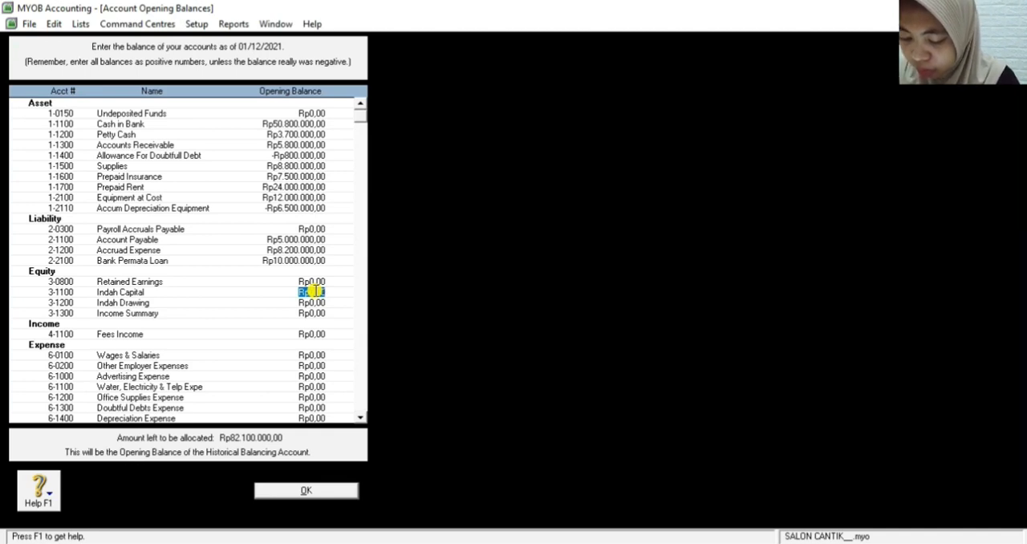
type("50000000")
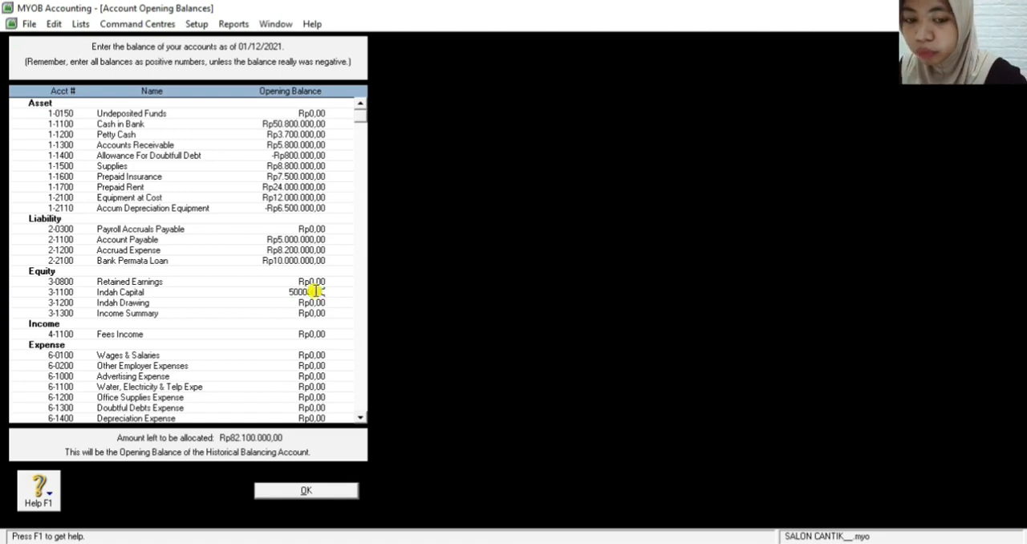
key("Tab")
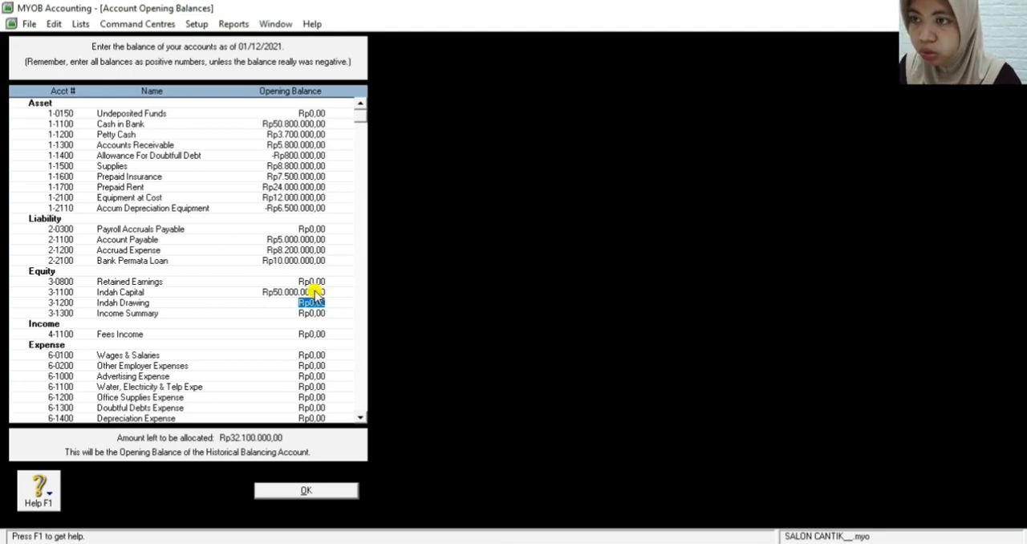
type("4")
type("2")
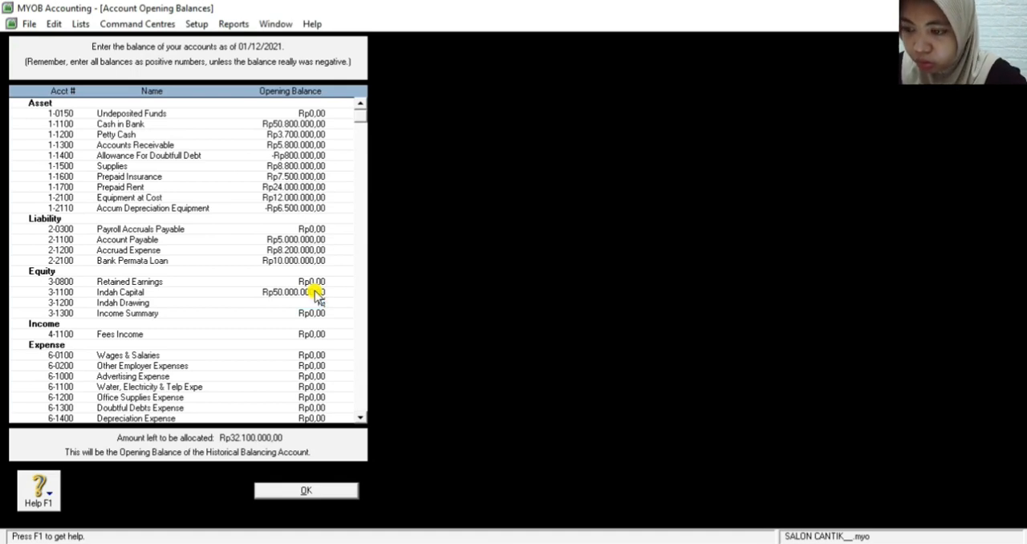
type("50000")
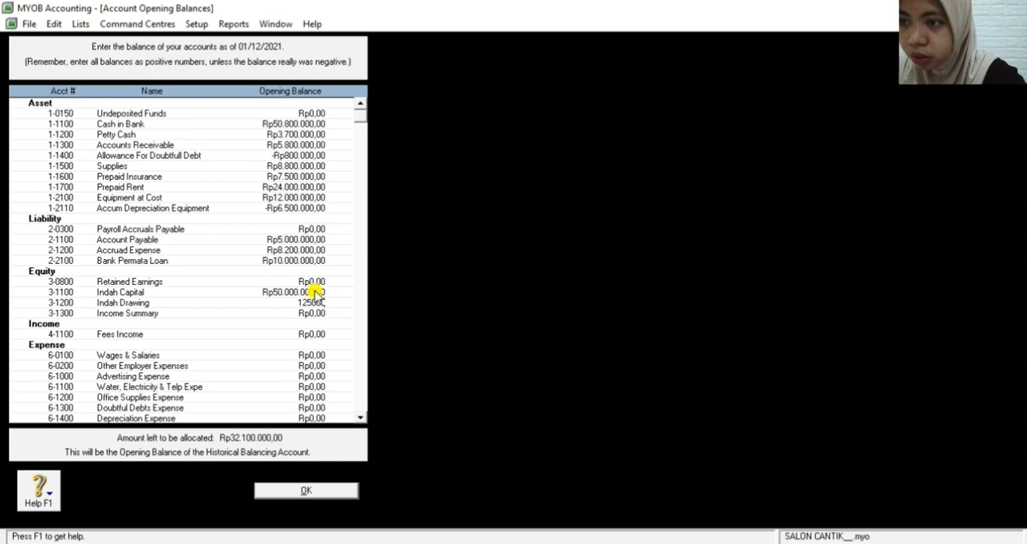
type("0")
key("Tab")
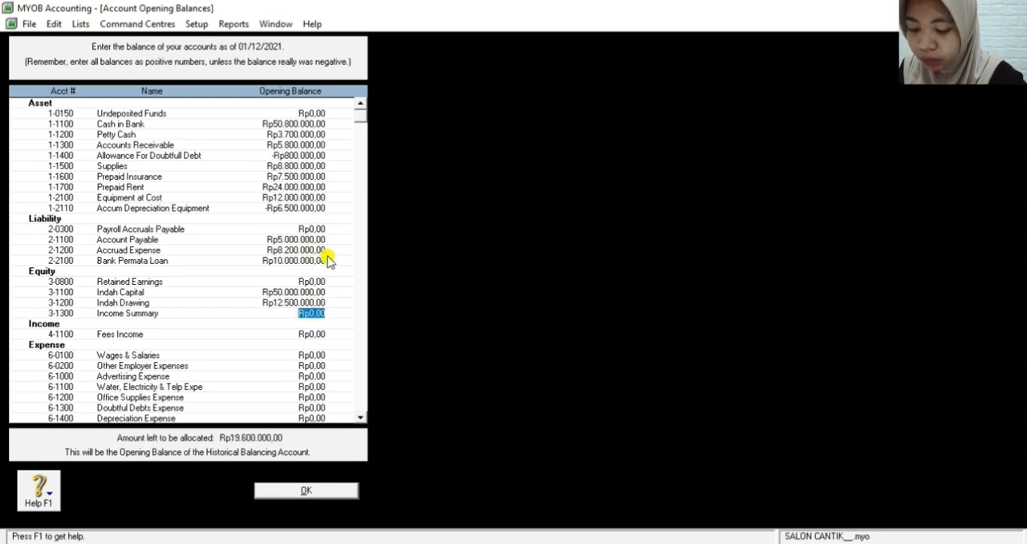
Make the opening balances of Account Payable and Accruad Expense negative: -Rp5.000.000,00 and -Rp8.200.000,00
left_click(273, 239)
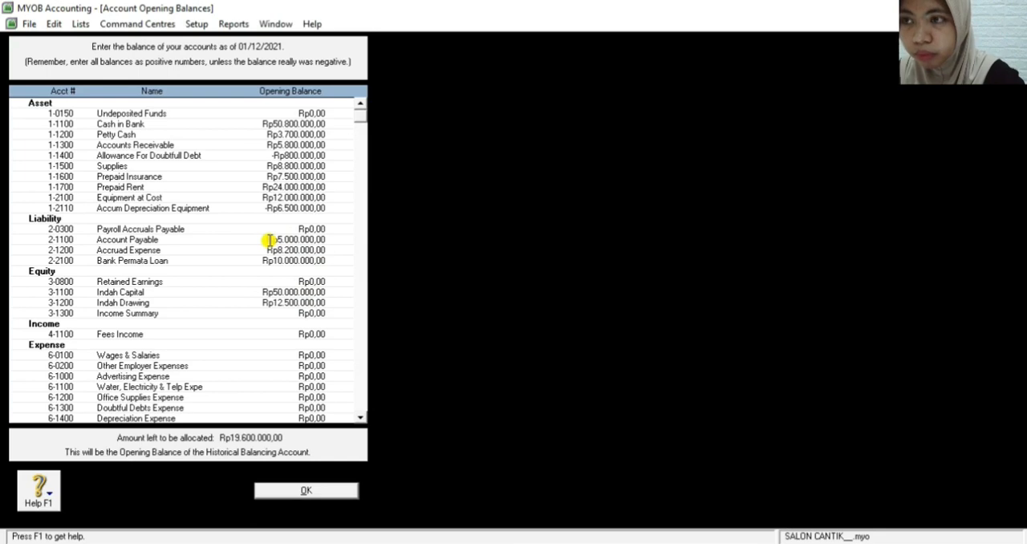
type("-")
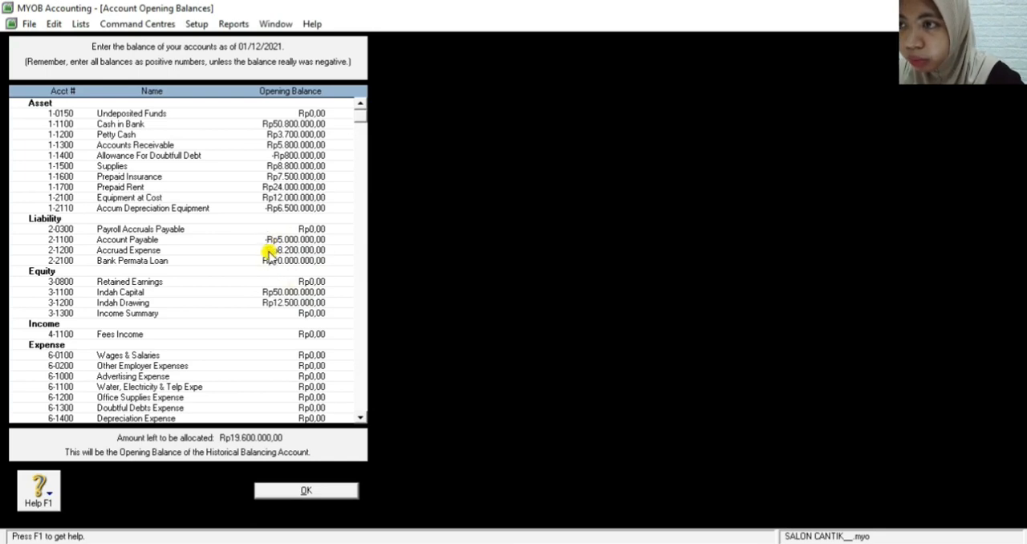
left_click(274, 251)
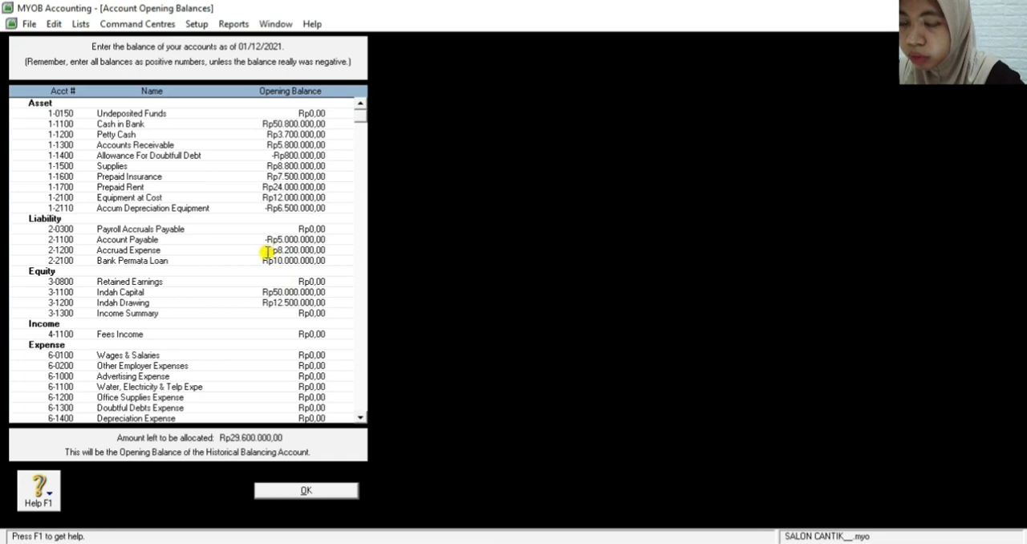
type("-")
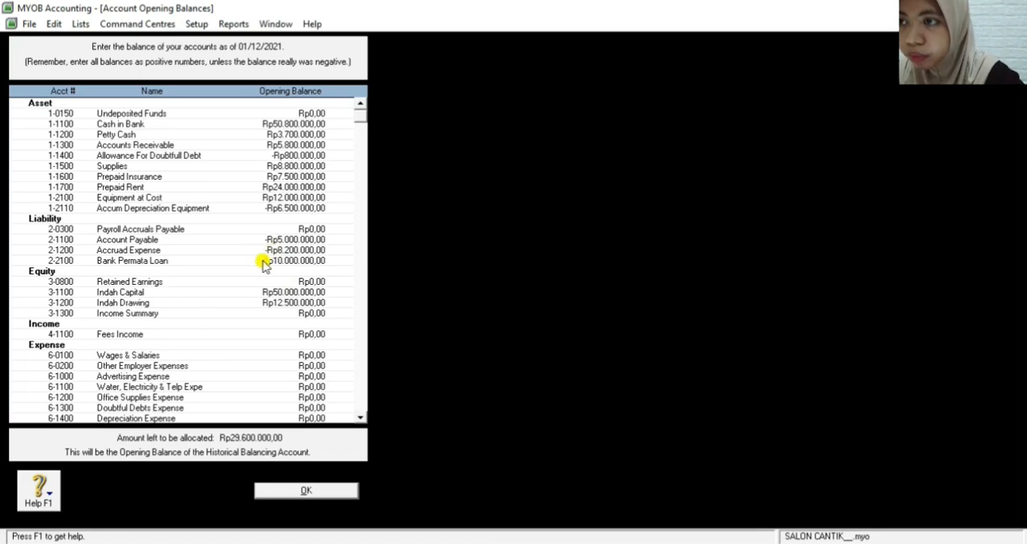
Change the opening balance of the Bank Permata Loan liability account to -Rp10.000.000,00
left_click(264, 260)
left_click(264, 261)
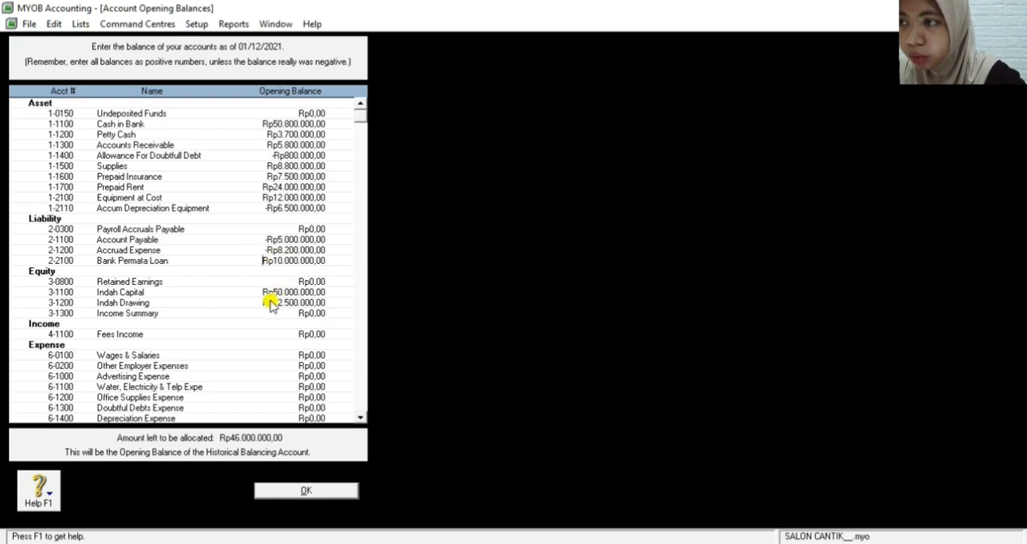
left_click(263, 295)
left_click(263, 294)
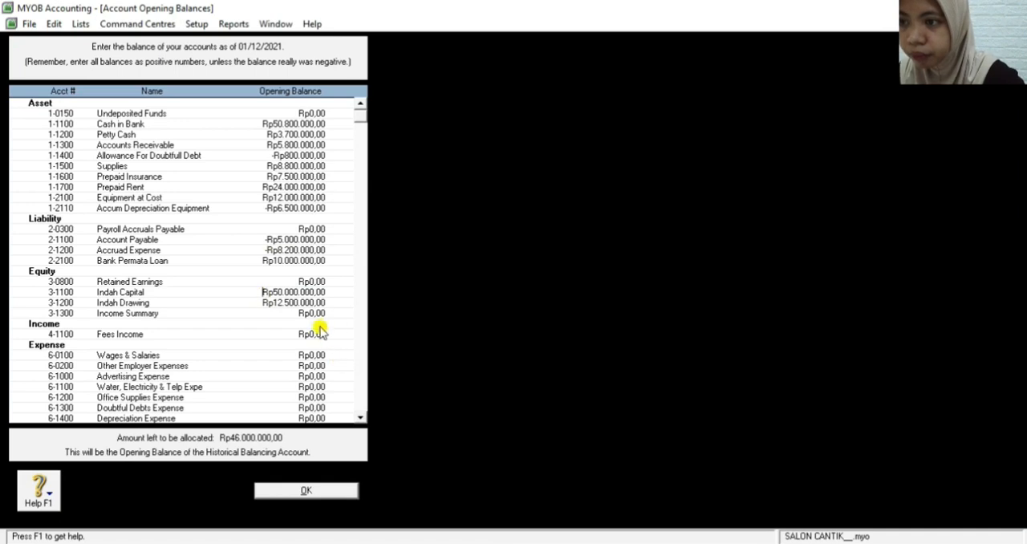
left_click(265, 261)
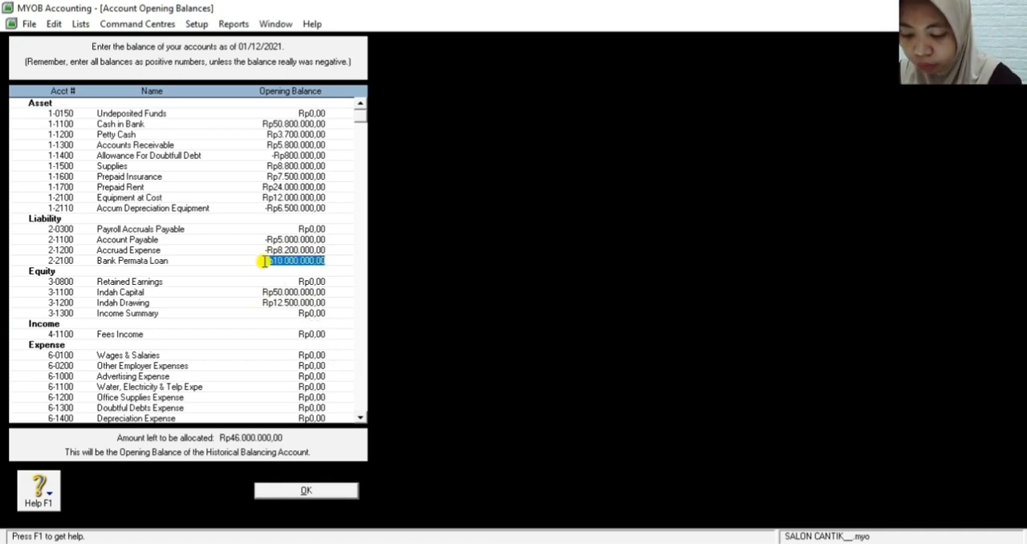
left_click(263, 260)
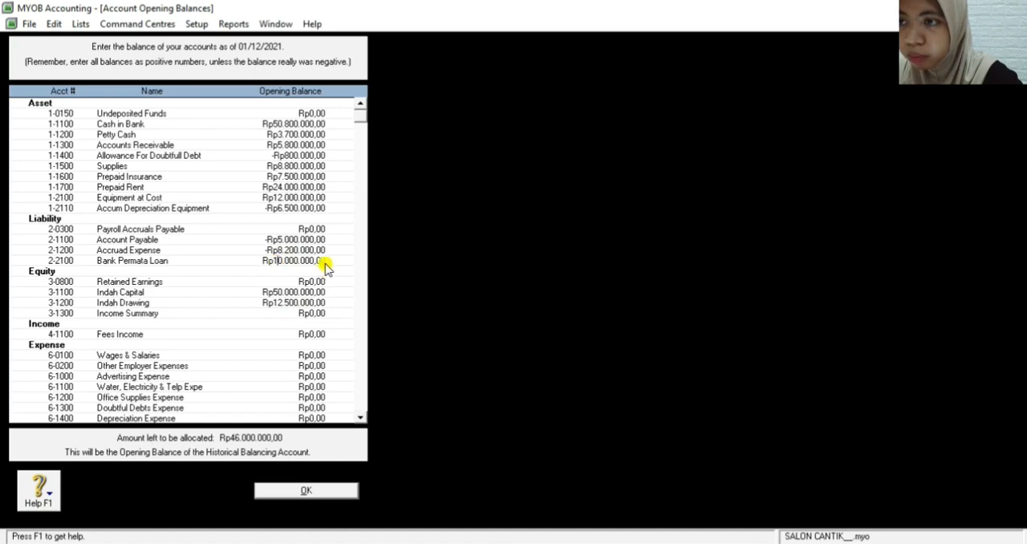
key("BackSpace")
key("BackSpace")
key("BackSpace")
key("BackSpace")
key("BackSpace")
key("BackSpace")
key("BackSpace")
key("BackSpace")
key("BackSpace")
key("BackSpace")
key("BackSpace")
key("BackSpace")
key("BackSpace")
key("BackSpace")
key("BackSpace")
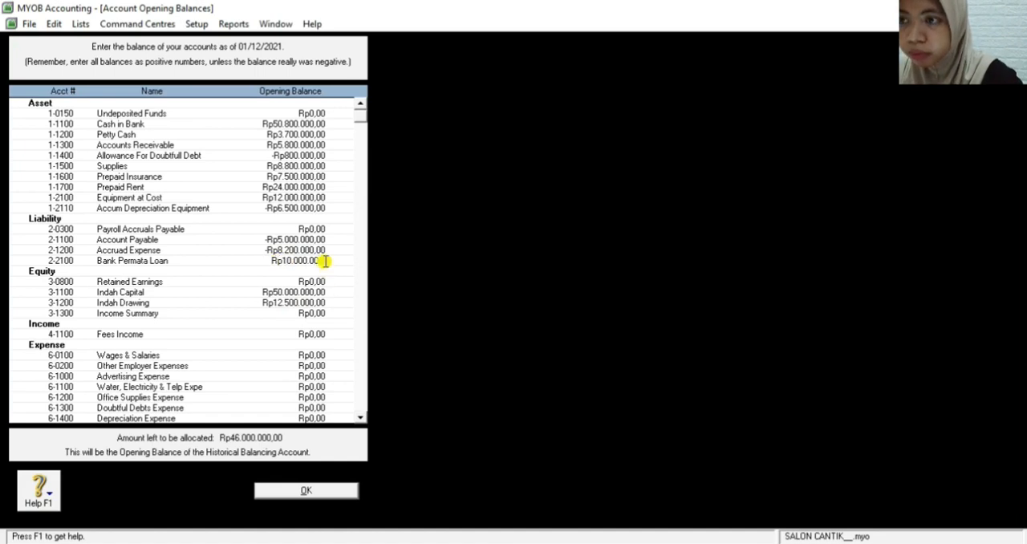
type("-10000000")
key("BackSpace")
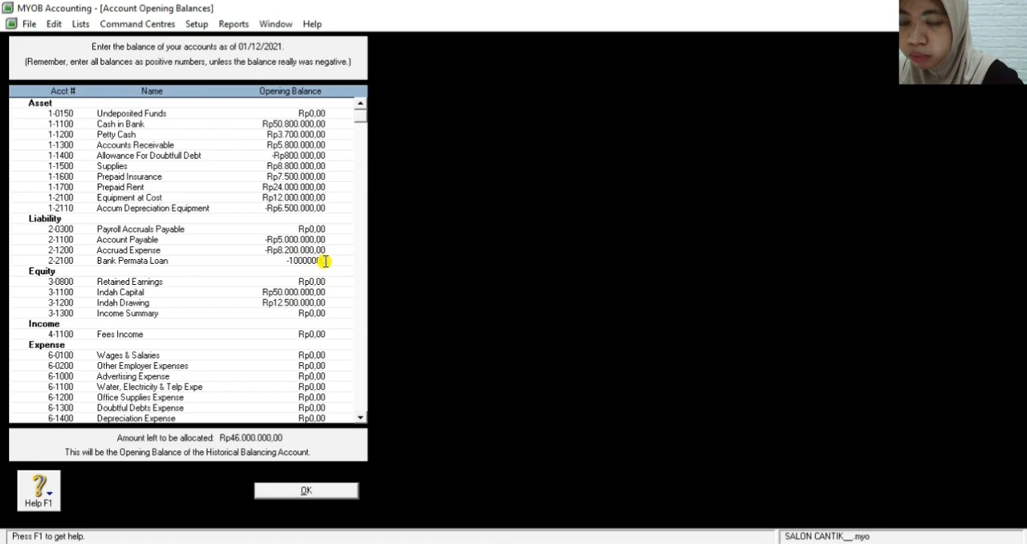
key("Tab")
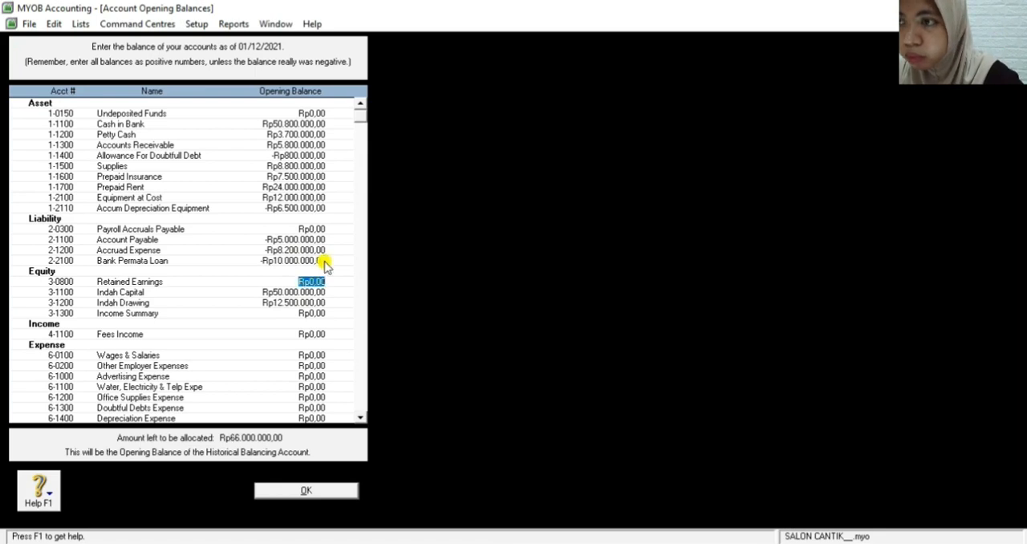
Change the opening balance of the owner's capital account to -Rp50.000.000,00
left_click(293, 291)
key("BackSpace")
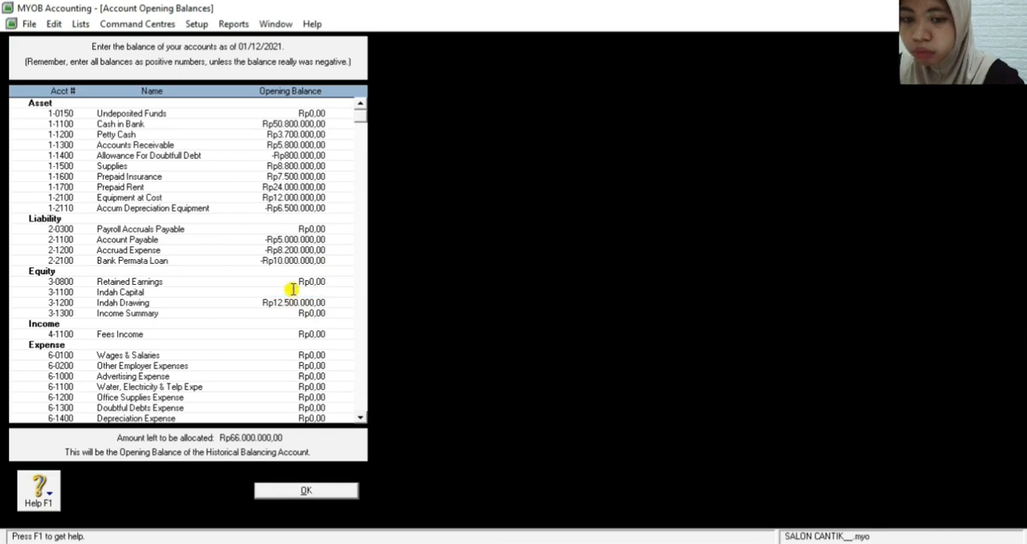
type("5000000")
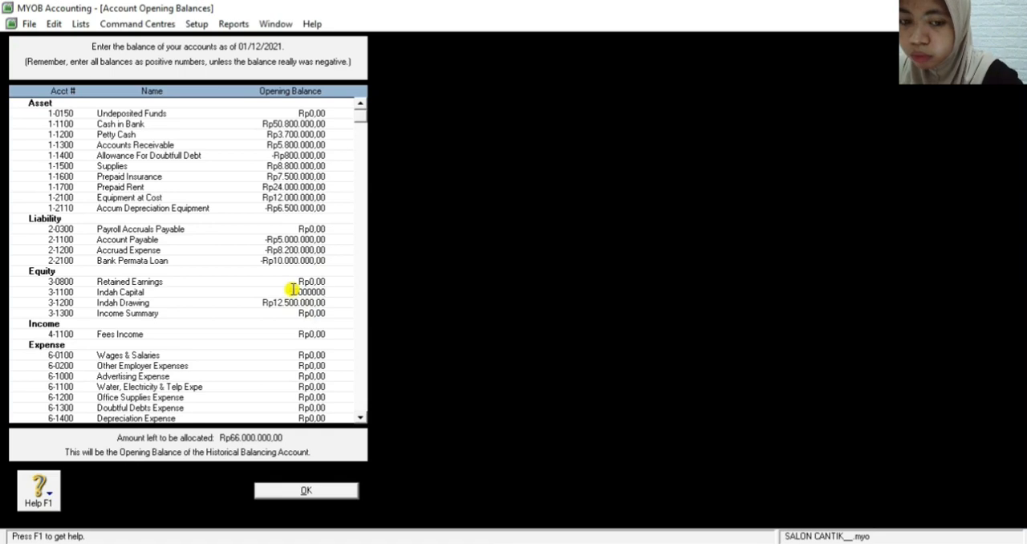
key("Tab")
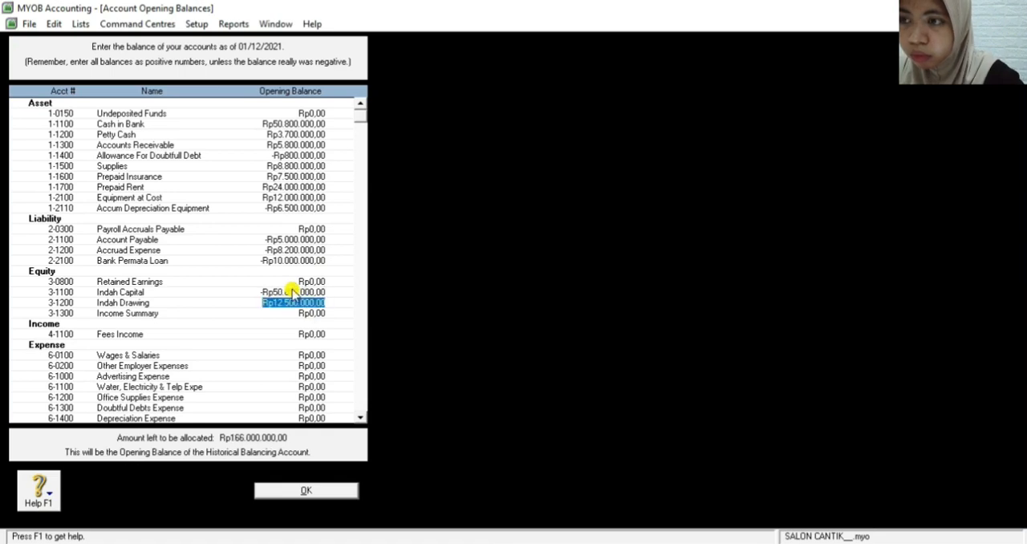
Set the opening balance of the Fees Income account to -Rp102.500.000,00
left_click(301, 335)
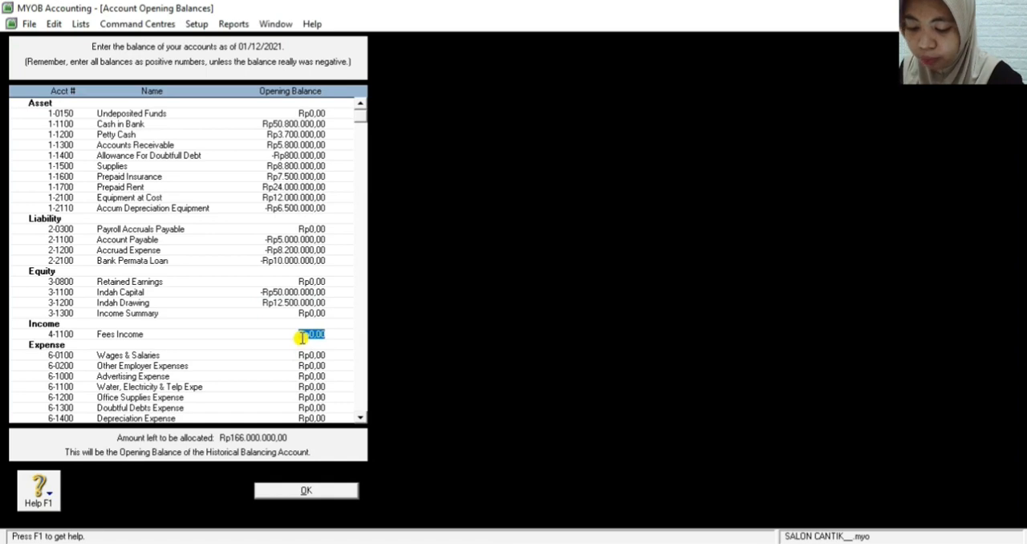
type("1")
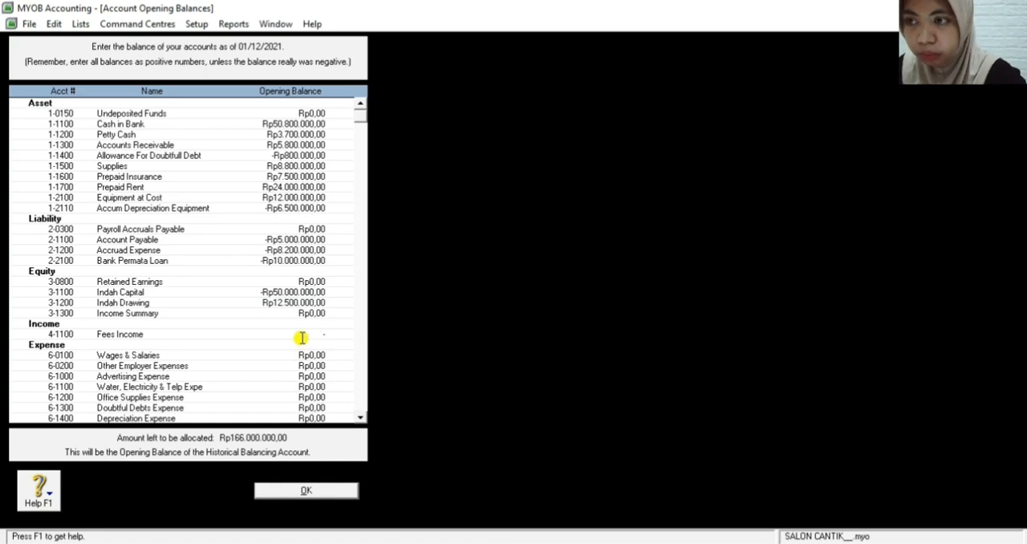
type("-102")
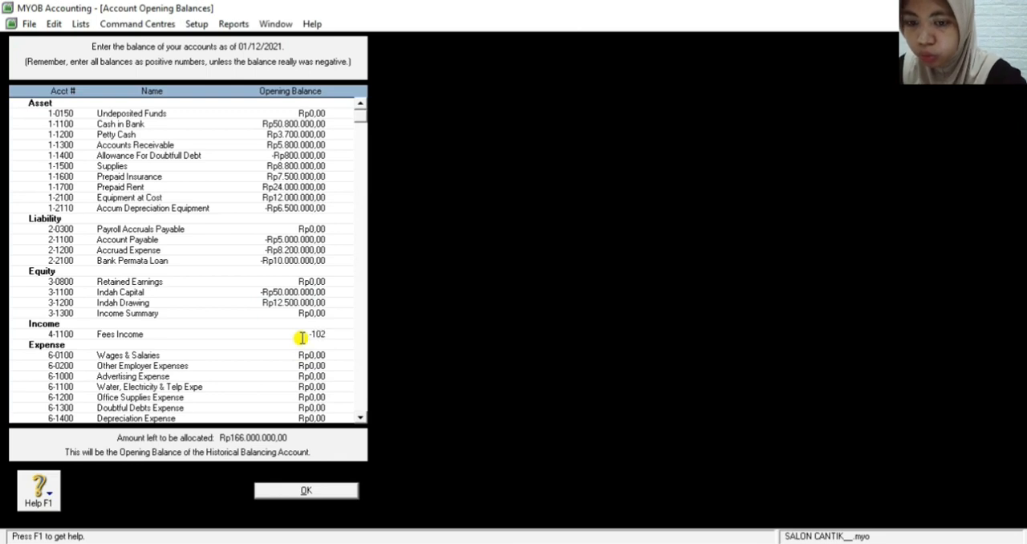
type("00000")
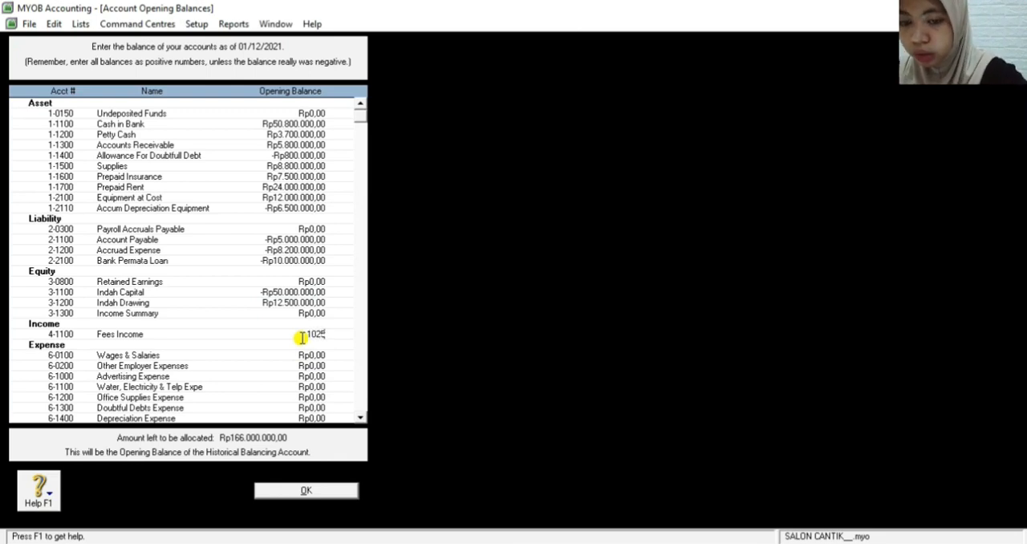
type("0")
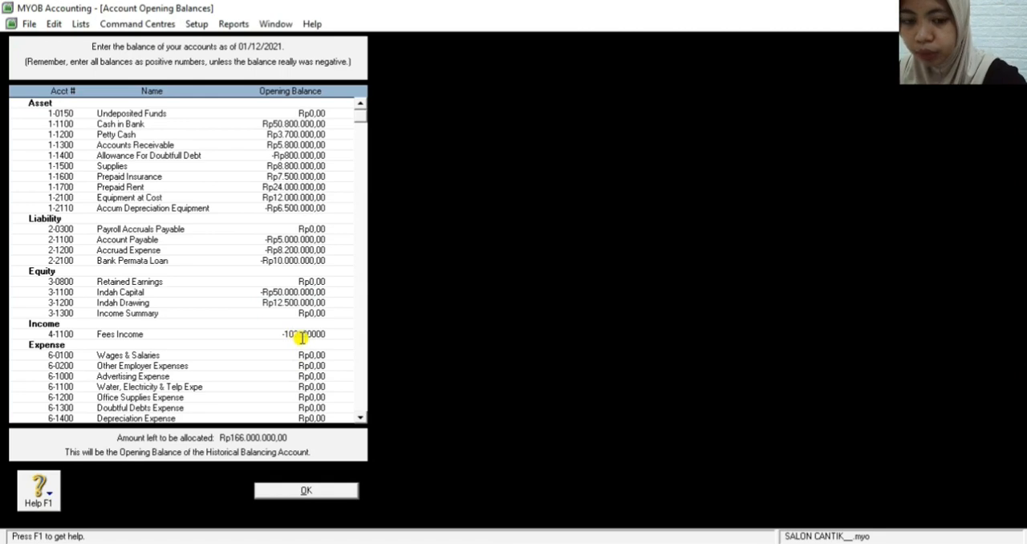
key("Tab")
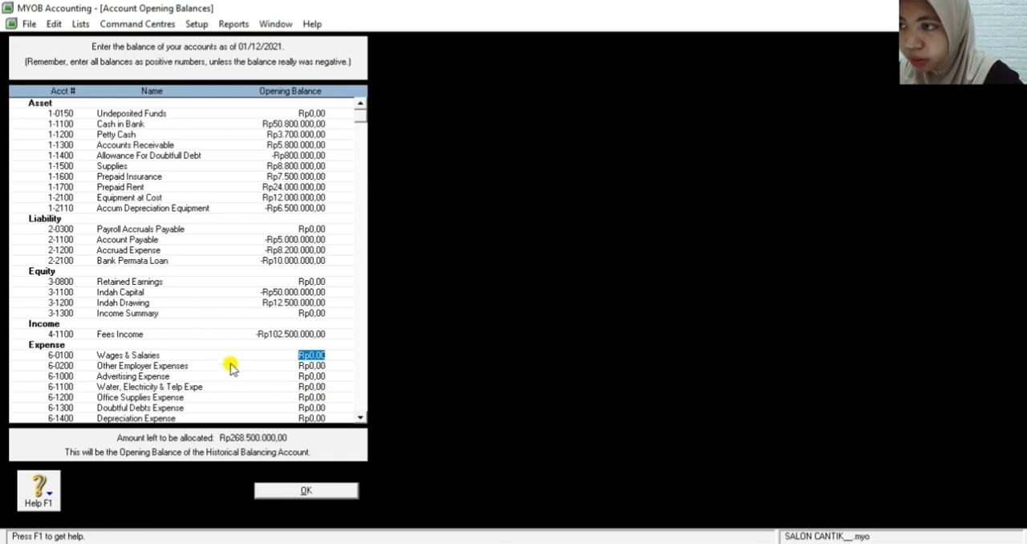
left_click(312, 376)
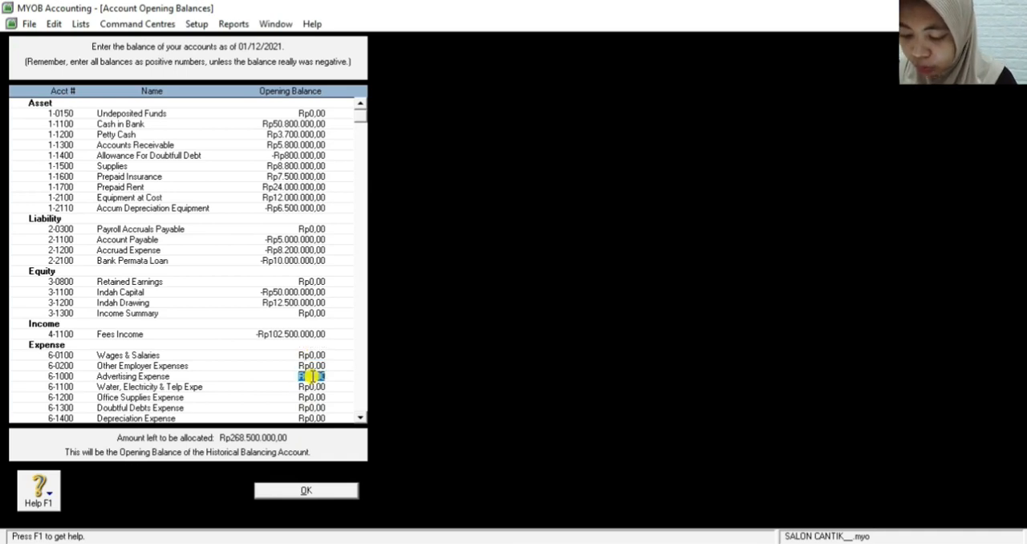
type("4.")
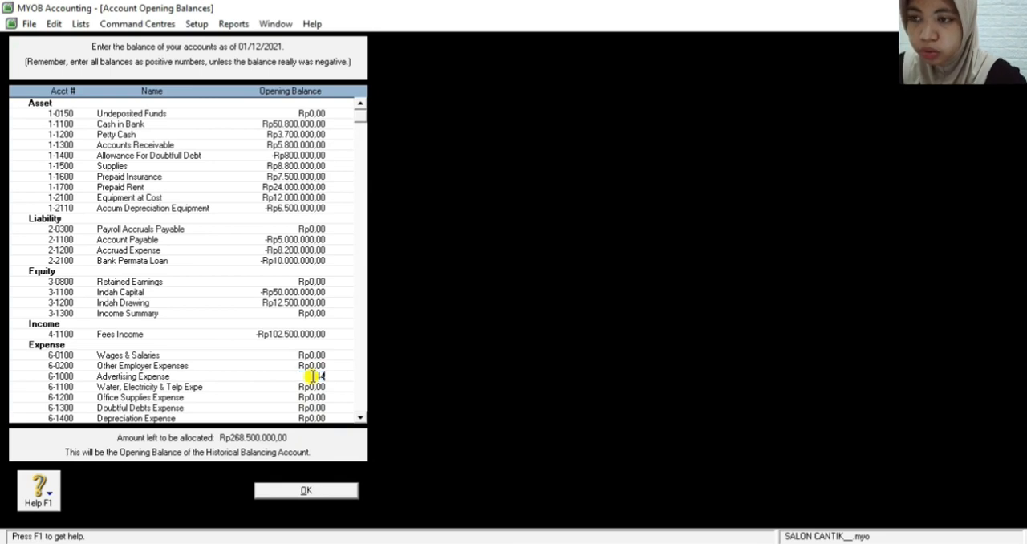
type("000.000,00")
key("Tab")
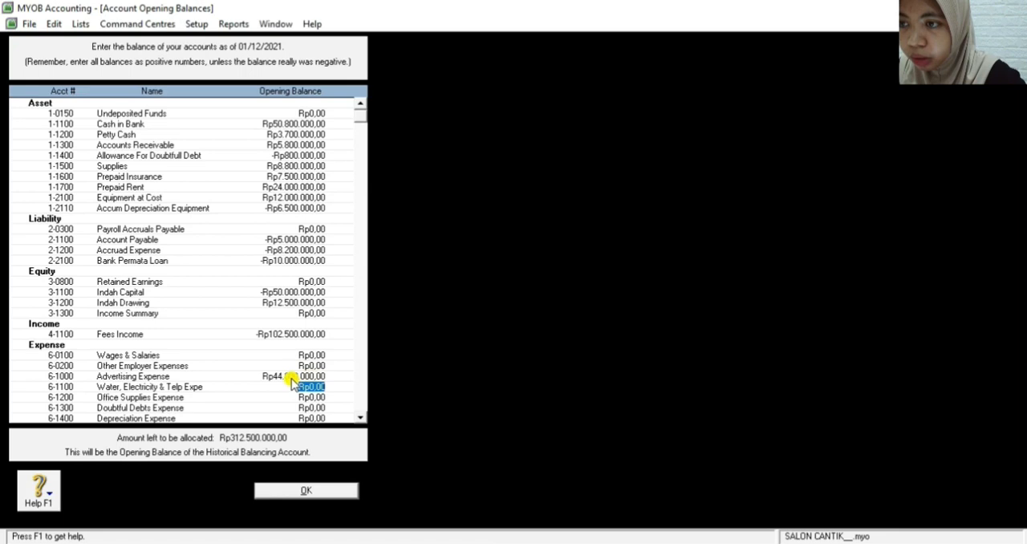
Set the opening balance of the Advertising Expense account to Rp4.400.000,00
left_click(298, 375)
key("BackSpace")
type("4.400.00")
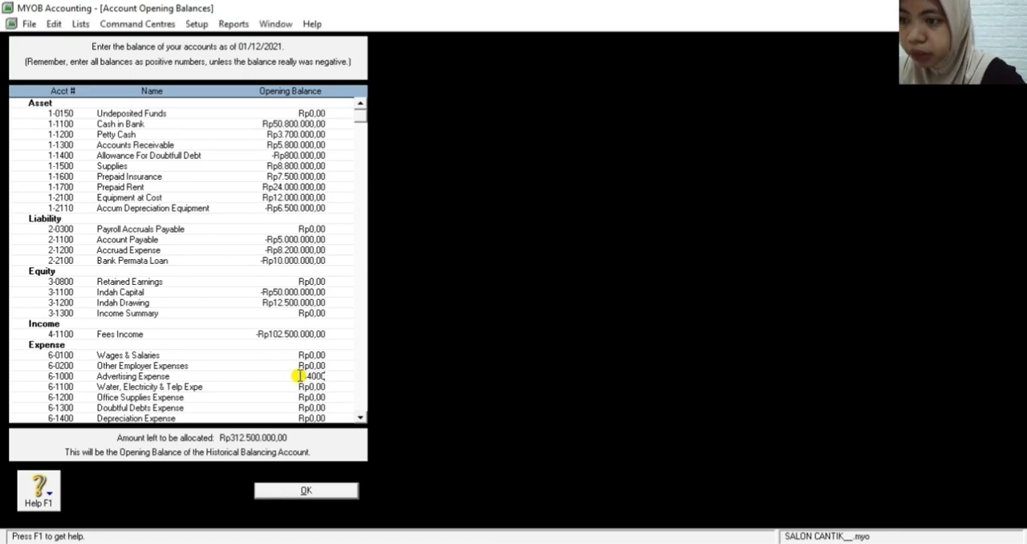
type("0")
key("Tab")
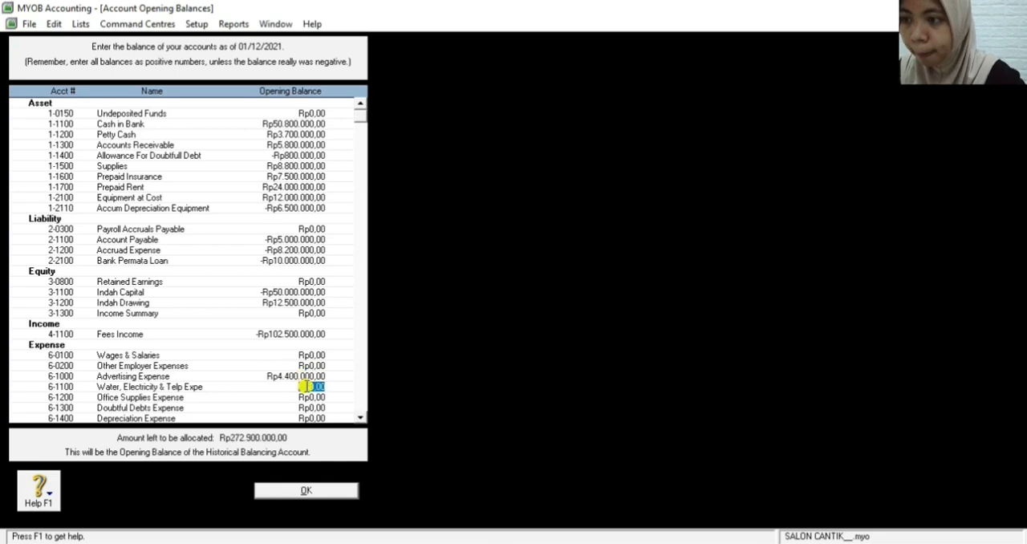
Set the opening balance of the Water, Electricity & Telp expense account to Rp12.900.000,00
left_click(360, 418)
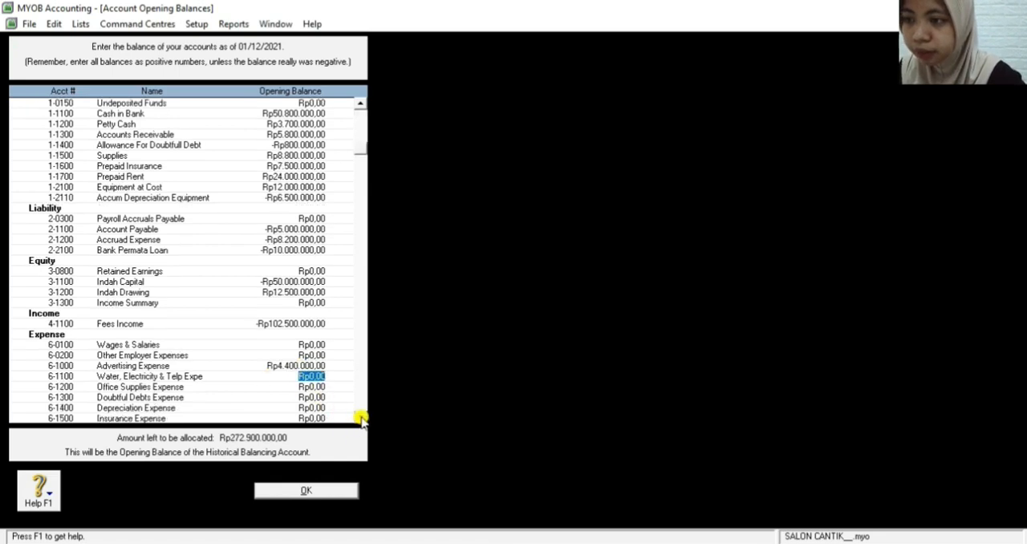
left_click(361, 418)
left_click(360, 418)
left_click(360, 418)
left_click(360, 418)
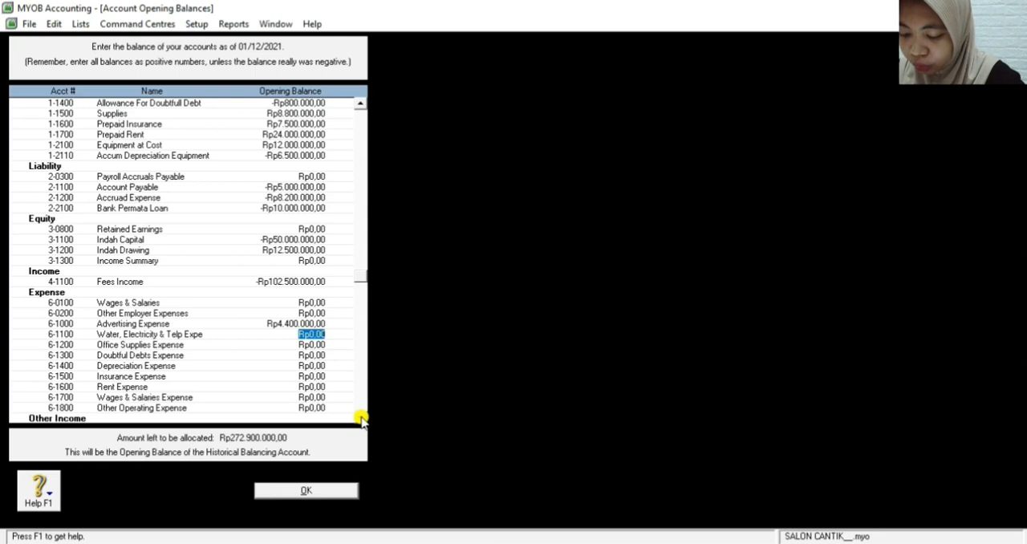
type("12900000")
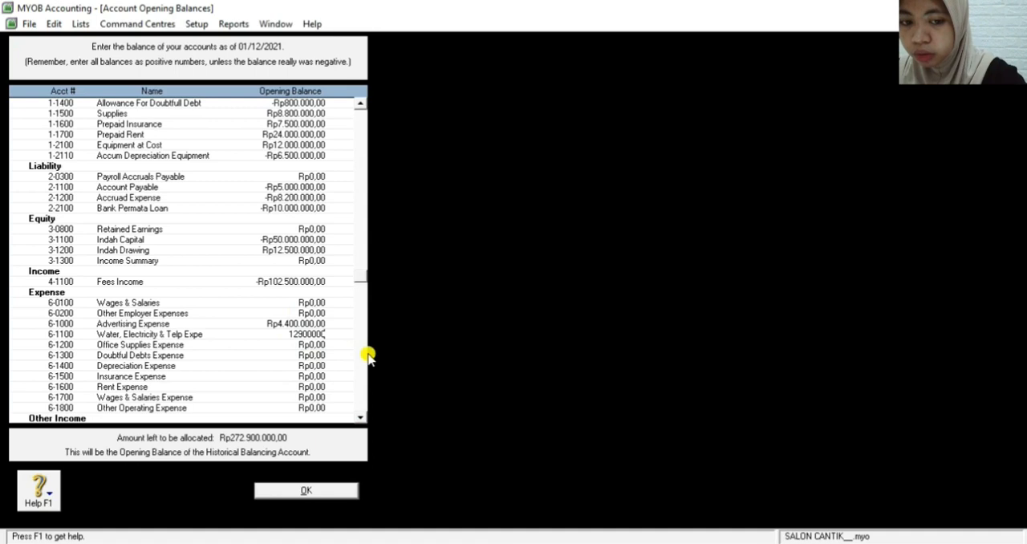
key("Tab")
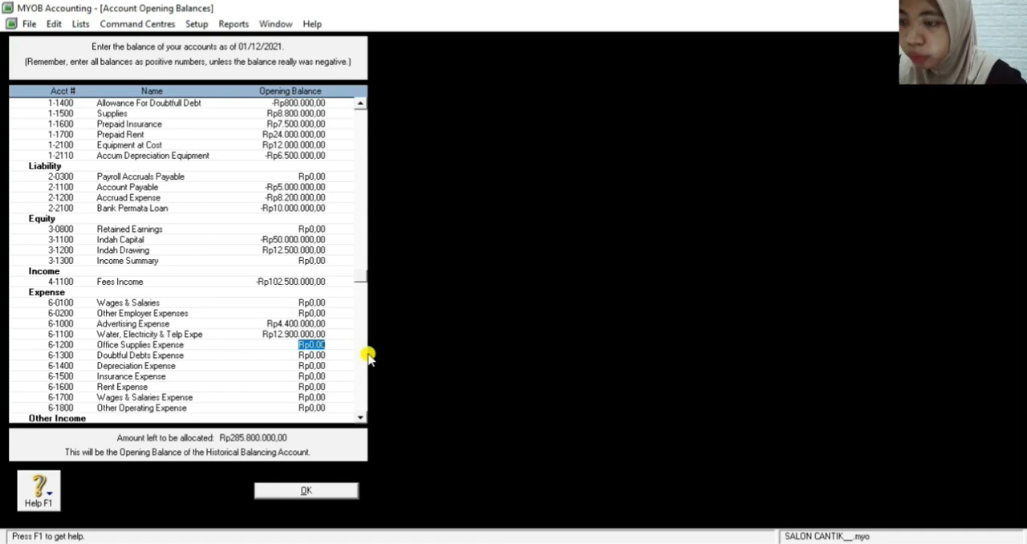
Set the opening balances of Office Supplies Expense to Rp4.950.000,00 and Doubtful Debts Expense to Rp1.500.000,00
type("4950000")
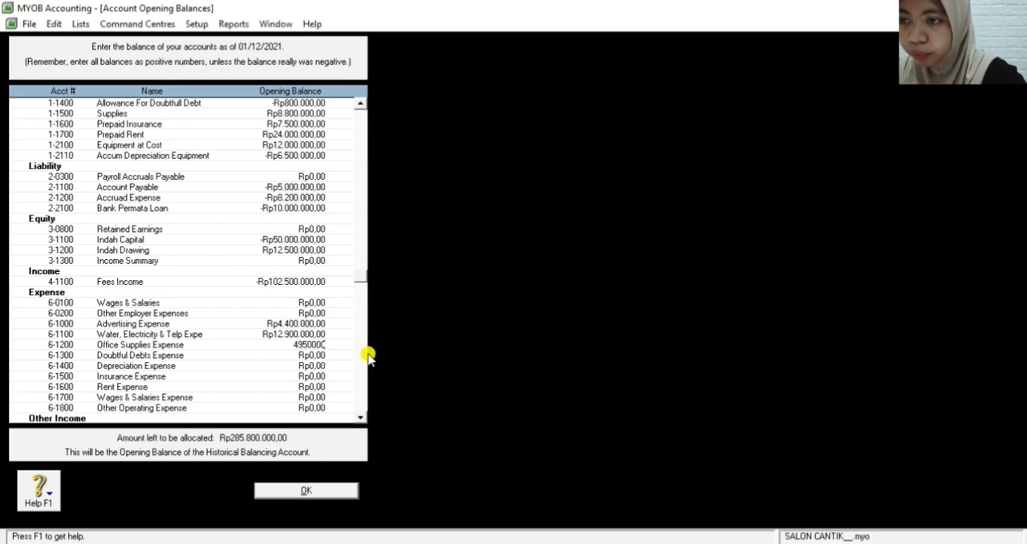
key("Tab")
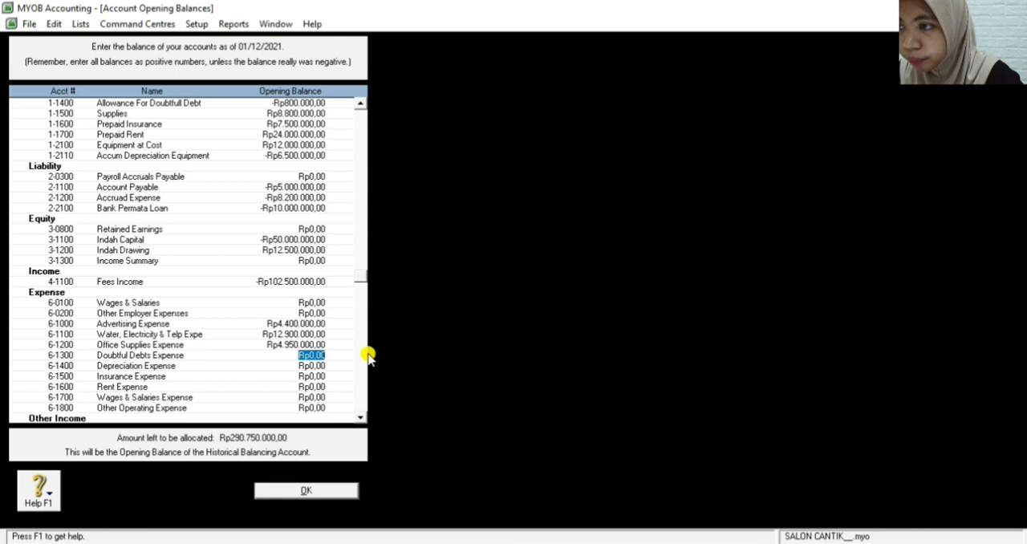
type("1500")
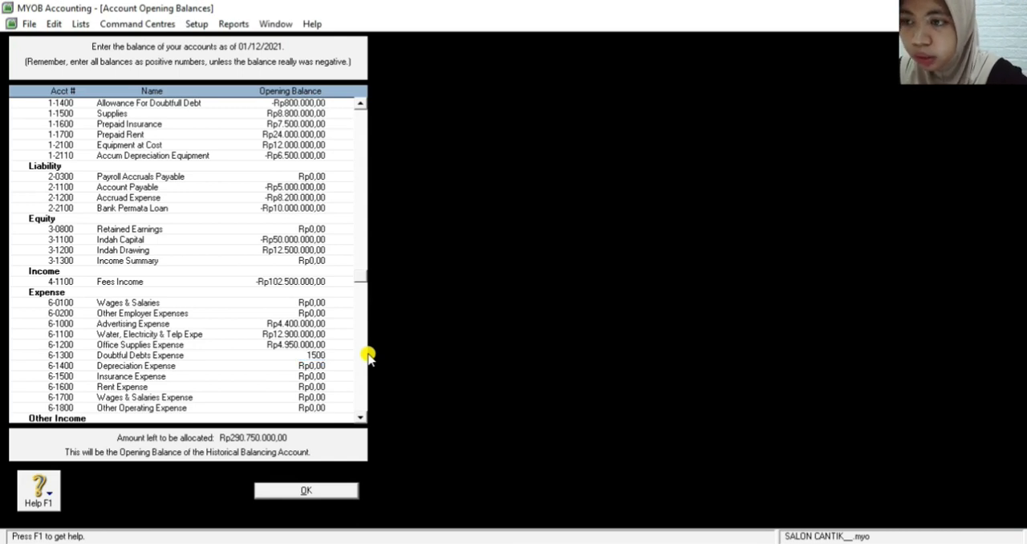
type("000")
key("Tab")
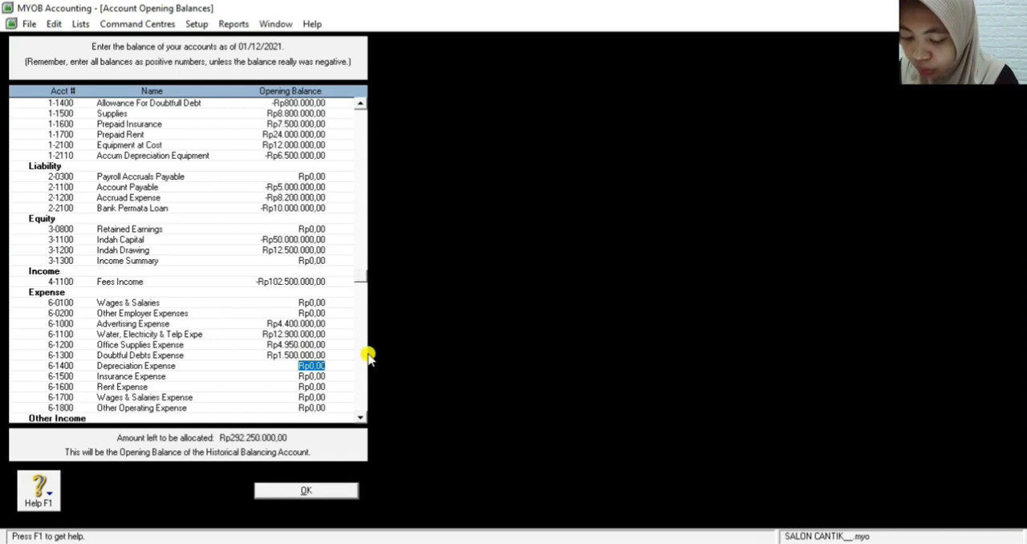
Set the opening balance of the Depreciation Expense account to Rp65.000.000,00
type("65.000.0")
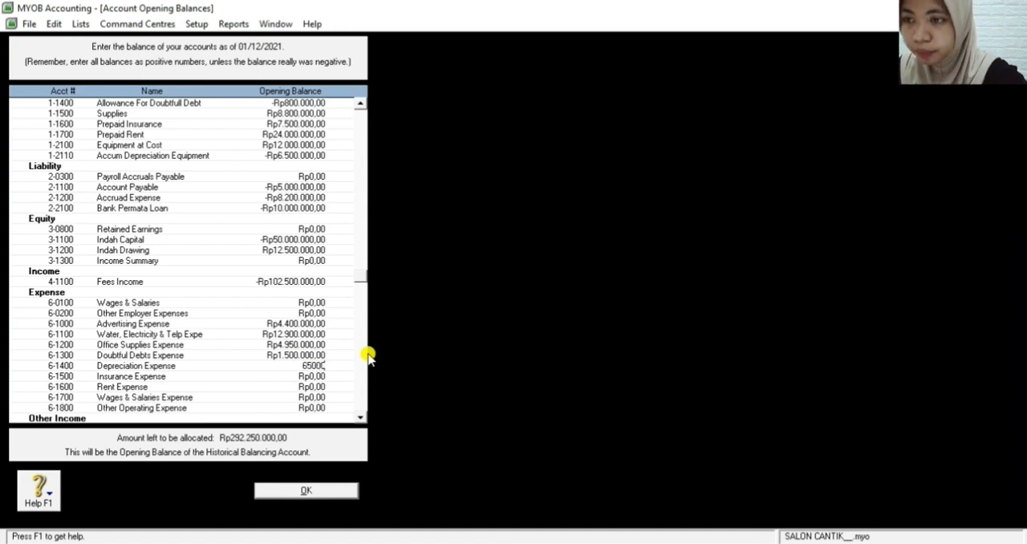
type("00")
key("Tab")
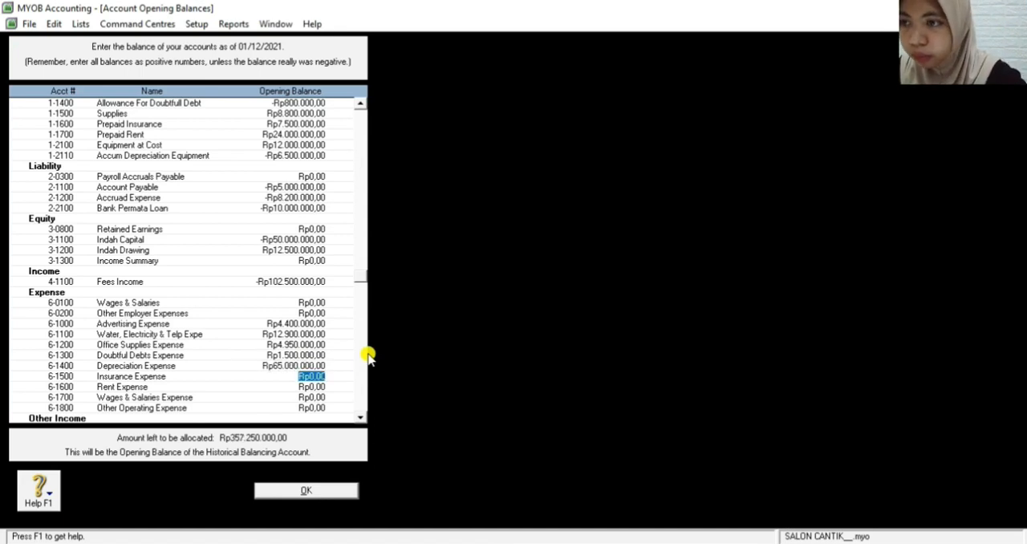
Correct the opening balance of the Depreciation Expense account to Rp6.500.000,00
left_click(287, 366)
key("BackSpace")
type("6")
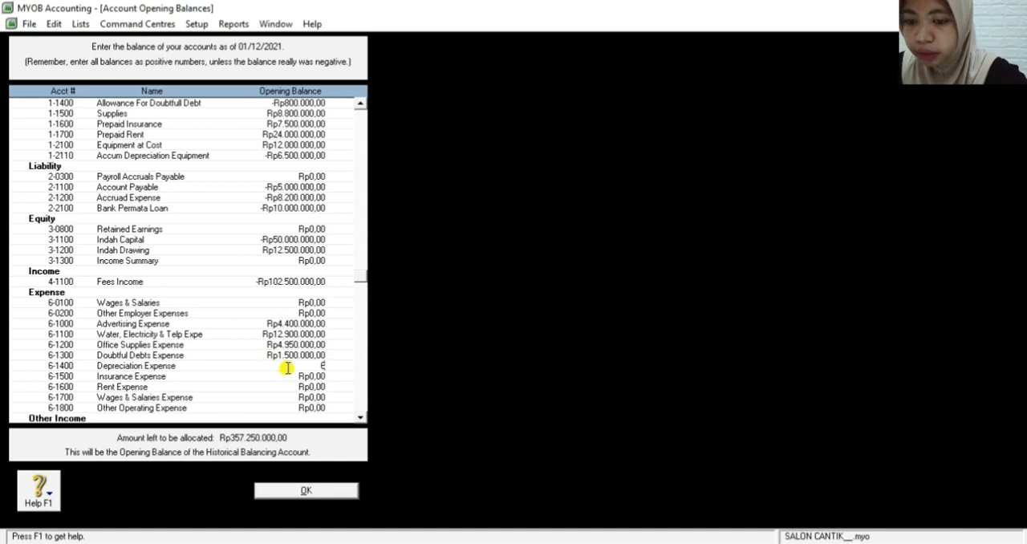
type(".500.00000")
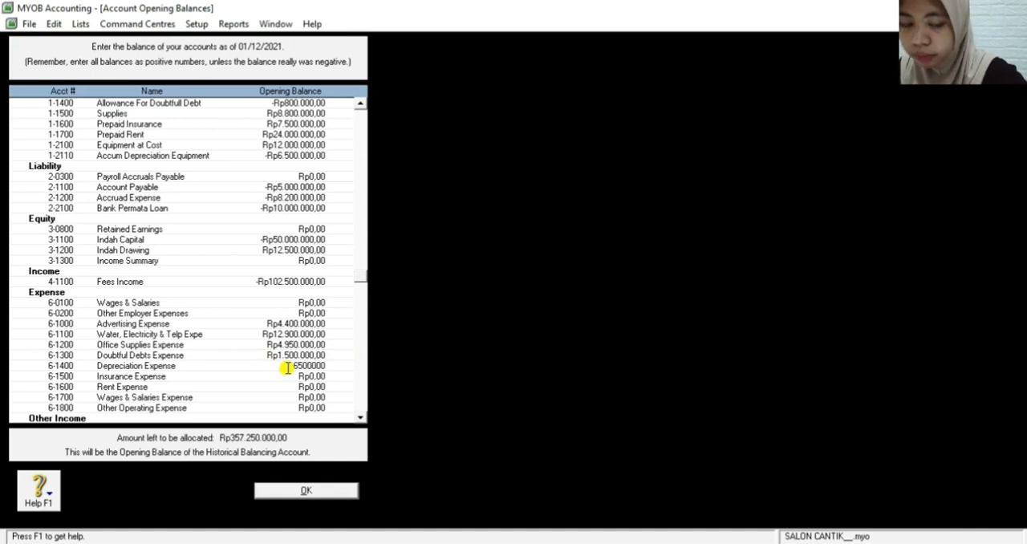
key("Tab")
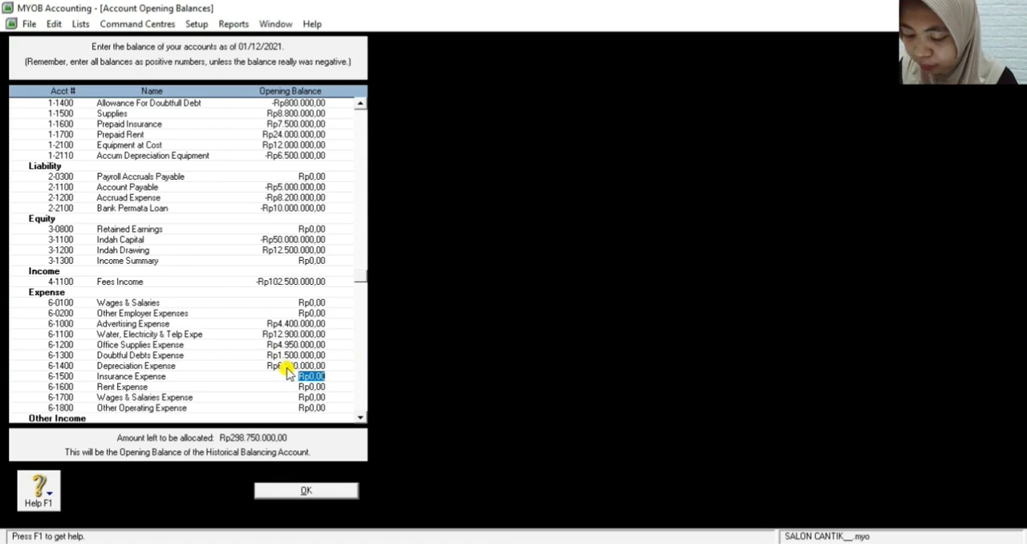
Set the opening balances of Insurance Expense to Rp3.500.000,00 and Rent Expense to Rp4.500.000,00
type("3")
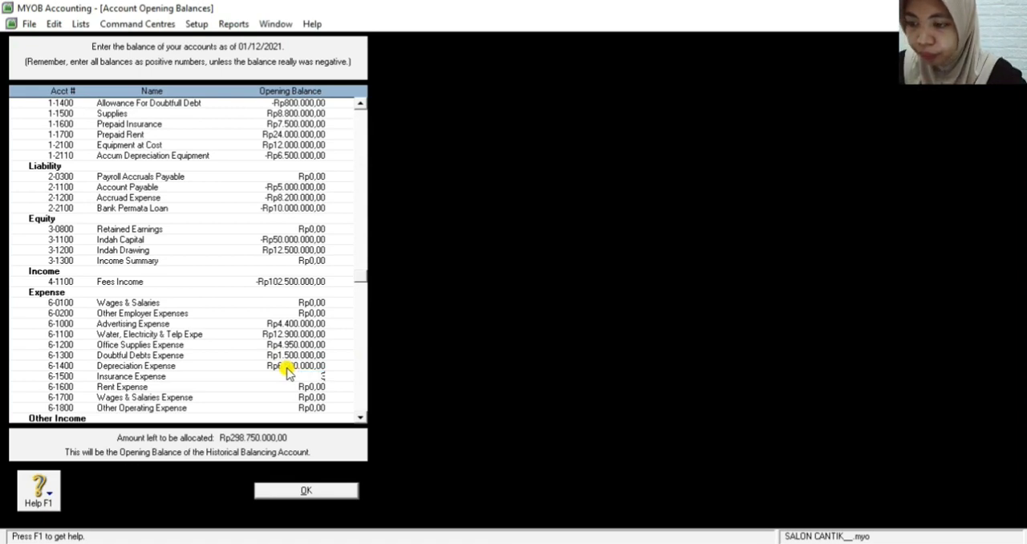
type("500000")
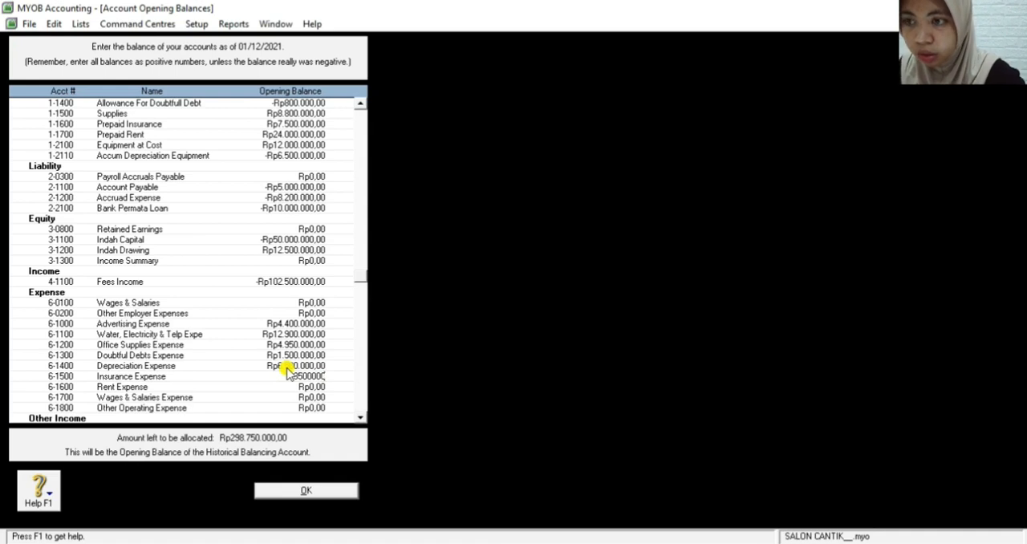
key("Tab")
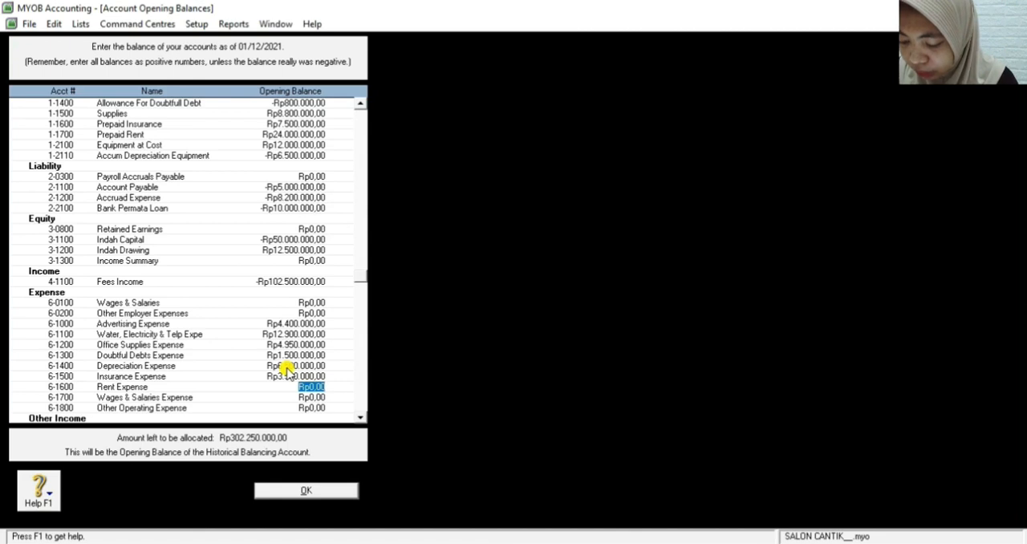
type("4500000")
key("Tab")
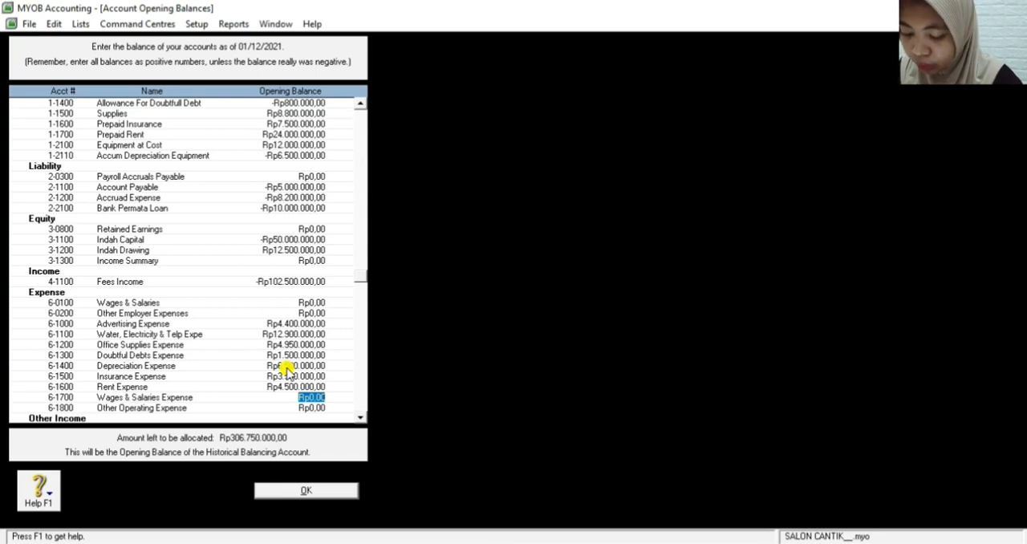
Set the opening balance of the Wages & Salaries Expense account (6-1700) to Rp20.100.000,00
type("20.100.")
type("000")
key("Tab")
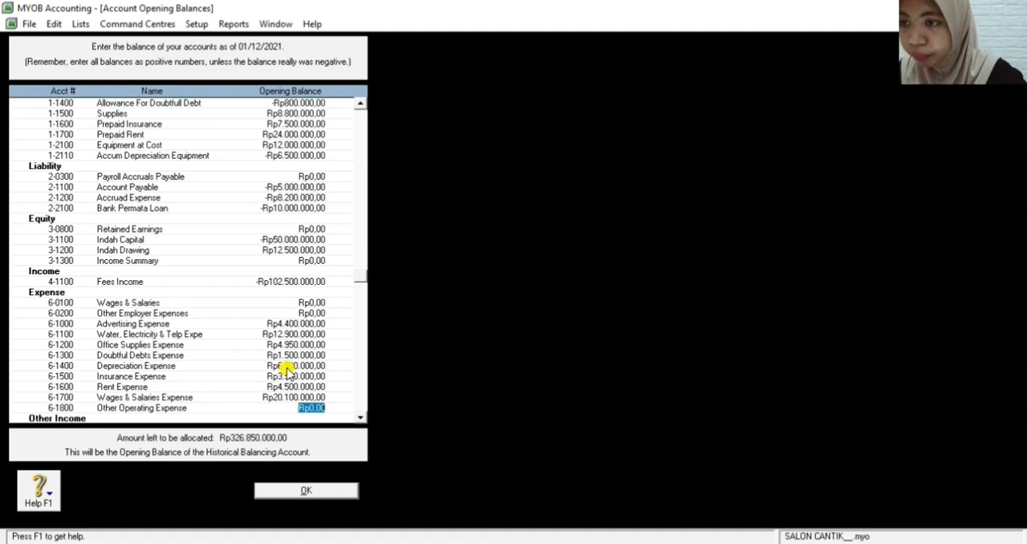
Set the opening balance of the Other Operating Expense account to Rp950.000,00
type("9500")
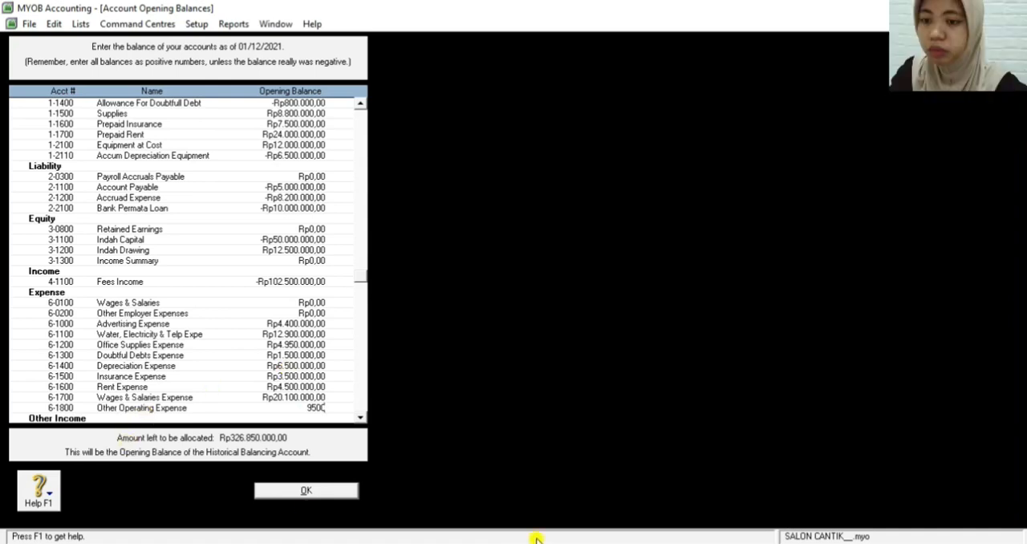
key("BackSpace")
key("BackSpace")
key("BackSpace")
key("BackSpace")
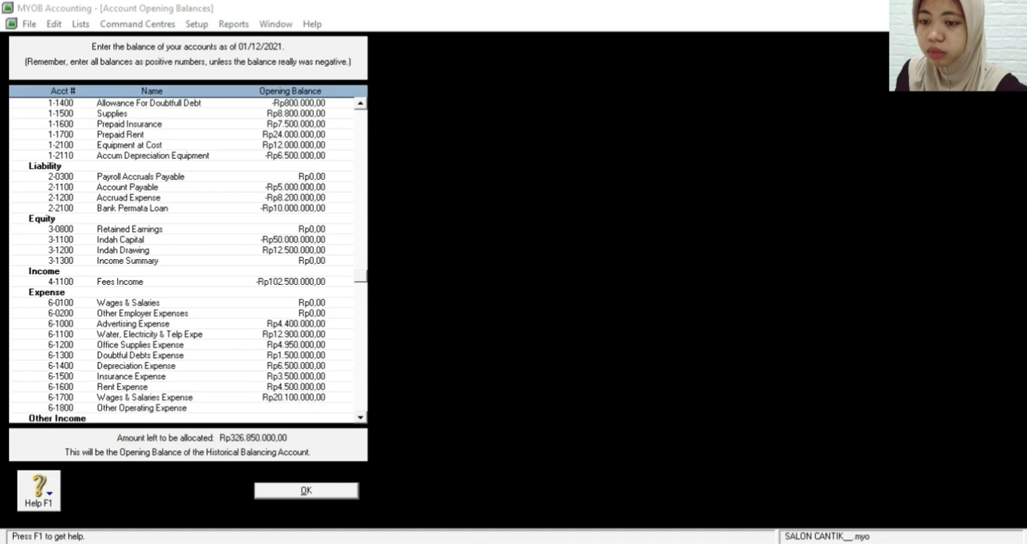
left_click(292, 408)
type("9")
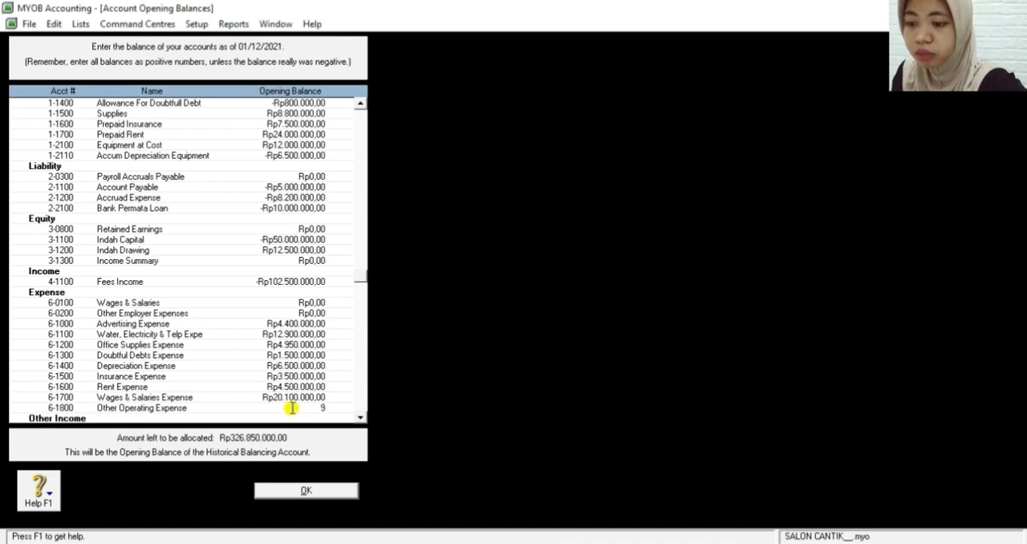
type("500000")
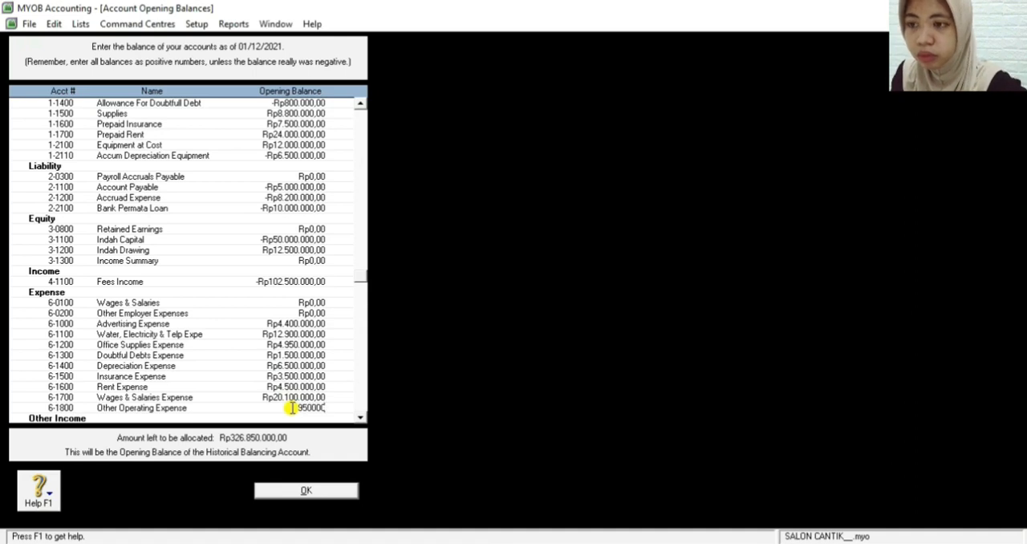
key("Tab")
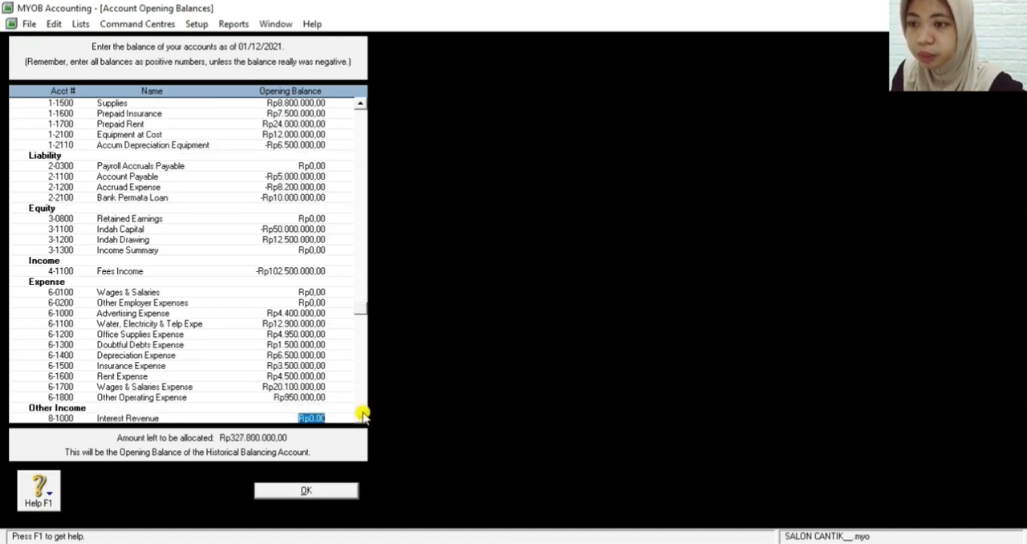
Set the opening balance of the Interest Revenue account under Other Income to -Rp3.800.000,00
scroll(361, 414, "down", 3)
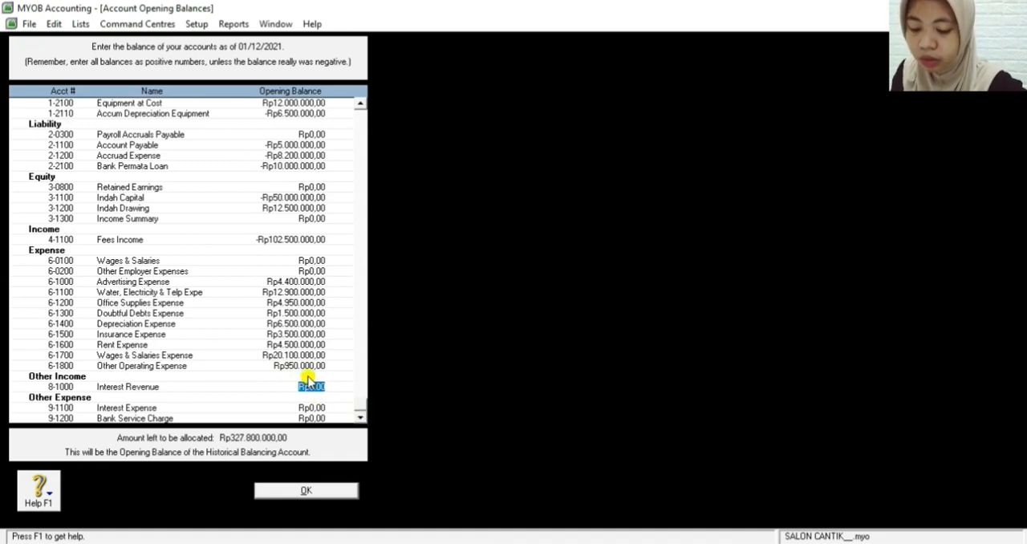
key("BackSpace")
type("3.500.00")
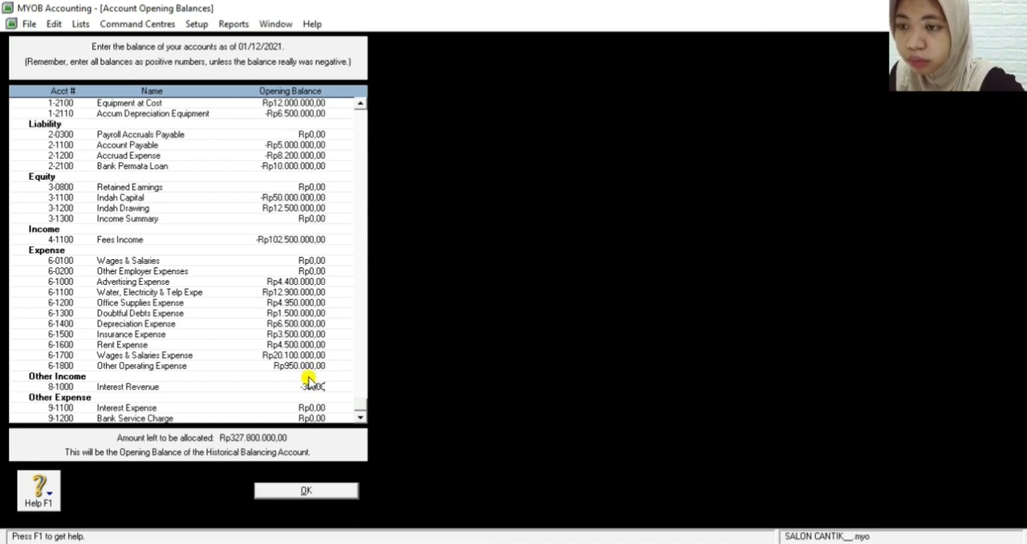
type("0,0")
key("Tab")
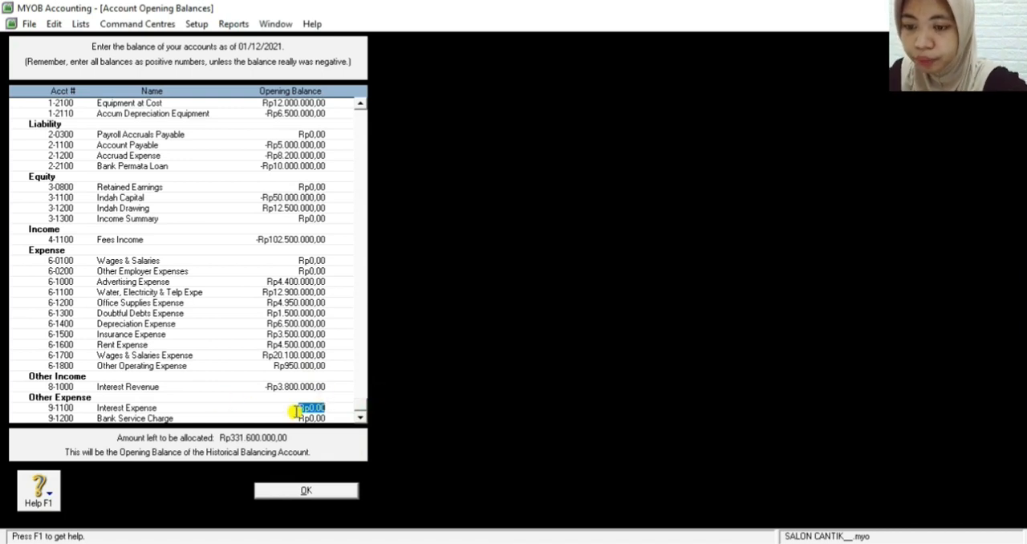
Set the opening balances of Interest Expense to Rp1.800.000,00 and Bank Service Charge to Rp600.000,00
type("1800")
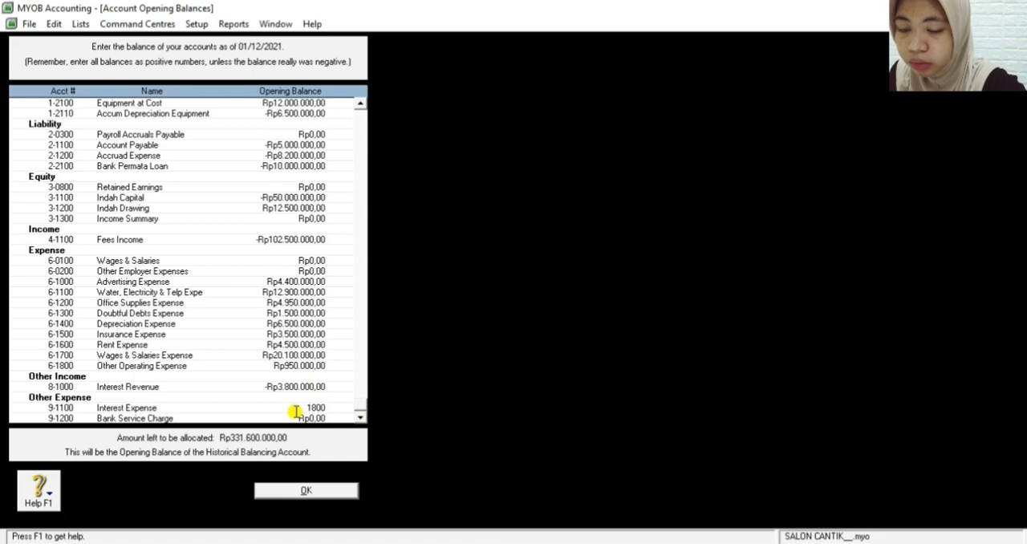
type("0000")
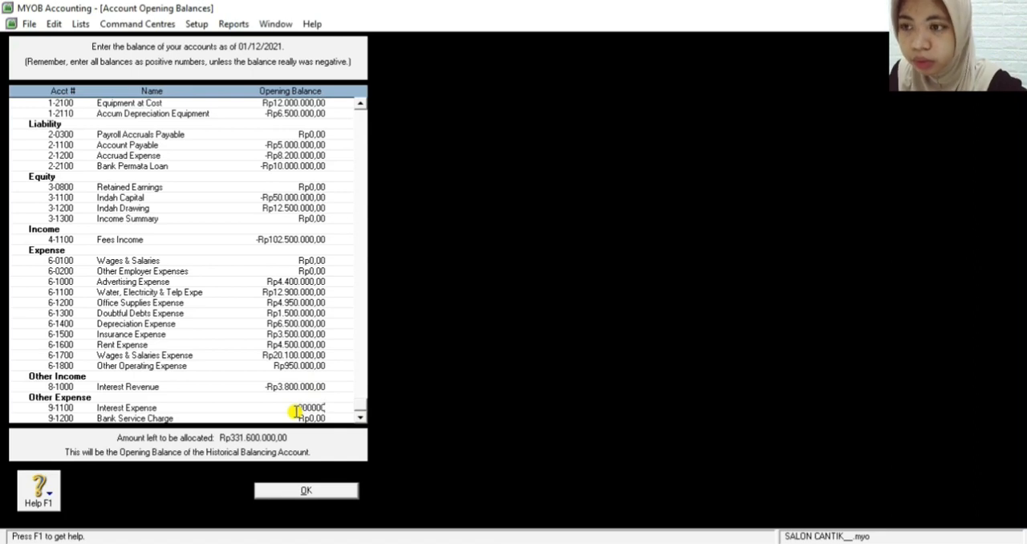
key("Tab")
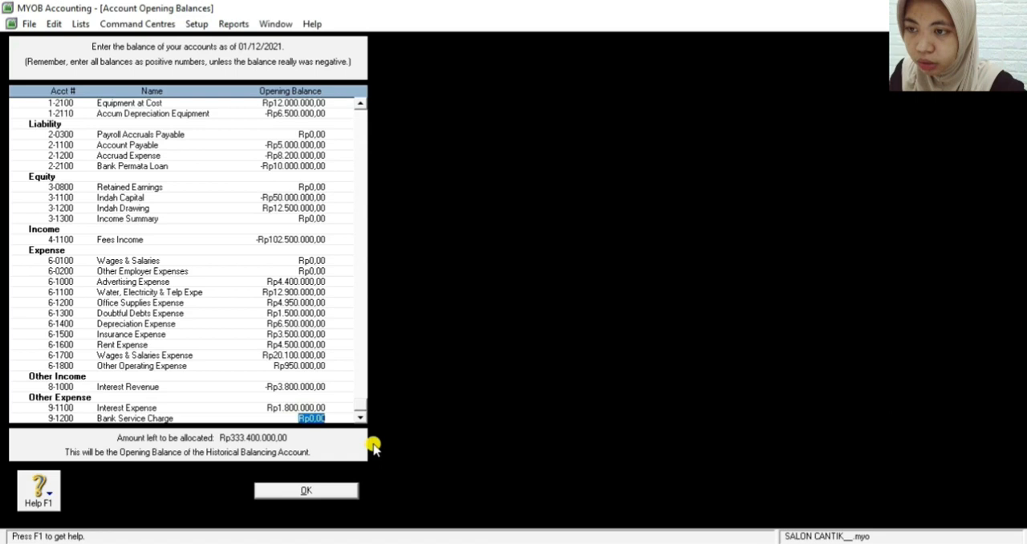
type("600.000")
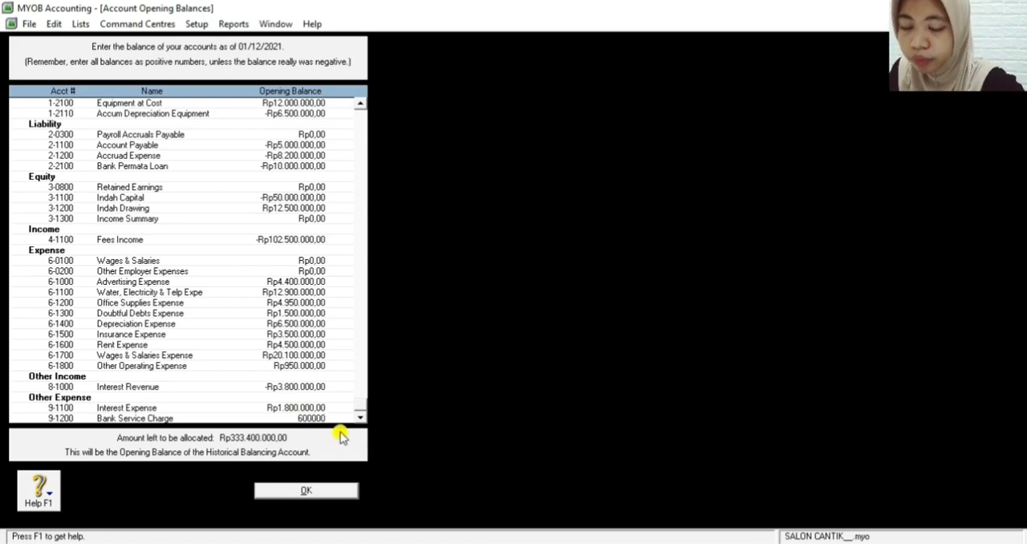
key("Tab")
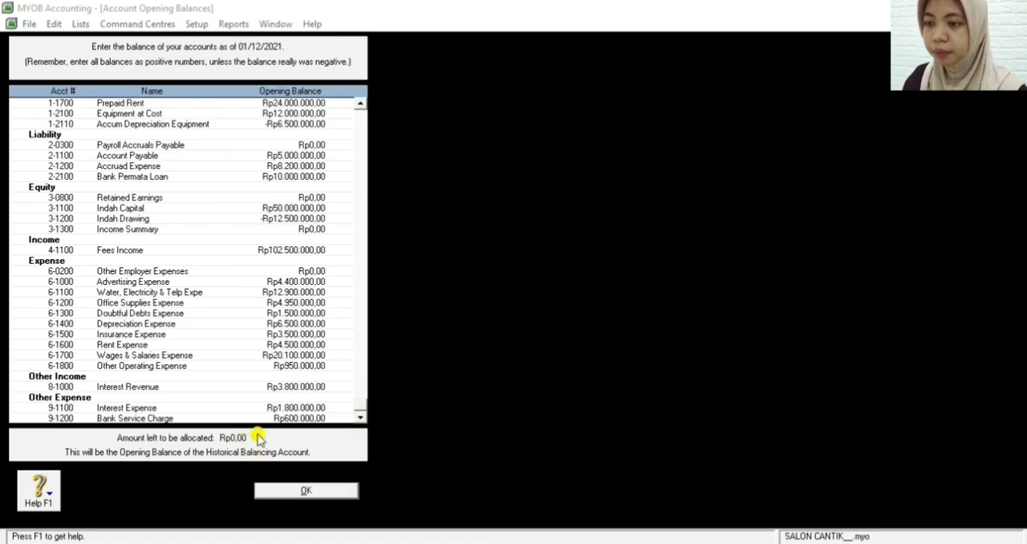
Confirm the account opening balances and close the Accounts Easy Setup Assistant
left_click(303, 490)
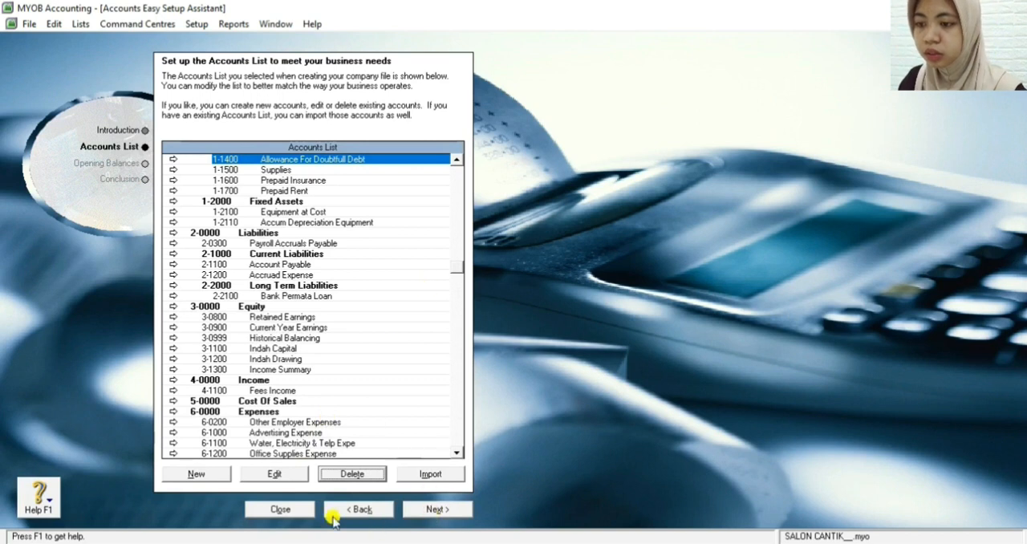
left_click(278, 510)
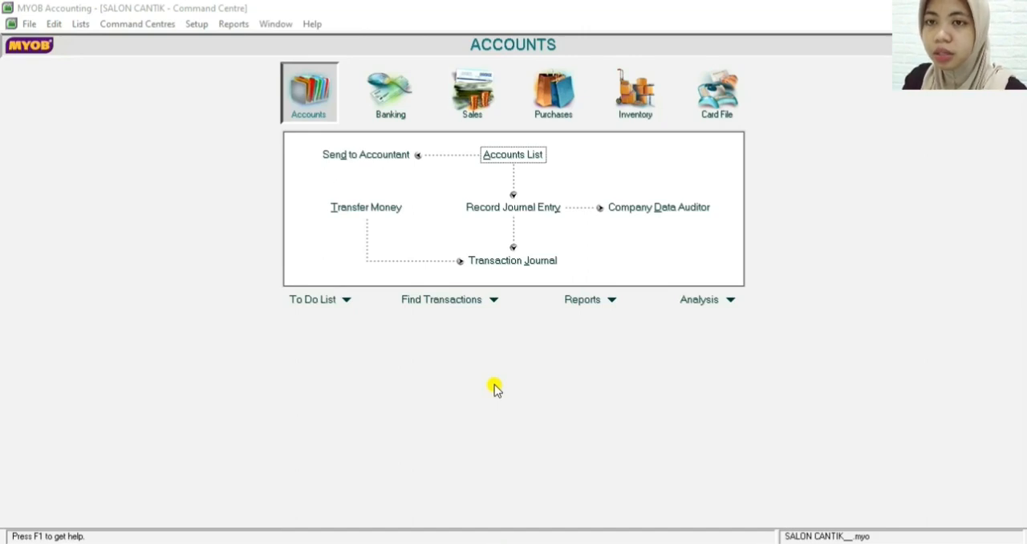
Create a new customer card in the Cards List and enter the customer's name and card ID
left_click(715, 100)
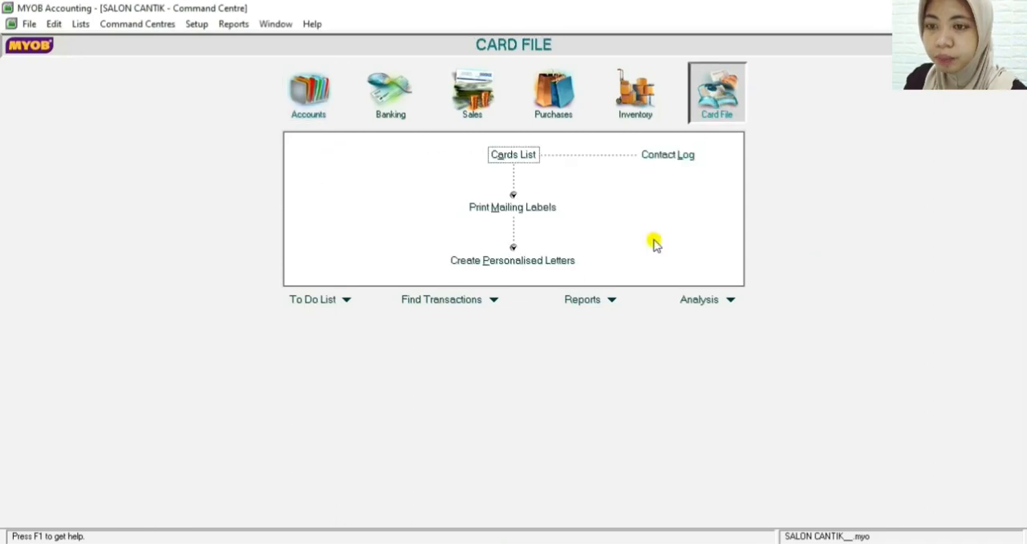
left_click(499, 155)
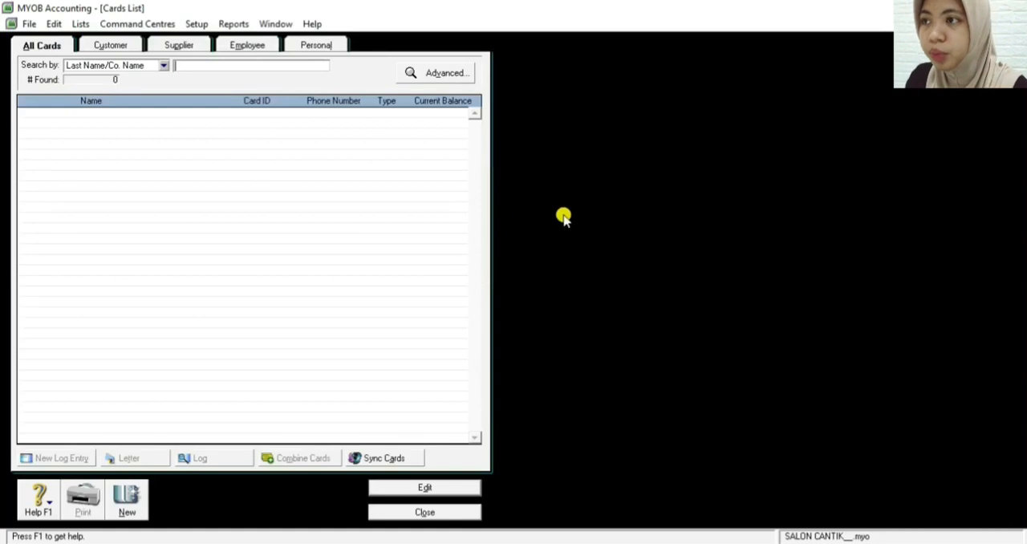
left_click(108, 46)
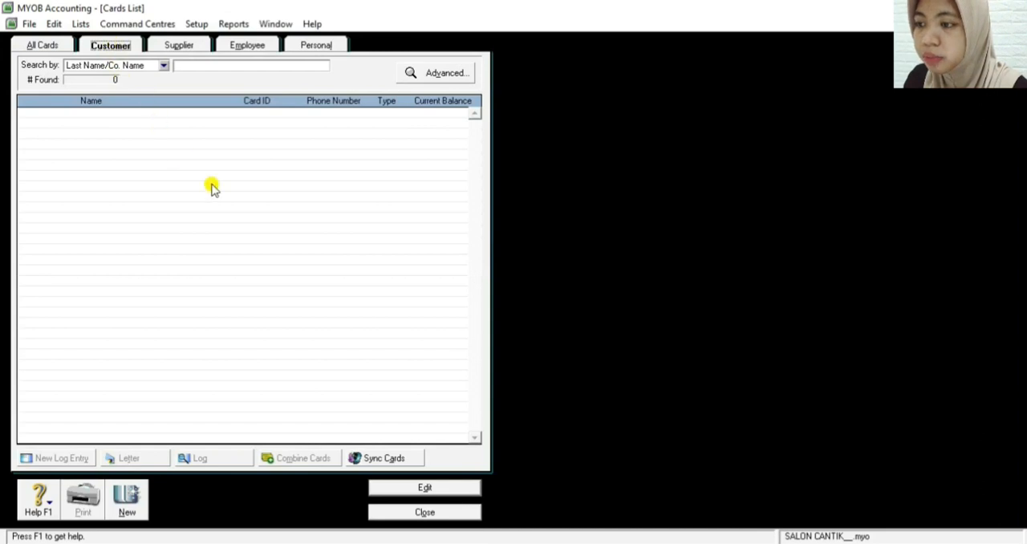
left_click(129, 498)
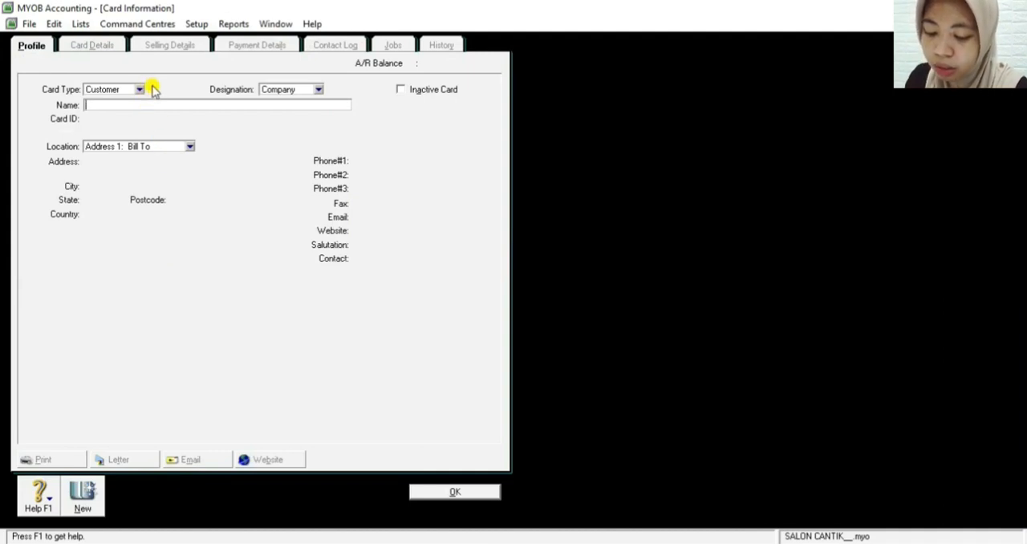
type("Ny.")
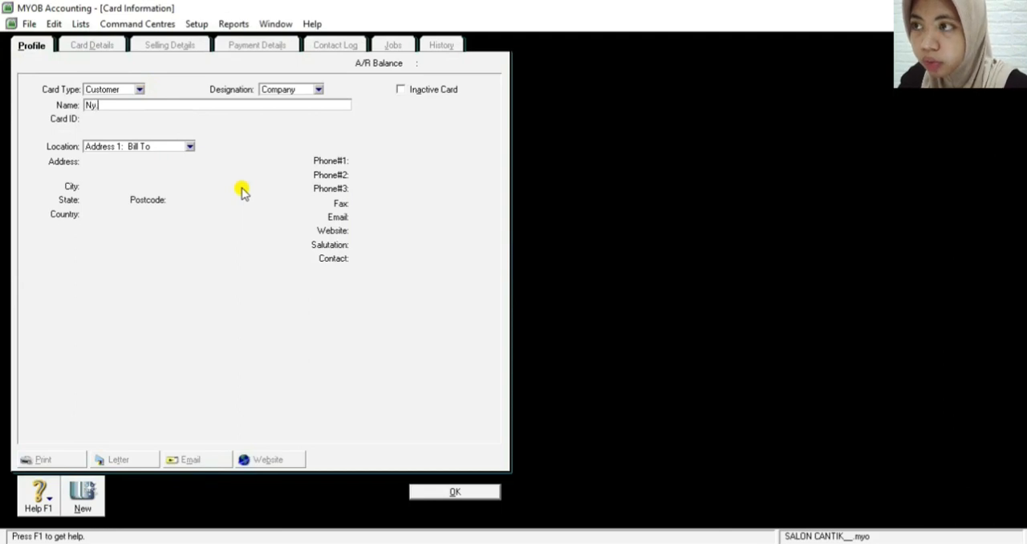
type(" Ria")
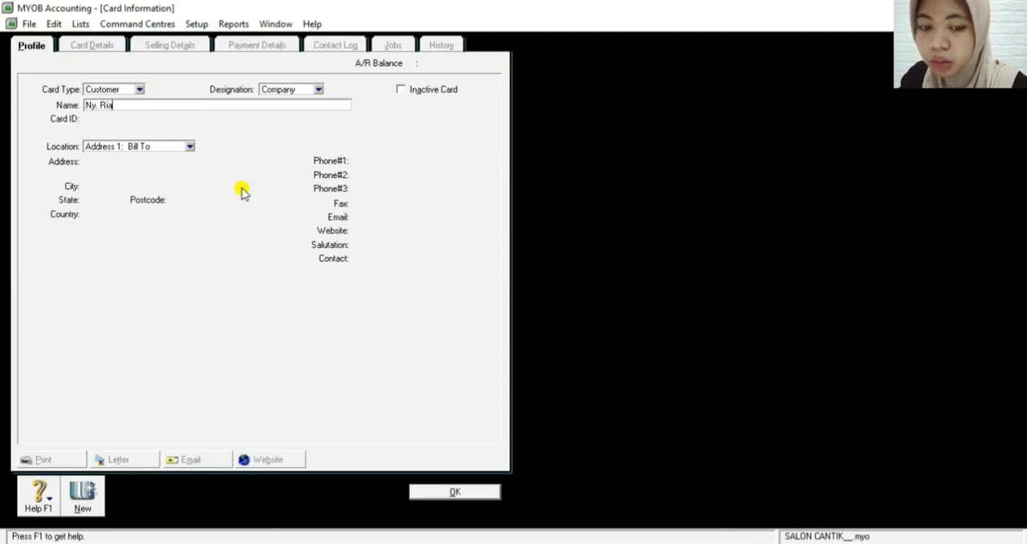
key("Tab")
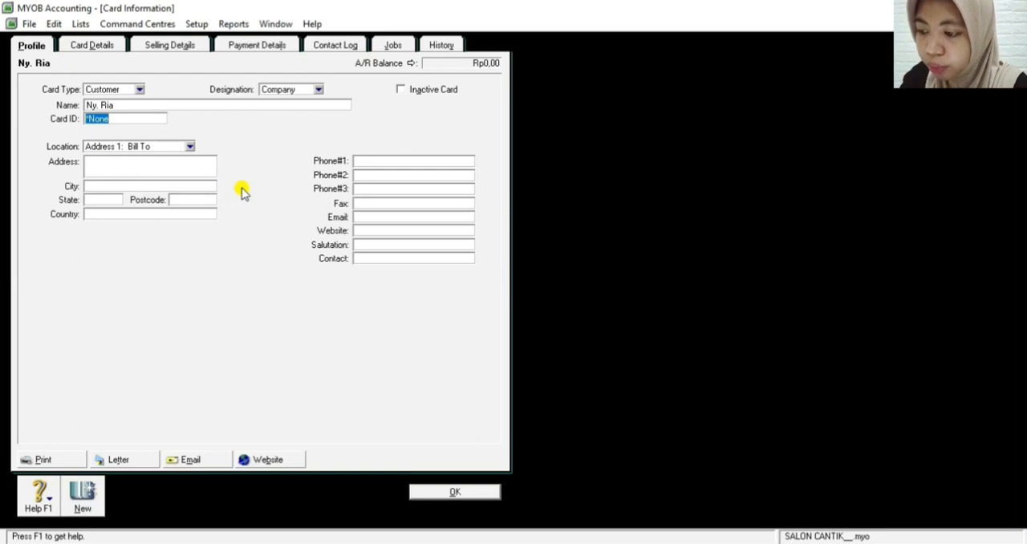
type("C001")
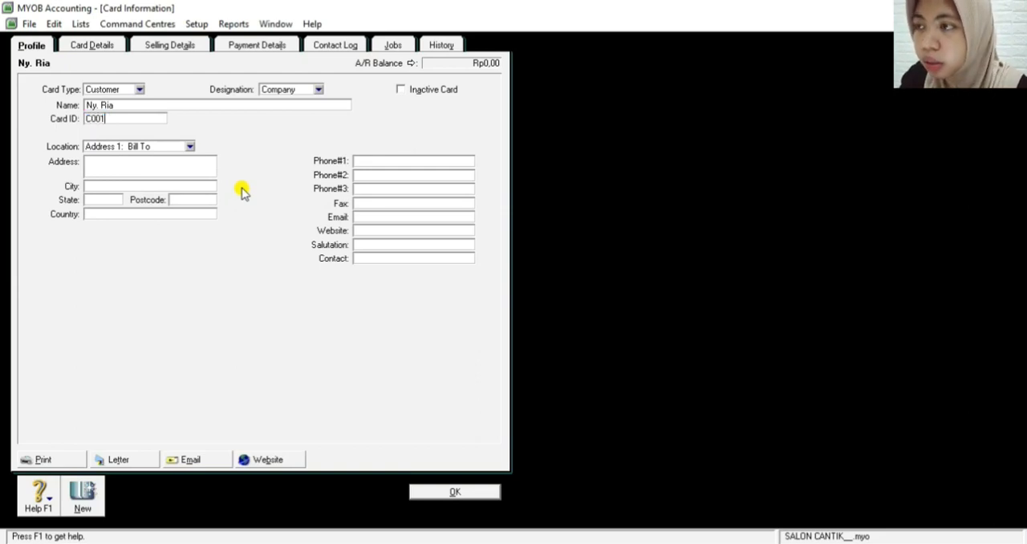
Enter the customer's street address in the Bill To location of the card's profile
left_click(145, 167)
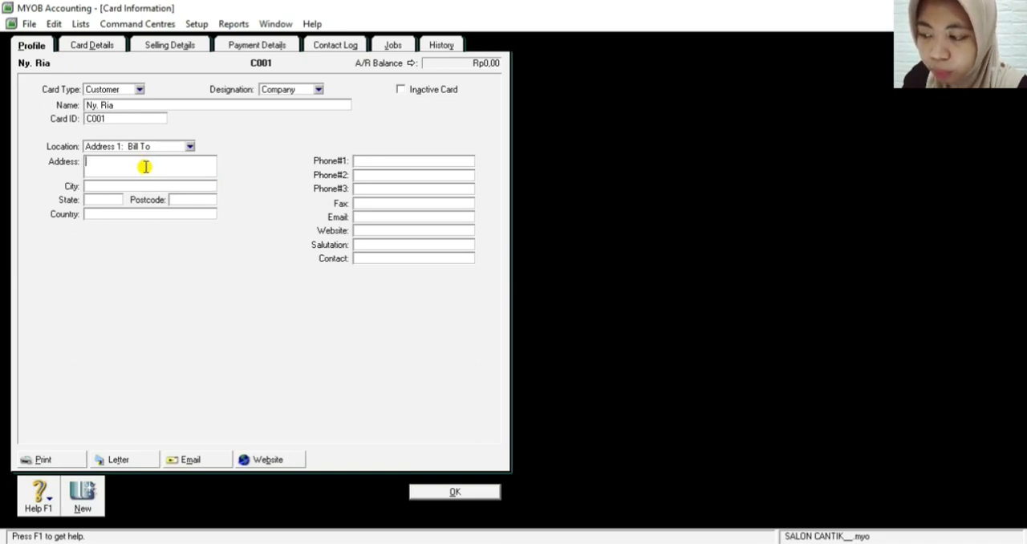
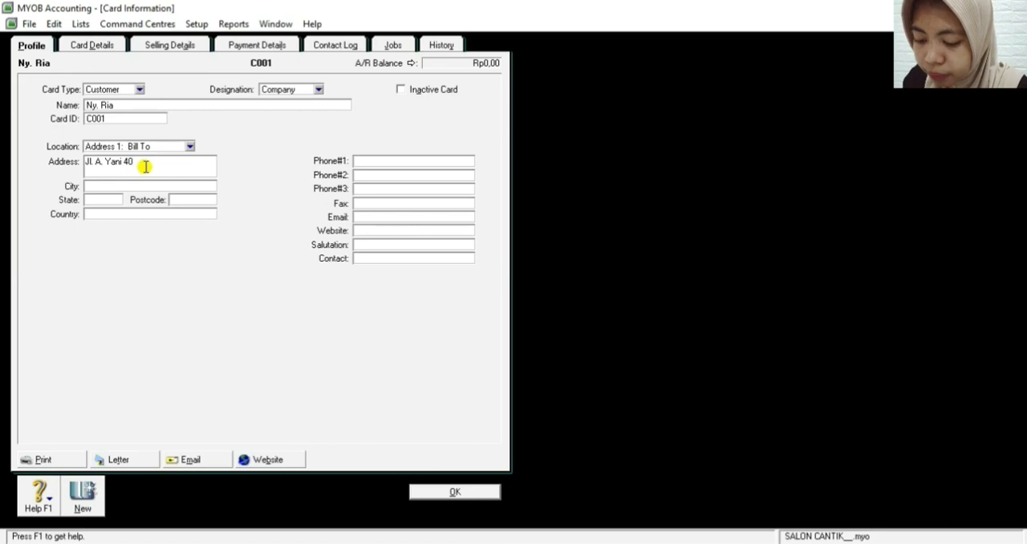
Fill in the customer's city and state, and set the country to INDONESIA
left_click(103, 186)
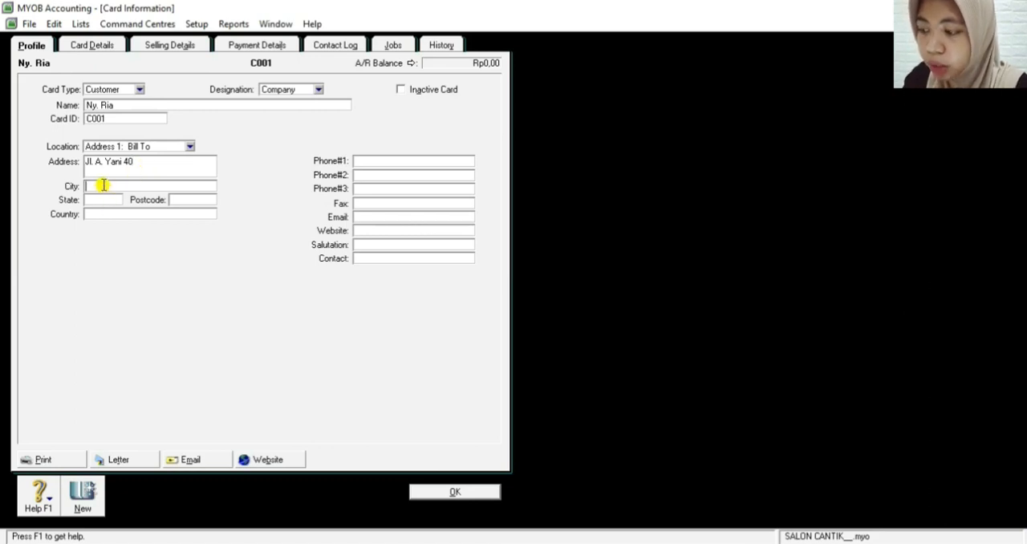
type("Bandung")
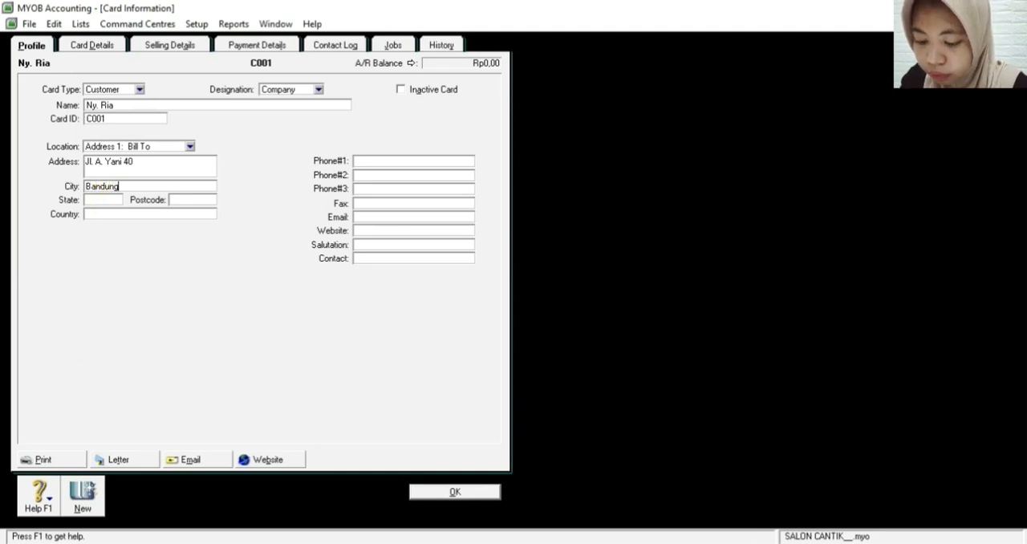
left_click(104, 199)
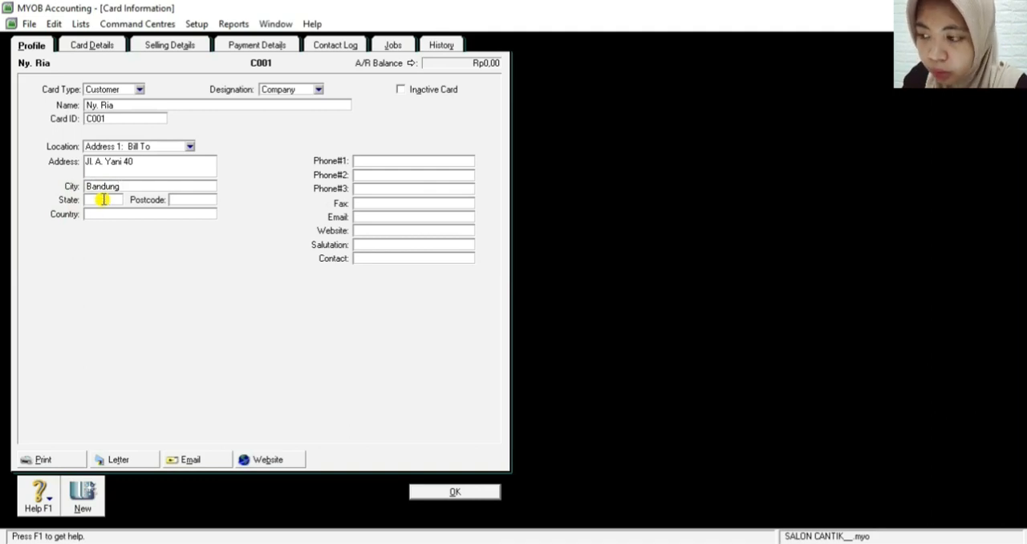
type("JABAR")
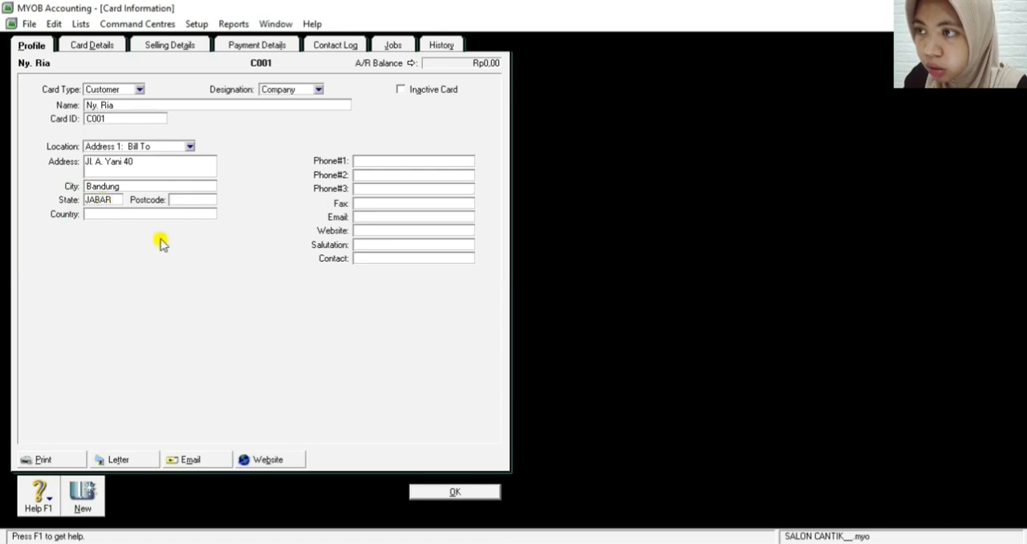
left_click(134, 212)
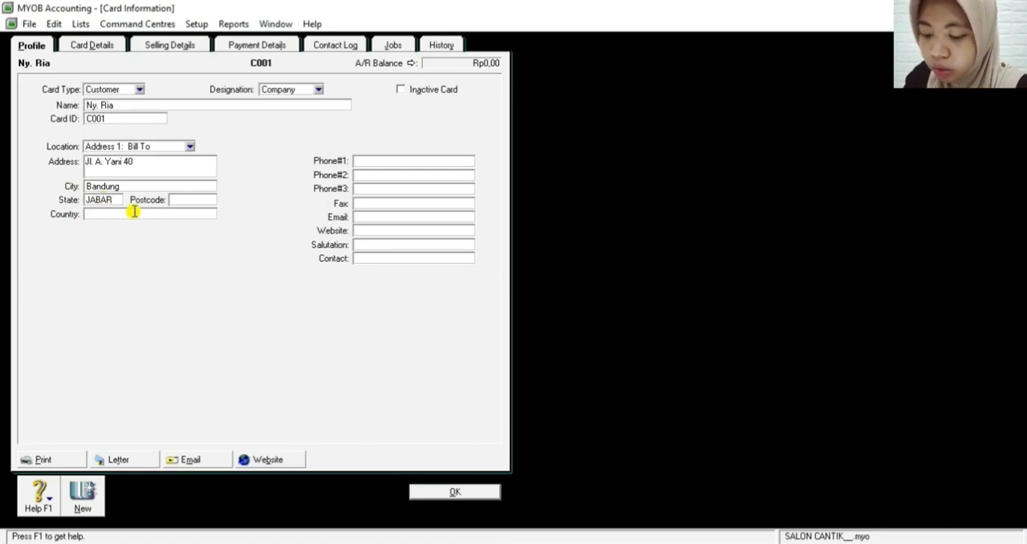
type("IN")
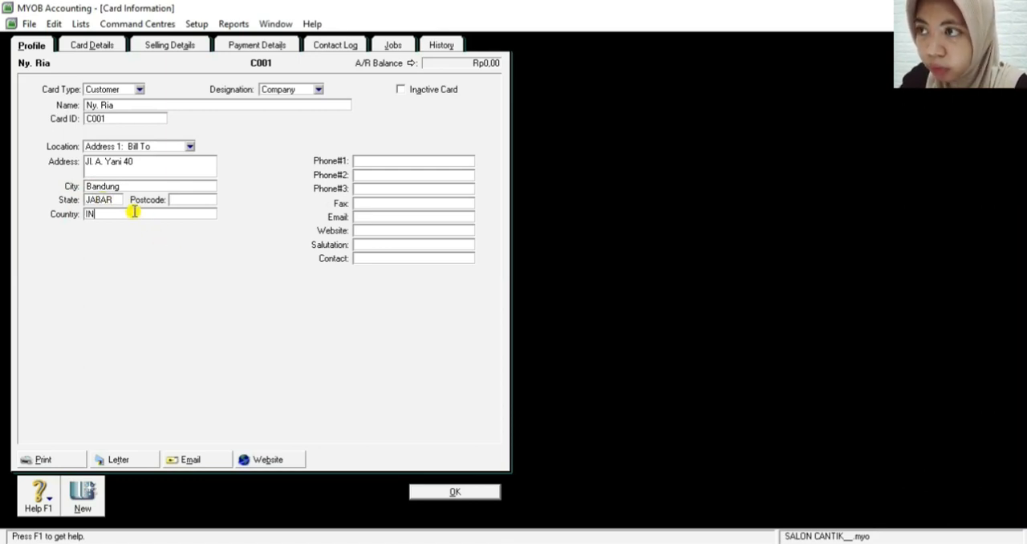
type("DONESIA")
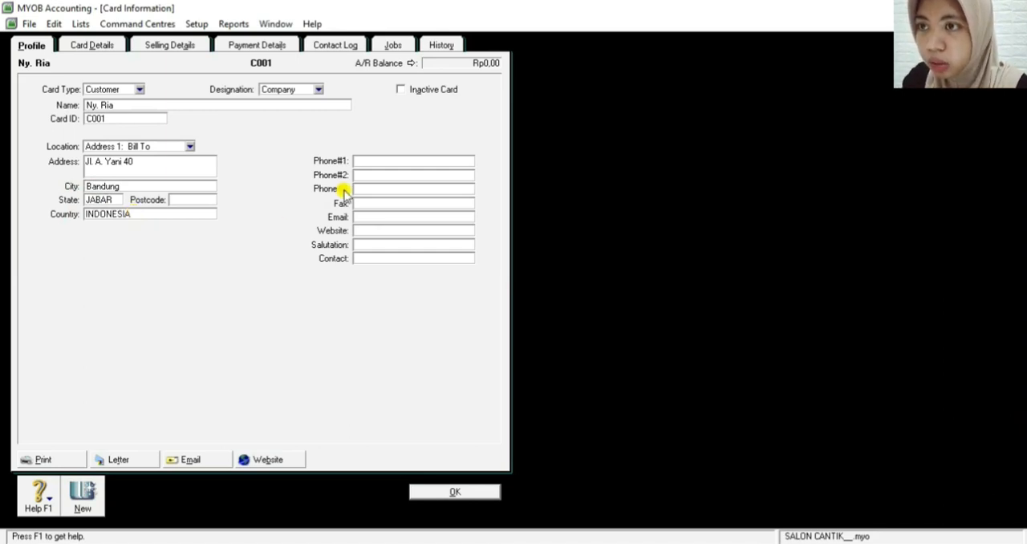
Enter the customer's phone number, including the area code in parentheses, as Phone#1
left_click(398, 161)
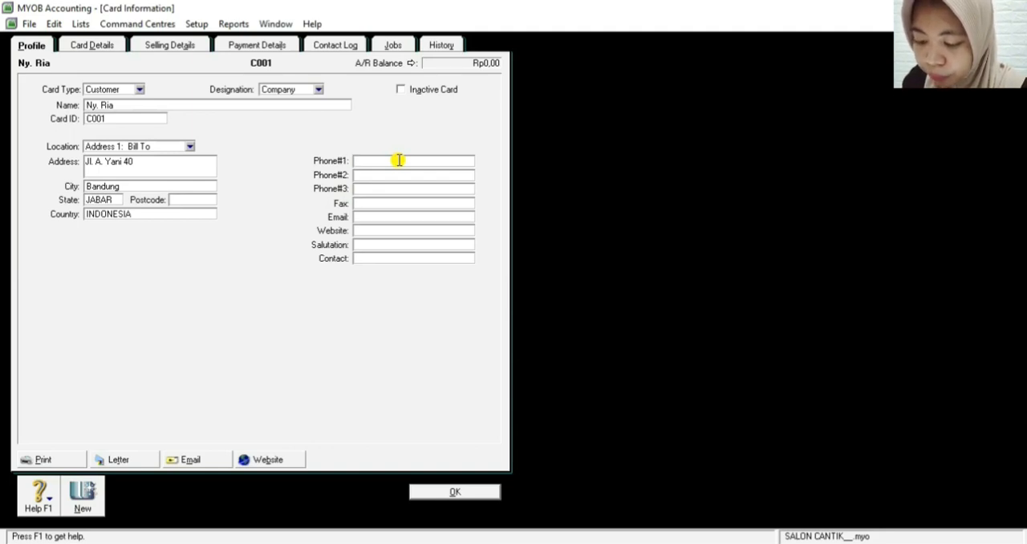
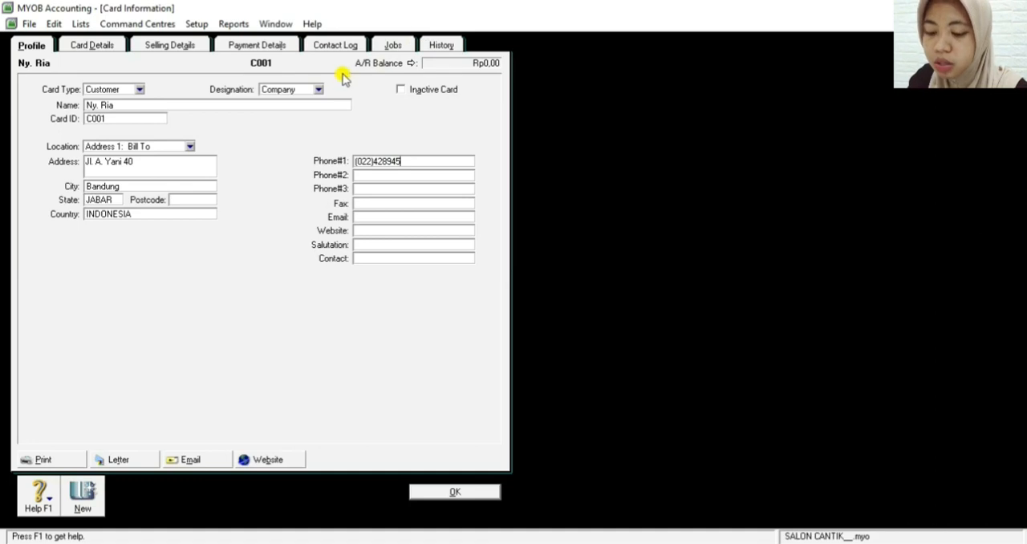
In the customer's selling details, set the sale layout to Service and the payment terms to In a Given # of Days
left_click(167, 47)
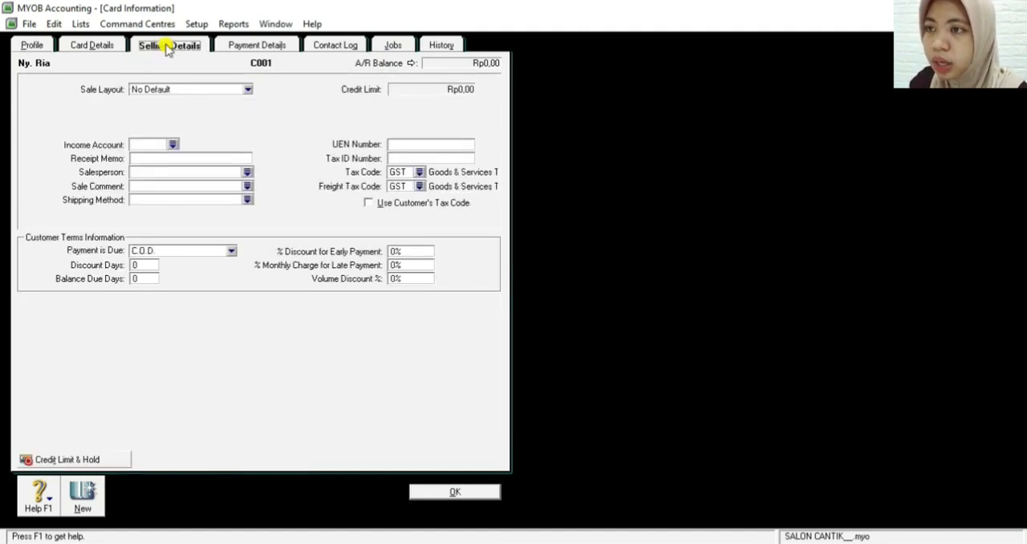
left_click(246, 90)
left_click(212, 110)
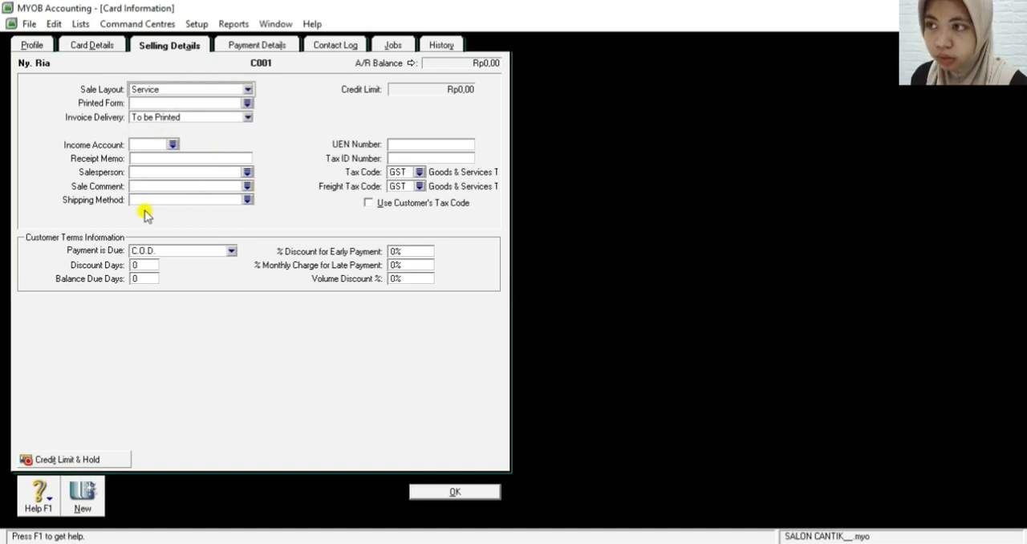
left_click(165, 252)
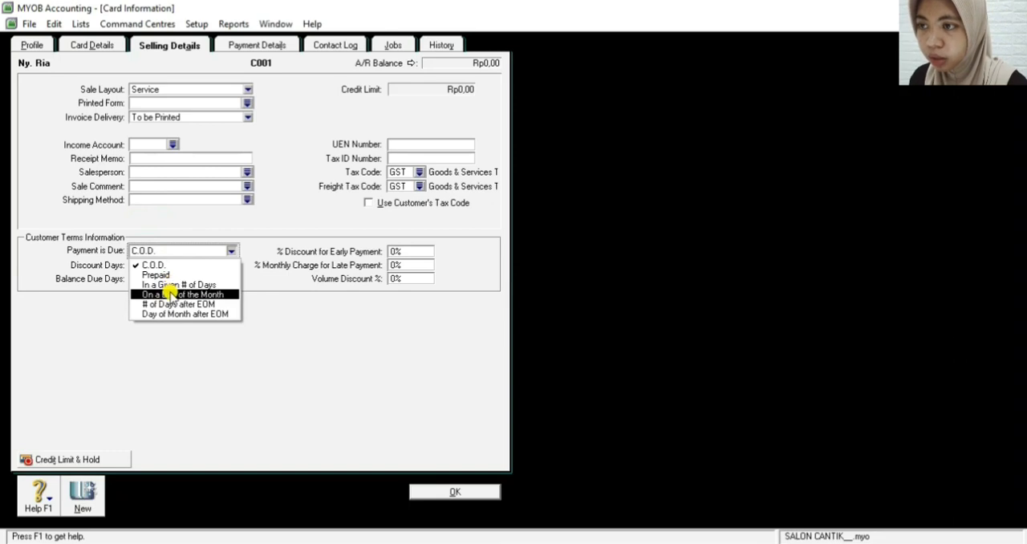
left_click(171, 285)
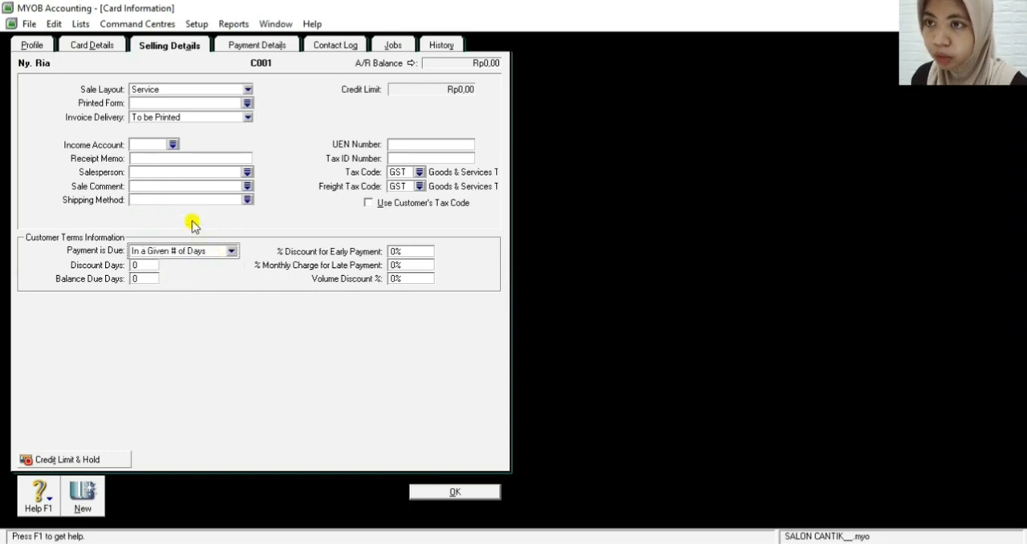
Set both the customer's tax code and freight tax code to N-T (Non-Taxable)
left_click(418, 172)
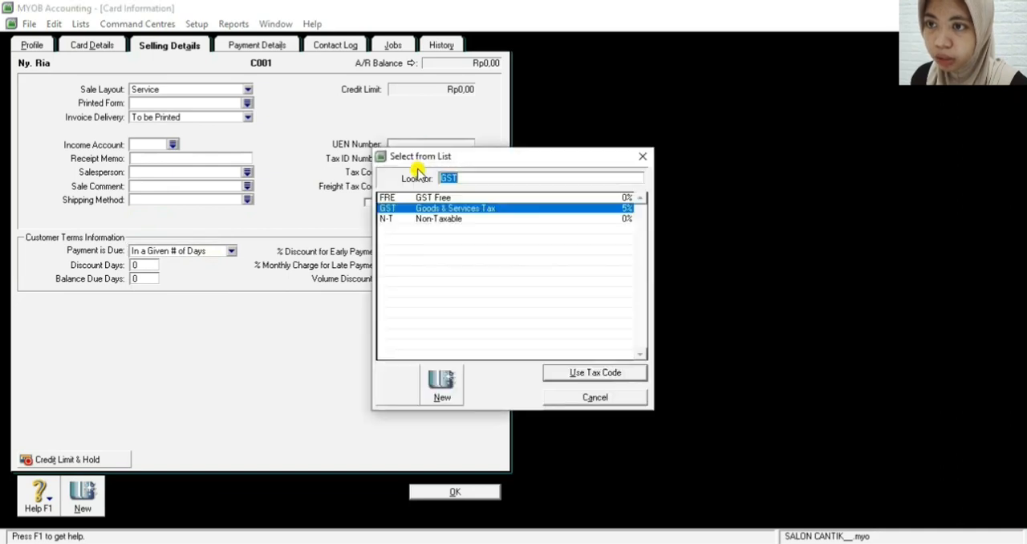
left_click(430, 218)
left_click(568, 378)
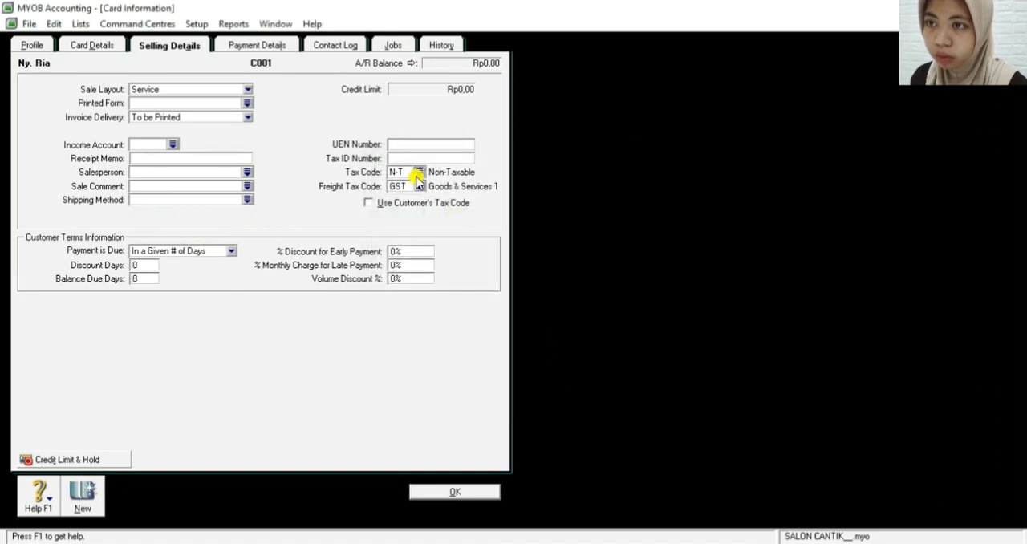
left_click(419, 187)
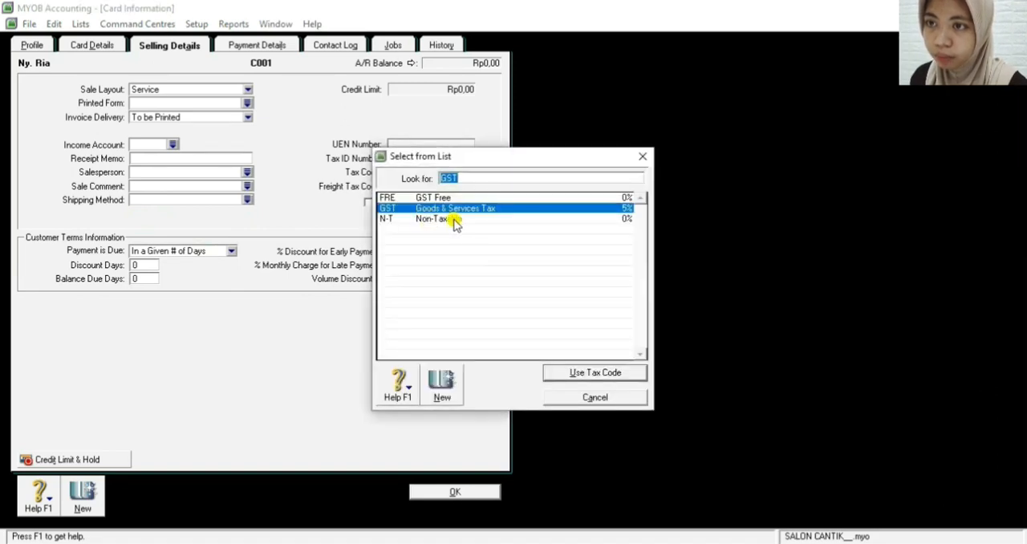
left_click(451, 218)
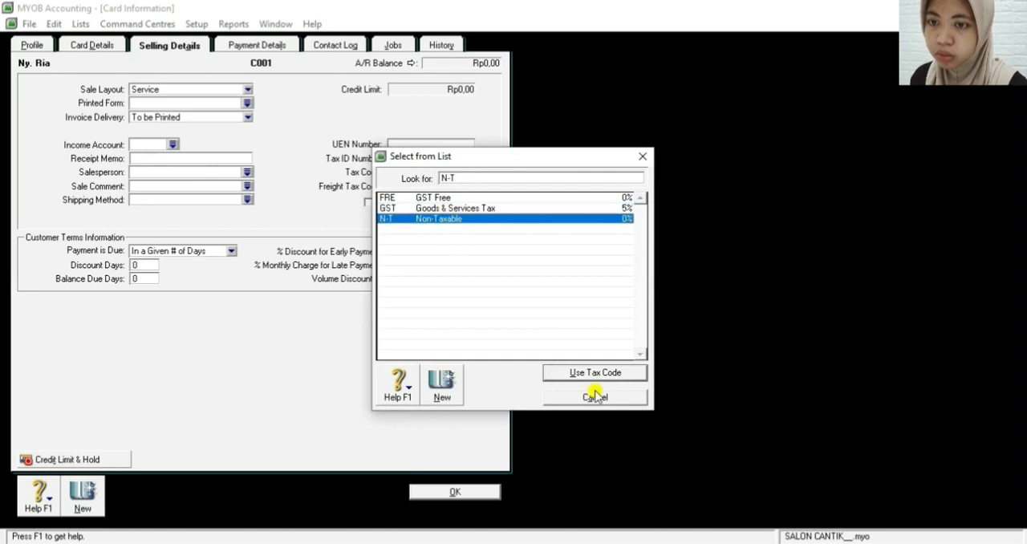
left_click(576, 374)
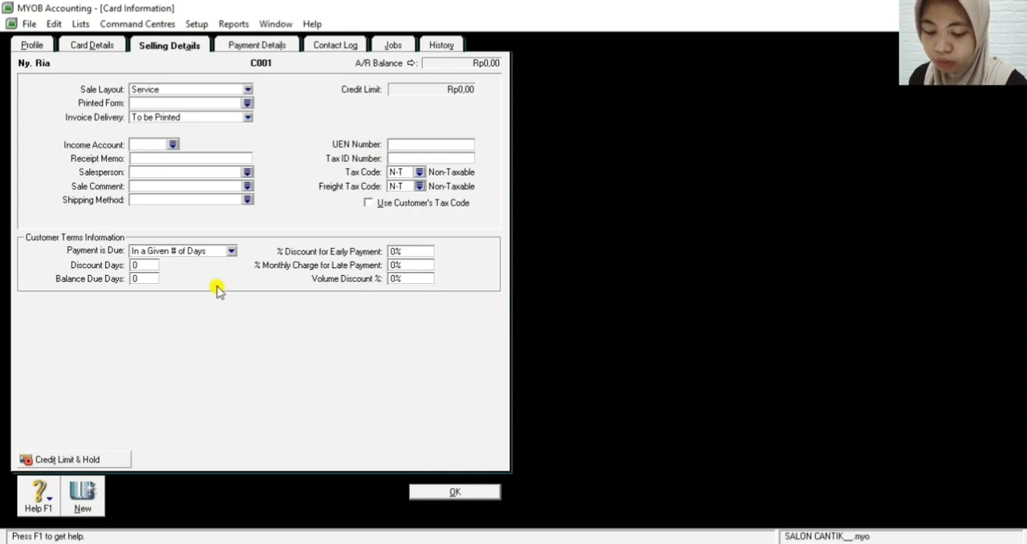
Set the customer's balance due days to 30 and save the card
left_click(141, 278)
type("3")
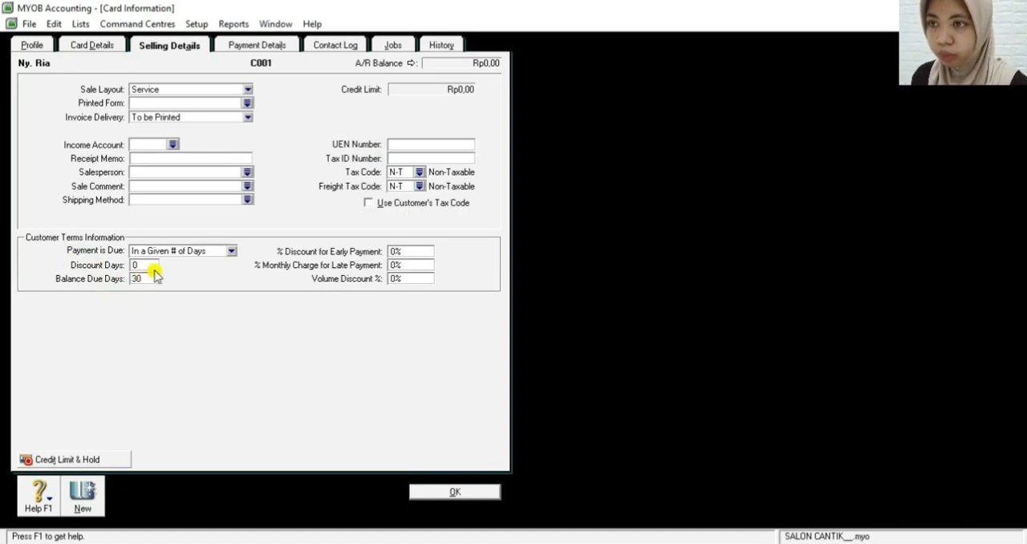
type("0")
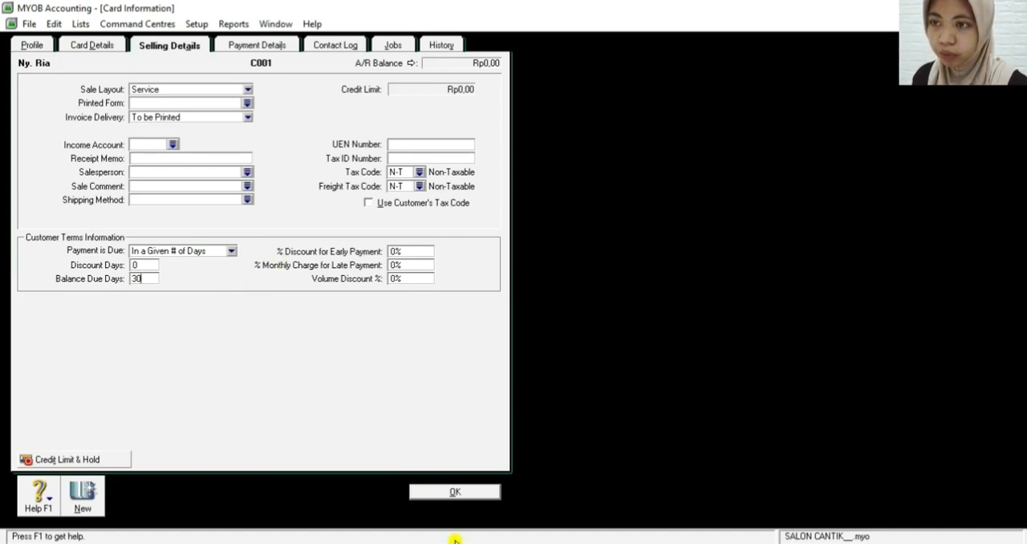
left_click(397, 252)
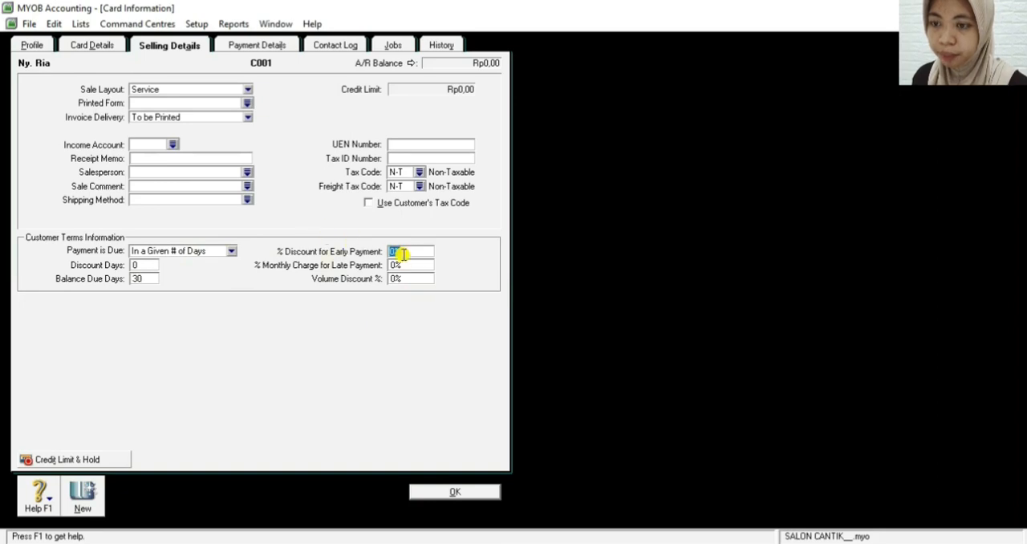
left_click(452, 491)
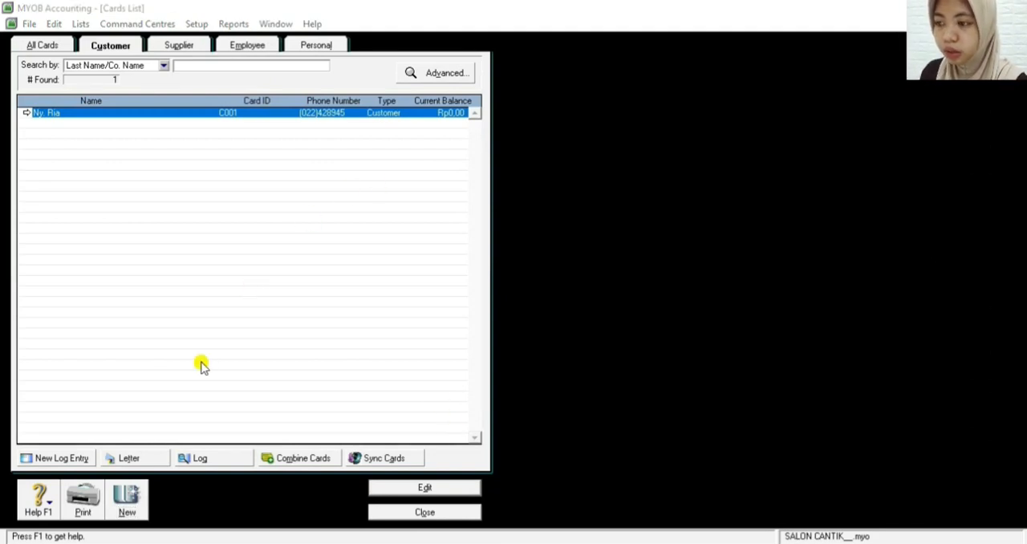
Create another customer card and enter the second customer's name and card ID
left_click(131, 511)
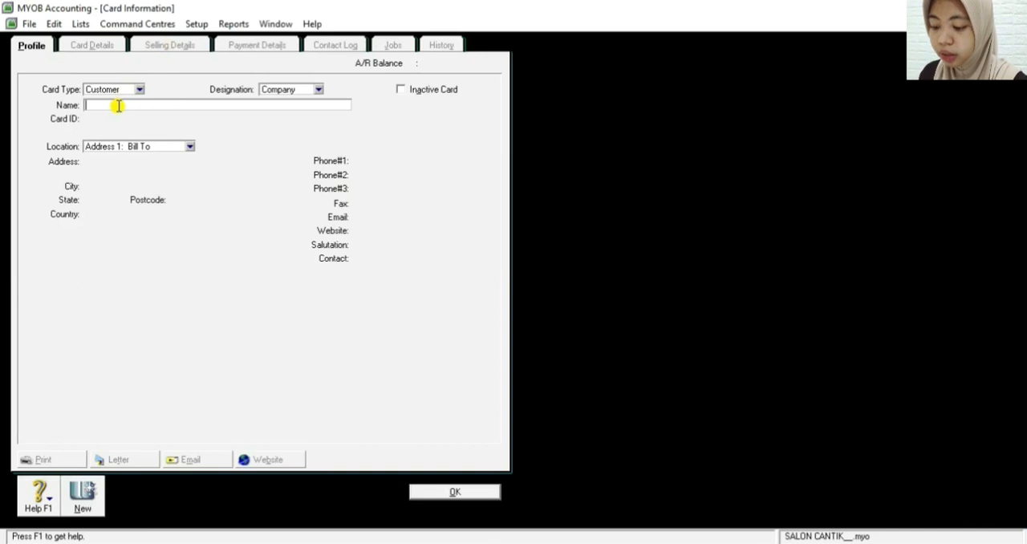
type("Ny. Rin")
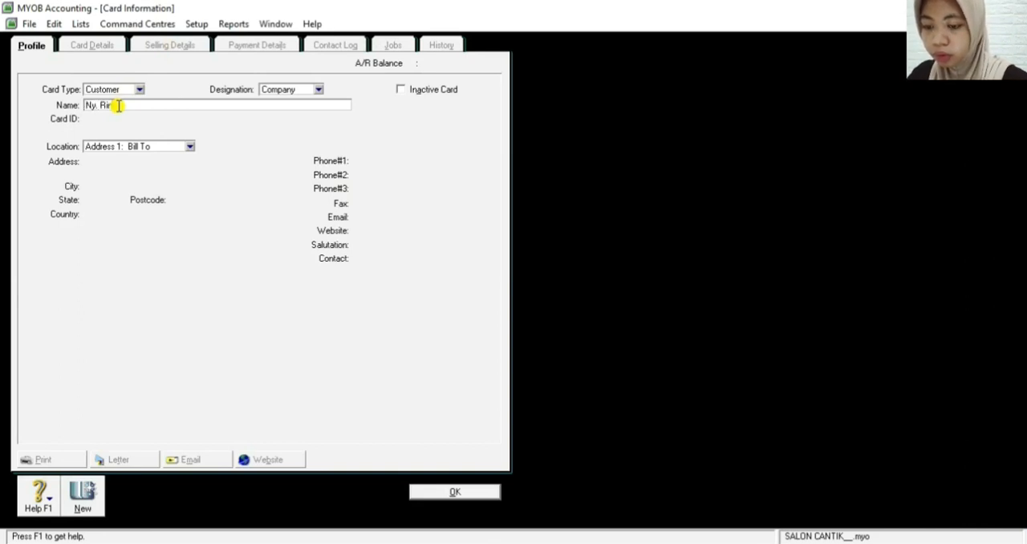
type("da")
key("Tab")
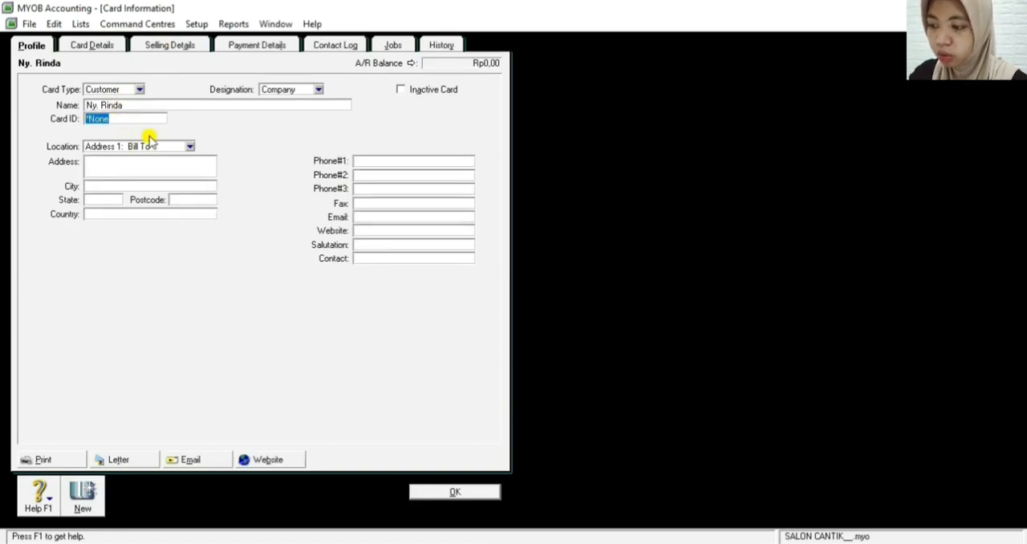
type("C002")
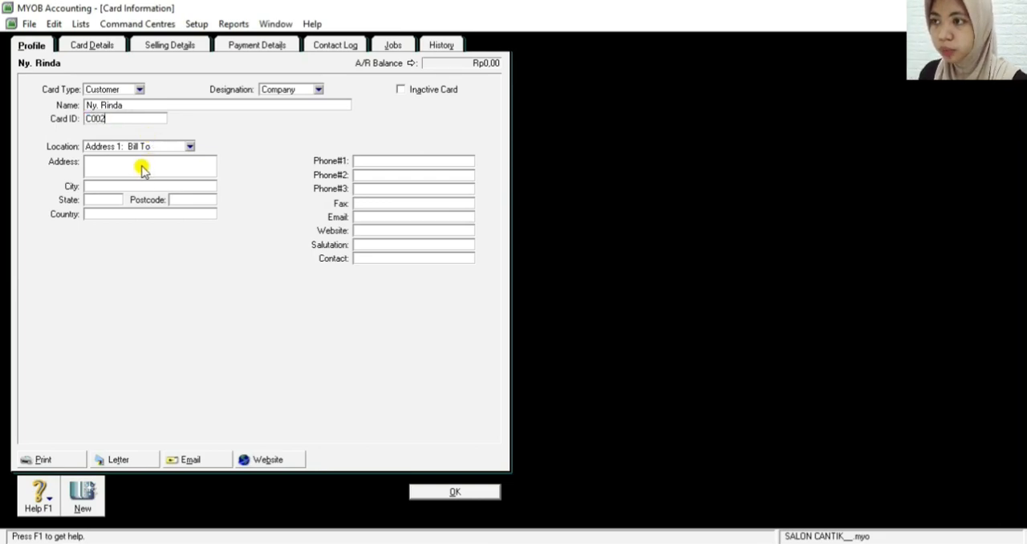
Enter the second customer's street address in the Bill To location of the card
left_click(141, 166)
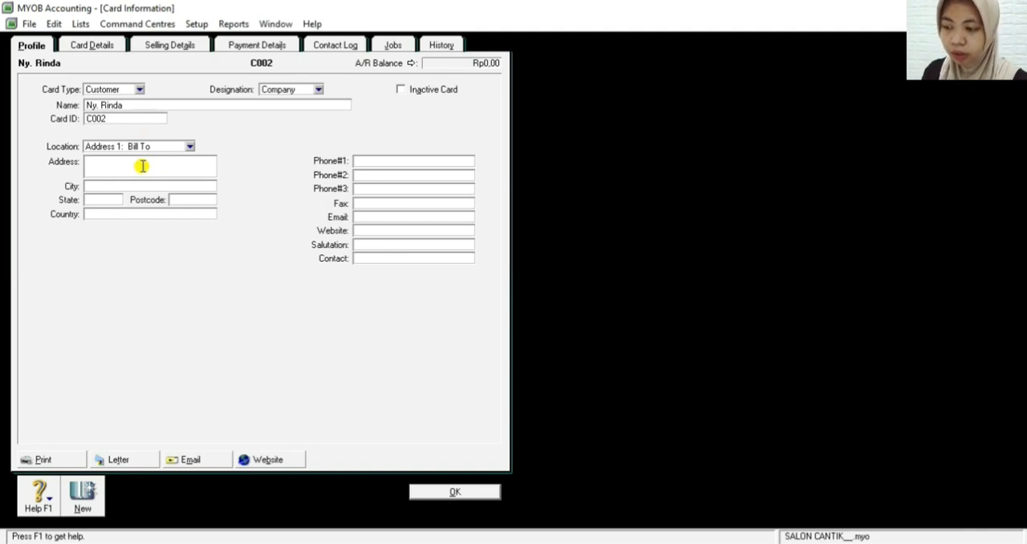
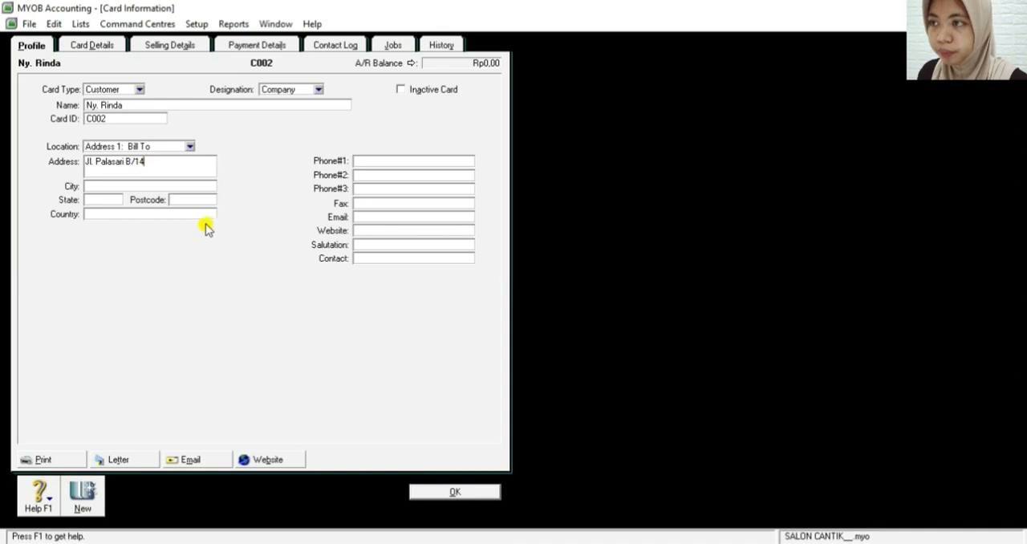
Fill in the city, state and country of the second customer's Bill To address, leaving the postcode blank
left_click(166, 186)
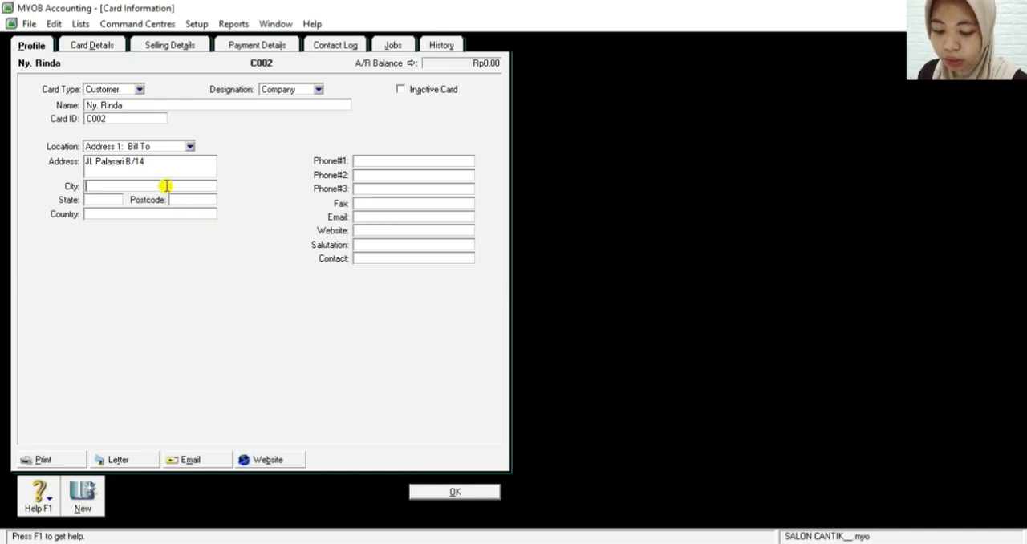
type("Bn")
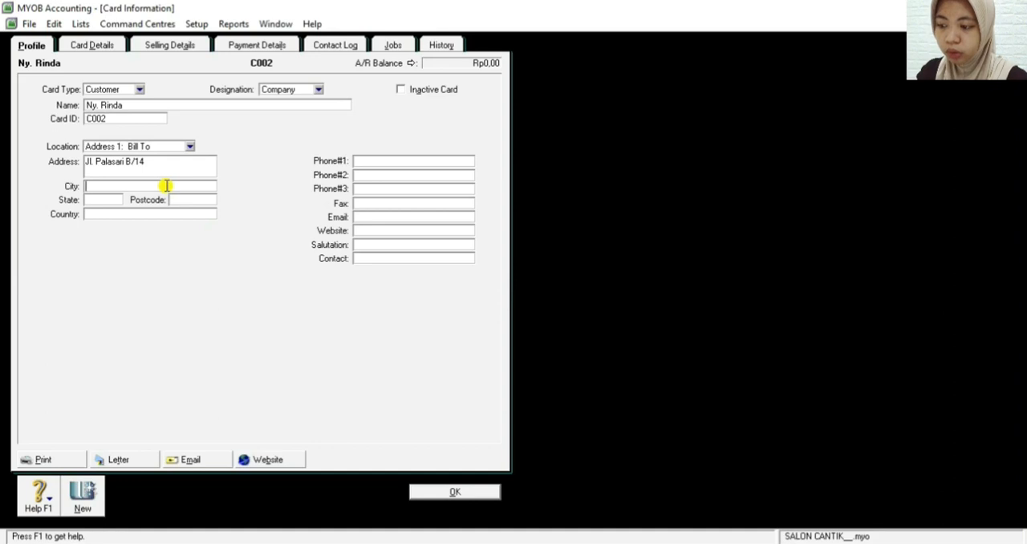
key("BackSpace")
type("andung")
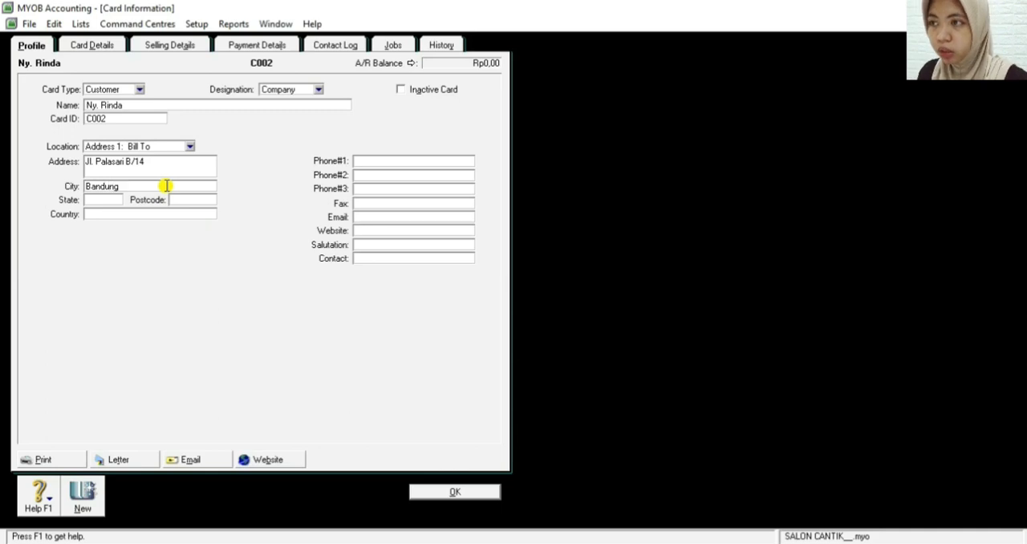
left_click(106, 200)
type("JAB")
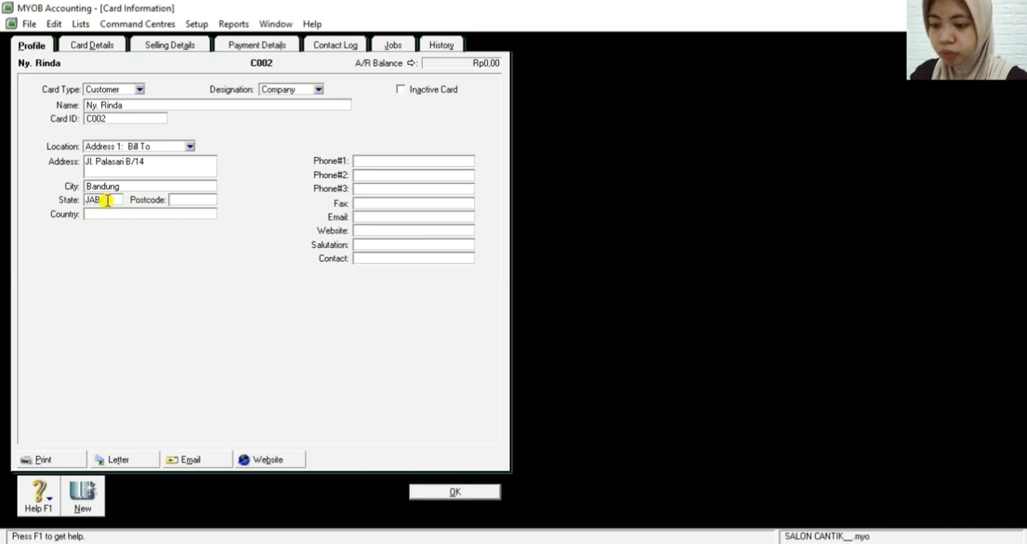
type("AR")
key("Tab")
key("Tab")
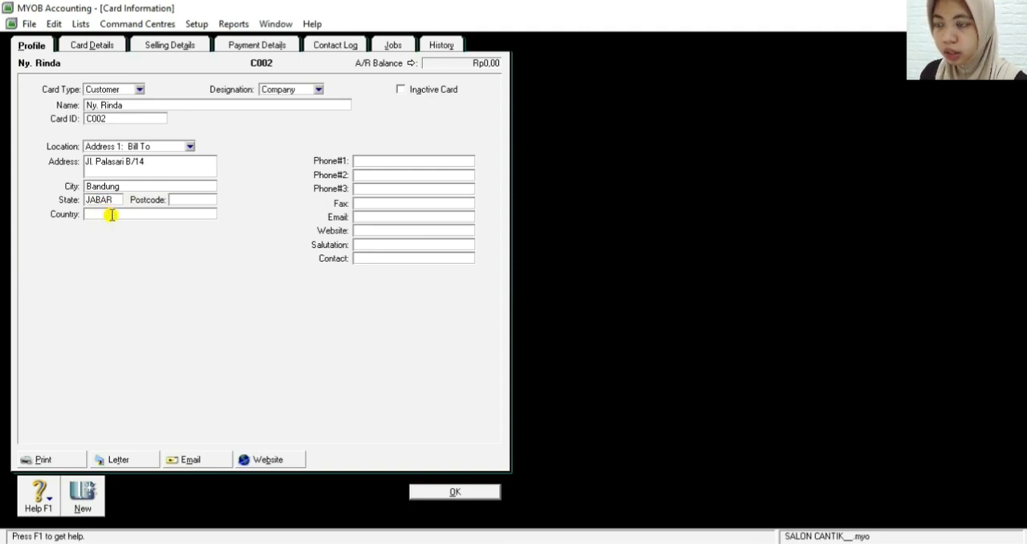
type("I")
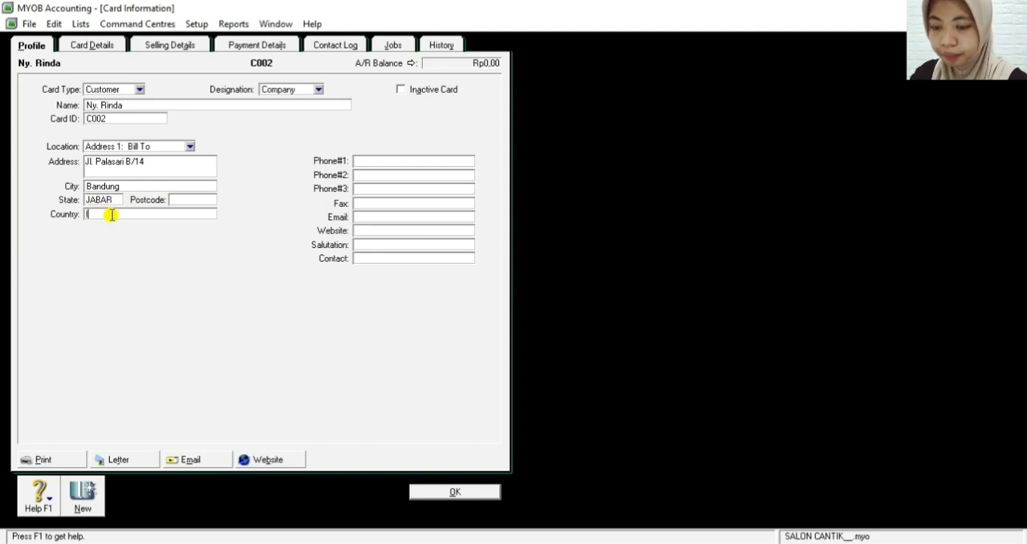
type("NDONESIA")
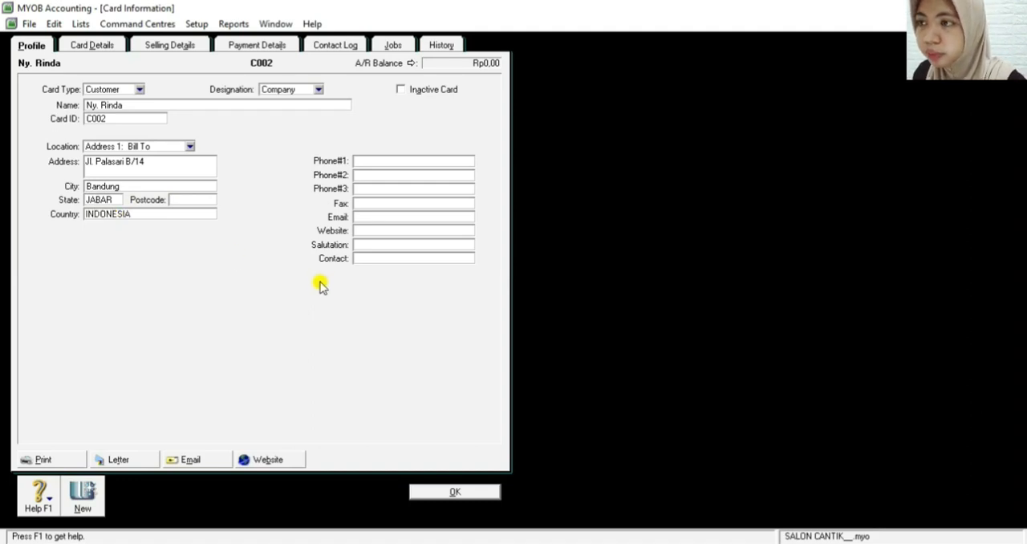
Enter the second customer's phone number, with the area code in parentheses, as Phone#1
left_click(382, 159)
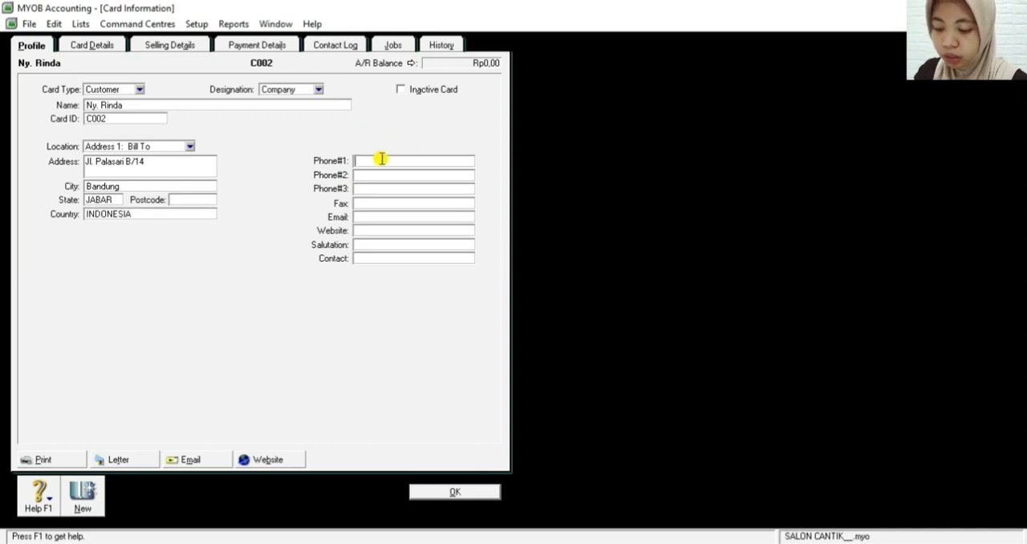
type("9022")
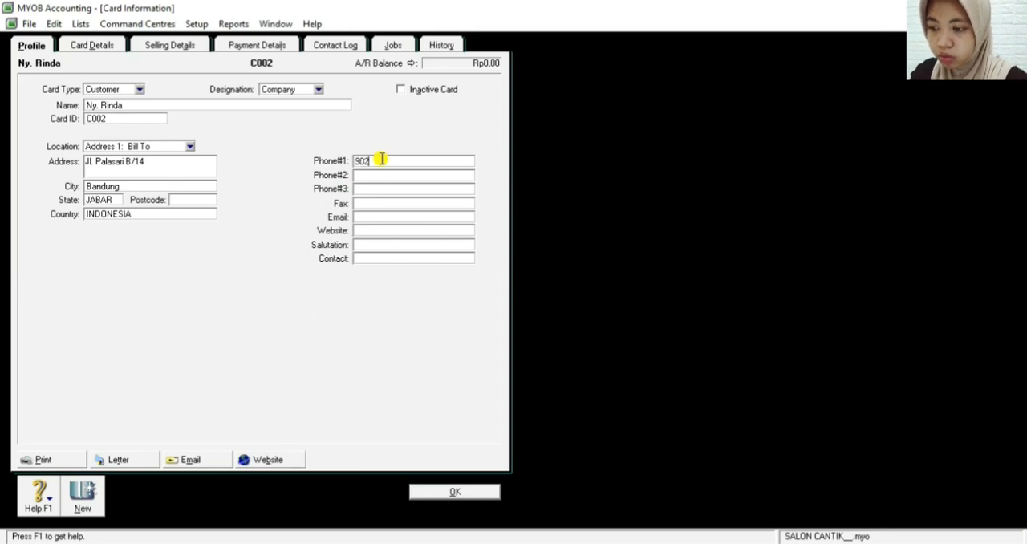
key("BackSpace")
key("BackSpace")
key("BackSpace")
key("BackSpace")
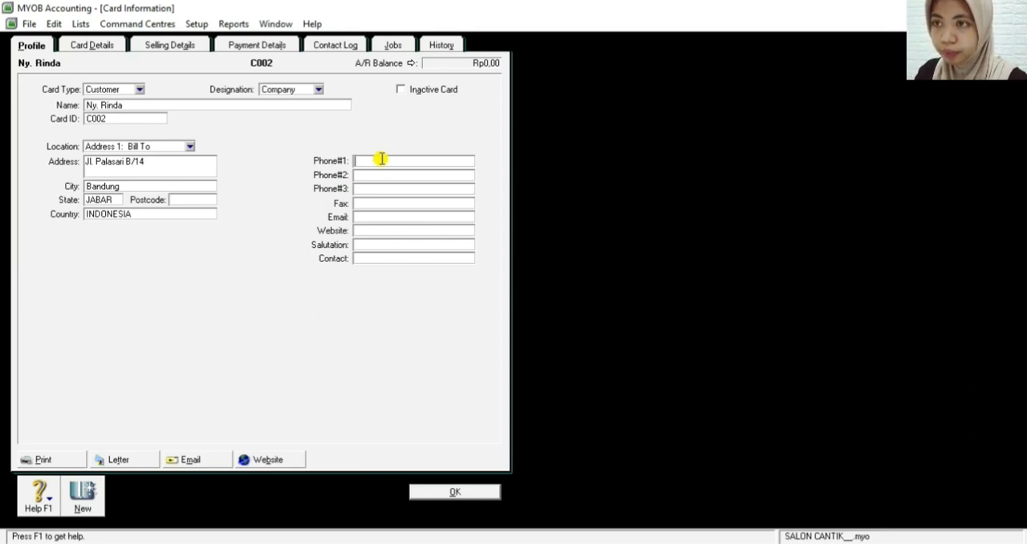
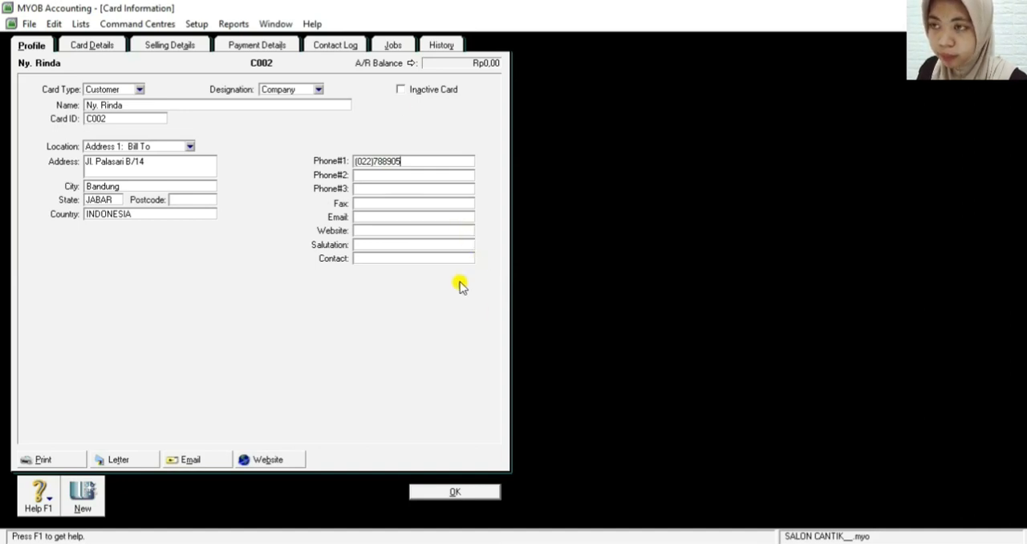
Give the second customer the Service sale layout and payment terms In a Given # of Days with 30 balance due days
left_click(177, 46)
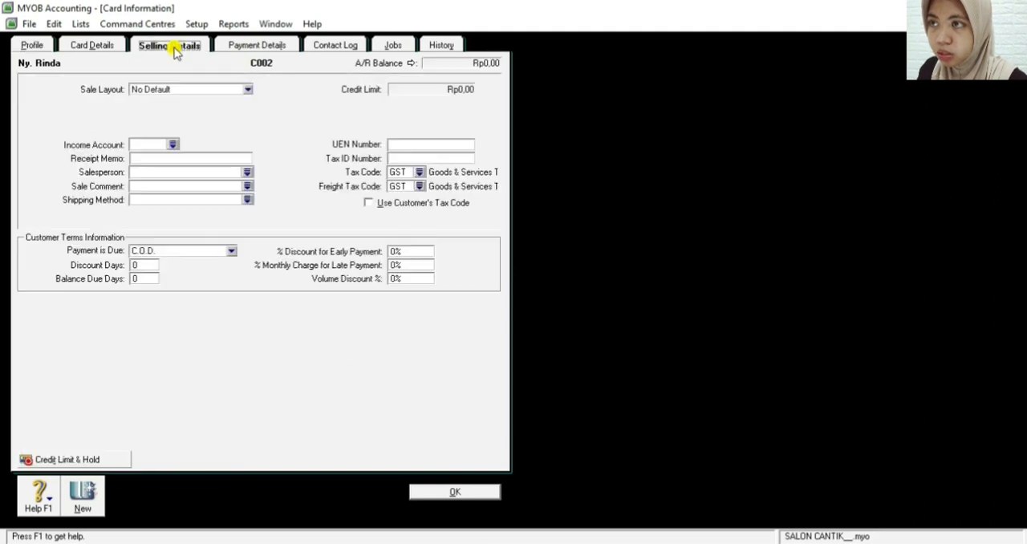
left_click(197, 91)
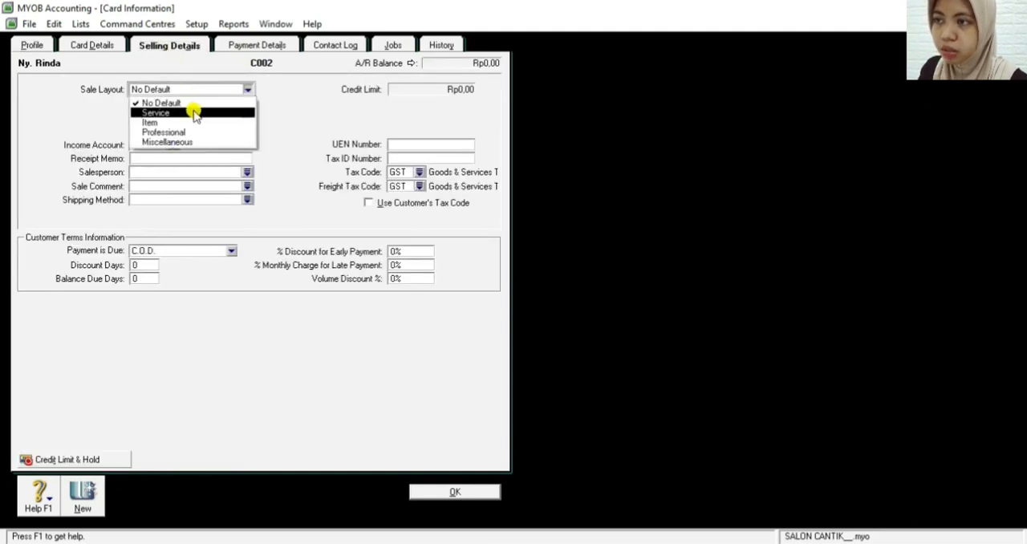
left_click(195, 113)
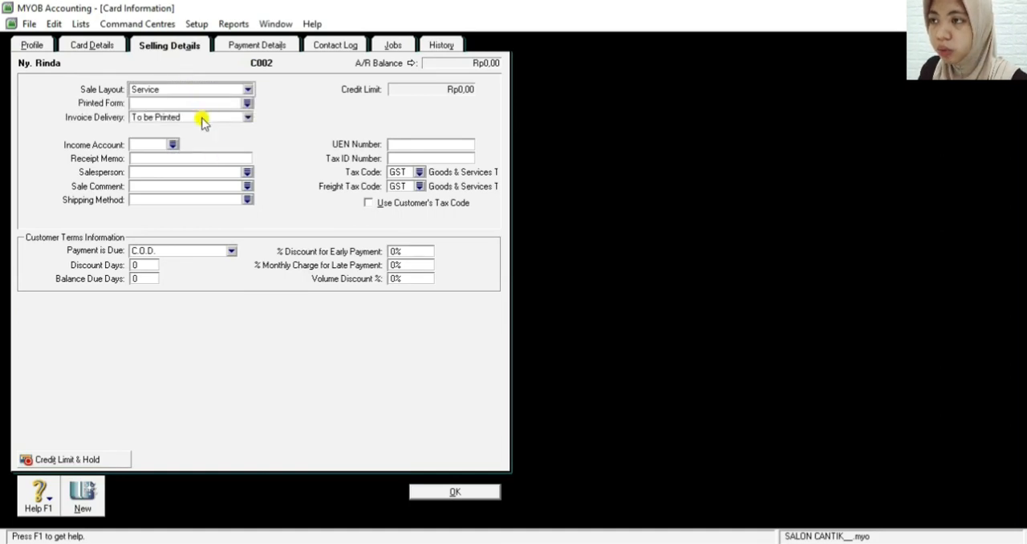
left_click(163, 255)
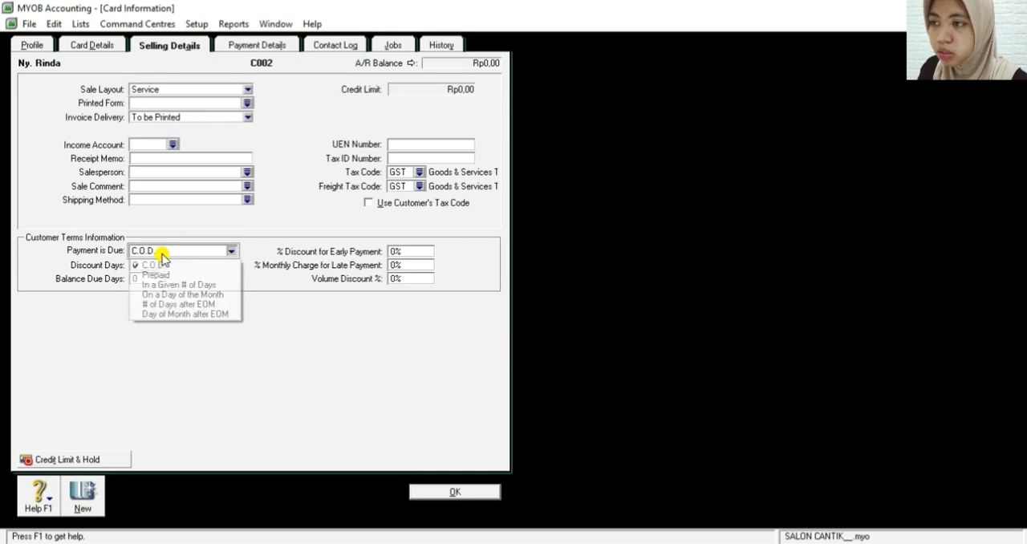
left_click(207, 286)
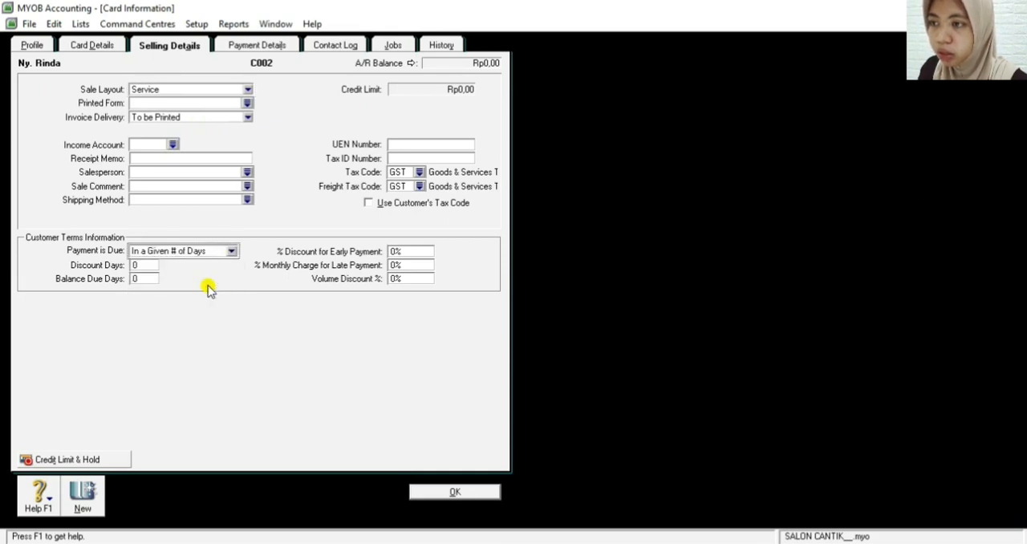
left_click(147, 278)
type("30")
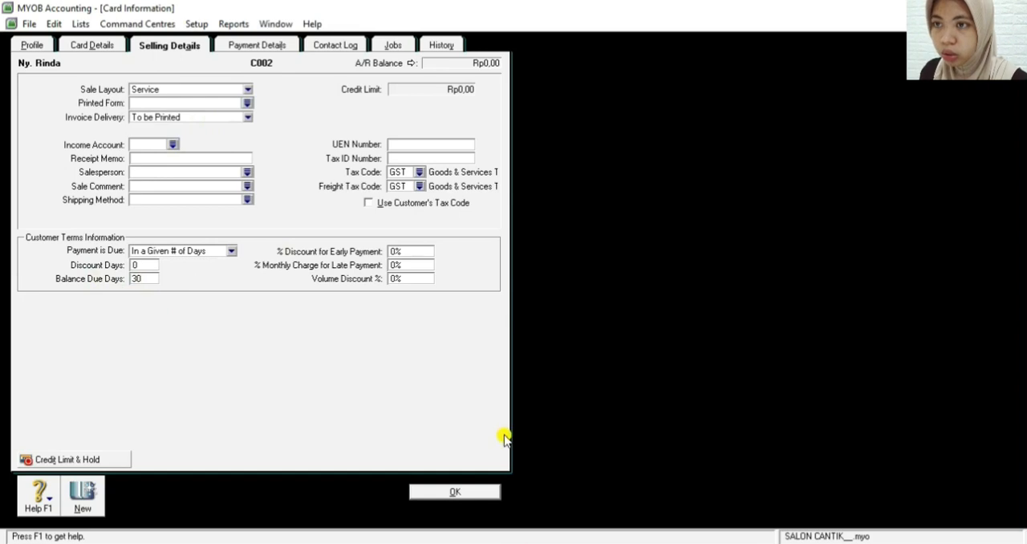
Set both the second customer's tax code and freight tax code to N-T (Non-Taxable), and save the card
left_click(419, 172)
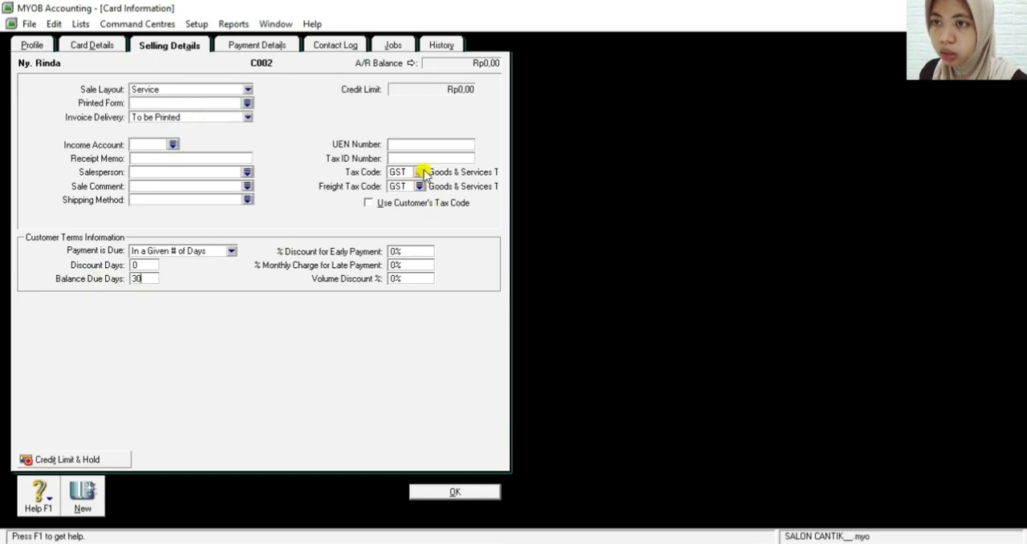
left_click(454, 218)
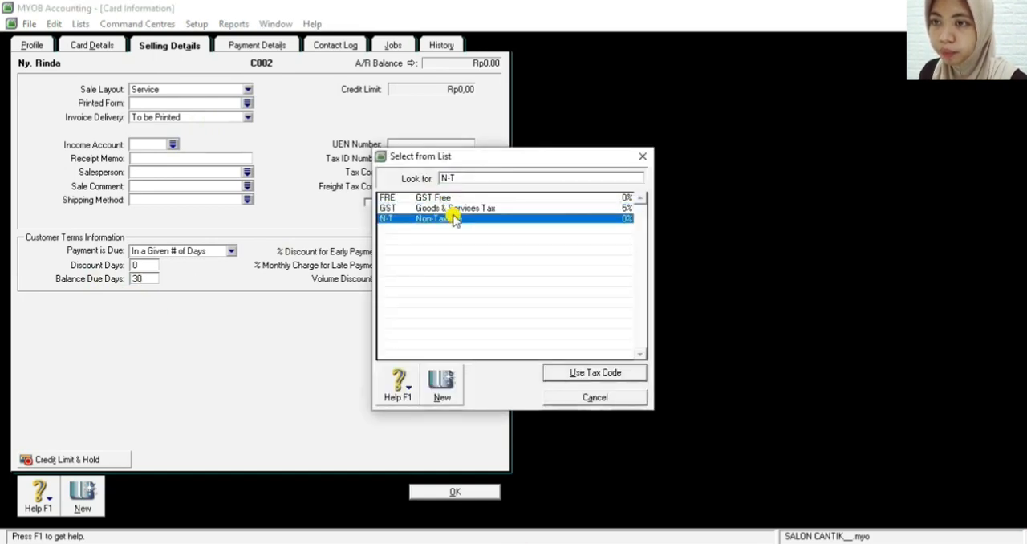
left_click(557, 370)
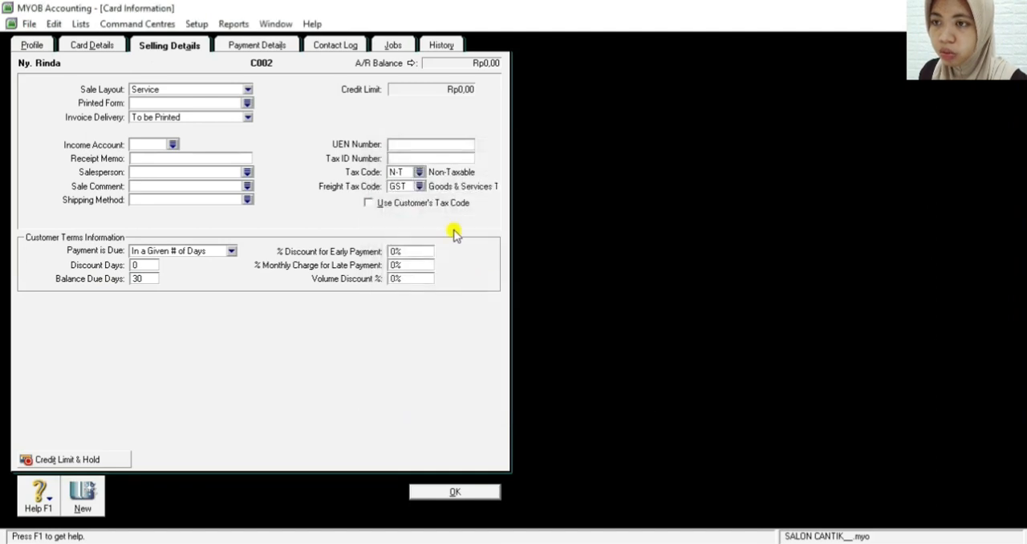
left_click(419, 186)
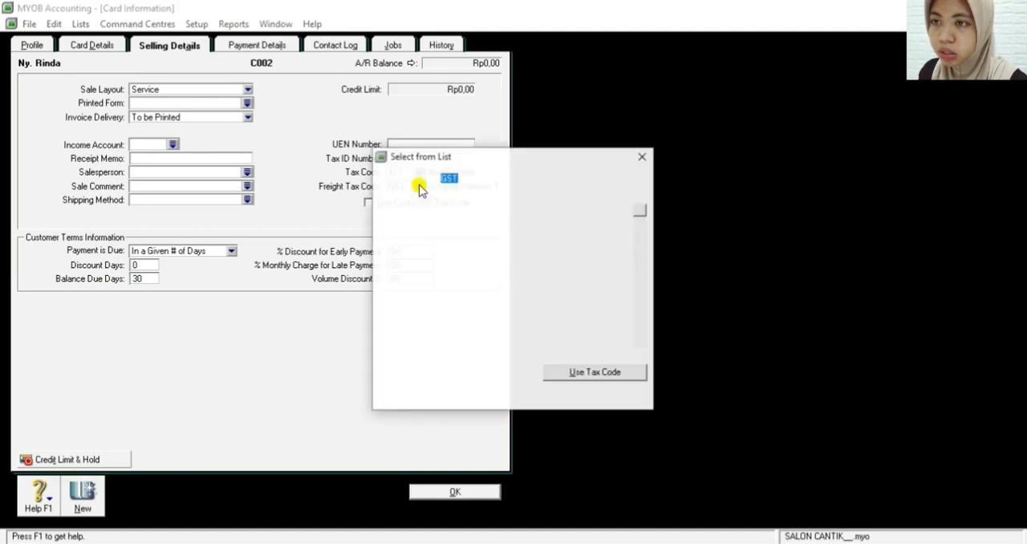
left_click(454, 218)
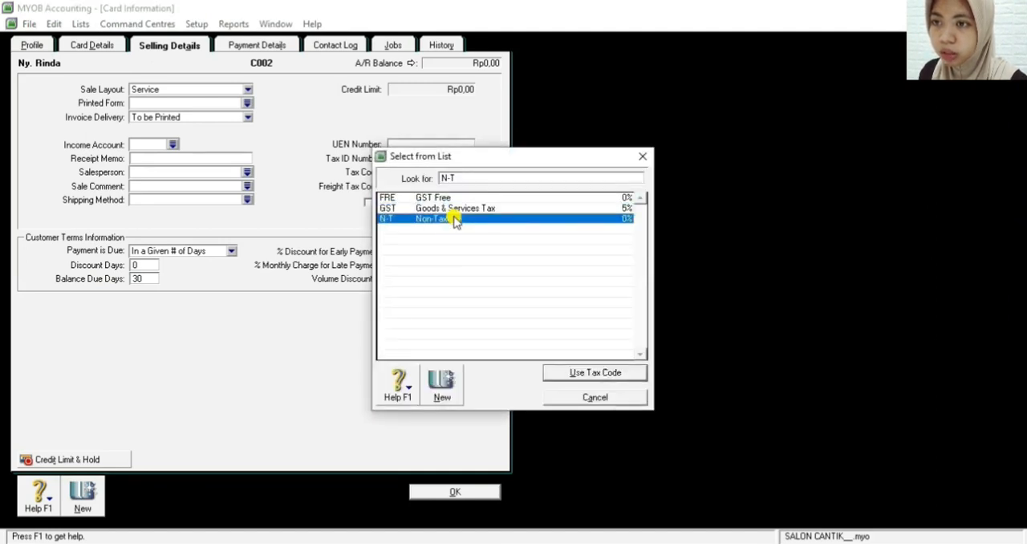
left_click(552, 374)
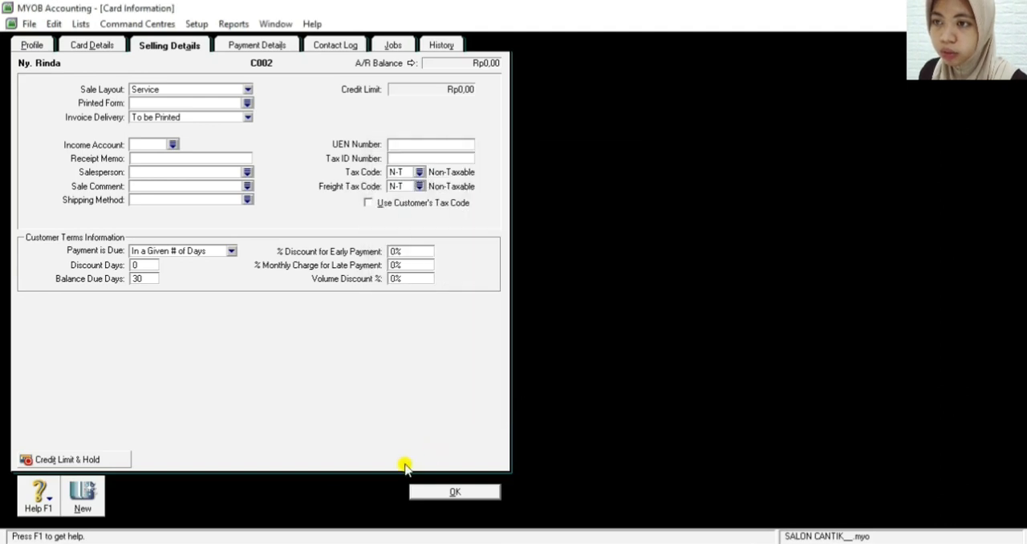
left_click(451, 493)
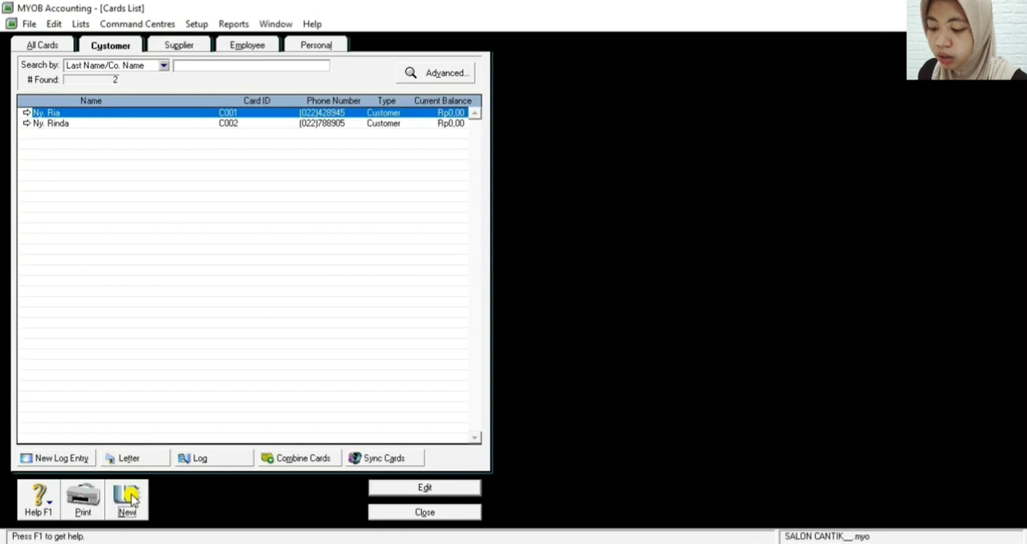
Create a third customer card named SMK Pasunda and enter its card ID
left_click(129, 498)
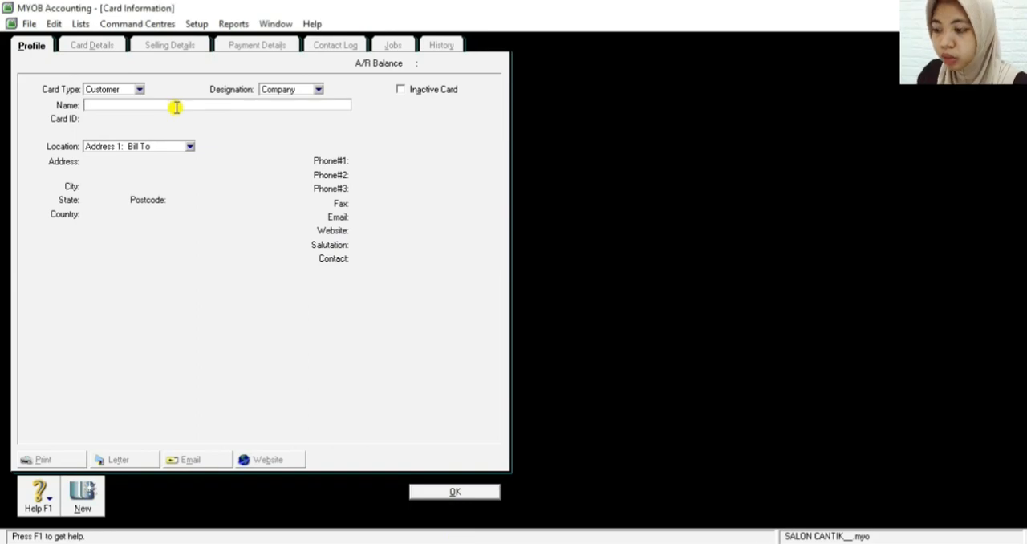
type("SMK ")
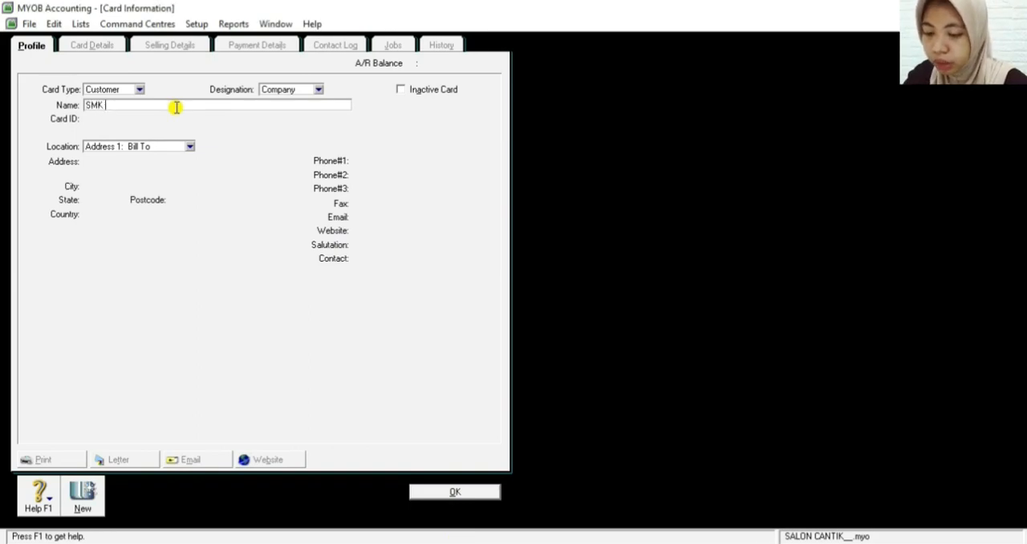
type("Pasunda")
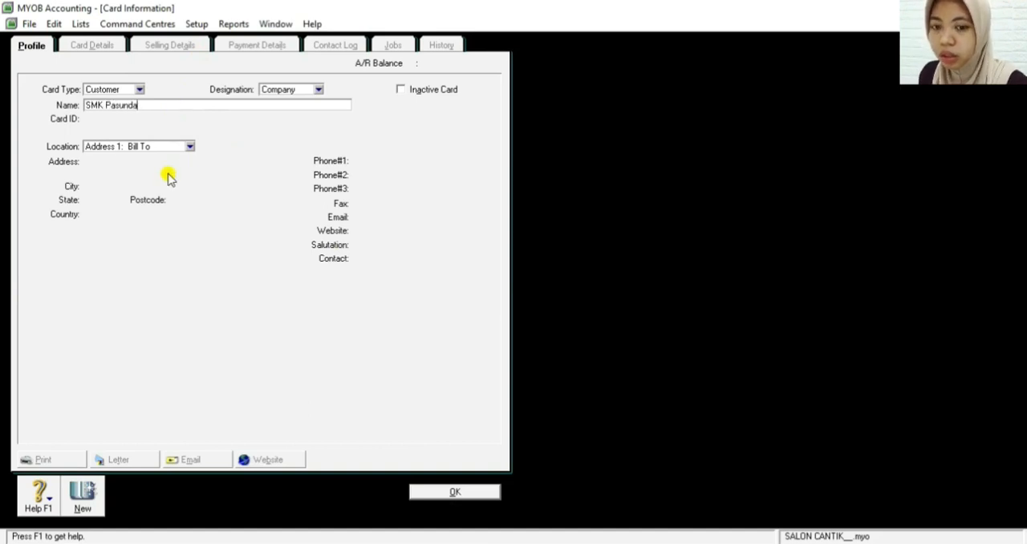
key("Tab")
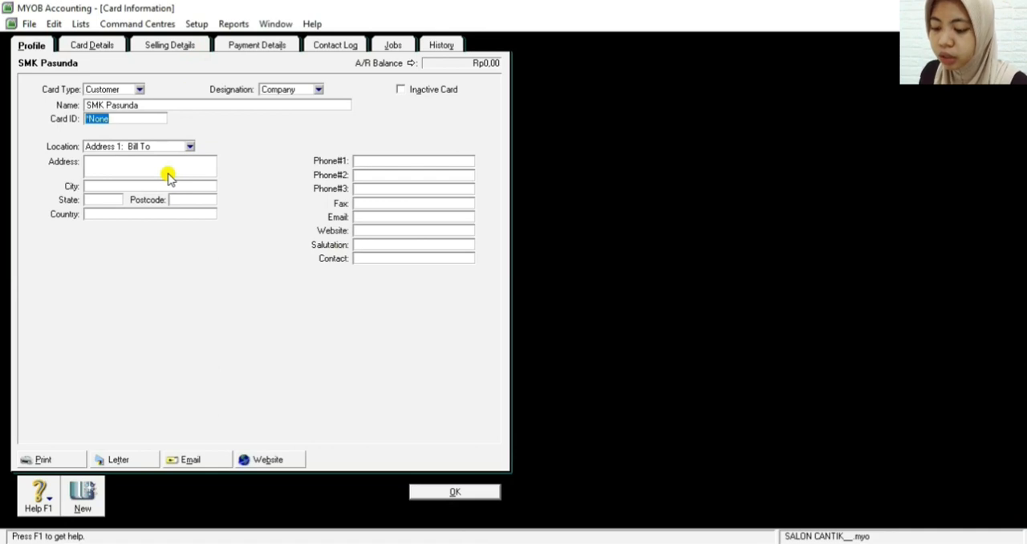
type("C003")
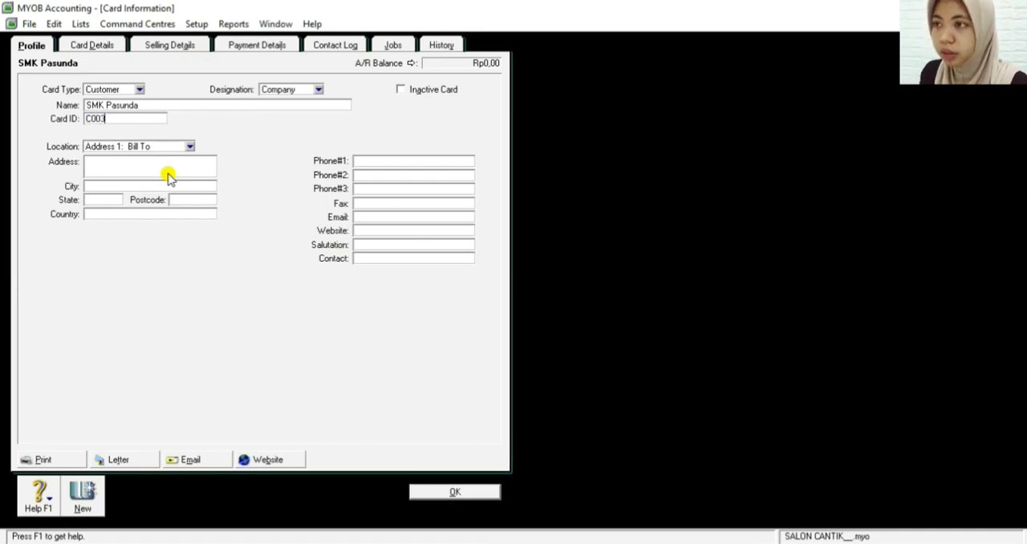
Enter the street address and city in the Bill To location of the SMK Pasunda card, with only the city's initial capitalized
left_click(123, 165)
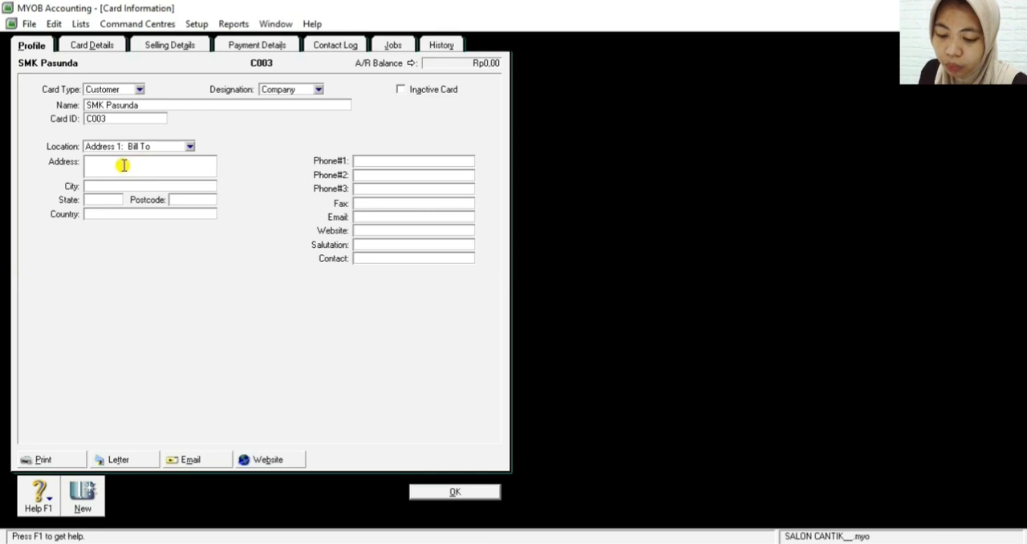
type("Jl")
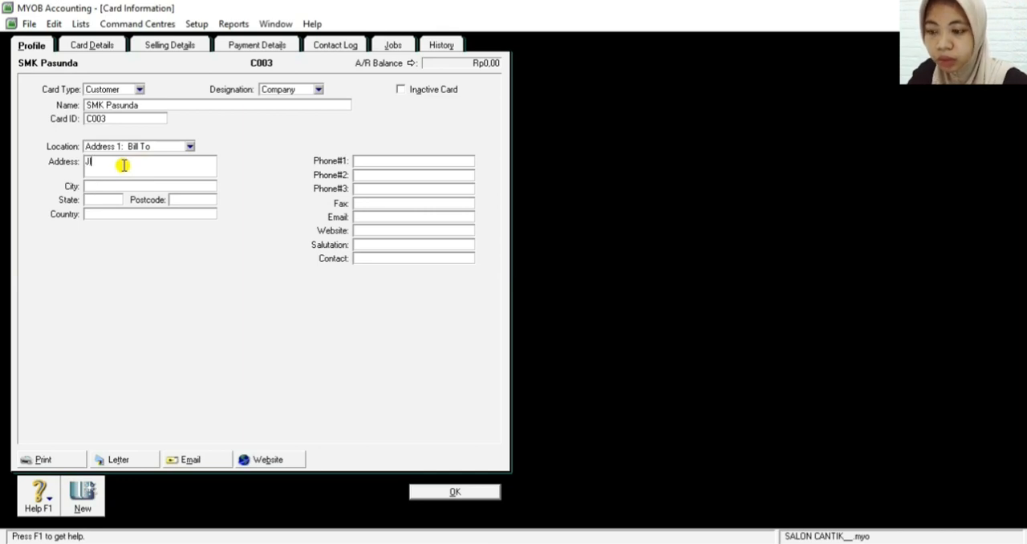
type(". Pahla")
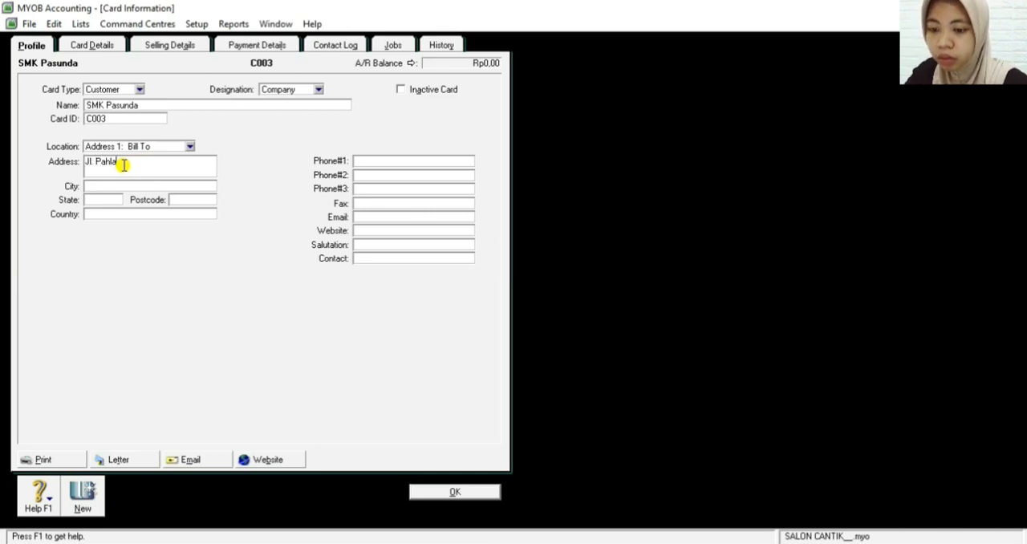
type("wan 2A")
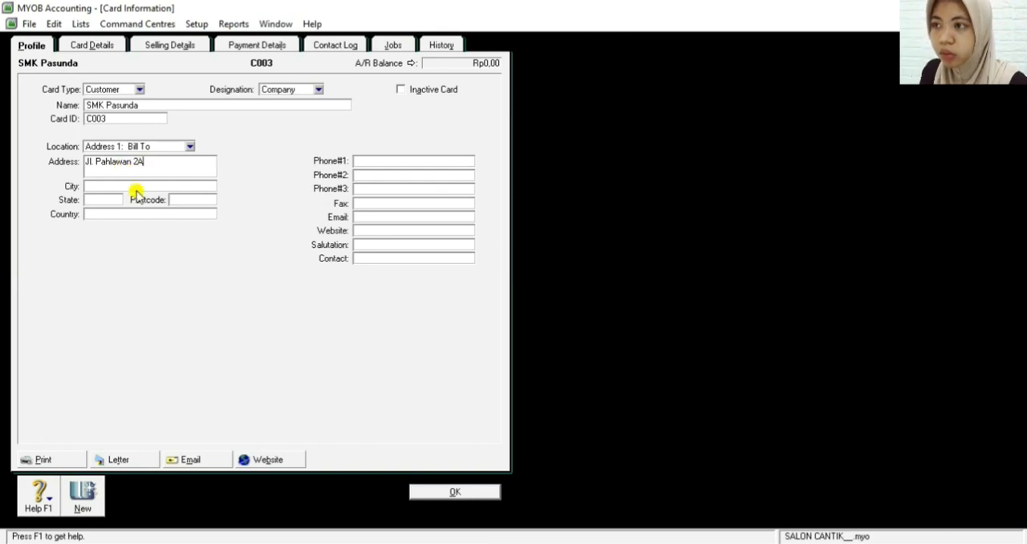
left_click(119, 184)
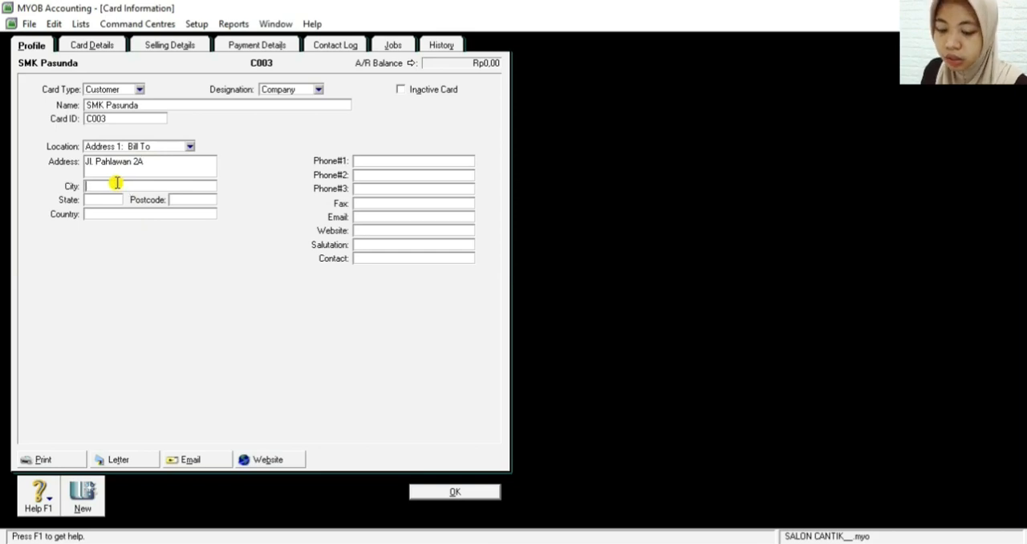
type("BAND")
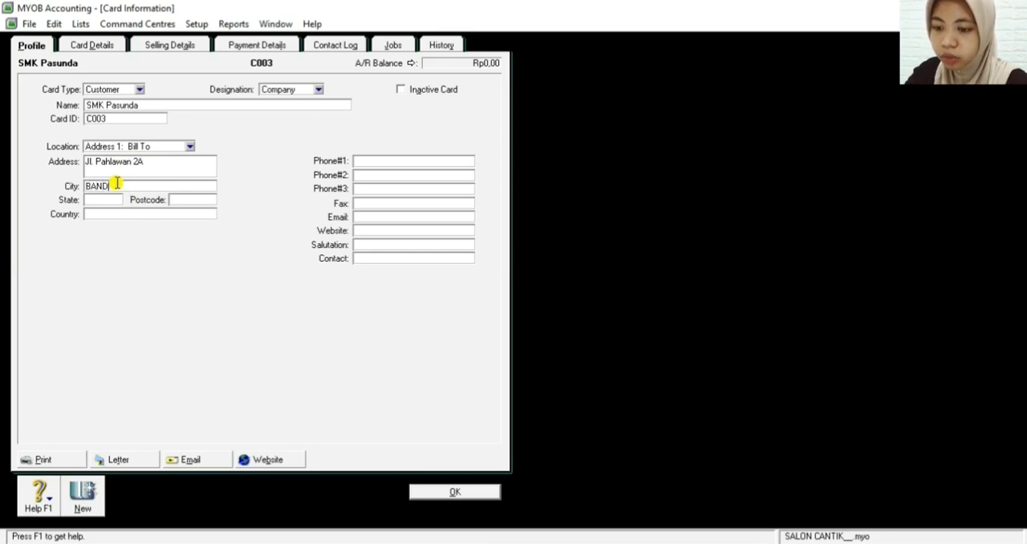
key("BackSpace")
key("BackSpace")
key("BackSpace")
type("andung")
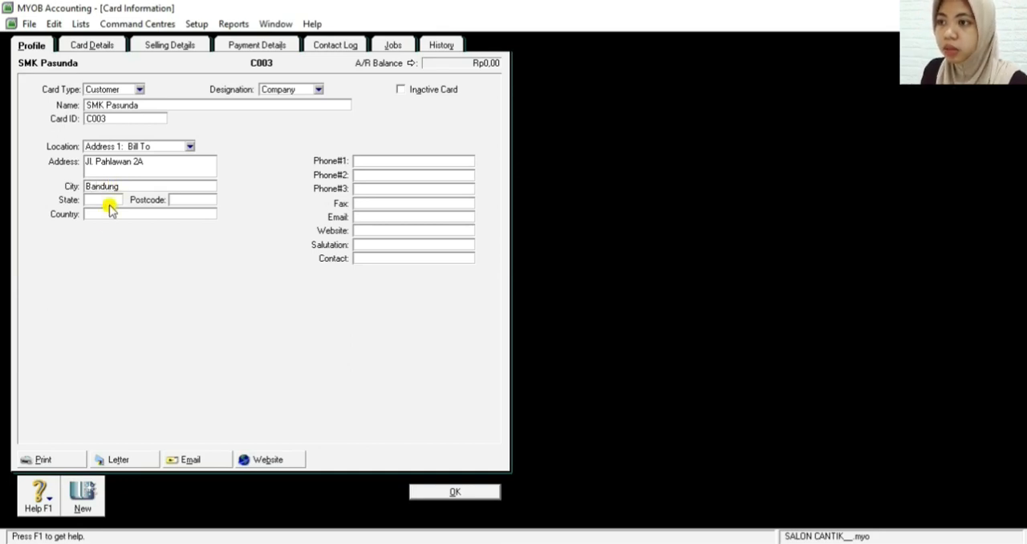
Fill in the state abbreviation and country of SMK Pasunda's Bill To address in capitals, leaving the postcode blank
left_click(107, 201)
type("JAB")
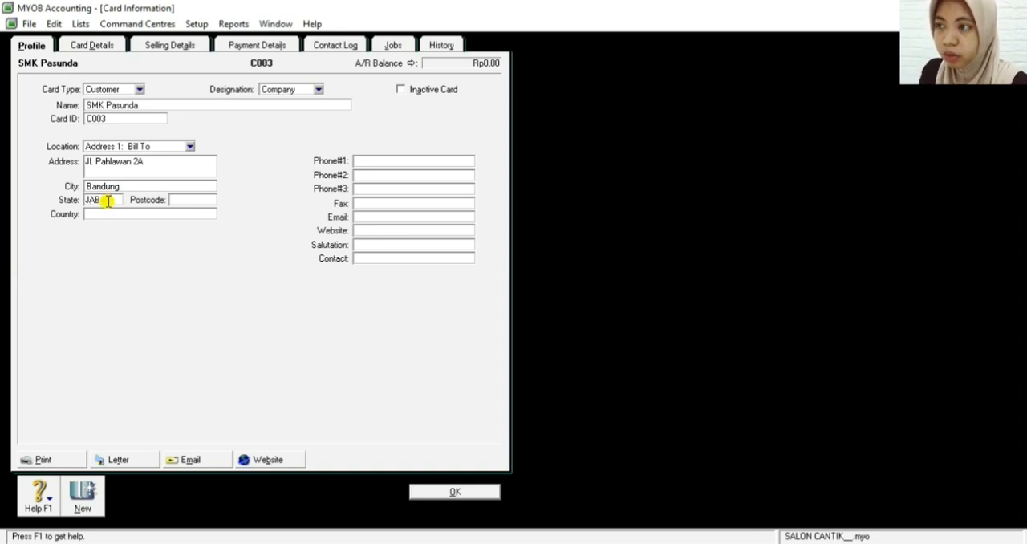
type("AR")
left_click(118, 212)
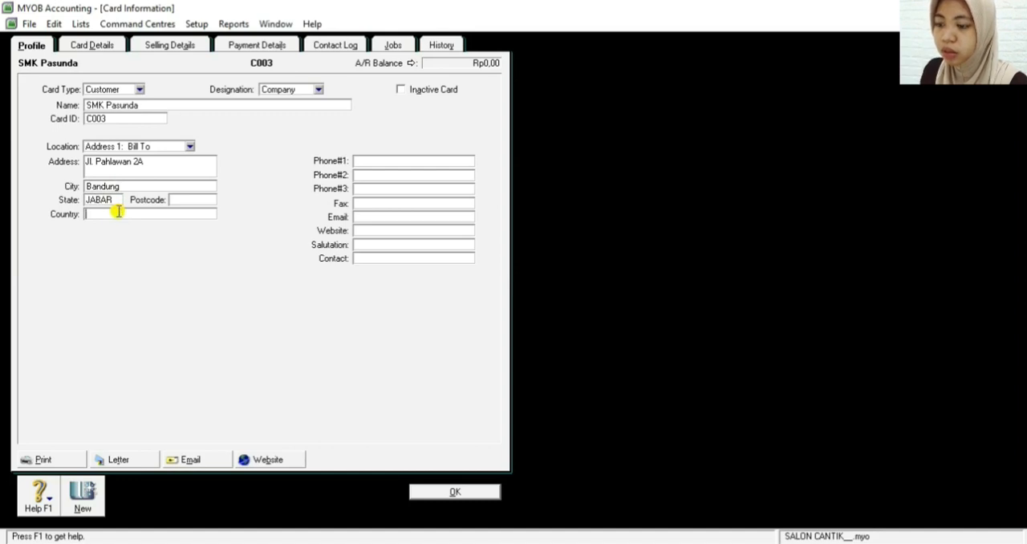
type("INDONESIA")
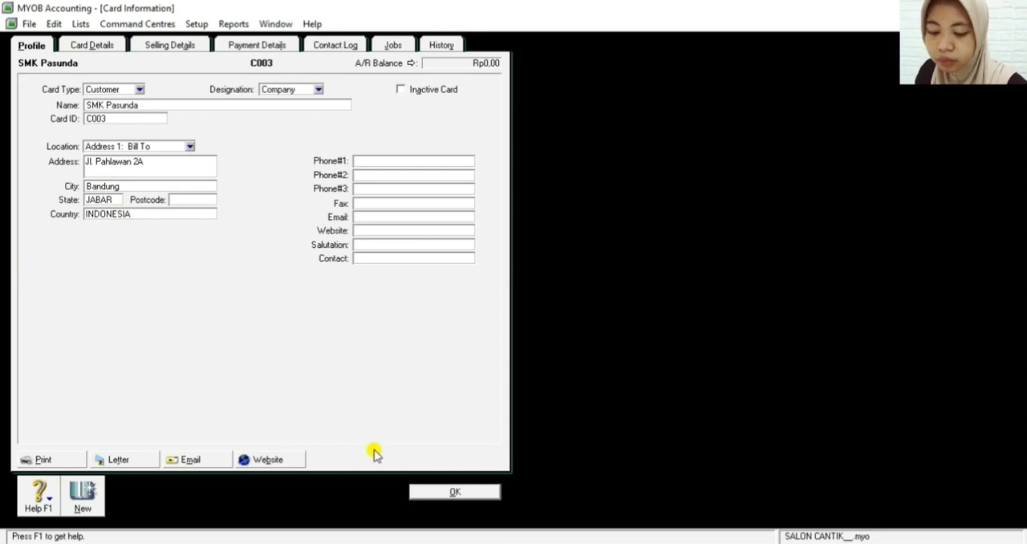
Give SMK Pasunda the Service sale layout and payment terms In a Given # of Days with 30 balance due days
left_click(163, 49)
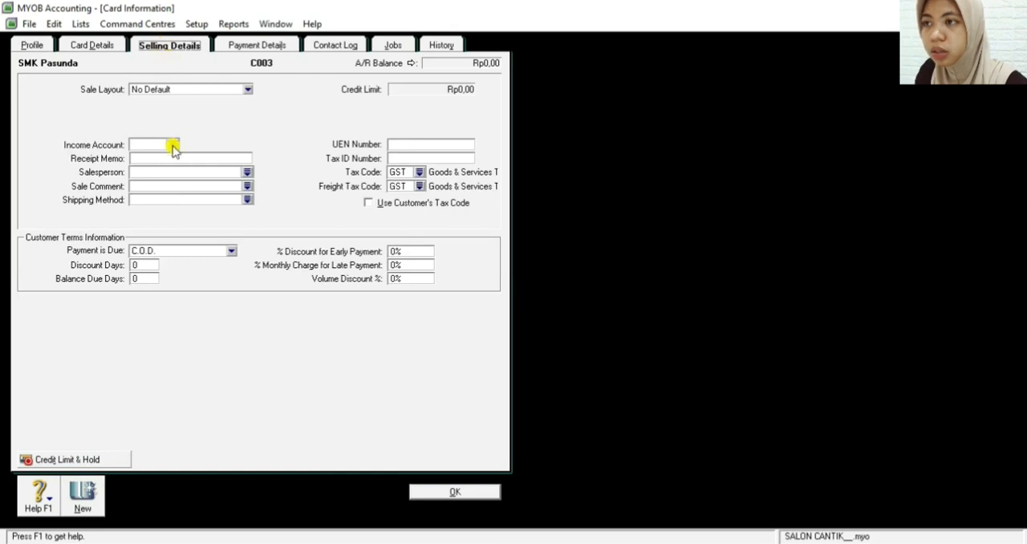
left_click(199, 90)
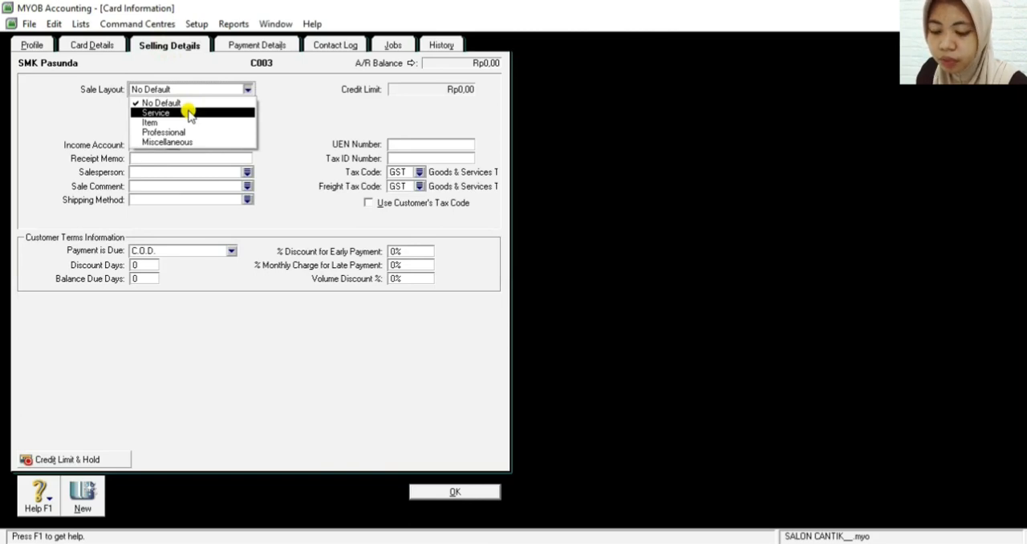
left_click(189, 114)
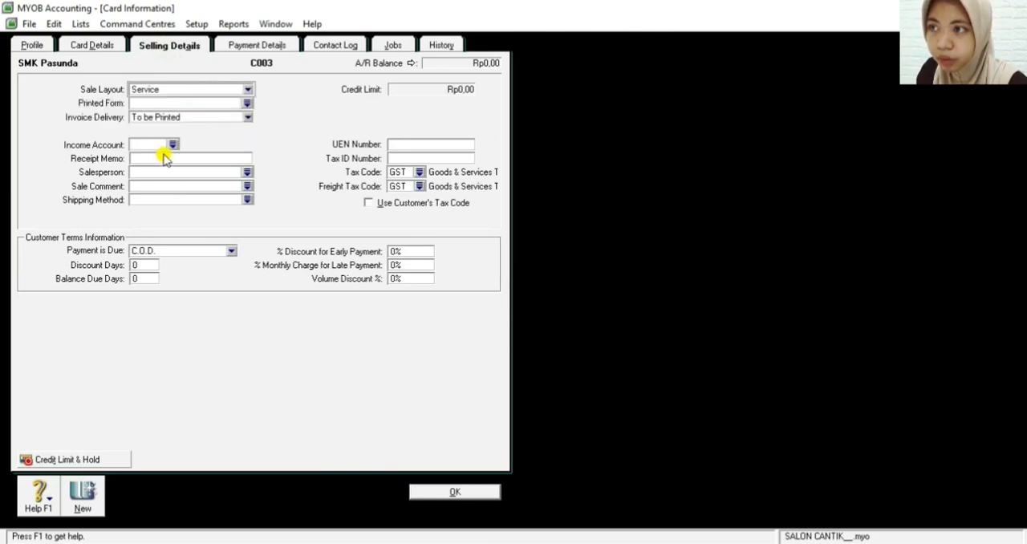
left_click(170, 252)
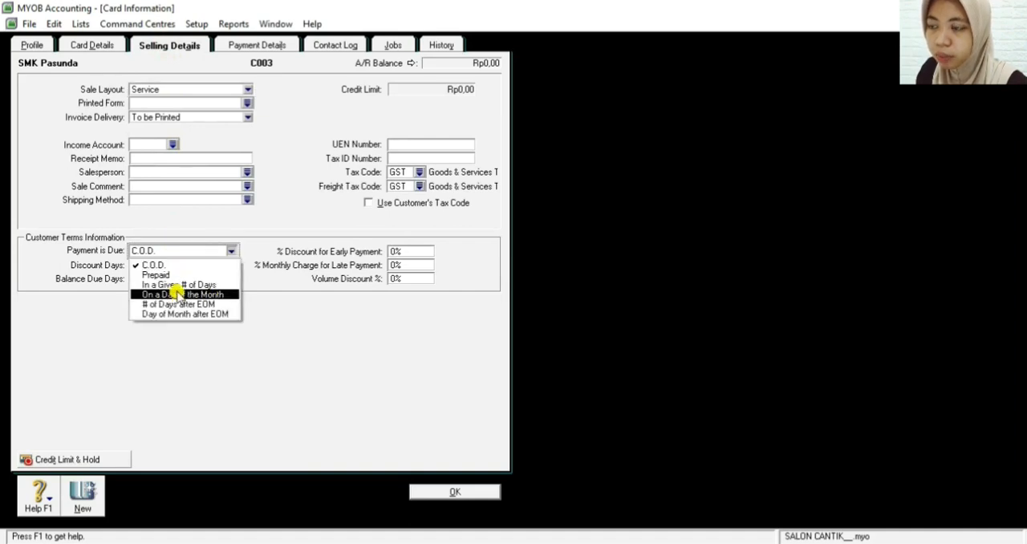
left_click(177, 285)
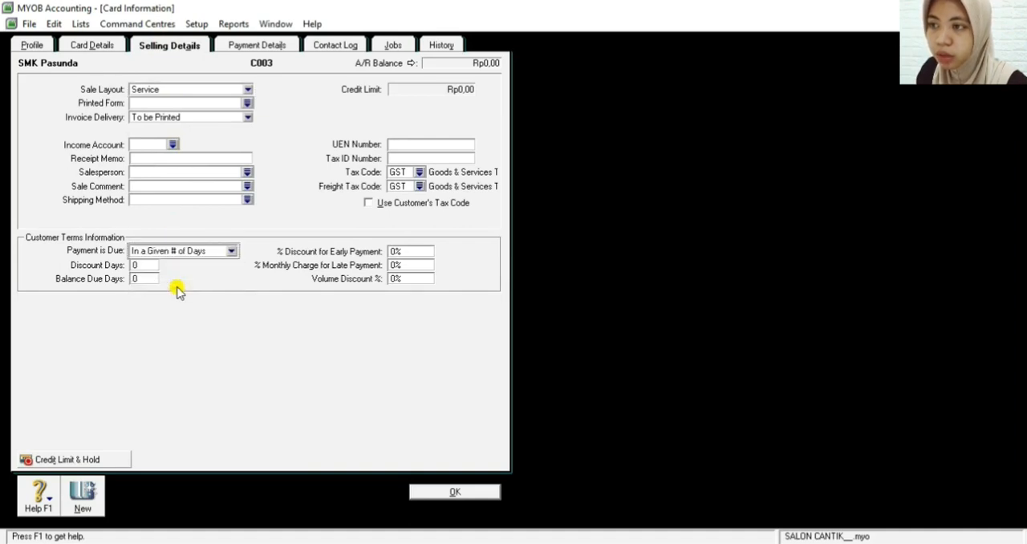
left_click(153, 277)
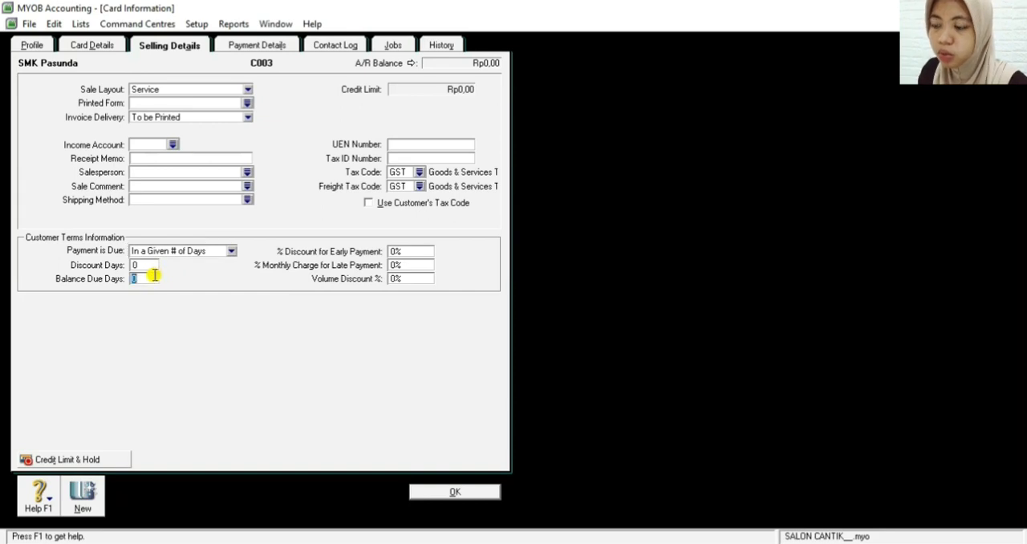
type("30")
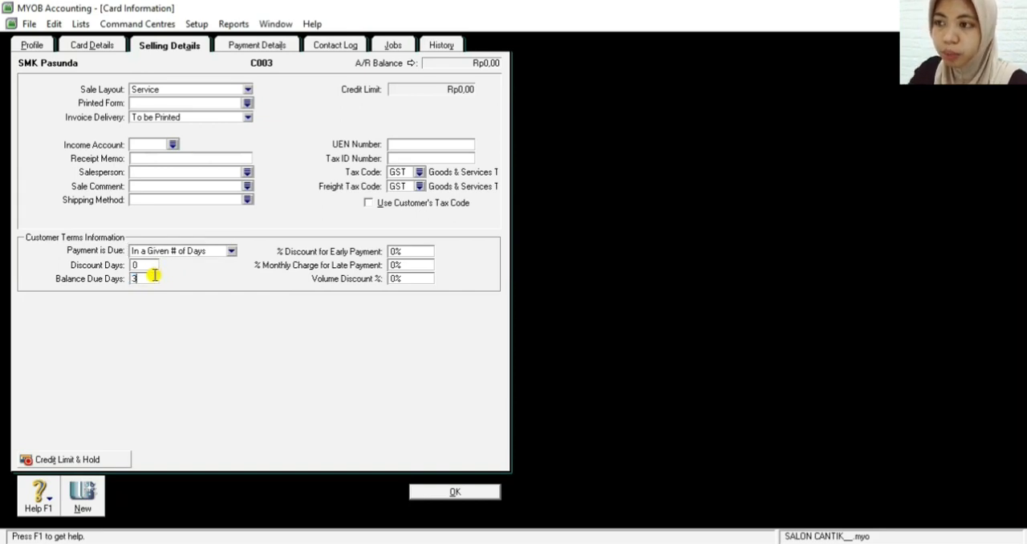
Set both the tax code and freight tax code of SMK Pasunda to N-T (Non-Taxable) and save the card
left_click(419, 172)
left_click(425, 218)
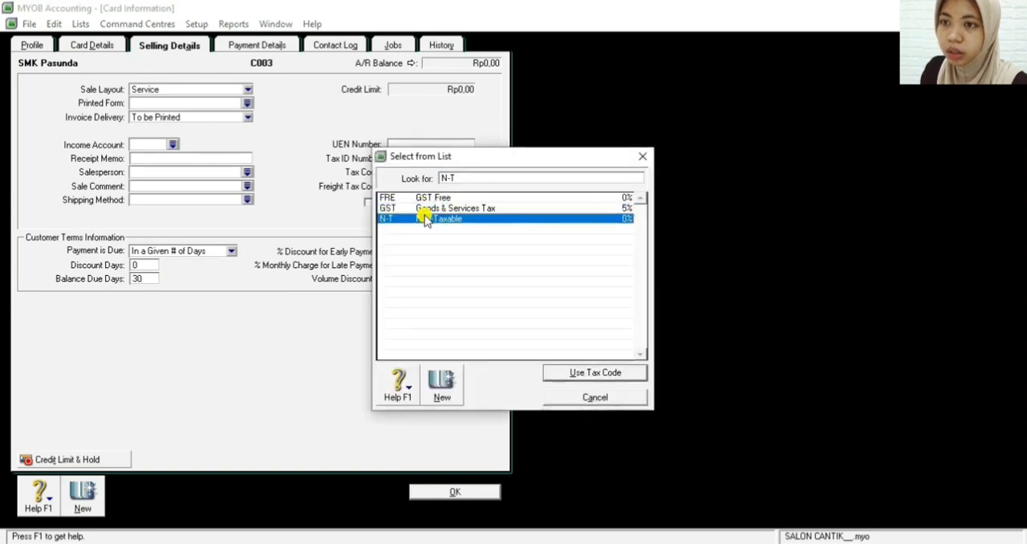
left_click(564, 373)
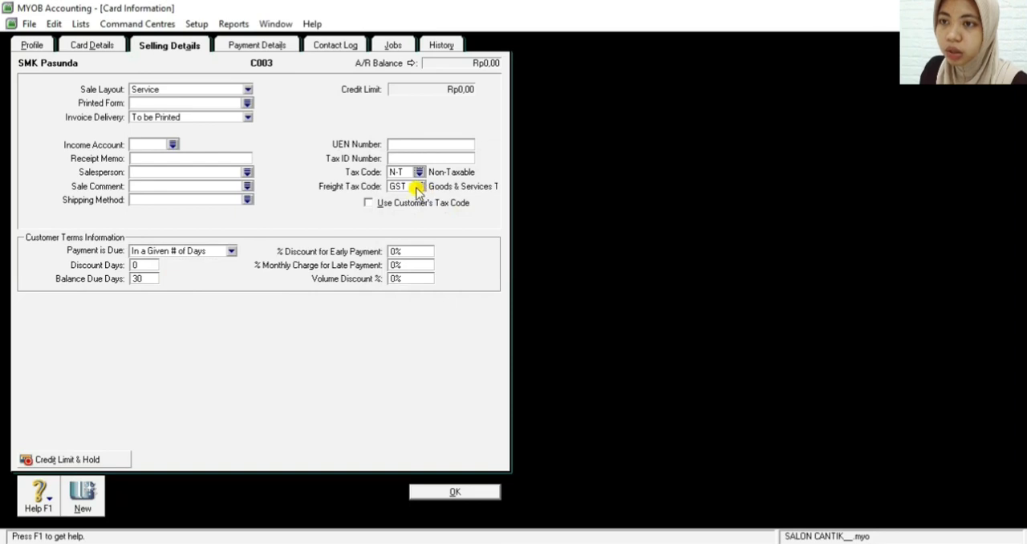
left_click(418, 188)
left_click(452, 220)
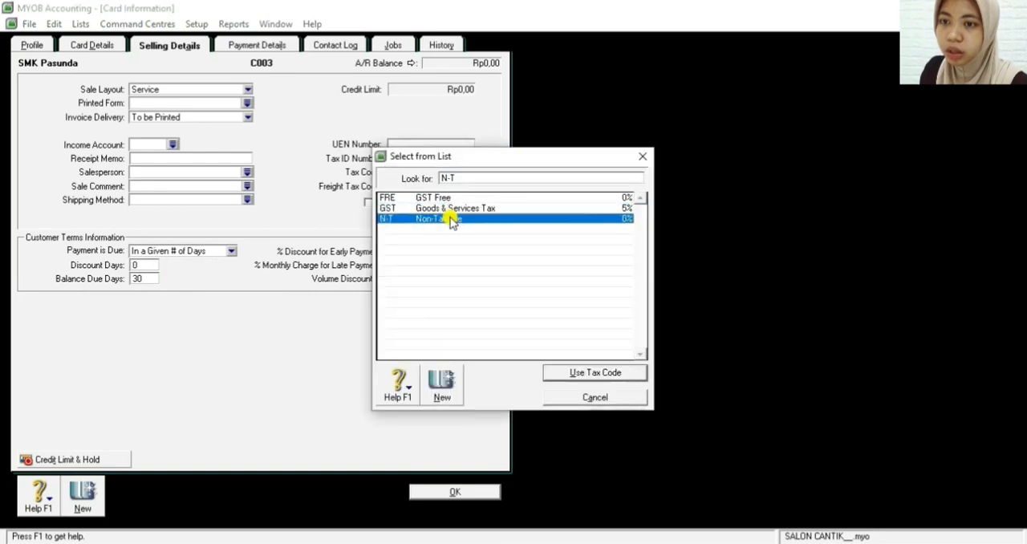
left_click(548, 373)
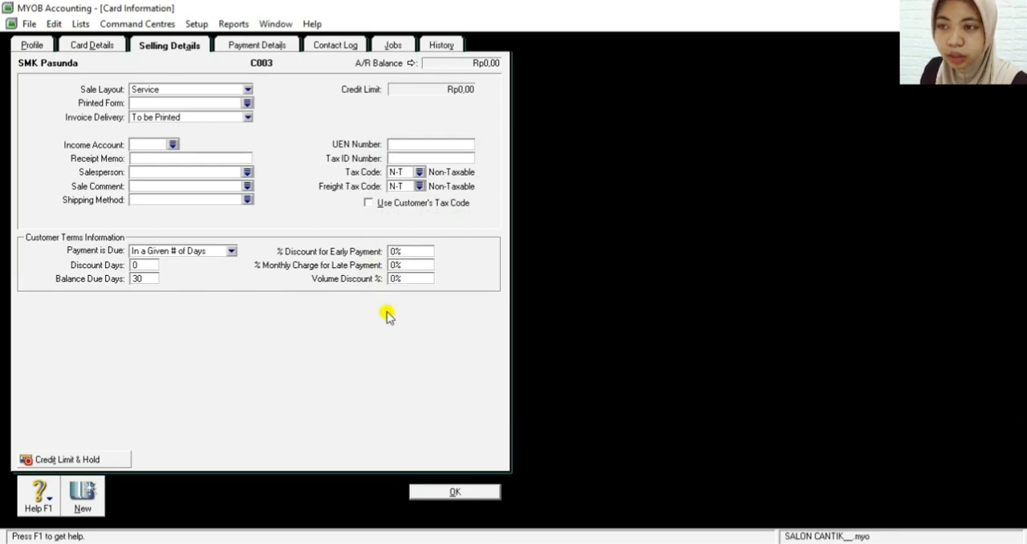
left_click(432, 497)
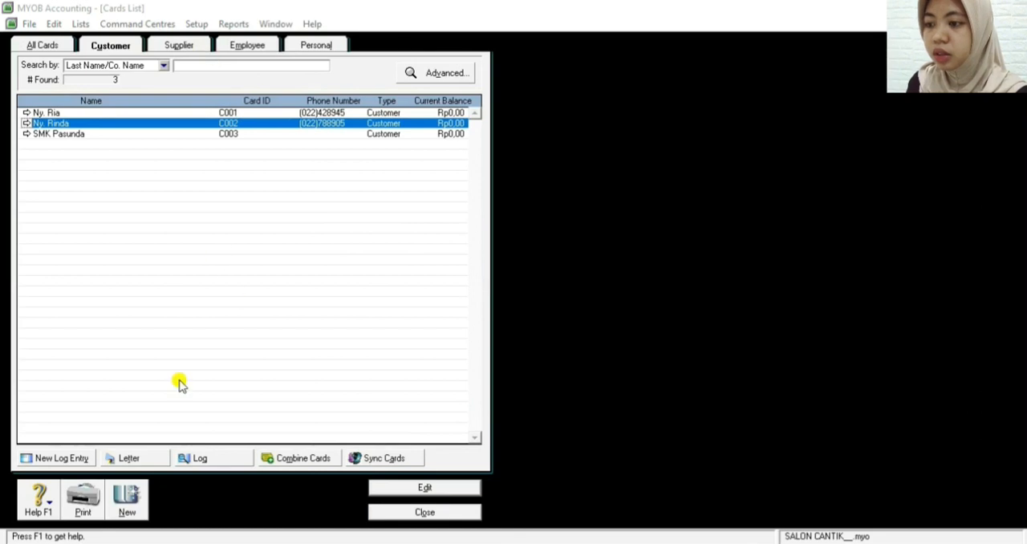
Create a new Supplier card with Company designation, name it PT Paragon and enter its card ID
left_click(136, 489)
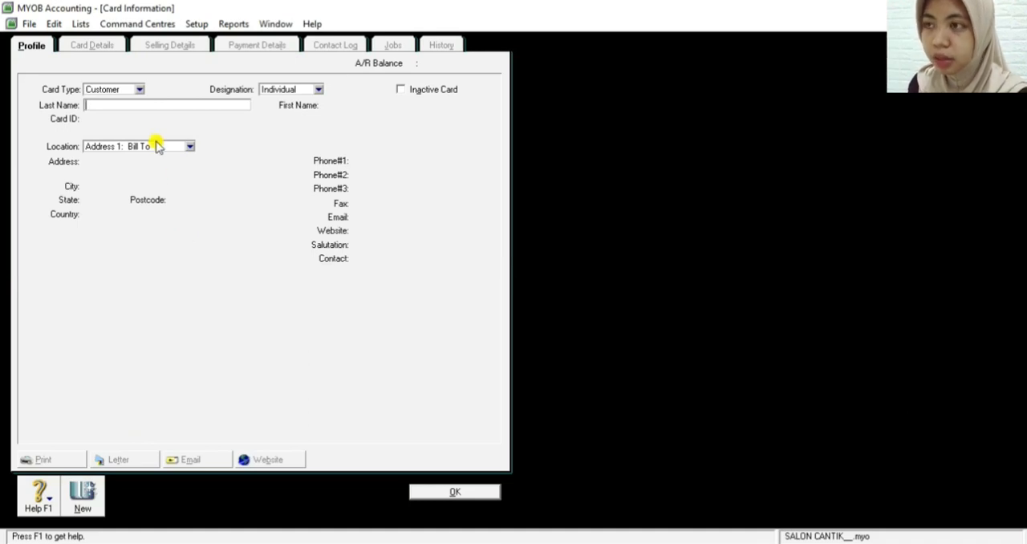
left_click(126, 91)
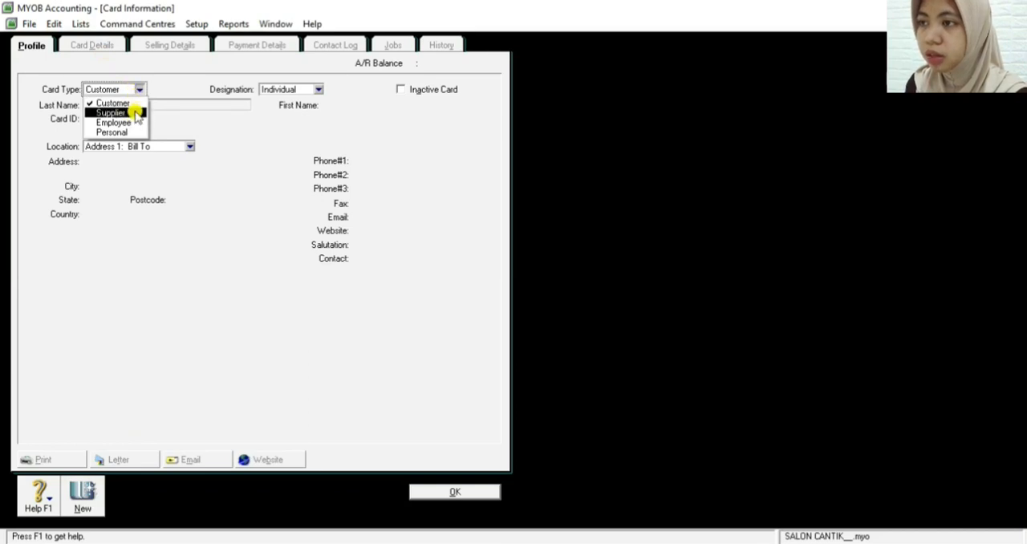
left_click(137, 113)
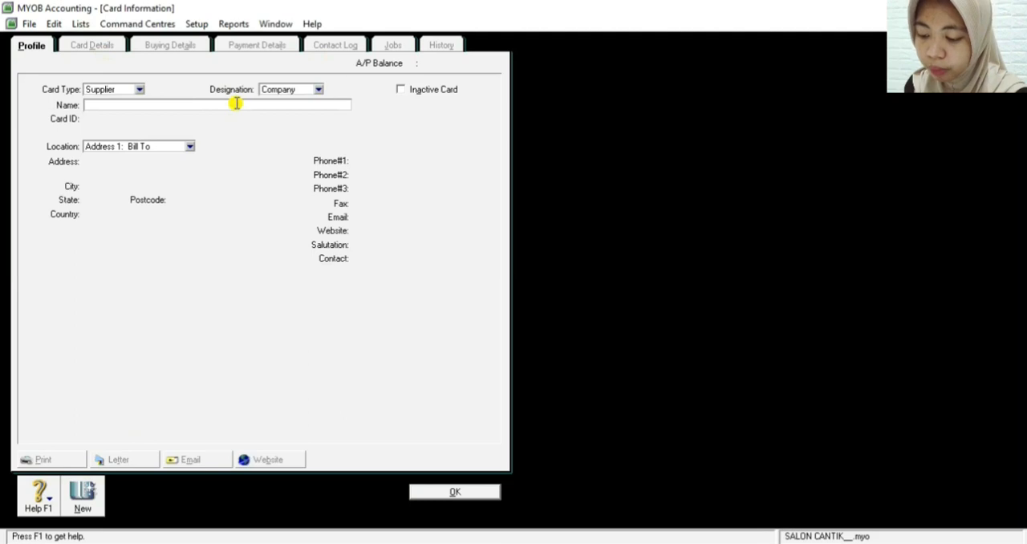
type("PT Paragon")
key("Tab")
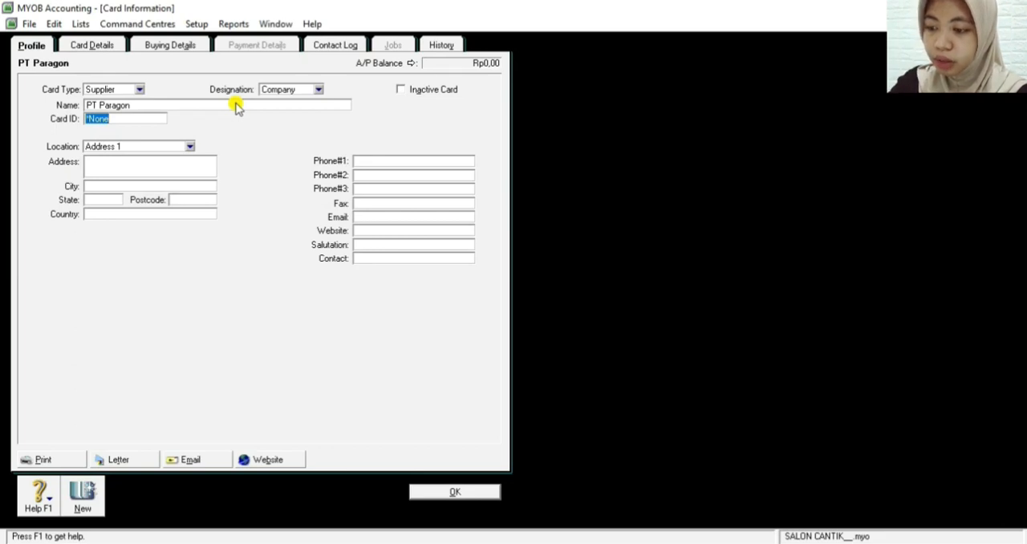
type("S001")
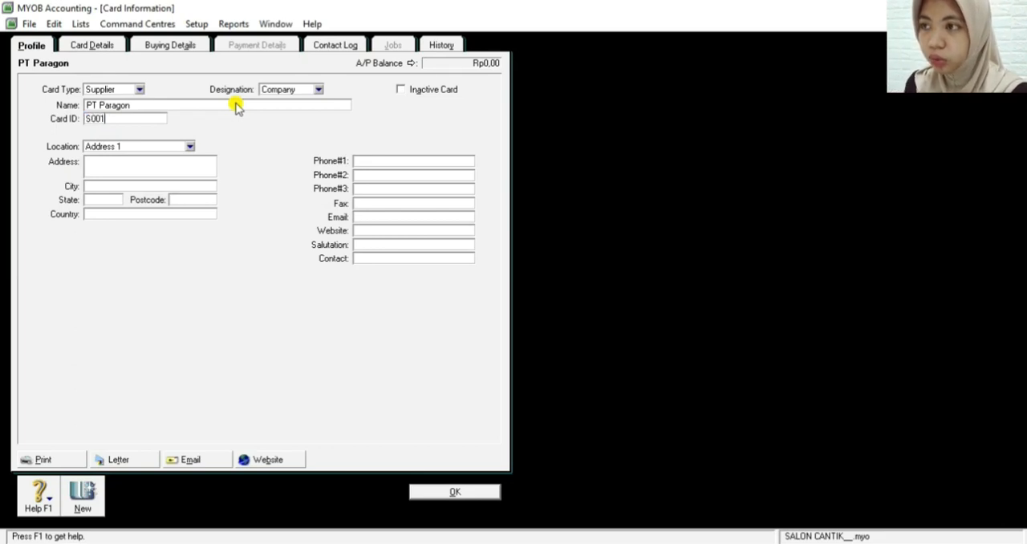
Fill in the address and city in PT Paragon's Address 1 location, using the city name for both
left_click(182, 165)
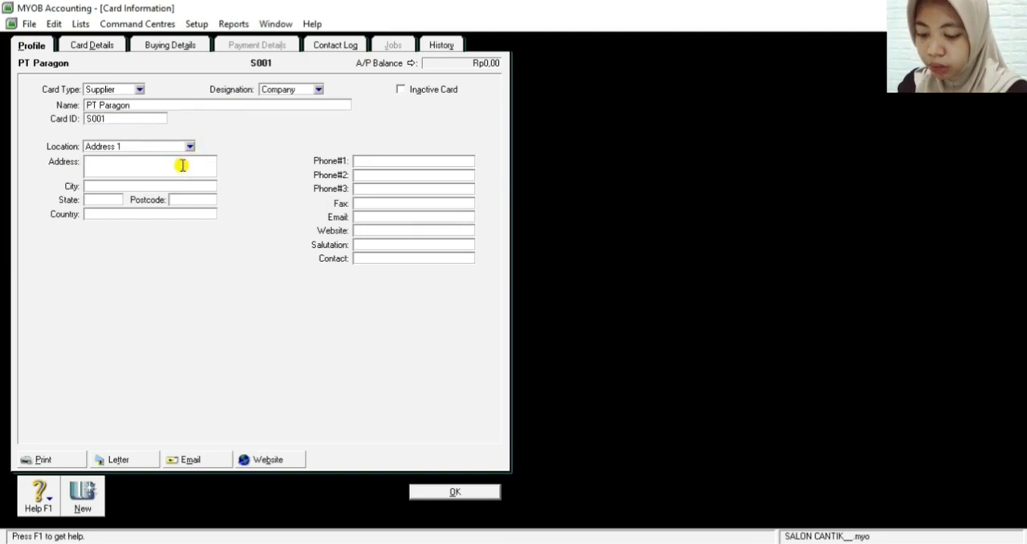
type("Tangerang")
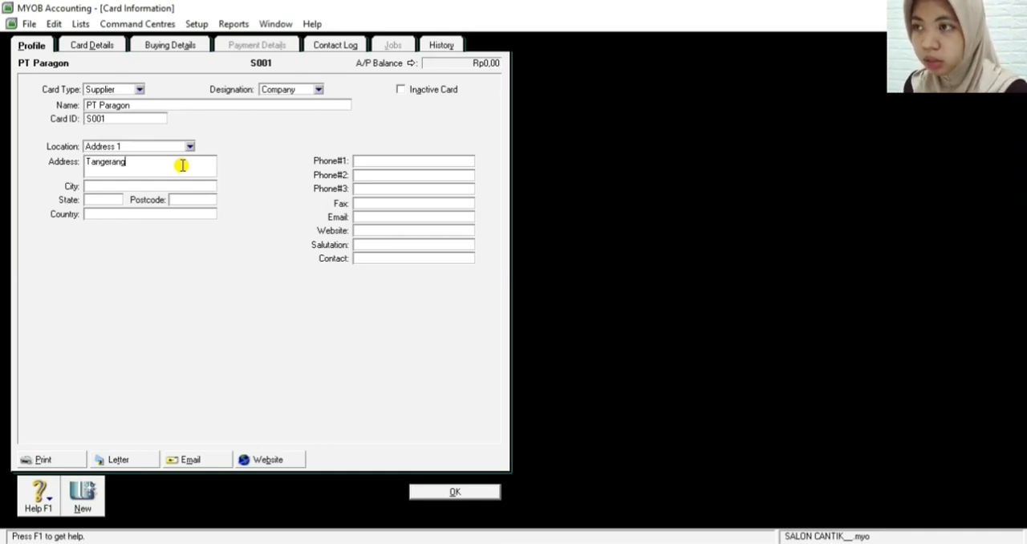
left_click(98, 185)
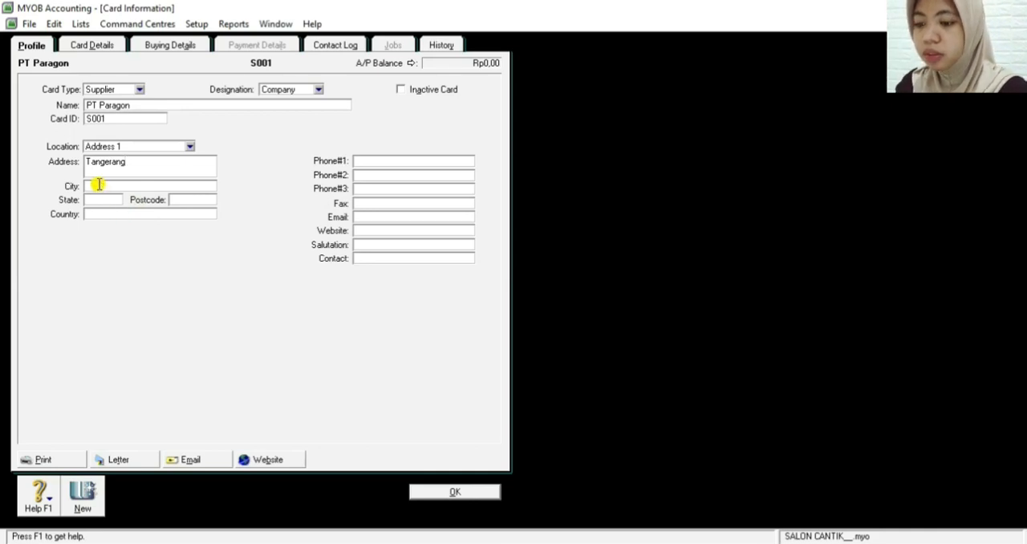
type("Tangerang")
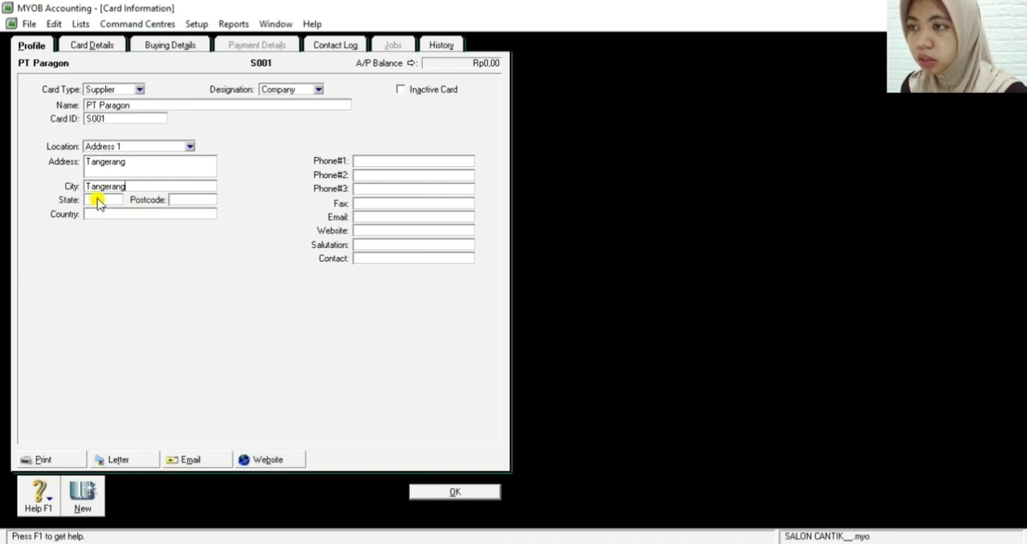
Enter the state and country of PT Paragon's address in capitals, leaving the postcode blank
left_click(97, 199)
type("B")
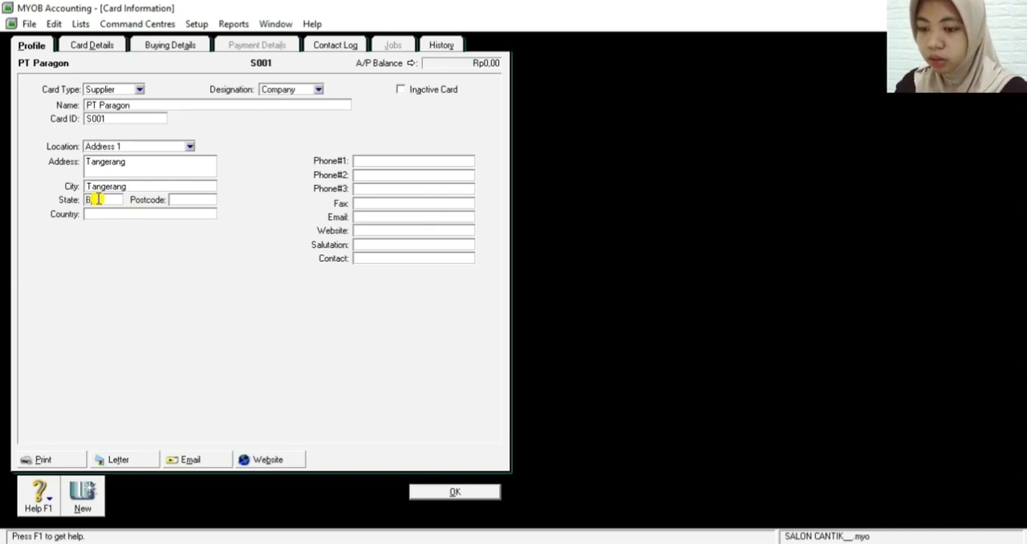
type("ANTEN")
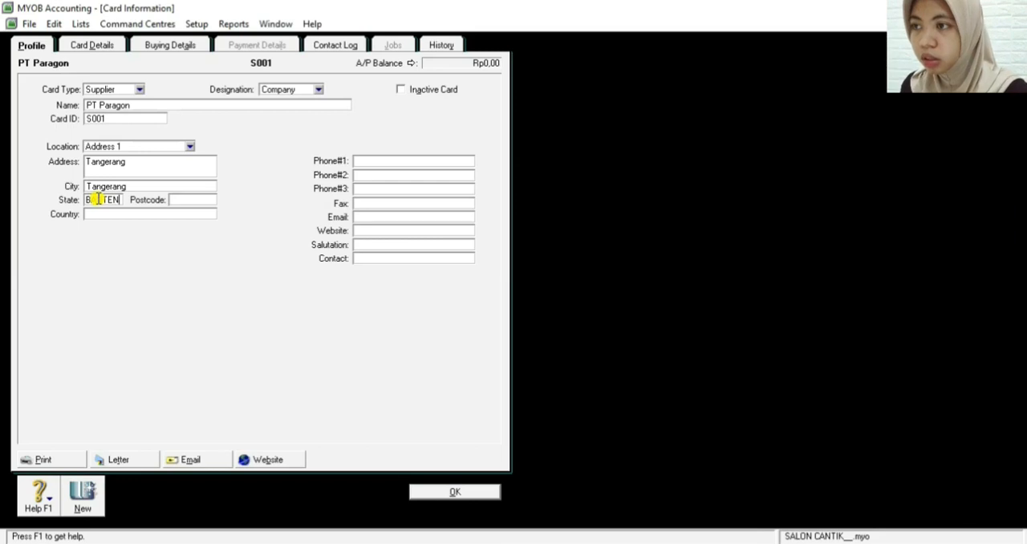
left_click(117, 215)
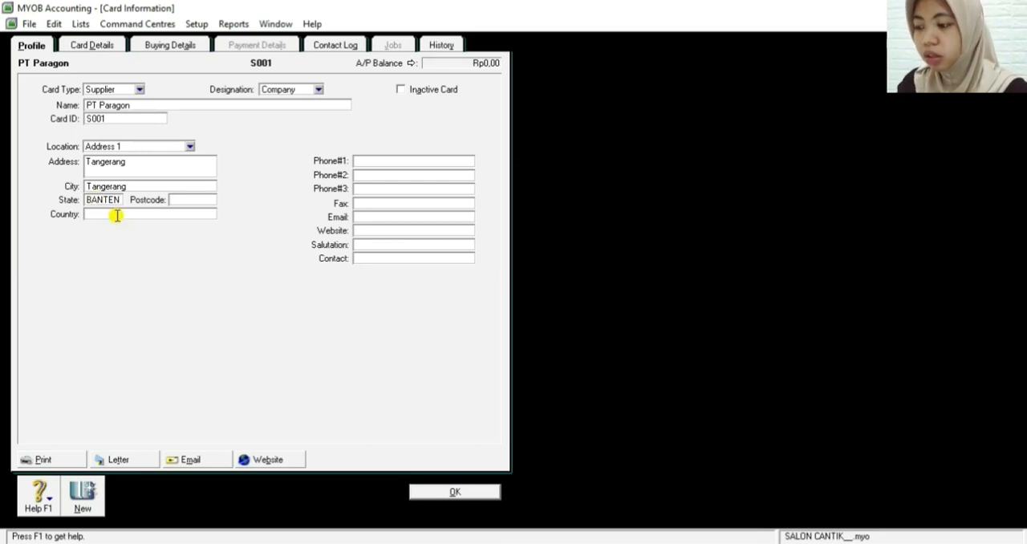
type("IND")
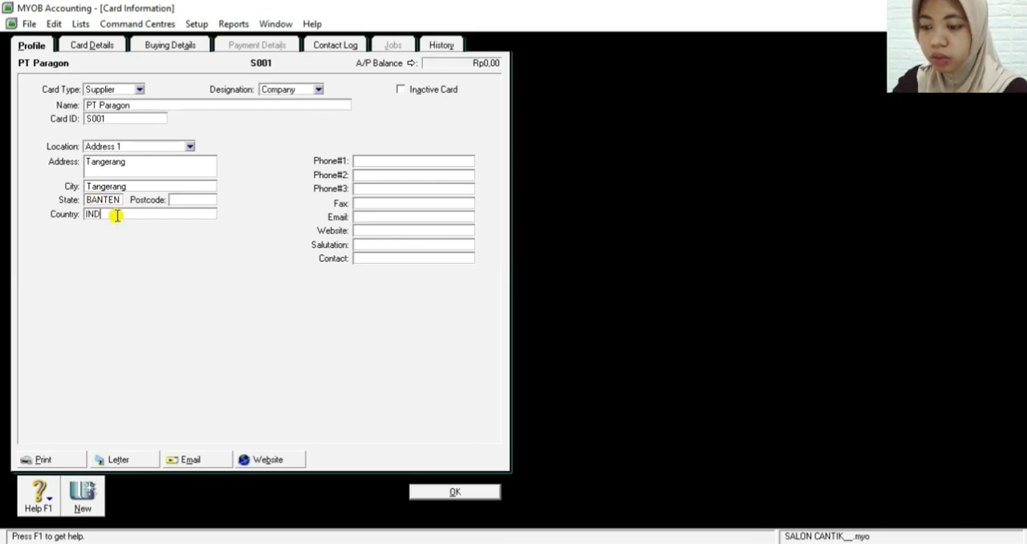
type("ONESIA")
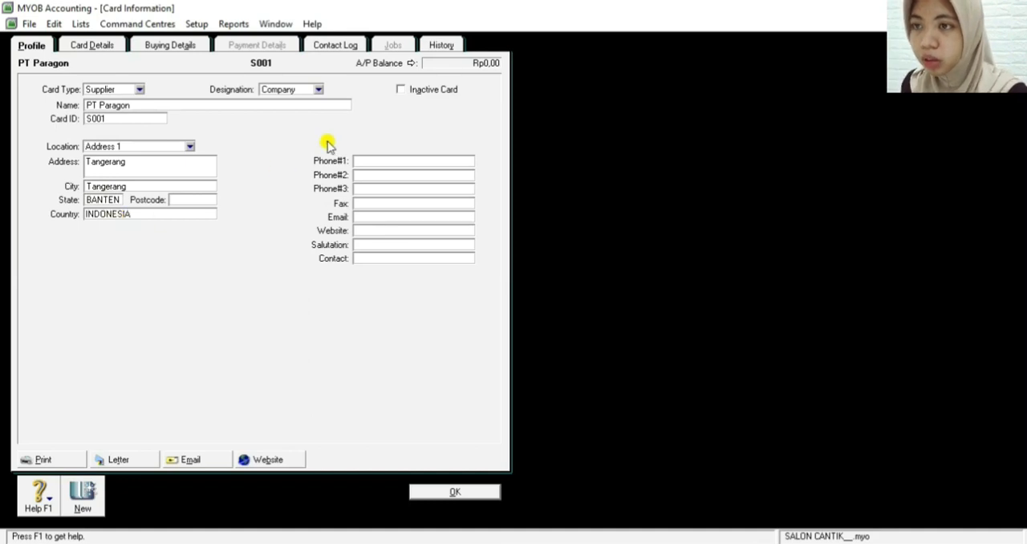
Enter the supplier's phone number with its area code in parentheses as Phone#1 on the PT Paragon card
left_click(376, 160)
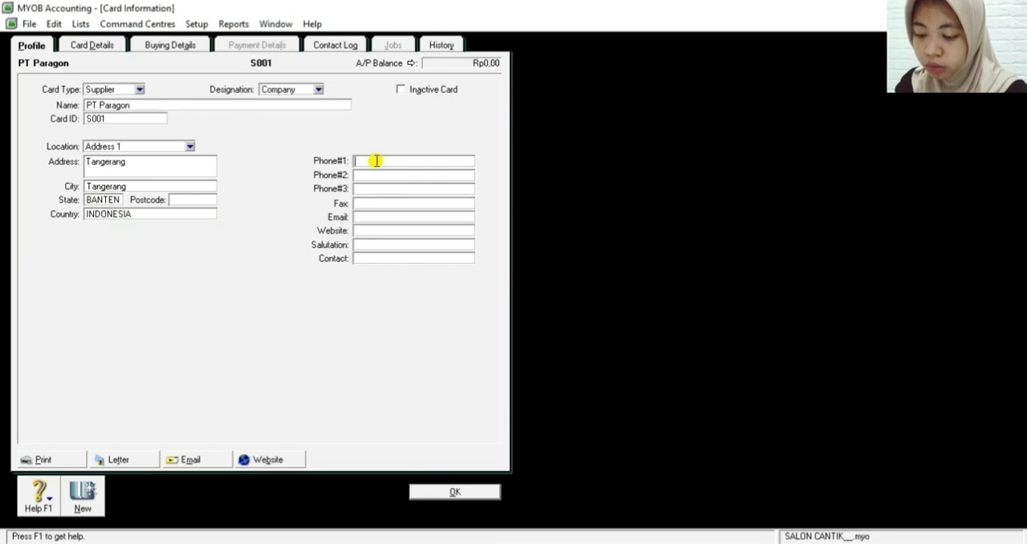
type("(022")
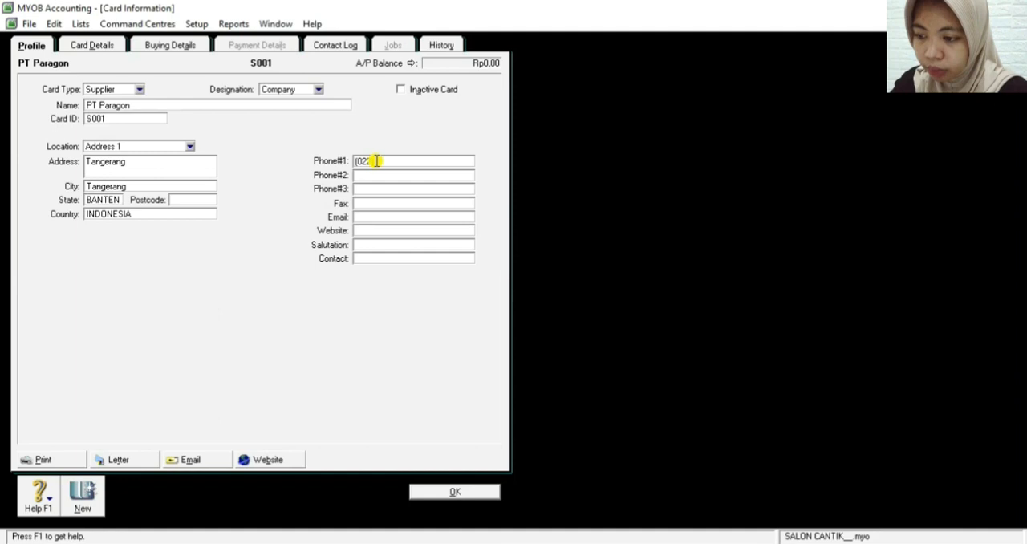
type("1) 8")
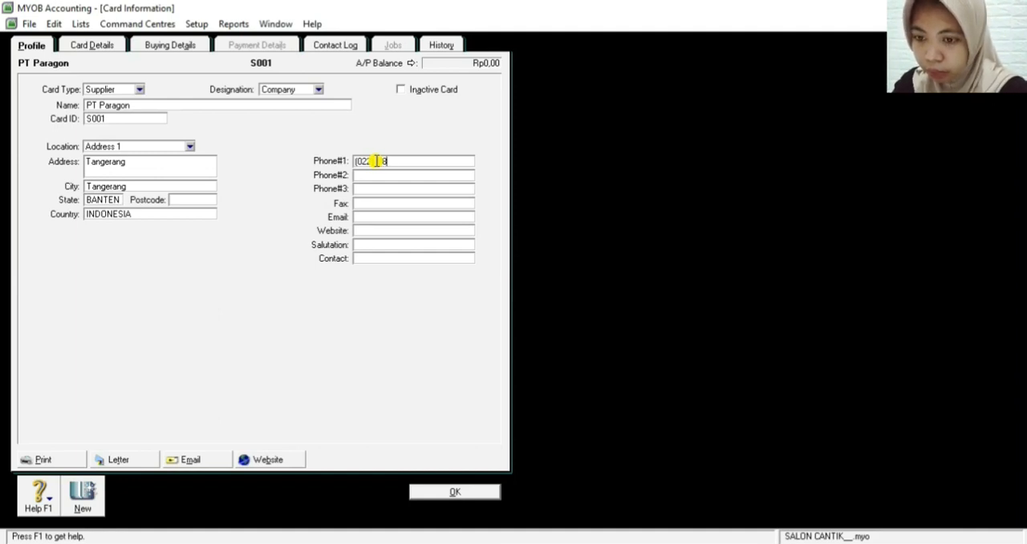
type("945")
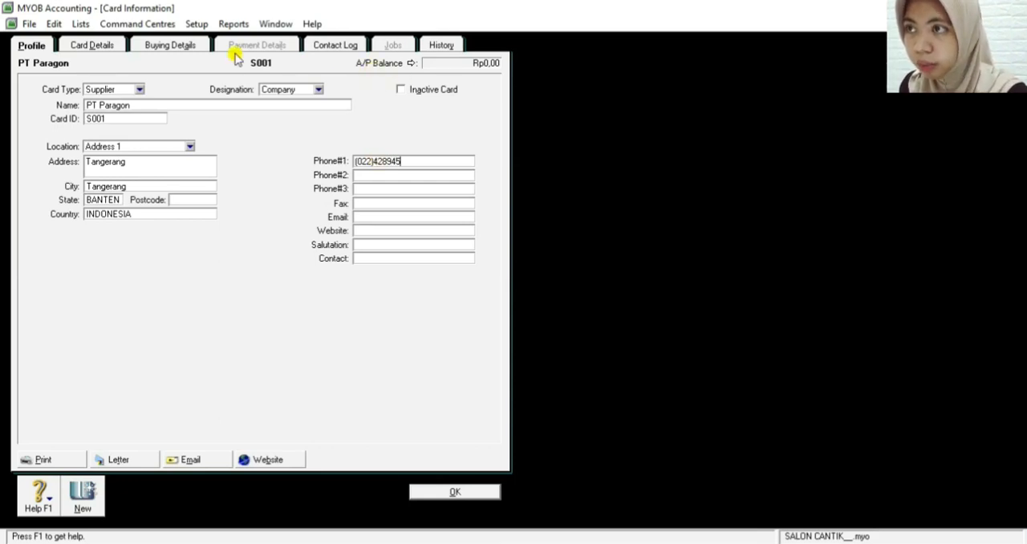
Give PT Paragon the Item purchase layout and payment terms In a Given # of Days with 30 balance due days
left_click(161, 46)
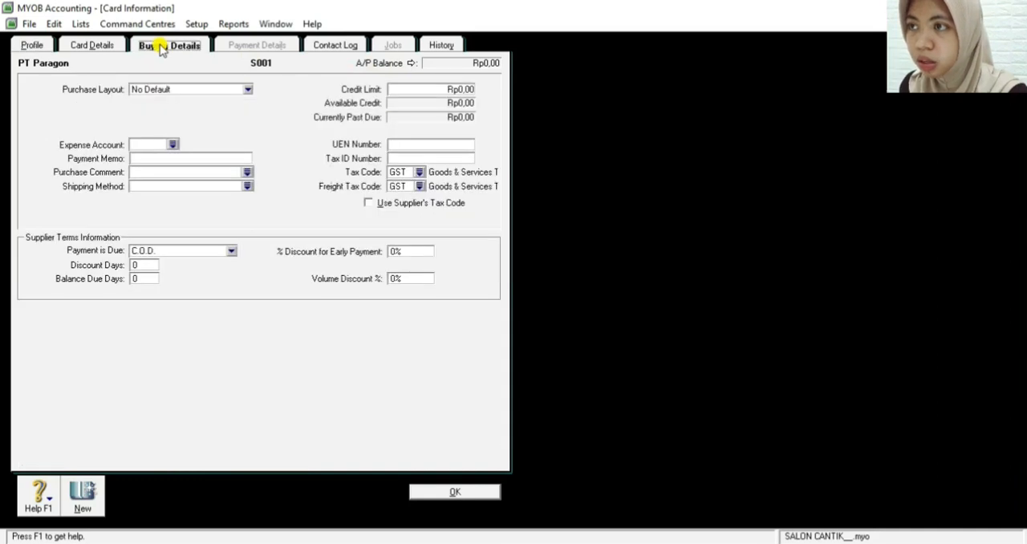
left_click(178, 93)
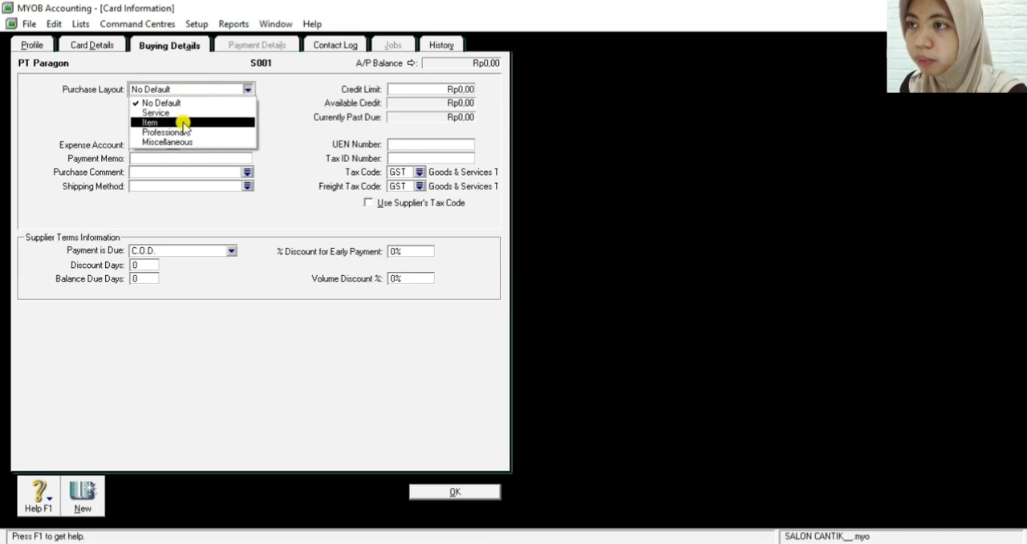
left_click(184, 123)
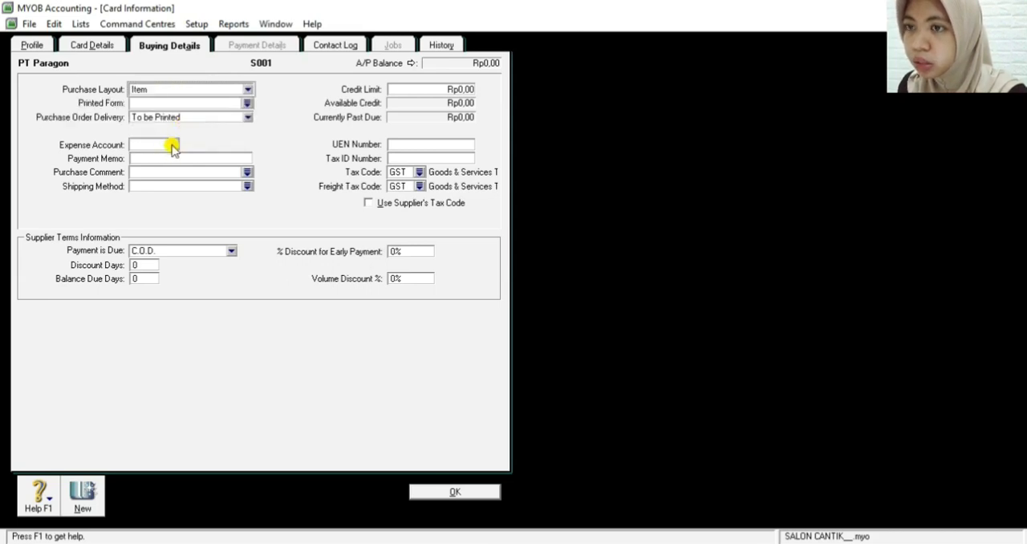
left_click(172, 145)
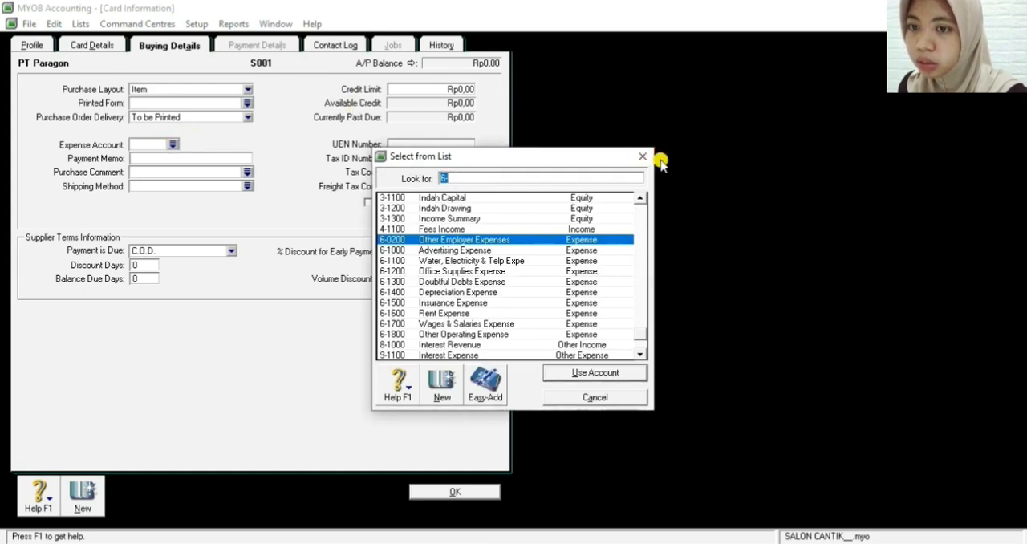
left_click(576, 404)
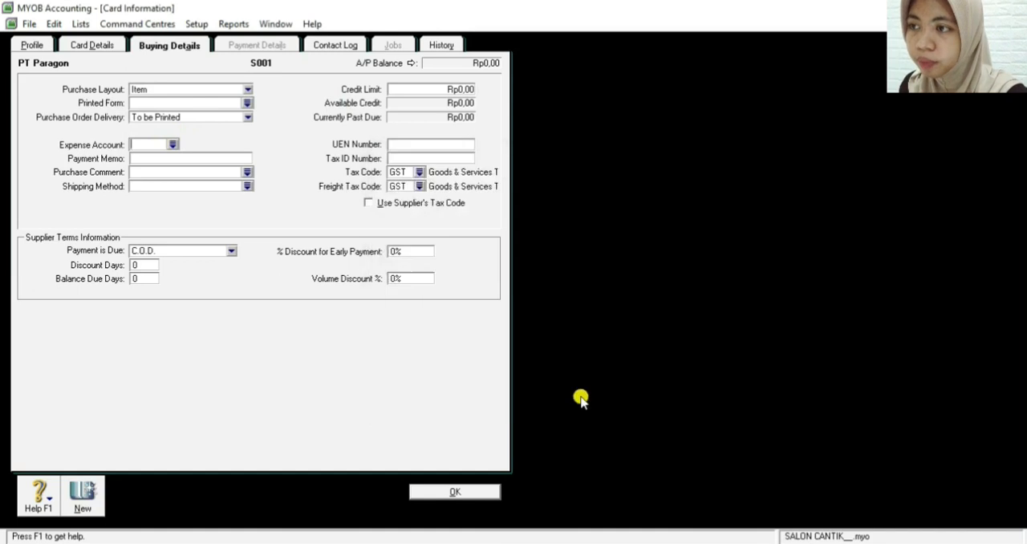
left_click(182, 255)
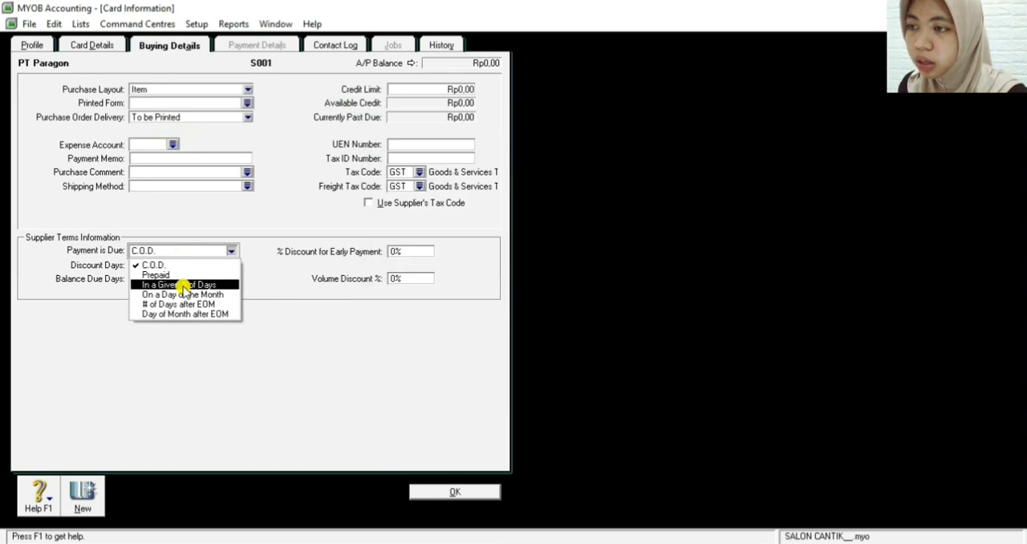
left_click(183, 286)
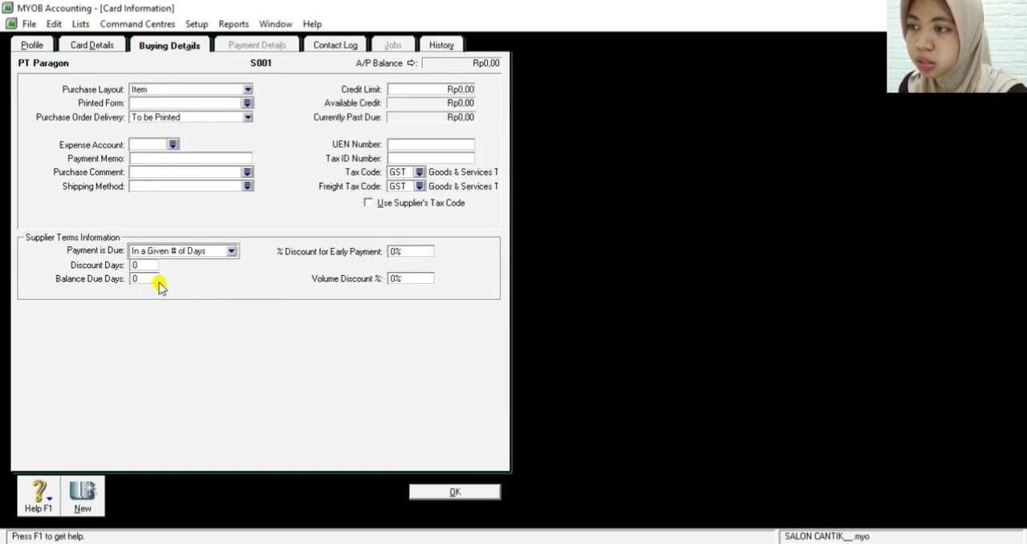
left_click(145, 277)
type("30")
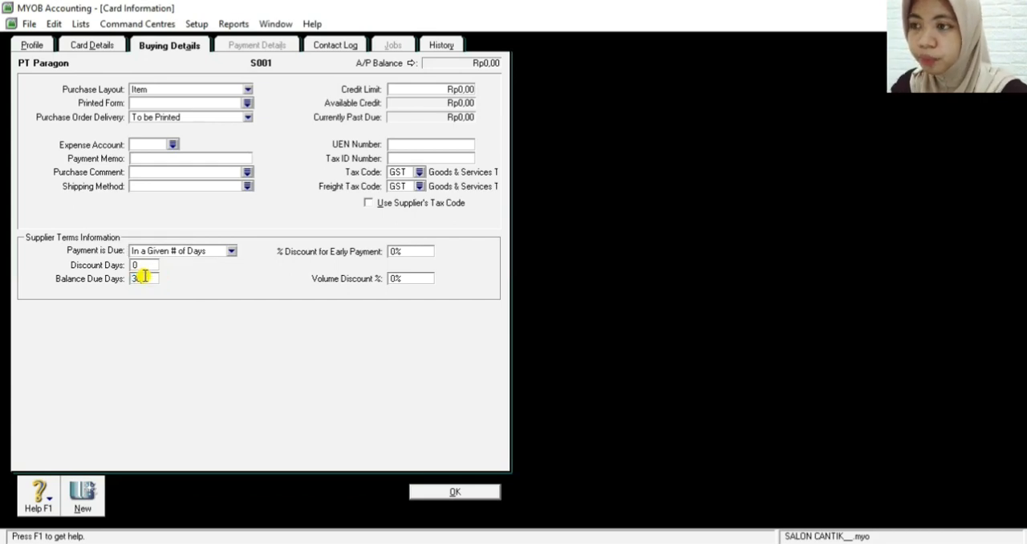
Set PT Paragon's tax code and freight tax code to N-T (Non-Taxable) and save the supplier card
left_click(418, 174)
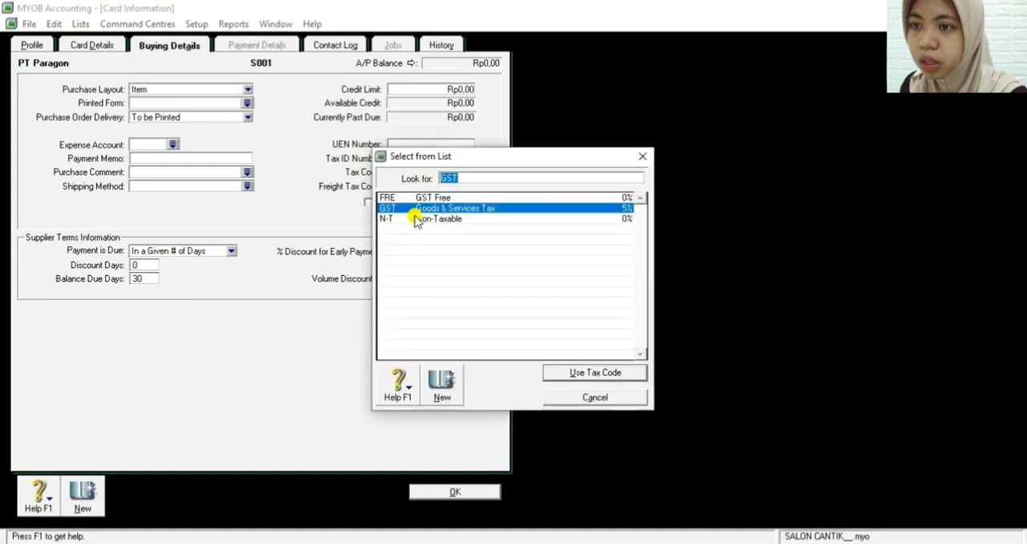
left_click(417, 219)
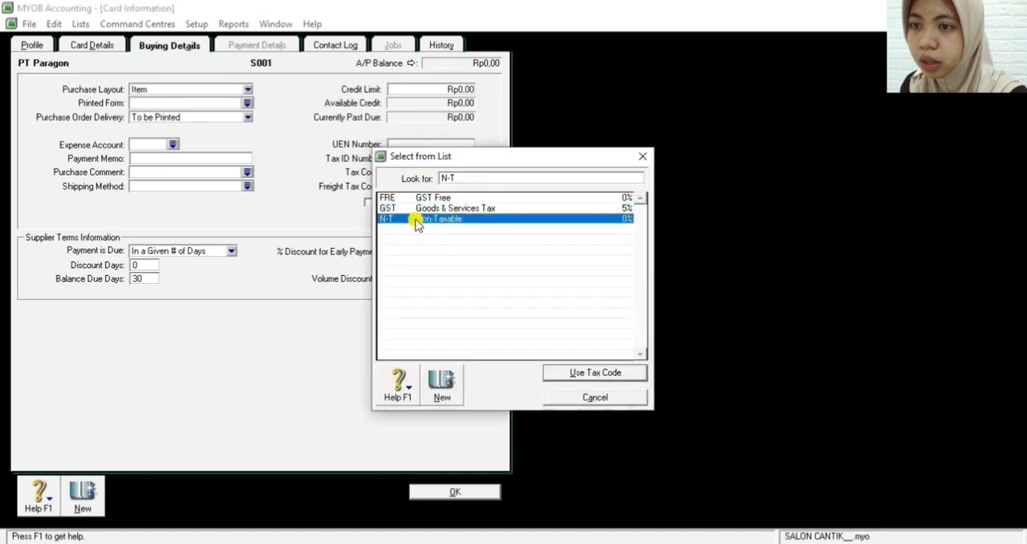
left_click(556, 372)
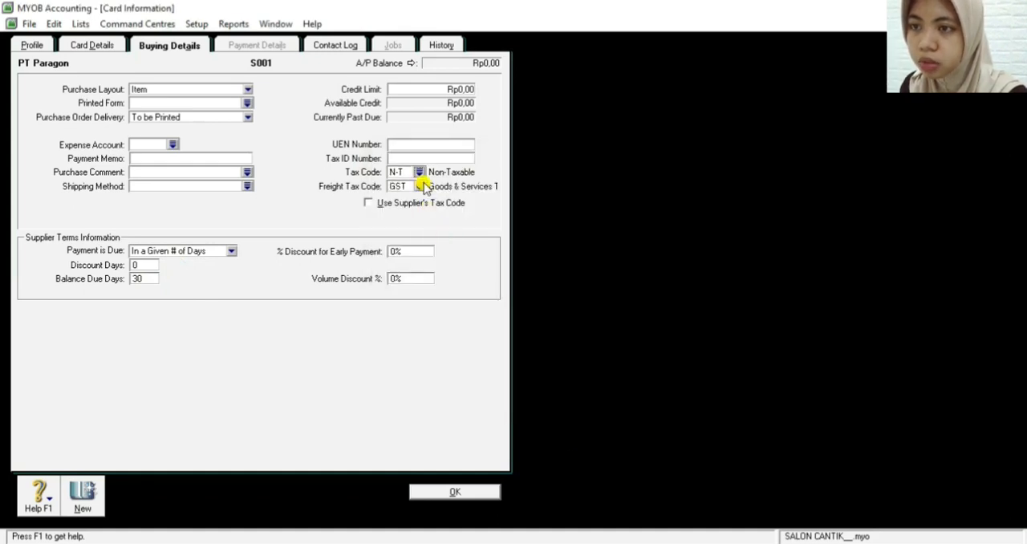
left_click(420, 185)
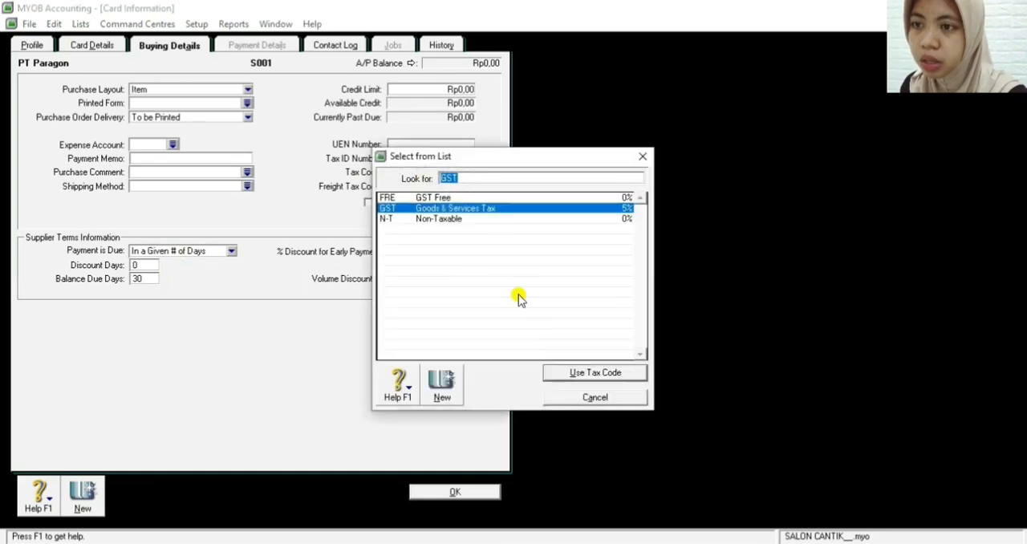
left_click(452, 223)
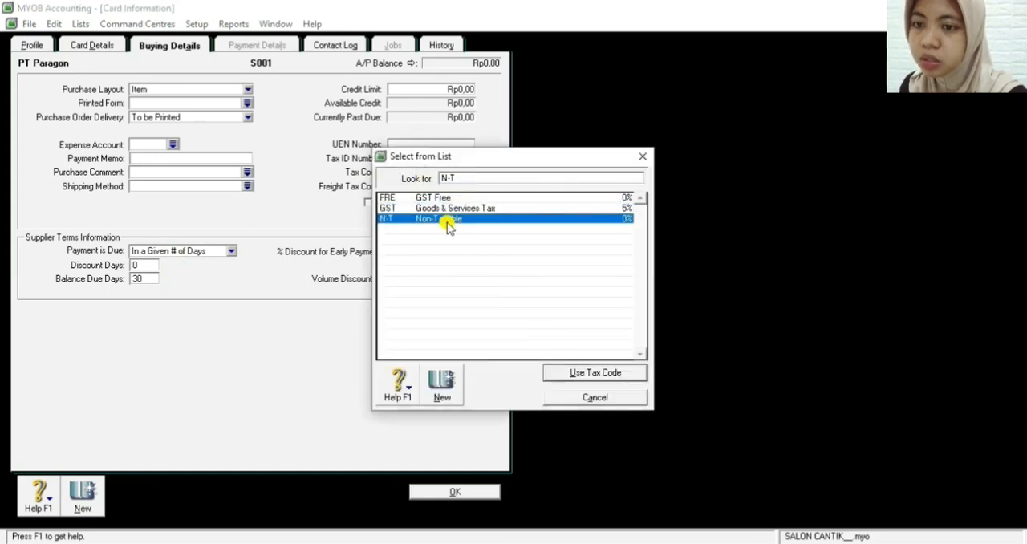
left_click(580, 378)
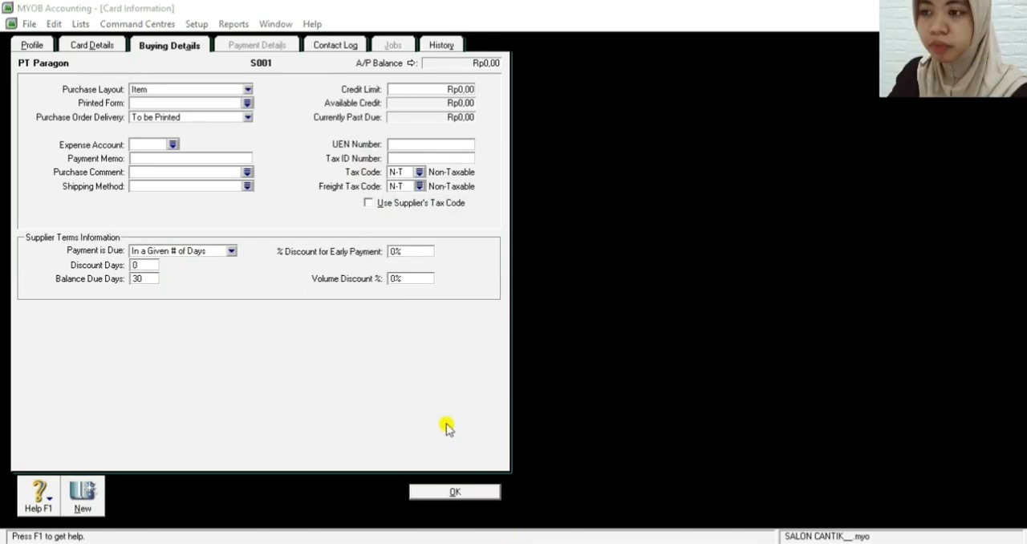
left_click(455, 491)
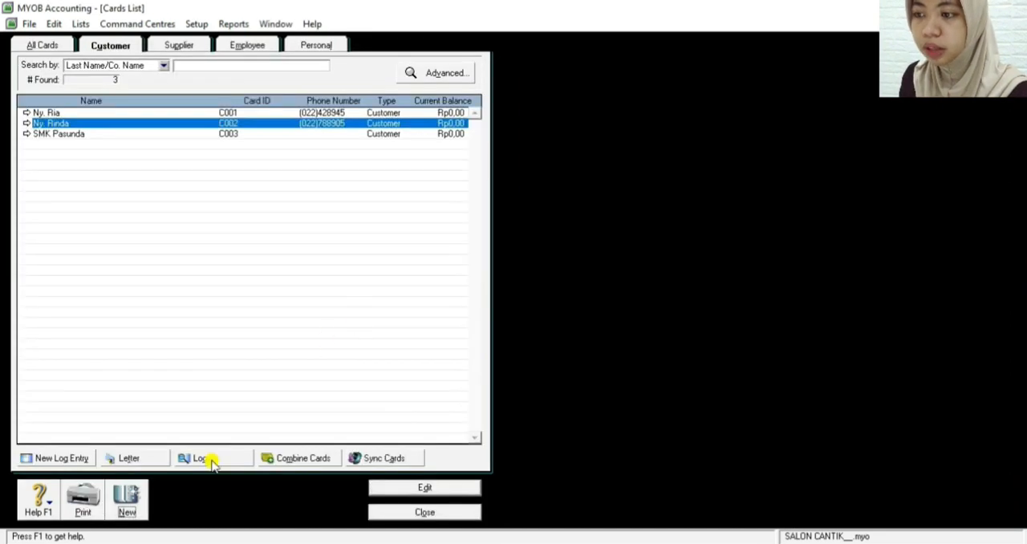
Create a new supplier card for the company PT Martina with the next supplier card ID in sequence
left_click(126, 497)
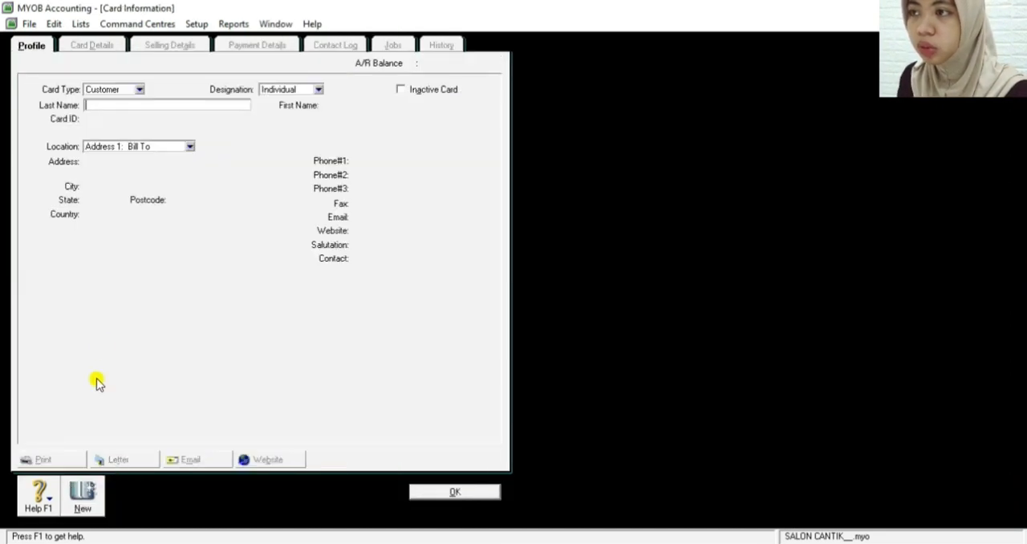
left_click(116, 90)
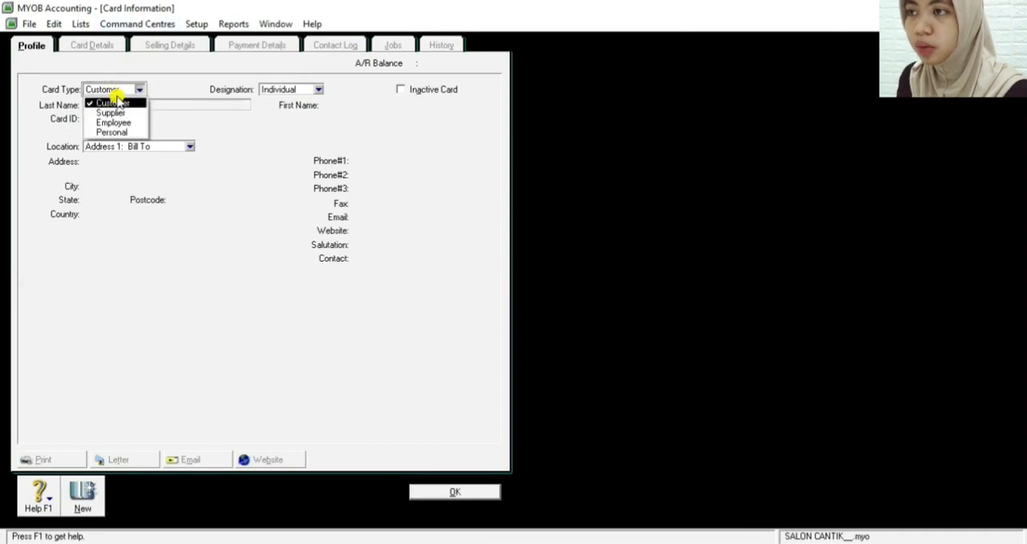
left_click(118, 113)
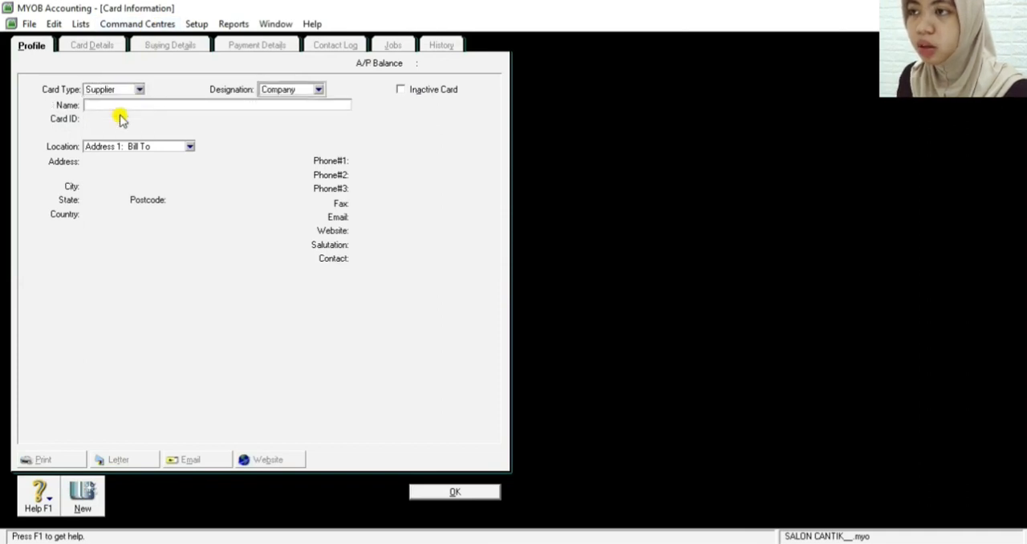
left_click(143, 104)
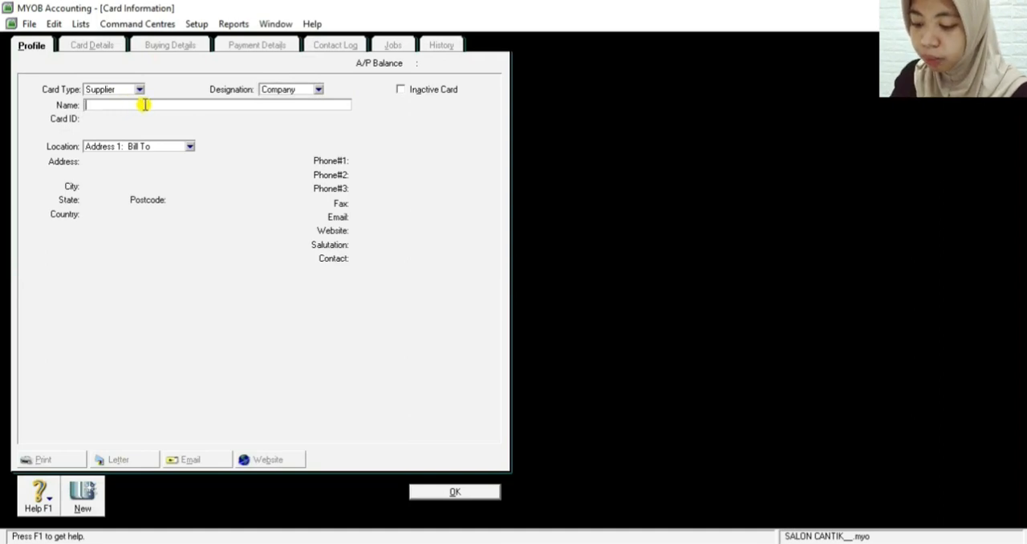
type("PT ")
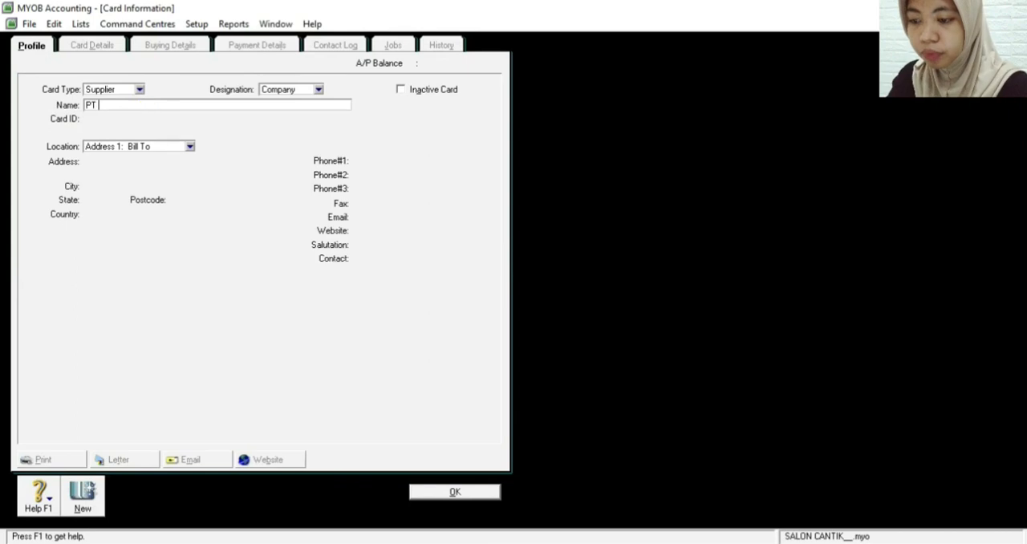
type("Martina")
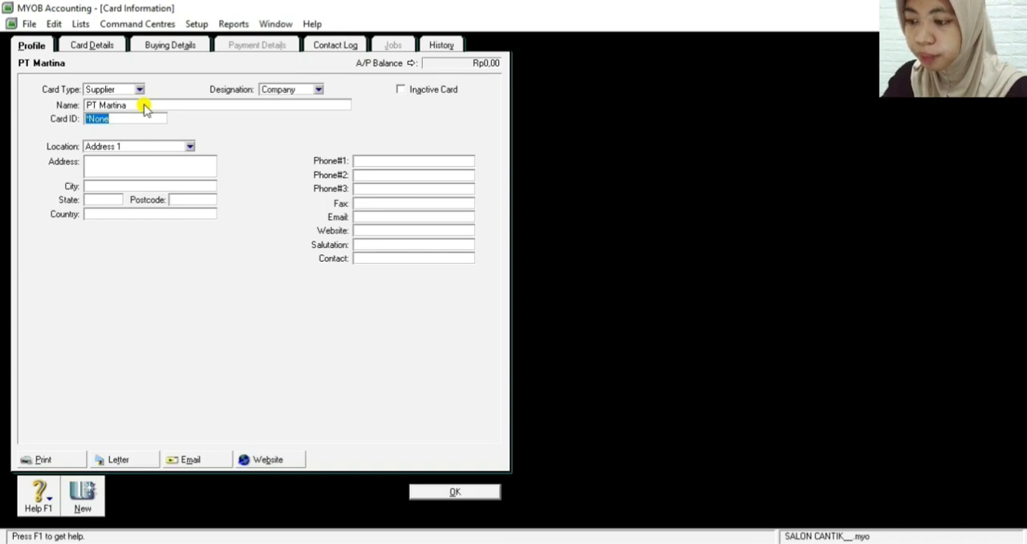
type("S00")
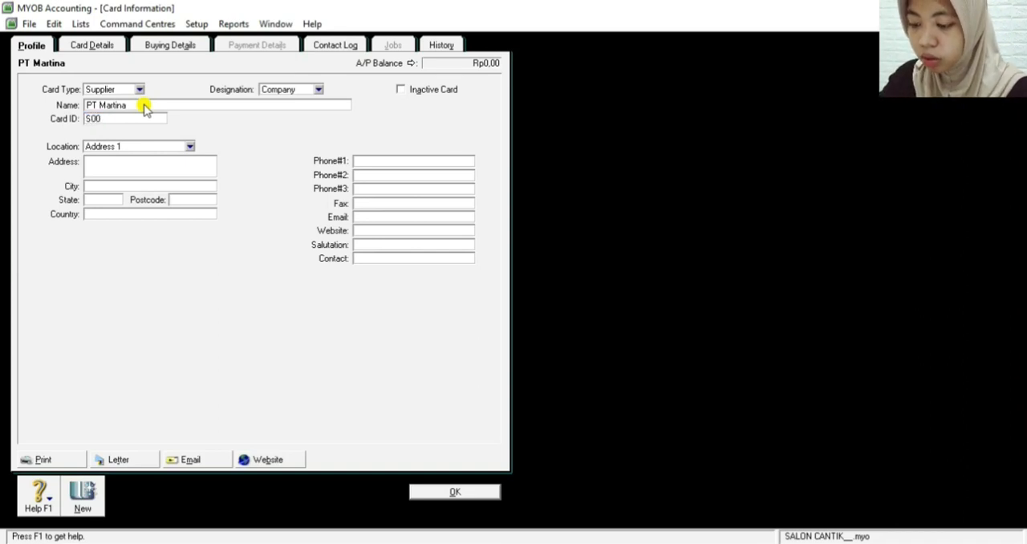
type("2")
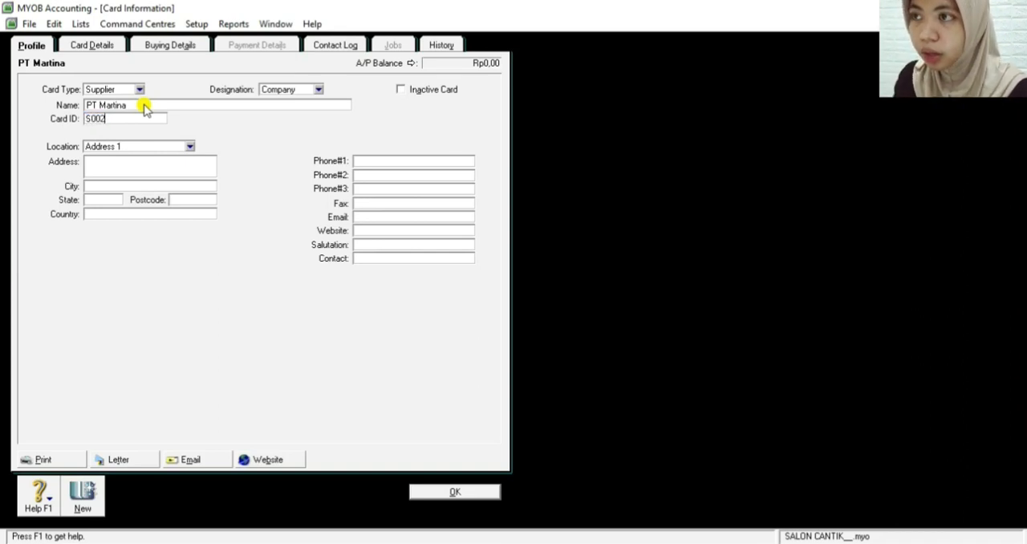
Fill in PT Martina's Address 1 location, using the city name for address, city and state, and the country in capitals
left_click(140, 167)
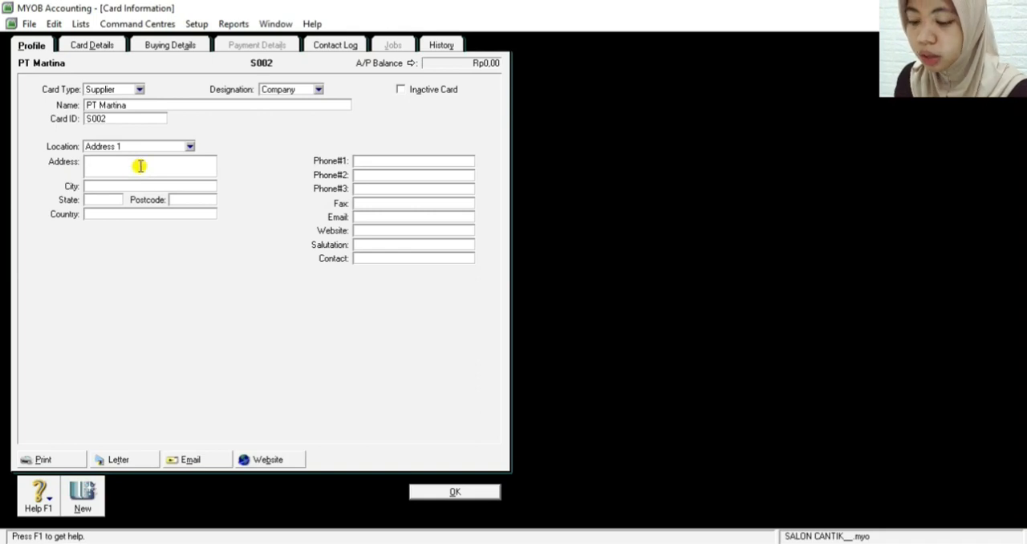
type("Jakarta")
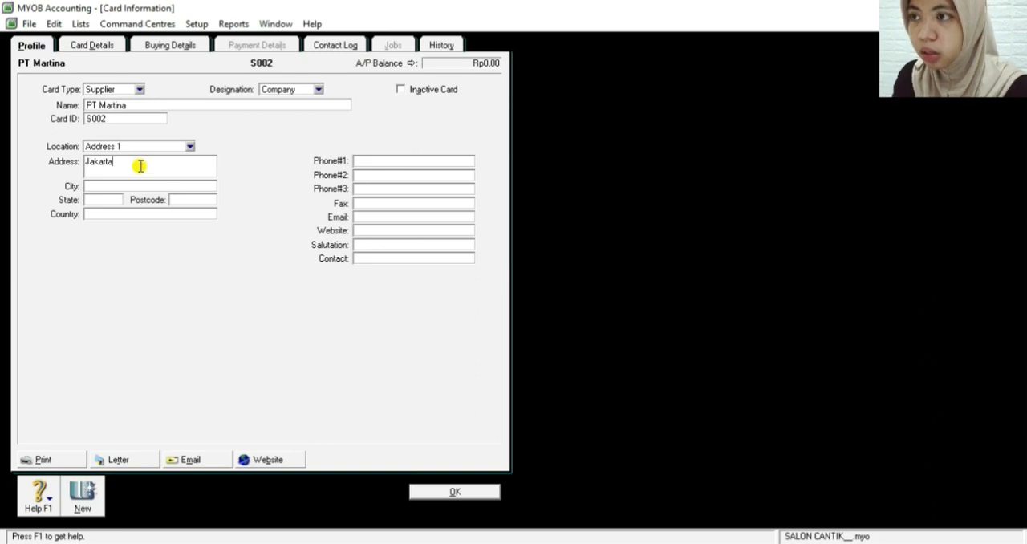
left_click(125, 188)
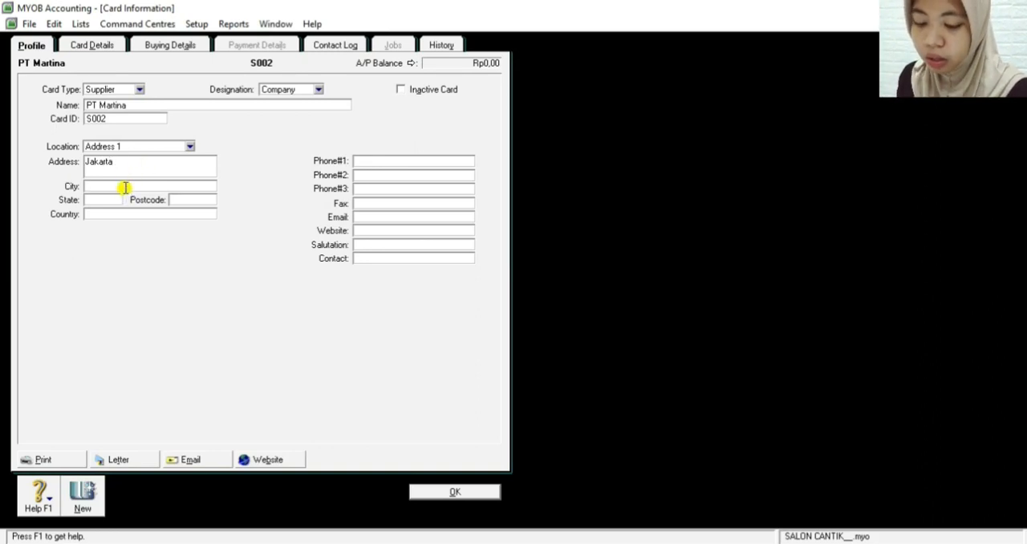
type("Jakarta")
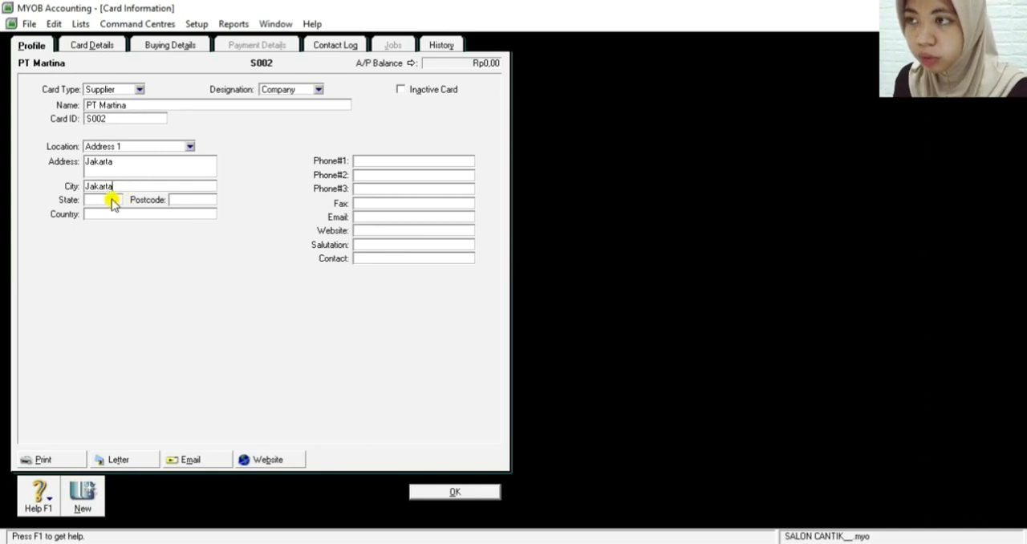
left_click(114, 199)
type("Jaka")
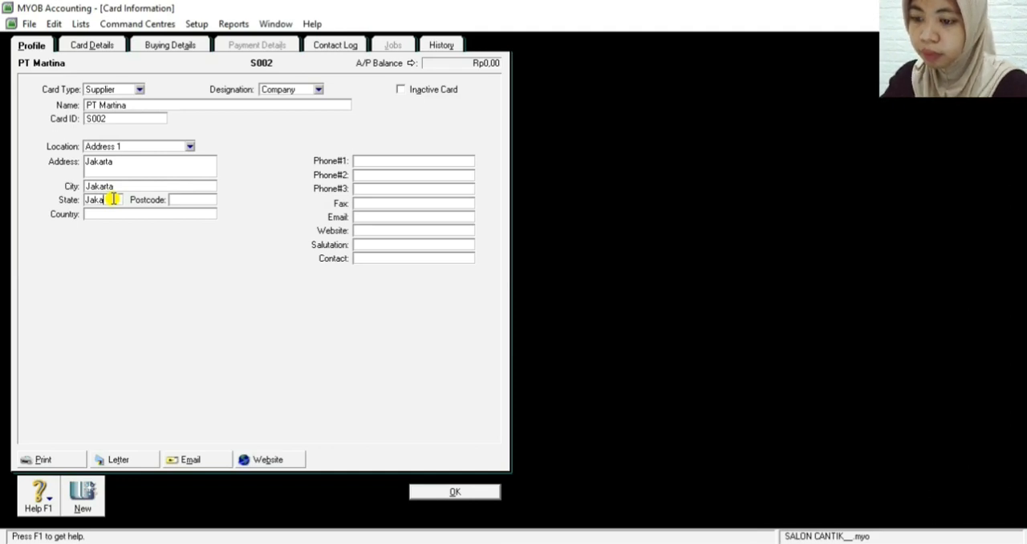
type("rta")
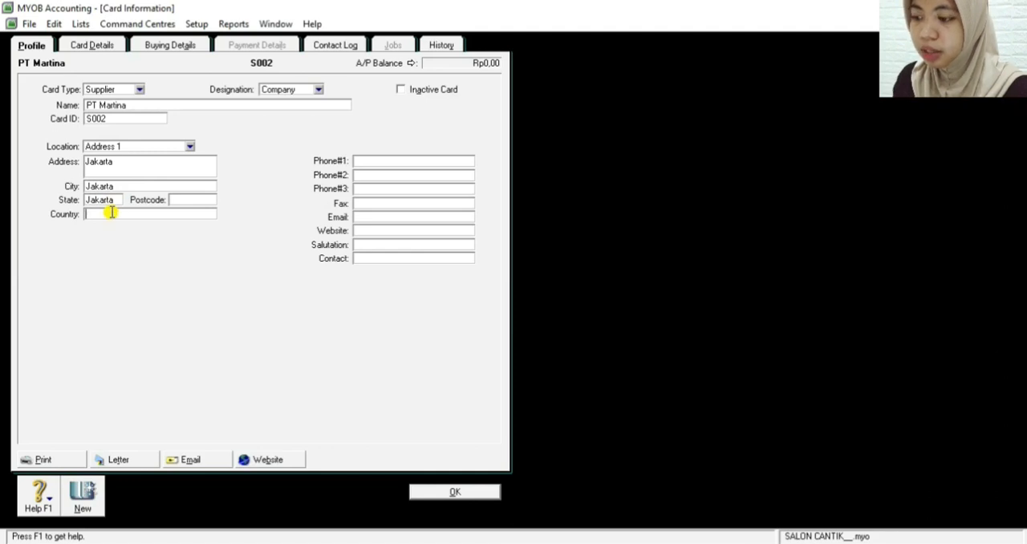
type("INDONESIA")
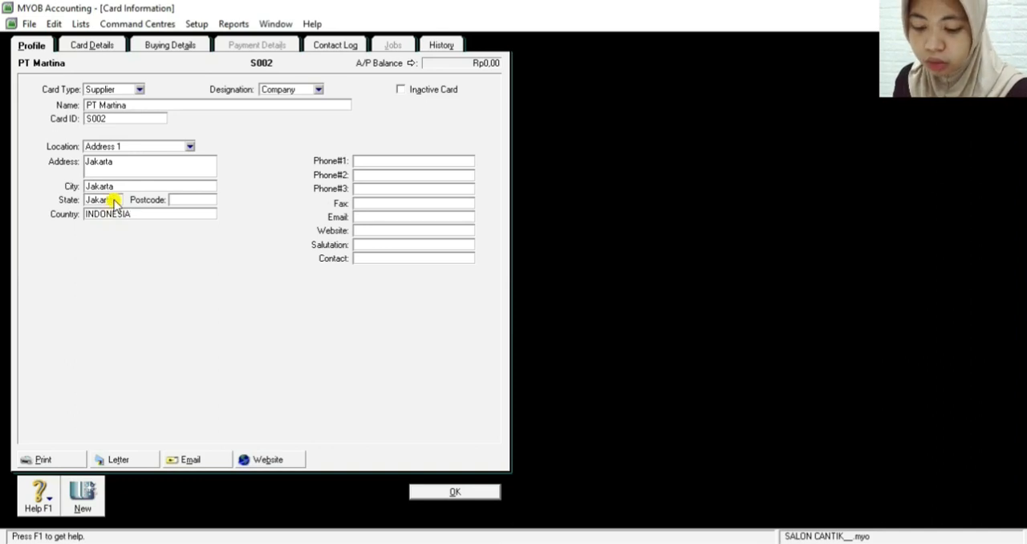
left_click(385, 162)
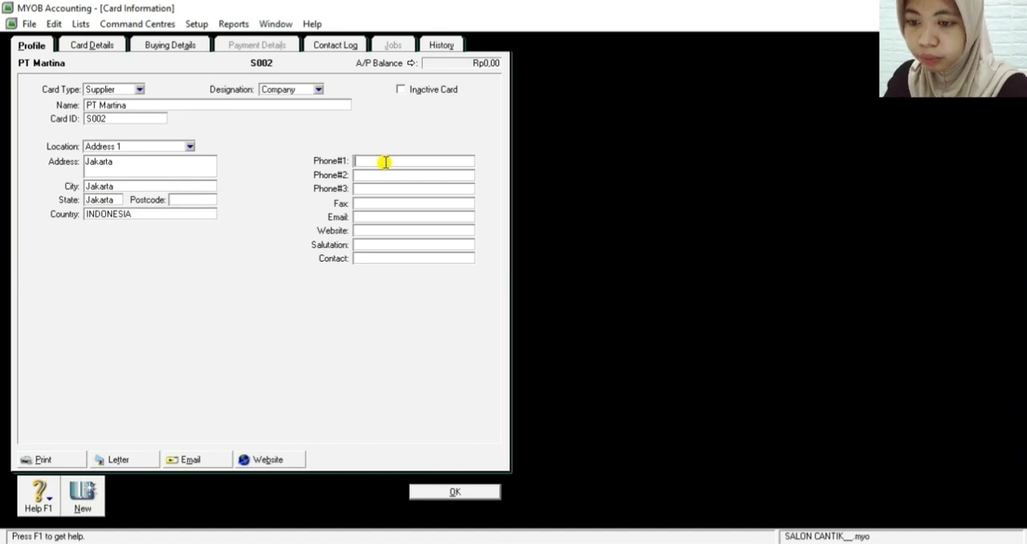
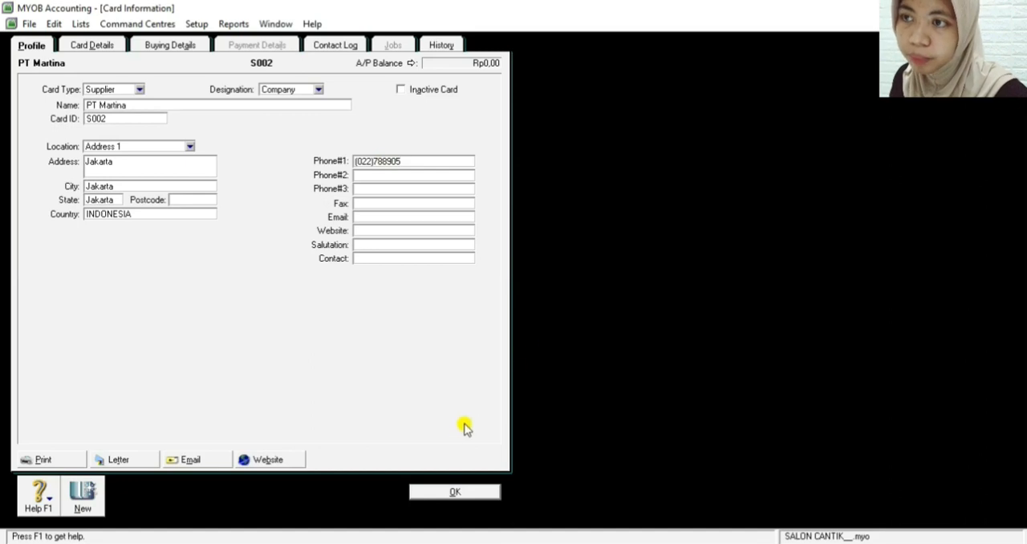
Give PT Martina the Item purchase layout and payment terms In a Given # of Days with 30 balance due days
left_click(178, 46)
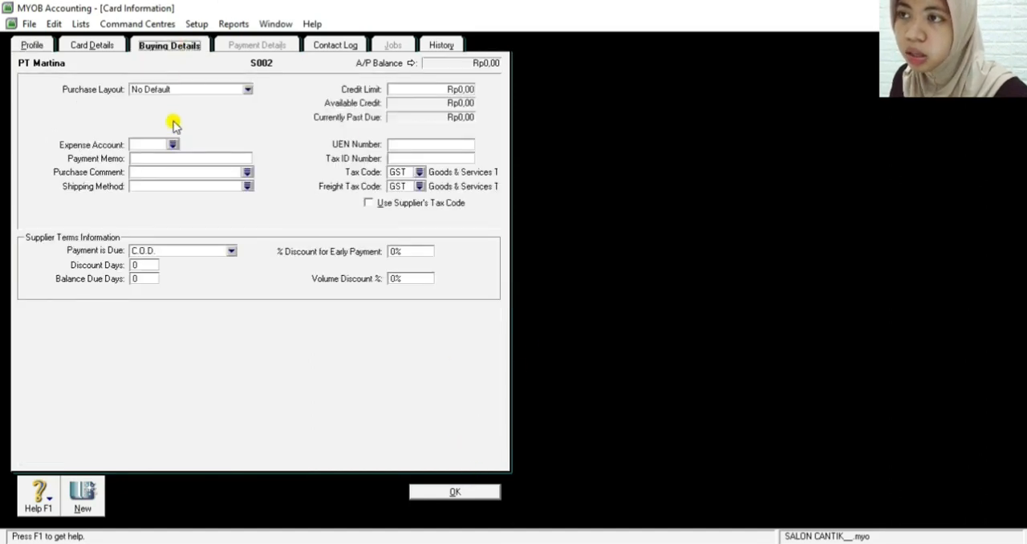
left_click(199, 92)
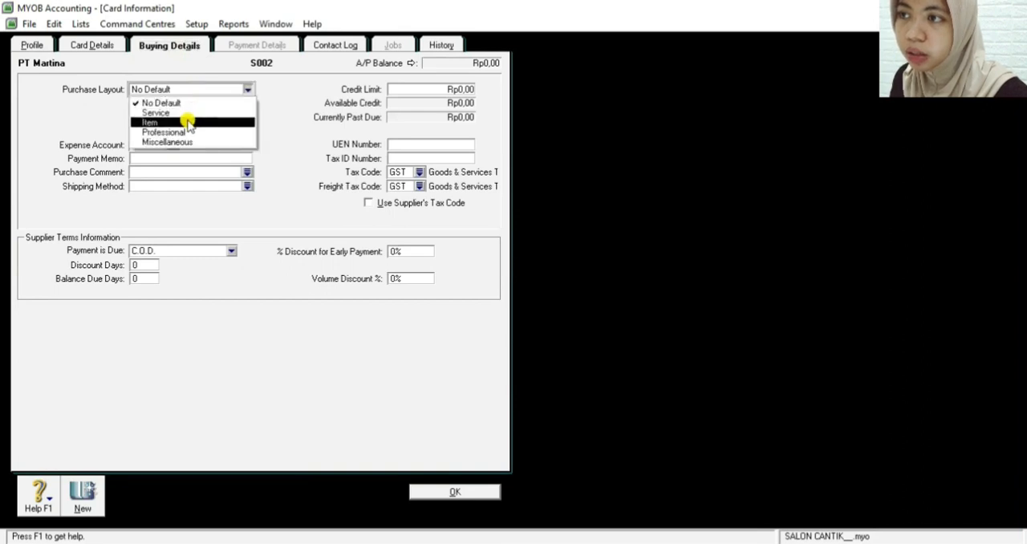
left_click(191, 120)
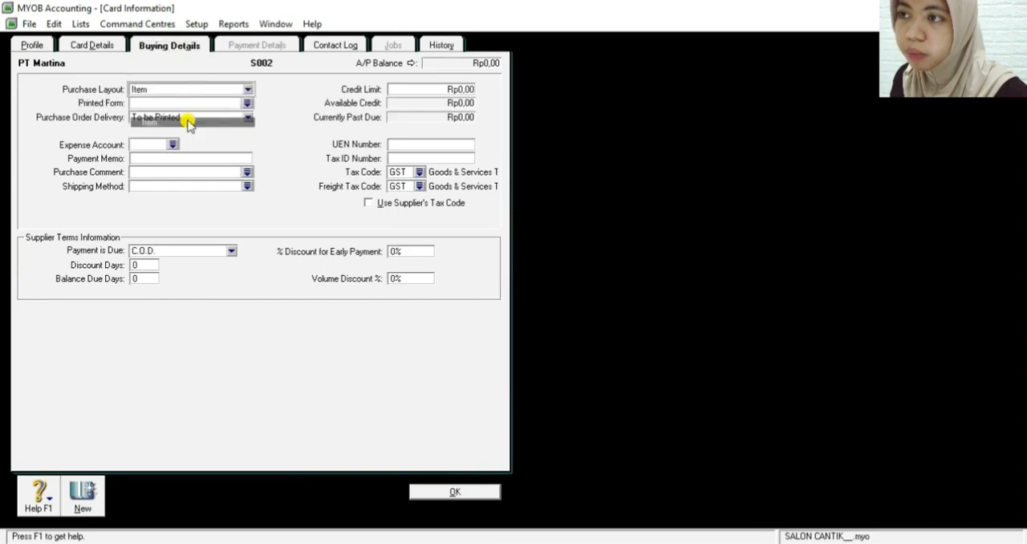
left_click(166, 254)
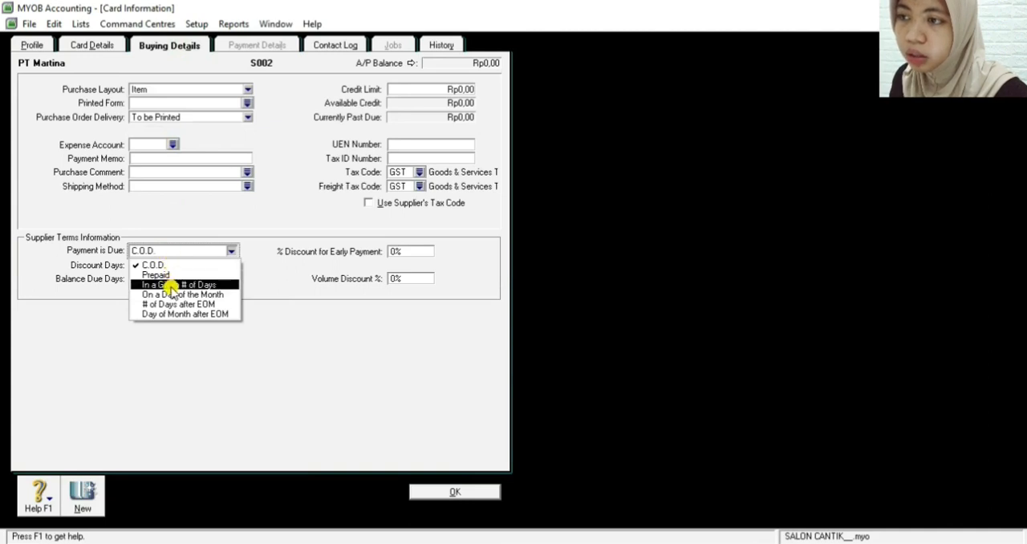
left_click(172, 285)
left_click(141, 279)
type("30")
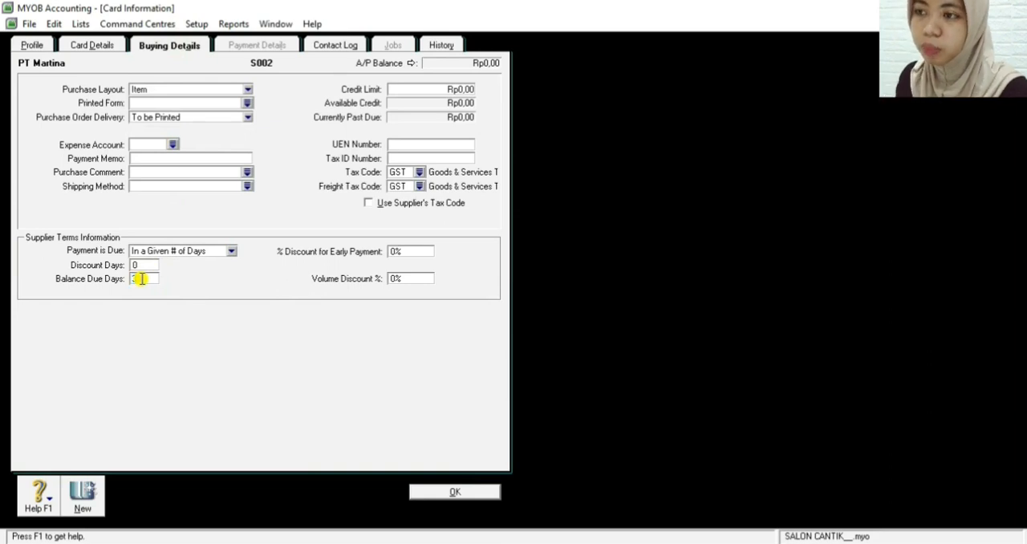
Set PT Martina's tax code and freight tax code to N-T (Non-Taxable) and save the supplier card
left_click(409, 174)
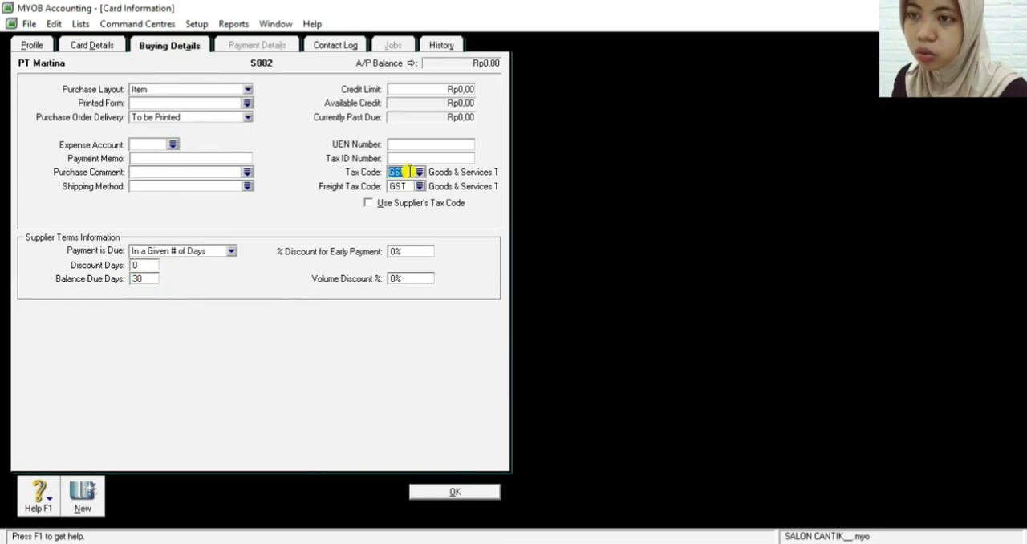
left_click(420, 173)
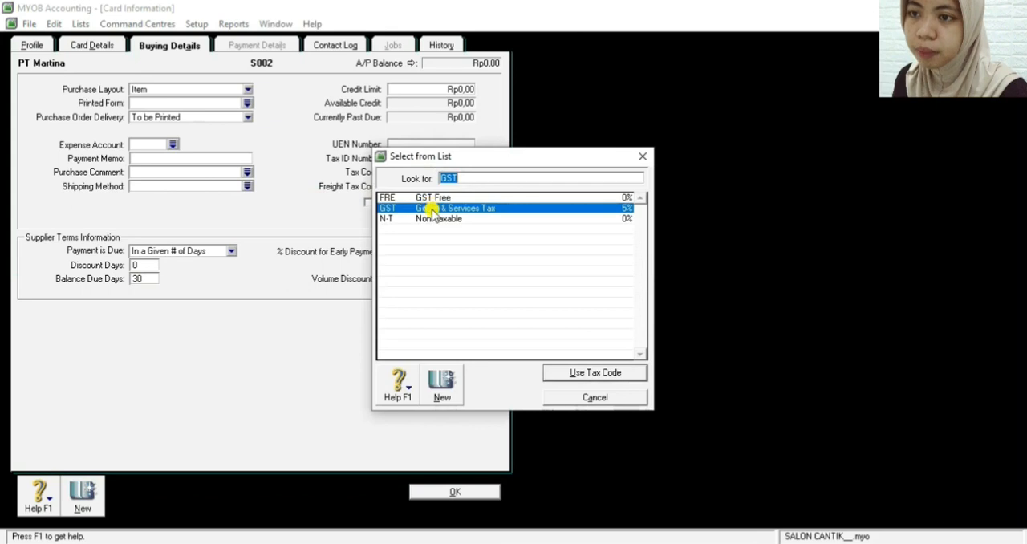
left_click(437, 218)
left_click(568, 373)
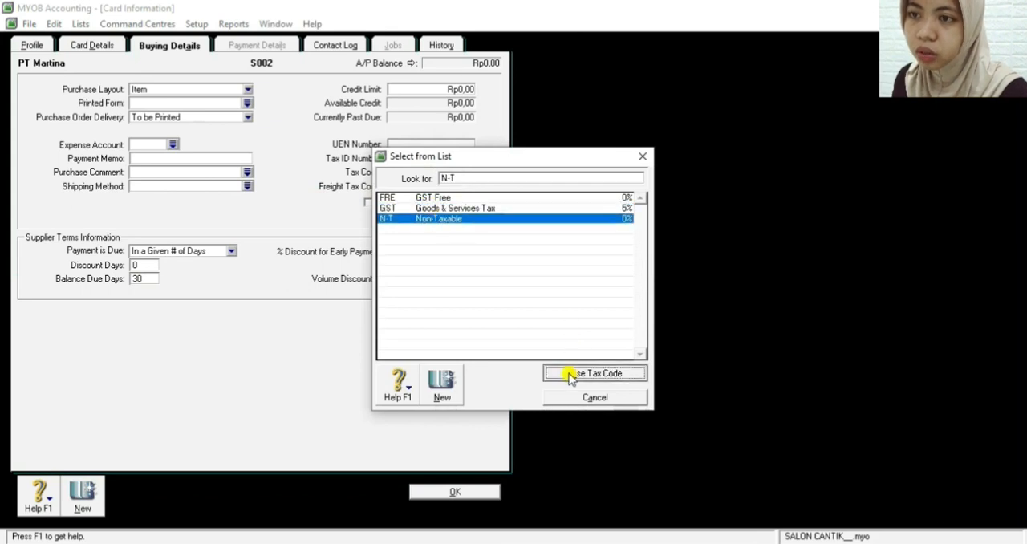
left_click(418, 186)
left_click(425, 219)
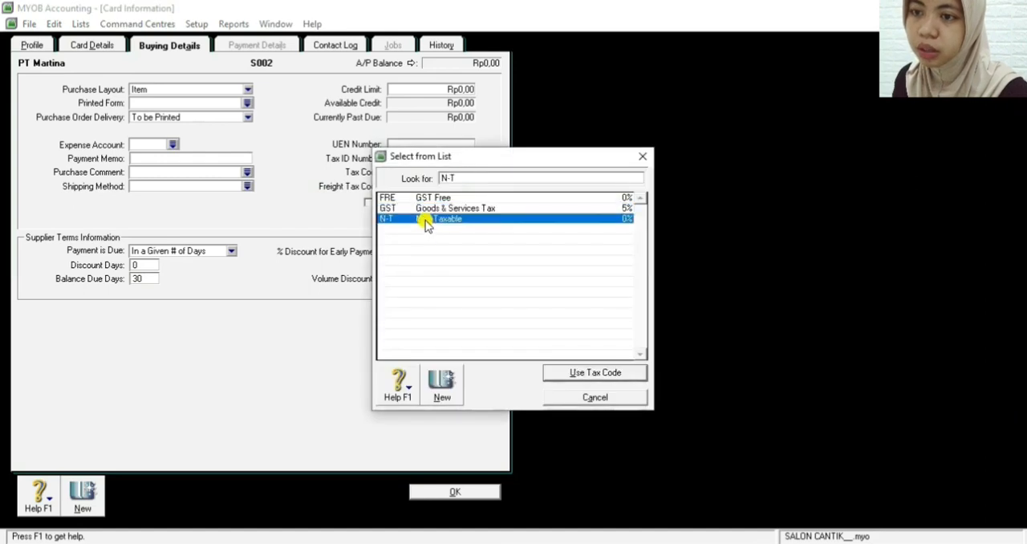
left_click(575, 373)
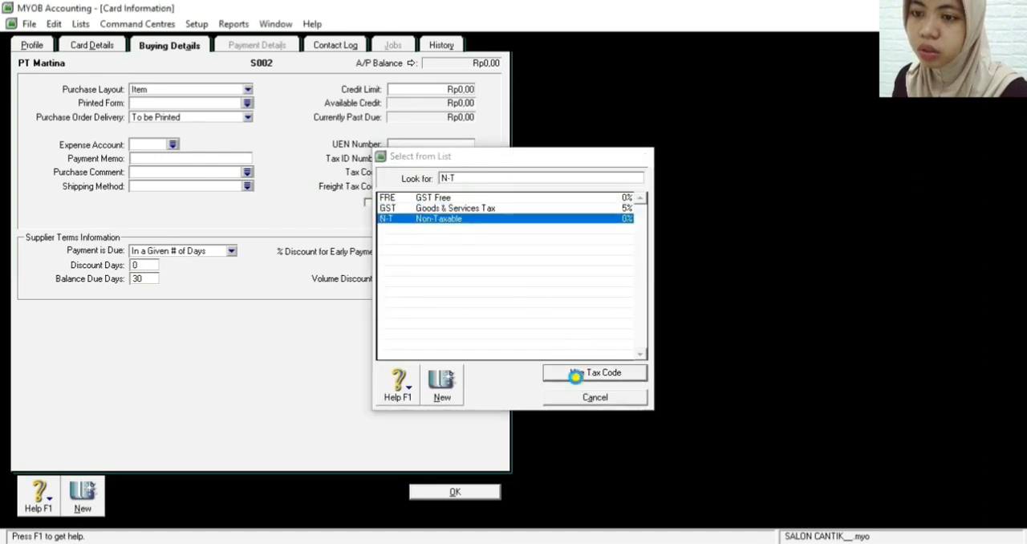
left_click(434, 494)
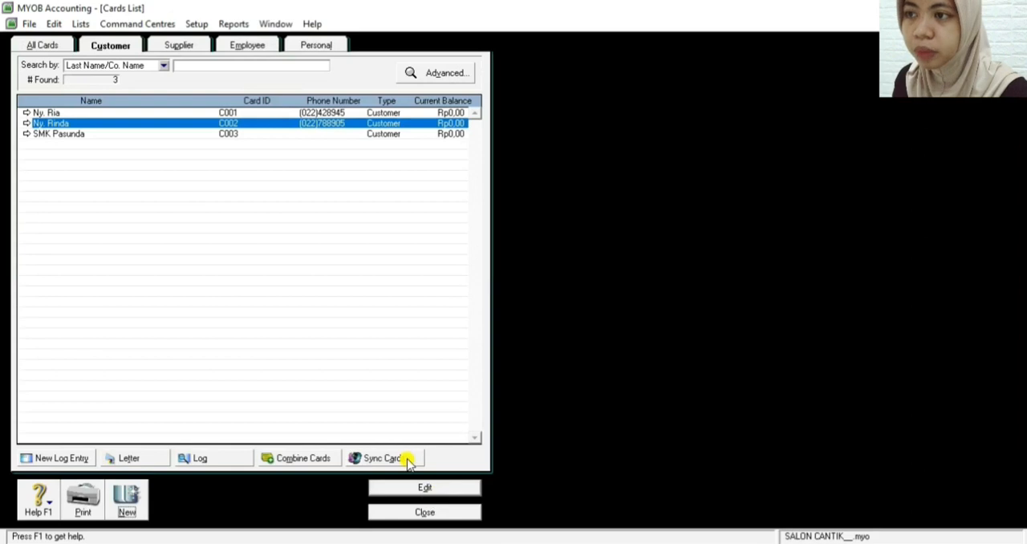
Create a new supplier card for the company PT Mitra Jaya with the next supplier card ID in sequence
left_click(126, 503)
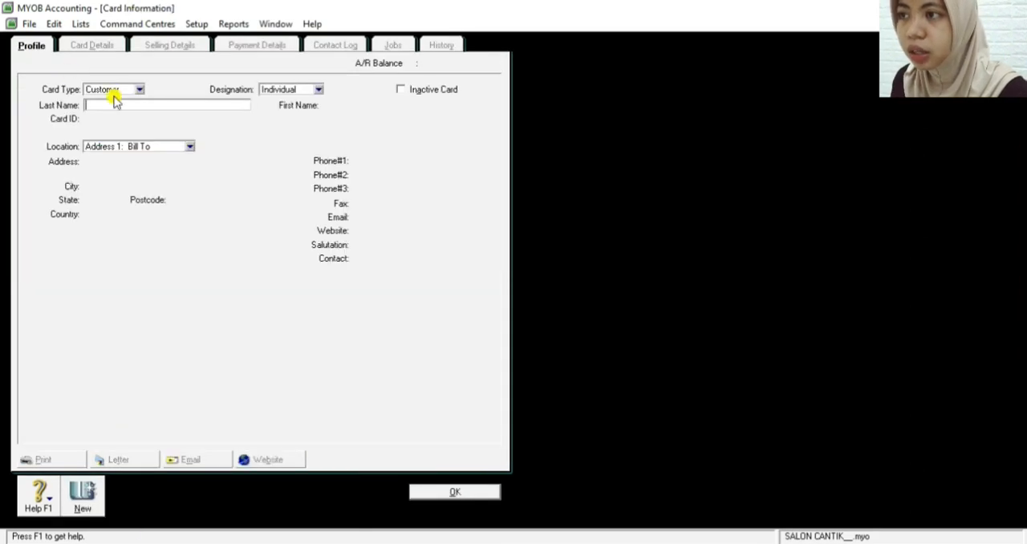
left_click(113, 91)
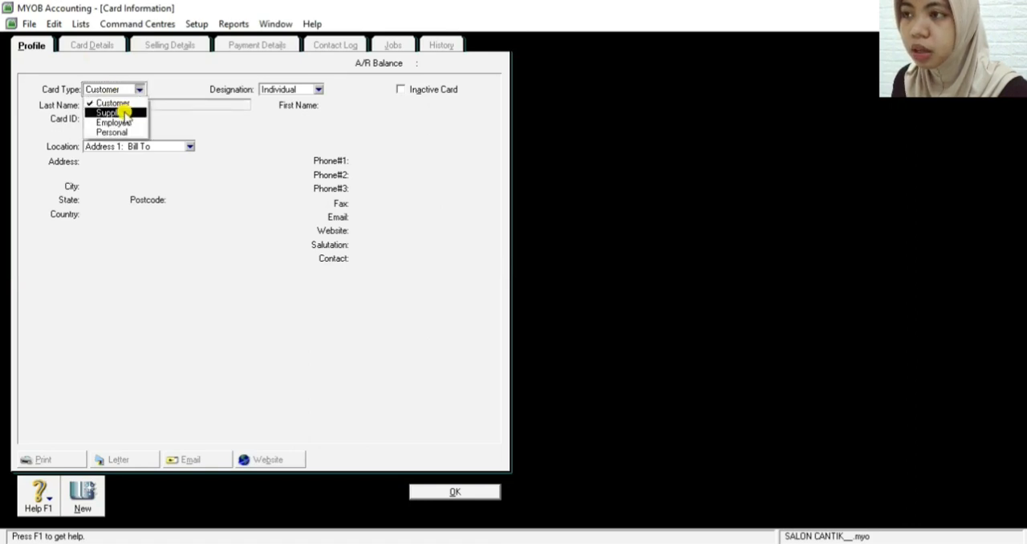
left_click(124, 113)
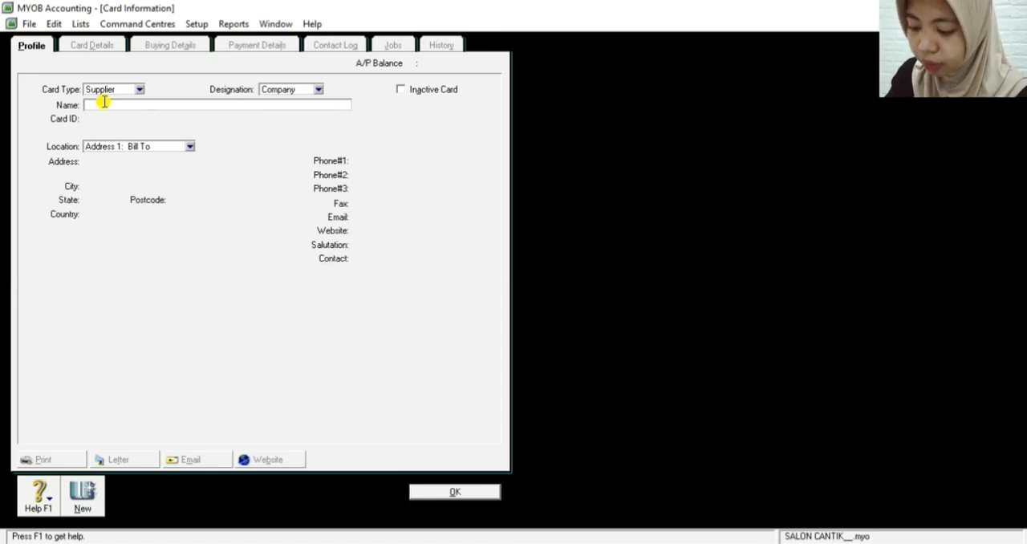
type("PT")
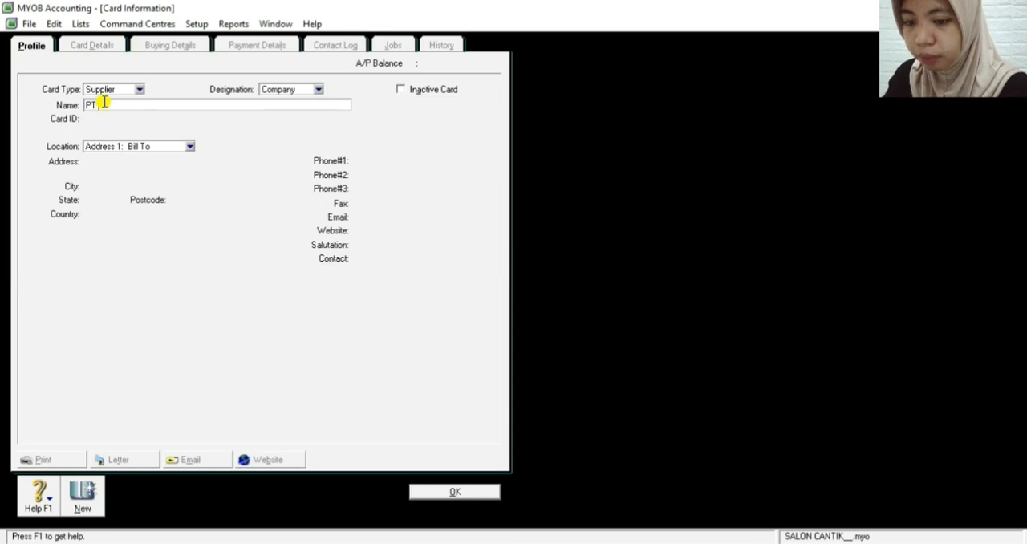
type(" Mitra Jaya")
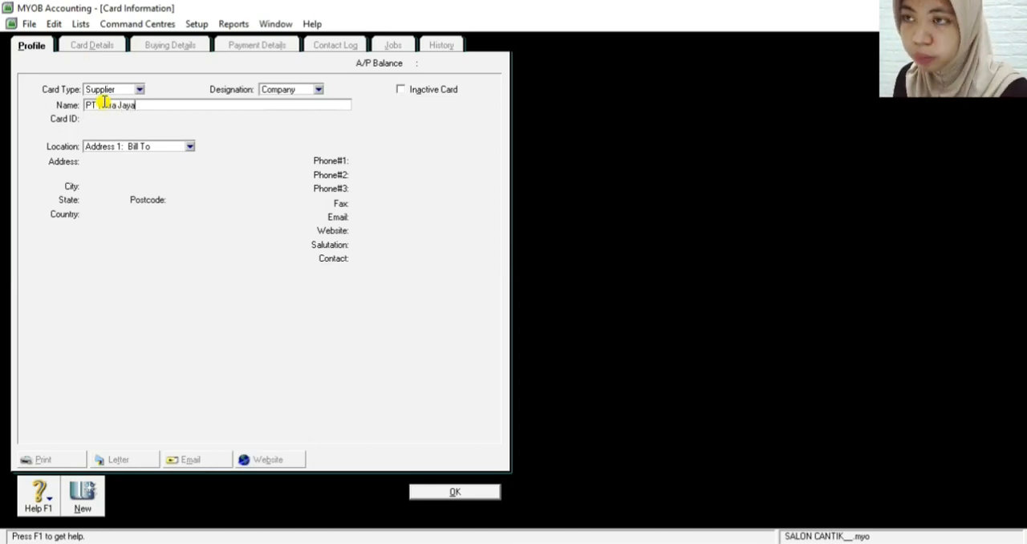
key("Tab")
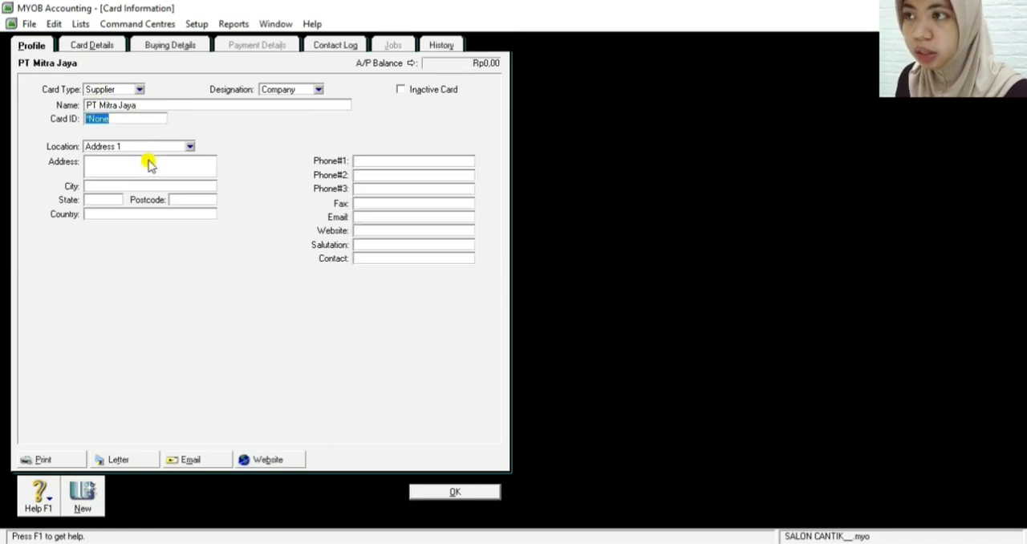
type("S003")
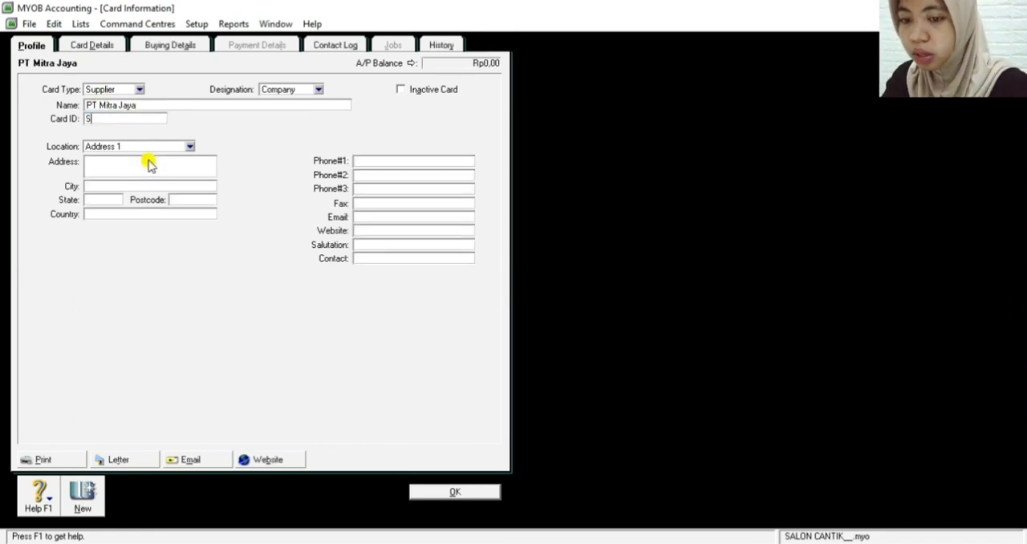
Fill in PT Mitra Jaya's Address 1 location, using the city name for address and city, and the abbreviated province and country in capitals
left_click(138, 160)
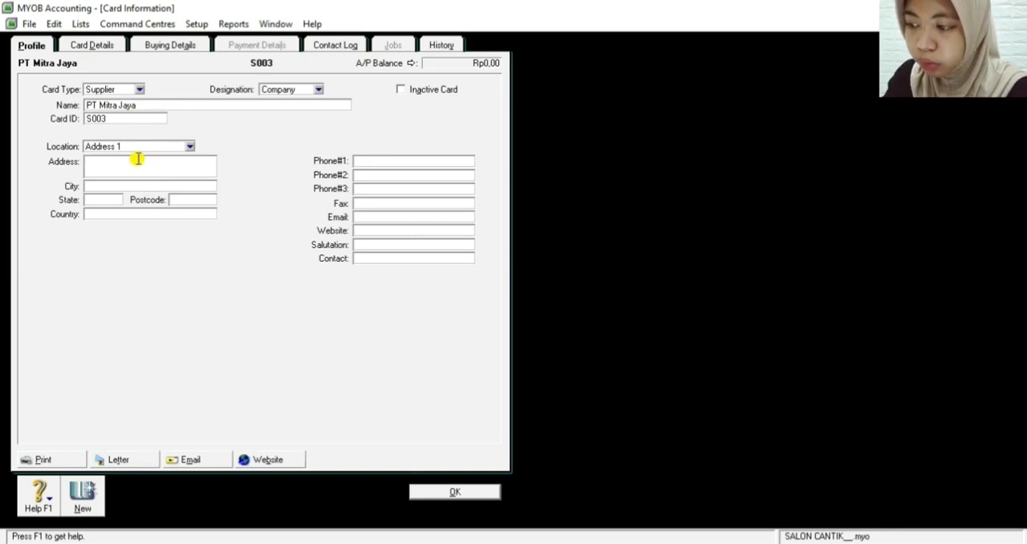
type("Bandung")
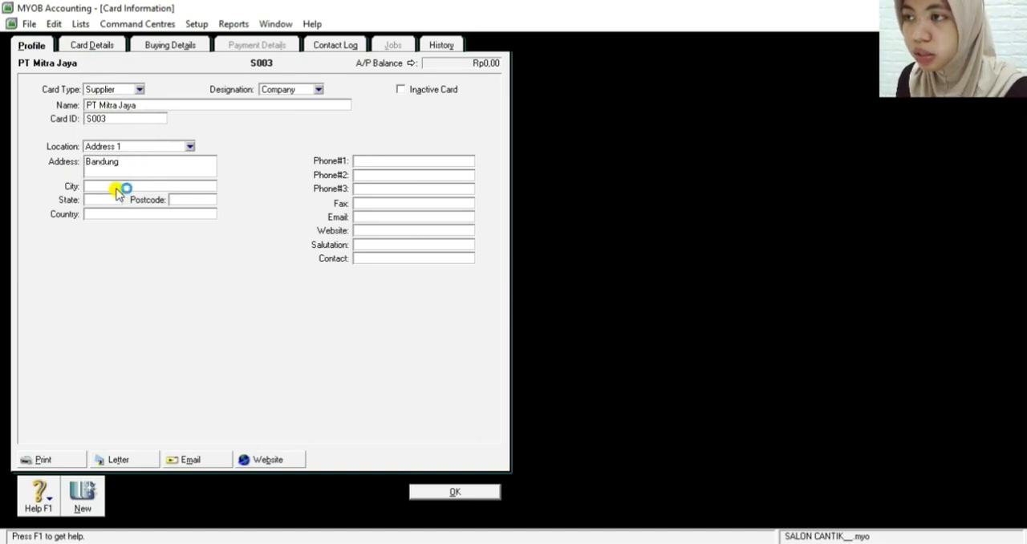
left_click(114, 185)
type("Bna")
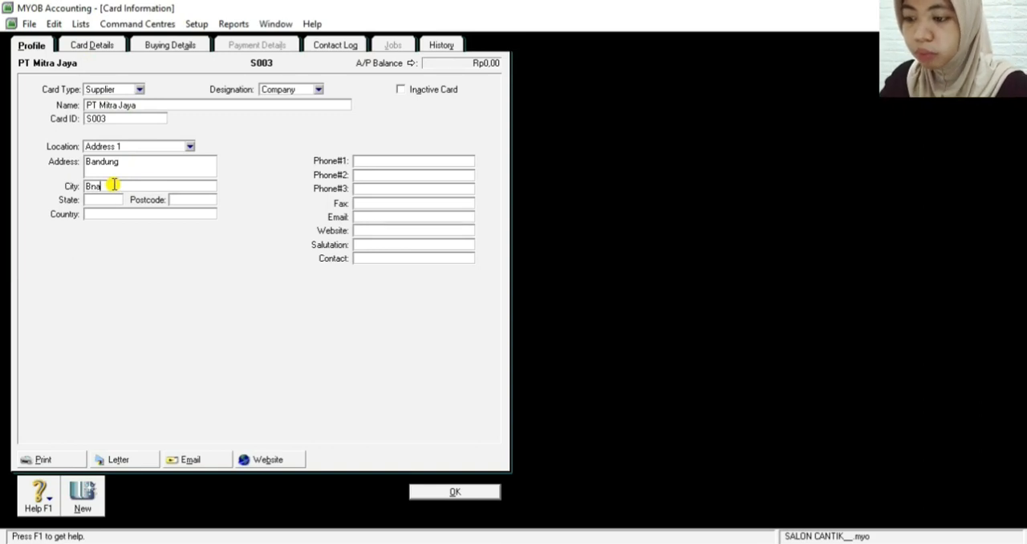
type("dung")
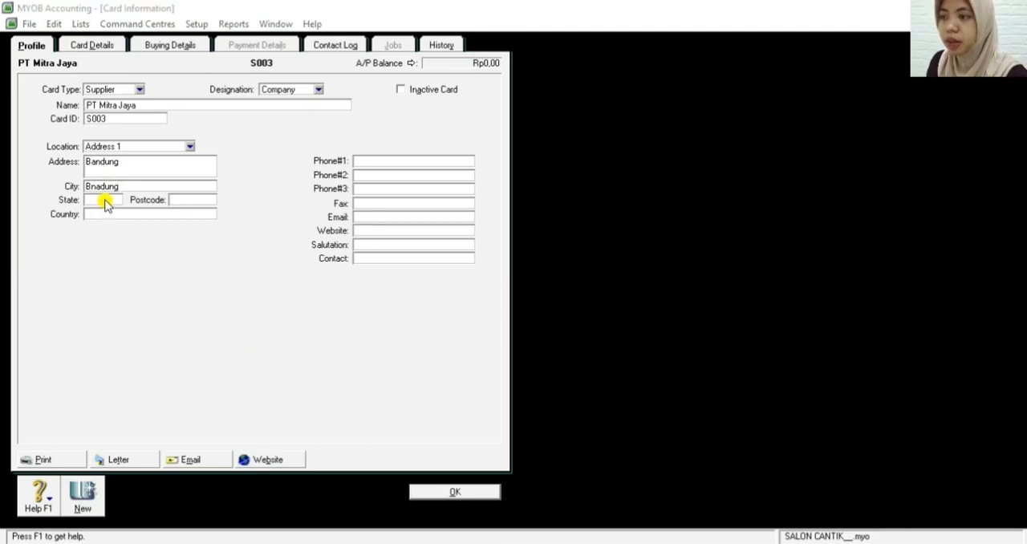
left_click(105, 200)
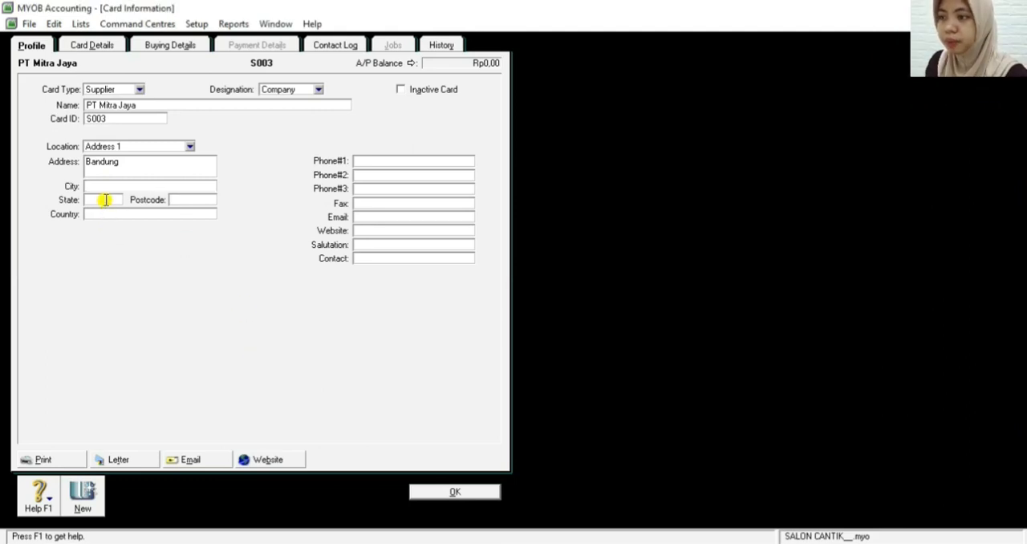
type("JA")
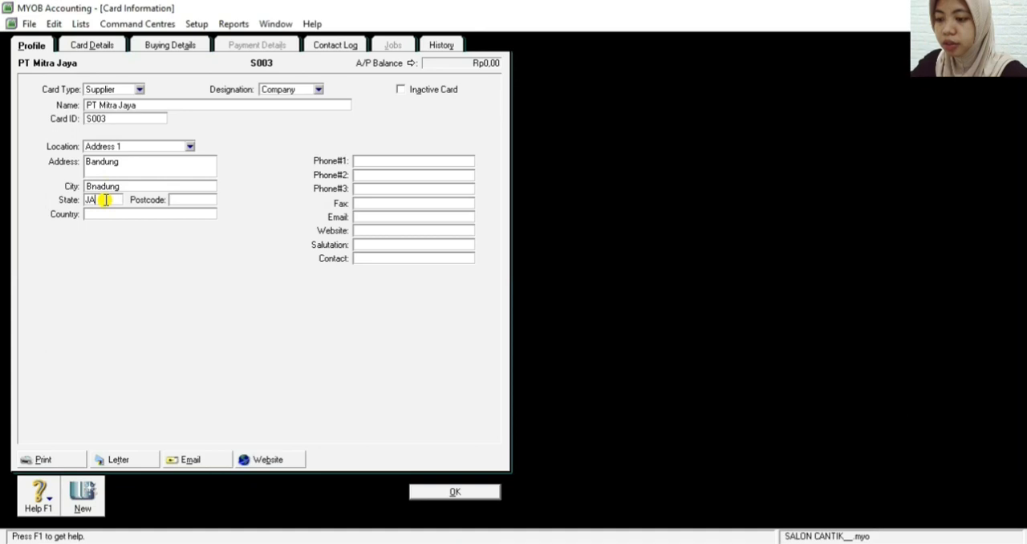
type("BAR")
left_click(105, 214)
type("IN")
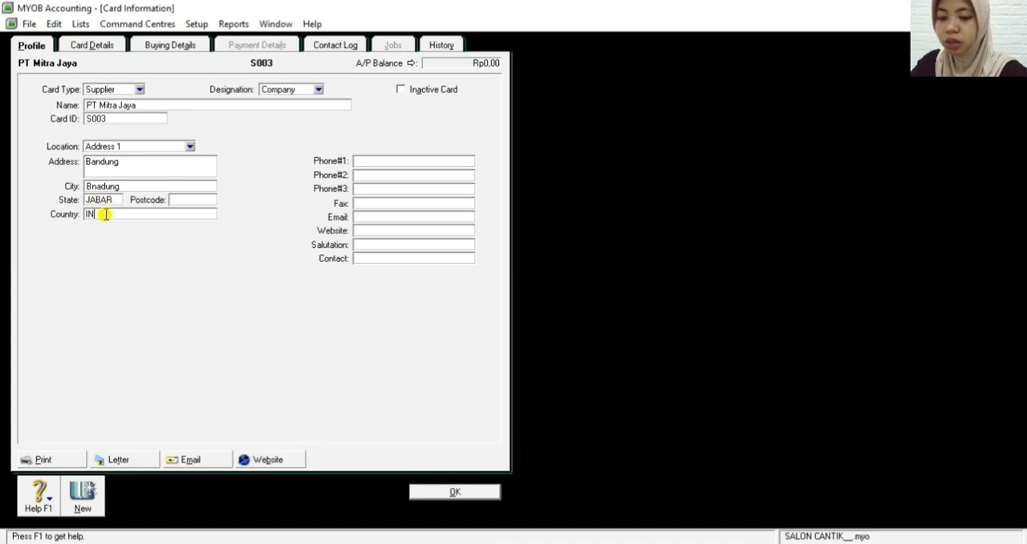
type("DONESIA")
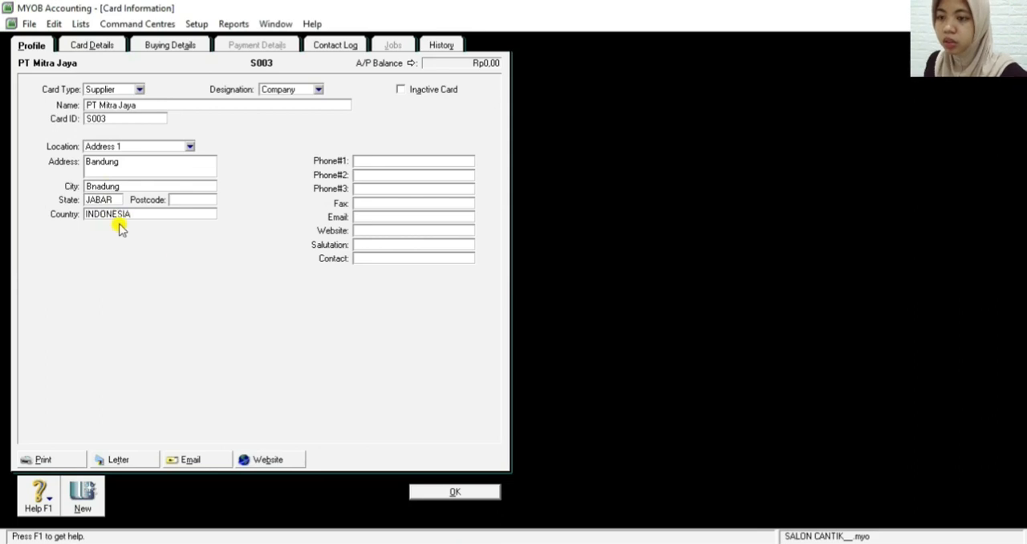
Give PT Mitra Jaya the Item purchase layout and payment terms In a Given # of Days with 30 balance due days
left_click(165, 48)
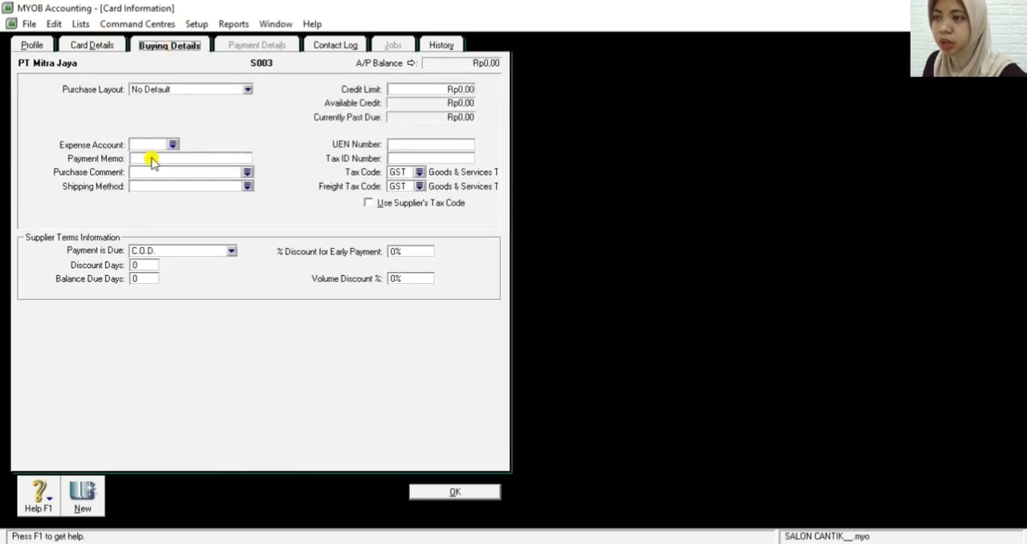
left_click(213, 89)
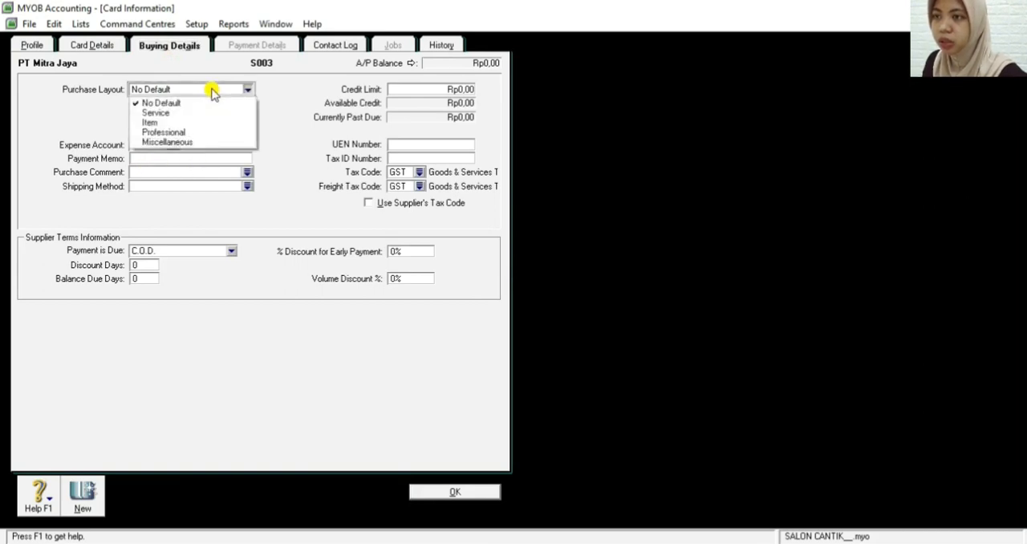
left_click(184, 123)
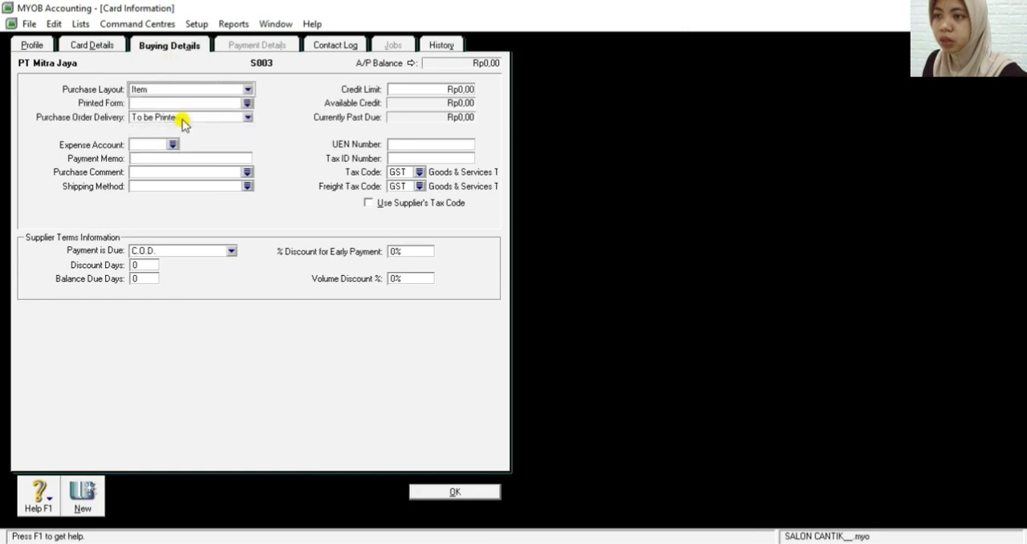
left_click(165, 252)
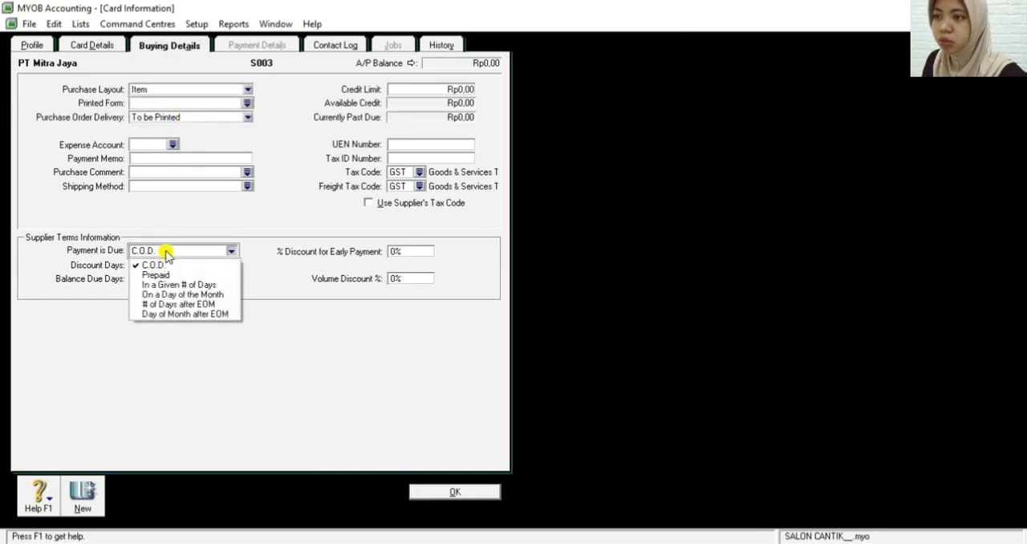
left_click(168, 285)
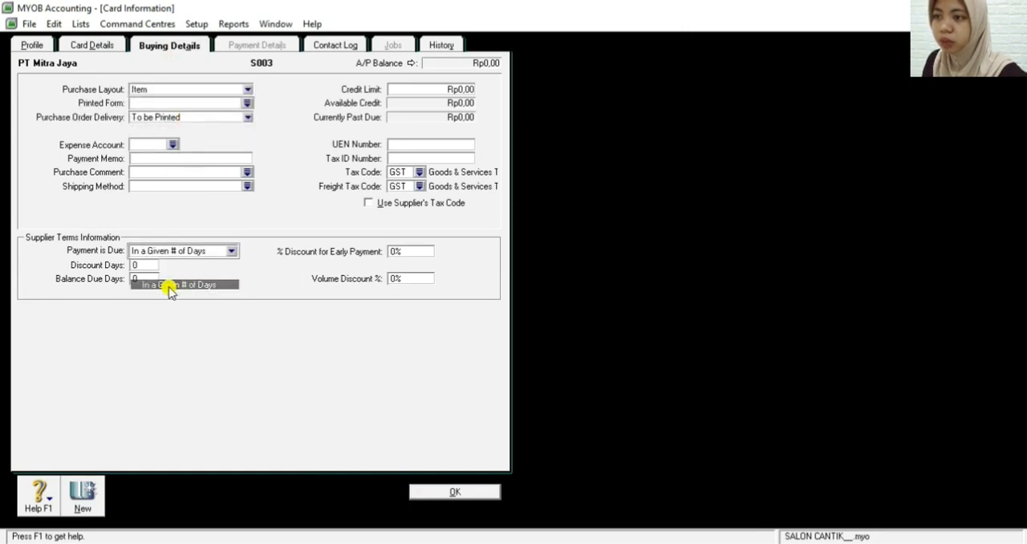
left_click(139, 277)
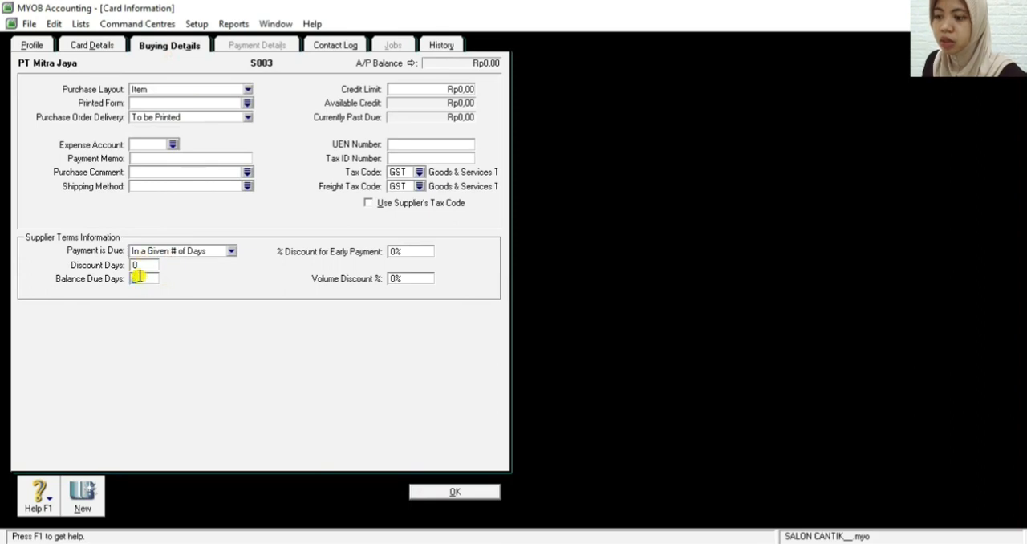
Set PT Mitra Jaya's tax code and freight tax code to N-T (Non-Taxable) and save the supplier card
left_click(412, 171)
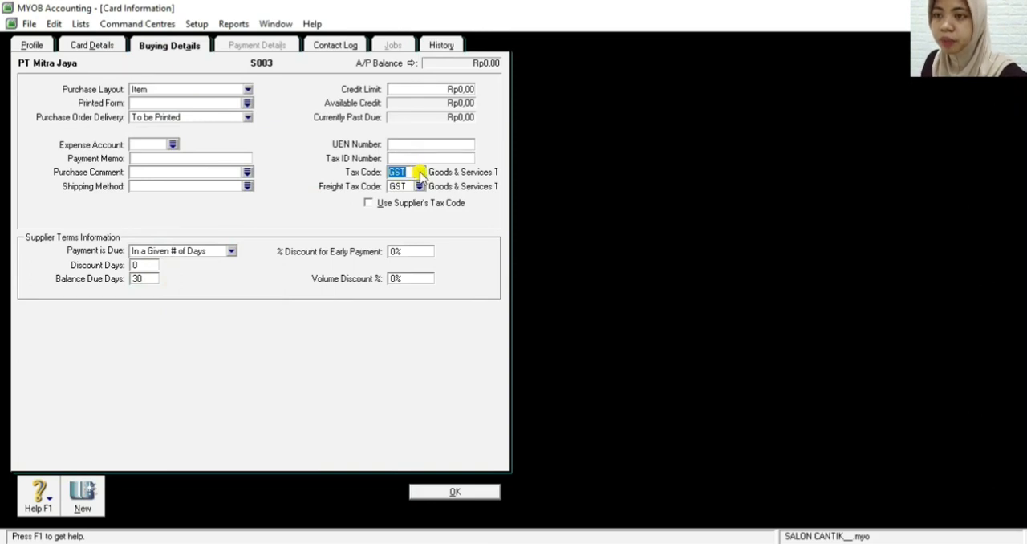
left_click(418, 172)
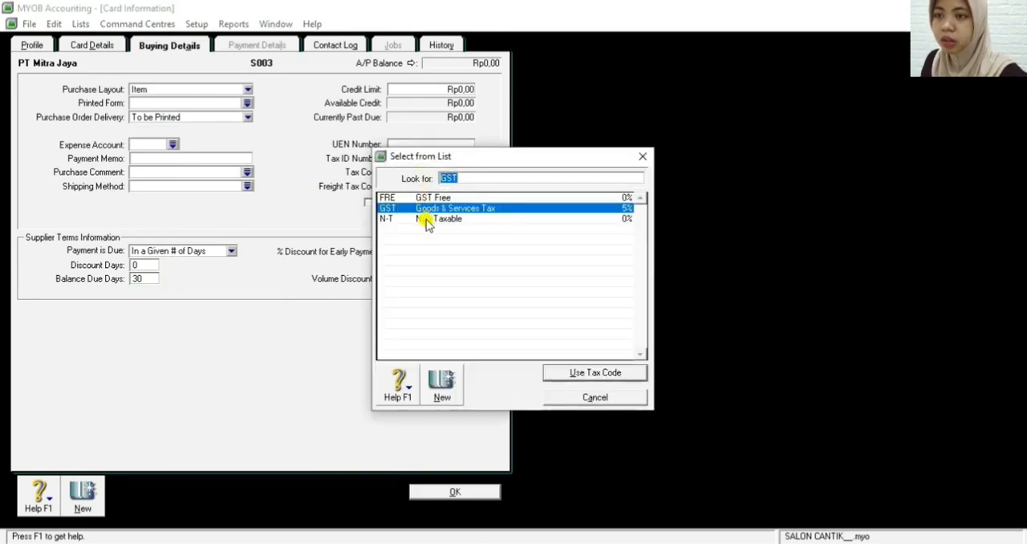
double_click(426, 220)
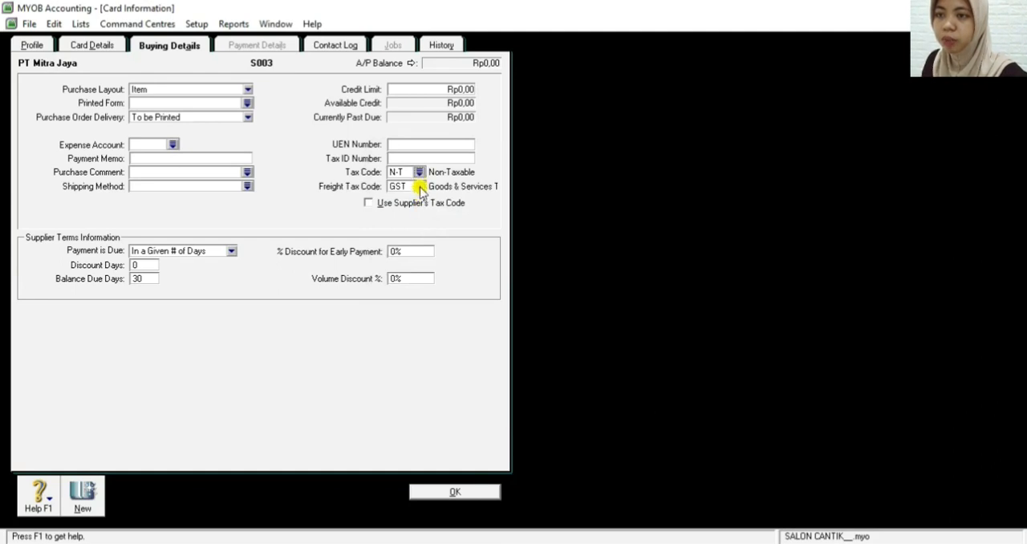
left_click(418, 187)
double_click(424, 220)
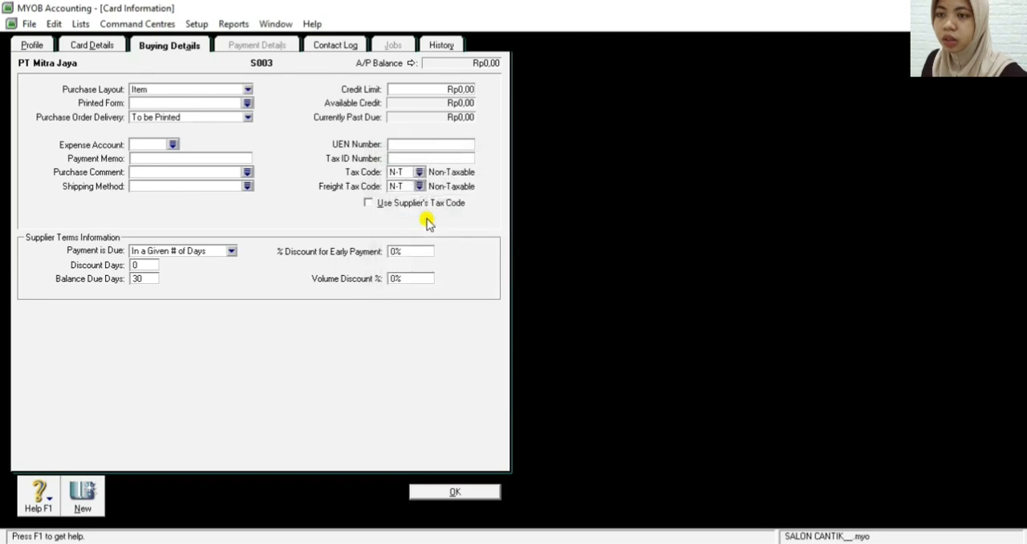
left_click(421, 492)
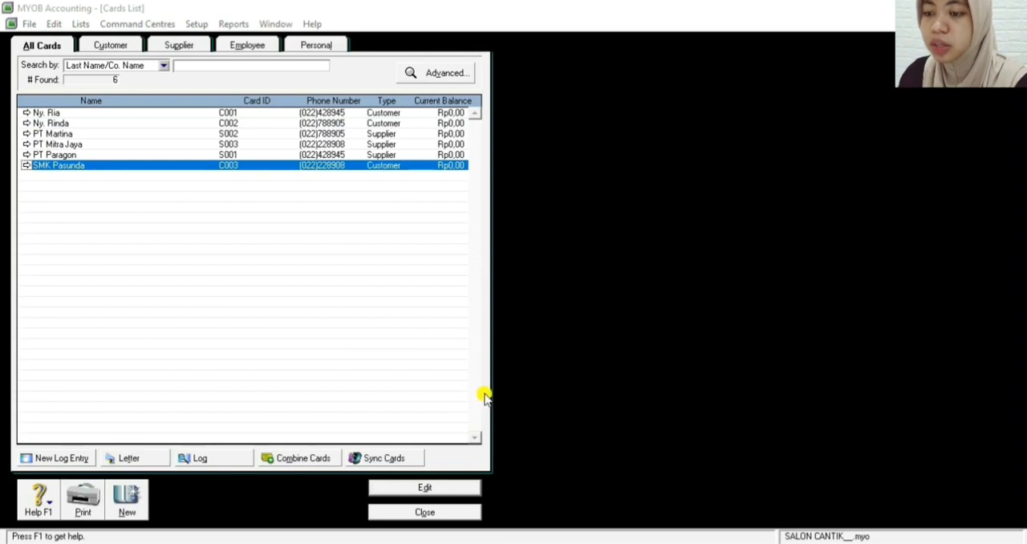
Close the cards list and open the Customer Balances setup for entering historical sales
left_click(444, 511)
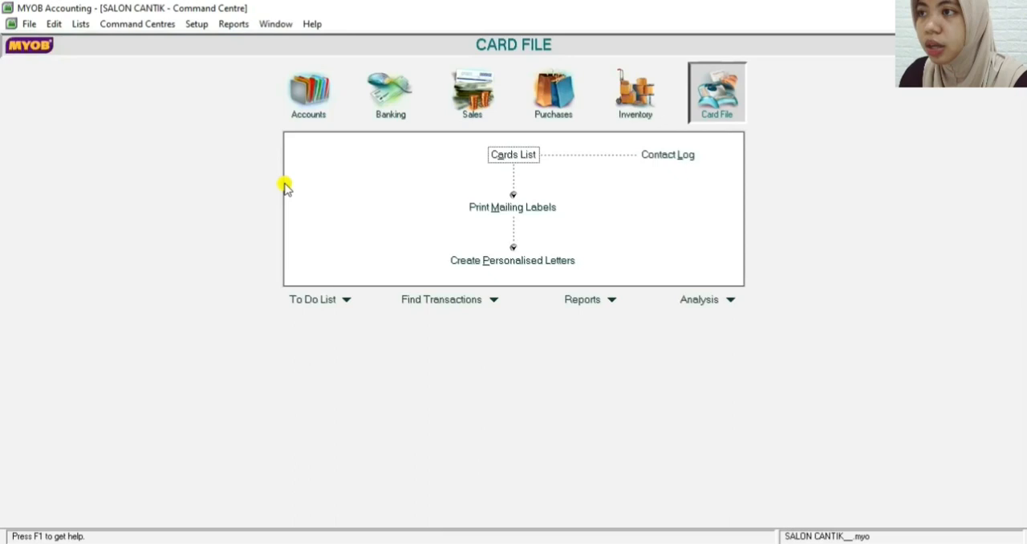
left_click(189, 26)
mouse_move(223, 58)
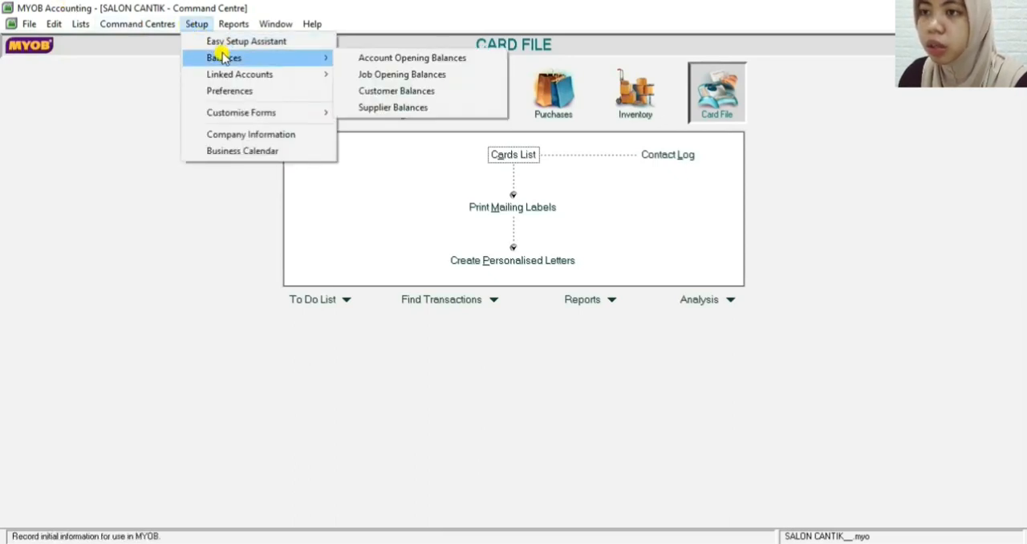
left_click(369, 93)
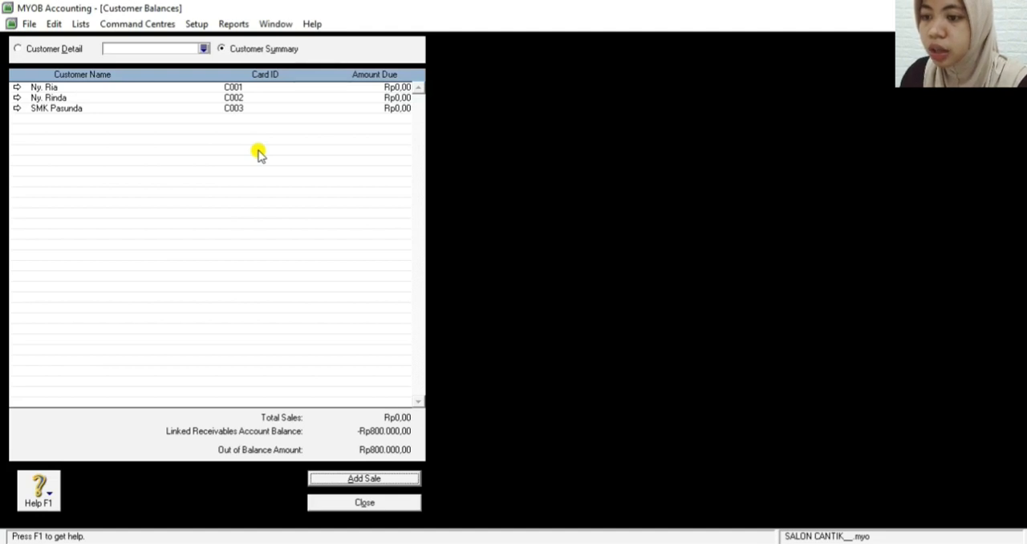
Add a historical sale, acknowledge the receivables notice, and choose the first listed customer for it
left_click(364, 481)
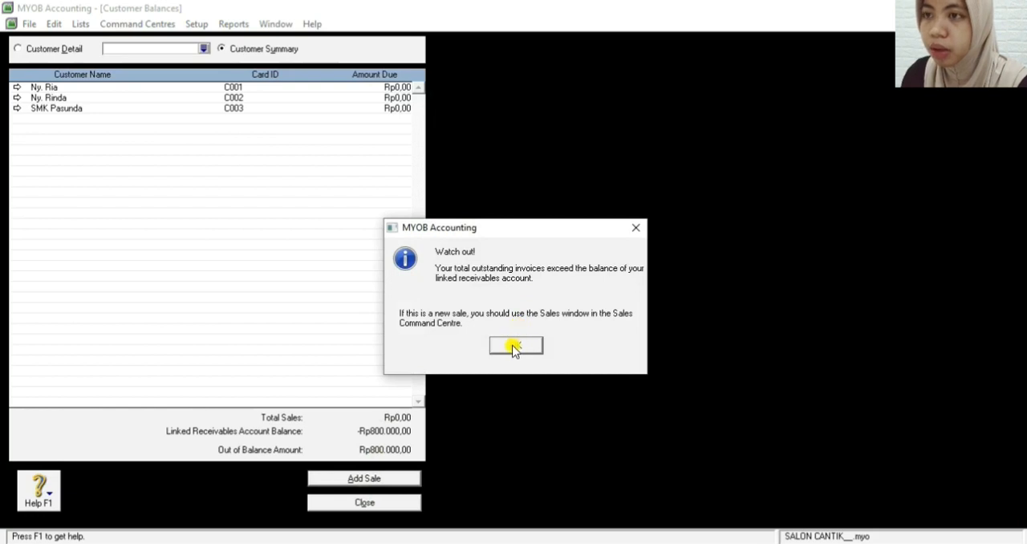
left_click(514, 347)
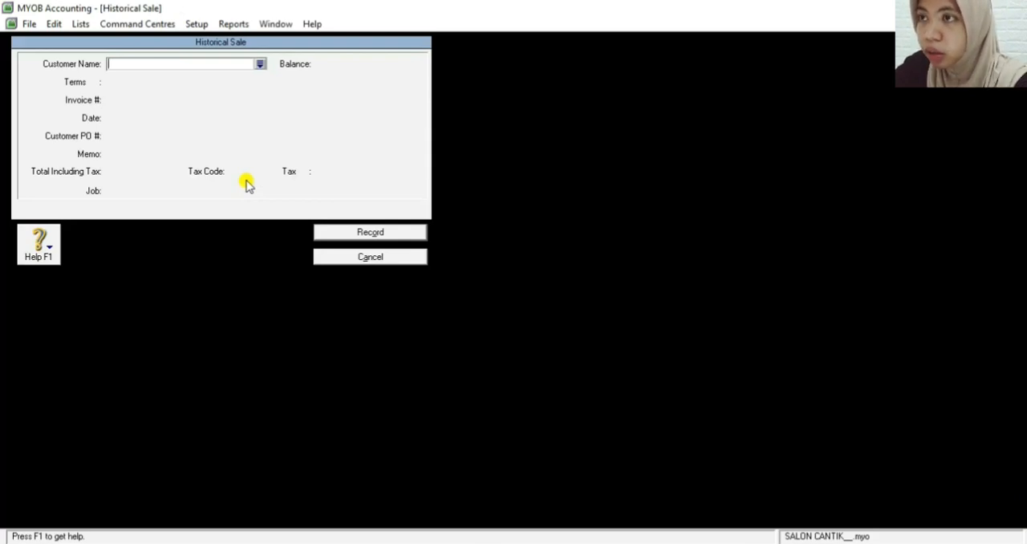
left_click(261, 64)
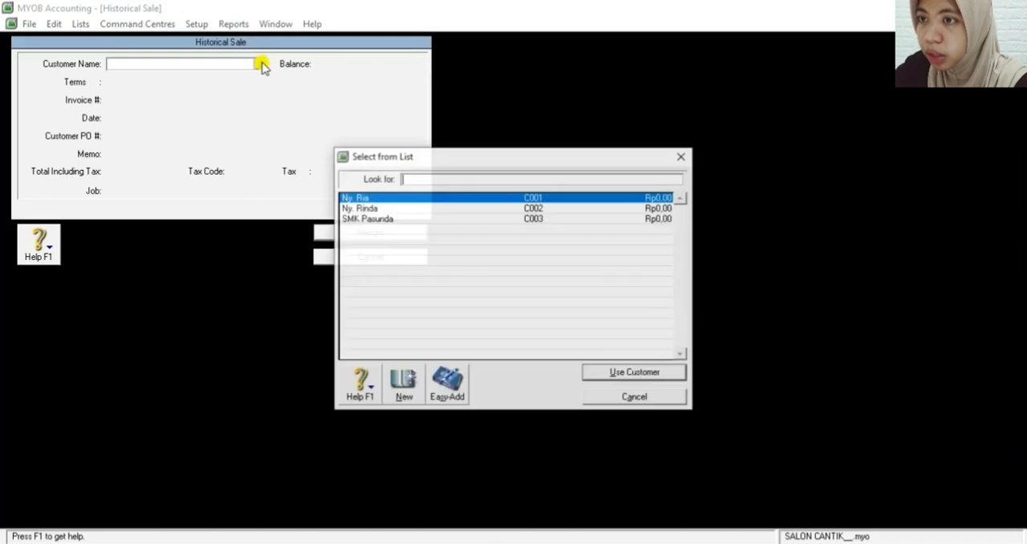
left_click(367, 198)
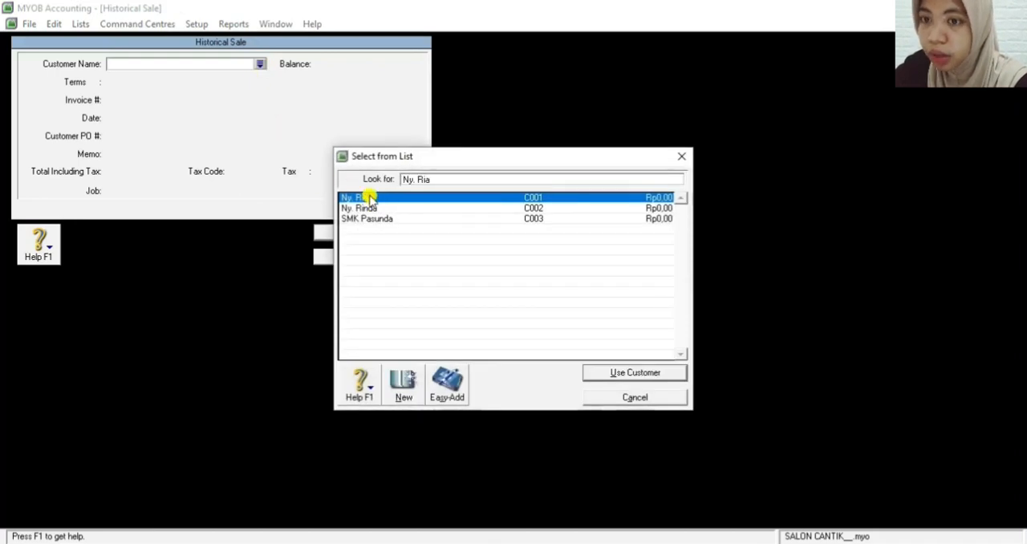
left_click(612, 373)
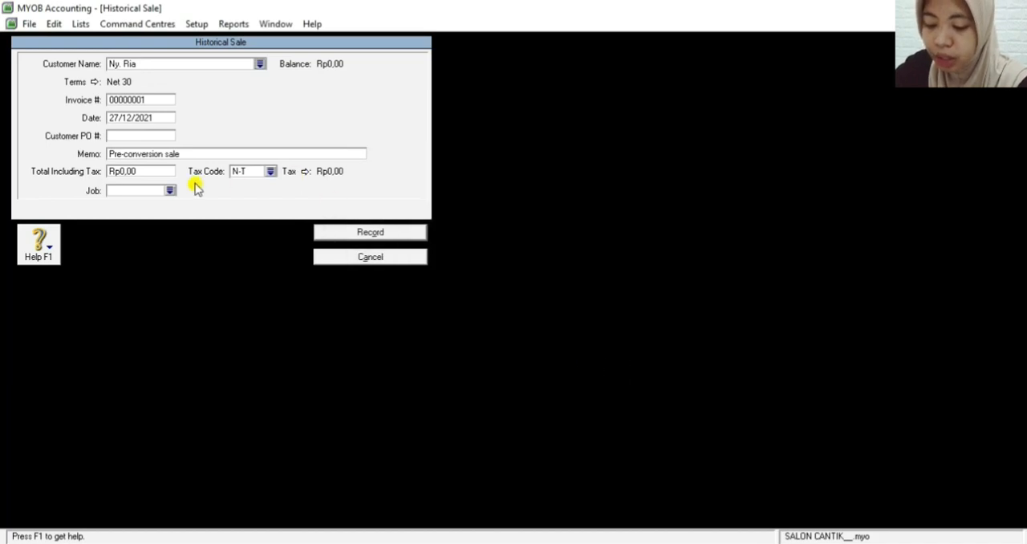
Set the historical sale's invoice number to F-11/12 and its date to 25/11/2021
left_click(148, 99)
key("BackSpace")
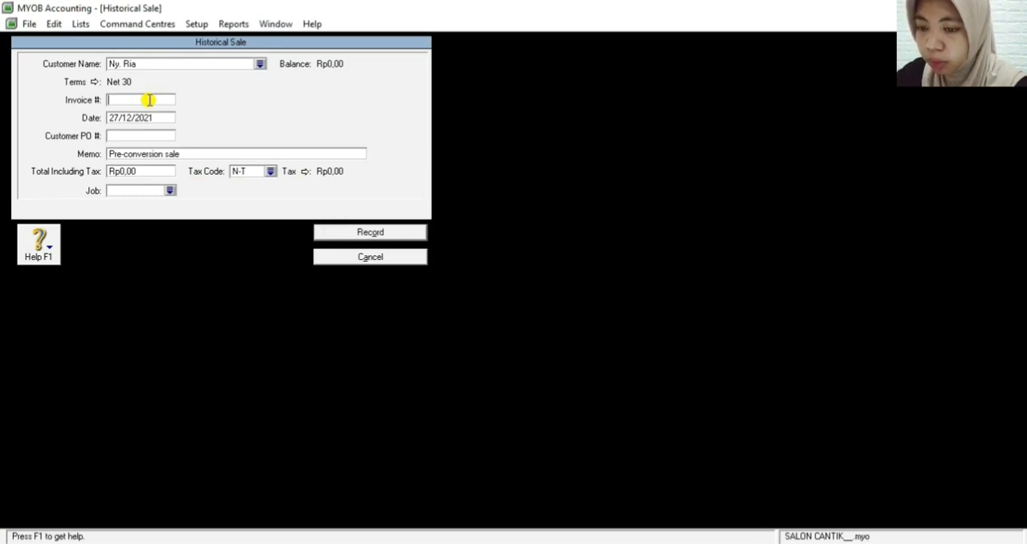
type("F-")
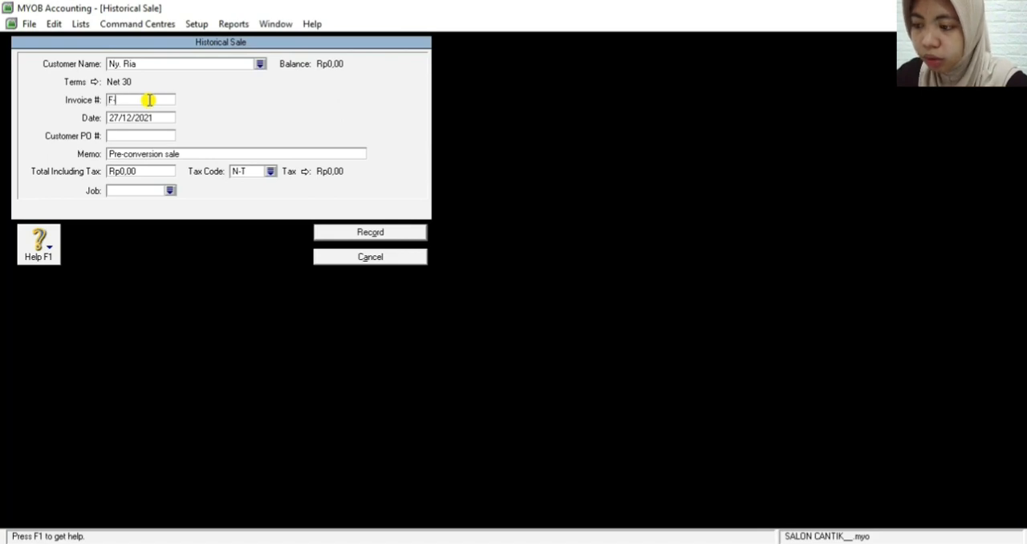
type("11/")
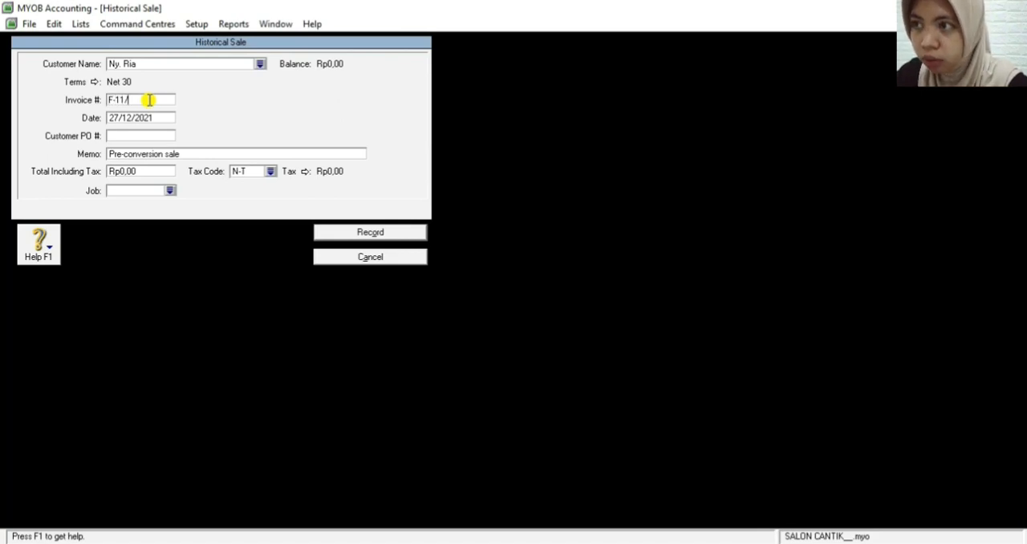
type("12")
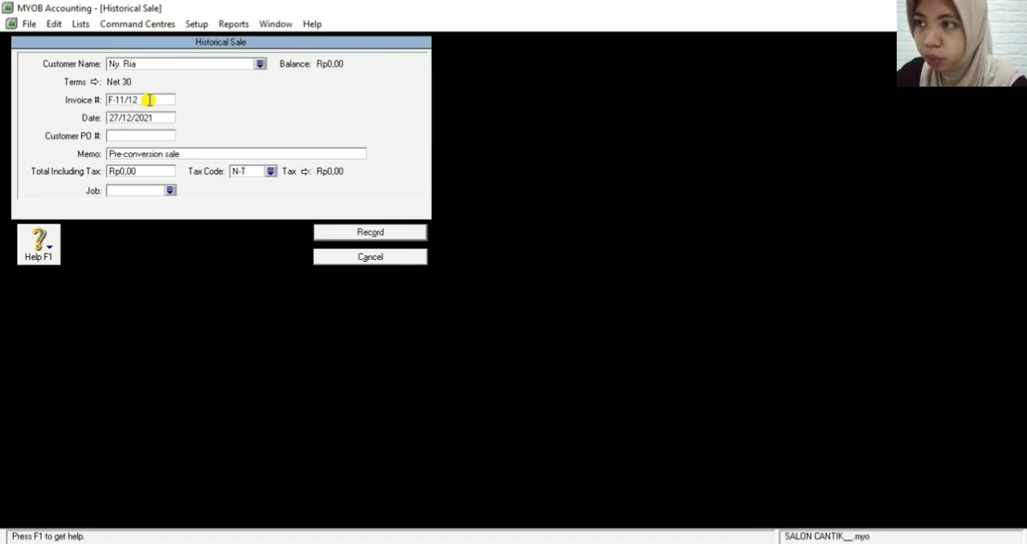
left_click(115, 117)
key("BackSpace")
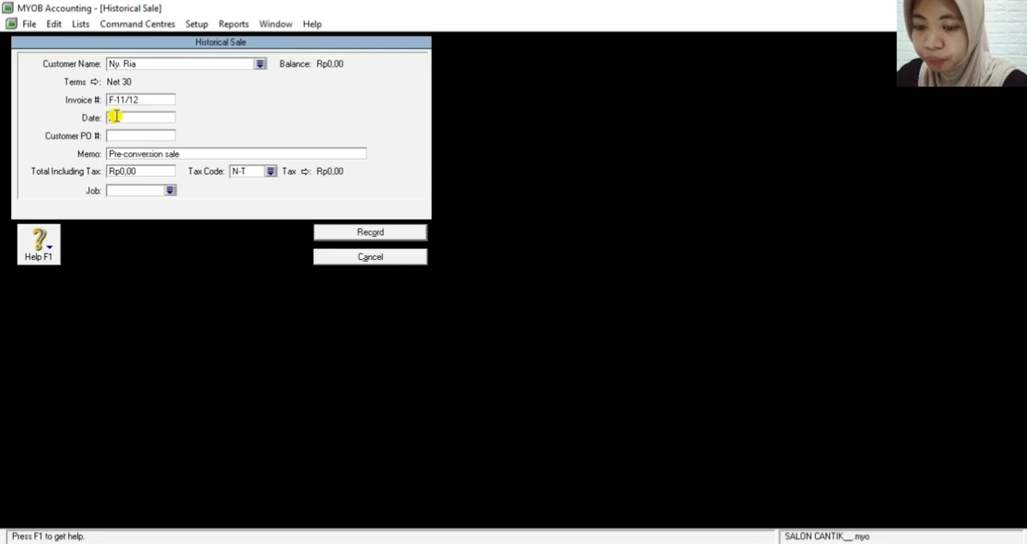
type("11/")
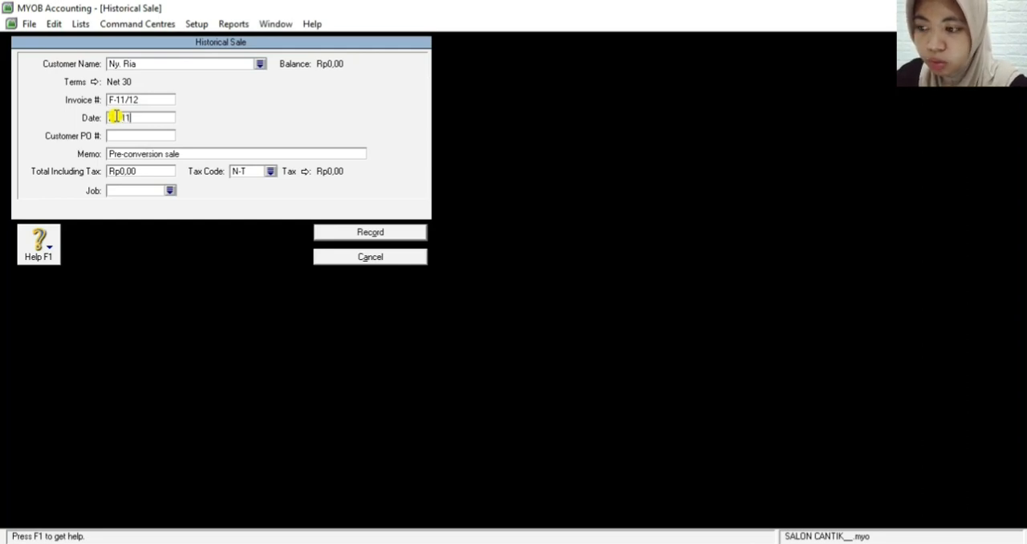
type("2021")
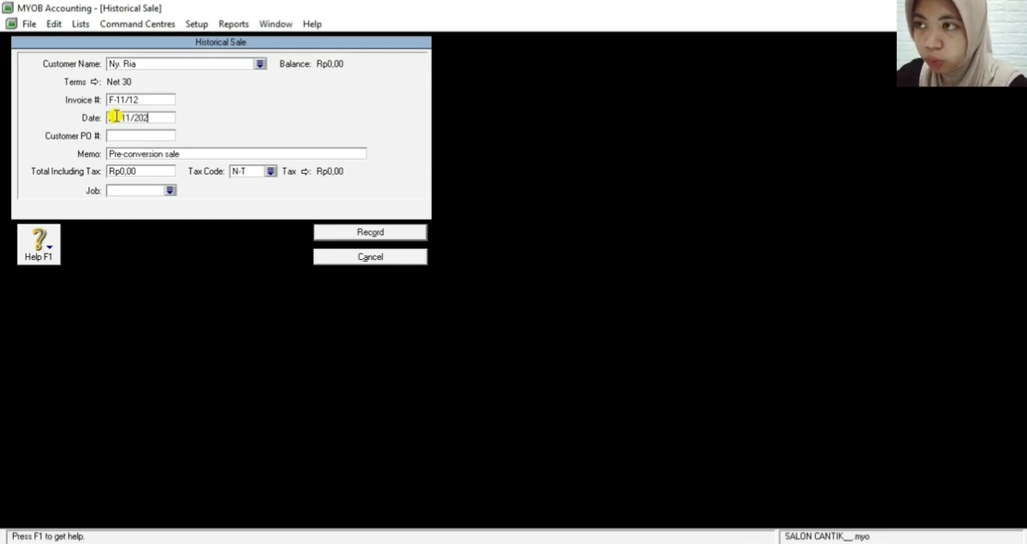
left_click(149, 134)
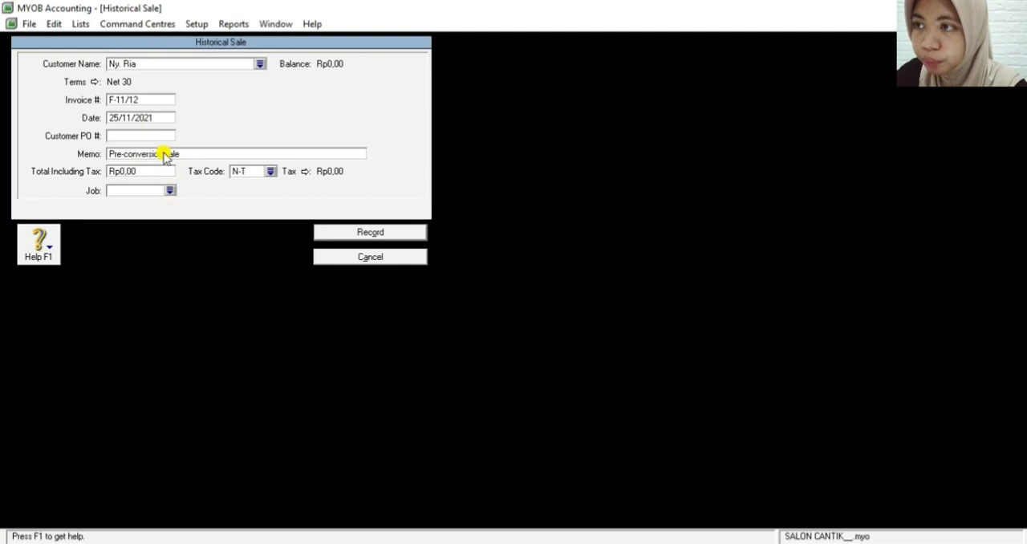
Replace the historical sale's memo with SALDO AWAL PIUTANG DAGANG
left_click(174, 154)
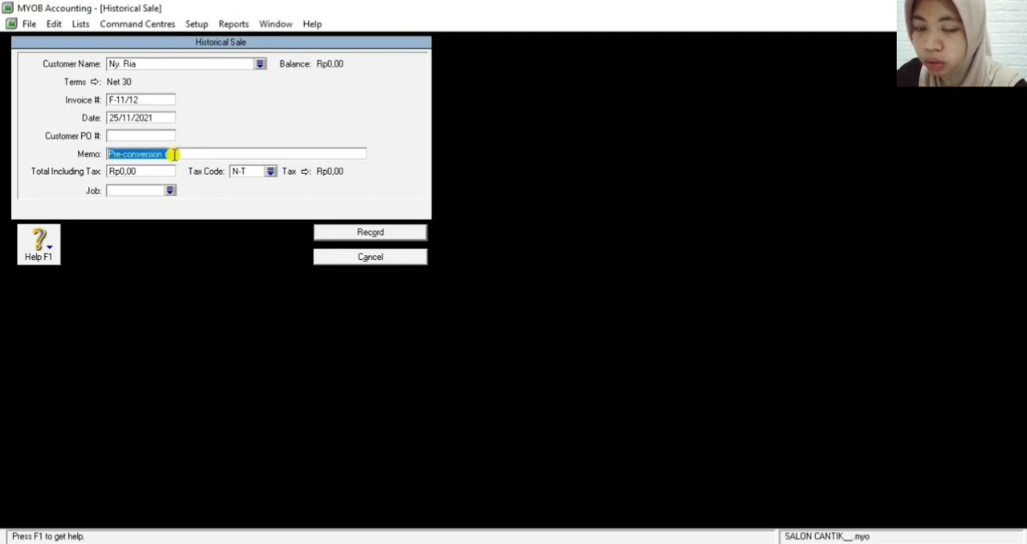
key("BackSpace")
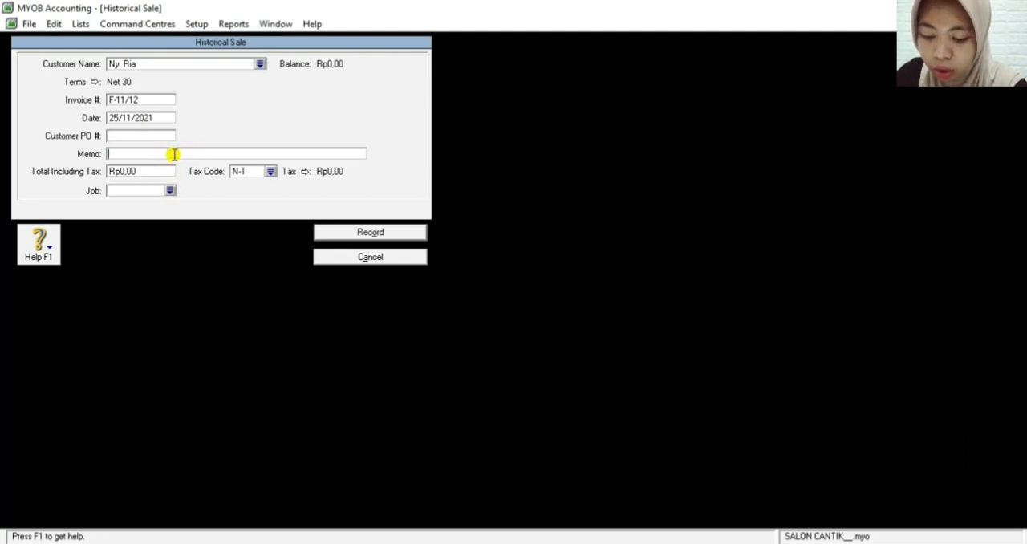
type("SA")
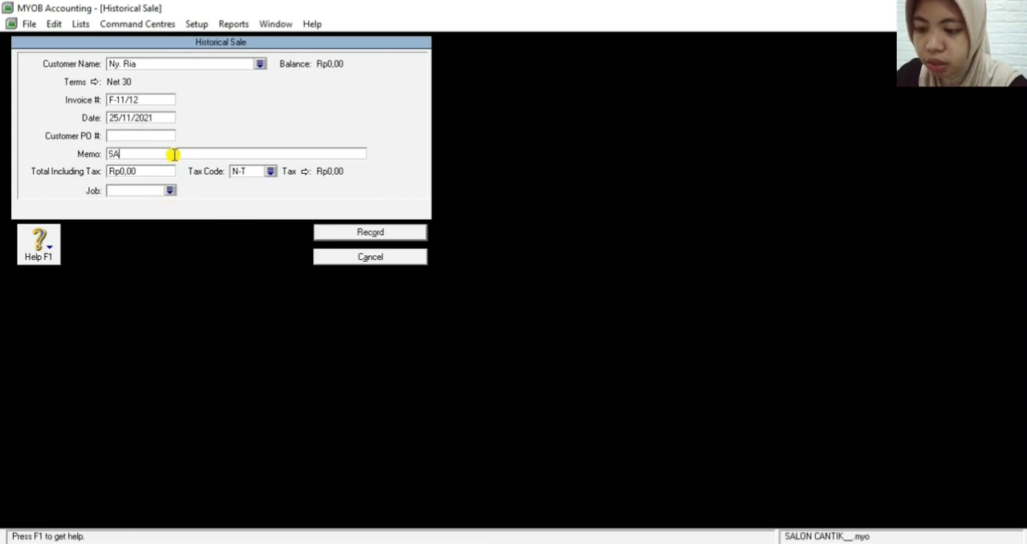
type("LDO AWA")
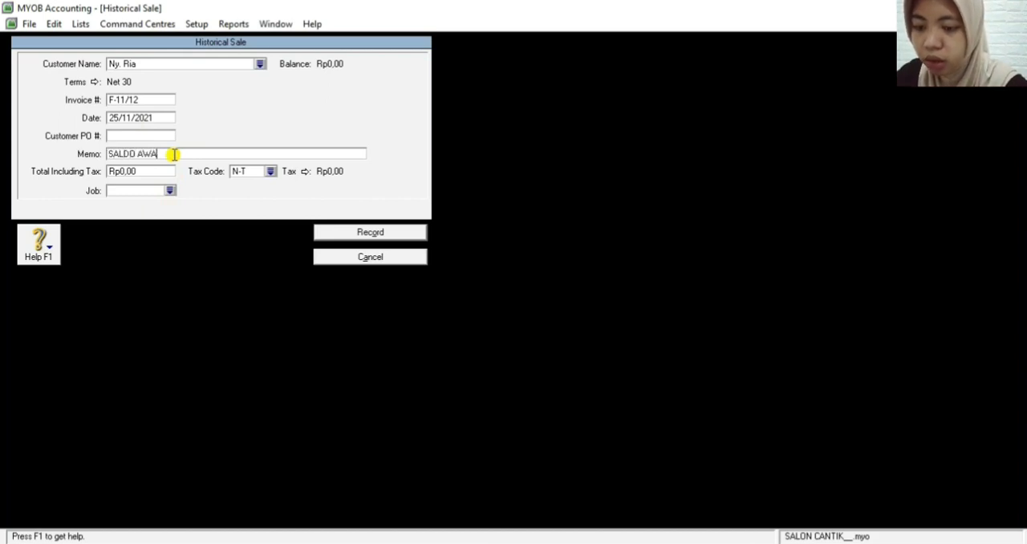
type("L PIUTAN")
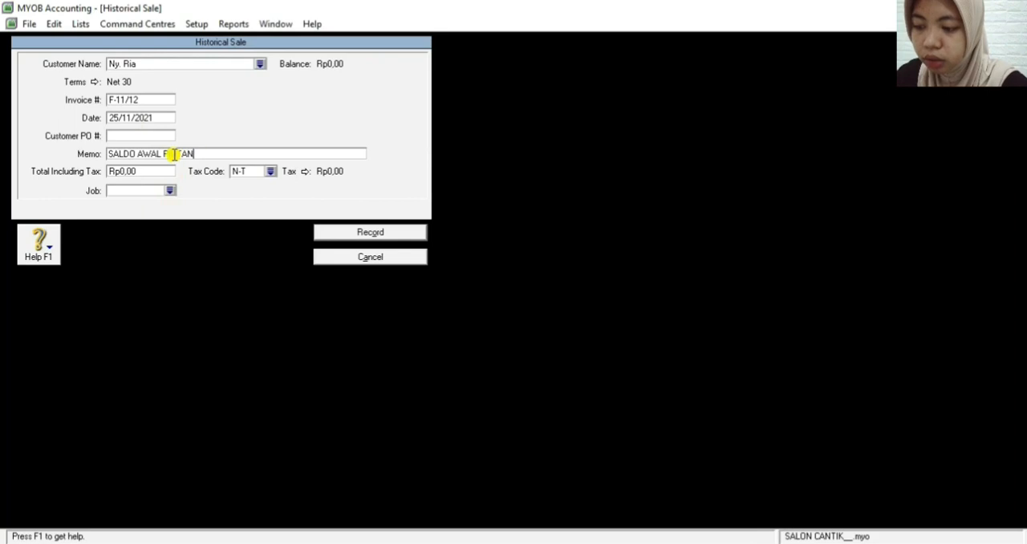
type("G DAGANG")
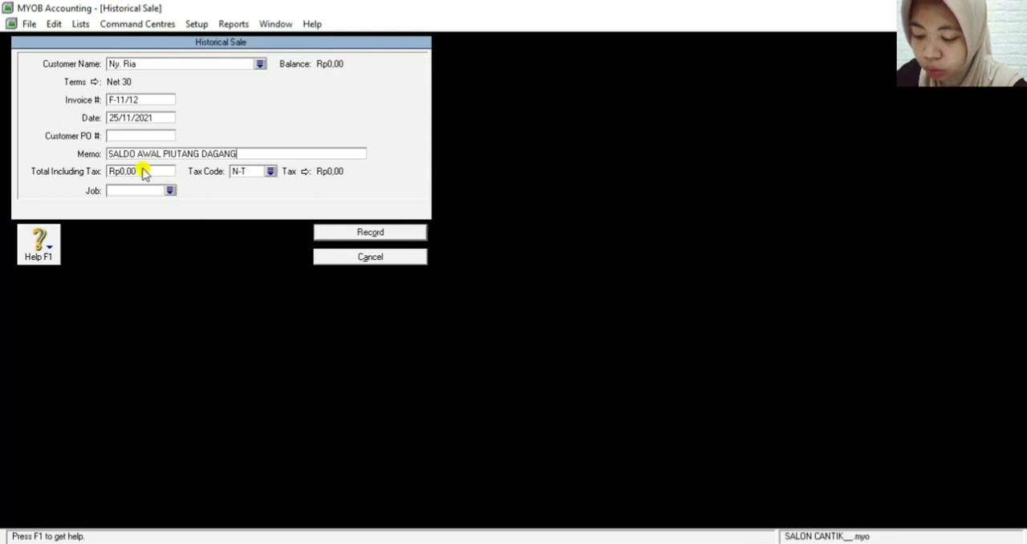
Set the total including tax to Rp2.000.000,00 and record the first customer's historical sale
left_click(143, 170)
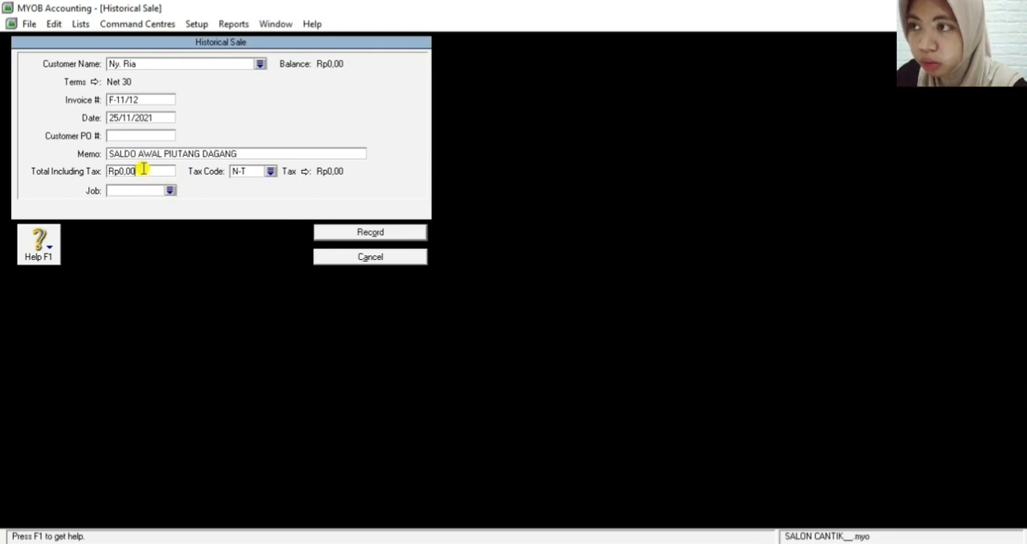
key("BackSpace")
key("BackSpace")
key("BackSpace")
key("BackSpace")
key("BackSpace")
key("BackSpace")
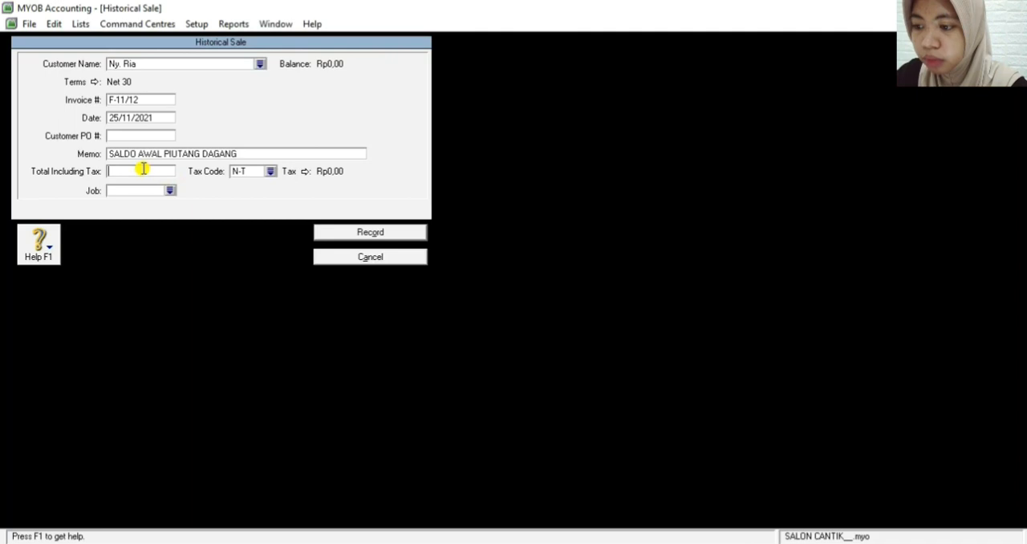
type("200000")
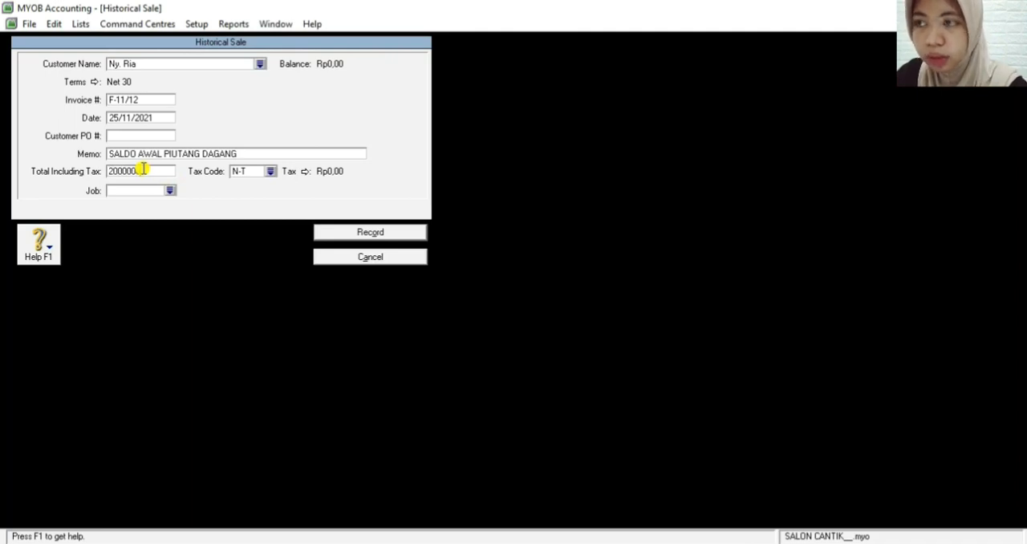
key("Tab")
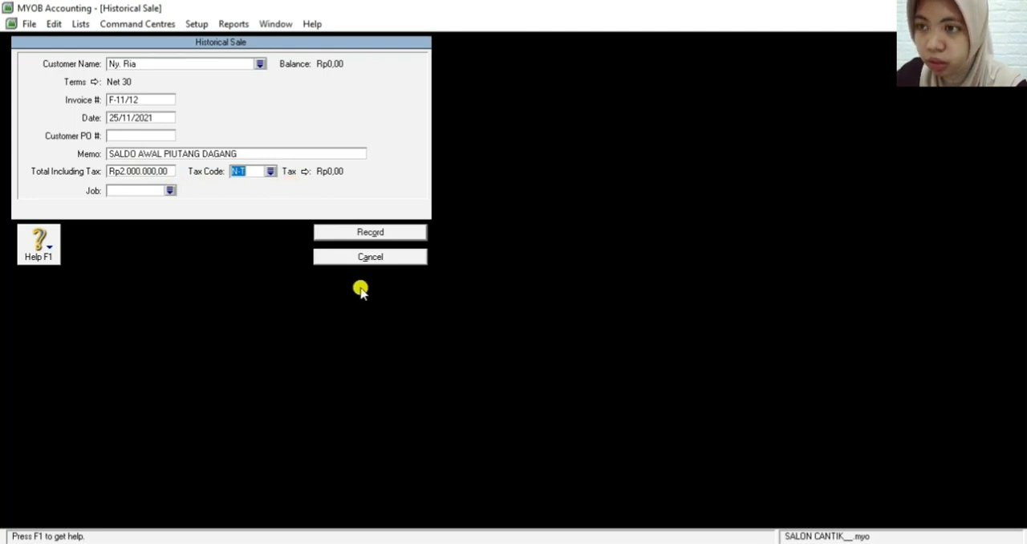
left_click(363, 232)
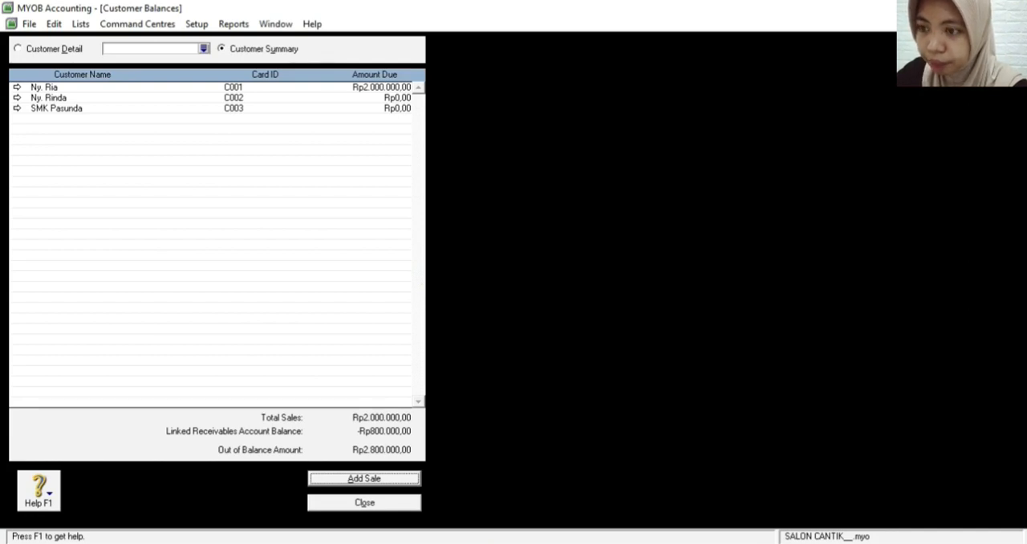
left_click(498, 404)
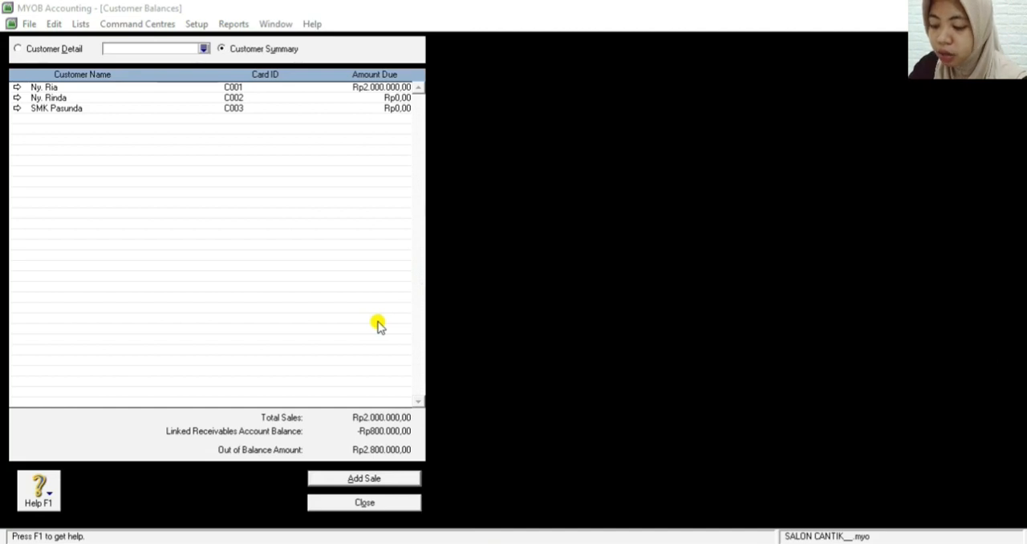
Add another historical sale, acknowledge the receivables notice, and choose the second listed customer for it
left_click(347, 477)
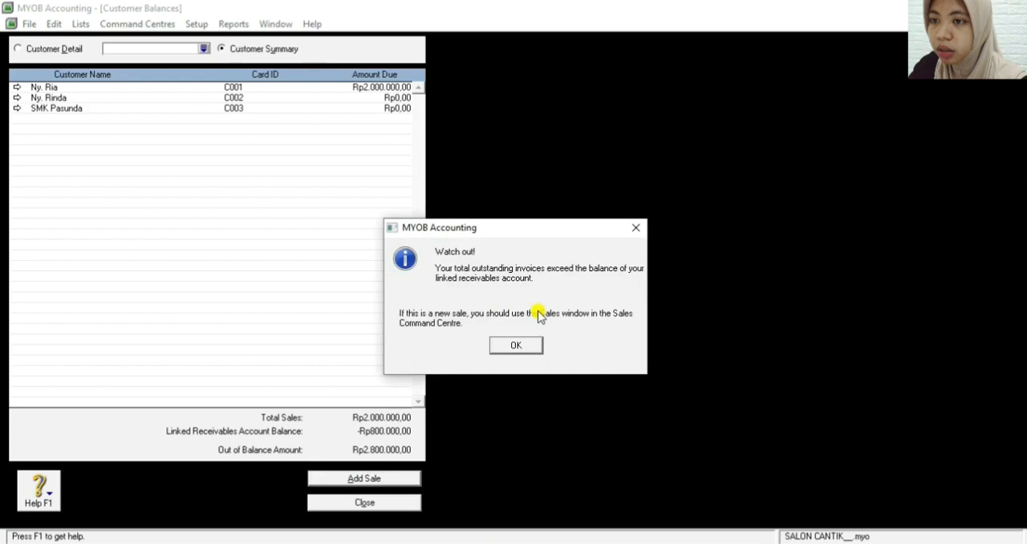
left_click(515, 345)
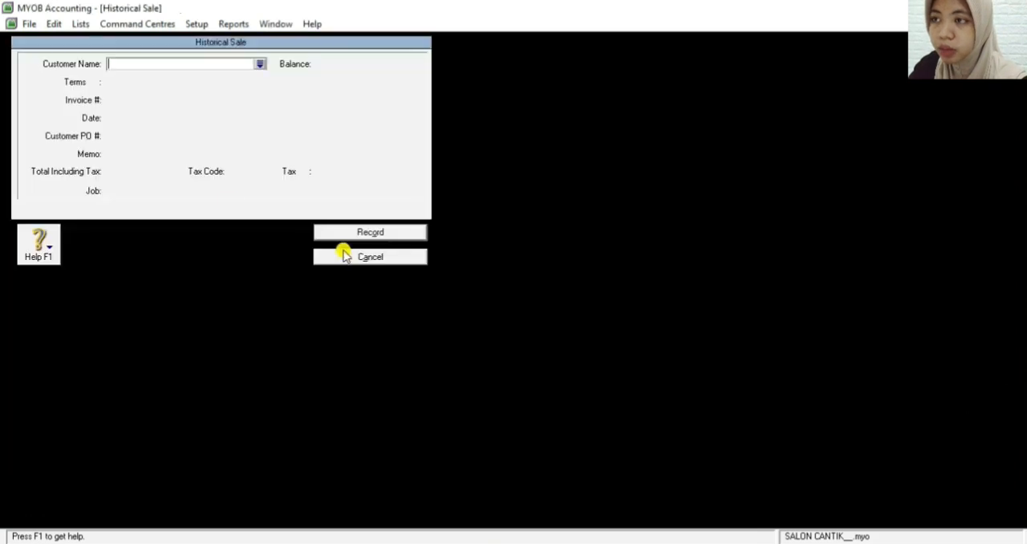
left_click(260, 64)
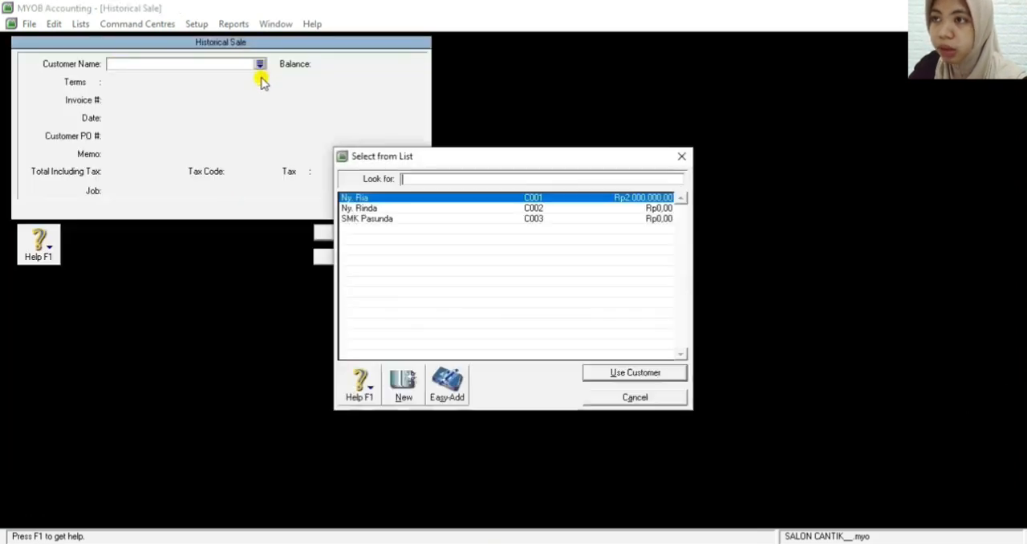
left_click(386, 209)
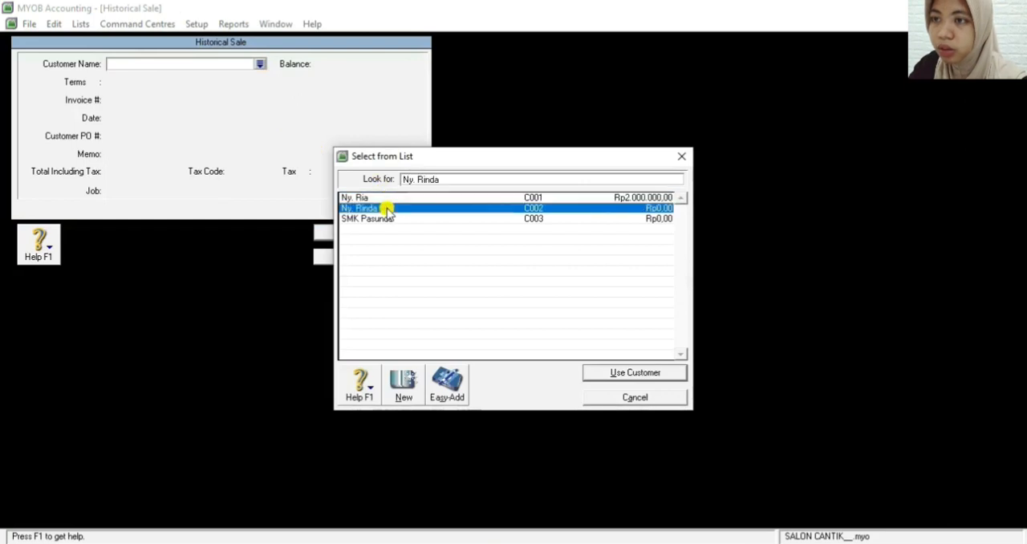
left_click(636, 374)
Set the invoice number of the second customer's historical sale to F-11/25
double_click(137, 99)
key("BackSpace")
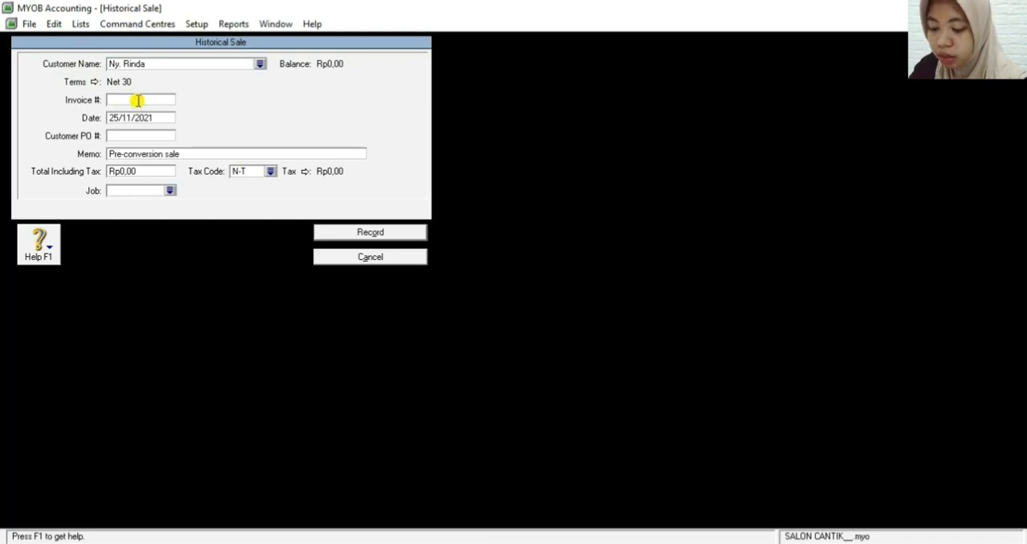
type("F")
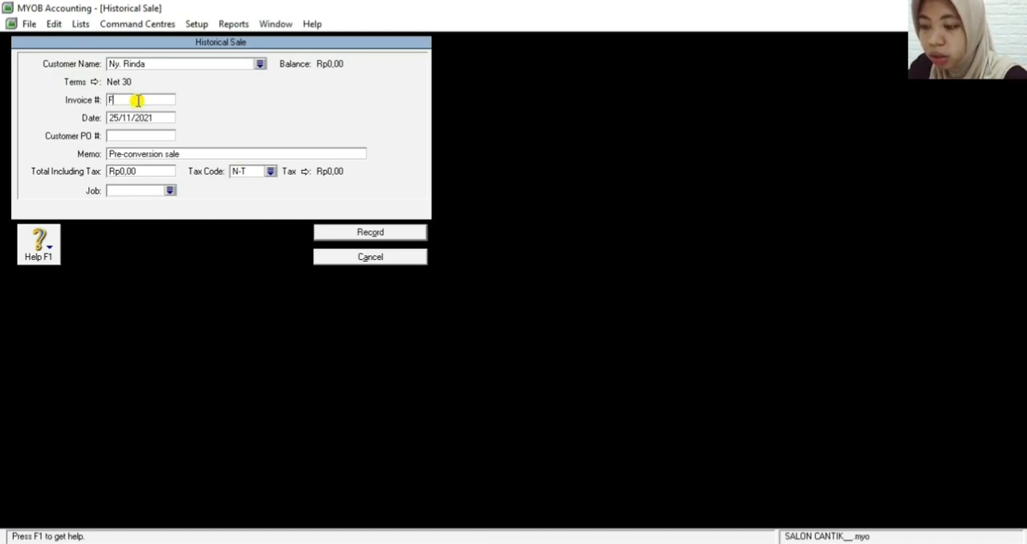
type("-11")
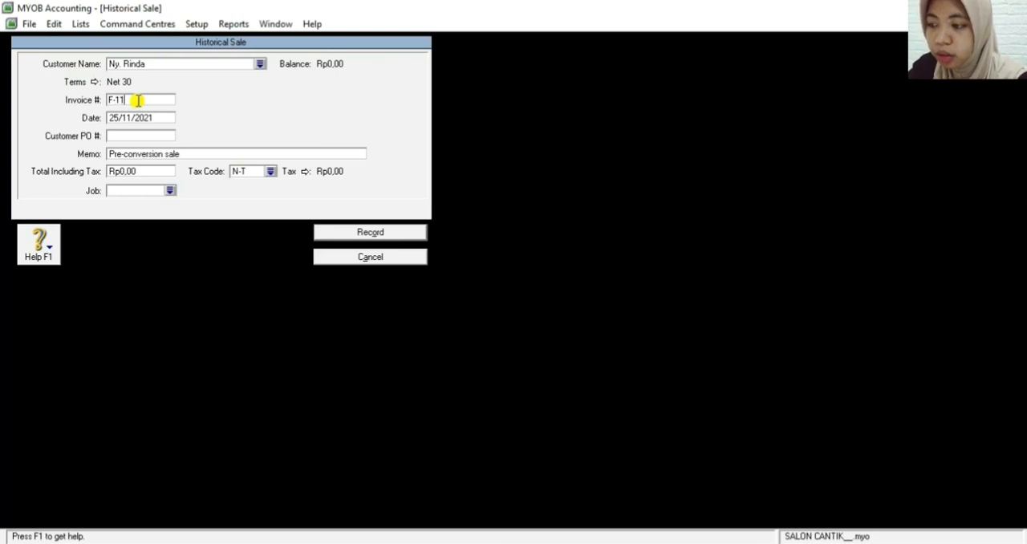
type("/25")
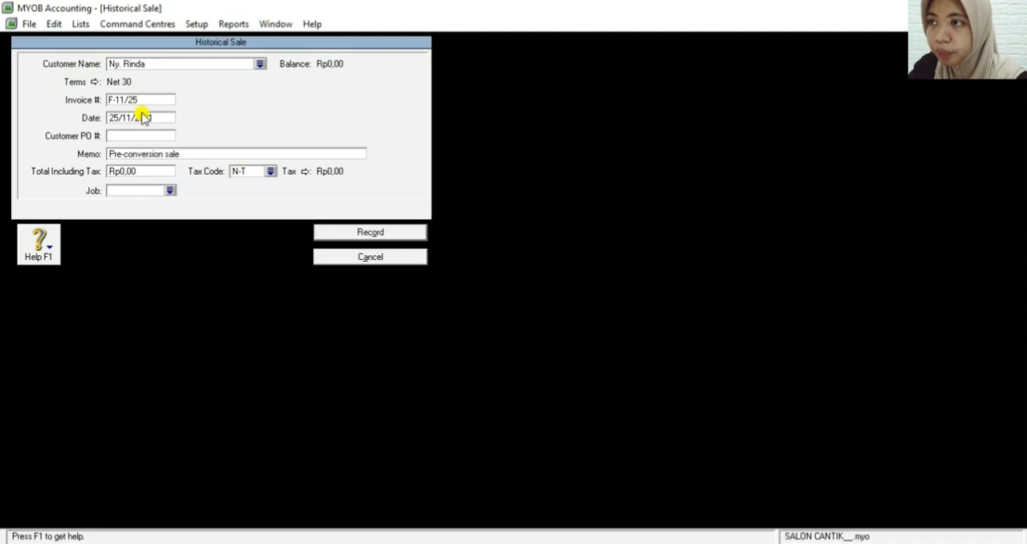
Set the date of the second customer's historical sale to 29/11/2021
left_click(117, 118)
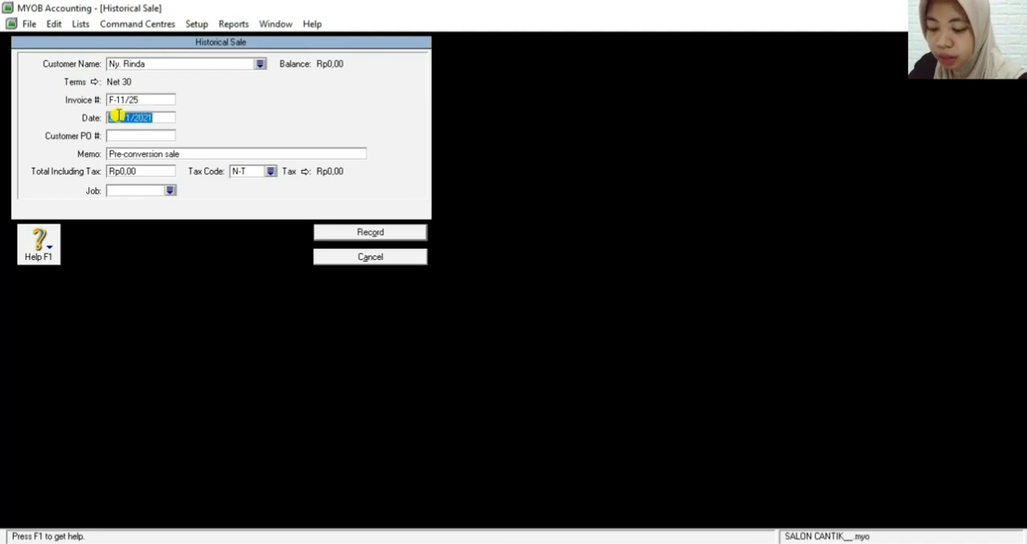
key("BackSpace")
type("2")
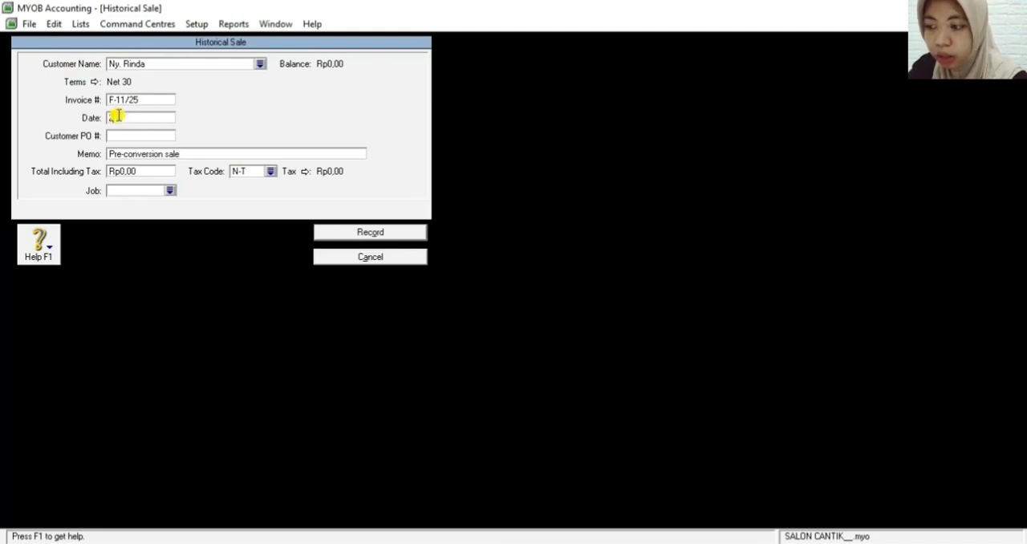
type("5/11/10")
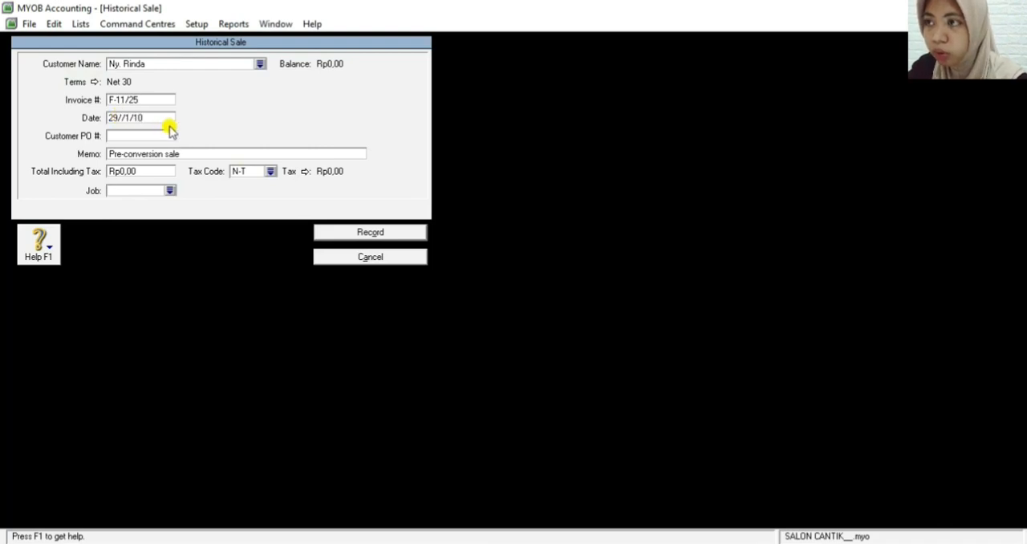
key("BackSpace")
key("BackSpace")
key("BackSpace")
type("1/2021")
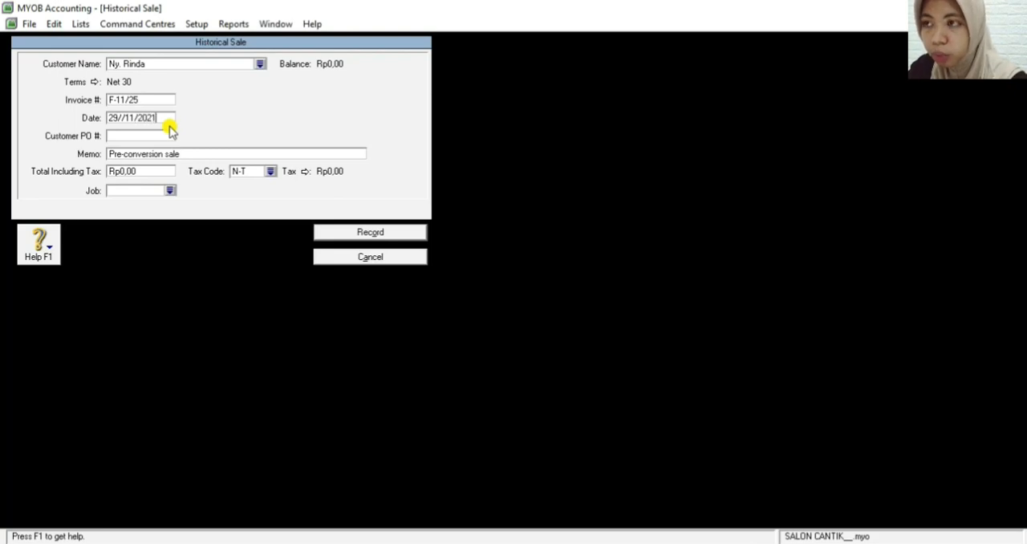
Replace the memo of the second customer's historical sale with SALDO AWAL PIUTANG DAGANG
left_click(135, 157)
key("BackSpace")
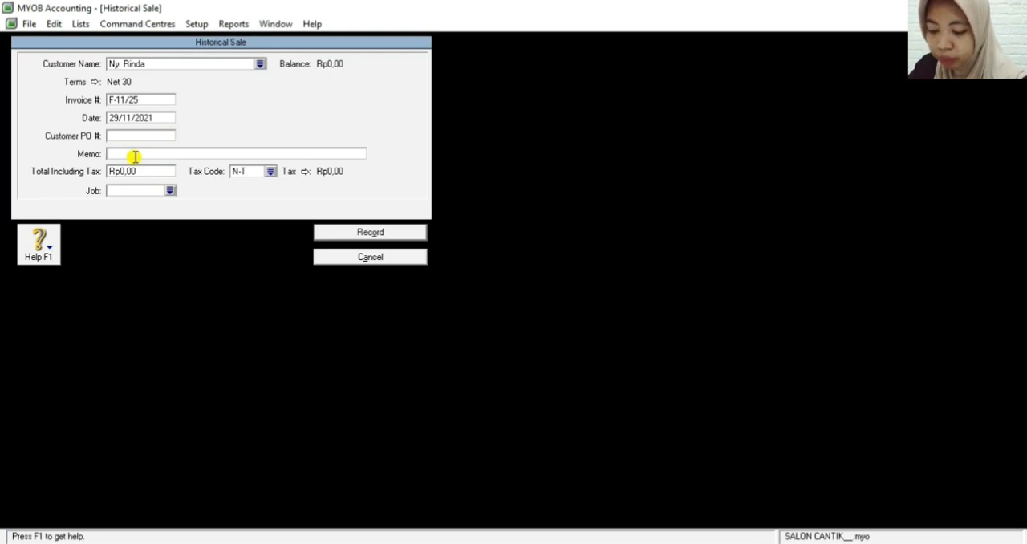
type("S")
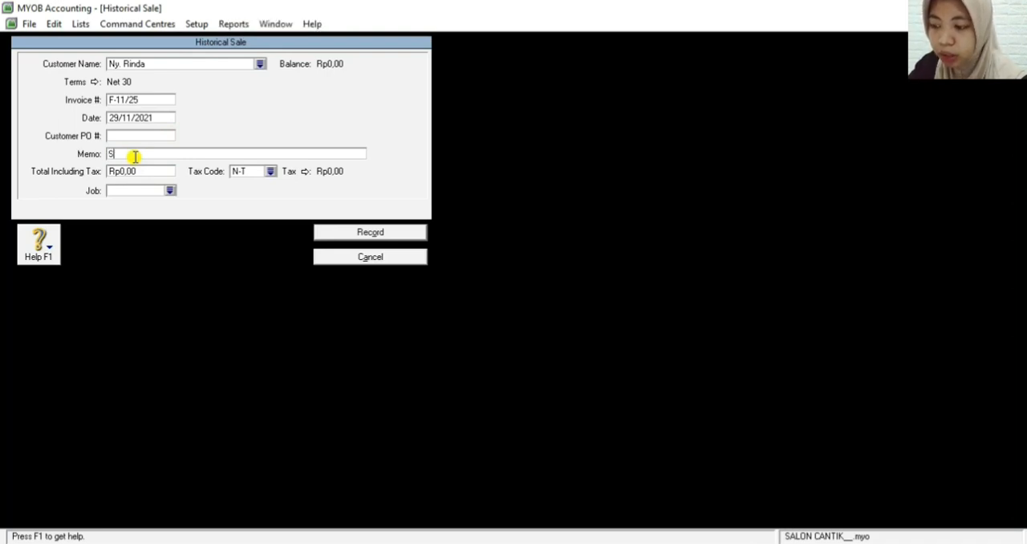
type("ALONWAL")
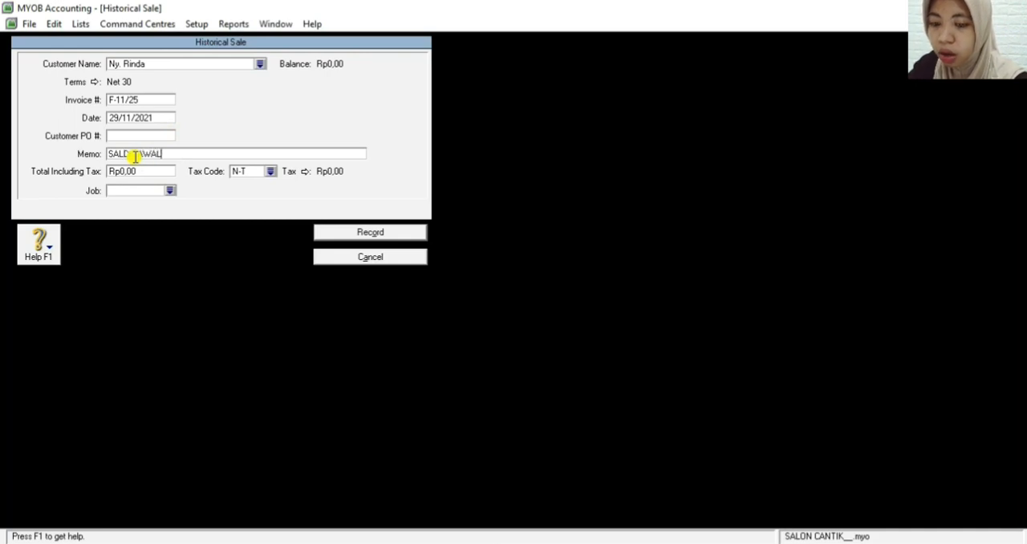
type(" PIUTANG DAGANG")
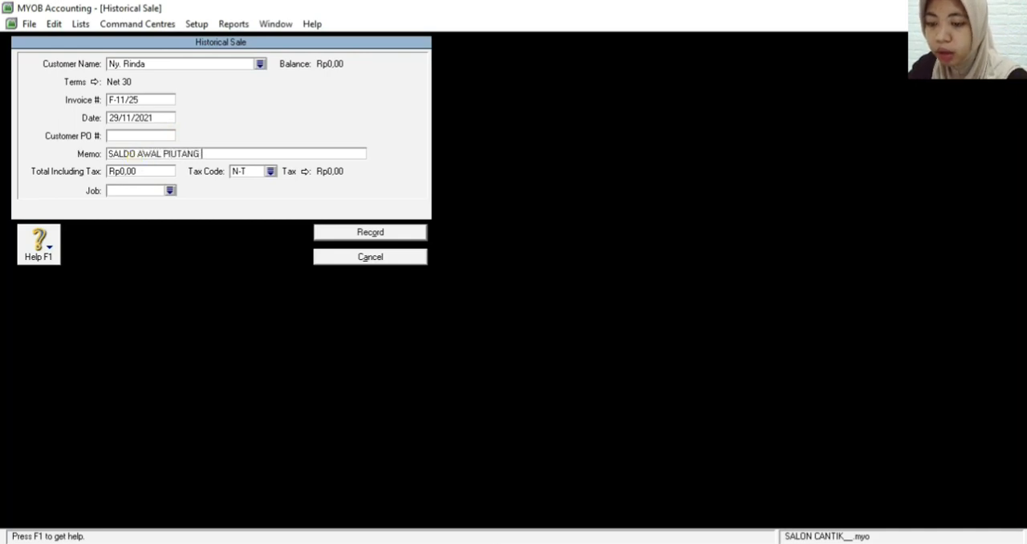
Set the total including tax to Rp3.800.000,00 and record the second customer's historical sale
left_click(146, 169)
key("BackSpace")
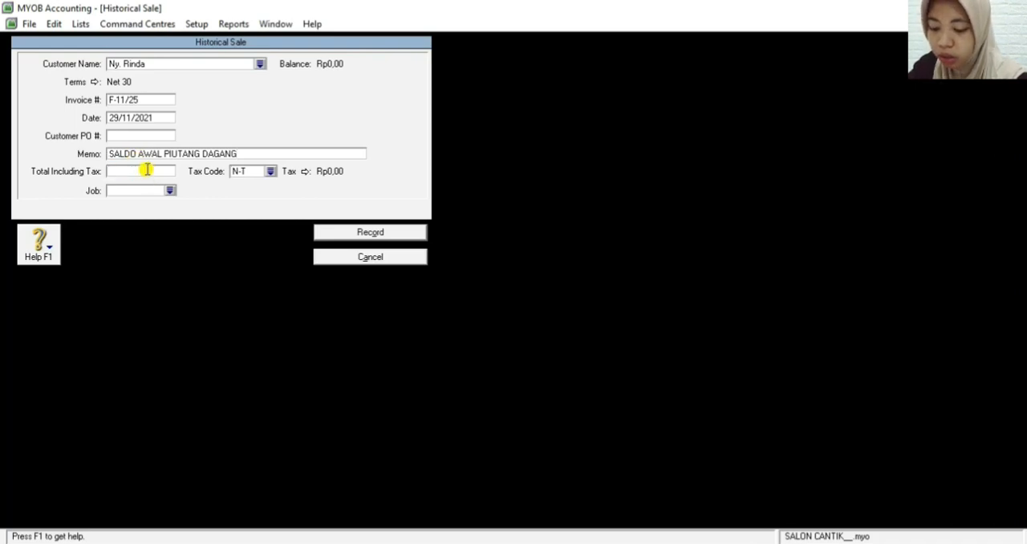
type("38")
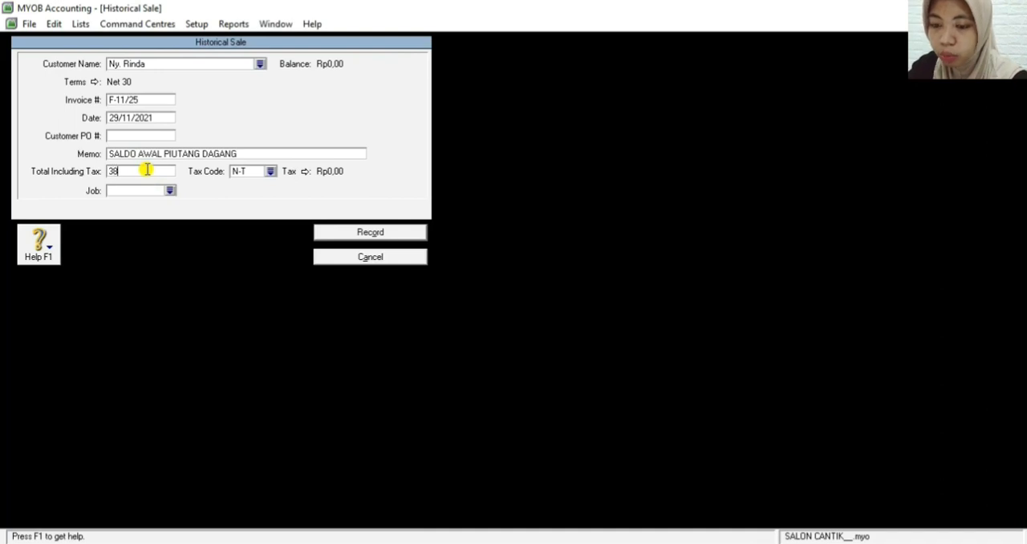
type("00000")
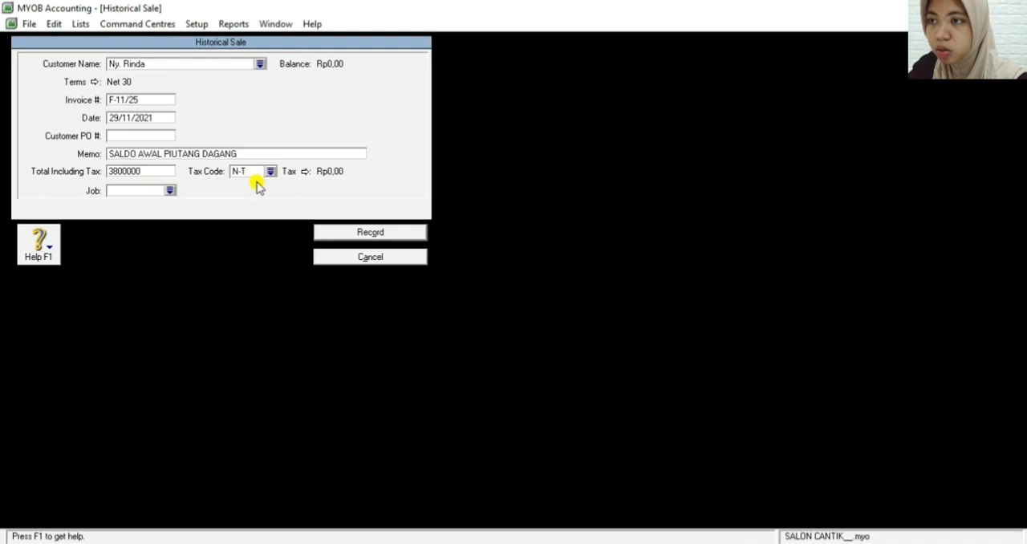
key("Tab")
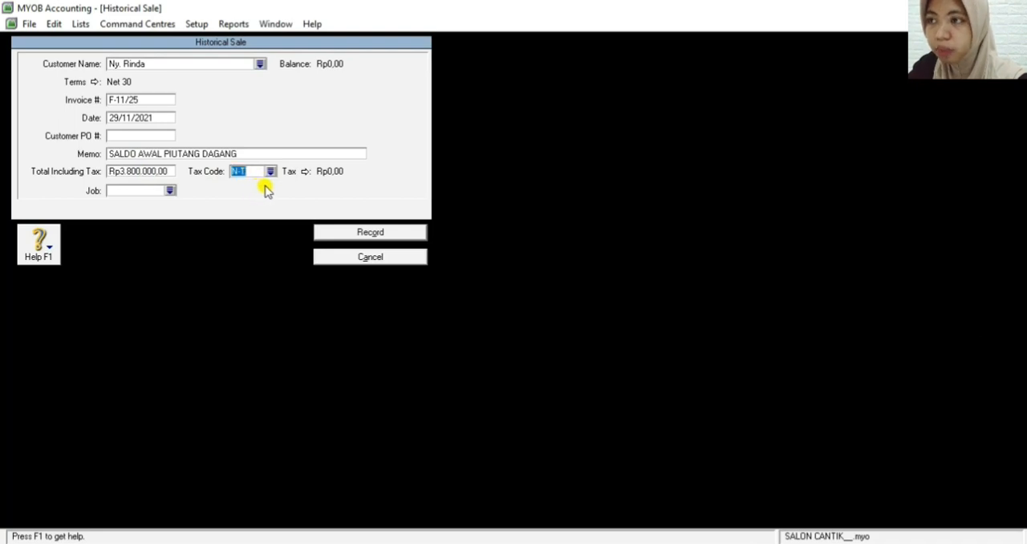
left_click(370, 232)
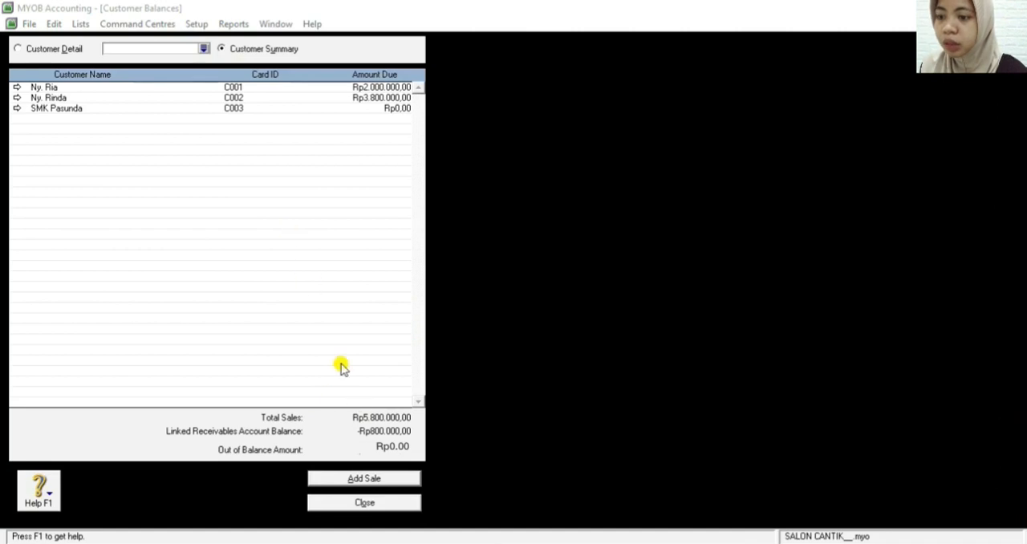
Leave the customer balances and, from the supplier balances summary, add a historical purchase for PT Paragon
left_click(343, 503)
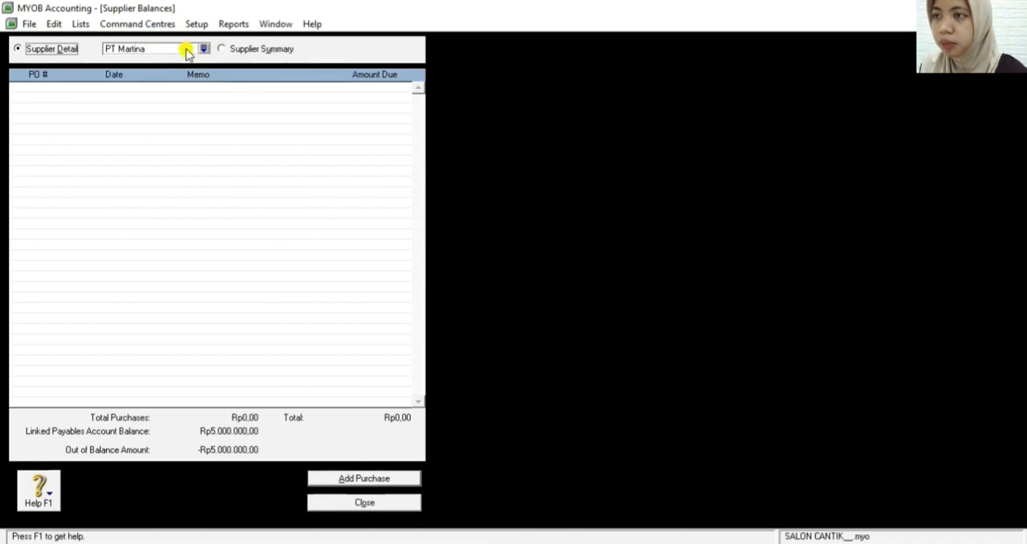
left_click(222, 49)
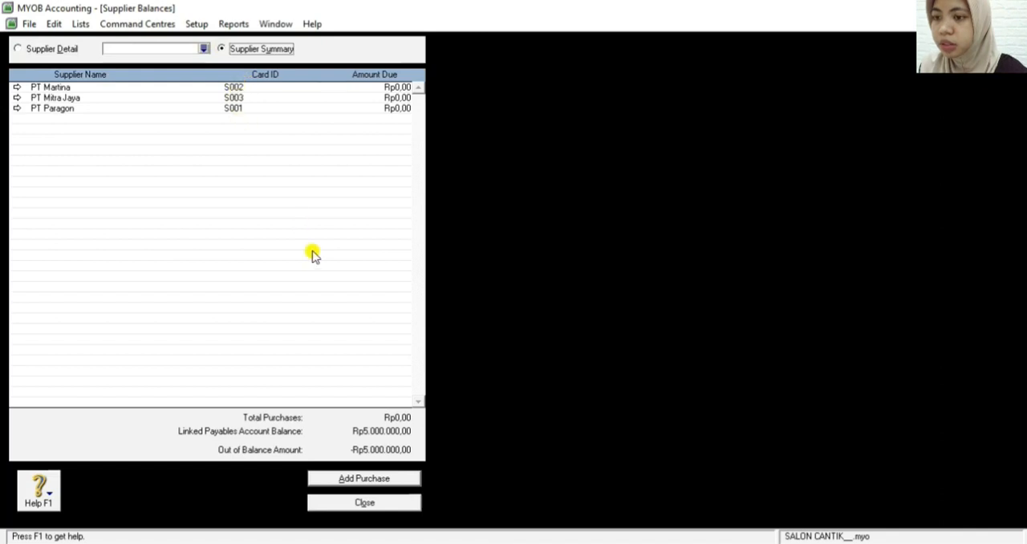
left_click(331, 478)
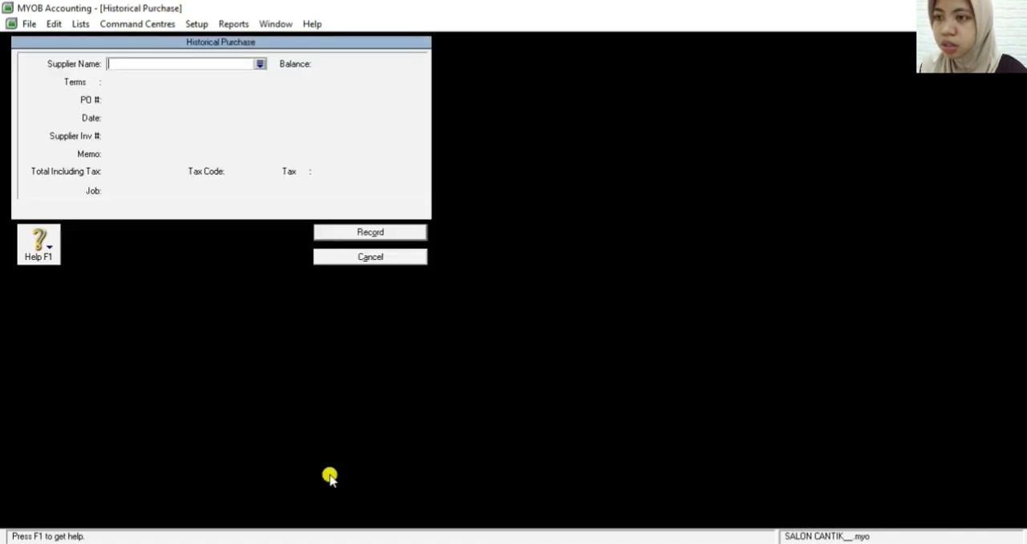
left_click(263, 64)
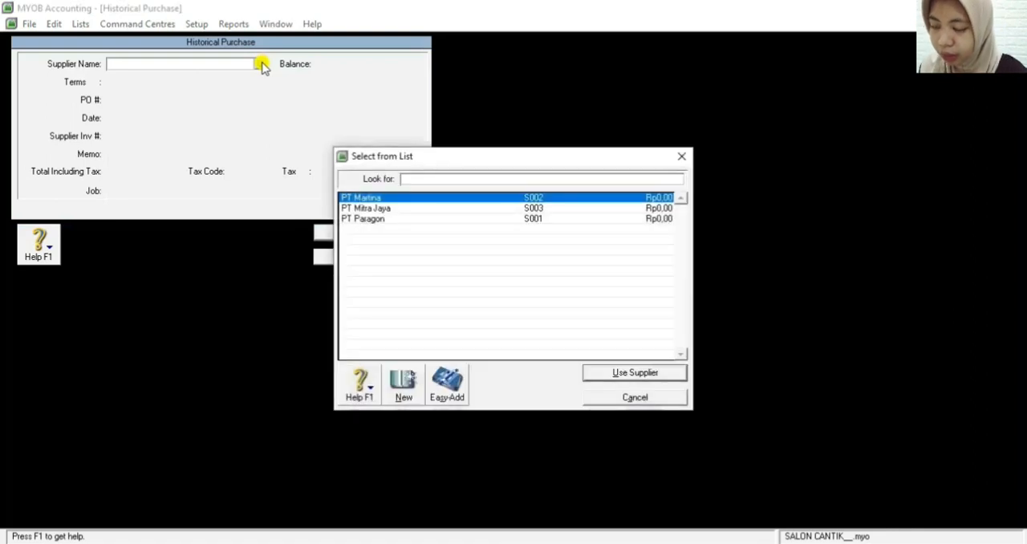
left_click(363, 219)
left_click(618, 373)
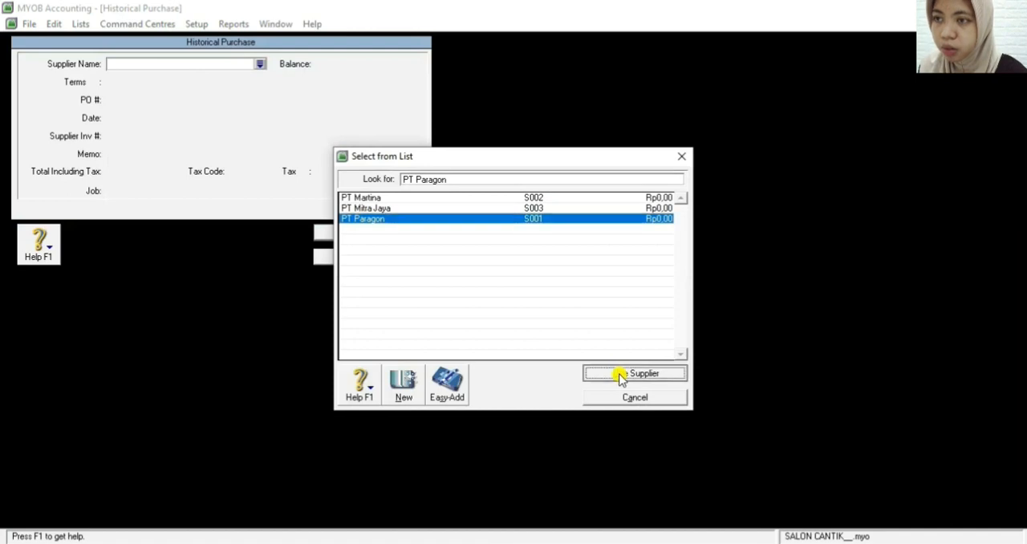
Set the PO number of PT Paragon's historical purchase to S001
left_click(136, 100)
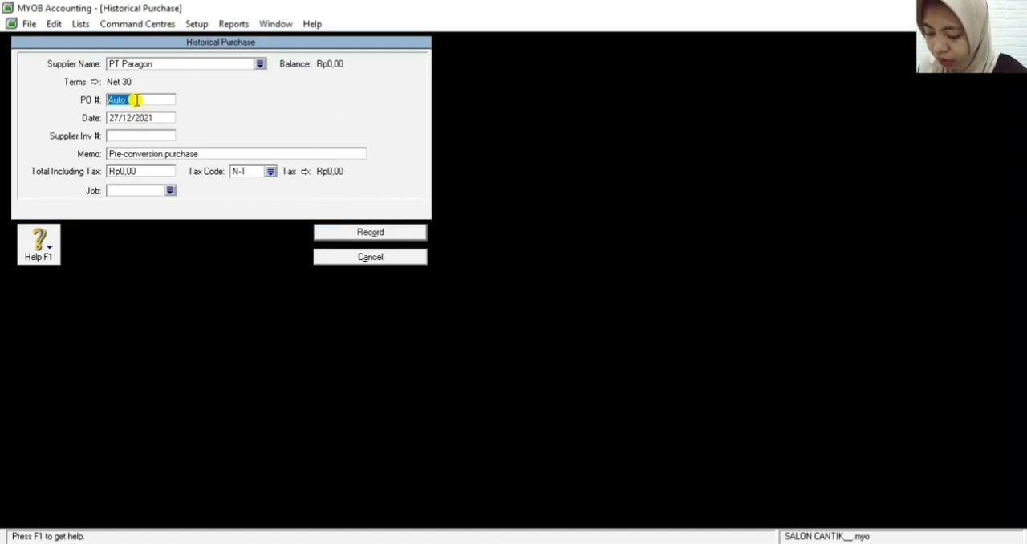
key("BackSpace")
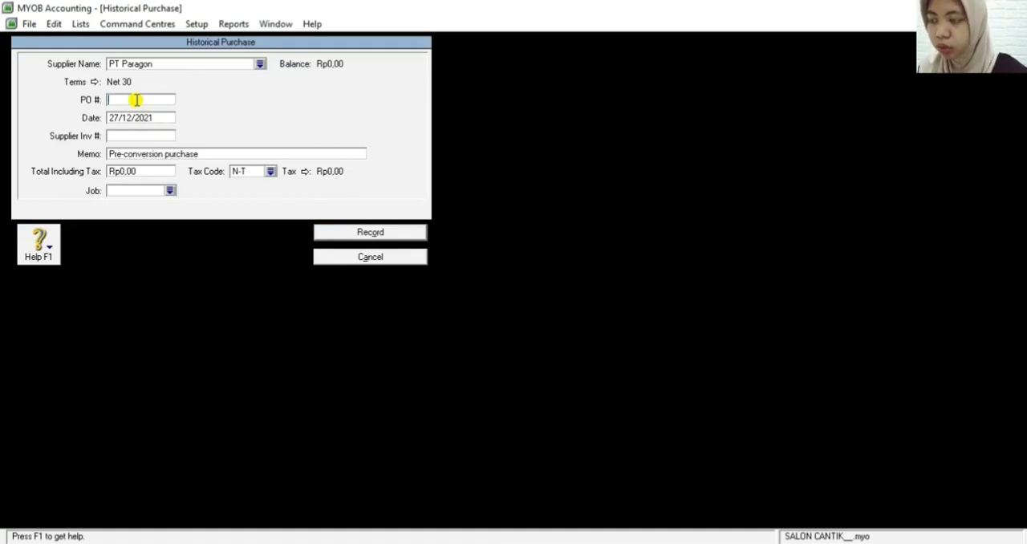
type("S001")
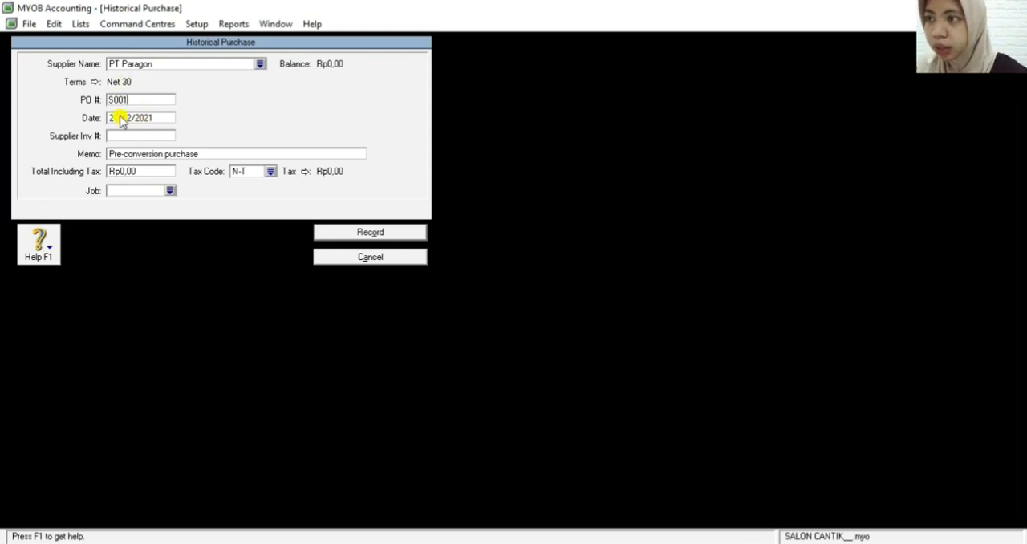
Set the date of PT Paragon's historical purchase to 23/11/2021
left_click(121, 118)
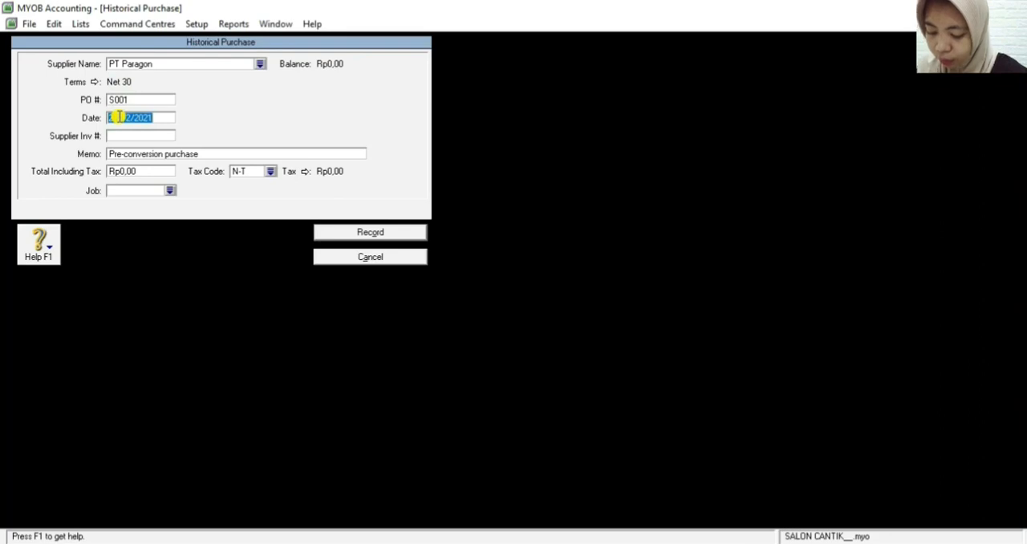
type("2")
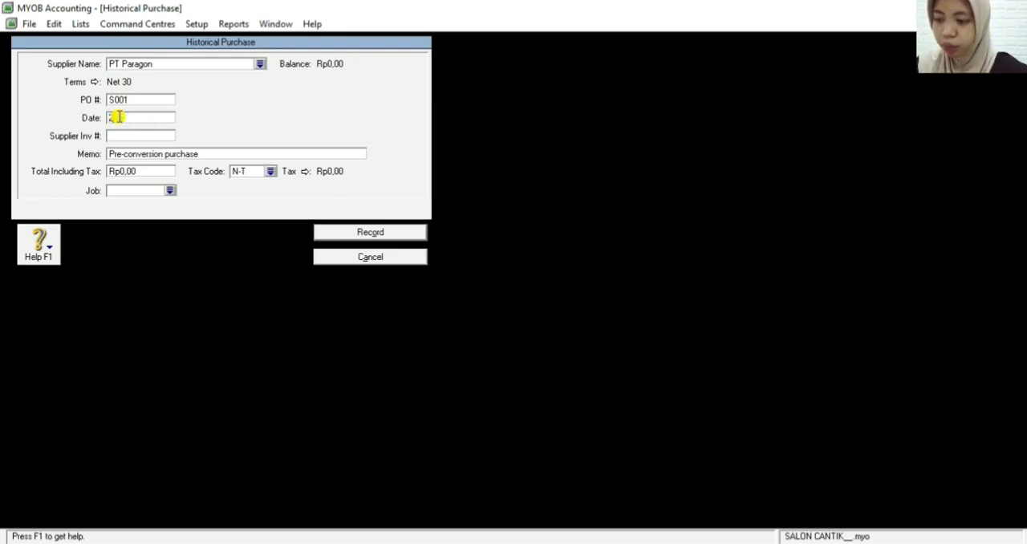
type("1/11/201")
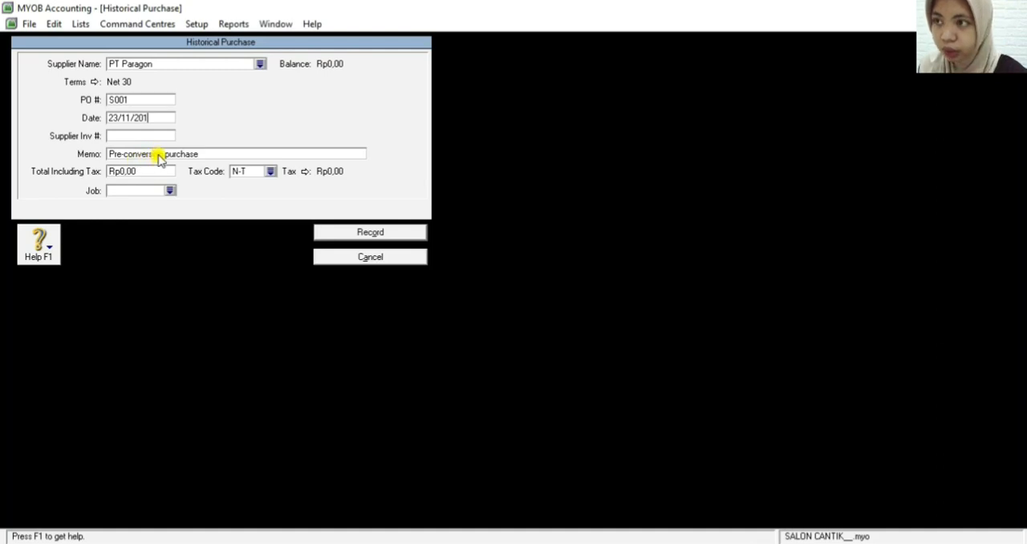
key("Tab")
key("Tab")
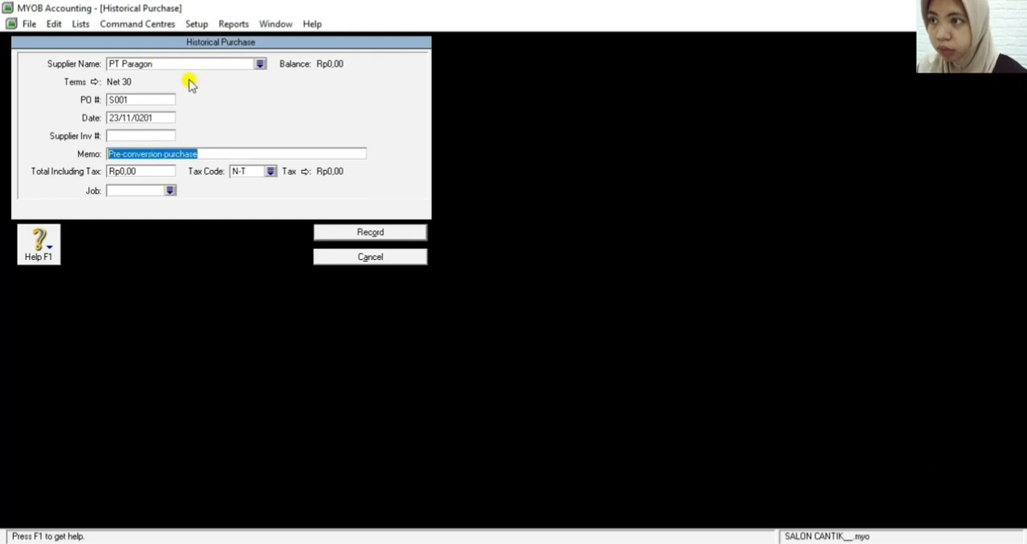
left_click(156, 118)
left_click(156, 118)
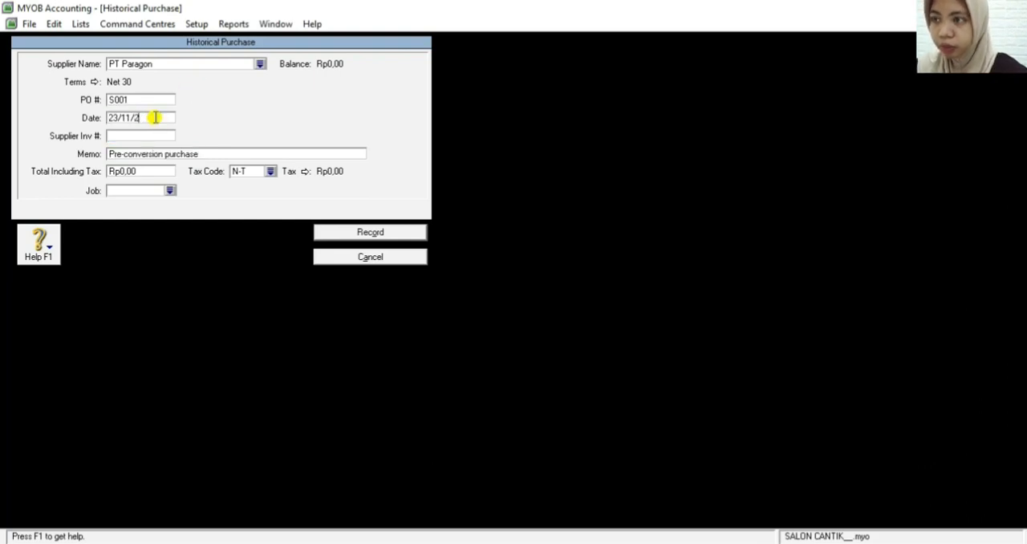
key("Tab")
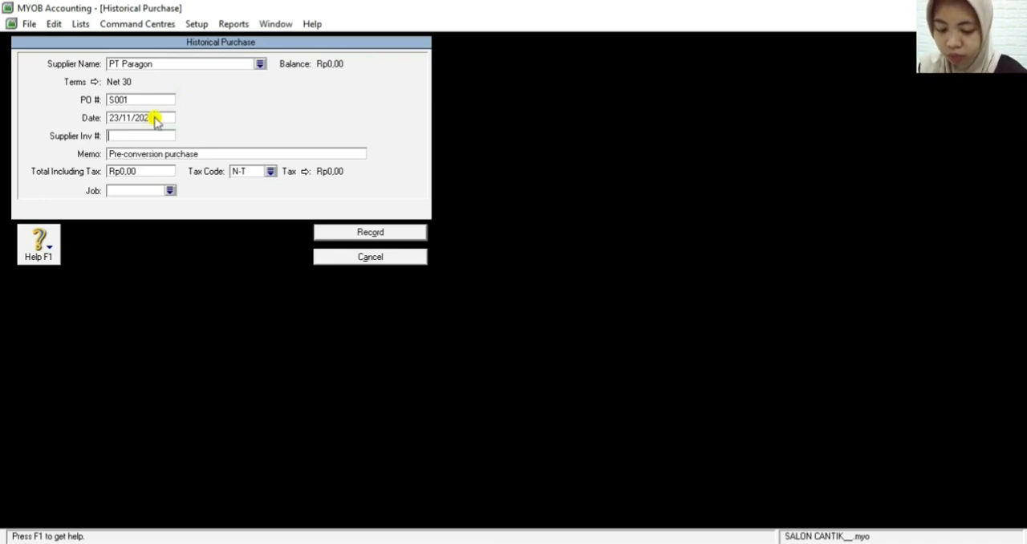
Replace the memo of PT Paragon's historical purchase with SALDO AWAL UTANG DAGANG
key("Tab")
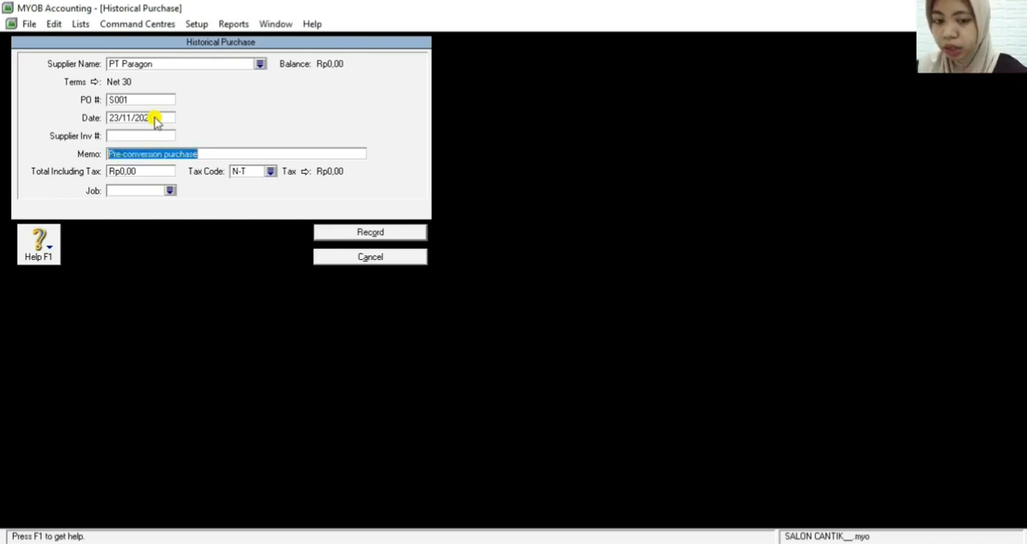
key("BackSpace")
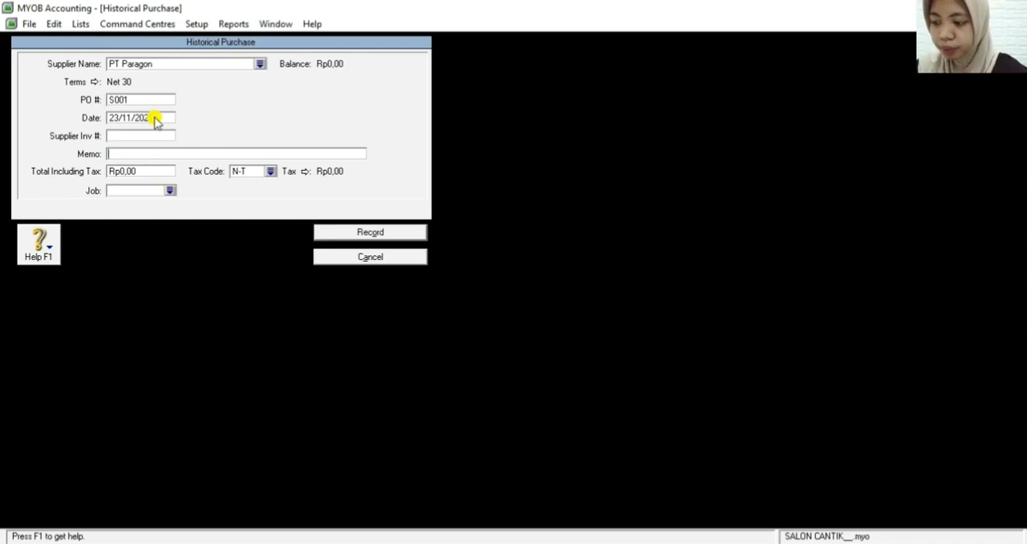
type("SALDO")
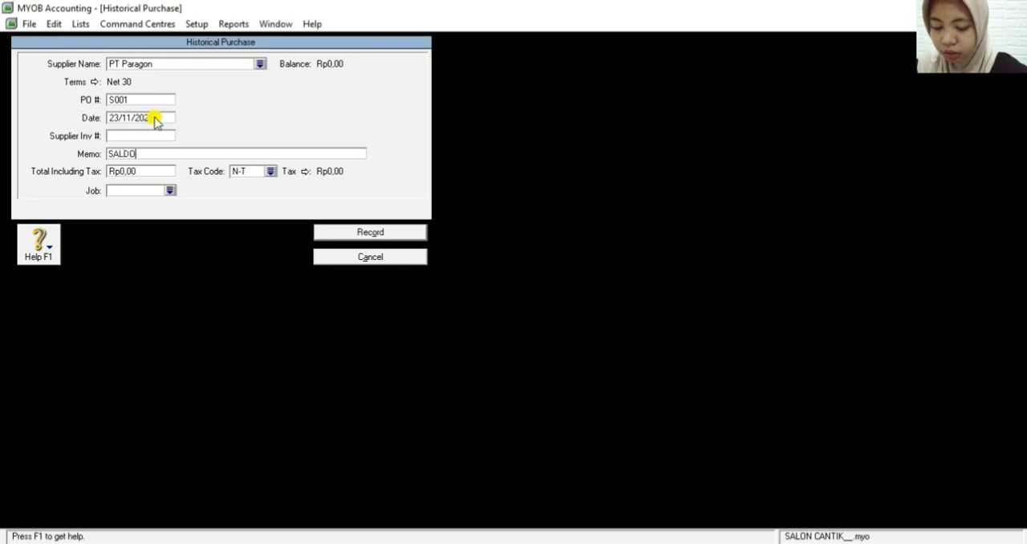
type(" AWA")
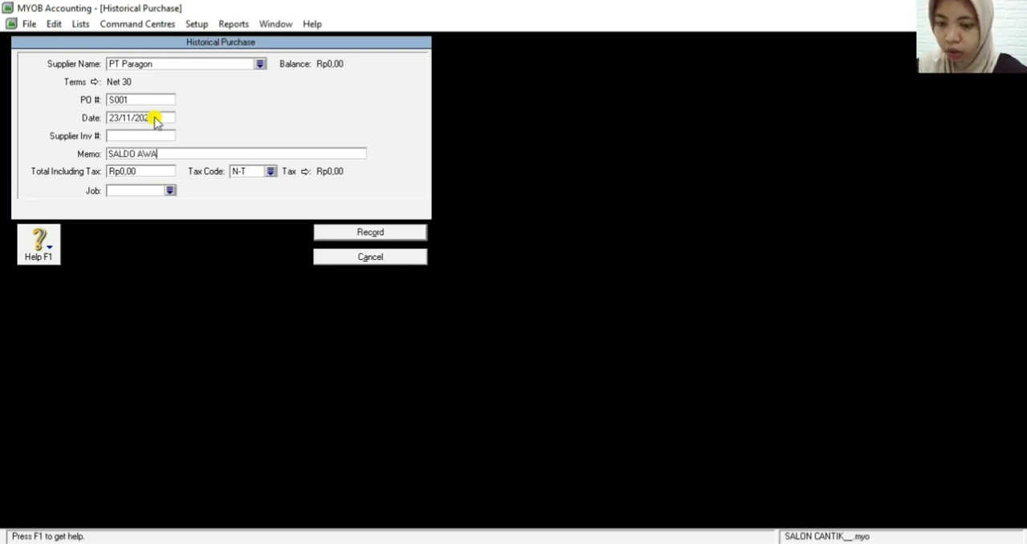
type("L UT")
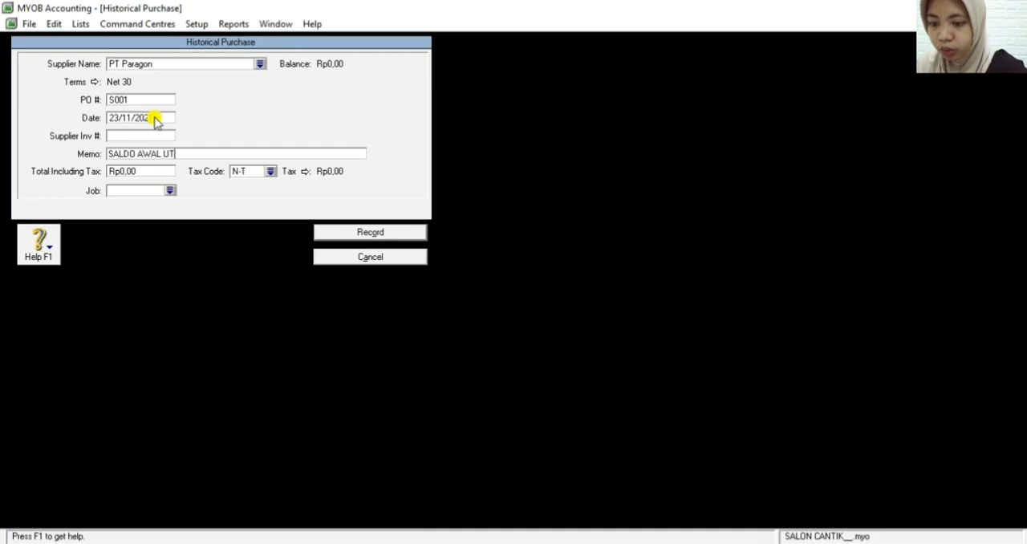
type("ANG DAGANG")
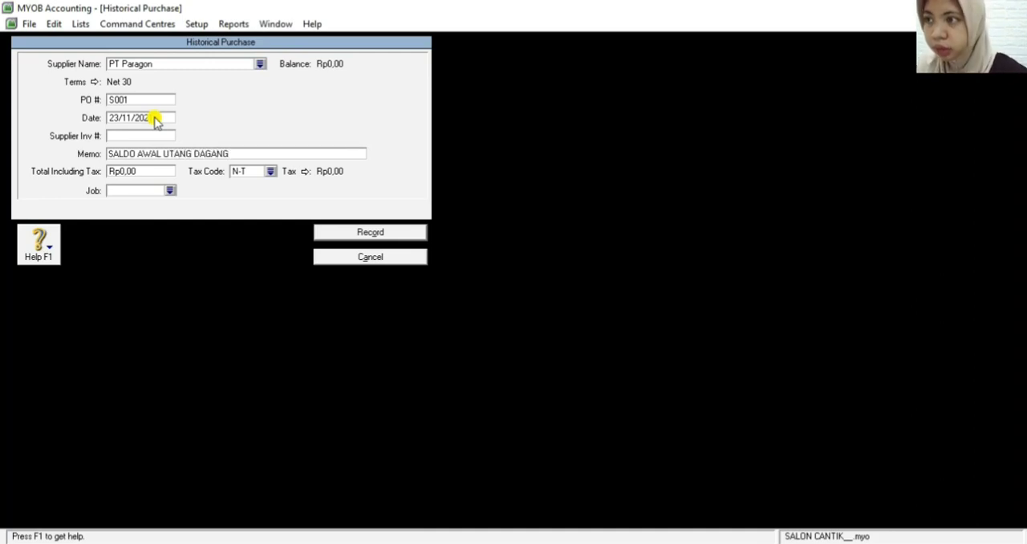
Set the total including tax of PT Paragon's historical purchase to 3500000
left_click(150, 171)
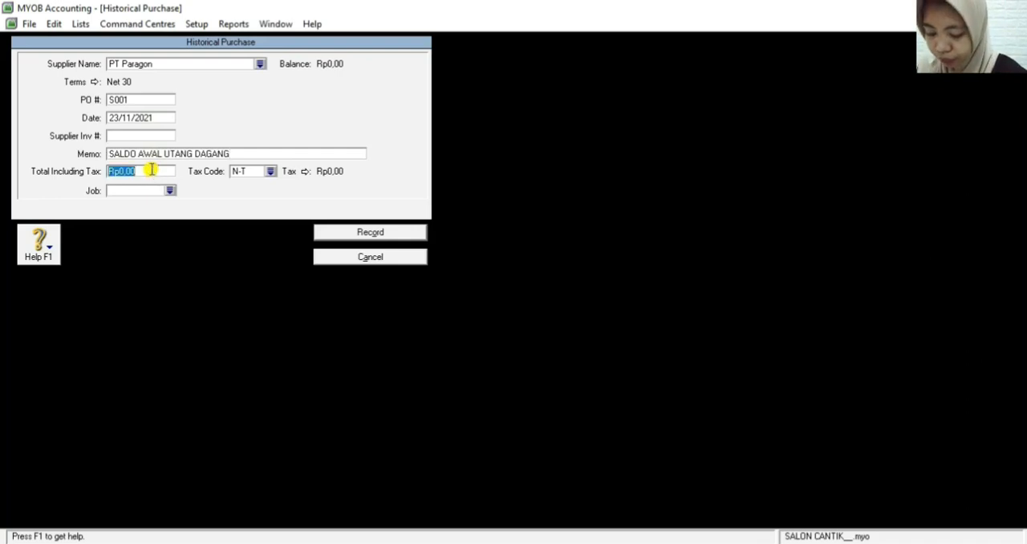
key("BackSpace")
type("3500000")
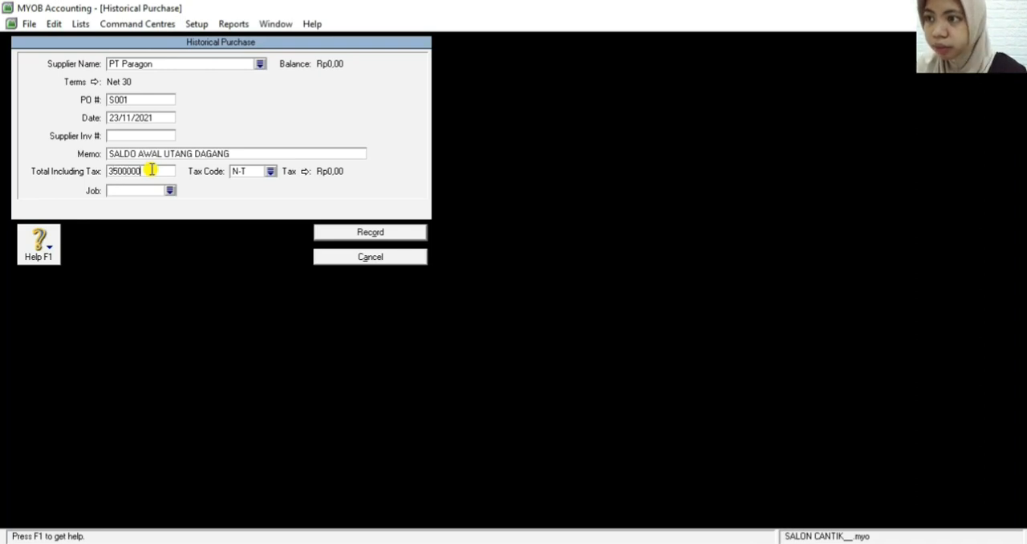
Record PT Paragon's historical purchase and start a new historical purchase for supplier PT Martina
key("Tab")
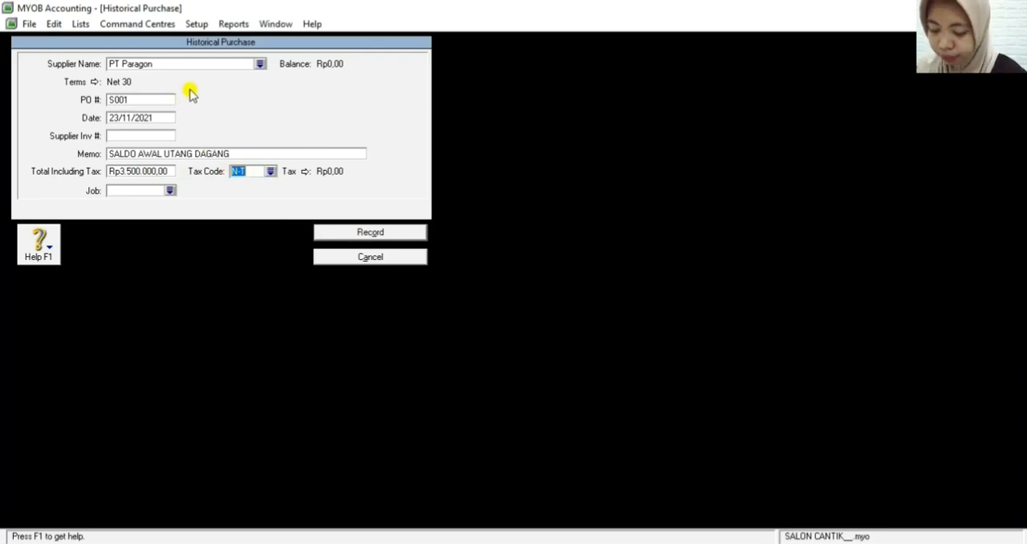
left_click(365, 234)
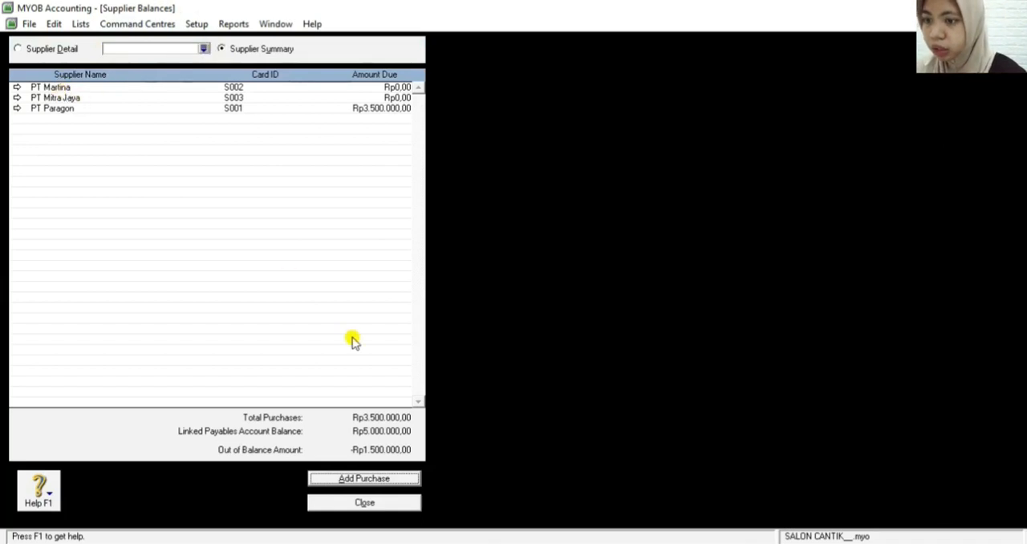
left_click(338, 479)
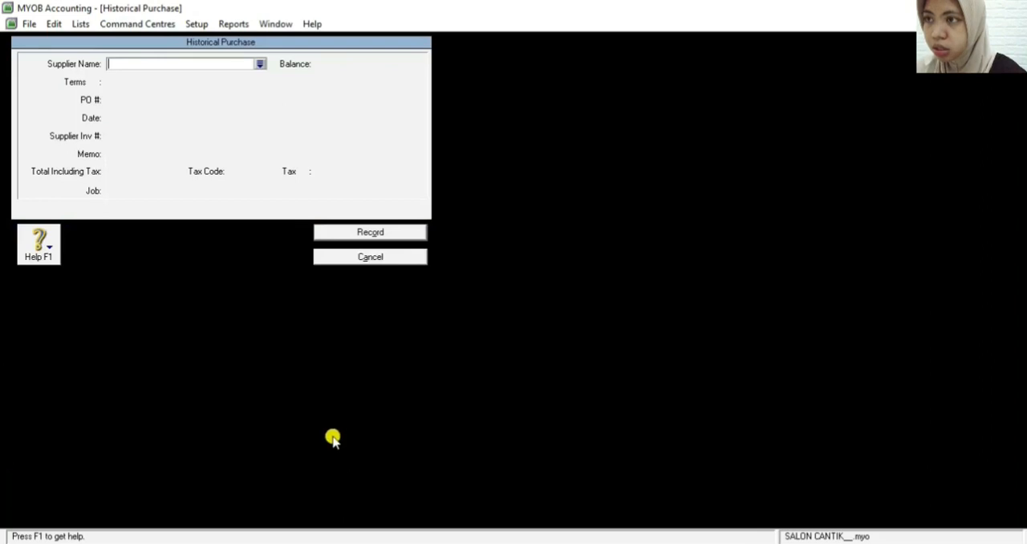
left_click(260, 63)
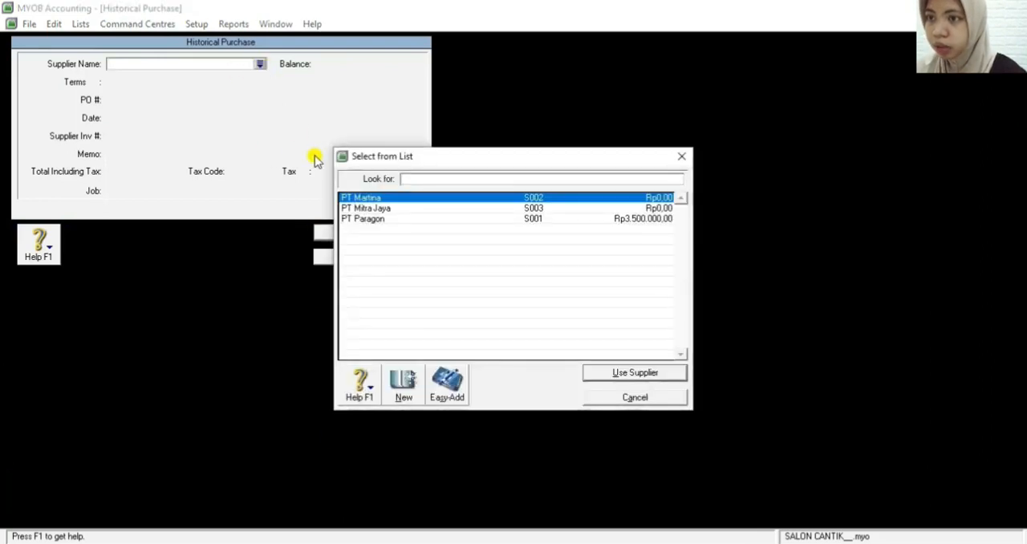
double_click(359, 199)
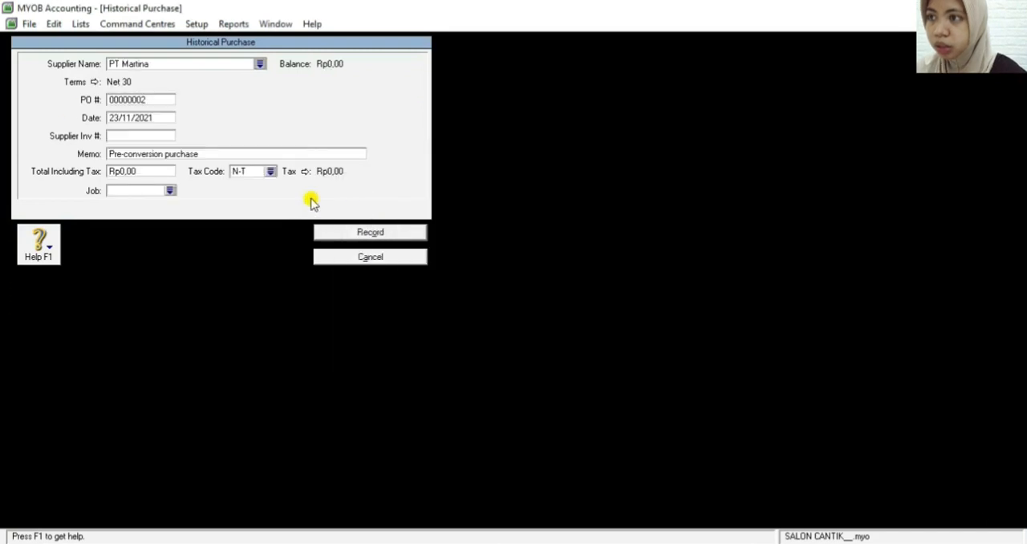
Set the PO number of PT Martina's historical purchase to S002 and its date to 20/11/2021
double_click(136, 99)
key("BackSpace")
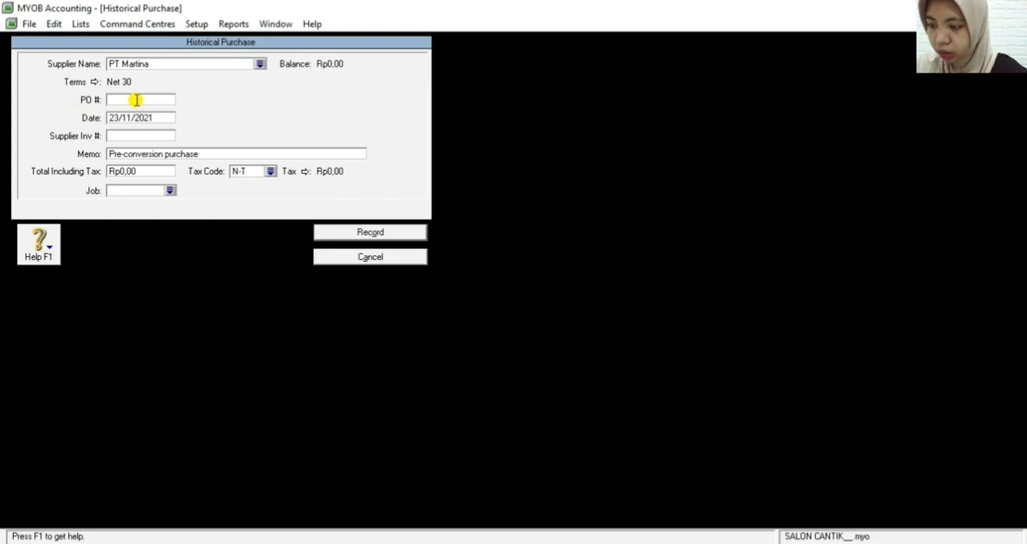
type("S002")
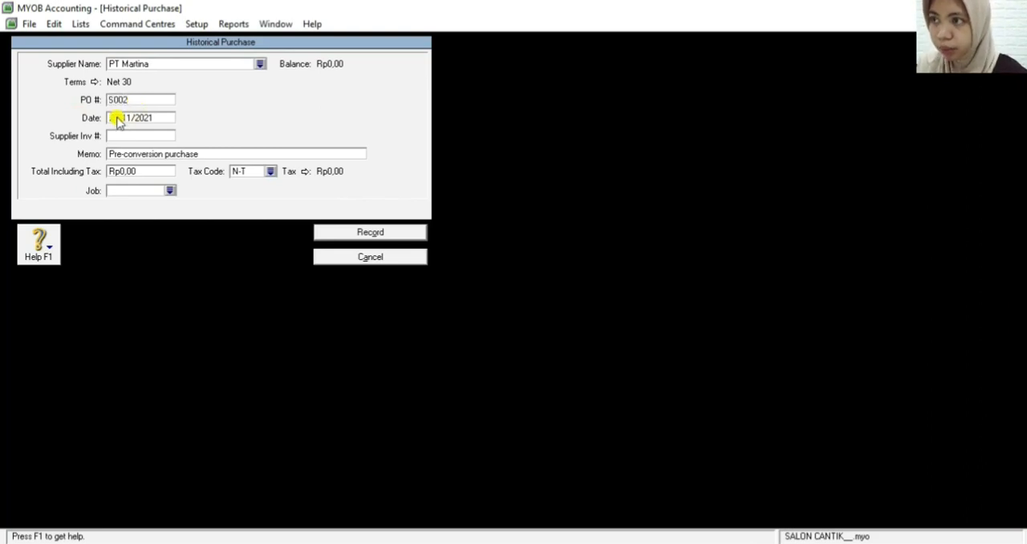
left_click(117, 118)
left_click(117, 118)
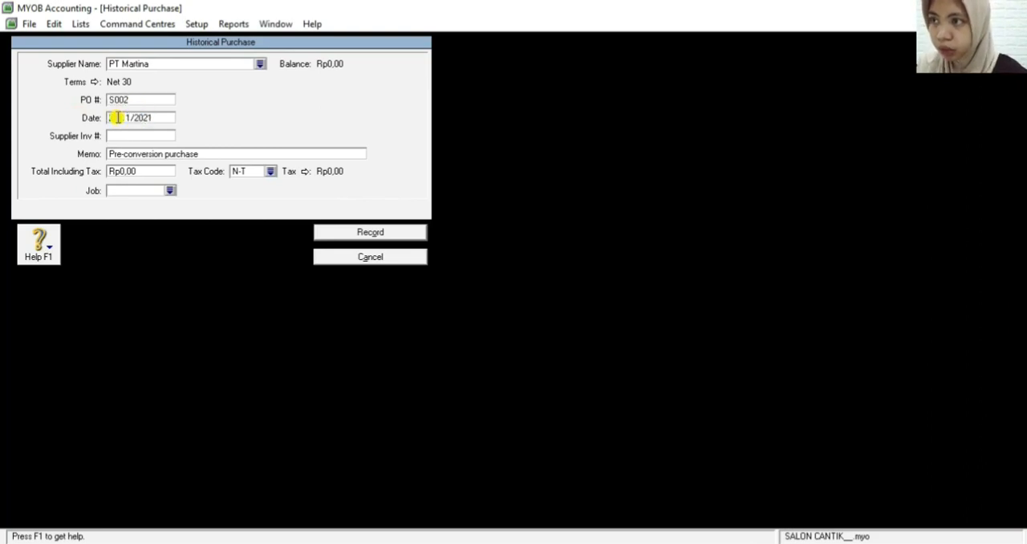
key("BackSpace")
type("0/1")
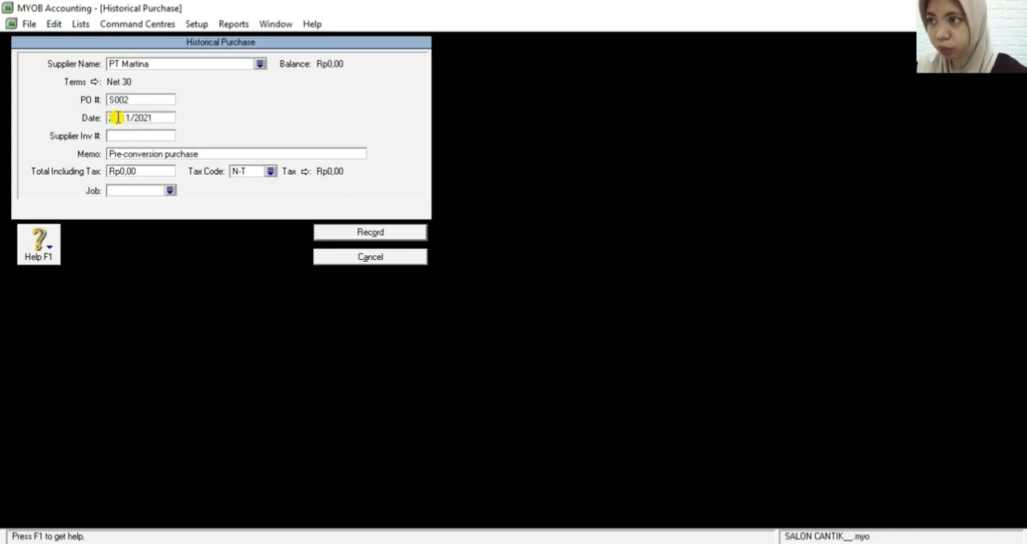
Replace the memo of PT Martina's historical purchase with SALDO AWAL UTANG DAGANG
left_click(141, 155)
key("BackSpace")
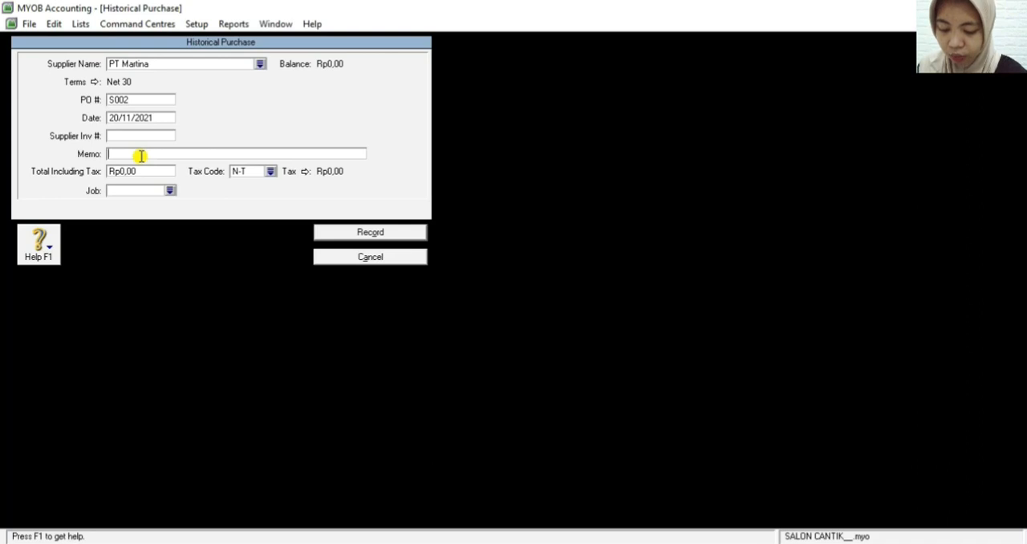
type("SALDO AWAL UTANG DAN")
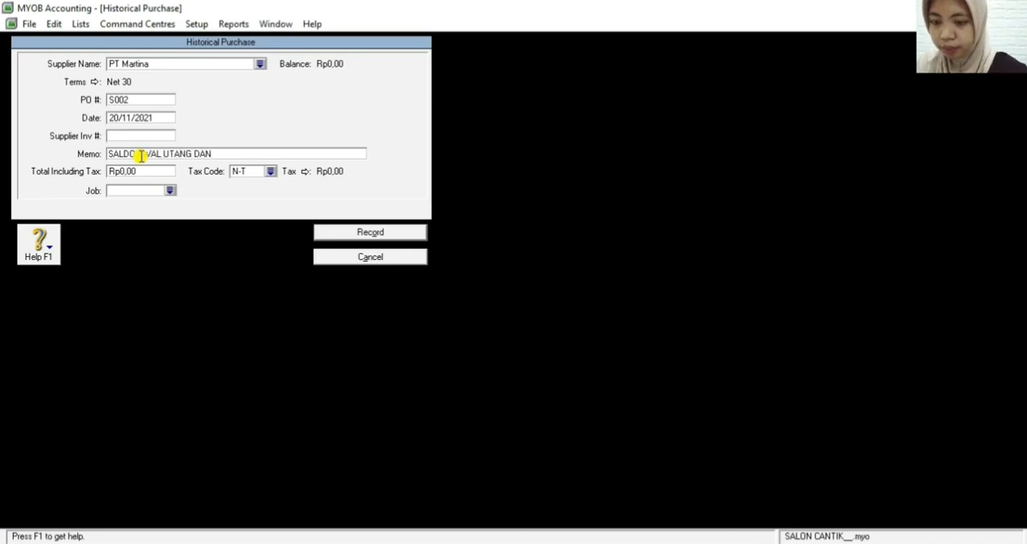
key("BackSpace")
type("GANG")
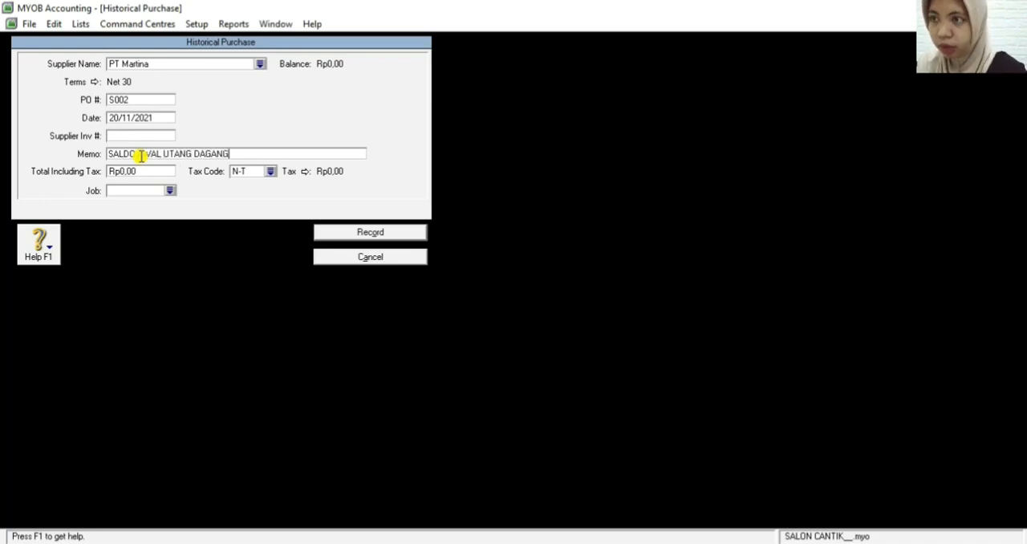
Set the total including tax of PT Martina's historical purchase to 1500000, record it, and close the supplier balances and cards list
left_click(144, 172)
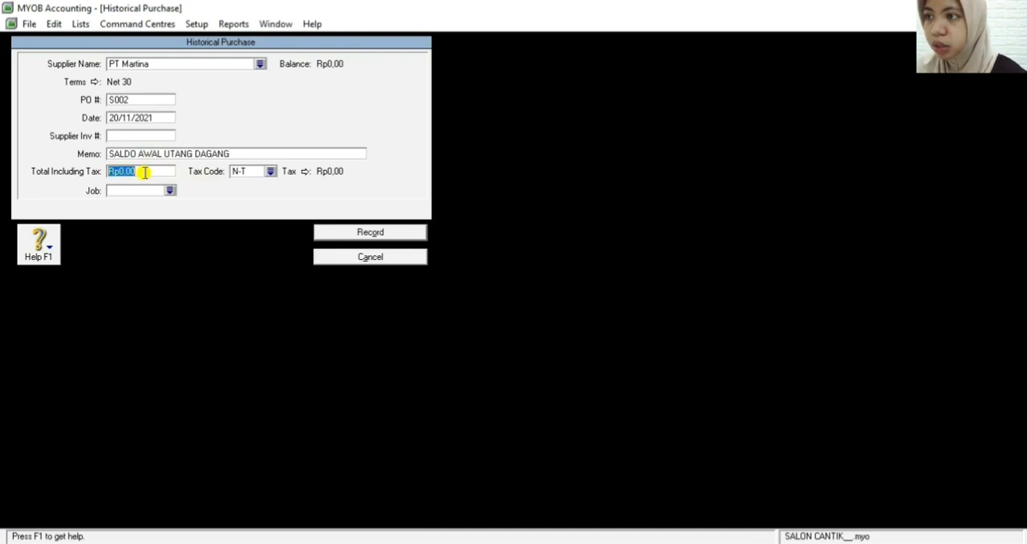
key("BackSpace")
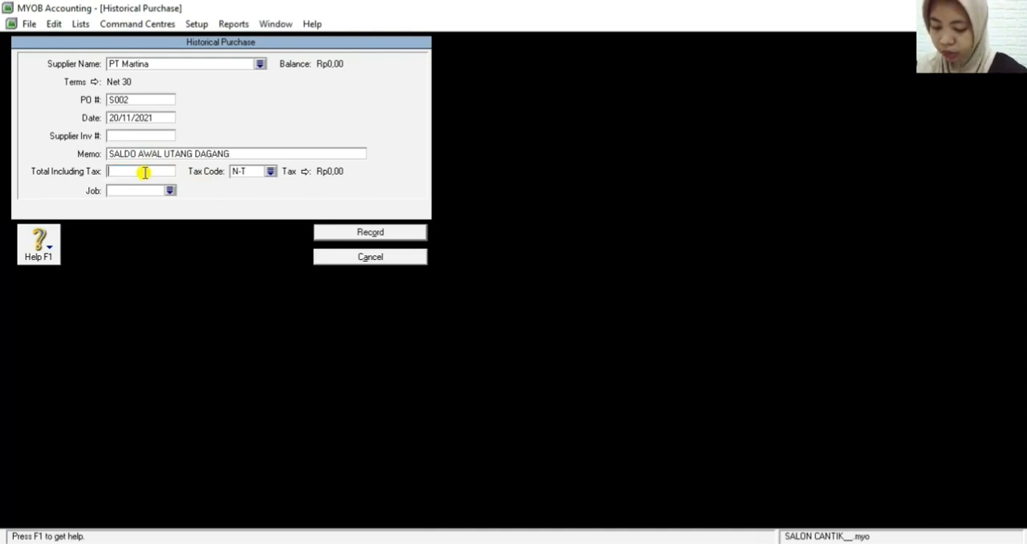
type("150000")
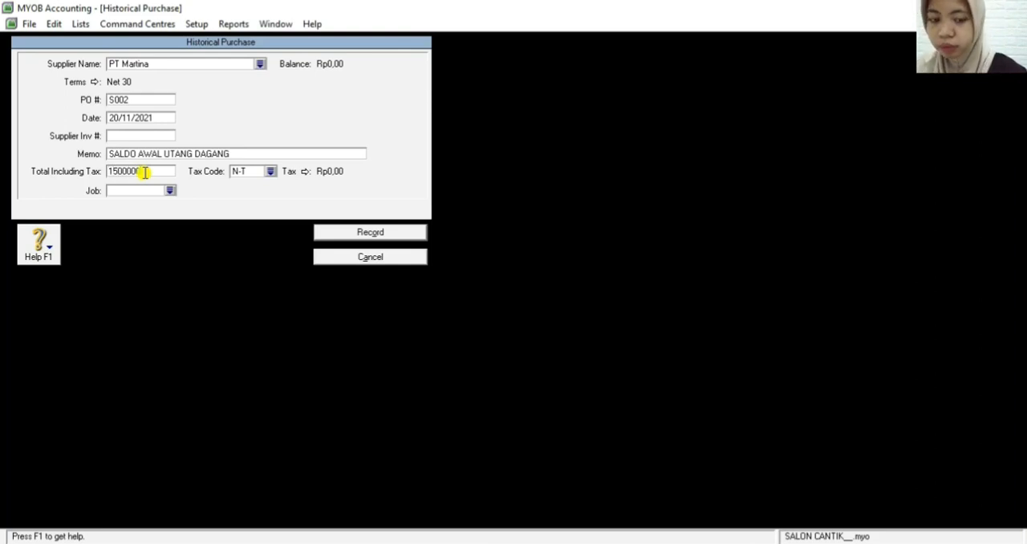
key("Tab")
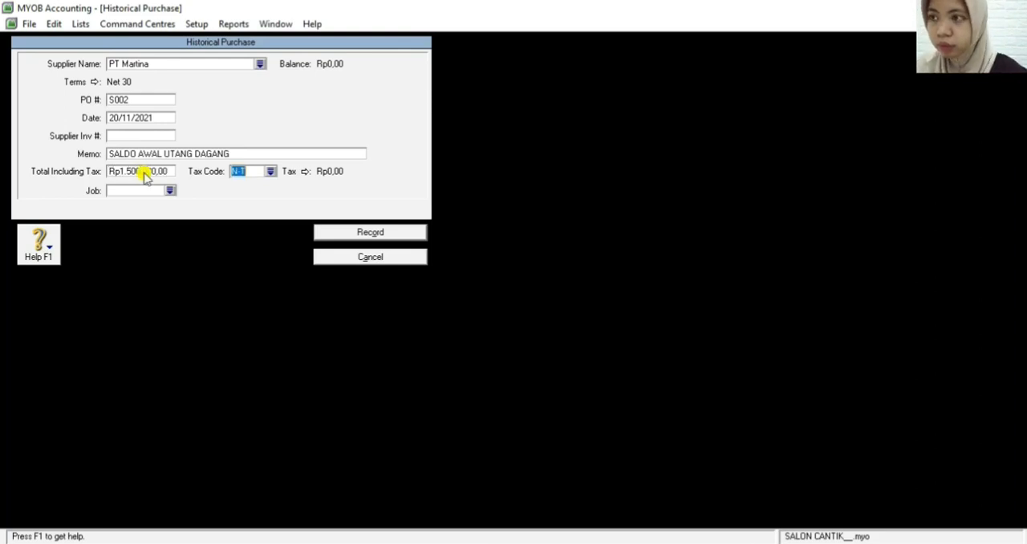
left_click(348, 231)
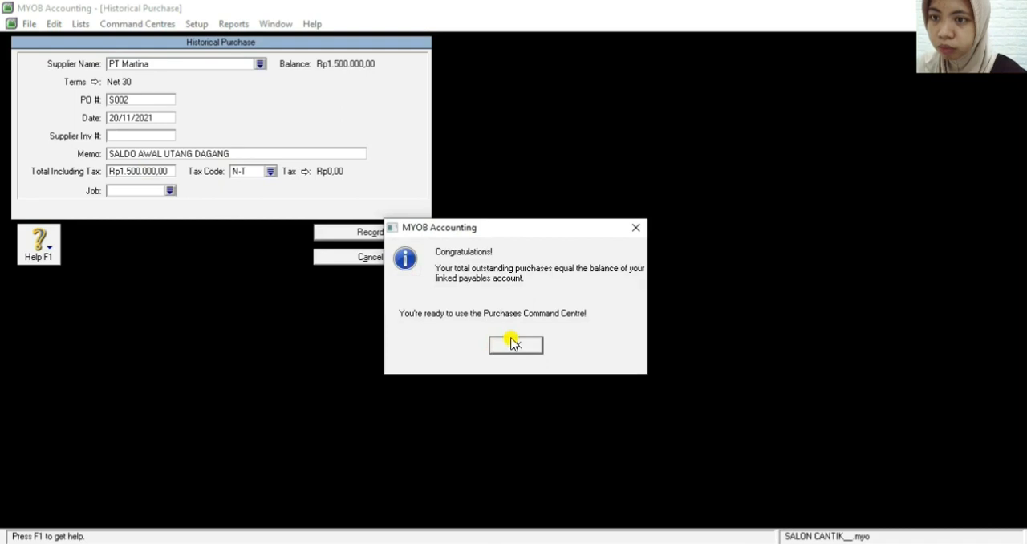
left_click(514, 343)
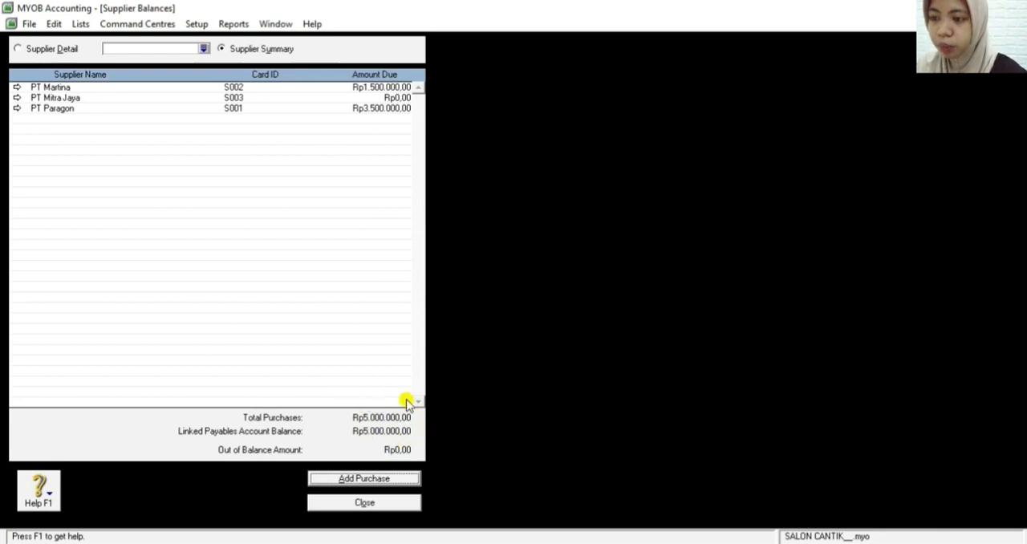
left_click(370, 504)
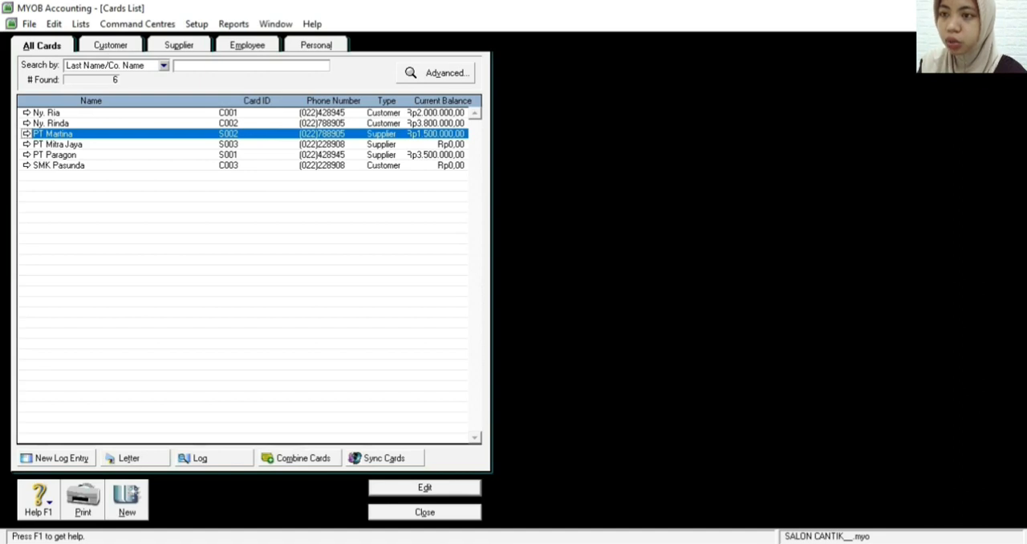
left_click(398, 516)
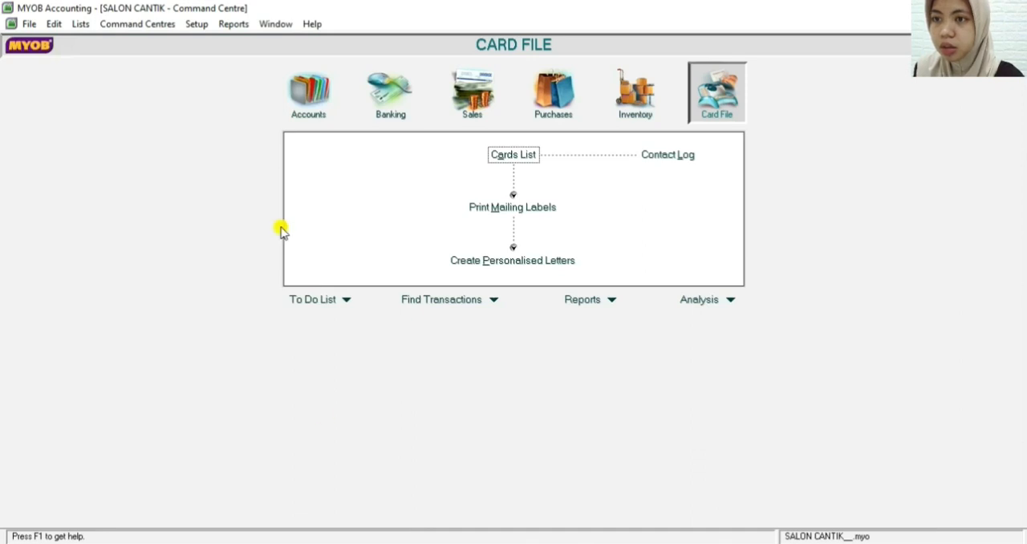
Start a Spend Money transaction paid from account 1-1100 Cash in Bank
left_click(313, 92)
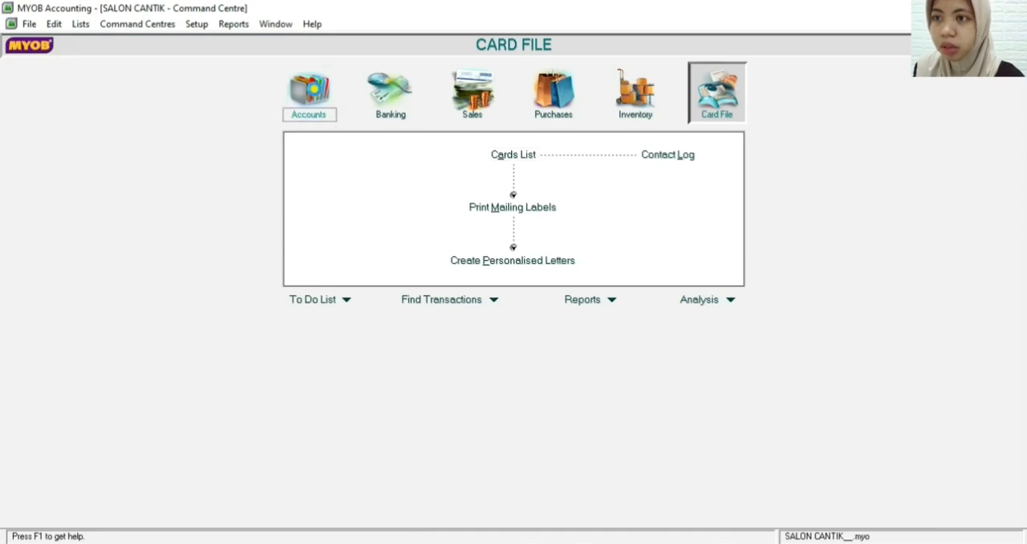
left_click(391, 101)
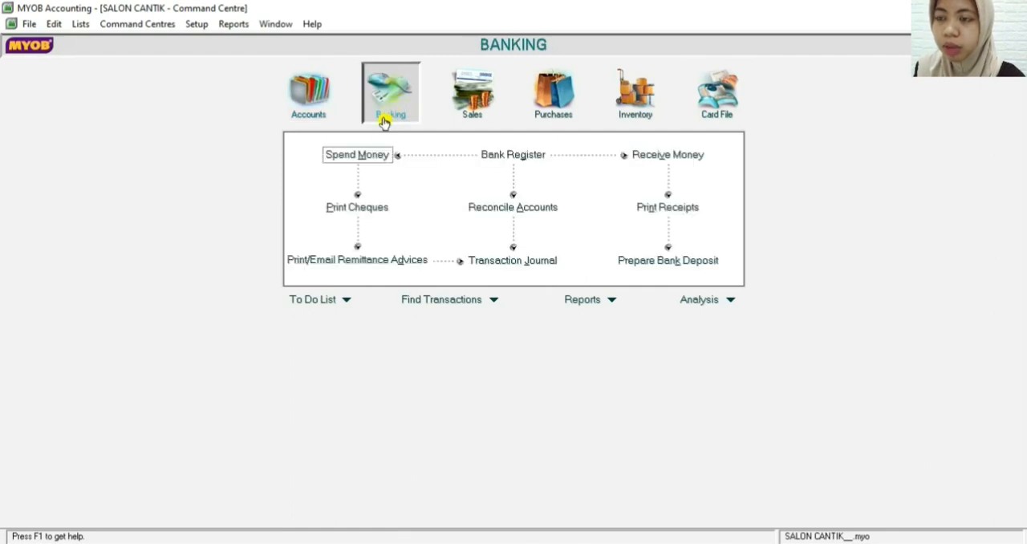
left_click(366, 156)
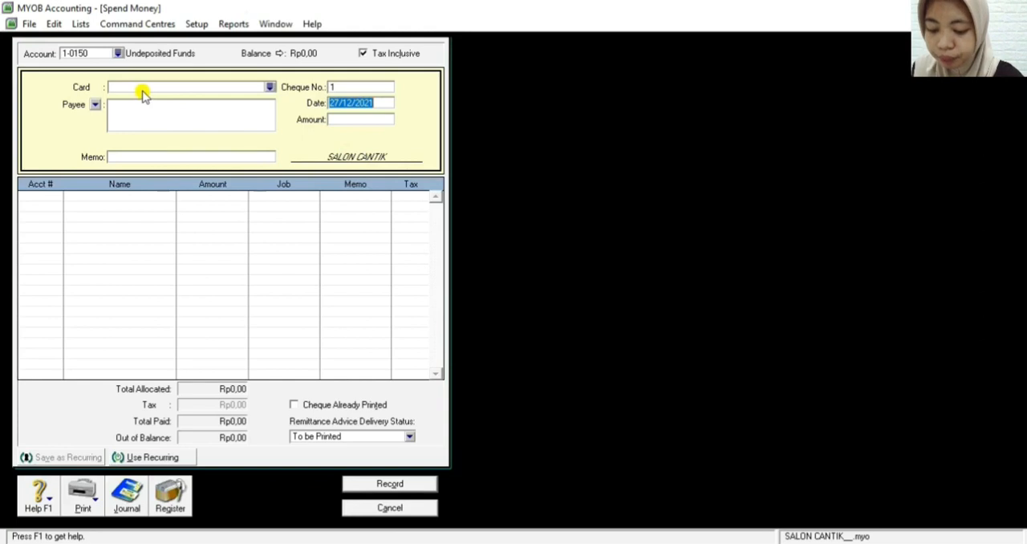
left_click(118, 53)
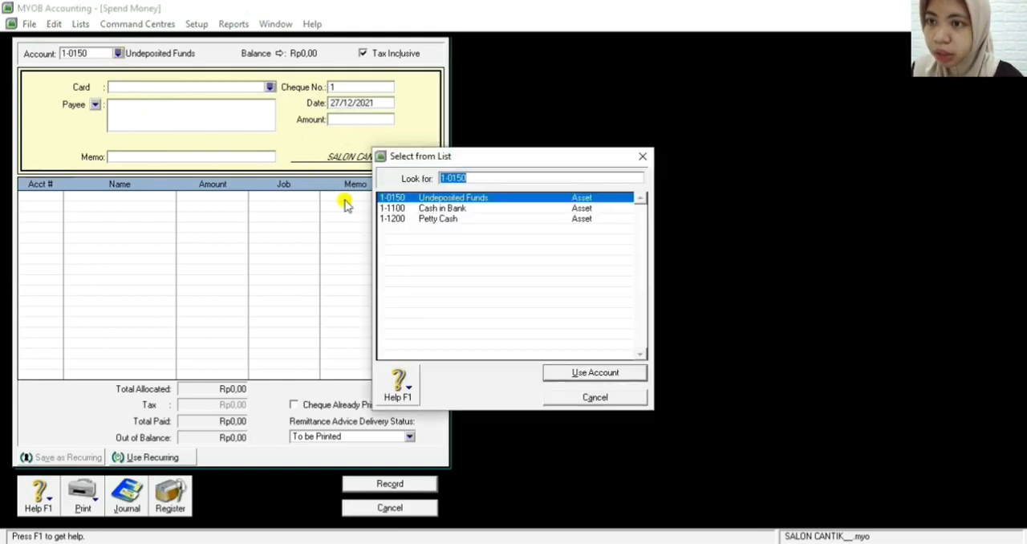
double_click(388, 209)
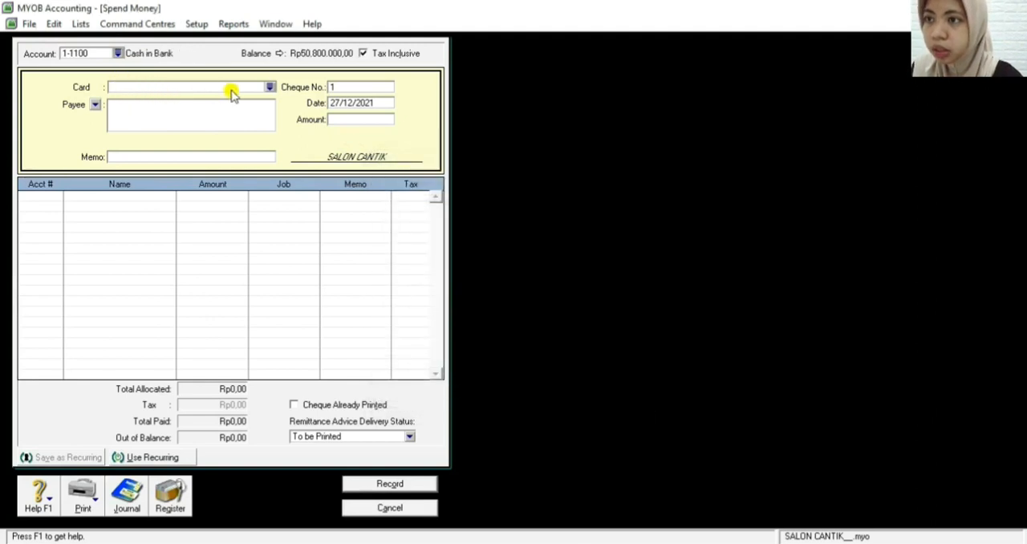
Create a new employee card with the last name Karyawan from the Spend Money card selection
left_click(270, 87)
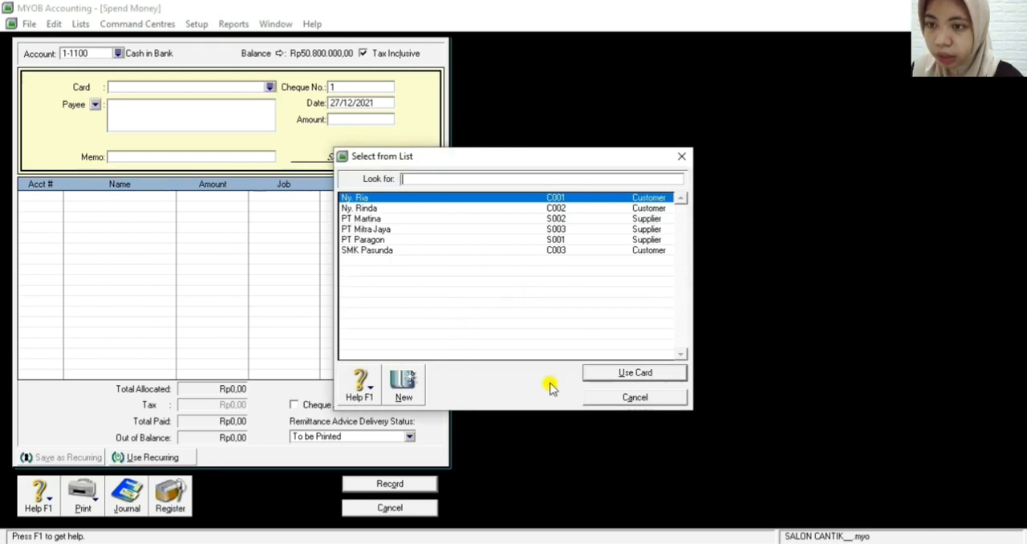
left_click(406, 382)
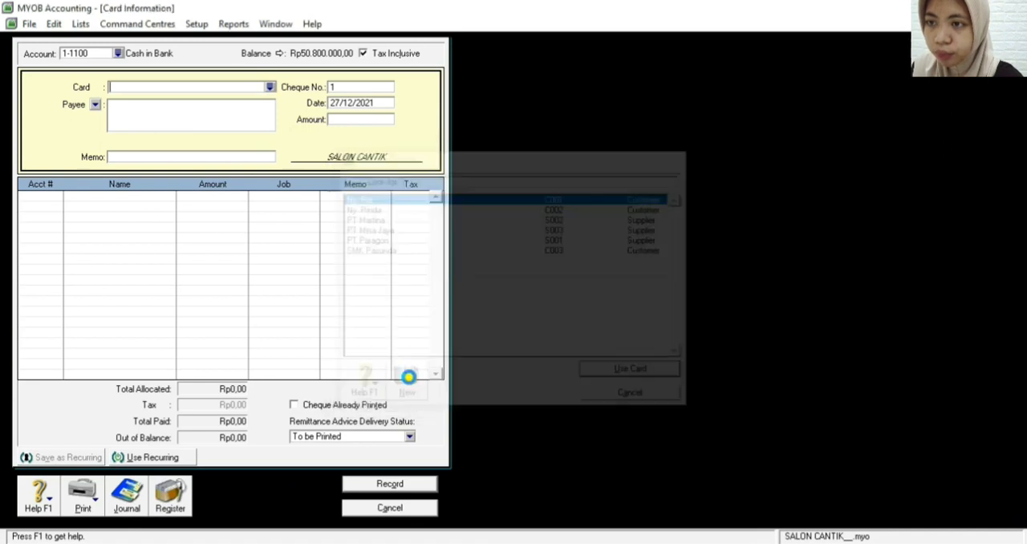
left_click(138, 91)
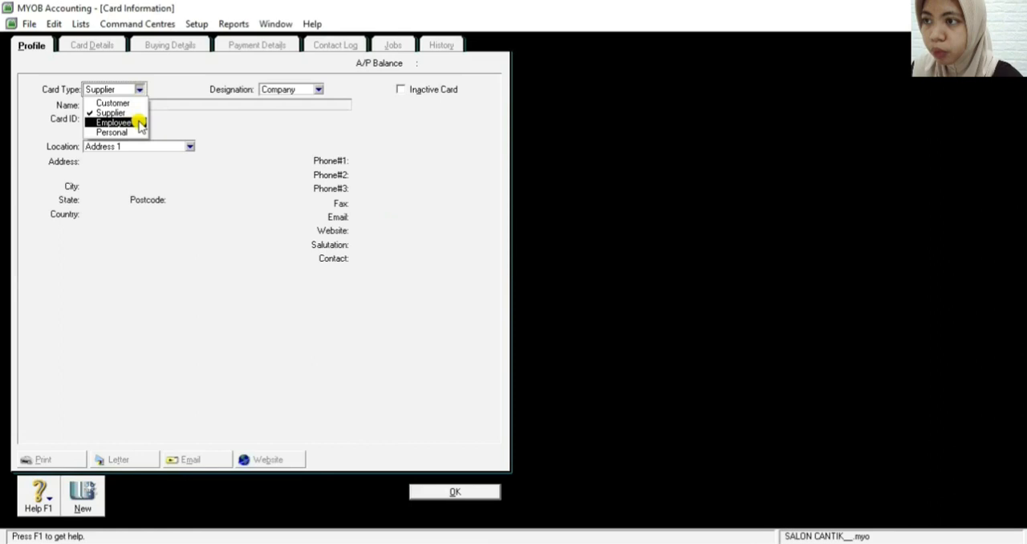
left_click(140, 124)
left_click(137, 104)
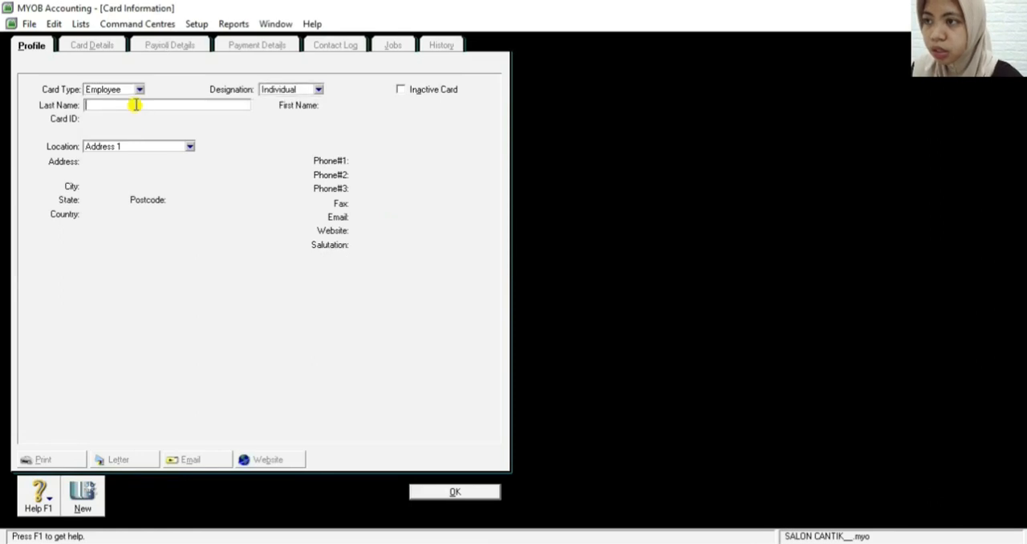
type("KA")
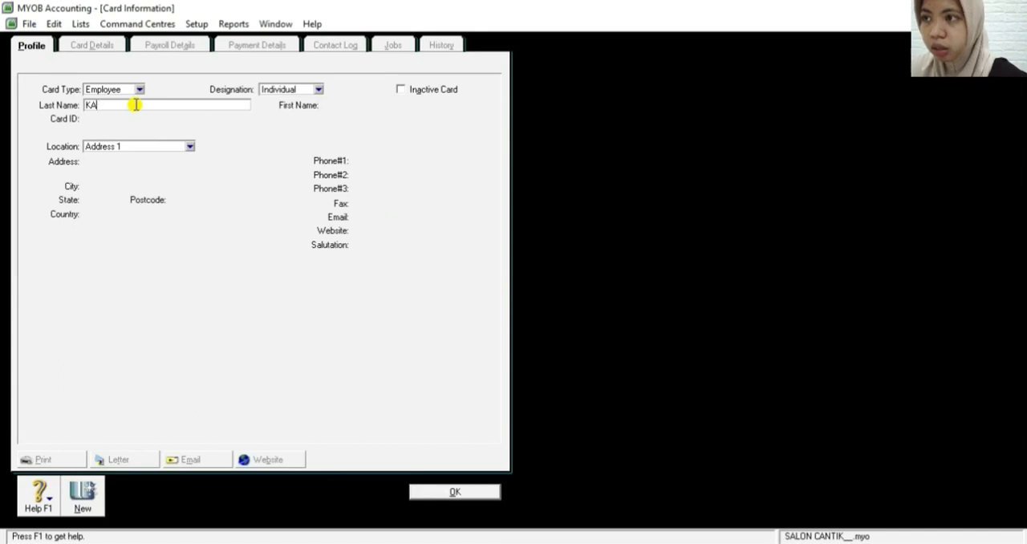
type("Ryawan")
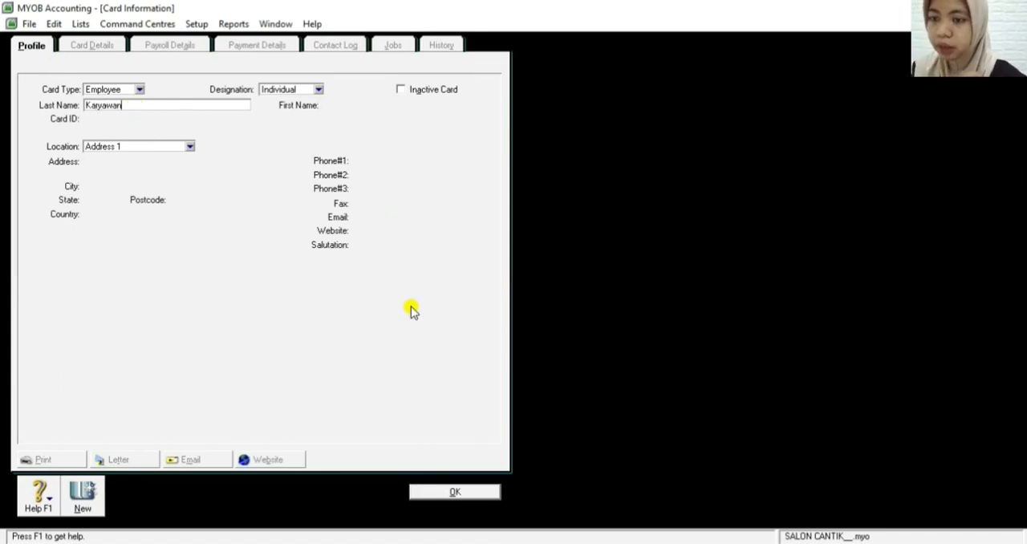
left_click(446, 493)
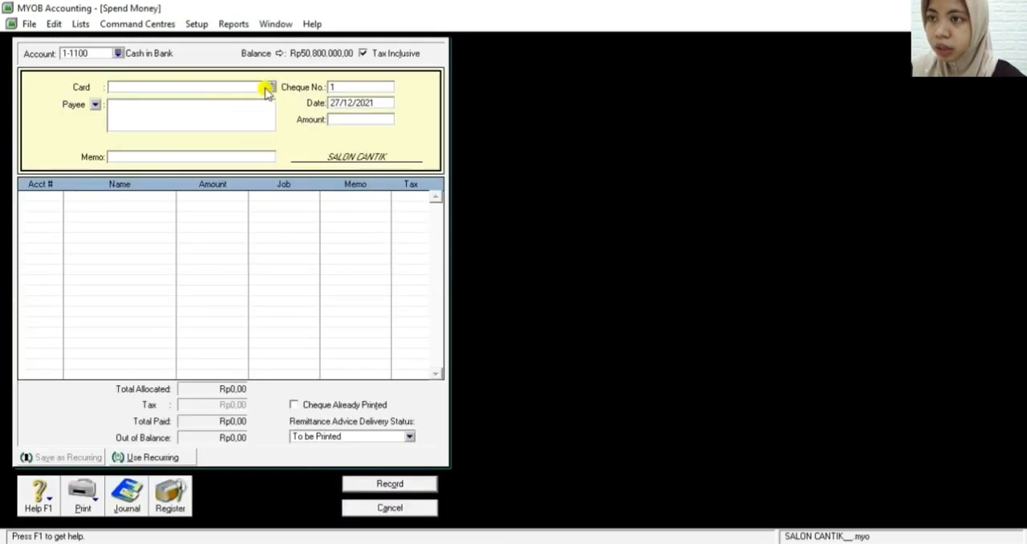
Assign the Karyawan card to the Spend Money transaction and turn off Tax Inclusive
left_click(269, 87)
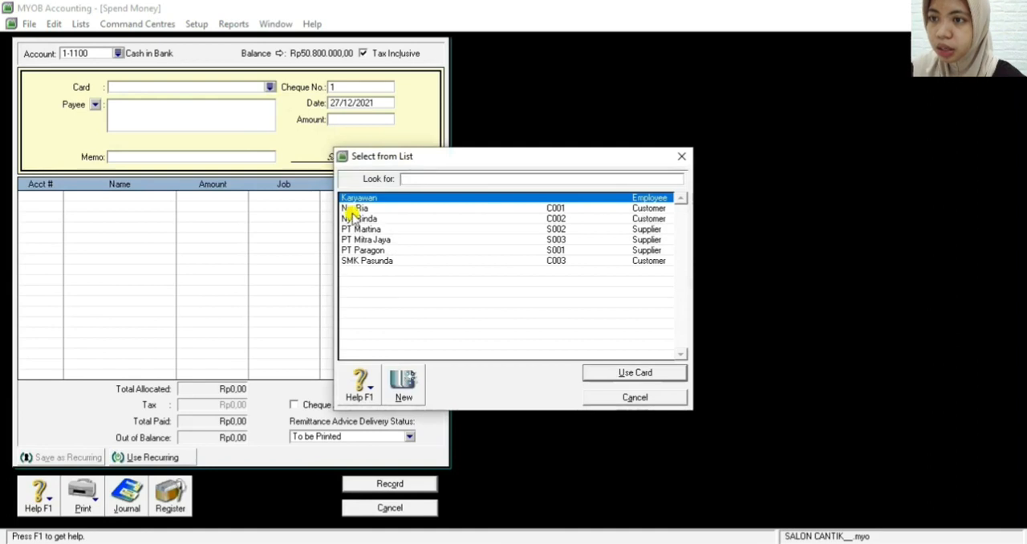
left_click(355, 198)
double_click(356, 198)
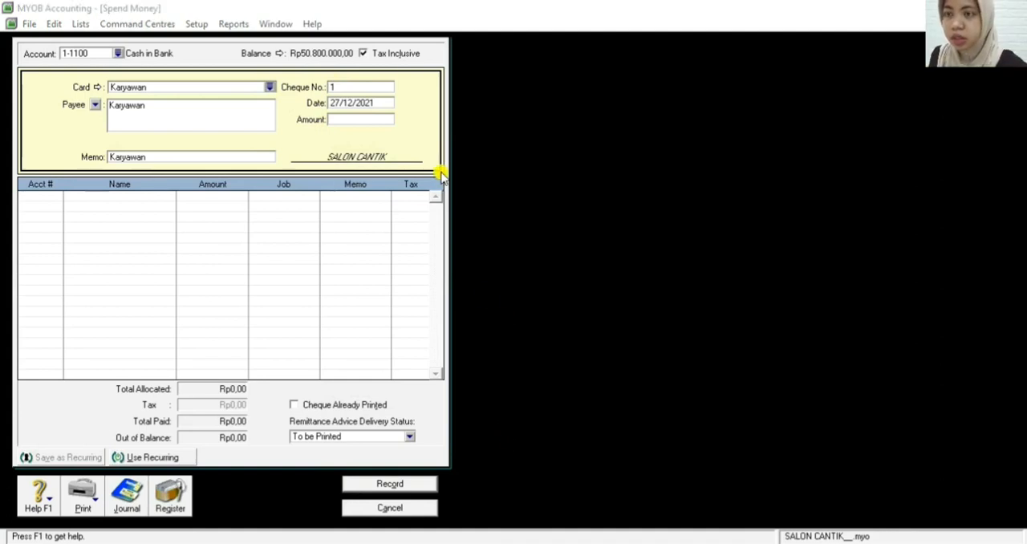
left_click(364, 54)
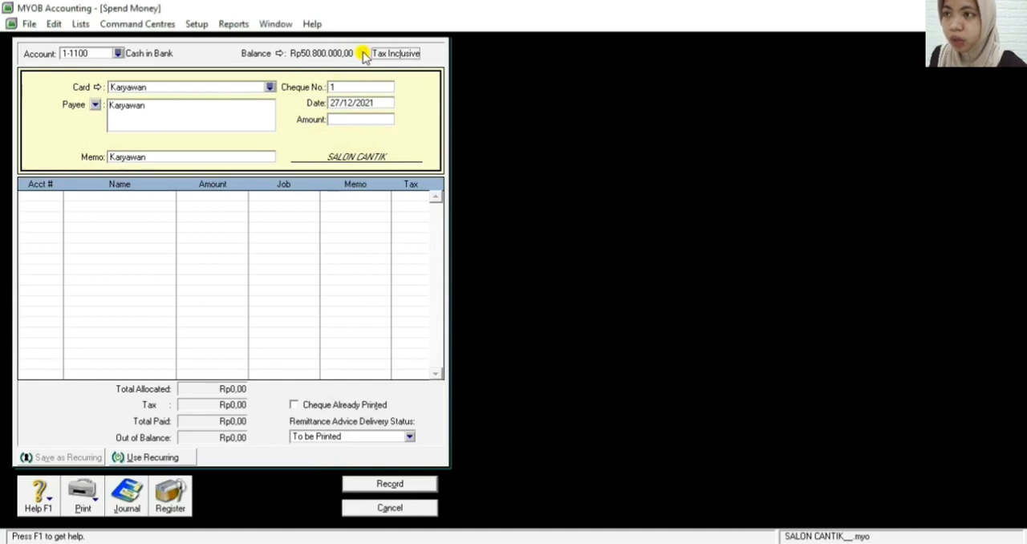
Set the payee of the Spend Money transaction to Karyawan Salon Cantik
left_click(156, 158)
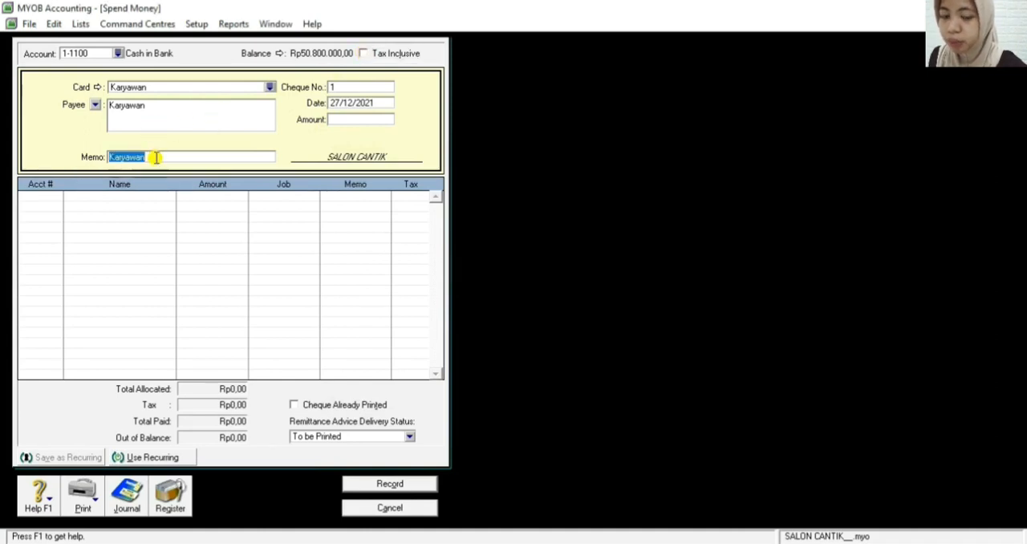
left_click(160, 110)
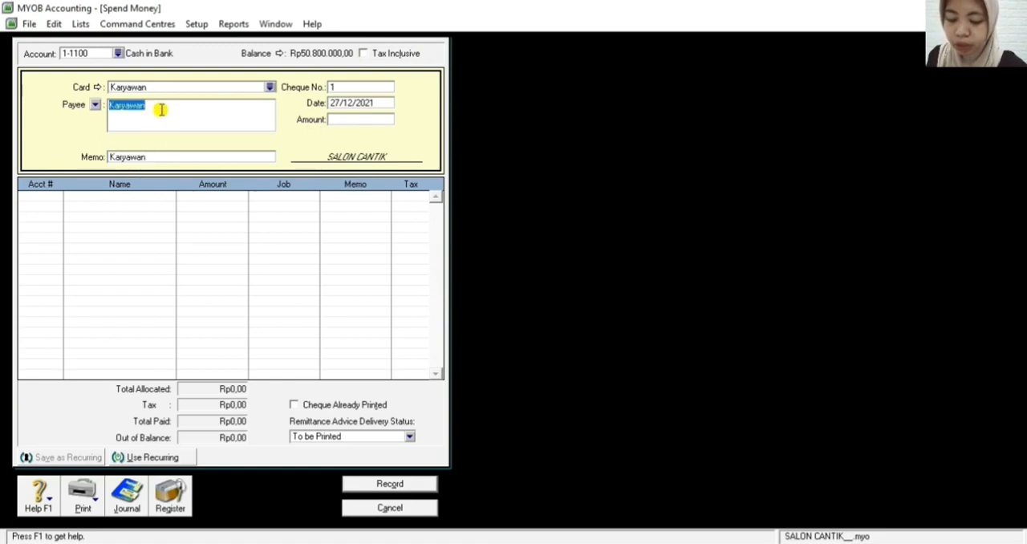
left_click(160, 110)
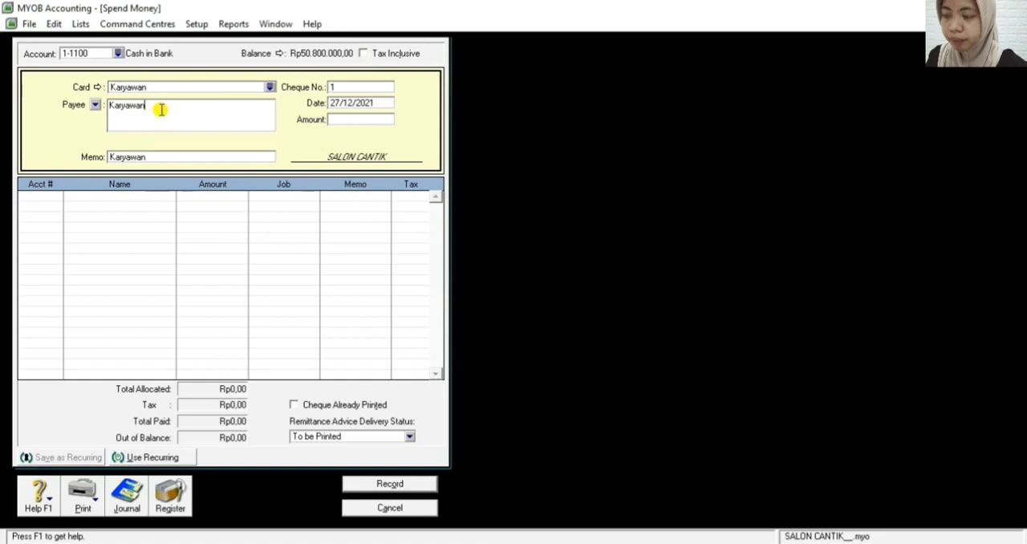
type("Sa")
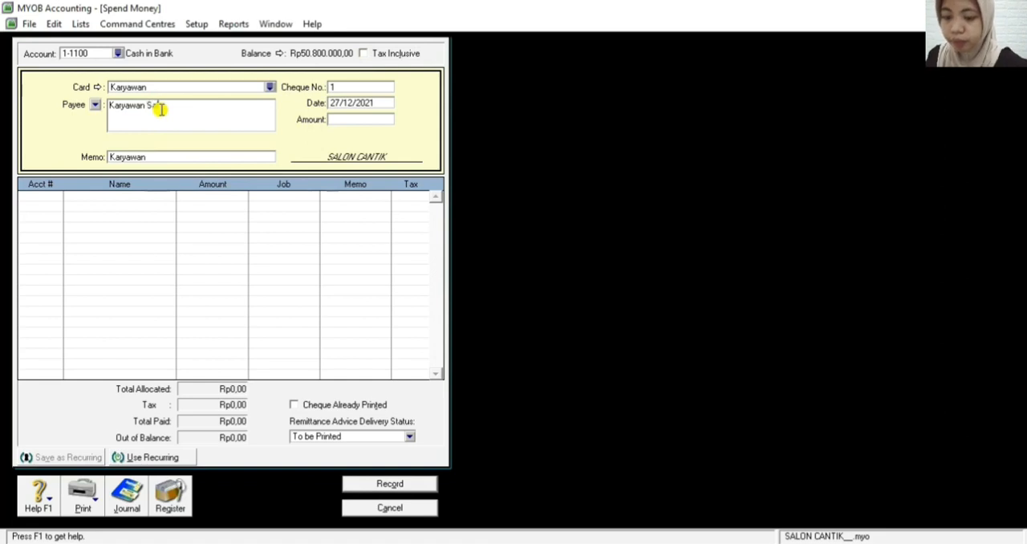
type("lon Canti")
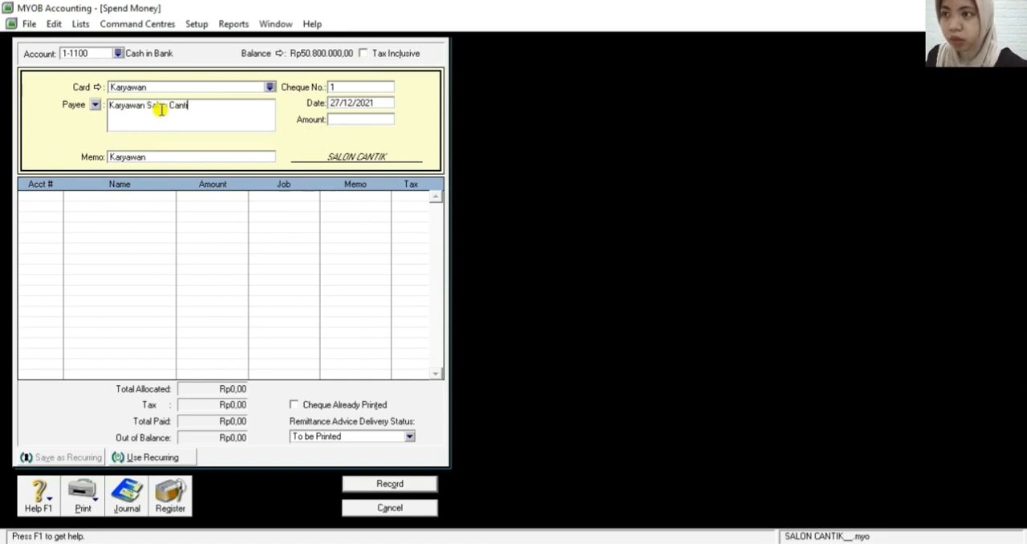
type("k")
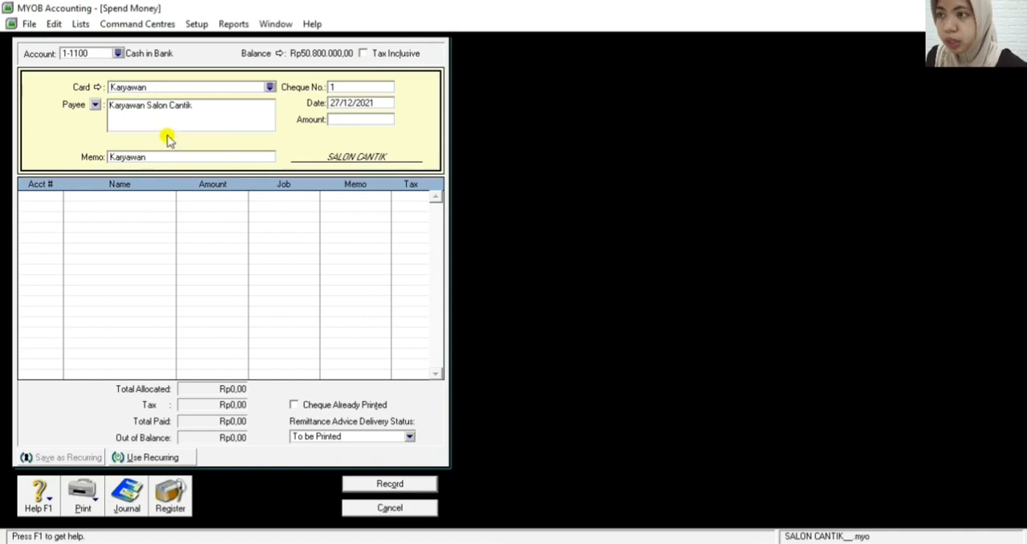
Replace the memo of the employee payment with PEMBAYARAN GAJI KARYAWAN BULAN NOV 2021
left_click(162, 162)
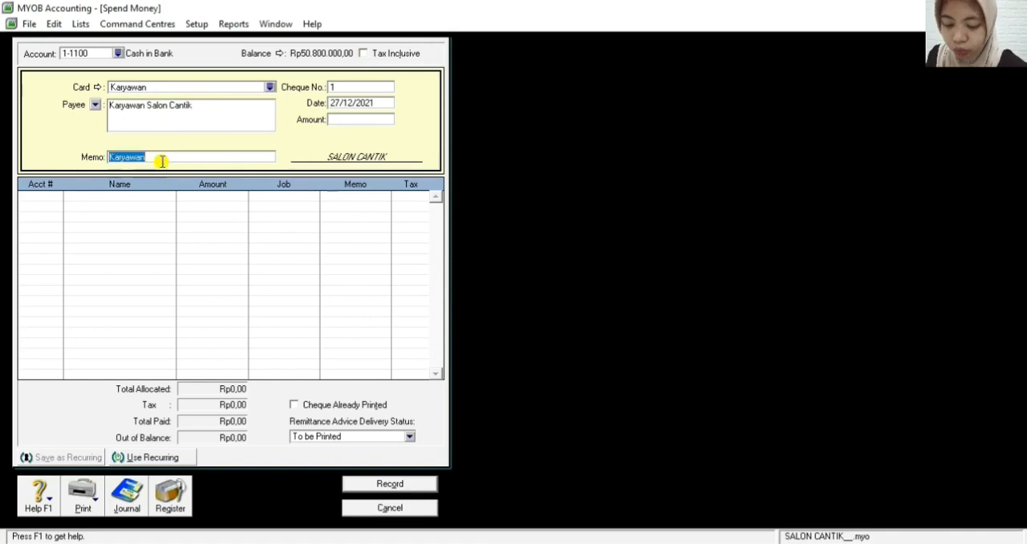
key("BackSpace")
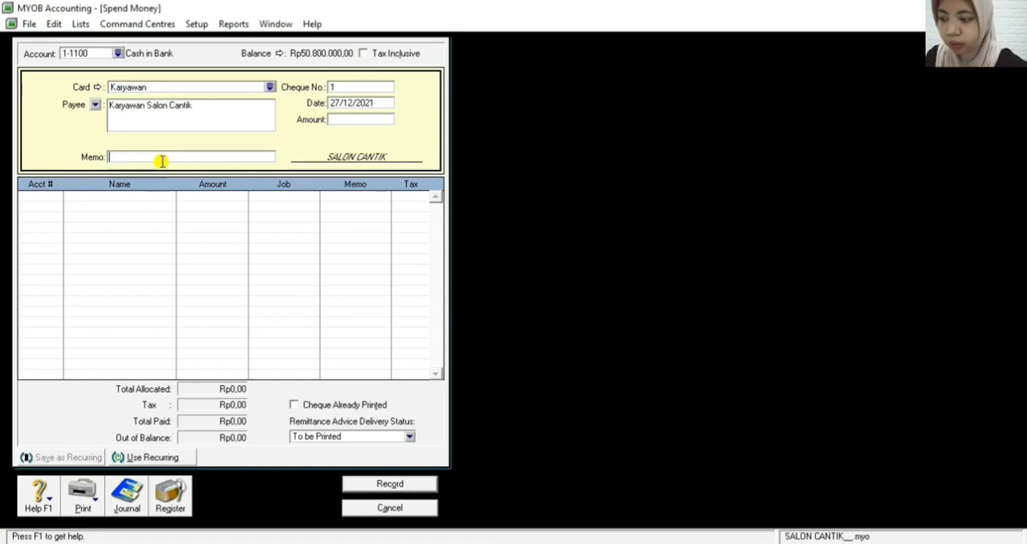
type("PEM")
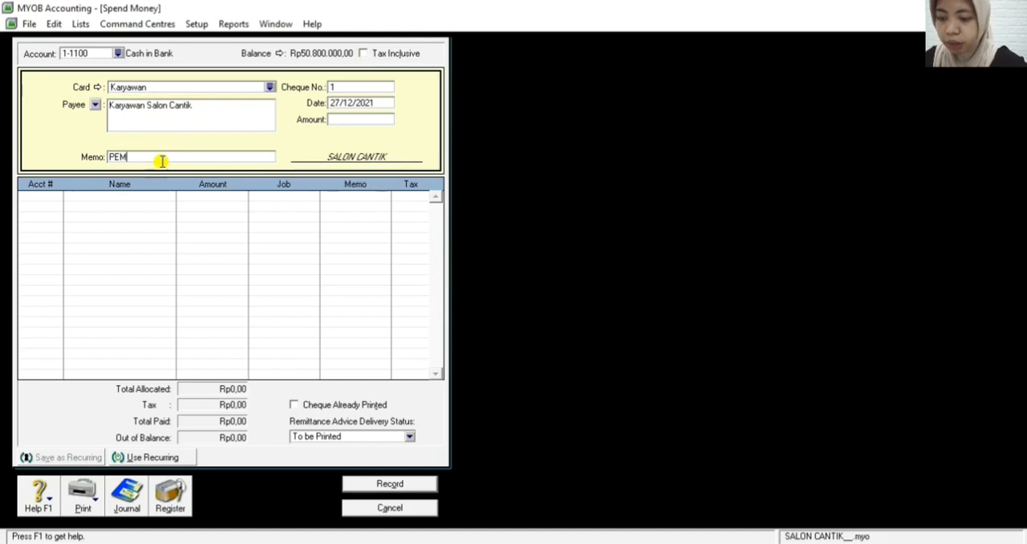
type("BAYARAN GAJI ")
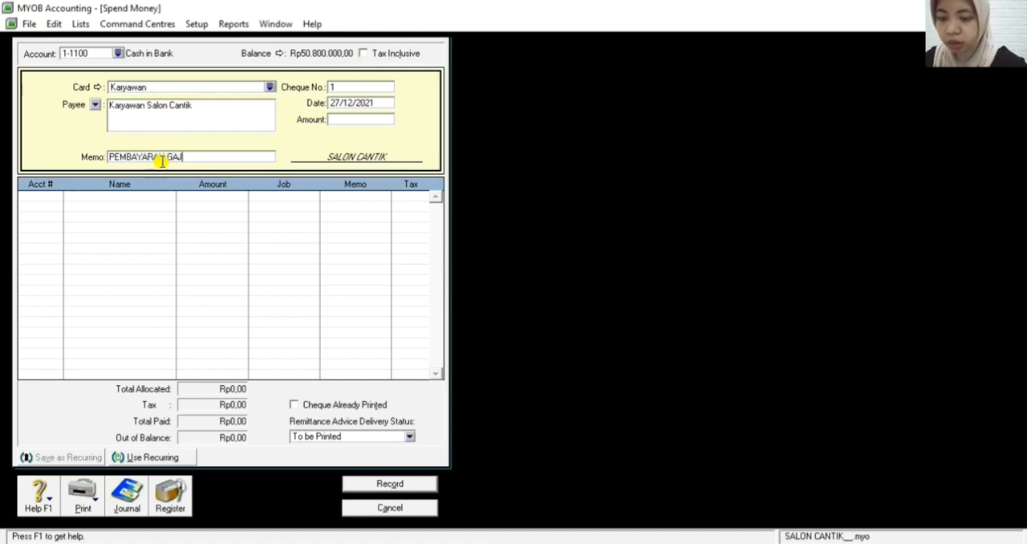
type("KARYAWA")
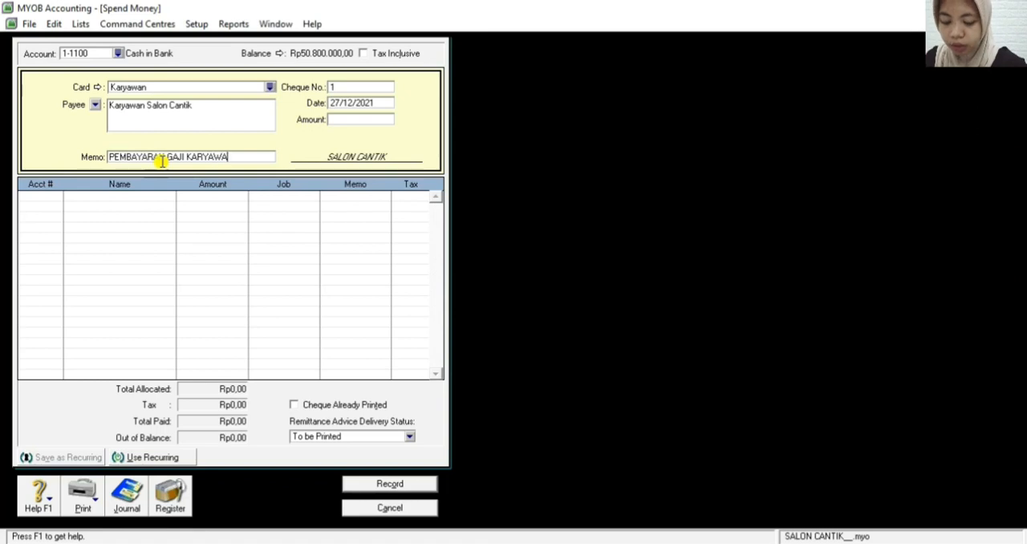
type("N BULAN")
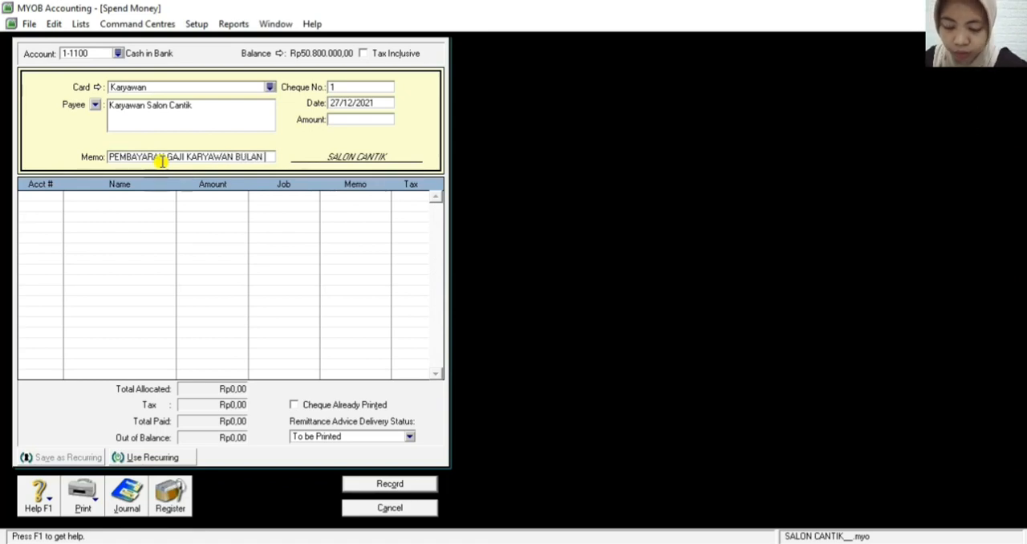
type(" NOV 2021")
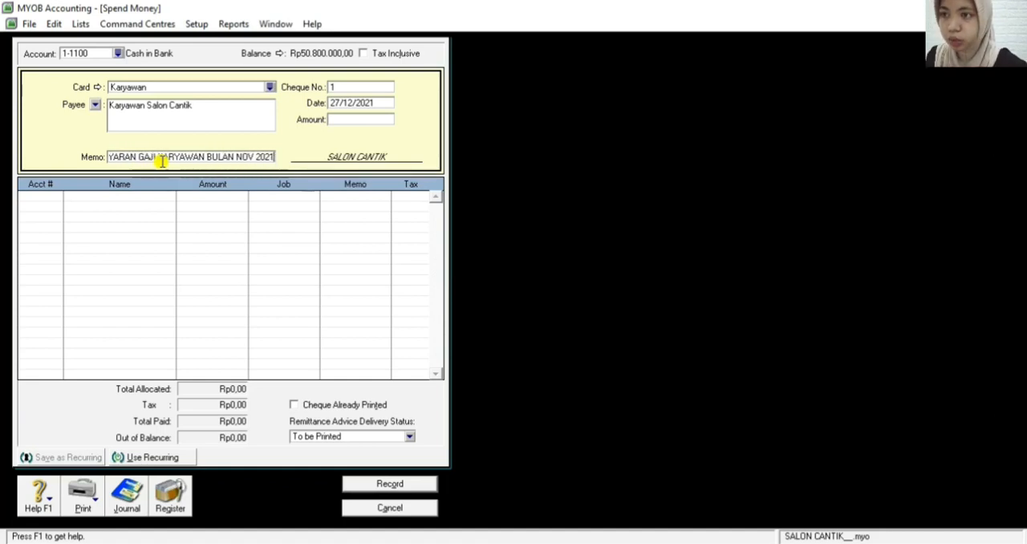
Set the salary payment's cheque number to BKK12-1 and its date to 01/12/2021
left_click(342, 86)
key("BackSpace")
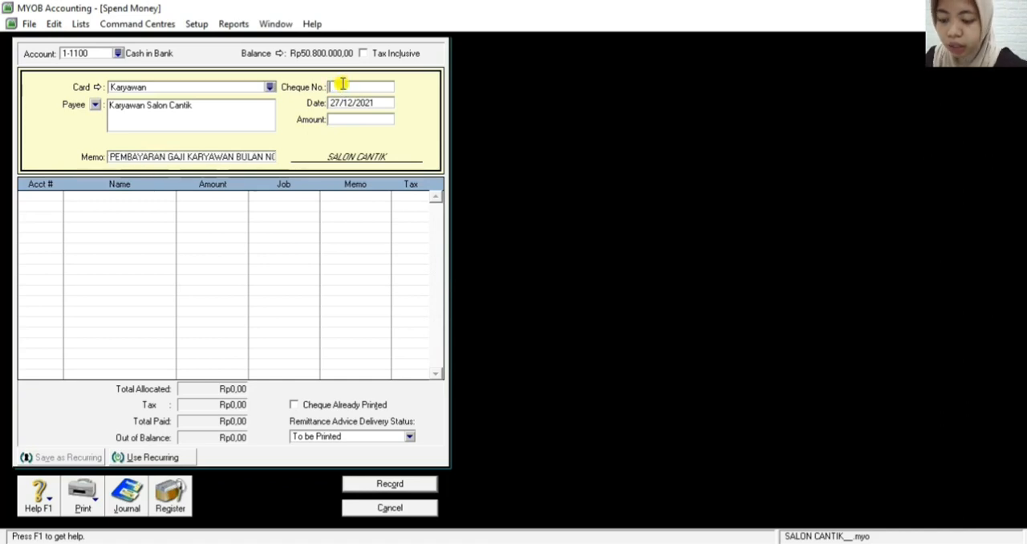
type("B")
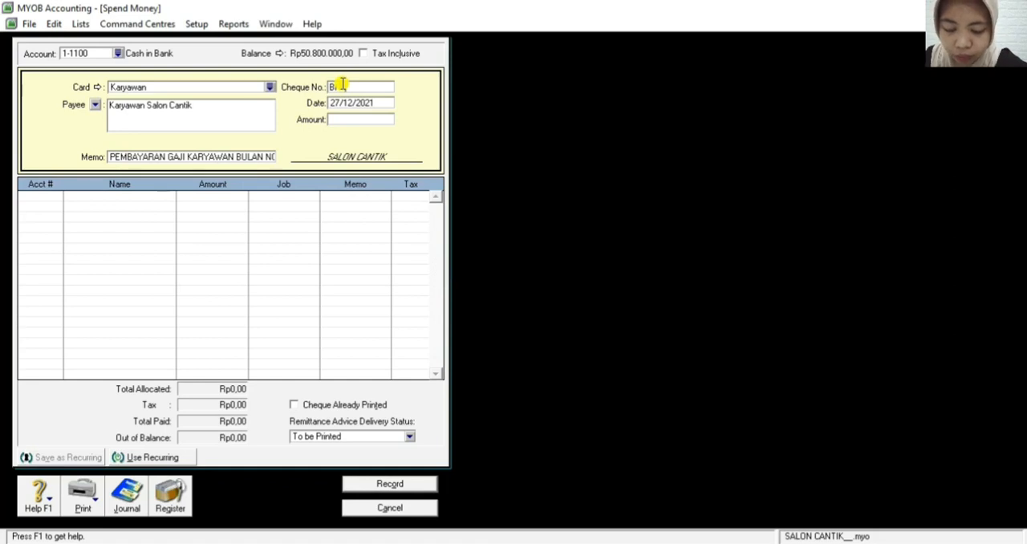
type("KK02")
type("-1")
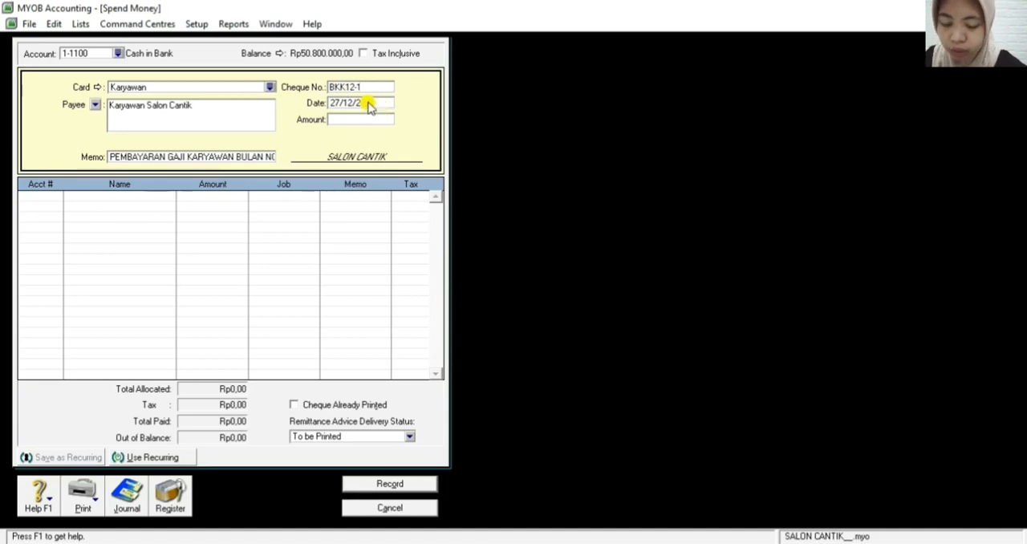
key("Tab")
key("BackSpace")
type("01/12")
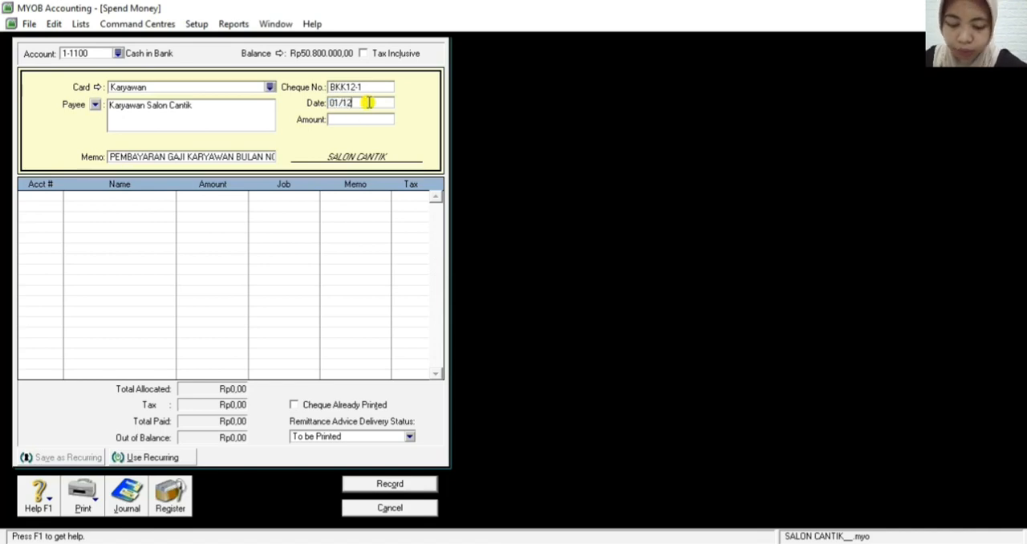
type("/20")
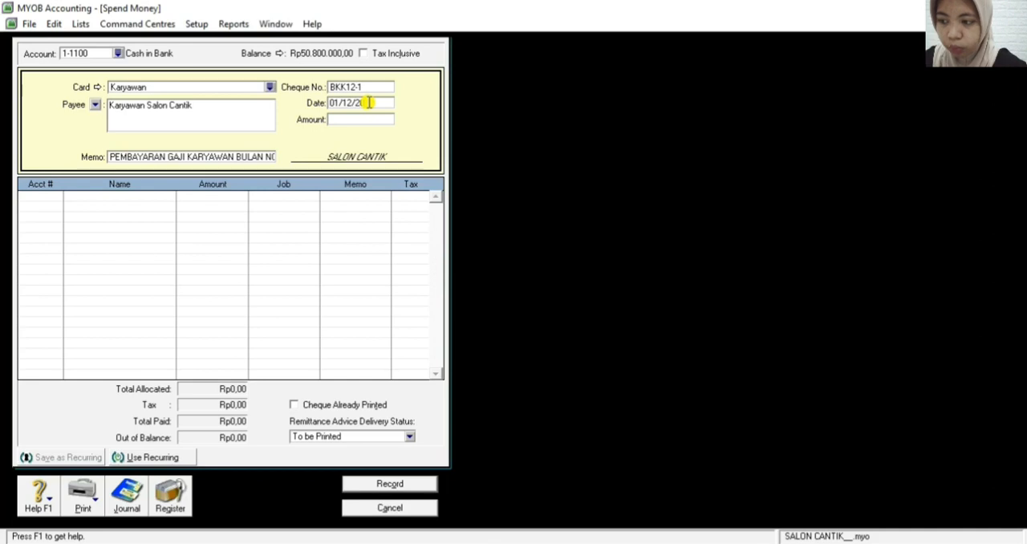
type("21")
Enter 7.500.000 as the amount of the salary payment
left_click(359, 120)
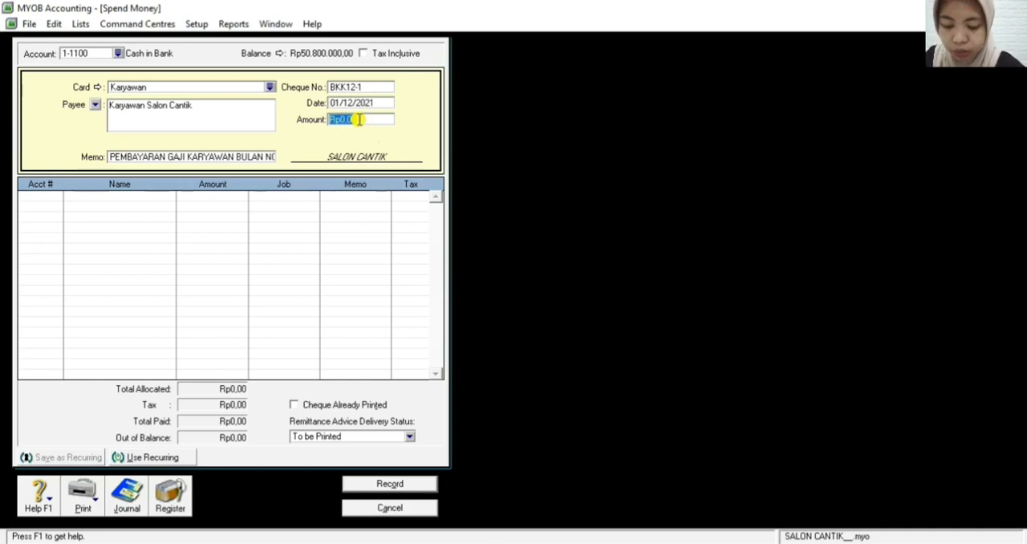
type("7")
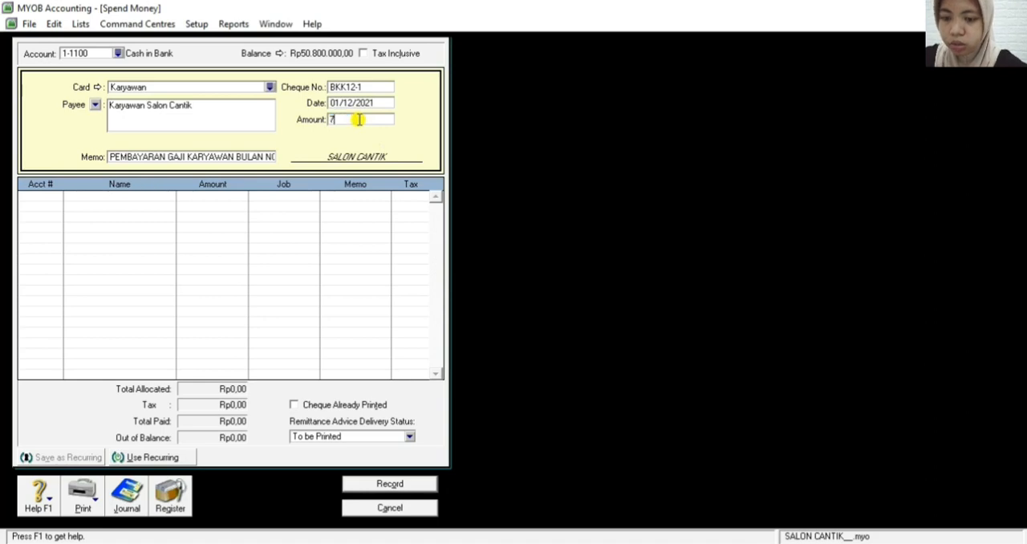
type(".500.000")
key("Tab")
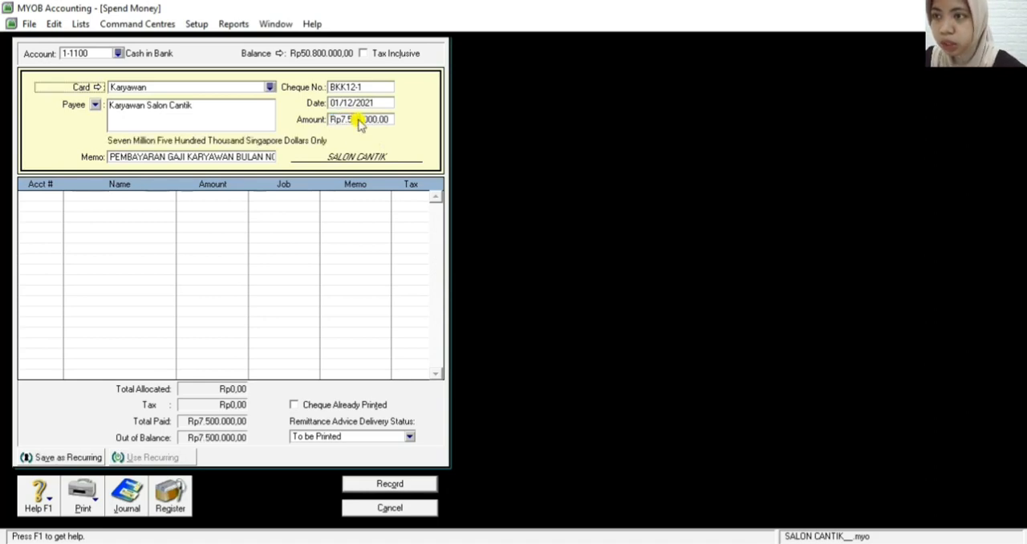
Allocate the full Rp7.500.000 of the salary payment to account 2-1200 Accruad Expense
left_click(37, 197)
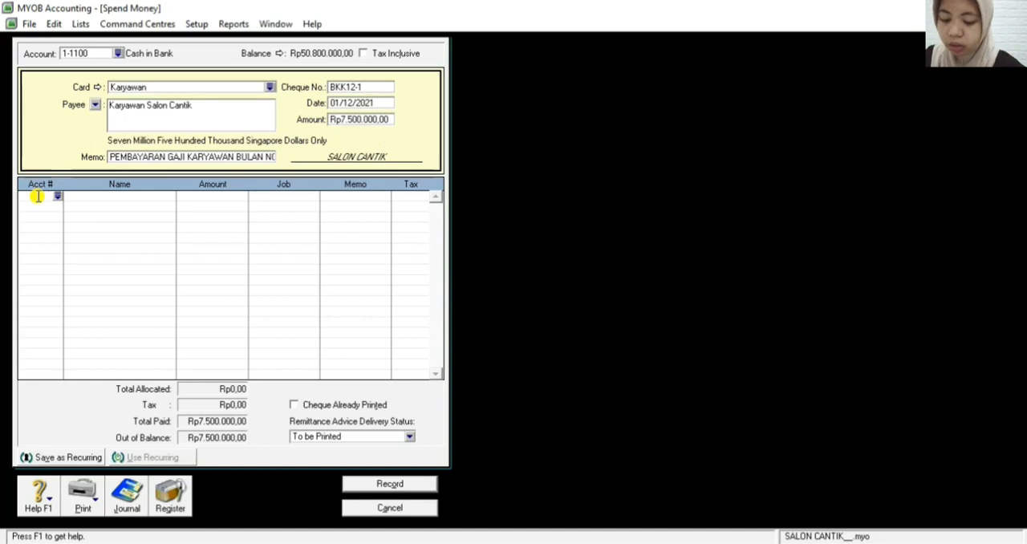
type("2")
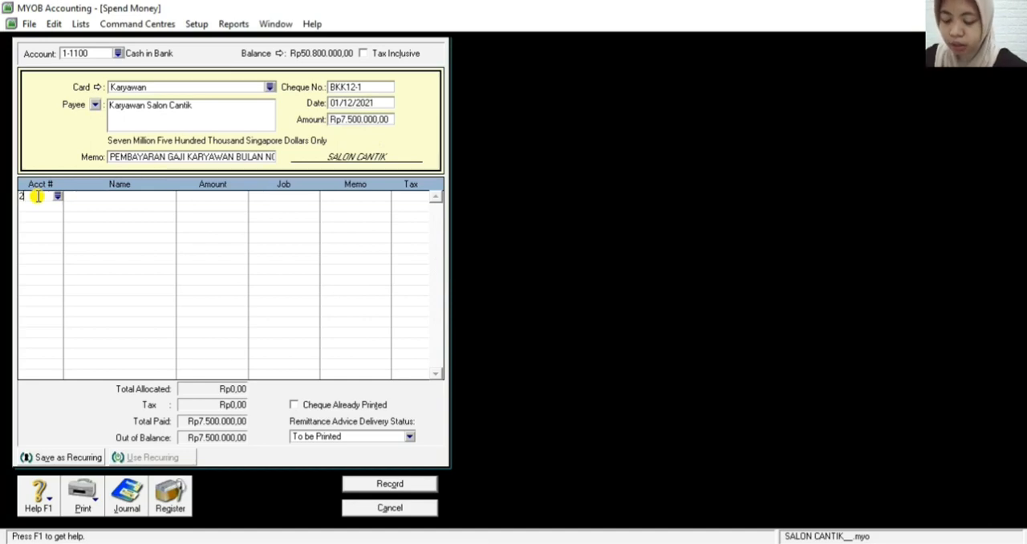
type("-1")
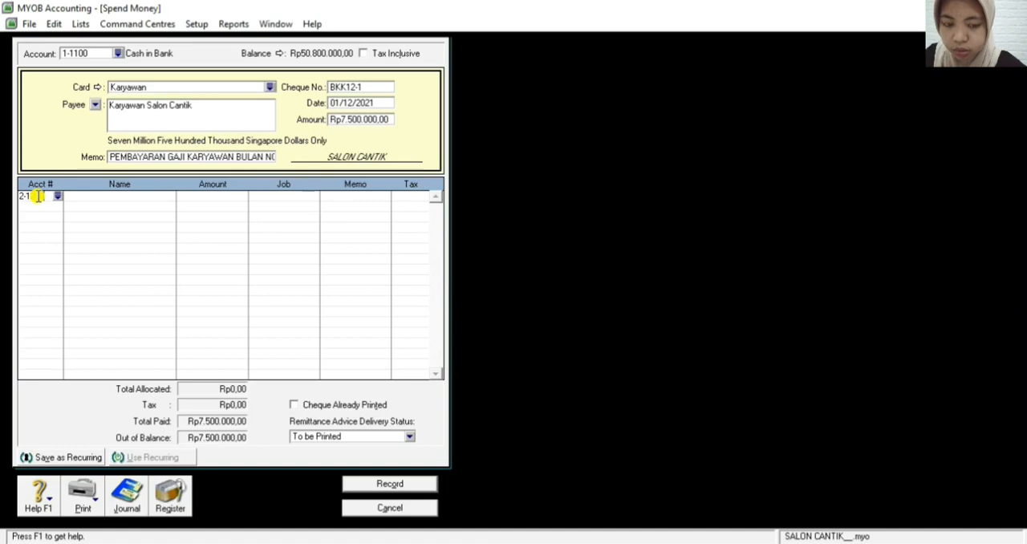
type("200")
key("Return")
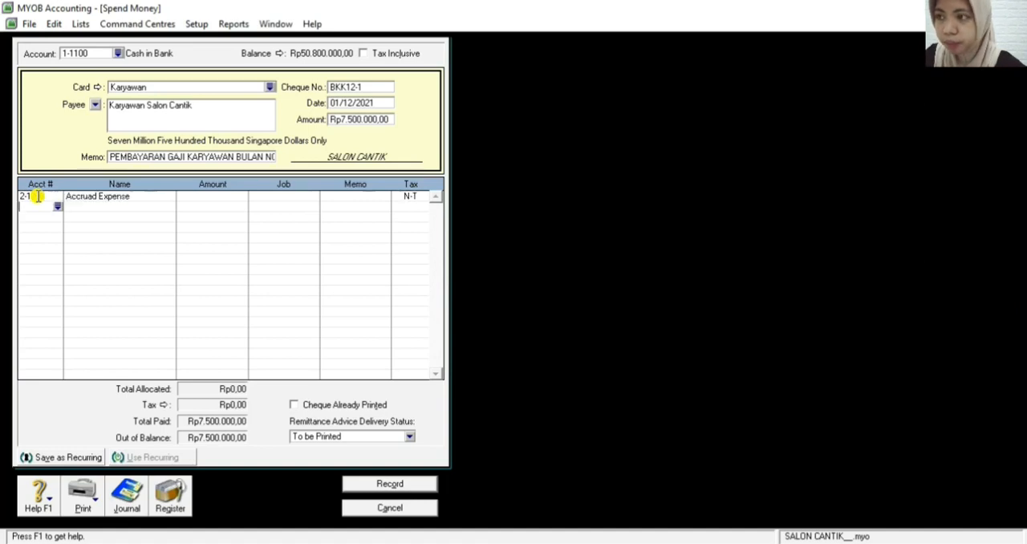
left_click(219, 195)
key("Return")
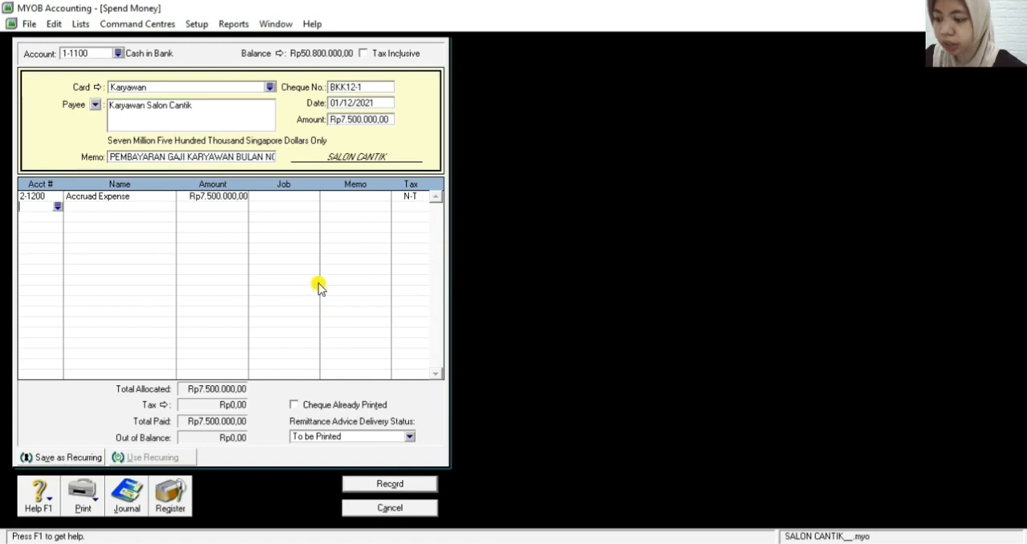
Review the transaction recap of the salary payment, close it, and record the transaction
key("ctrl+r")
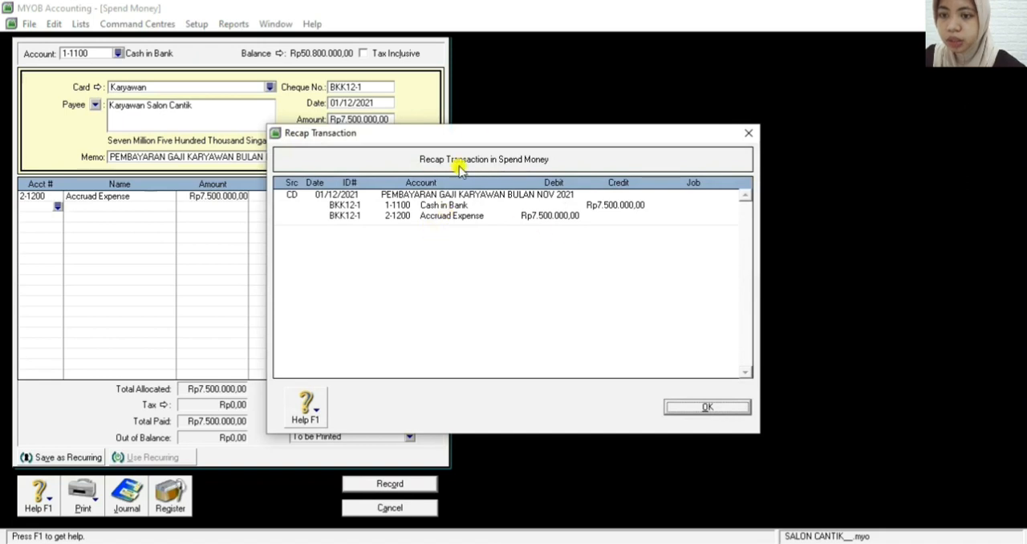
left_click(706, 407)
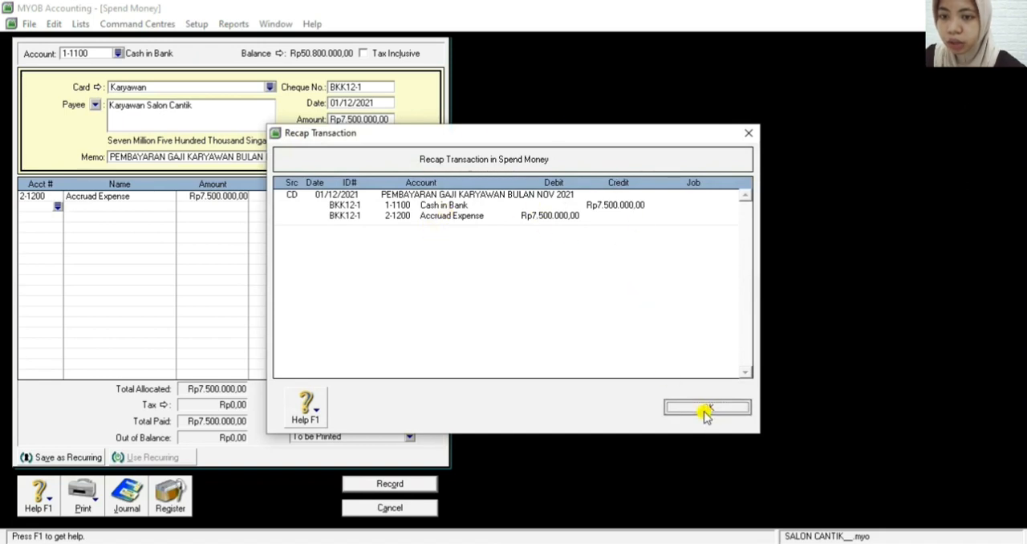
left_click(392, 484)
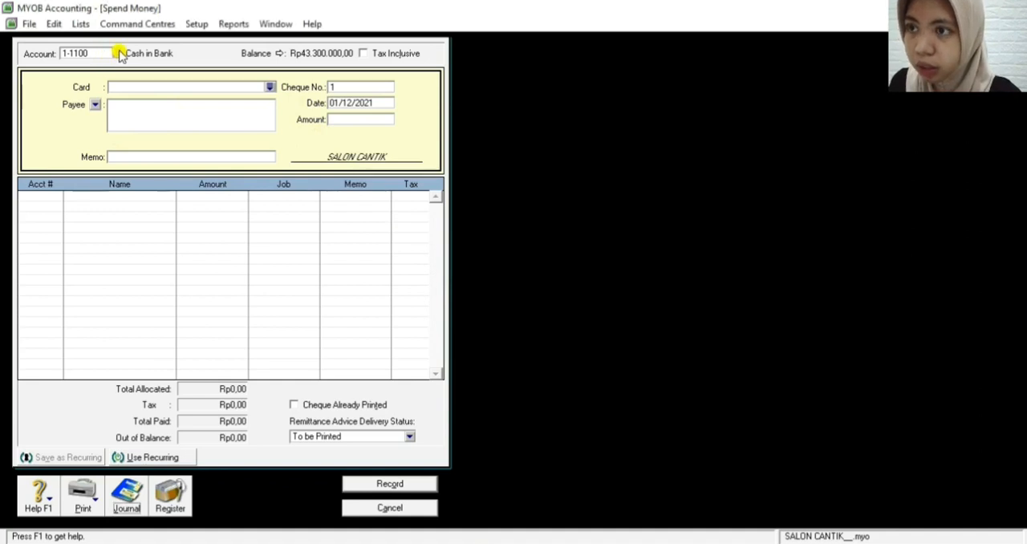
Switch the new Spend Money transaction to account 1-1200 Petty Cash and enter PERCETAKAN OLIMPIA as the payee
left_click(119, 53)
double_click(425, 219)
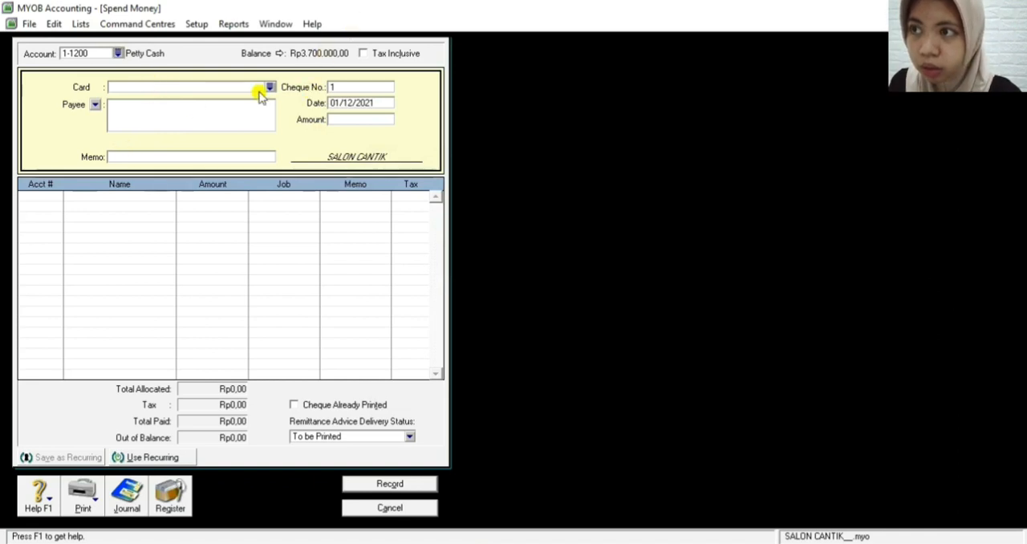
left_click(145, 102)
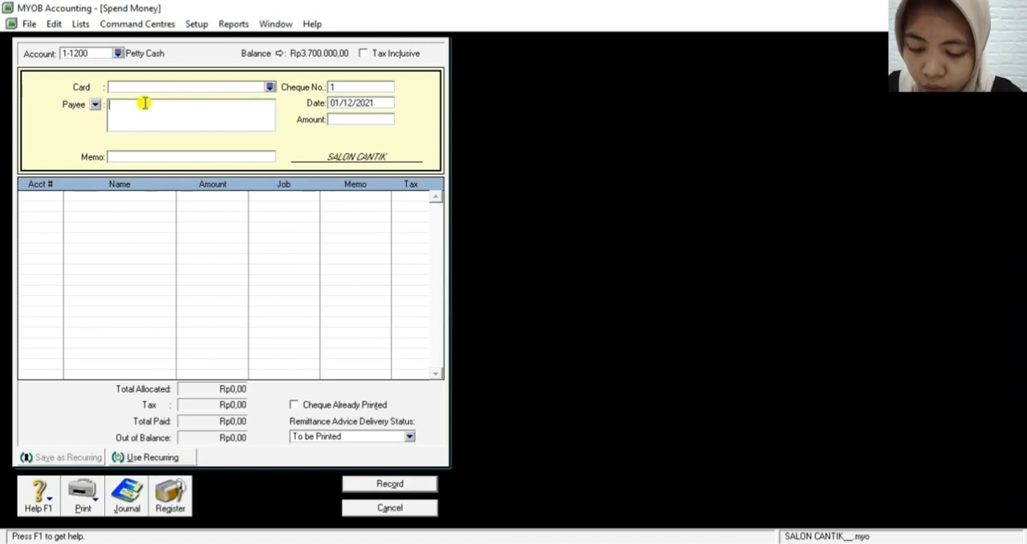
type("PERCETAKAN OLIMPIA")
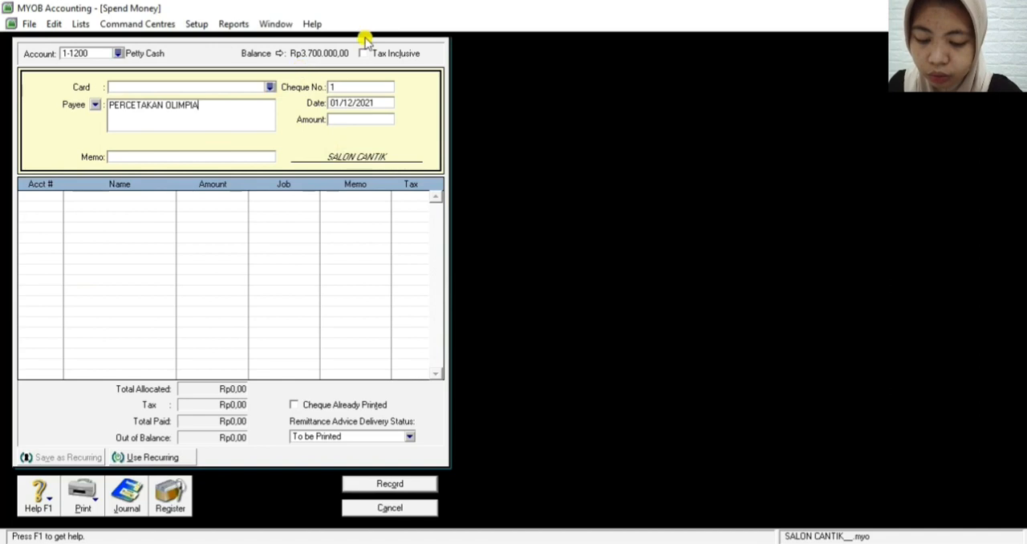
Set the cheque number of the petty cash payment to V12-1
left_click(346, 89)
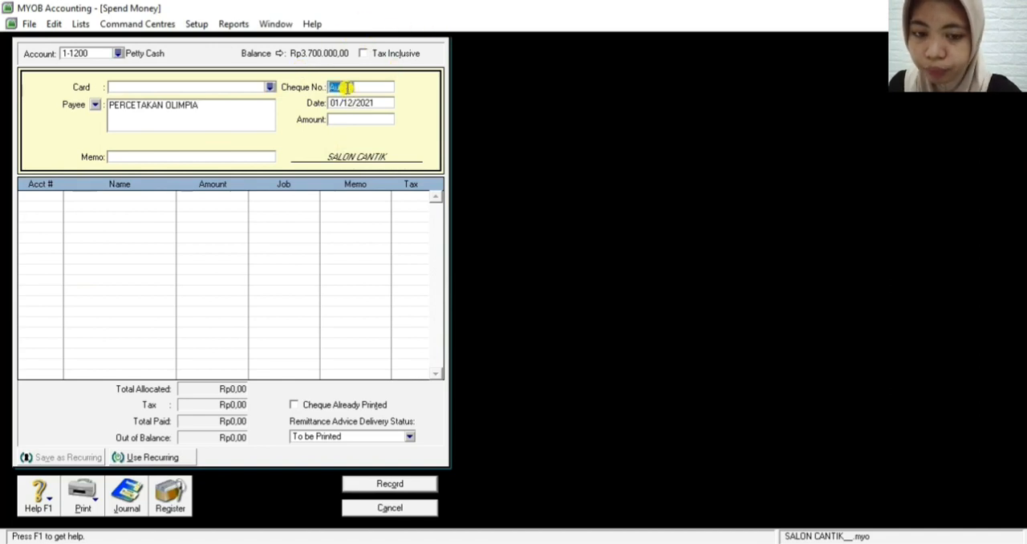
type("V1")
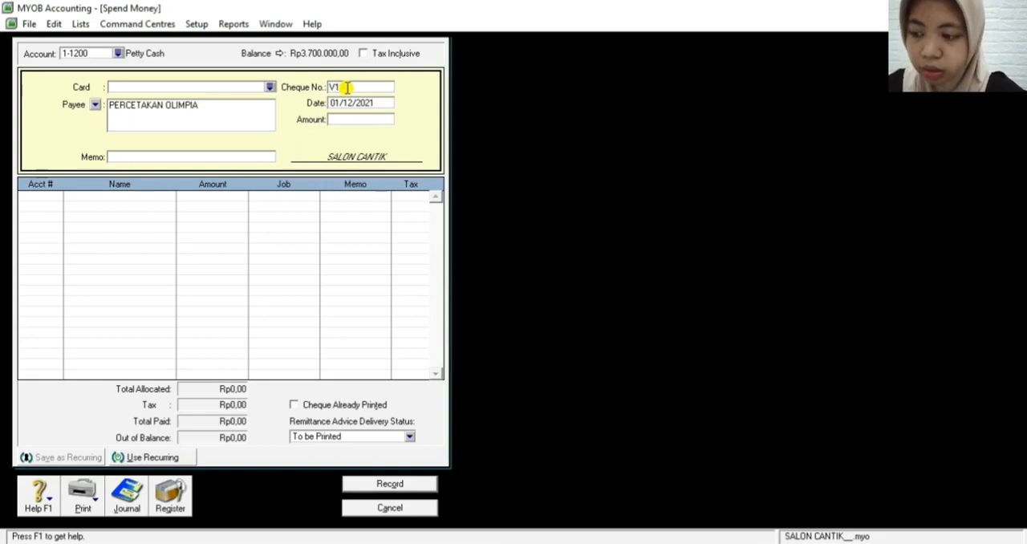
type("2-1")
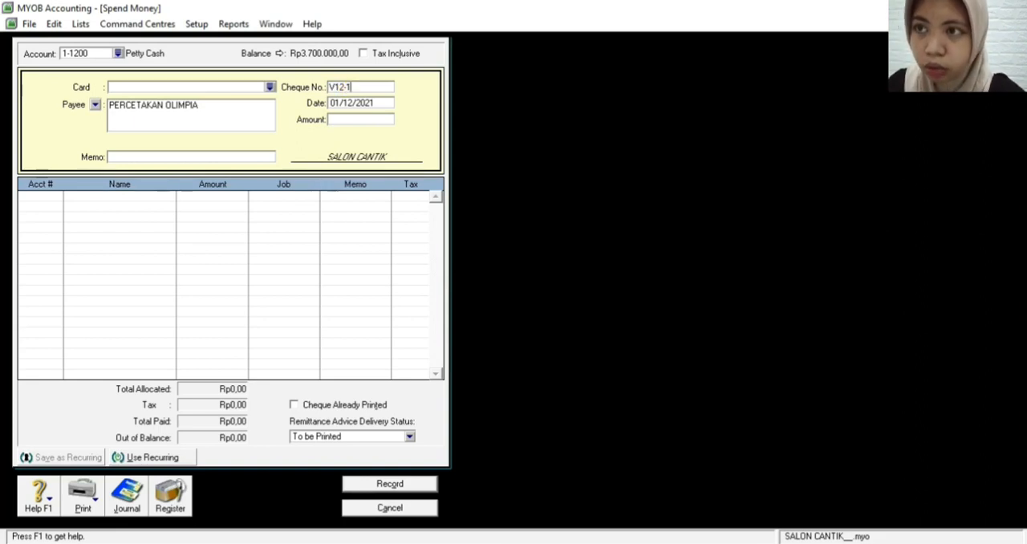
Date the petty cash payment 02/12/2021 and set its amount to Rp750.000
left_click(346, 102)
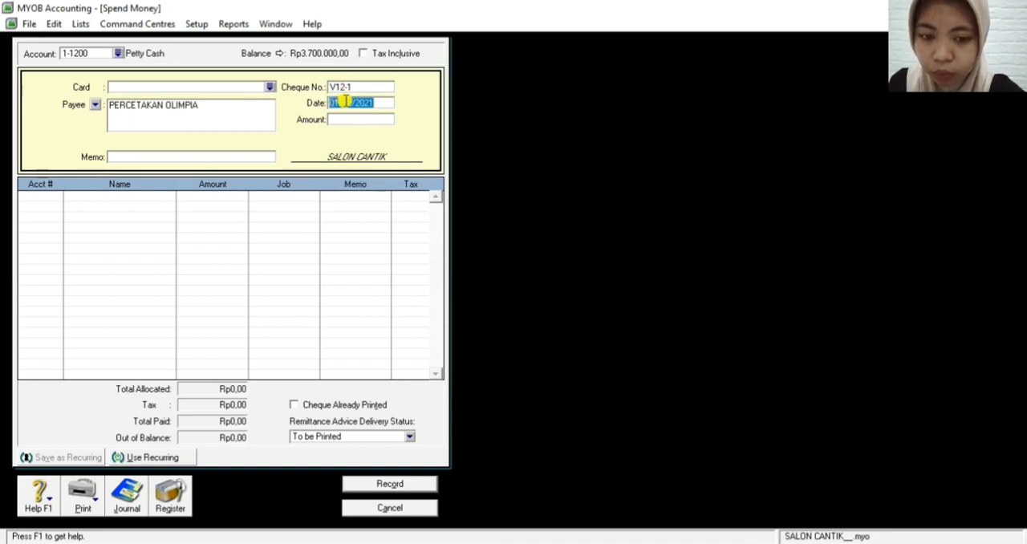
key("BackSpace")
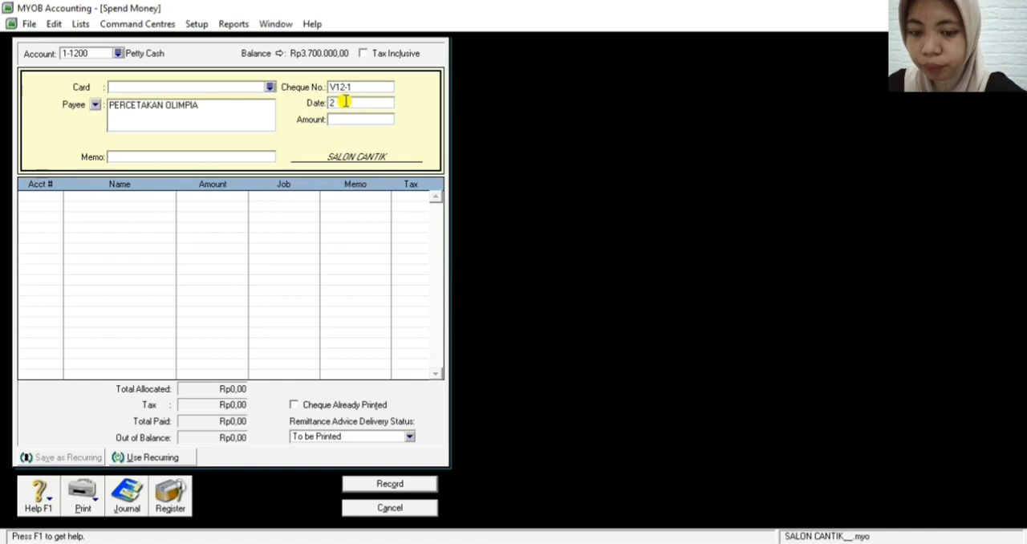
type("2/12/2021")
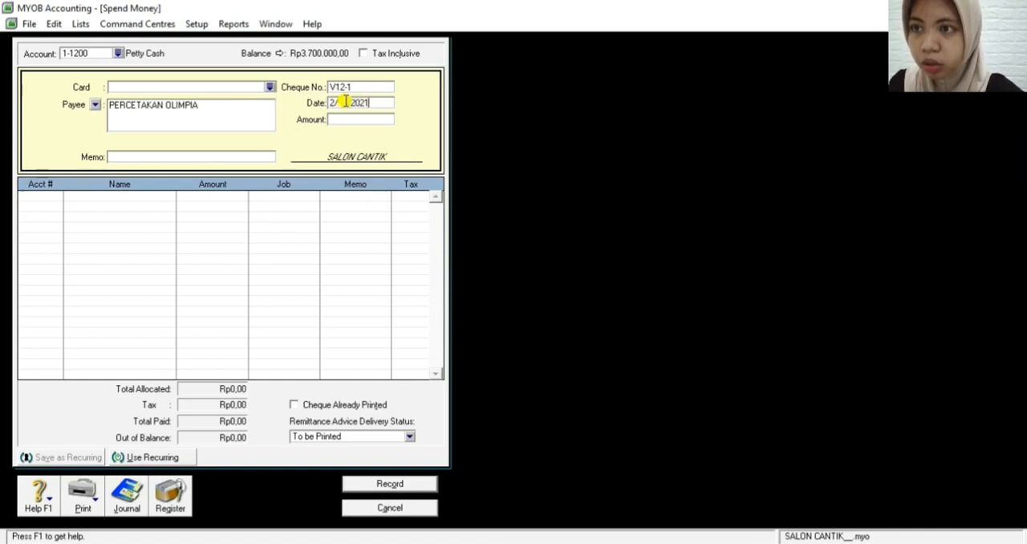
key("Tab")
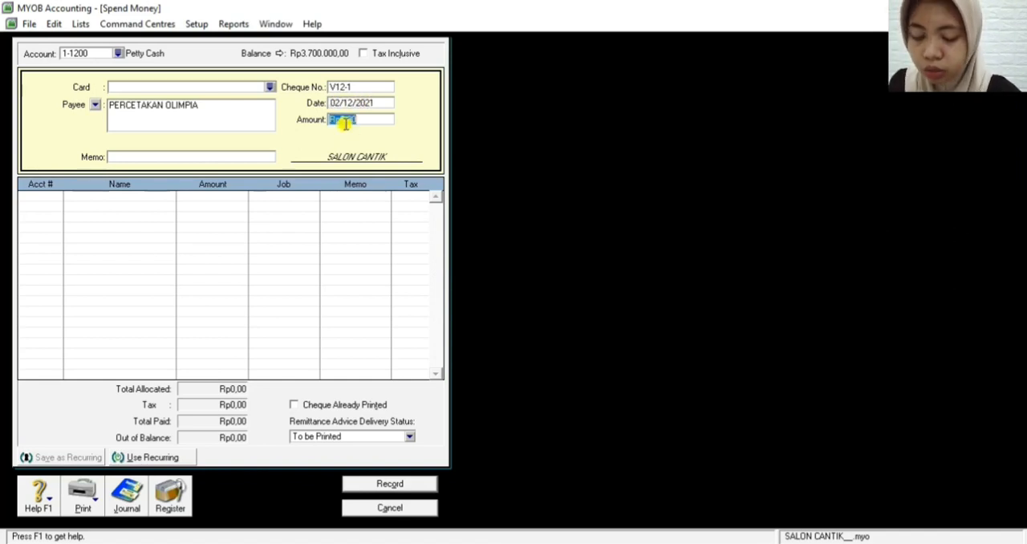
type("750000")
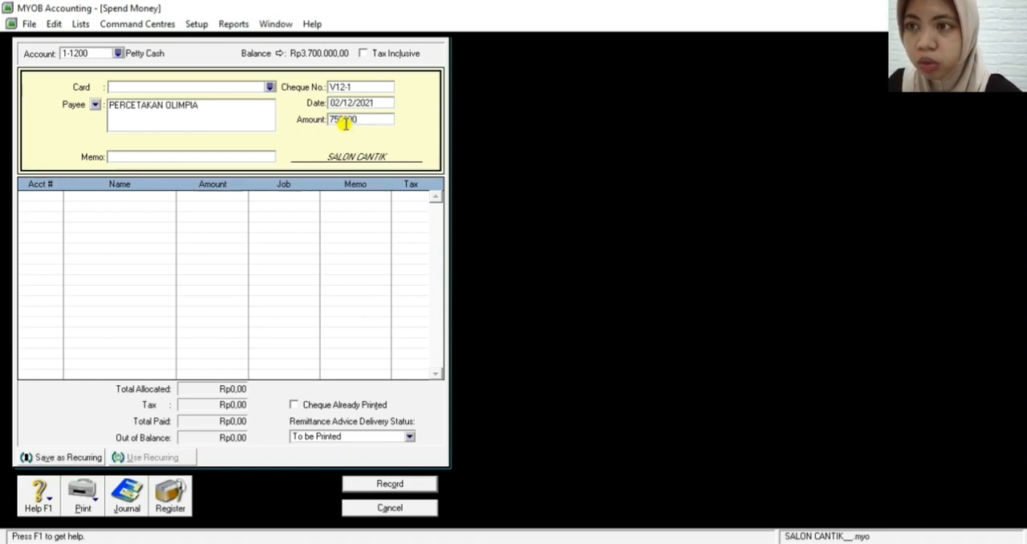
key("Tab")
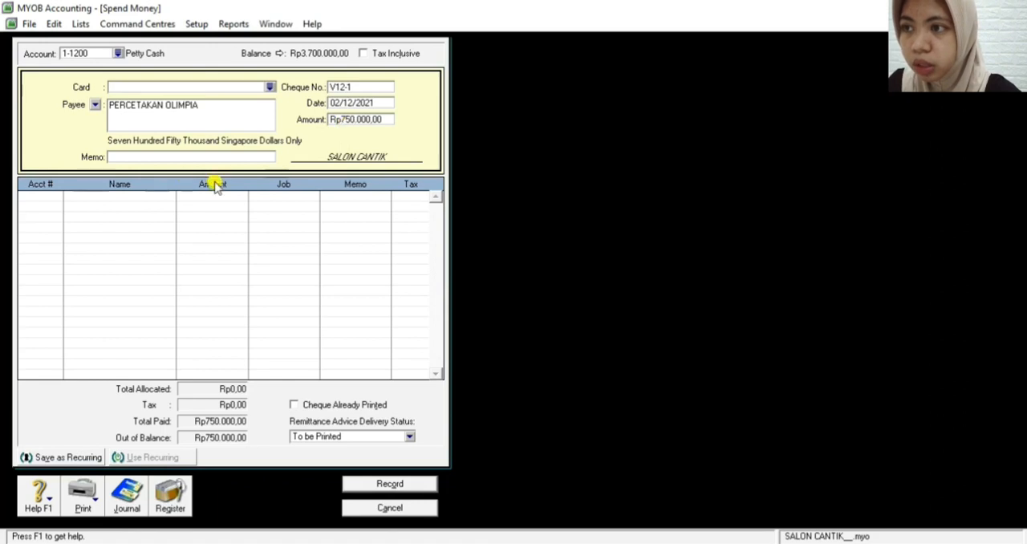
Enter the memo "Pembuatan Brosur Pembuatan Iklan" for the petty cash payment
left_click(182, 159)
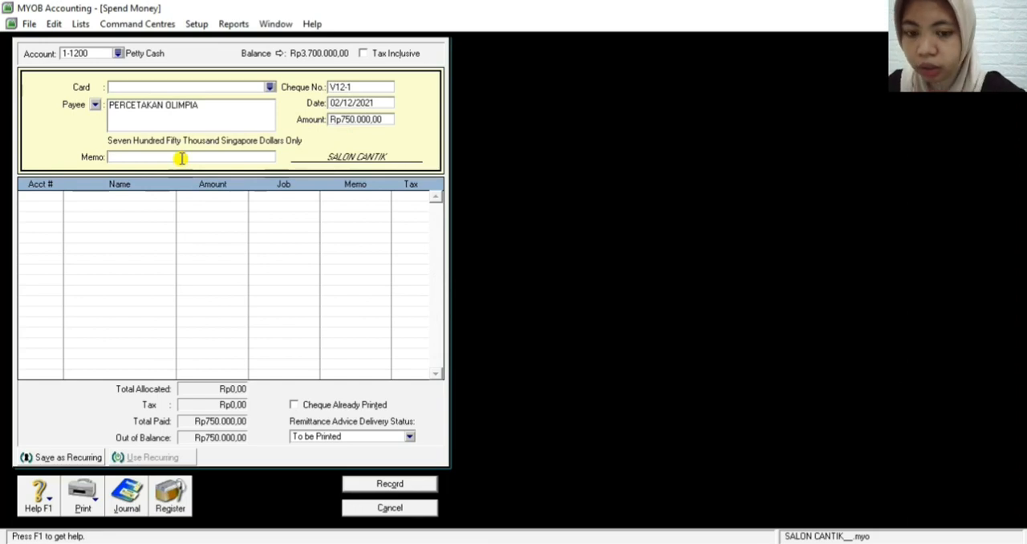
type("Pembu")
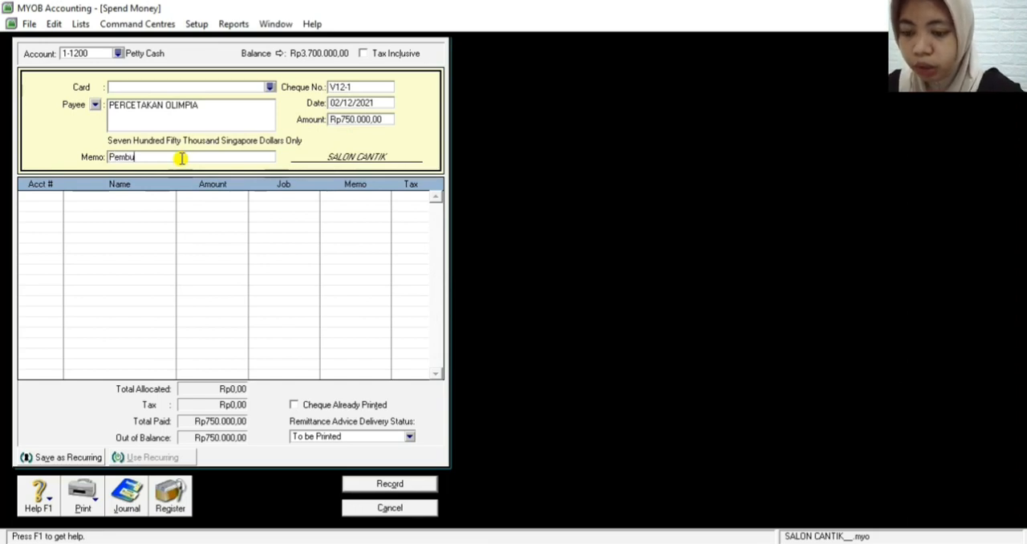
type("atan Bri")
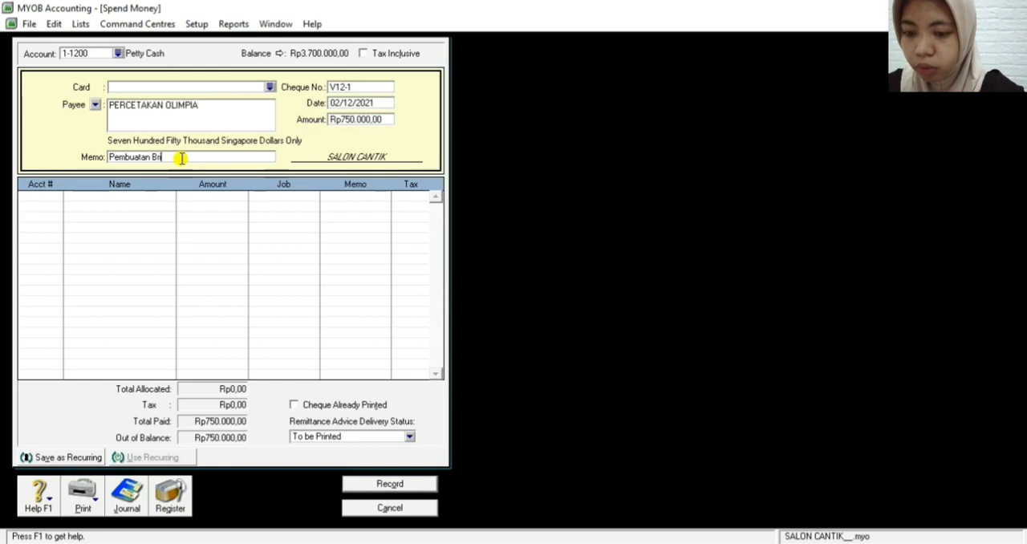
key("BackSpace")
type("osur Pembuatan ")
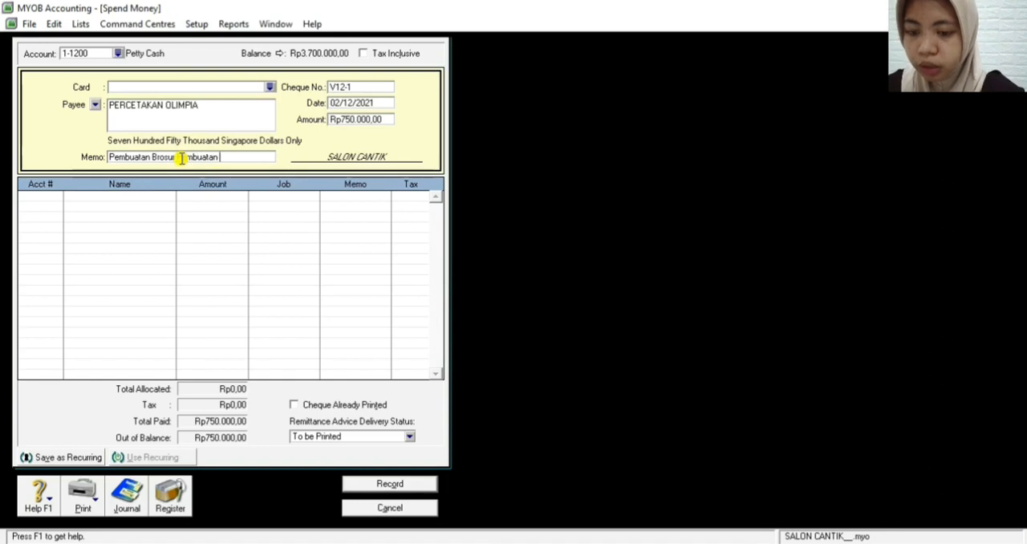
type("Iklan")
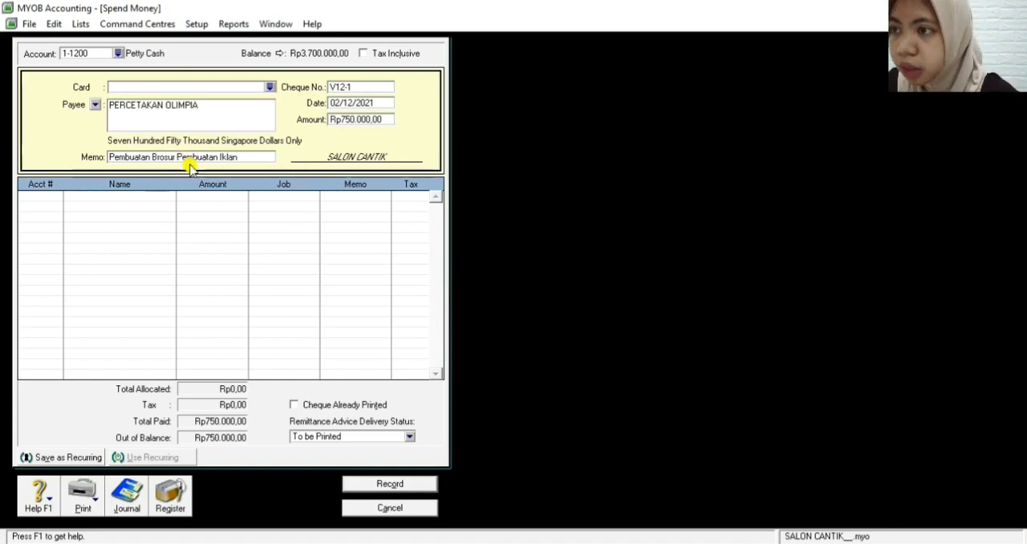
key("Tab")
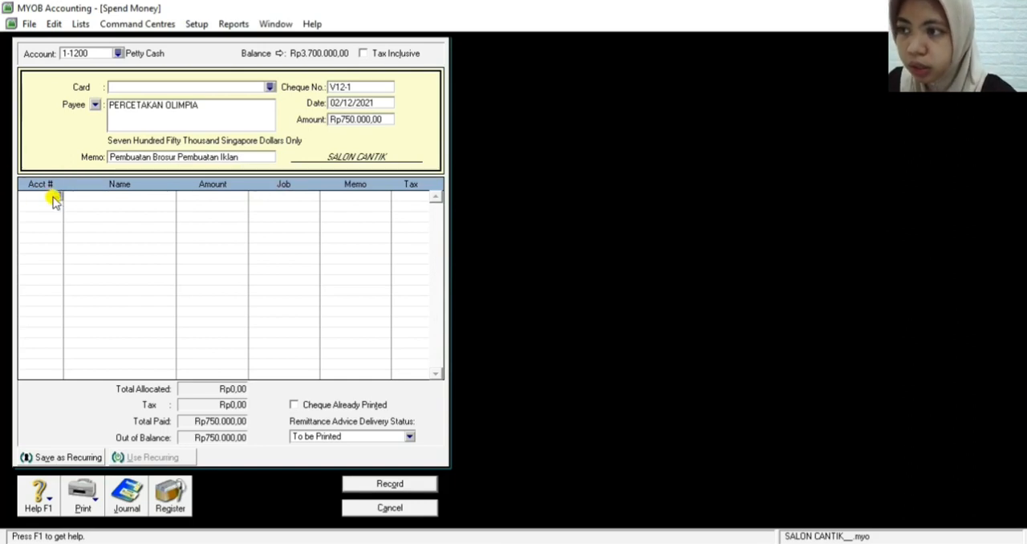
Allocate the full Rp750.000 of the petty cash payment to account 6-1000 Advertising Expense
type("6-")
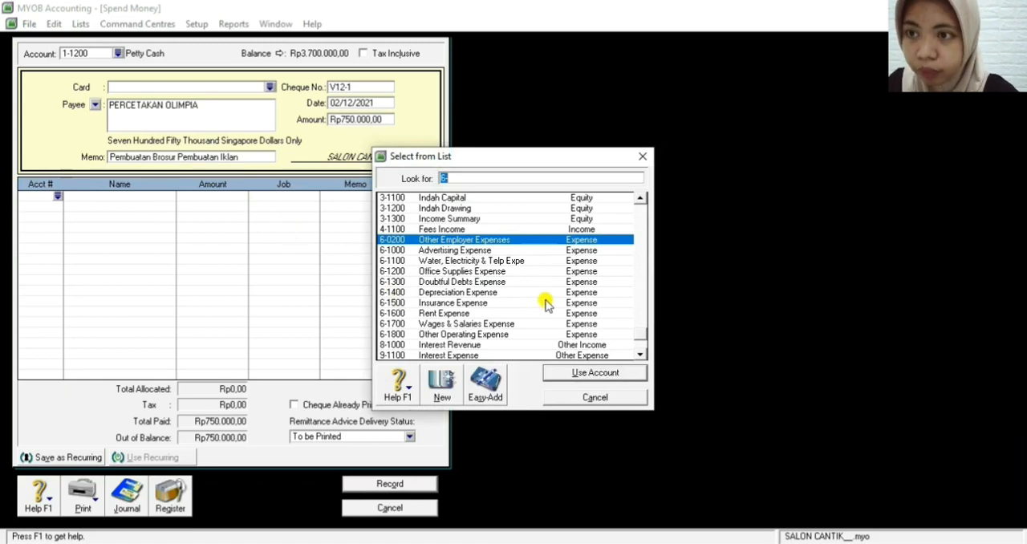
double_click(410, 249)
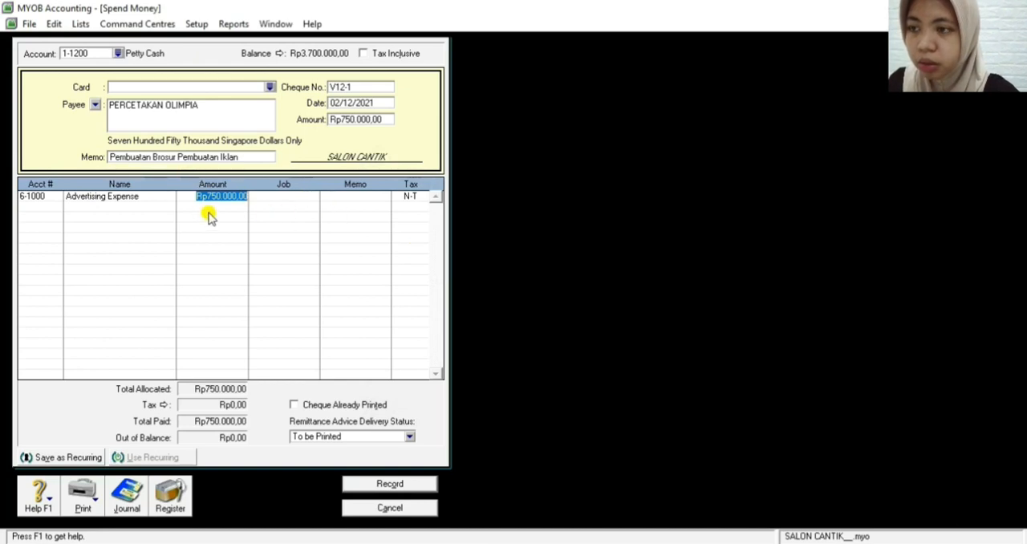
key("Return")
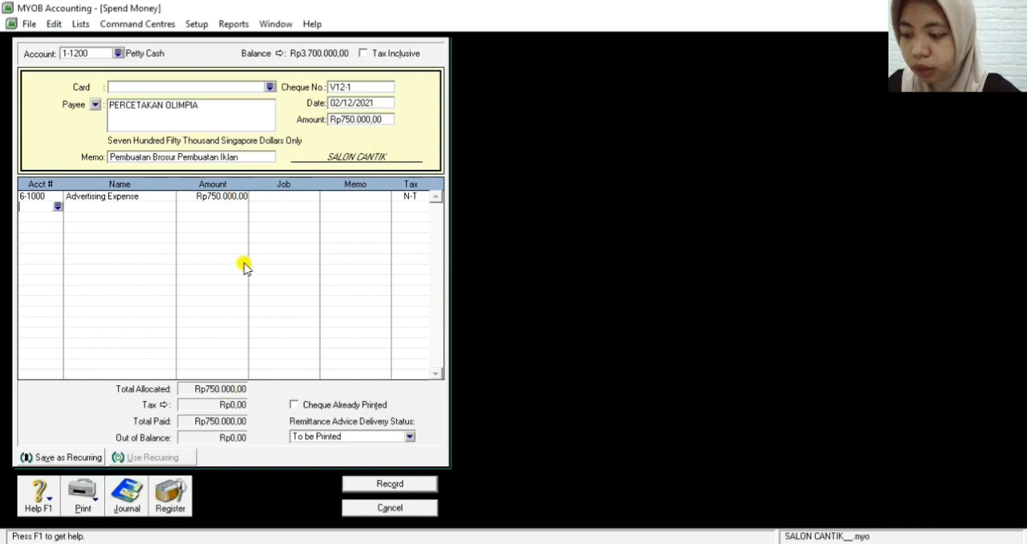
Review the transaction recap of the advertising payment, close it, and record the transaction
key("ctrl+r")
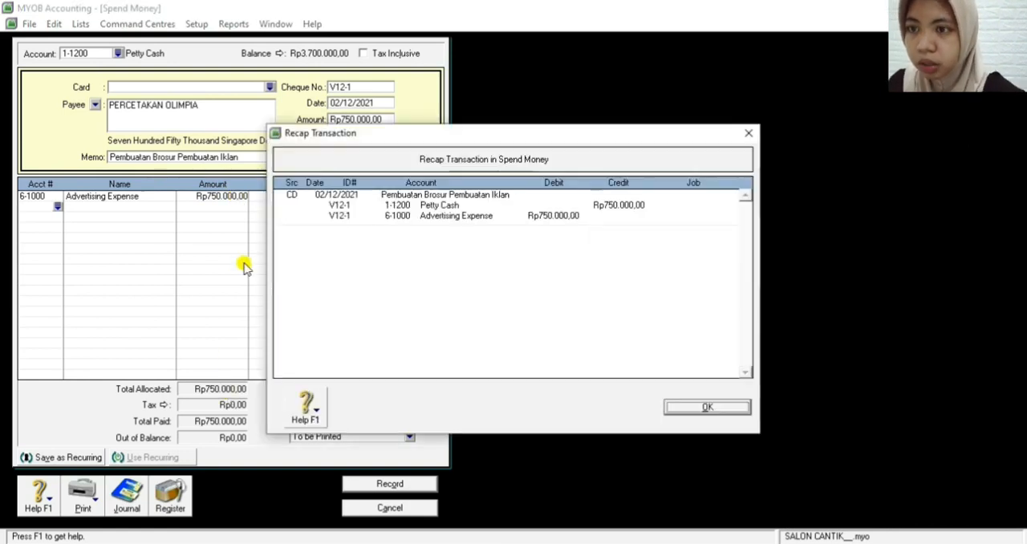
left_click(679, 405)
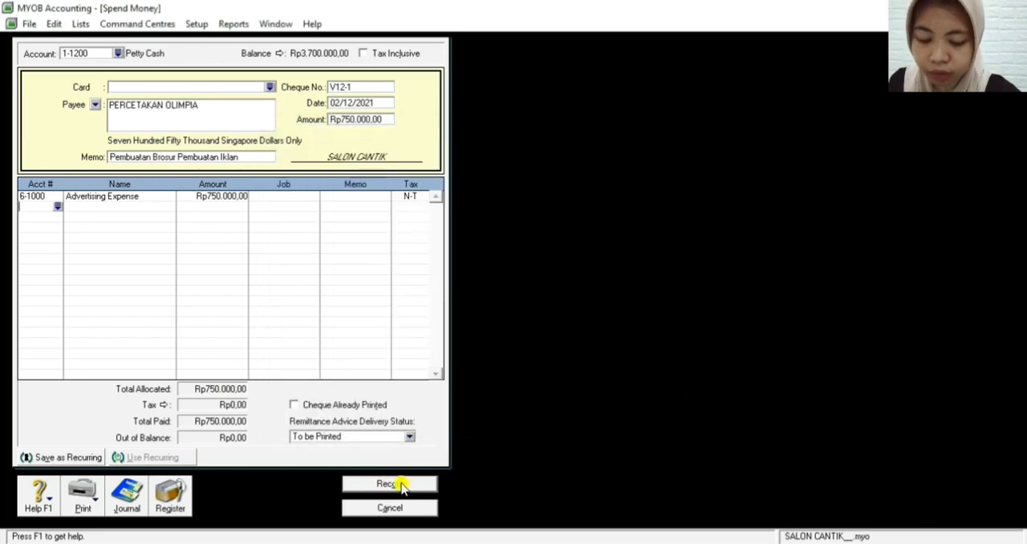
left_click(401, 485)
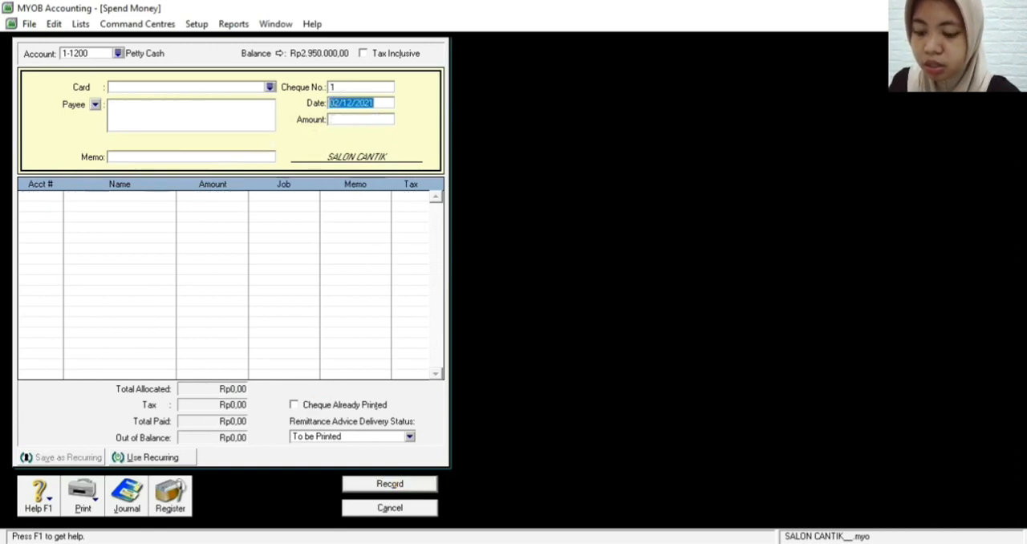
Close the blank Spend Money form and open Receive Payments in the Sales command centre
left_click(508, 345)
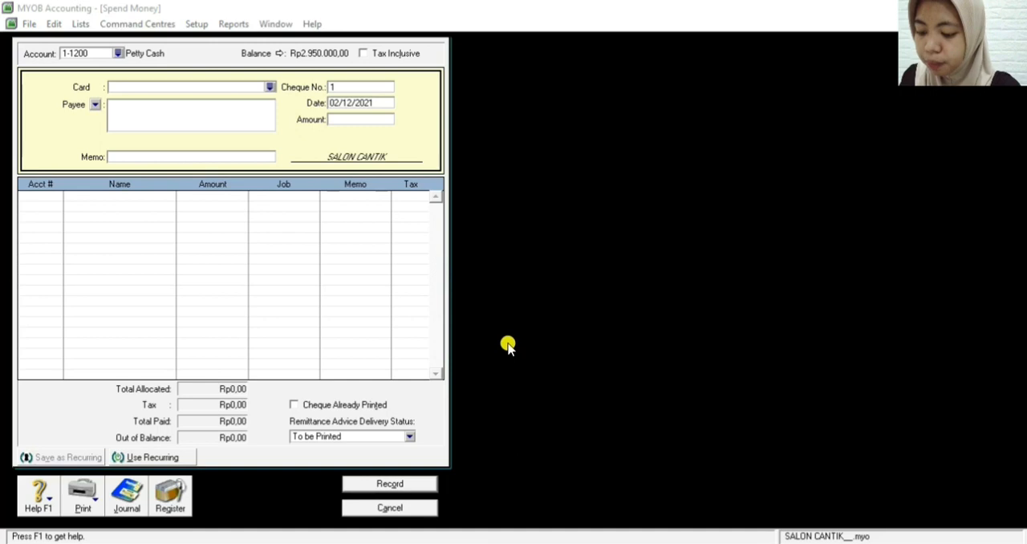
left_click(385, 507)
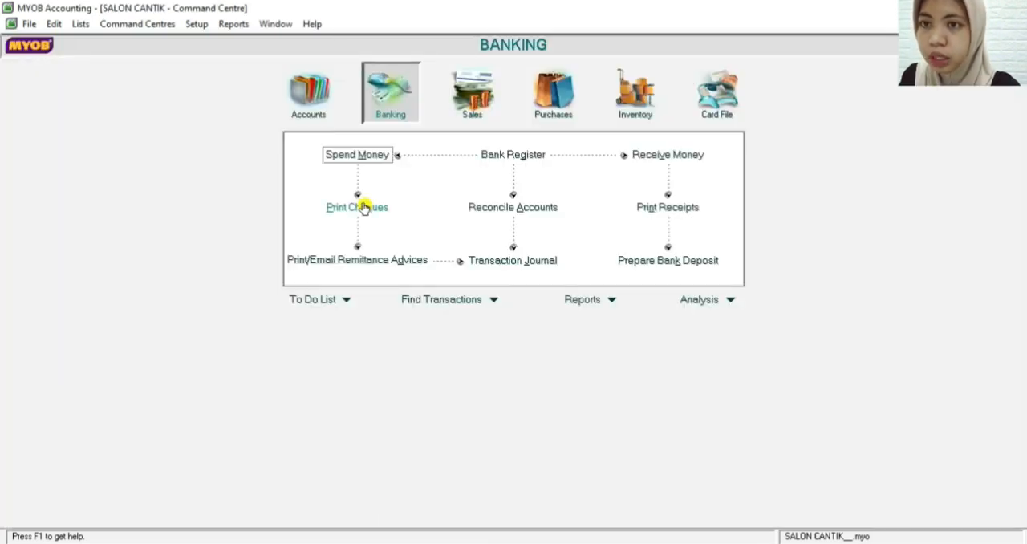
left_click(479, 111)
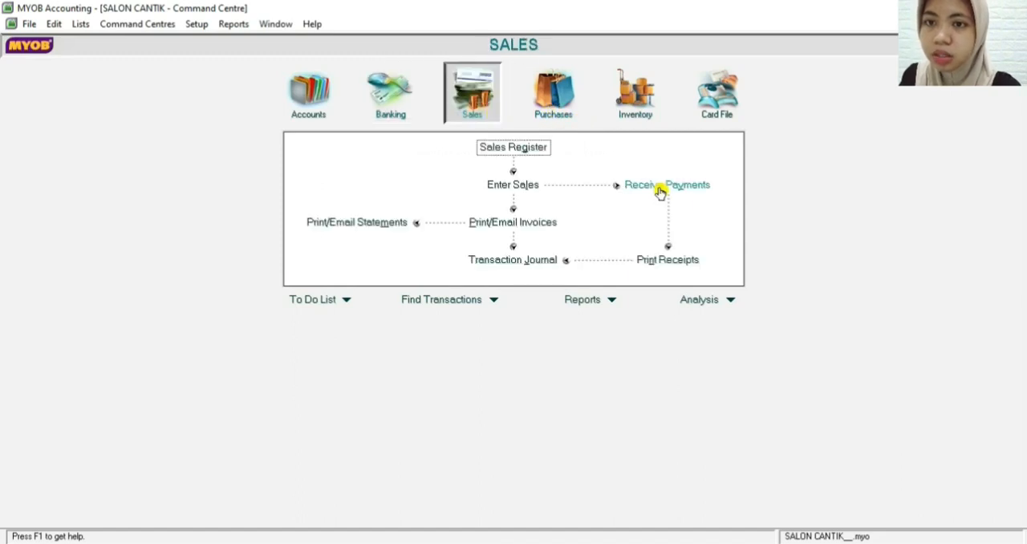
left_click(660, 189)
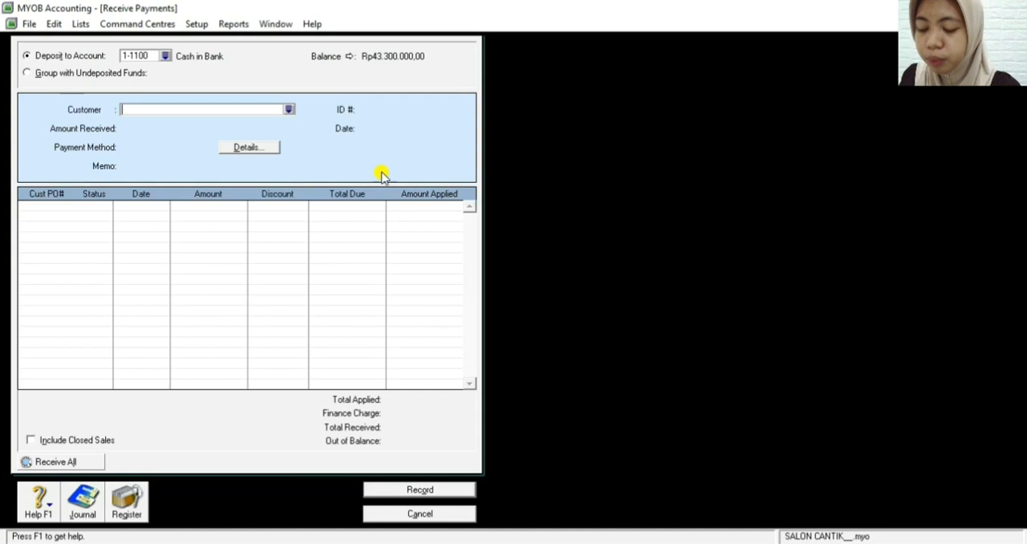
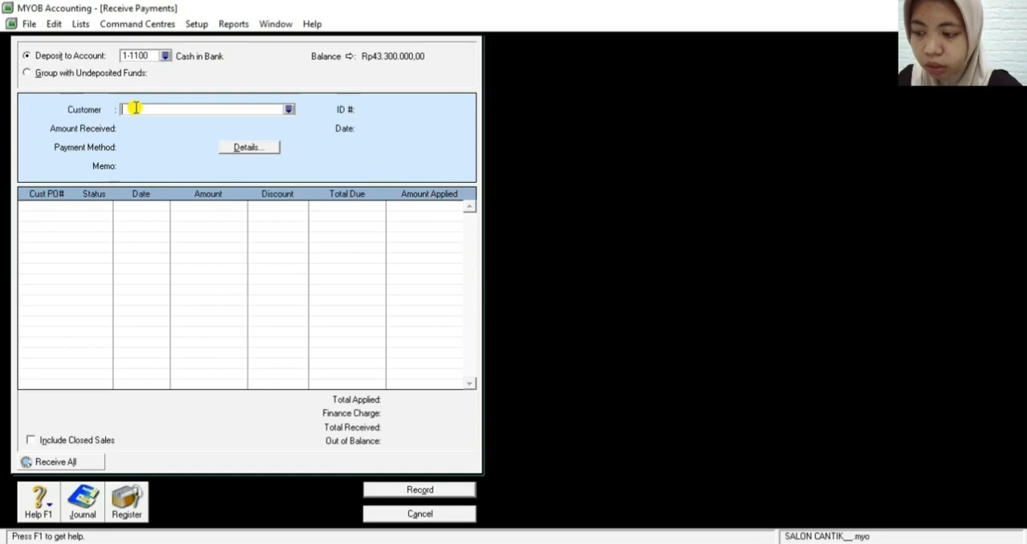
Enter the customer's name on the receipt and set the amount received to Rp2.000.000
type("N")
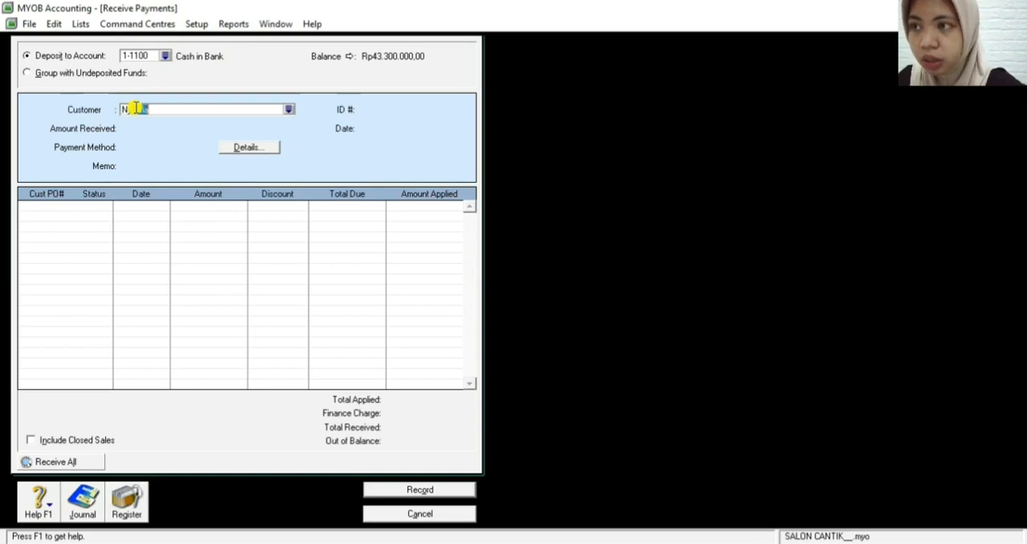
type("y. Ria")
key("Tab")
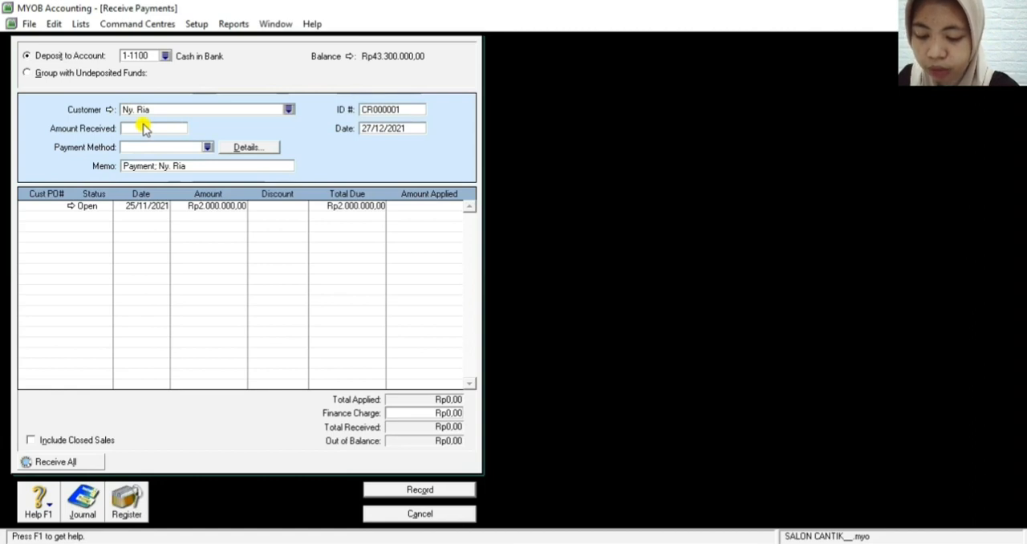
left_click(156, 130)
type("200000")
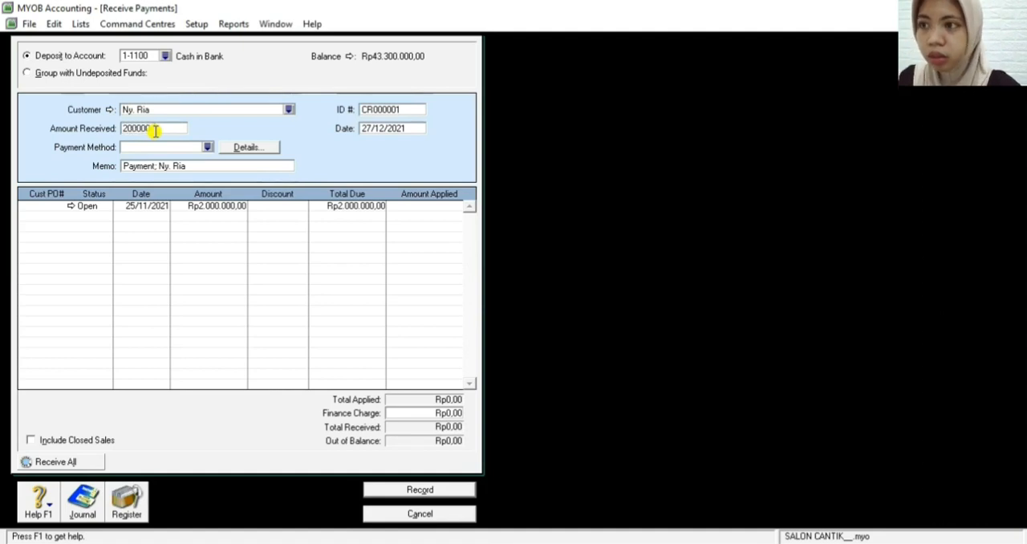
key("Tab")
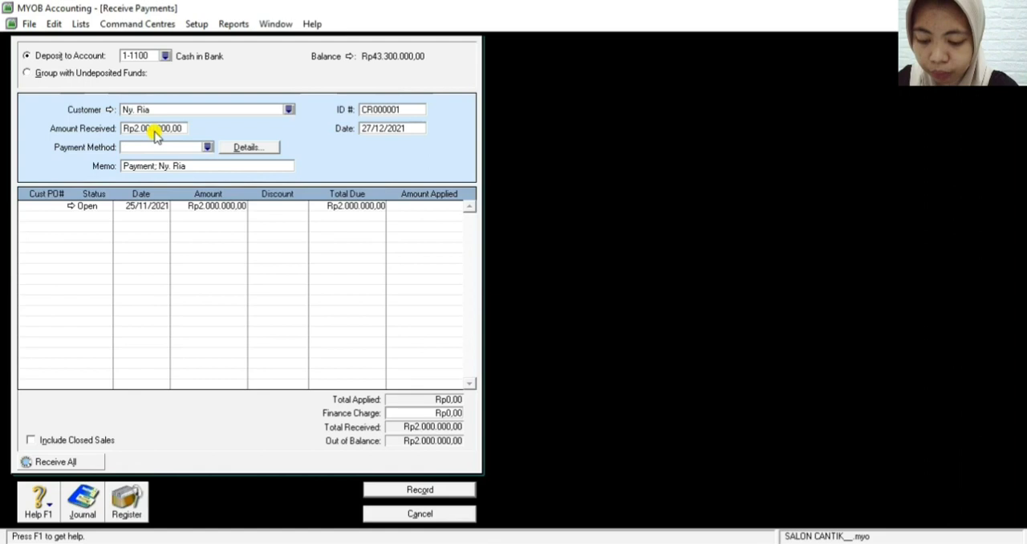
Set the customer receipt's payment method to Cheque
left_click(209, 149)
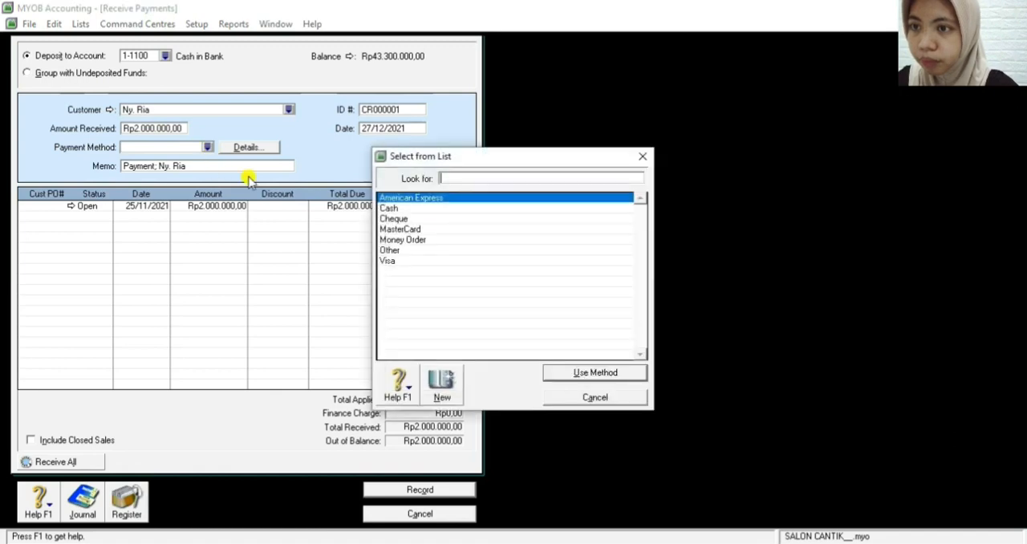
left_click(396, 220)
double_click(396, 220)
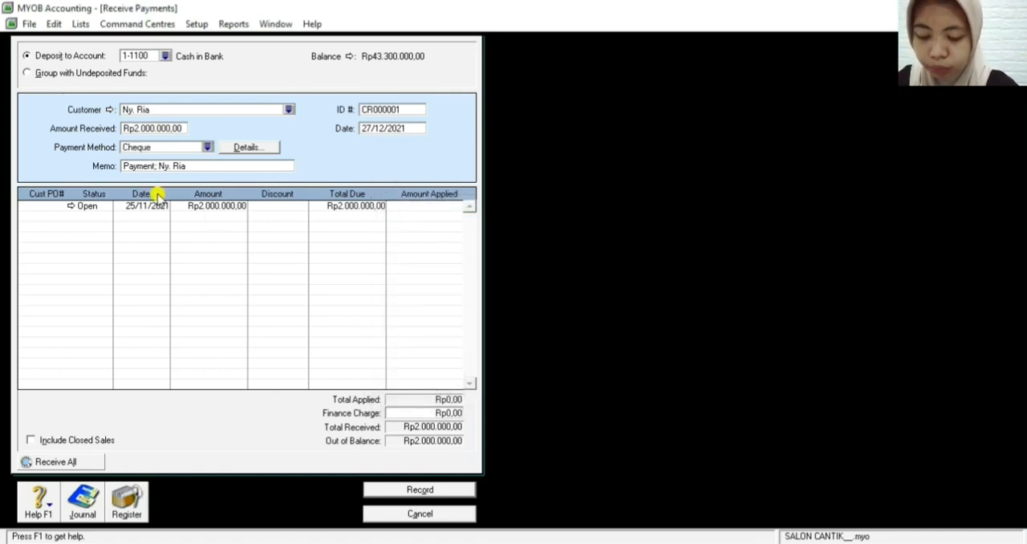
Replace the receipt's memo with "Pelunasan faktur F11-12 tertanggal 25 November 2021"
left_click(215, 166)
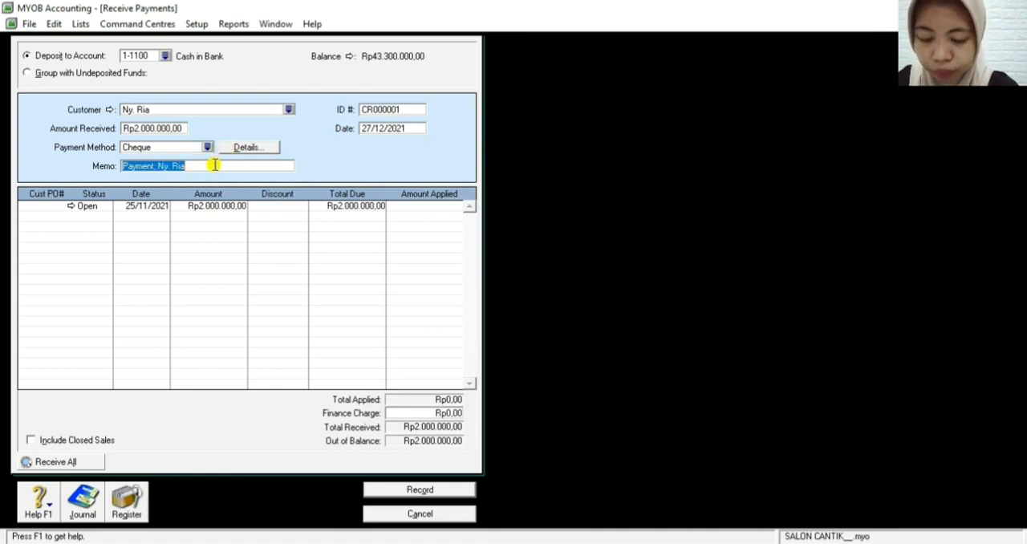
key("BackSpace")
type("Pelunasan ")
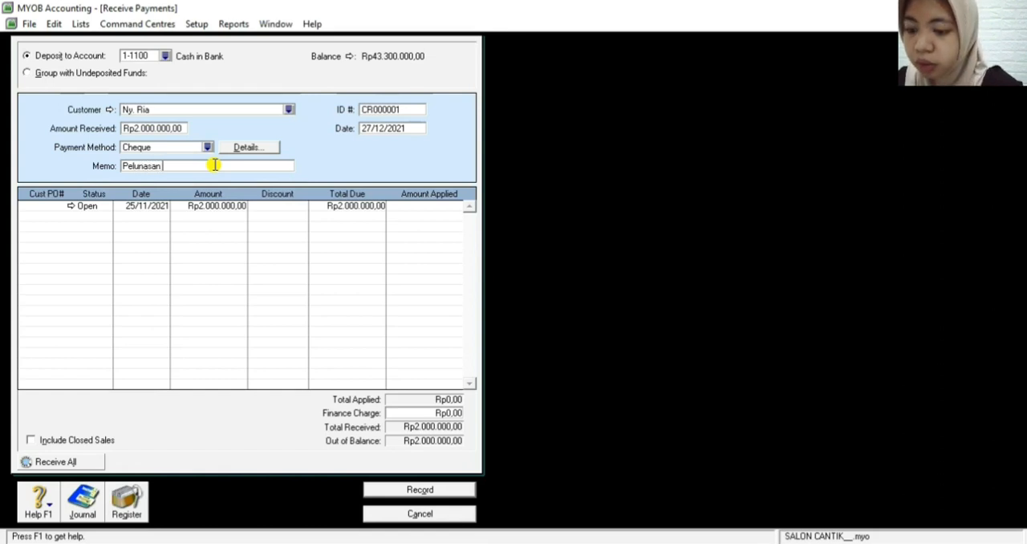
type("faktur")
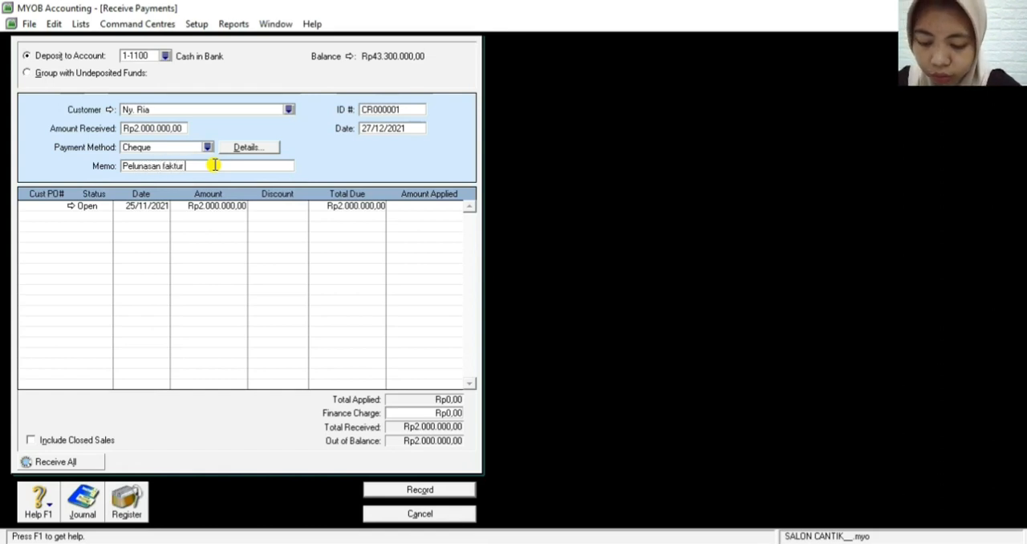
type(" F11")
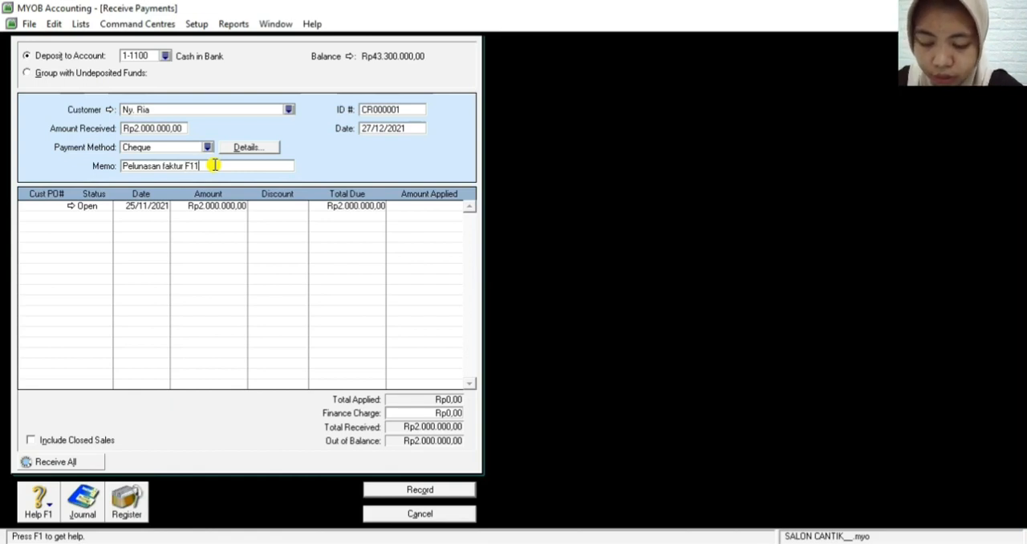
type("-12")
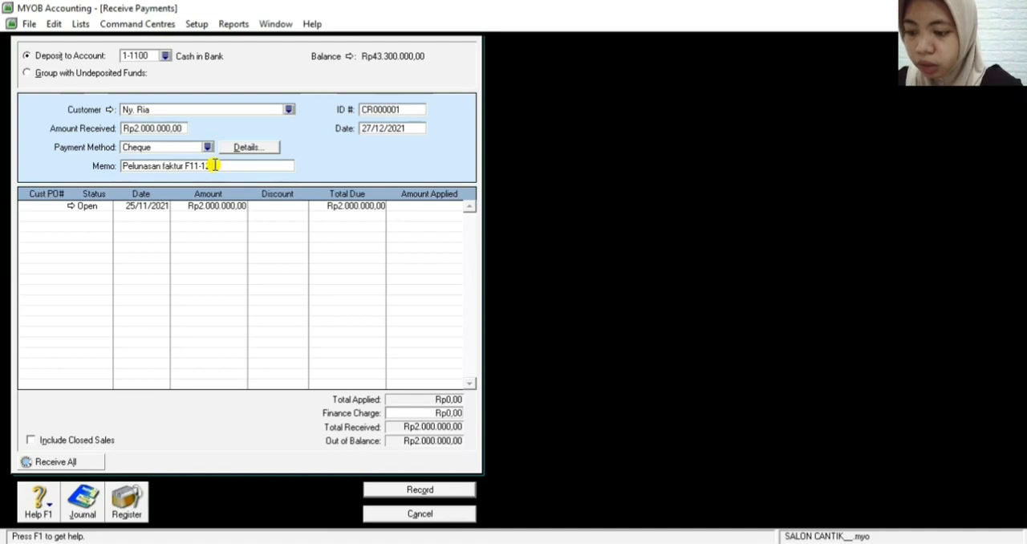
type("tangga")
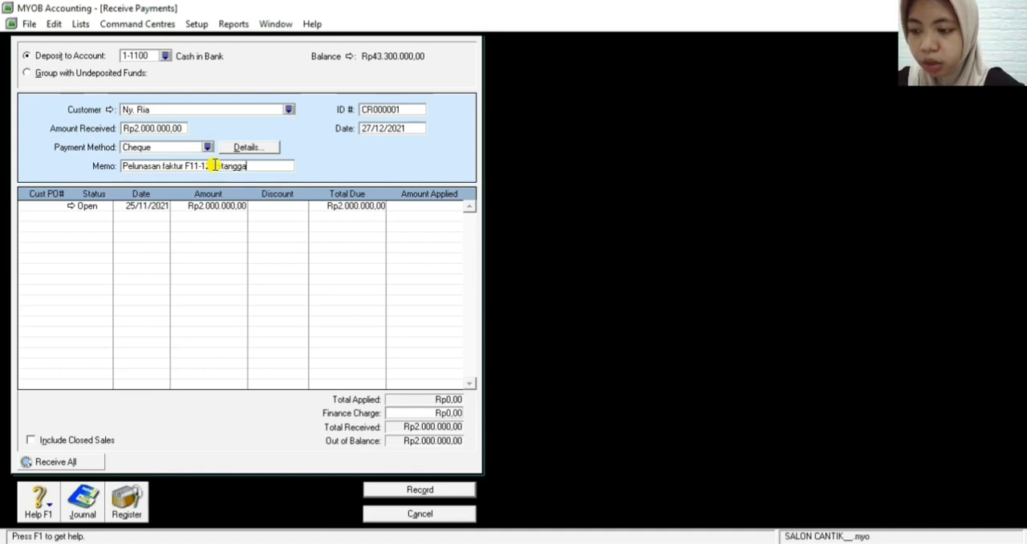
type("l 25")
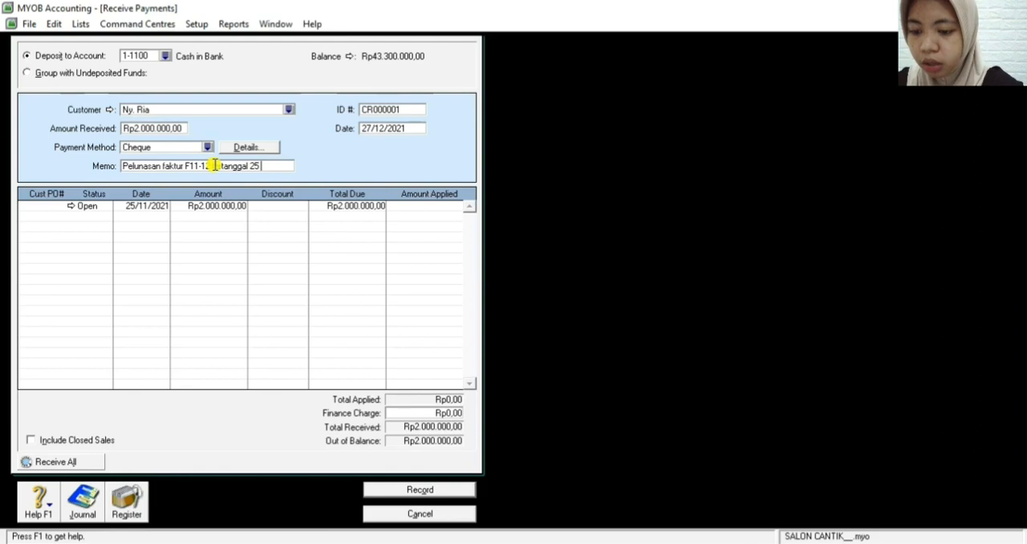
type(" No")
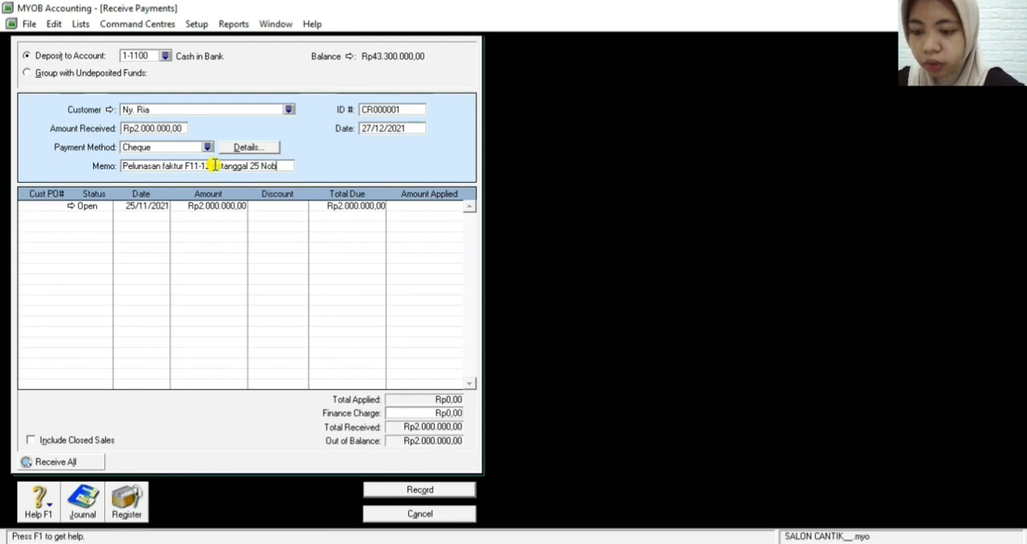
type("vember")
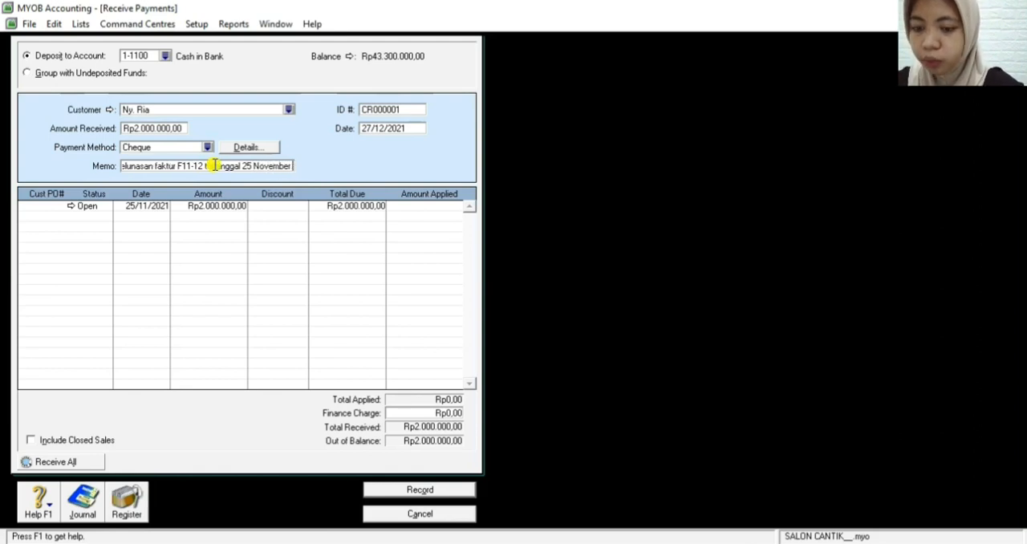
type(" 2021")
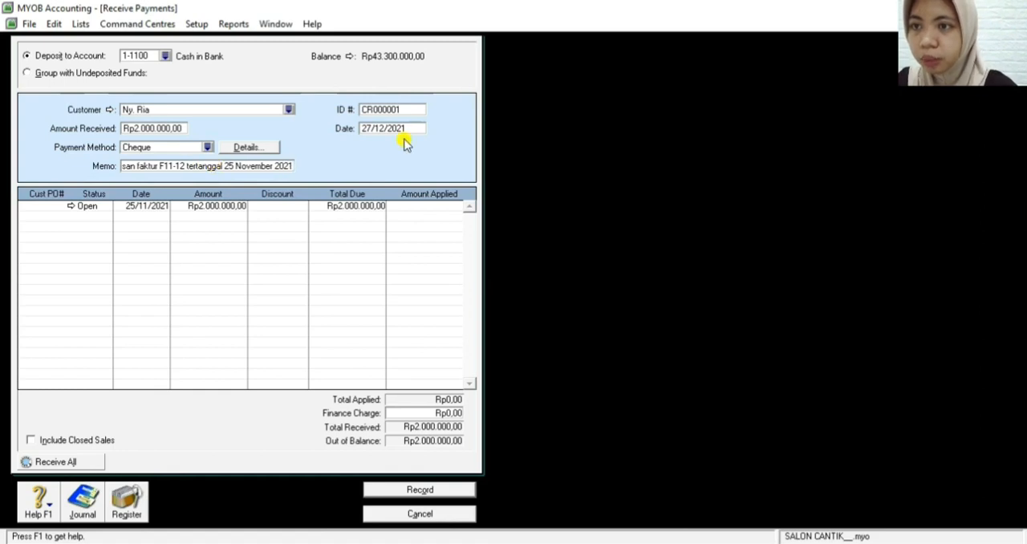
Set the customer receipt's ID to BKM12-1 and its date to 03/12/2021
left_click(386, 112)
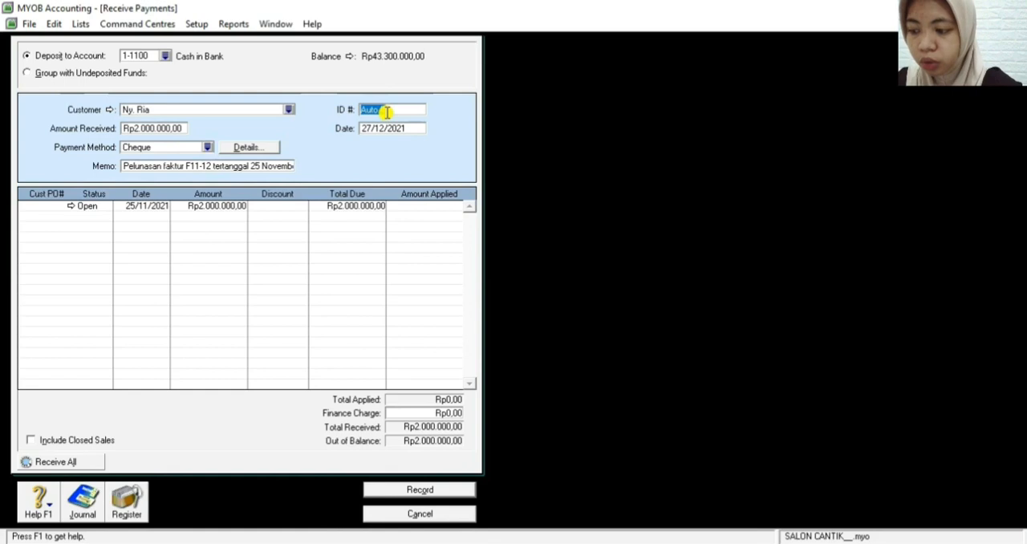
type("BKM12-1")
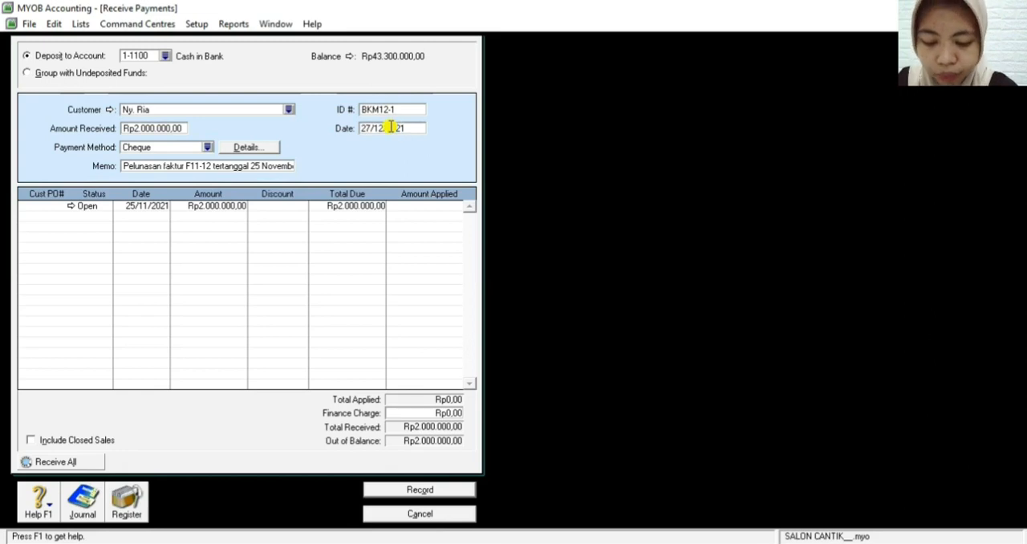
left_click(391, 128)
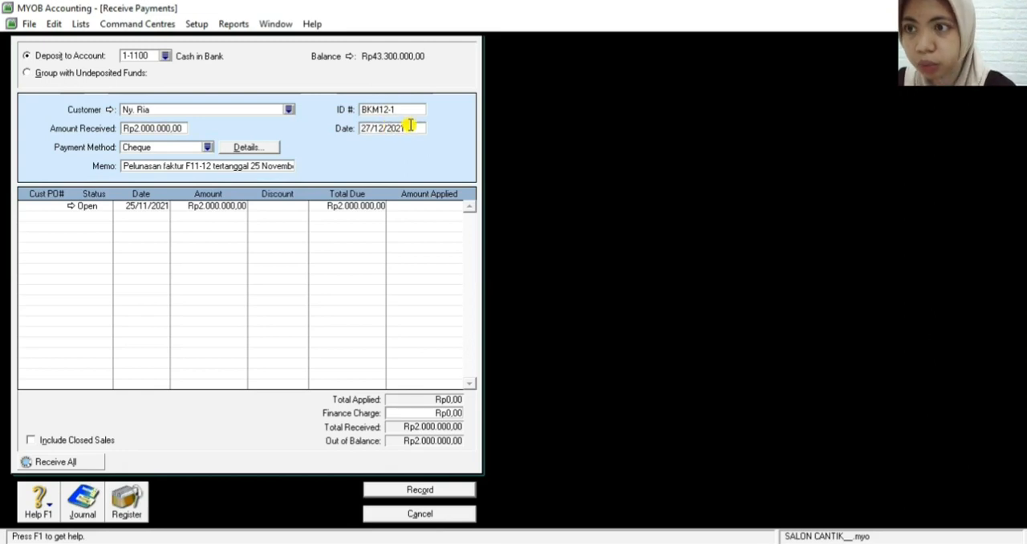
left_click_drag(360, 127, 370, 127)
key("BackSpace")
key("BackSpace")
type("01")
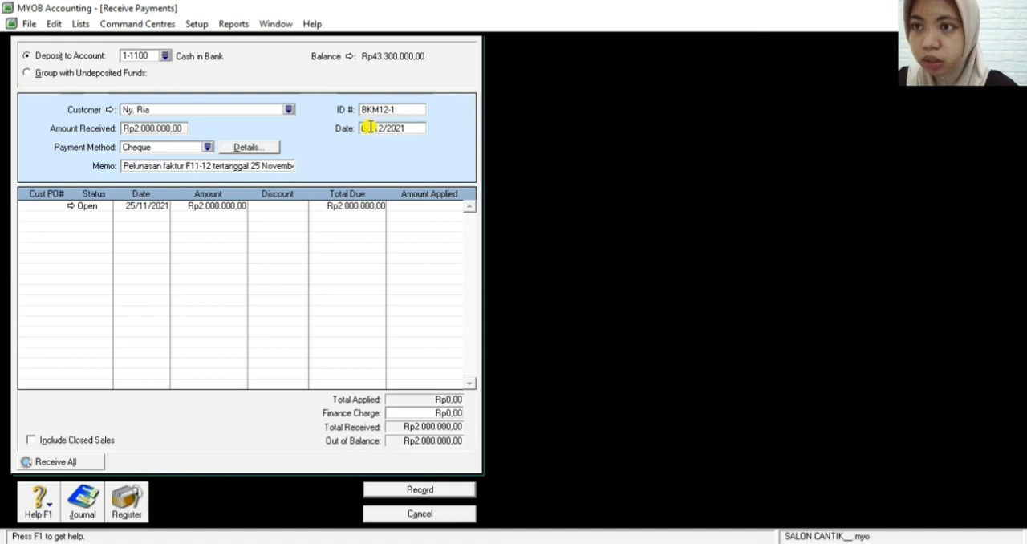
key("Tab")
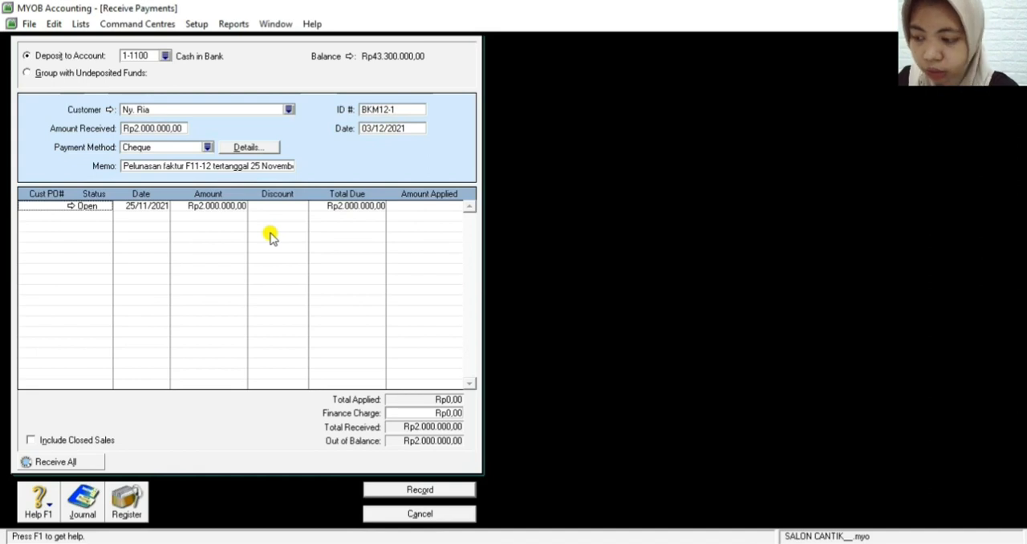
Review the transaction recap of the customer receipt, close it, and record the payment
key("ctrl+r")
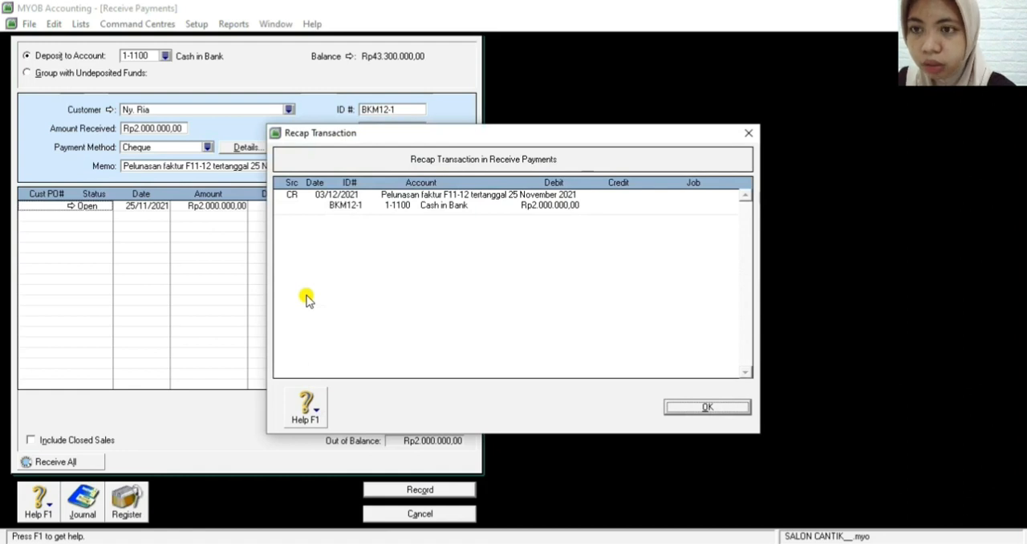
key("Return")
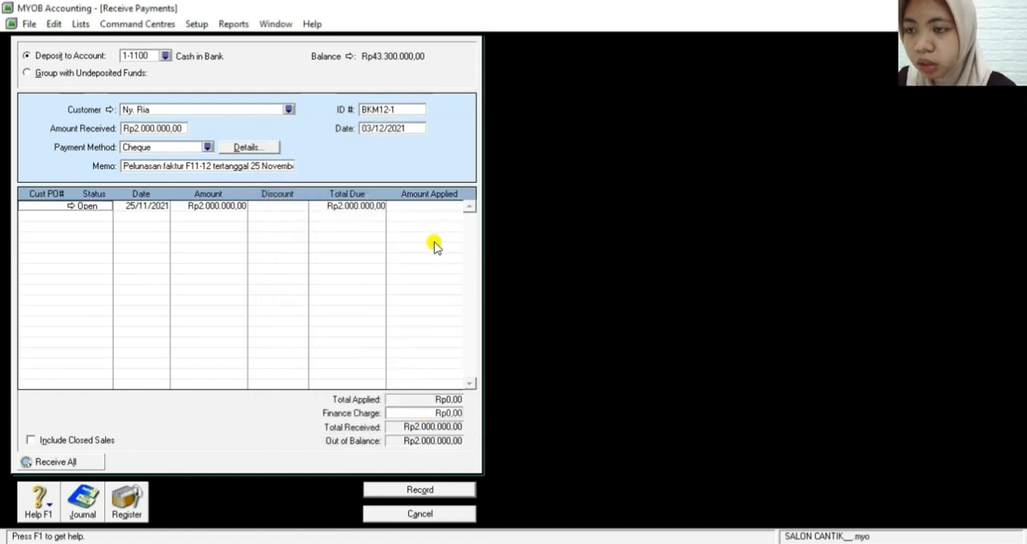
left_click(411, 491)
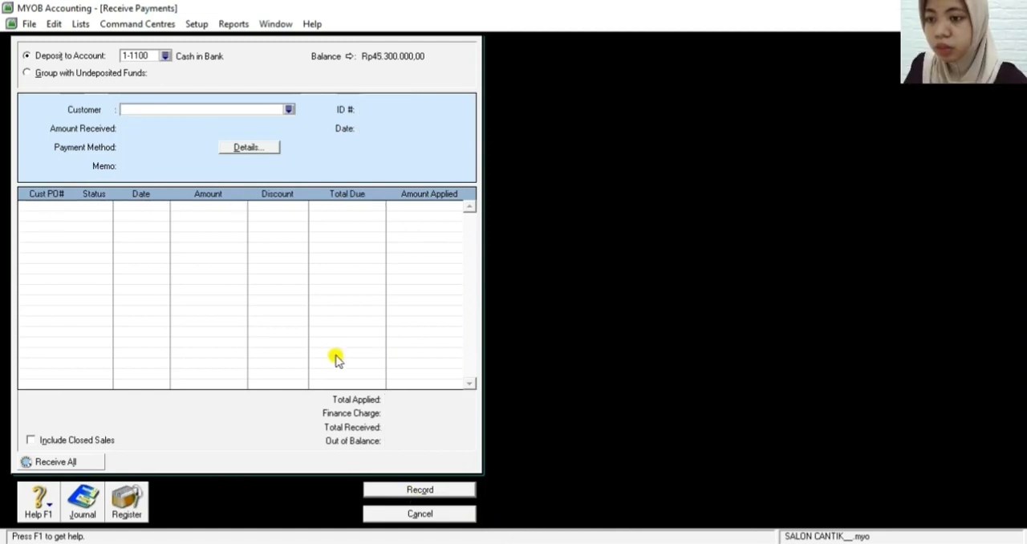
Close the blank Receive Payments form and open Spend Money in the Banking command centre with account 1-1200 Petty Cash
left_click(419, 513)
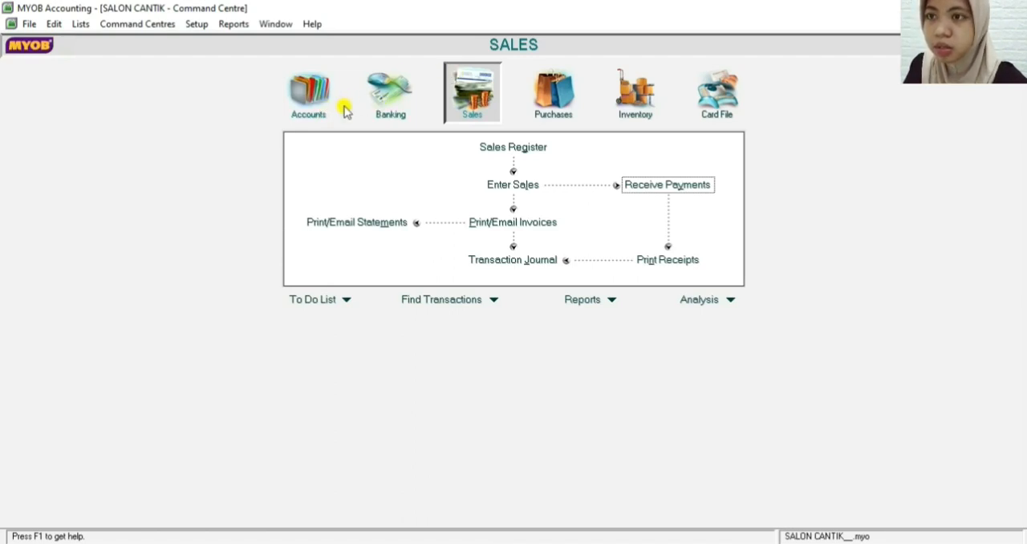
left_click(383, 98)
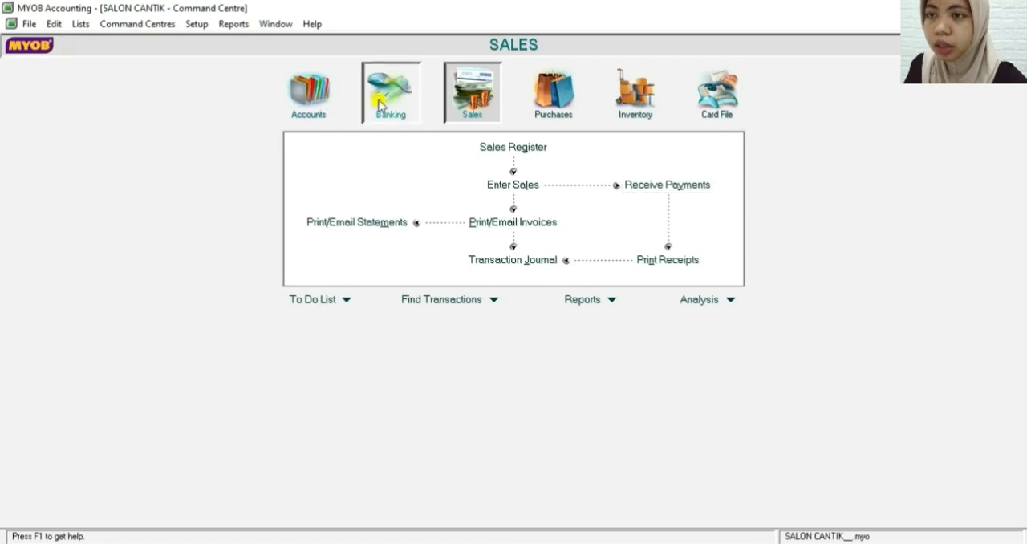
left_click(366, 156)
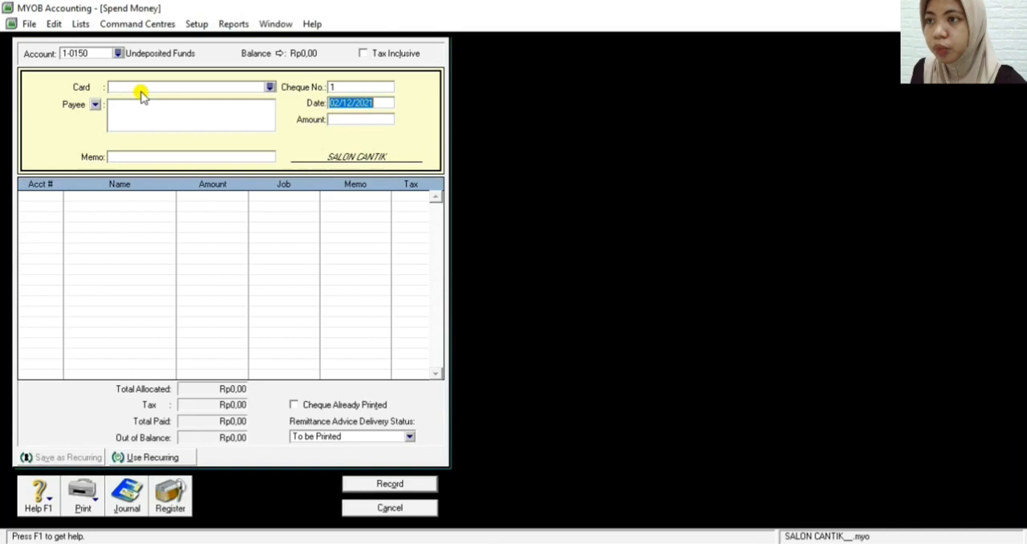
left_click(118, 54)
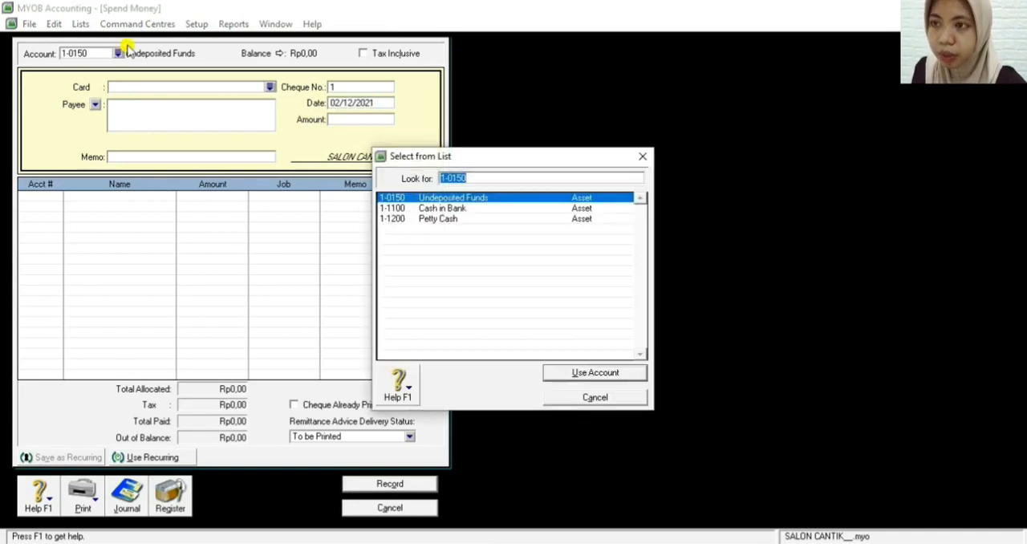
double_click(430, 219)
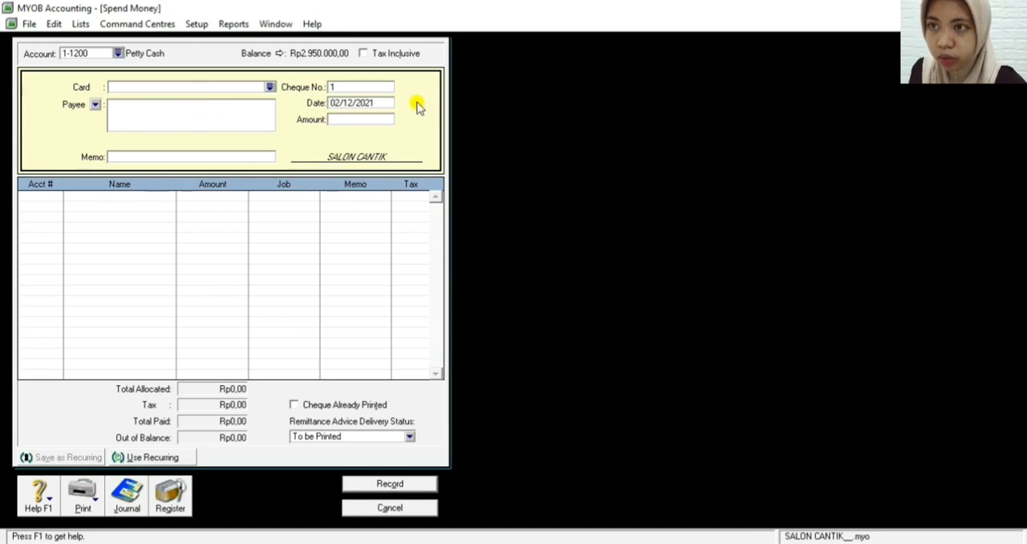
Set the petty cash payment's cheque number to V12-2
left_click(363, 87)
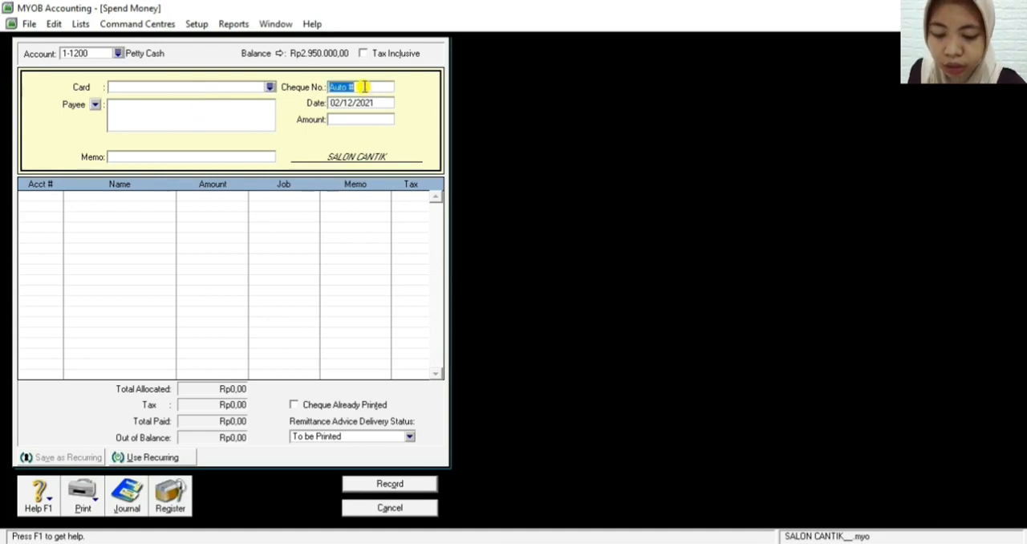
key("BackSpace")
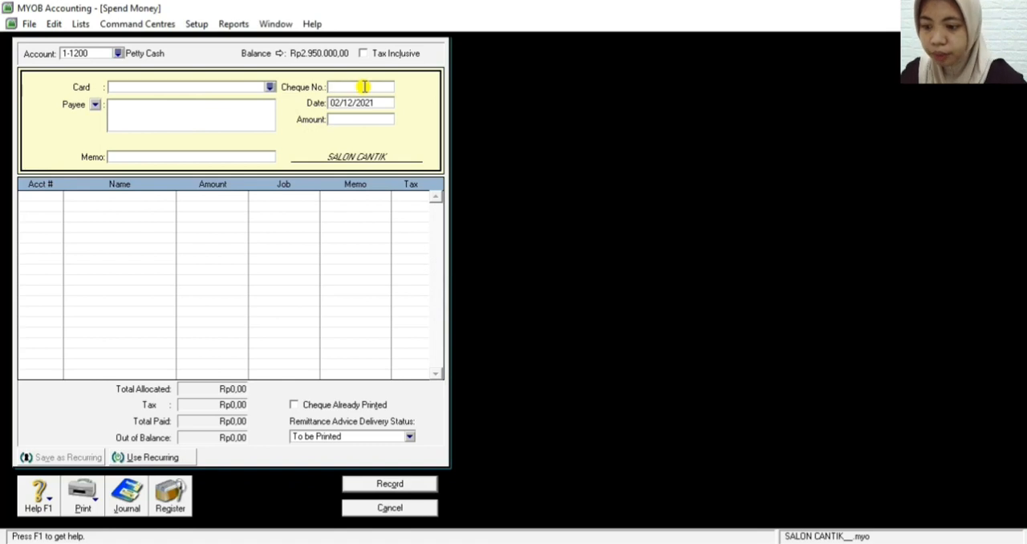
type("M")
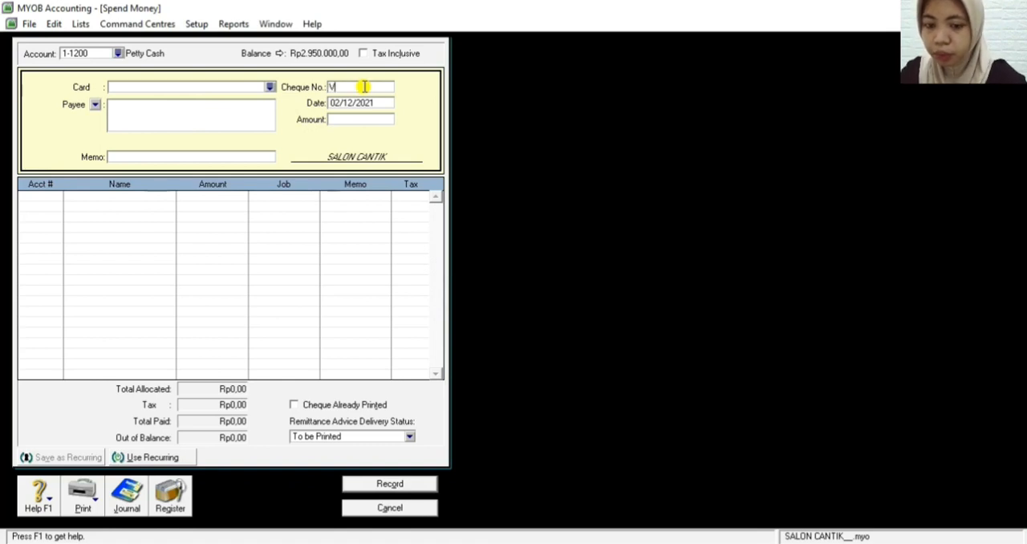
type("12")
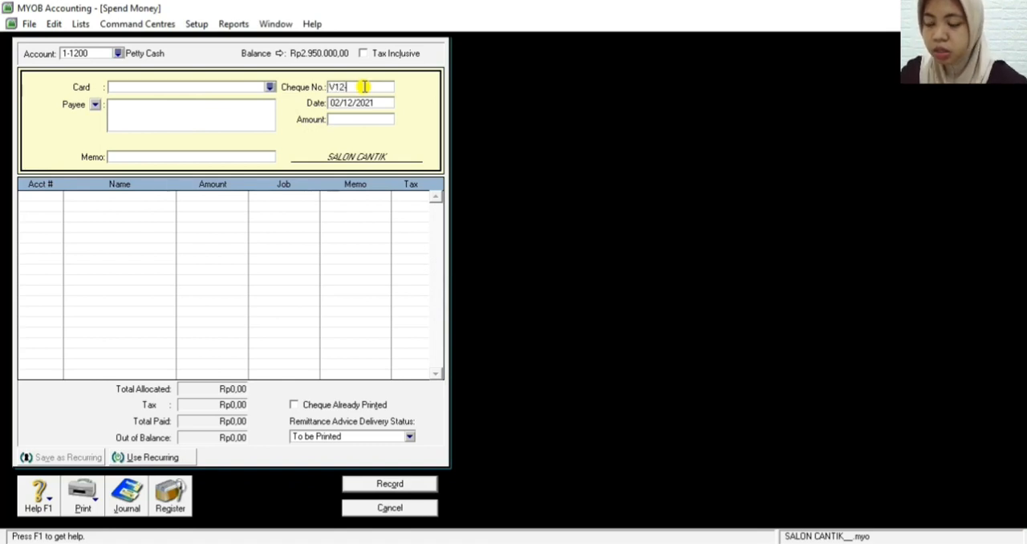
type("-2")
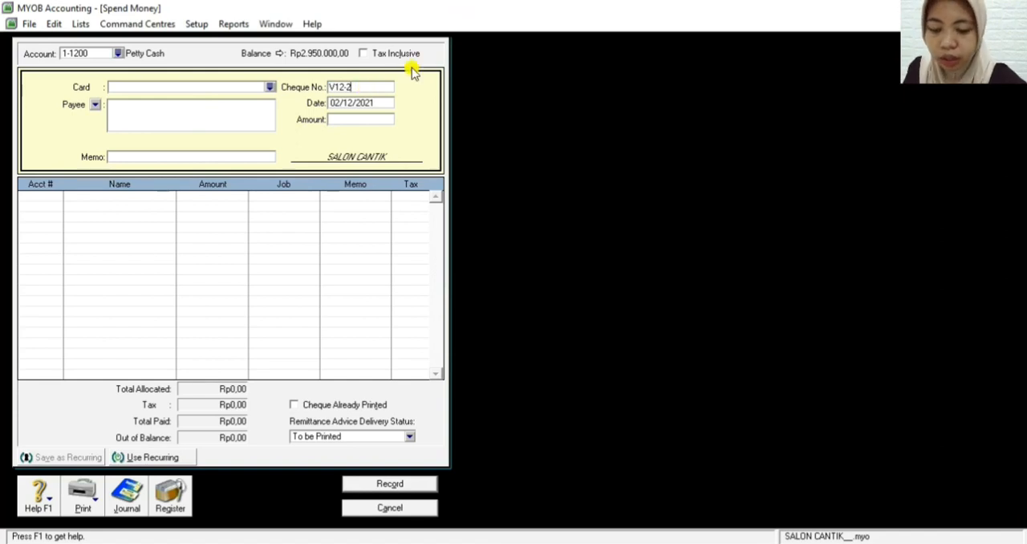
Set the petty cash payment's date to 04/12/2021
left_click(336, 103)
left_click(339, 102)
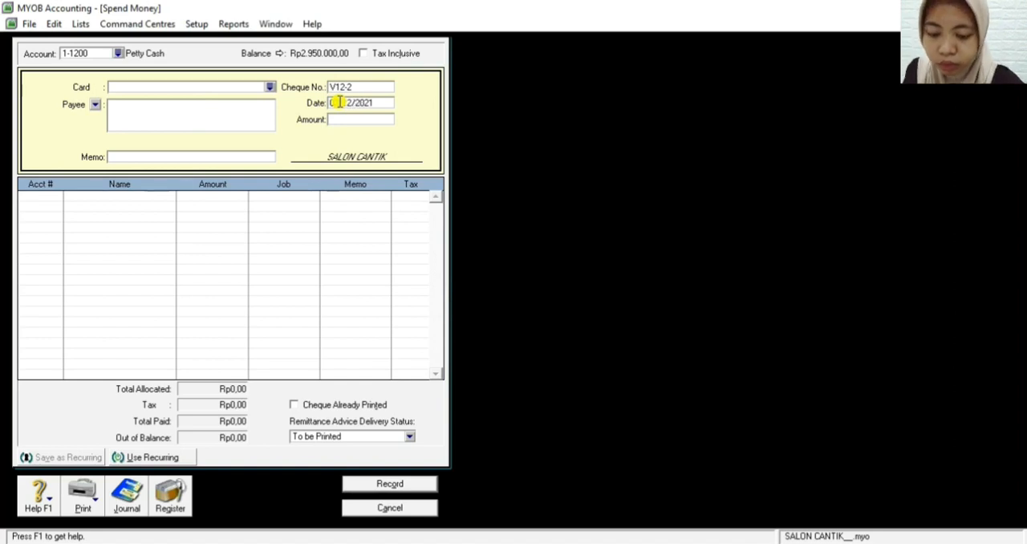
key("BackSpace")
type("4")
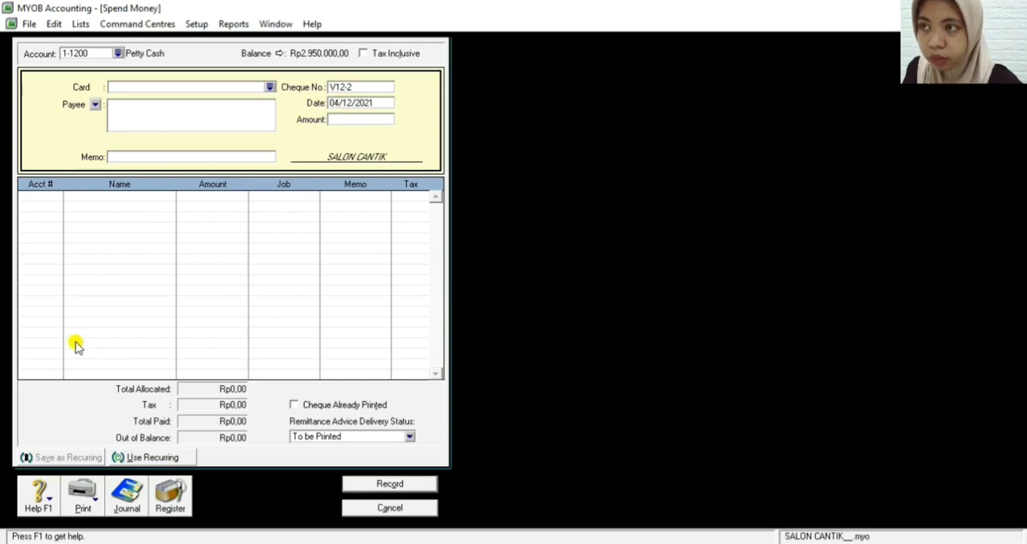
Enter Kantor PLN dan PT Telkom as the payee of the petty cash payment
left_click(167, 109)
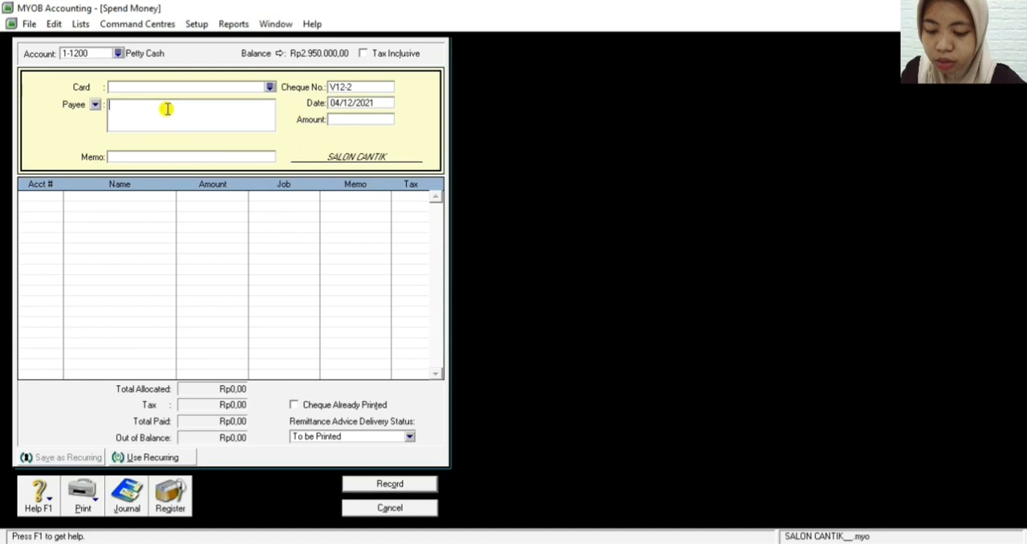
type("Kantor")
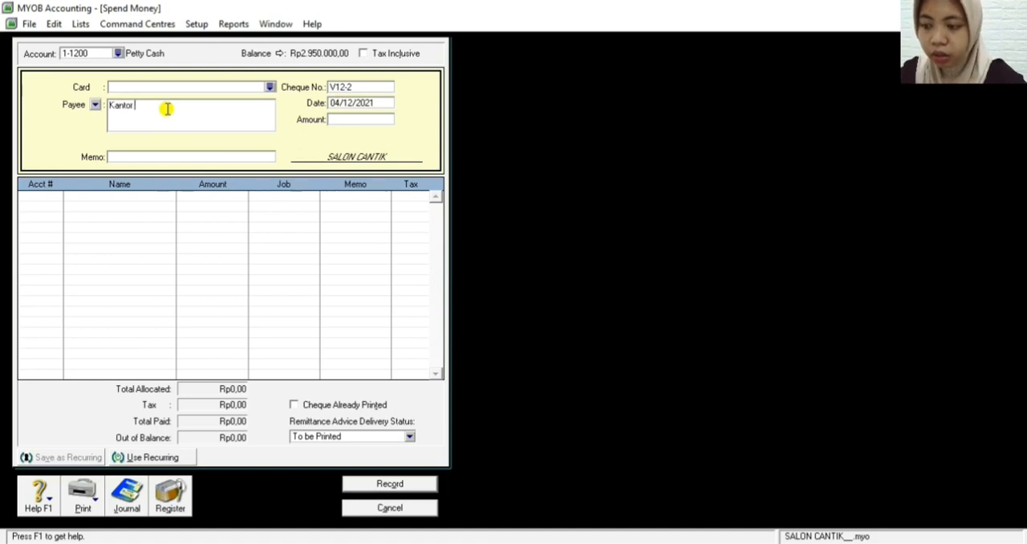
type(" PLN dan PT")
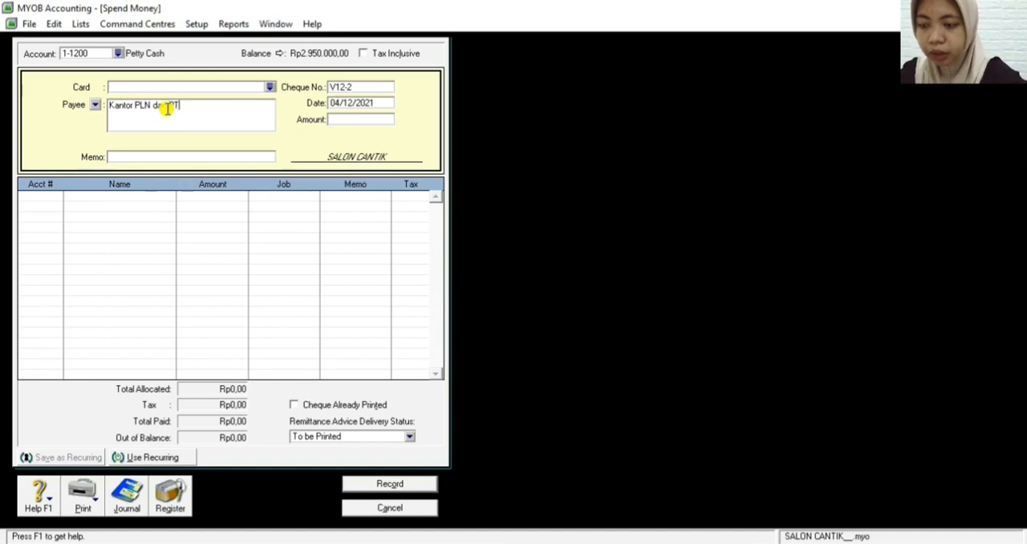
type(" Telkom")
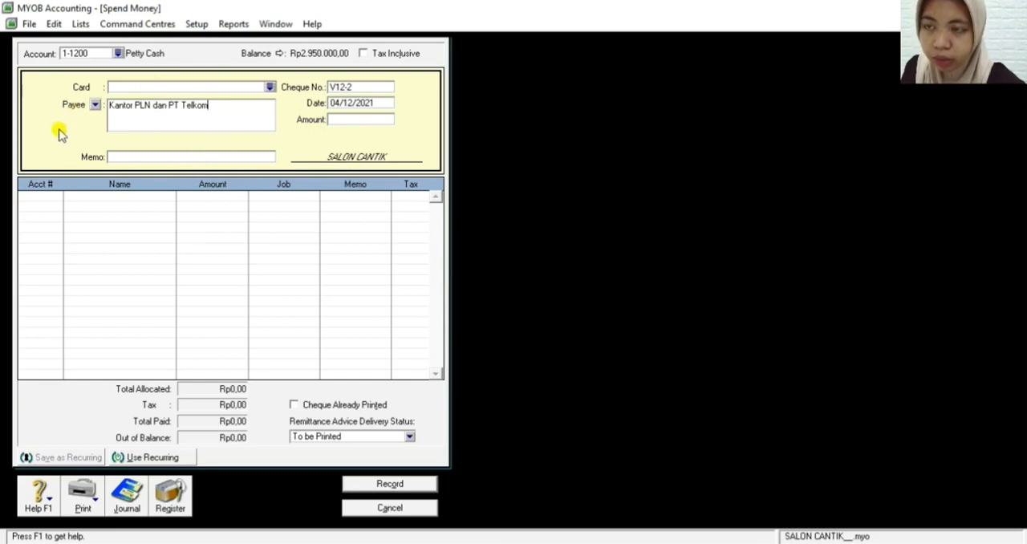
Set the petty cash payment's amount to Rp700.000,00
left_click(333, 119)
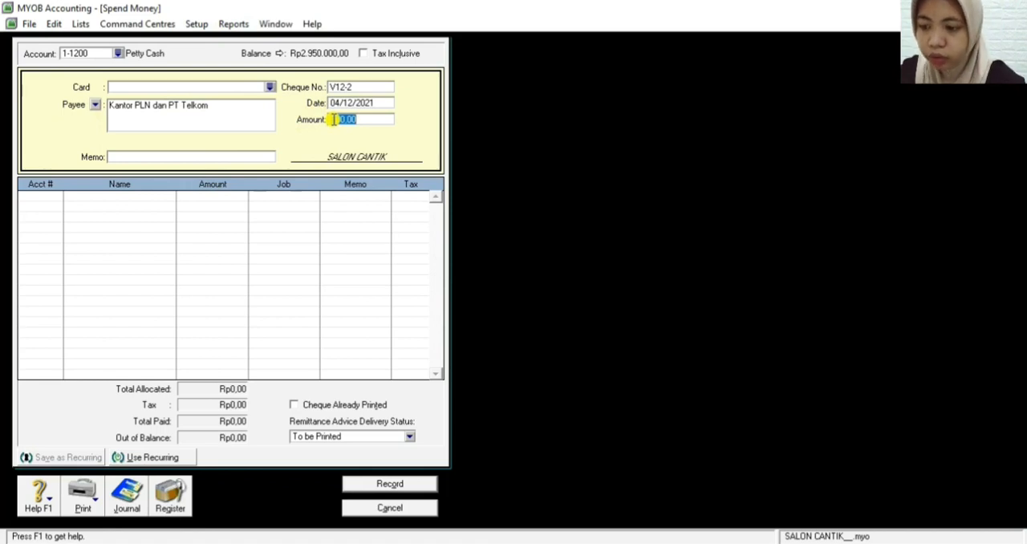
type("3000")
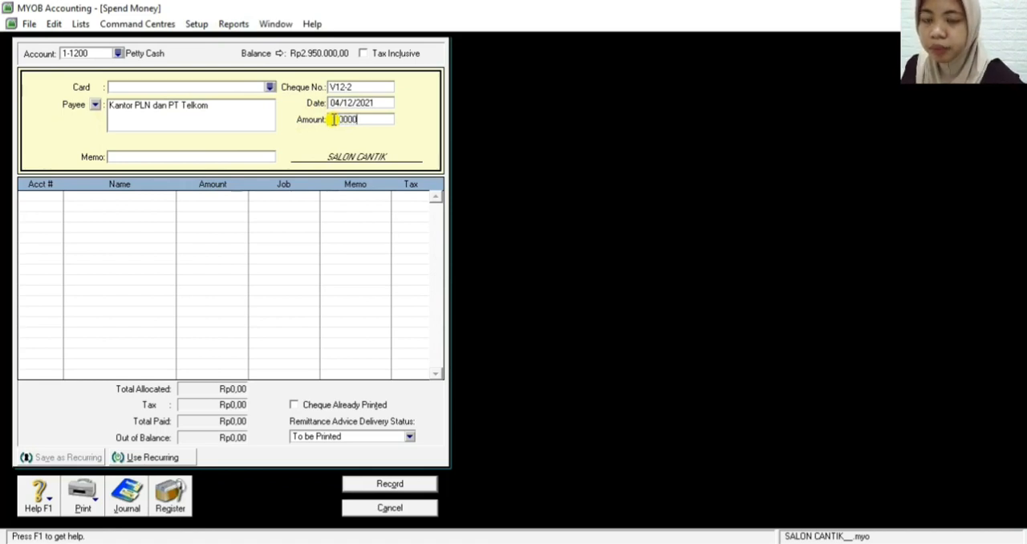
key("Tab")
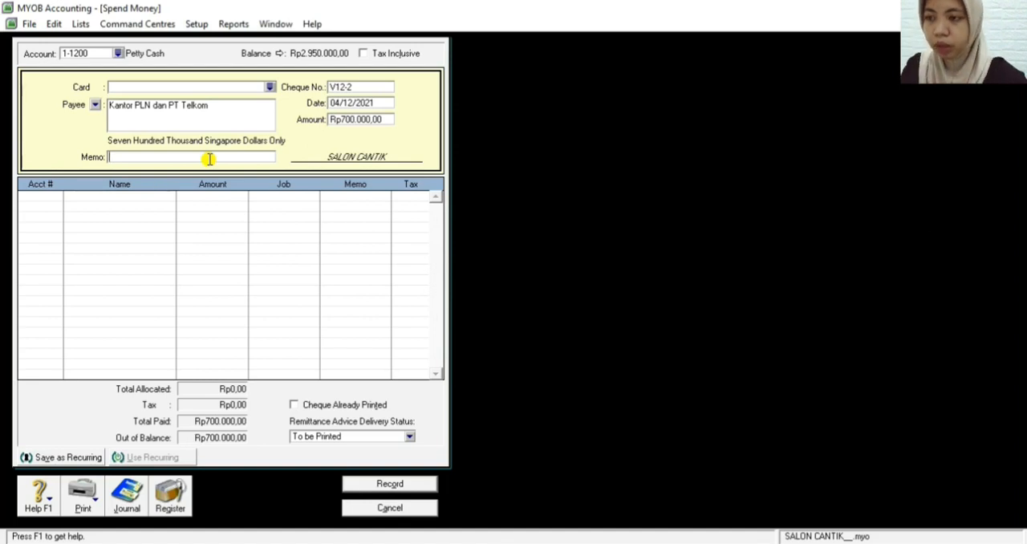
Enter the memo REKENING LISTRIK DAN TLPN BLN NOV for the petty cash payment
type("REKENING LISTRIK DAN")
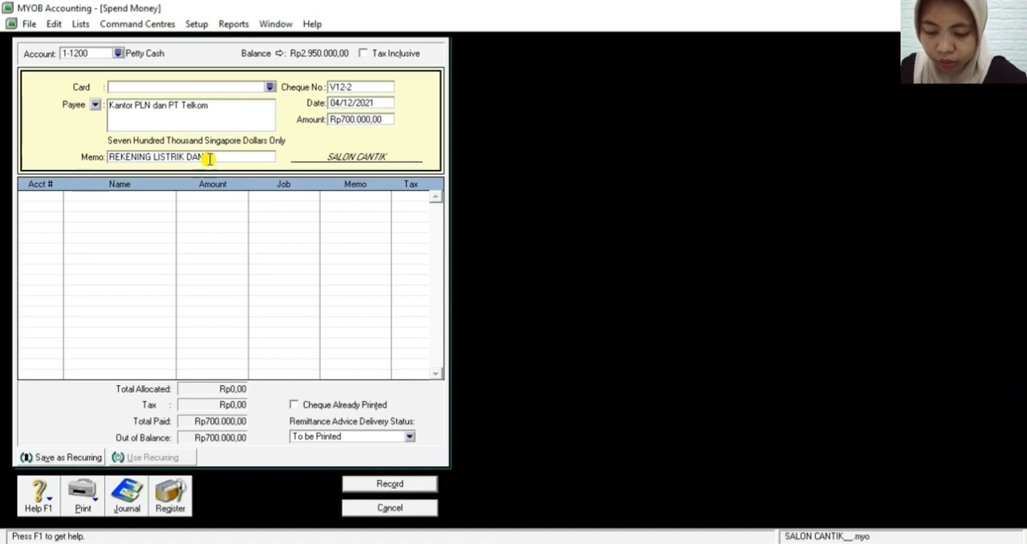
type(" TLP")
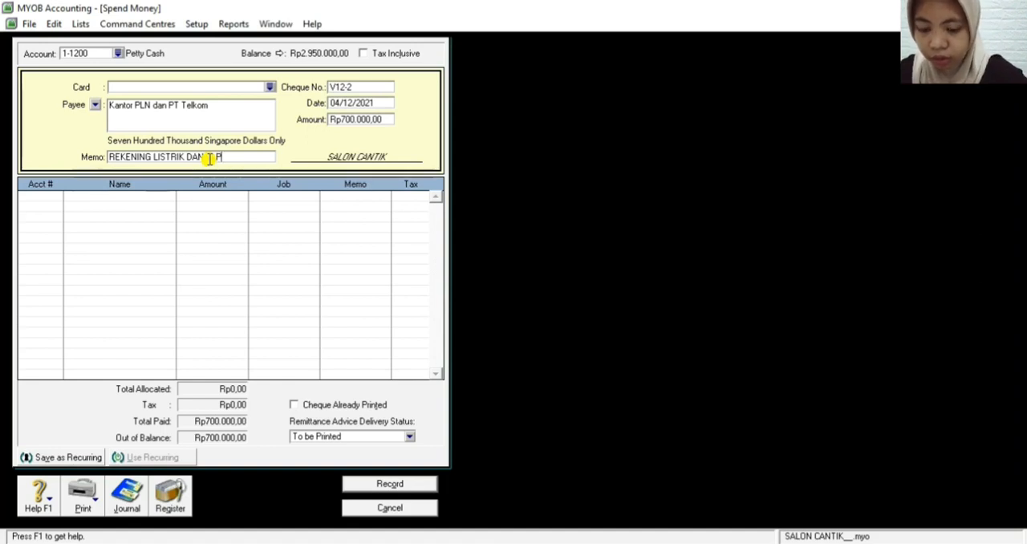
type("N BL")
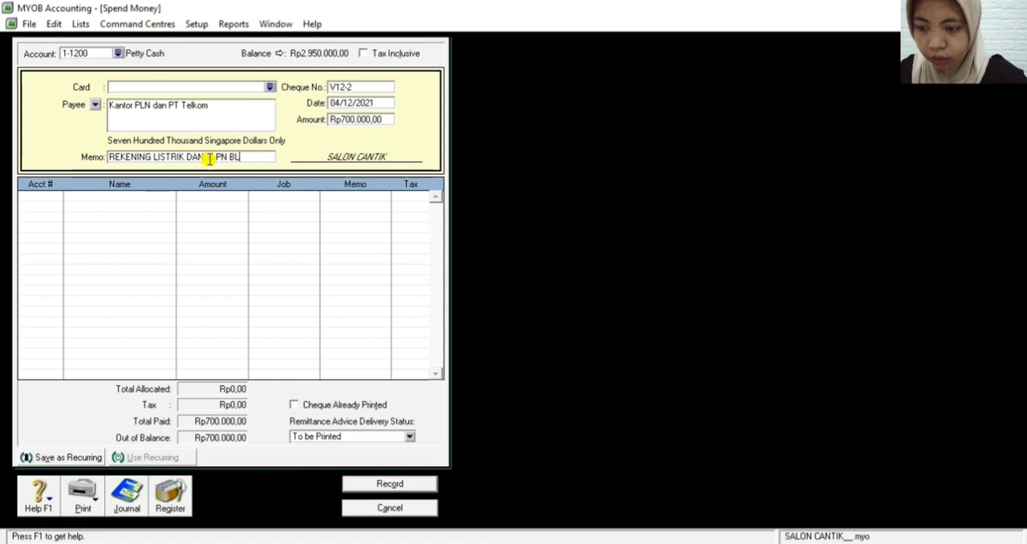
type("N NOV")
key("Tab")
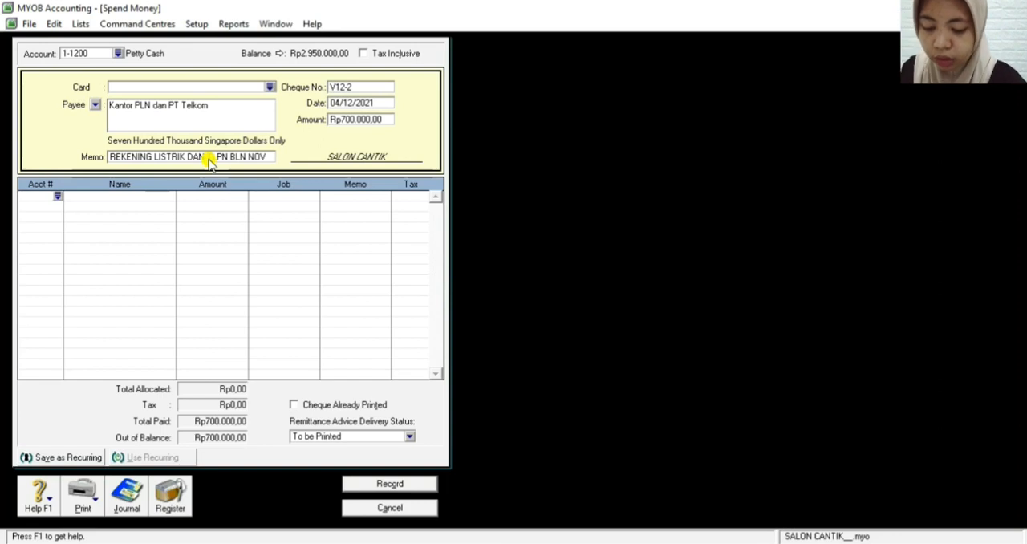
Allocate the full Rp700.000,00 of the payment to account 2-1200 in the first line
type("2")
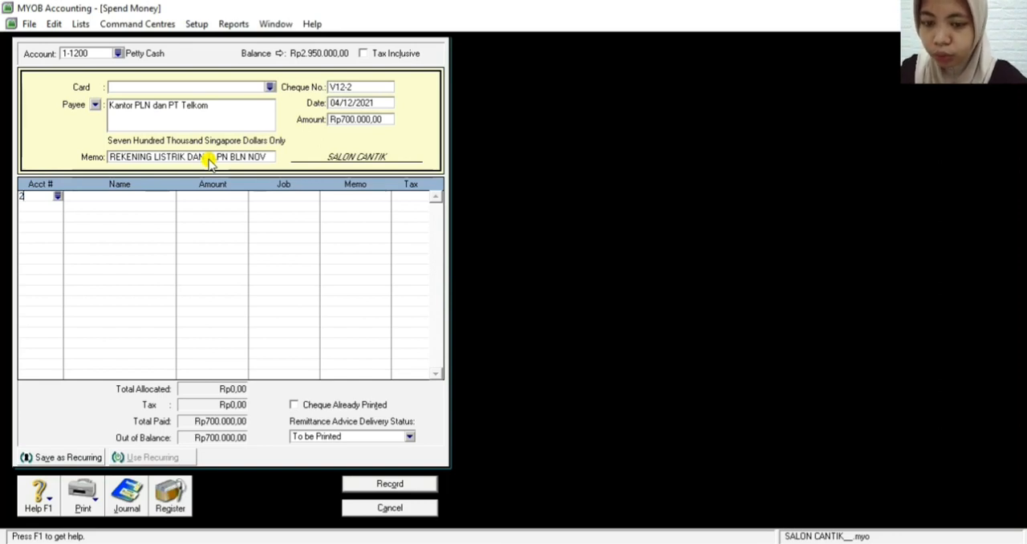
type("-1200")
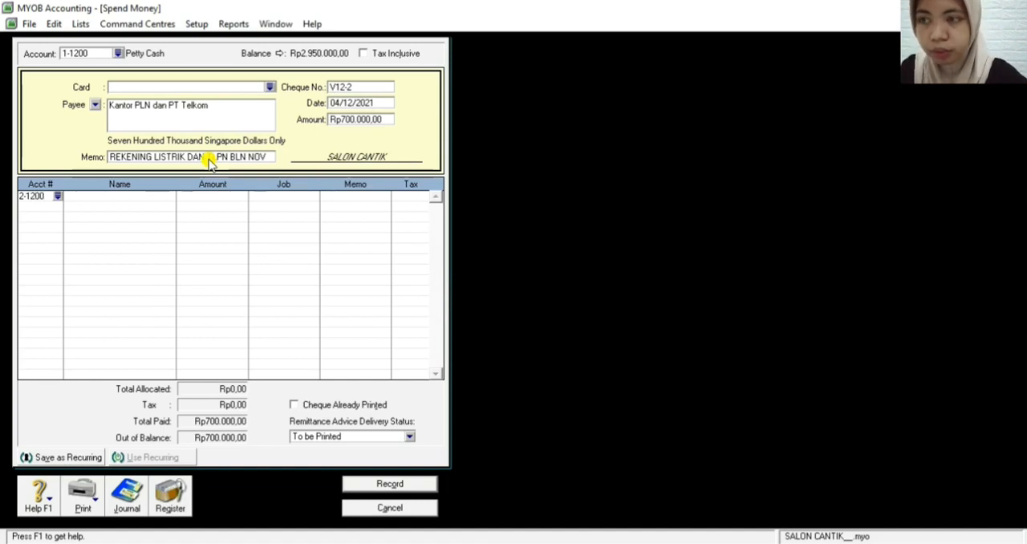
key("Tab")
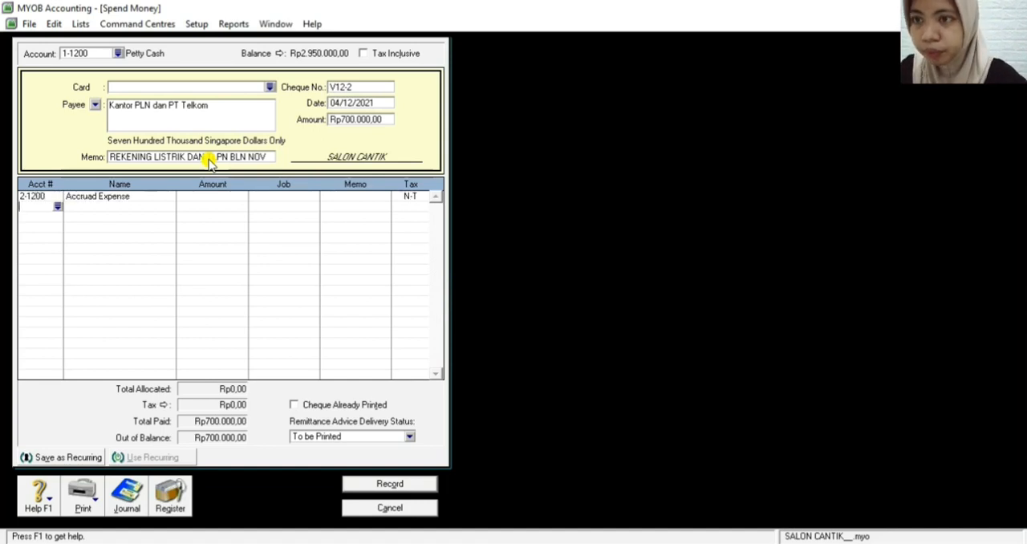
left_click(215, 202)
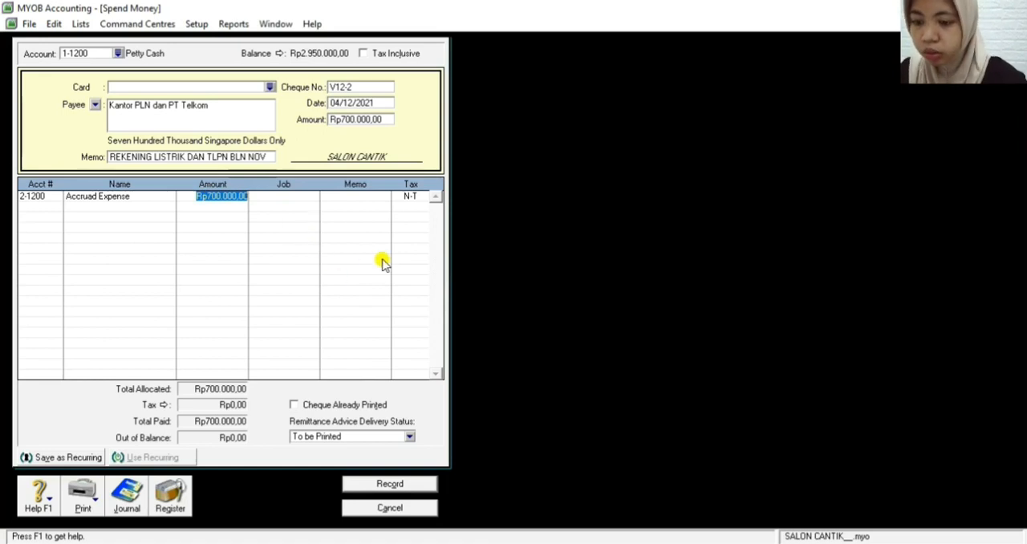
Review the transaction recap of the petty cash payment, close it, and record the payment
key("ctrl+r")
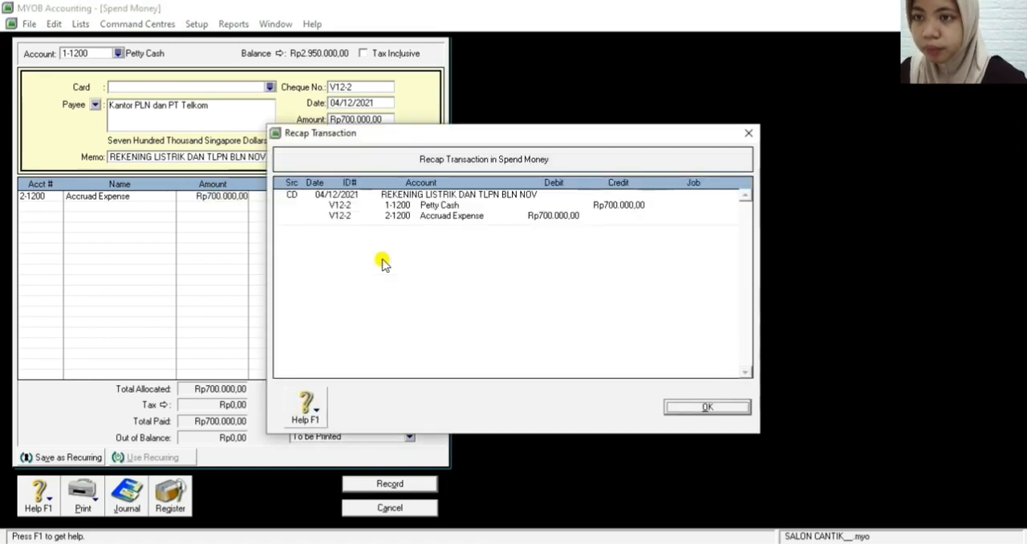
left_click(690, 408)
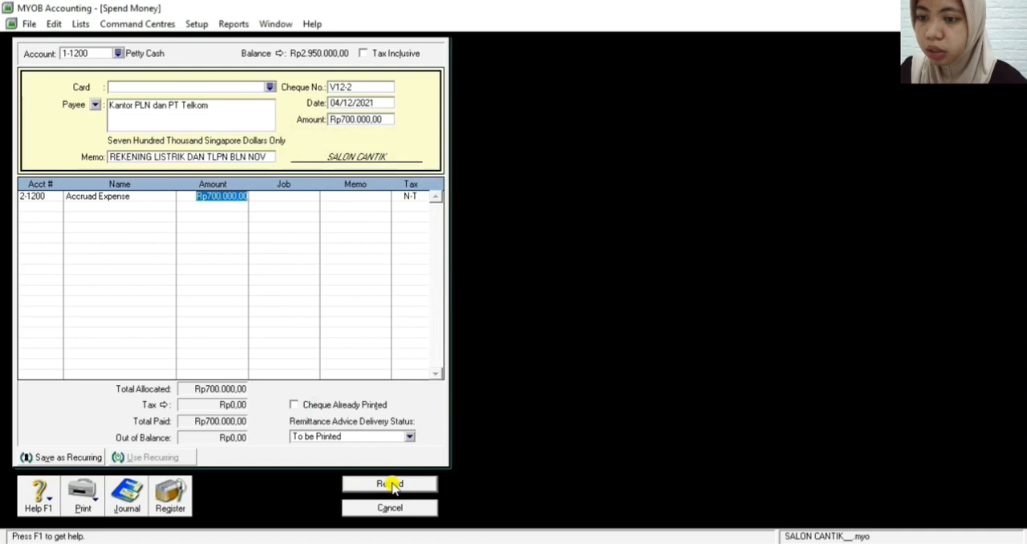
left_click(392, 485)
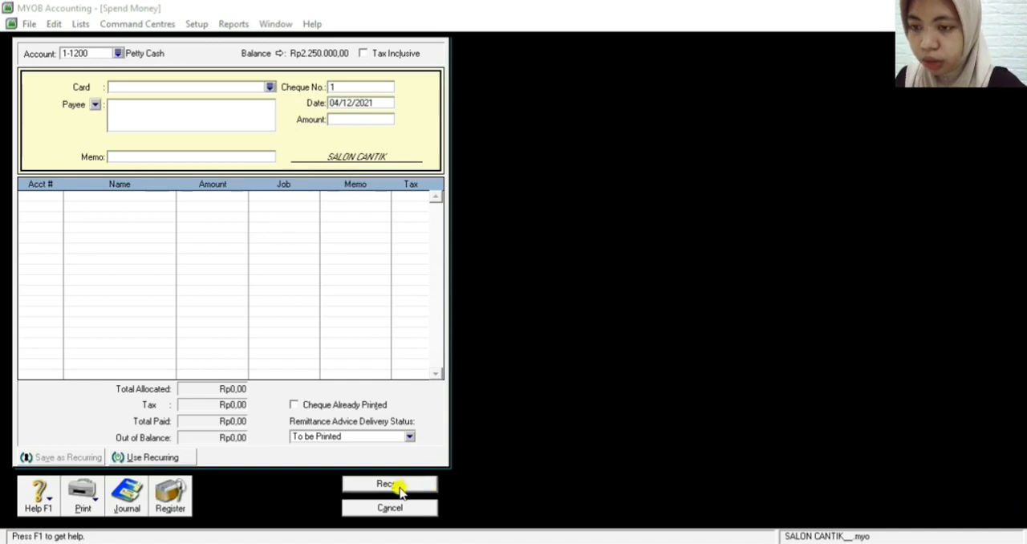
Close the blank Spend Money form and open Enter Sales in the Sales command centre
left_click(385, 507)
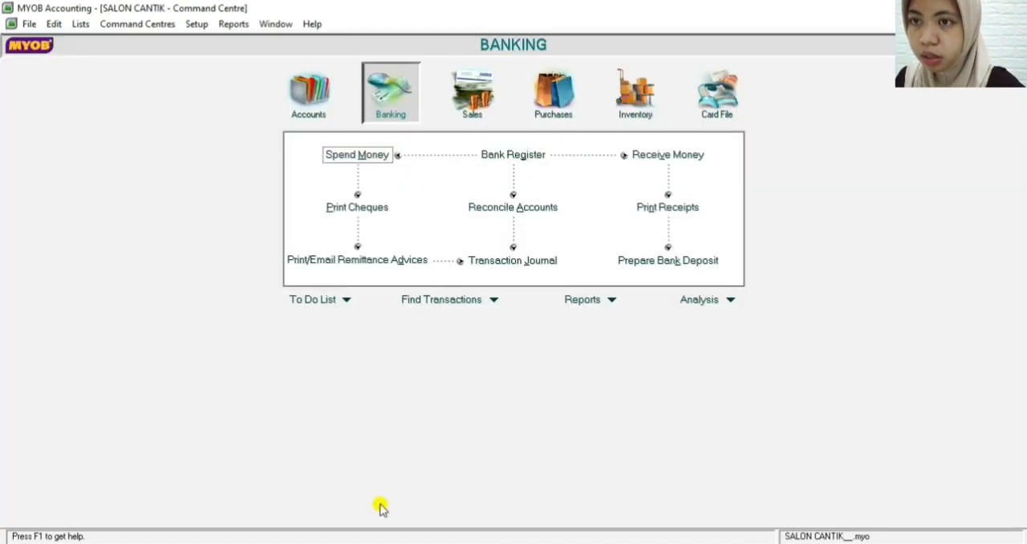
left_click(469, 100)
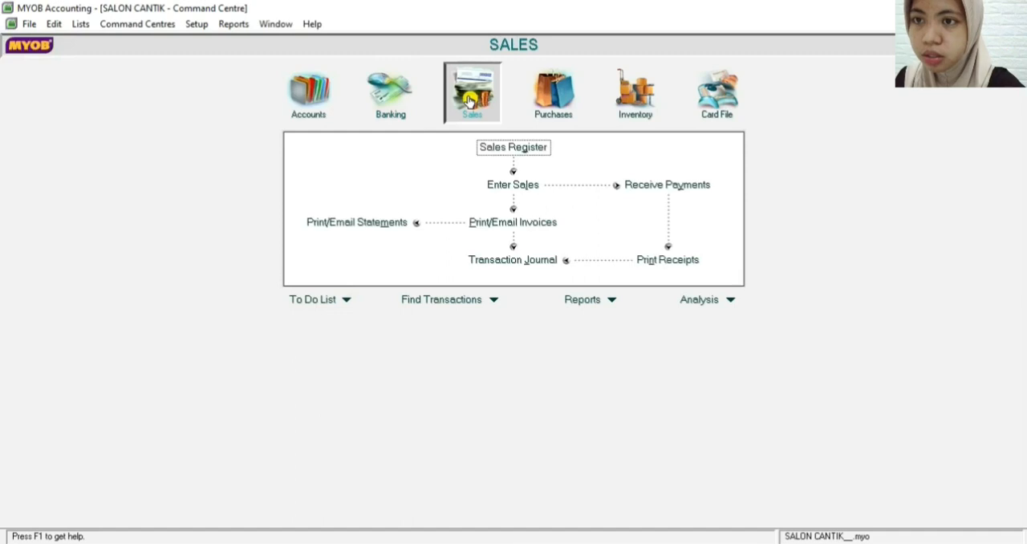
left_click(519, 187)
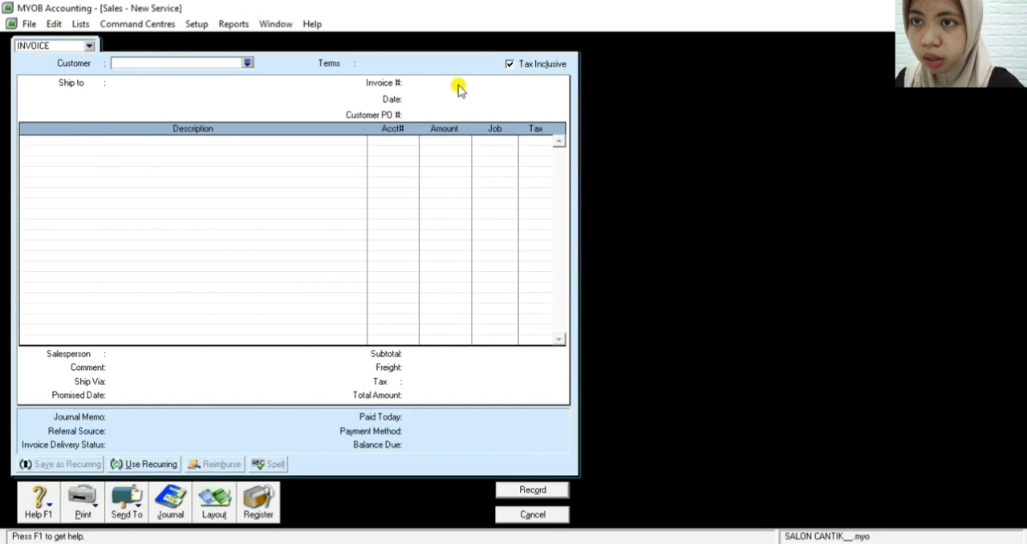
Make the new service invoice tax-exclusive and choose the second customer in the customer list
left_click(508, 64)
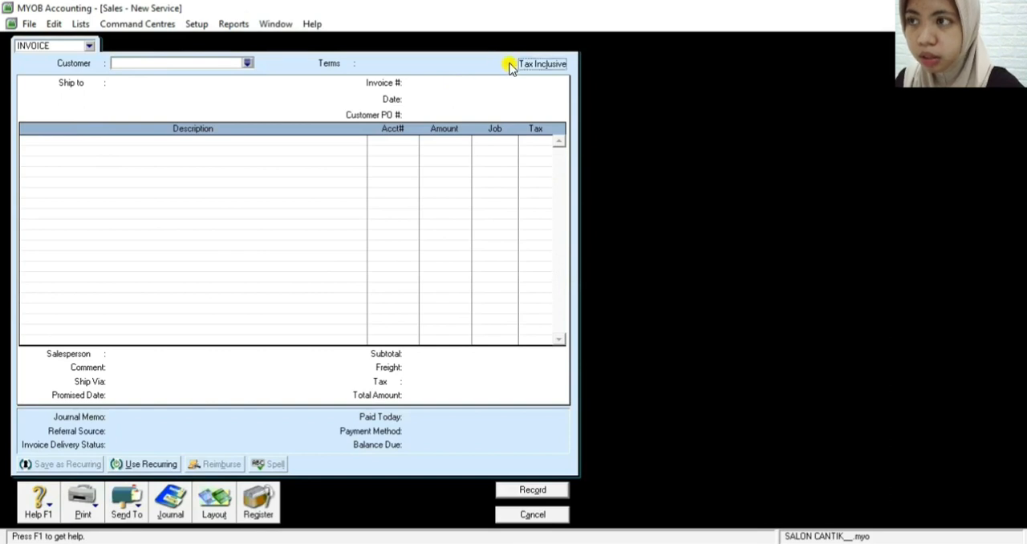
left_click(248, 63)
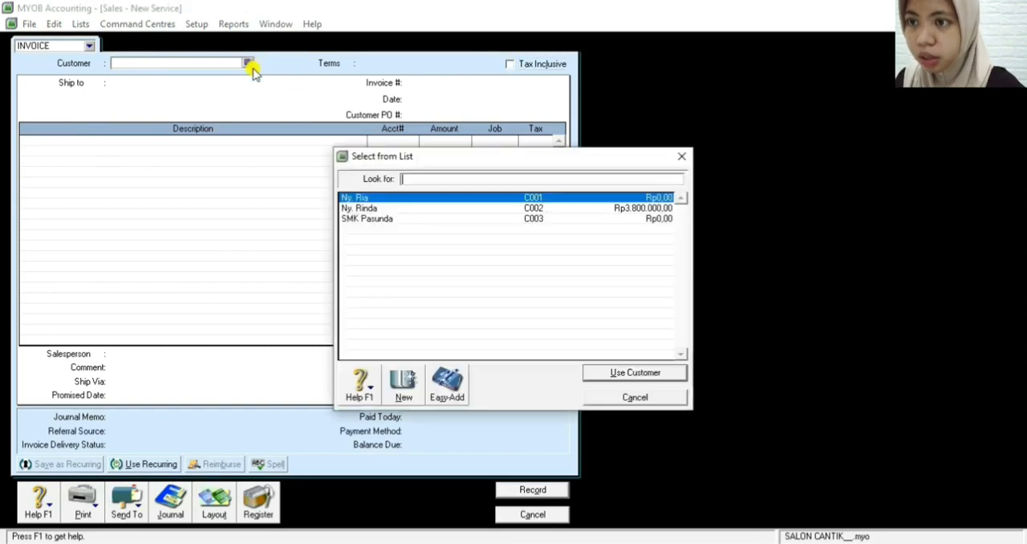
left_click(351, 207)
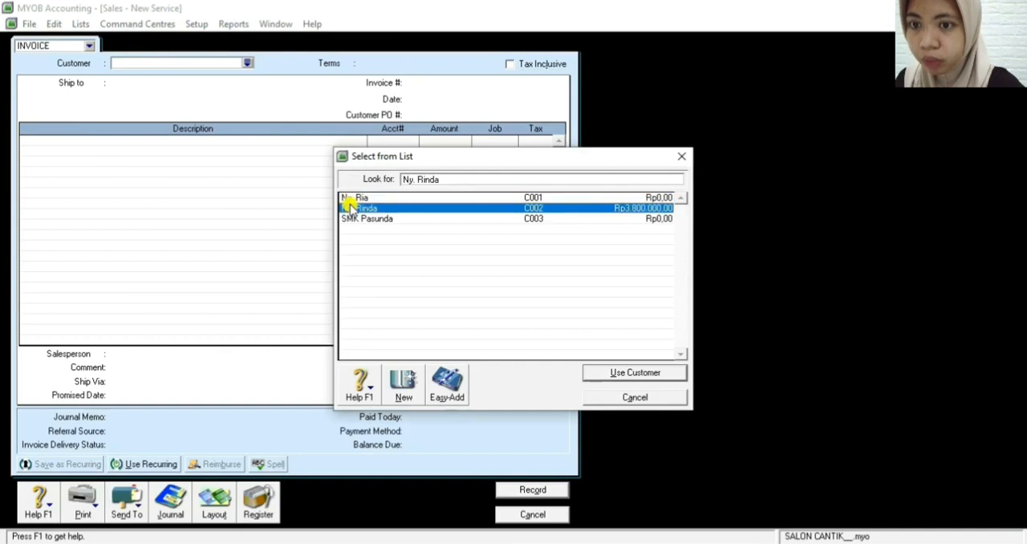
left_click(622, 374)
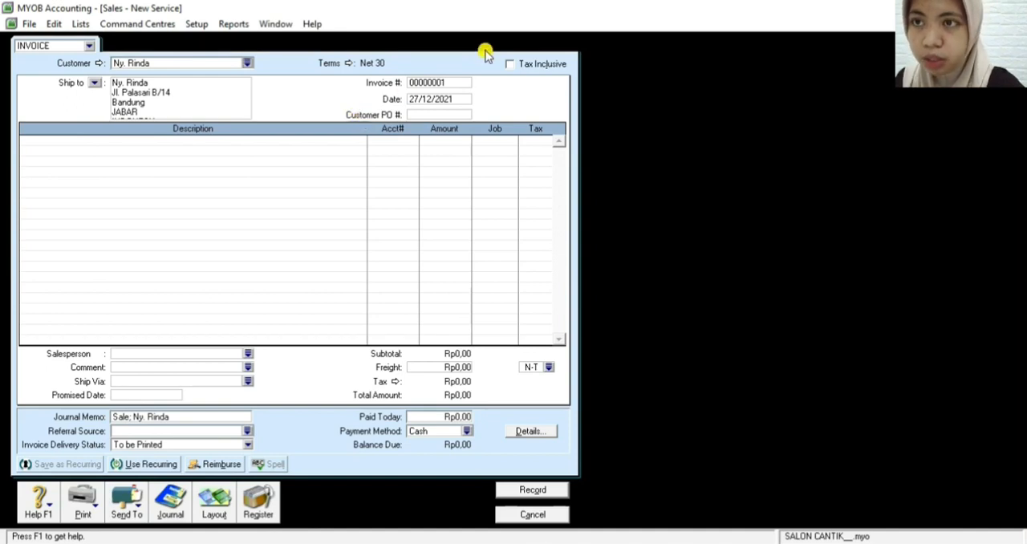
Set the invoice number to F12-1 and the invoice date to 06/12/2021
left_click(454, 82)
key("BackSpace")
type("F12-1")
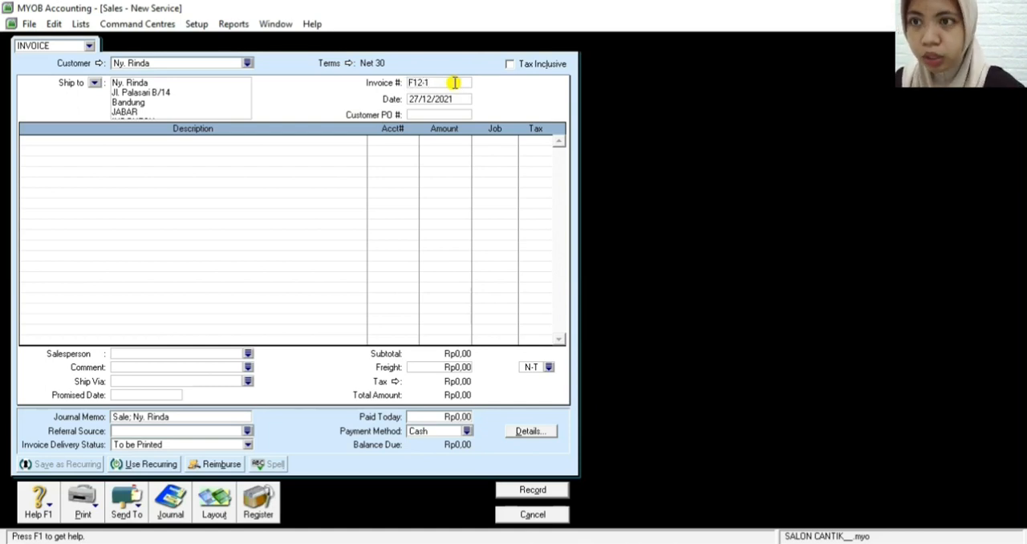
key("Tab")
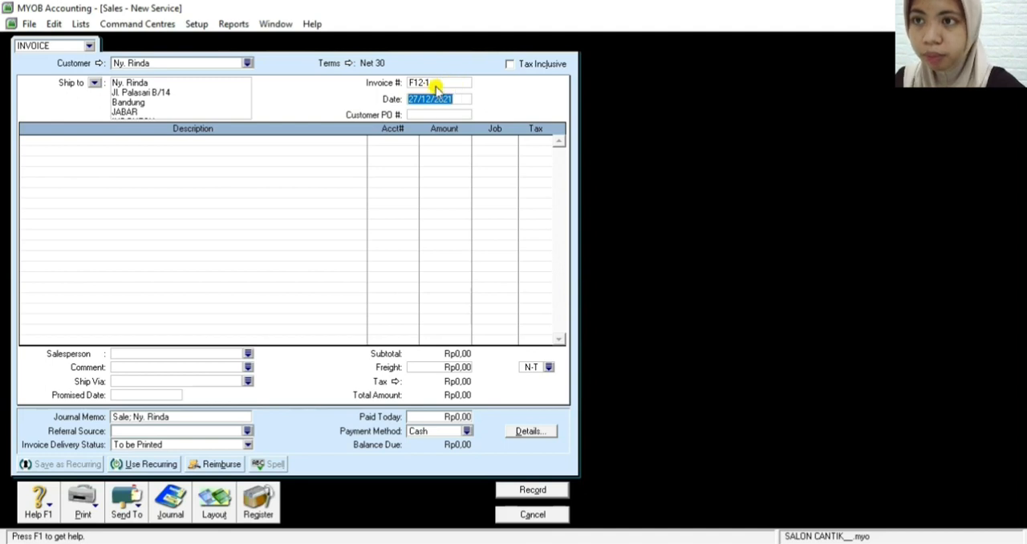
left_click(417, 100)
key("BackSpace")
key("BackSpace")
key("BackSpace")
type("06/")
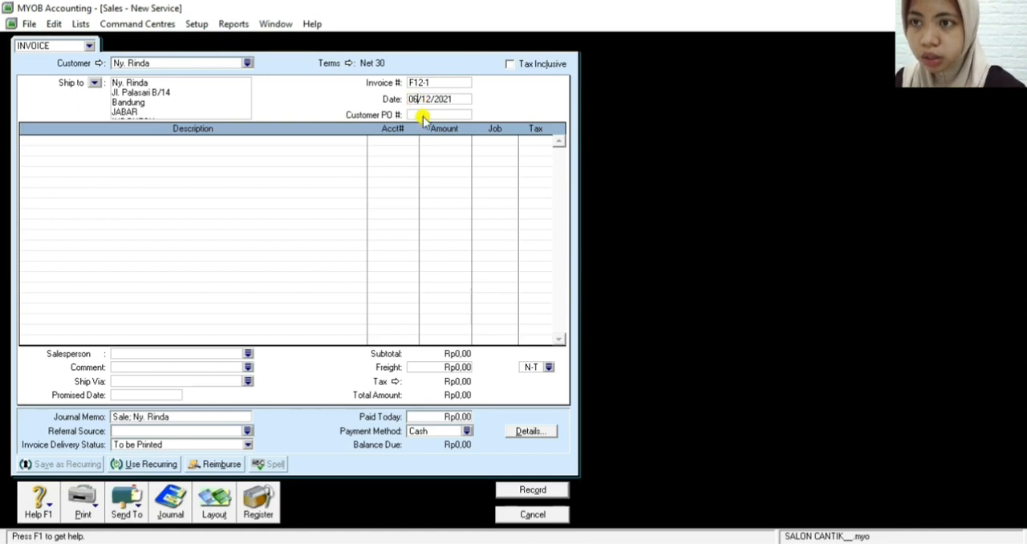
Enter the customer's purchase order number on the sales invoice
left_click(423, 117)
type("1")
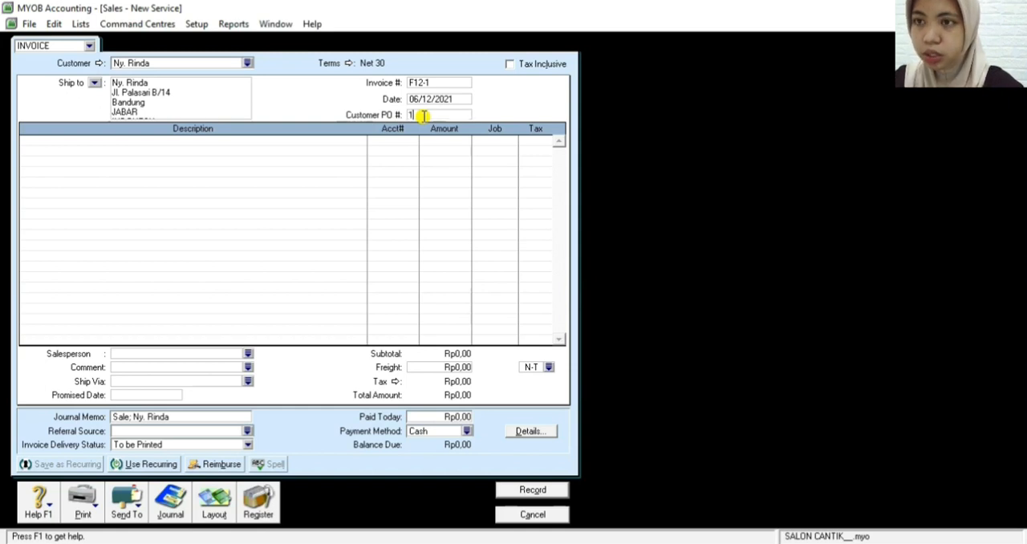
type("21")
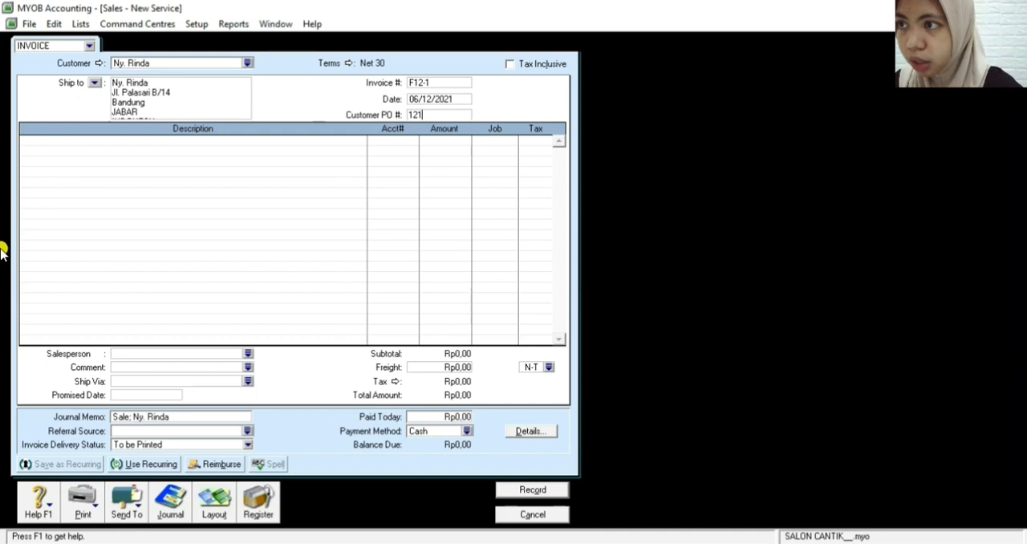
Enter BIAYA JASA RIAS PENGANTIN as the description of the invoice's first line
left_click(68, 137)
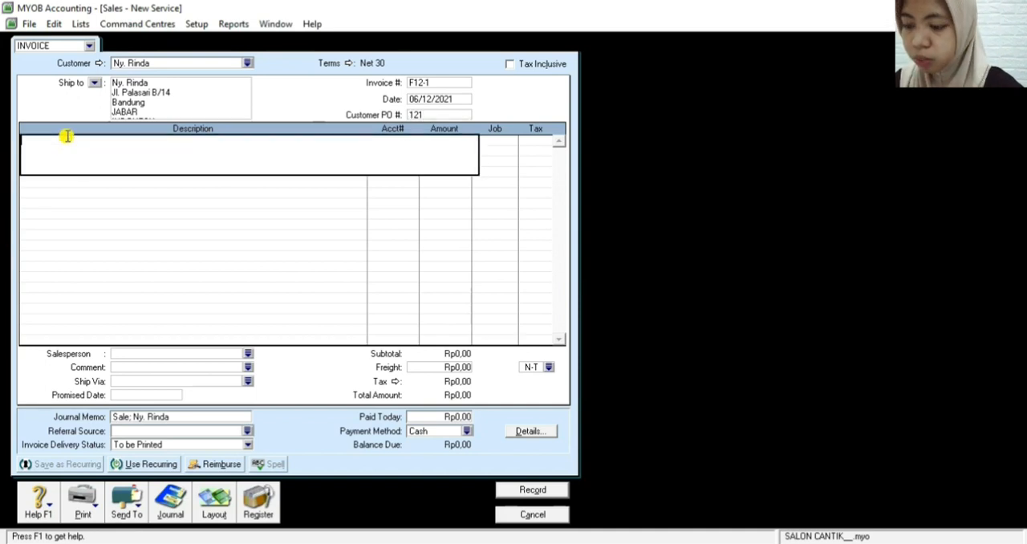
type("BIAYA JASA RIAS PENGAN")
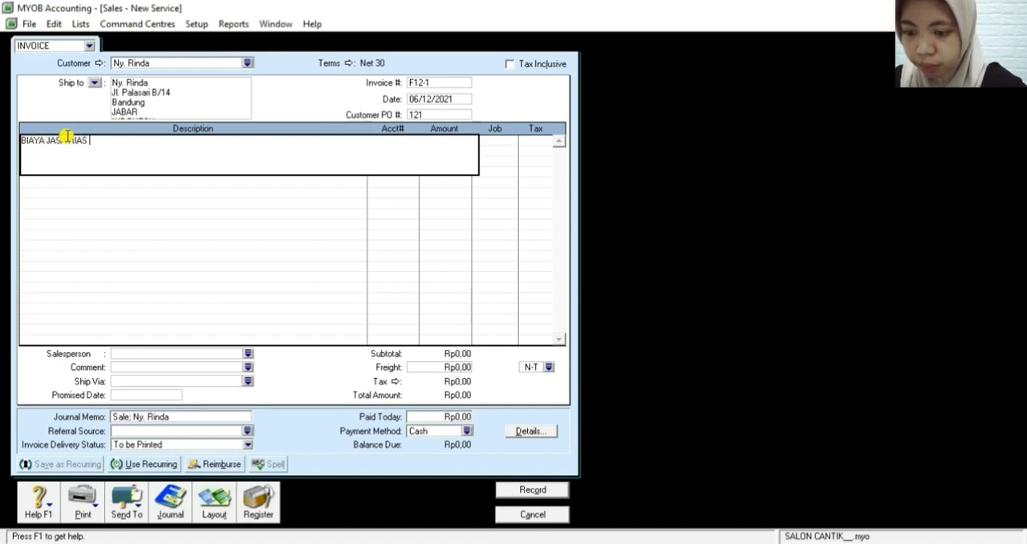
type("TIN")
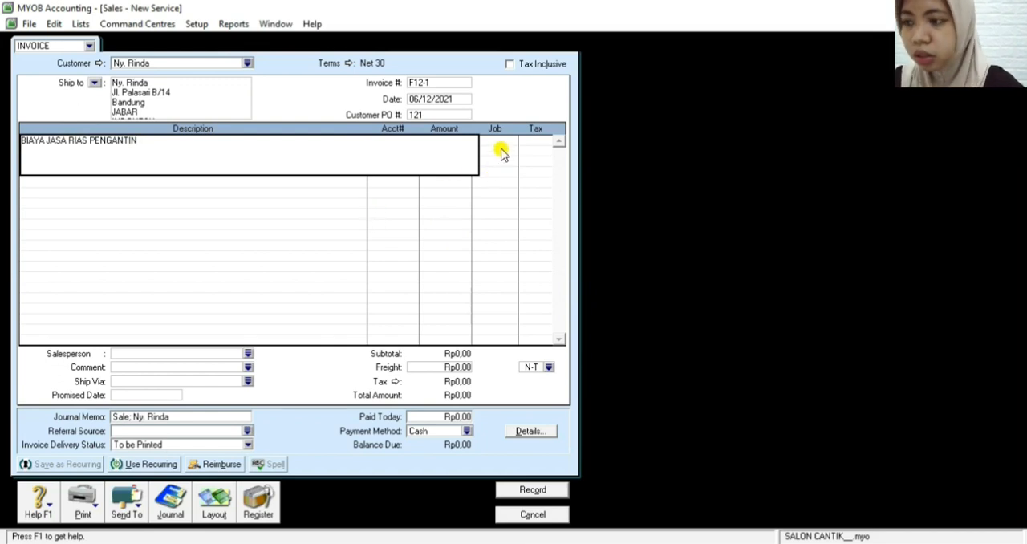
Assign the BIAYA JASA RIAS PENGANTIN invoice line to account 4-1100 and set its amount to Rp8.000.000
key("Tab")
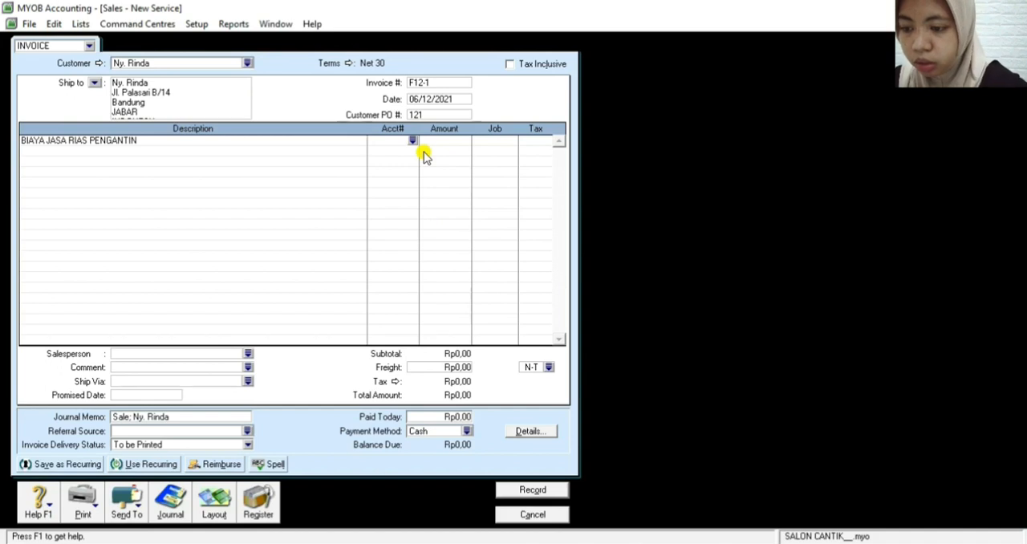
type("4-1100")
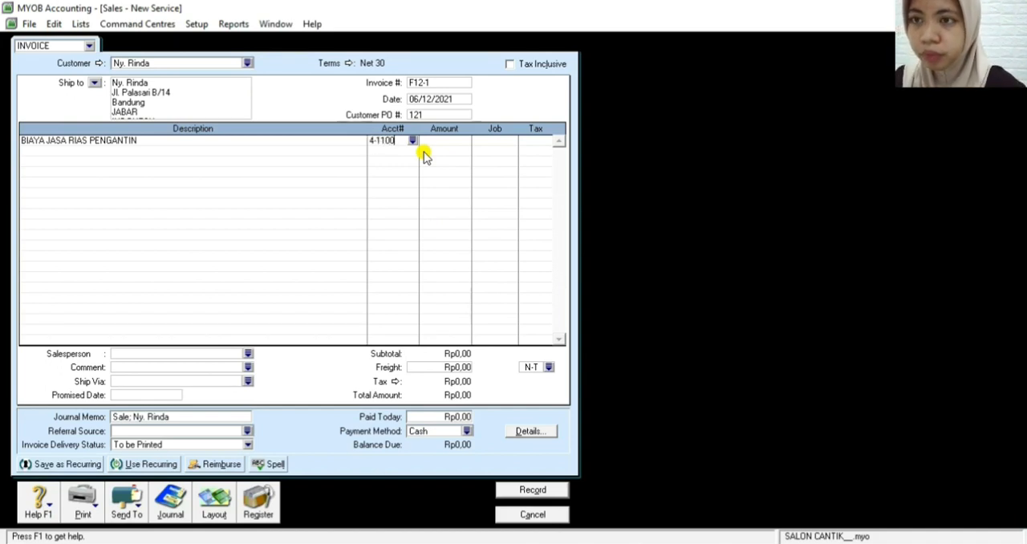
key("Tab")
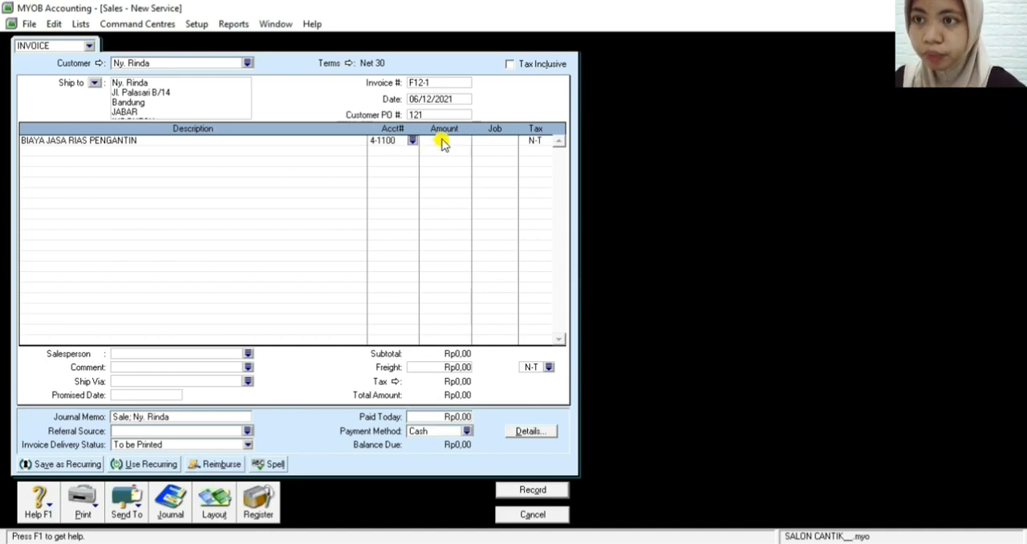
left_click(444, 142)
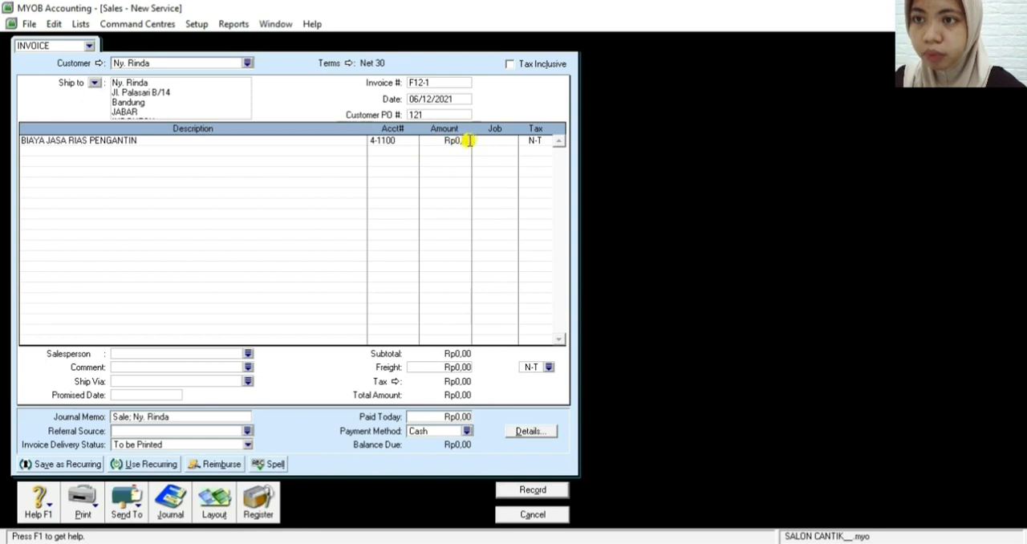
left_click_drag(442, 140, 477, 154)
key("BackSpace")
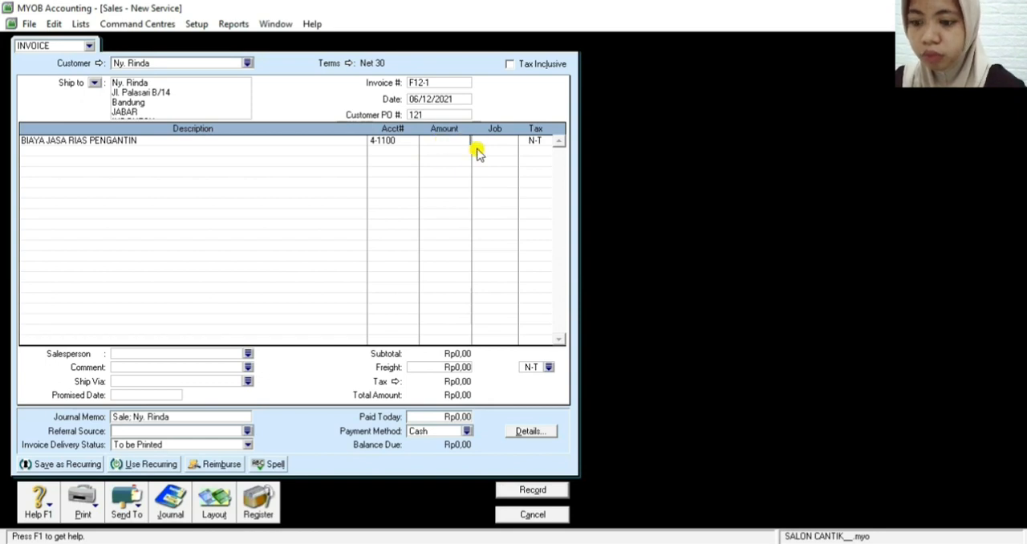
type("800000")
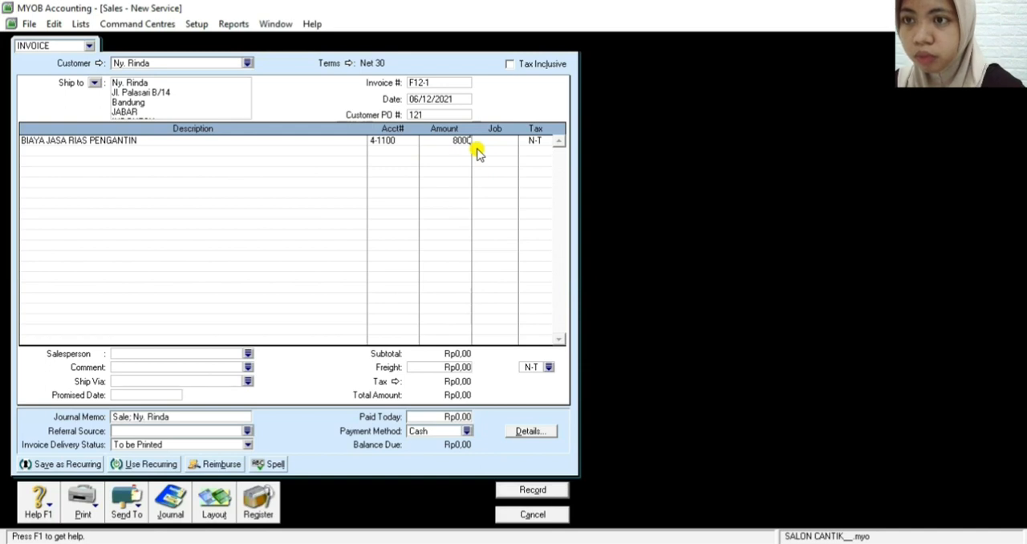
type("0")
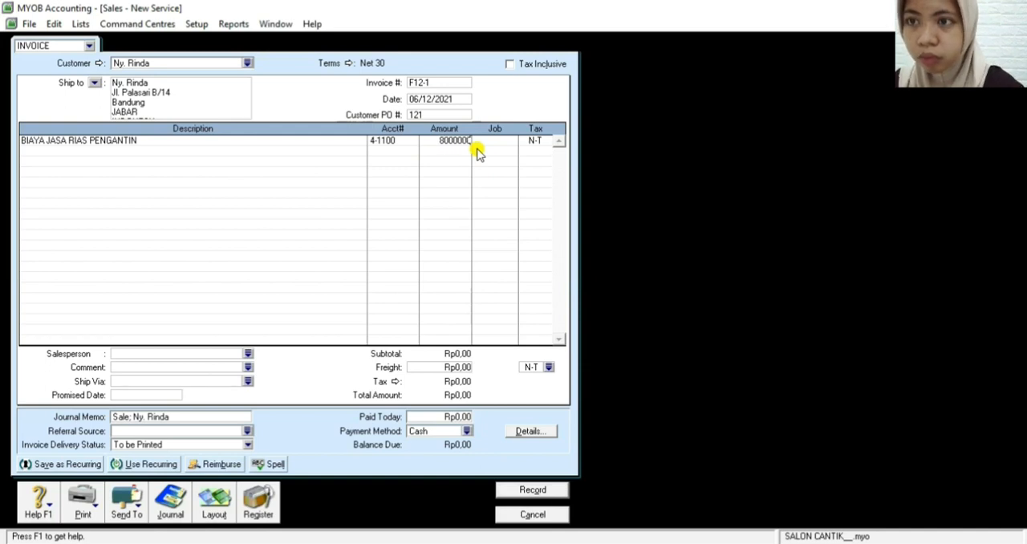
key("Tab")
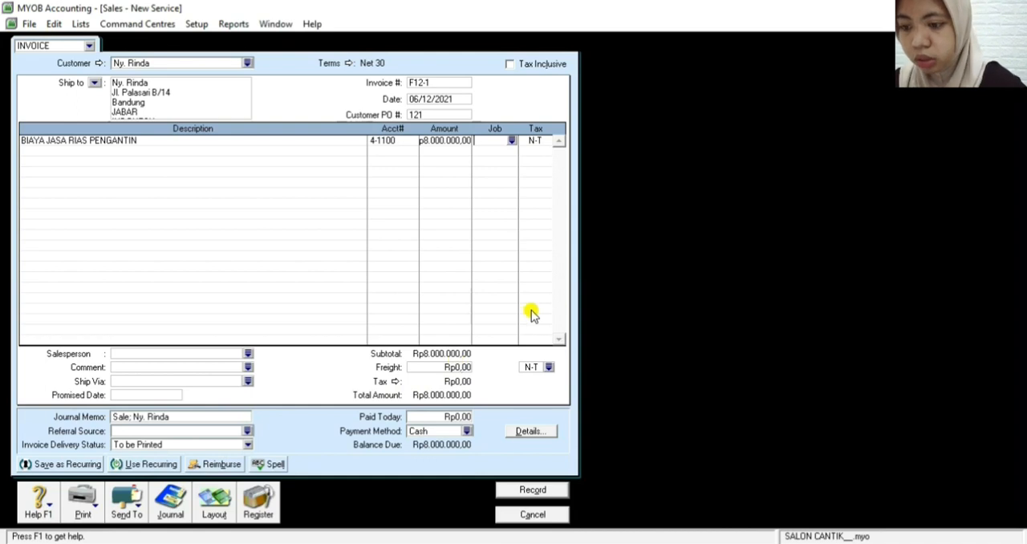
Review the journal recap of the service invoice and record the invoice, leaving the sales entry form
key("ctrl+r")
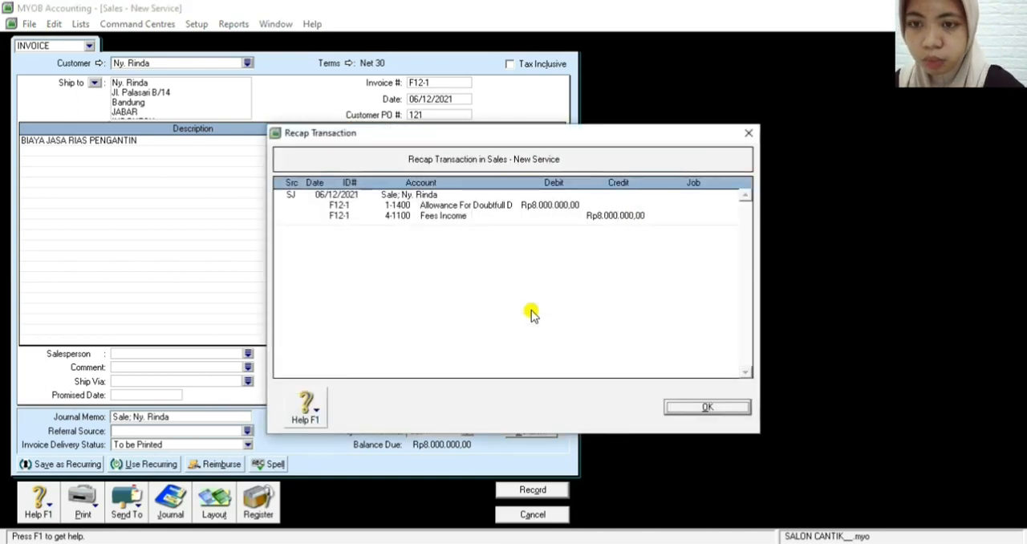
key("Escape")
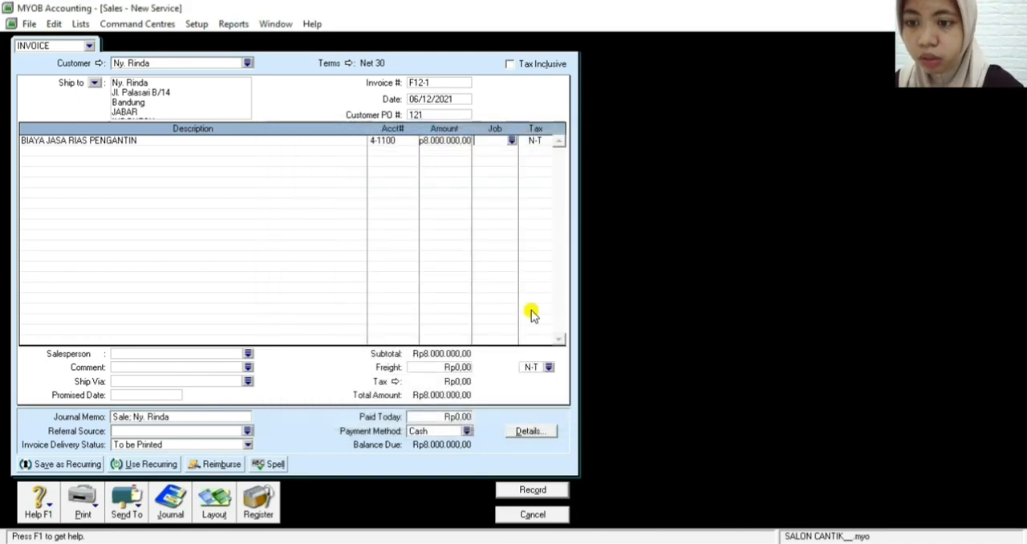
left_click(530, 491)
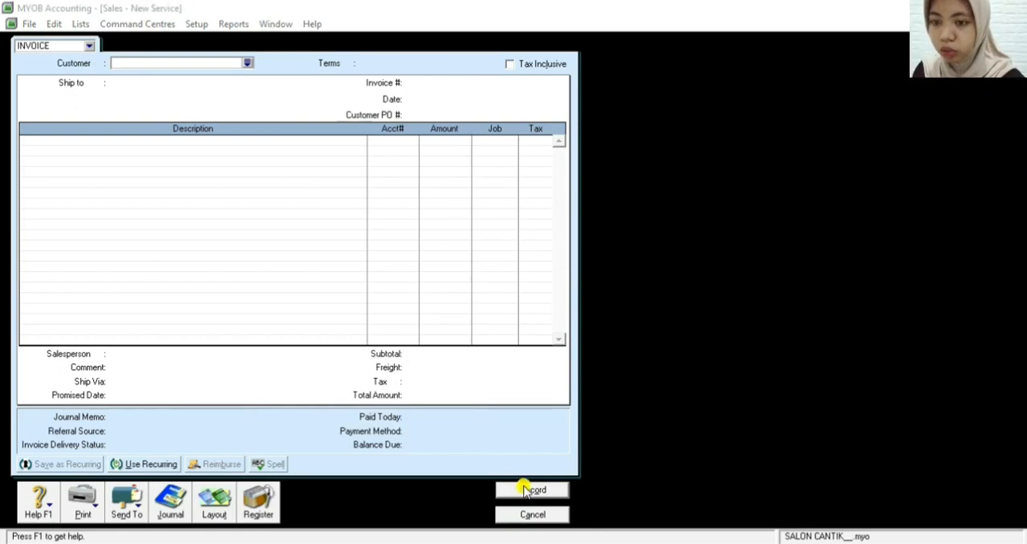
left_click(525, 515)
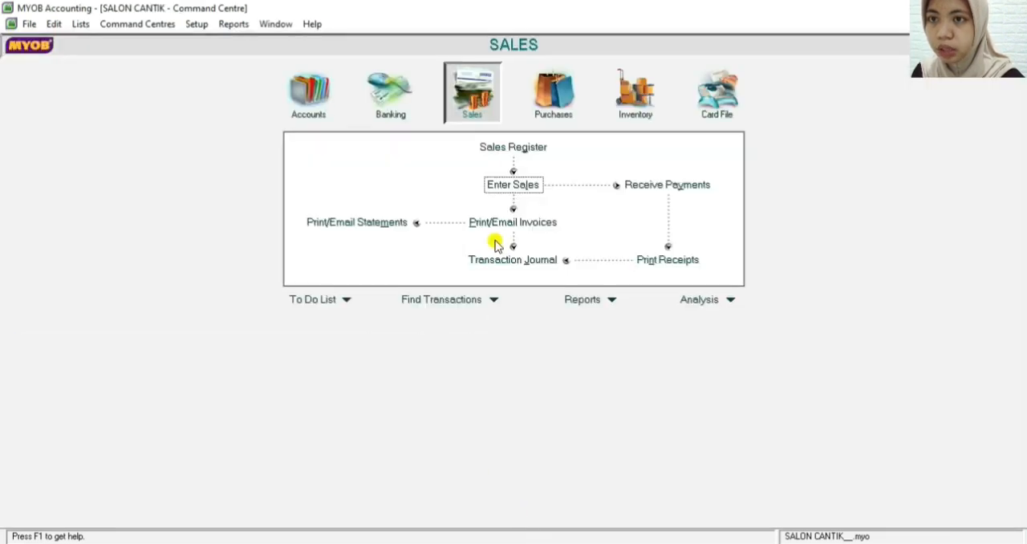
Start a bill payment from Purchases and choose PT Paragon as the supplier
left_click(559, 120)
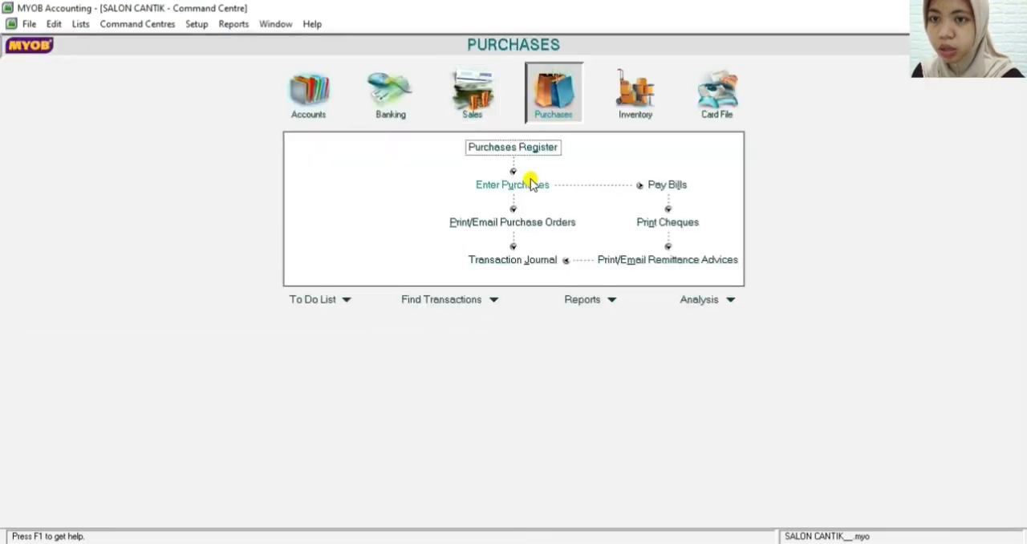
left_click(652, 186)
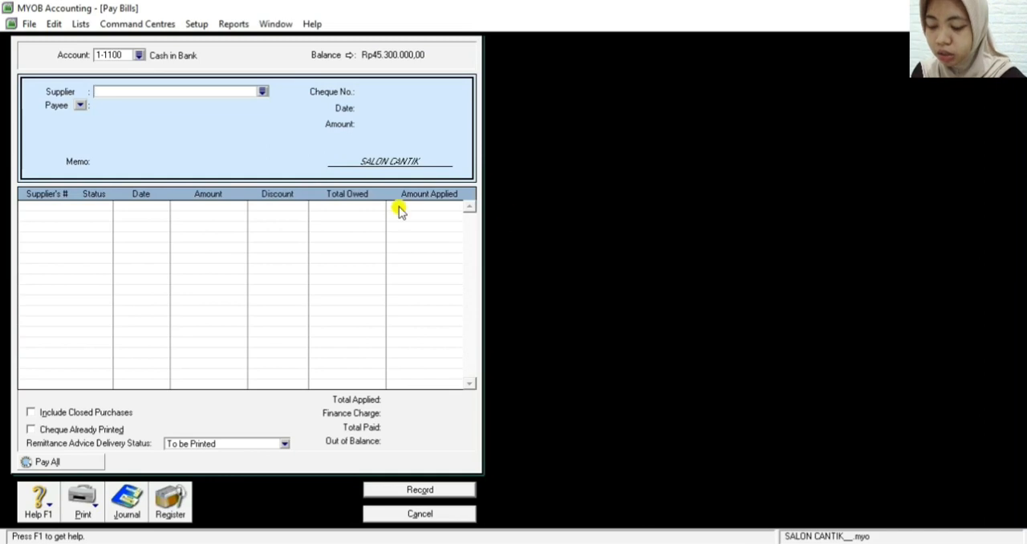
left_click(155, 91)
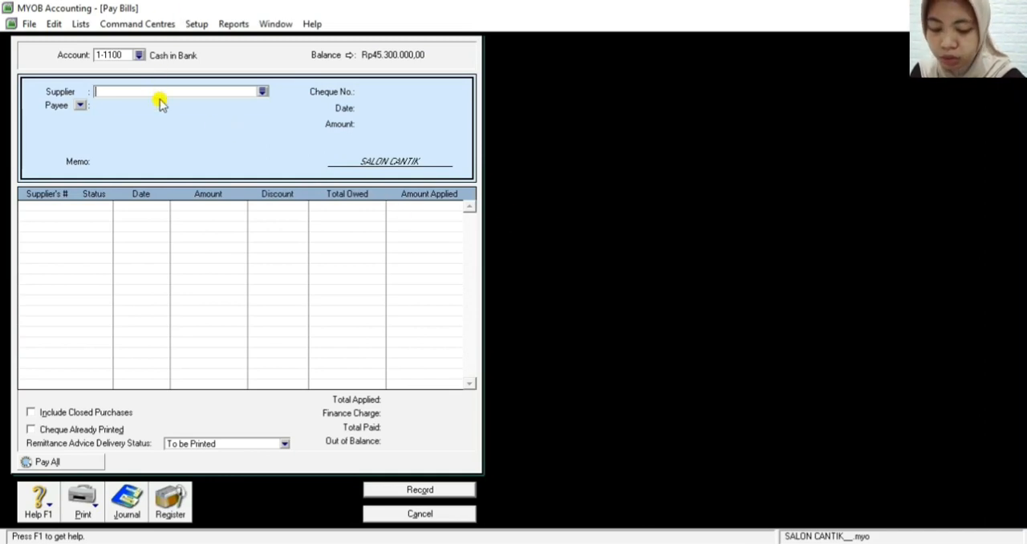
left_click(263, 93)
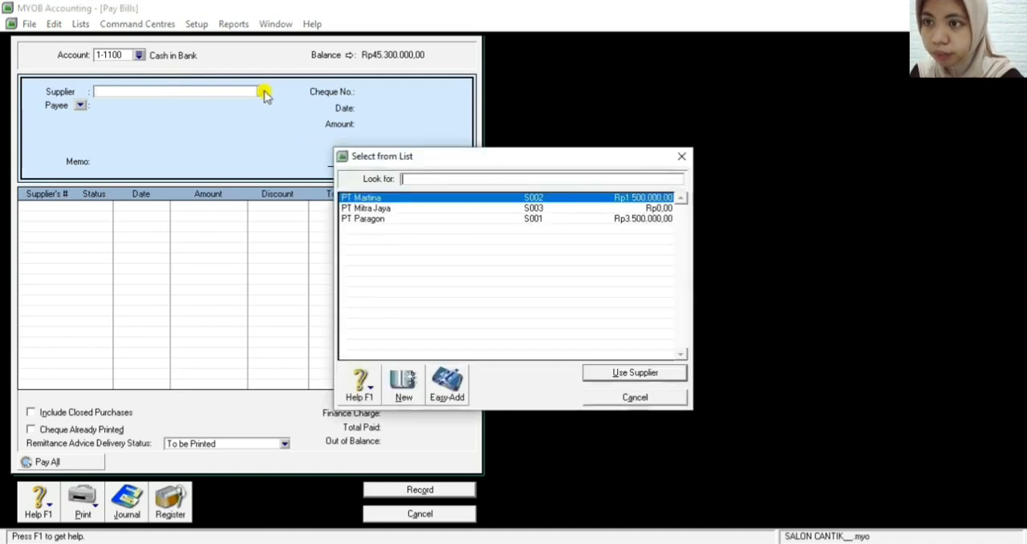
double_click(365, 223)
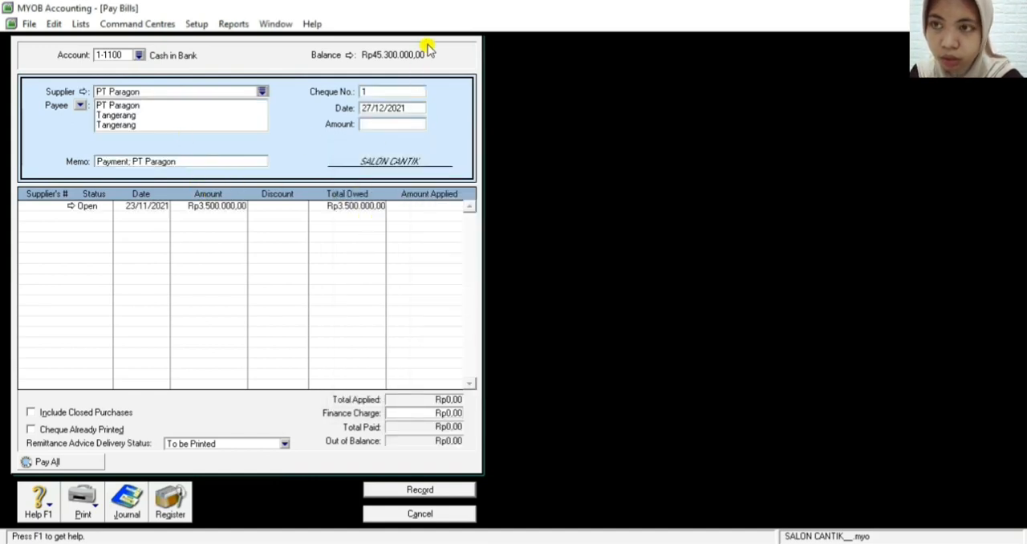
Set the cheque number of the bill payment to BKK12-2 and its date to 06/12/2021
double_click(378, 93)
key("BackSpace")
type("B")
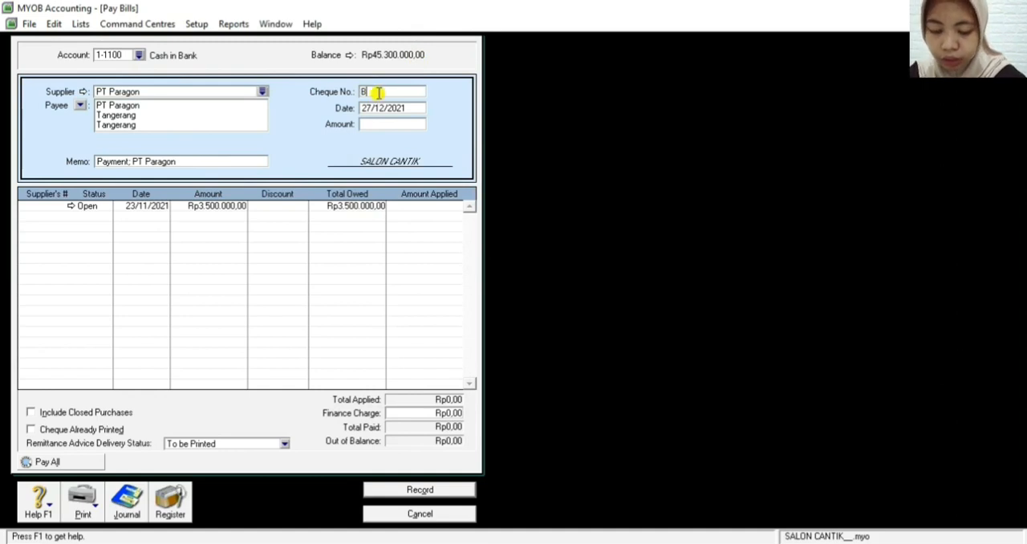
type("K-1")
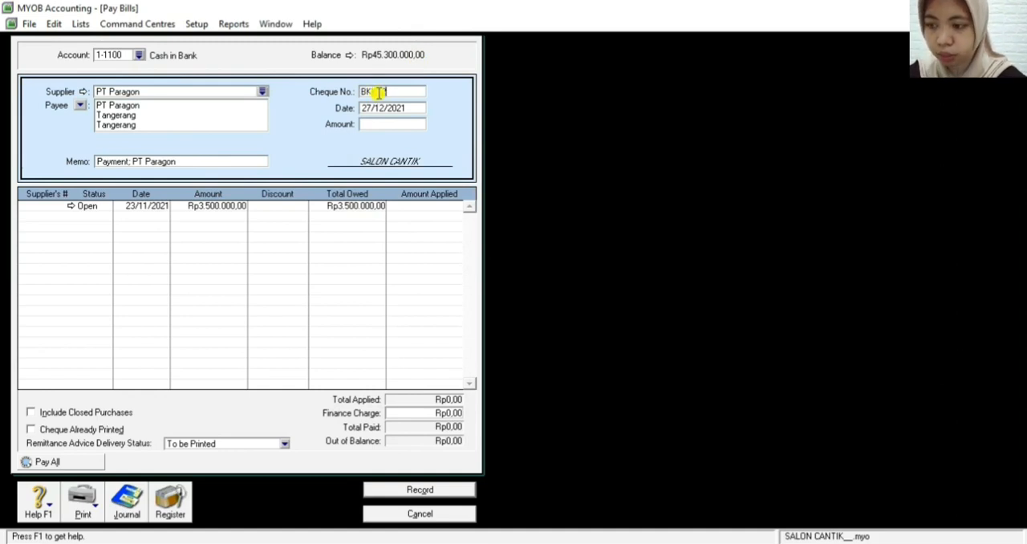
type("2-2")
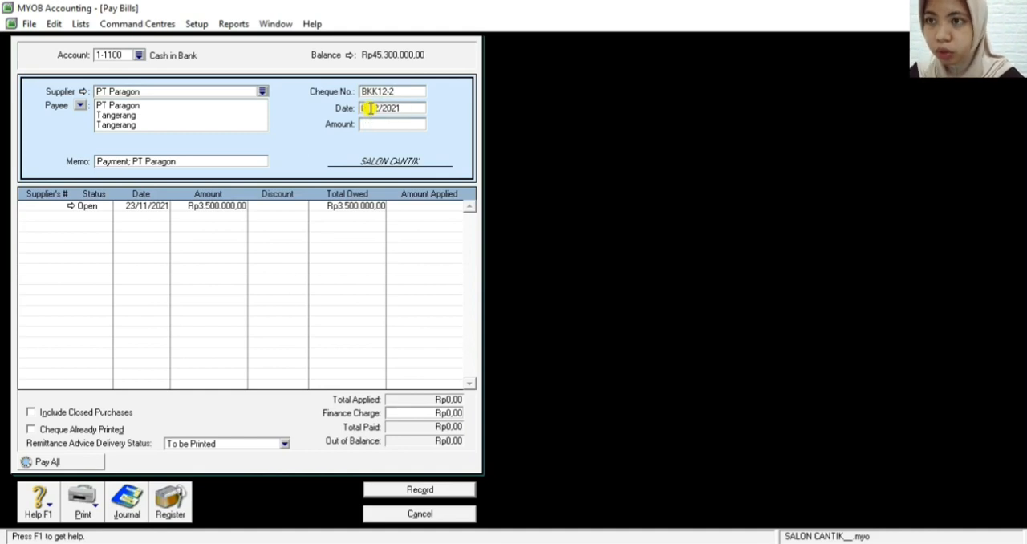
Set the payment amount for PT Paragon to Rp3.500.000
left_click(379, 124)
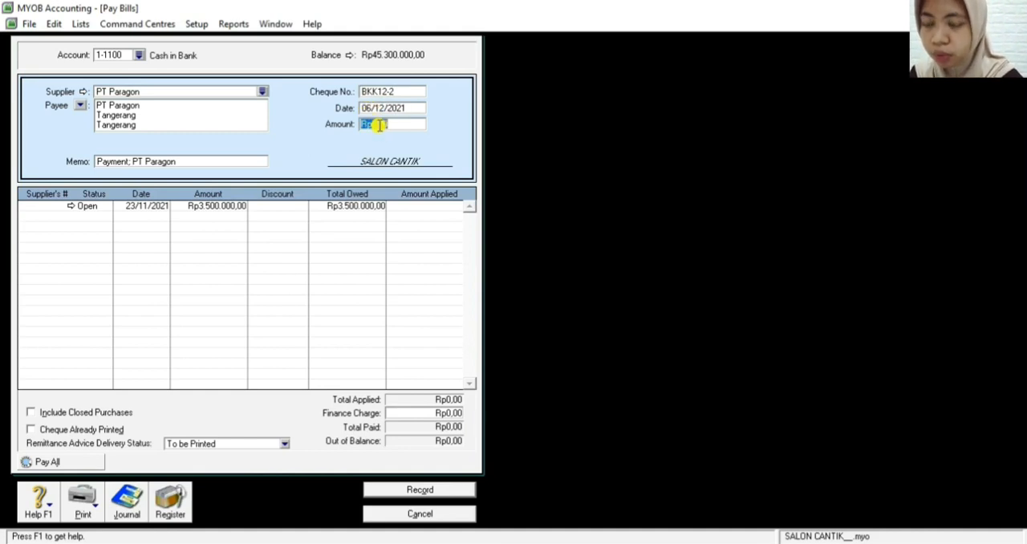
type("3500000")
key("Tab")
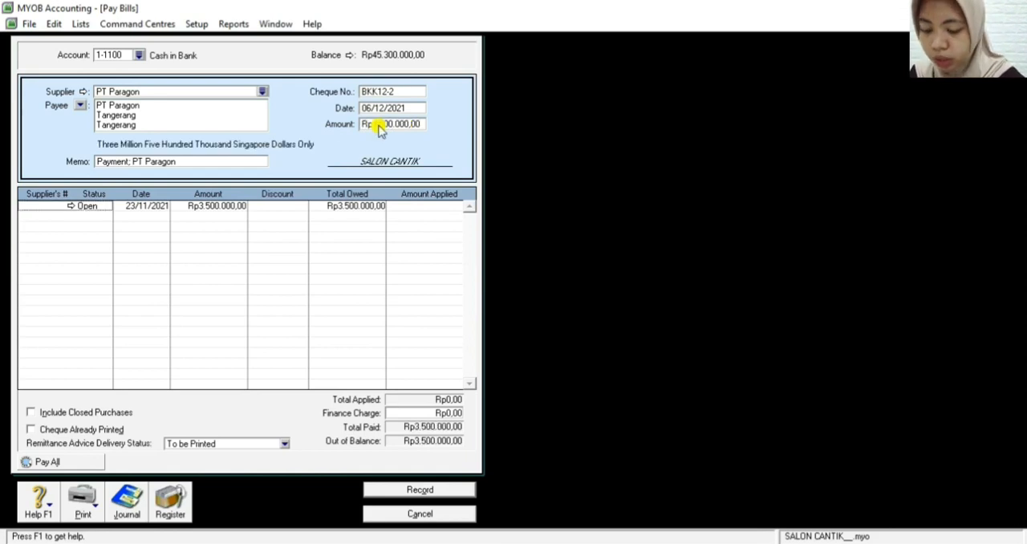
Replace the payment memo with "Pelunasan Faktur C.15234 Tertanggal 23 November 2021"
left_click(181, 159)
left_click(183, 158)
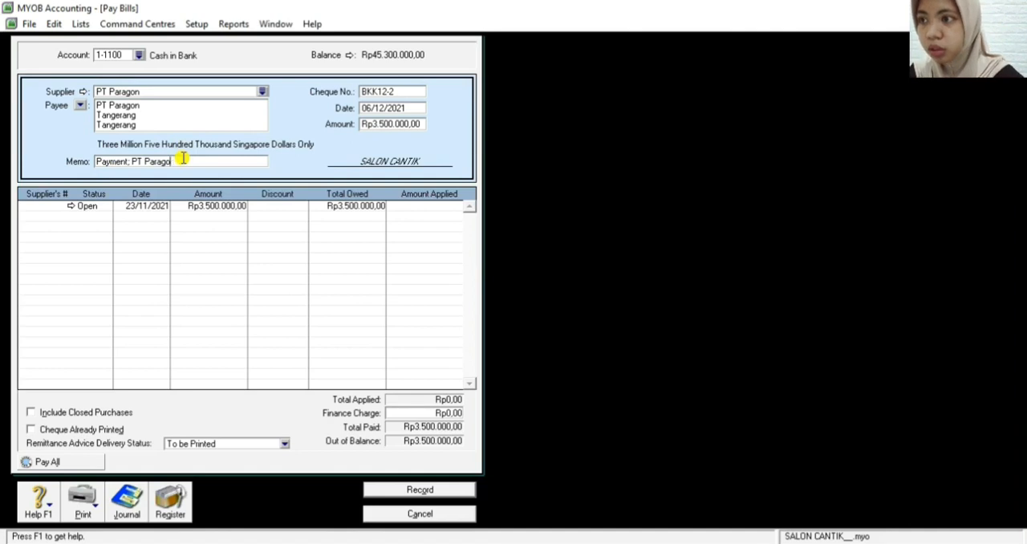
key("BackSpace")
key("BackSpace")
key("BackSpace")
key("BackSpace")
key("BackSpace")
key("BackSpace")
key("BackSpace")
key("BackSpace")
key("BackSpace")
key("BackSpace")
key("BackSpace")
key("BackSpace")
key("BackSpace")
key("BackSpace")
key("BackSpace")
key("BackSpace")
key("BackSpace")
key("BackSpace")
type("elunasan Faktur")
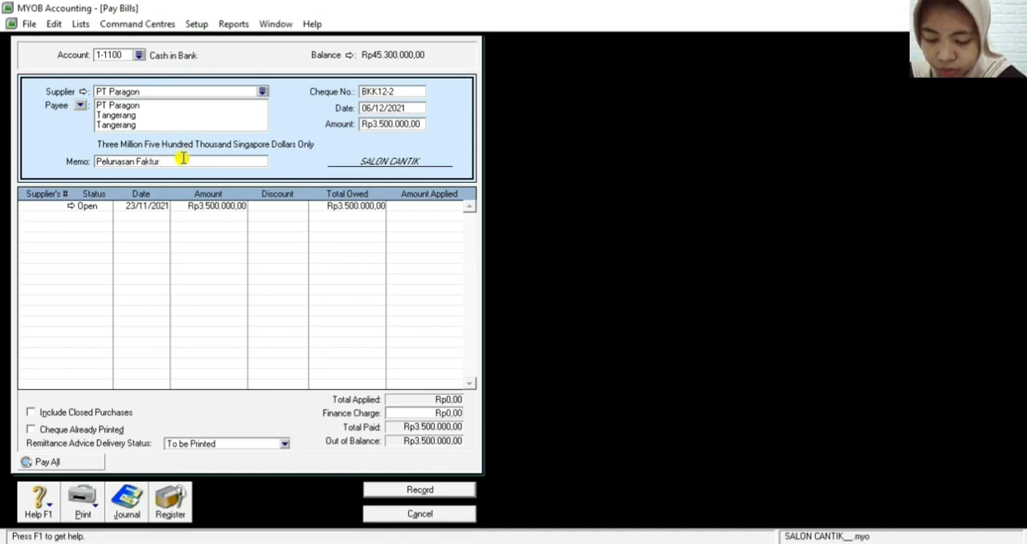
type("C.")
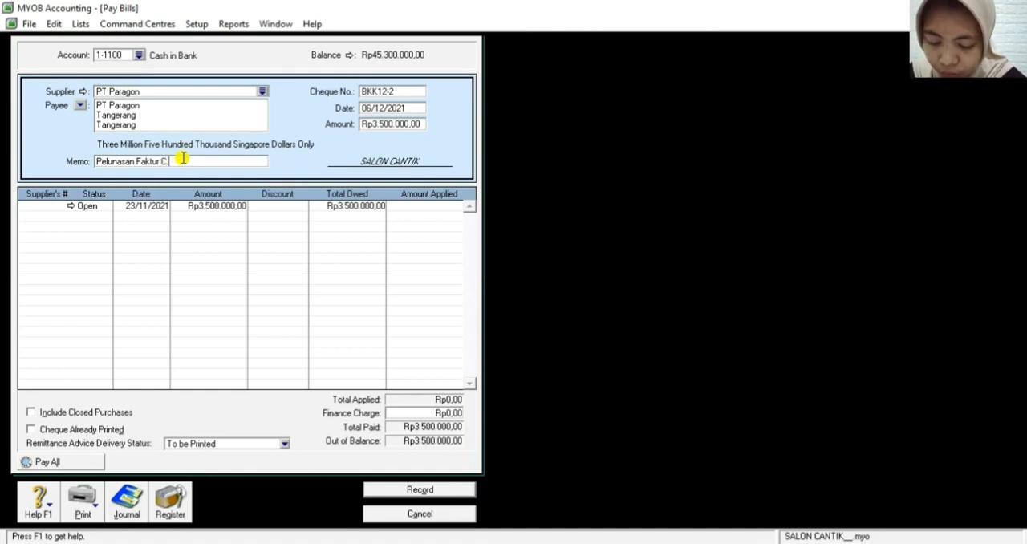
type("15")
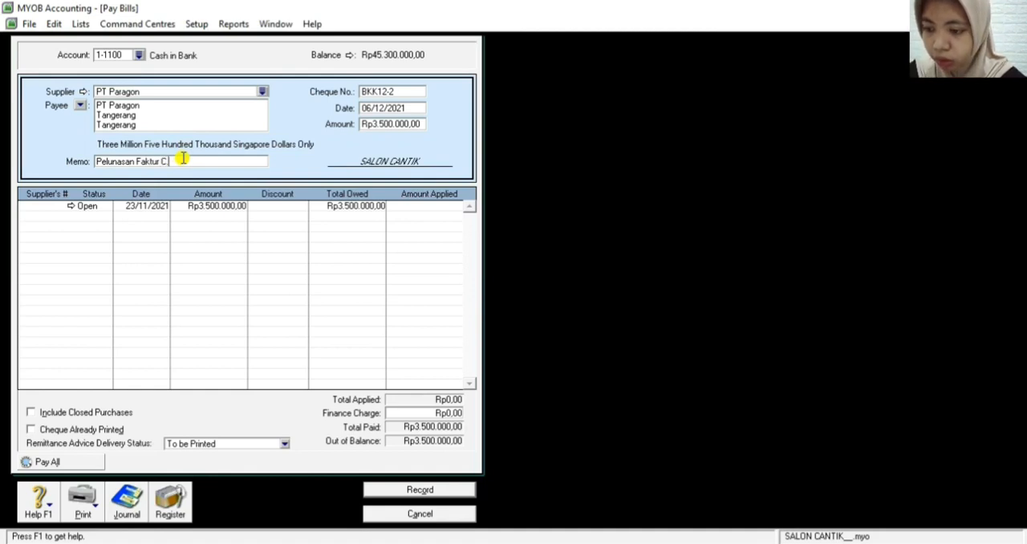
type("4")
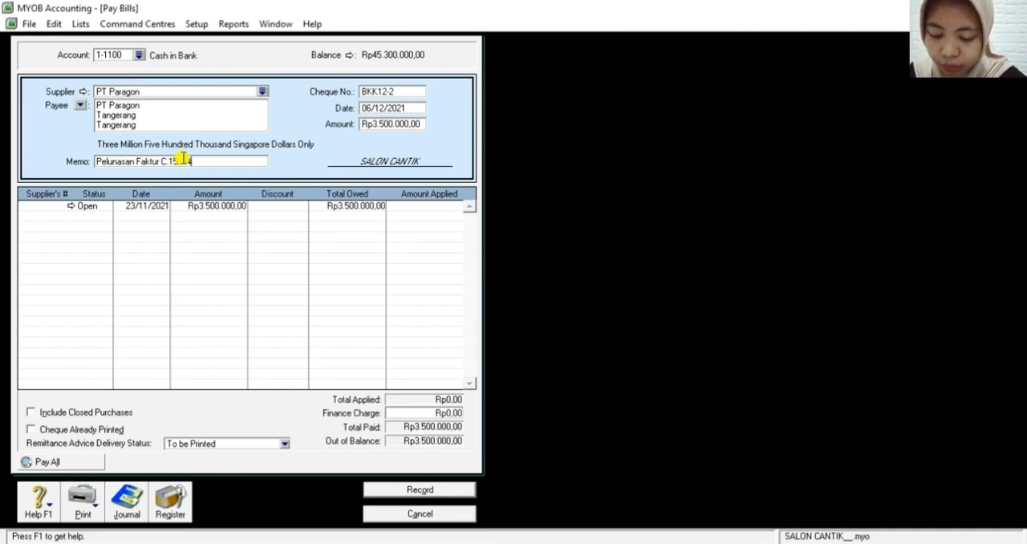
type(" Tertangg")
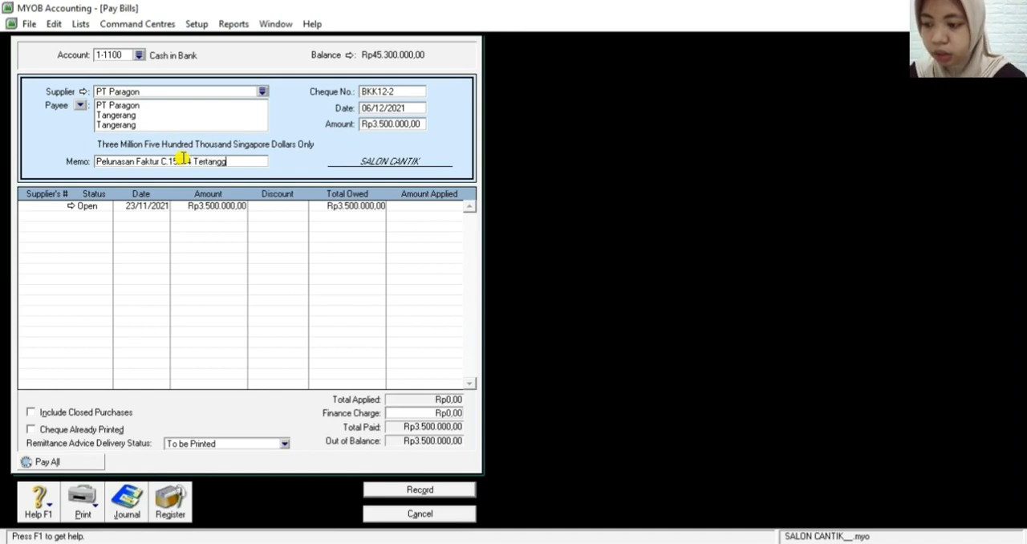
type("al 23 Novem")
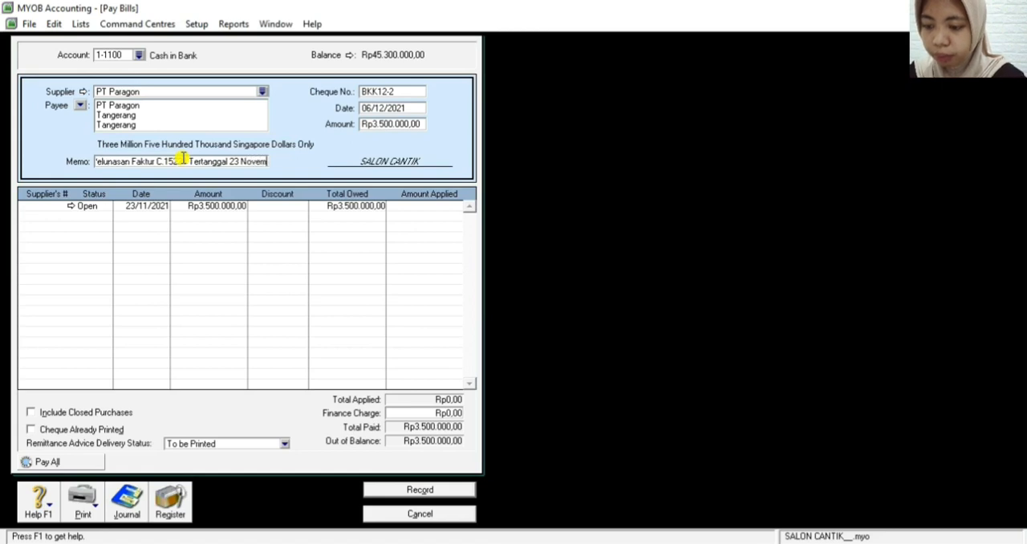
type("ber")
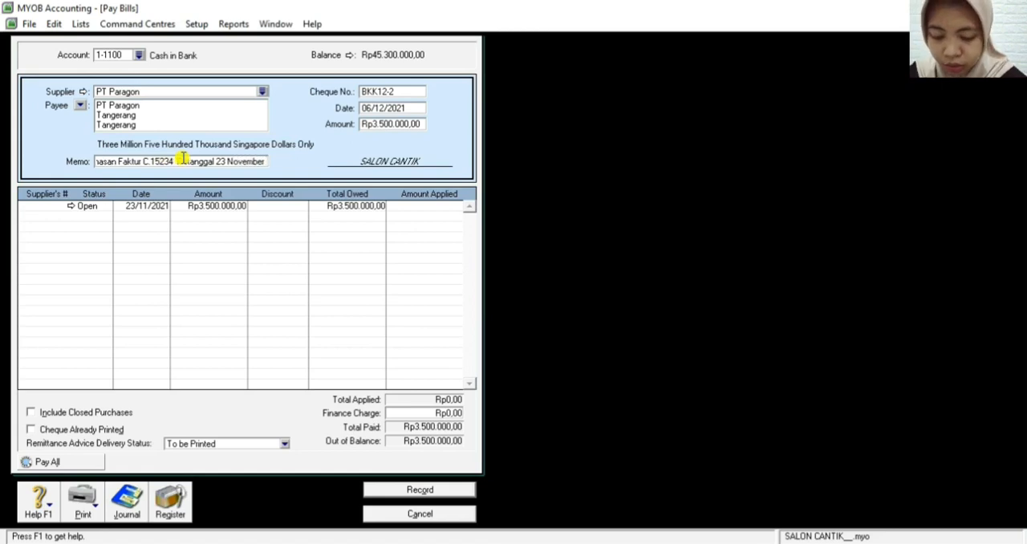
type(" 2021")
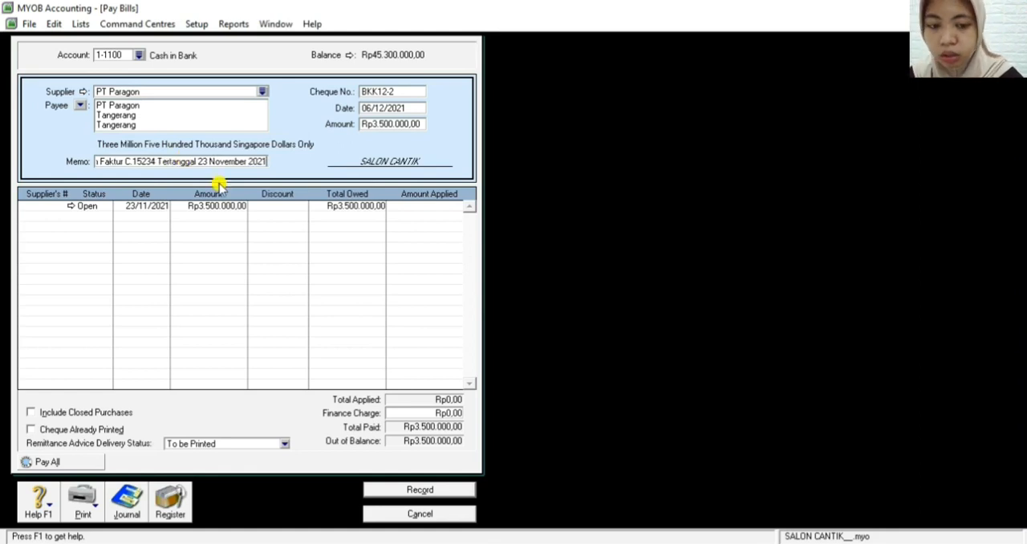
key("Tab")
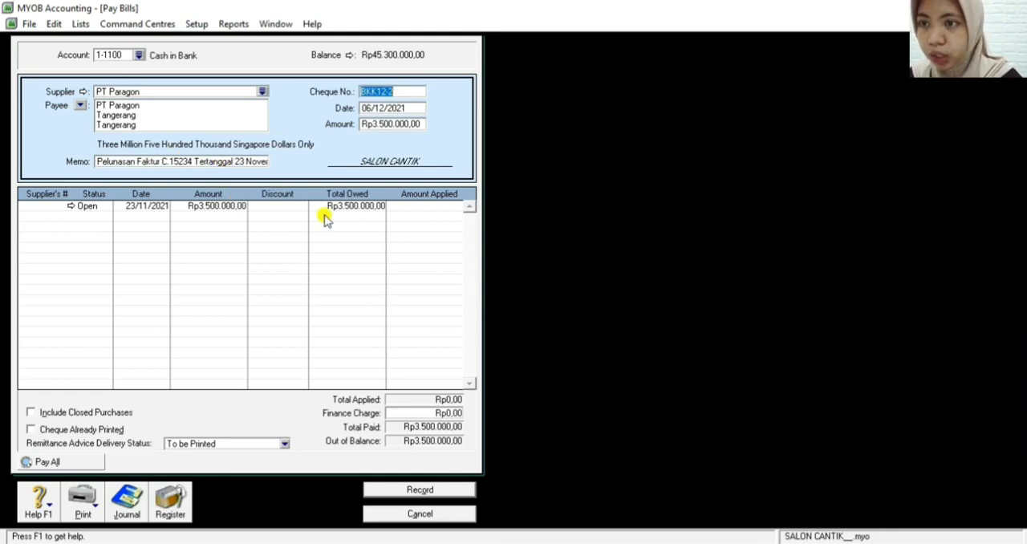
Apply Rp3.500.000 to PT Paragon's open bill dated 23/11/2021 and preview the payment's journal recap
left_click(407, 207)
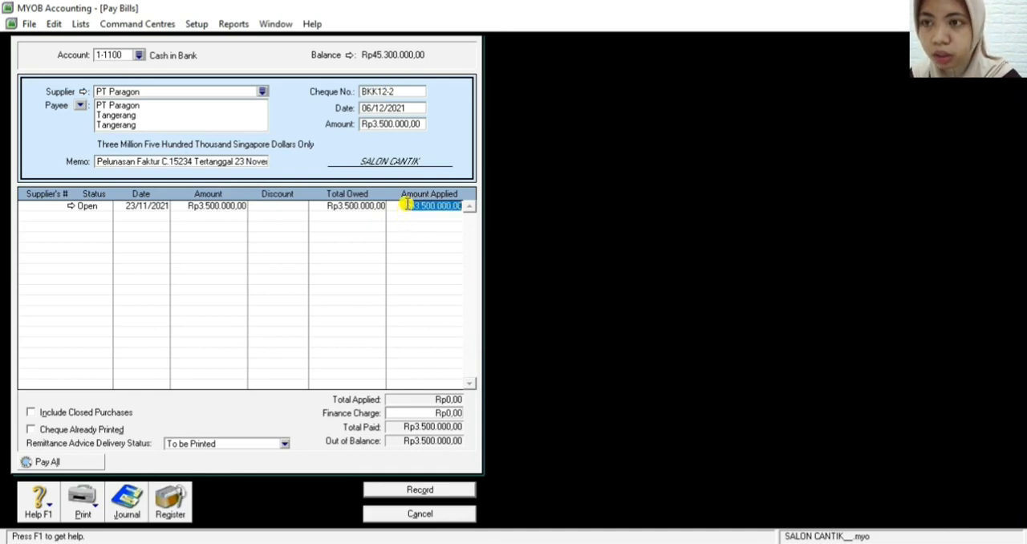
key("Tab")
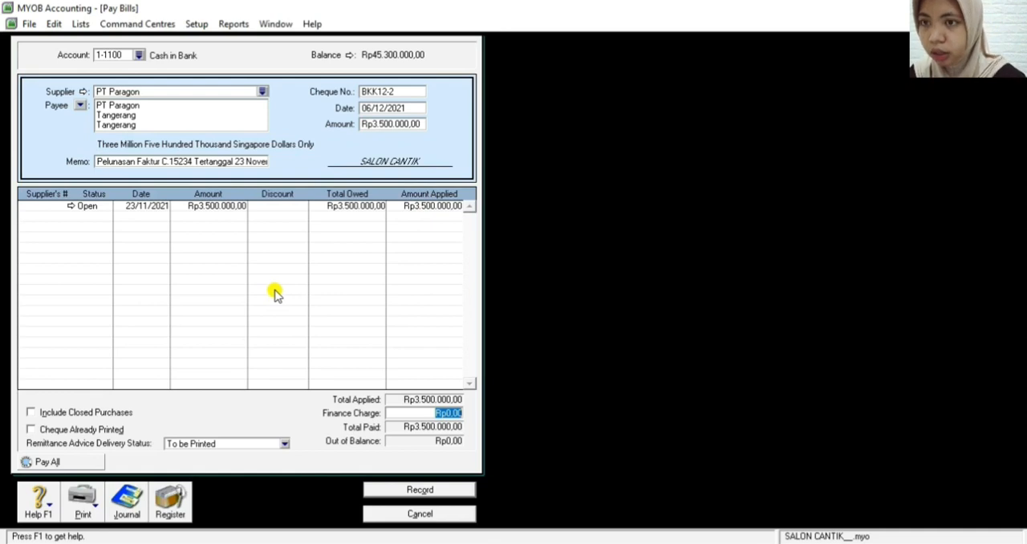
key("ctrl+r")
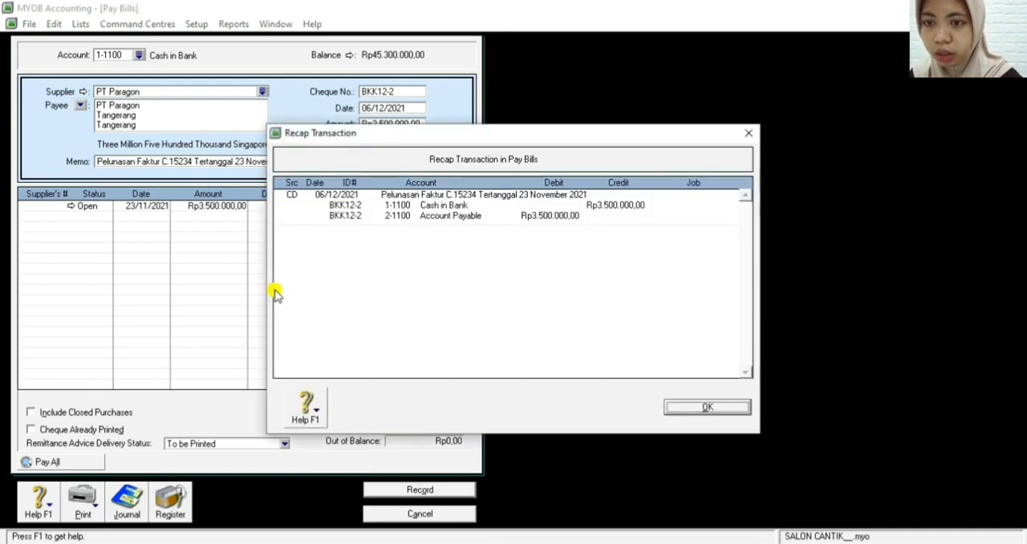
Close the journal recap, record the PT Paragon bill payment and leave the bill payment window
key("Return")
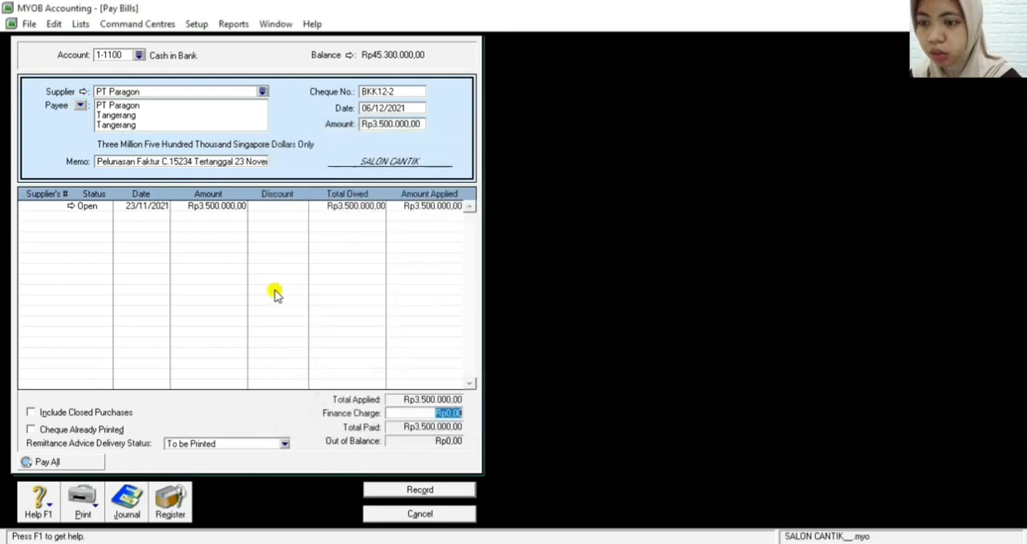
left_click(408, 492)
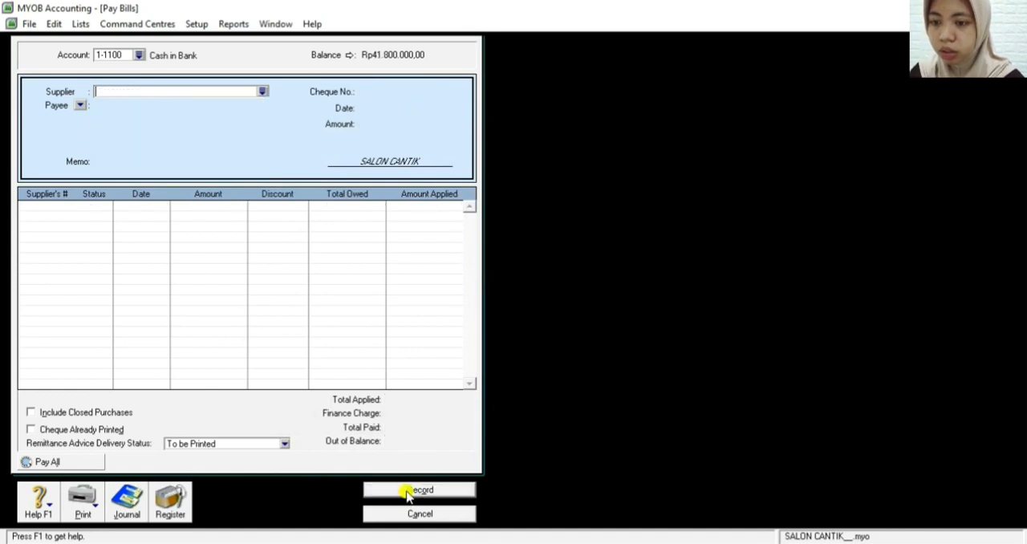
key("Escape")
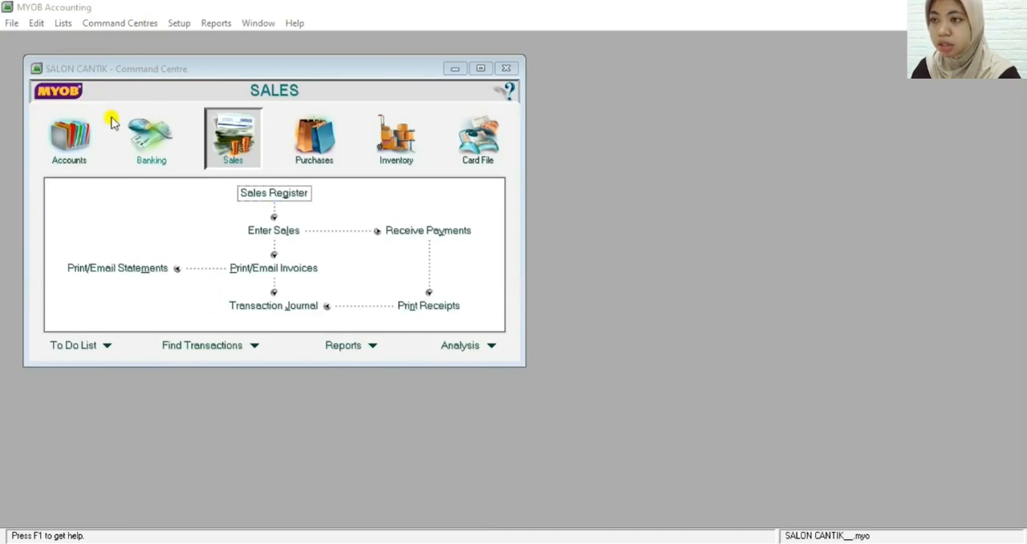
Start a new Spend Money transaction paid from the Petty Cash account 1-1200
left_click(156, 130)
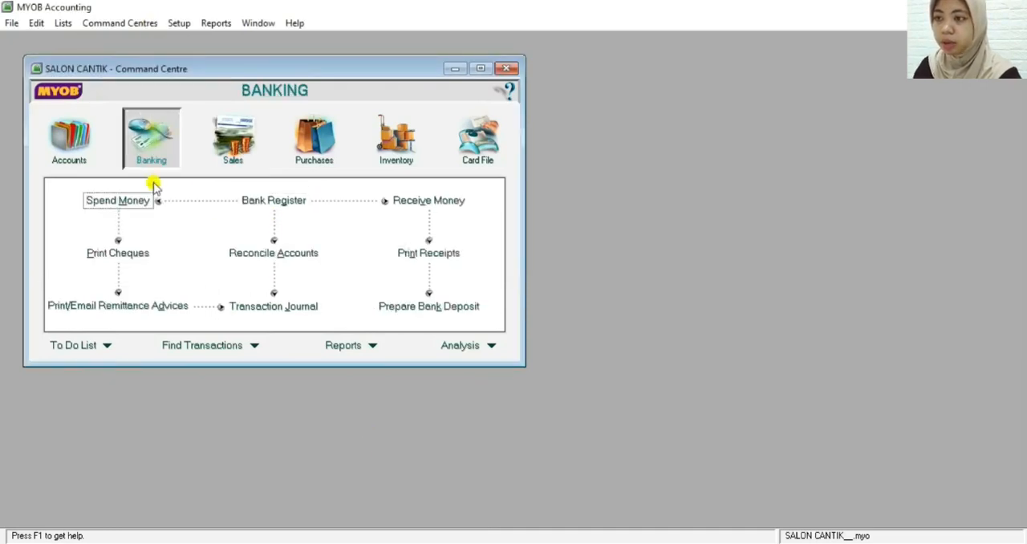
left_click(109, 202)
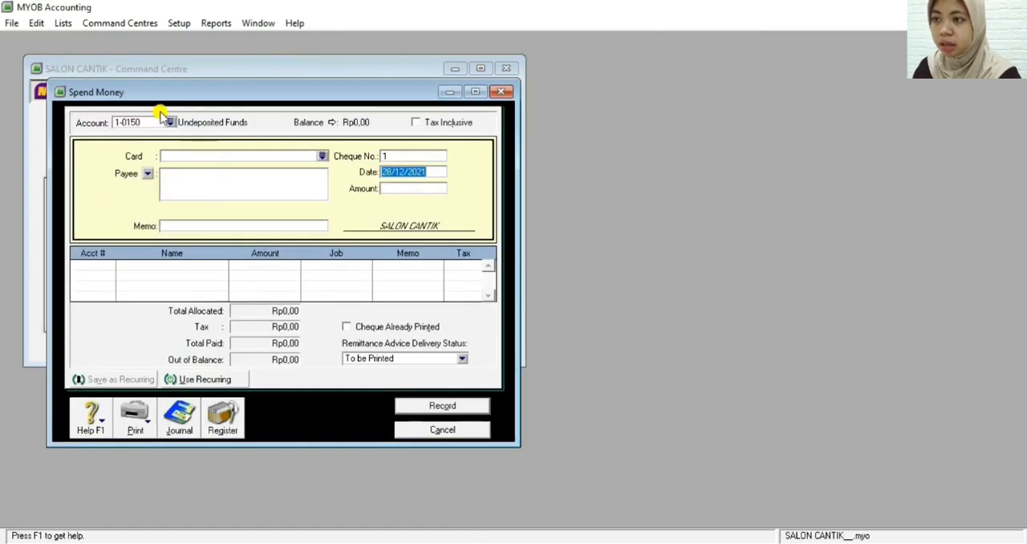
left_click(171, 122)
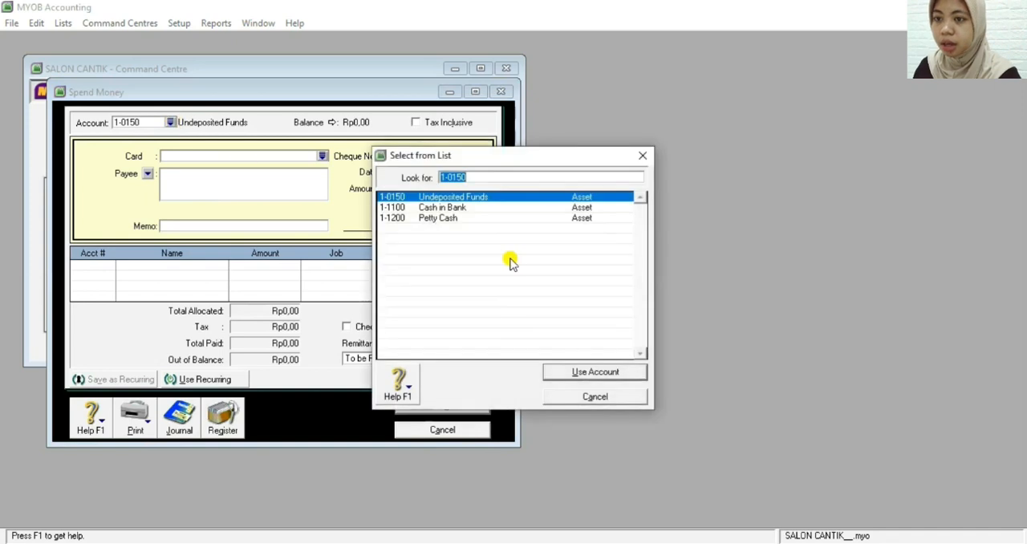
double_click(459, 219)
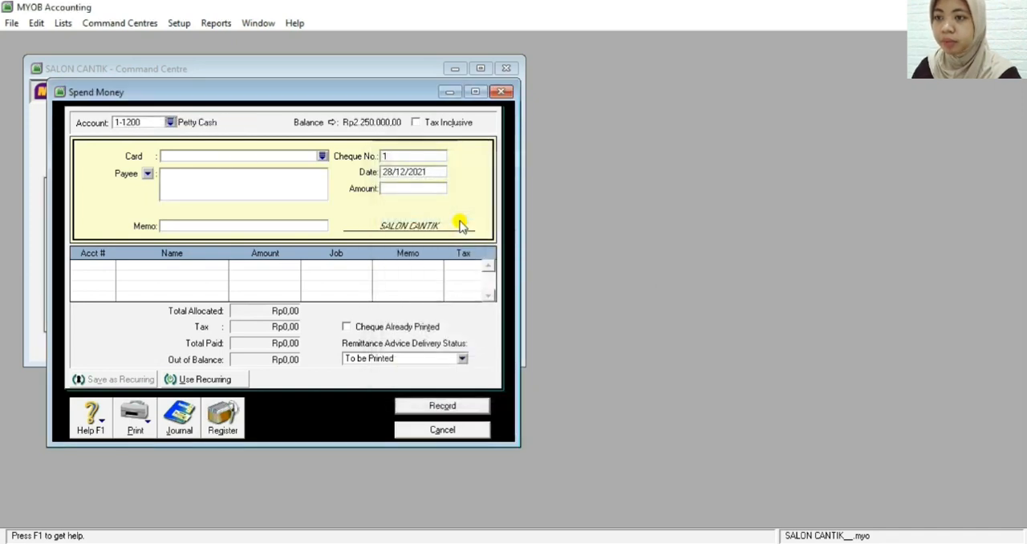
Enter Toko Alfa Niaga with its street address and city as the payee
left_click(225, 184)
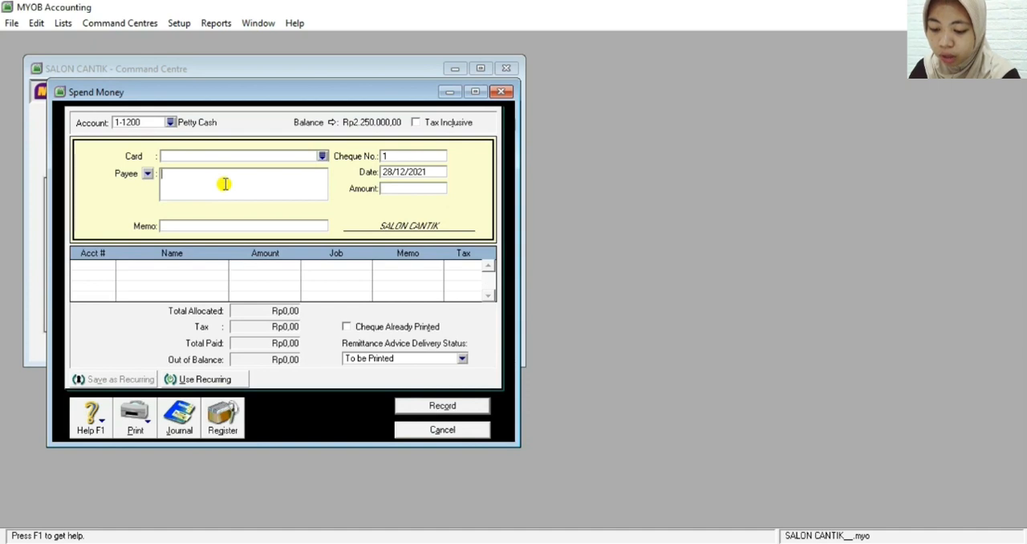
type("Toko")
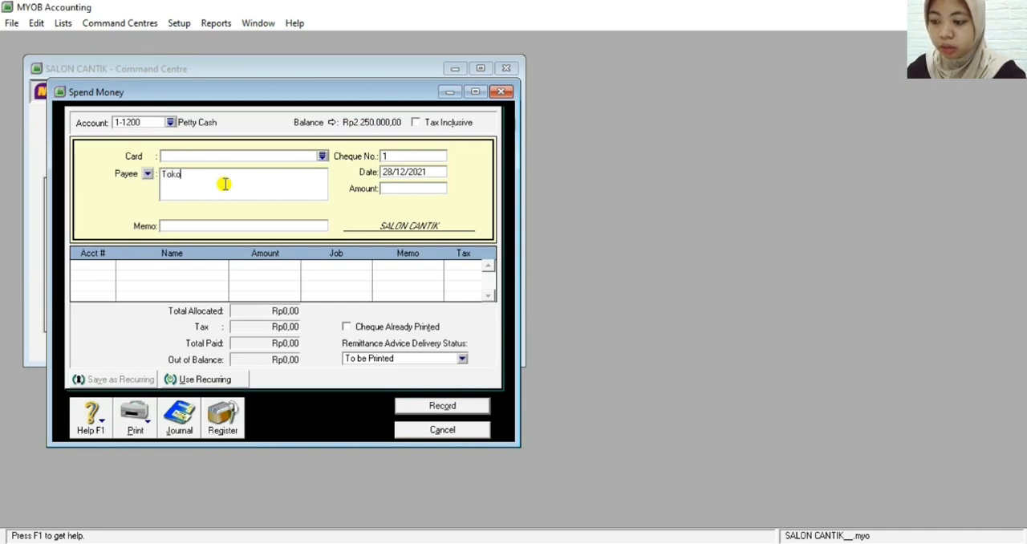
type(" Alfa")
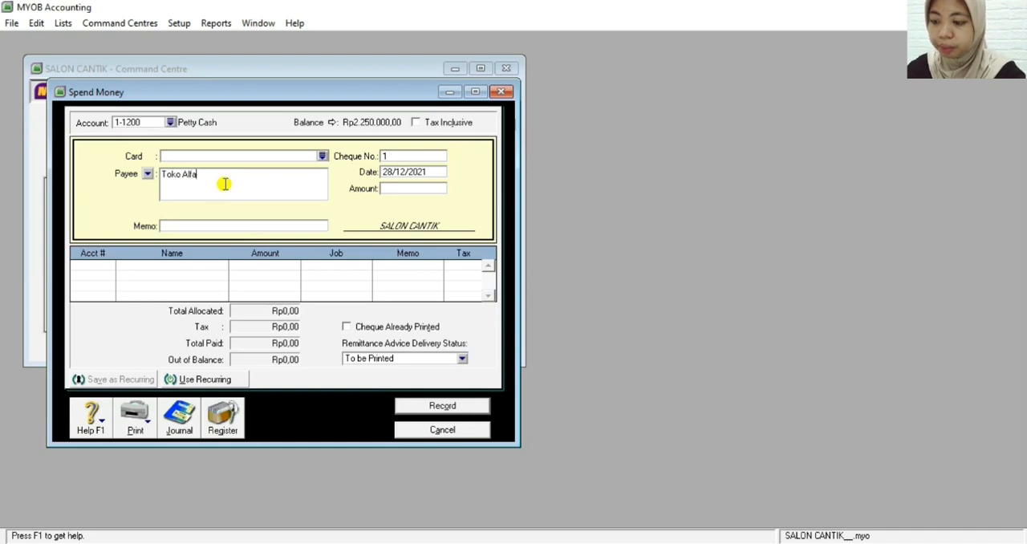
type(" Niaga")
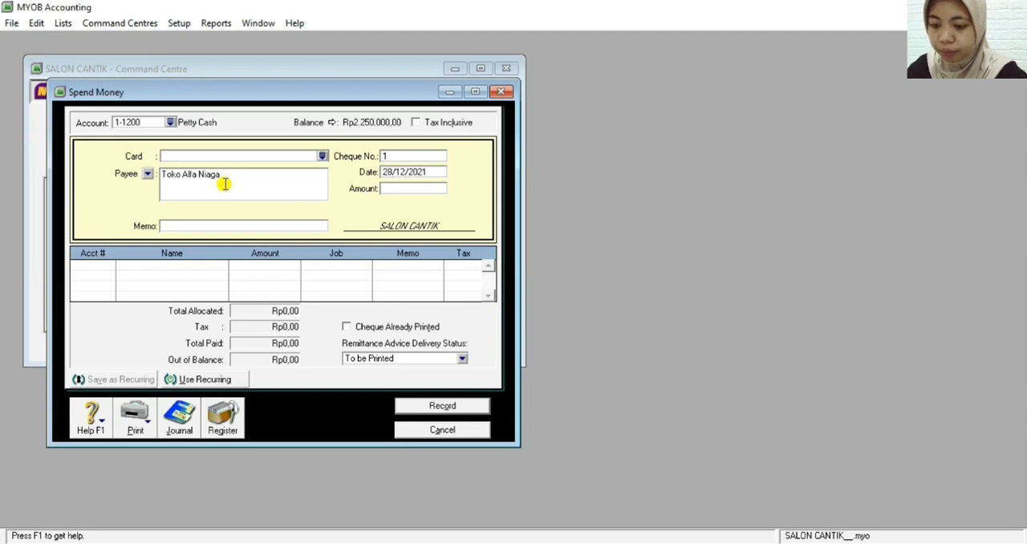
type(" Jl. Dewi")
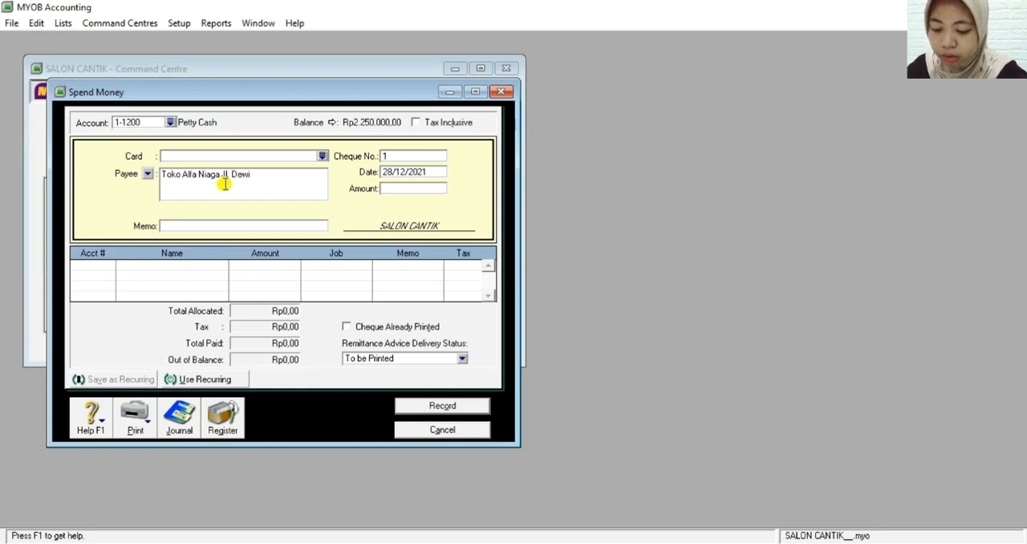
type(" Sa")
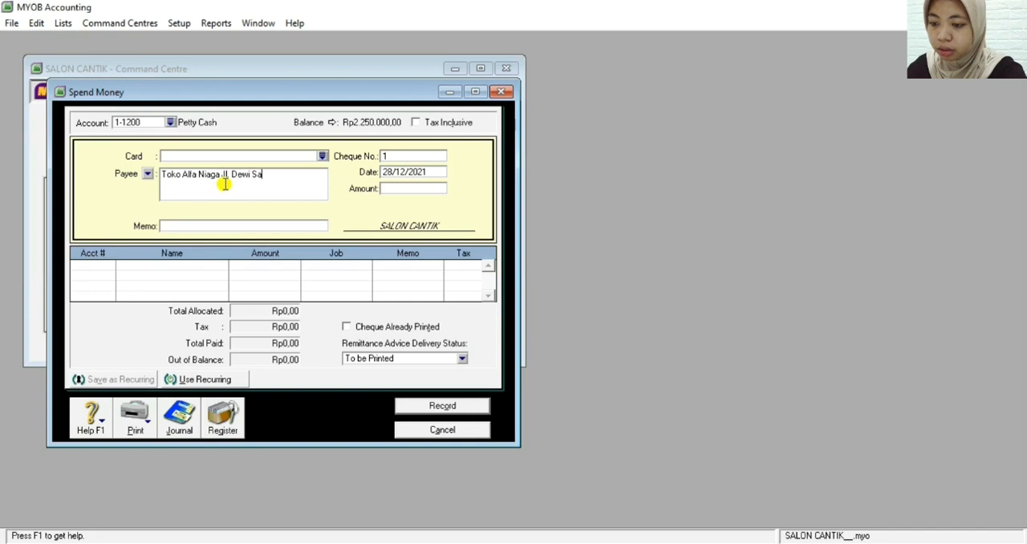
type("rtika")
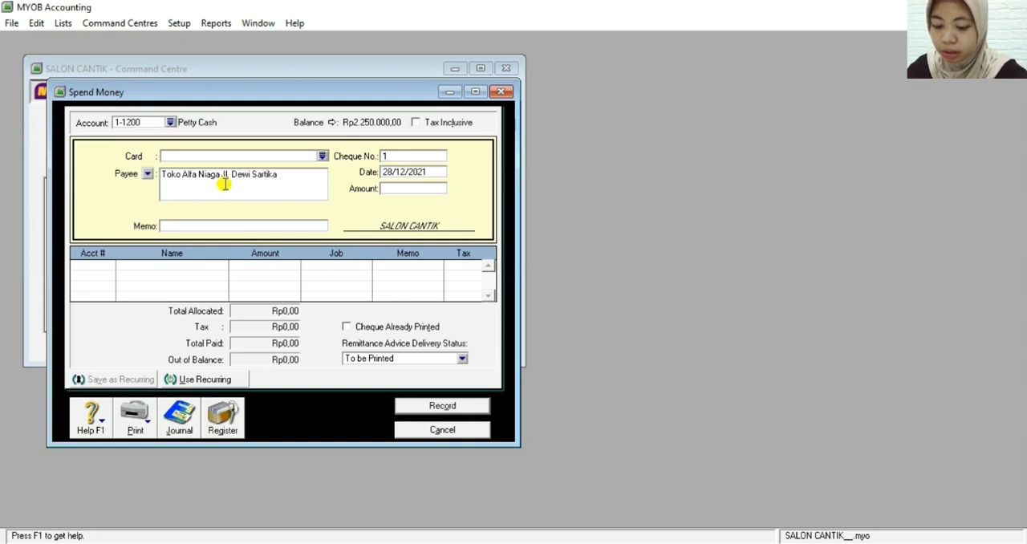
type(", Bna")
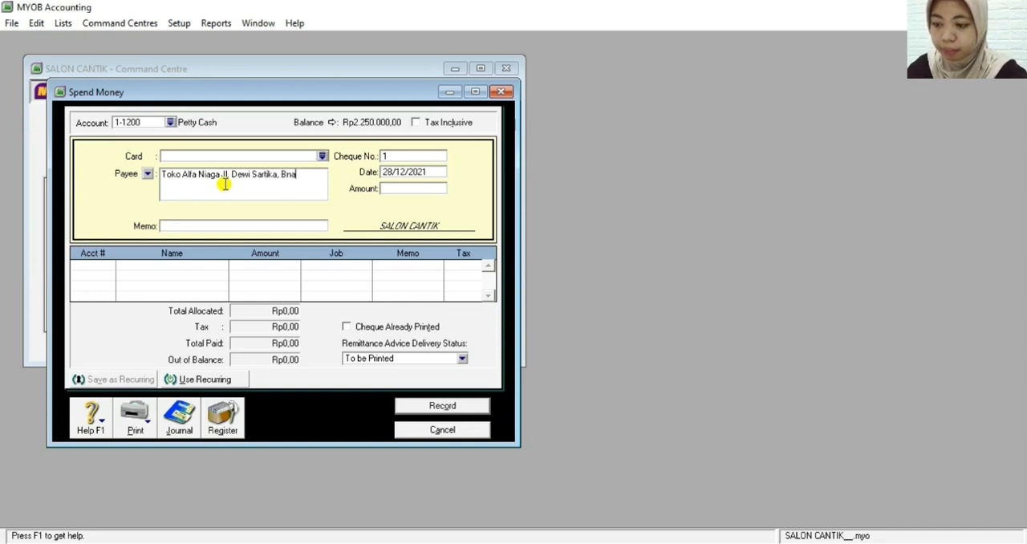
key("BackSpace")
key("BackSpace")
type("andung")
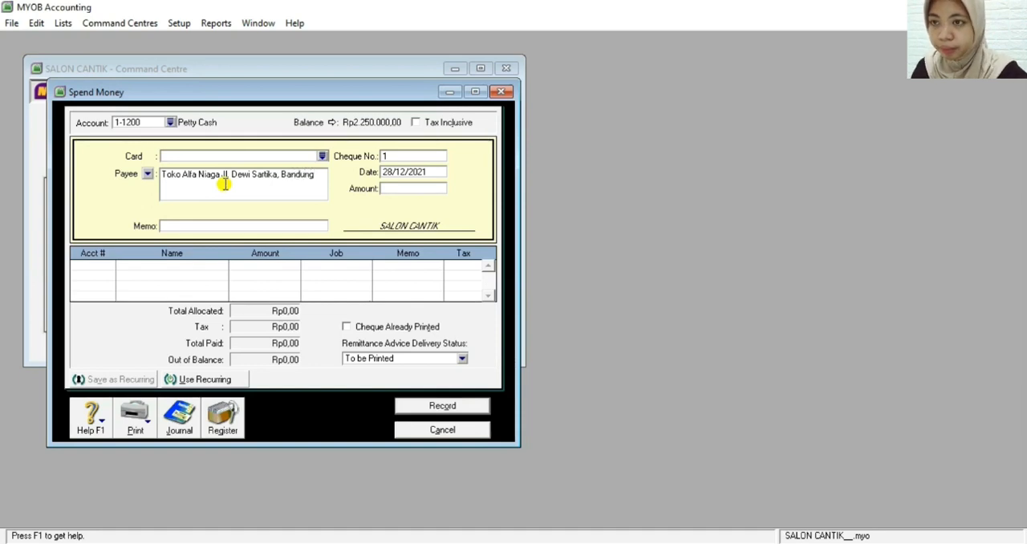
Set the petty cash payment's cheque number to V12-3 and its date to 09/12/2021
left_click(413, 156)
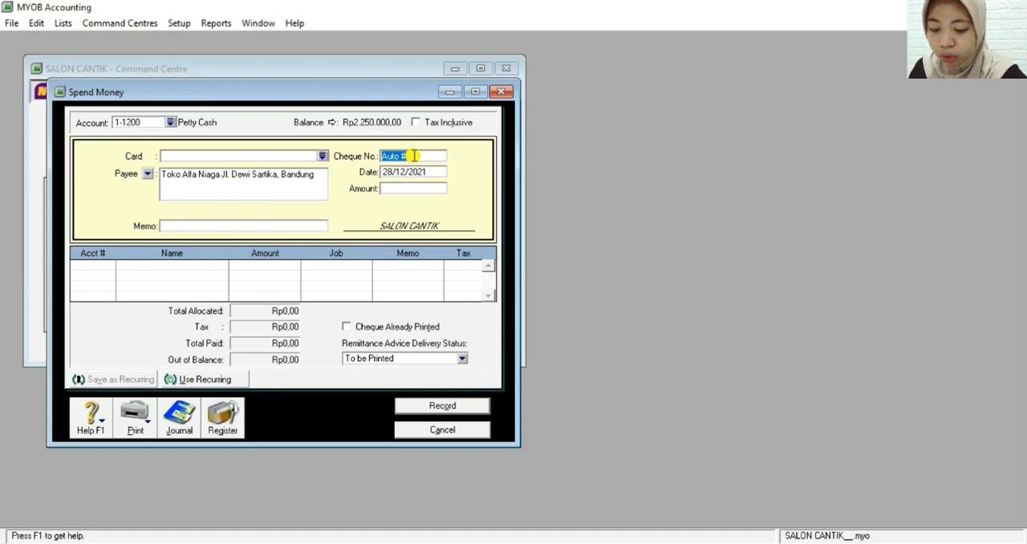
key("BackSpace")
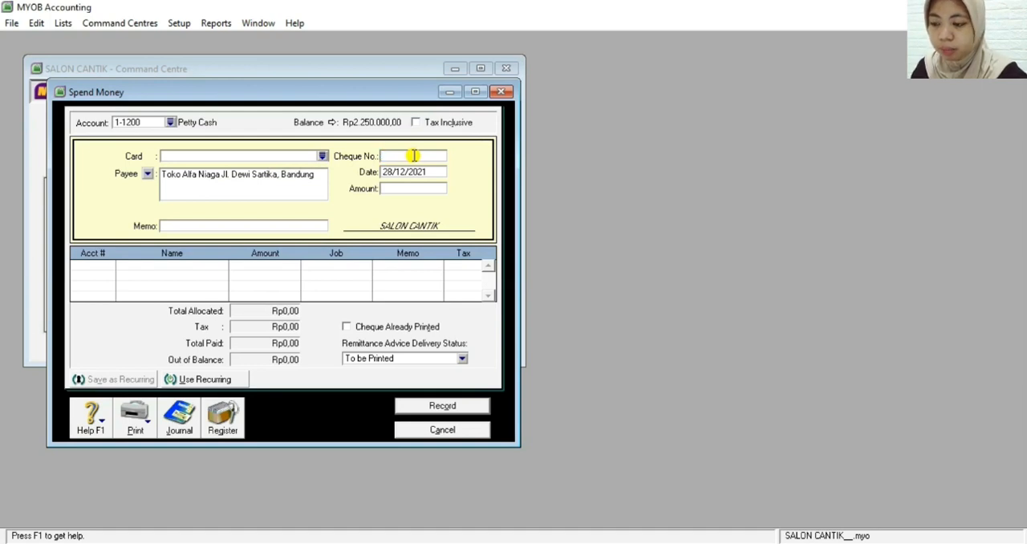
type("V1")
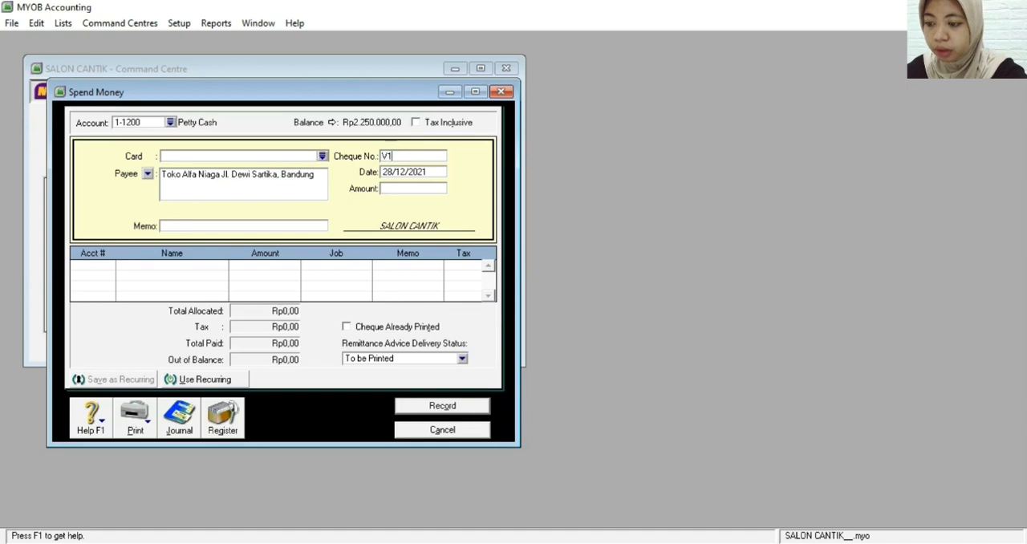
type("2-3")
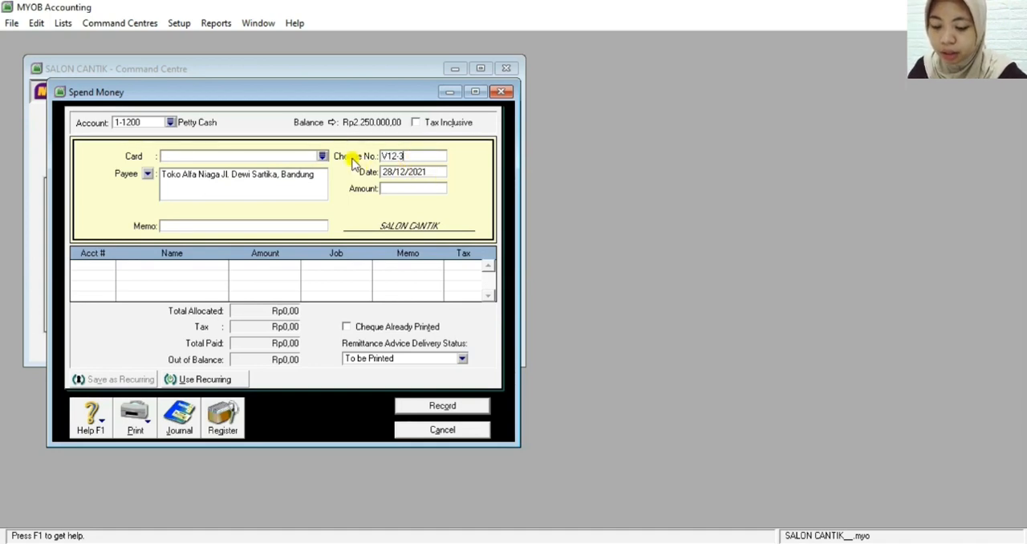
left_click(388, 174)
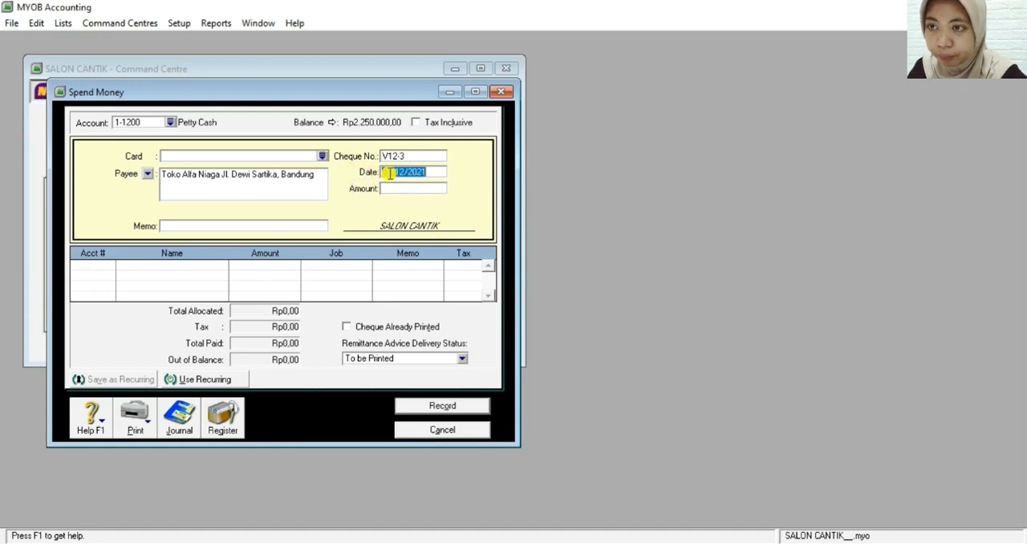
left_click(396, 174)
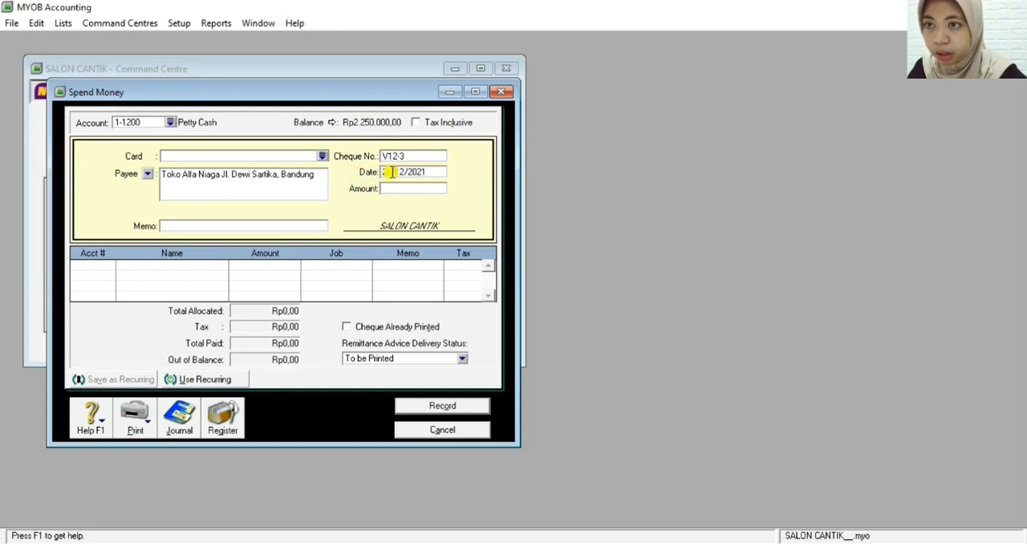
key("BackSpace")
key("BackSpace")
type("09")
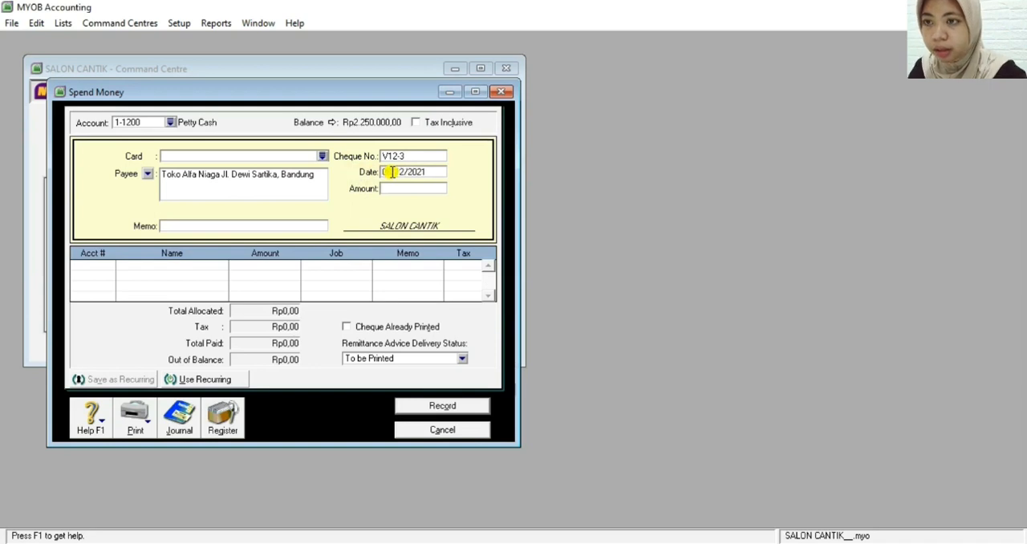
Set the petty cash payment amount to Rp250.000
left_click(412, 187)
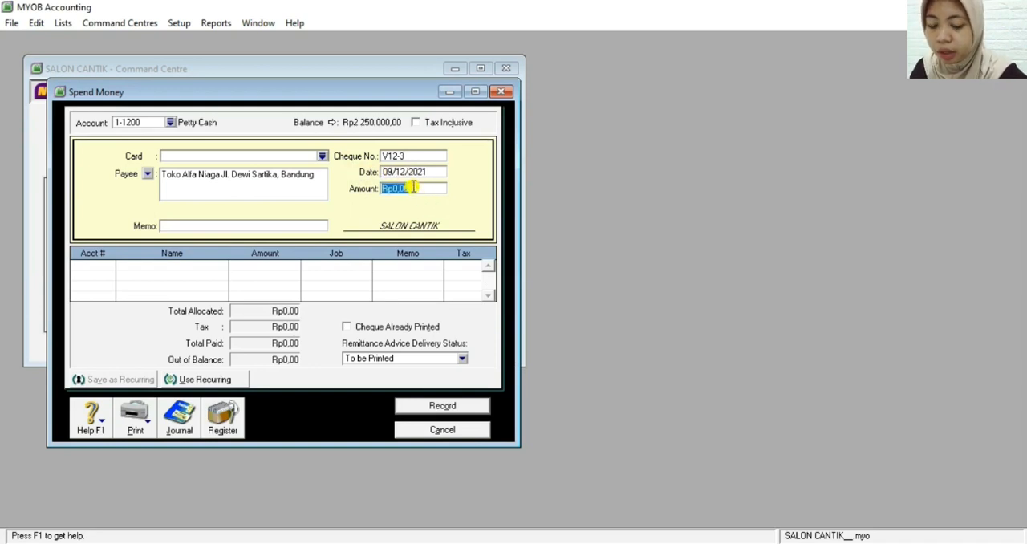
type("25000")
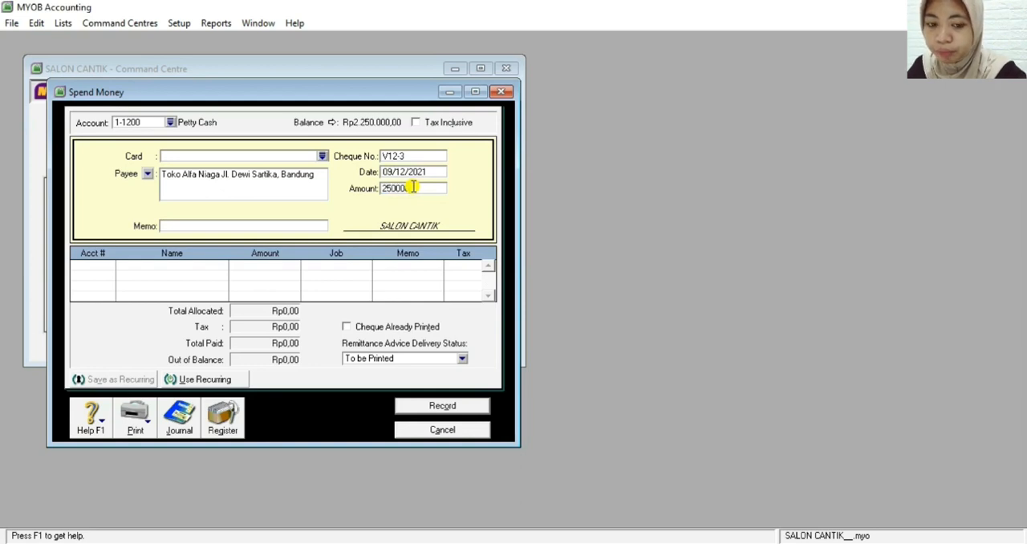
key("Tab")
Enter the memo "Pembelian Perlengkapan" for the petty cash payment
left_click(184, 227)
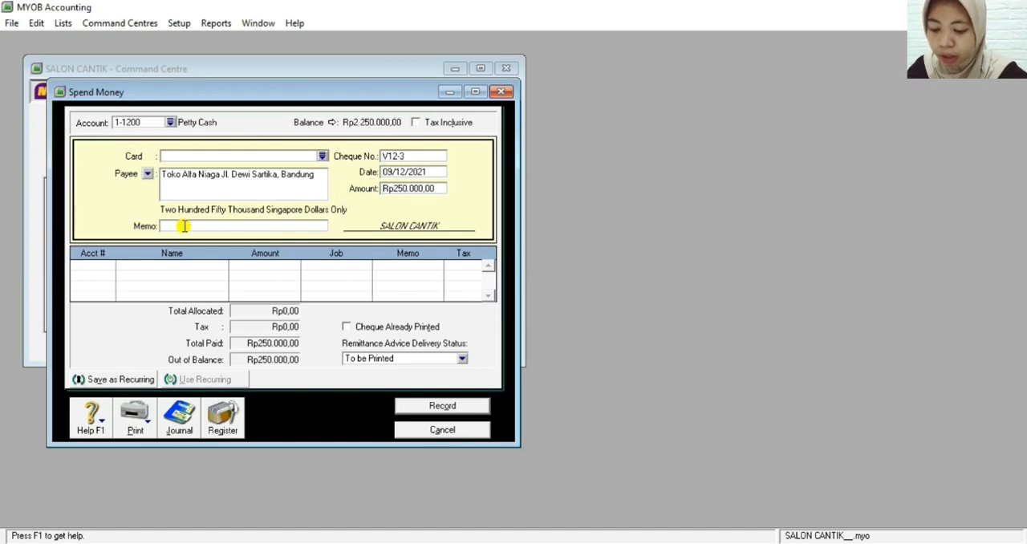
type("P")
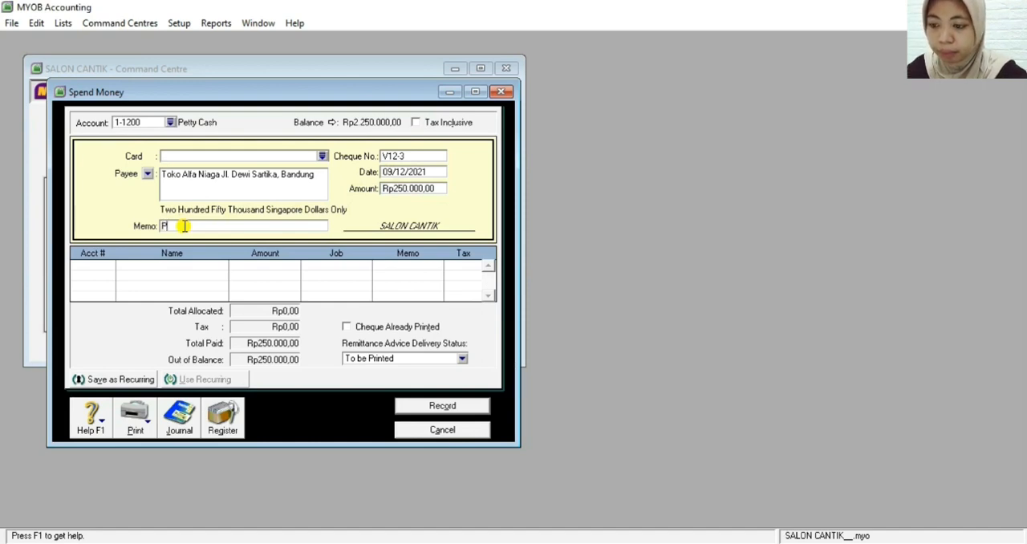
type("embelian ")
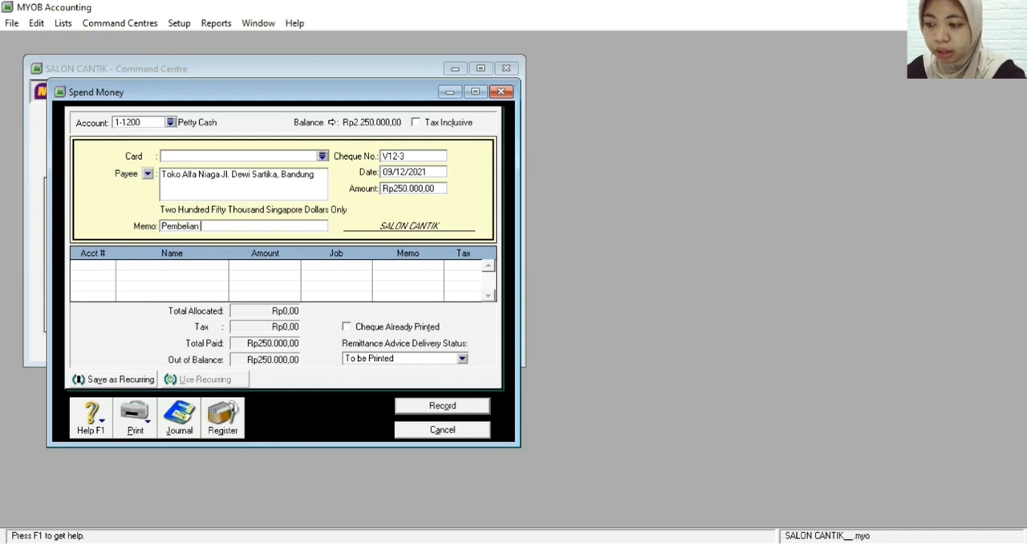
type("Perle")
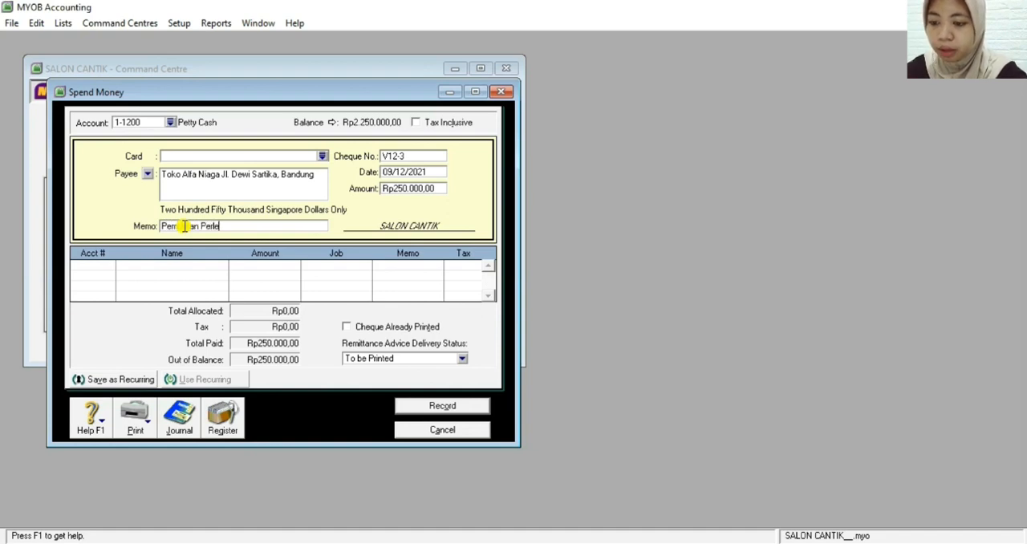
type("ngkapan")
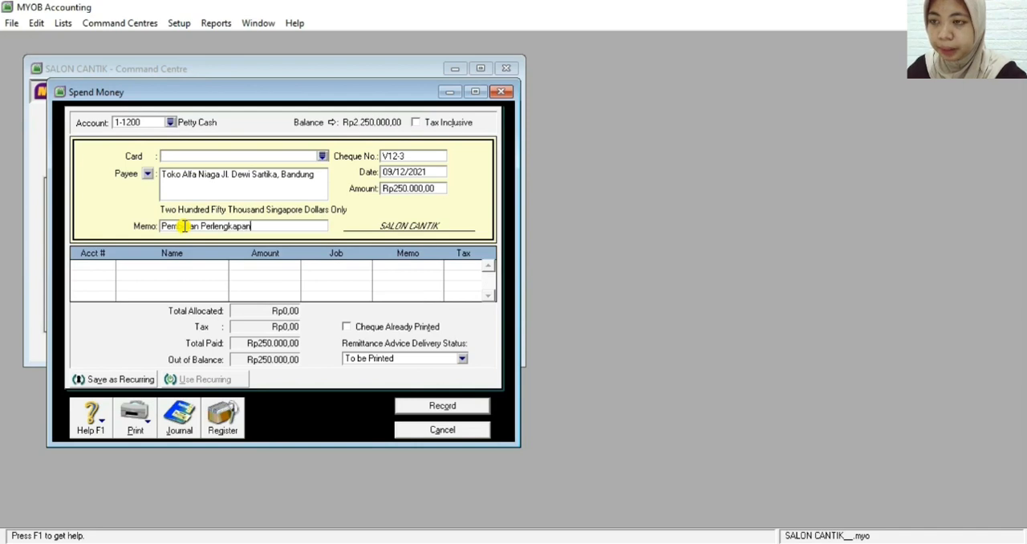
Allocate Rp250.000 of the payment to account 1-1500 Supplies on the first line
left_click(106, 264)
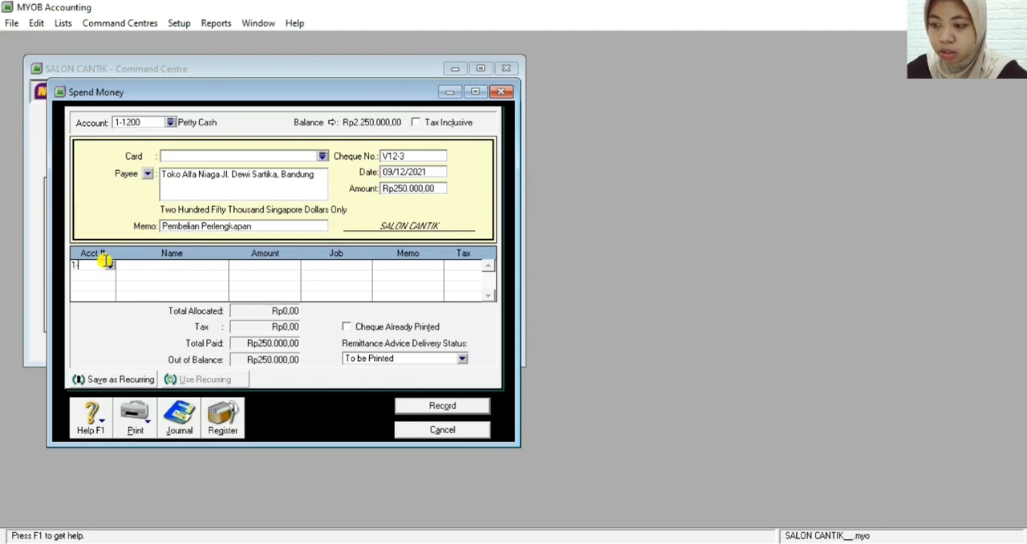
type("1-1")
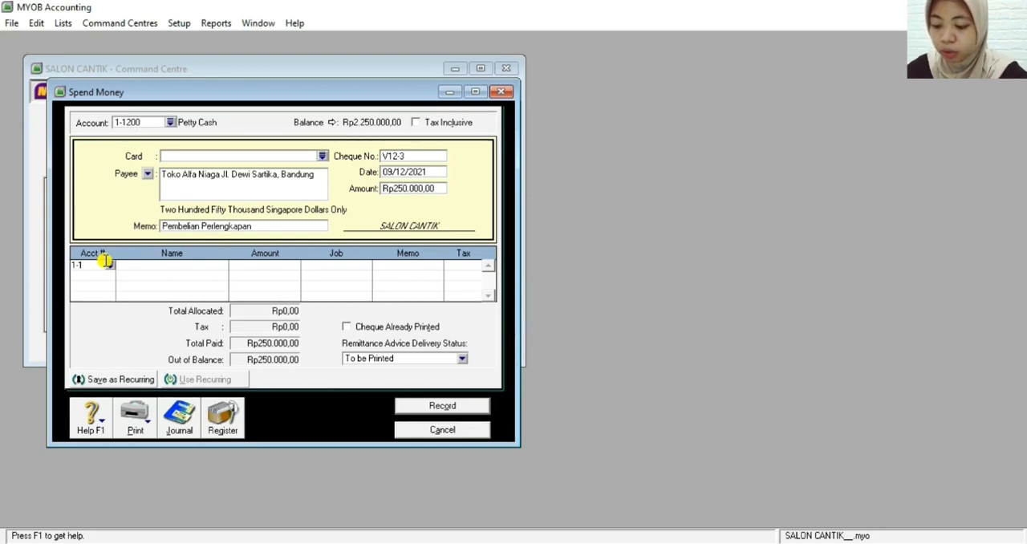
type("500")
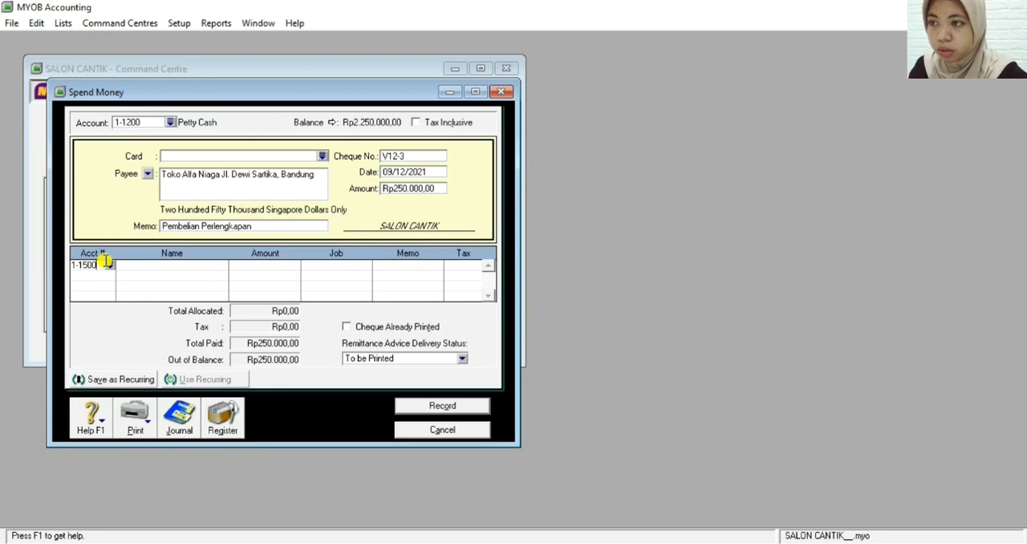
key("Tab")
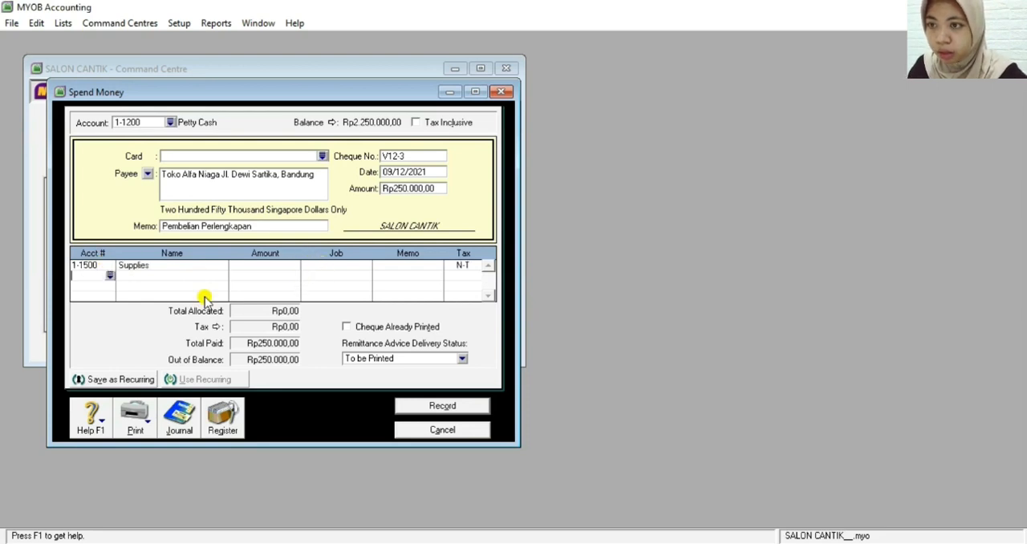
left_click(257, 271)
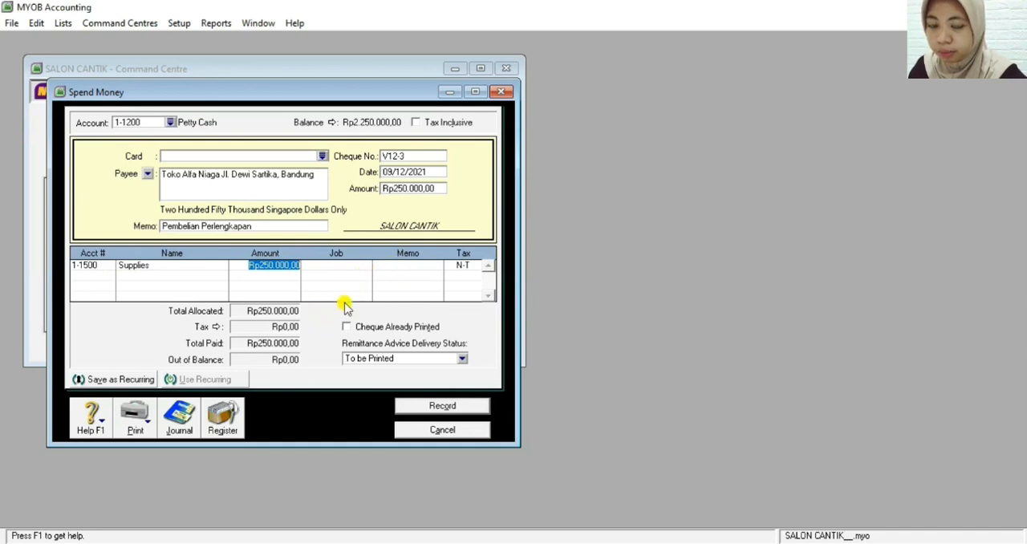
Review the petty cash payment's journal recap, then record the payment and leave the Spend Money form
key("Tab")
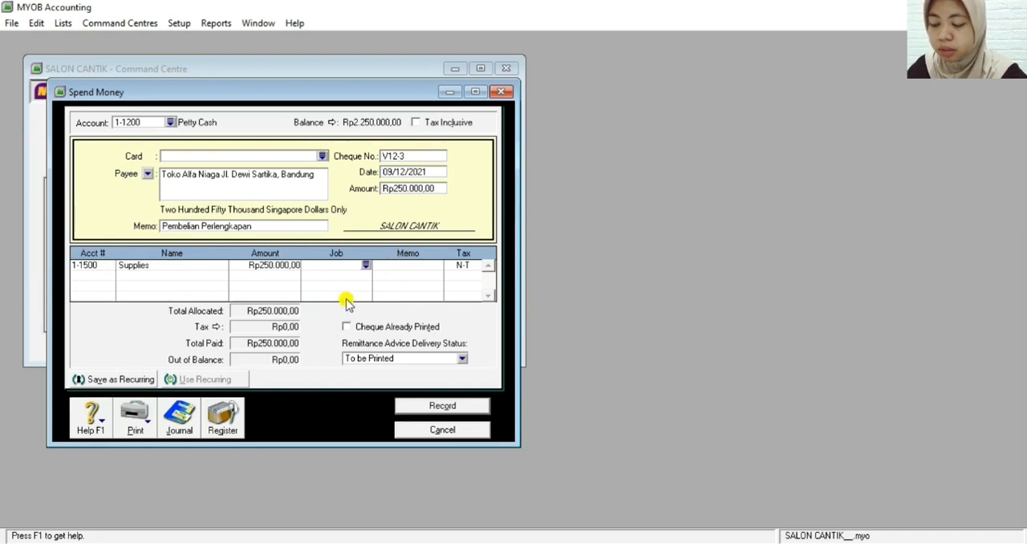
key("ctrl+r")
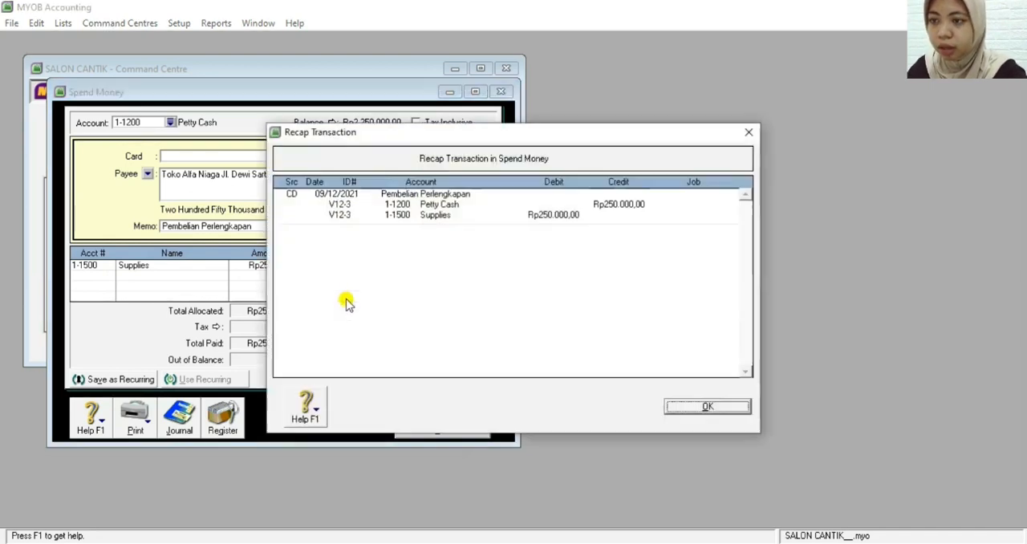
left_click(674, 408)
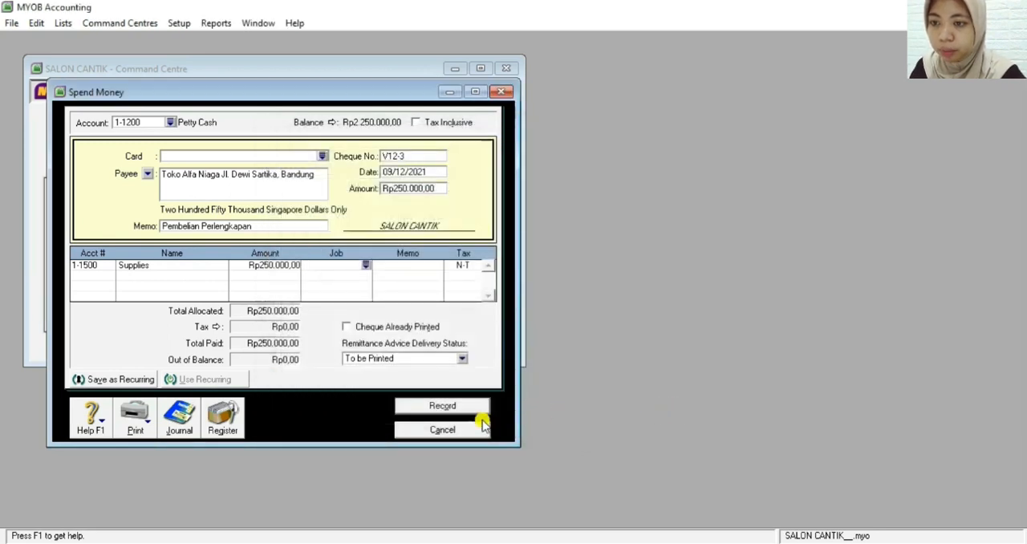
left_click(443, 405)
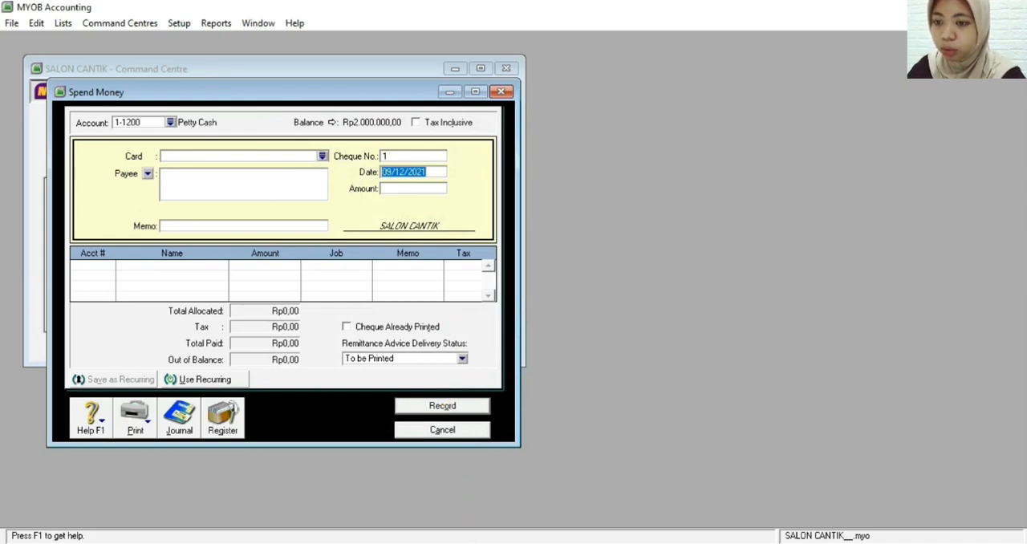
left_click(452, 430)
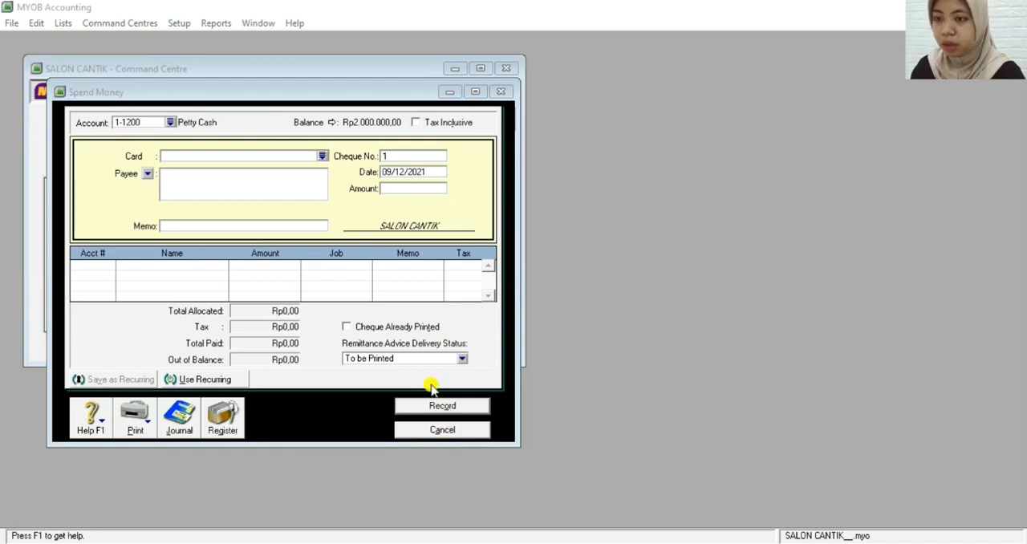
left_click(411, 432)
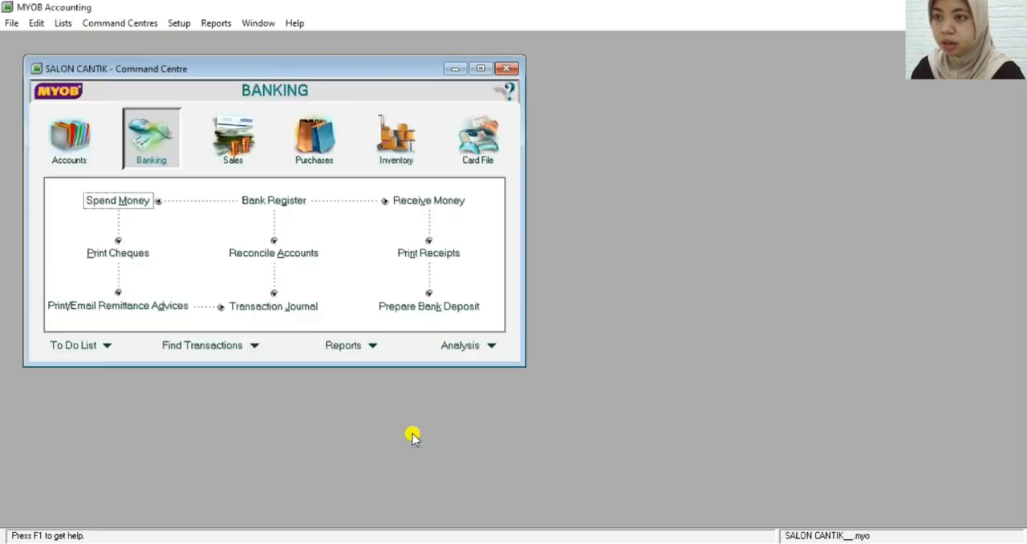
Start a supplier bill payment to PT Martina from account 1-1100 Cash in Bank
left_click(314, 138)
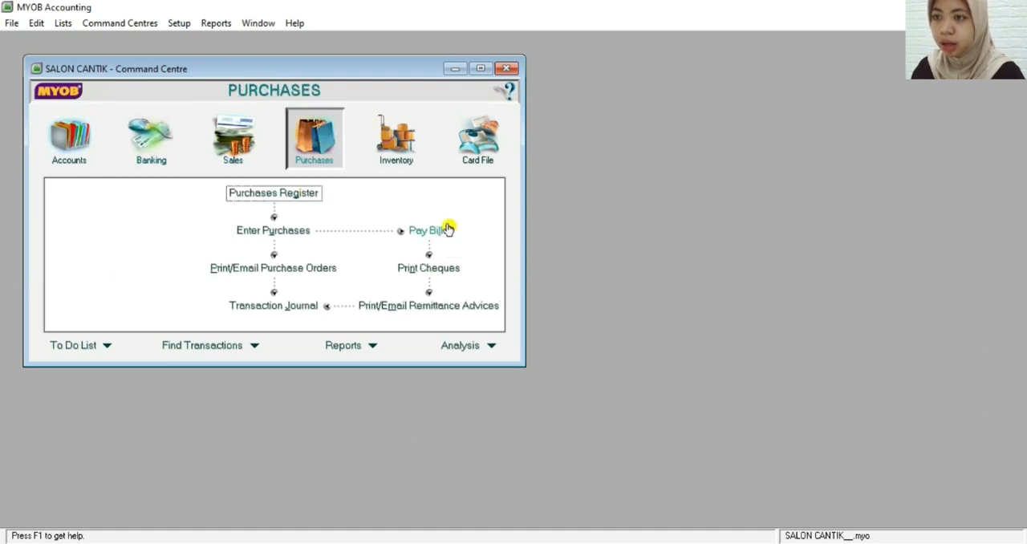
left_click(418, 233)
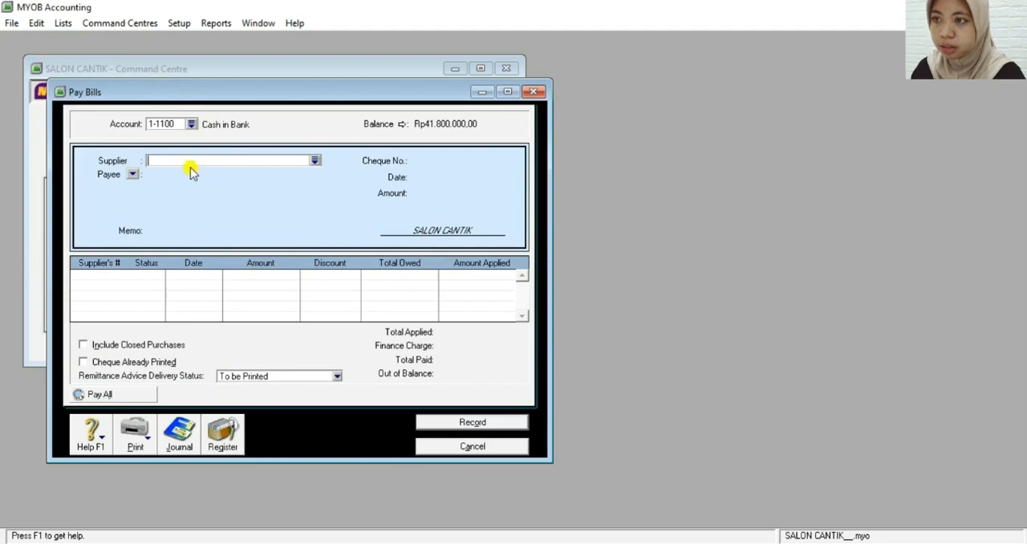
left_click(315, 163)
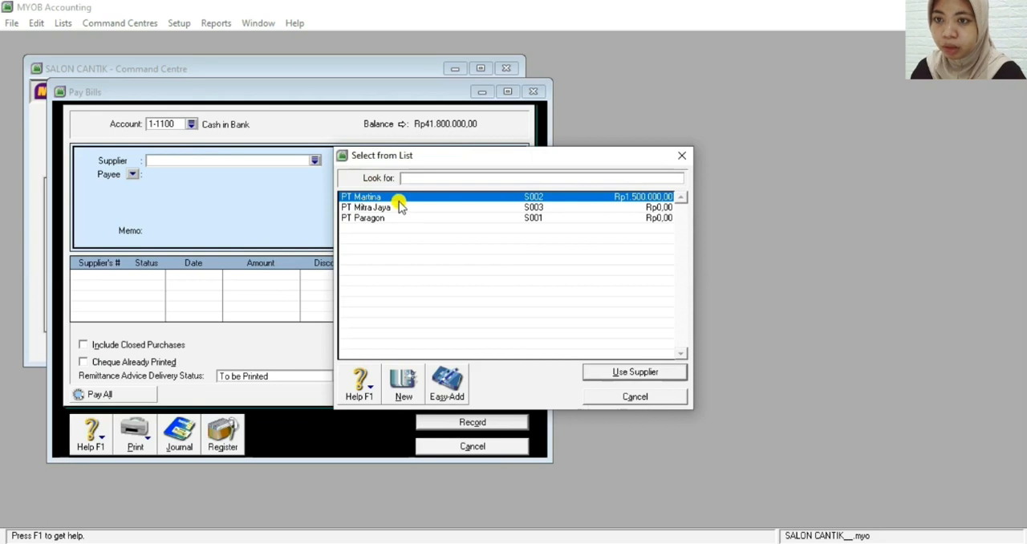
left_click(609, 375)
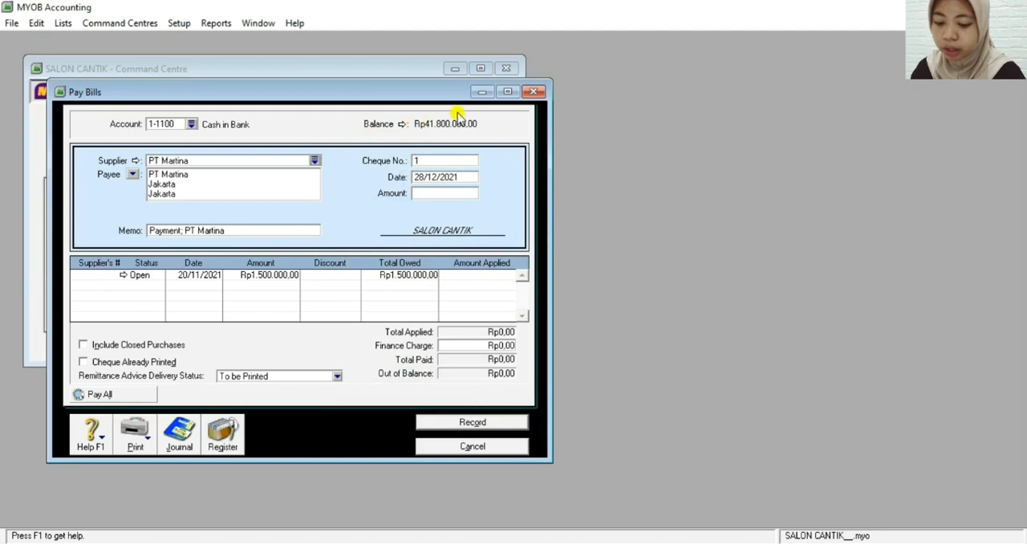
Set the PT Martina payment's cheque number to BKK12-3 and its date to 09/12/2021
left_click(439, 160)
key("BackSpace")
type("BKK")
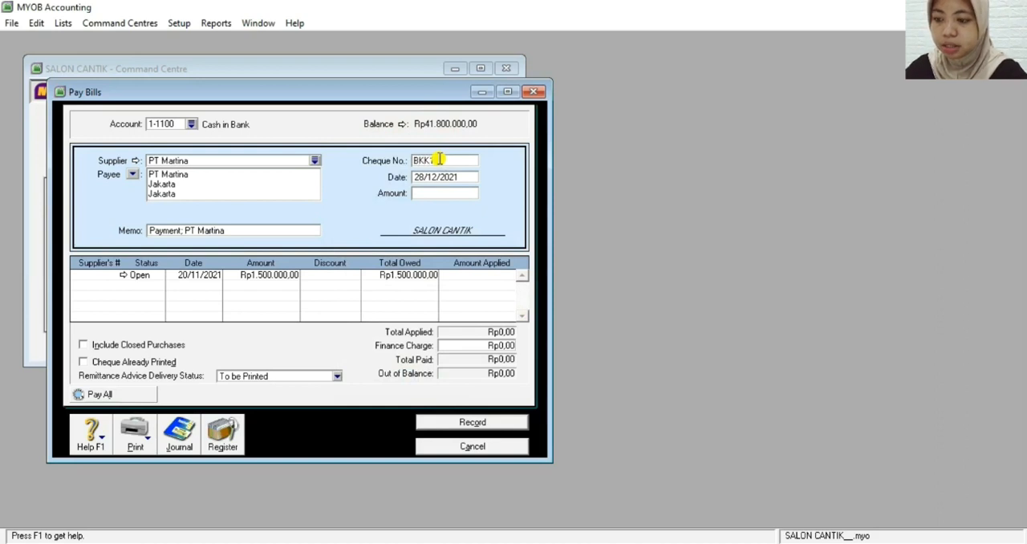
type("12-3")
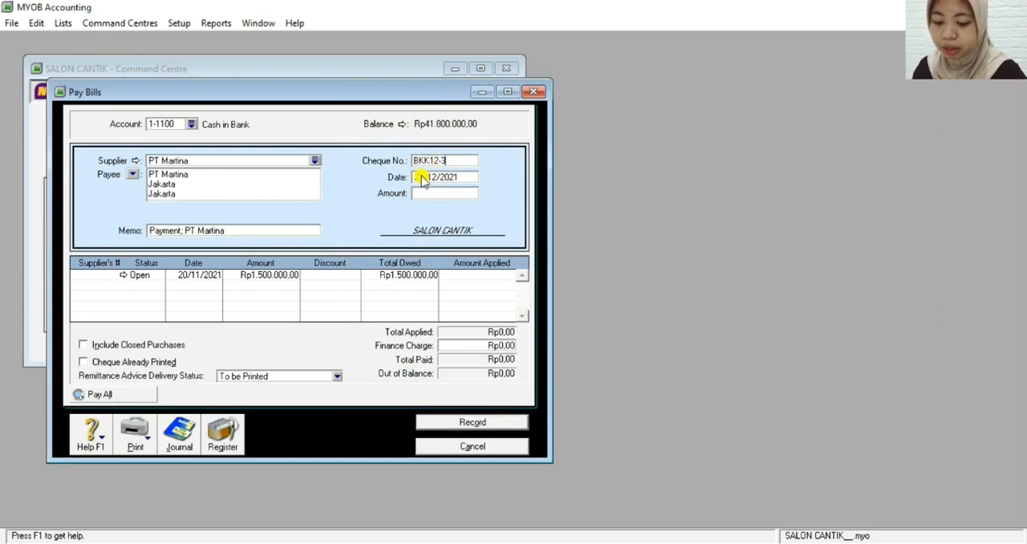
left_click(422, 178)
left_click(421, 177)
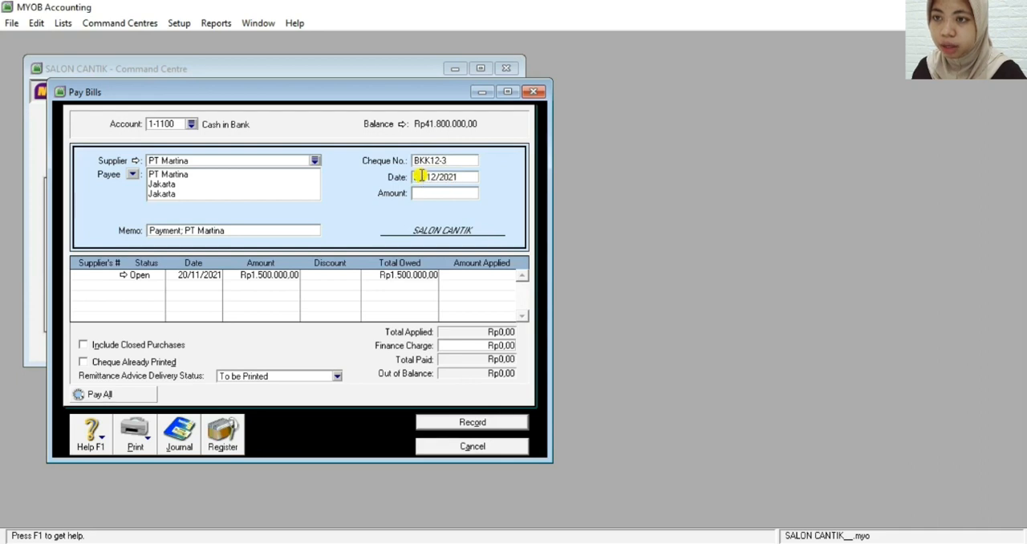
key("BackSpace")
key("BackSpace")
type("09/")
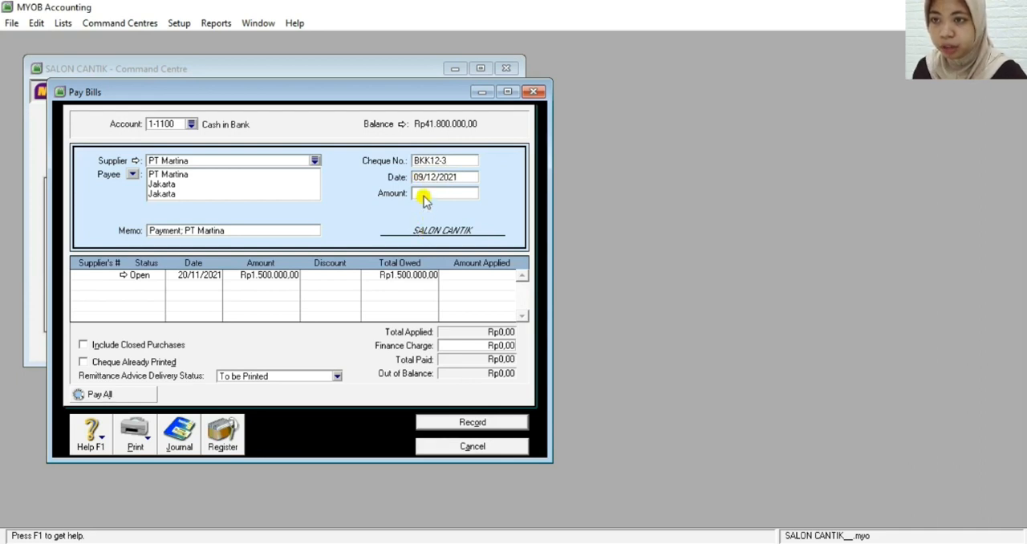
Set the PT Martina payment amount to Rp1.500.000
left_click(424, 195)
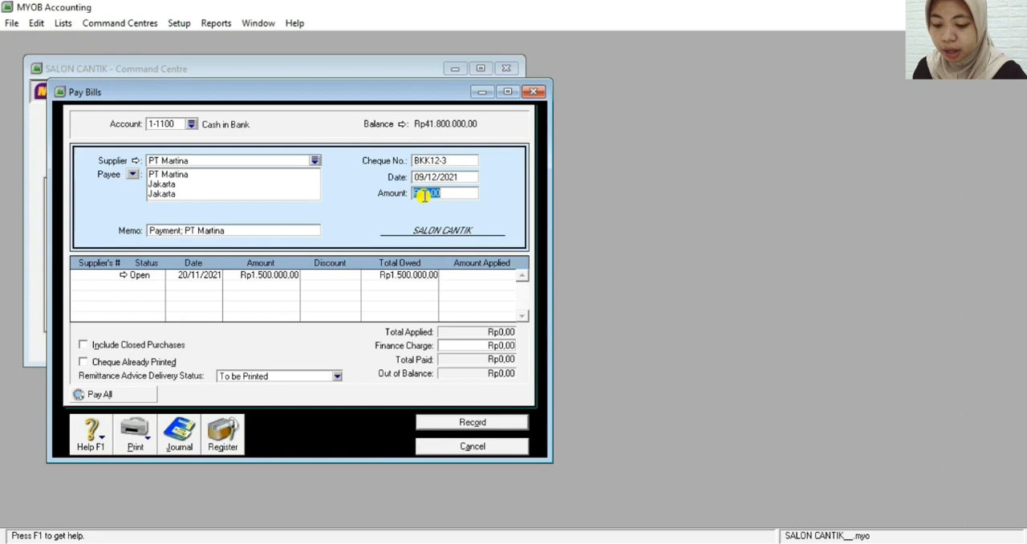
type("1.500.0000")
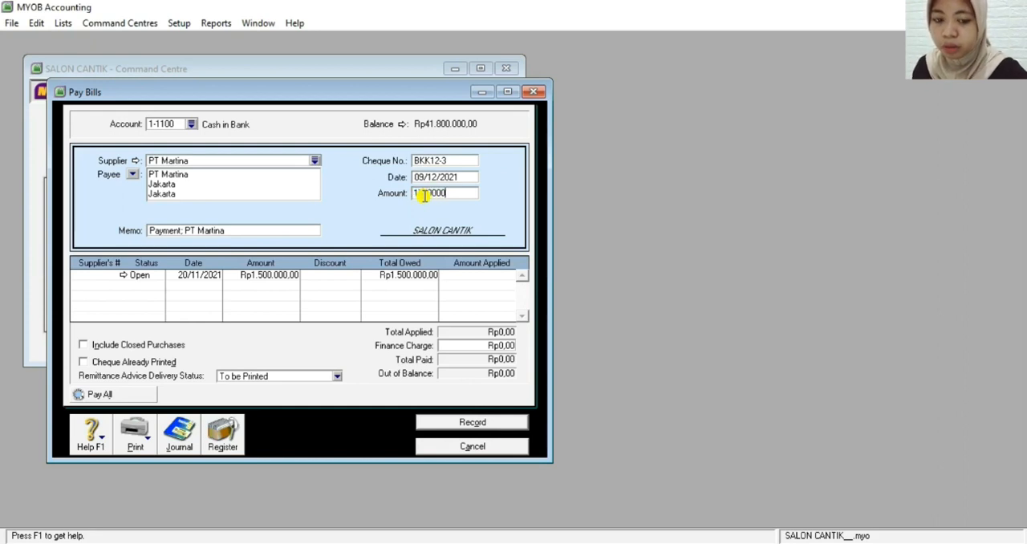
key("Tab")
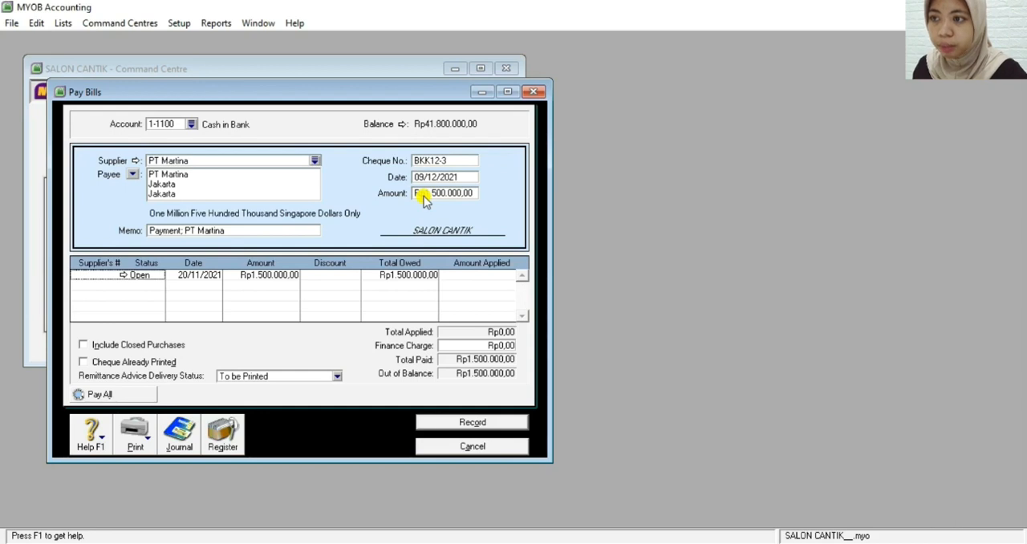
Replace the payment's memo with "Pelunasan Faktur F1289 tertanggal 20 November 2021"
left_click(227, 231)
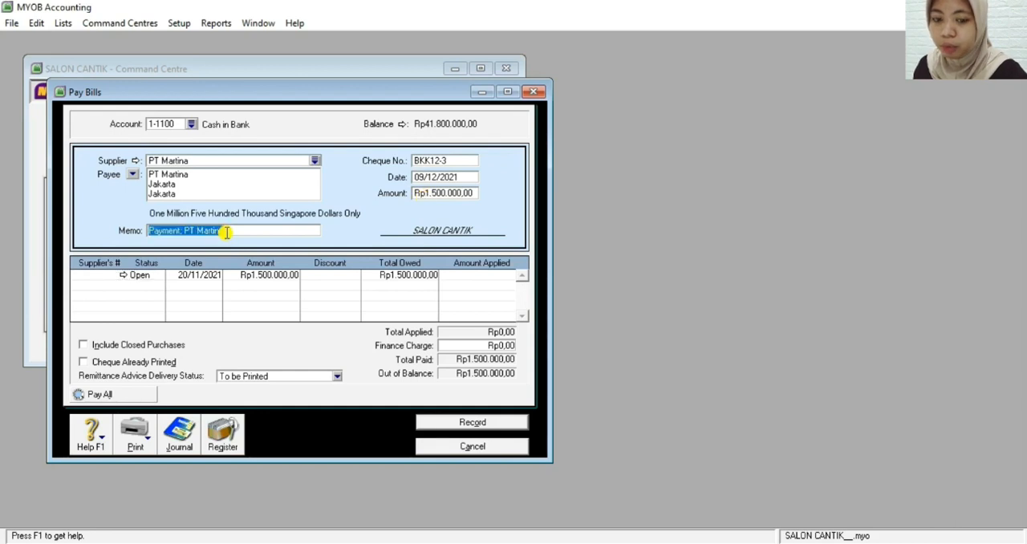
key("BackSpace")
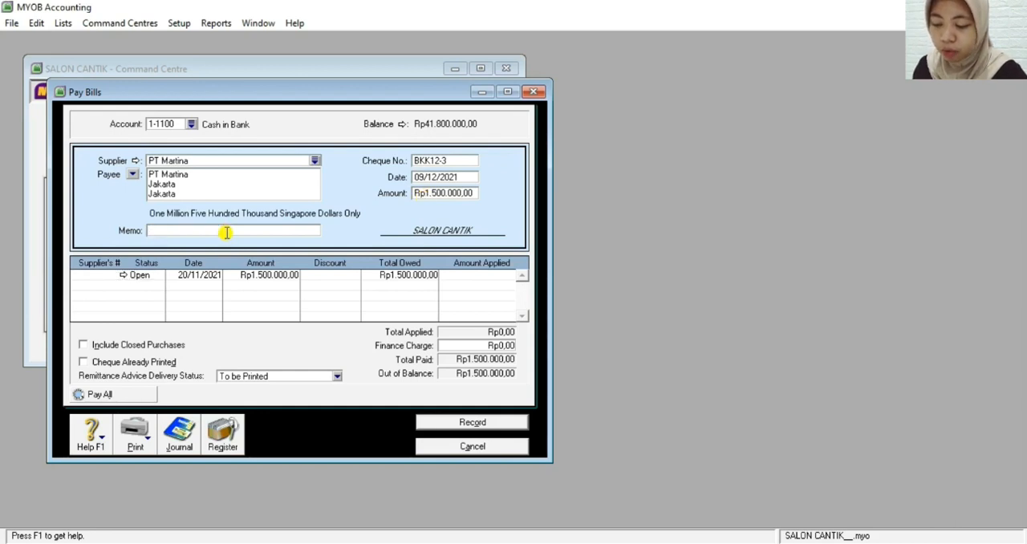
type("Pelunasan")
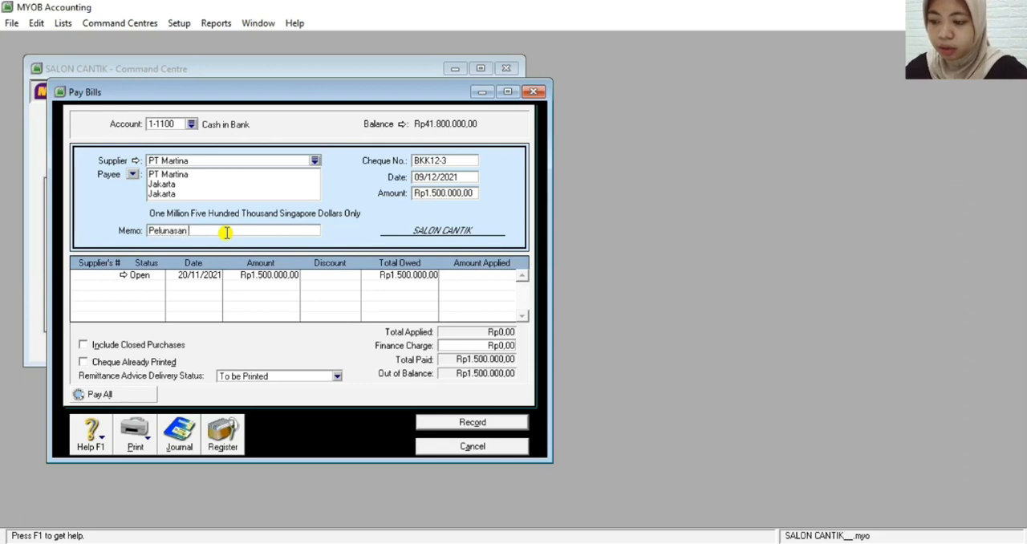
type(" Faktur F")
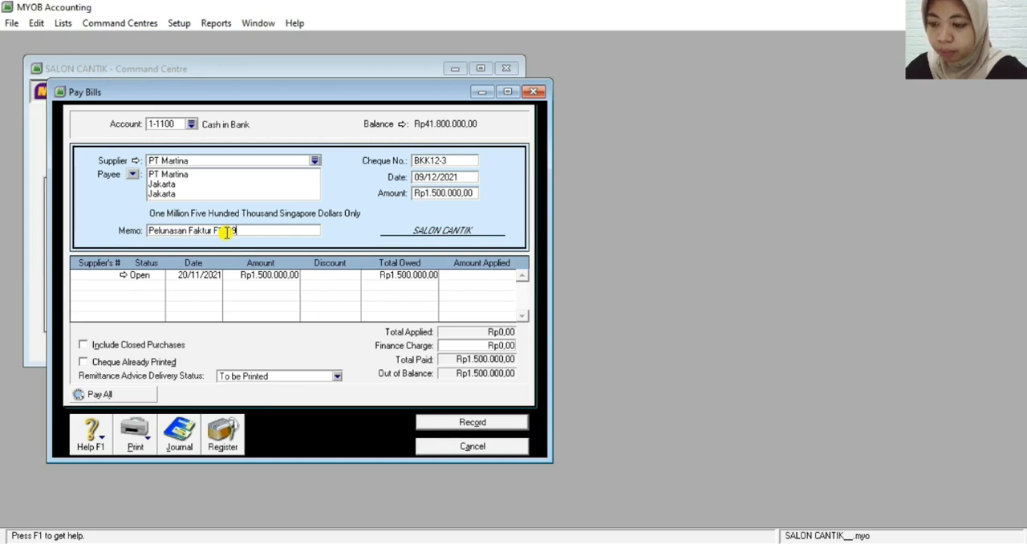
type("ertangga")
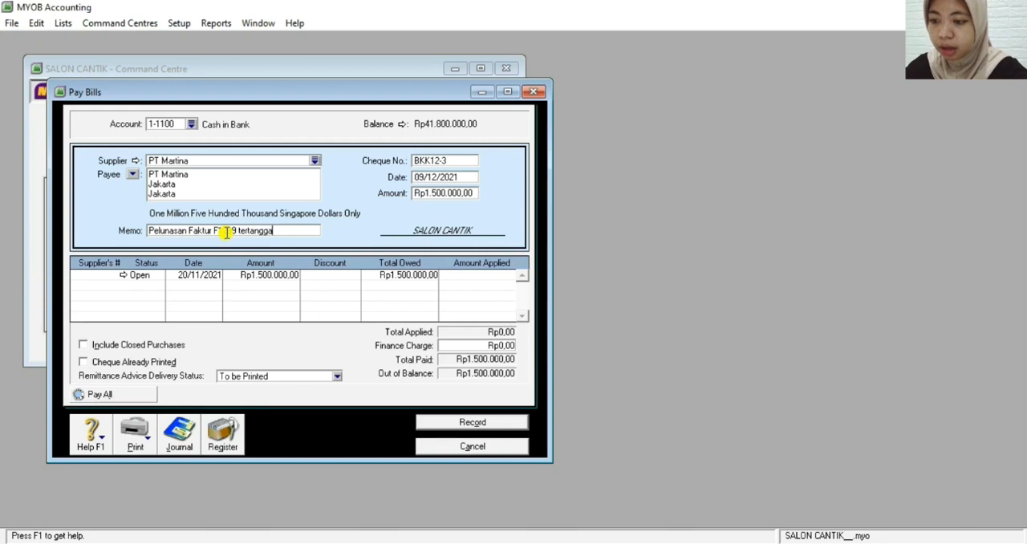
type("l 20 Novem")
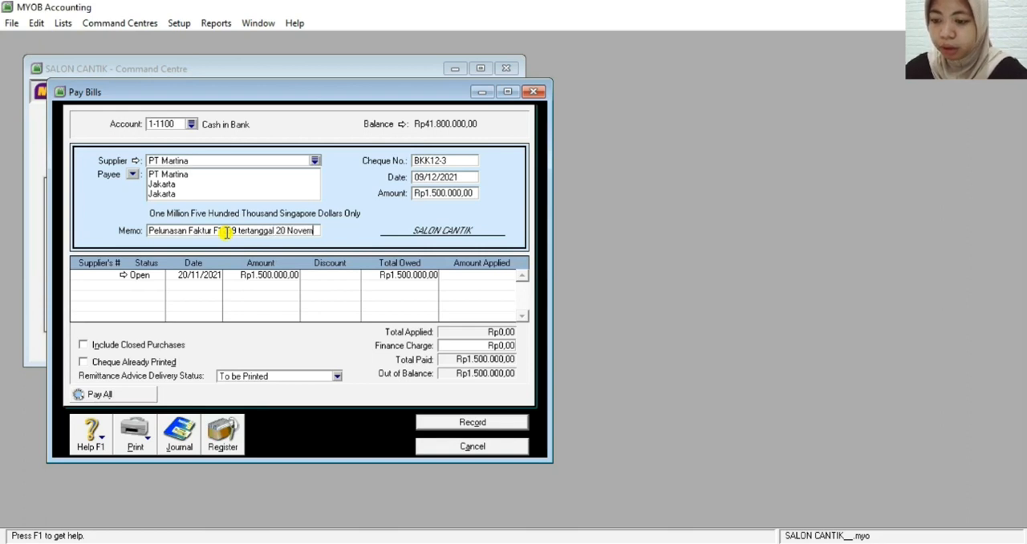
type("ber 2021")
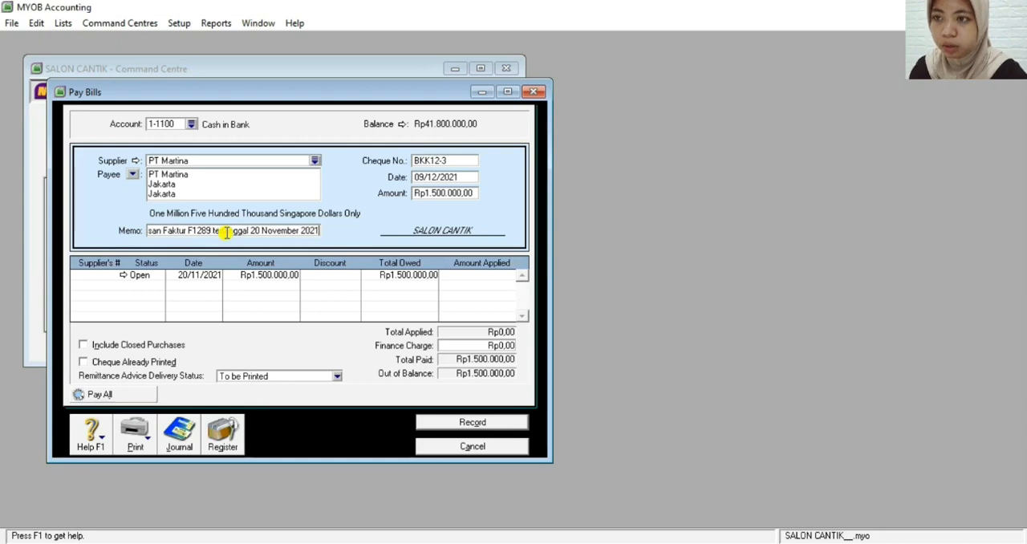
Apply Rp1.500.000 to the open bill dated 20/11/2021 and record the PT Martina payment after reviewing its journal recap
left_click(491, 275)
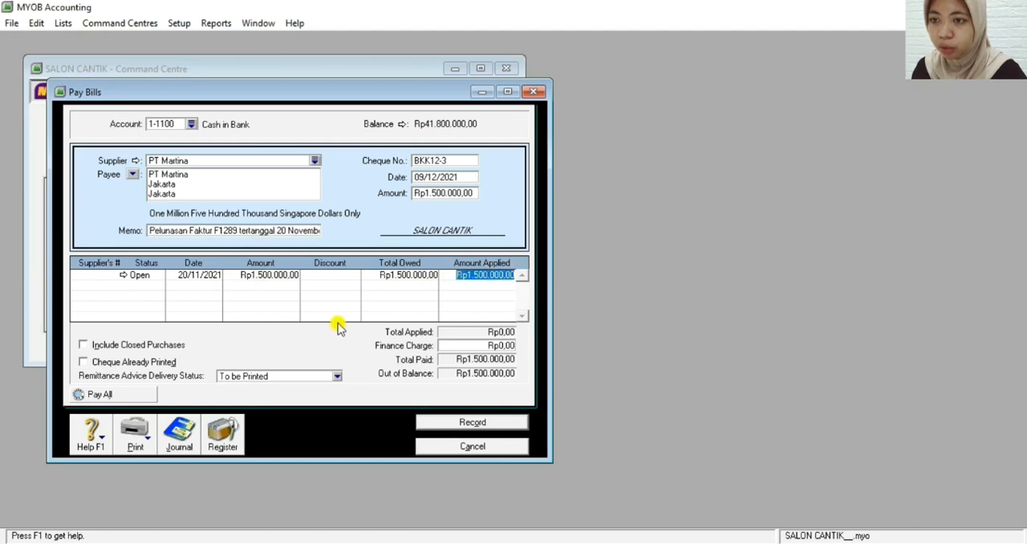
key("Tab")
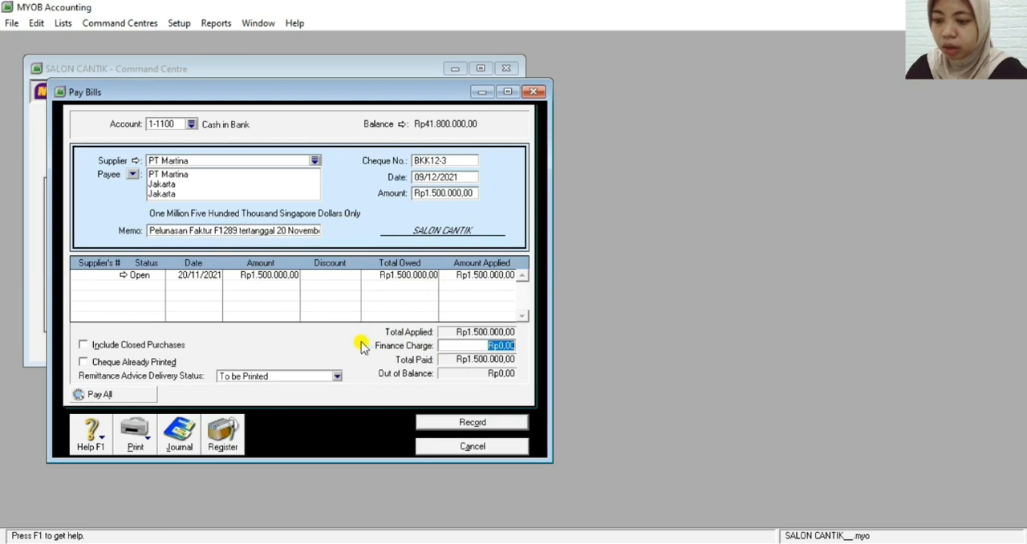
key("ctrl+r")
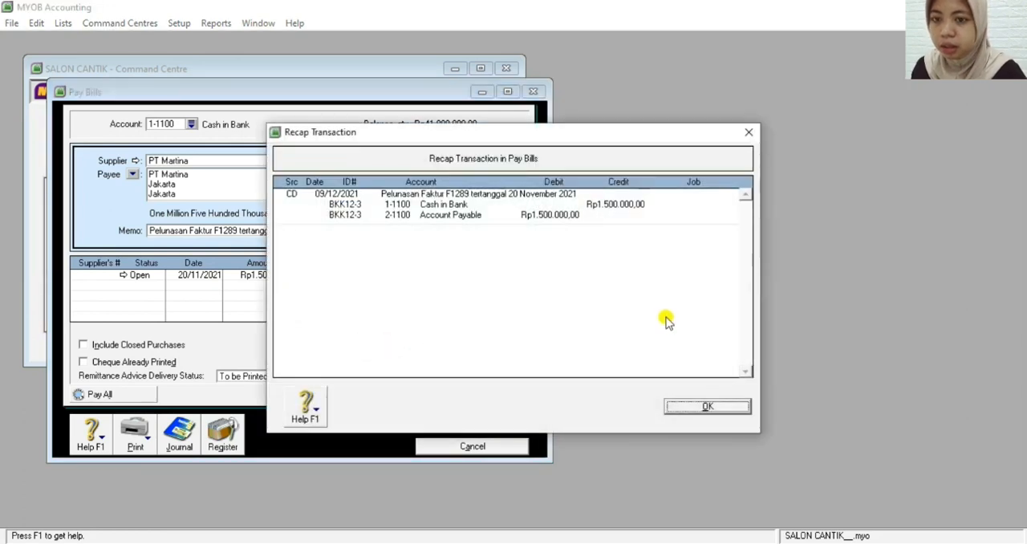
left_click(689, 405)
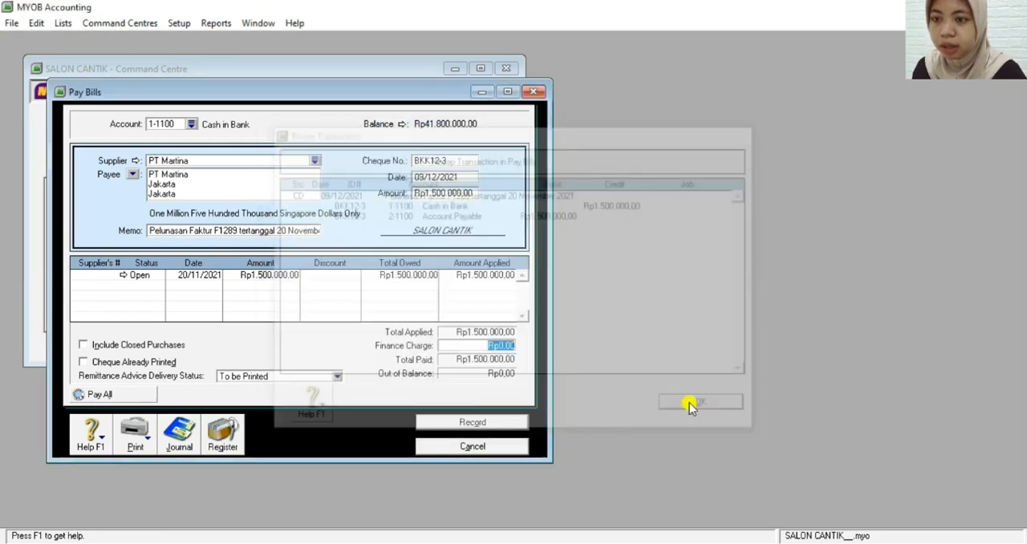
left_click(453, 423)
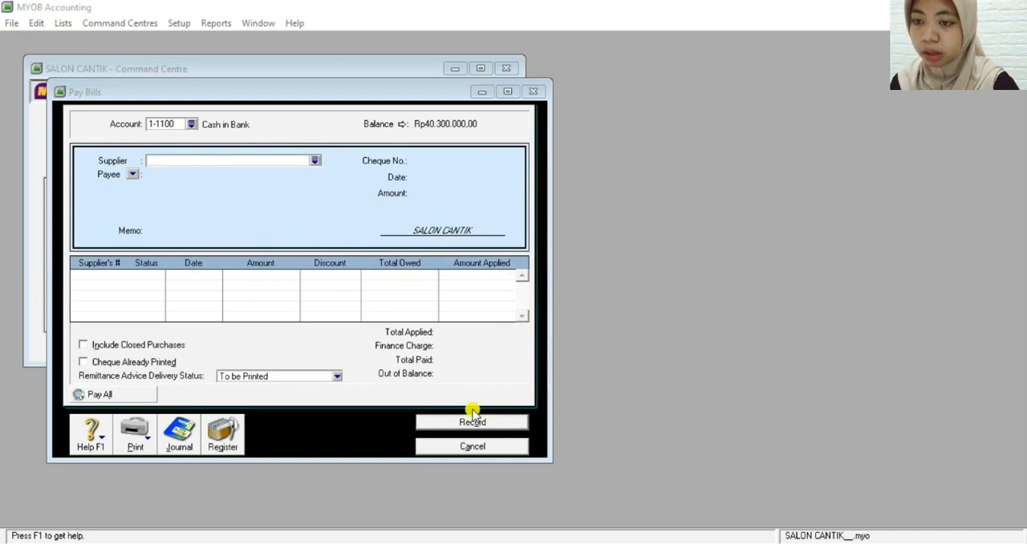
left_click(479, 447)
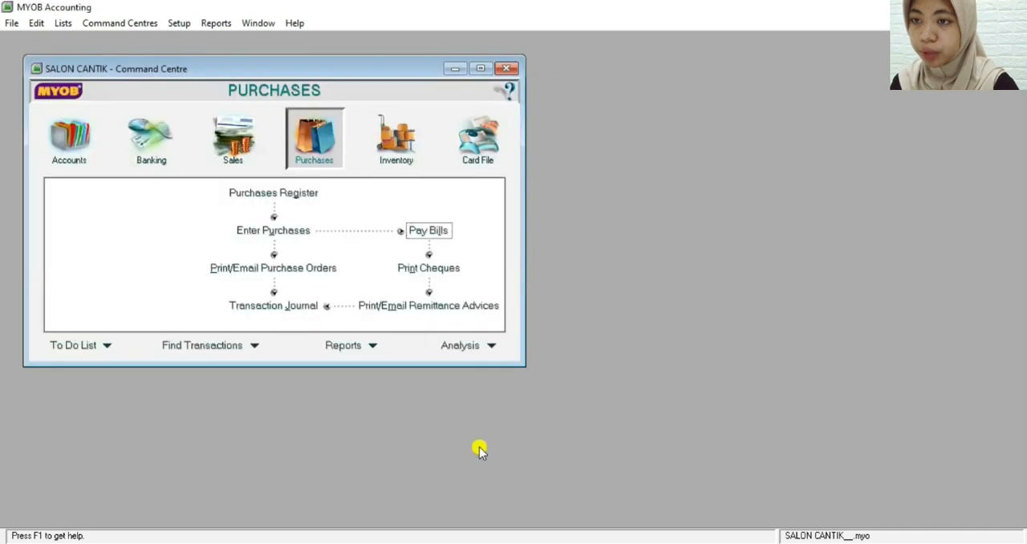
Start a new purchase bill for the supplier PT Mitra Jaya
left_click(290, 238)
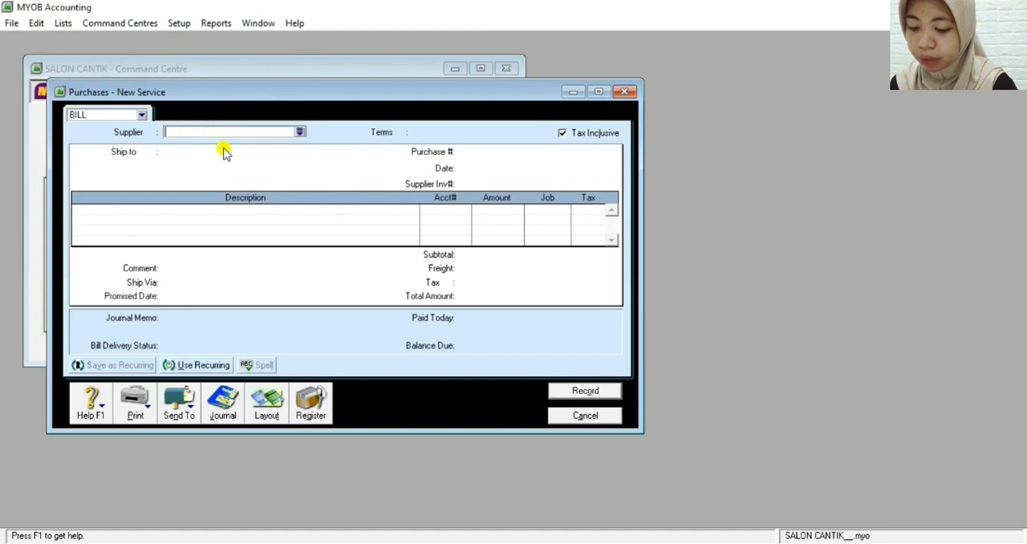
left_click(301, 133)
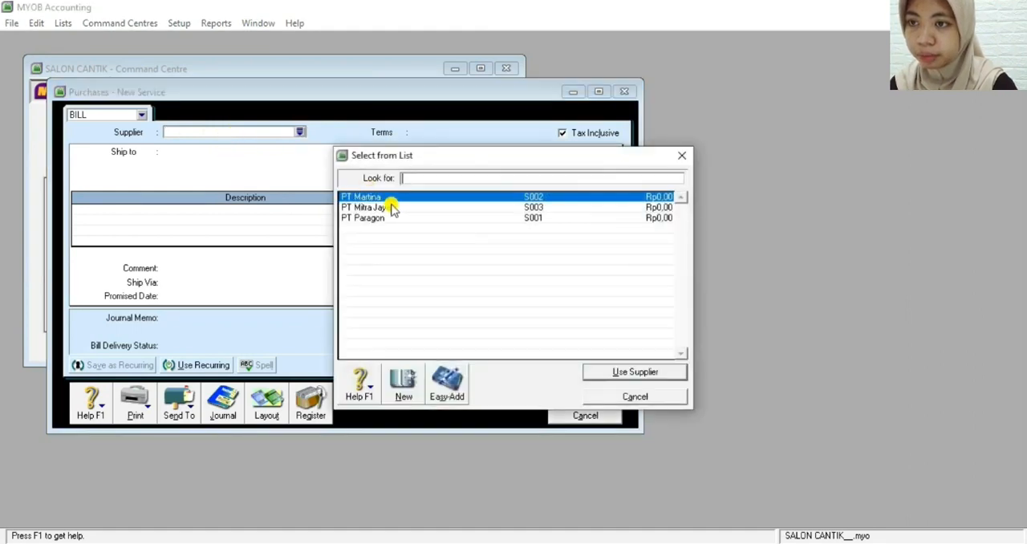
double_click(392, 208)
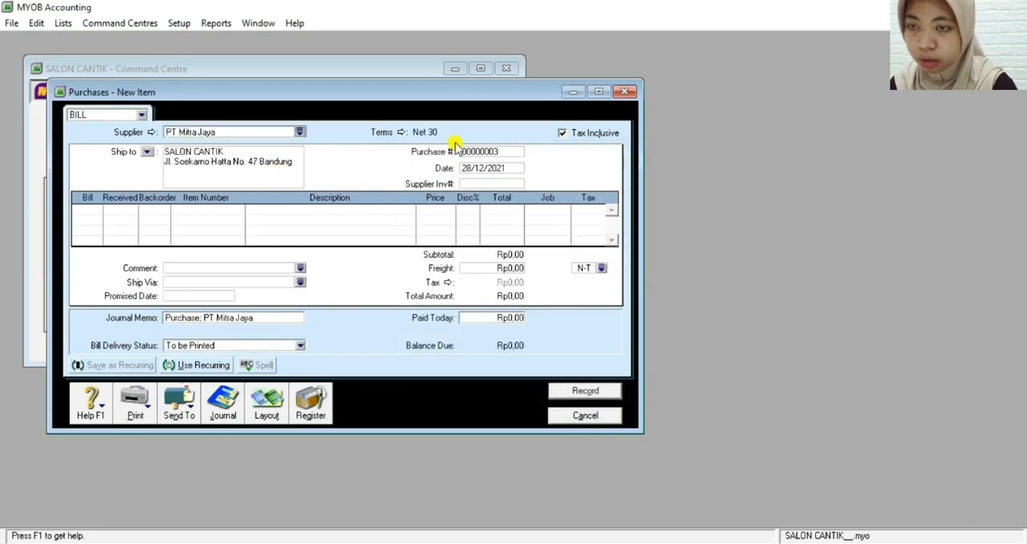
Set the PT Mitra Jaya purchase bill's date to 10/12/2021
left_click(468, 168)
left_click(468, 168)
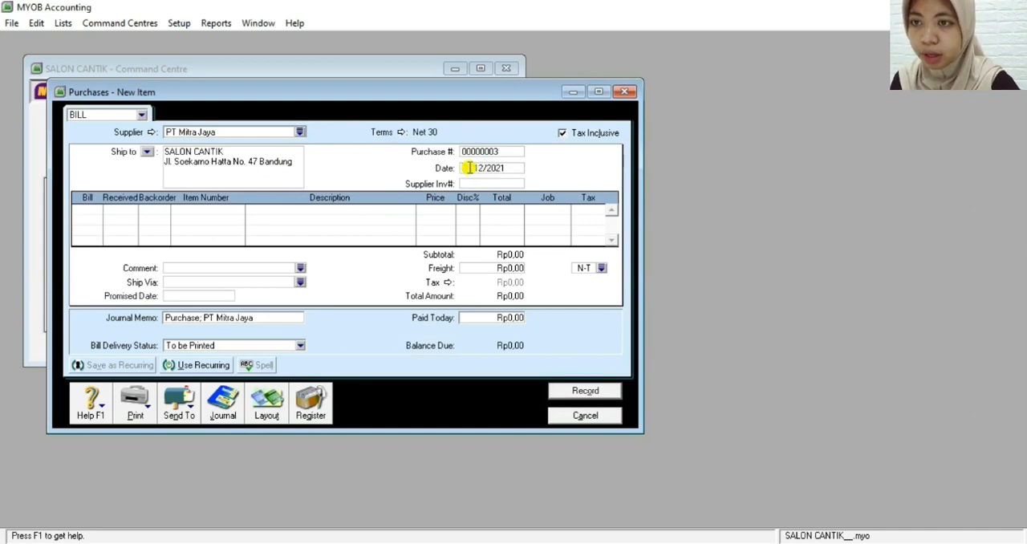
left_click(474, 183)
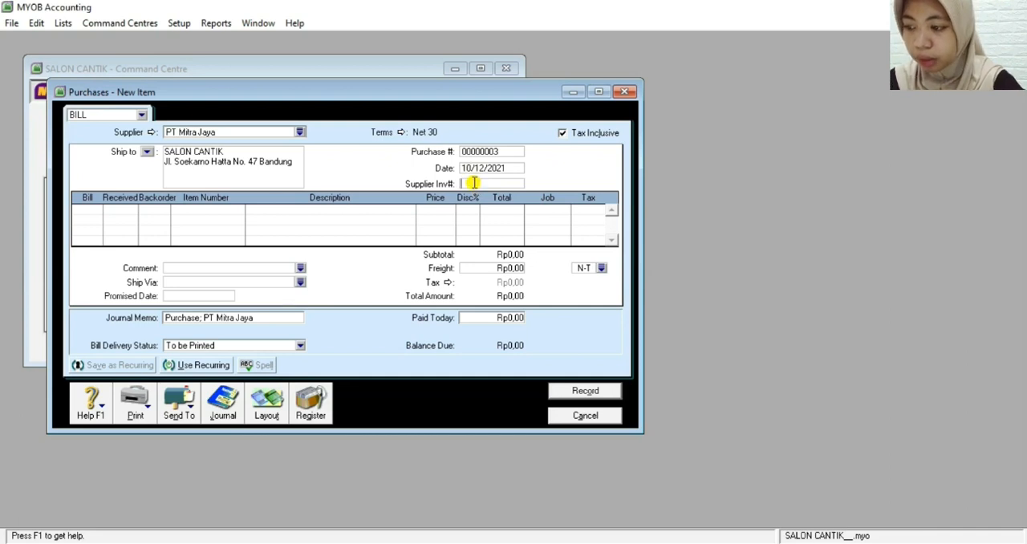
Enter supplier invoice number 14A and a billed and received quantity of 1 on the bill's first line
type("1")
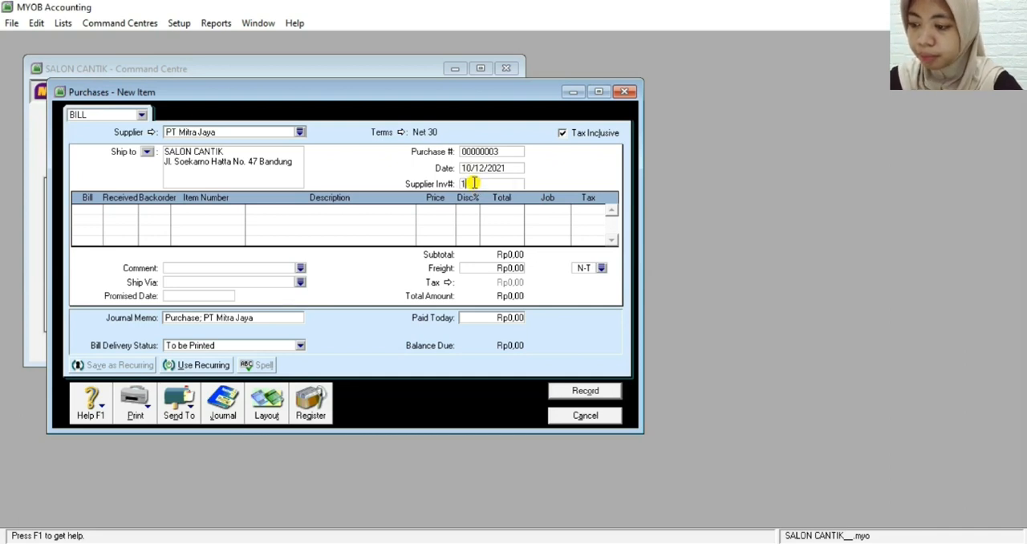
type("4A")
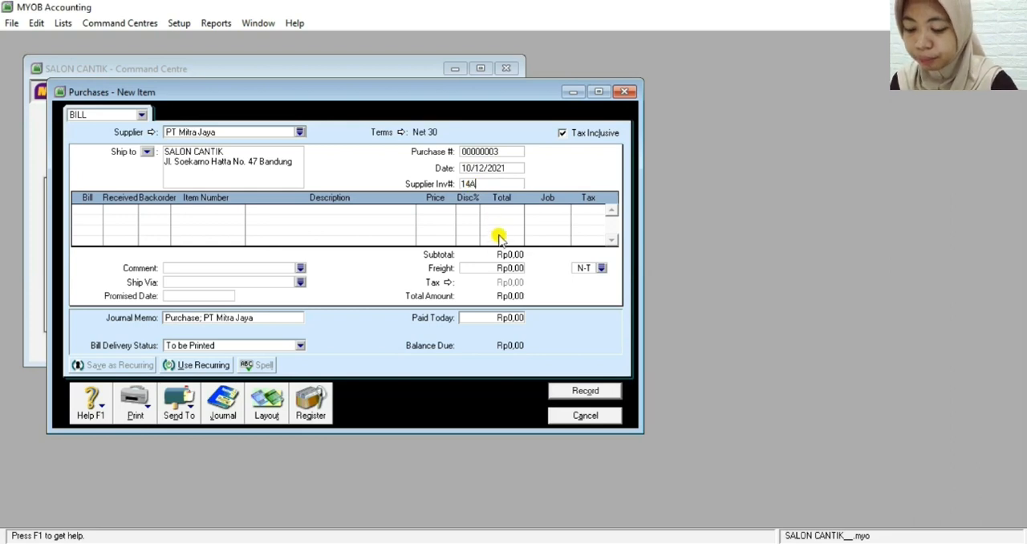
left_click(88, 207)
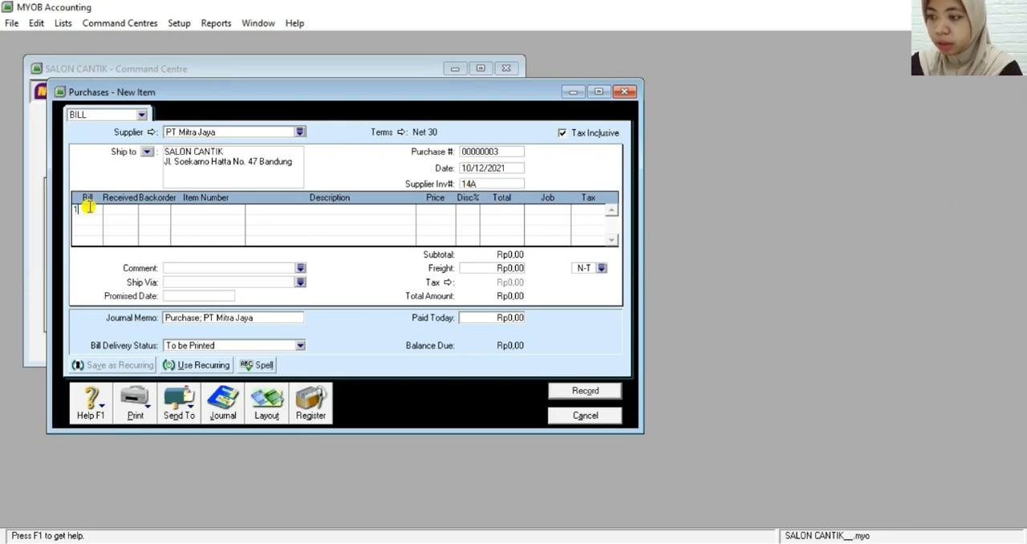
key("Tab")
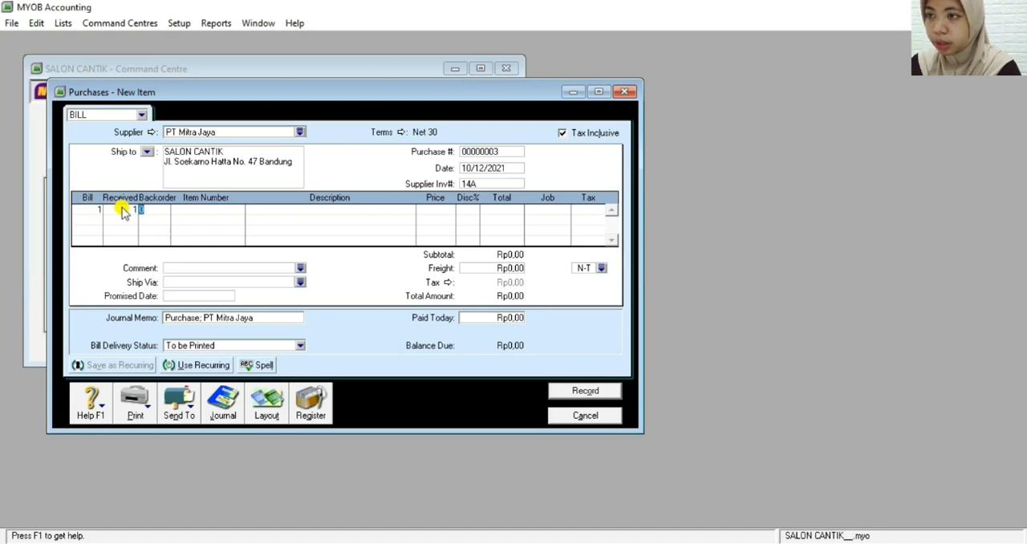
key("Tab")
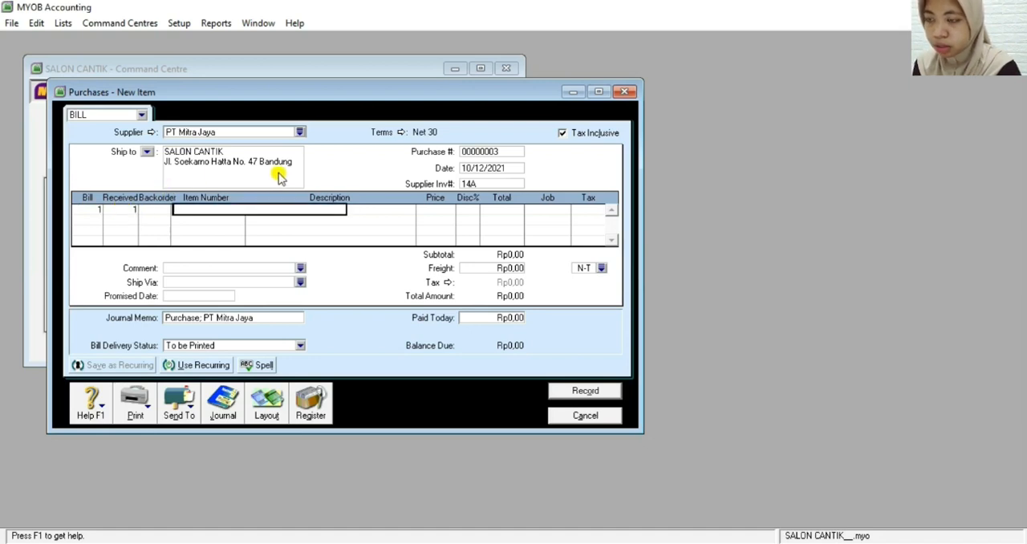
Create a new purchased item for the bill's first line with item number 01 and the name "Kursi Cream Bath"
right_click(206, 213)
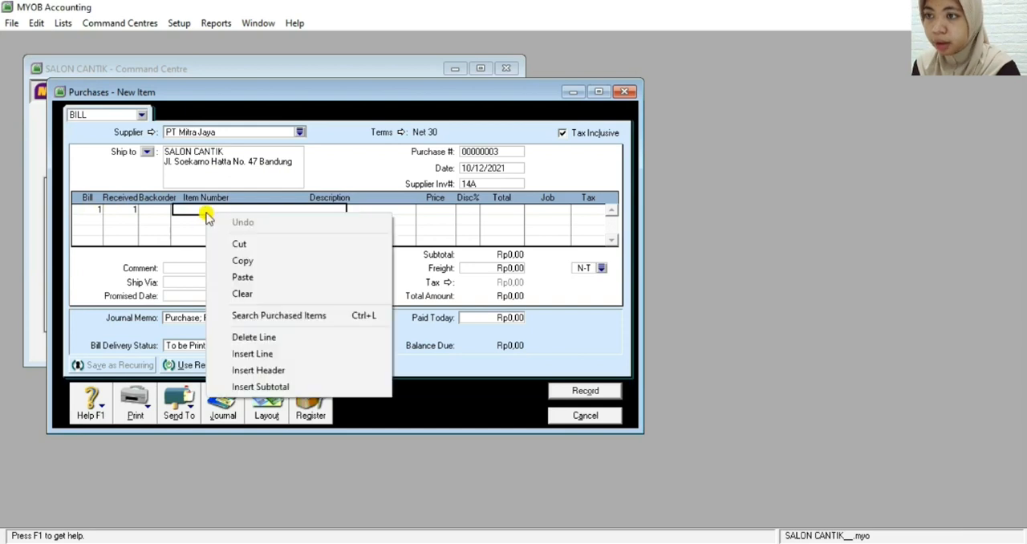
left_click(253, 319)
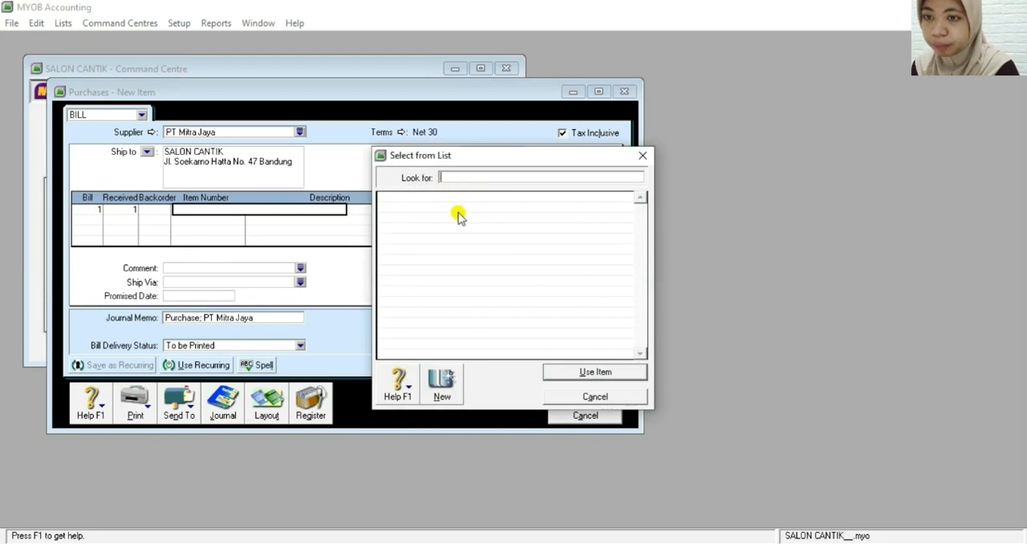
left_click(442, 383)
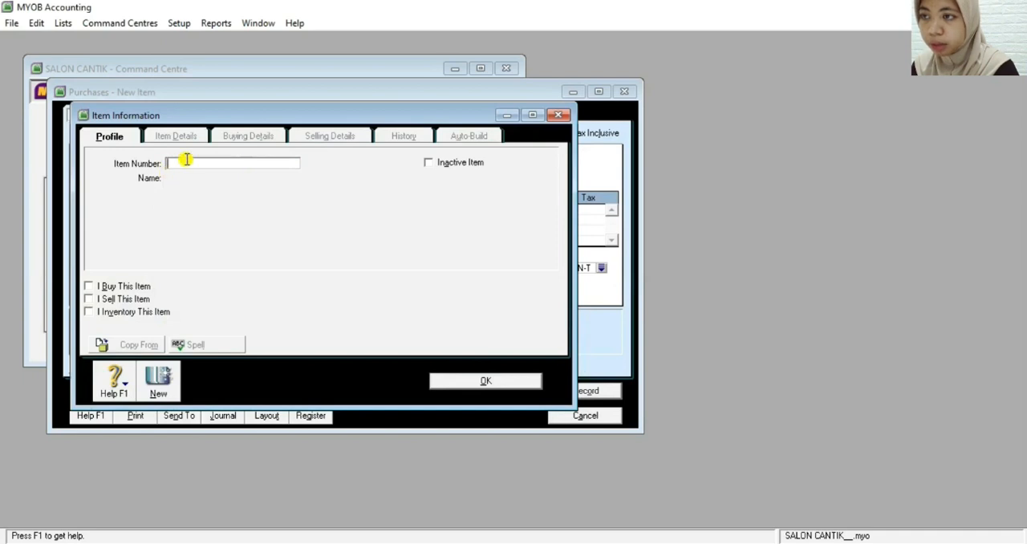
type("01")
key("Tab")
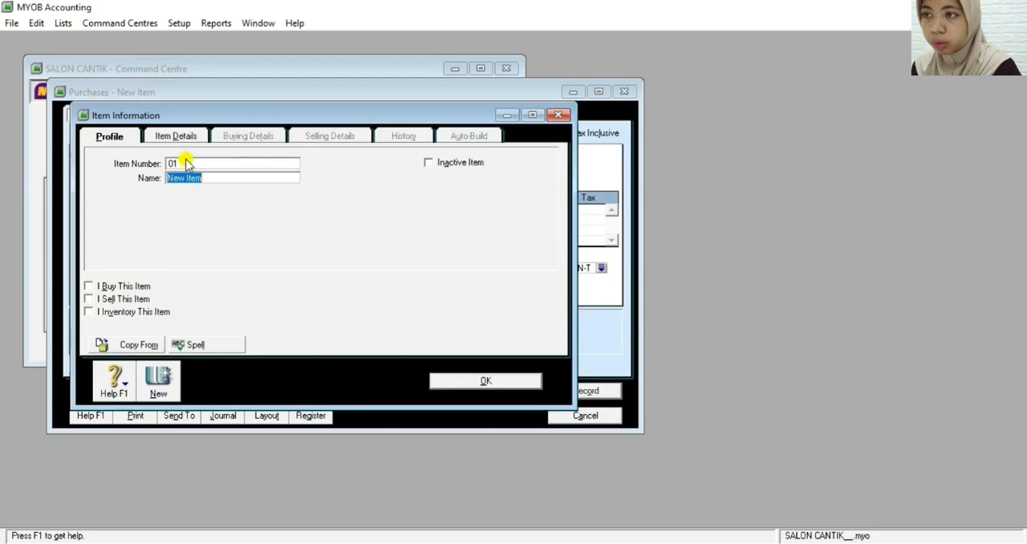
key("BackSpace")
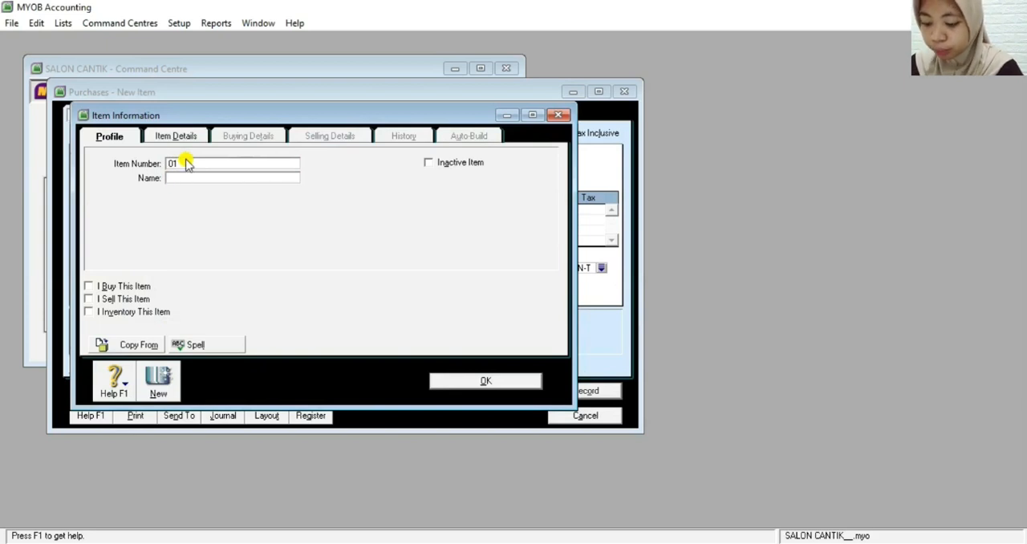
type("K")
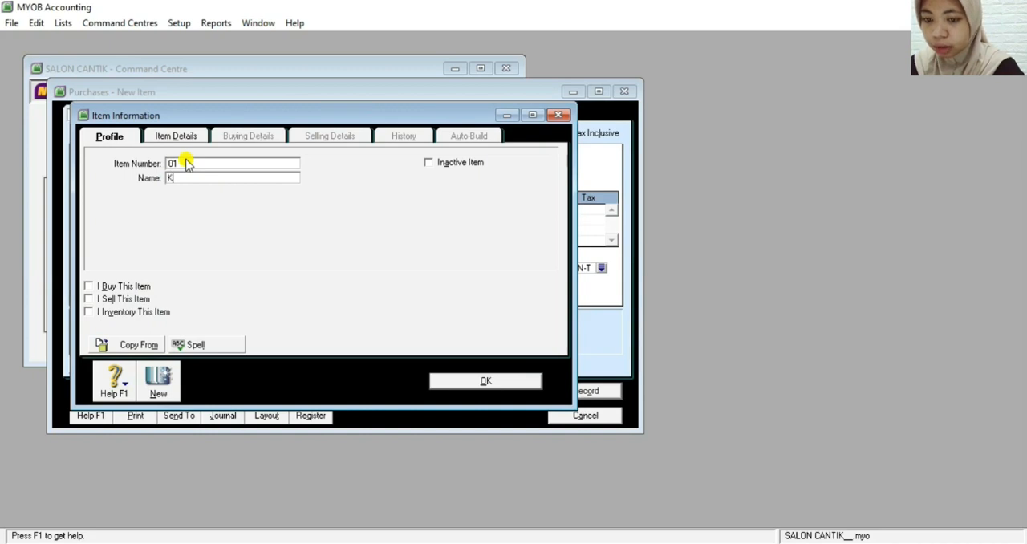
type("ursi Cream")
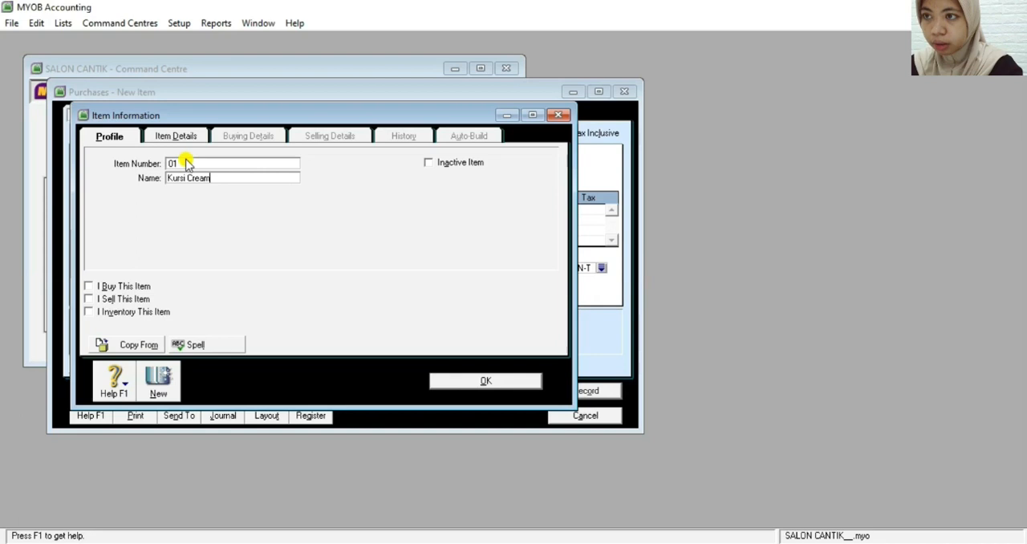
type(" Bath")
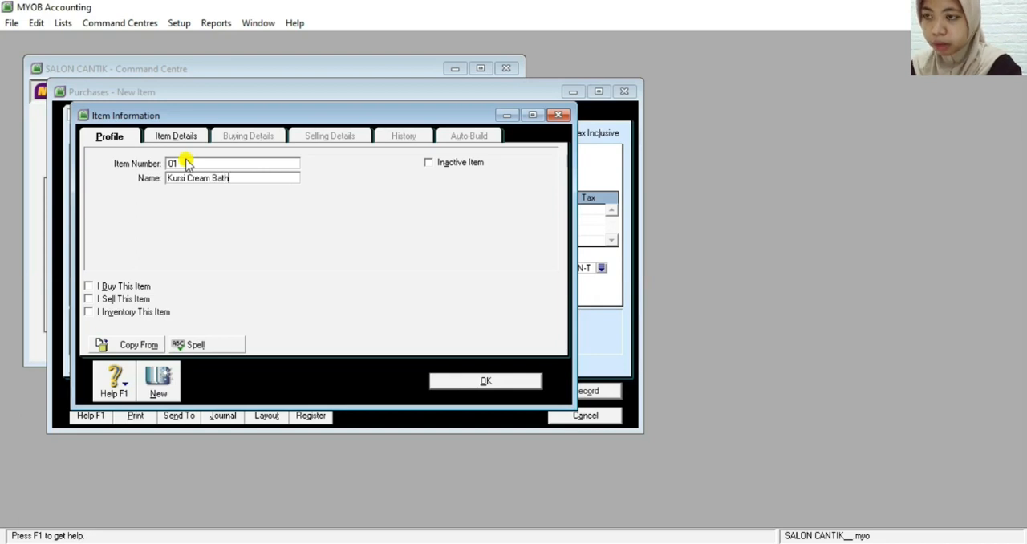
Mark Kursi Cream Bath as an item that is bought, tracking its costs in account 1-2100 Equipment at Cost
left_click(90, 286)
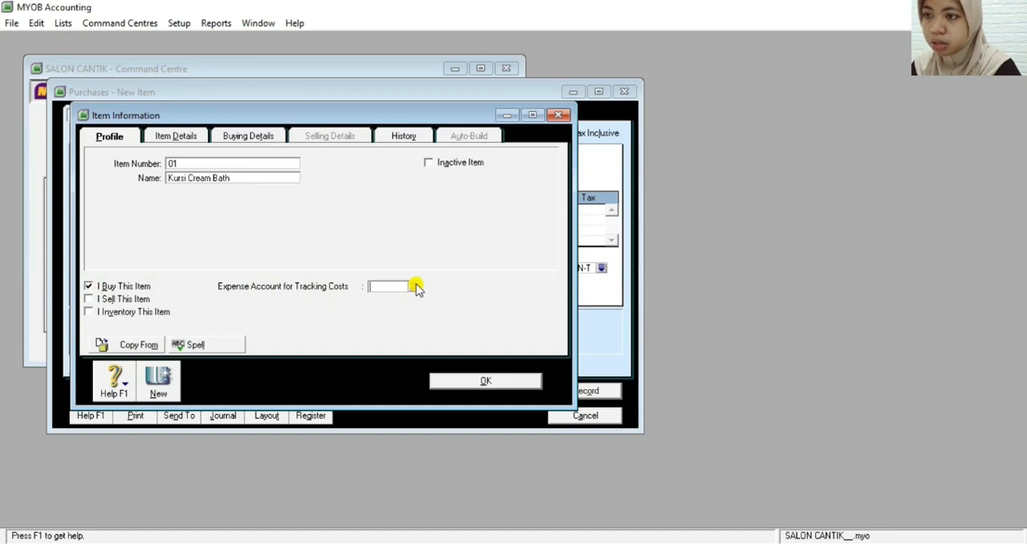
type("6")
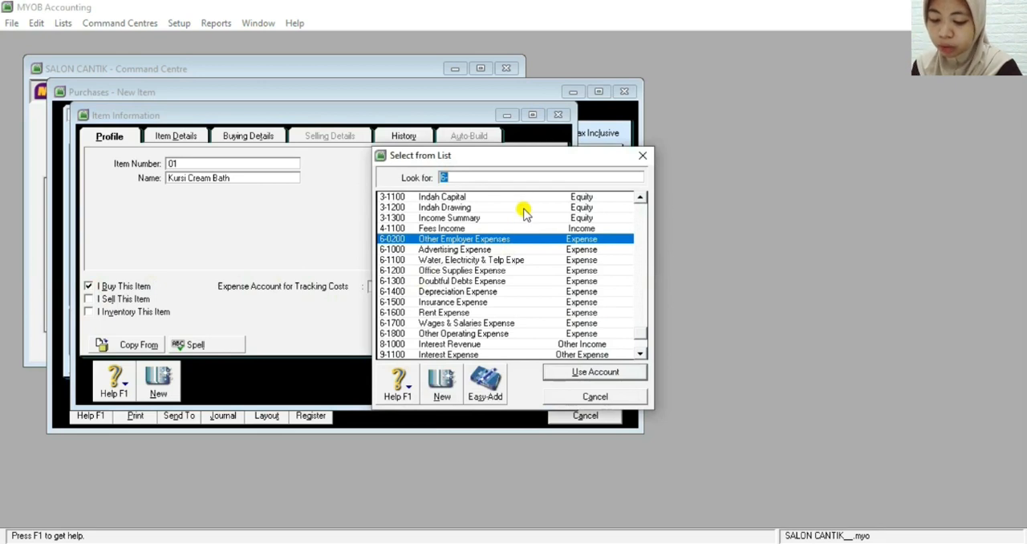
type("1")
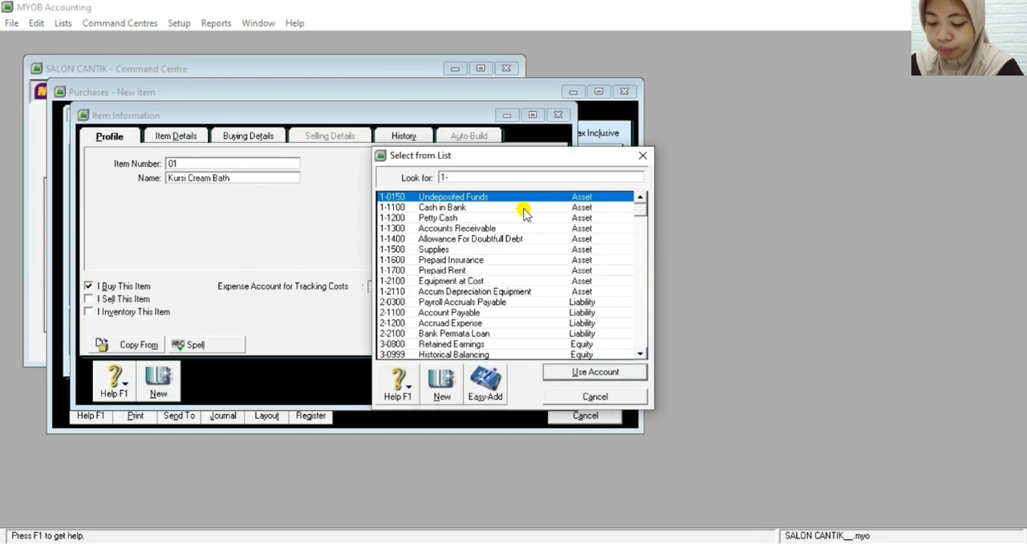
type("-2100")
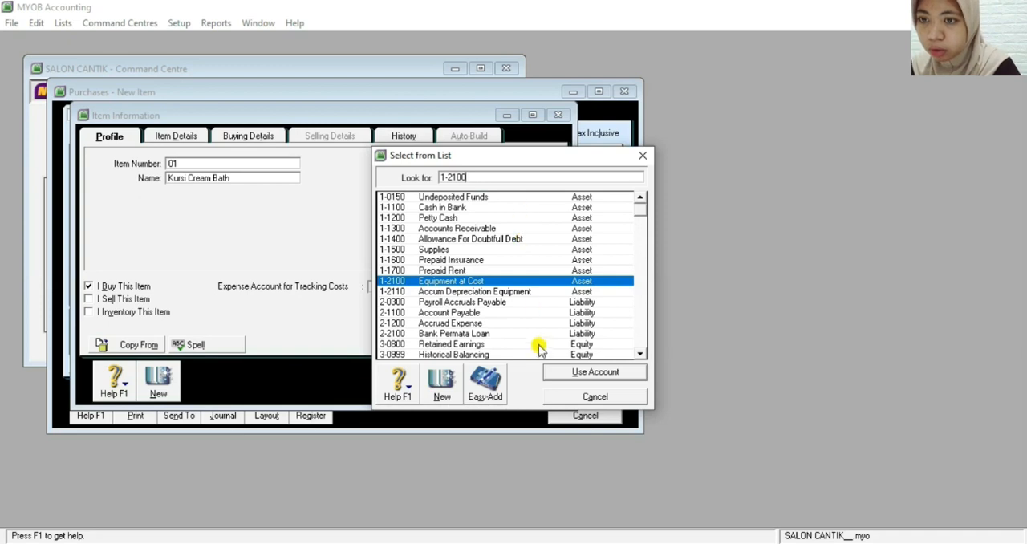
left_click(564, 372)
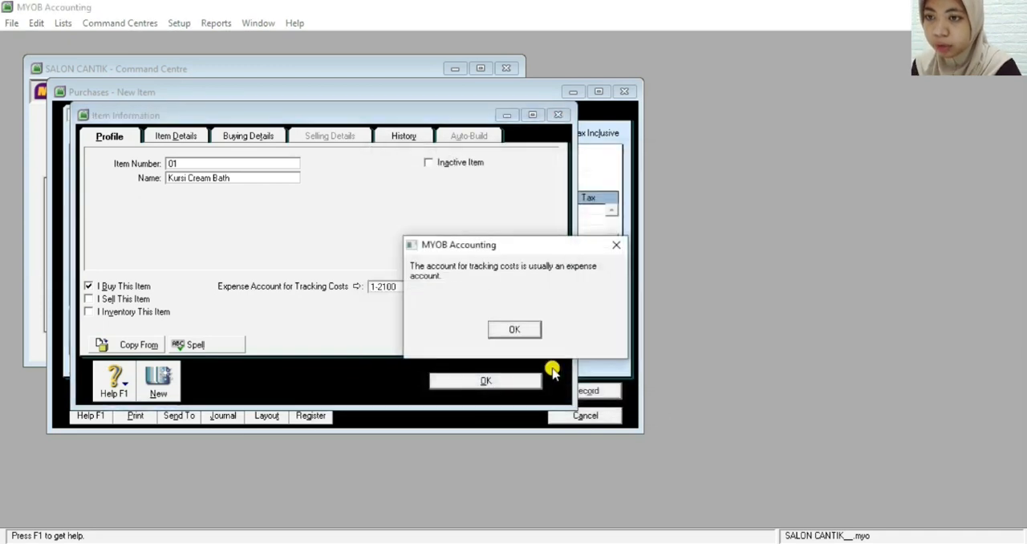
left_click(518, 330)
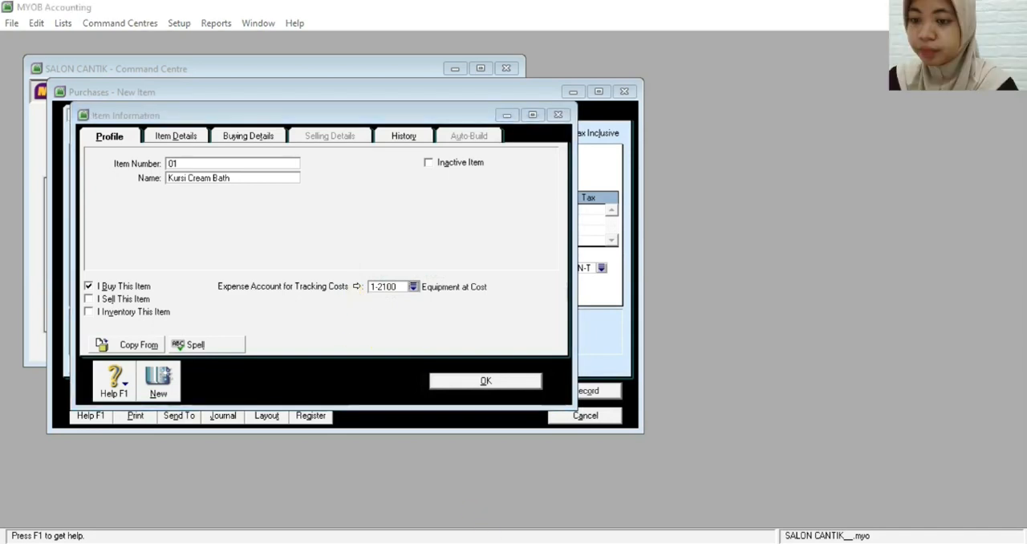
Set the item's tax code when bought to N-T and save it, ignoring all spelling suggestions for "Kursi"
left_click(240, 136)
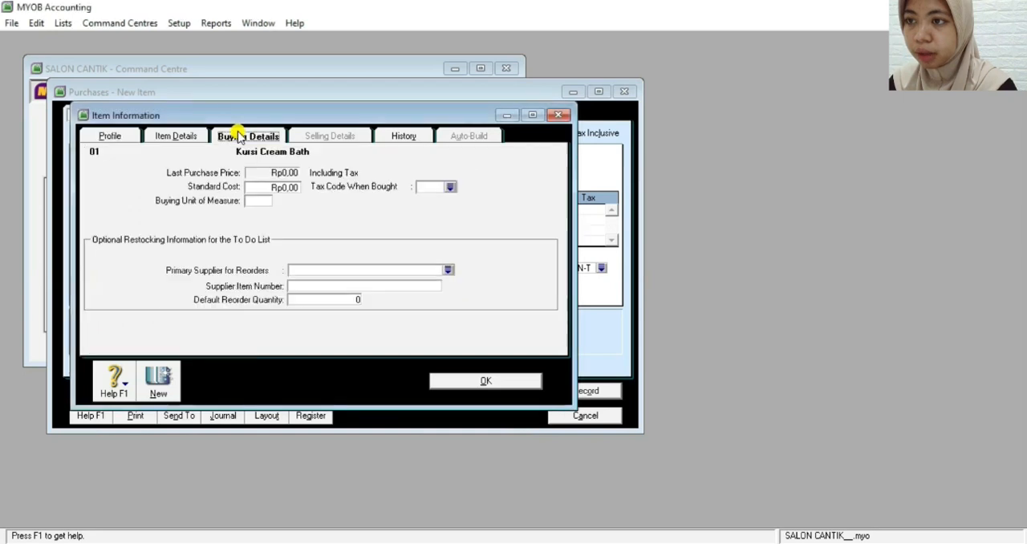
left_click(450, 187)
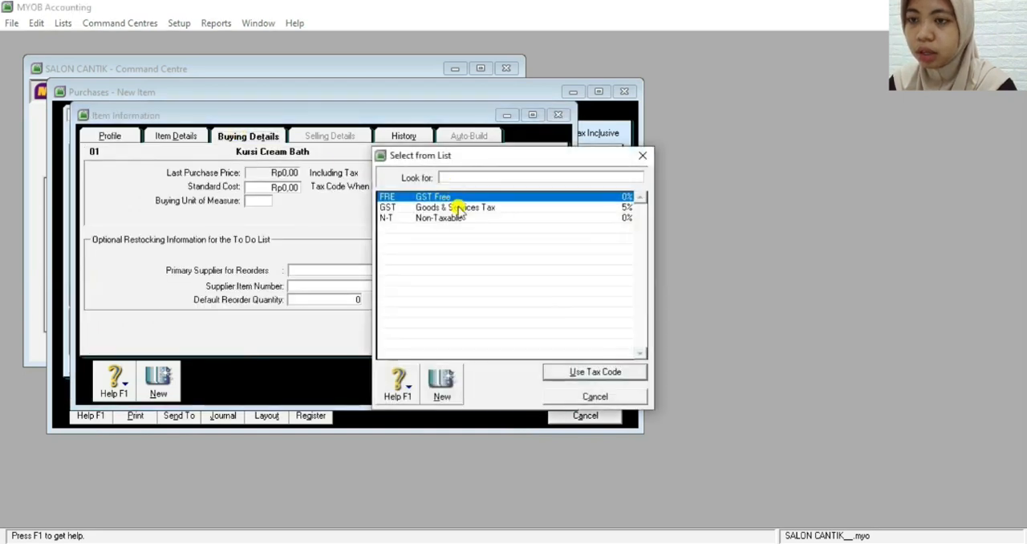
double_click(444, 218)
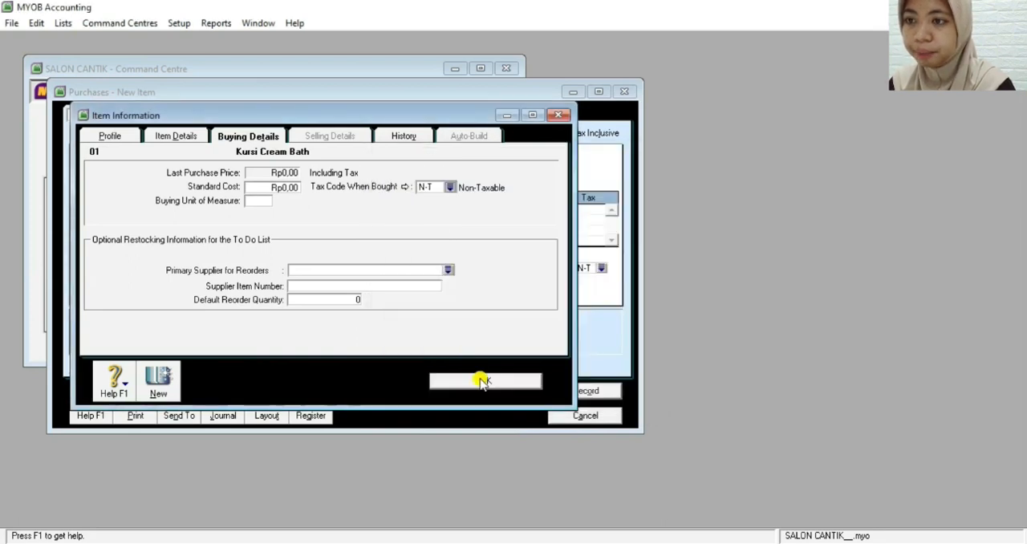
left_click(484, 382)
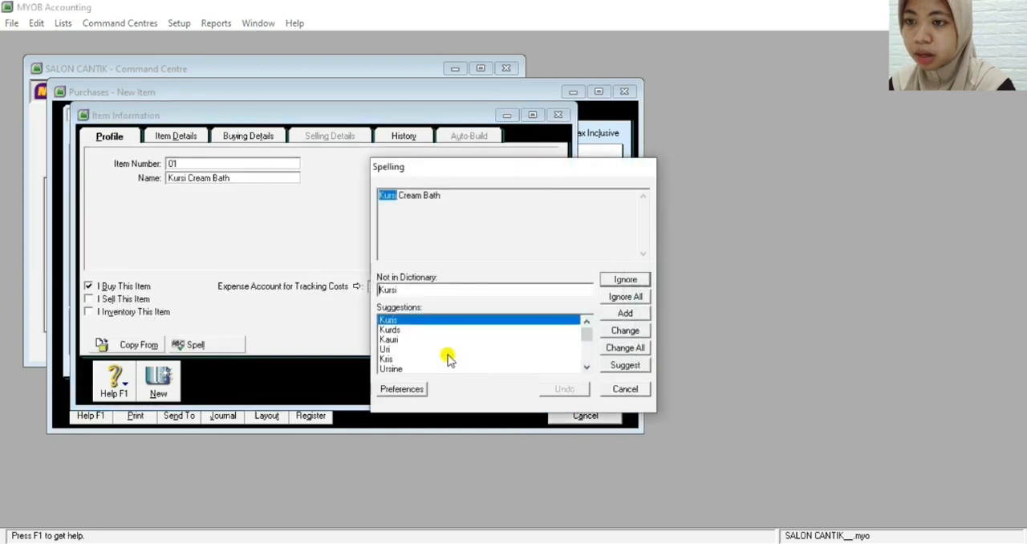
left_click(615, 299)
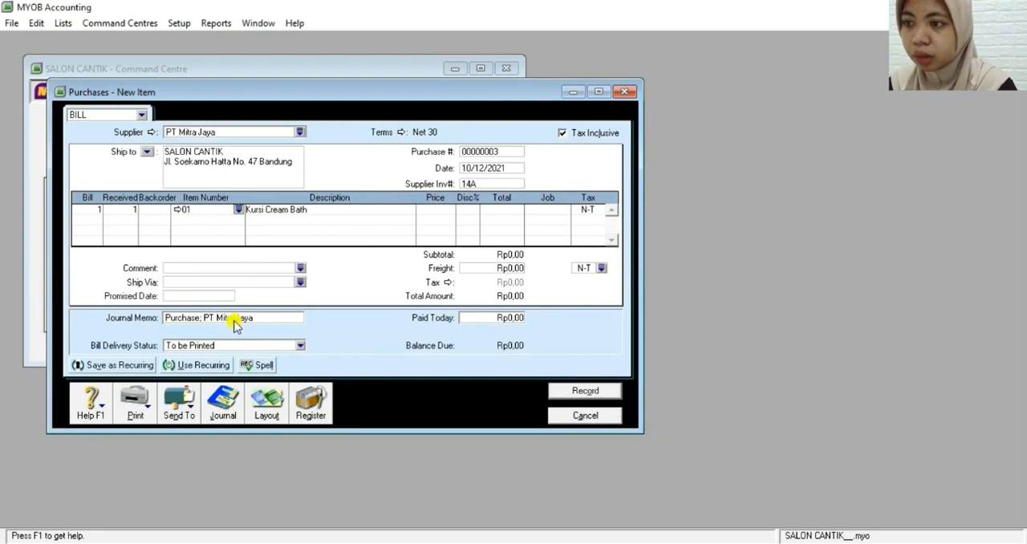
Create another purchased item from the bill's second line with item number 02 and the name "Steamr Merk LG"
left_click(196, 221)
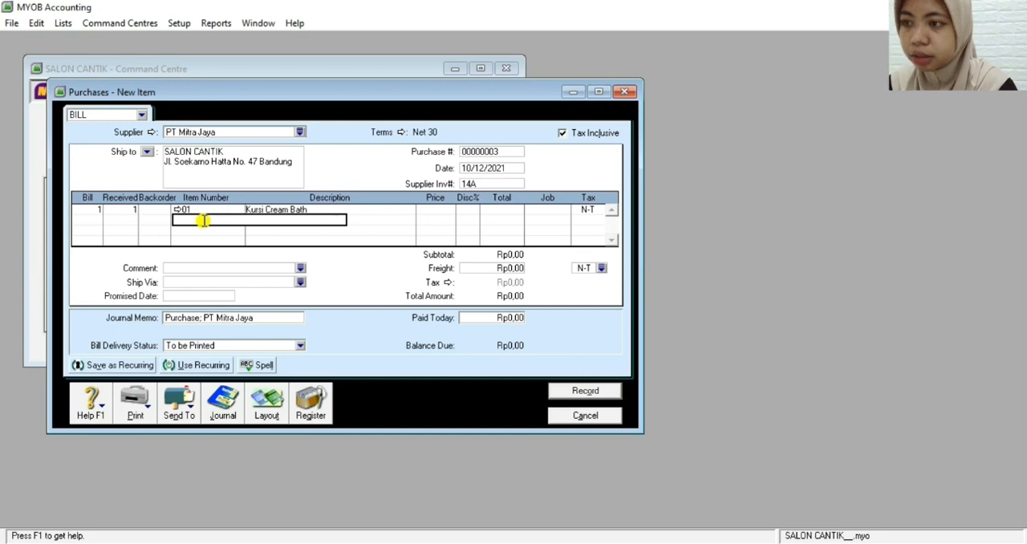
right_click(204, 222)
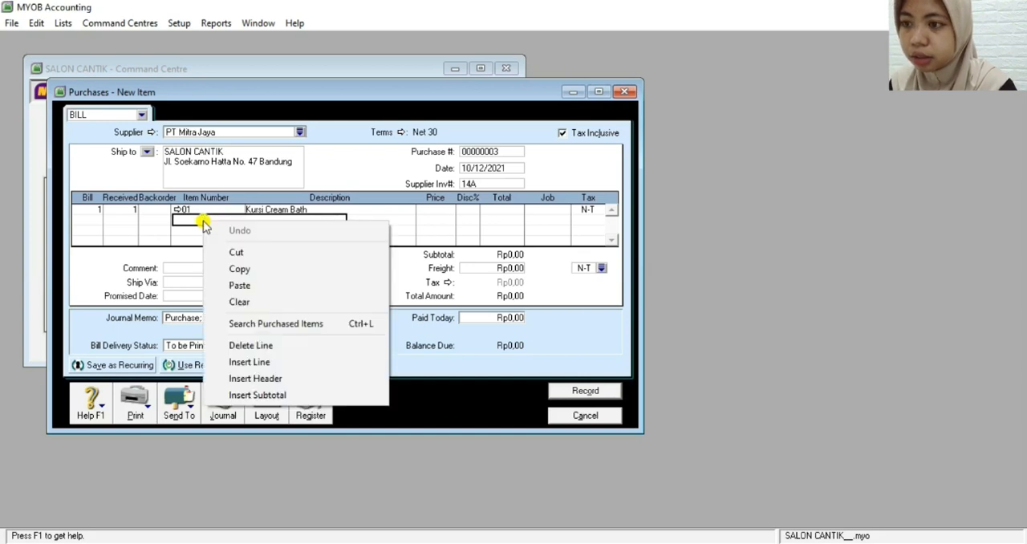
left_click(238, 324)
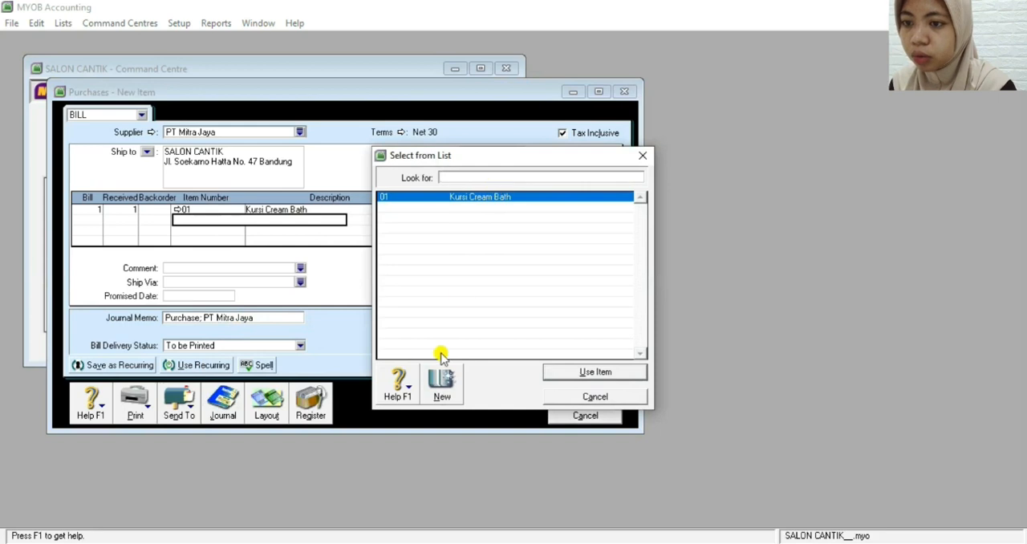
left_click(442, 387)
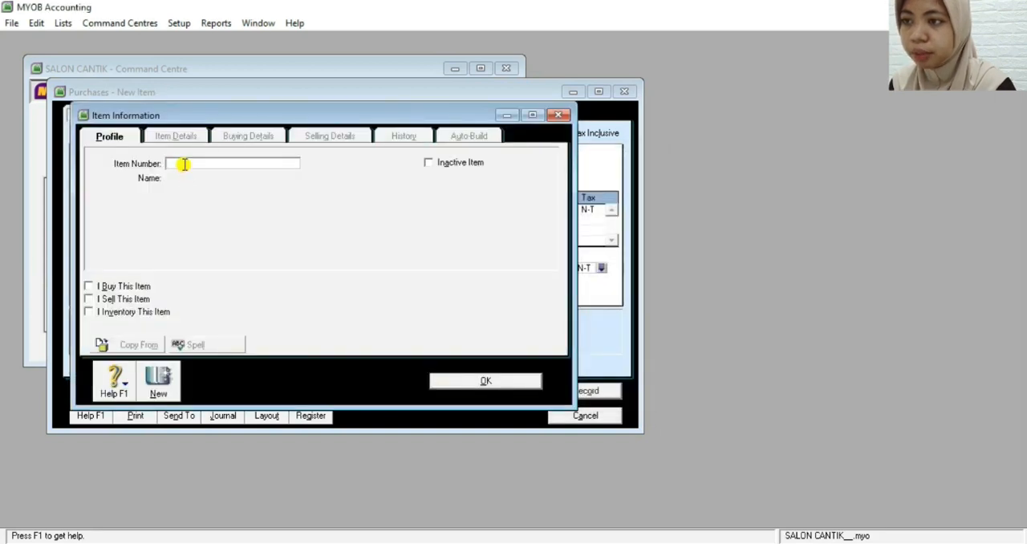
type("02")
key("Tab")
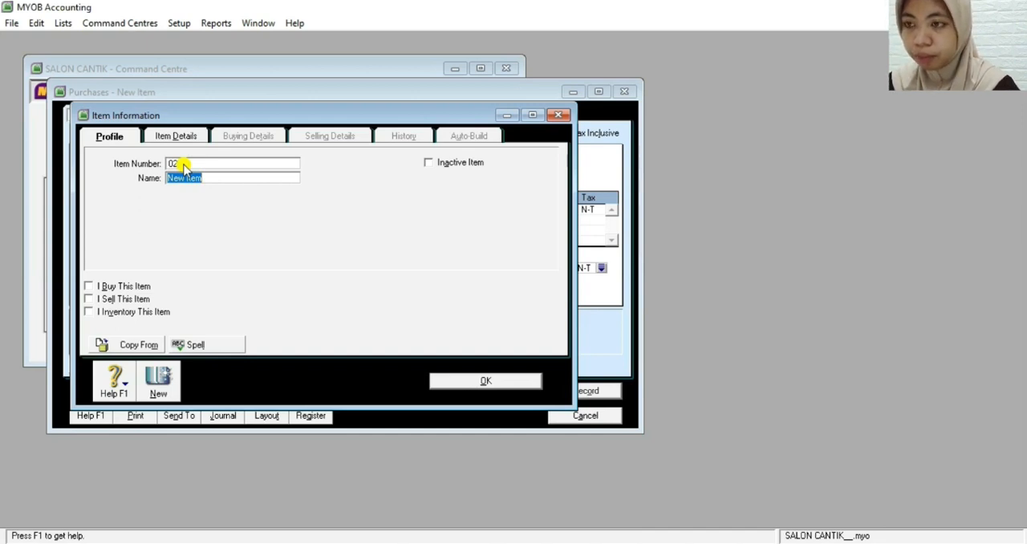
key("BackSpace")
type("Steam ")
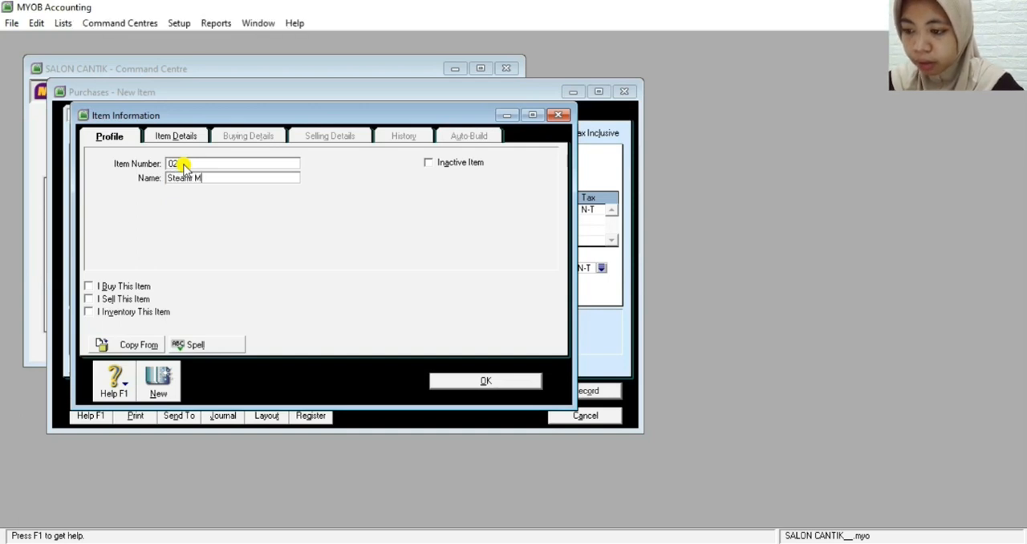
type("Merk LG")
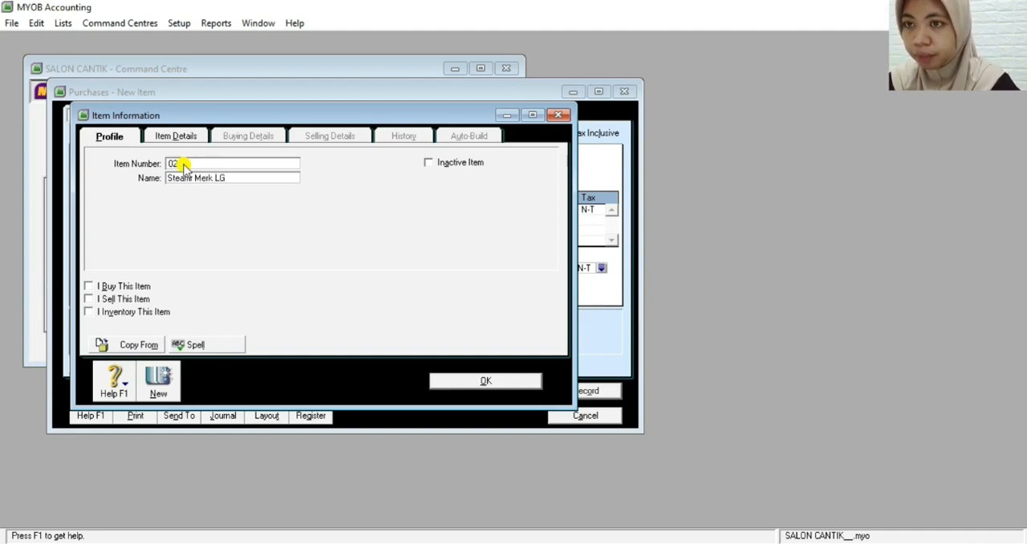
Mark Steamr Merk LG as bought, with cost account 1-2100 Equipment at Cost and tax code N-T, and save it, ignoring all spelling suggestions
left_click(89, 286)
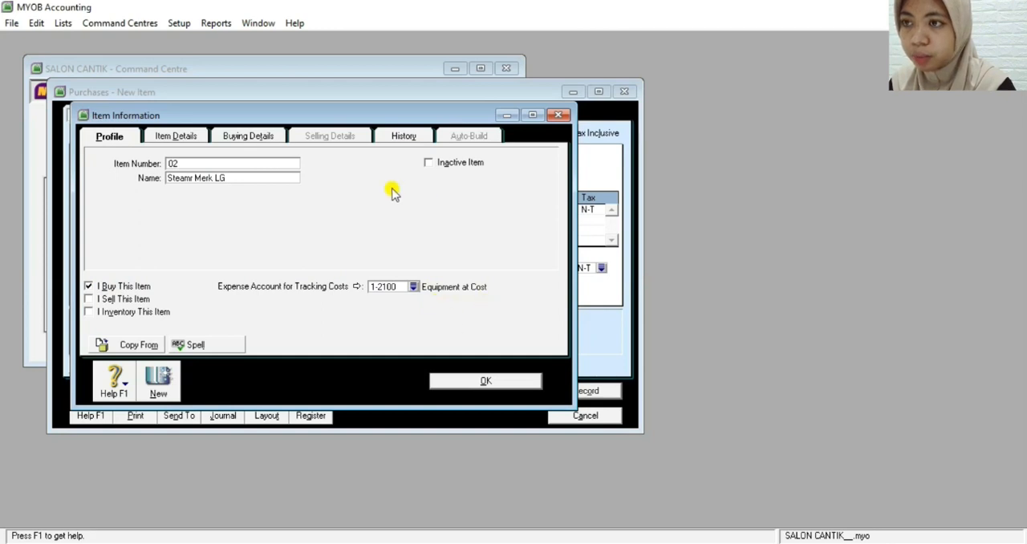
left_click(251, 138)
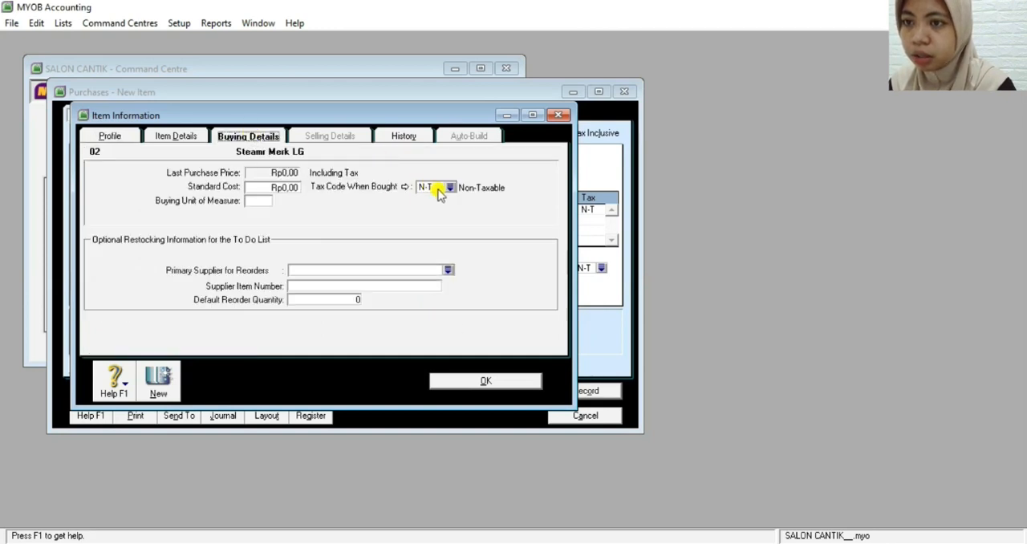
left_click(462, 381)
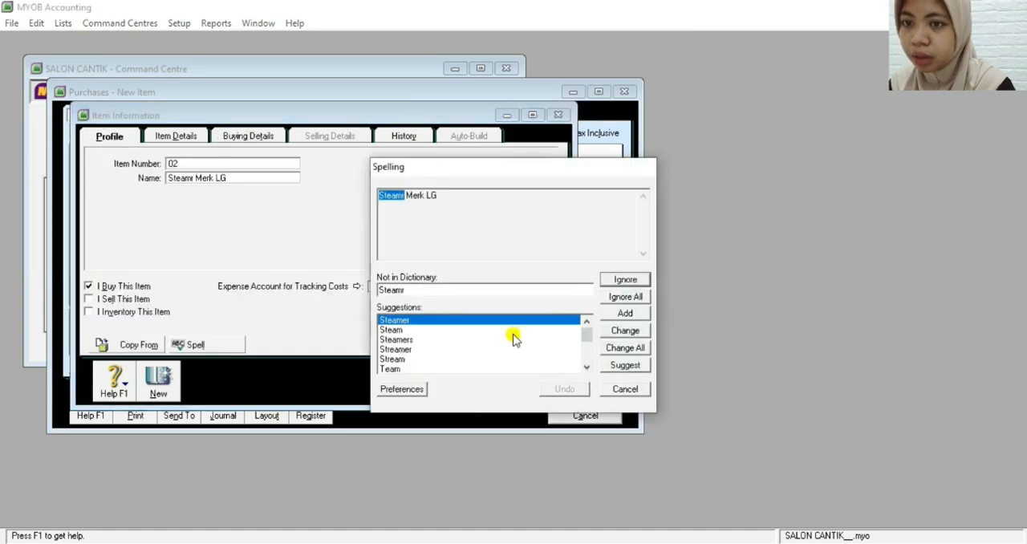
left_click(624, 299)
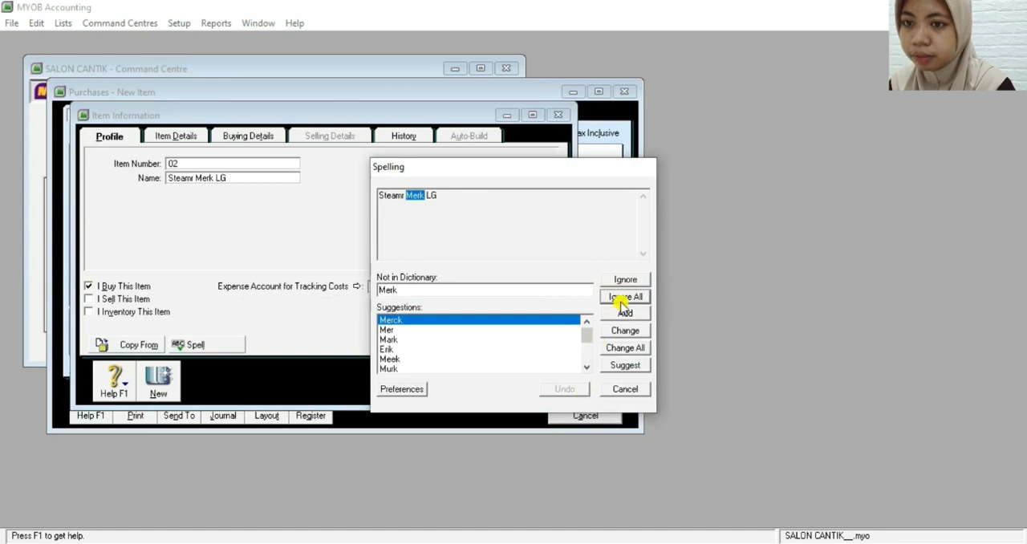
left_click(617, 297)
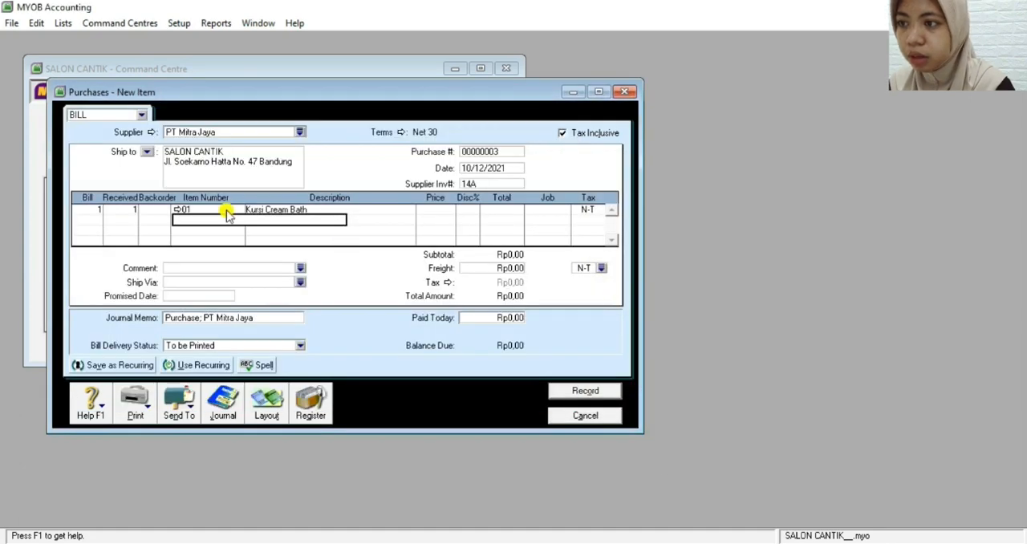
Fill the bill's second line with a quantity of 2 and item 02, Steamr Merk LG
left_click(91, 217)
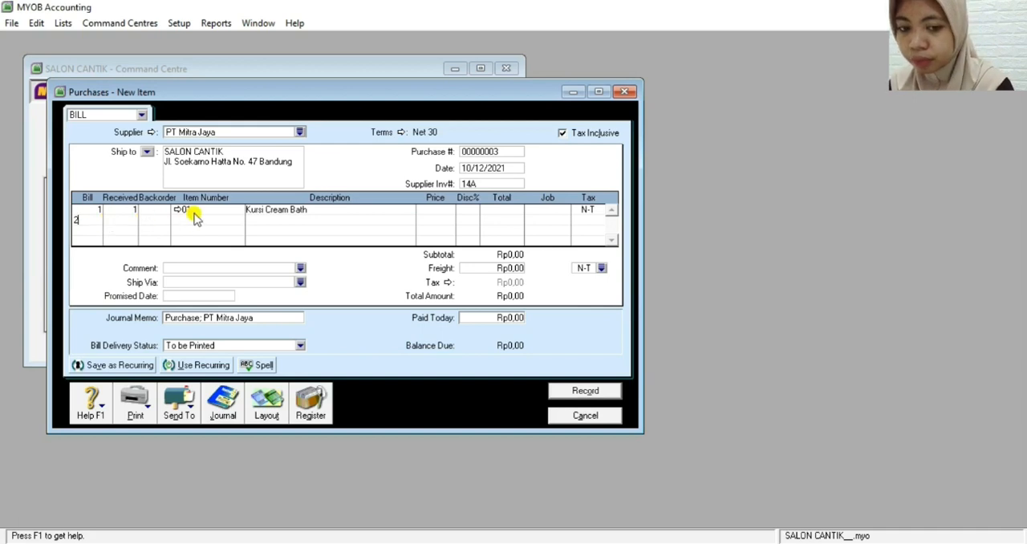
key("Tab")
key("Tab")
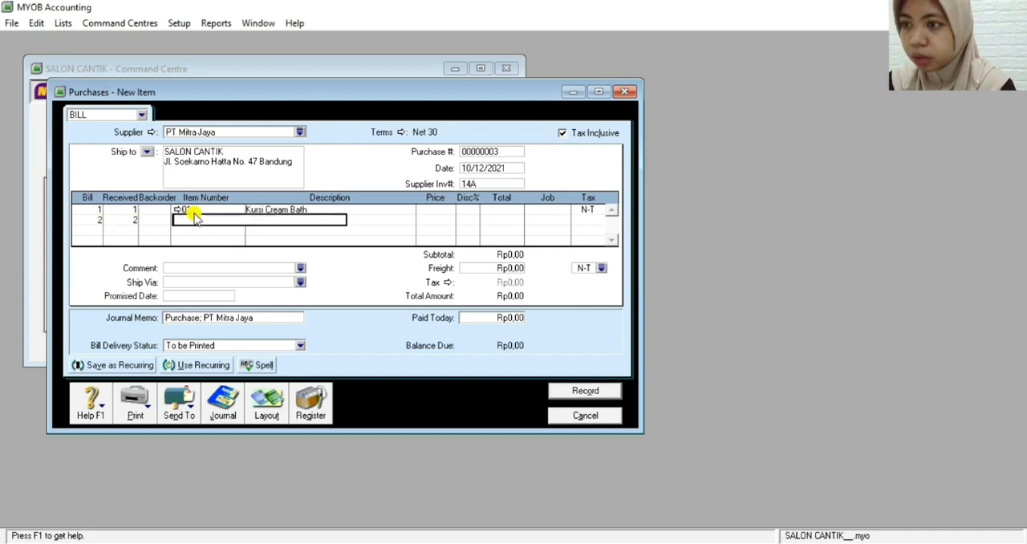
key("Tab")
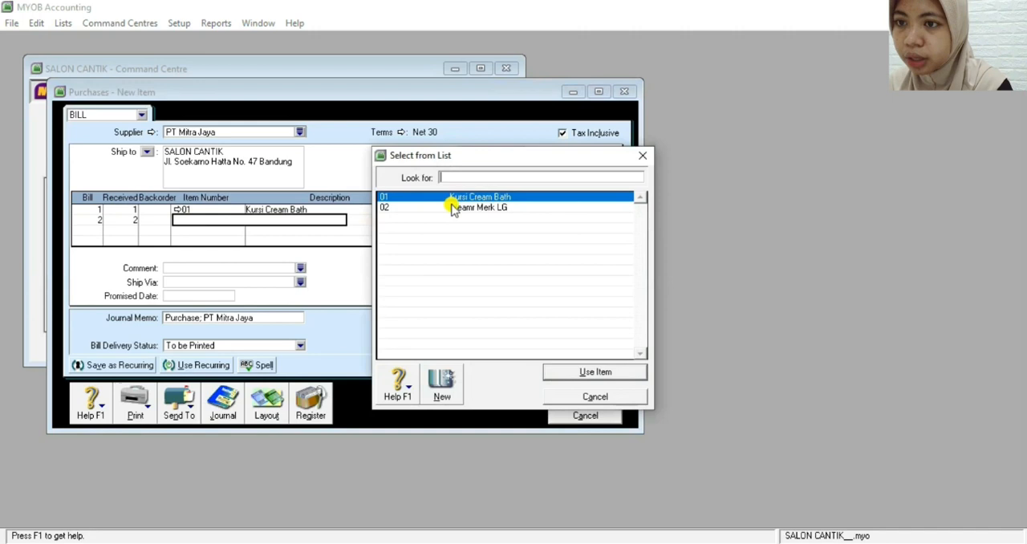
double_click(394, 208)
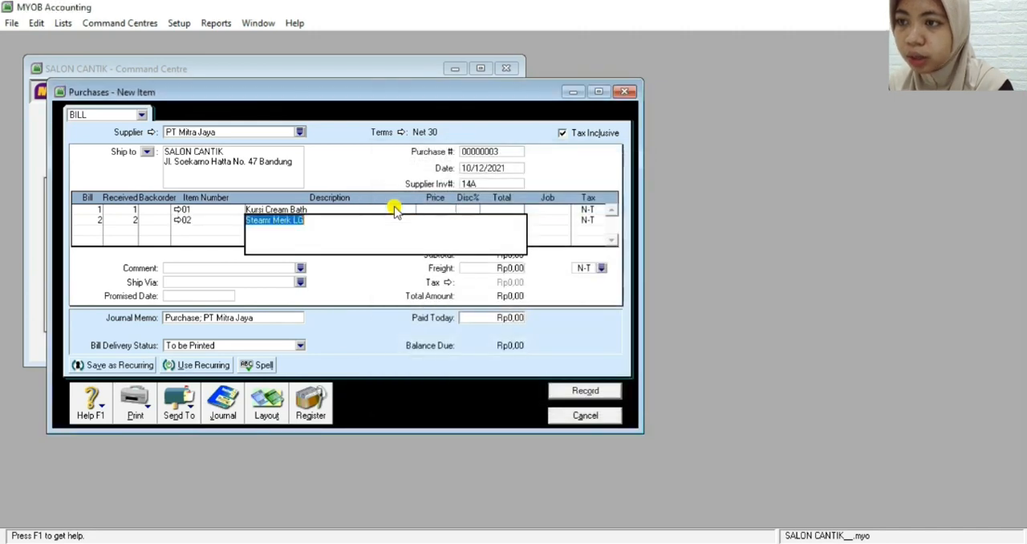
left_click(546, 220)
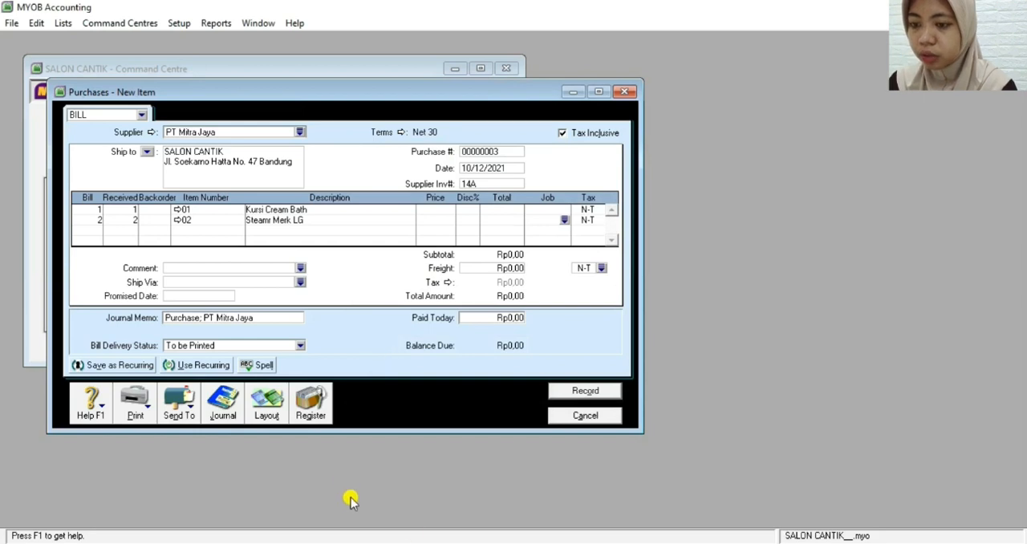
Set the total of the Kursi Cream Bath line to Rp2.500.000
left_click(459, 543)
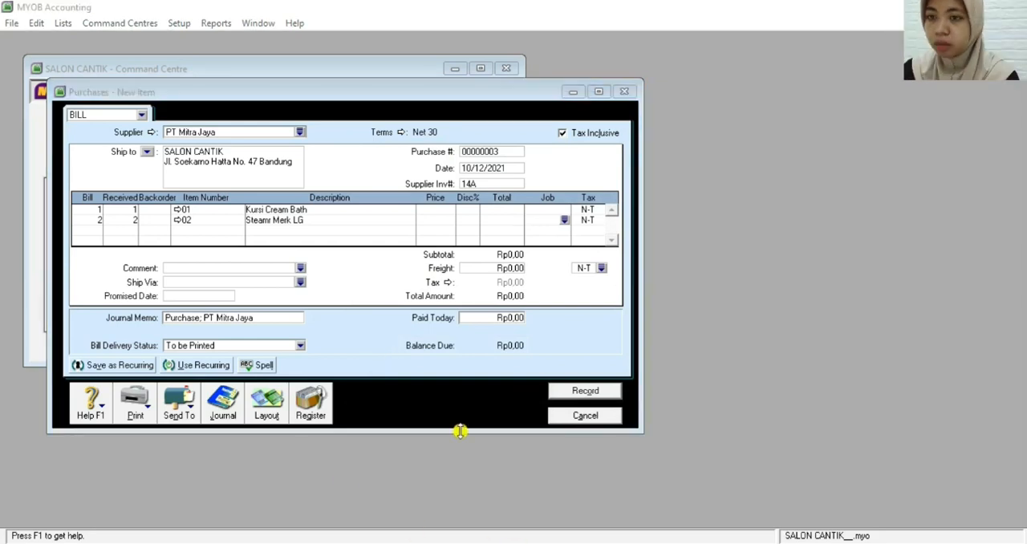
left_click(488, 210)
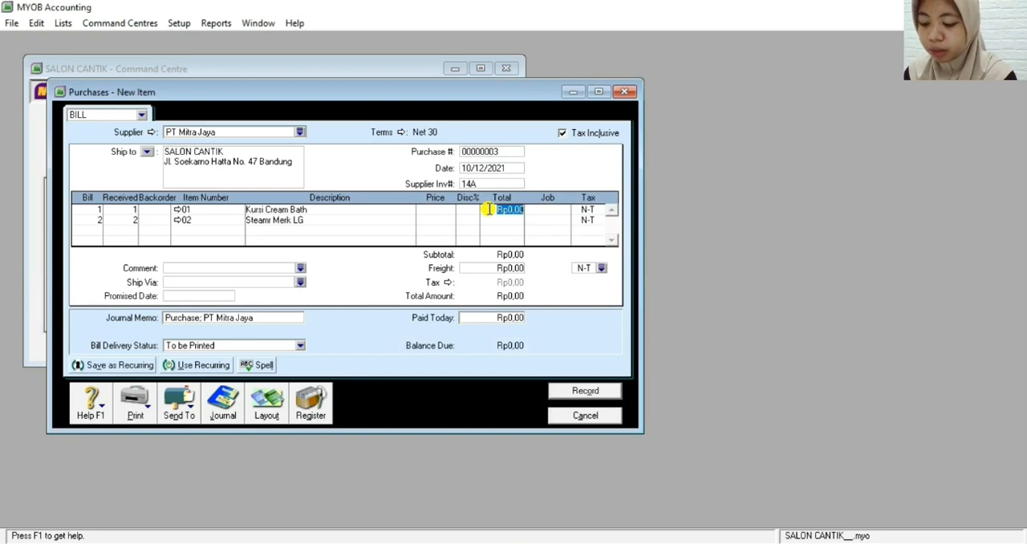
type("4")
type("500")
type("000")
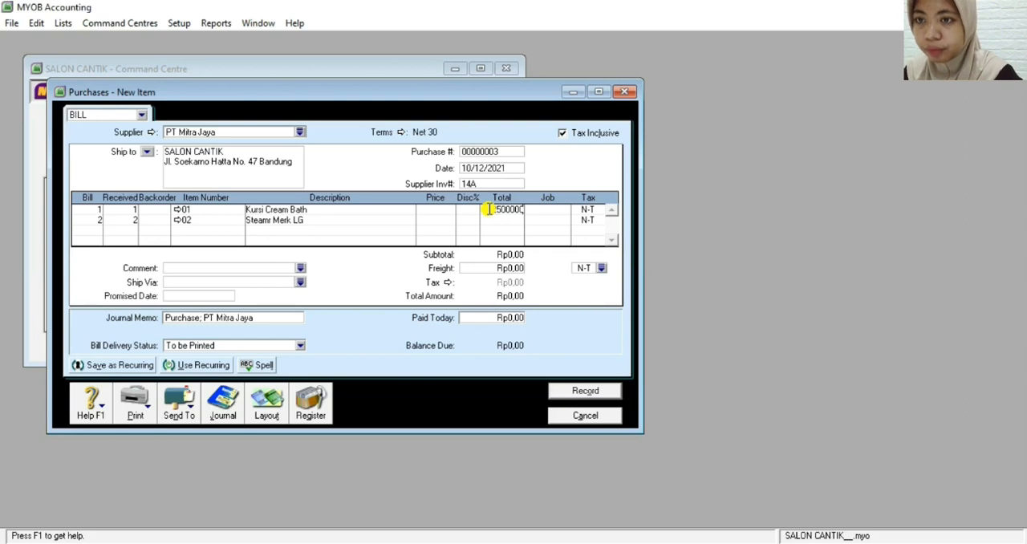
key("Return")
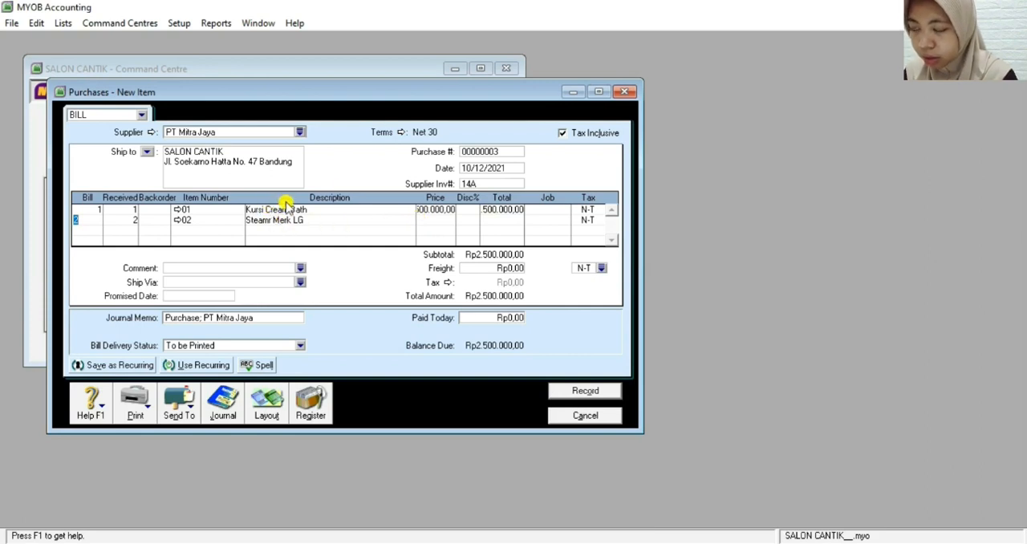
Set the unit price of the Steamr Merk LG line to Rp2.500.000
left_click(270, 225)
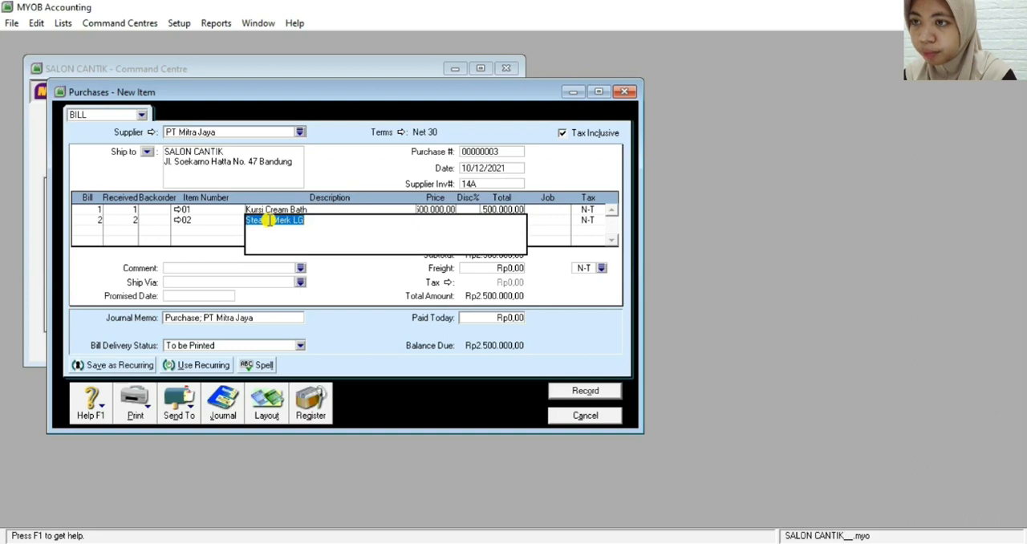
left_click(267, 219)
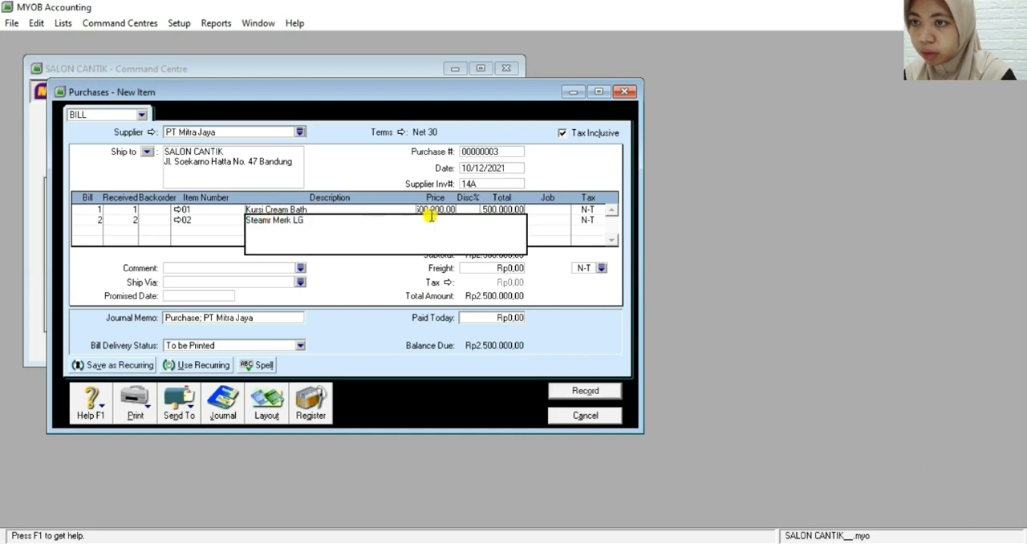
left_click(546, 218)
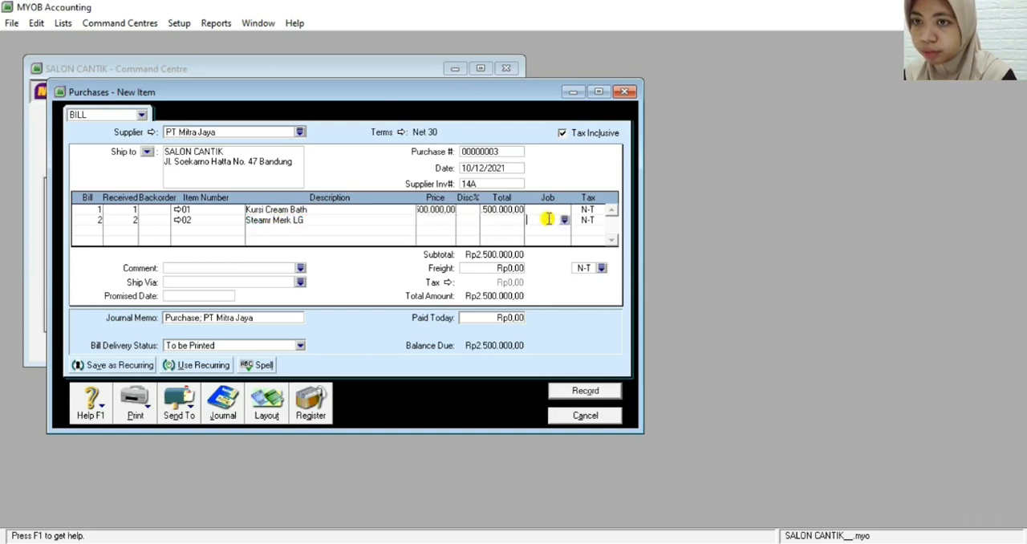
left_click(434, 210)
left_click(434, 220)
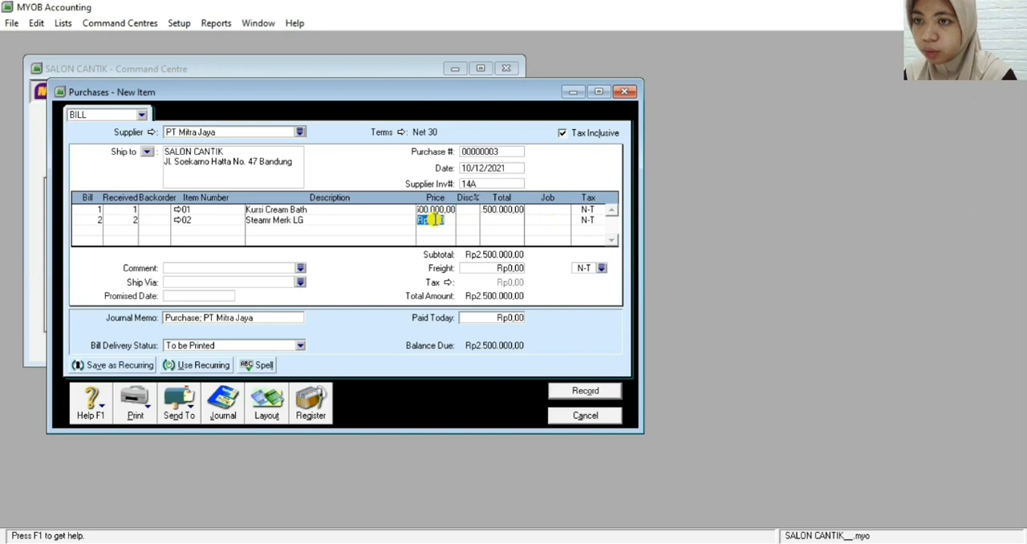
type("2500000")
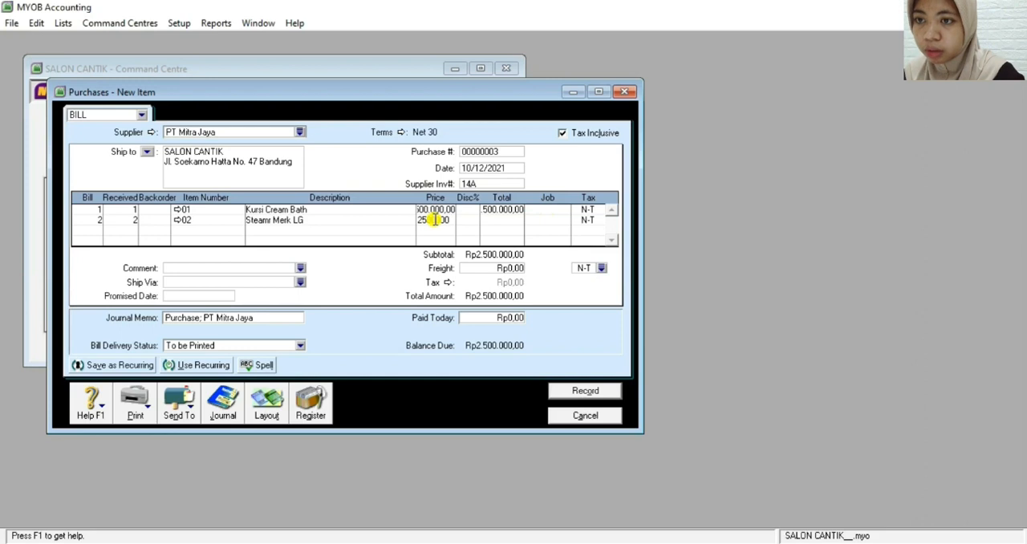
key("Return")
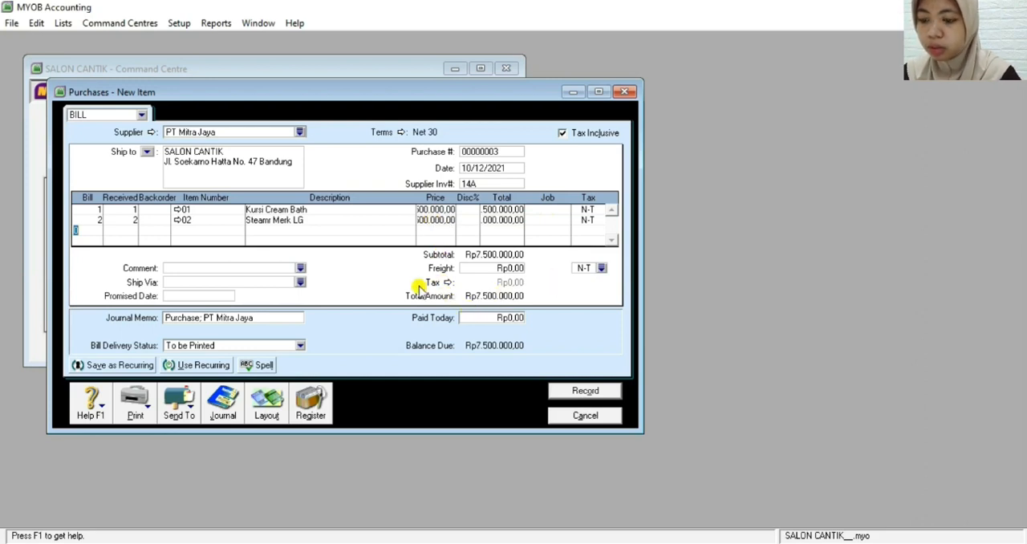
Record the PT Mitra Jaya bill, ignoring all spelling suggestions for "Kursi"
key("ctrl+r")
left_click(690, 407)
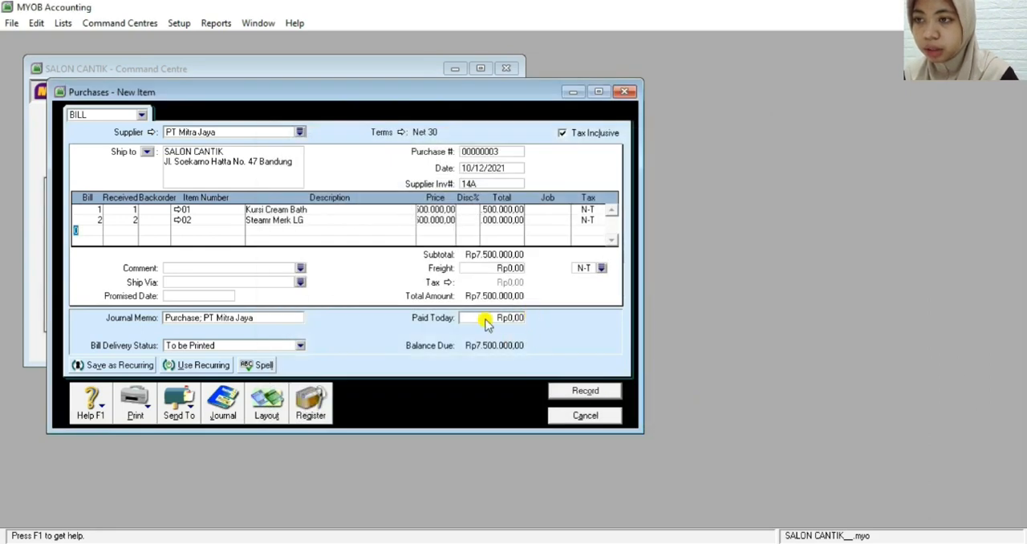
left_click(579, 390)
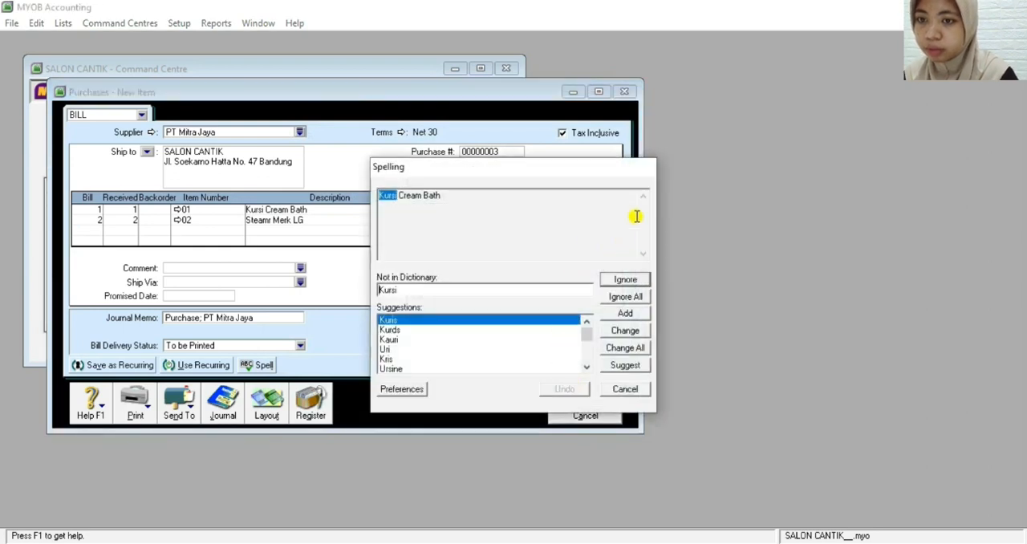
left_click(625, 297)
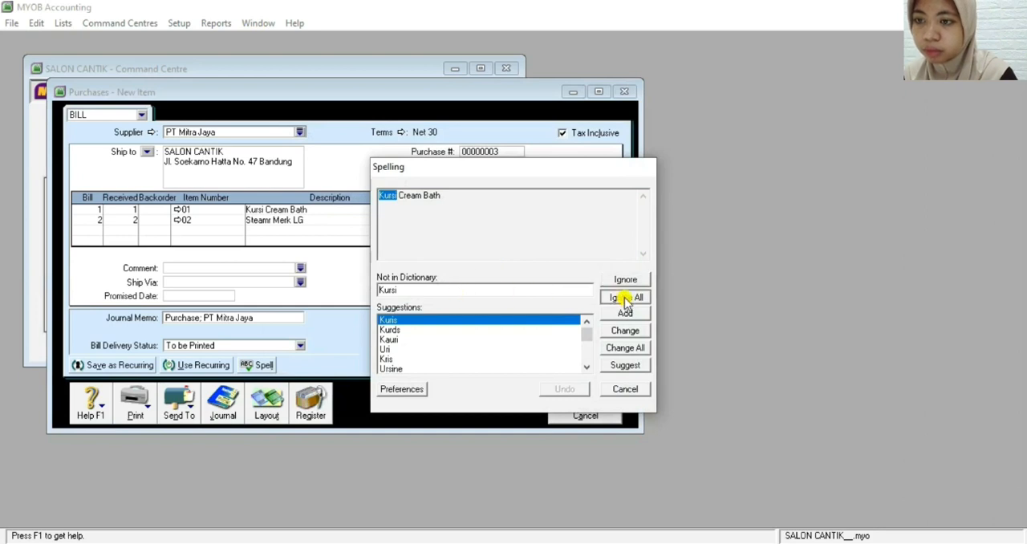
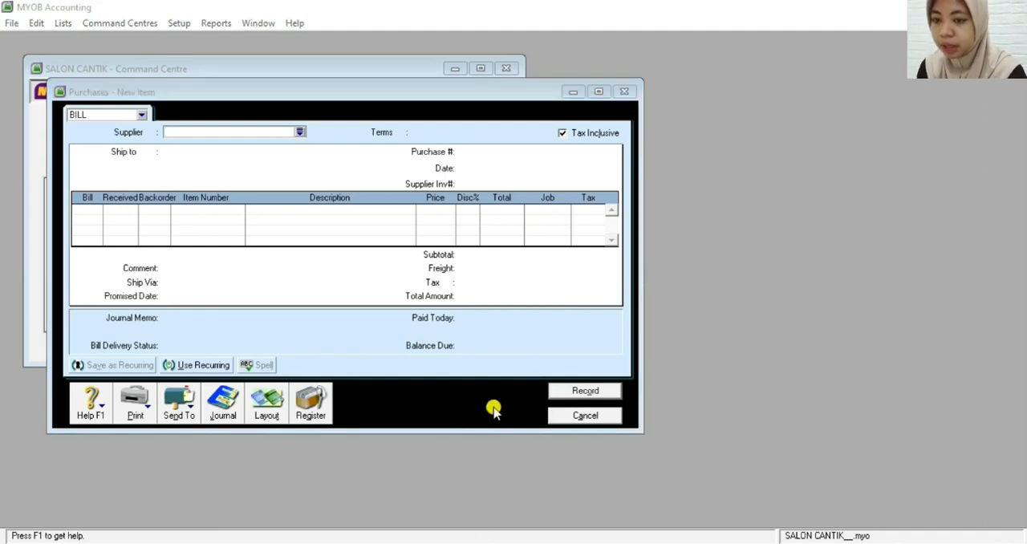
Close the empty purchase entry, start a received payment in Sales and select the second listed customer
left_click(589, 417)
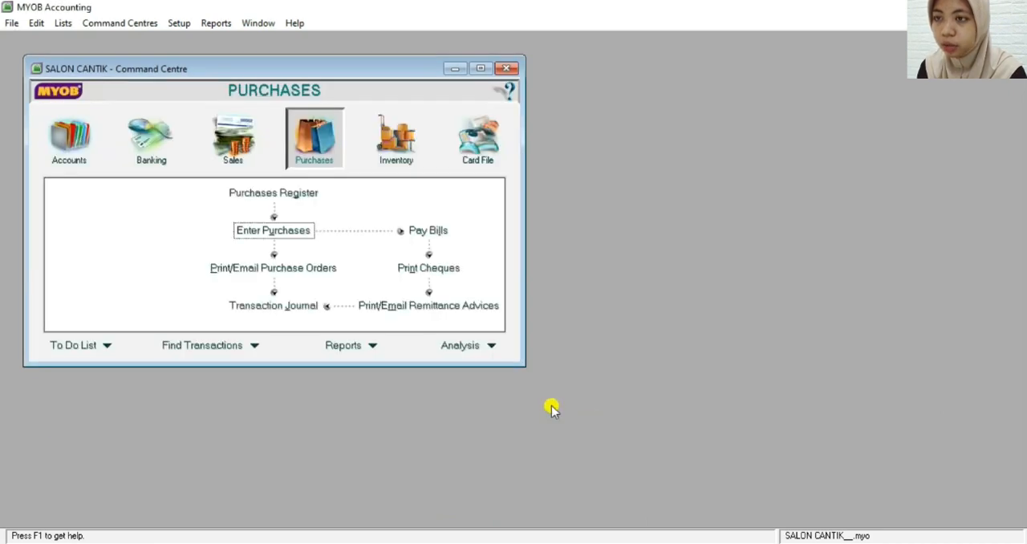
left_click(231, 137)
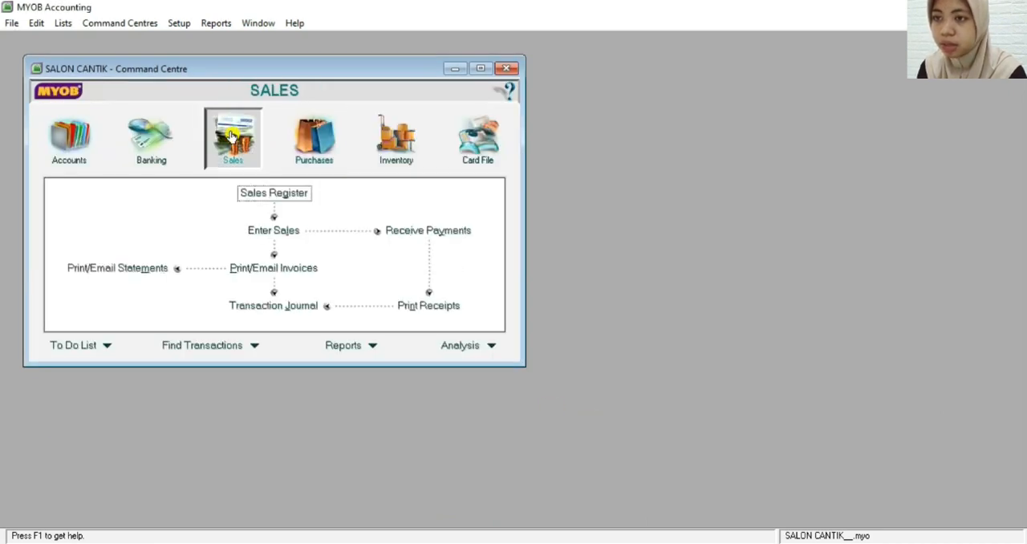
left_click(414, 233)
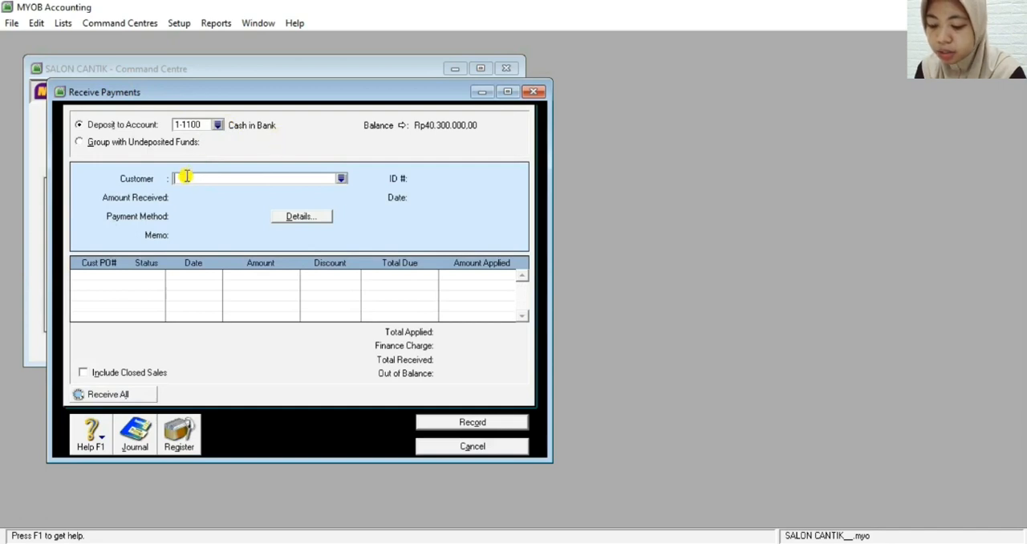
left_click(340, 178)
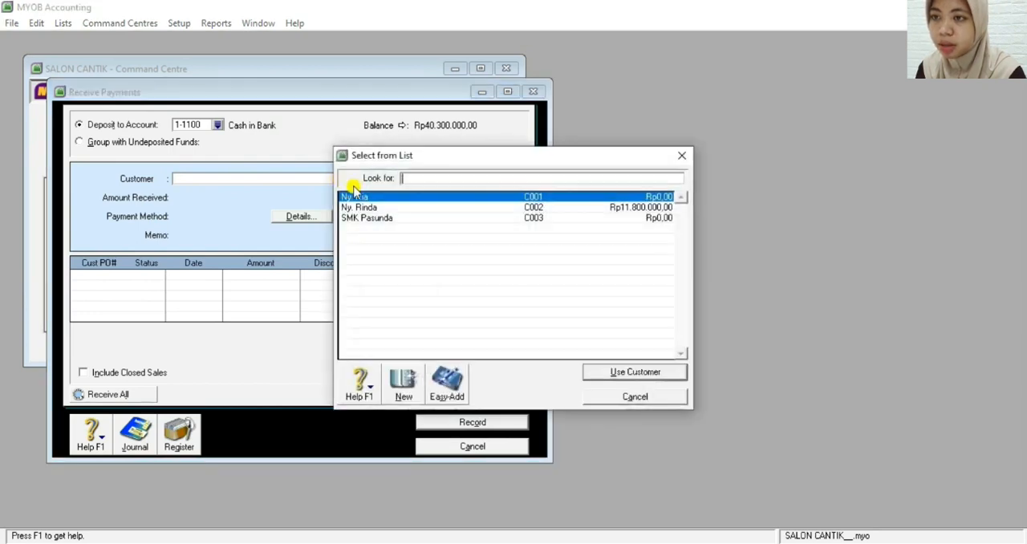
double_click(373, 207)
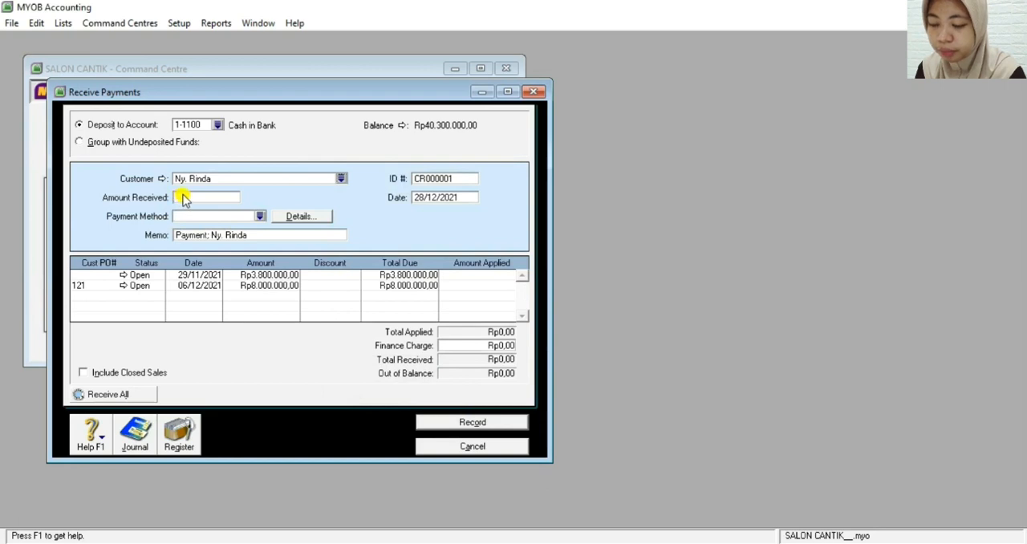
Set the amount received to Rp8.000.000 and the payment method to Cheque
left_click(193, 200)
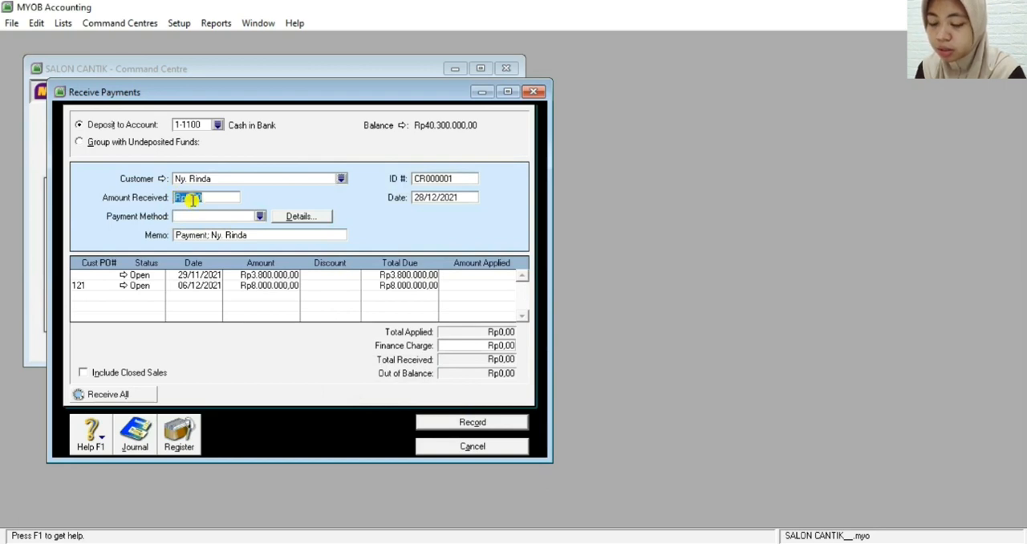
type("8000000")
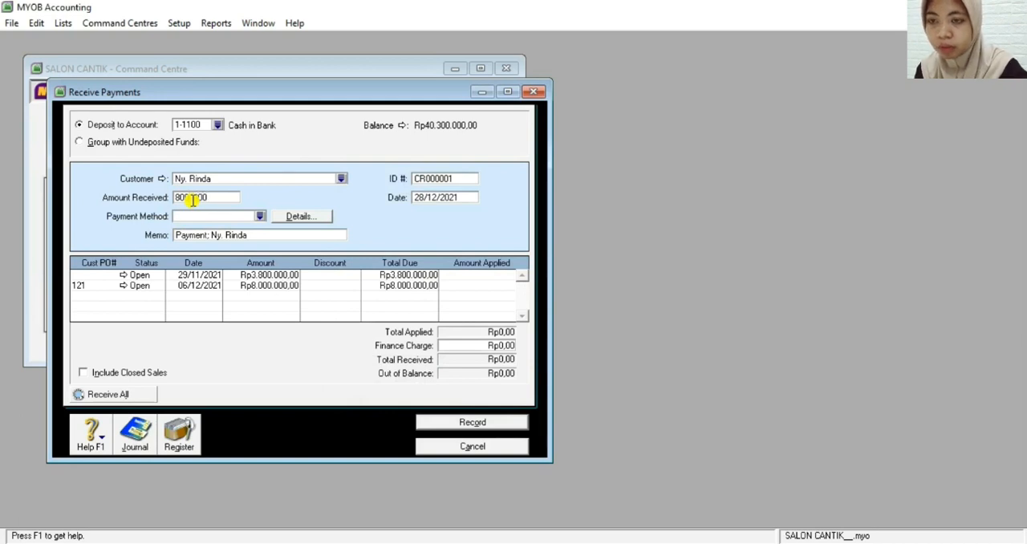
key("Tab")
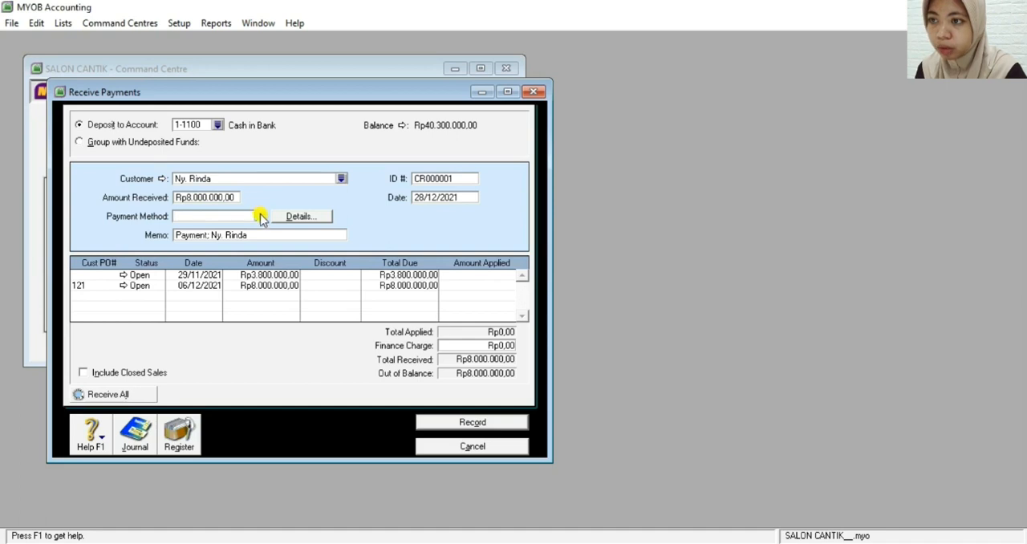
left_click(260, 216)
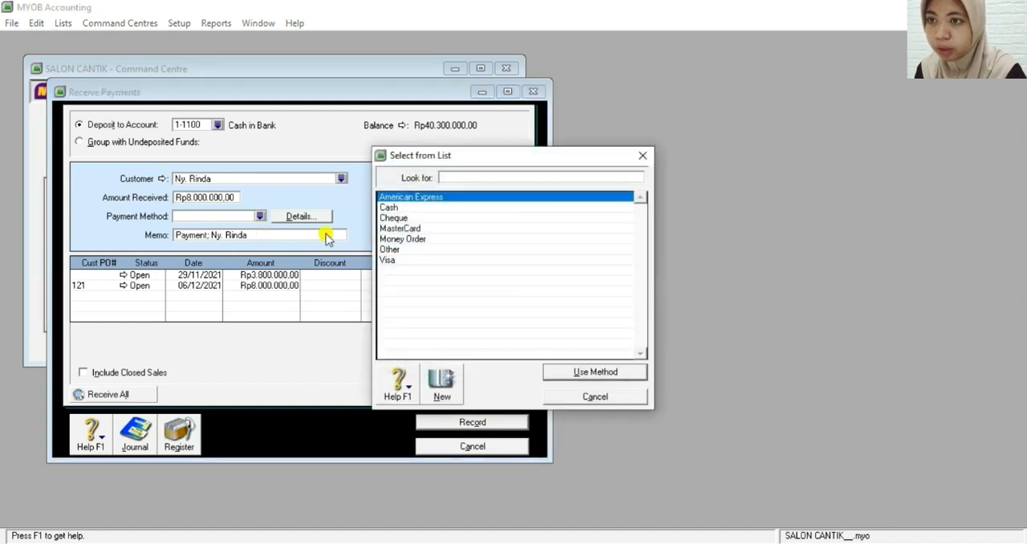
double_click(397, 218)
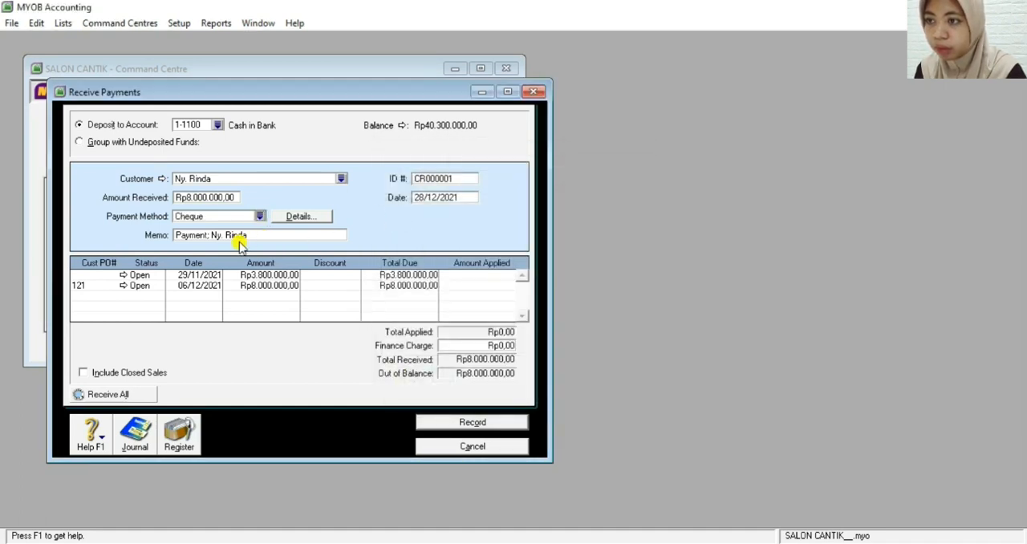
Set the payment's ID number to BKM12-2 and its date to 12/12/2021
double_click(430, 179)
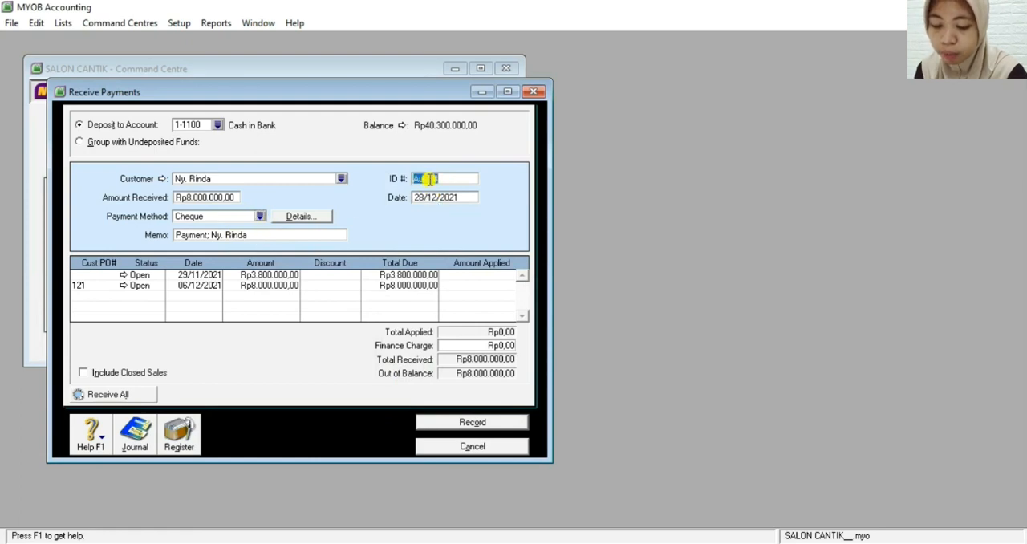
key("BackSpace")
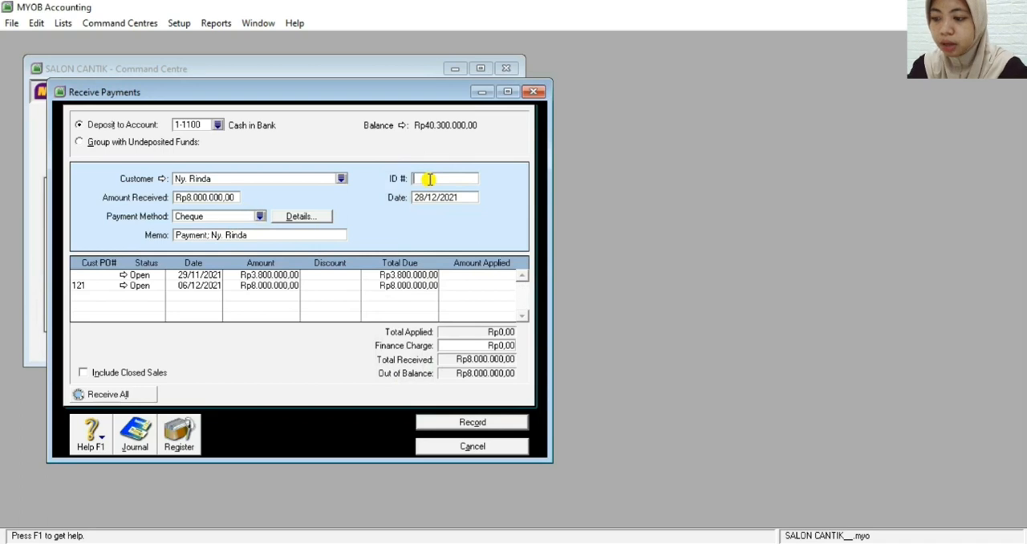
type("BKM-12-")
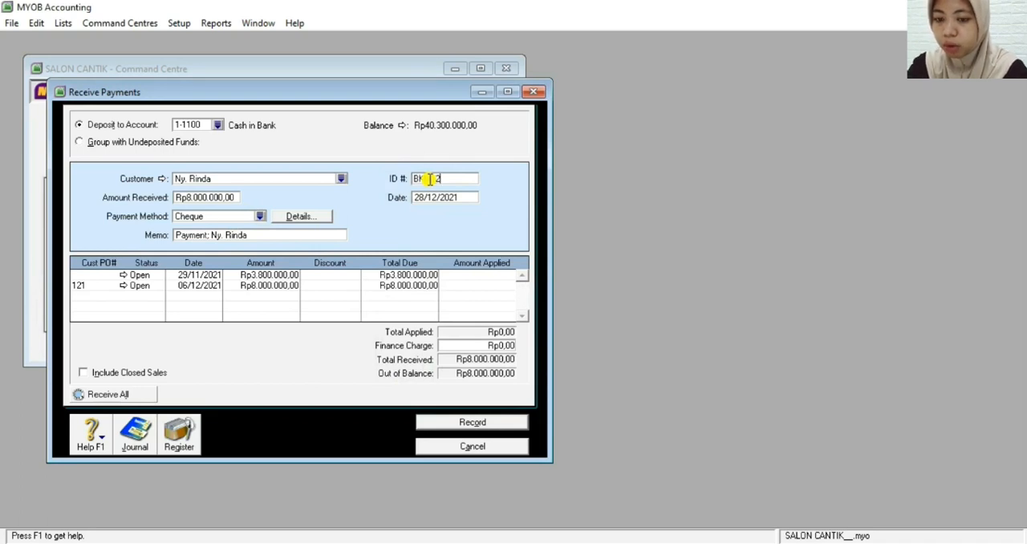
type("2")
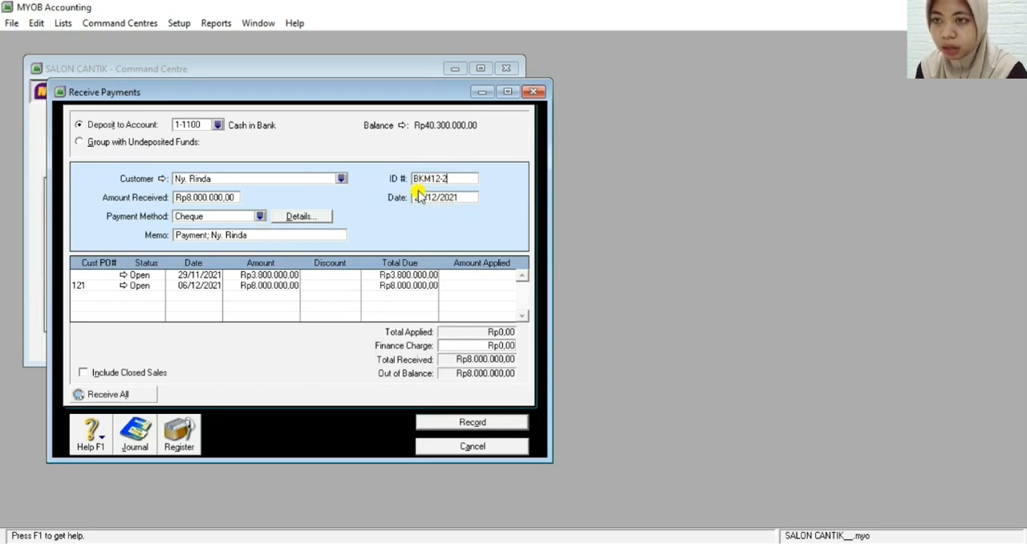
left_click(421, 197)
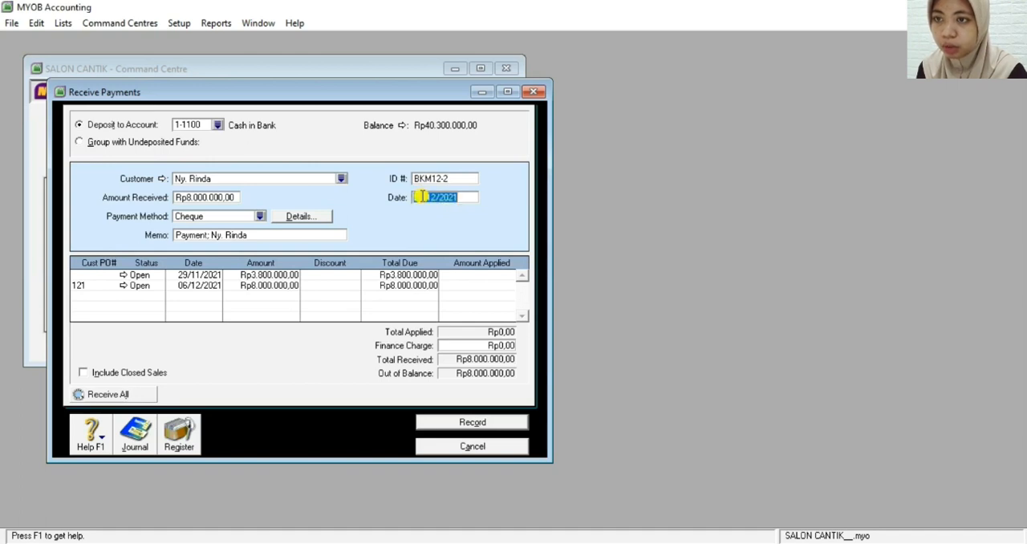
left_click(421, 197)
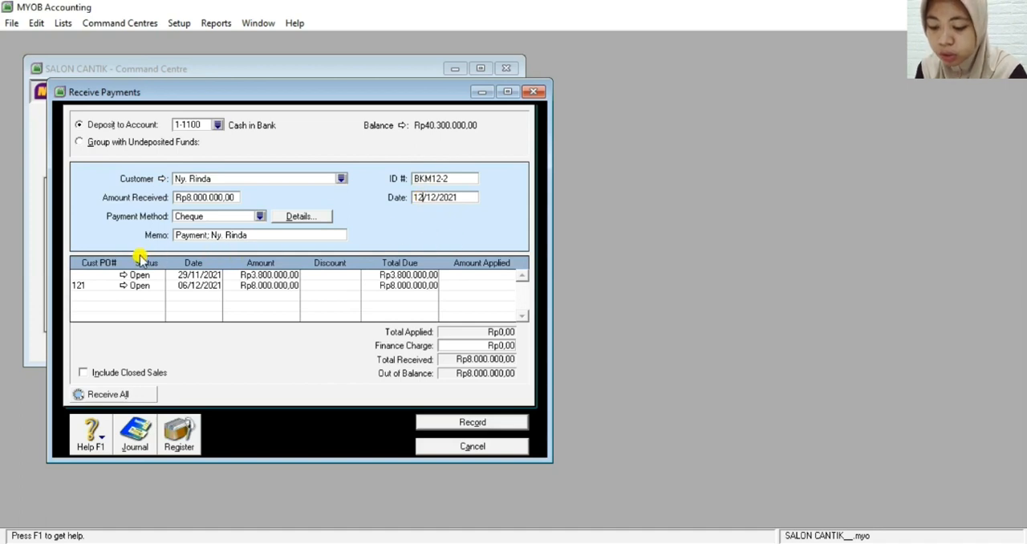
Replace the payment memo with "Pelunasan Faktur F12-1 tertanggal 6 Desember 2021"
left_click(218, 236)
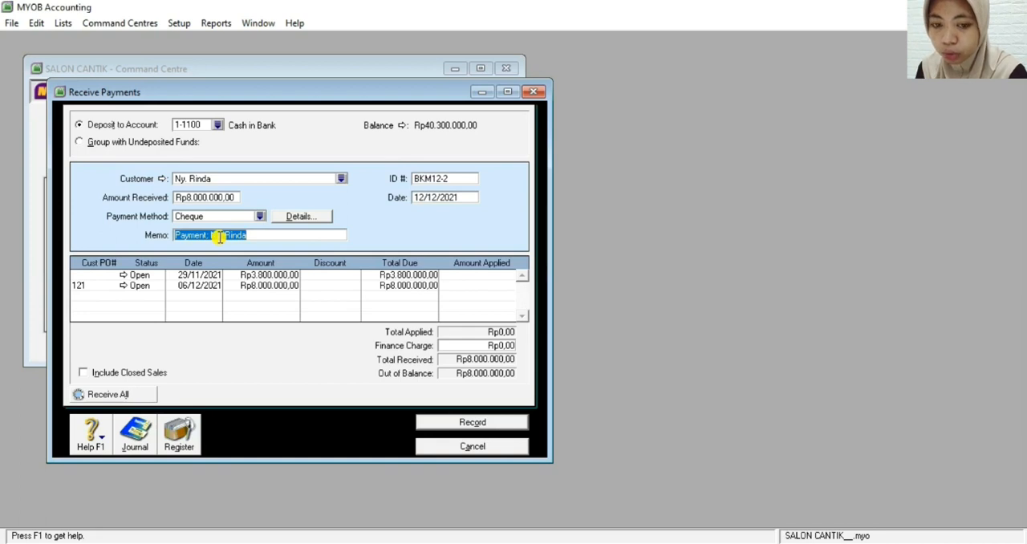
key("BackSpace")
type("Pelunasan")
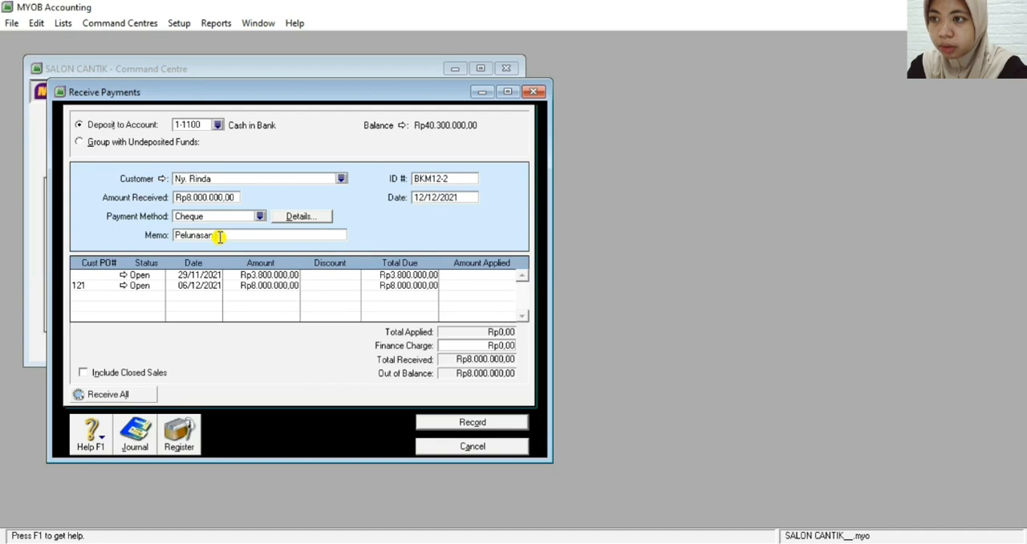
type(" Faktur")
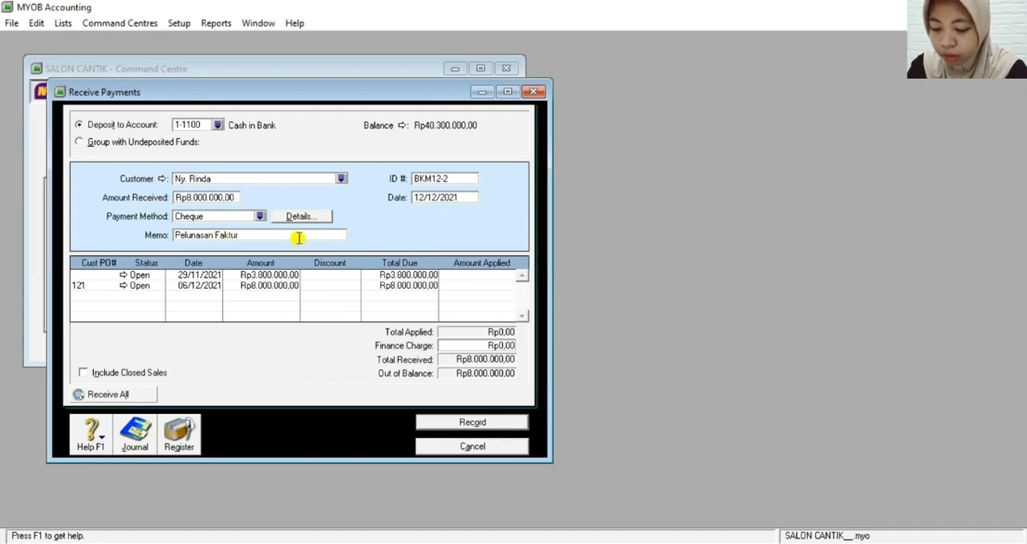
type(" F12-1")
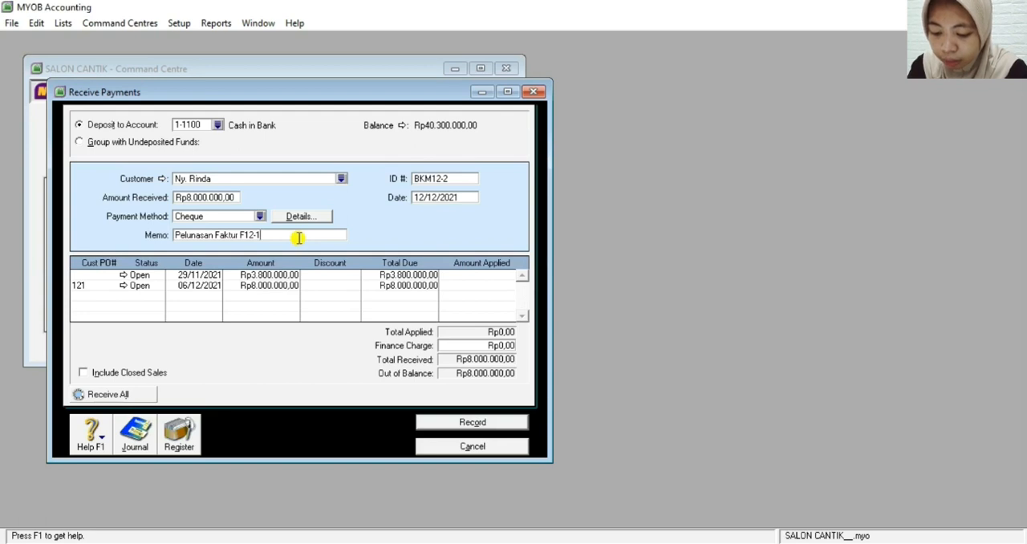
type("ter")
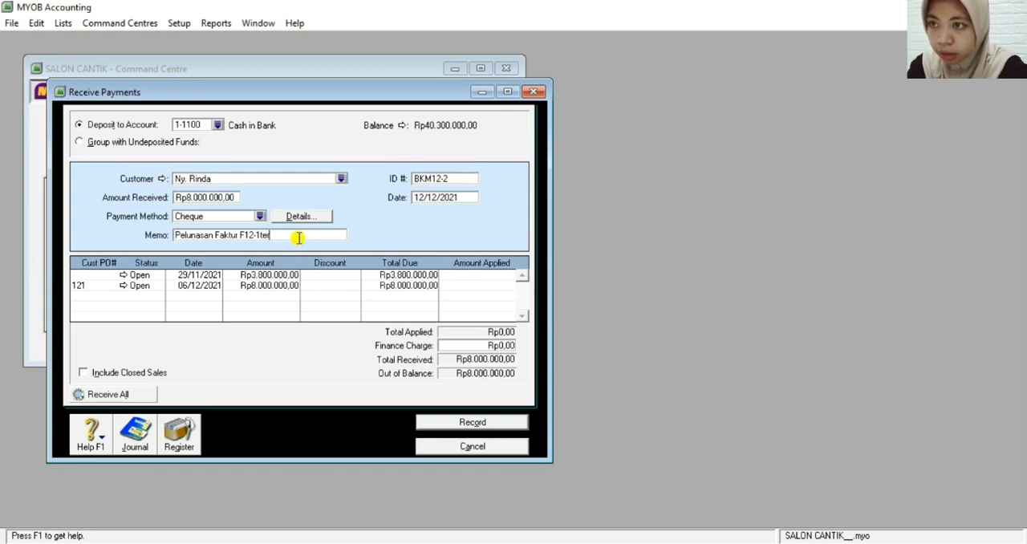
key("BackSpace")
key("BackSpace")
key("BackSpace")
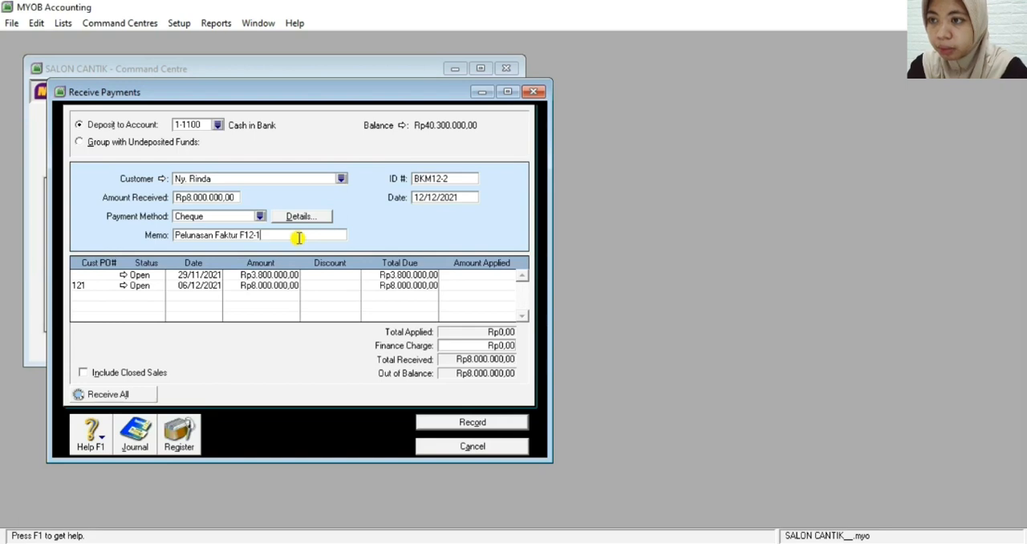
type("tertangg")
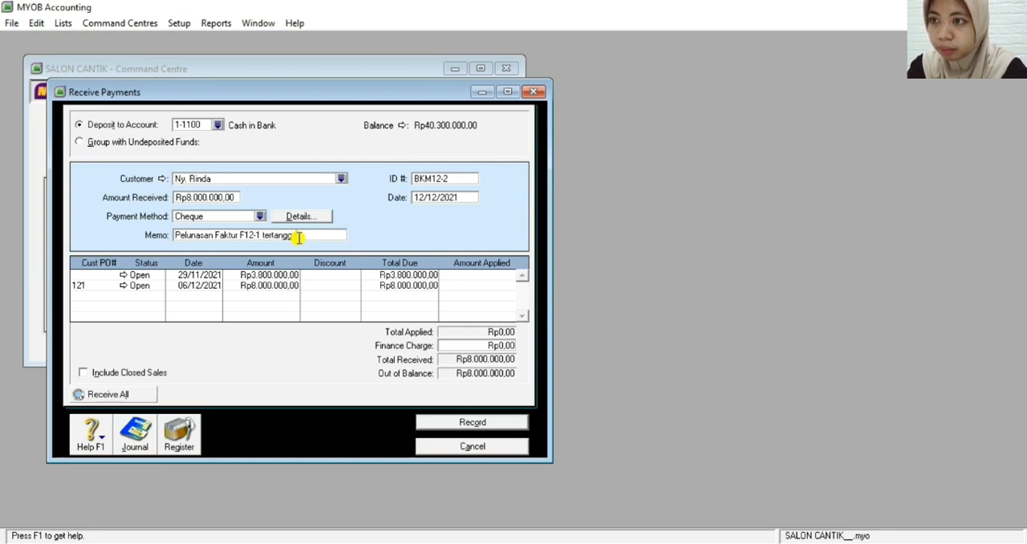
type("al 1 Desemb")
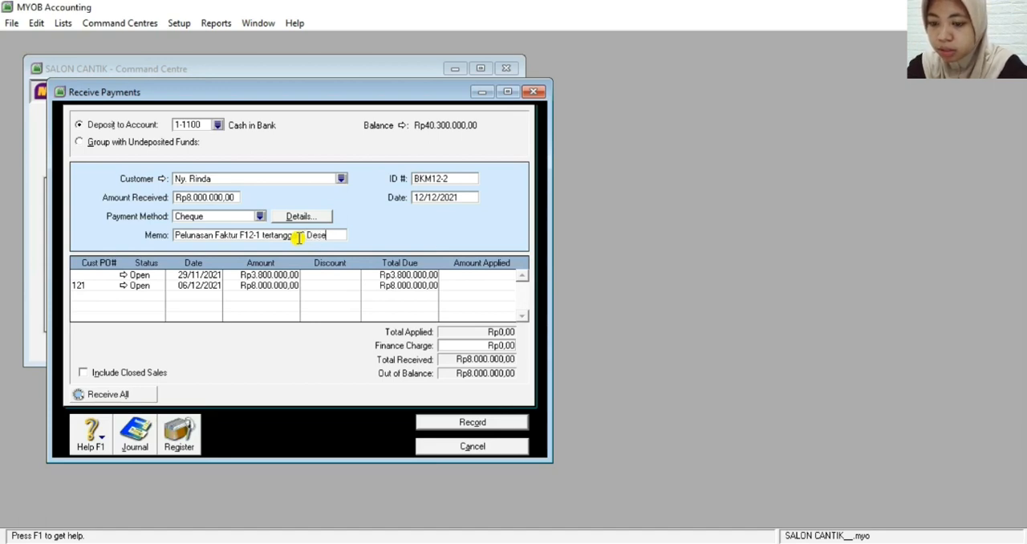
type("er 2021")
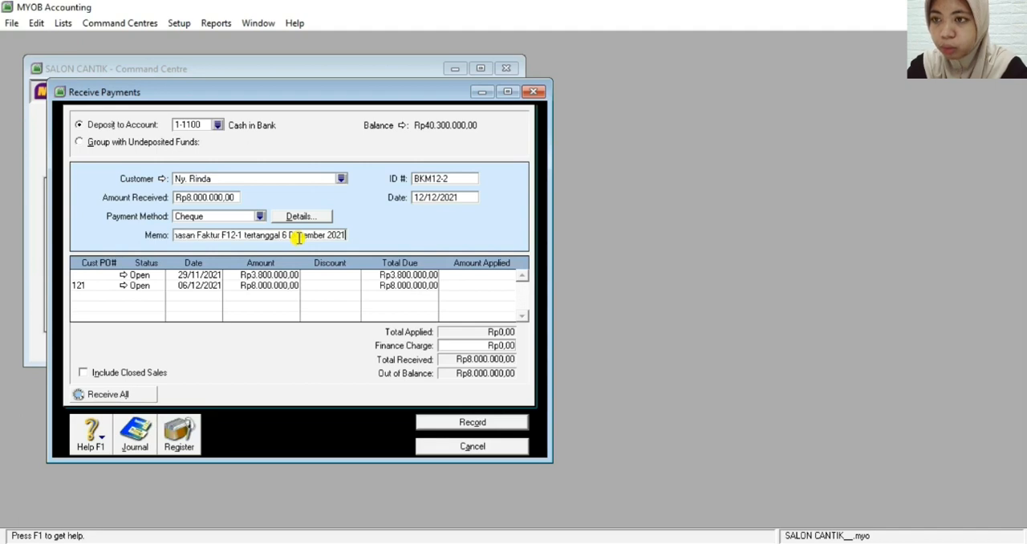
Apply Rp8.000.000 to the invoice dated 06/12/2021 and check the payment's journal entry in the transaction recap
left_click(447, 285)
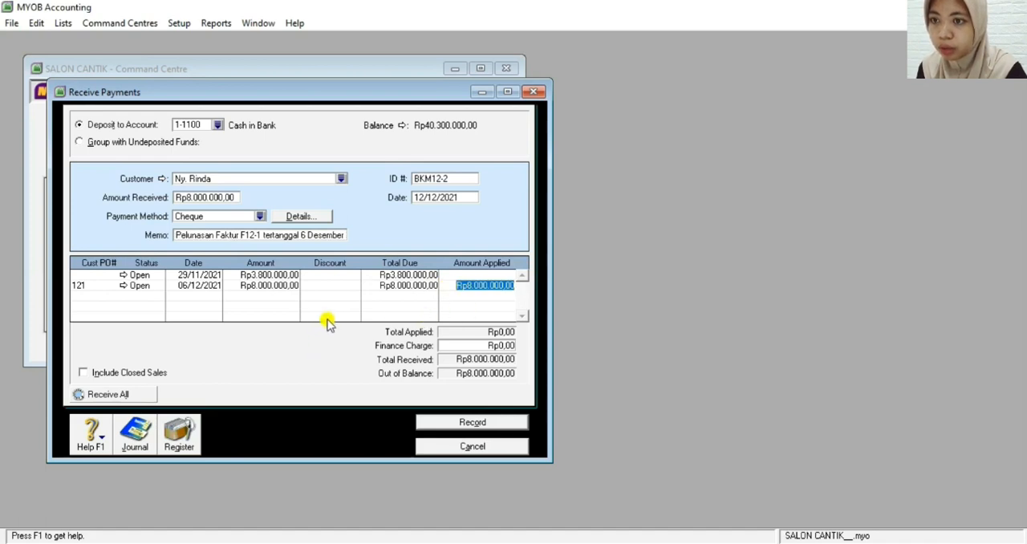
key("ctrl+r")
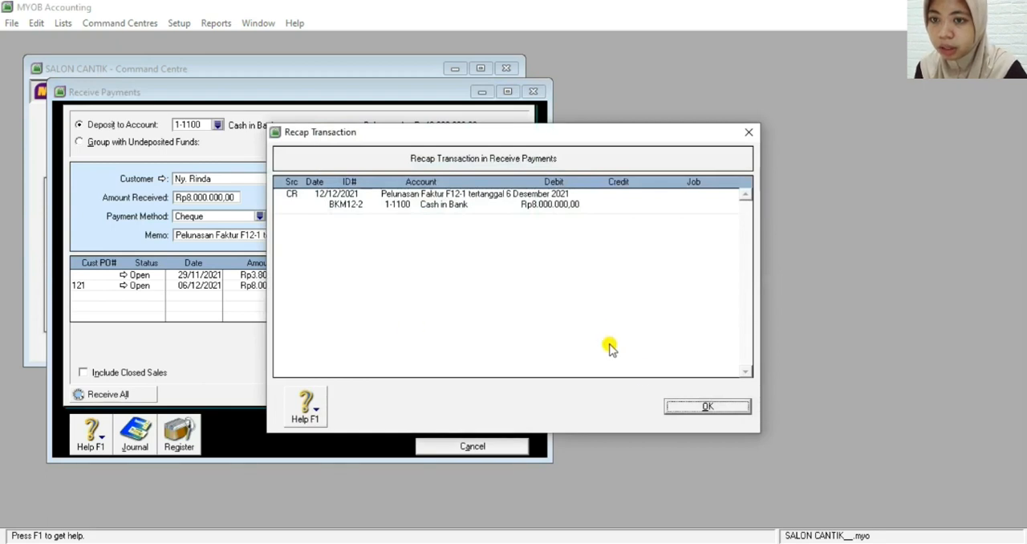
left_click(688, 408)
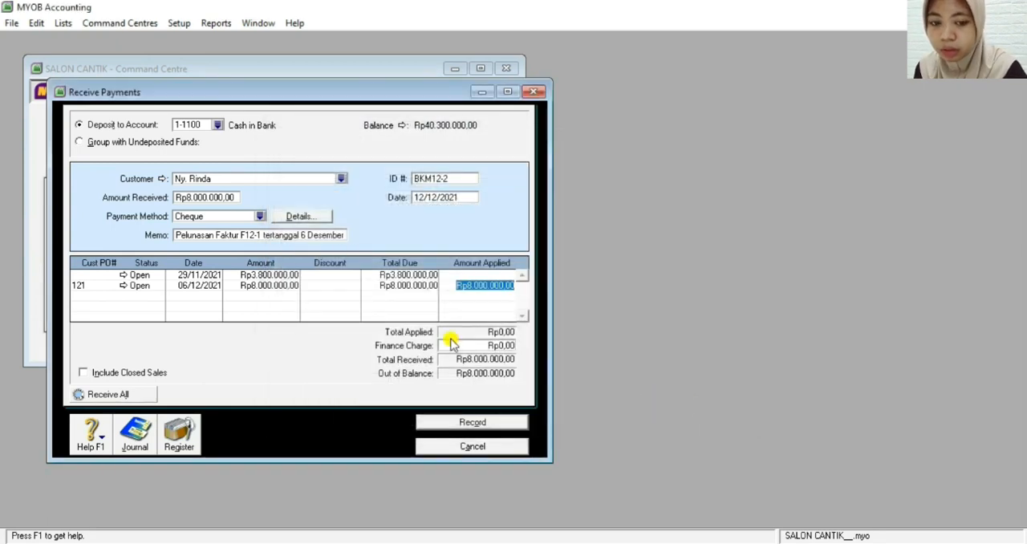
left_click(452, 345)
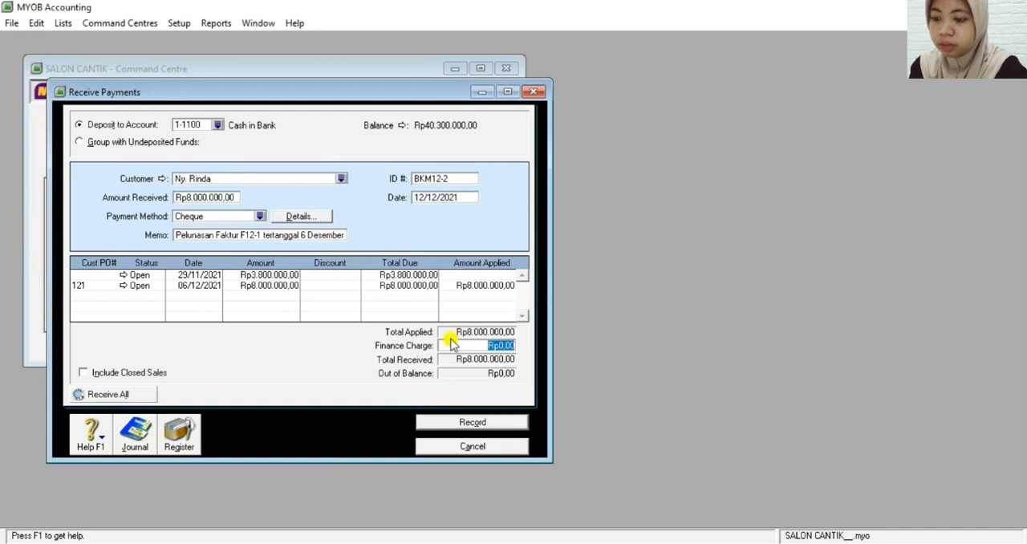
key("ctrl+r")
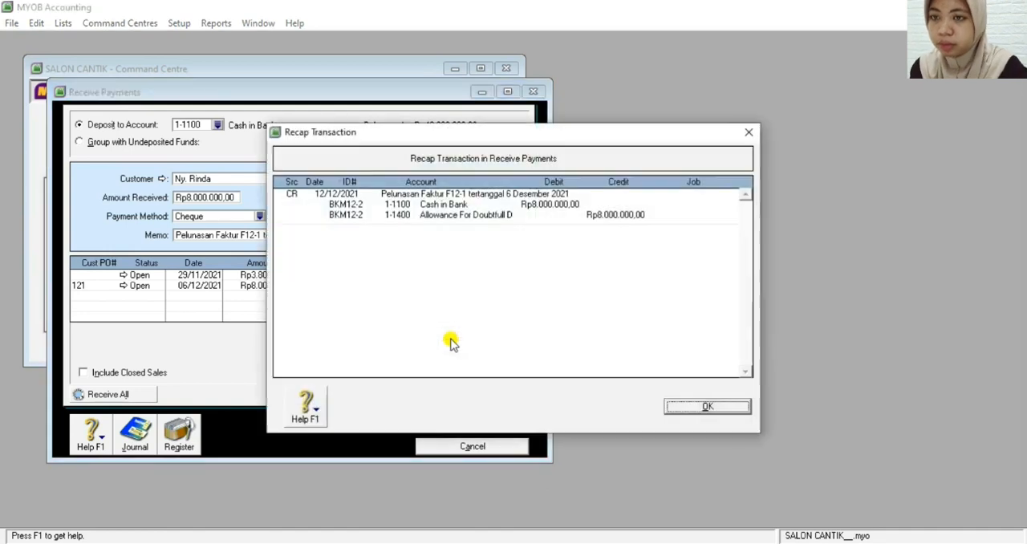
left_click(686, 408)
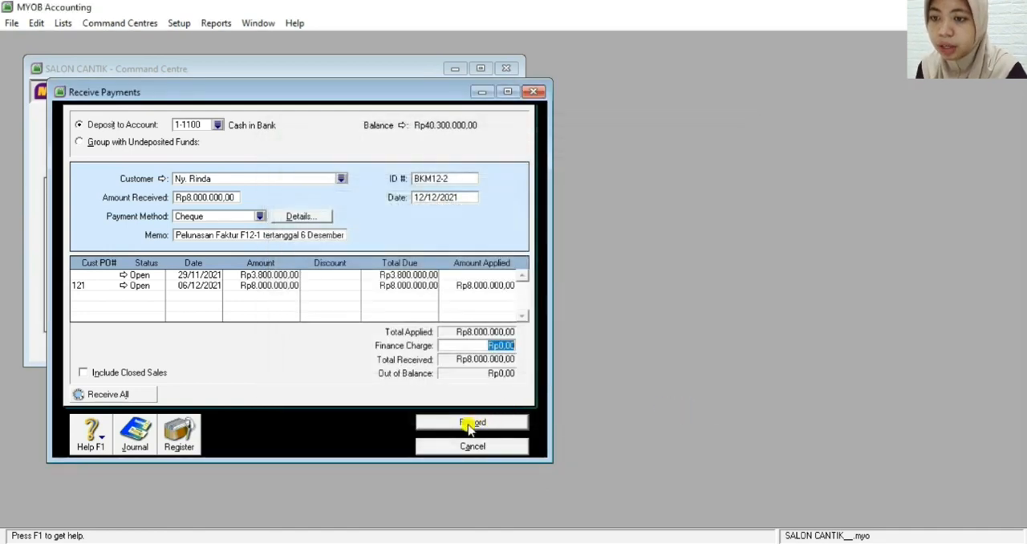
Record the customer payment and close the Receive Payments window
left_click(471, 425)
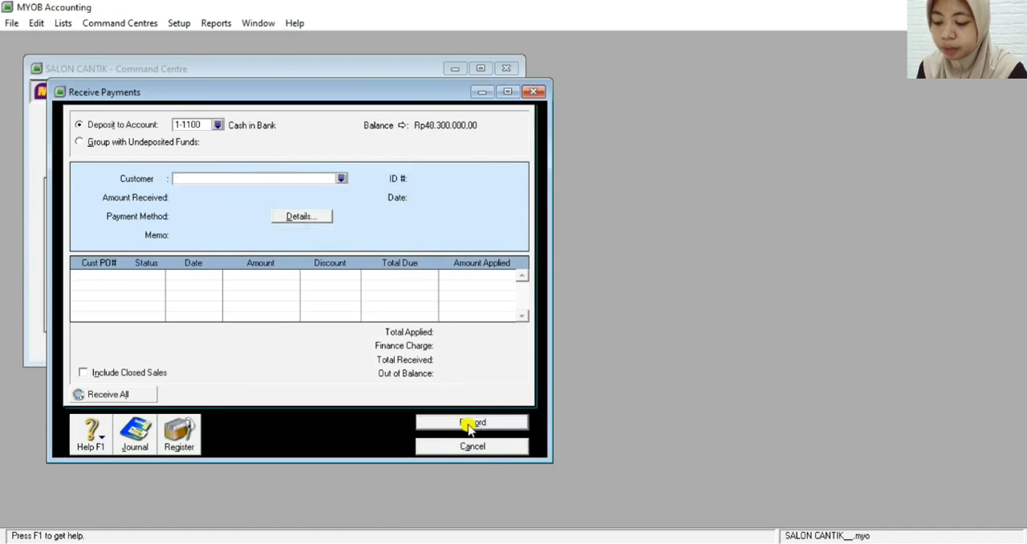
left_click(471, 543)
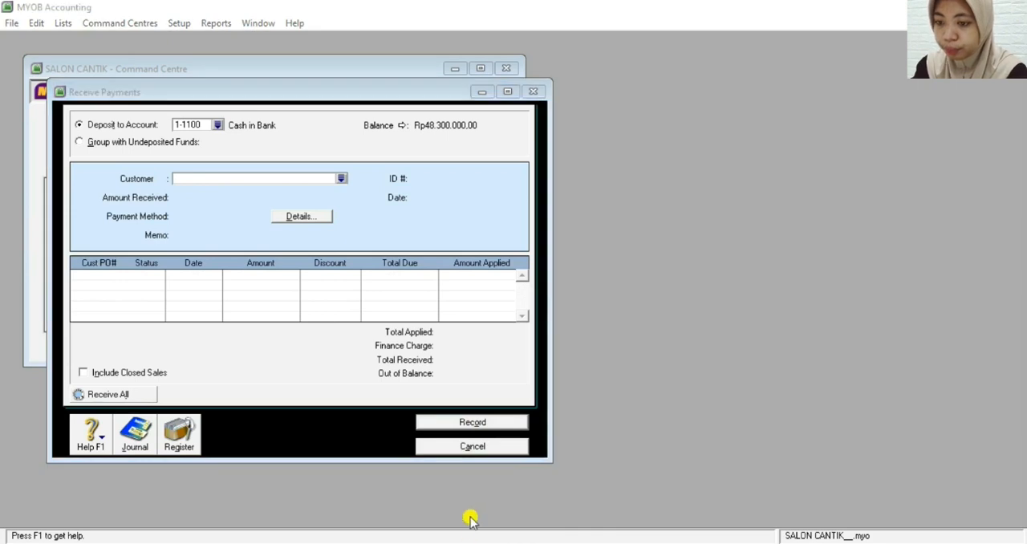
left_click(433, 445)
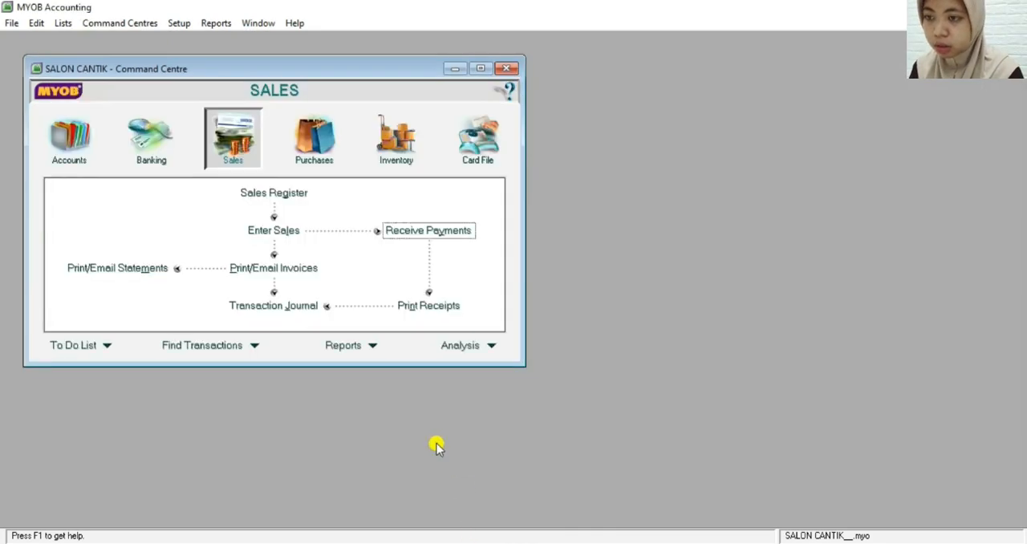
Start a new sales invoice and create a new customer card with the designation Company
left_click(276, 230)
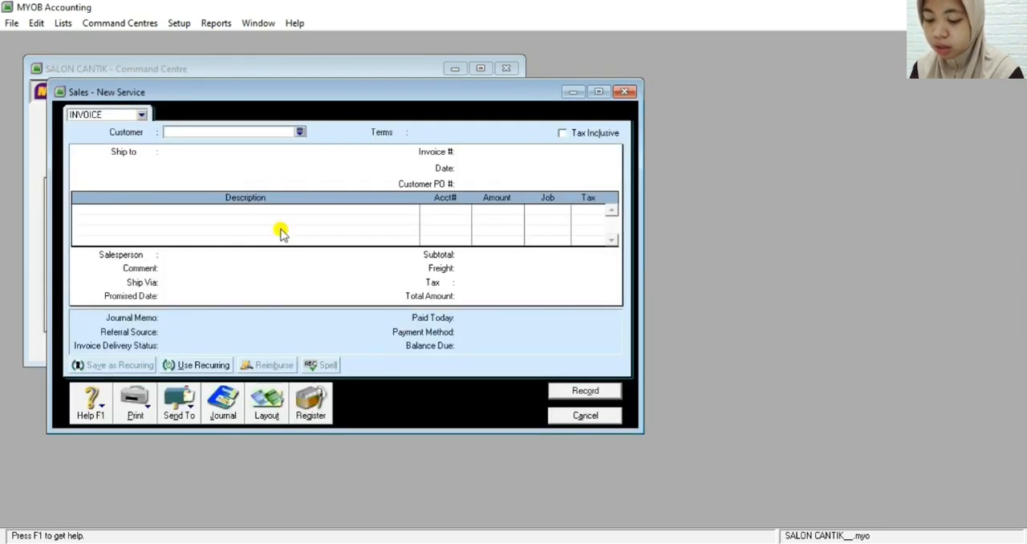
left_click(302, 133)
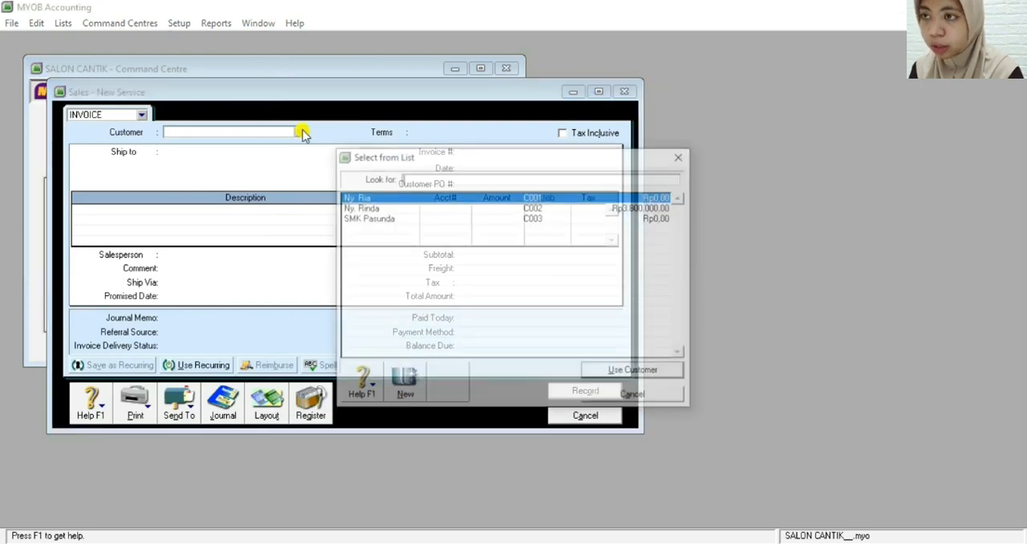
left_click(401, 385)
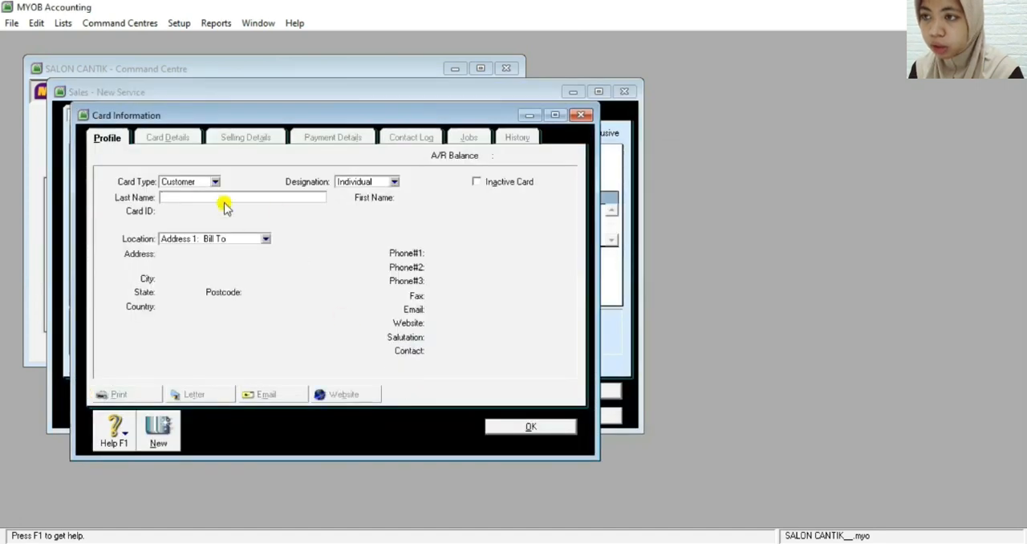
left_click(394, 182)
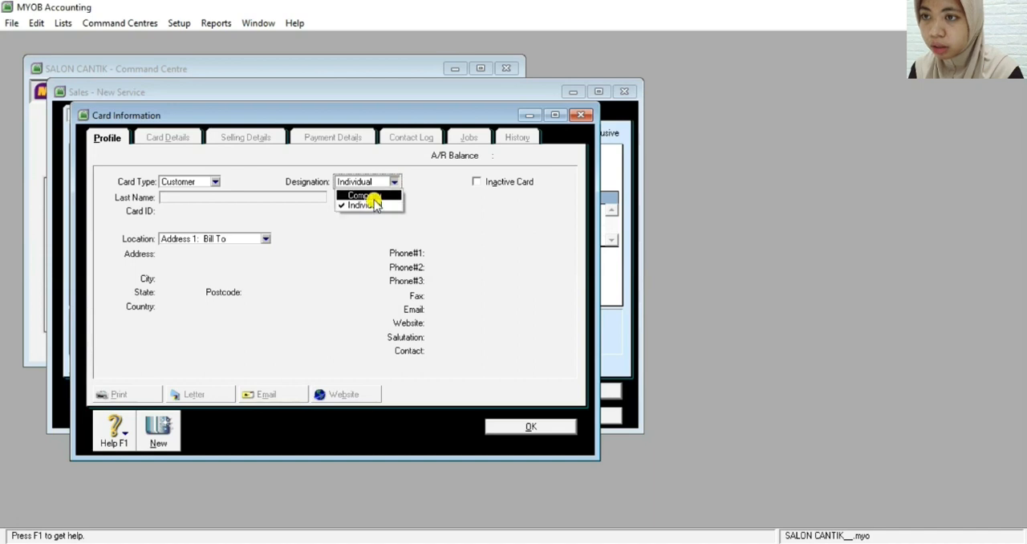
left_click(365, 195)
Name the new customer card "Penjualan Tunai", fill in its card ID, and save the card
left_click(213, 196)
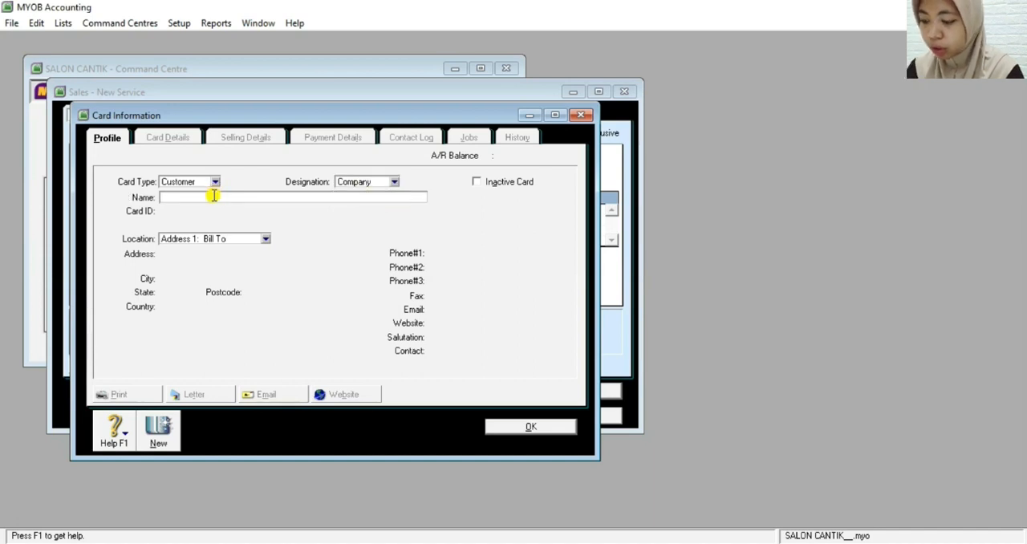
type("Pen")
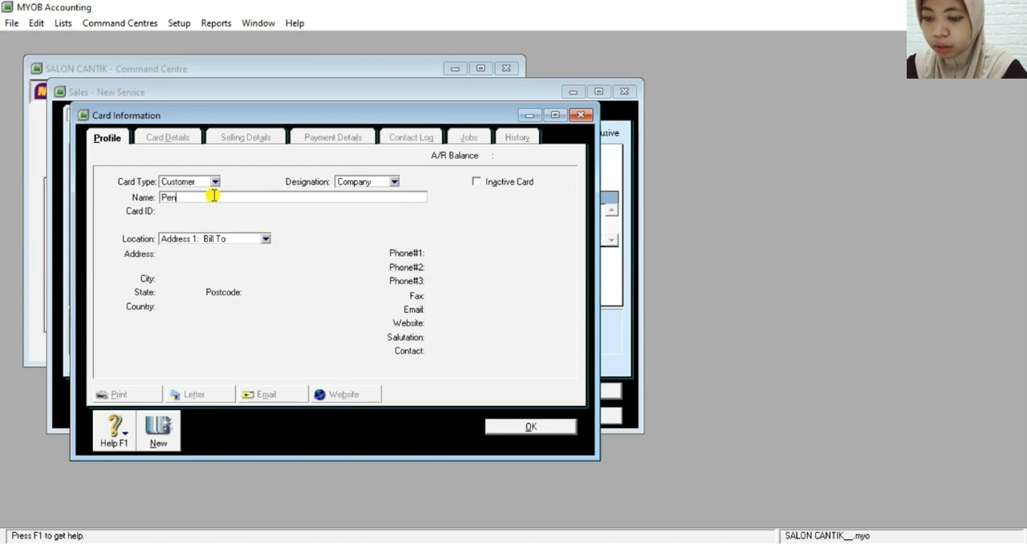
type("jualan T")
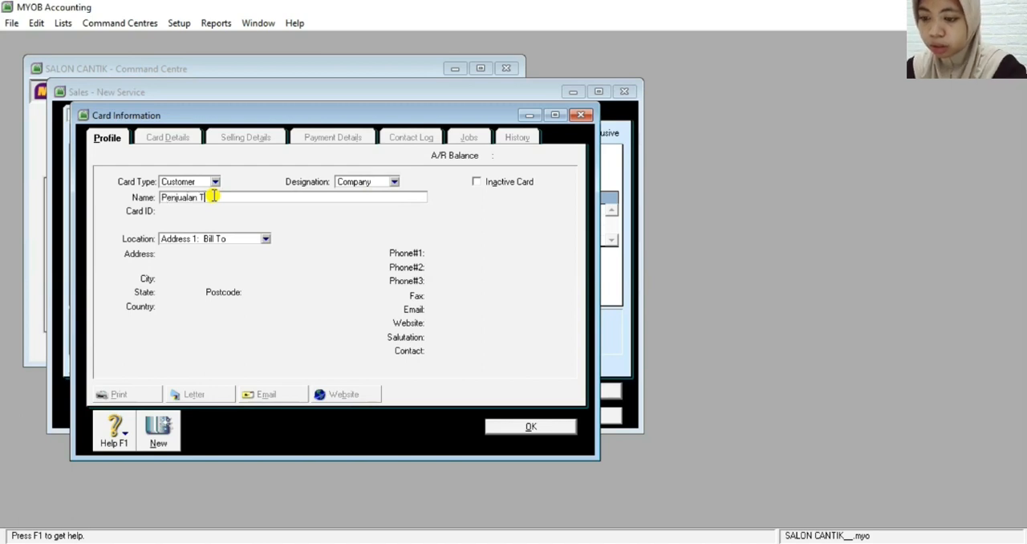
type("unai")
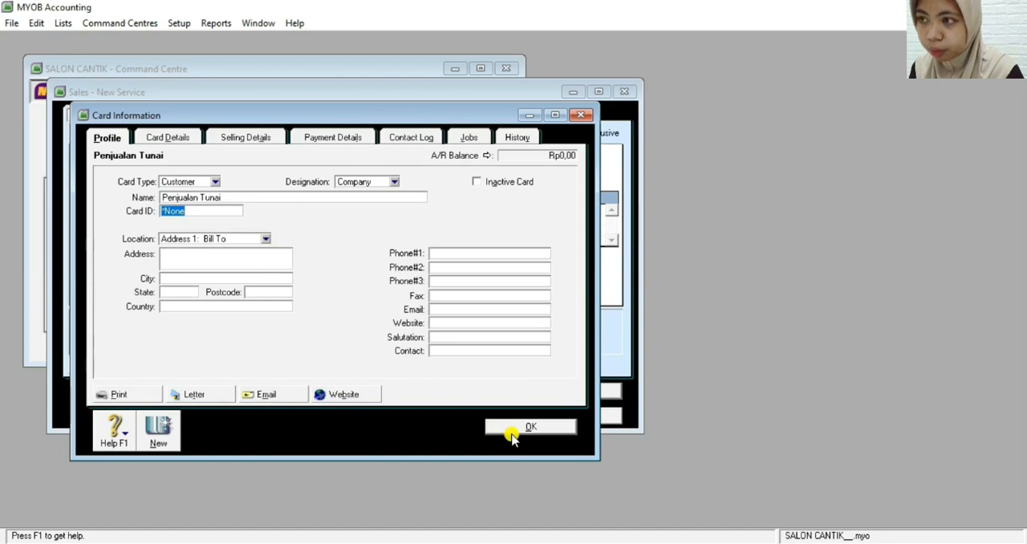
key("BackSpace")
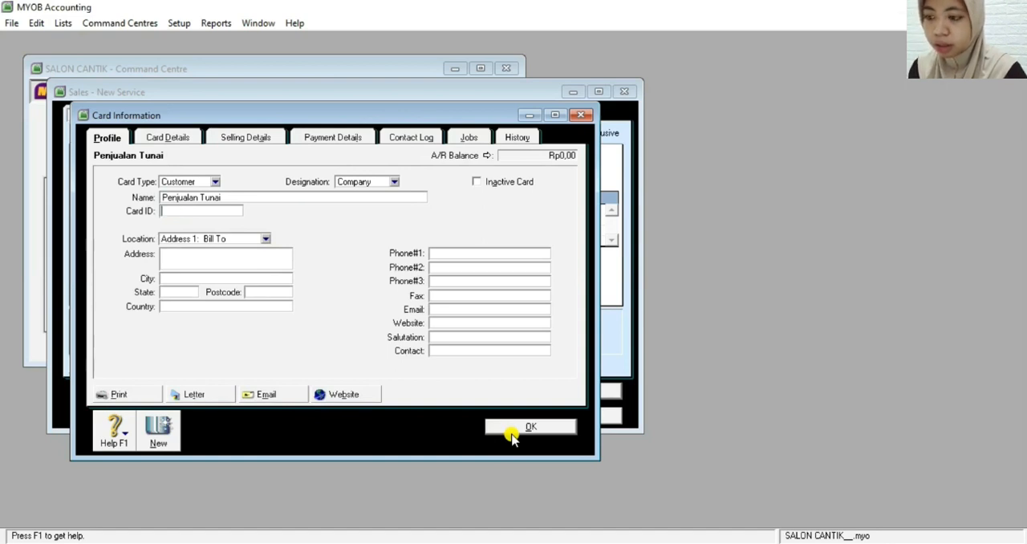
type("004")
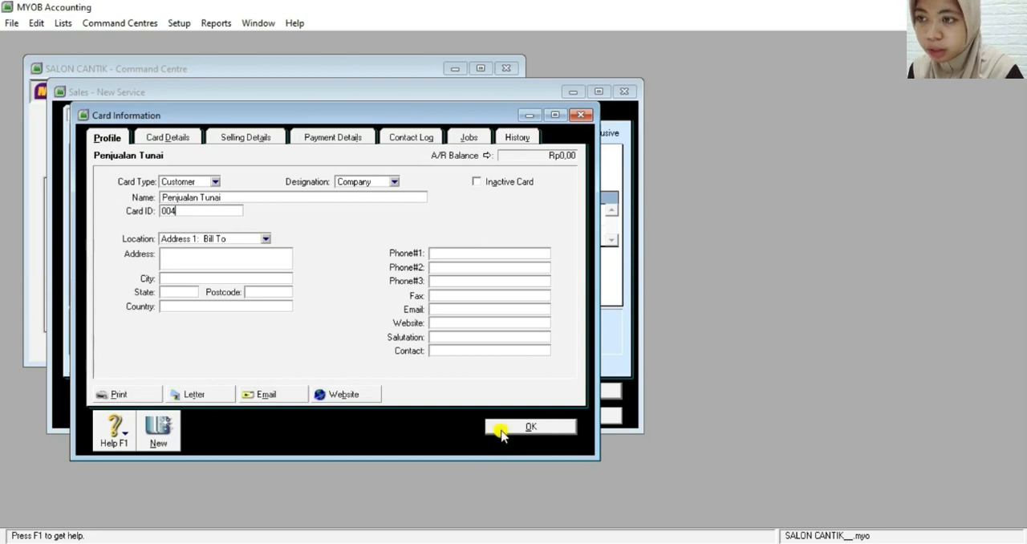
left_click(499, 430)
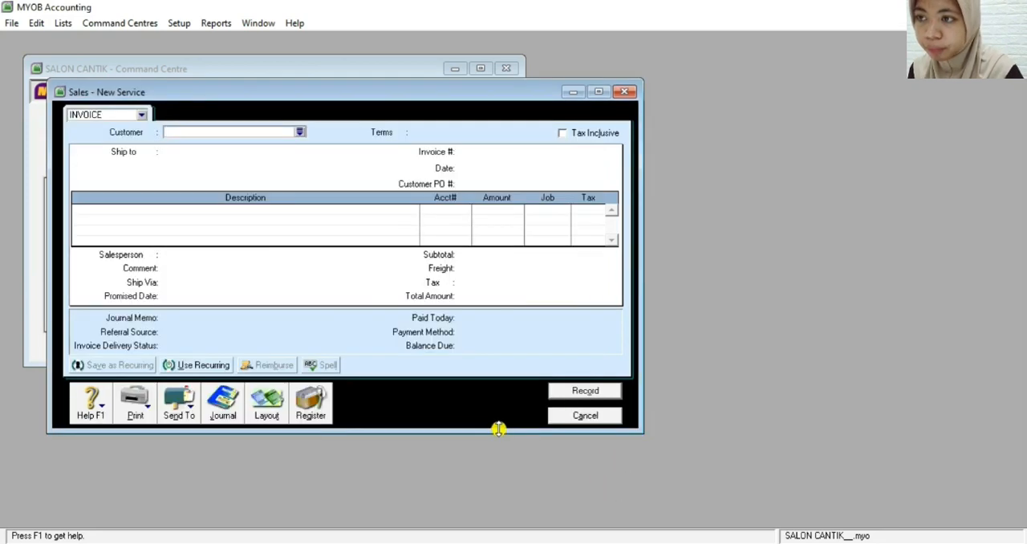
Choose Penjualan Tunai as the customer of the sale and set the invoice number to KN01
left_click(301, 132)
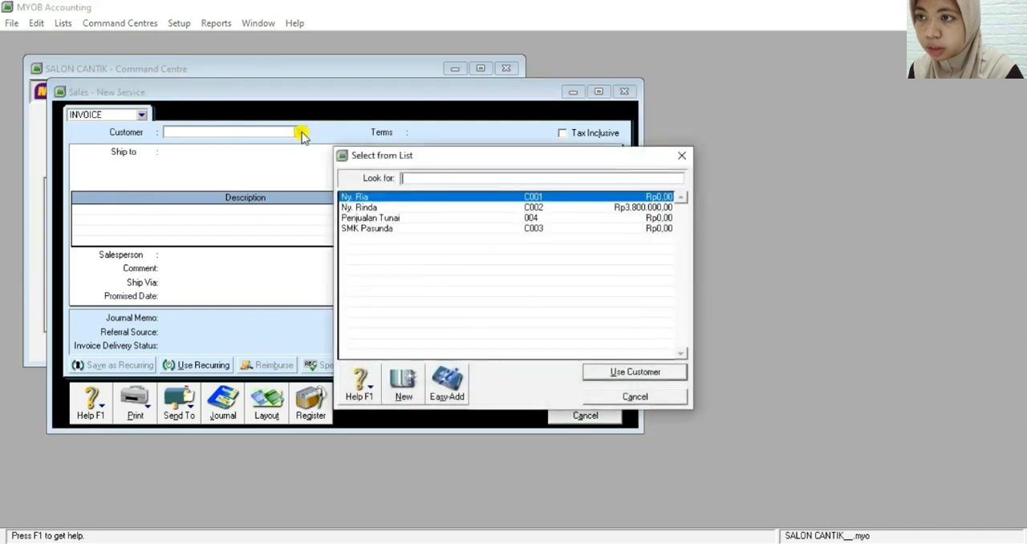
left_click(371, 220)
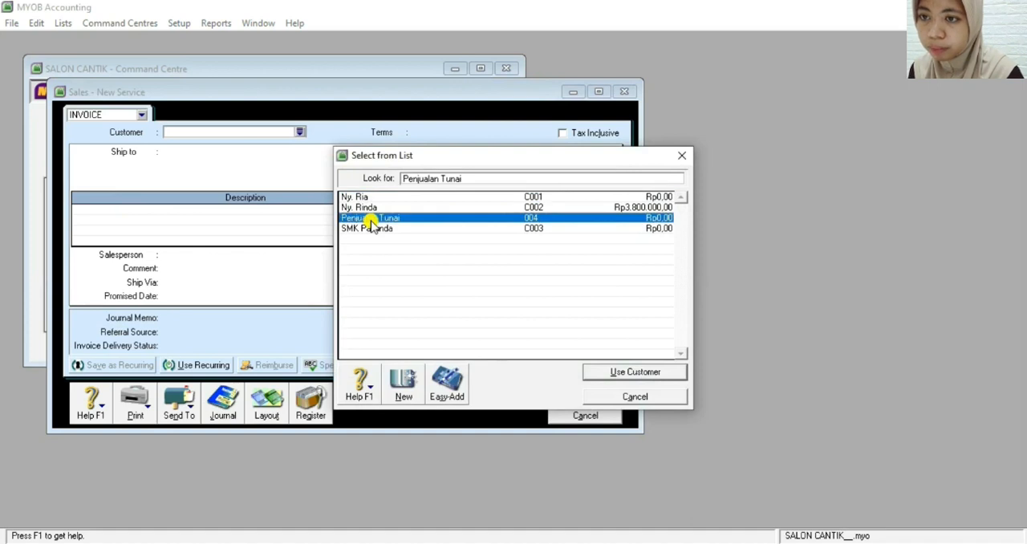
double_click(372, 221)
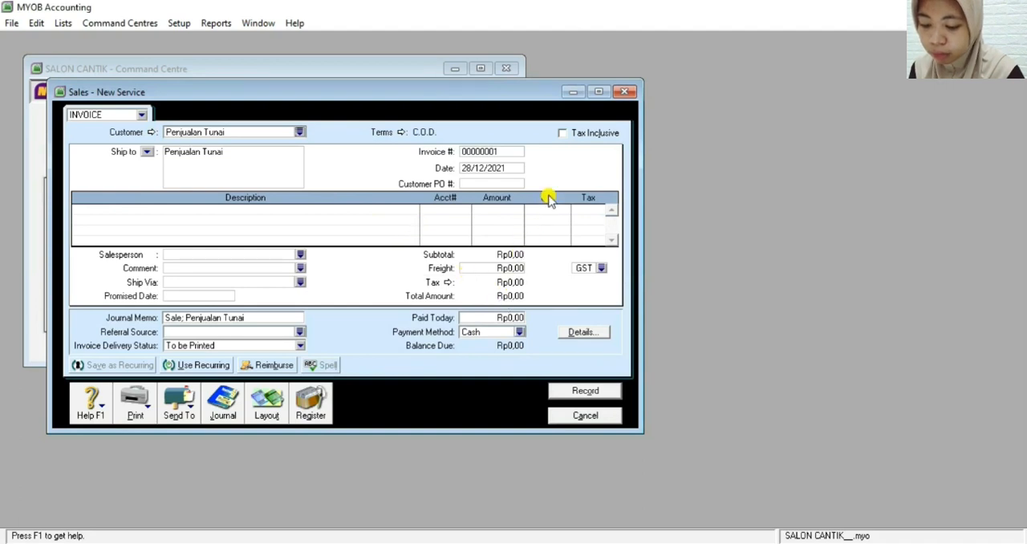
left_click(498, 149)
key("BackSpace")
type("KN01")
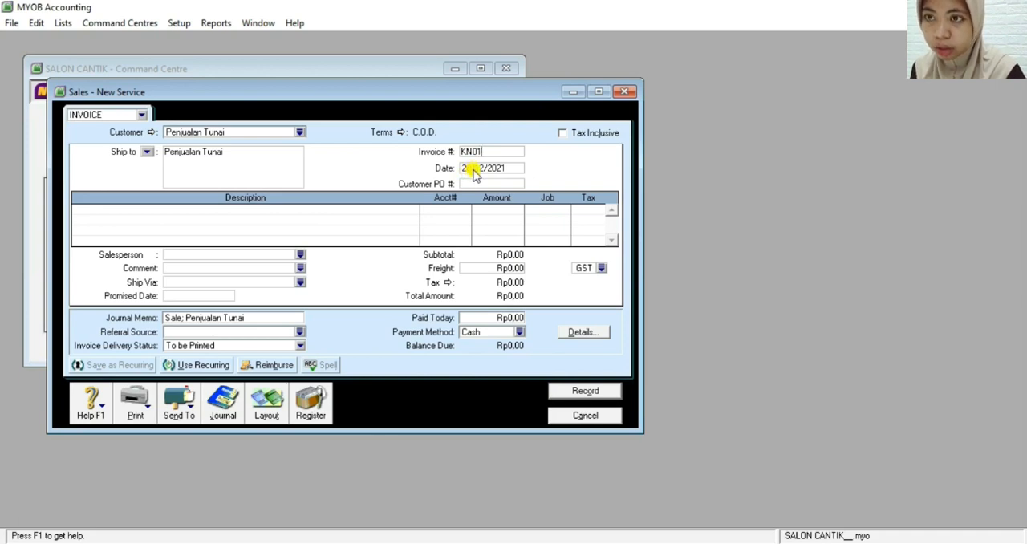
Set the invoice date to 13/12/2021 and fill in the customer PO number
left_click(473, 170)
left_click(473, 168)
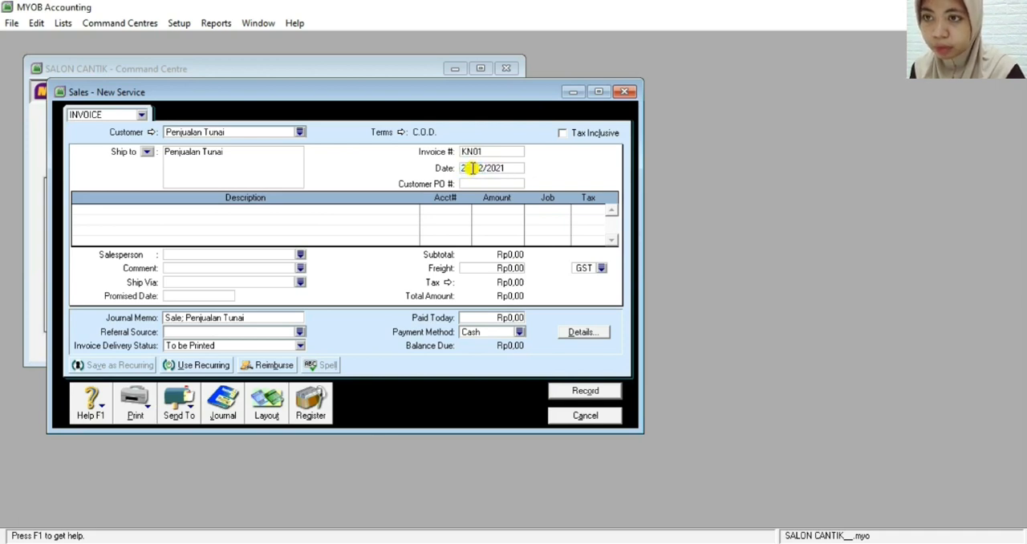
key("BackSpace")
key("BackSpace")
type("15")
left_click(475, 184)
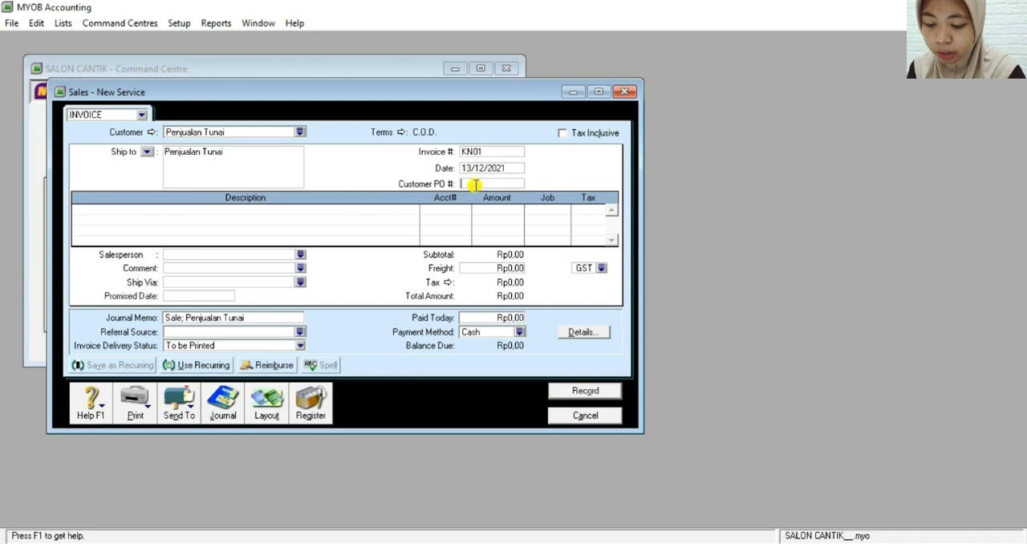
type("122")
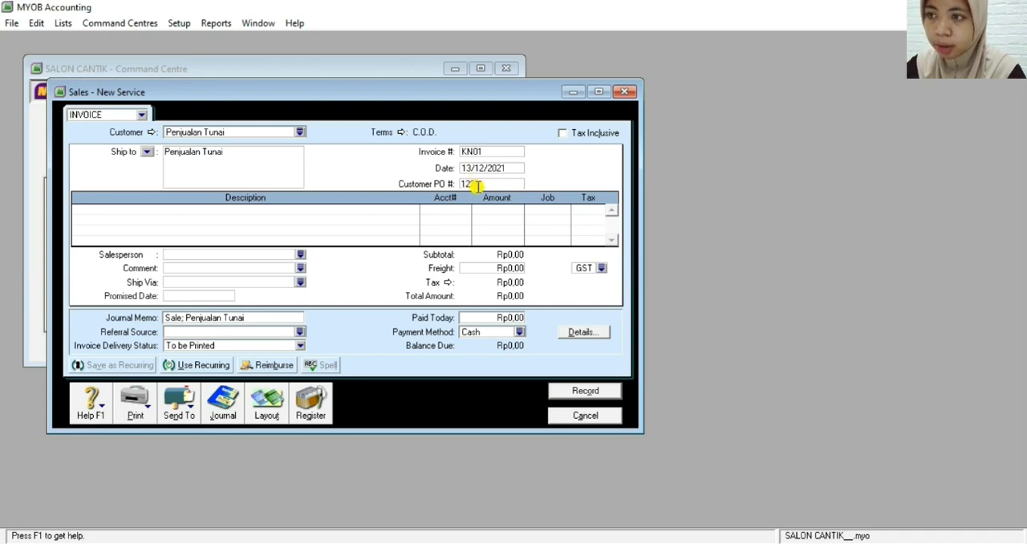
Describe the first invoice line as "Pendapatan Usaha Salon" and assign it to the Fees Income account
left_click(186, 207)
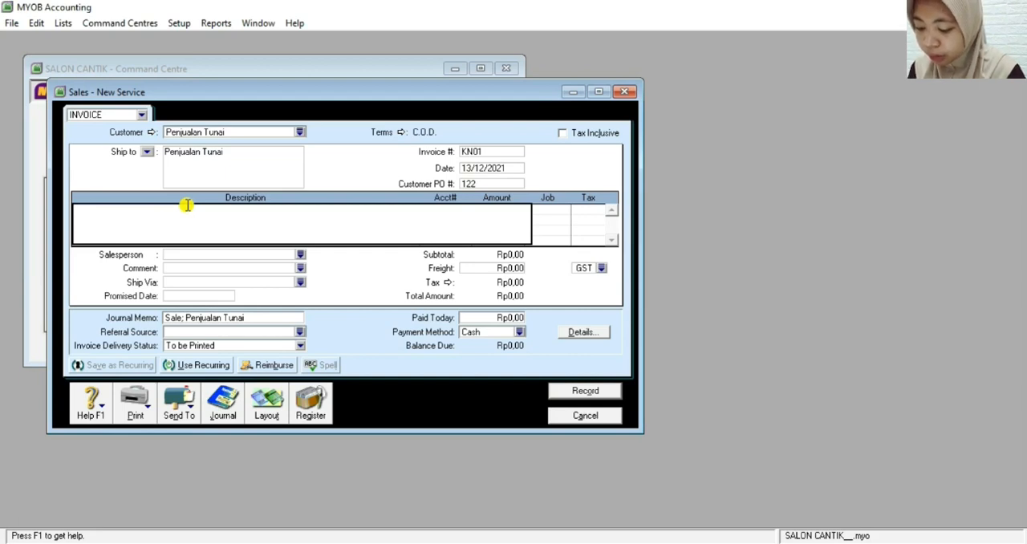
type("Pe")
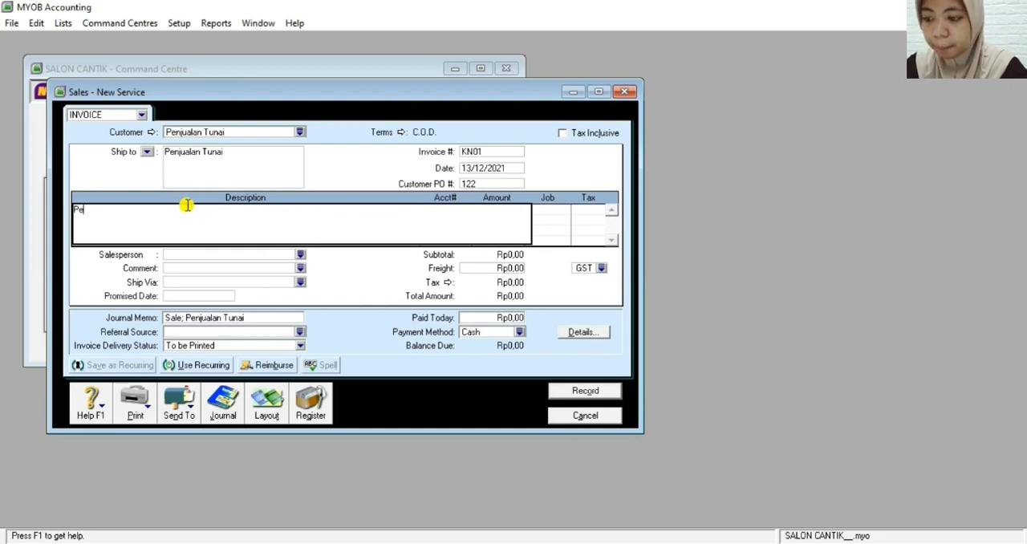
type("ndapata")
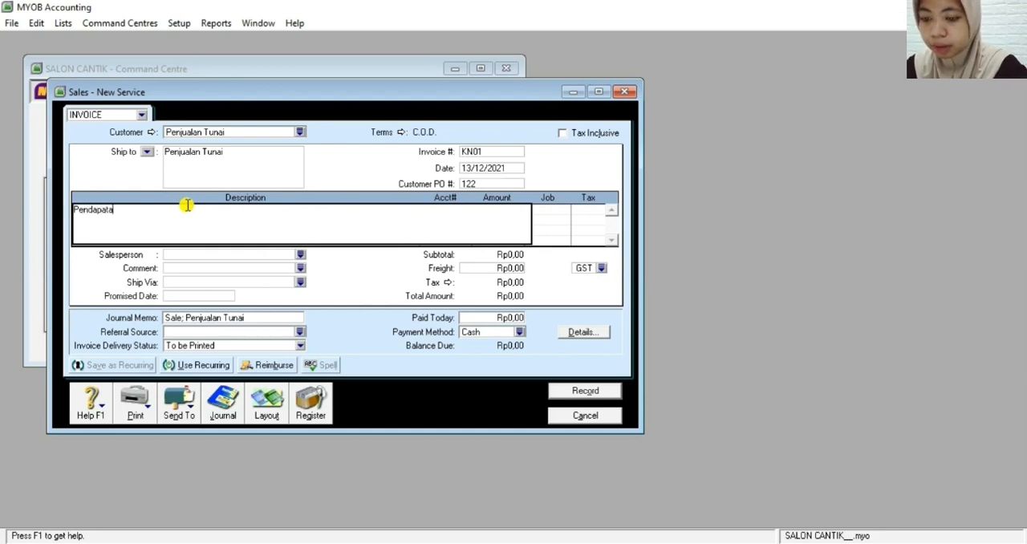
type("n Ua")
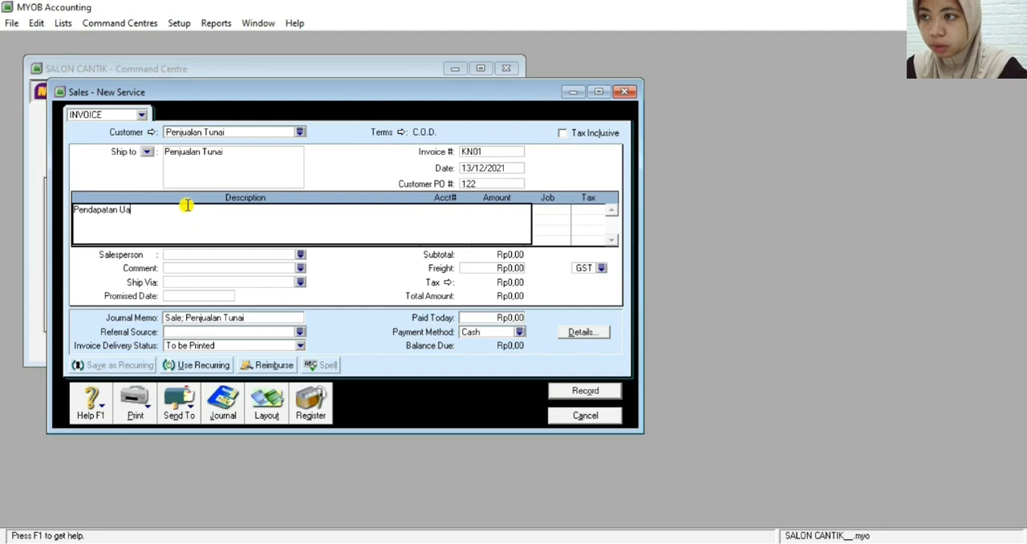
type("aha S")
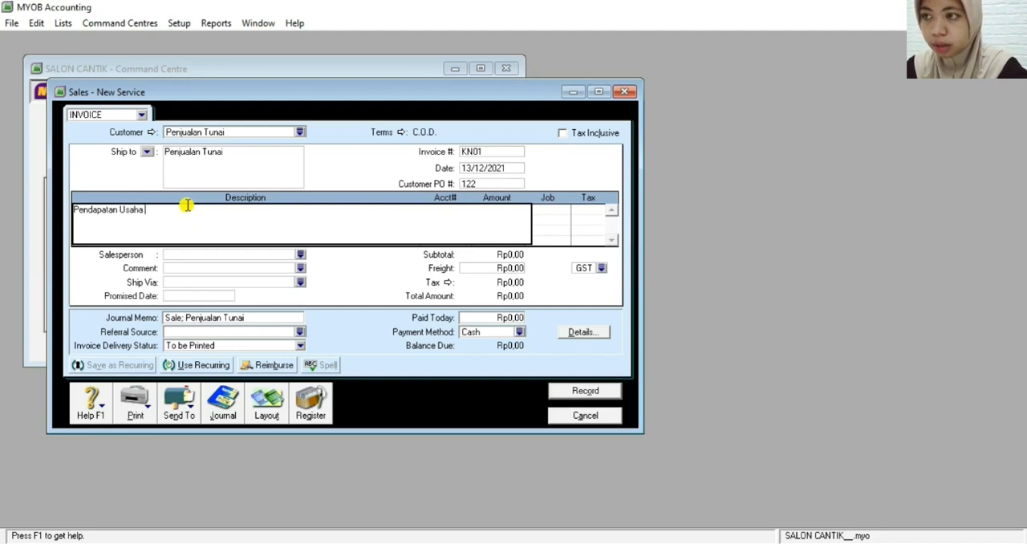
type("alon")
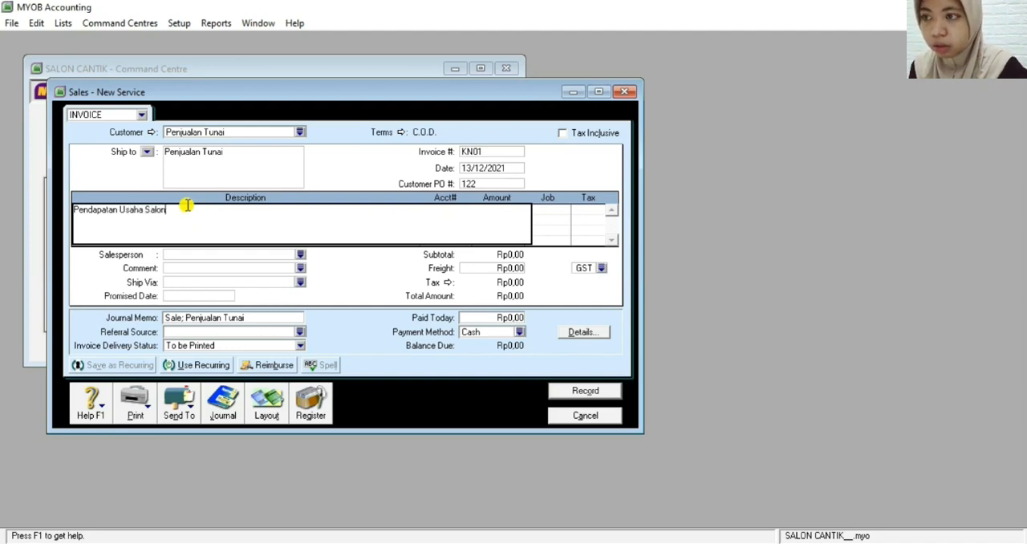
key("Tab")
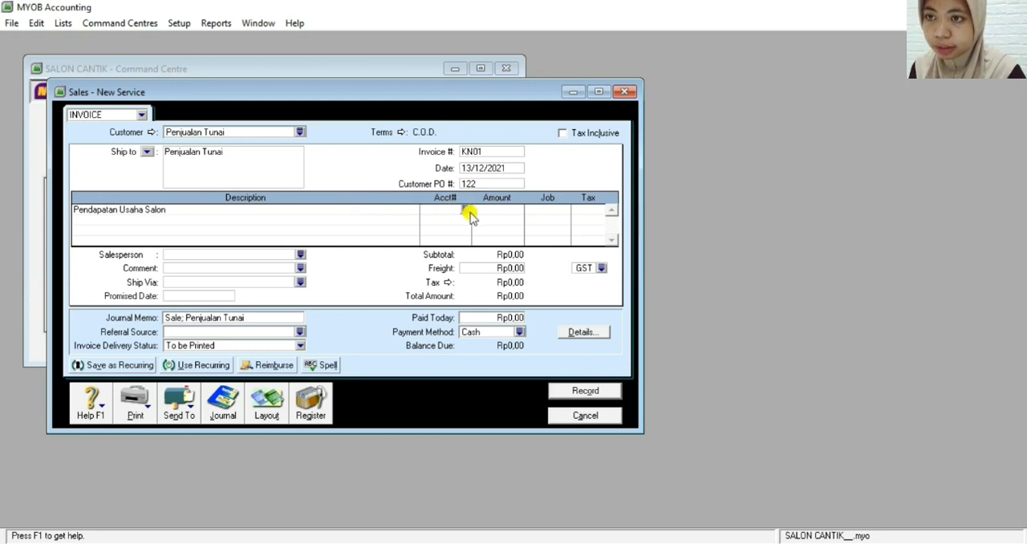
type("4")
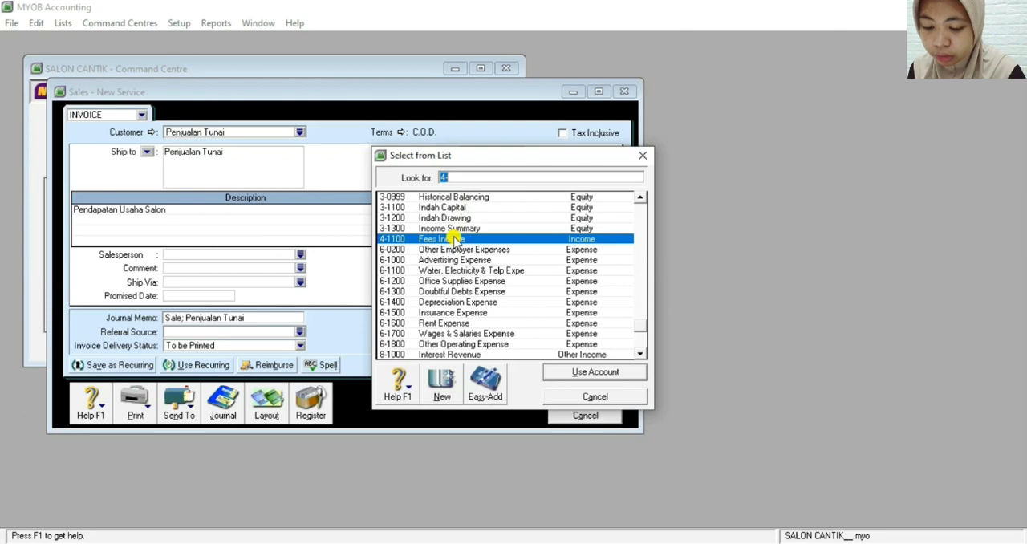
double_click(454, 238)
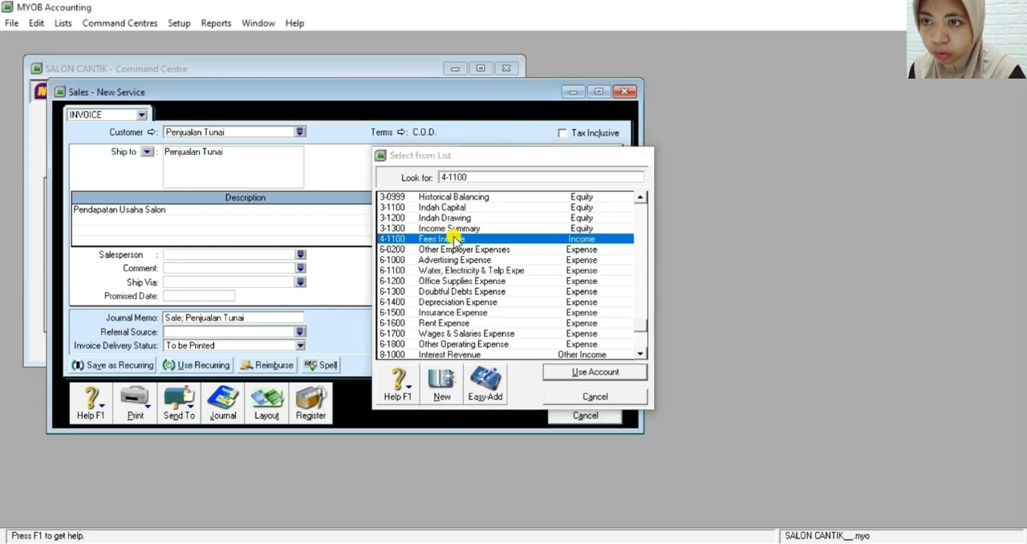
left_click(487, 210)
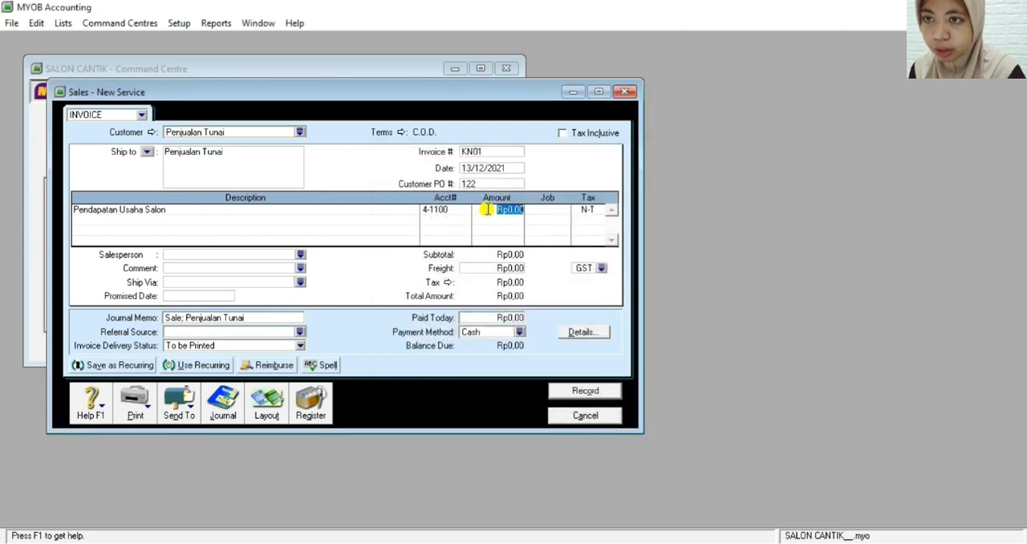
type("5000000")
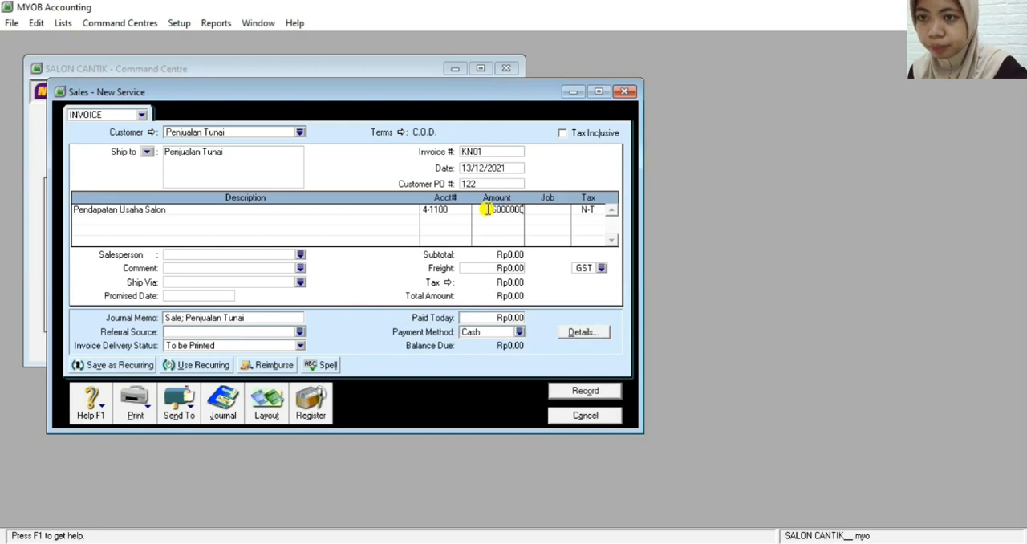
key("Tab")
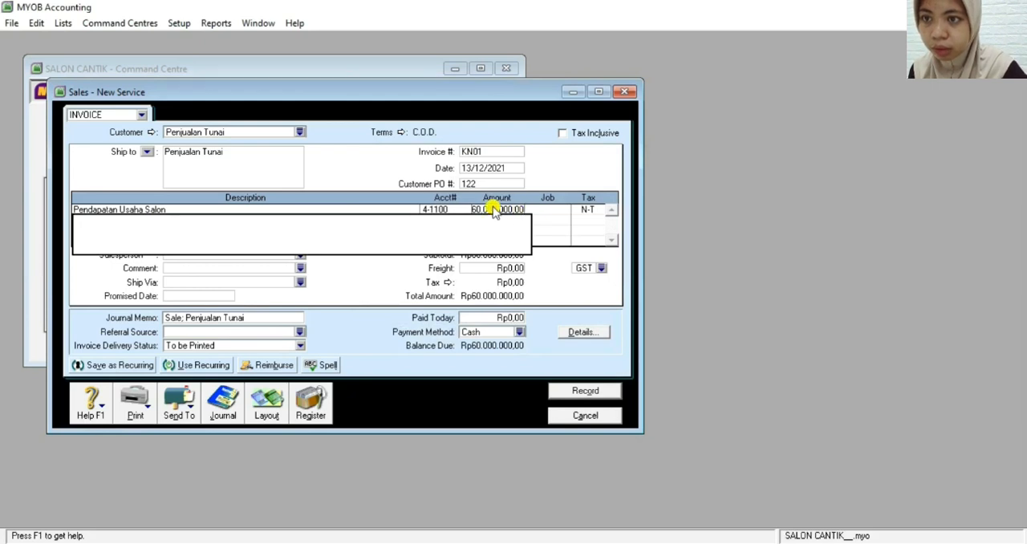
Set the amount of the "Pendapatan Usaha Salon" line to Rp6.000.000
left_click(495, 208)
type("6")
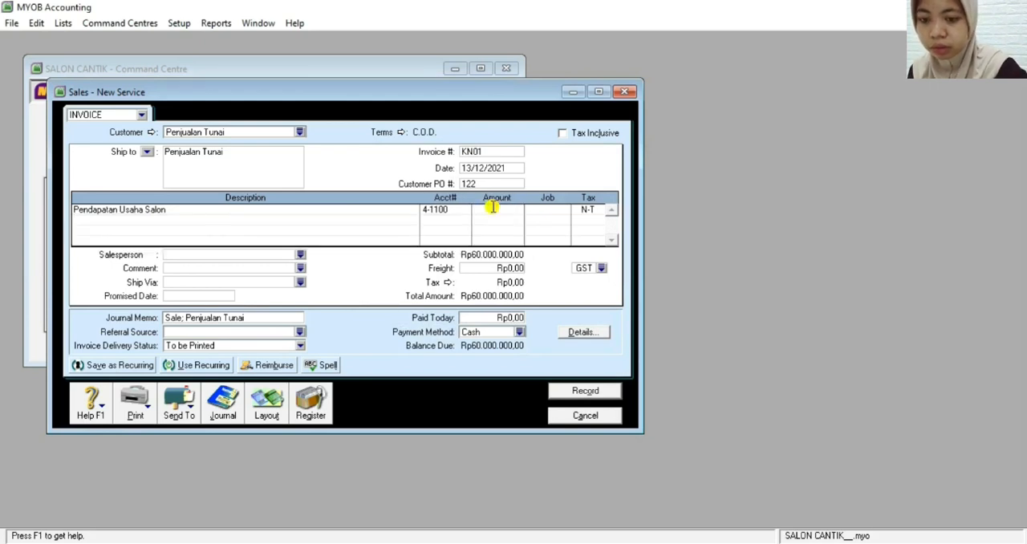
type("0000000")
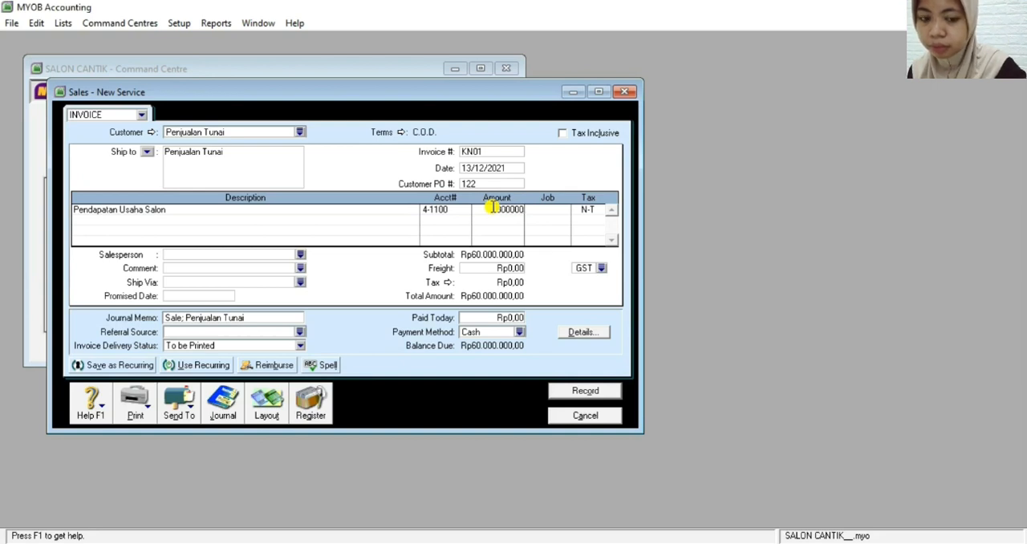
key("Tab")
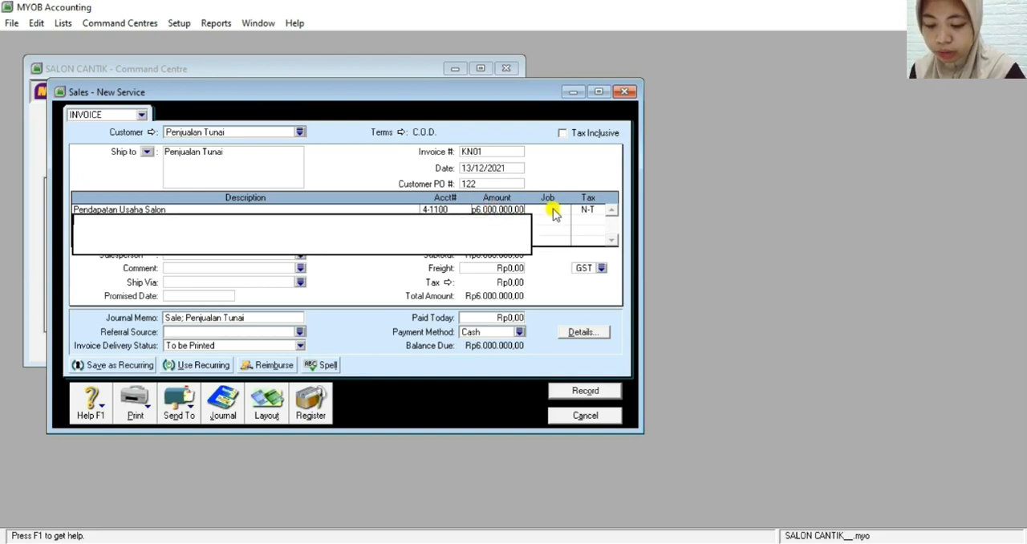
Enter Rp6.000.000 as the amount paid today on the cash sale invoice
left_click(499, 319)
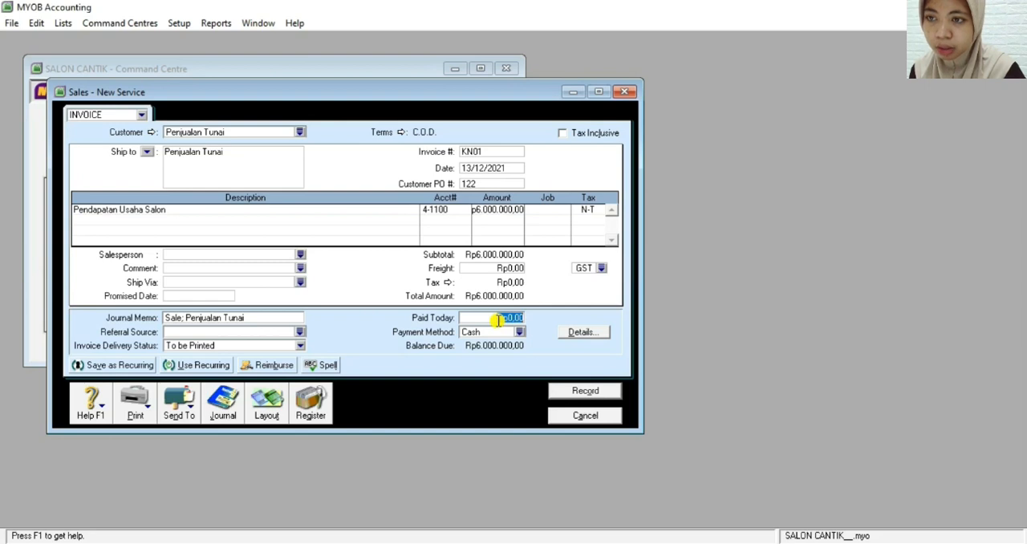
type("6")
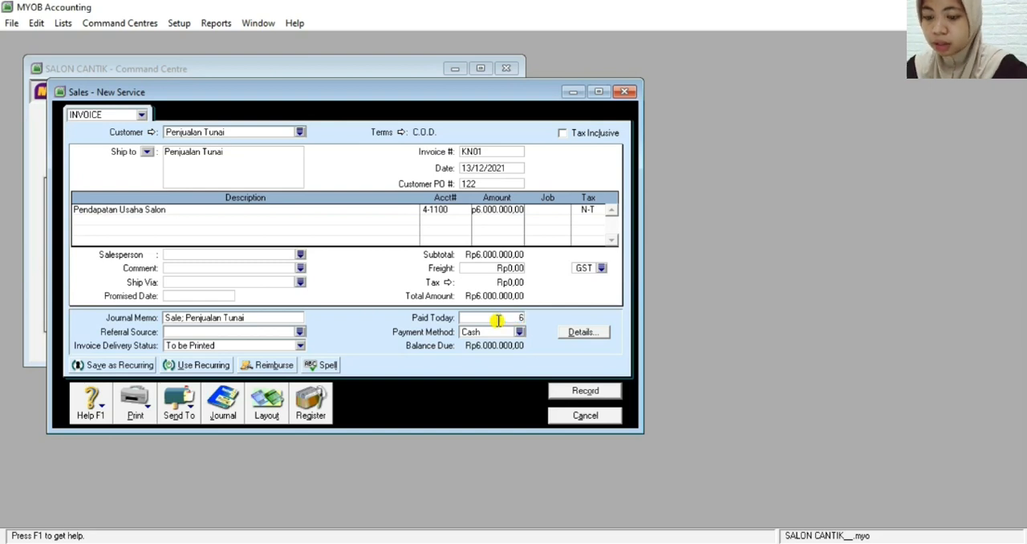
type("000000")
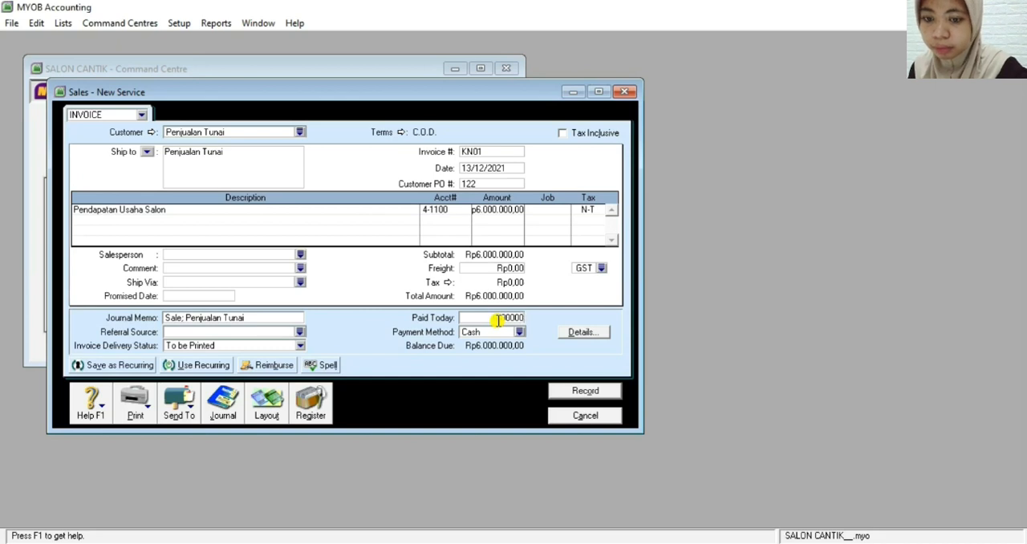
key("Tab")
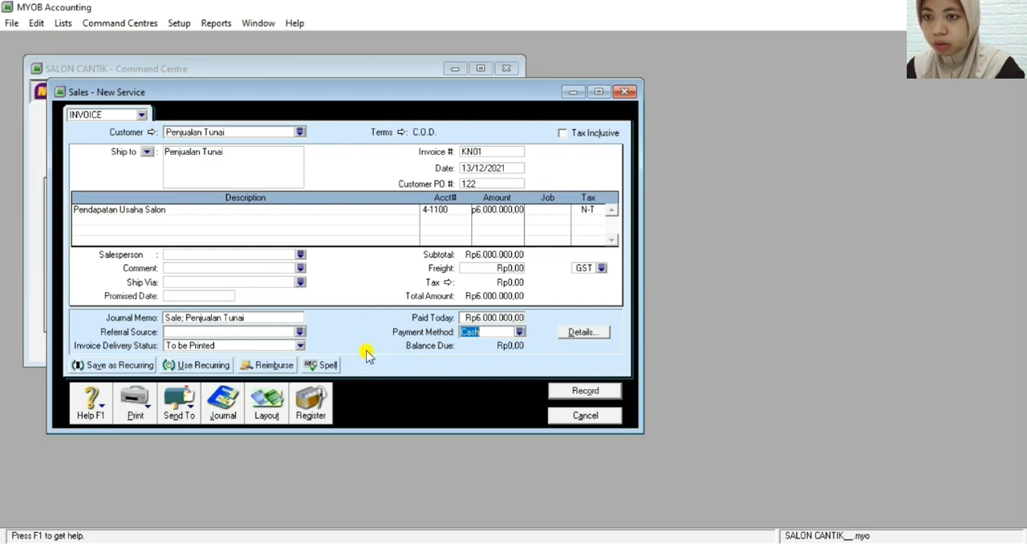
Review the sale's journal recap and record the invoice, ignoring all spelling suggestions for "Pendapatan" and "Usaha"
key("ctrl+r")
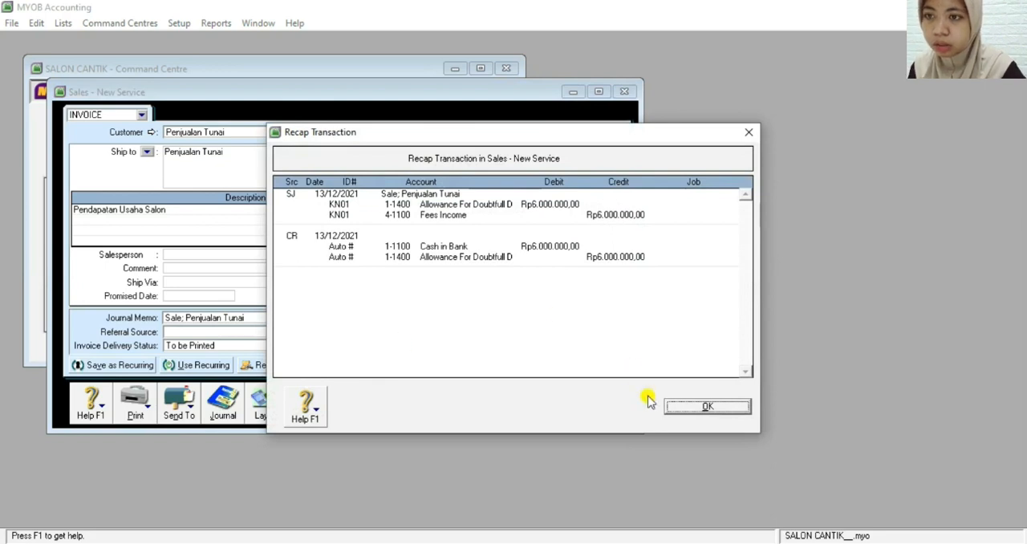
left_click(679, 407)
left_click(561, 391)
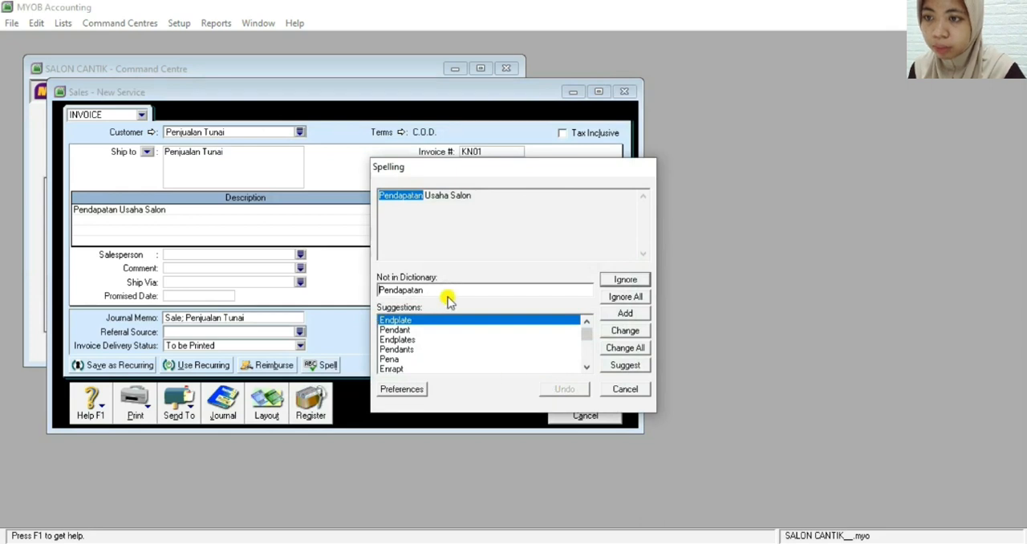
left_click(633, 297)
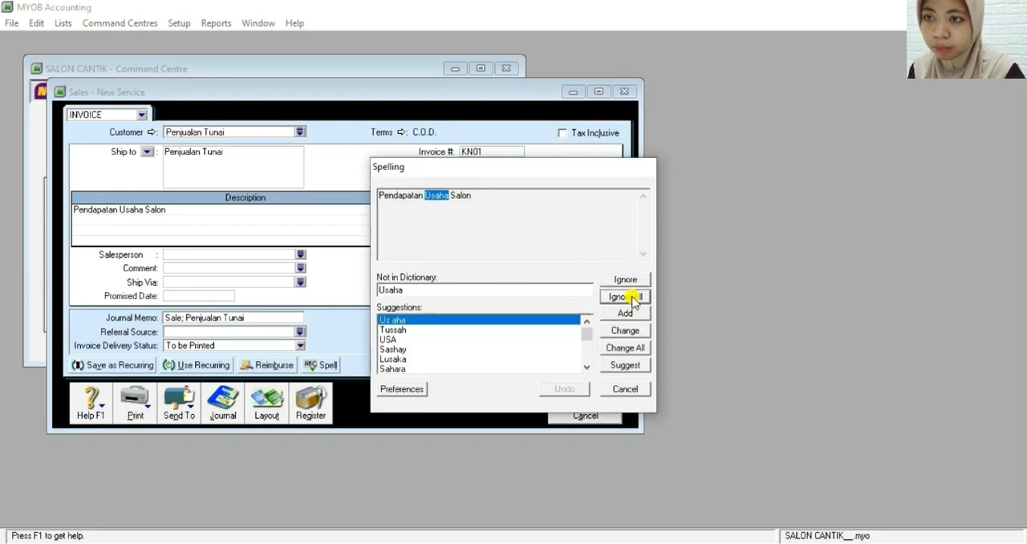
left_click(633, 297)
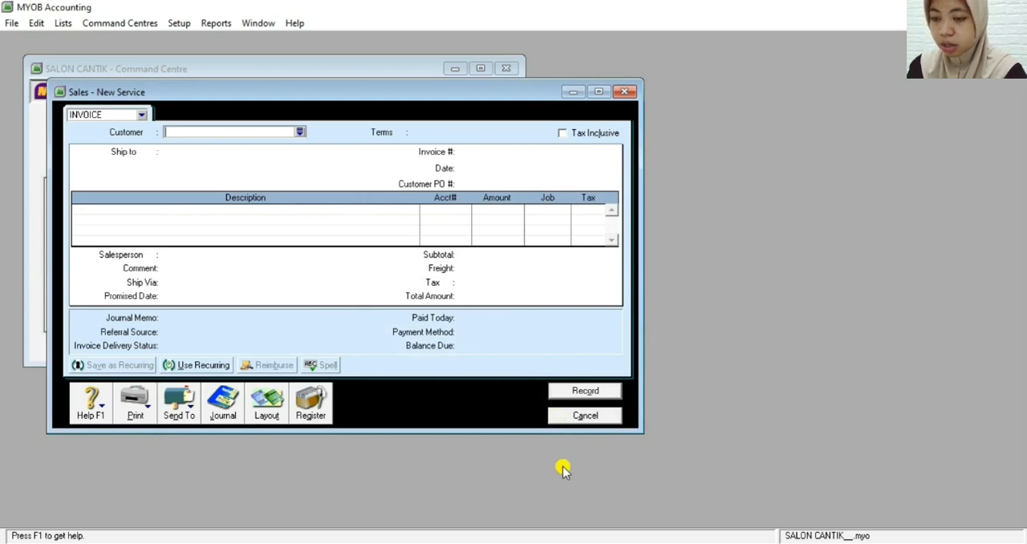
Close the blank sales form and start receiving a payment from the customer who owes Rp3.800.000
left_click(455, 543)
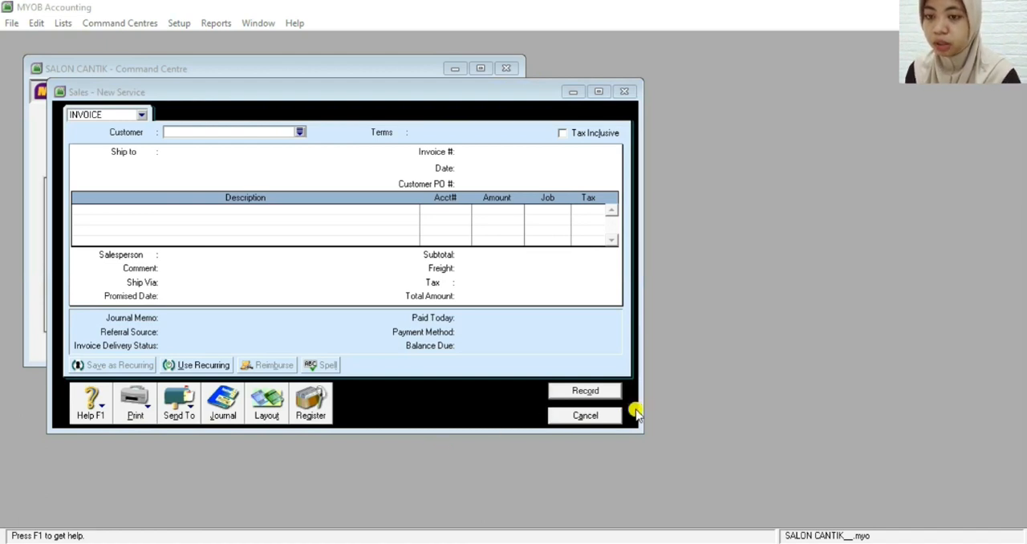
left_click(602, 415)
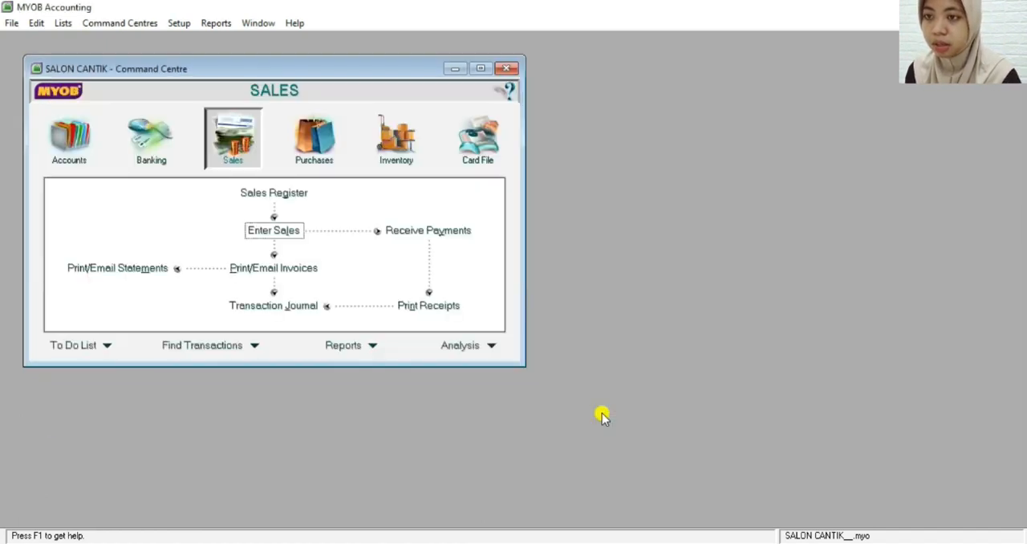
left_click(407, 231)
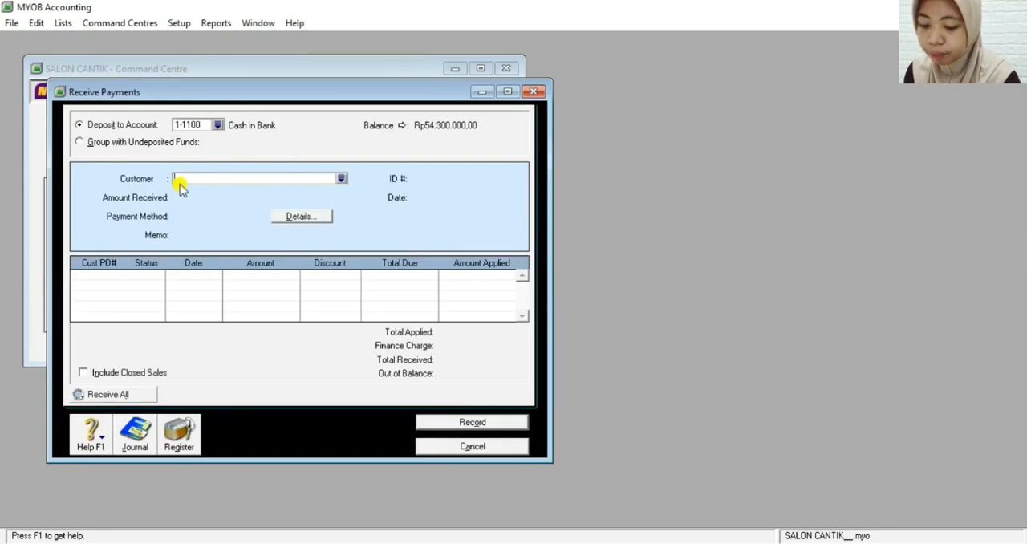
left_click(342, 178)
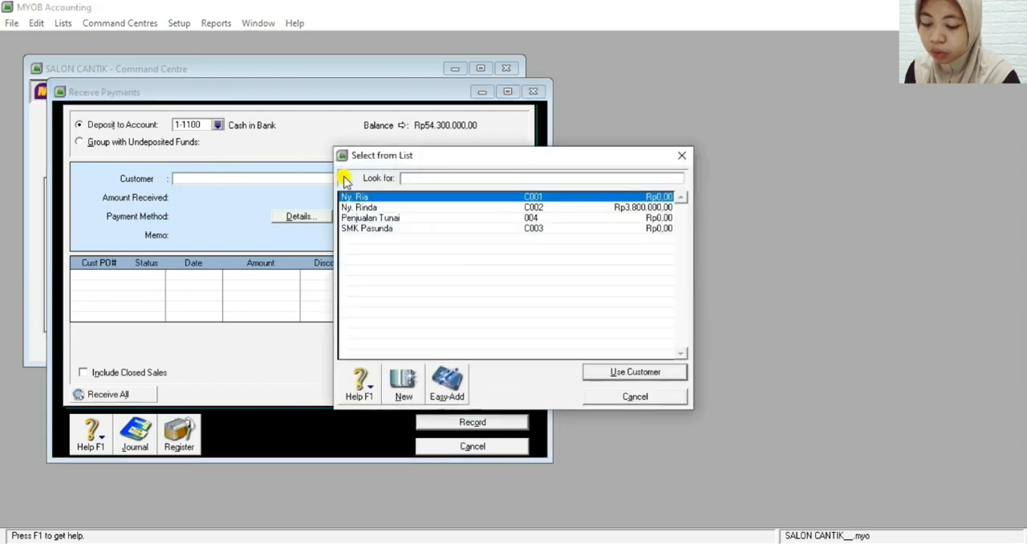
left_click(447, 207)
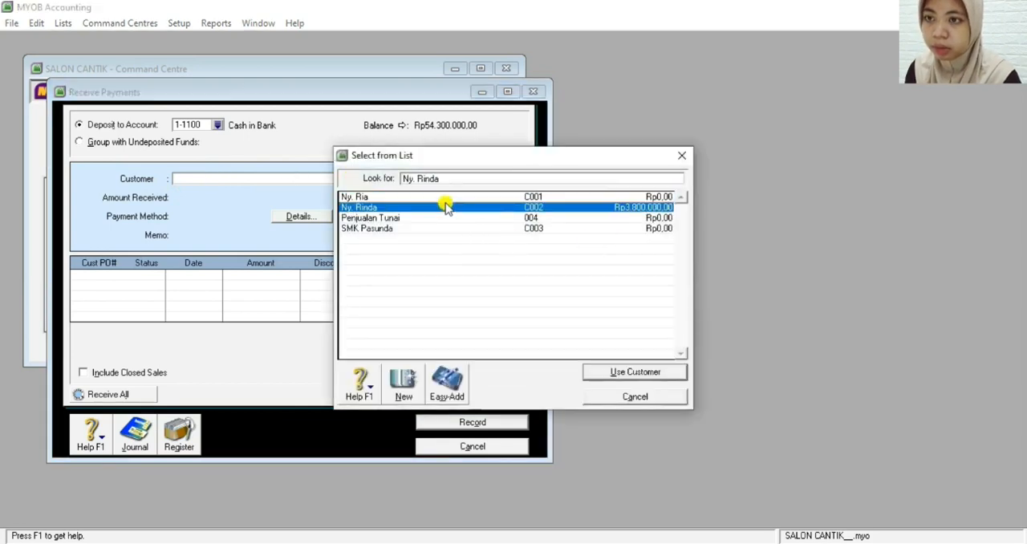
double_click(447, 207)
Set the amount received to Rp3.800.000 and the payment method to Cheque
left_click(189, 196)
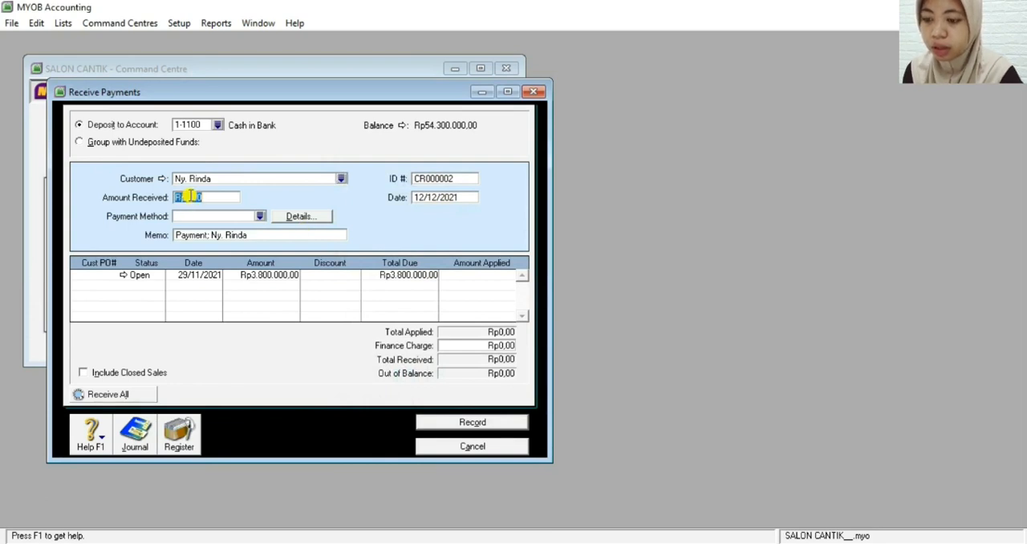
type("38")
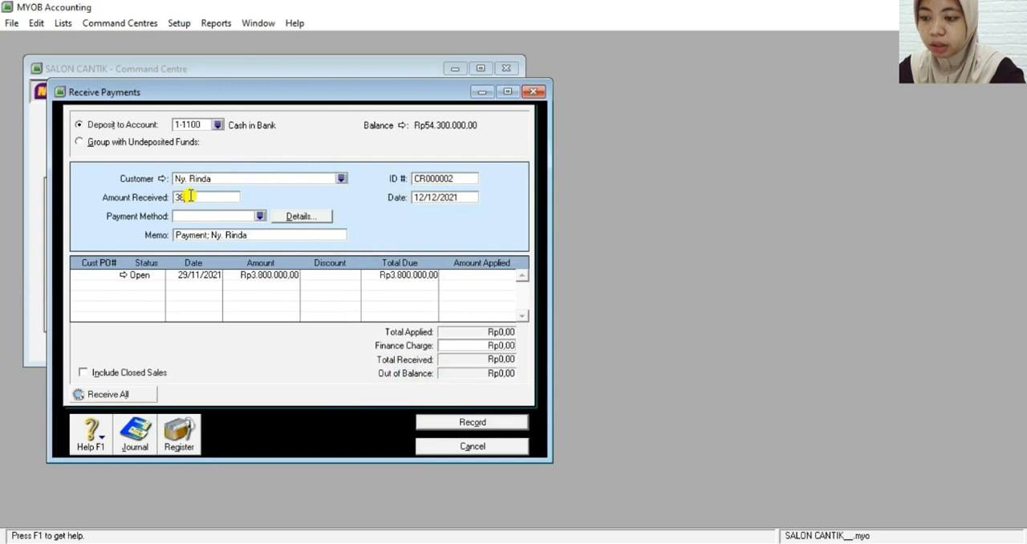
type("00000")
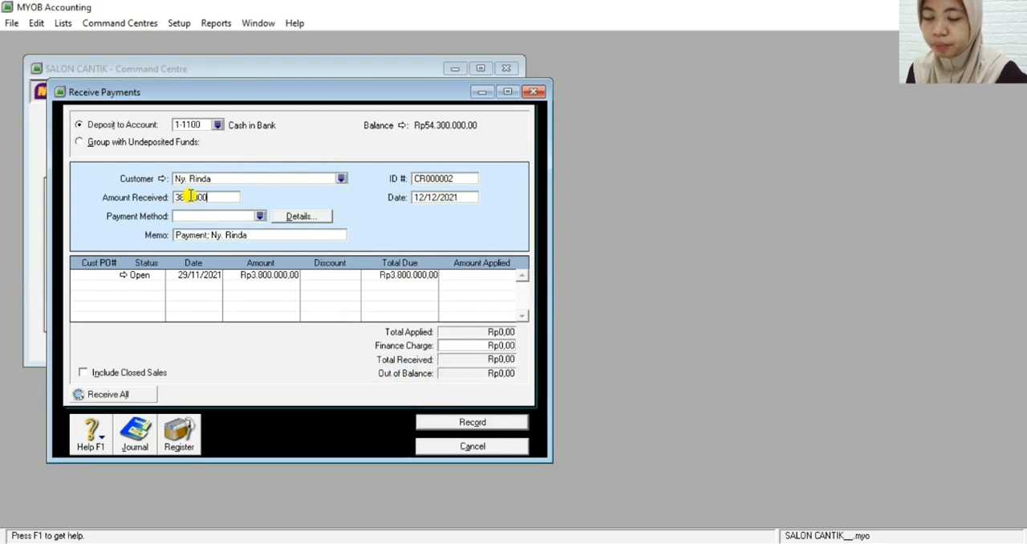
key("Tab")
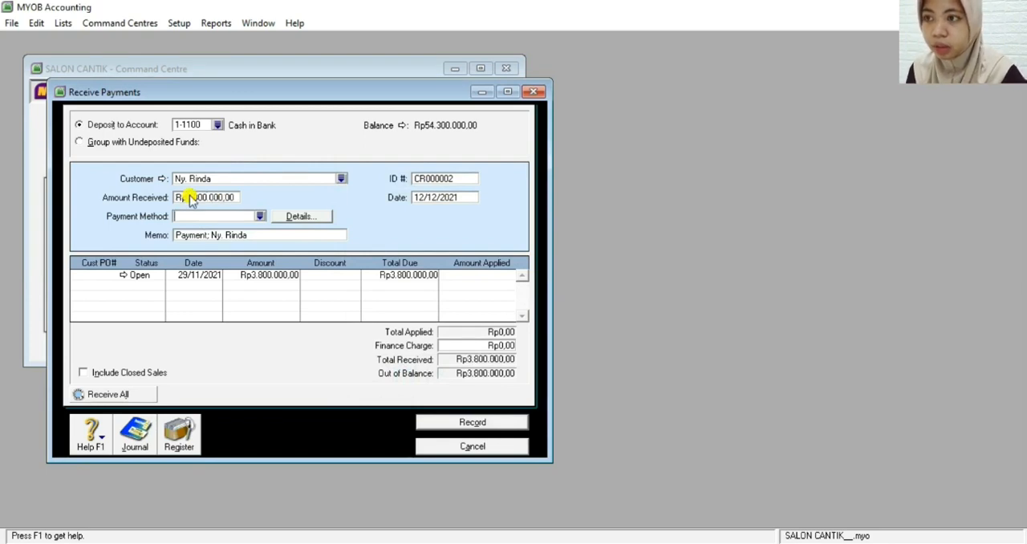
left_click(260, 218)
double_click(395, 220)
Replace the default payment memo with the text "Pelunasan Faktur F11-25 tertanggal"
left_click(255, 233)
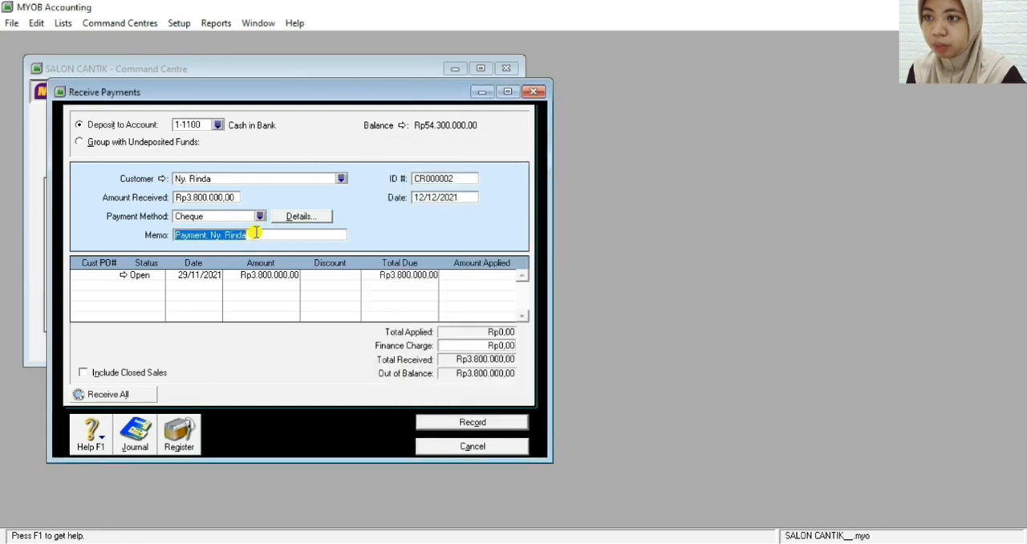
key("BackSpace")
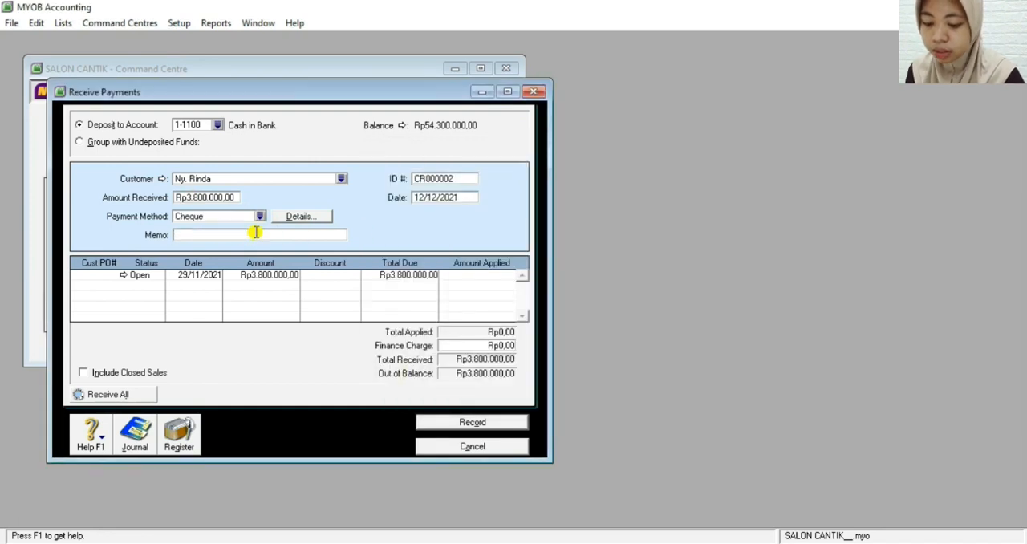
type("Pelunasan Faktur")
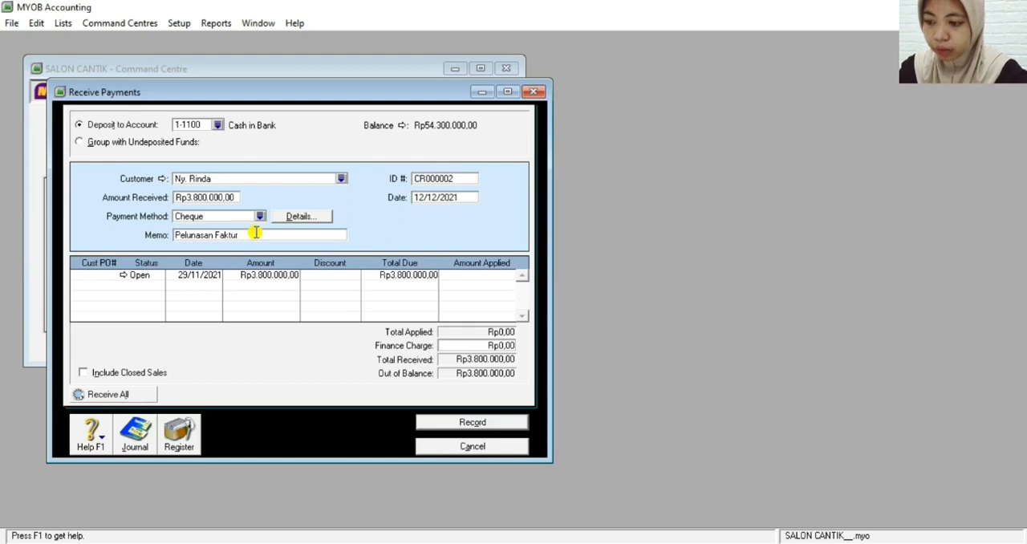
type(" F1")
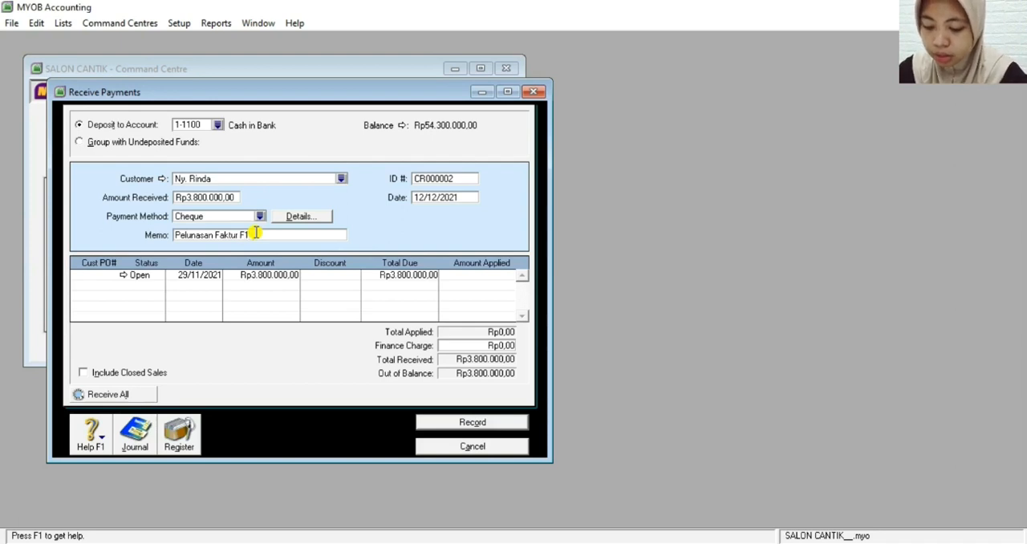
type("05")
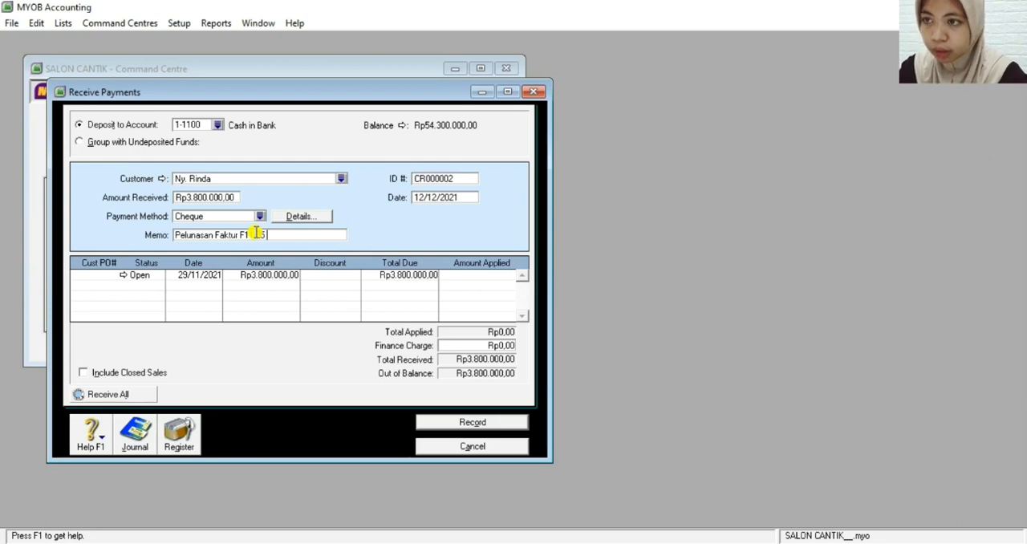
type(" tertan")
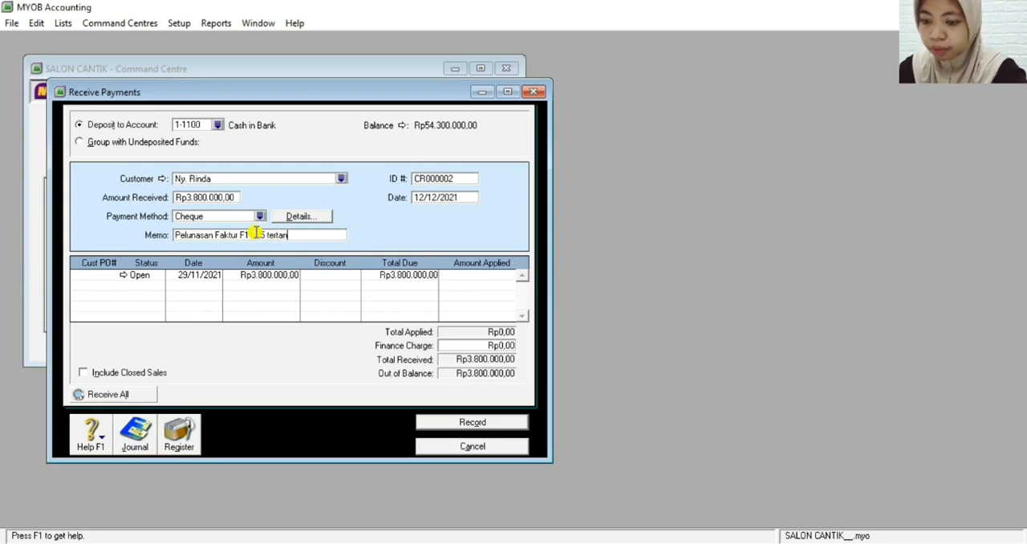
type("ggal ")
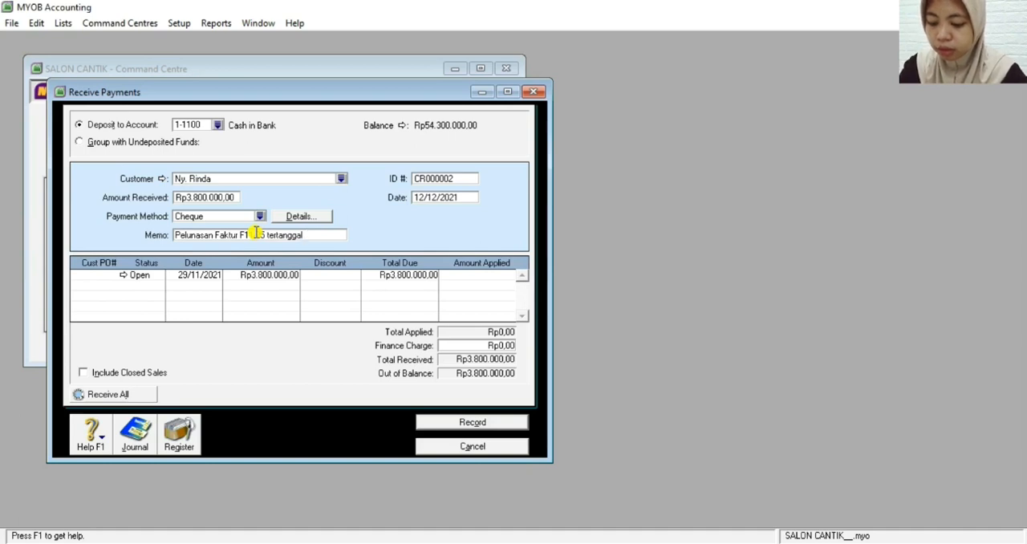
type("25")
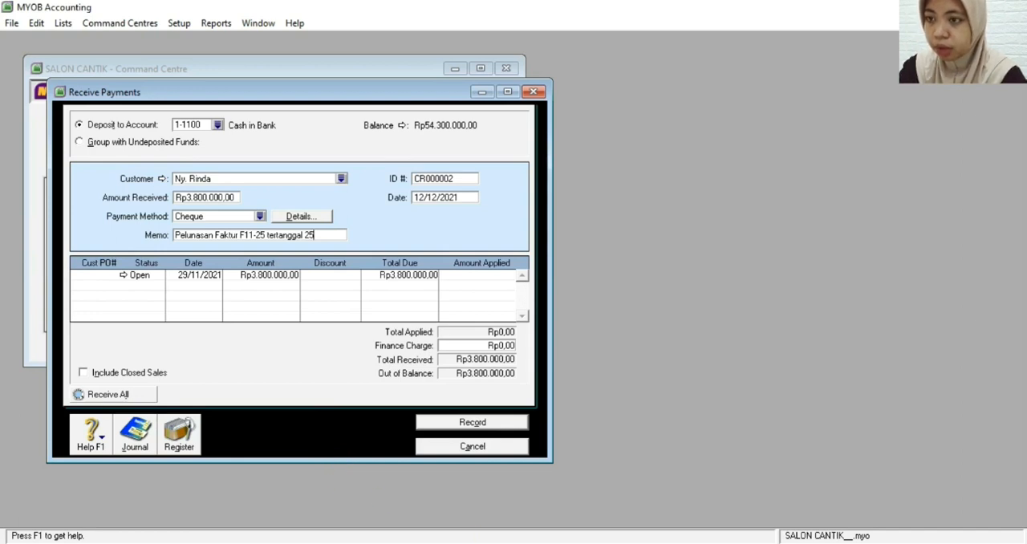
Complete the payment memo with the invoice date "29 November 2021"
left_click(466, 542)
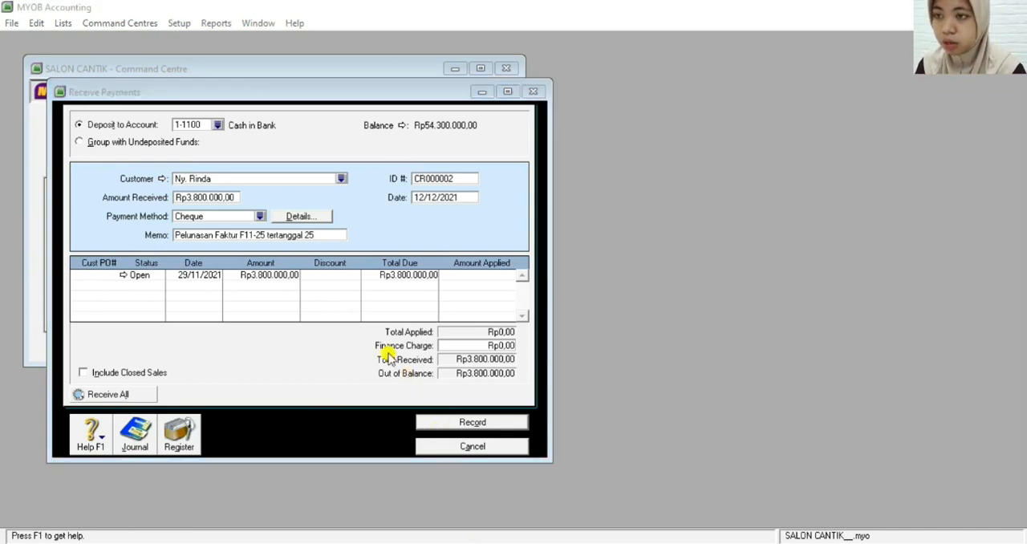
left_click(321, 234)
key("BackSpace")
type("9")
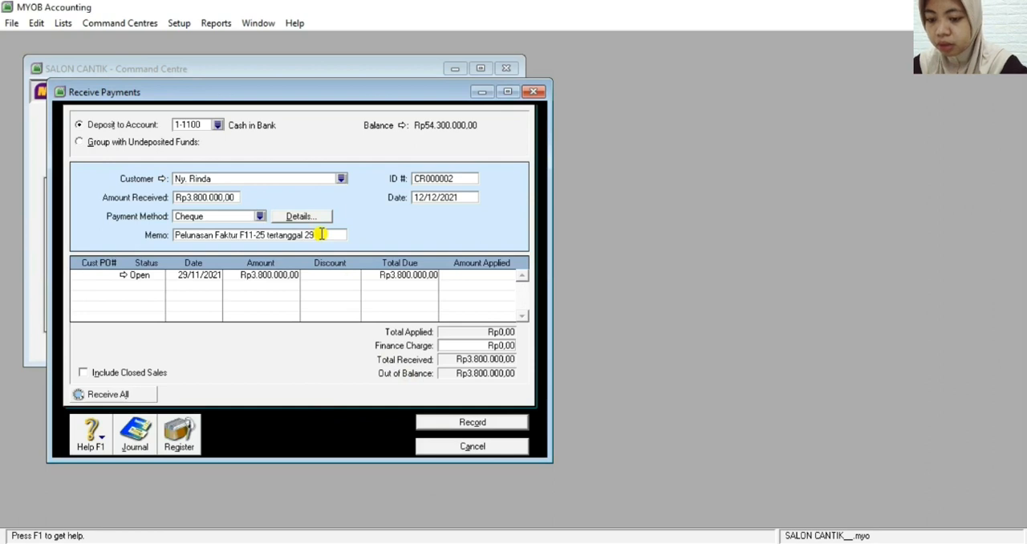
type(" November")
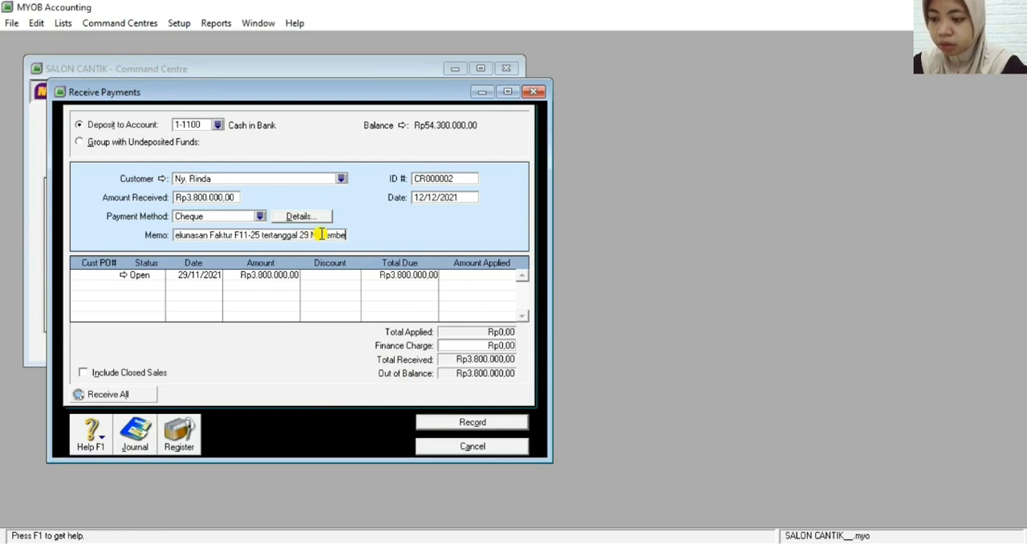
type(" 2021")
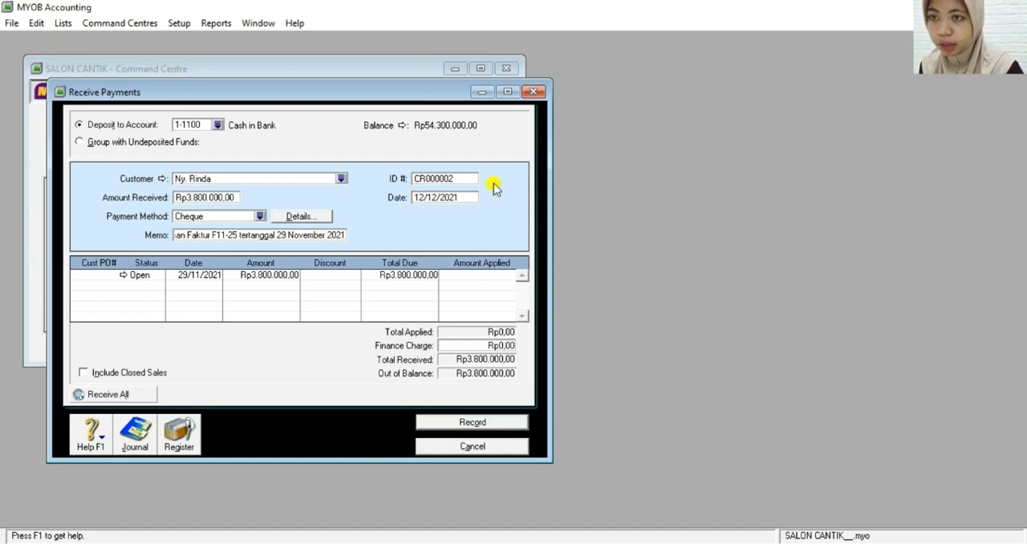
Set the payment's ID number to BKM12-3 and its date to 14/12/2021
left_click(459, 180)
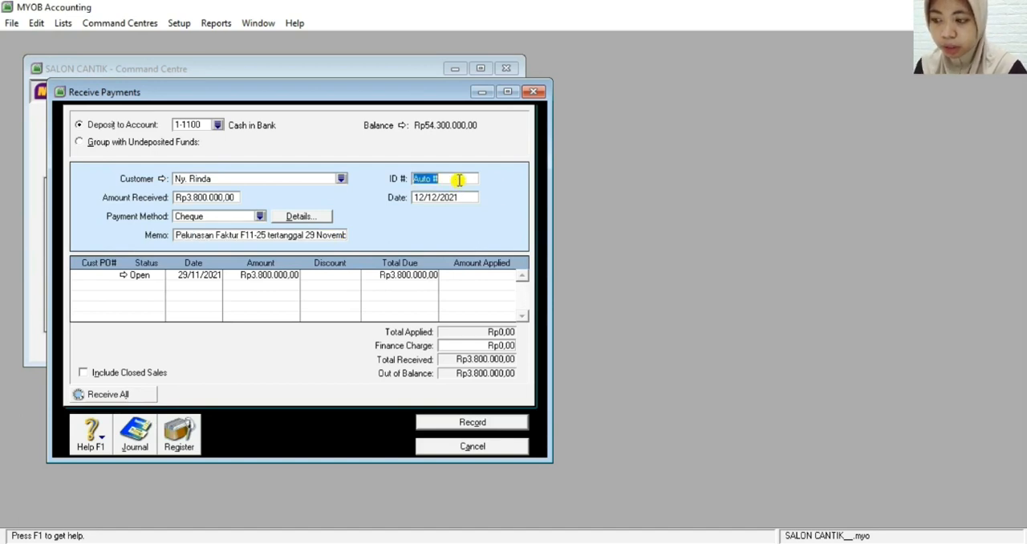
type("BKM")
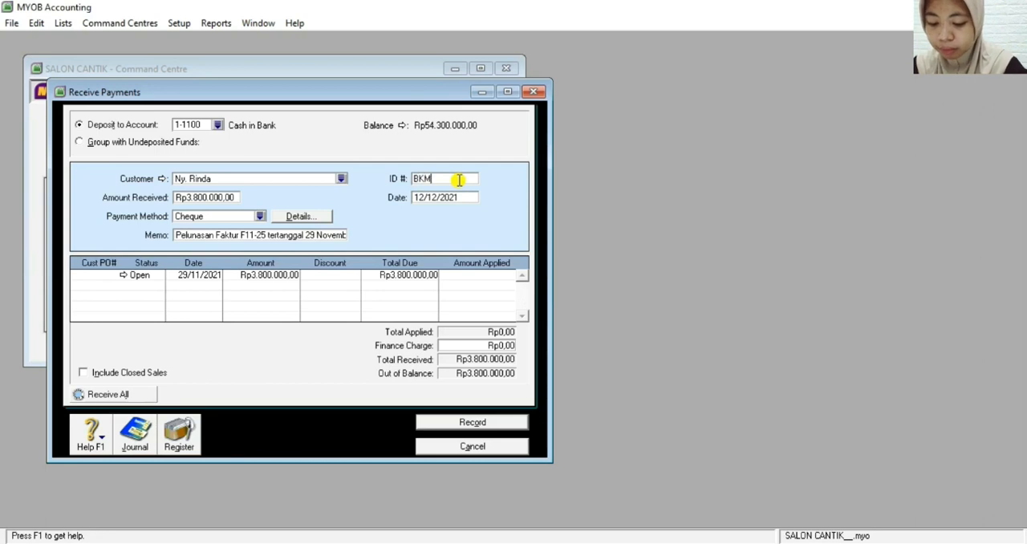
type("12-3")
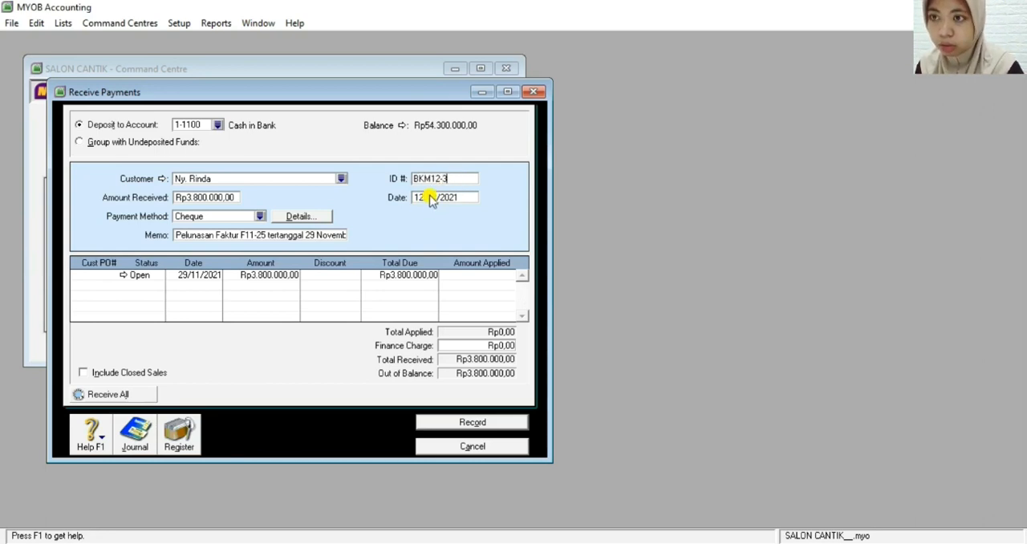
left_click(425, 199)
left_click(424, 196)
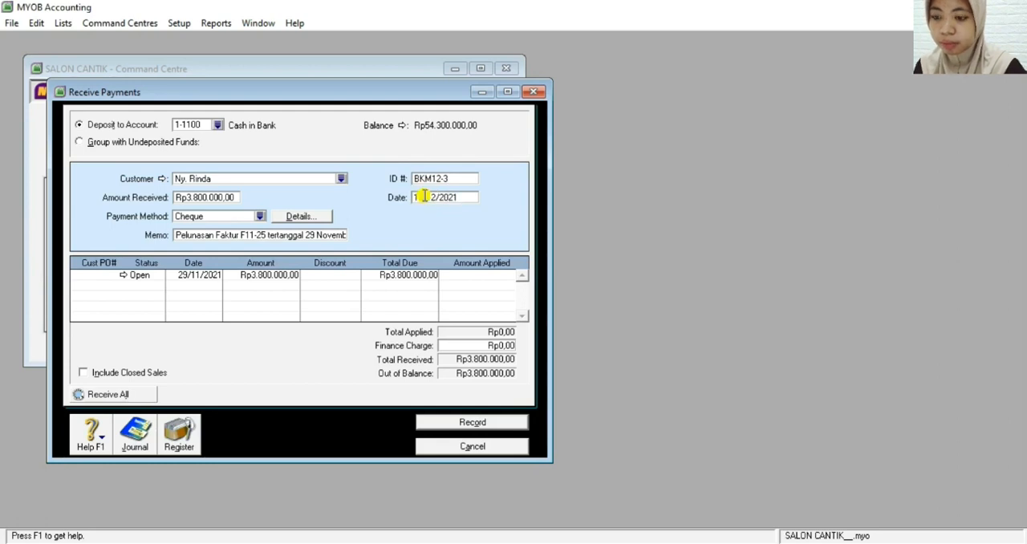
key("BackSpace")
type("4")
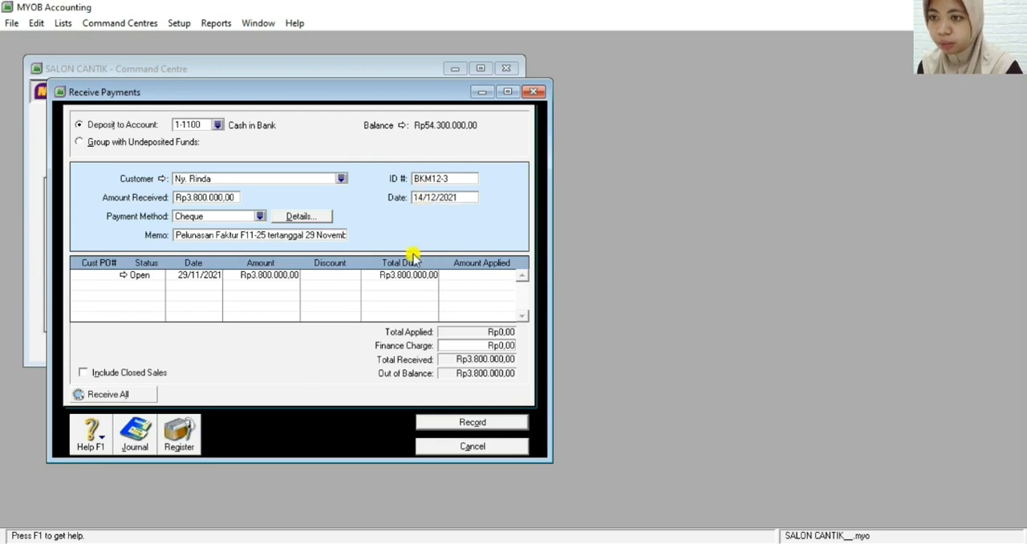
Apply Rp3.800.000 to the open 29/11/2021 invoice, review the transaction recap, and record the customer payment
left_click(456, 275)
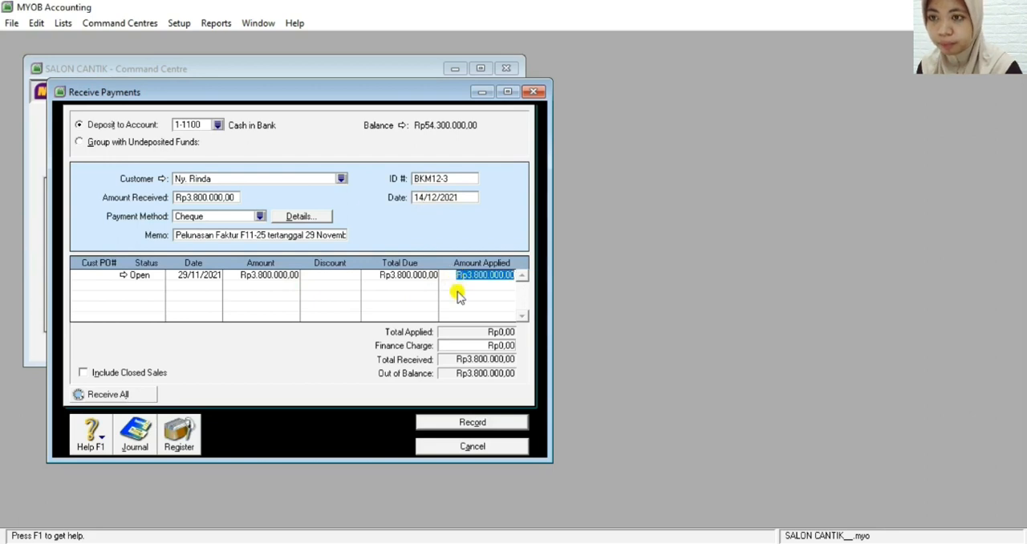
key("Tab")
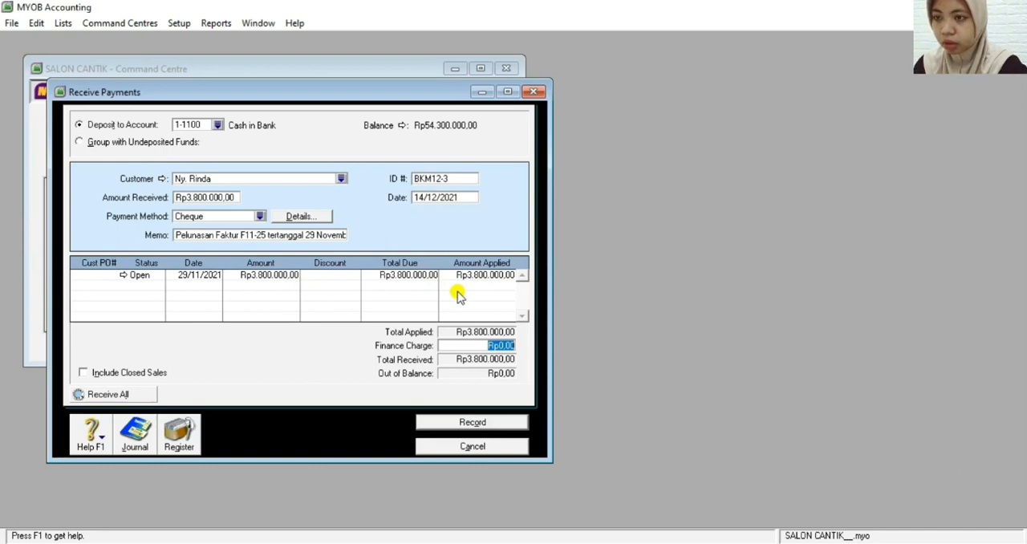
key("ctrl+r")
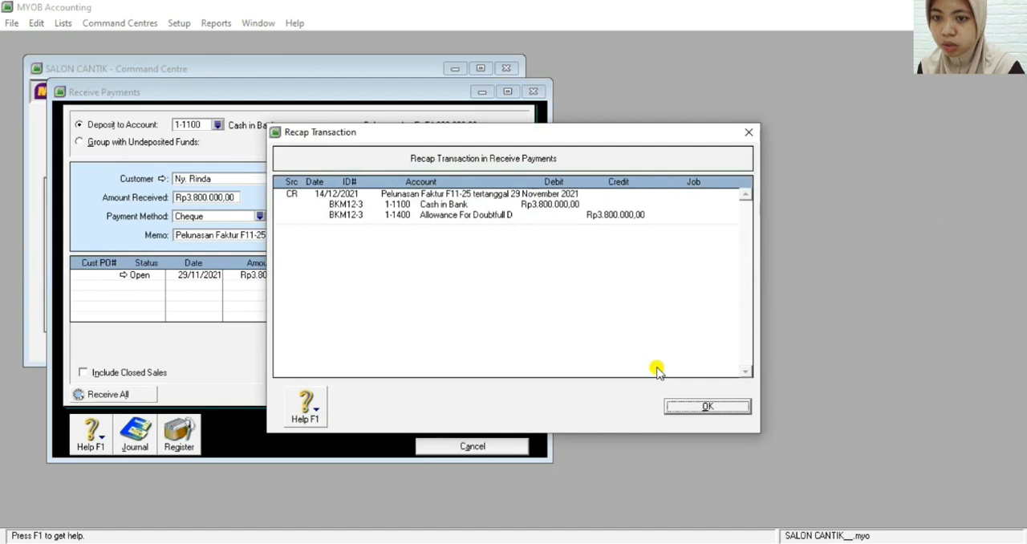
left_click(699, 406)
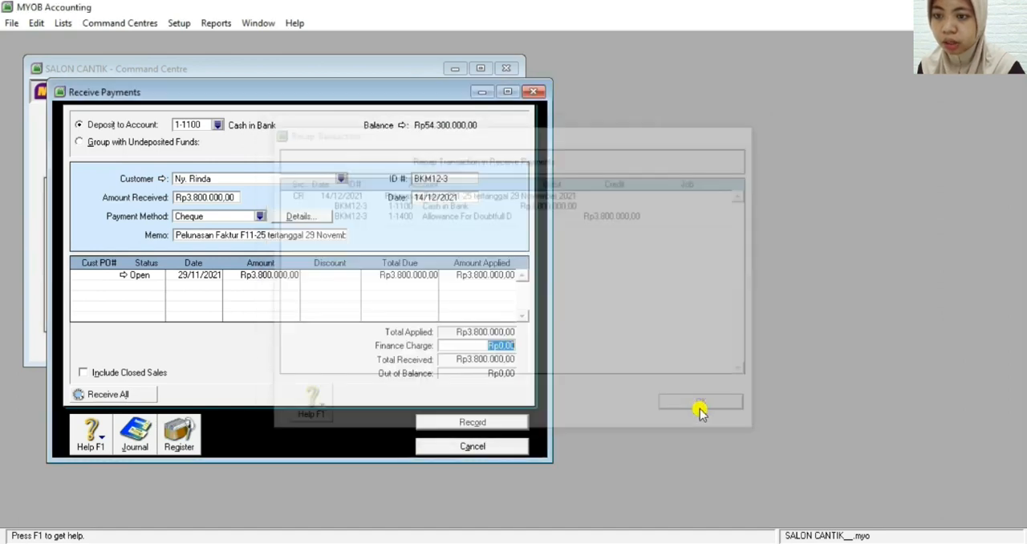
left_click(472, 422)
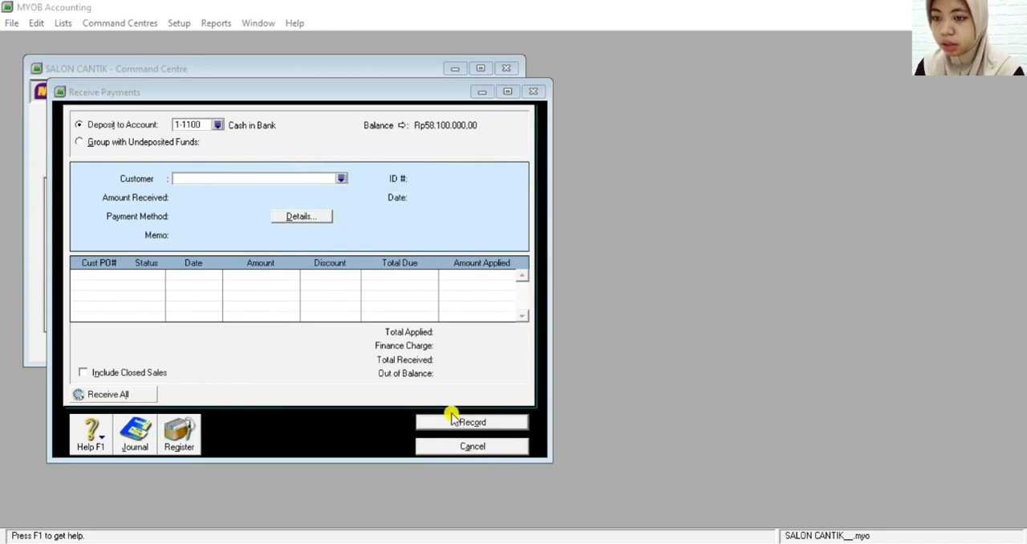
left_click(464, 447)
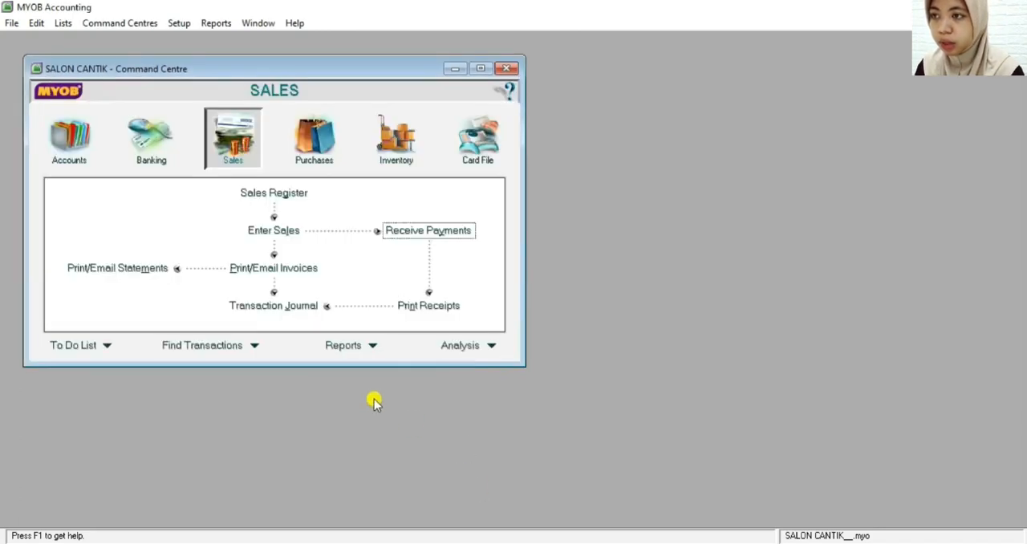
Start a Spend Money transaction and enter the owner's name as payee, followed by ", pemilik perusahaan"
left_click(160, 149)
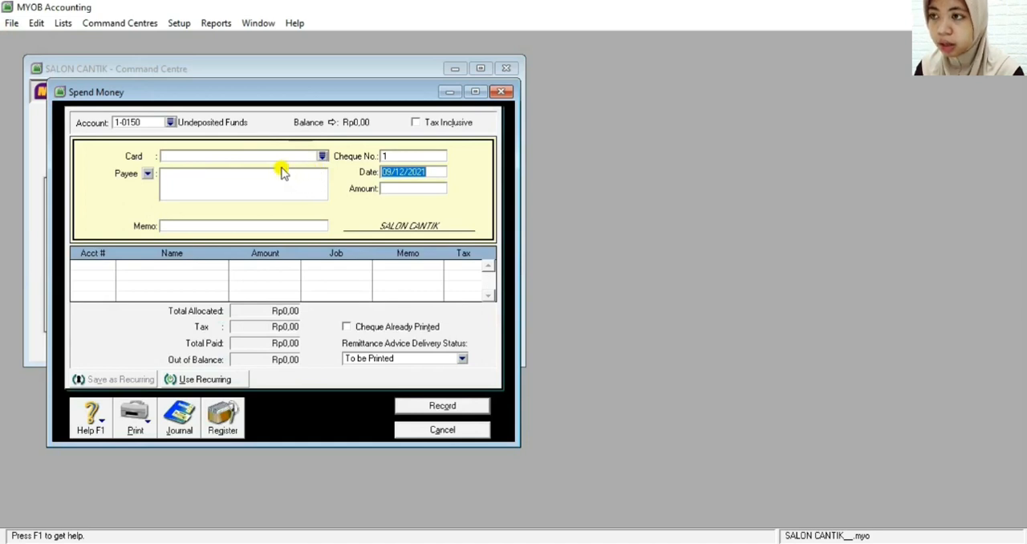
left_click(149, 175)
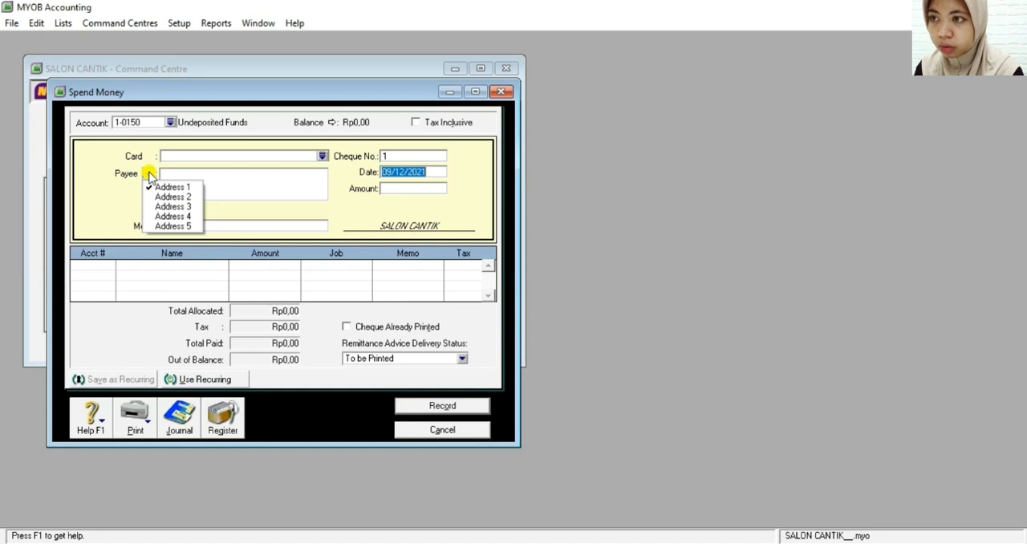
left_click(219, 177)
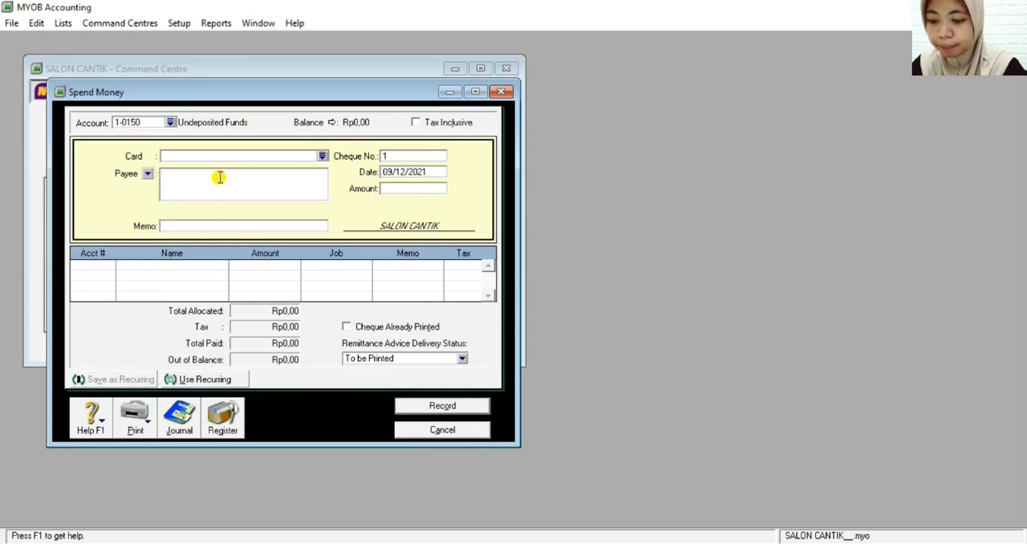
type("Ny. ")
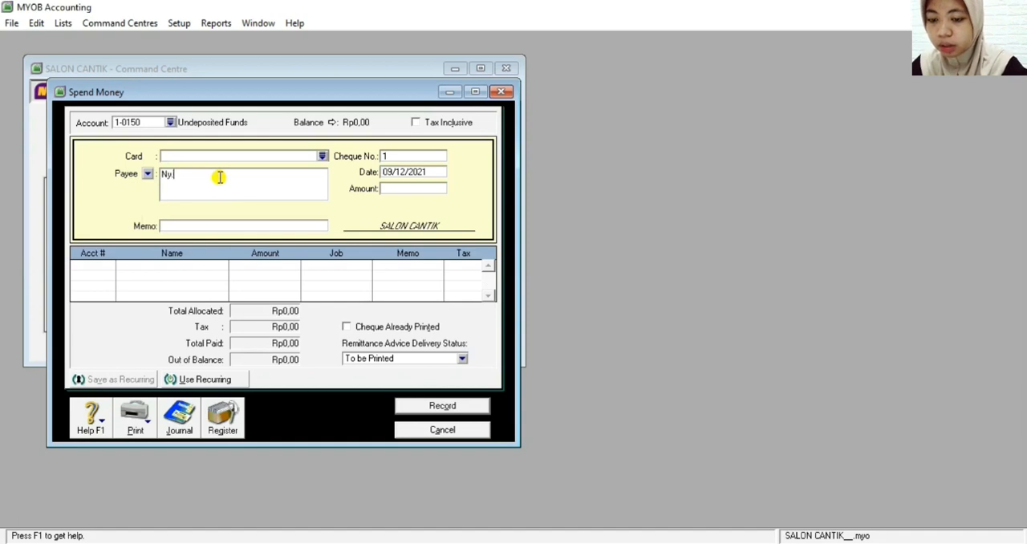
type("Indah")
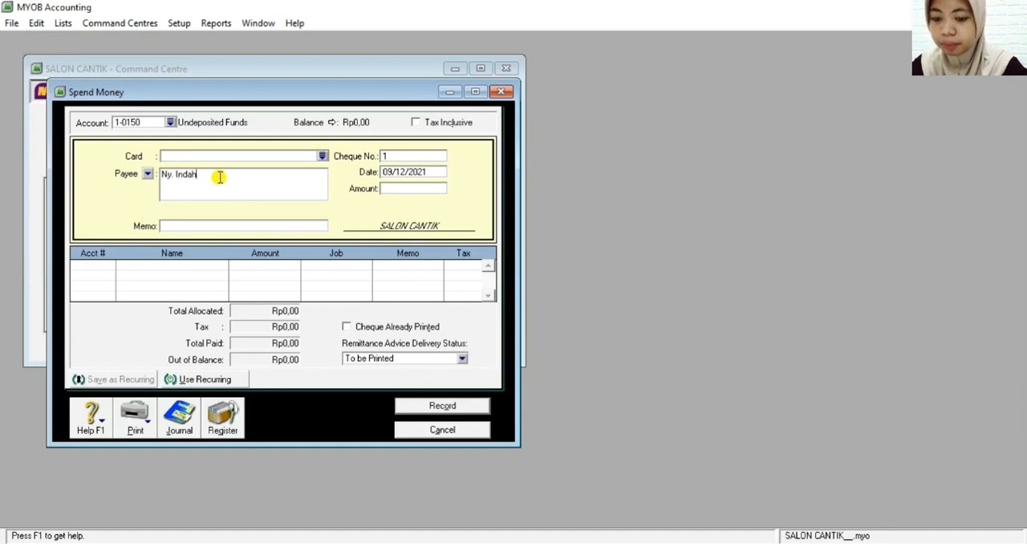
type(", ")
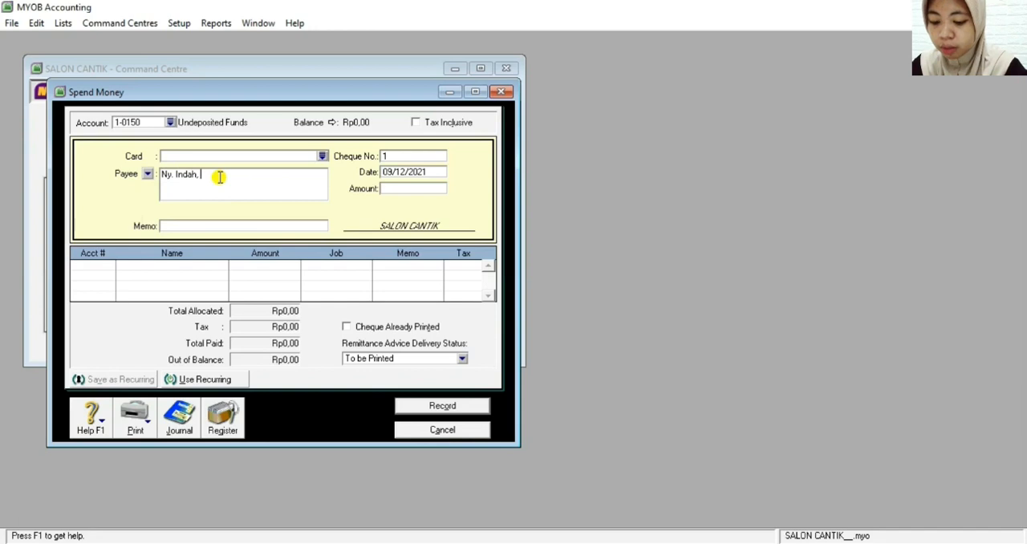
type("pe")
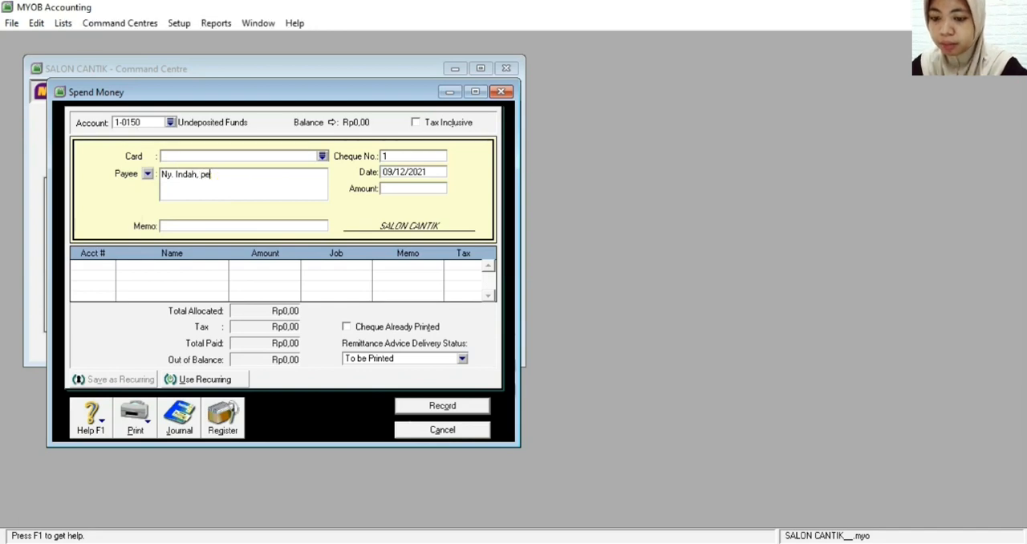
type("rilik pw")
key("BackSpace")
type("erusahaan")
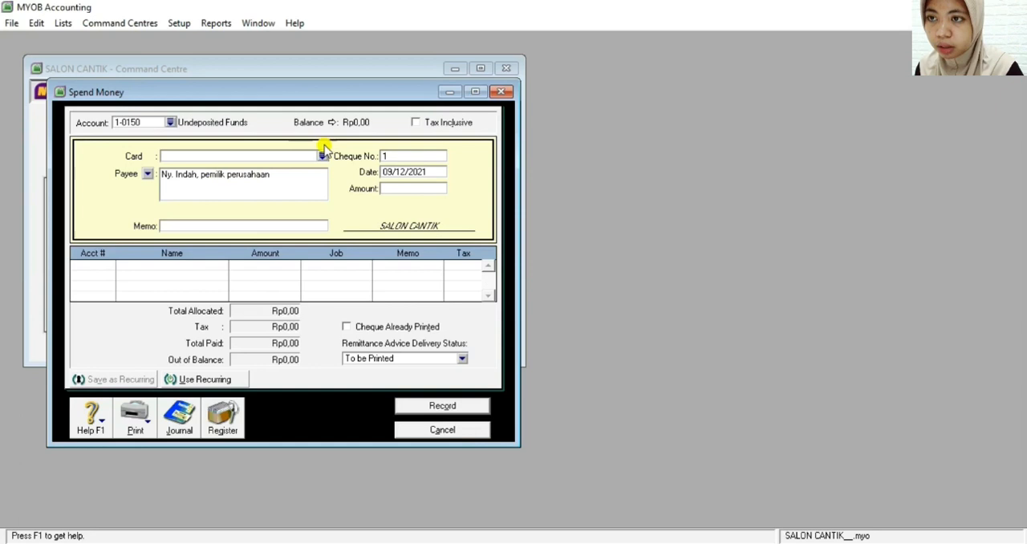
Set the cheque number to V12-4 and the transaction date to 17/12/2021
double_click(394, 157)
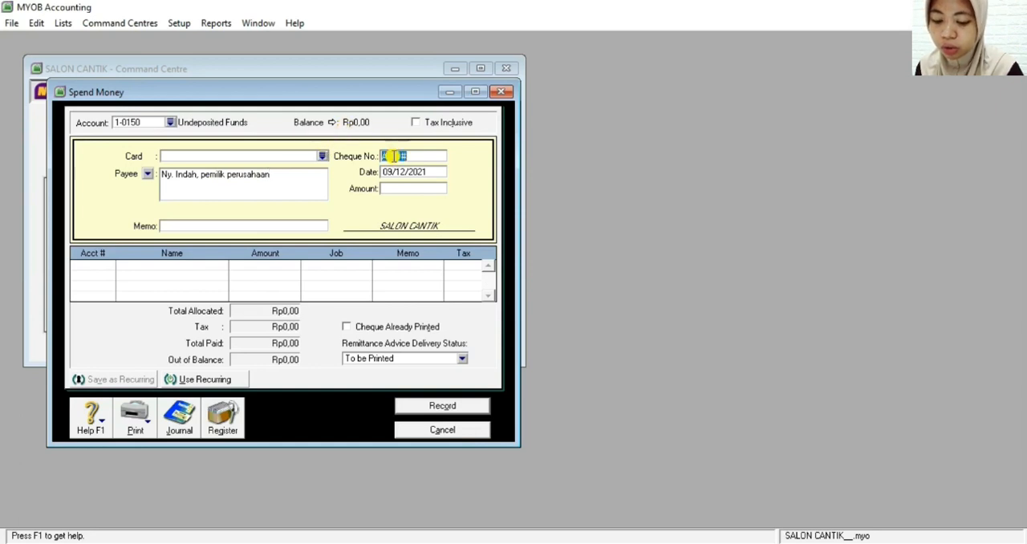
key("BackSpace")
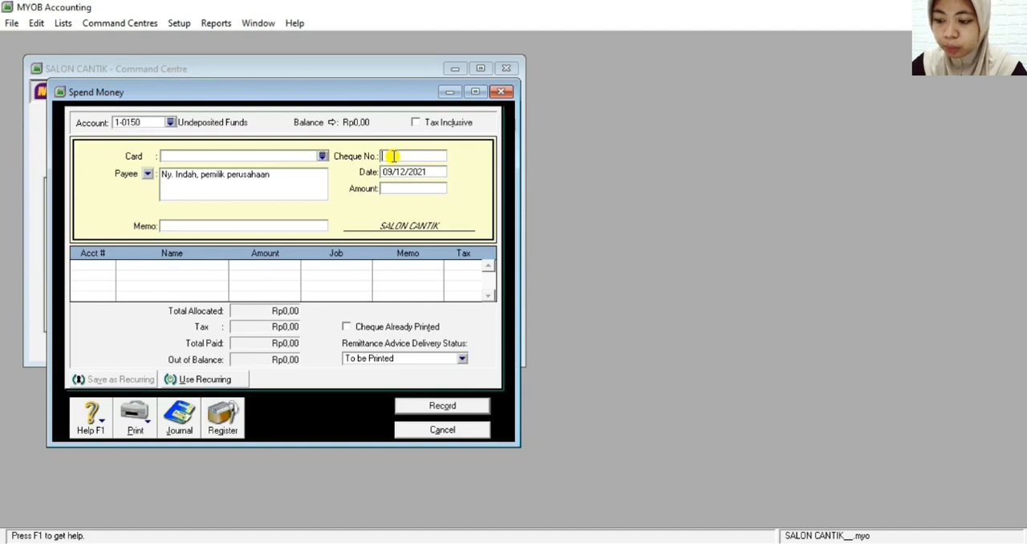
type("V")
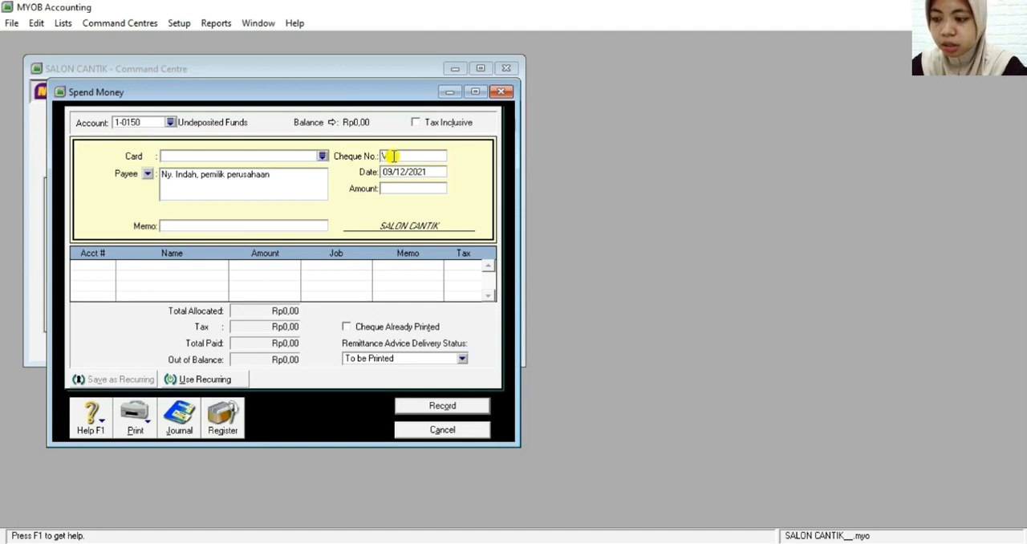
type("0")
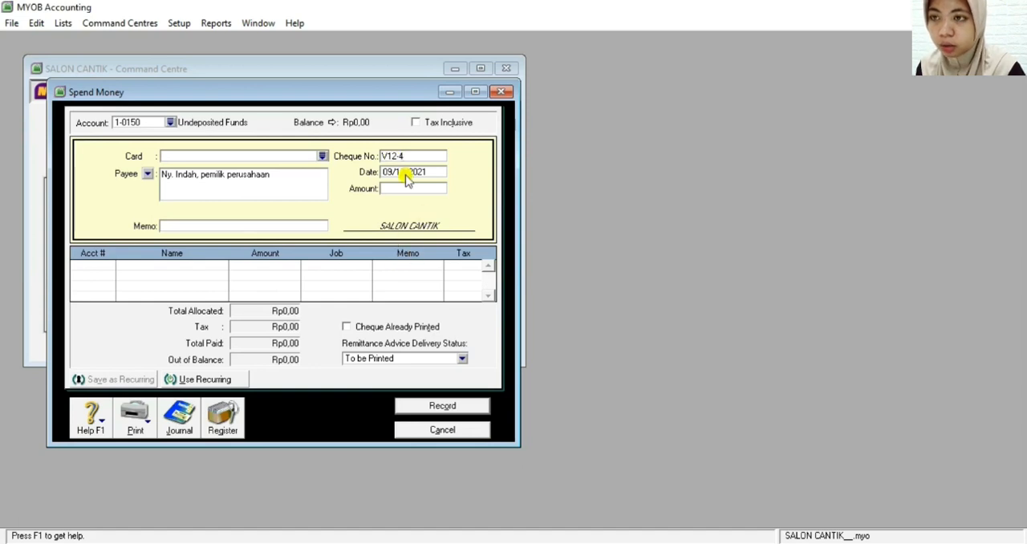
left_click(390, 170)
left_click(395, 172)
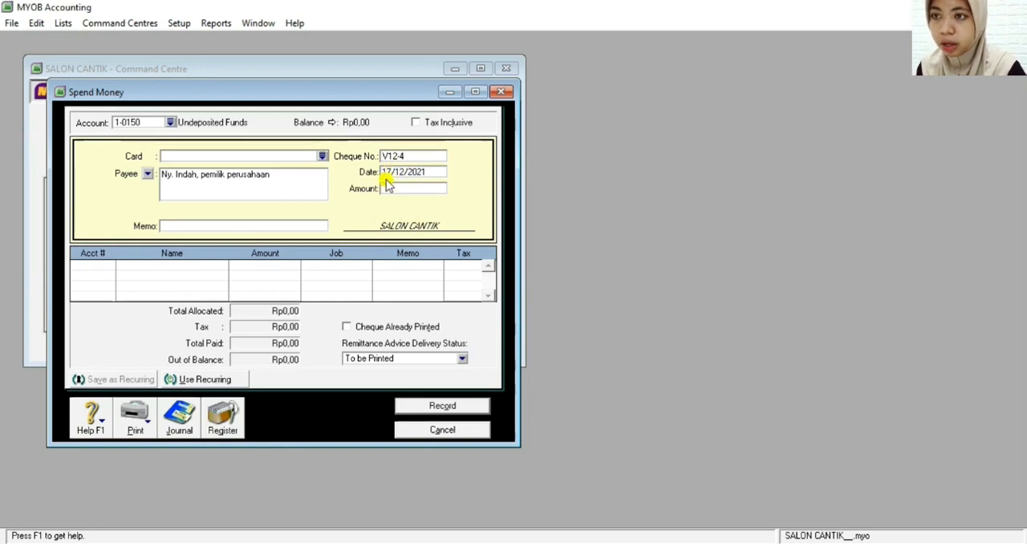
Set the amount of the Spend Money transaction to Rp1.000.000
left_click(385, 187)
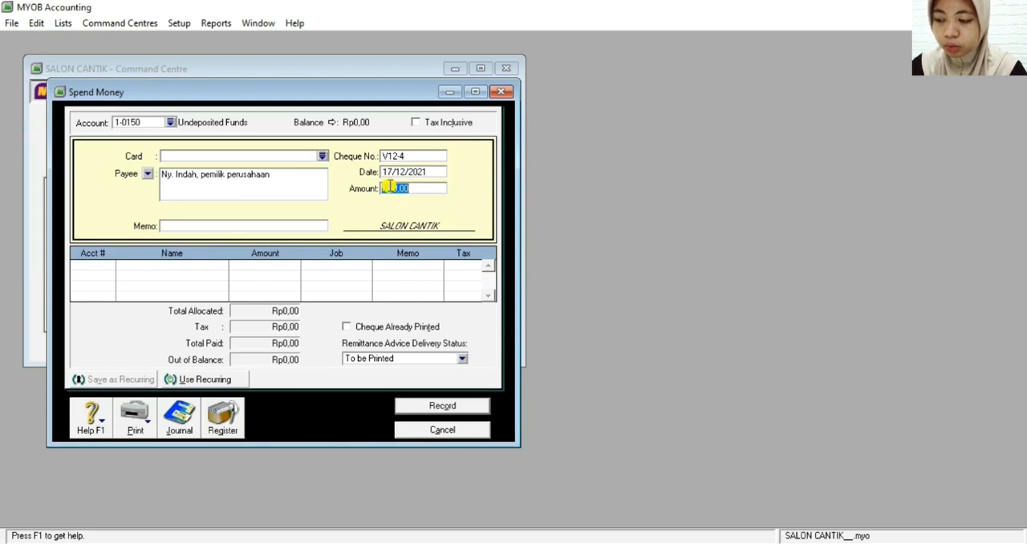
key("BackSpace")
type("1.000.000")
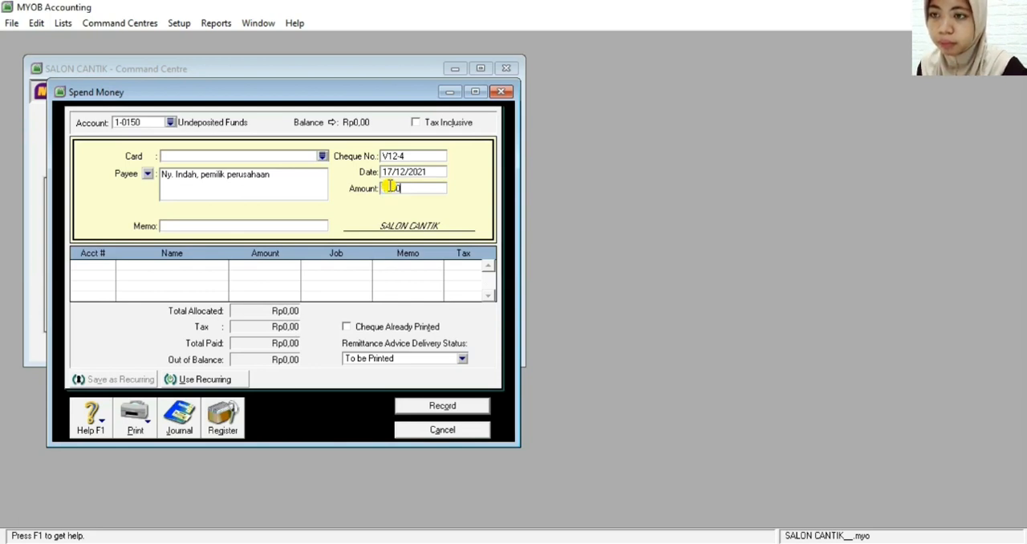
key("Tab")
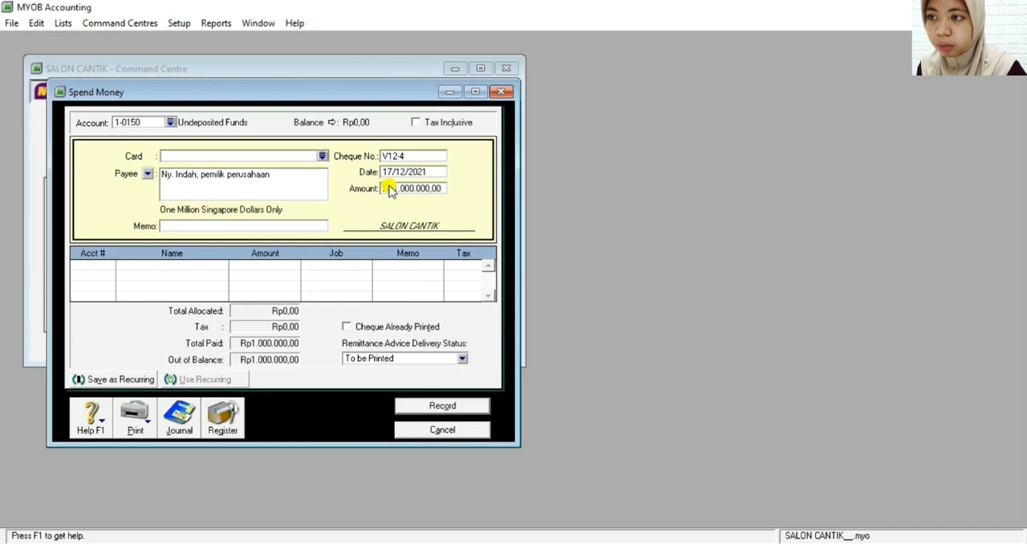
Enter the memo "Untuk keperluan pribadi pemilik perusahaan" for the Spend Money transaction
left_click(251, 225)
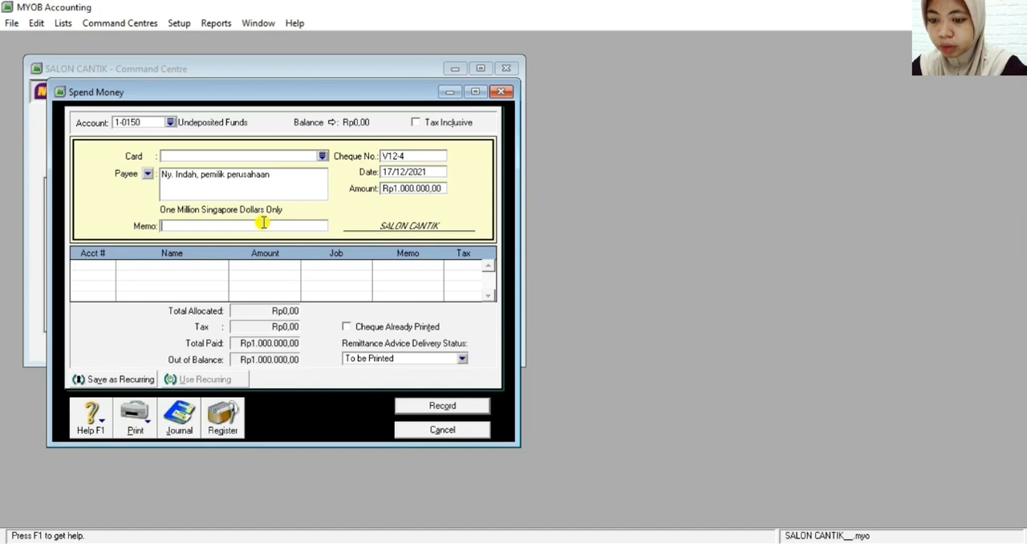
type("Un")
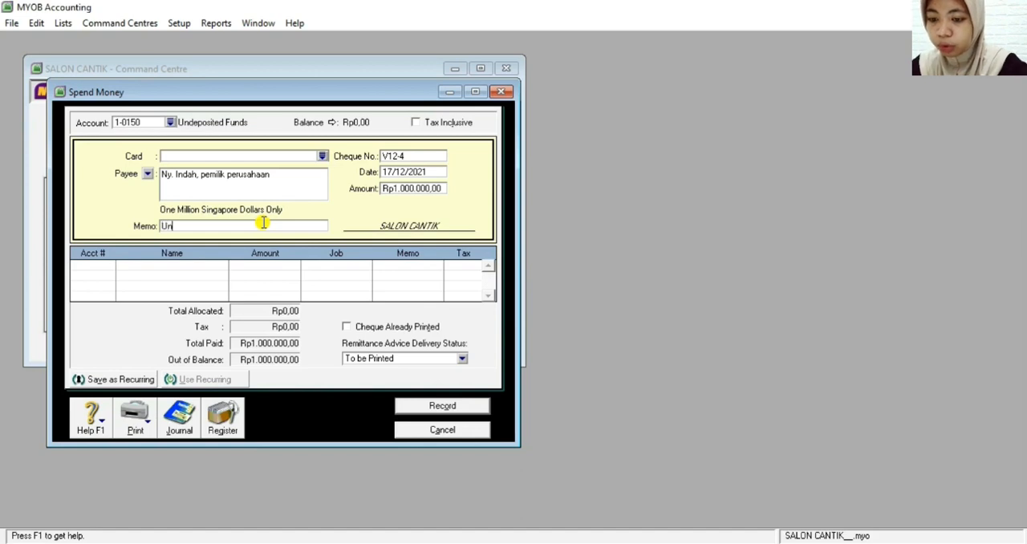
type("tuk kepe")
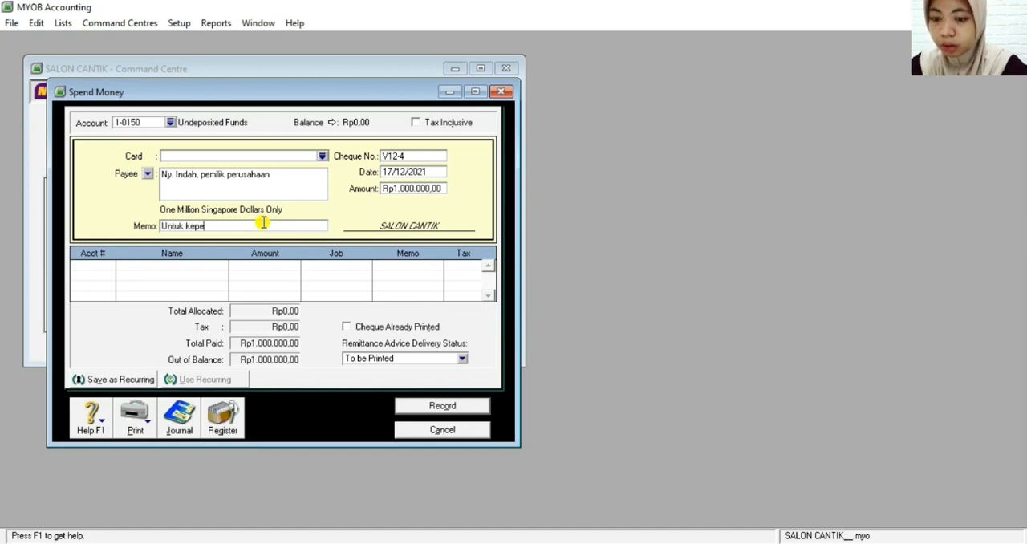
type("rluan p")
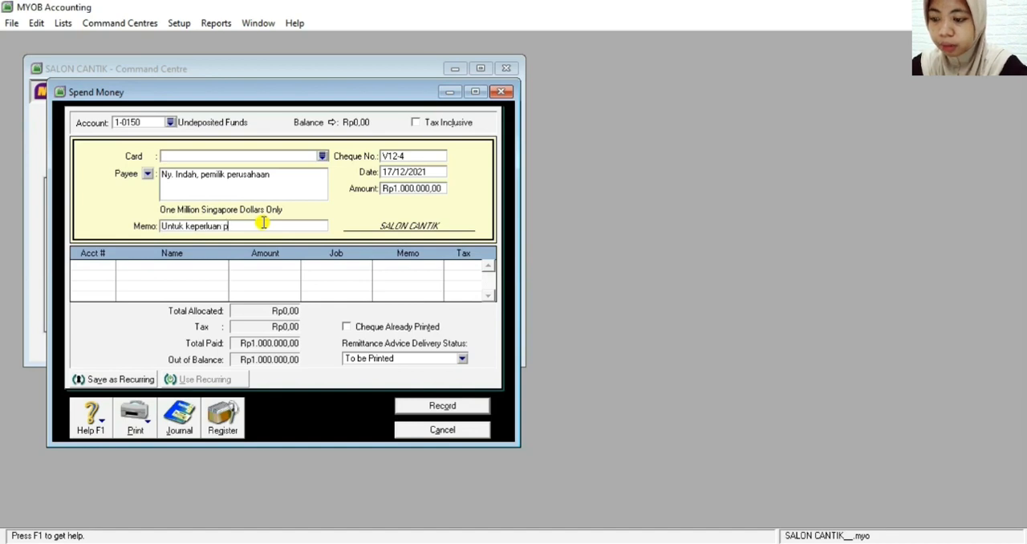
type("ribadi pe")
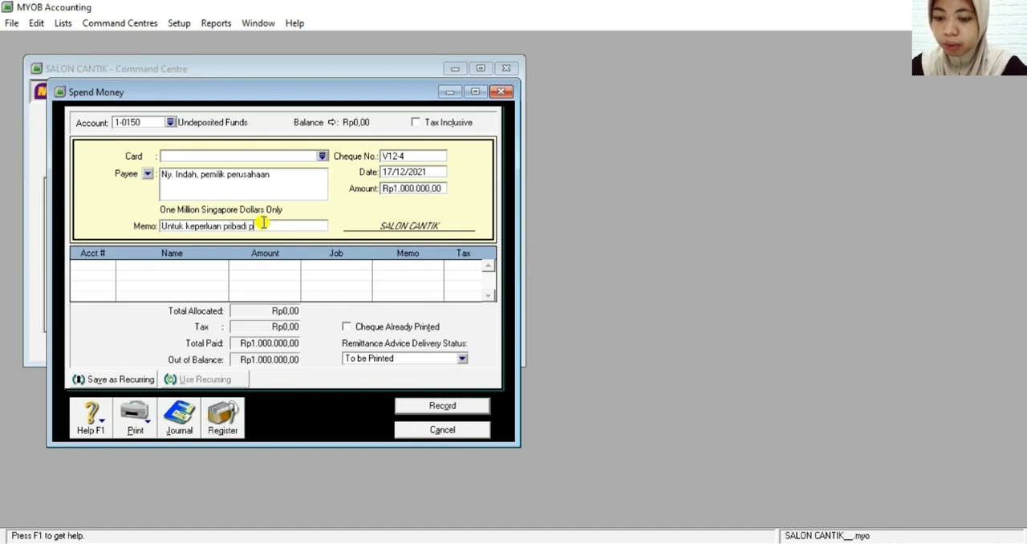
type("milik")
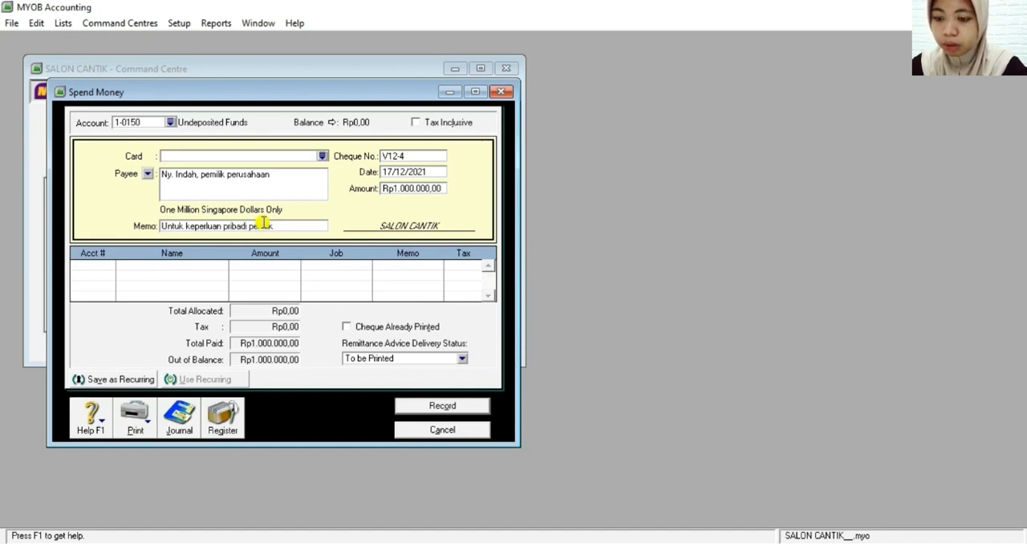
type(" perusahaan")
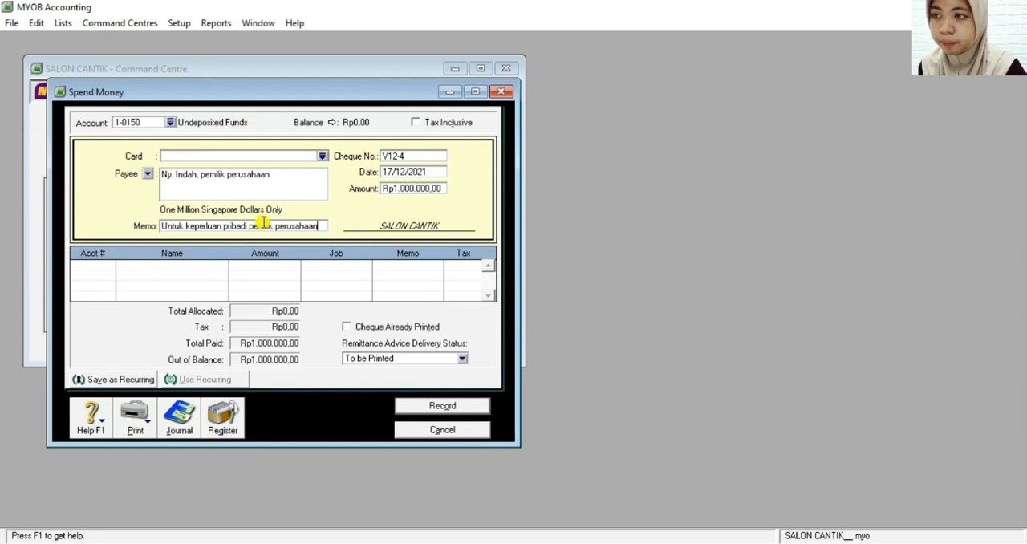
Allocate the full amount to the owner's drawing account 3-1200
left_click(108, 264)
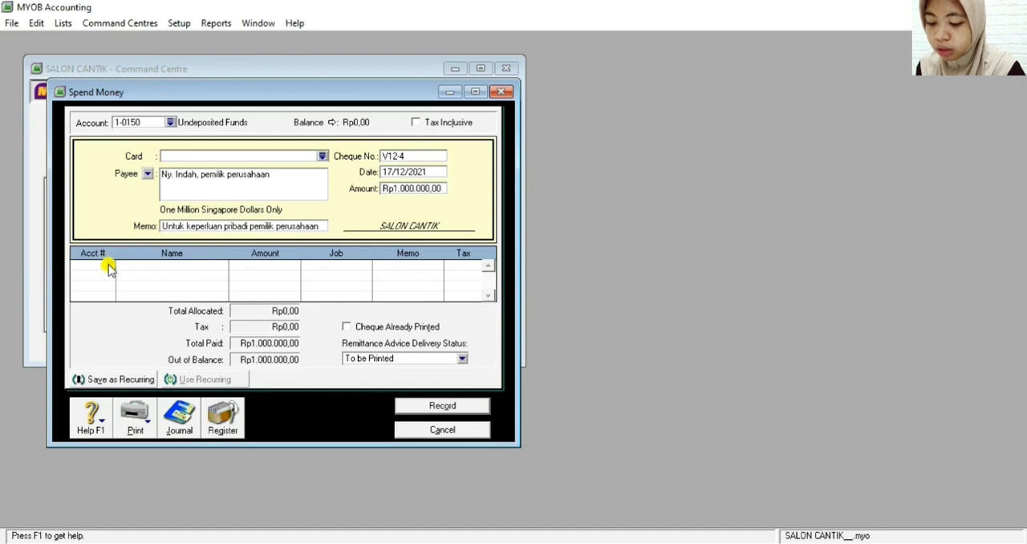
type("6")
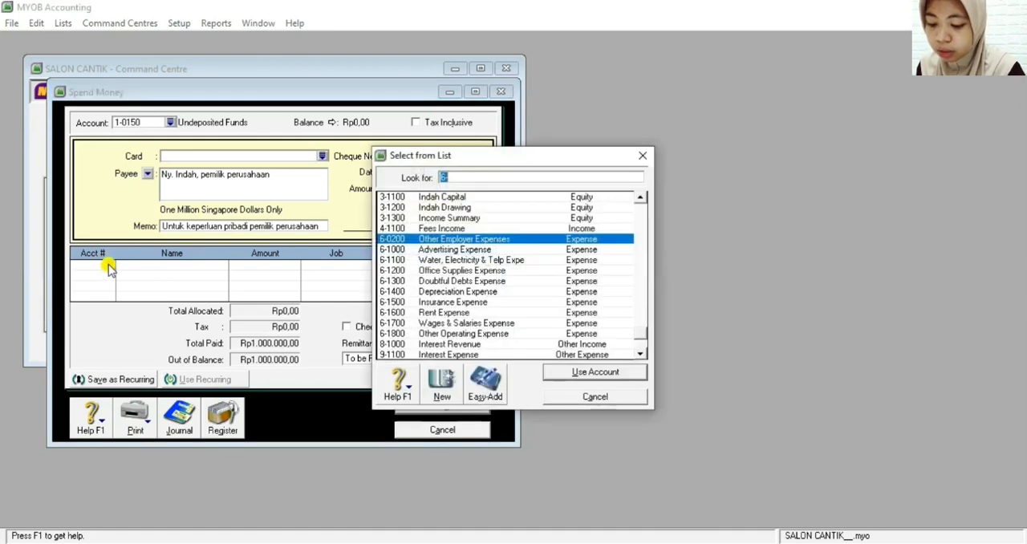
type("3-1200")
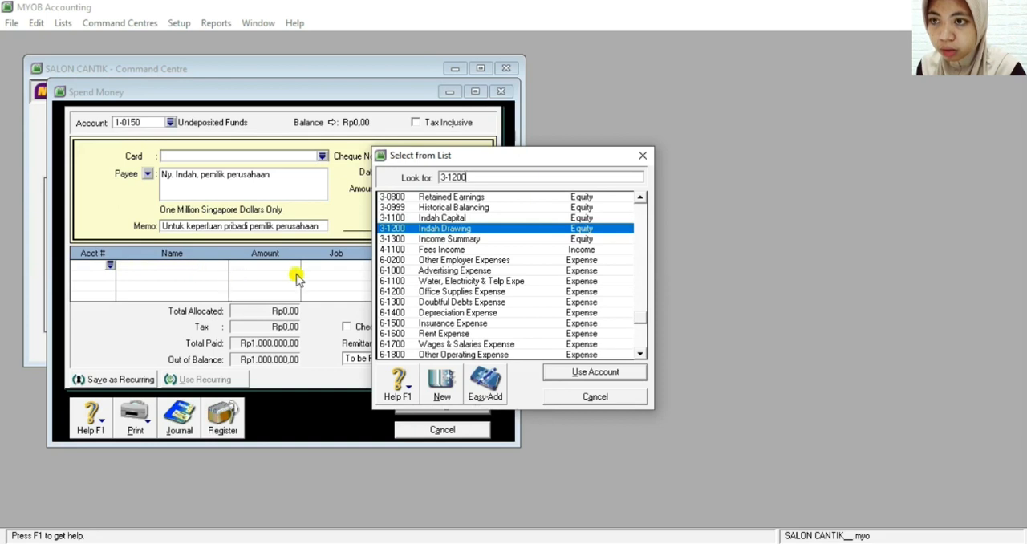
left_click(591, 373)
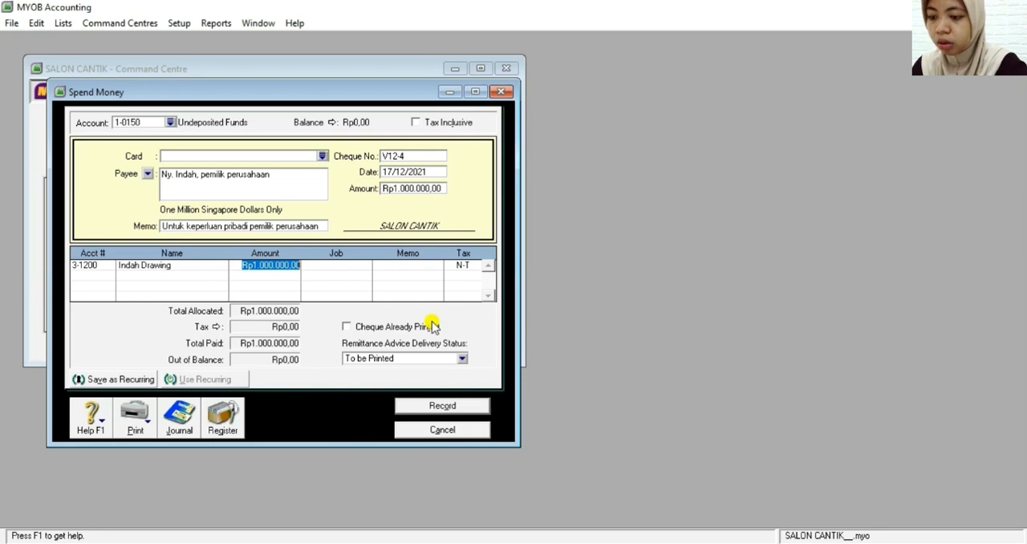
Review the recap of the owner's withdrawal and record the Spend Money transaction
key("ctrl+r")
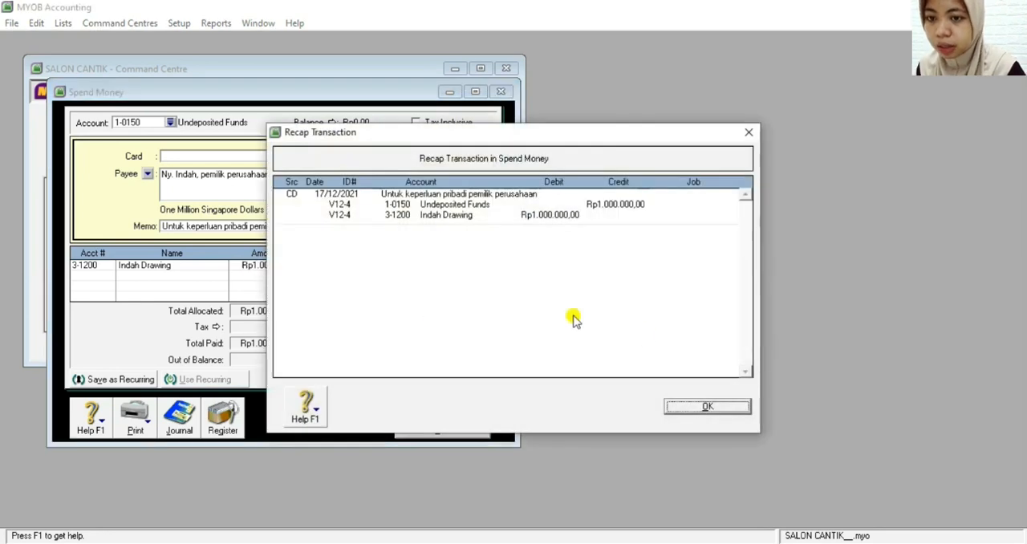
left_click(681, 409)
left_click(444, 406)
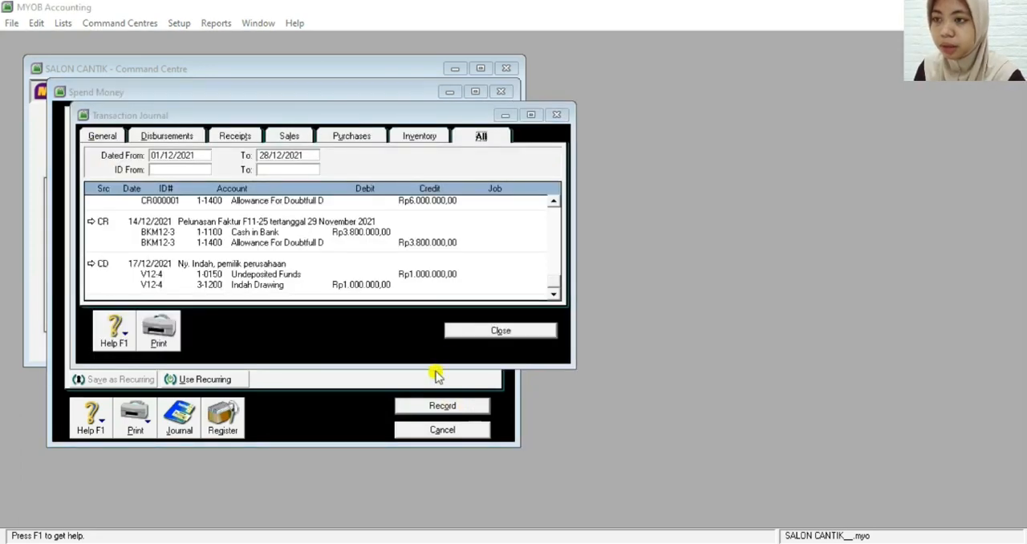
Close the transaction journal and the Spend Money entry, and start a new service sales invoice for customer SMK Pasunda
left_click(491, 331)
left_click(426, 427)
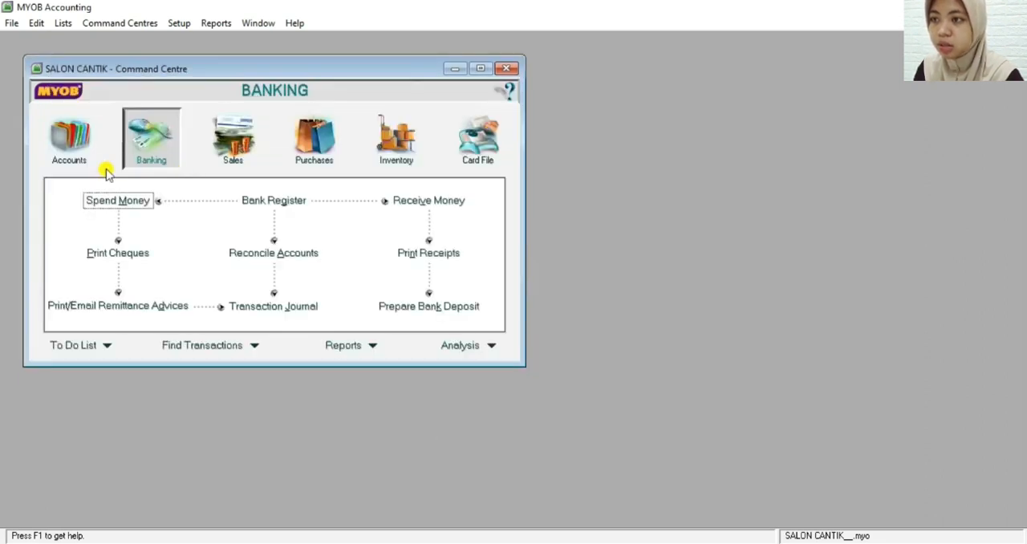
left_click(233, 148)
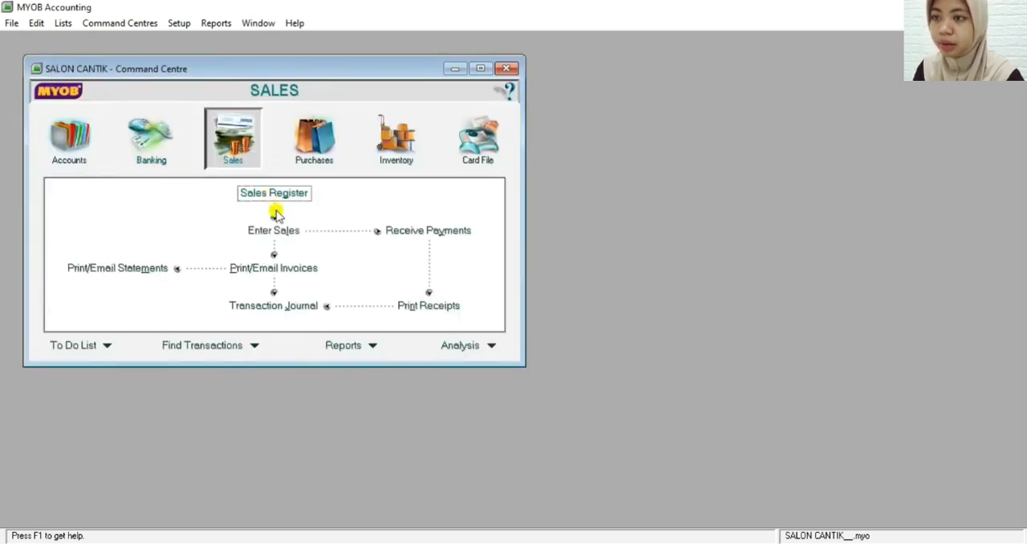
left_click(285, 231)
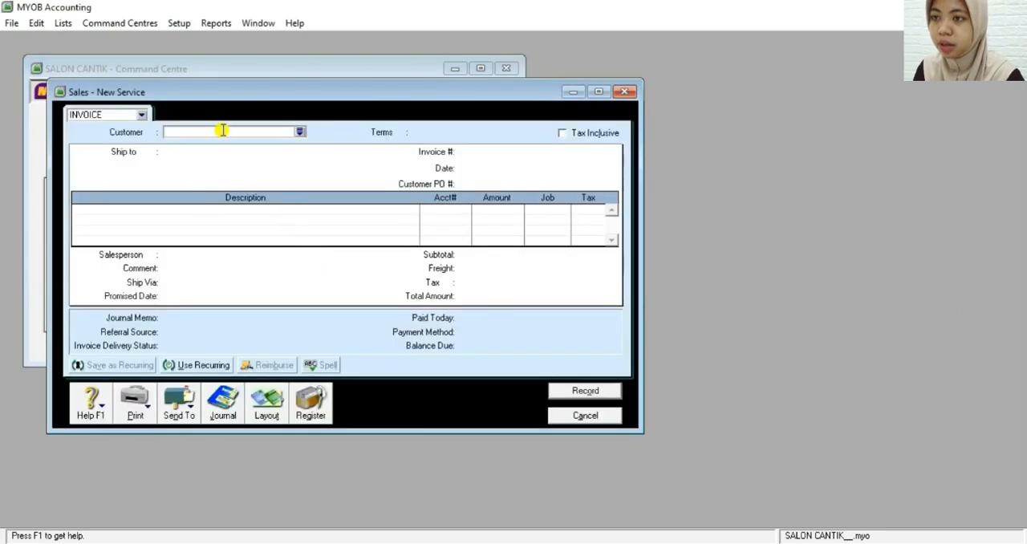
left_click(300, 132)
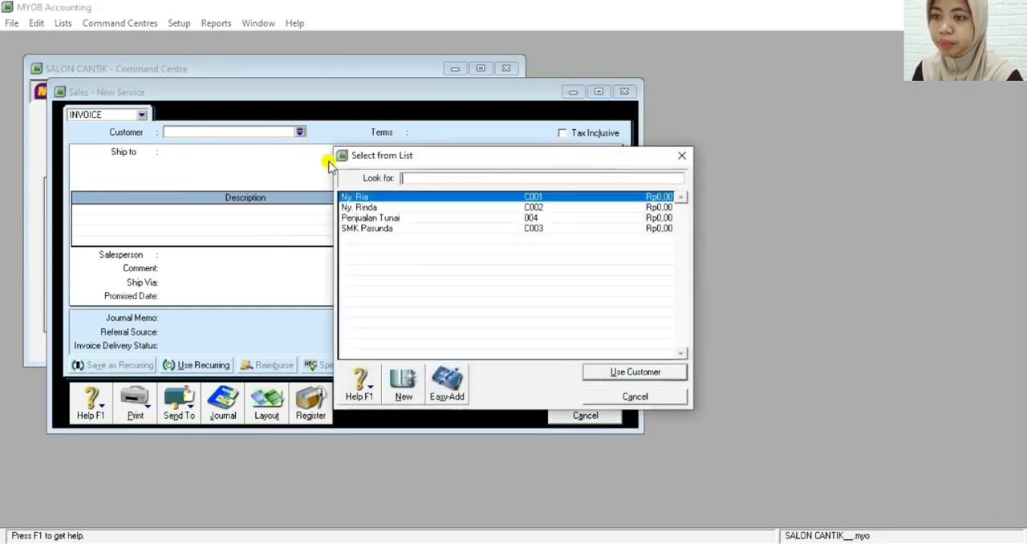
double_click(361, 228)
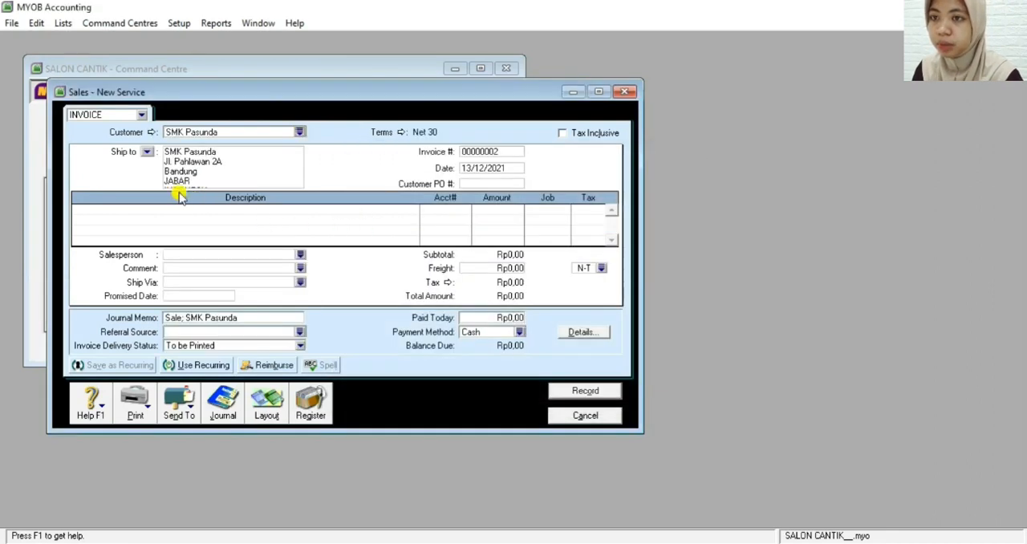
Set the invoice number to F12-2 and the invoice date to 18/12/2021
double_click(478, 153)
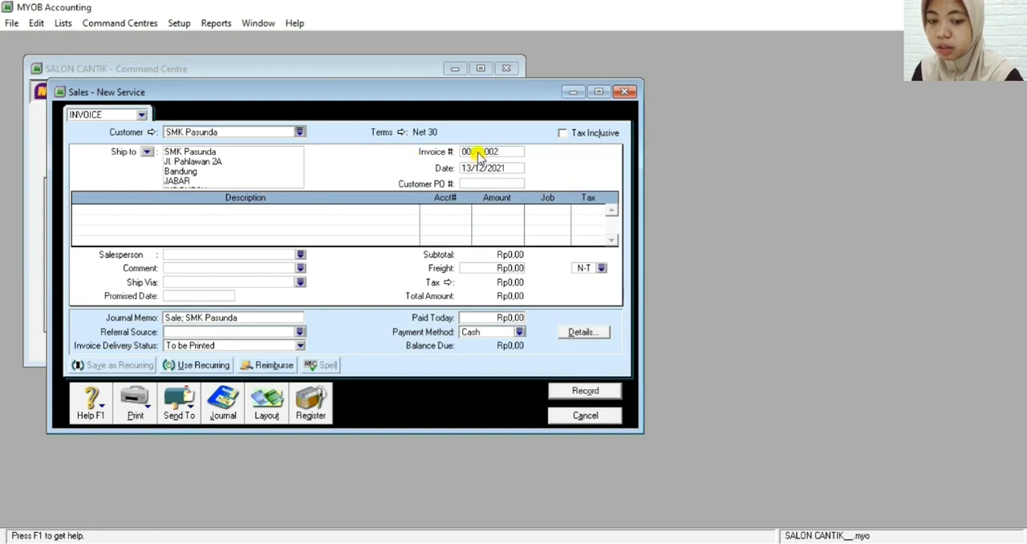
key("BackSpace")
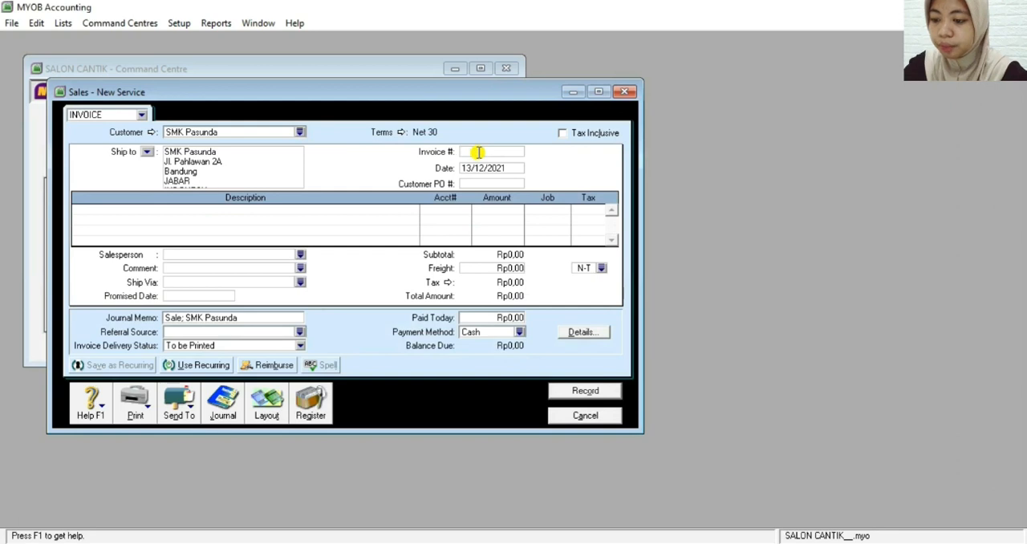
type("F1")
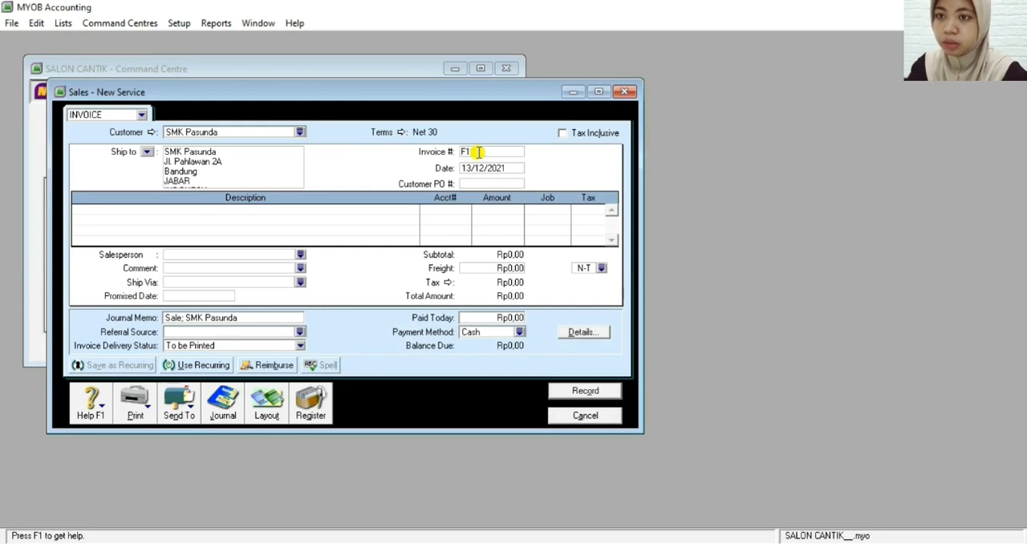
type("-2")
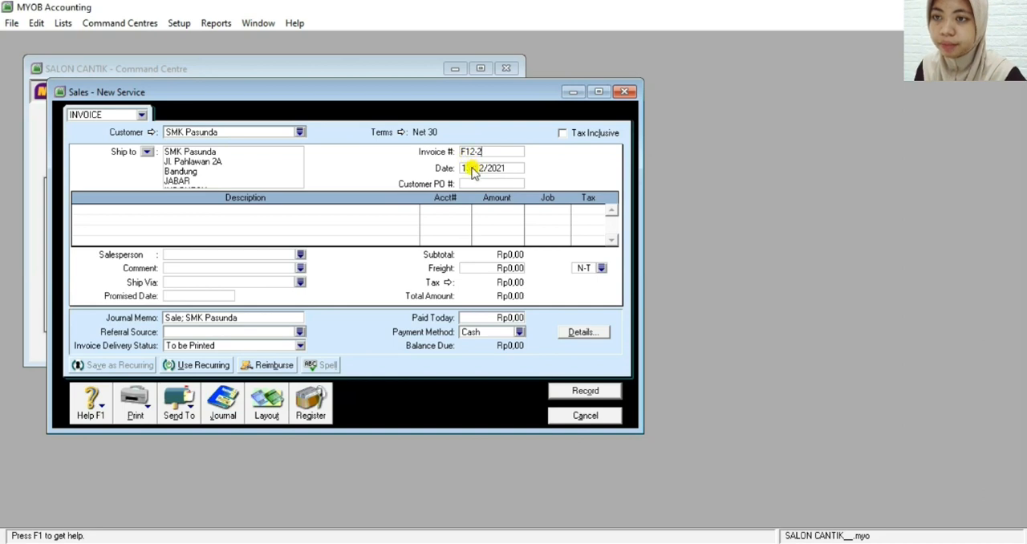
left_click(474, 170)
left_click(474, 168)
key("BackSpace")
type("8")
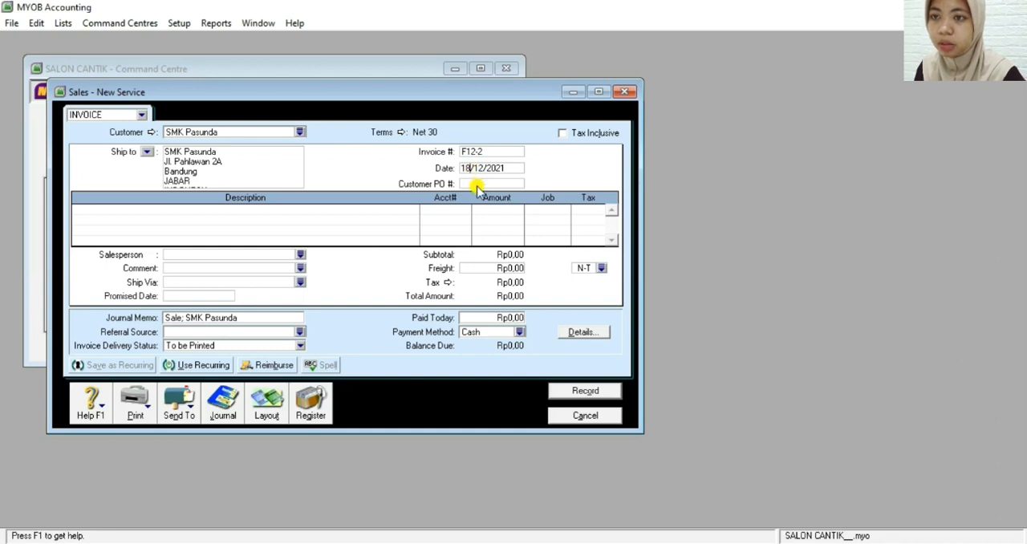
Enter the customer's purchase order number on the SMK Pasunda invoice
left_click(473, 184)
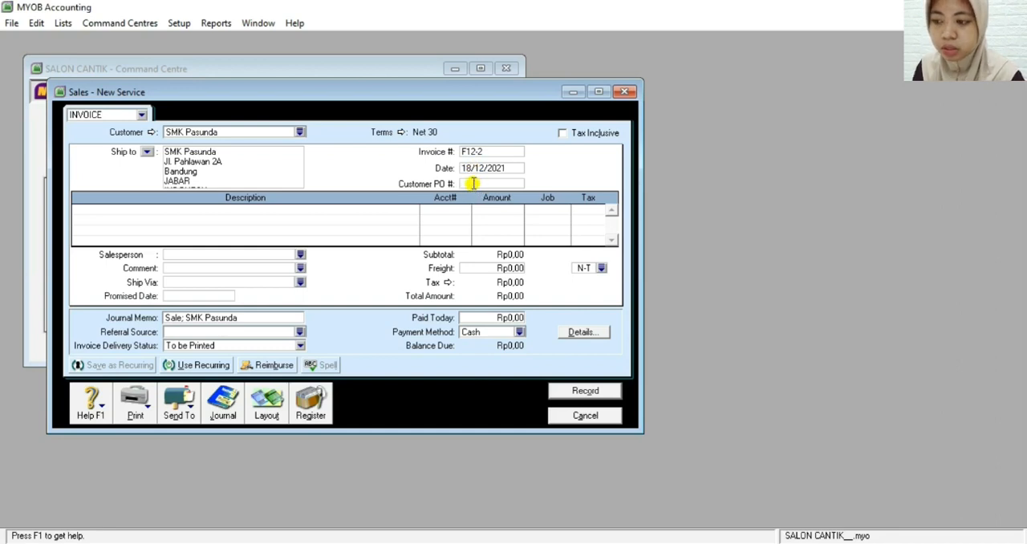
type("1")
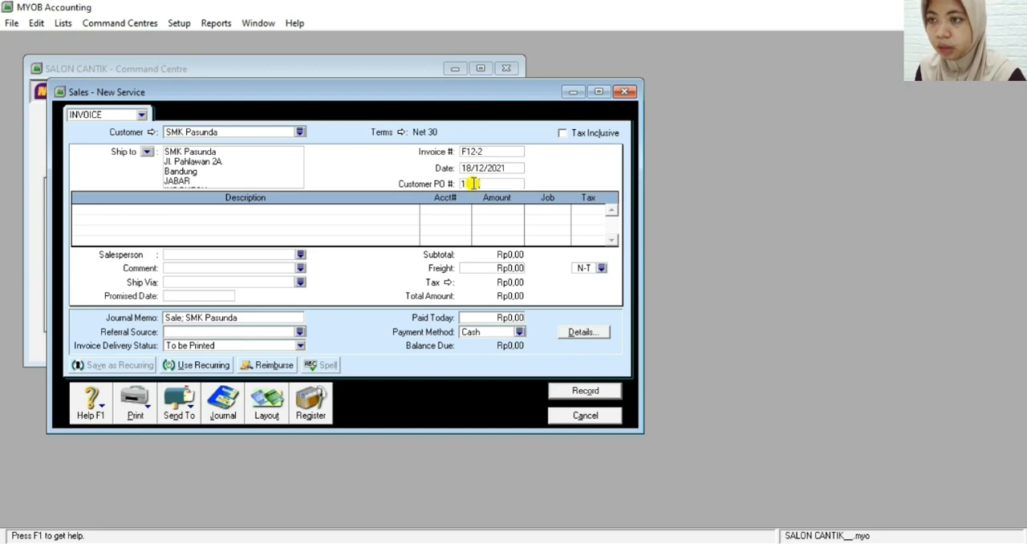
type("123")
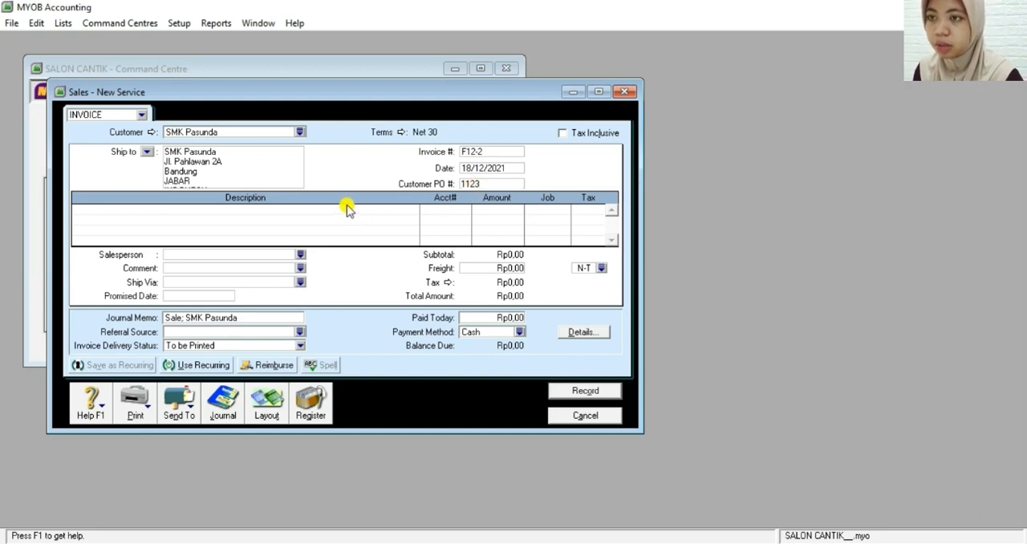
Add an invoice line described as "PENDAPATAN JASA" and assign it to the Fees Income account 4-1100
left_click(348, 210)
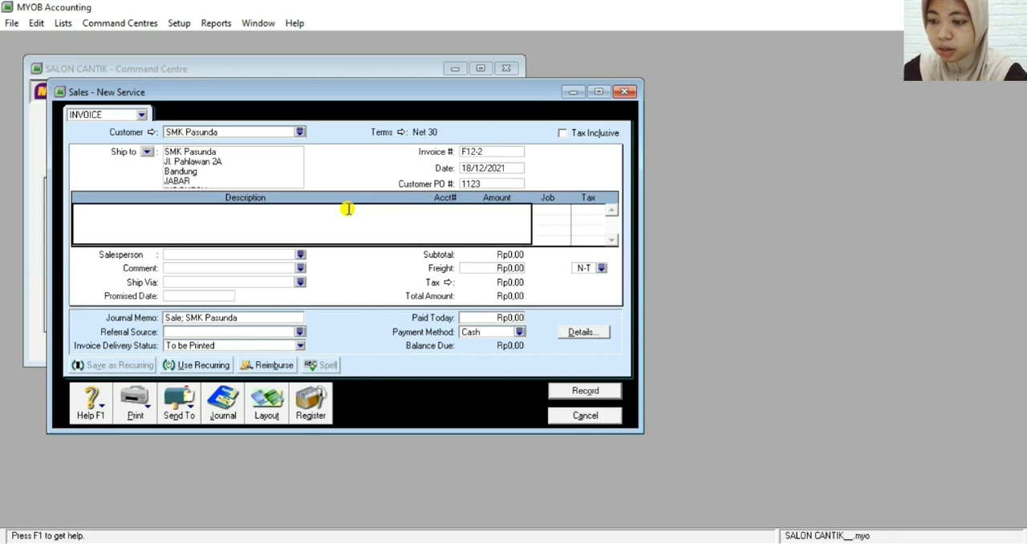
type("PENDAP")
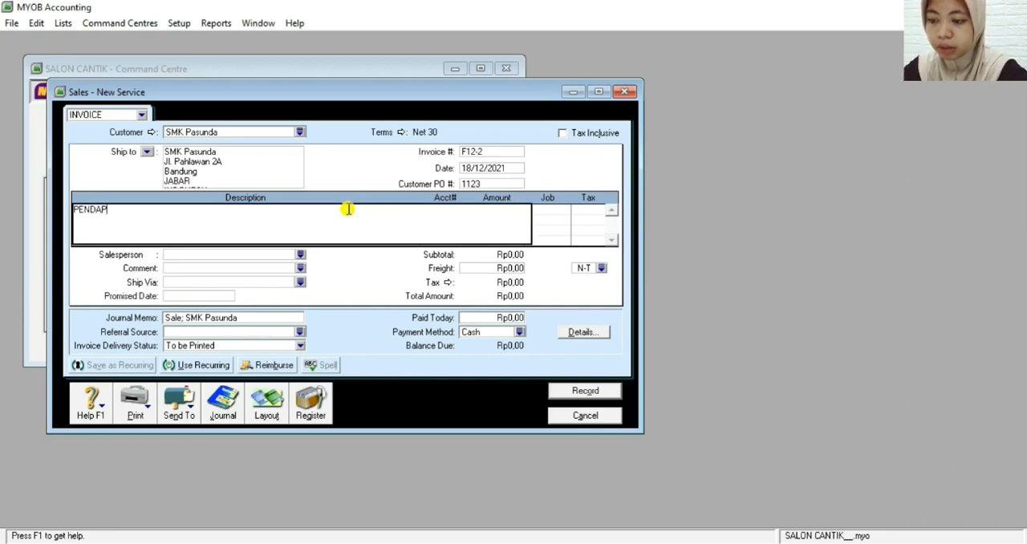
type("ATAN JASA")
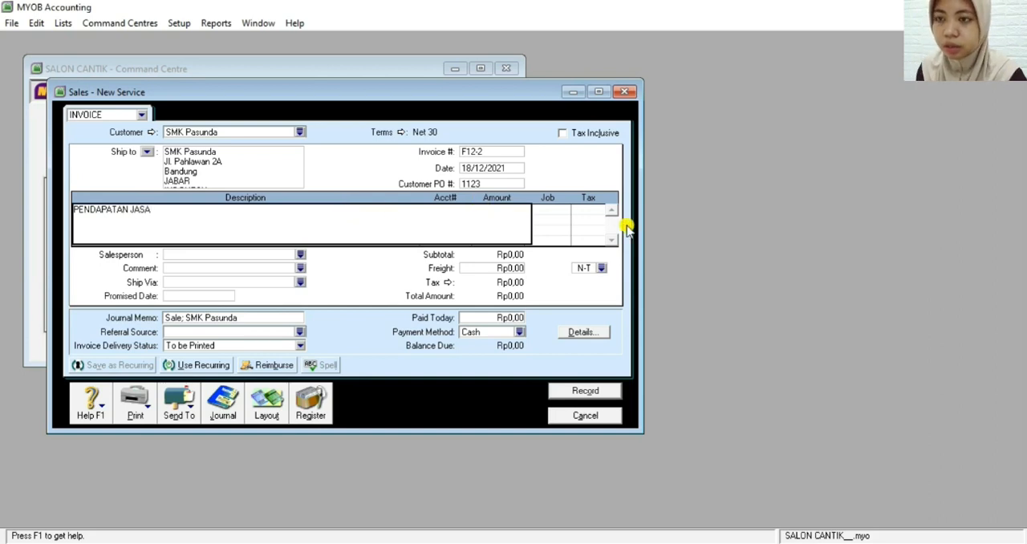
key("Tab")
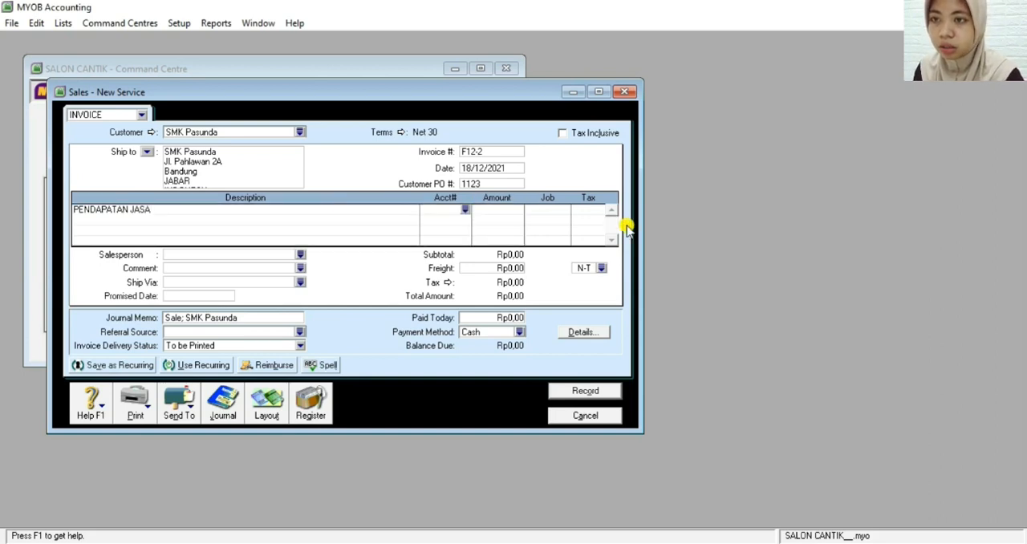
left_click(465, 210)
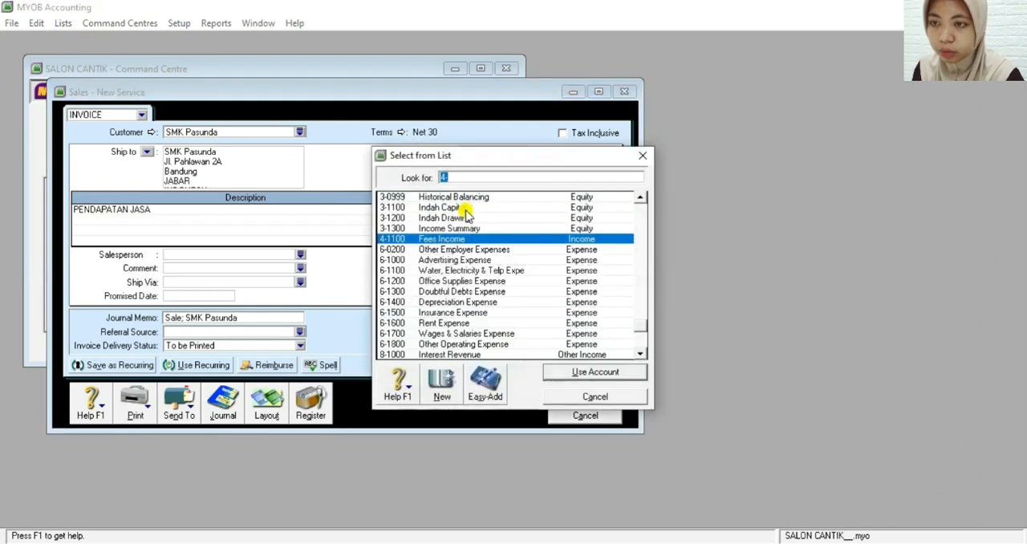
double_click(431, 239)
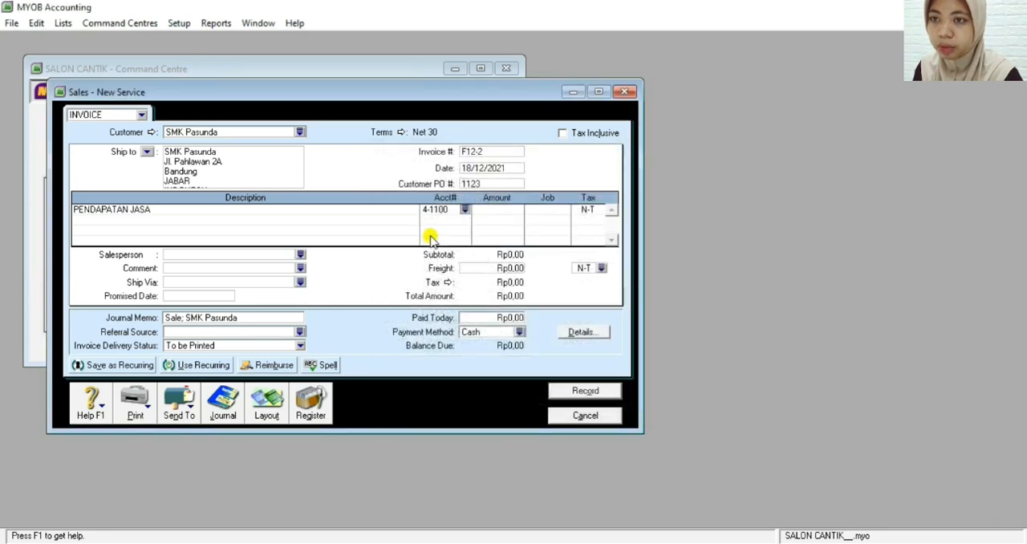
Set the amount of the service income line to Rp4.500.000
left_click(503, 208)
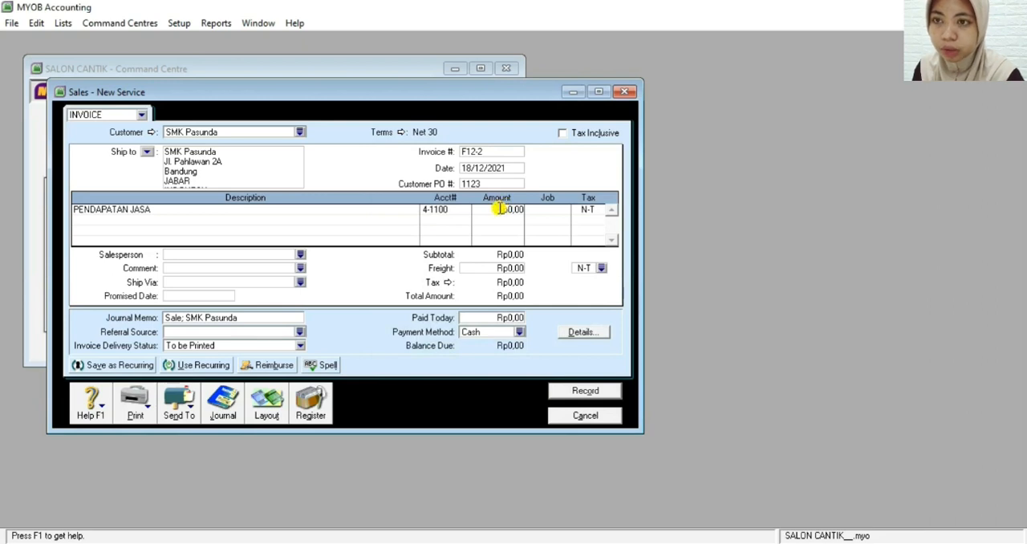
double_click(501, 208)
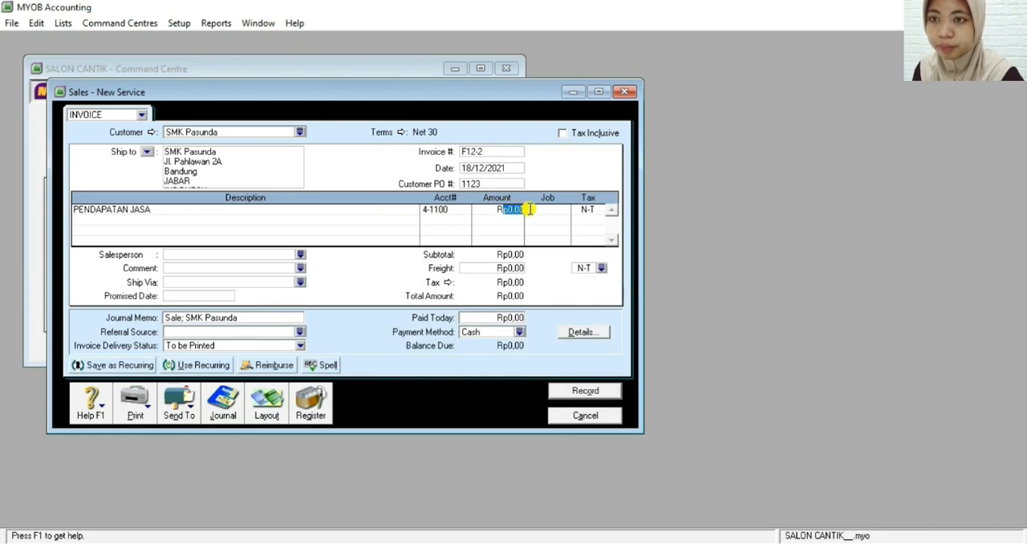
key("BackSpace")
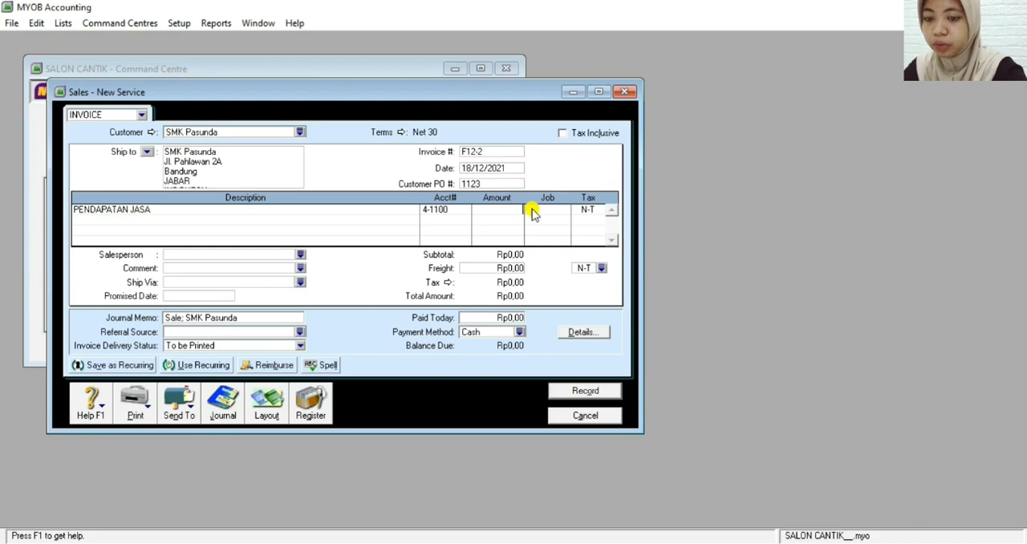
type("4500000")
key("Tab")
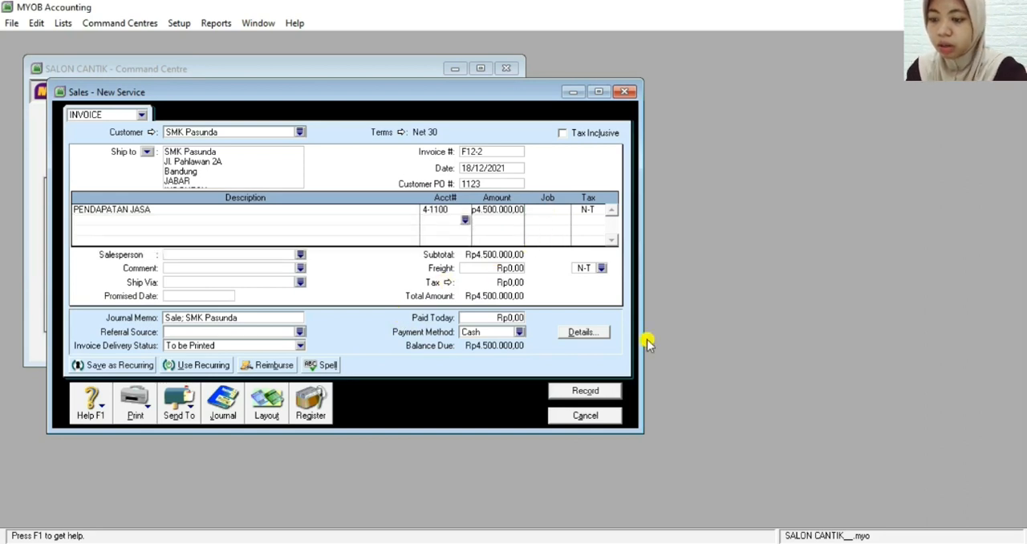
Review the recap of the SMK Pasunda invoice, record it and leave the sales entry window
key("ctrl+r")
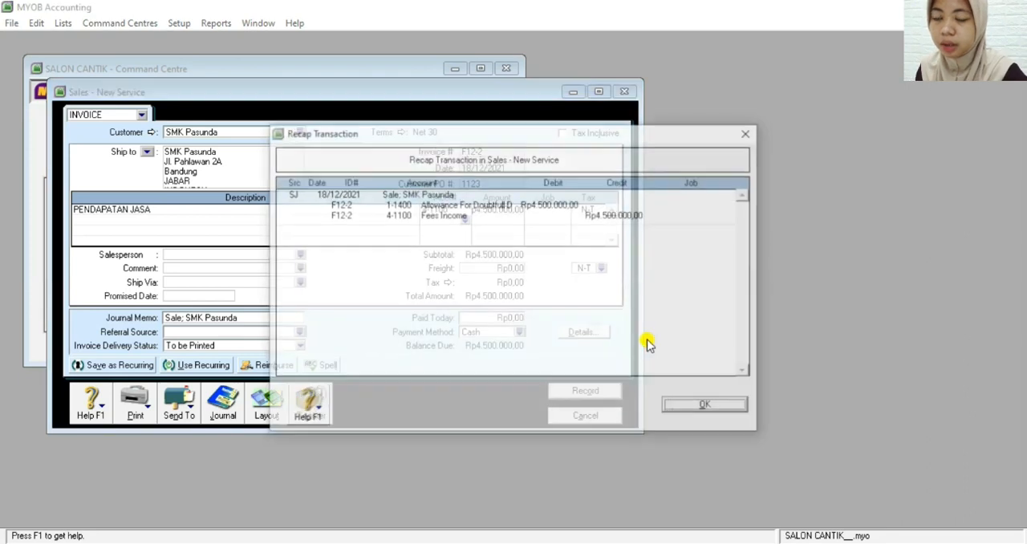
left_click(690, 409)
left_click(577, 391)
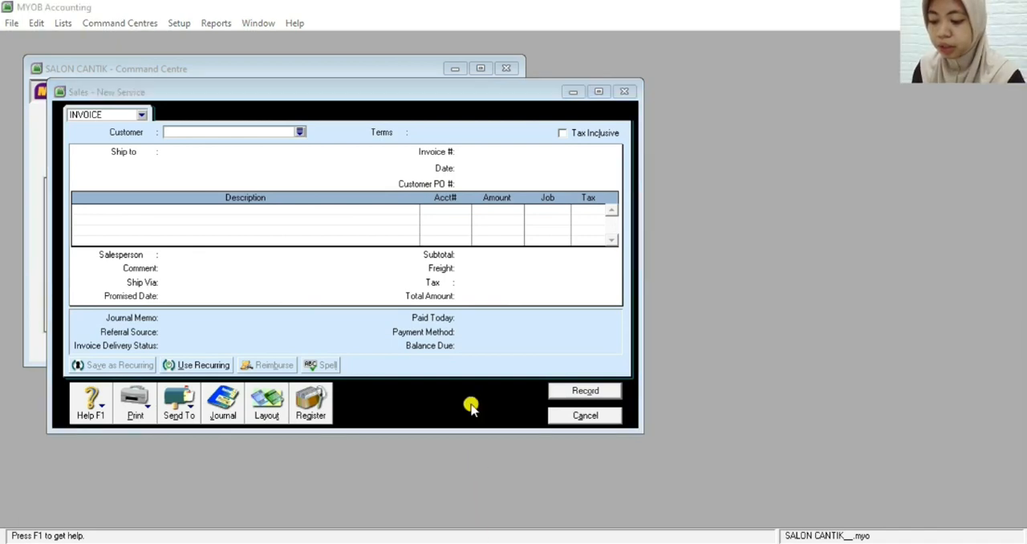
left_click(593, 416)
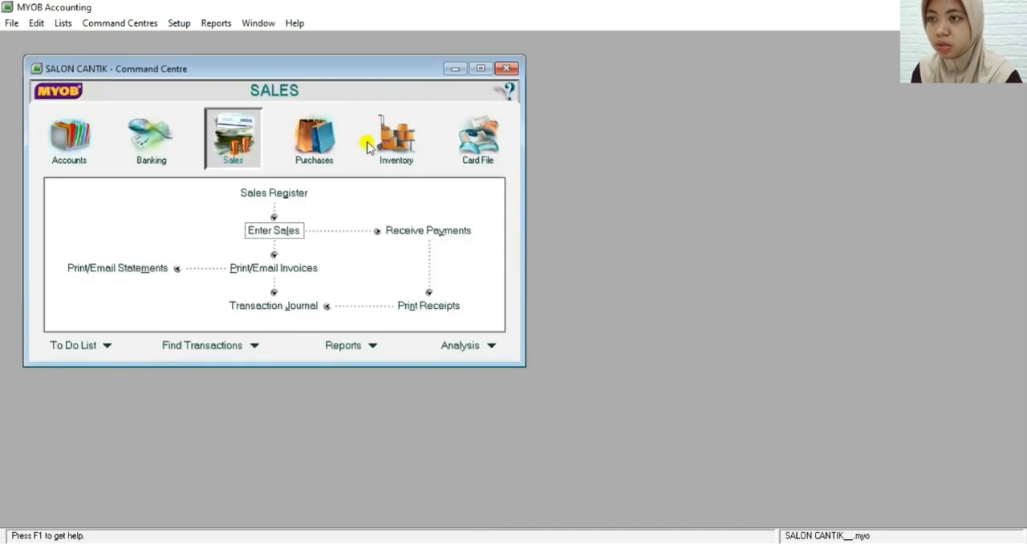
Start a Receive Money transaction deposited to the Cash in Bank account 1-1100
left_click(178, 145)
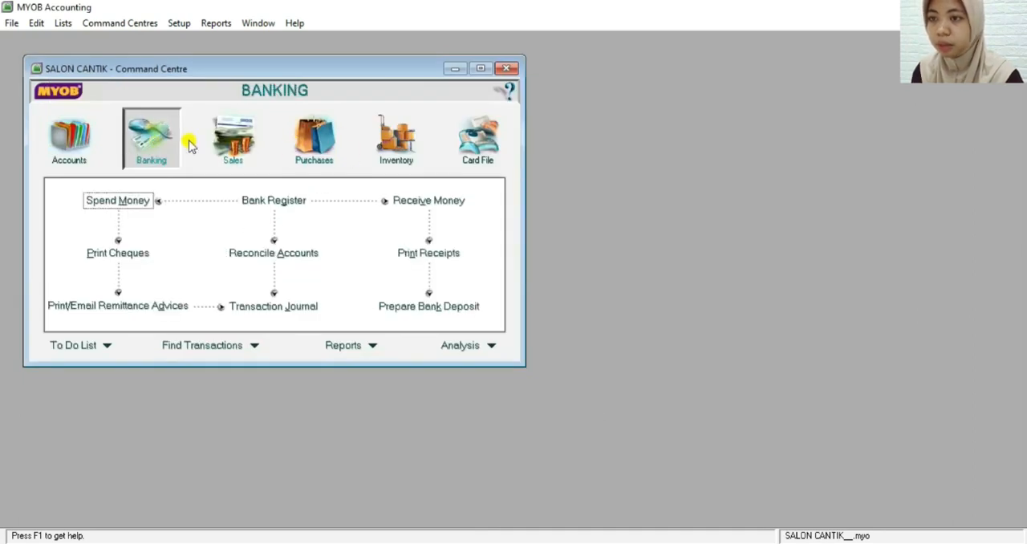
left_click(405, 202)
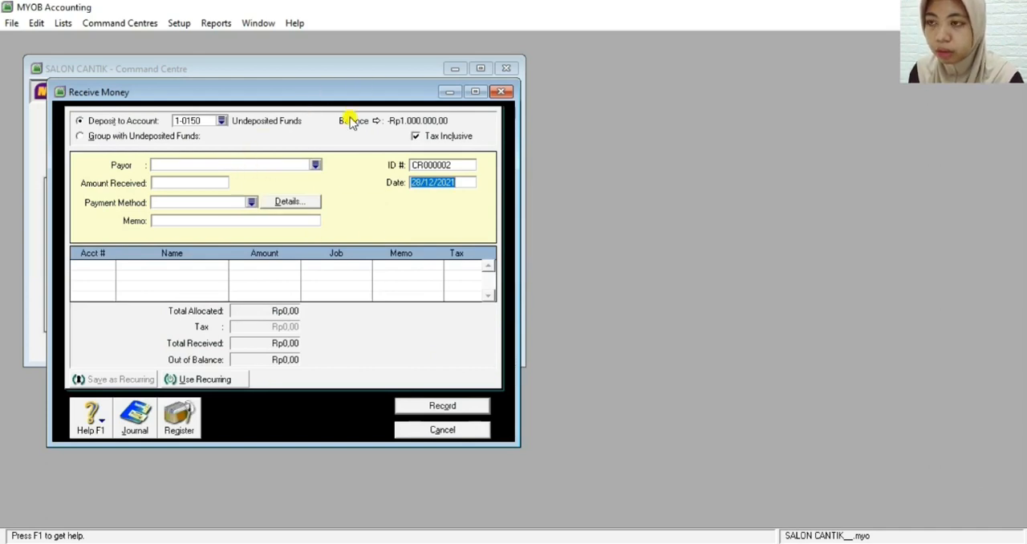
left_click(222, 121)
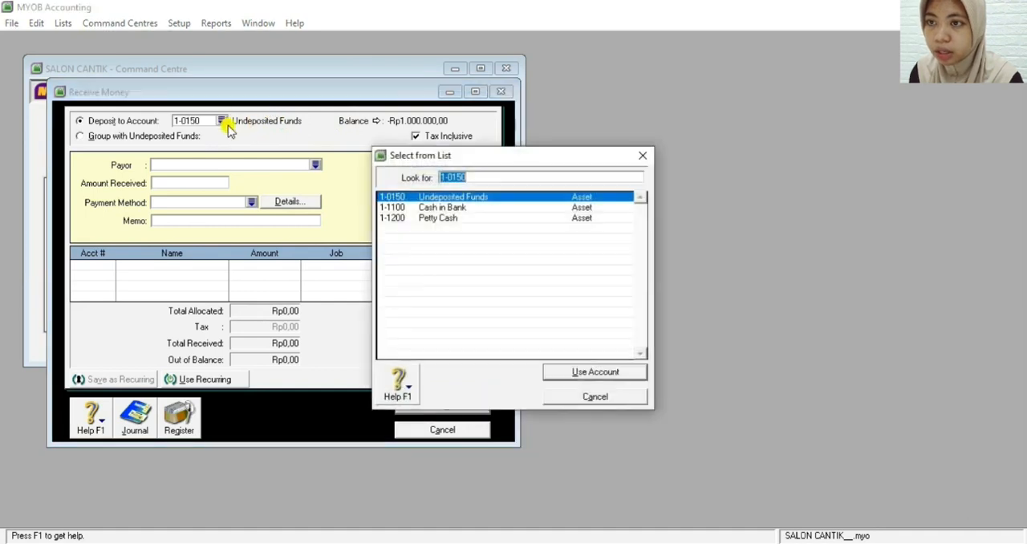
left_click(429, 210)
double_click(429, 210)
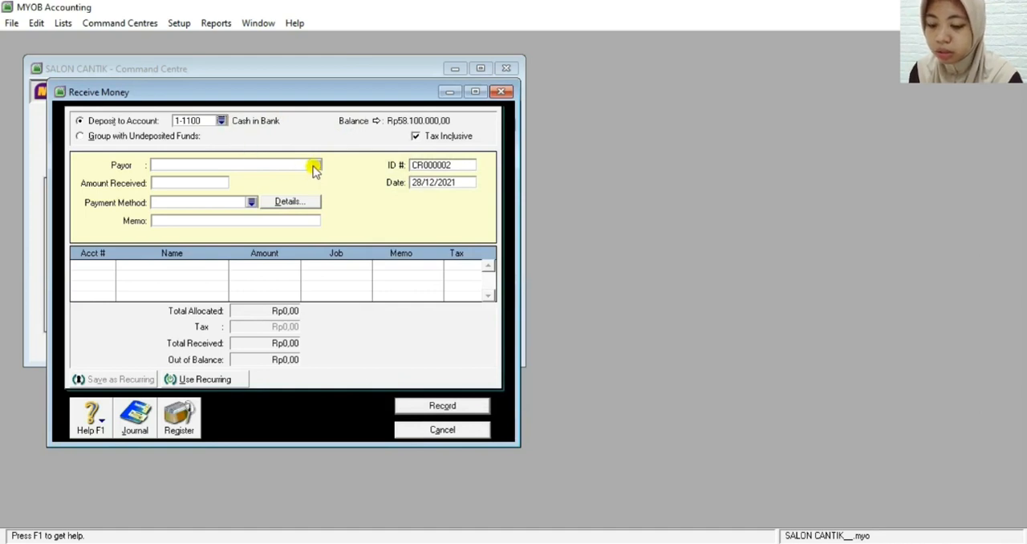
Set the amount received to Rp2.500.000 and the payment method to Cheque
left_click(179, 185)
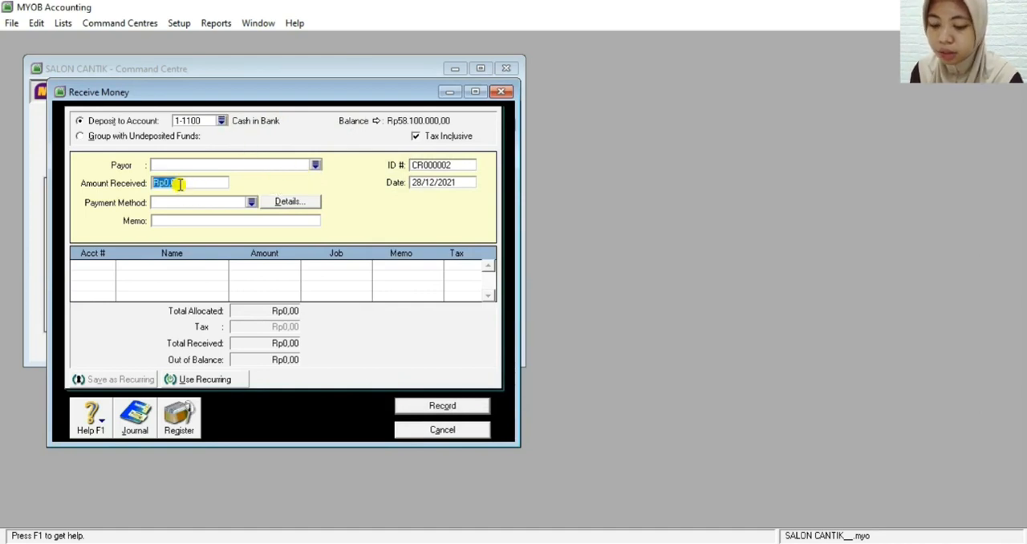
type("25000")
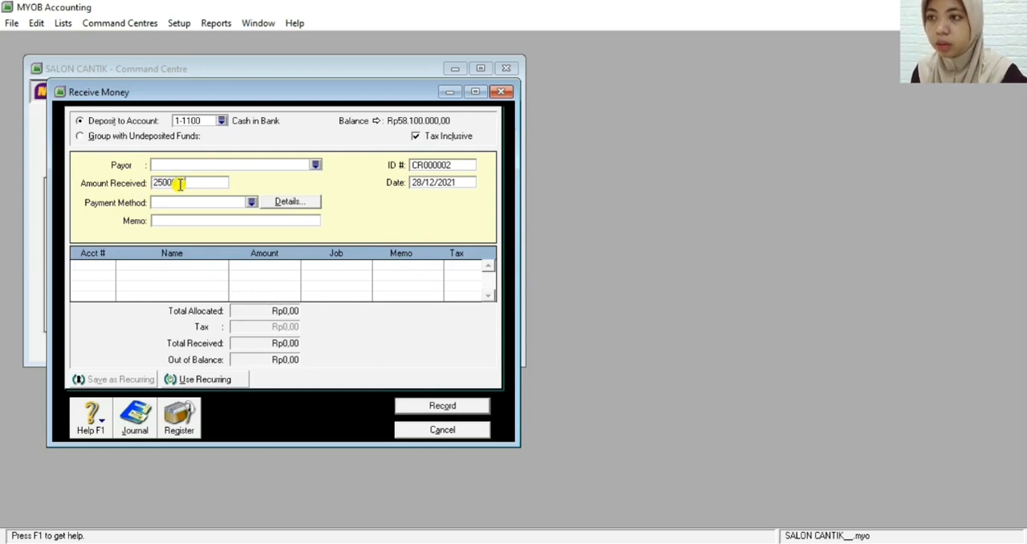
key("Tab")
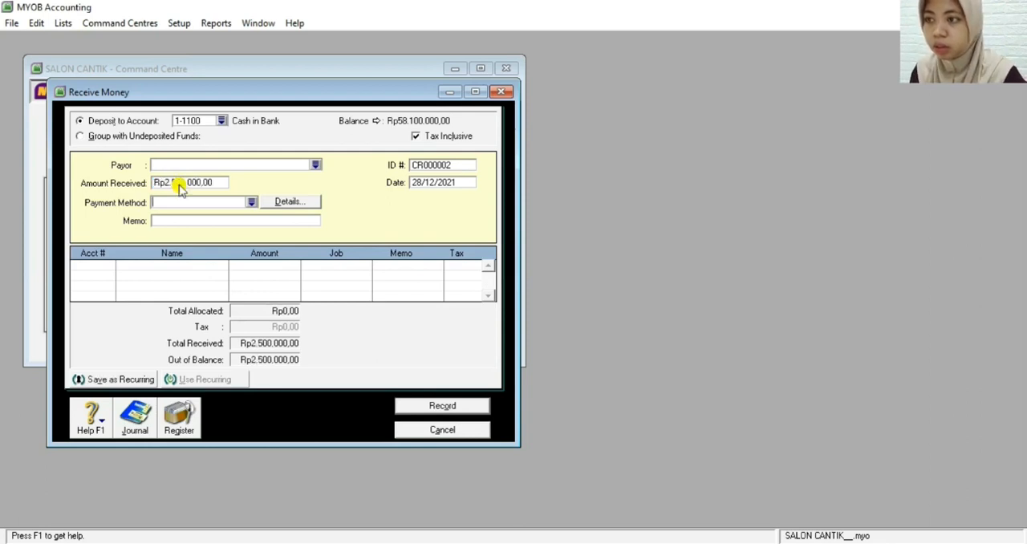
left_click(251, 203)
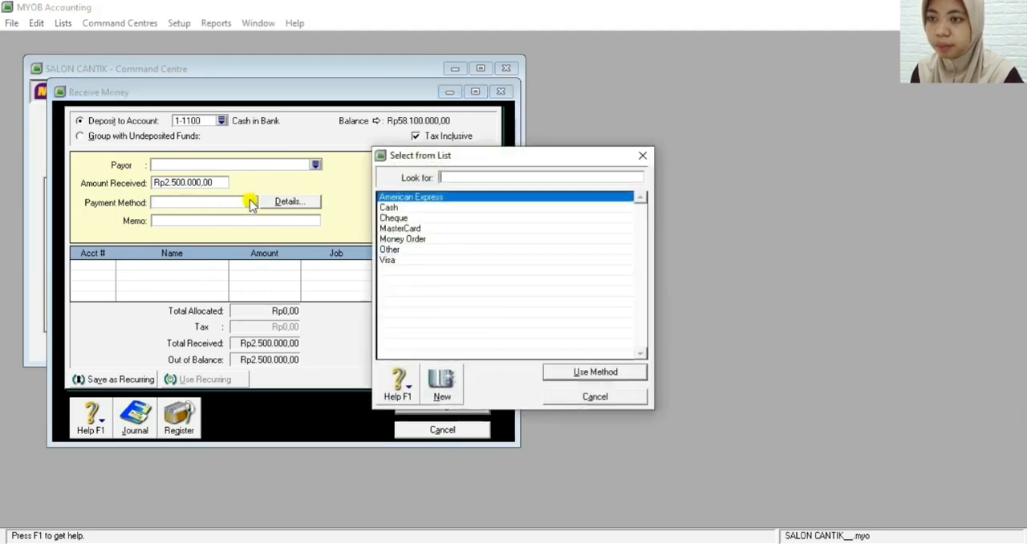
left_click(395, 218)
double_click(399, 217)
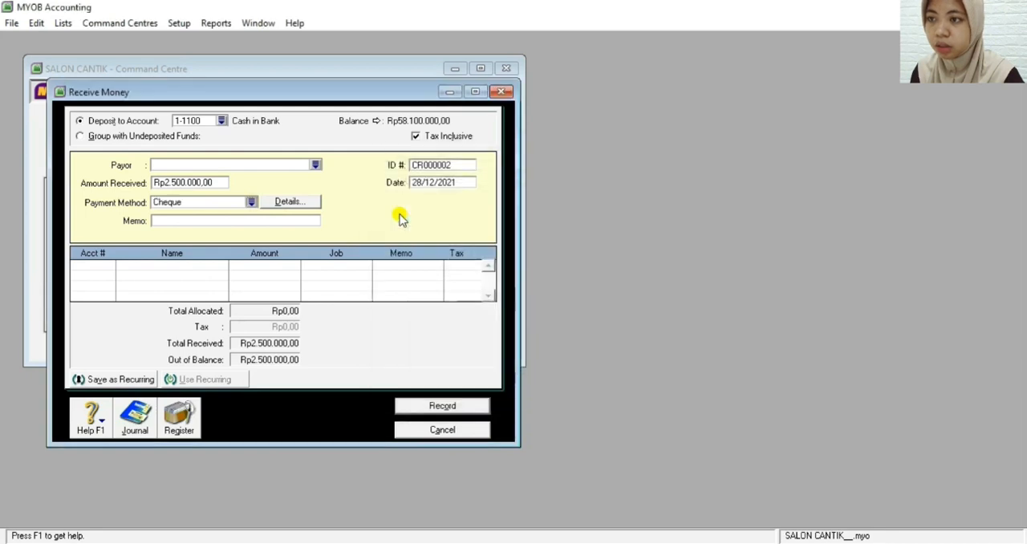
Enter the memo "PENERIMAAN PIUTANG TAK TERTAGIH" for the Rp2.500.000 receipt
left_click(230, 220)
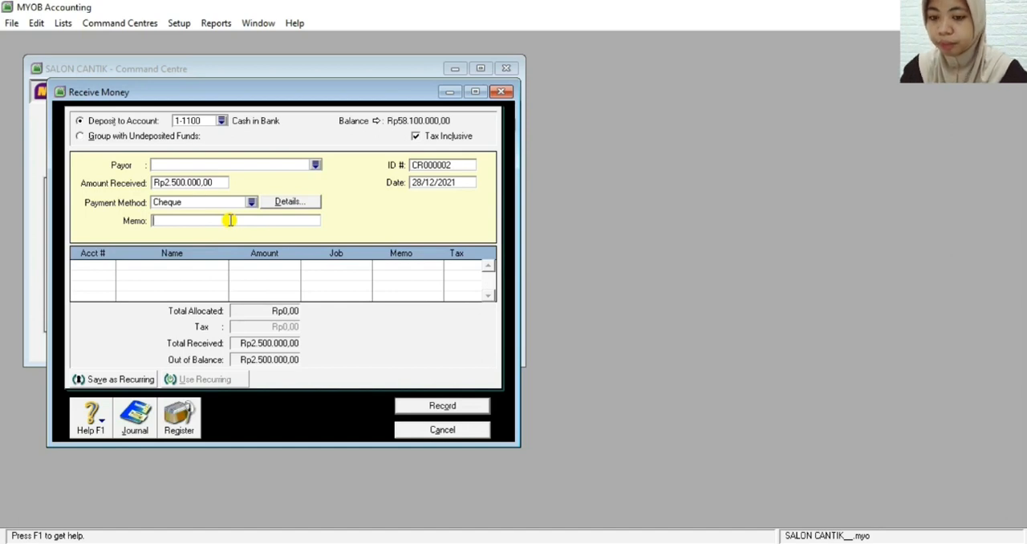
type("PENERI")
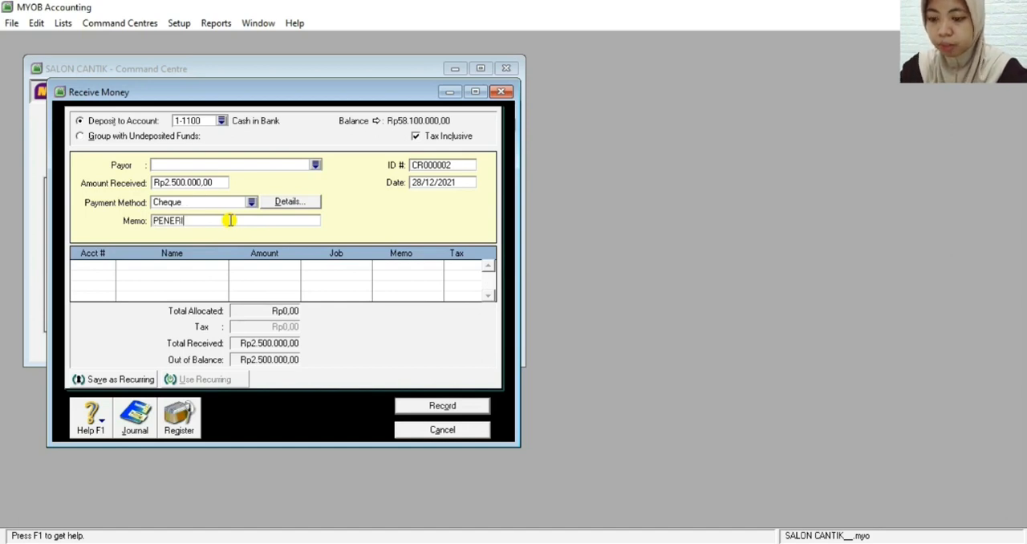
type("MAAN PI")
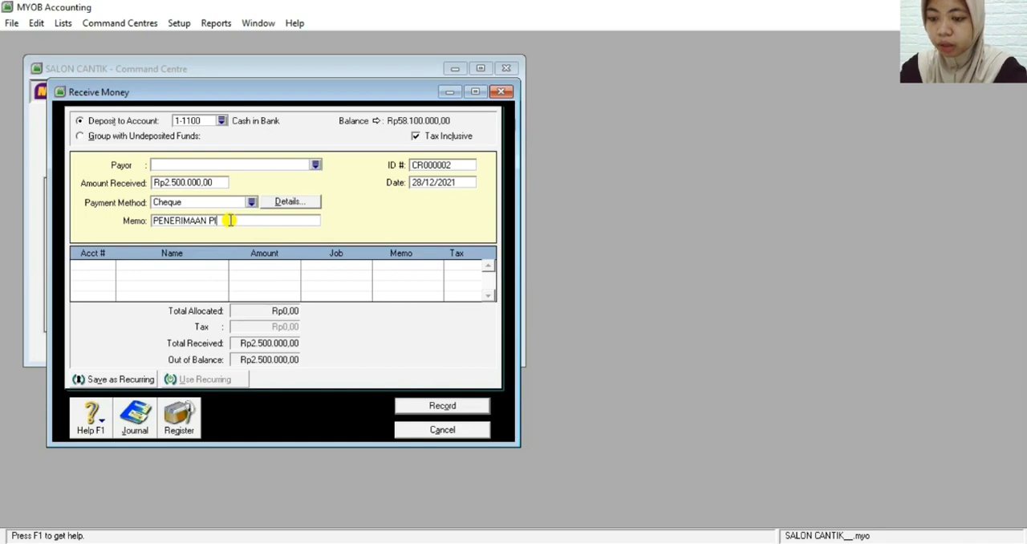
type("UTANG TAK ")
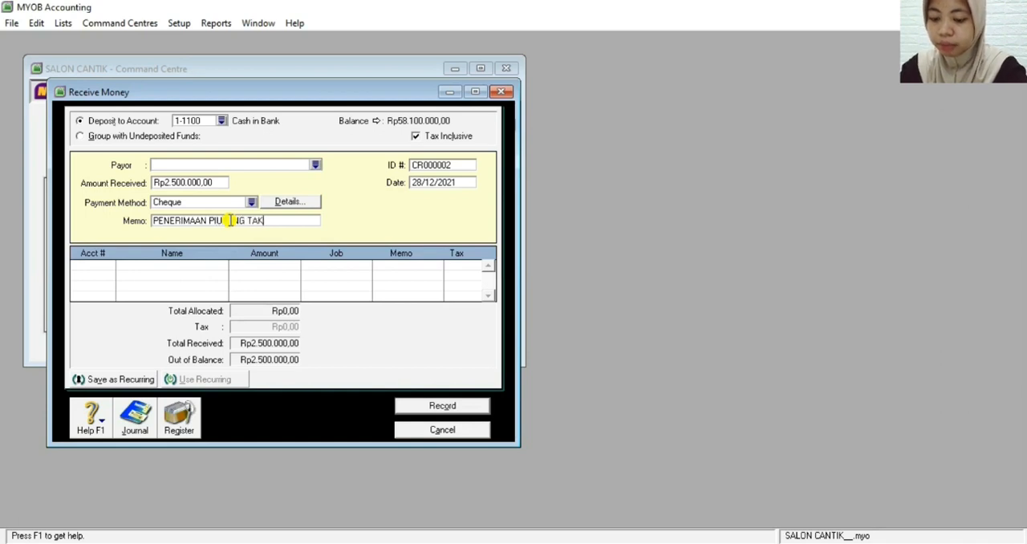
type("TERT")
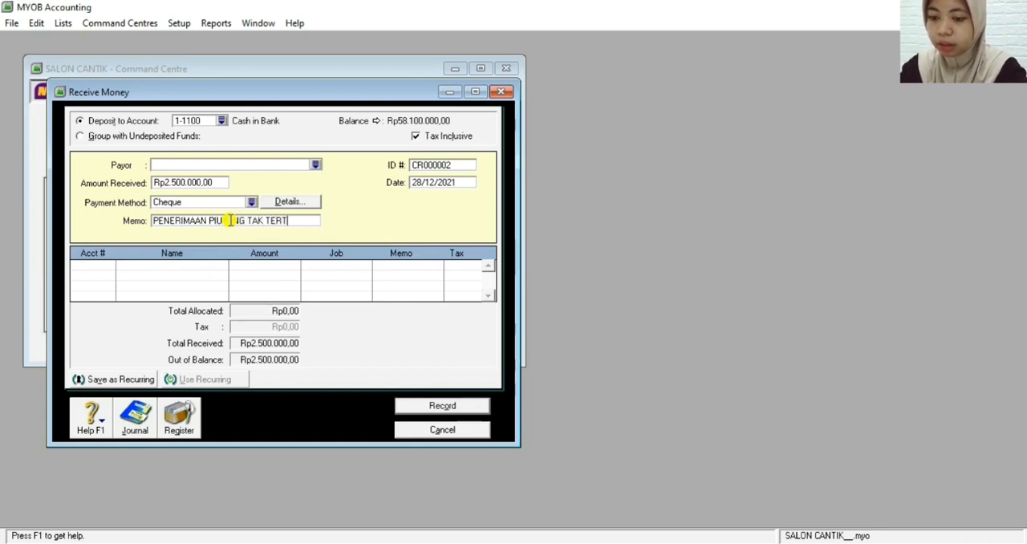
type("AGIH")
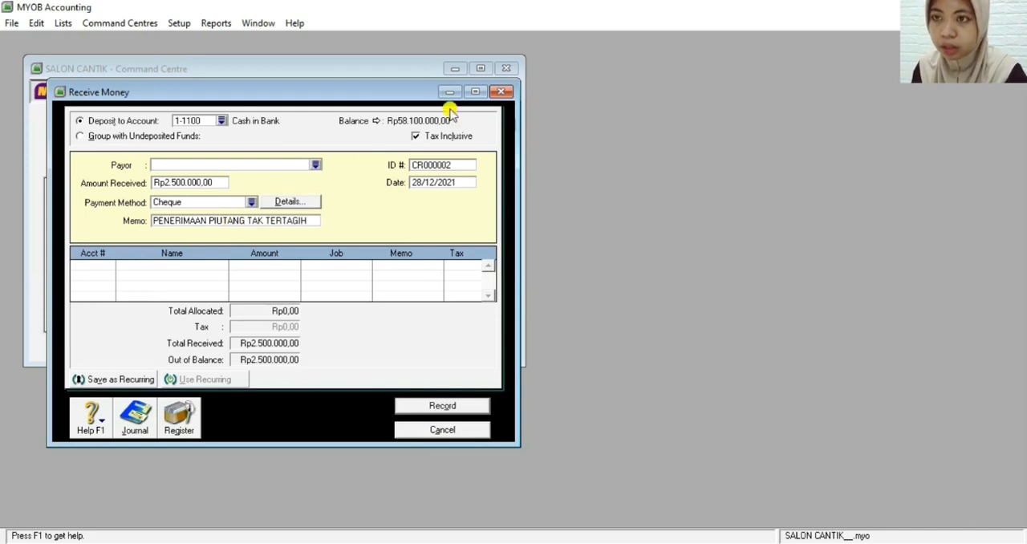
Set the receipt's ID number to BKM12-4 and its date to 20/12/2021
left_click(440, 165)
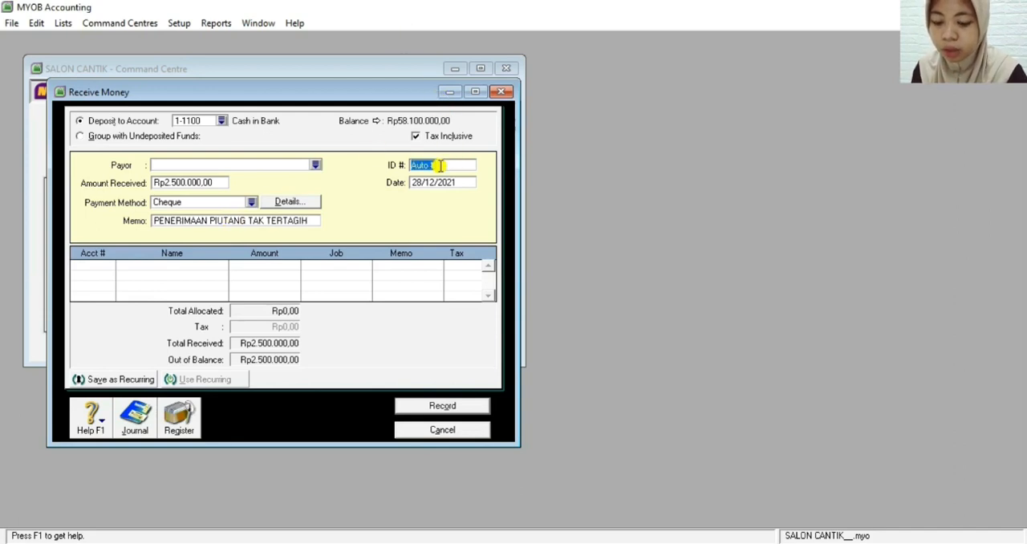
type("BKM1")
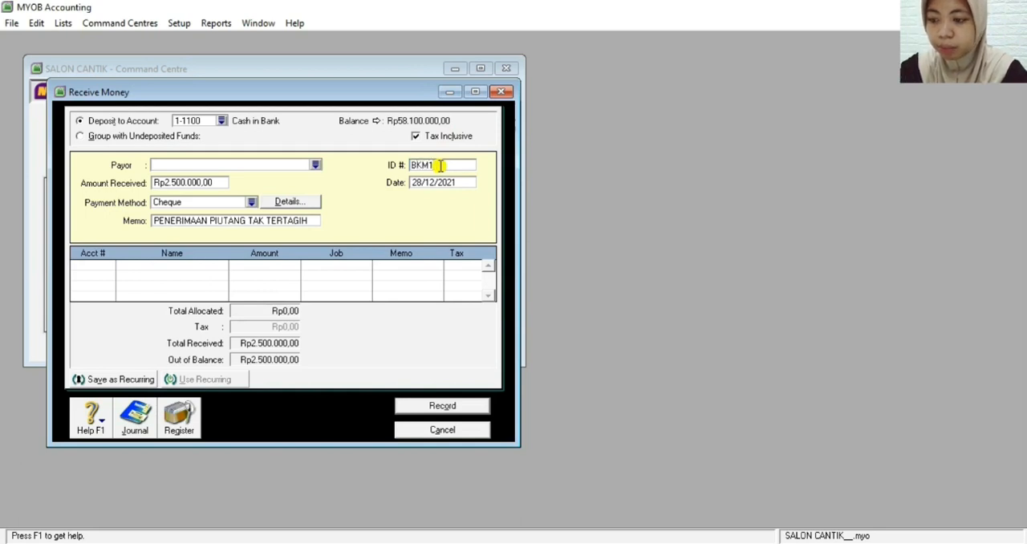
type("2-4")
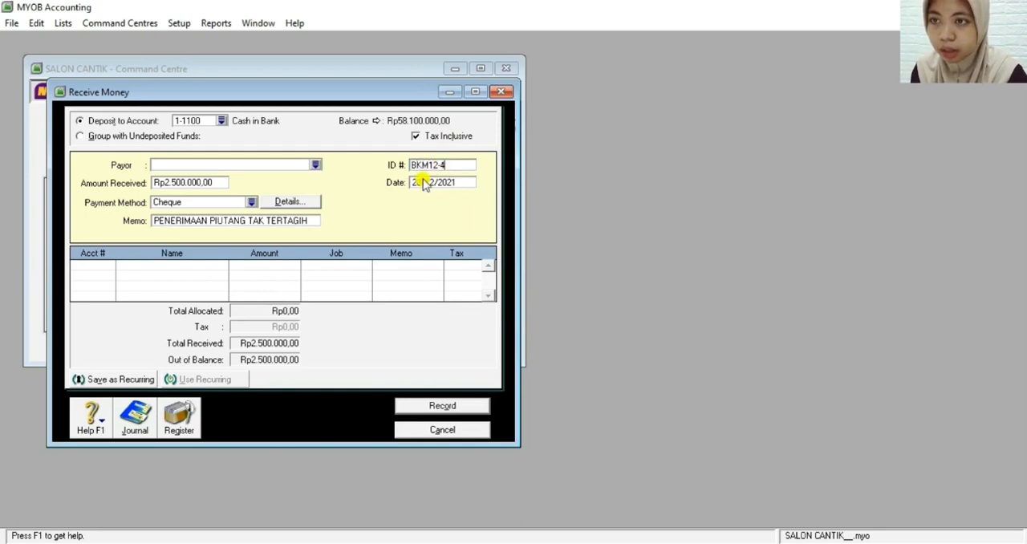
left_click(423, 183)
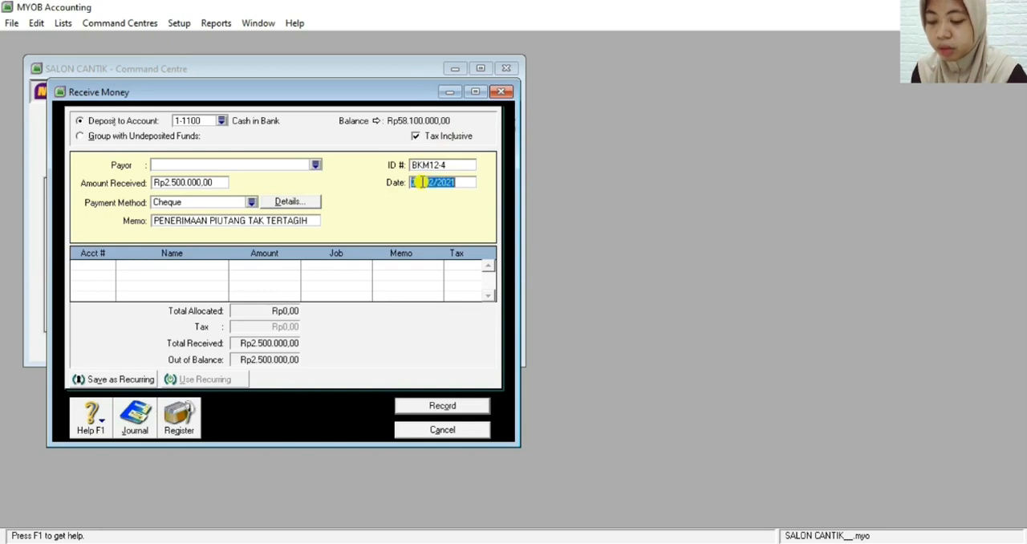
left_click(421, 182)
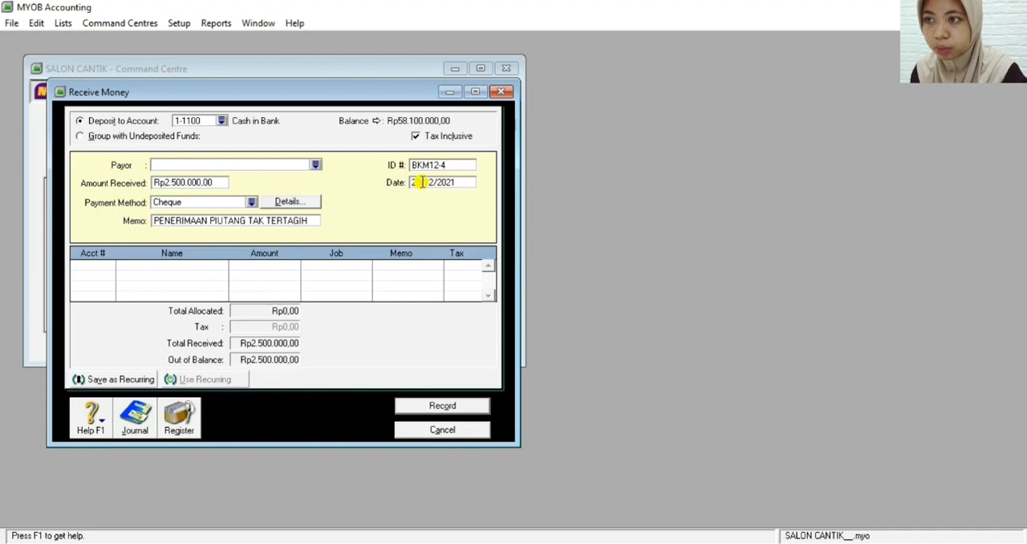
Allocate Rp2.500.000 of the receipt to account 1-1400, Allowance For Doubtfull Debt, accepting the use of the linked receivable account
left_click(96, 268)
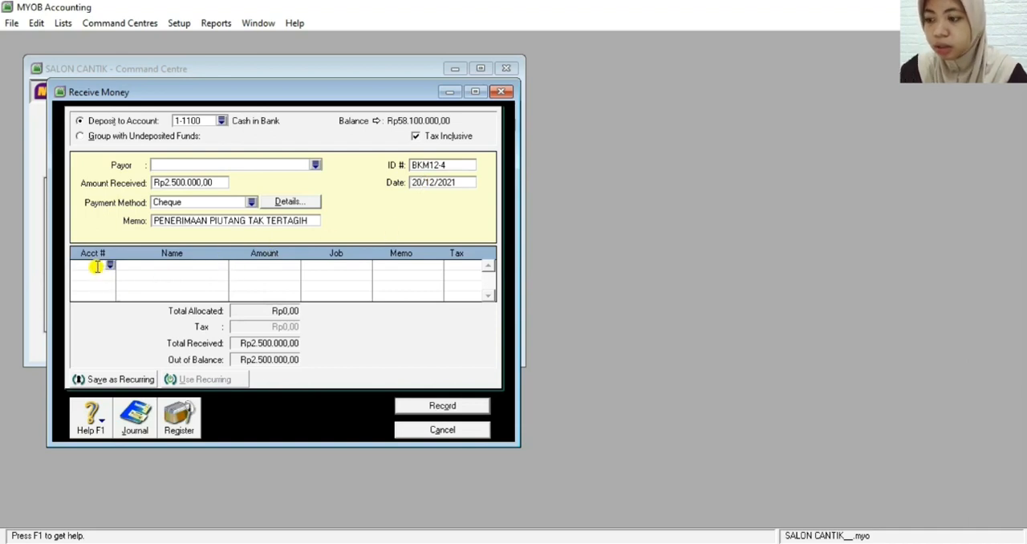
type("1-1")
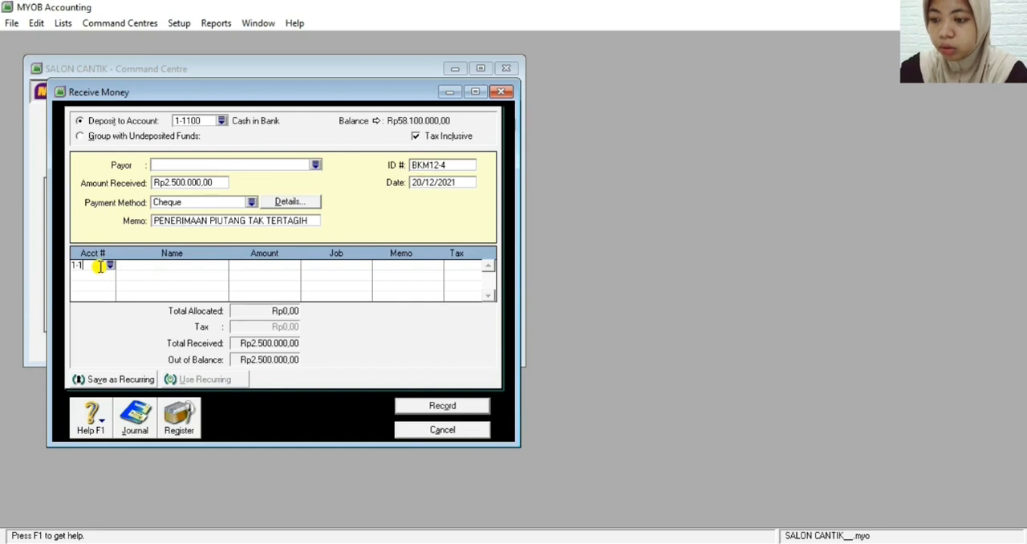
type("40")
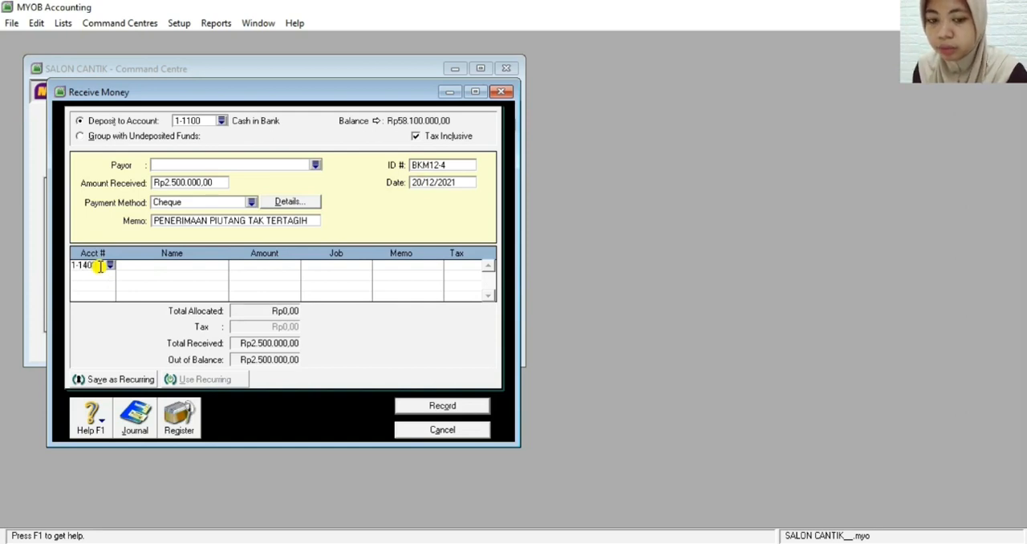
key("Tab")
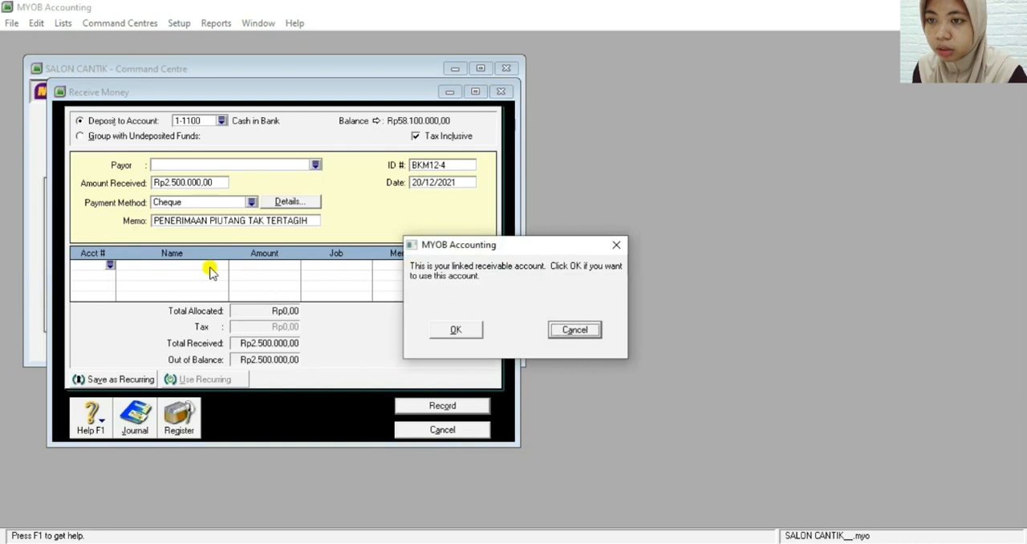
left_click(452, 329)
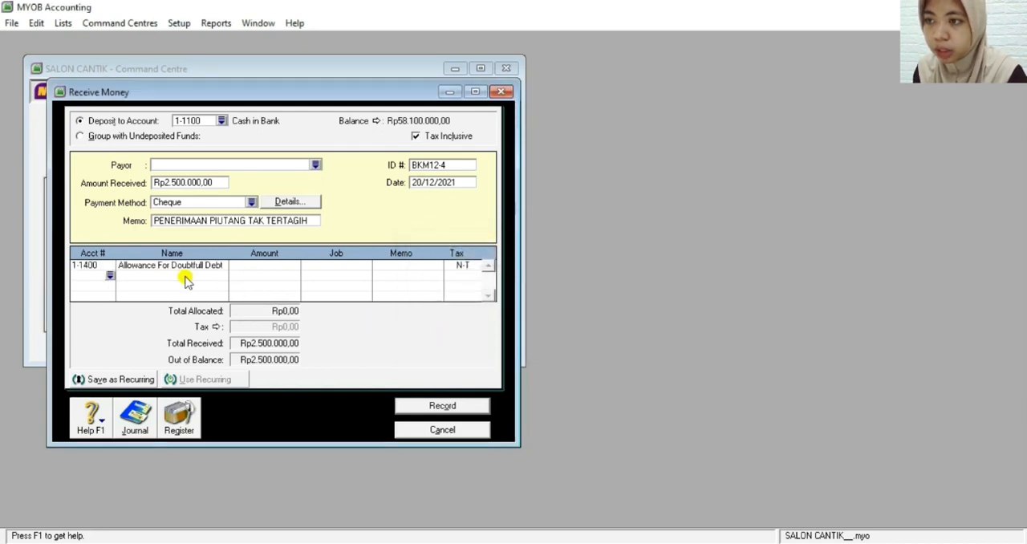
left_click(274, 269)
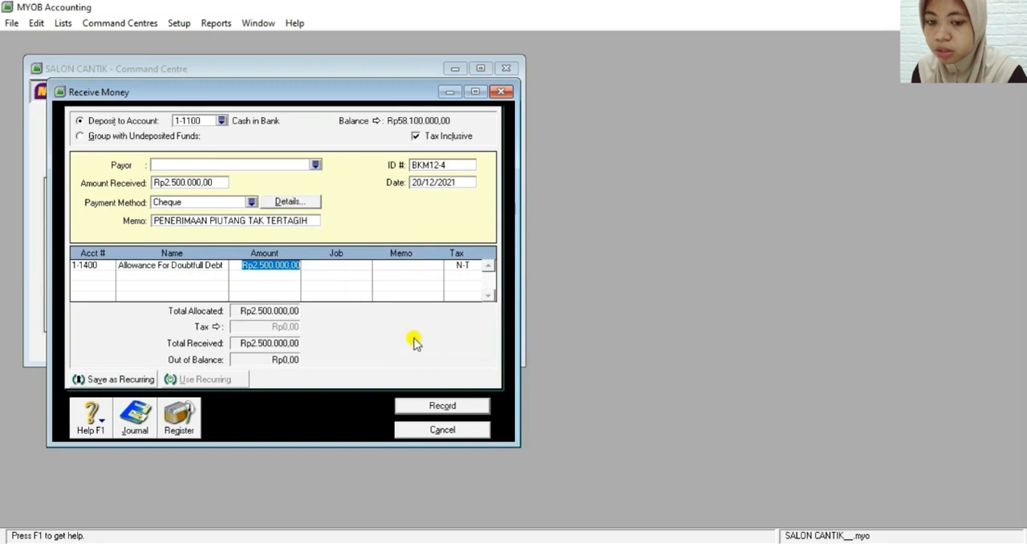
key("Tab")
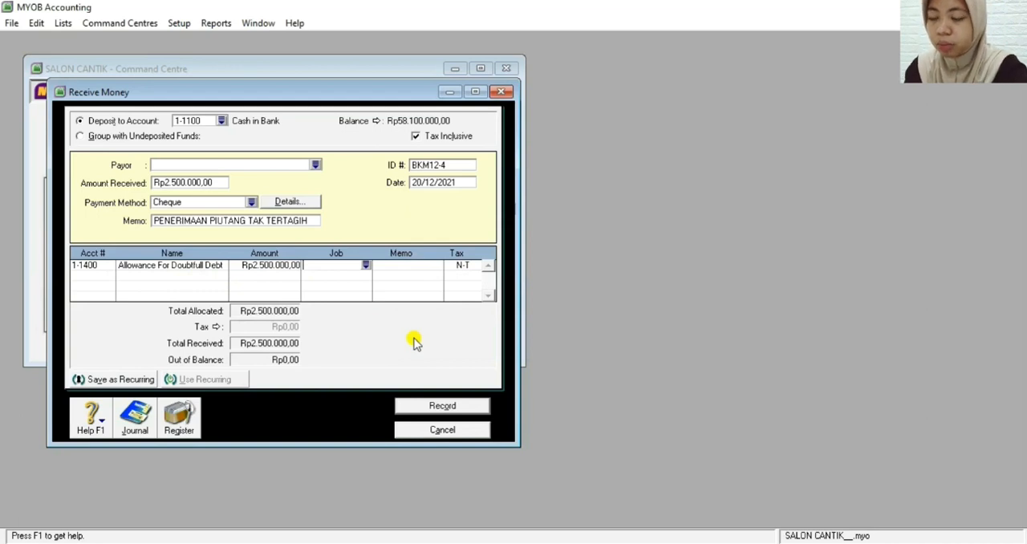
Review the recap of receipt BKM12-4, record it and leave the Receive Money window
key("ctrl+r")
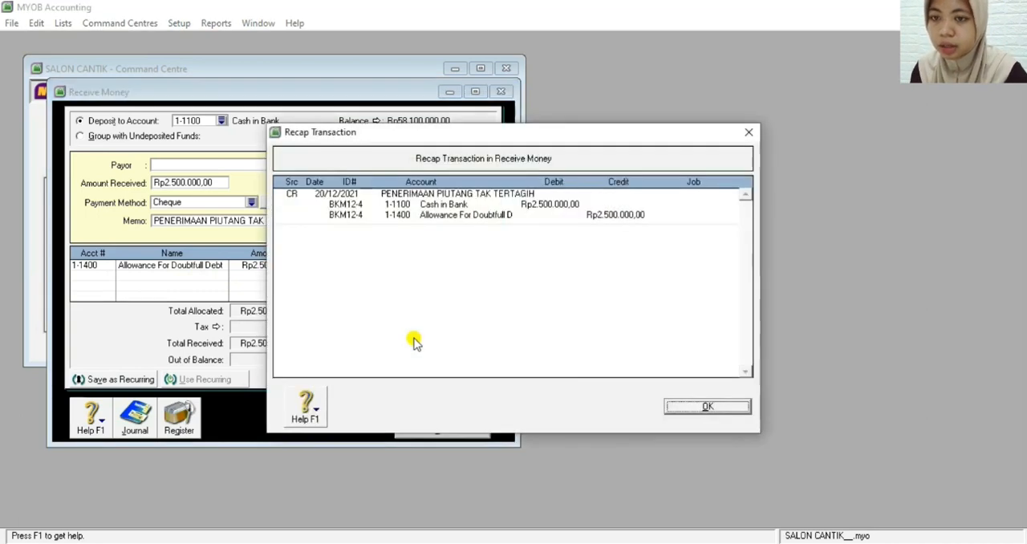
left_click(696, 409)
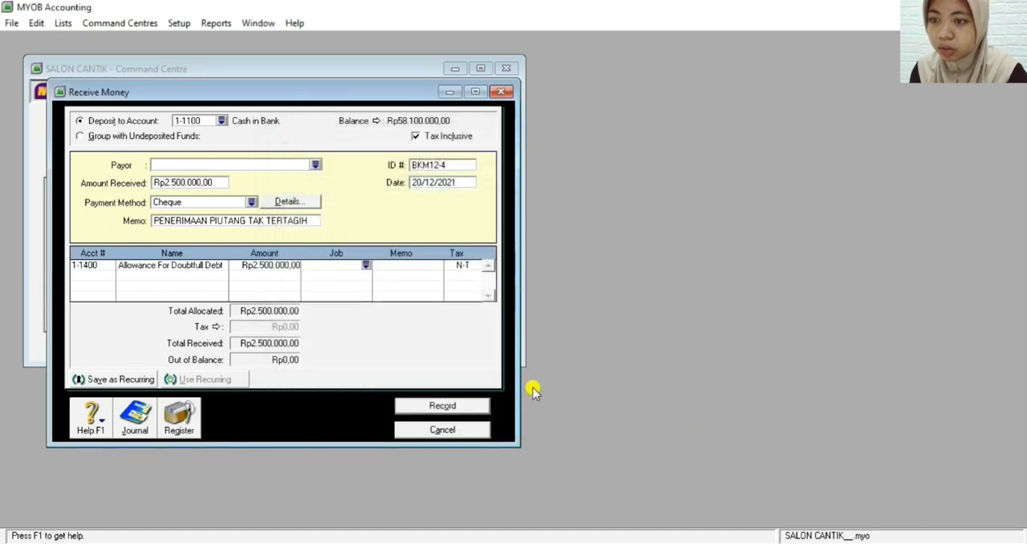
left_click(433, 407)
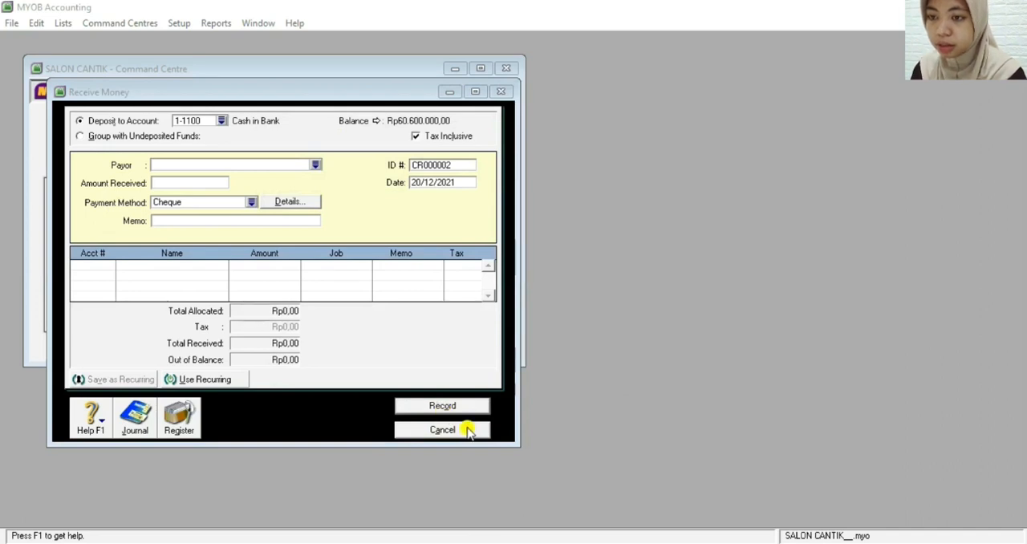
left_click(469, 432)
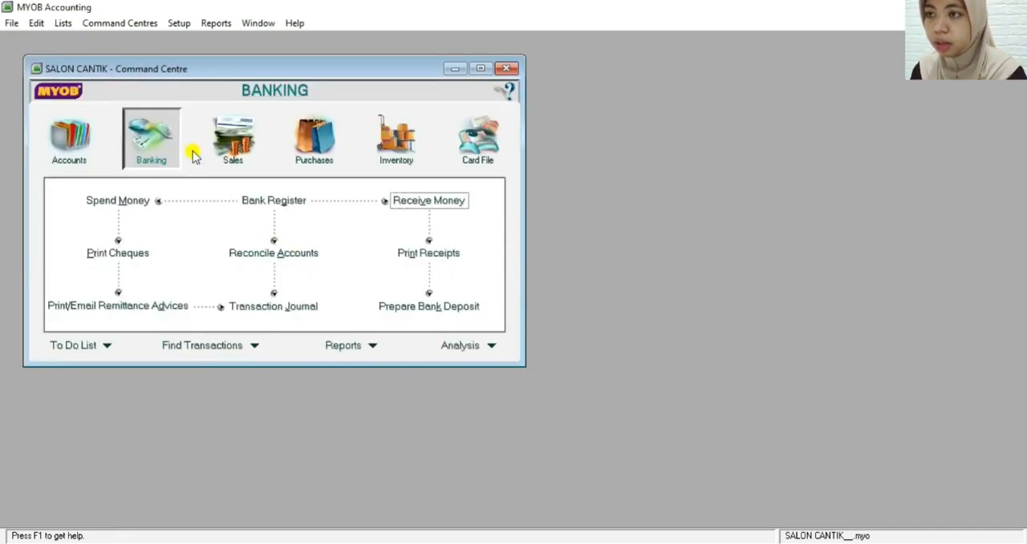
Start a Spend Money transaction paid from the Petty Cash account 1-1200
left_click(138, 203)
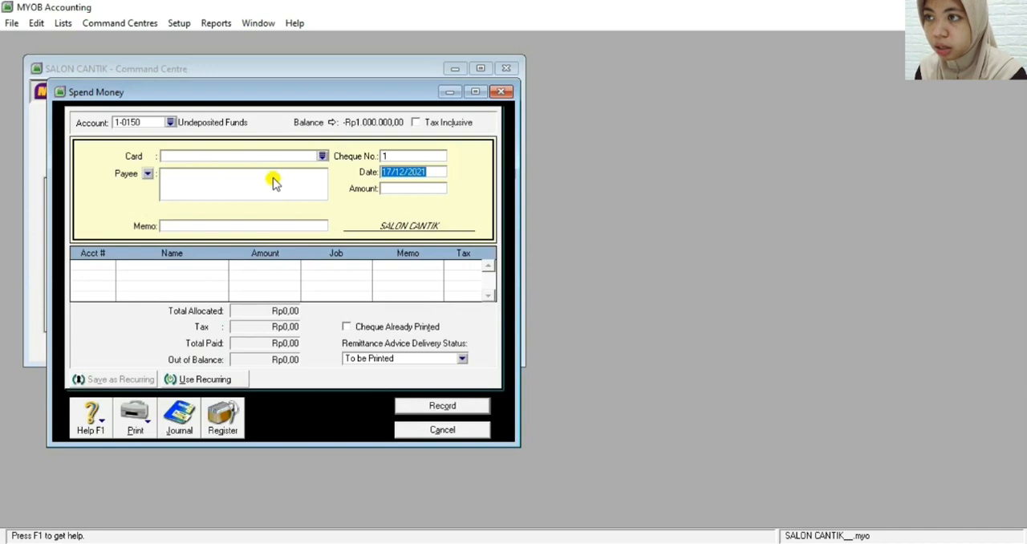
left_click(171, 123)
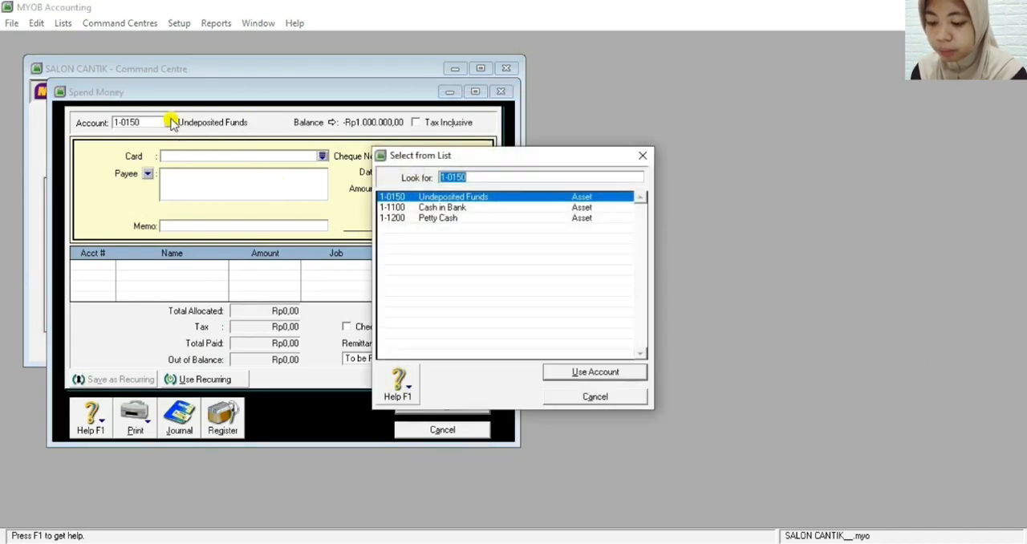
double_click(433, 219)
Enter the payee's name and street address, including the city, for the petty cash payment
left_click(222, 173)
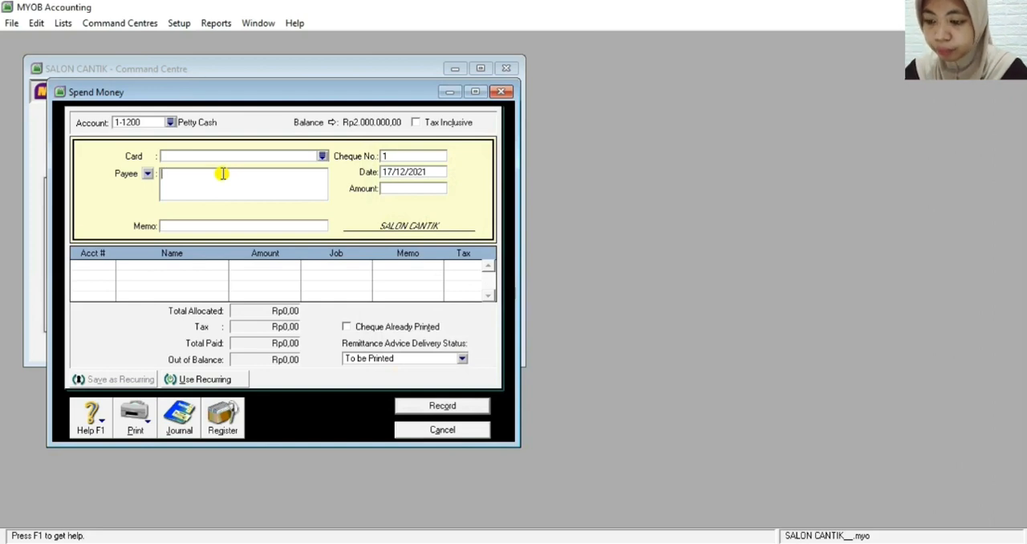
type("B")
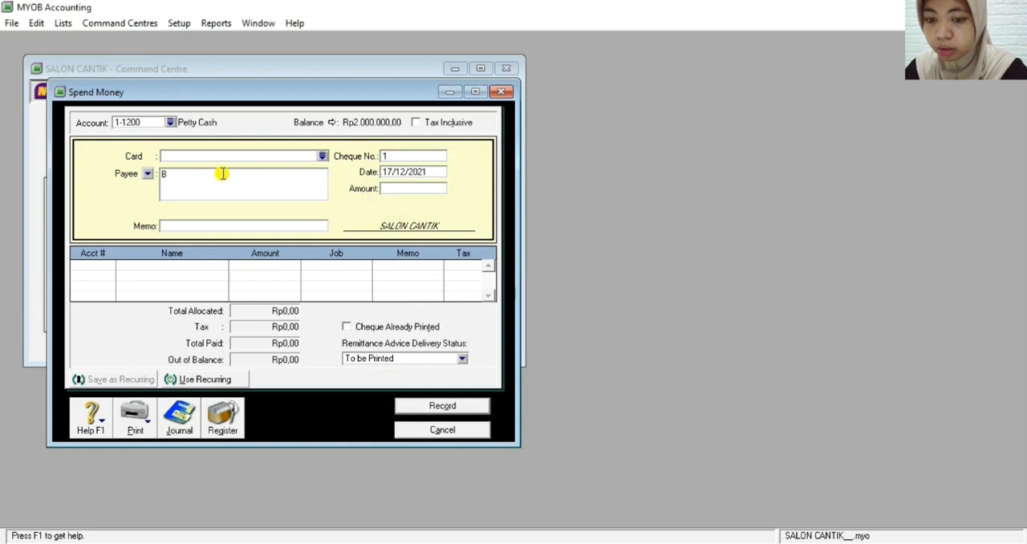
type("p. Rochiman")
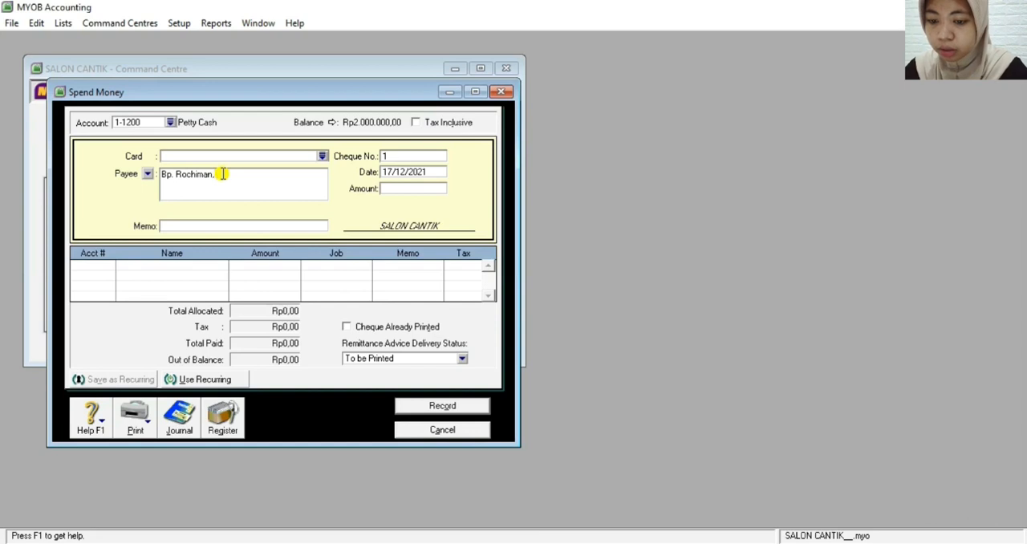
type(", Jl. Sart")
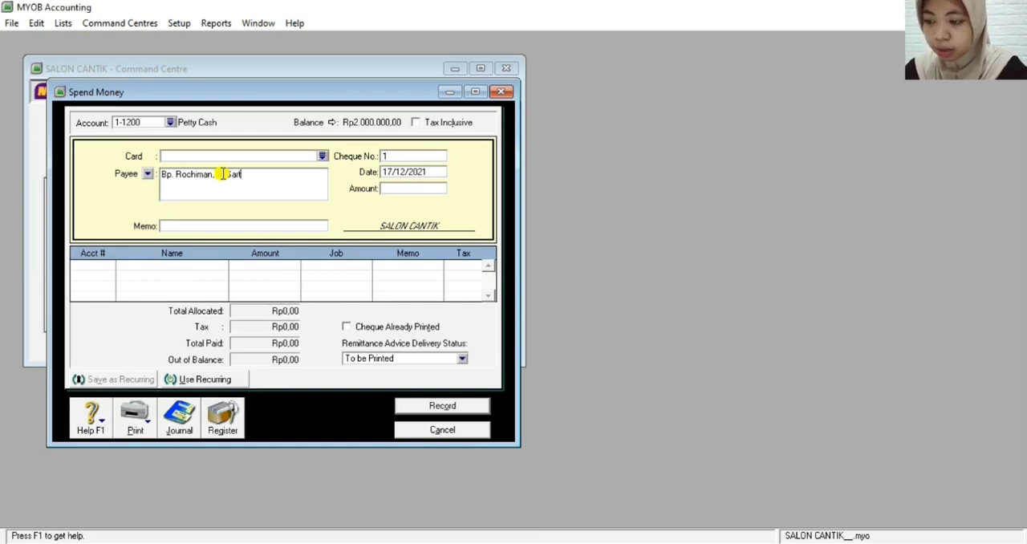
type("ika Dewi")
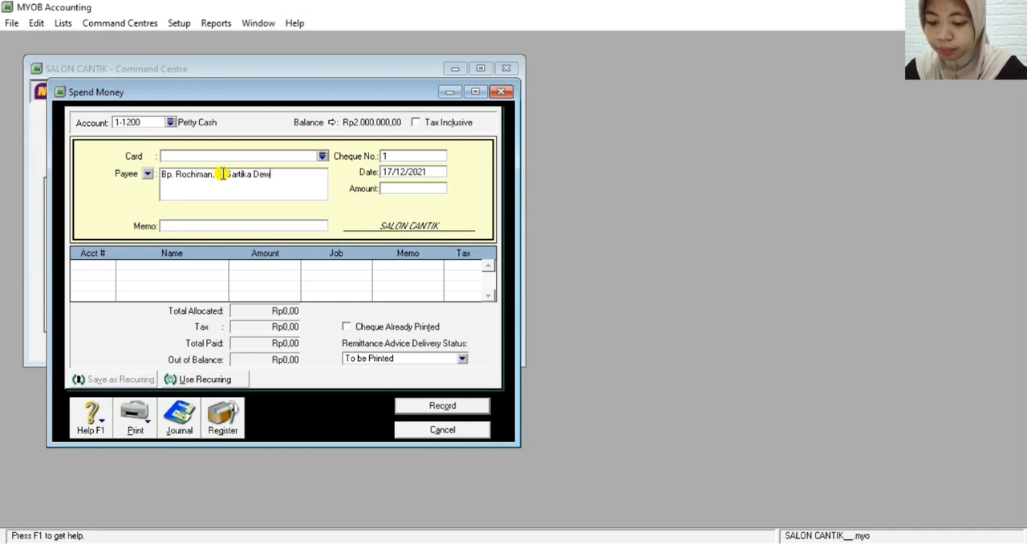
type(",")
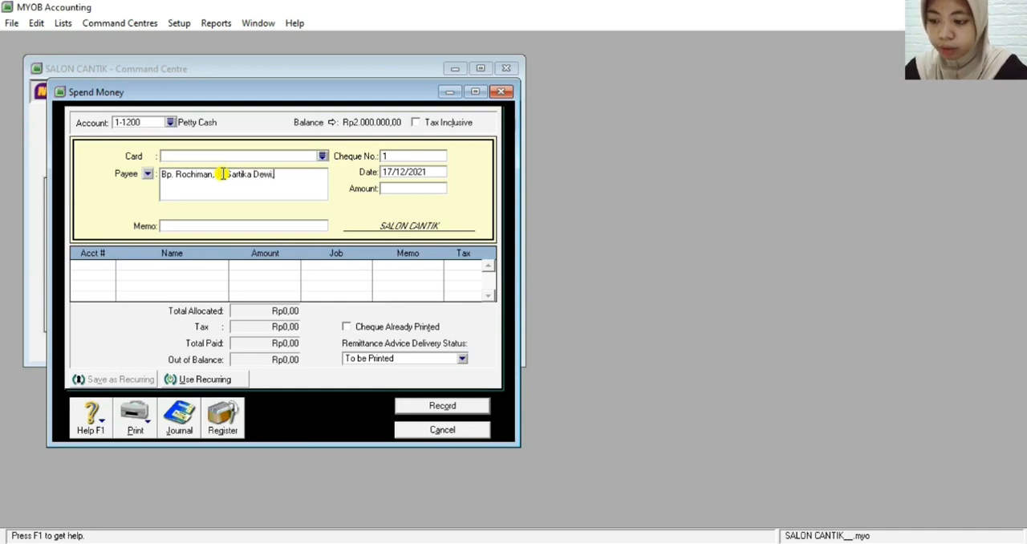
type(" Bandung")
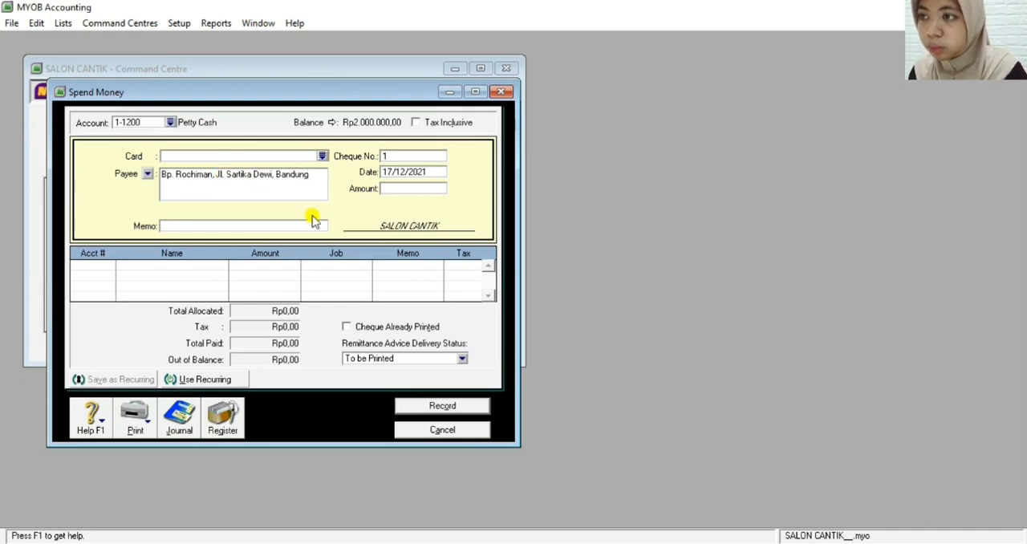
Enter the memo Perbaikan Atap Toko Yang Rusak for the petty cash payment
left_click(178, 225)
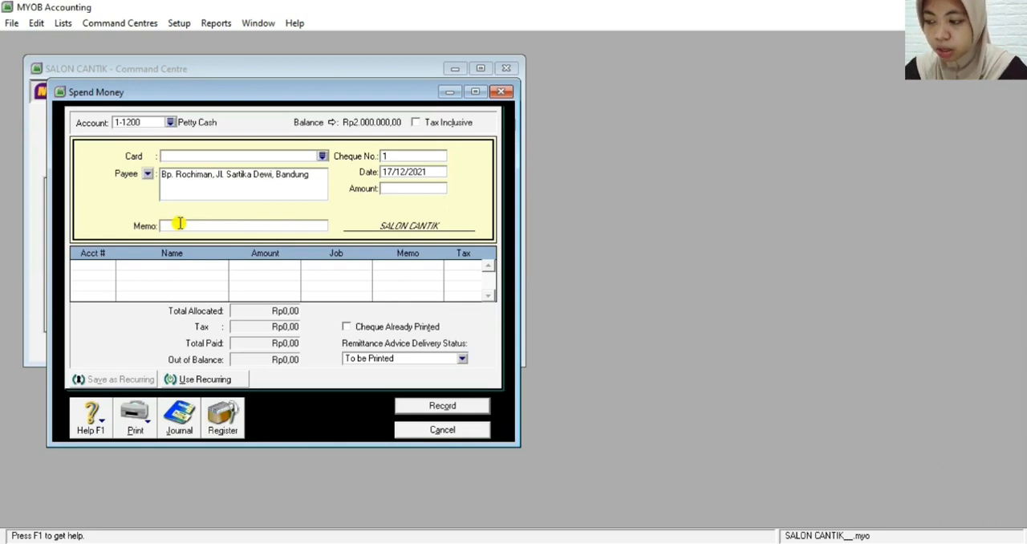
type("Pe")
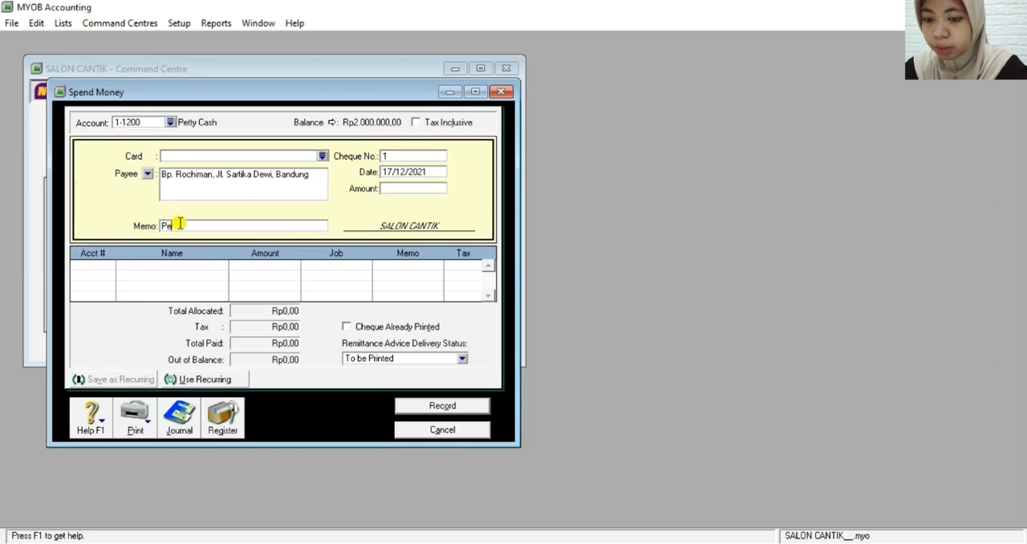
type("rbaikan A")
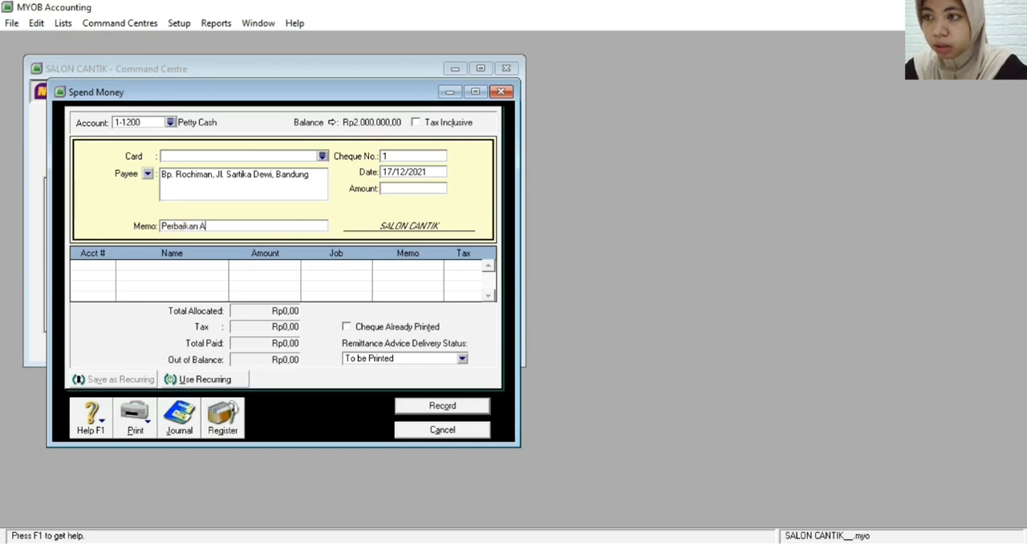
type("tap ")
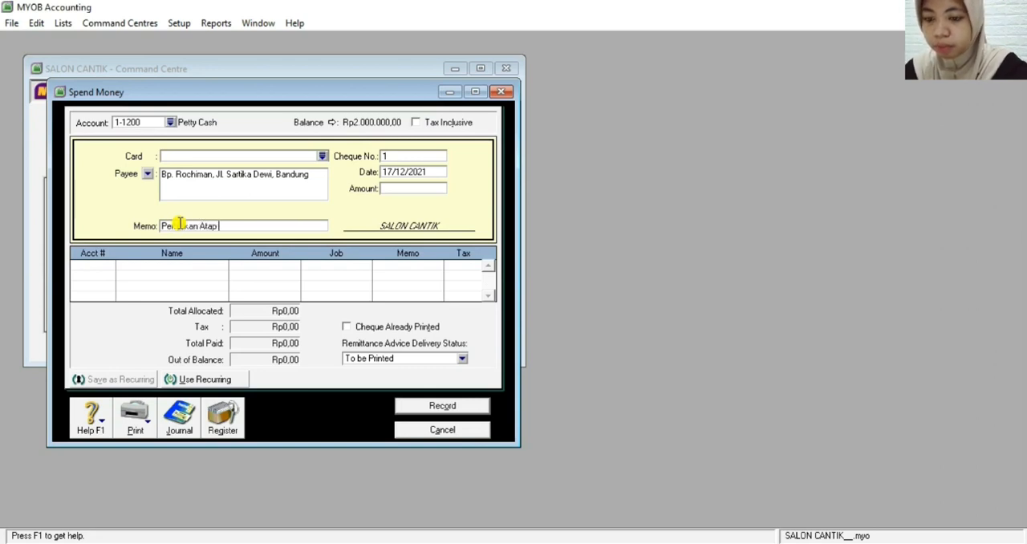
type("Toko ")
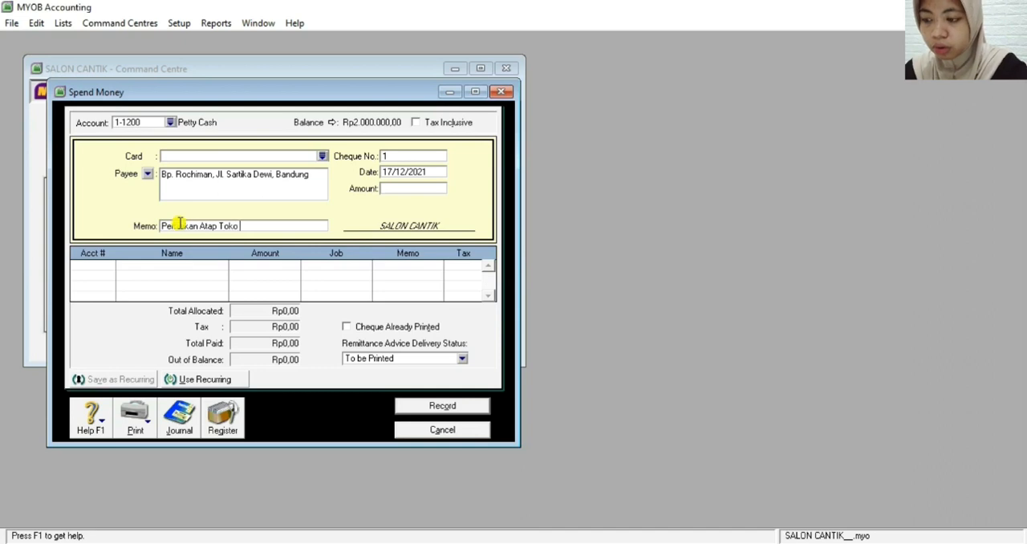
type("Yang R")
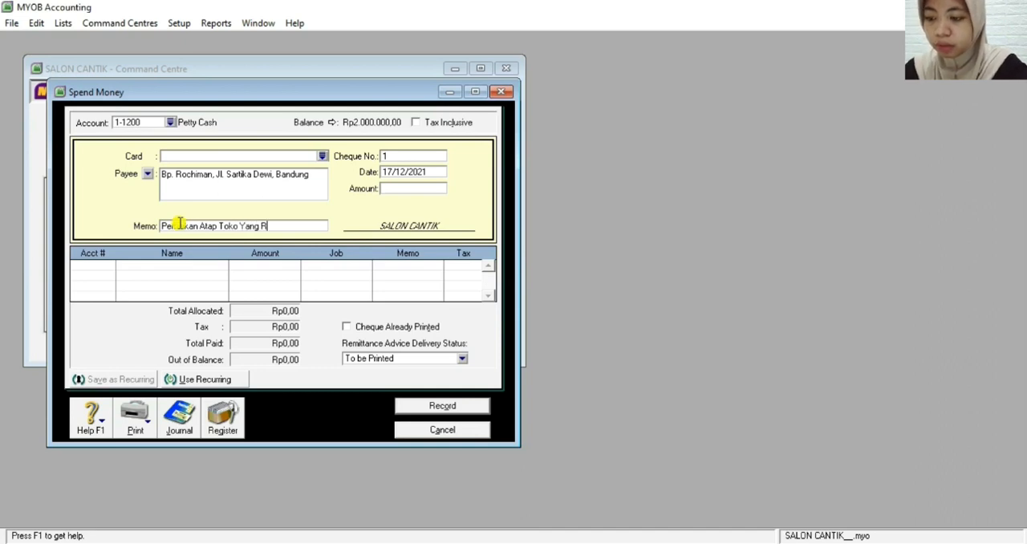
type("usak")
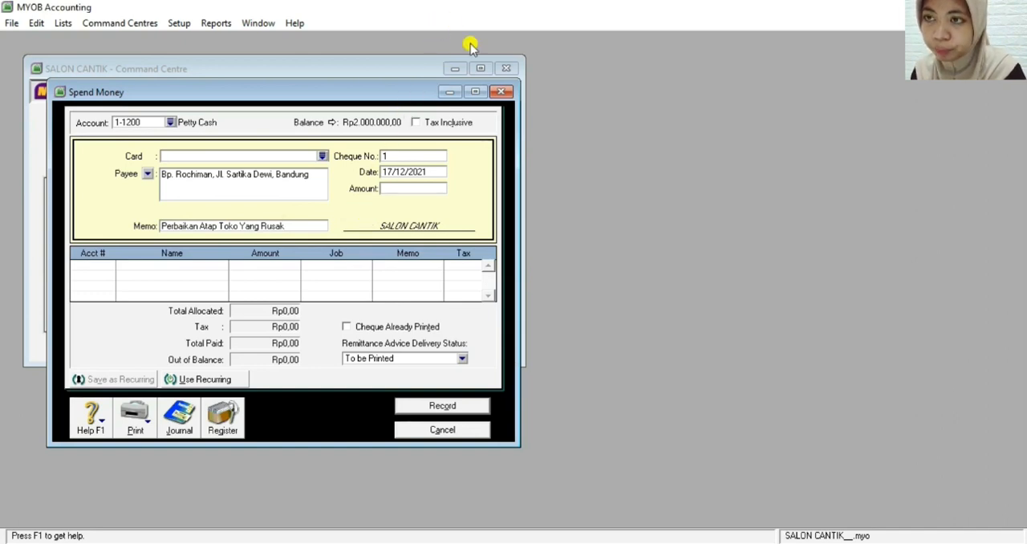
Set the payment's cheque number to V12-5 and its date to 26/12/2021
left_click(401, 157)
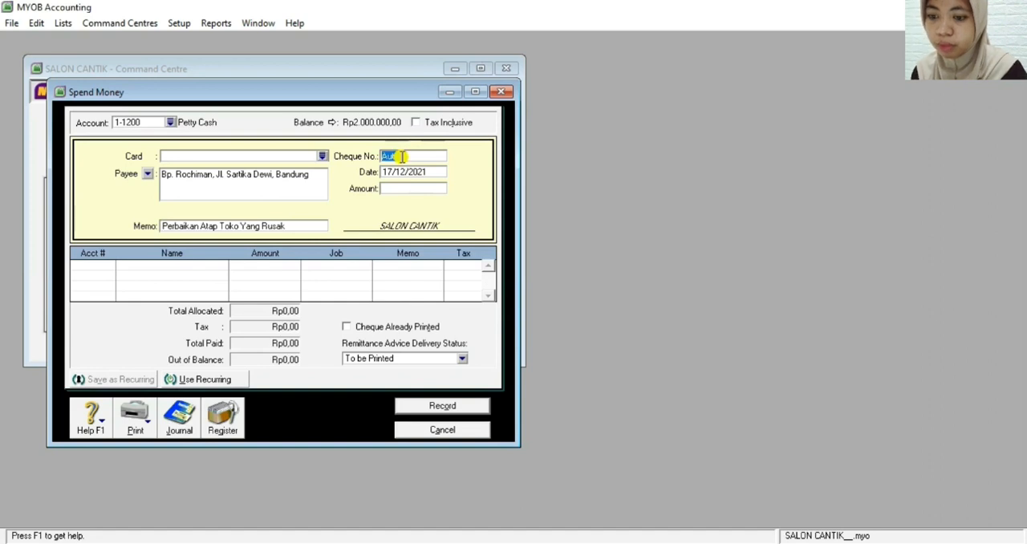
key("BackSpace")
type("V")
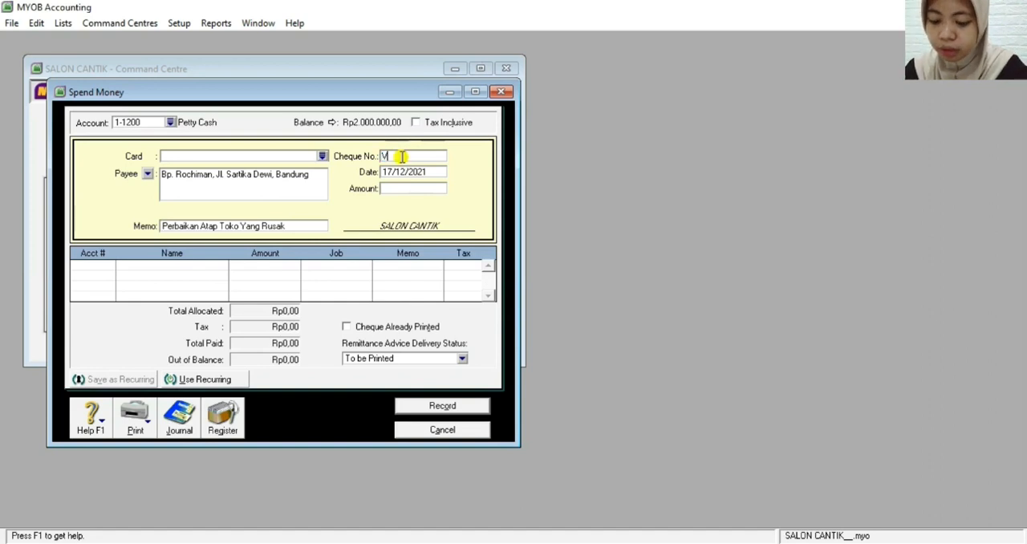
type("12")
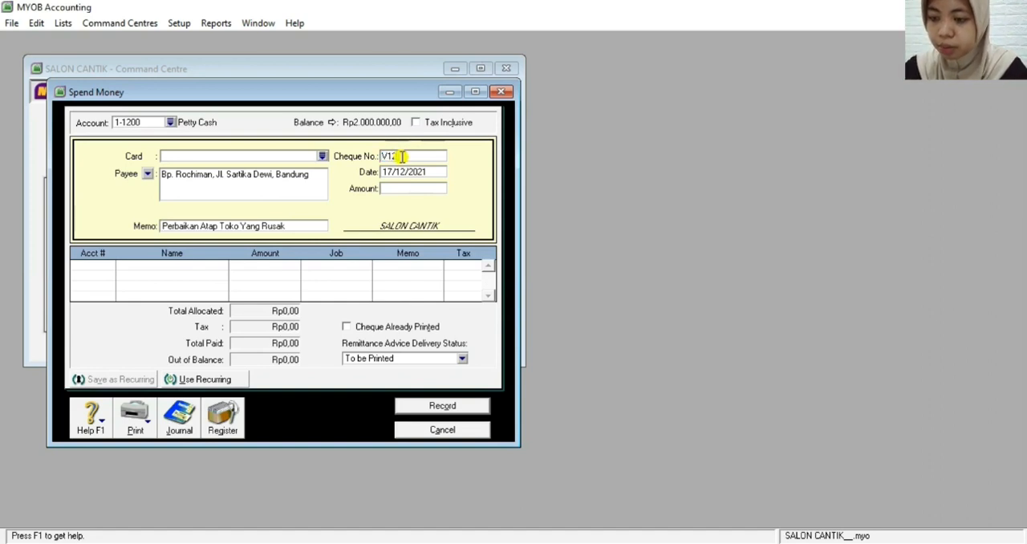
type("-5")
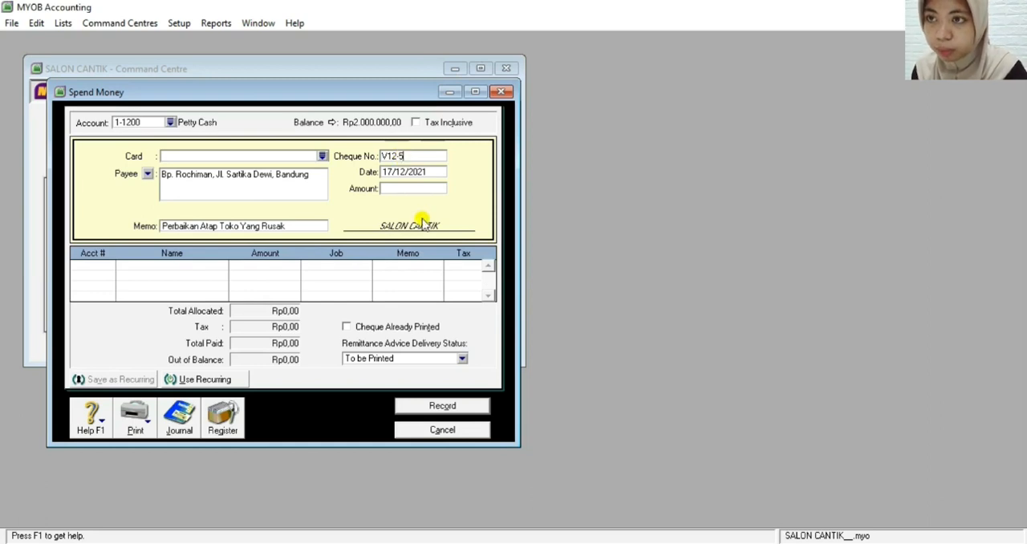
left_click(389, 172)
key("BackSpace")
key("BackSpace")
type("20")
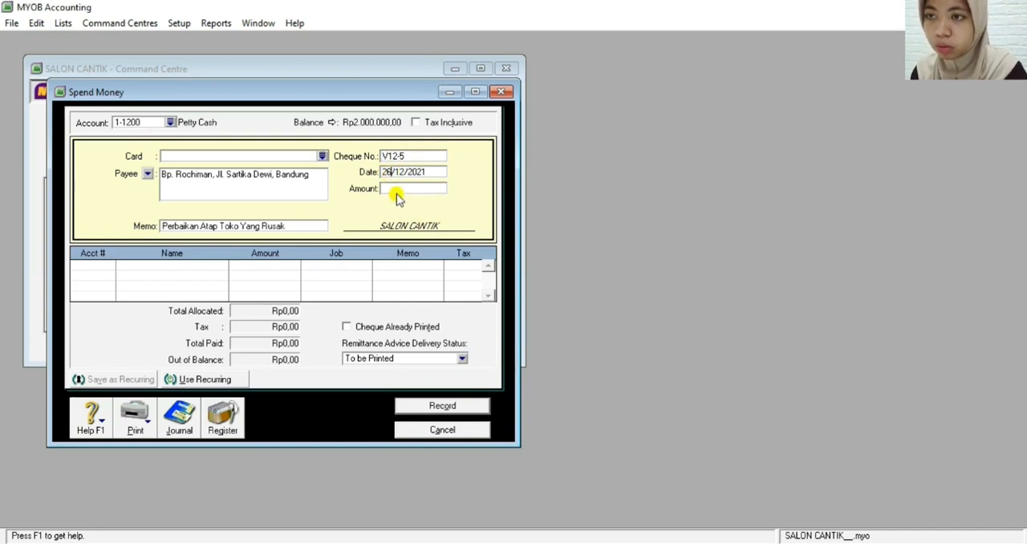
Set the petty cash payment amount to Rp800.000
left_click(399, 188)
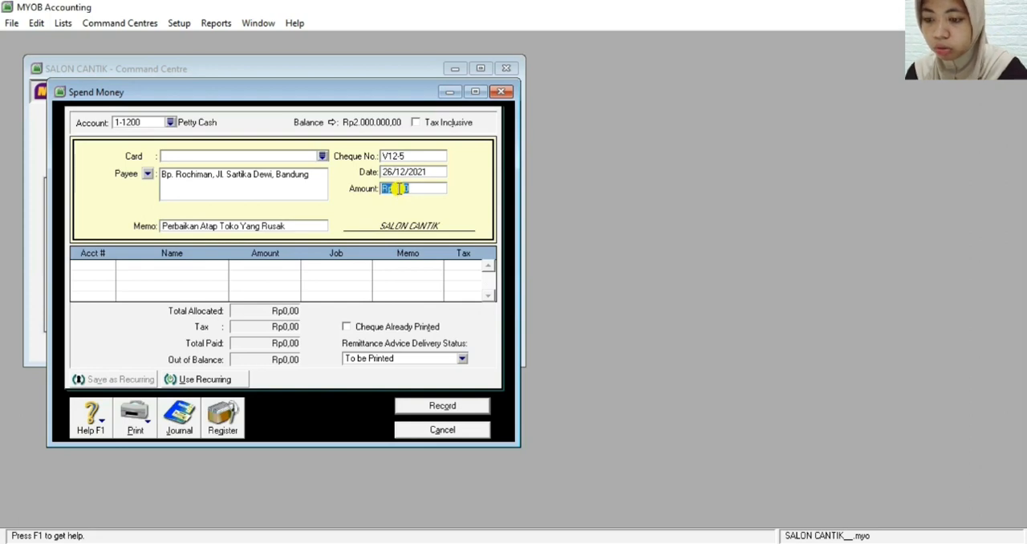
type("8")
type("0")
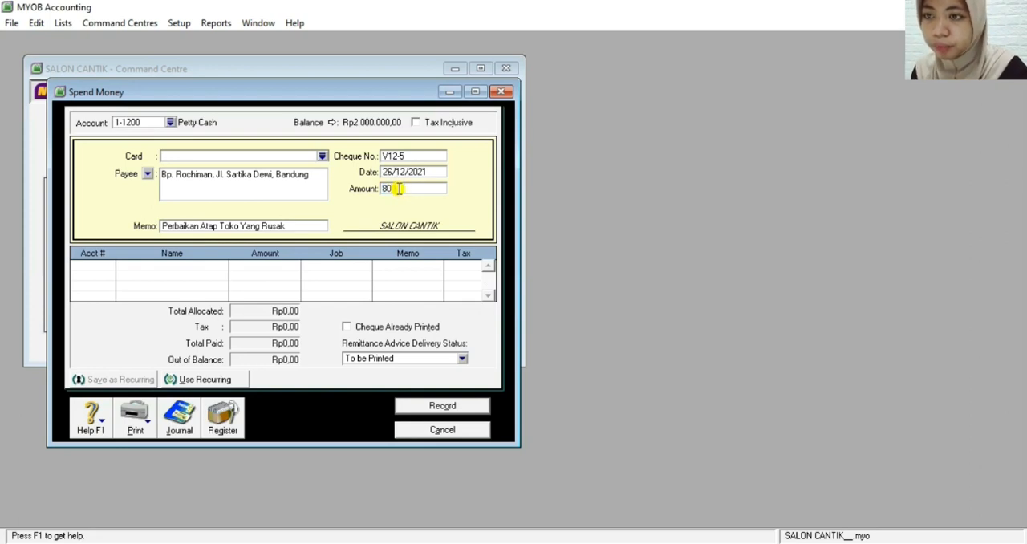
type("0.000")
key("Tab")
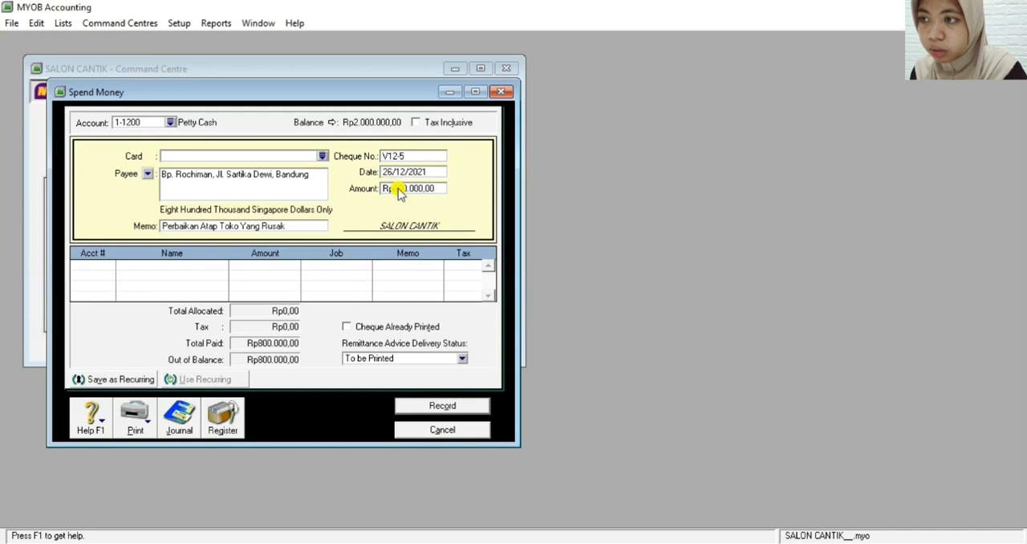
Allocate the full payment of Rp800.000 to account 6-1800, Other Operating Expense
left_click(84, 265)
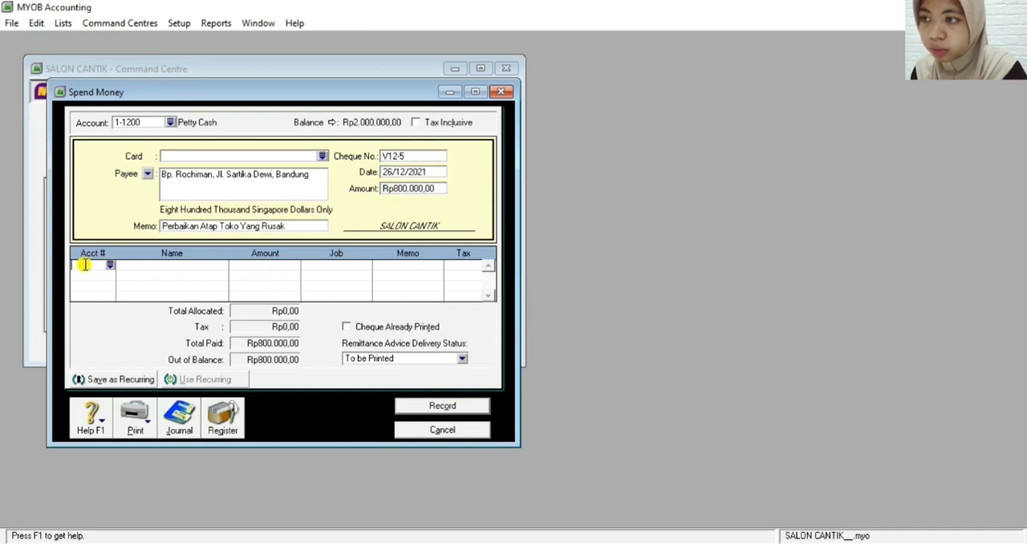
left_click(109, 266)
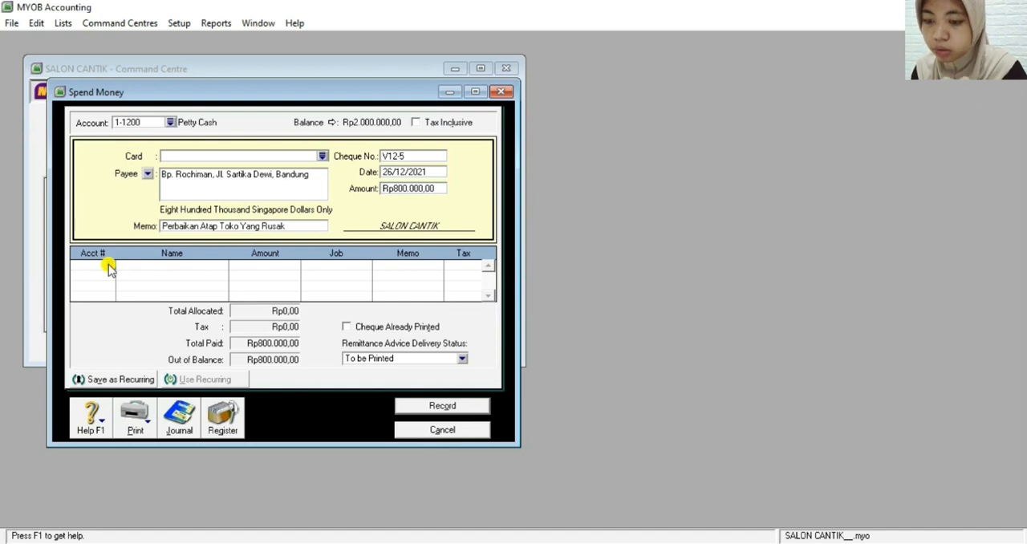
type("6")
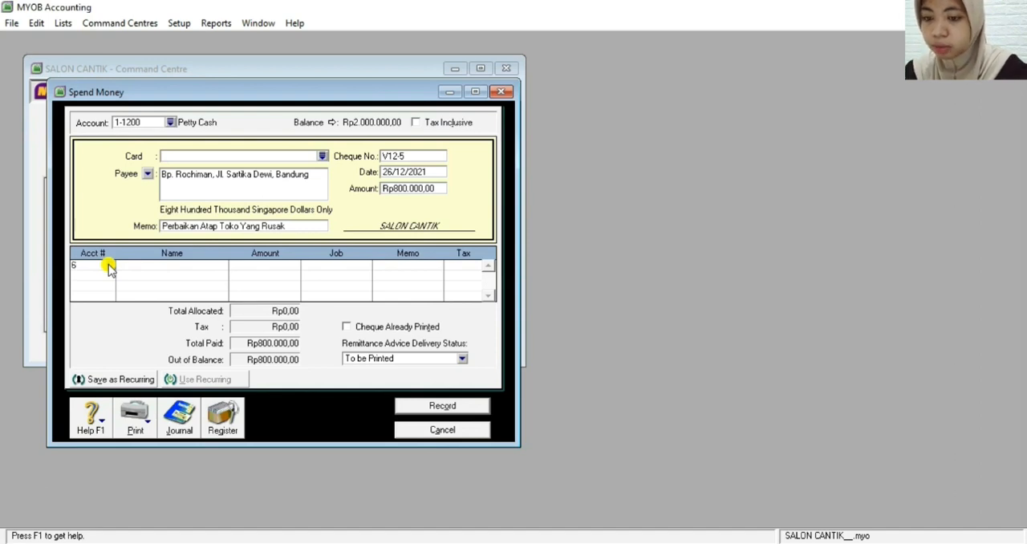
type("-1800")
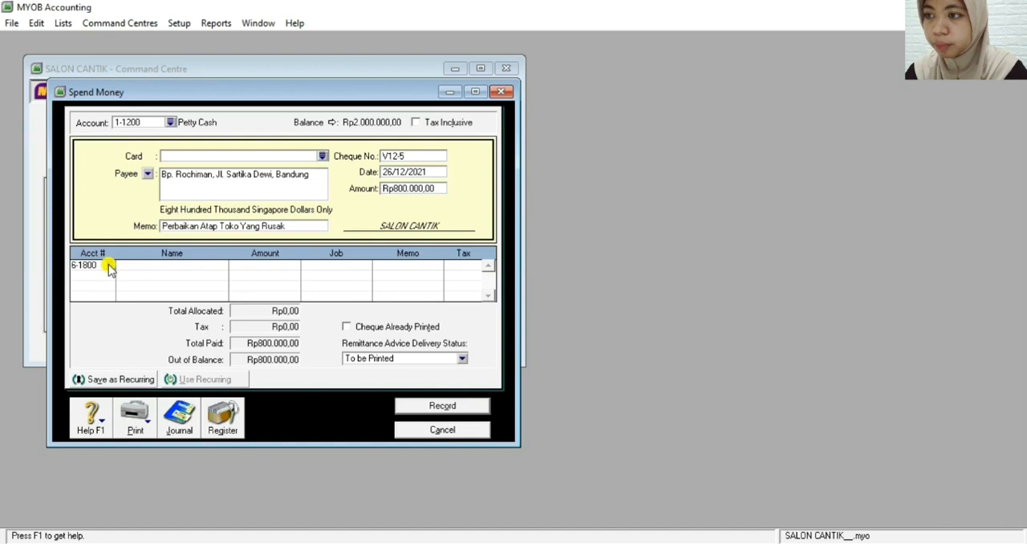
key("Tab")
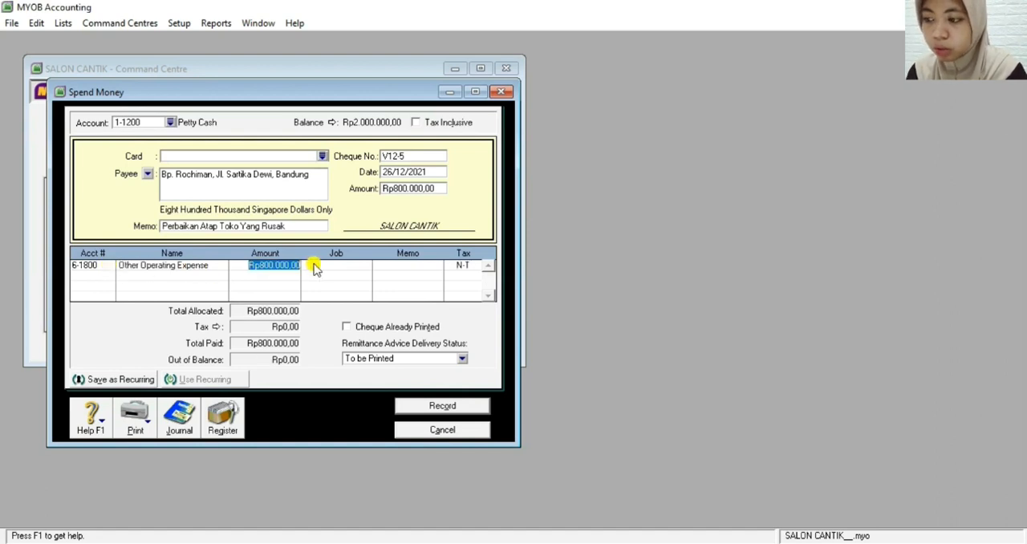
key("Tab")
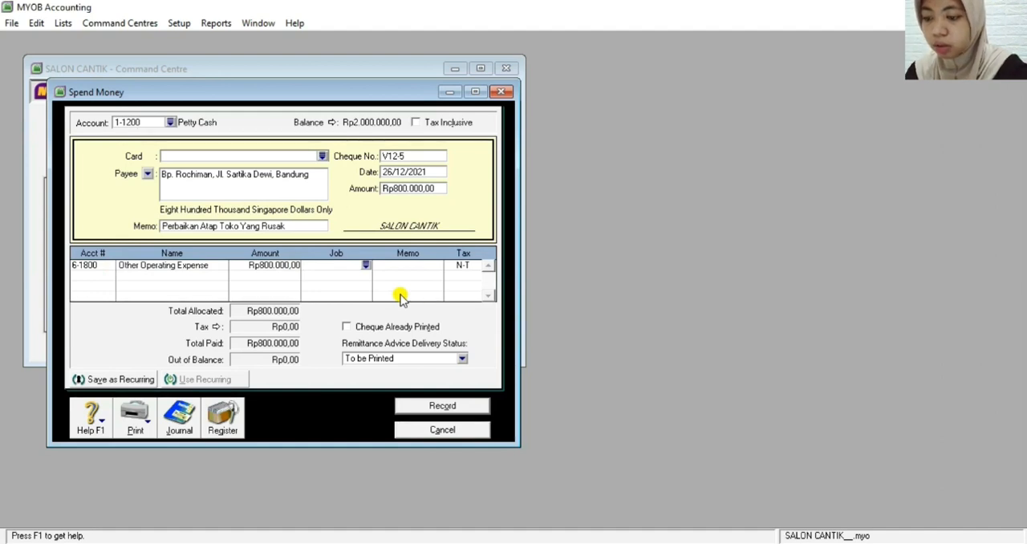
Review the recap of payment V12-5, record it and leave the Spend Money window
key("ctrl+r")
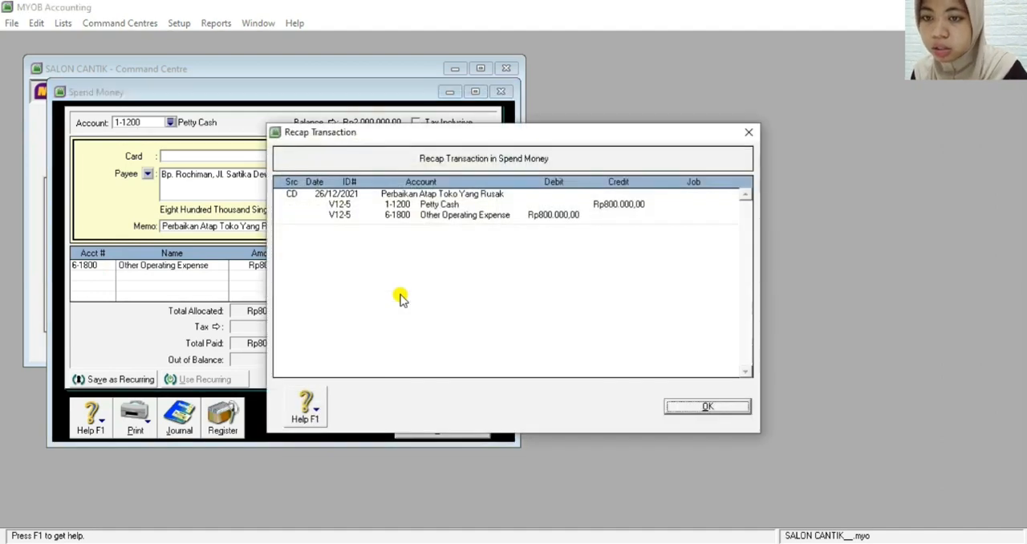
left_click(725, 409)
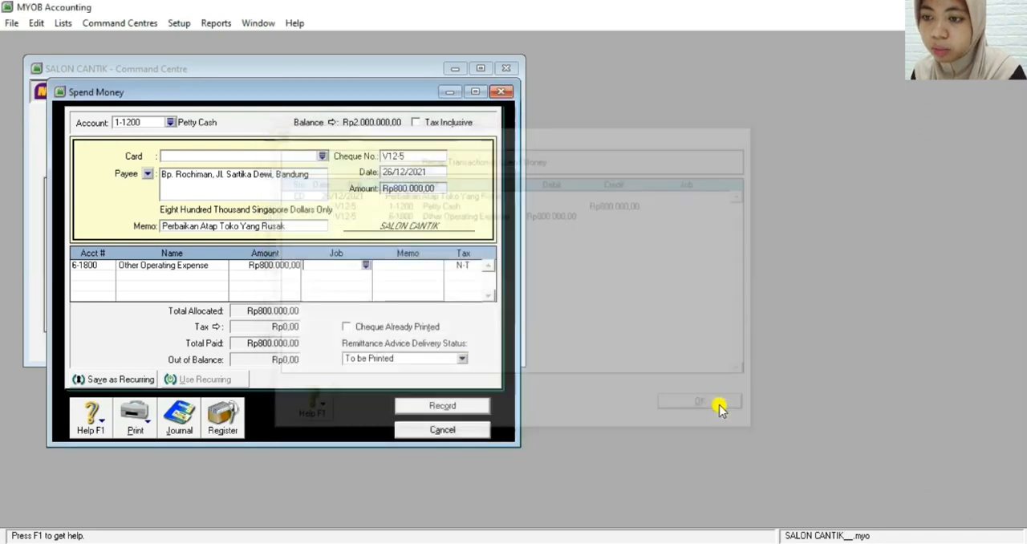
left_click(449, 405)
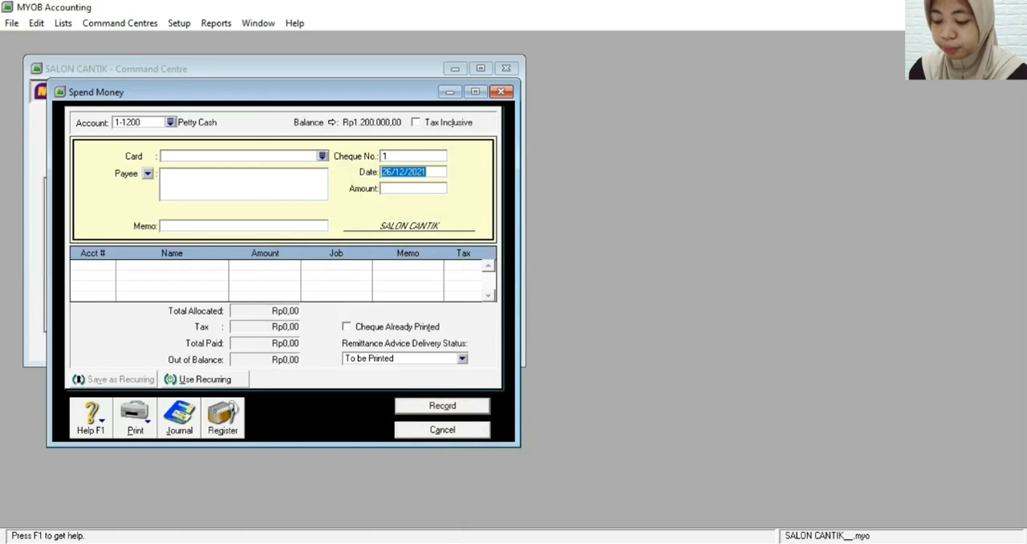
left_click(444, 430)
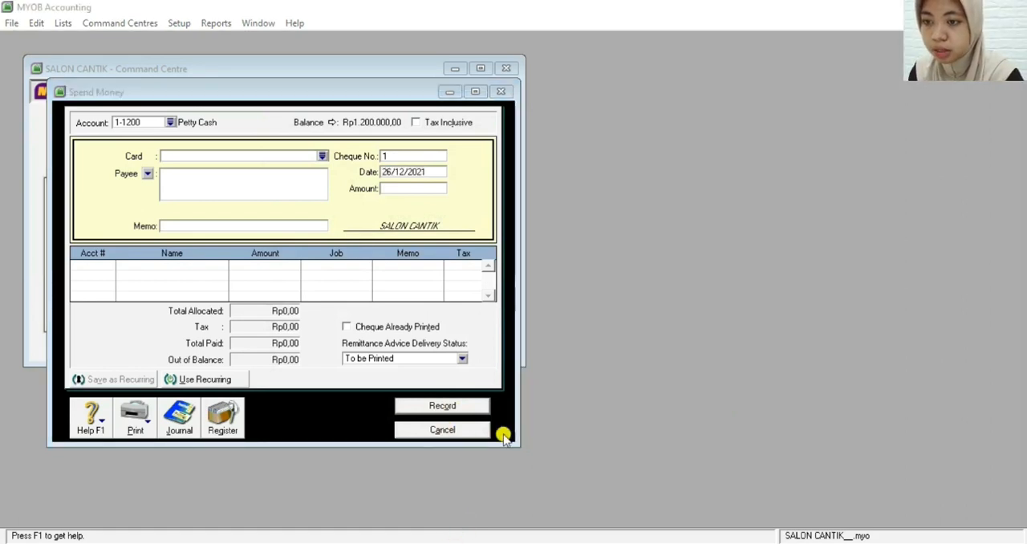
left_click(448, 431)
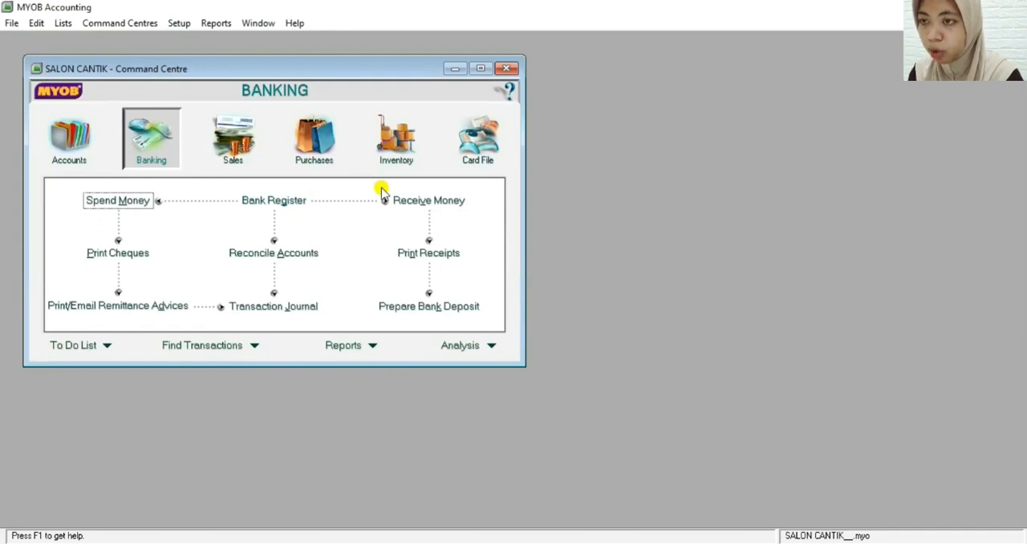
Start a new item purchase bill for supplier PT Mitra Jaya with Tax Inclusive turned off
left_click(311, 145)
left_click(295, 229)
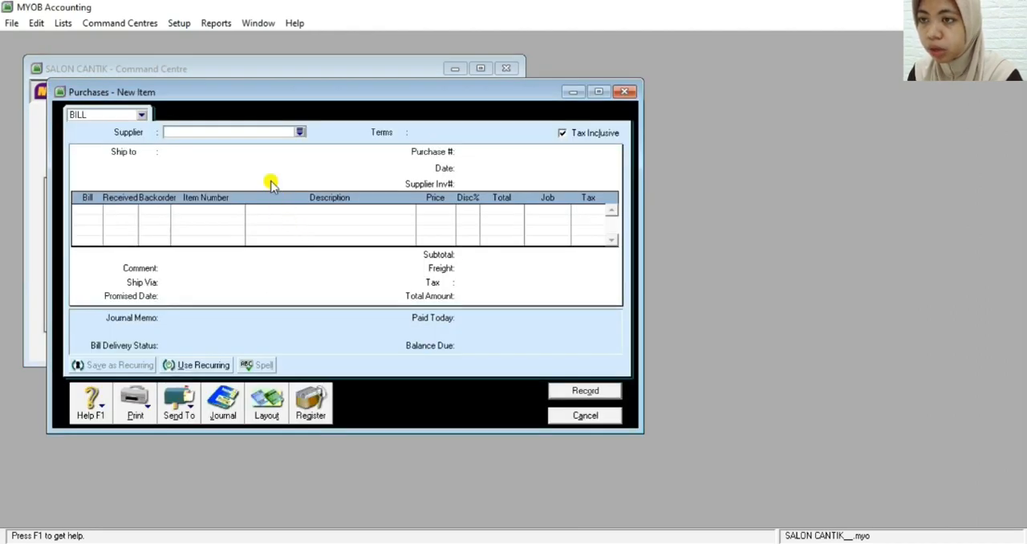
left_click(301, 134)
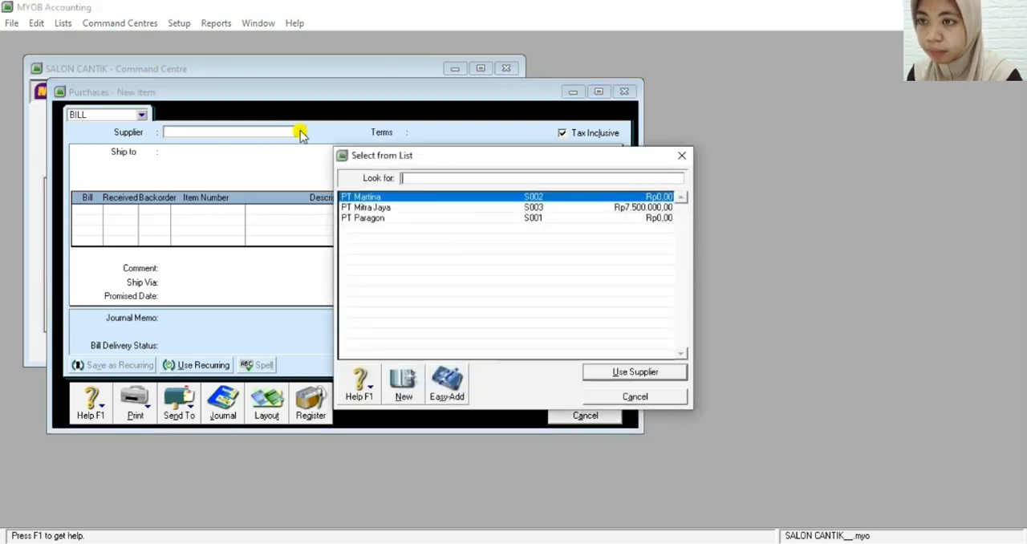
double_click(357, 207)
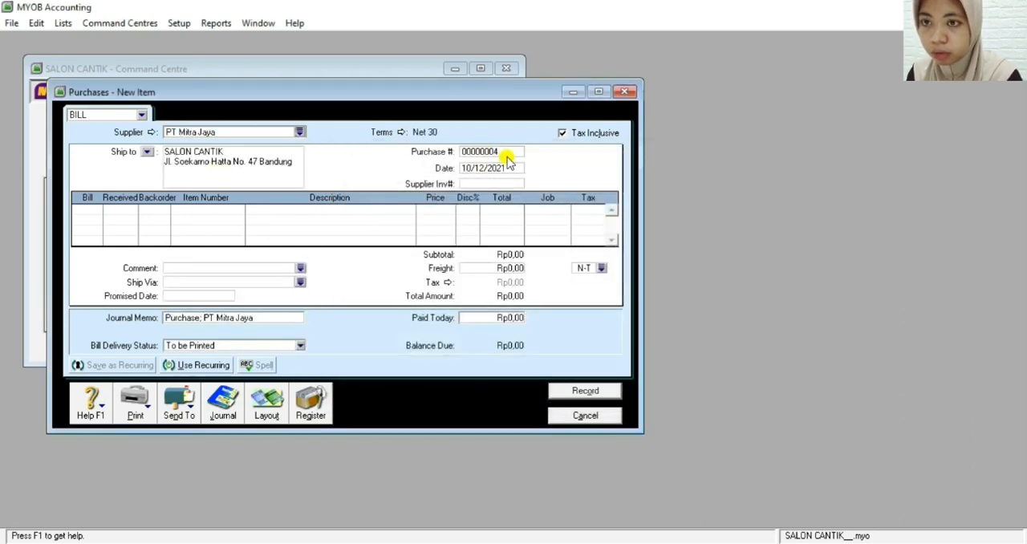
left_click(562, 135)
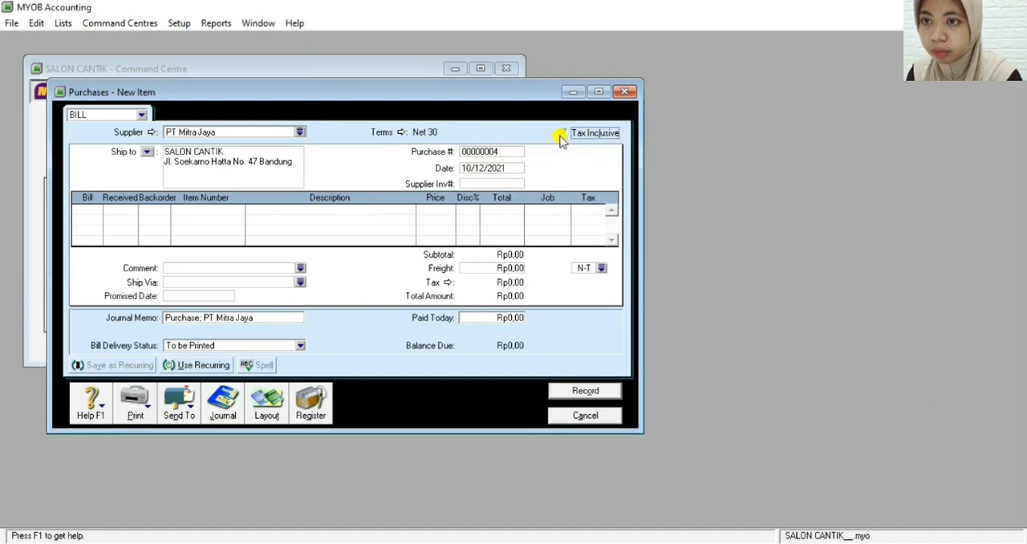
Set the purchase number of the PT Mitra Jaya bill to G11
left_click(506, 152)
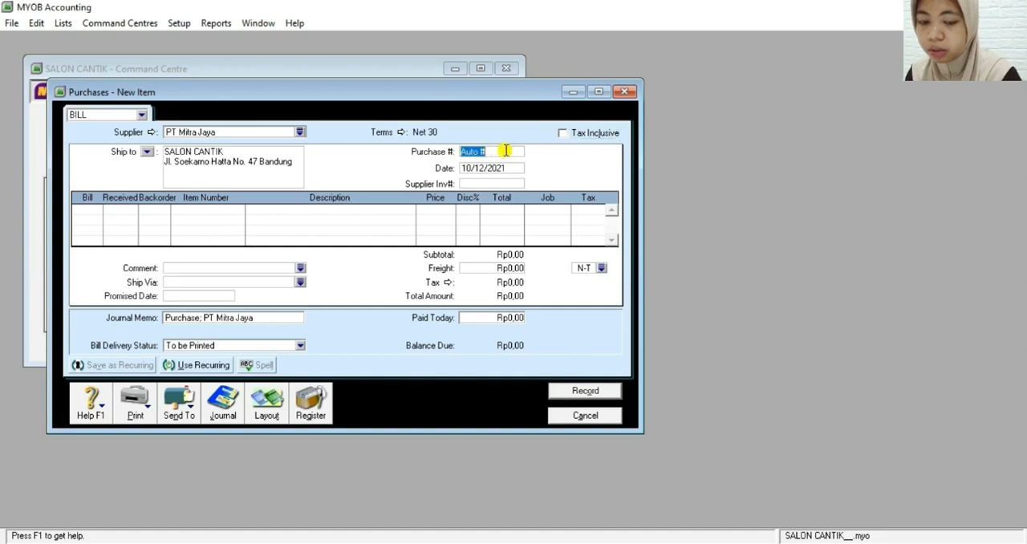
key("BackSpace")
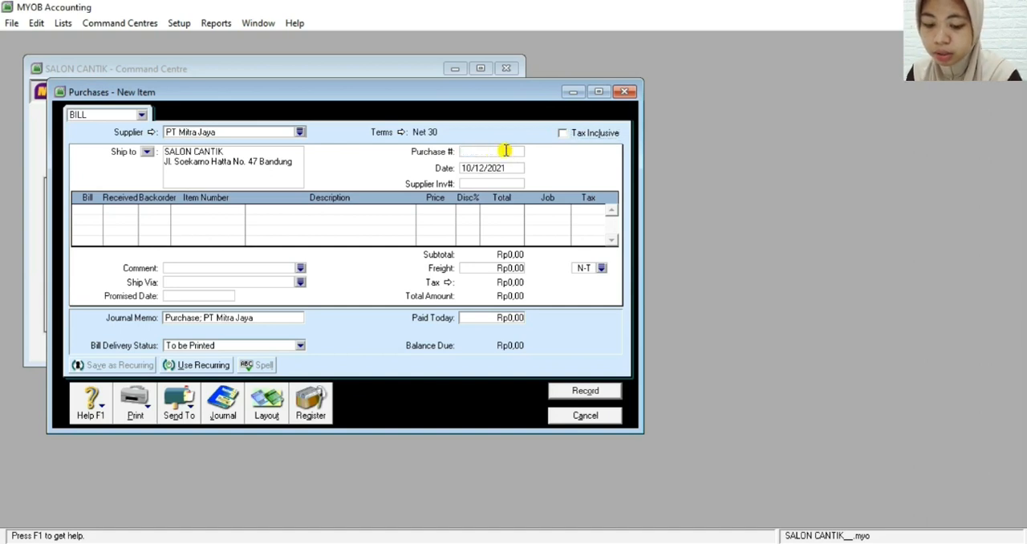
type("g71")
key("BackSpace")
key("BackSpace")
key("BackSpace")
type("G11")
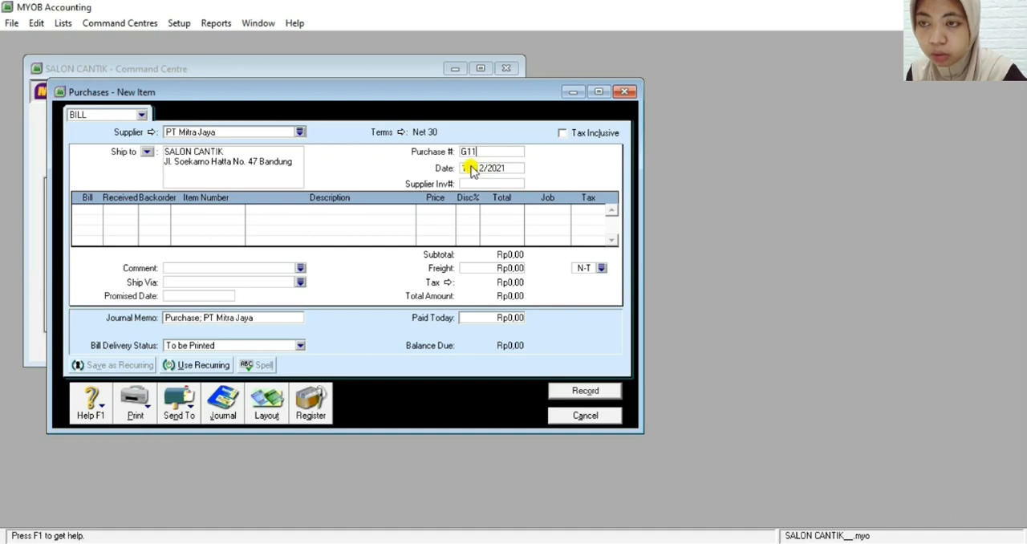
Set the date of purchase bill G11 to 29/12/2021
left_click(471, 169)
left_click(474, 170)
key("BackSpace")
key("BackSpace")
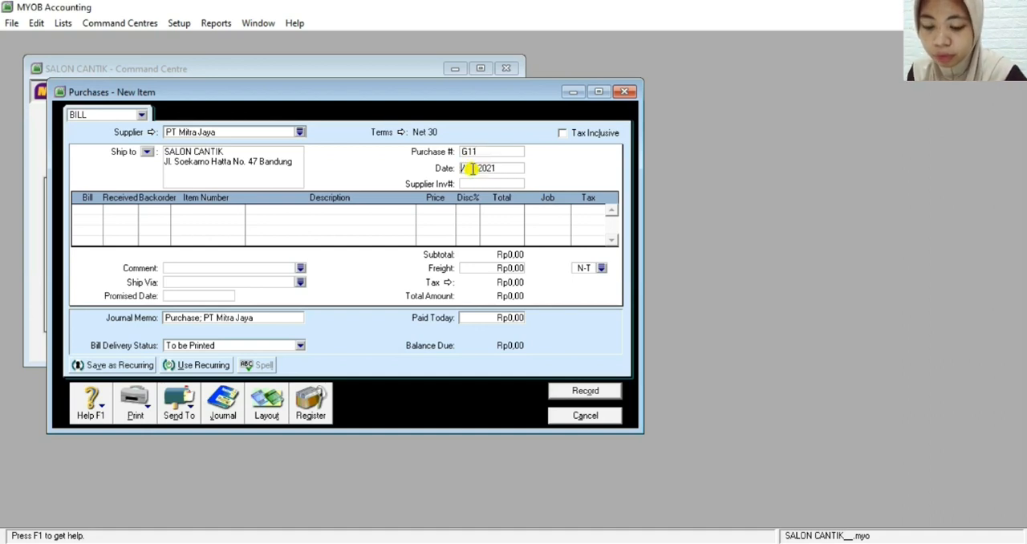
type("20")
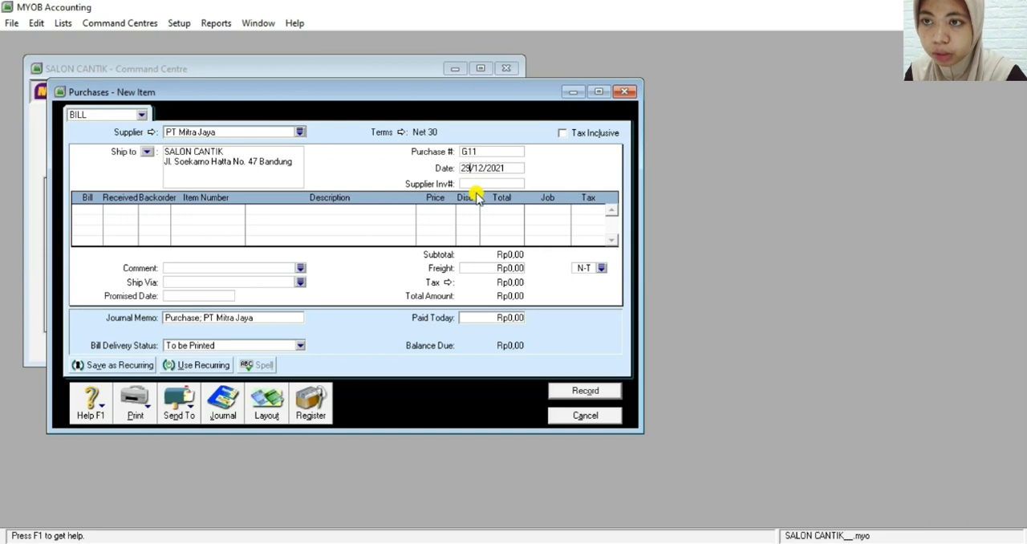
Accept the bill's future date and set the supplier invoice number to 34C
left_click(475, 185)
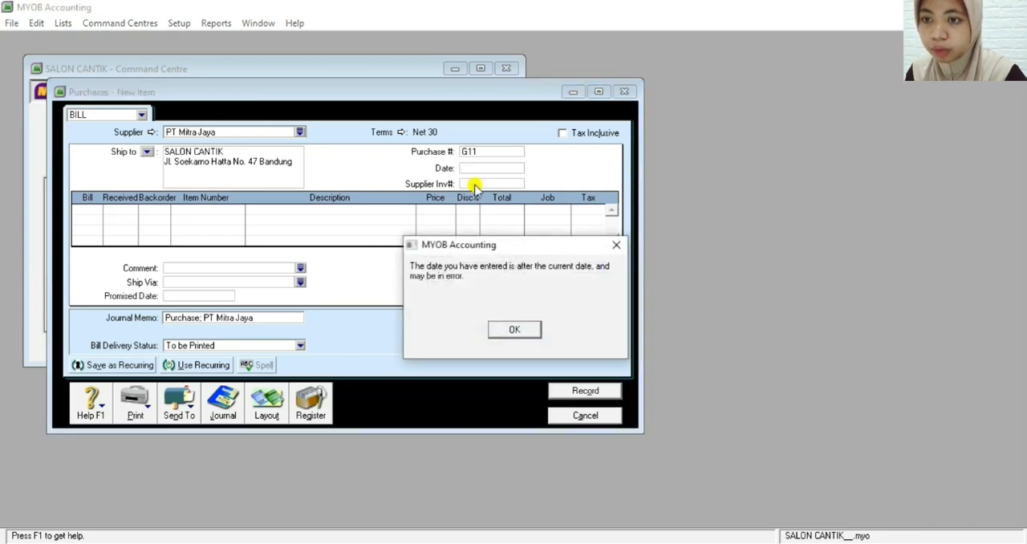
left_click(511, 331)
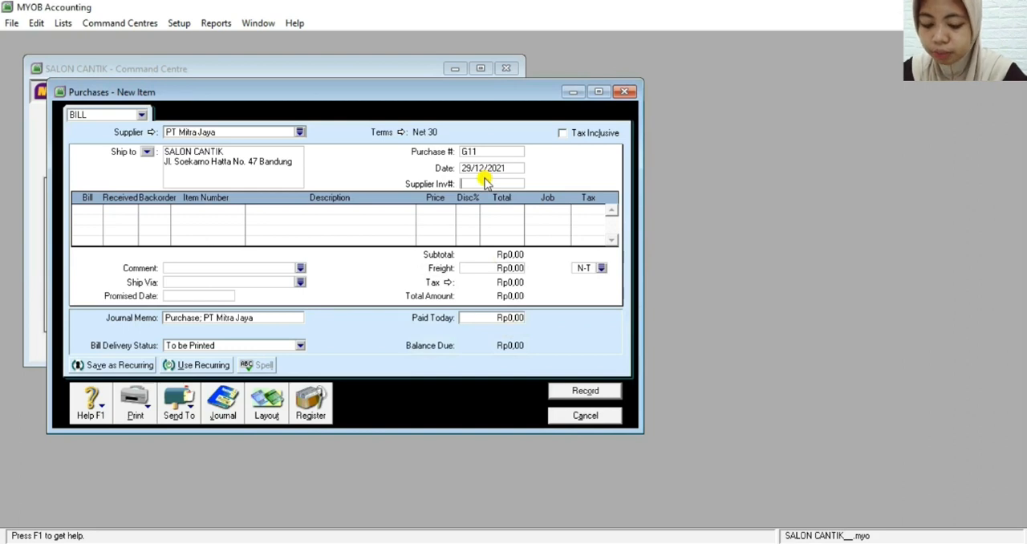
type("340")
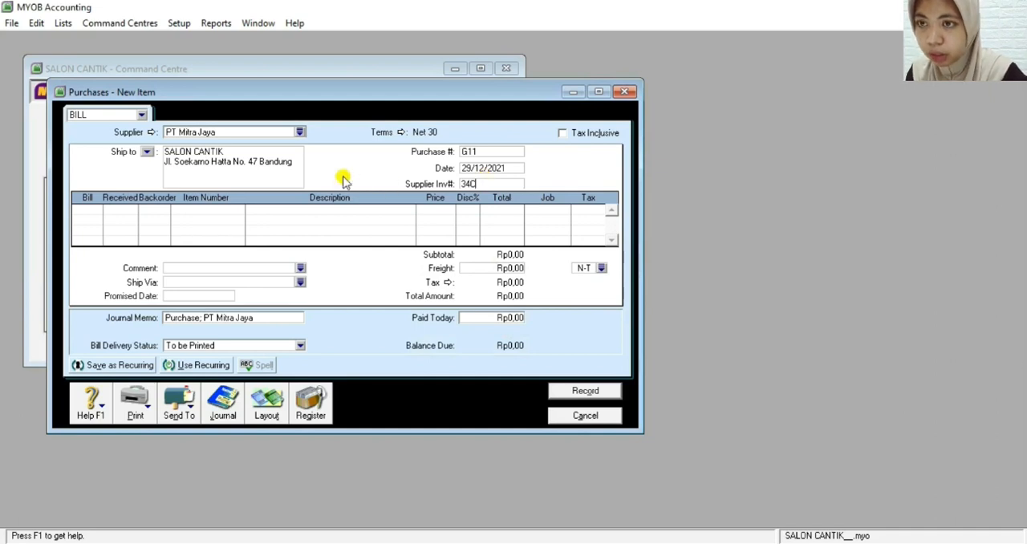
Enter a billed quantity of 5 on the first line of purchase bill G11
left_click(93, 208)
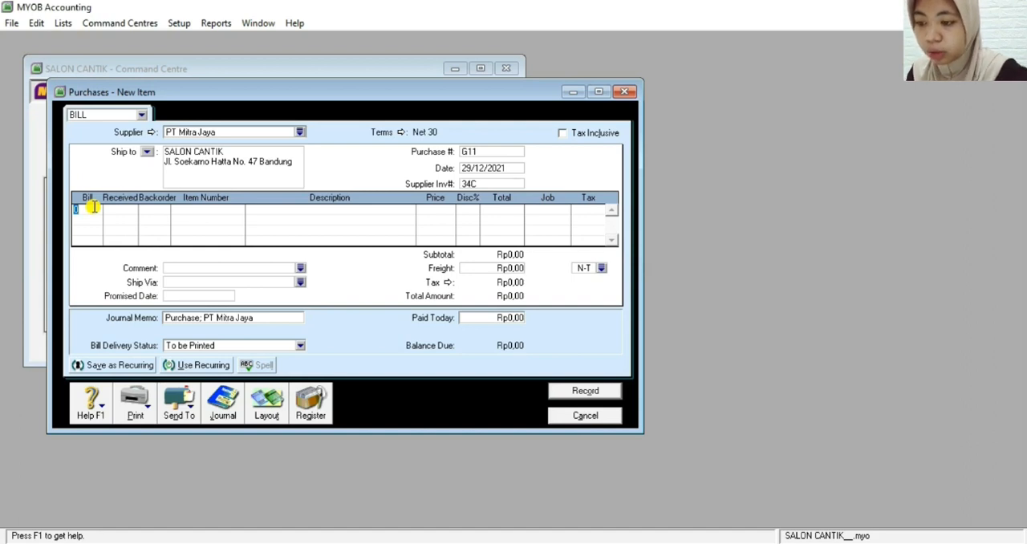
type("50")
key("Tab")
key("Tab")
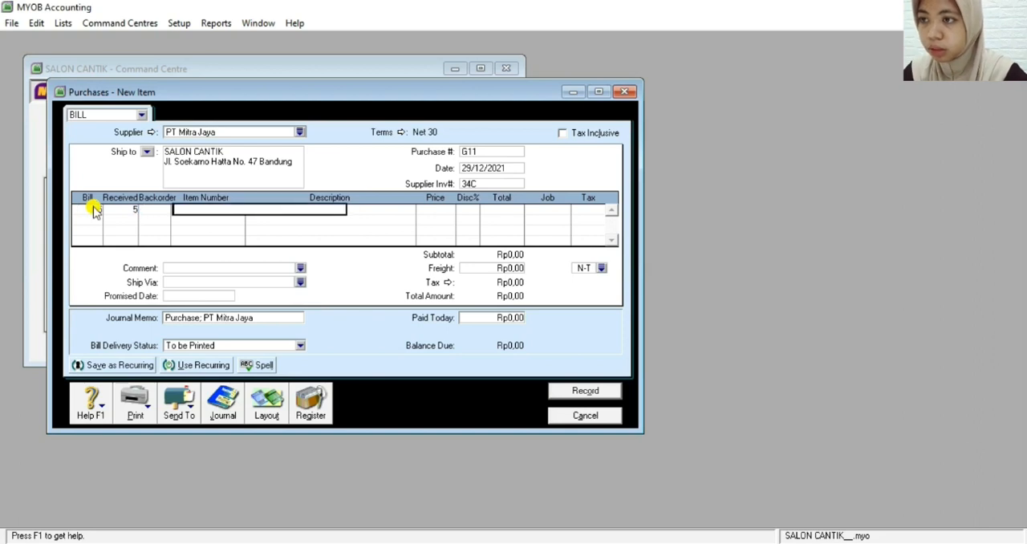
Create a new item for the bill's first line with item number 03 and the name Pewarna Rambut
left_click(217, 210)
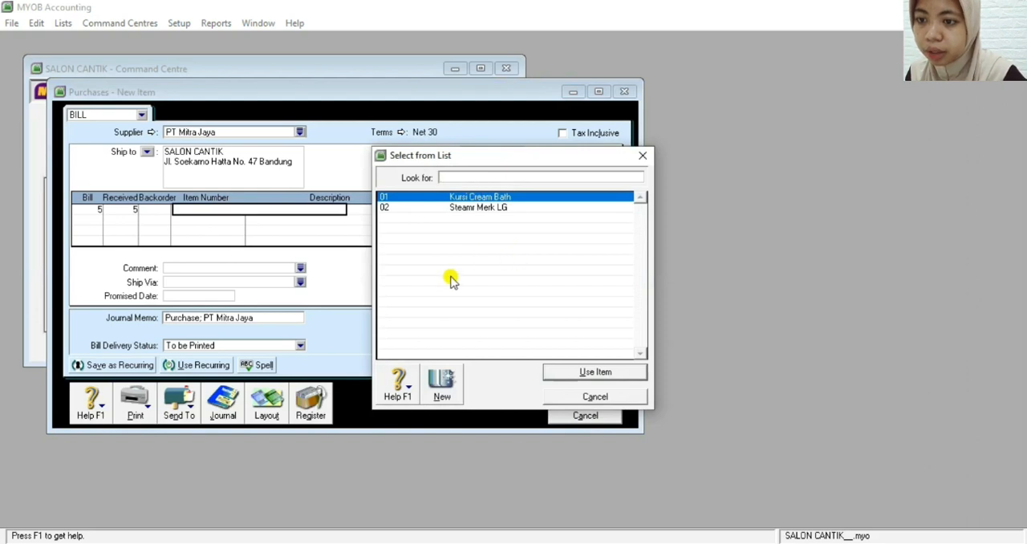
left_click(443, 382)
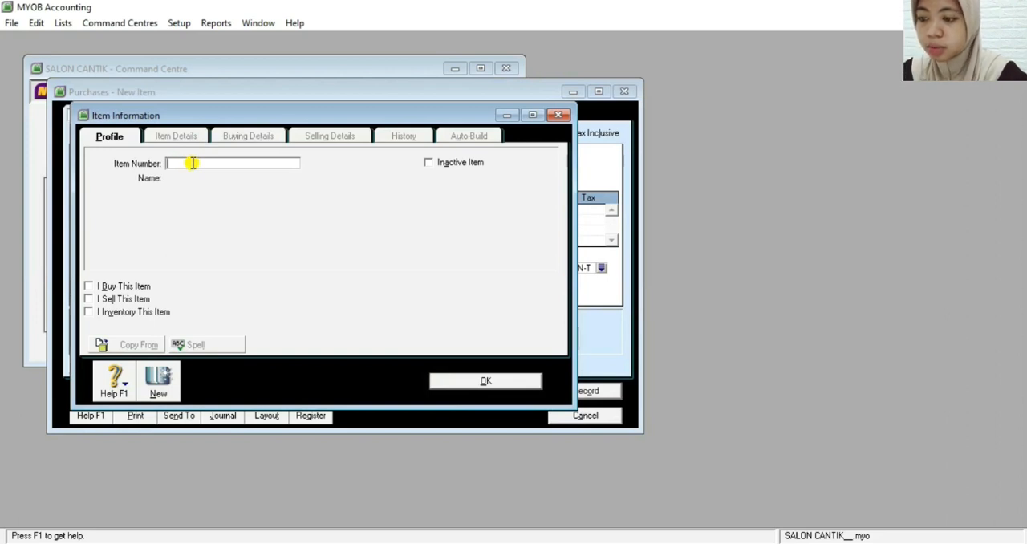
type("03")
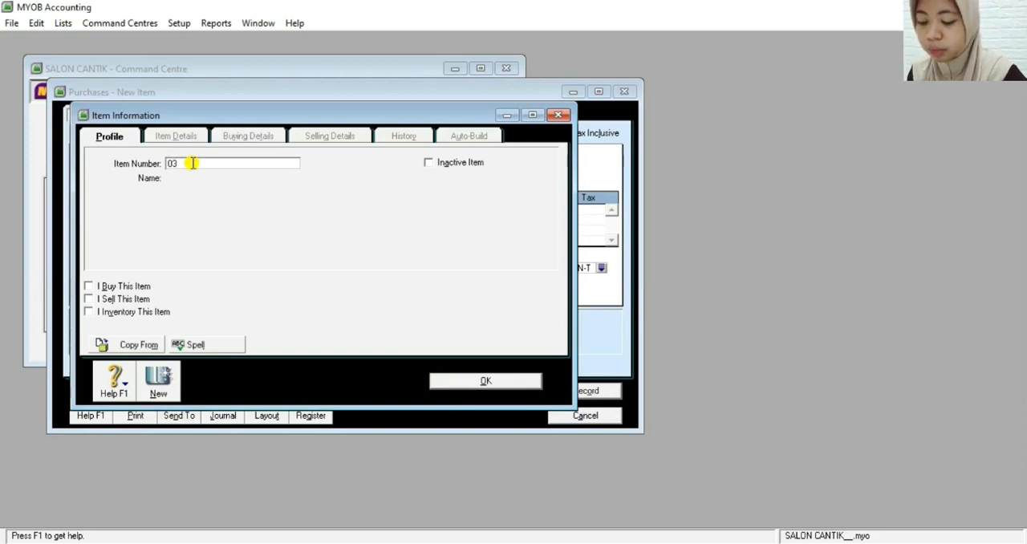
key("Tab")
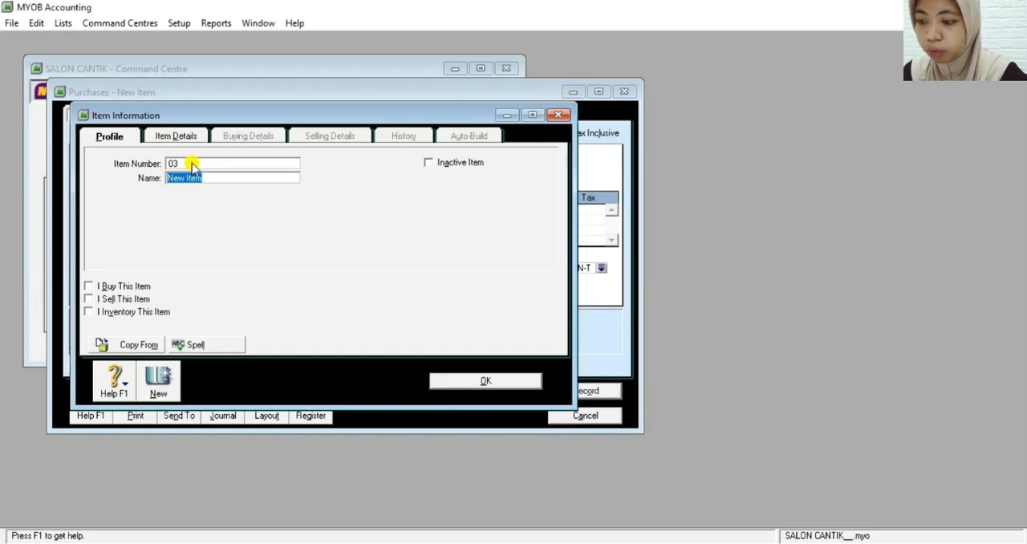
type("Pew")
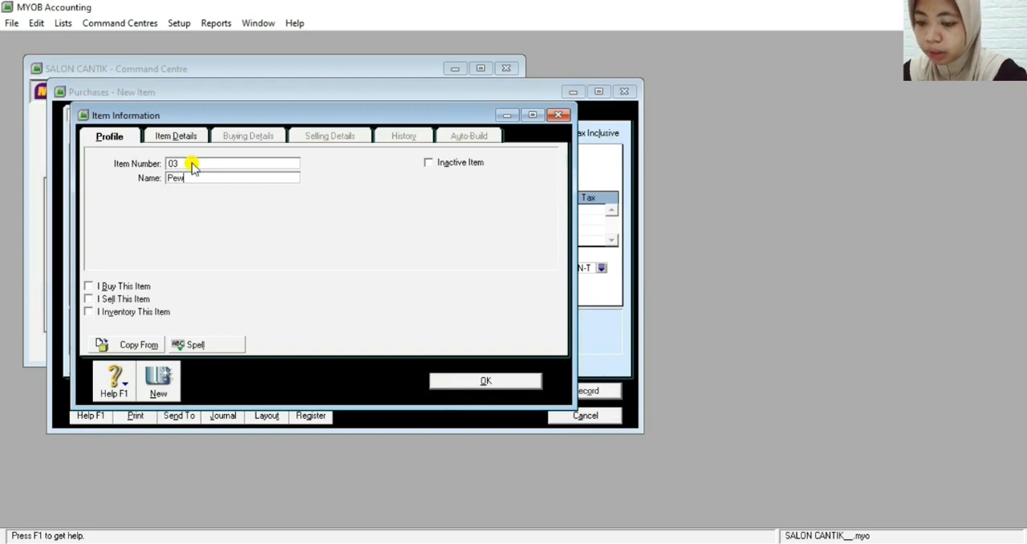
type("arna Rambut")
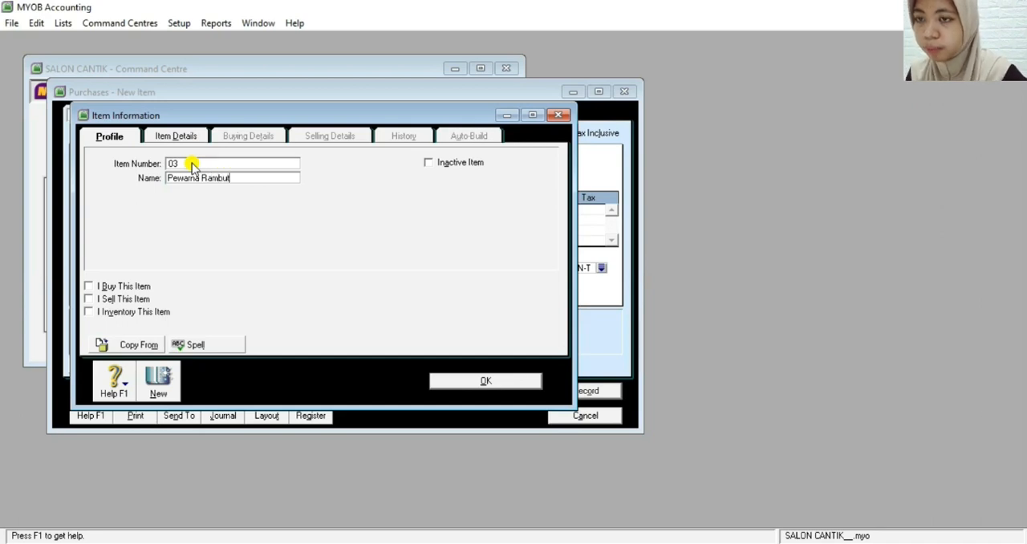
Mark item 03 Pewarna Rambut as an item that the company buys
left_click(89, 287)
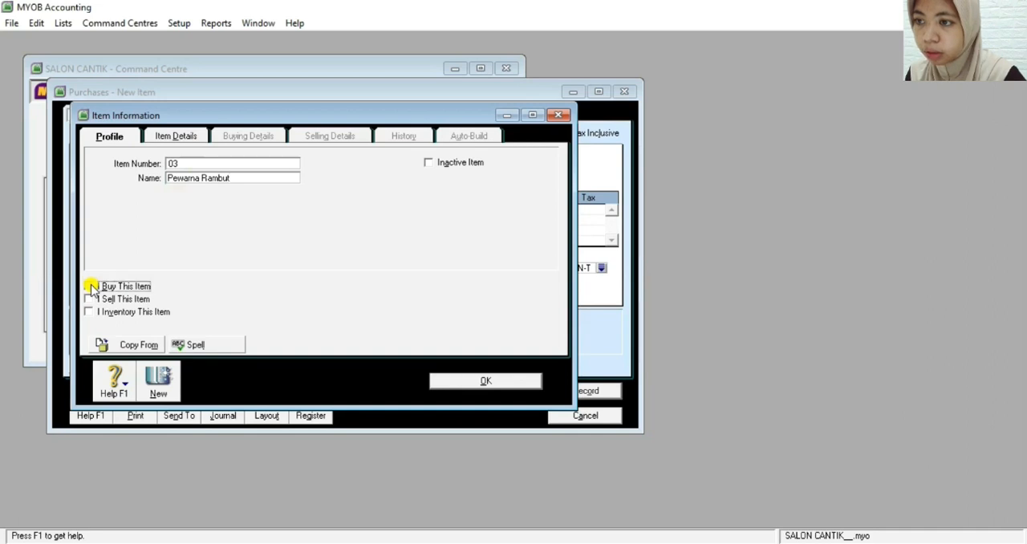
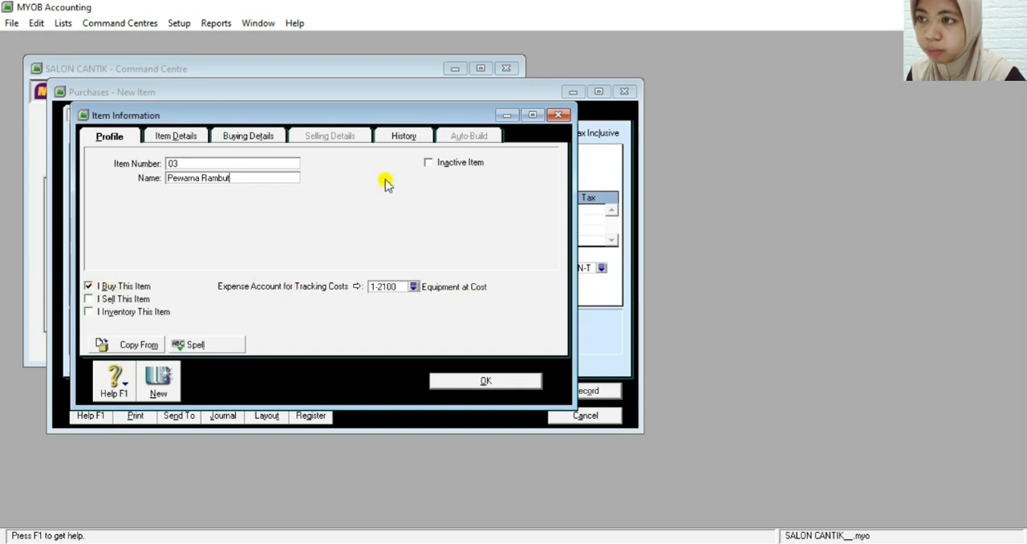
Check the buying details of item 03 Pewarna Rambut and save the item, ignoring all spelling suggestions
left_click(251, 138)
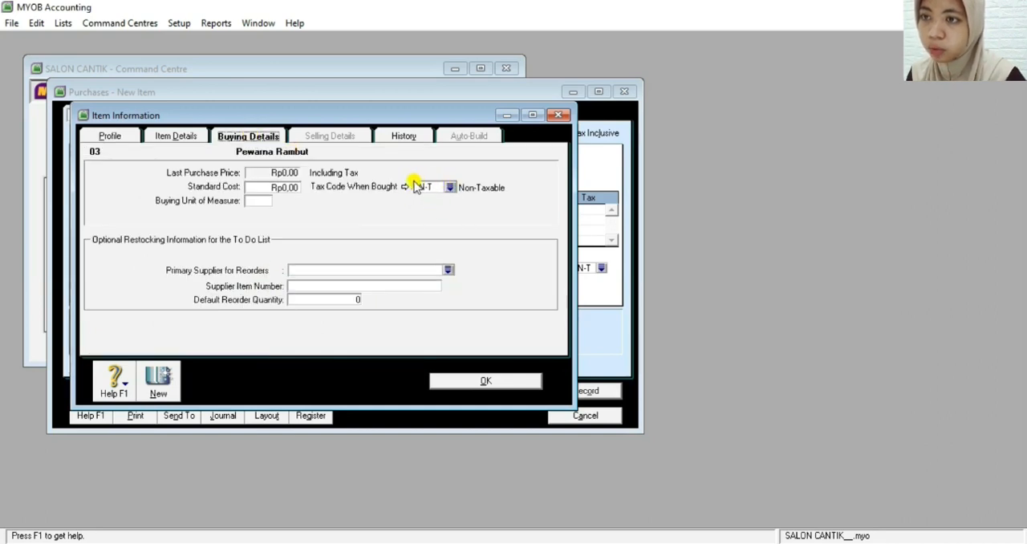
left_click(490, 382)
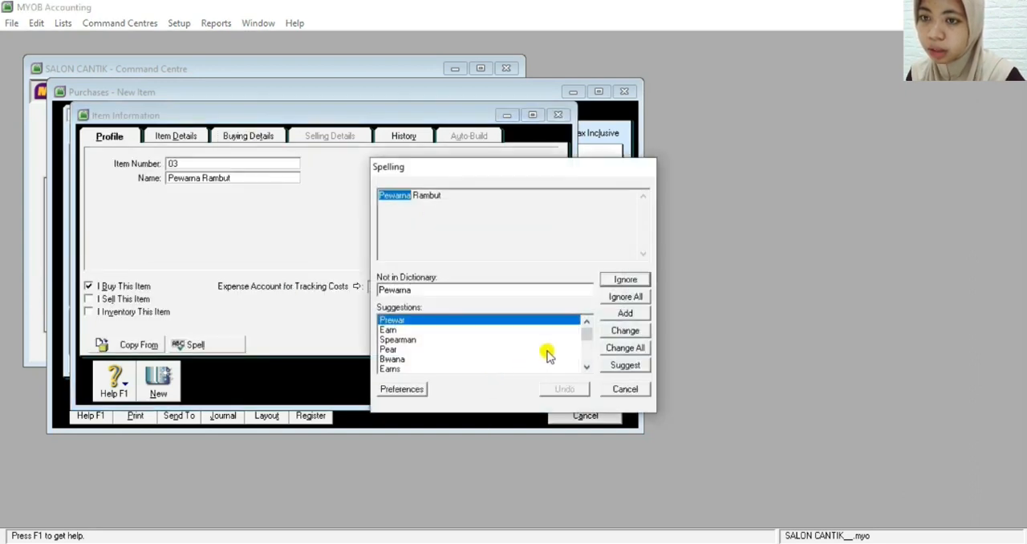
left_click(630, 297)
left_click(630, 298)
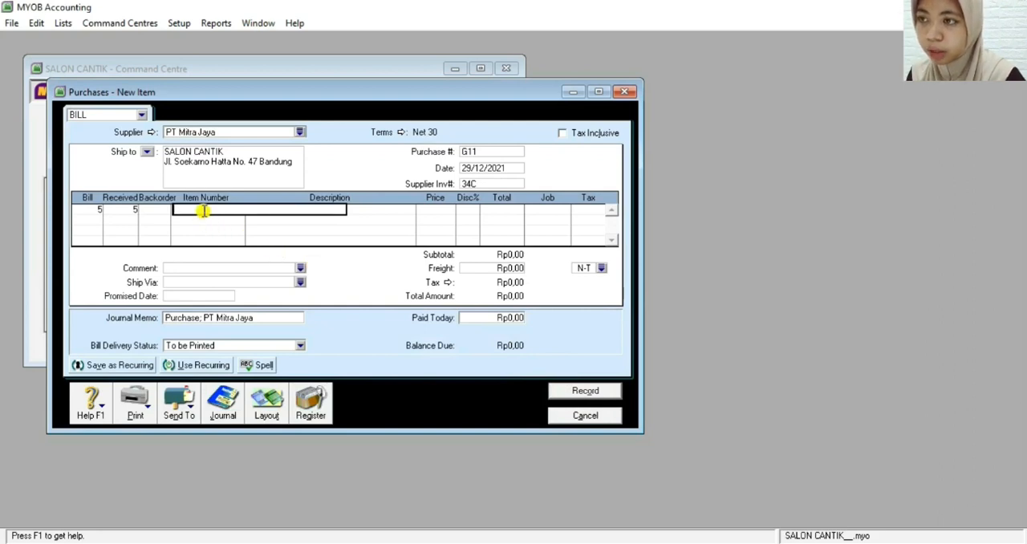
Assign item 03 Pewarna Rambut to the bill's first line and set its unit price to Rp60.000
type("pewarna")
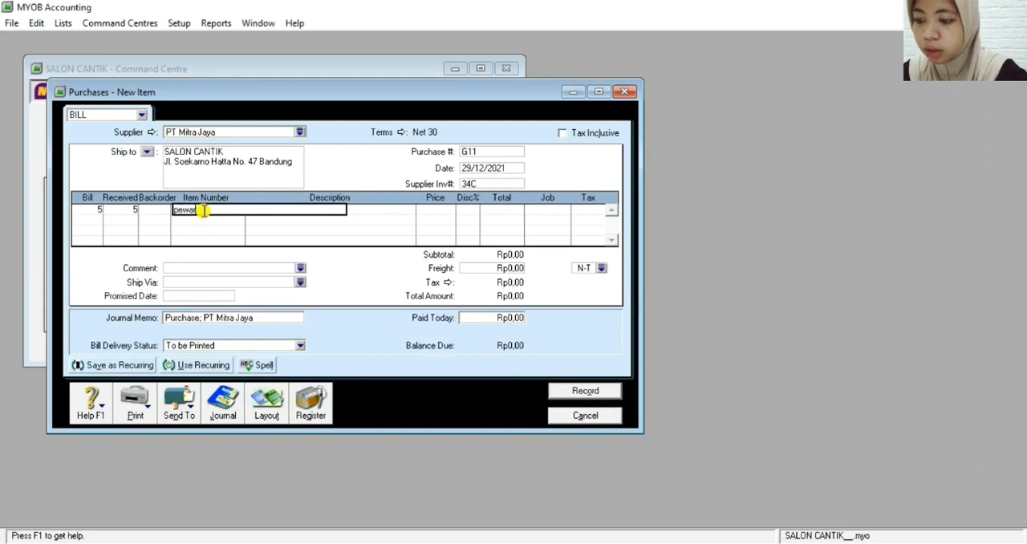
type(" rambut")
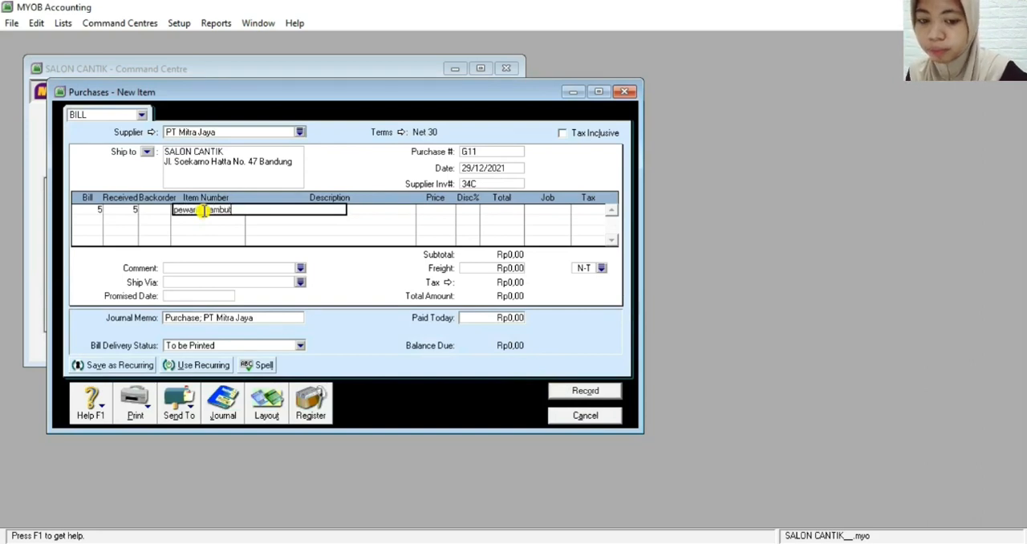
key("Tab")
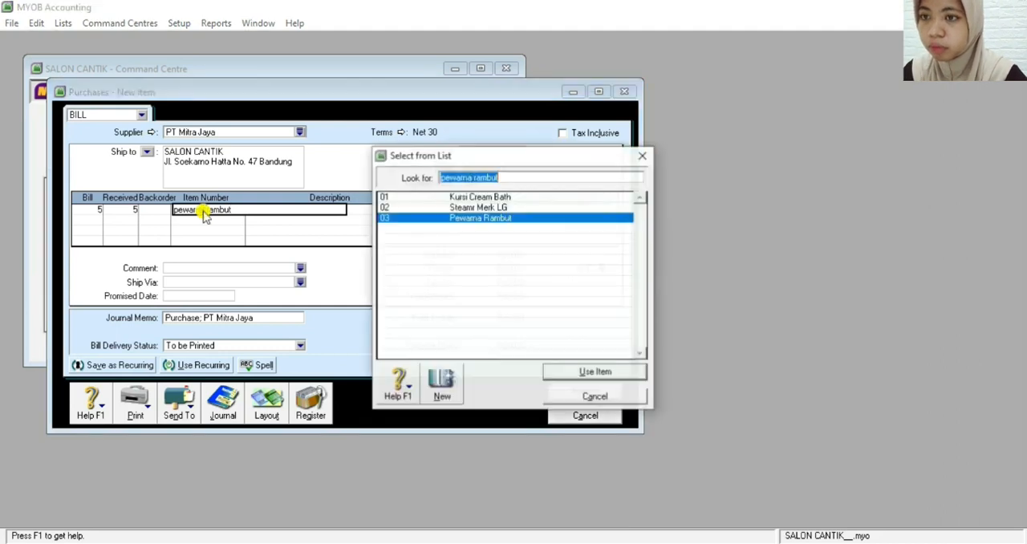
double_click(440, 218)
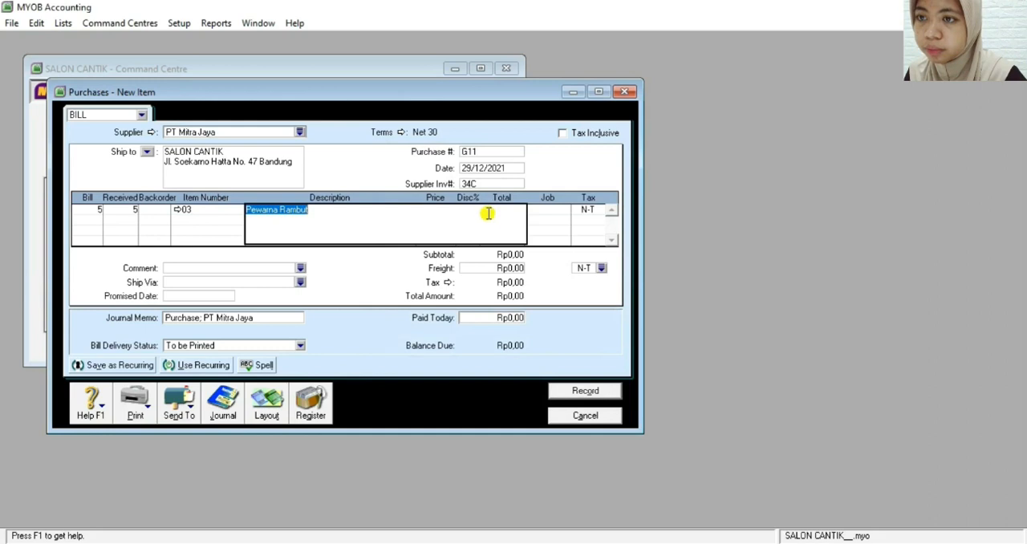
key("Tab")
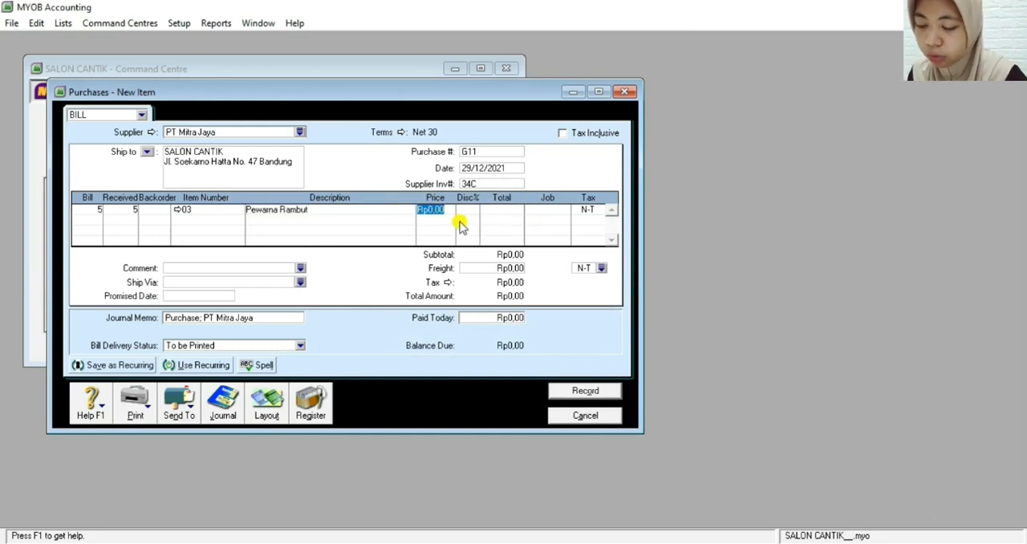
type("60000")
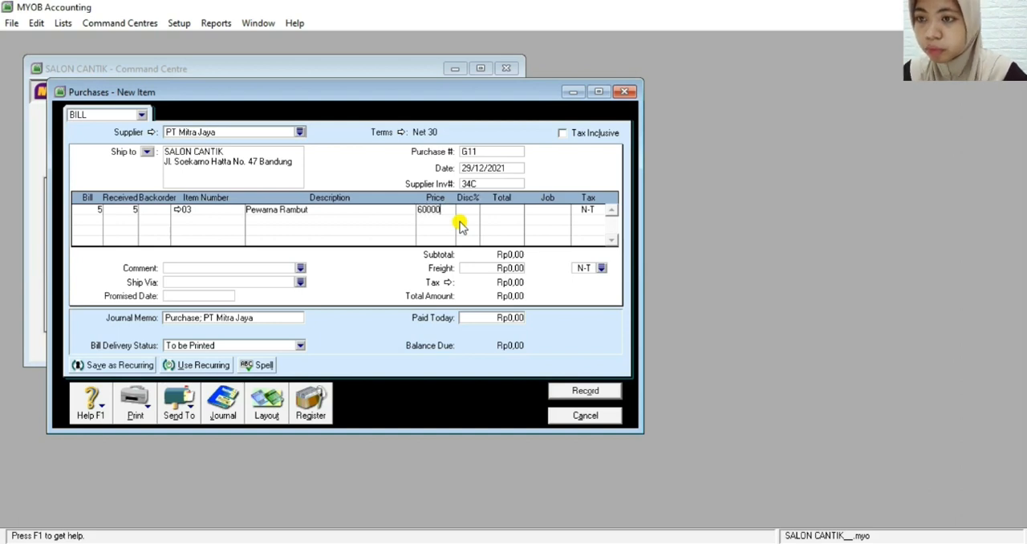
key("Tab")
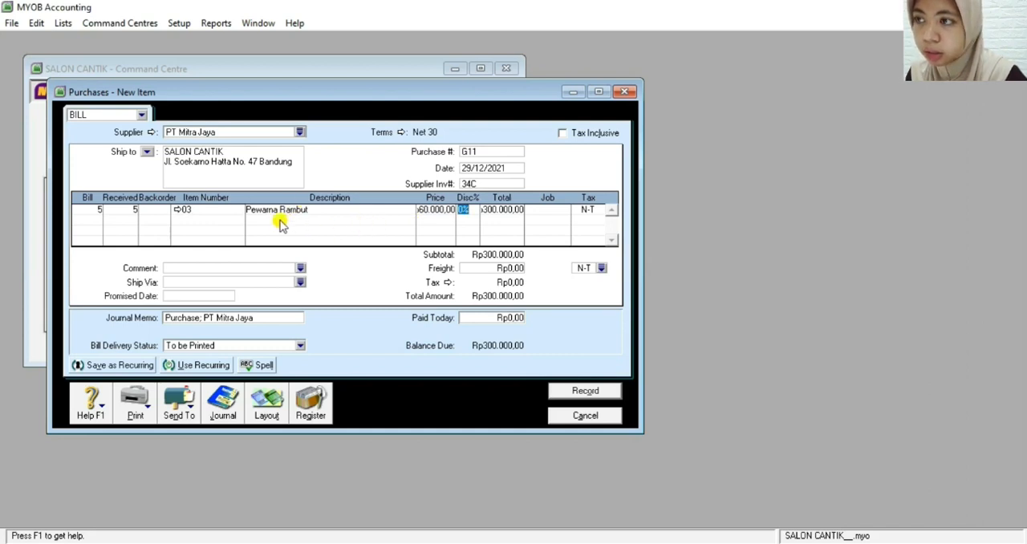
Enter a billed quantity of 20 on the second line of purchase bill G11
left_click(98, 216)
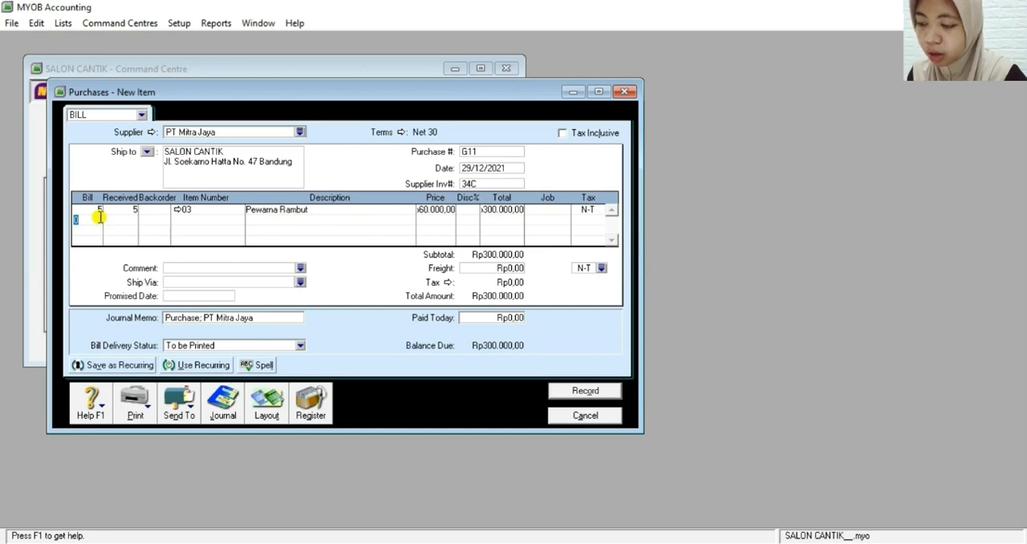
type("20")
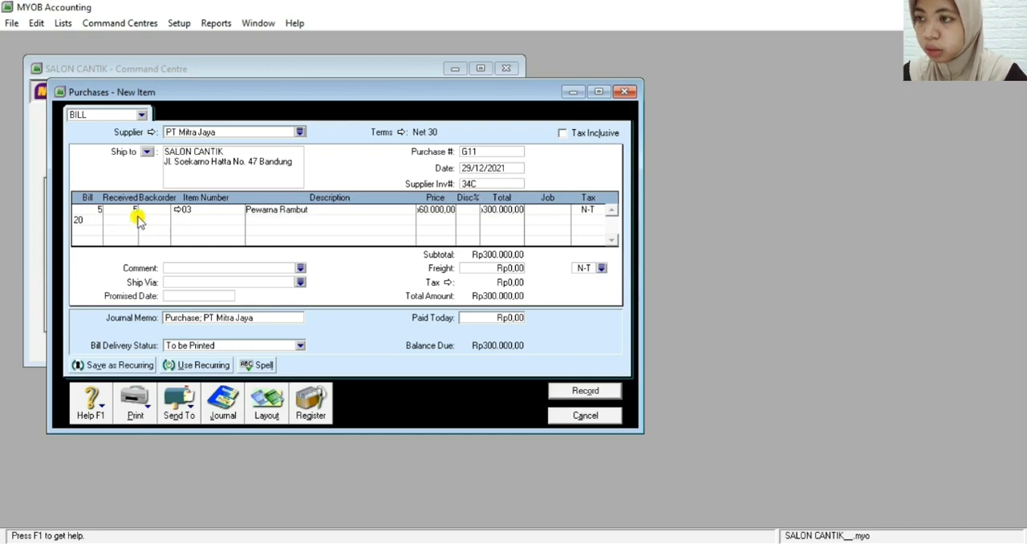
key("Tab")
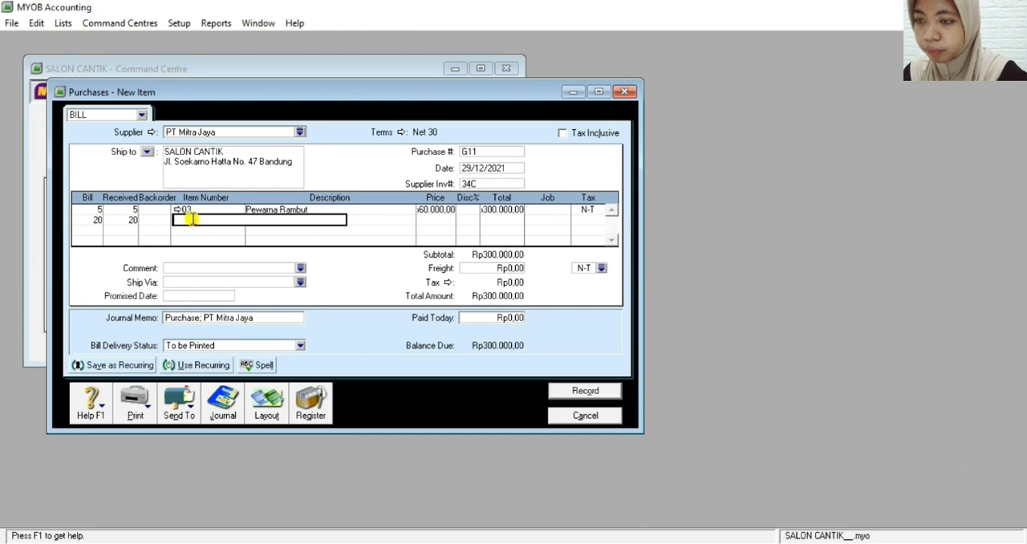
Create a new item for the bill's second line with item number 04 and the name Shampo
key("Tab")
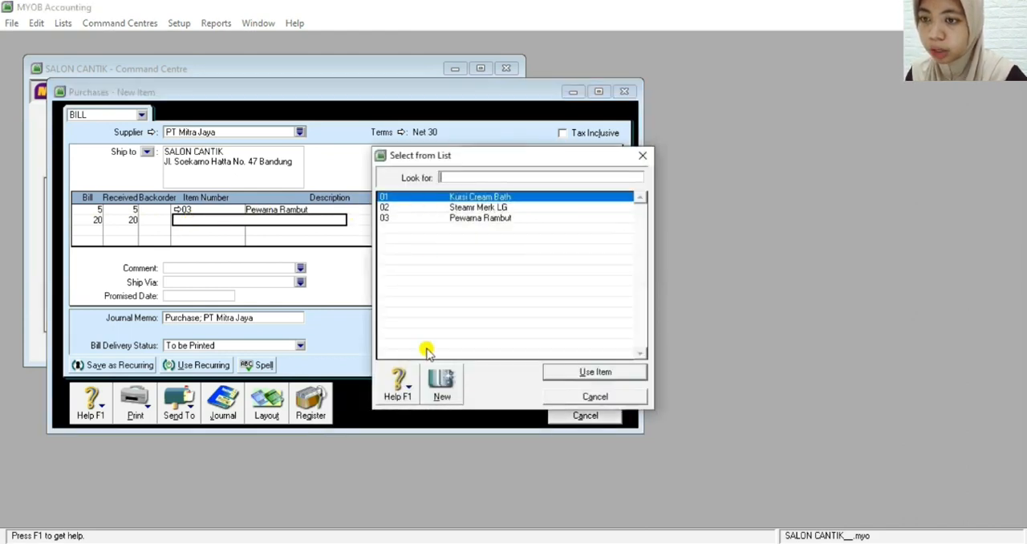
left_click(442, 385)
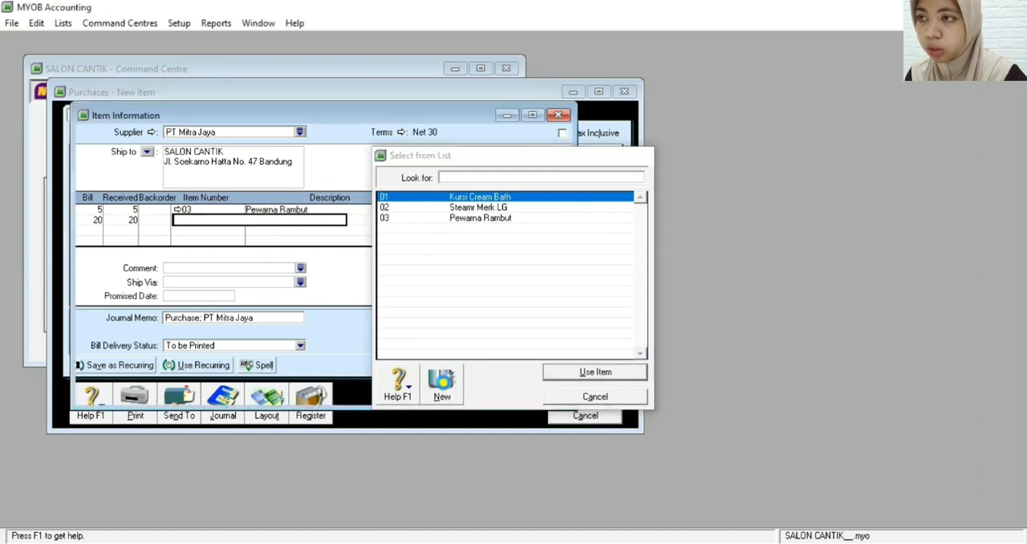
type("04")
key("Tab")
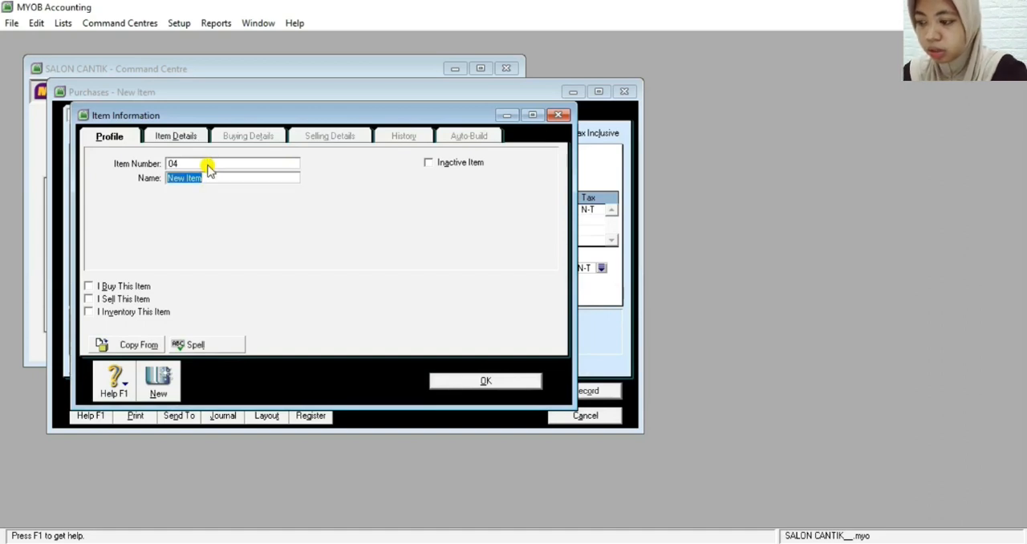
type("Shampo")
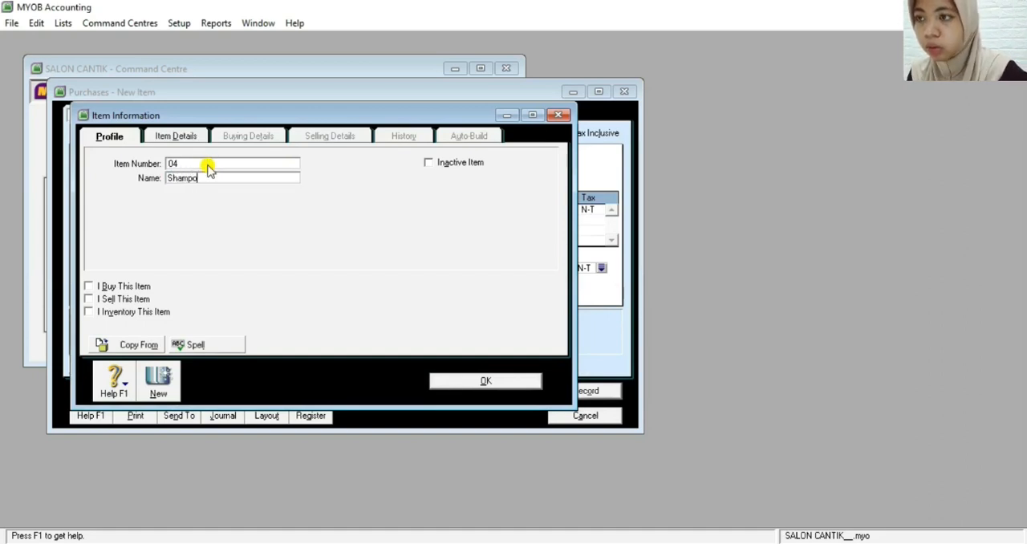
Mark item 04 Shampo as bought, check its buying details and save it, ignoring all spelling suggestions
left_click(88, 287)
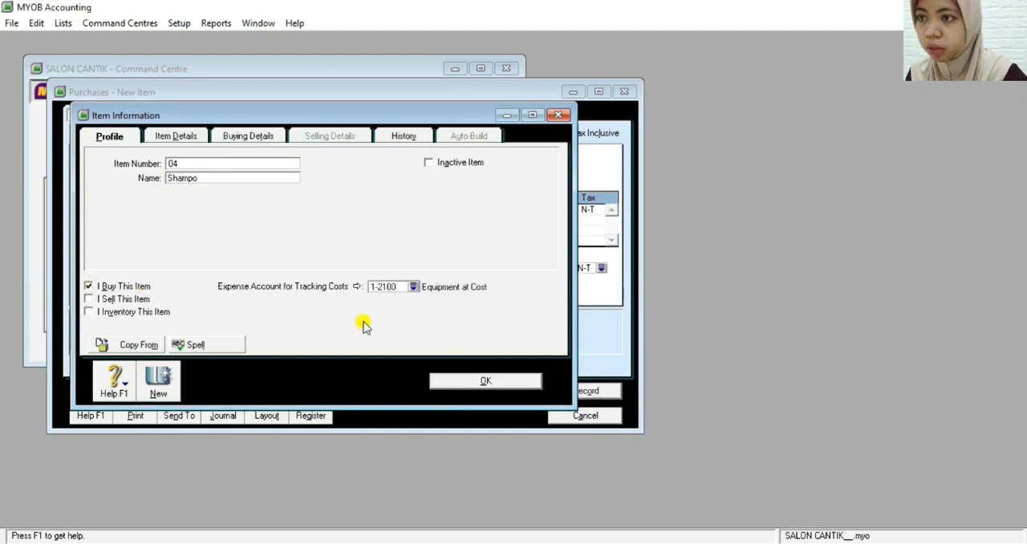
left_click(255, 137)
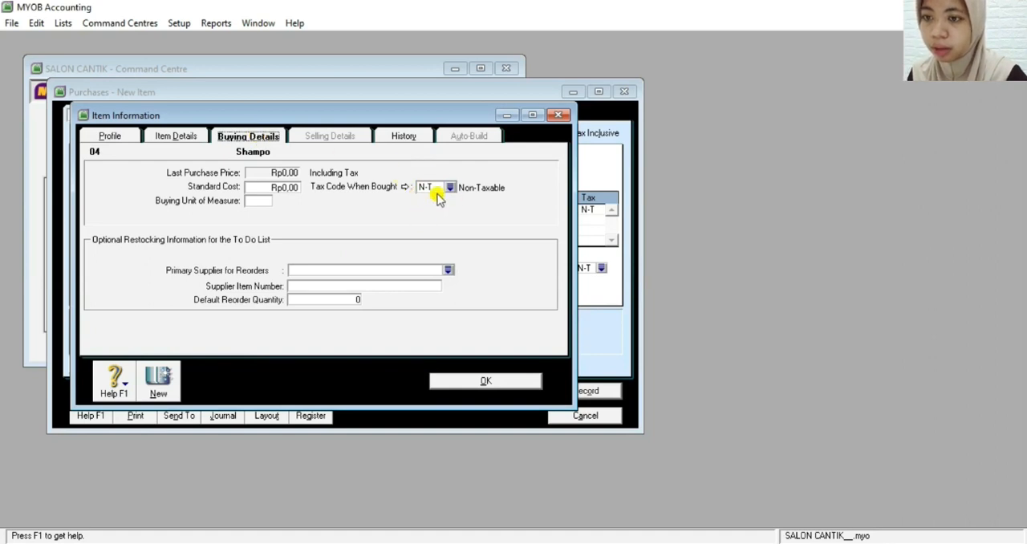
left_click(481, 383)
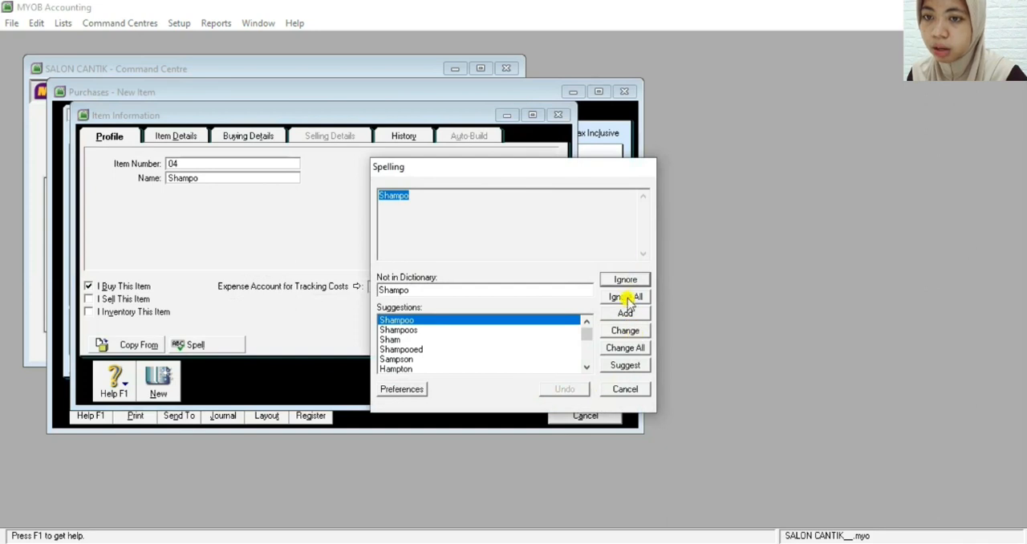
left_click(626, 297)
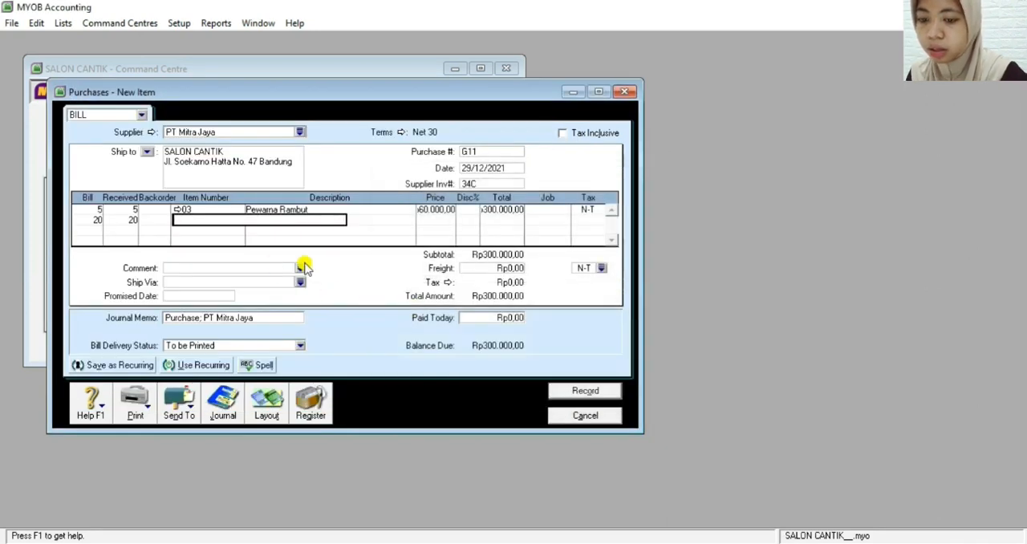
Assign item 04 Shampo to the bill's second line and set its unit price to Rp50.000
type("04")
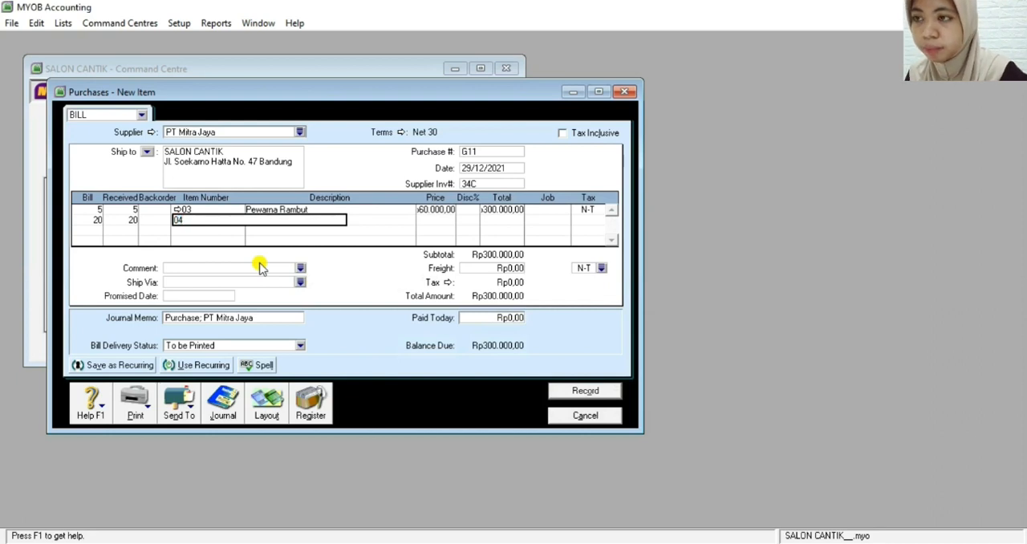
key("Tab")
left_click(427, 219)
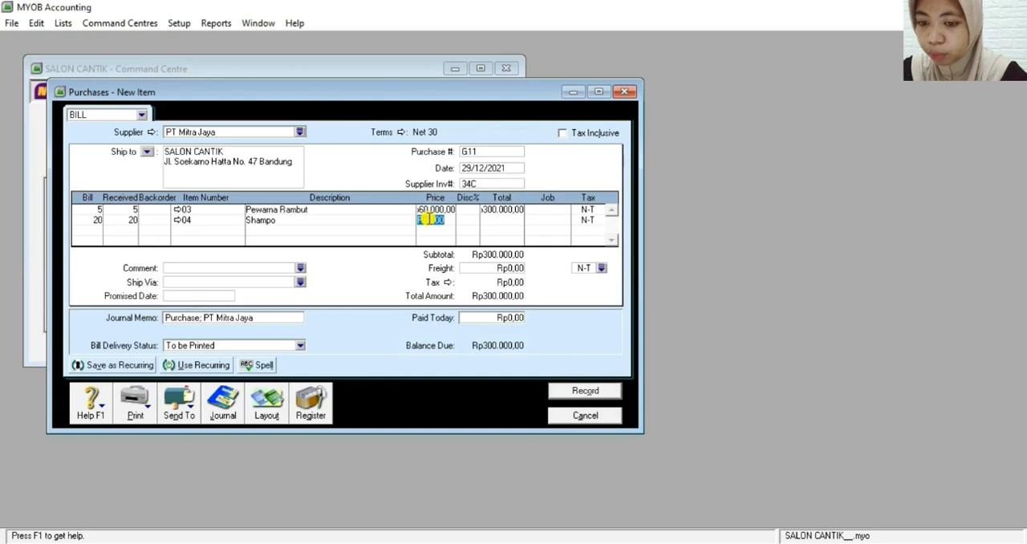
type("50000")
key("Tab")
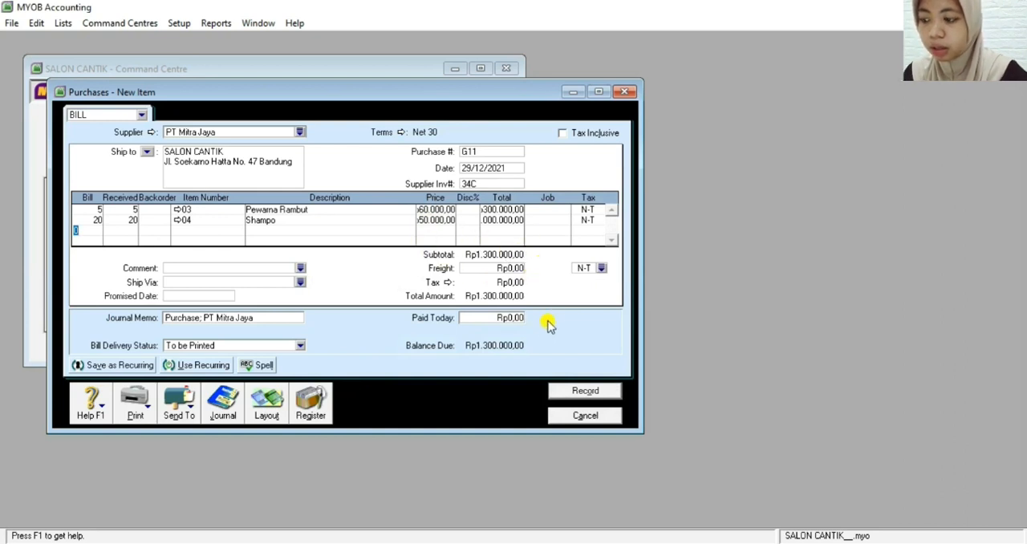
Review the recap of bill G11, then record the bill with all spelling suggestions ignored and close the purchase entry window
key("ctrl+r")
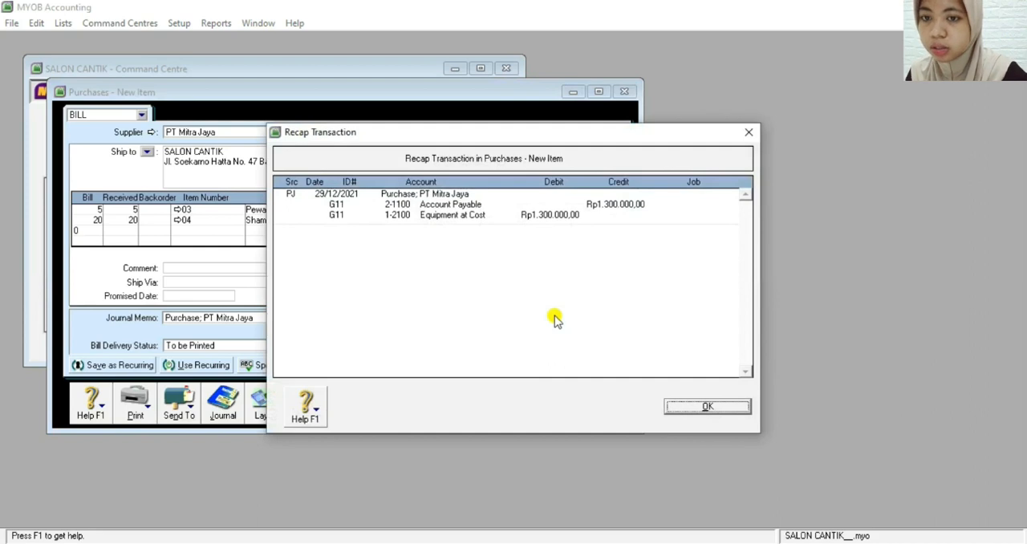
left_click(674, 407)
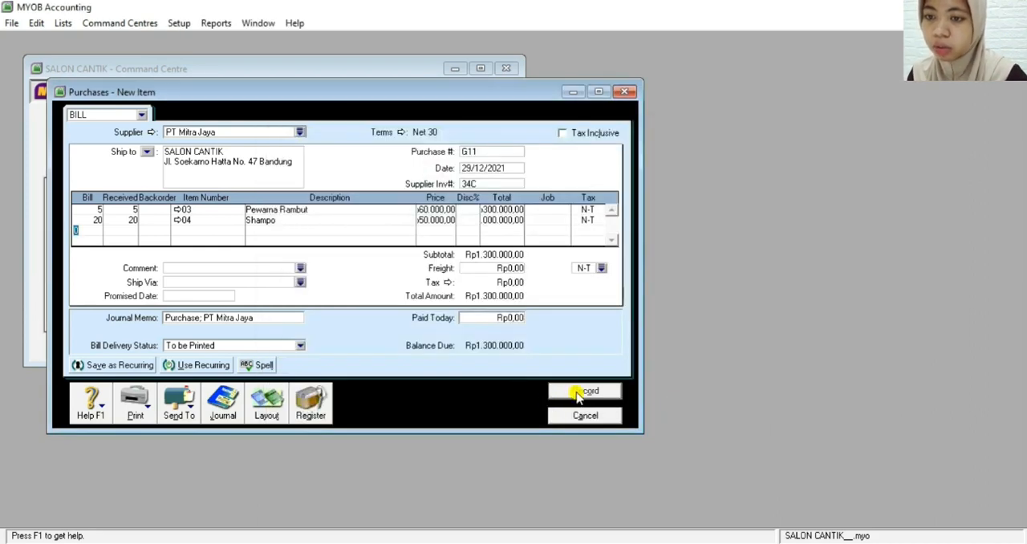
left_click(577, 394)
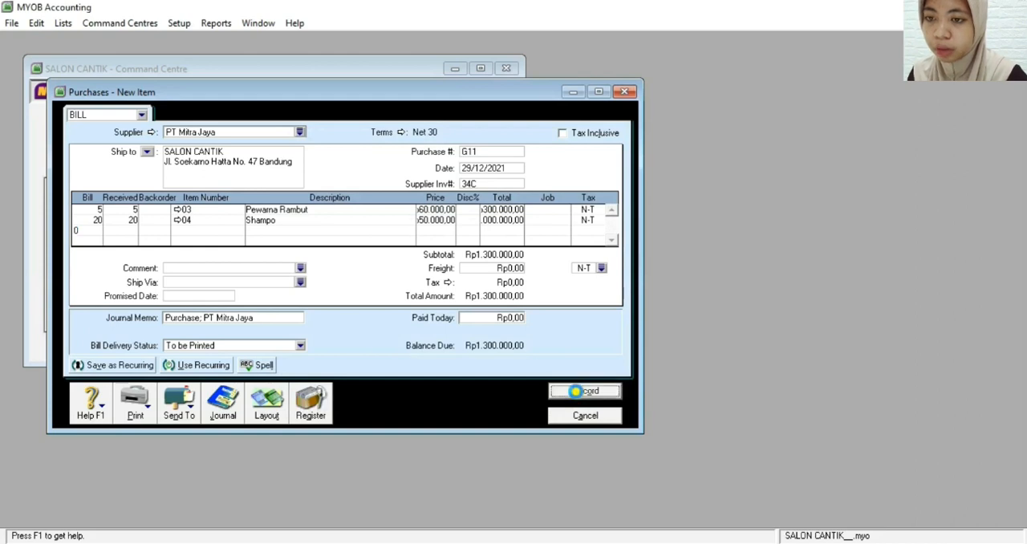
left_click(618, 297)
left_click(618, 297)
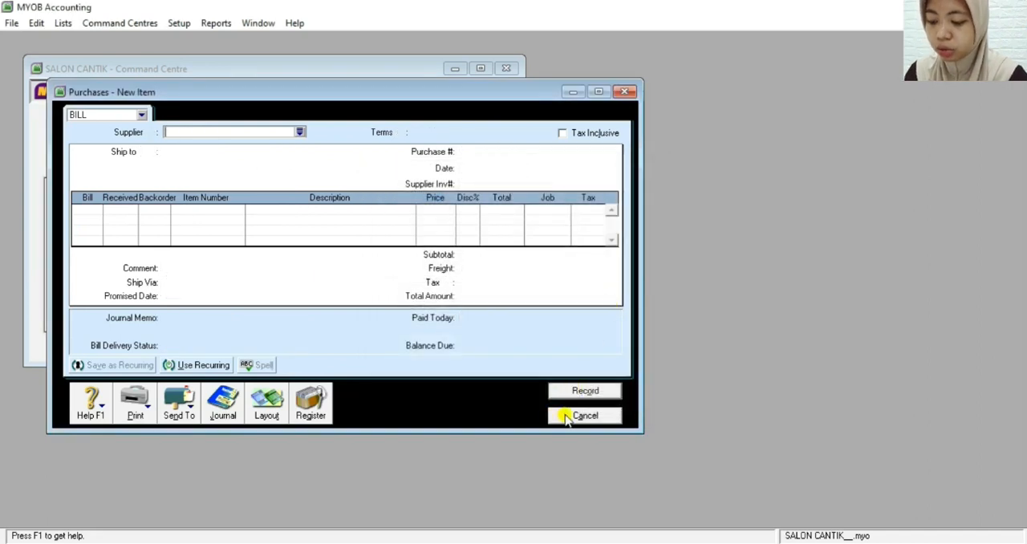
left_click(566, 416)
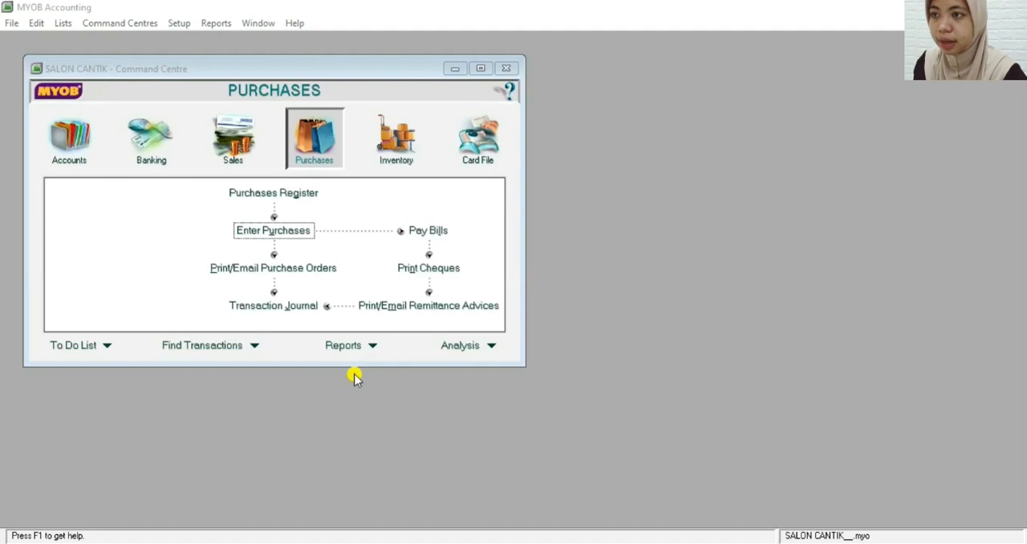
Start a Spend Money transaction in Banking paid from account 1-1100 Cash in Bank
left_click(146, 163)
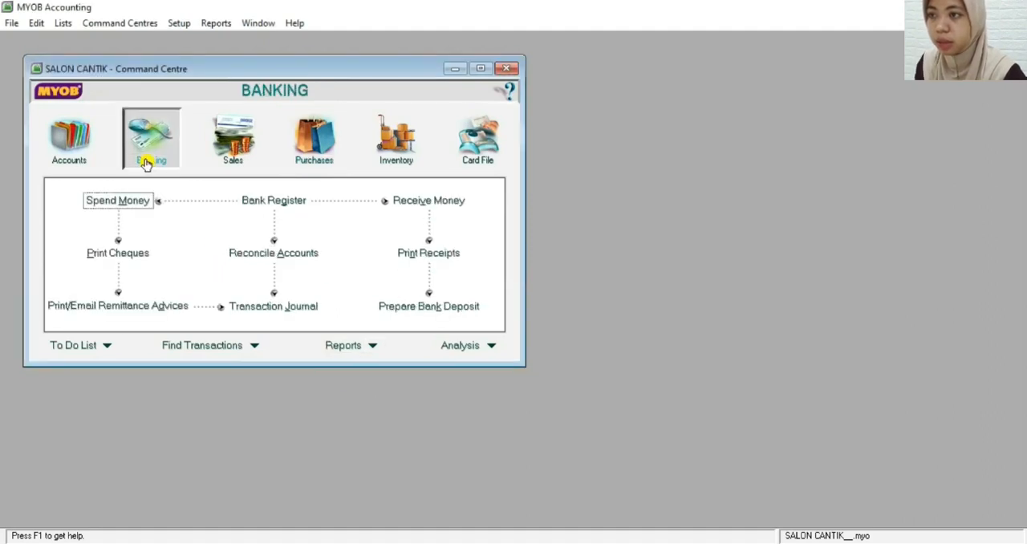
left_click(117, 204)
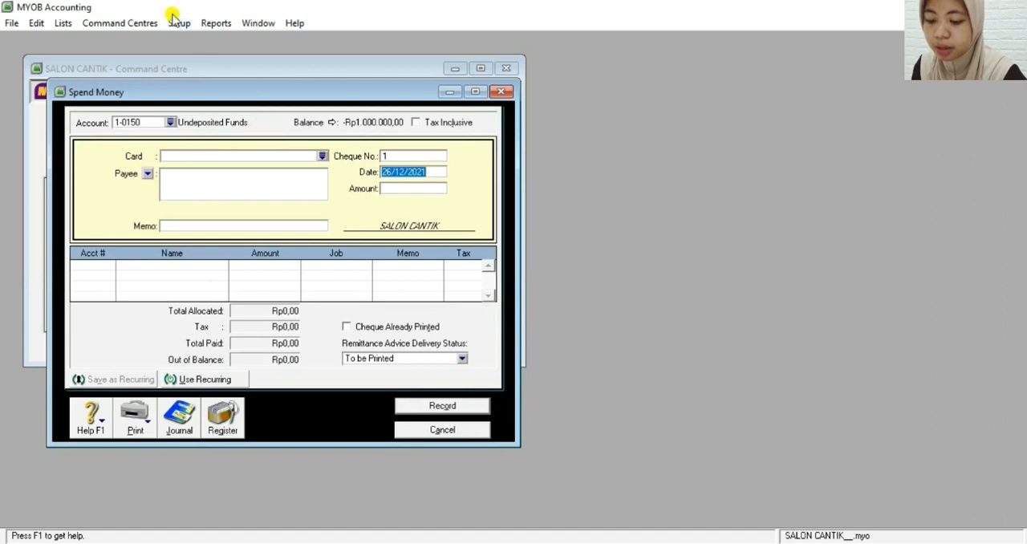
left_click(169, 125)
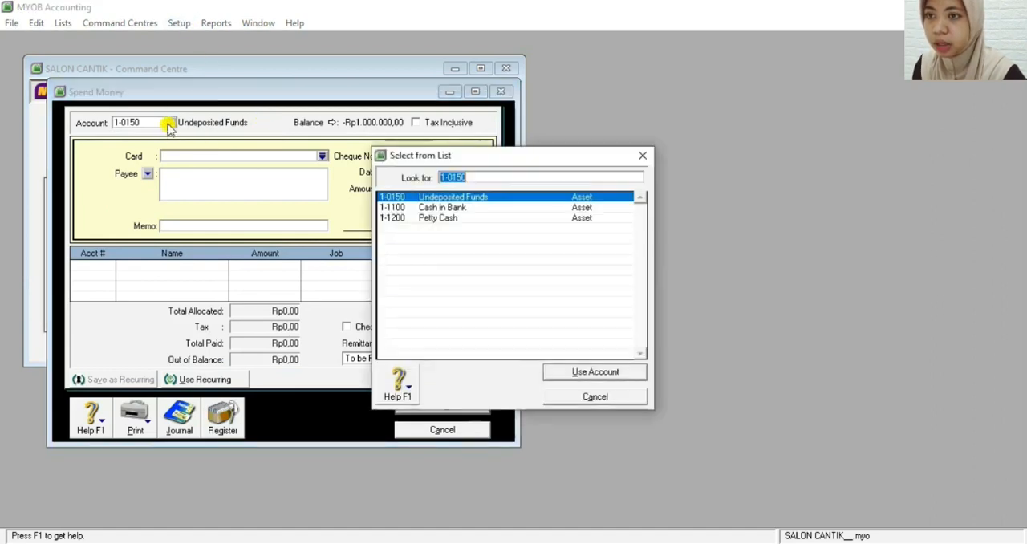
double_click(430, 208)
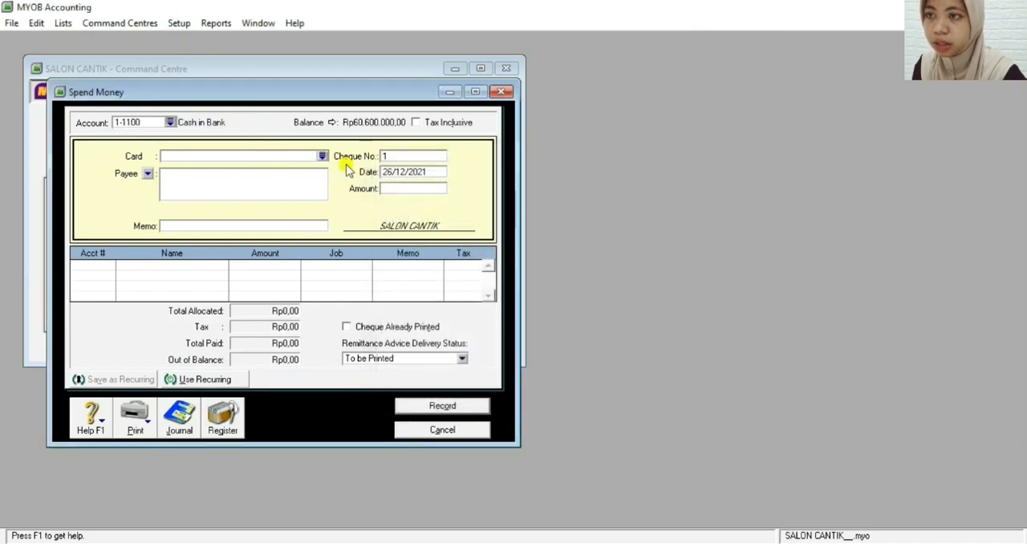
Enter Bank Permata, KC-Moh. Toha, Bandung as the payee of the payment
left_click(233, 180)
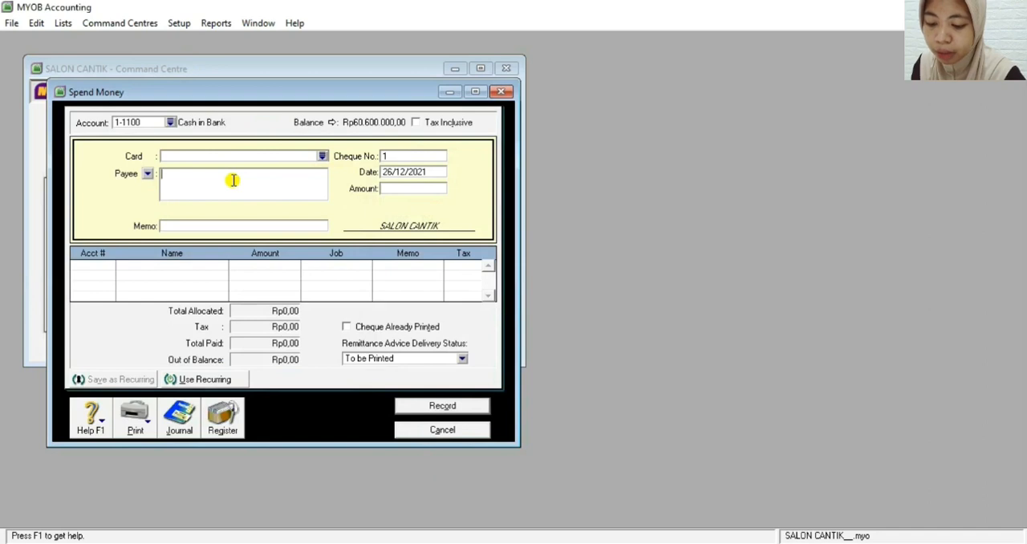
type("Bank Permata, ")
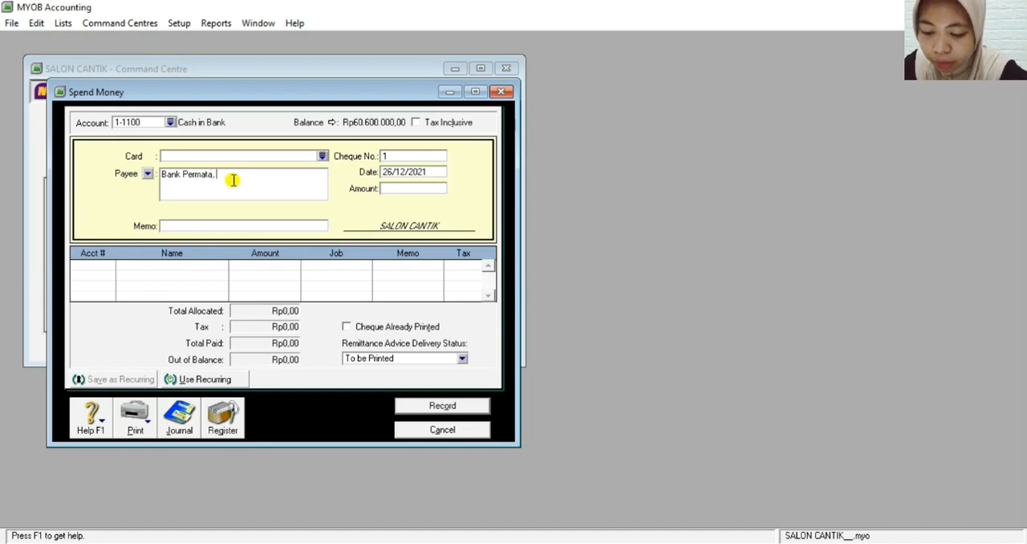
type("KC")
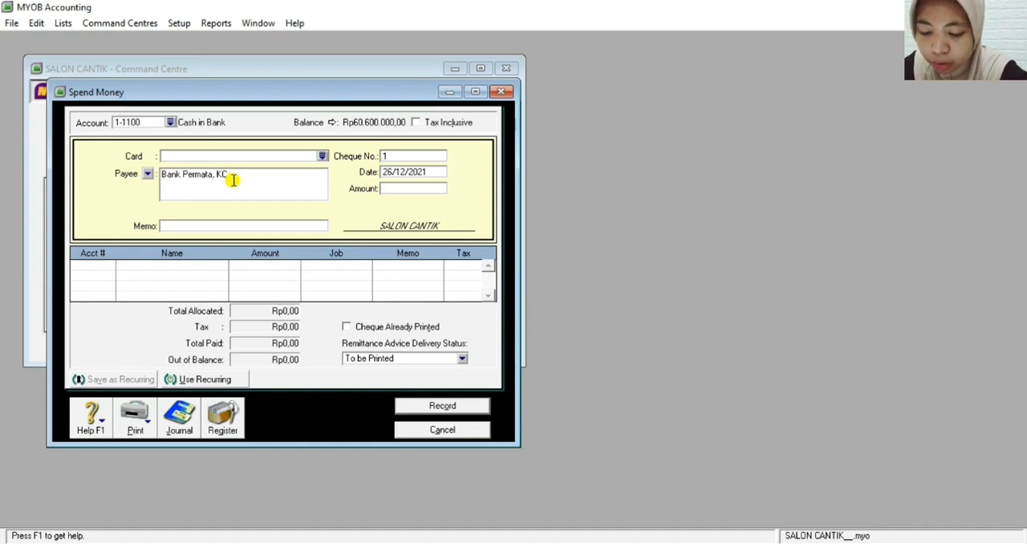
type("MO")
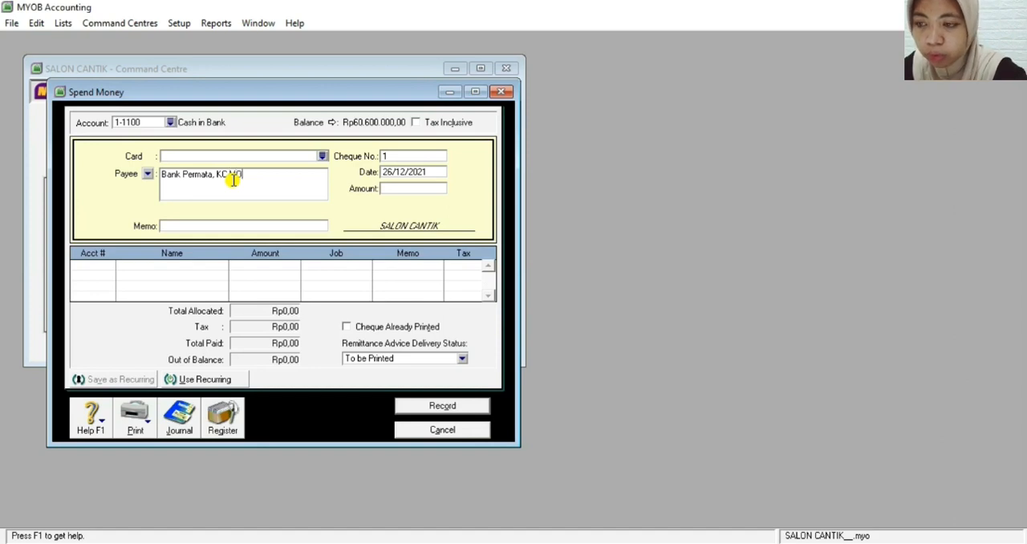
type("H")
key("BackSpace")
key("BackSpace")
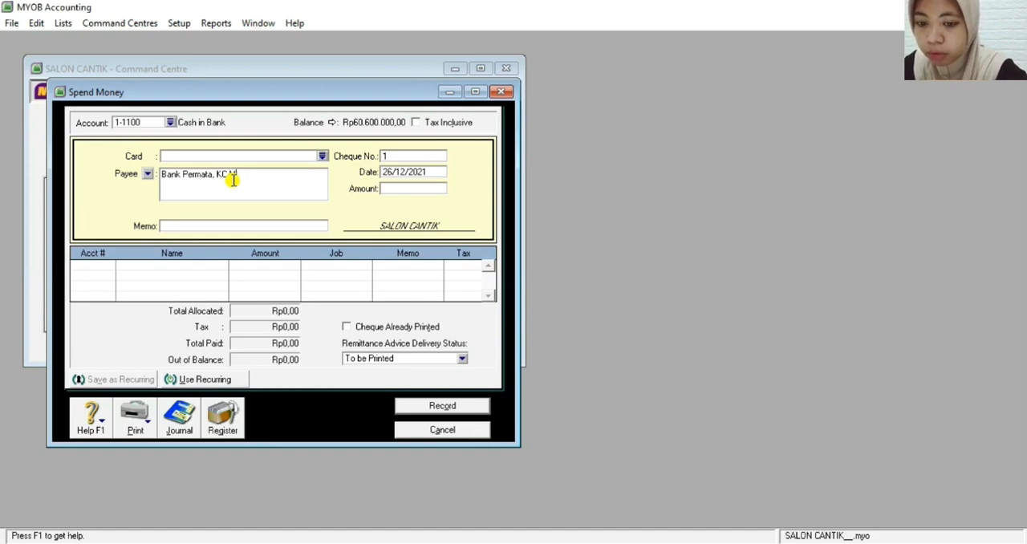
type("oh")
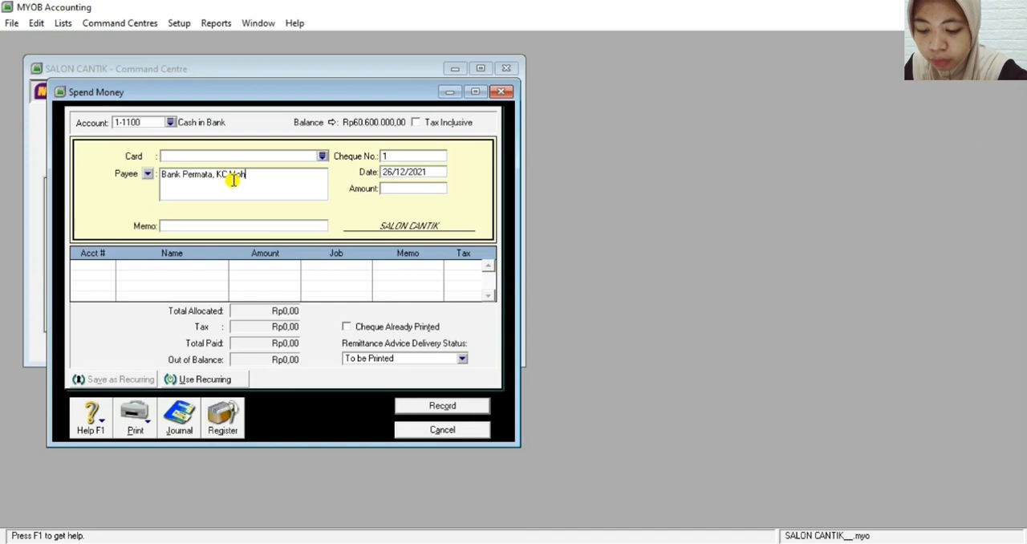
type(".")
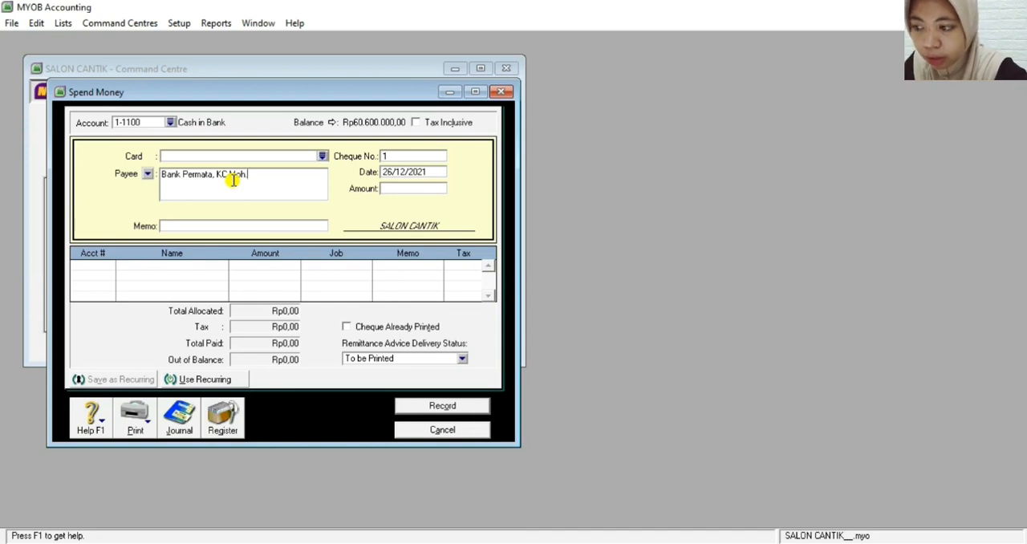
type(" Toh")
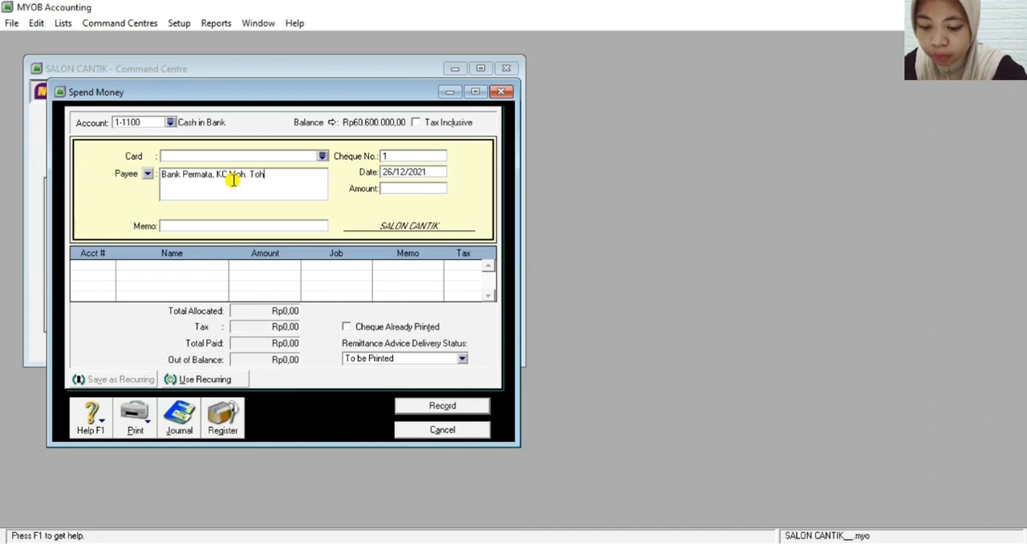
type("a,")
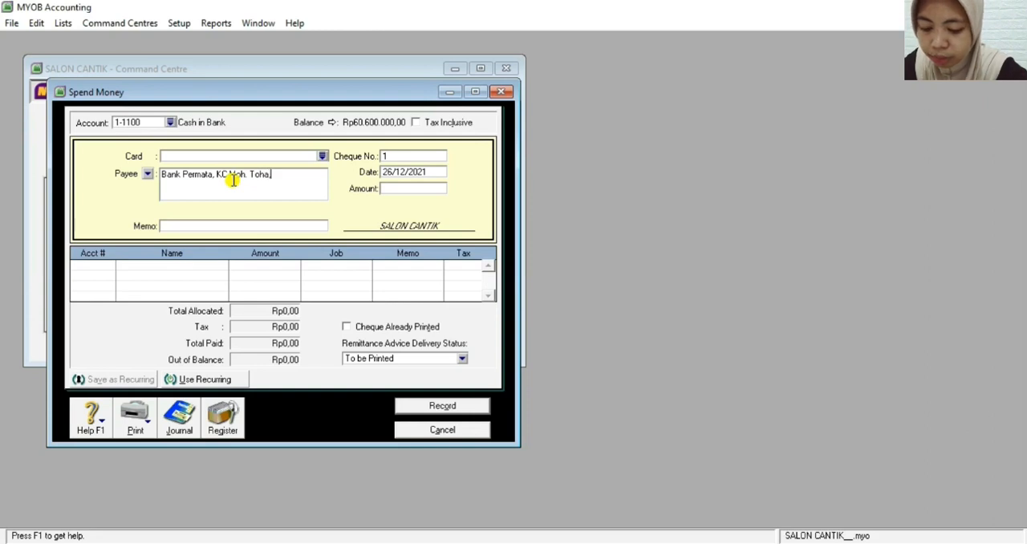
type(" Bandung")
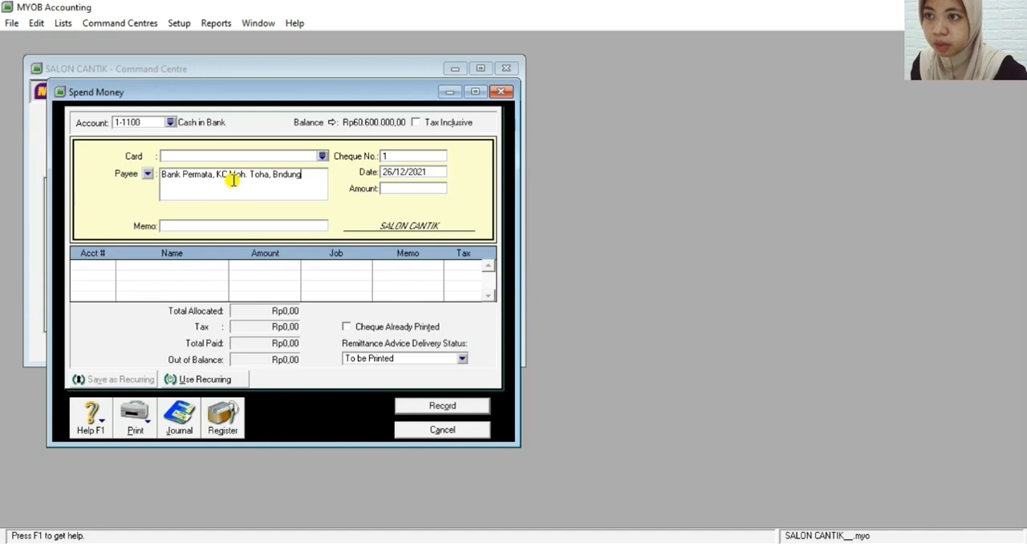
left_click(278, 175)
type("a")
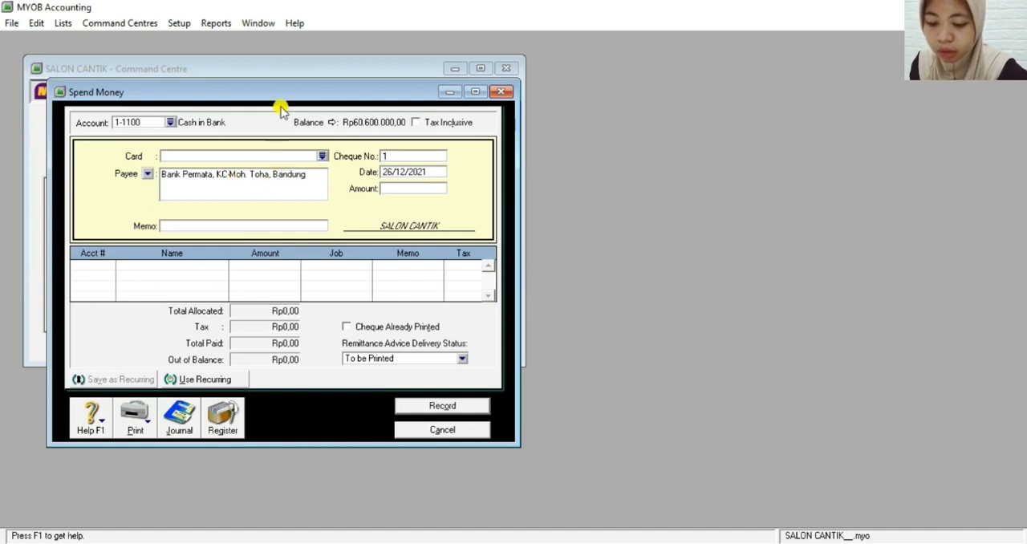
Set the payment's cheque number to BKK12-4
left_click(399, 157)
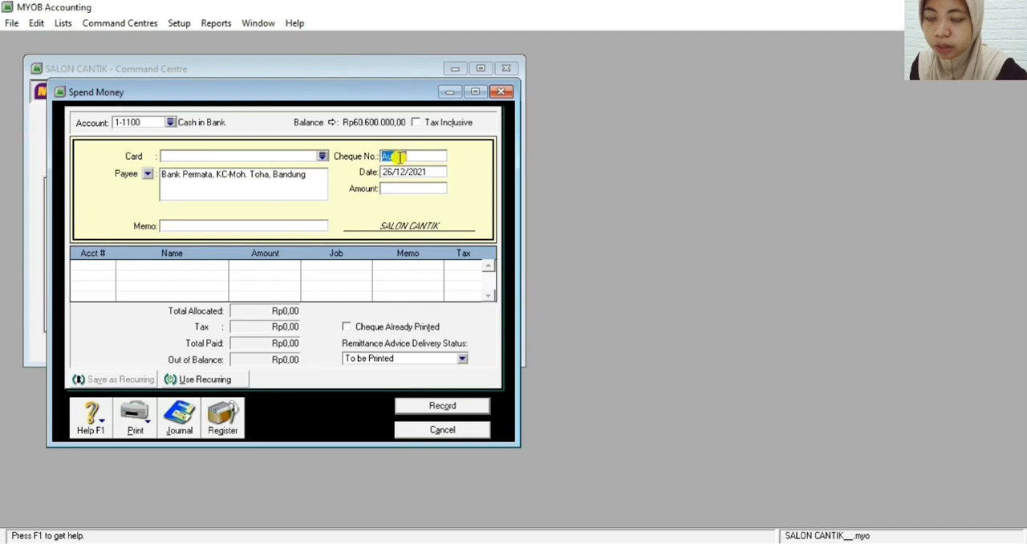
key("BackSpace")
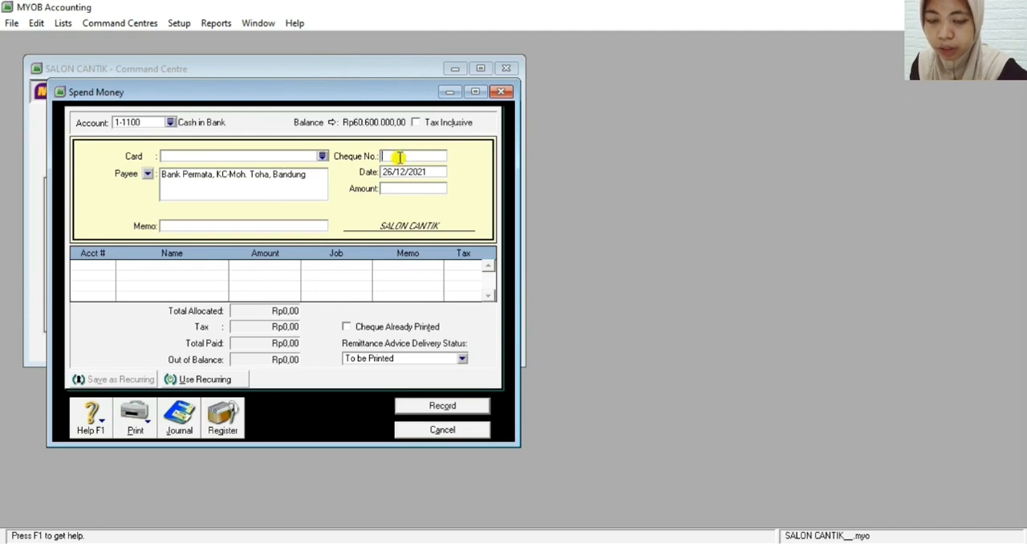
type("BKK12-4")
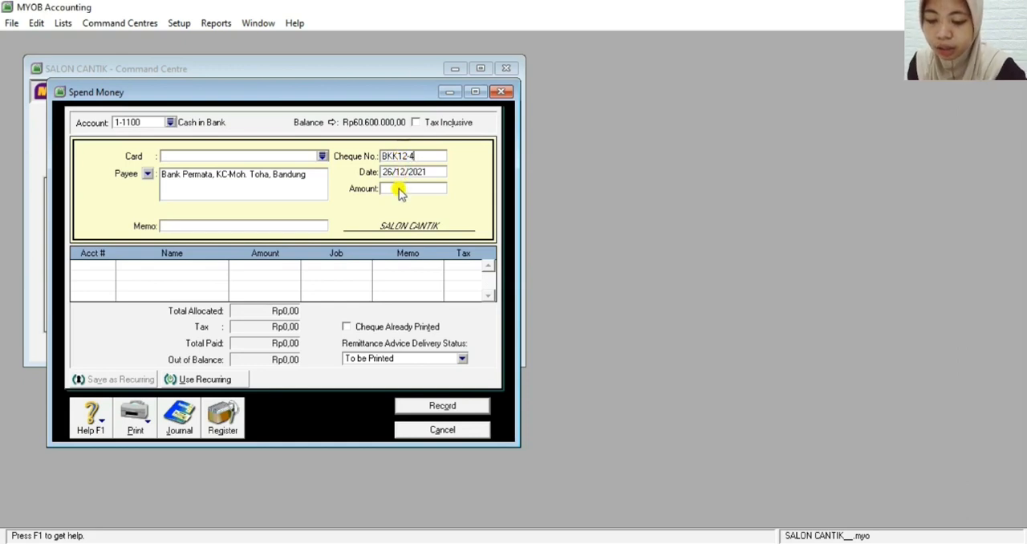
Date the payment 30/12/2021, accepting the future-date warning, and set its amount to Rp5.200.000
left_click(389, 175)
left_click(390, 172)
key("BackSpace")
key("BackSpace")
type("20")
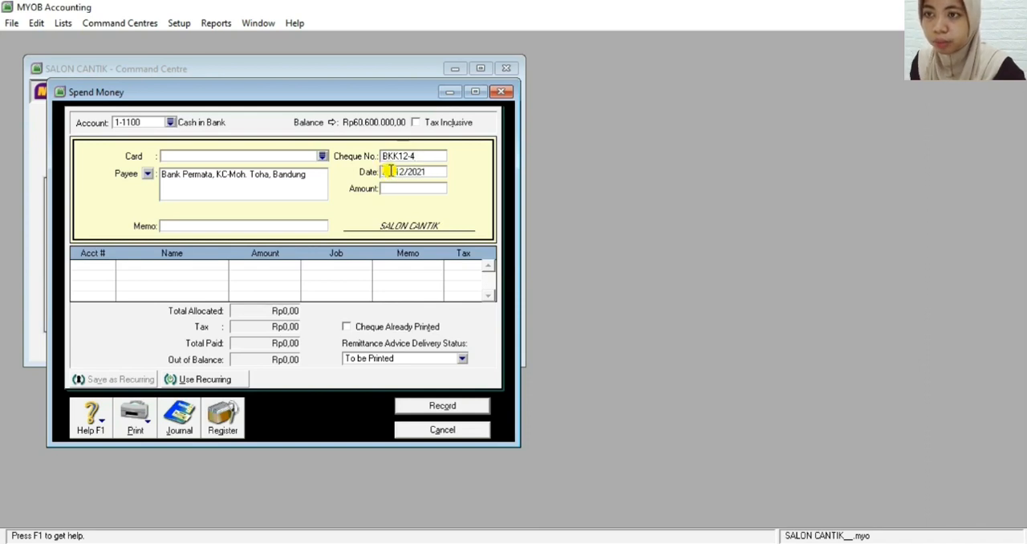
left_click(394, 192)
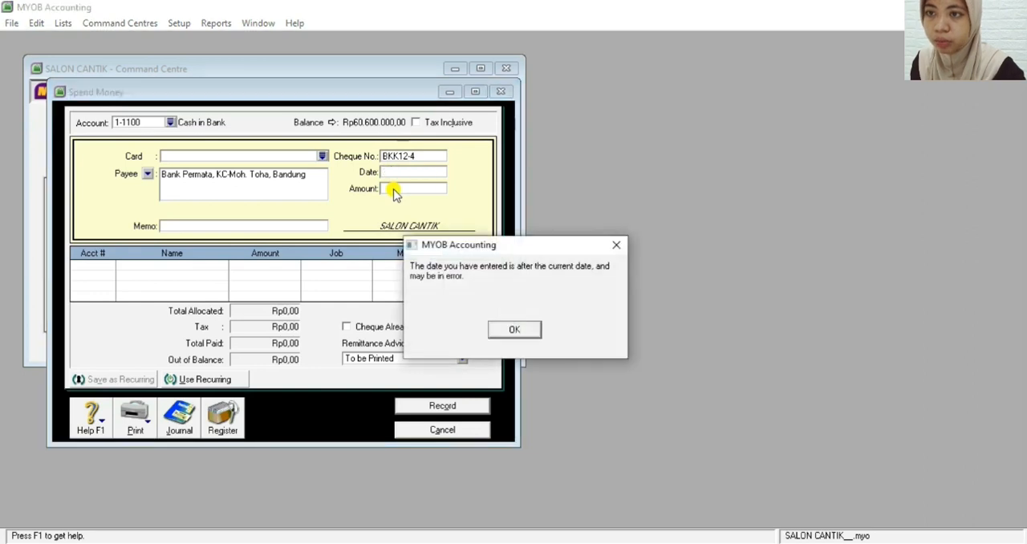
left_click(496, 331)
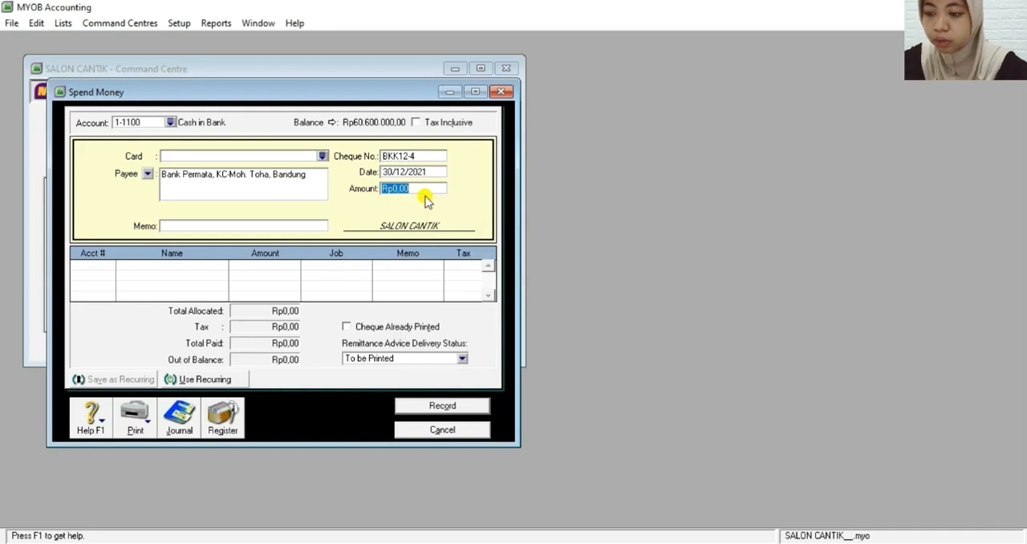
type("5200000")
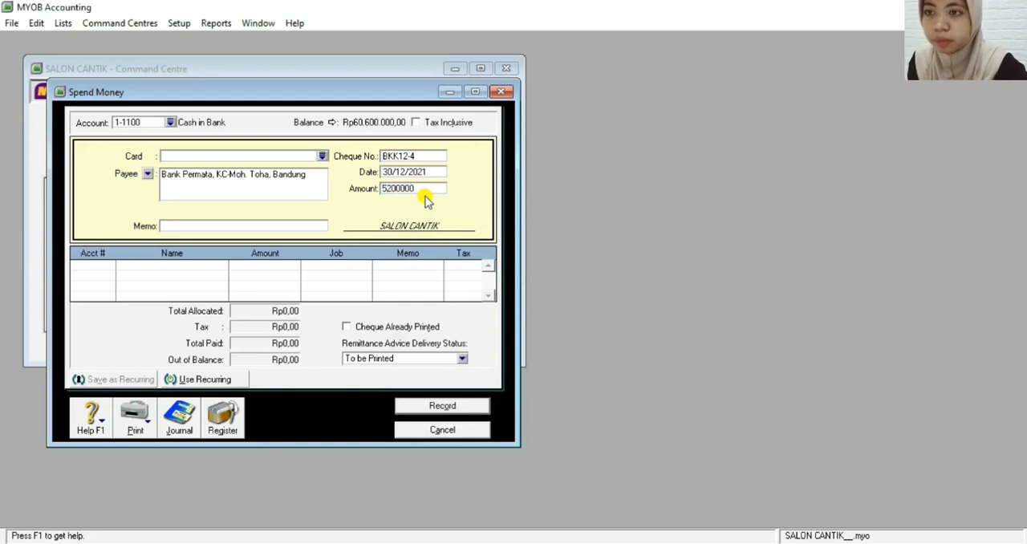
key("Tab")
Enter the payment's memo as Pembayaran Angsuran bulanan pinjaman
left_click(266, 225)
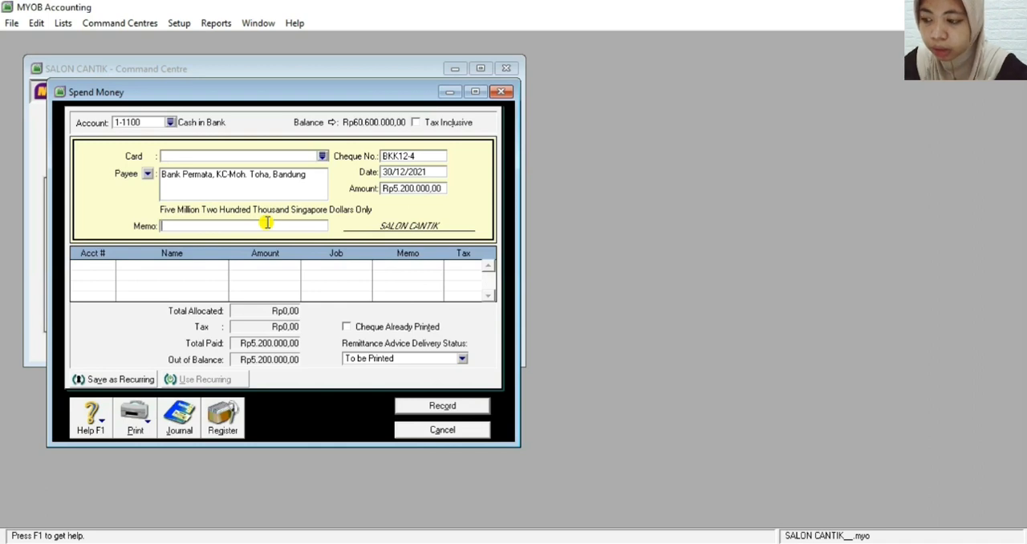
type("Pe")
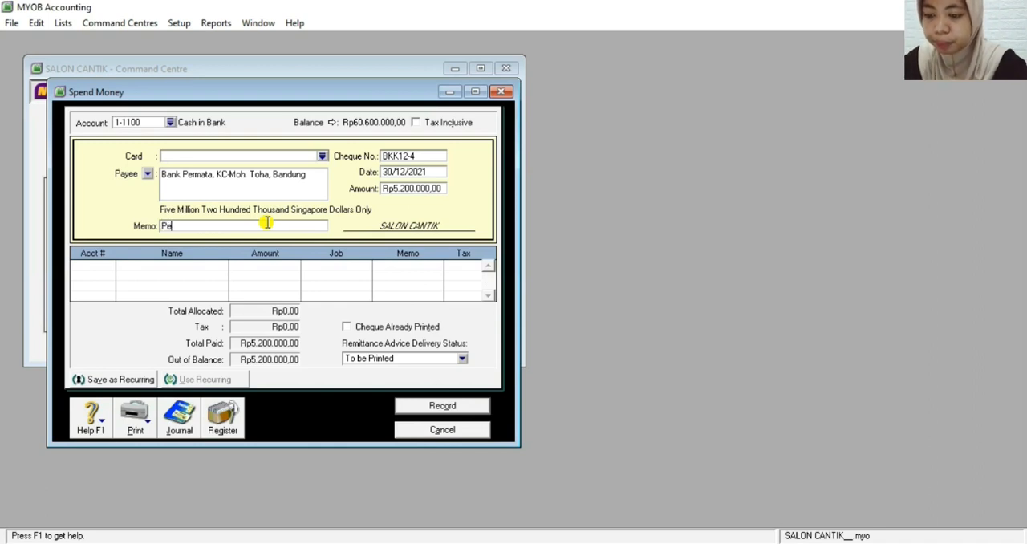
type("mbayaran A")
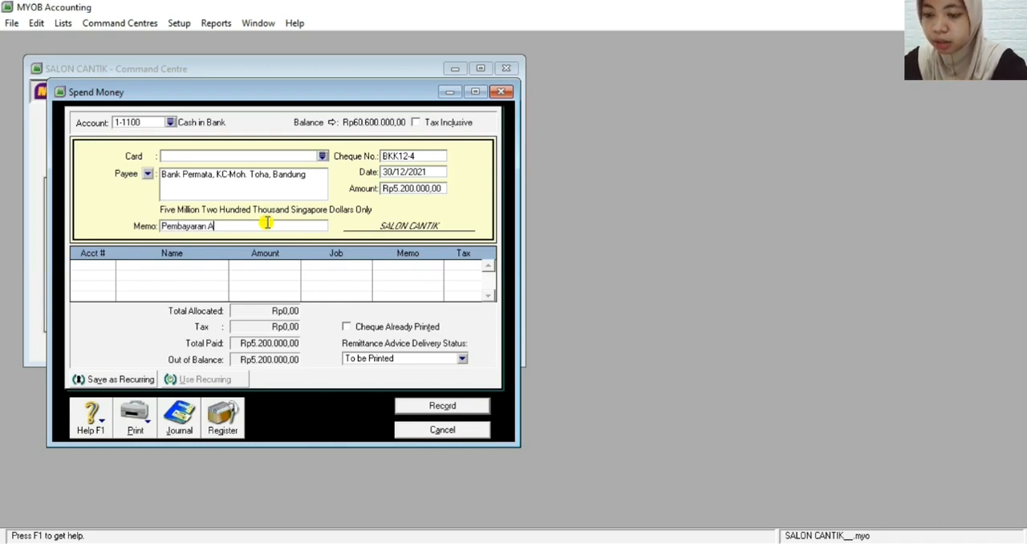
type("ngsuran ")
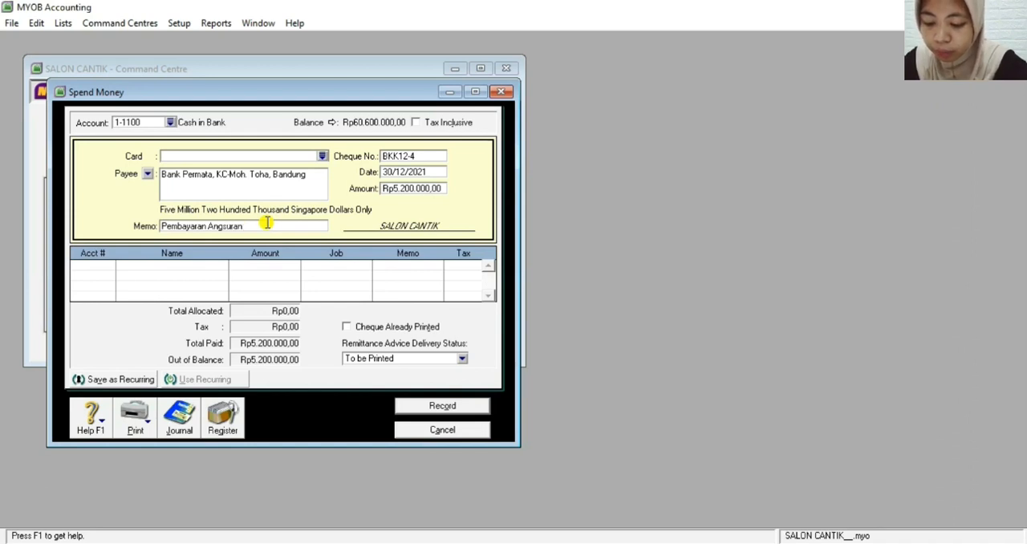
type("bu")
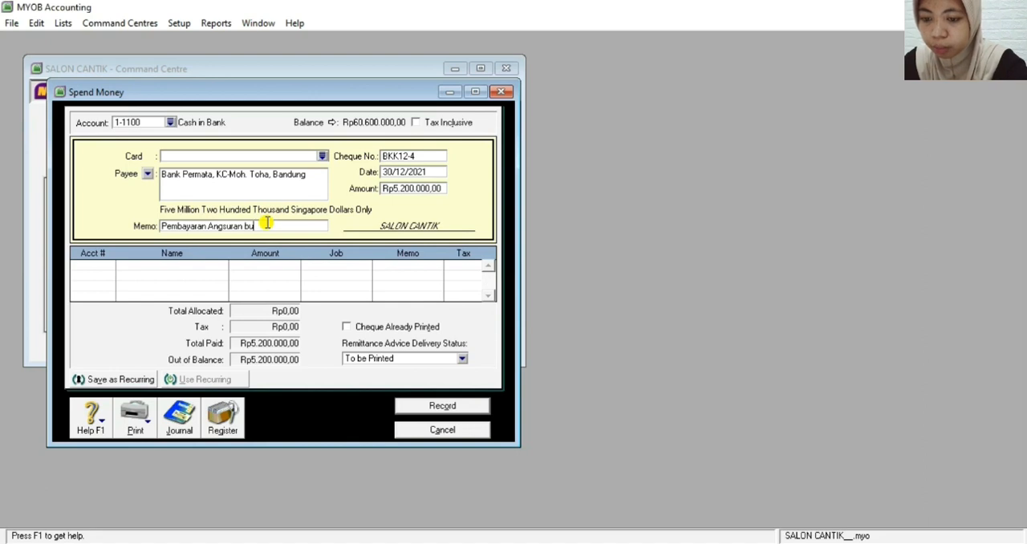
type("lan p")
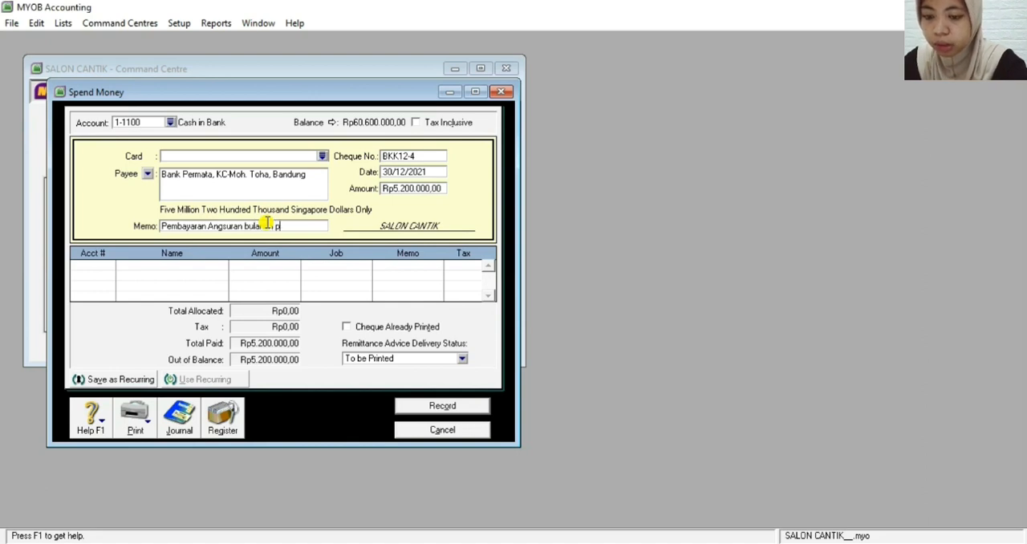
type("injaman")
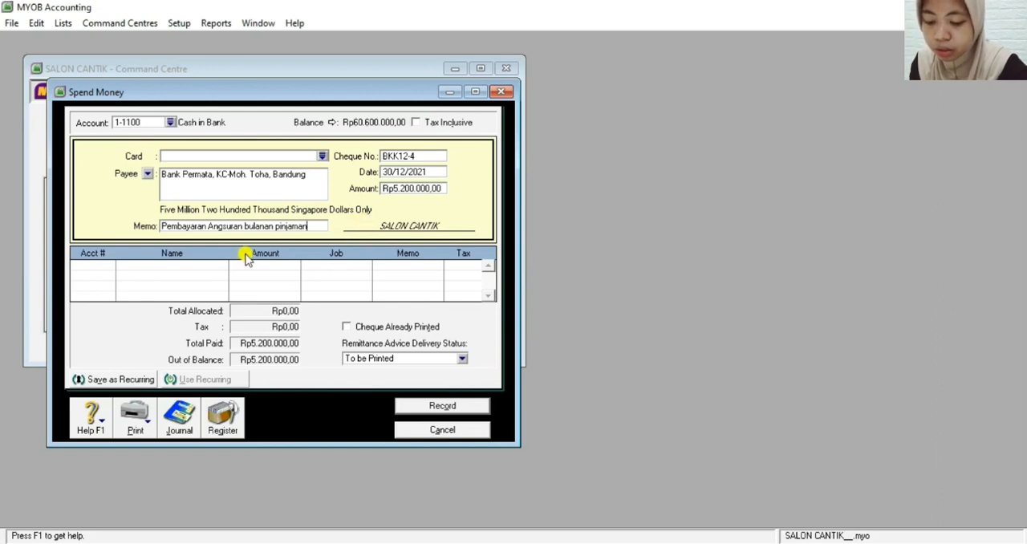
Allocate Rp5.200.000 to account 2-2100 Bank Permata Loan on the first allocation line
left_click(84, 268)
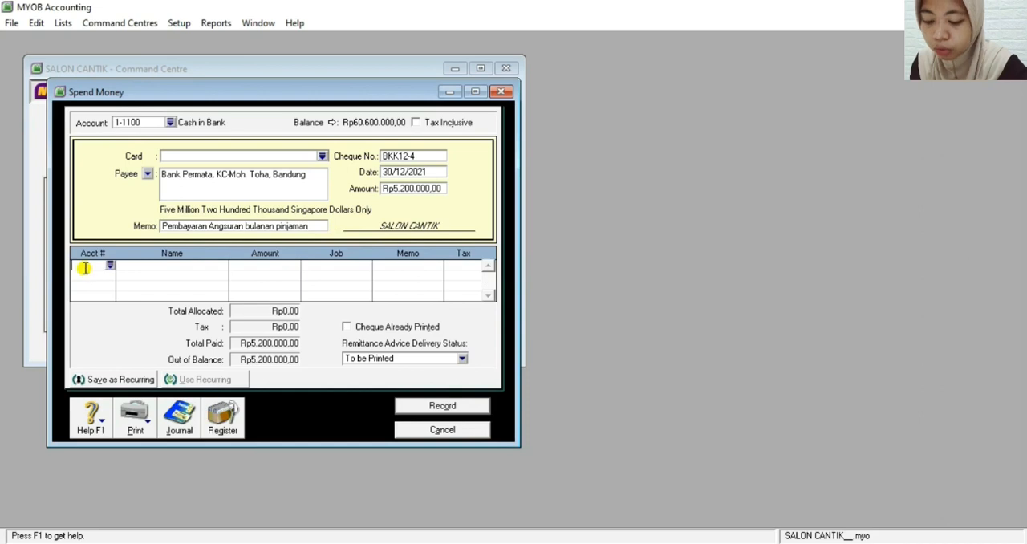
type("2")
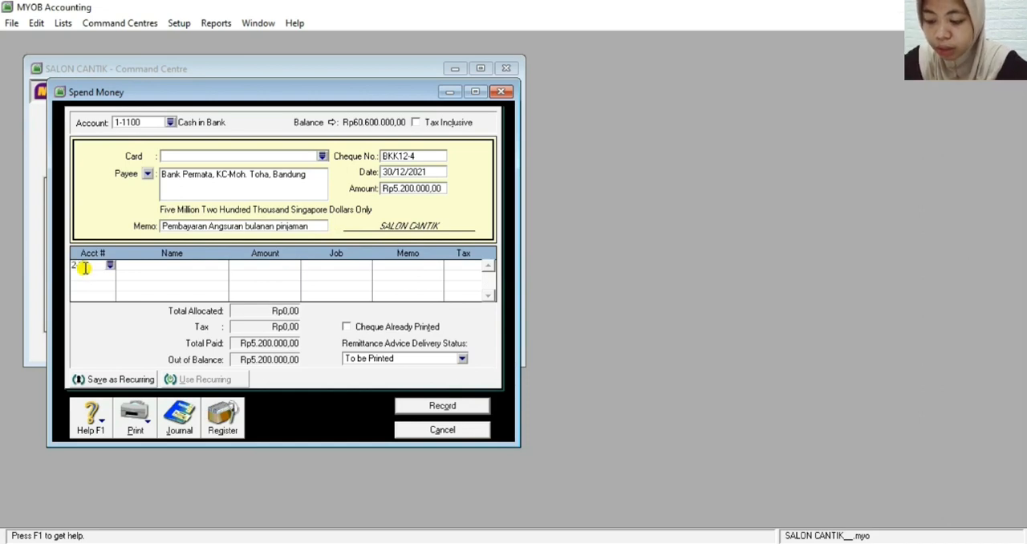
type("-2100")
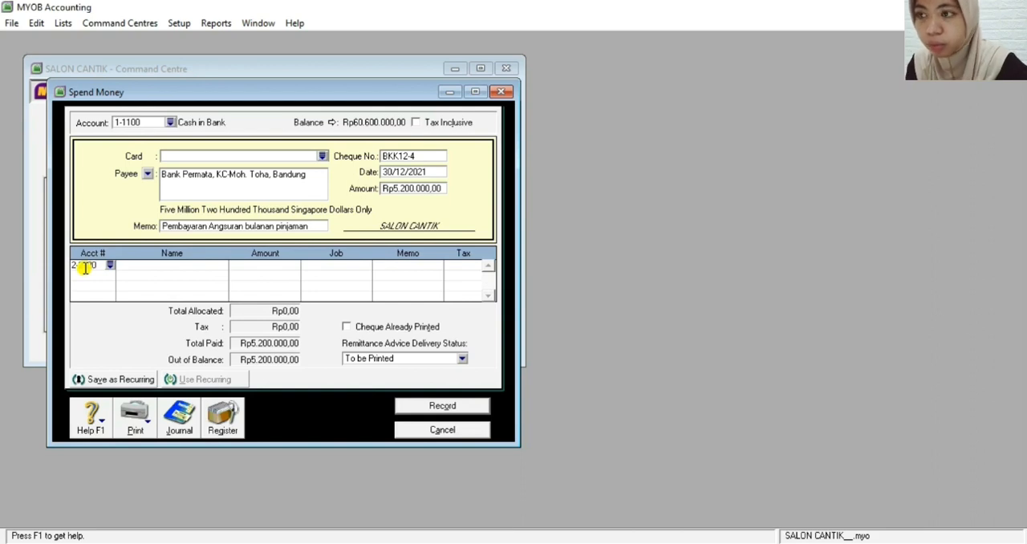
left_click(86, 273)
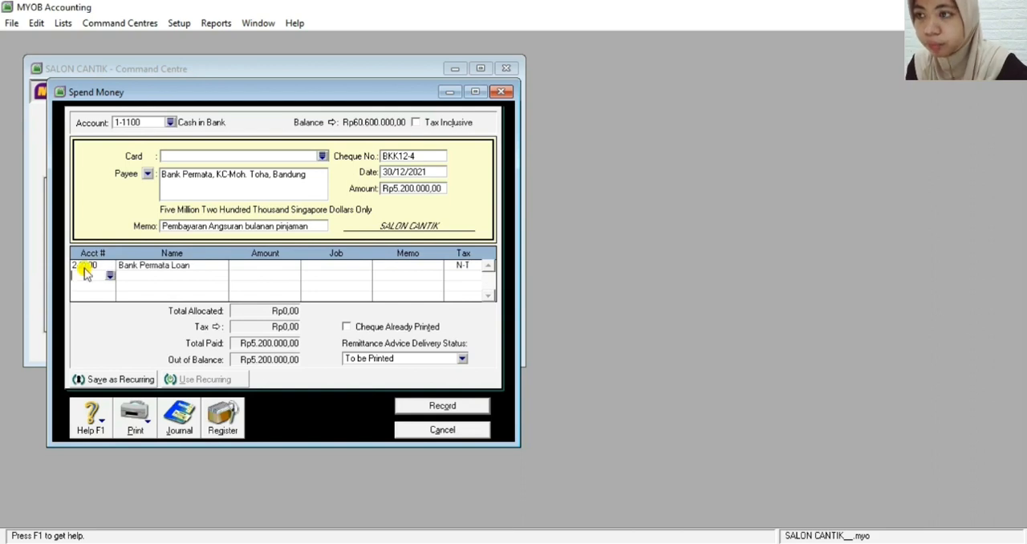
left_click(243, 264)
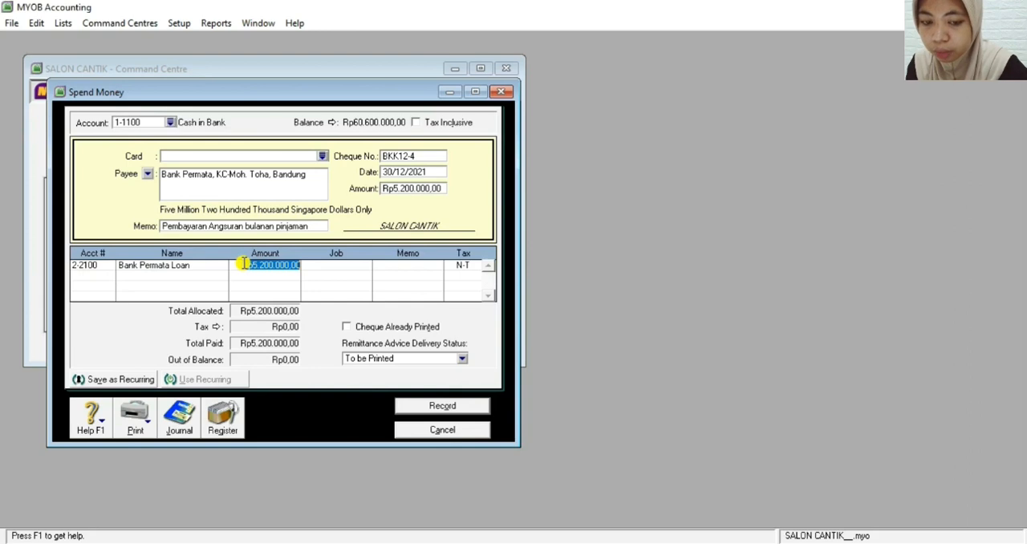
key("Return")
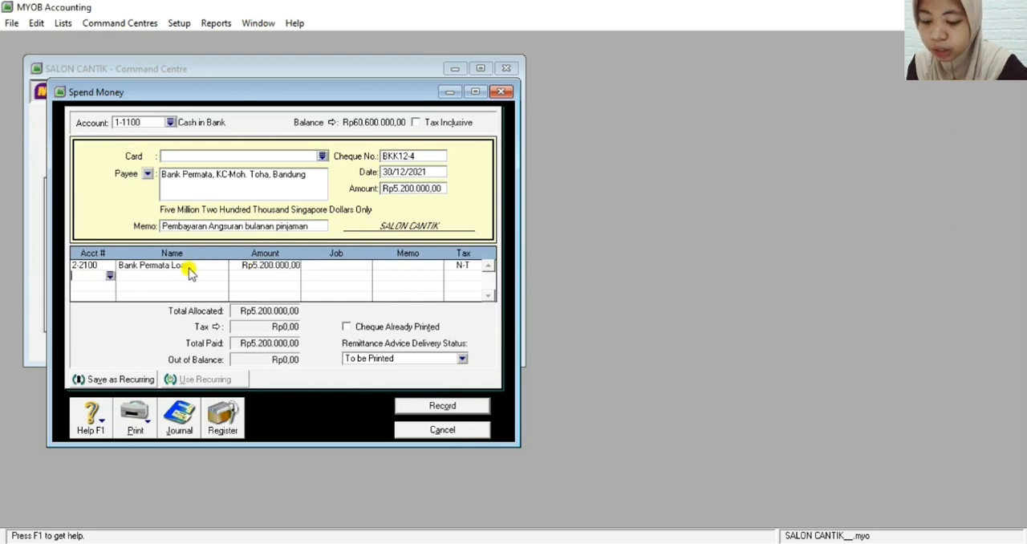
Allocate Rp200.000 to account 9-1100 Interest Expense on the payment's second allocation line
type("9-")
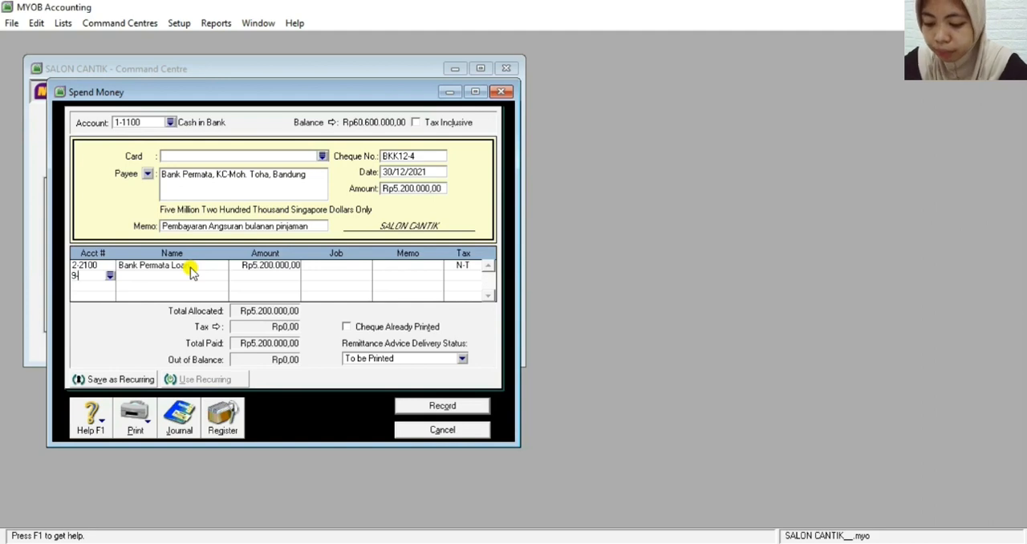
type("1100")
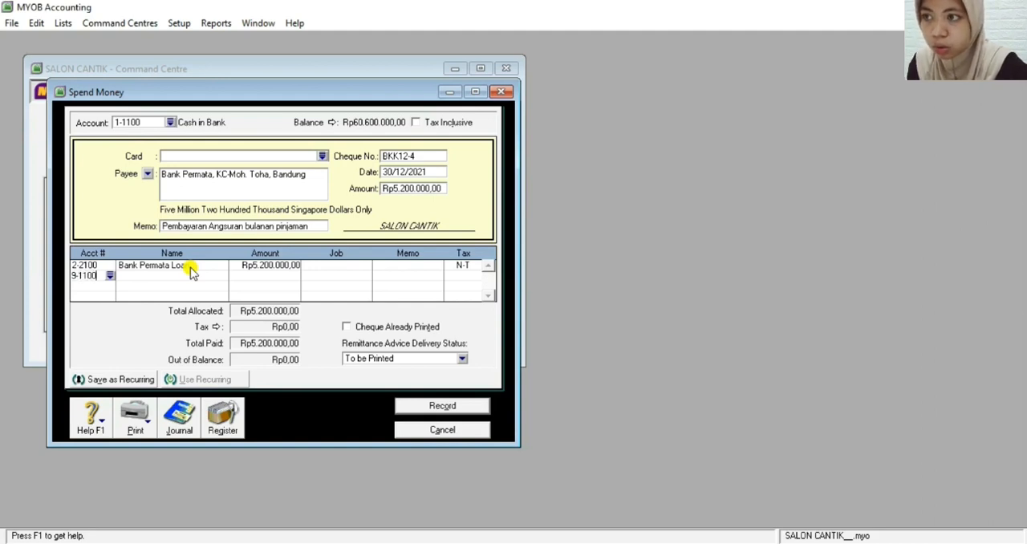
key("Return")
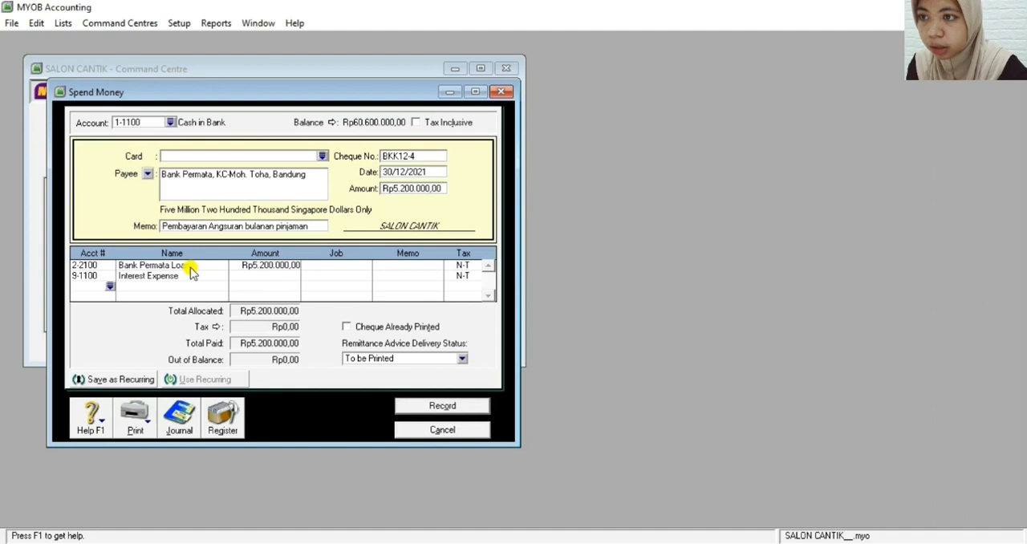
left_click(265, 276)
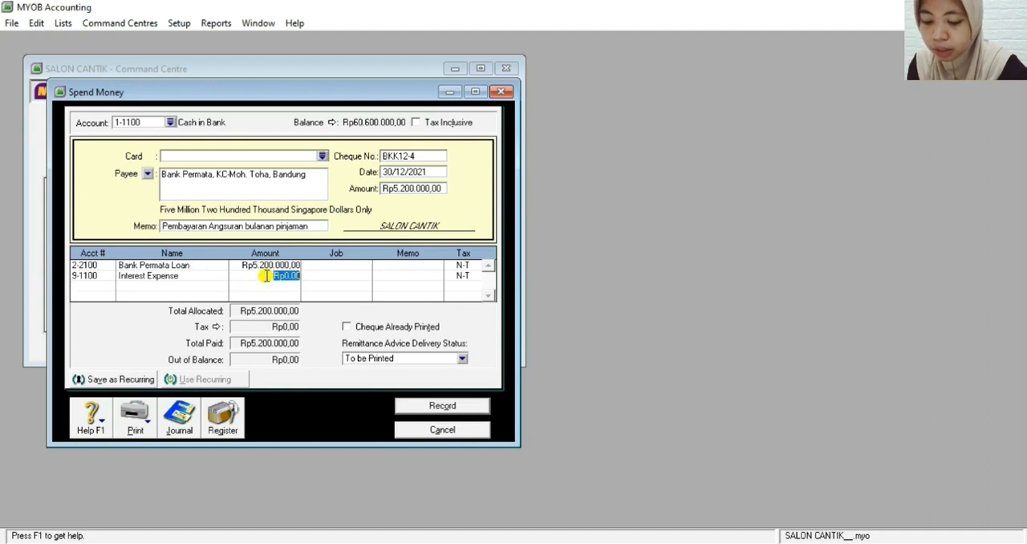
type("200000")
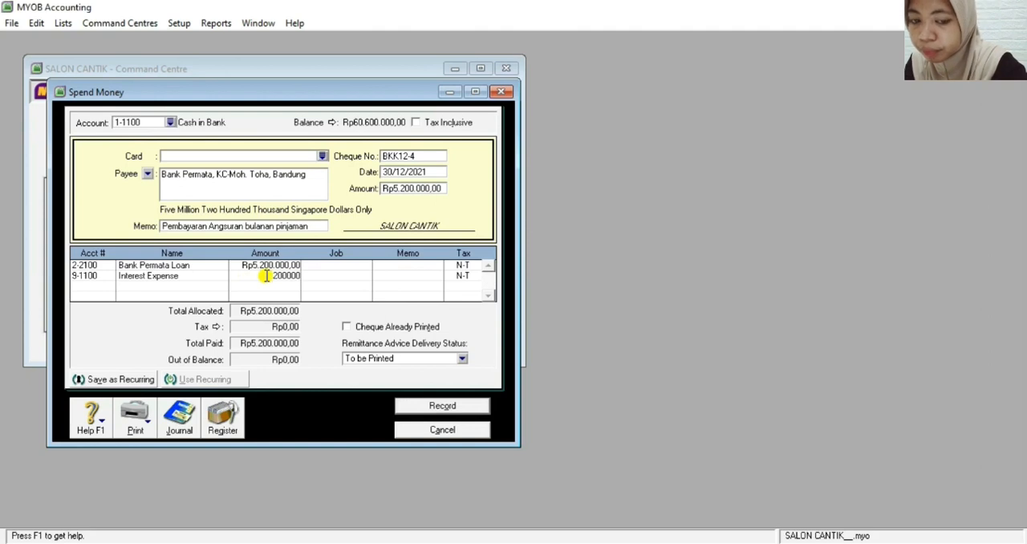
key("Tab")
key("Tab")
key("Tab")
key("Tab")
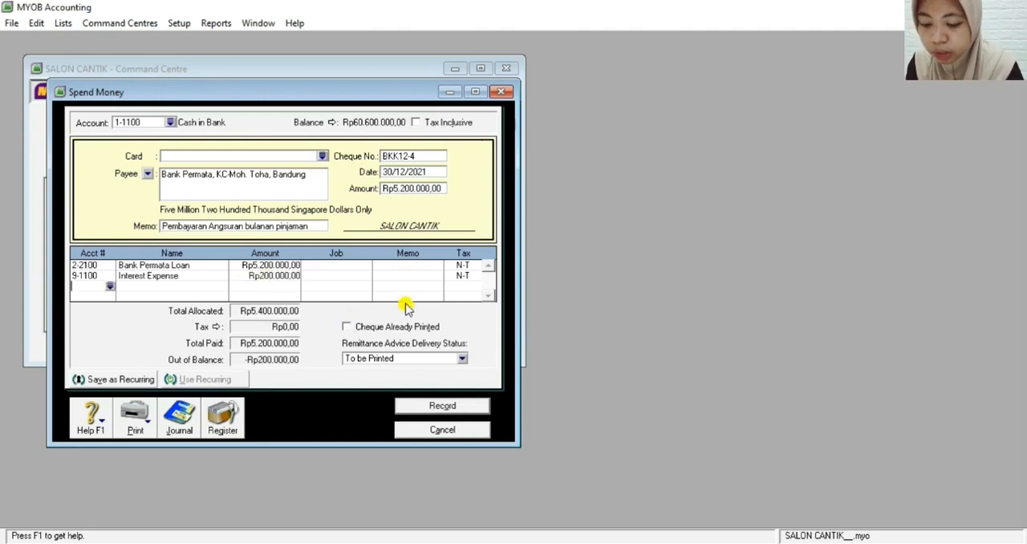
Record the payment, letting the cheque amount be adjusted to match the allocations, and close the Spend Money window
left_click(449, 405)
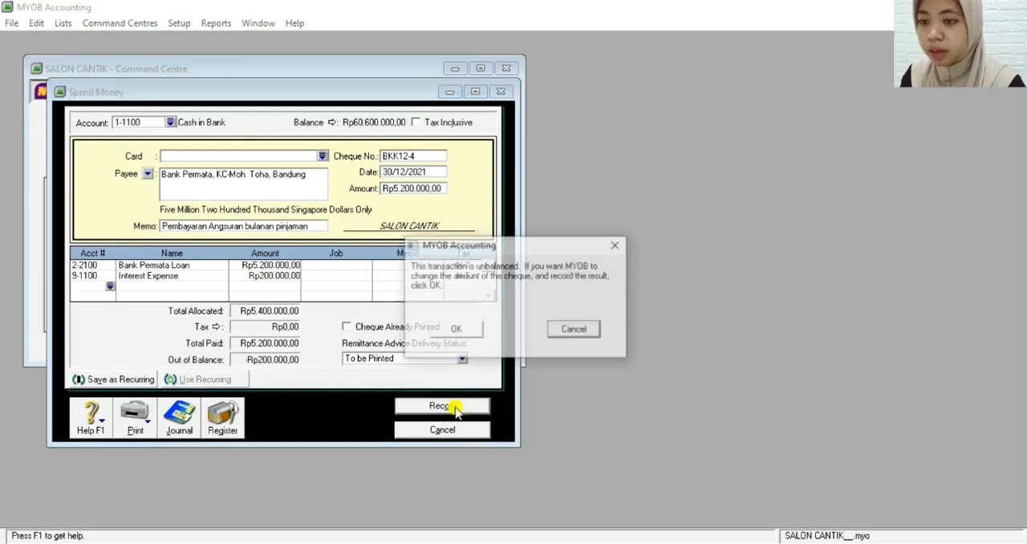
left_click(456, 331)
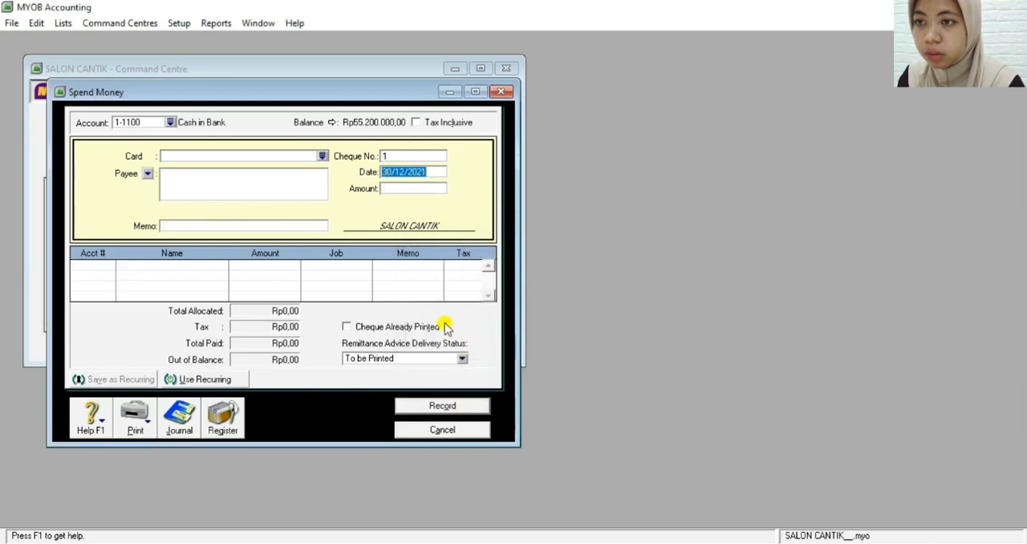
left_click(432, 430)
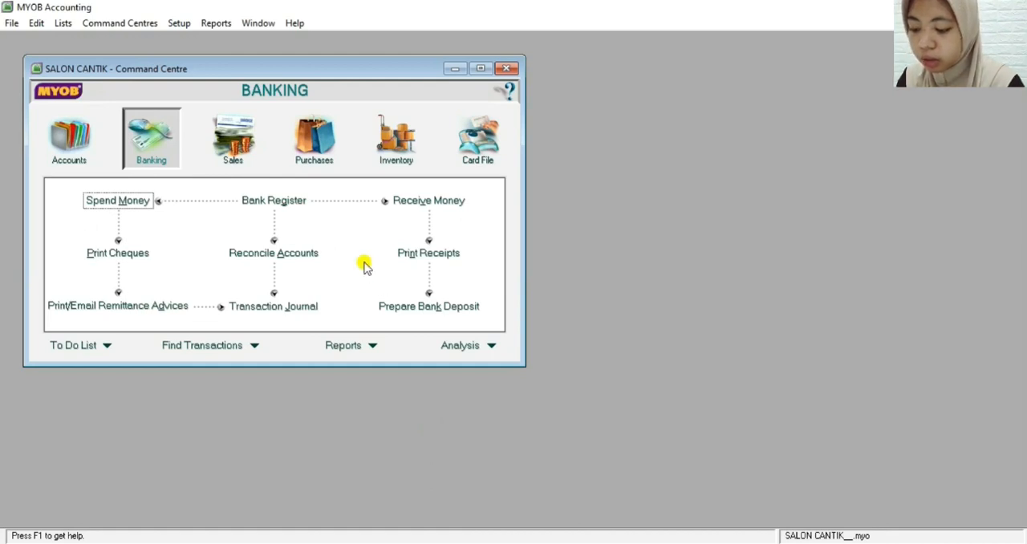
Start a new general journal entry from the Accounts command centre and number it BM12-3
left_click(56, 155)
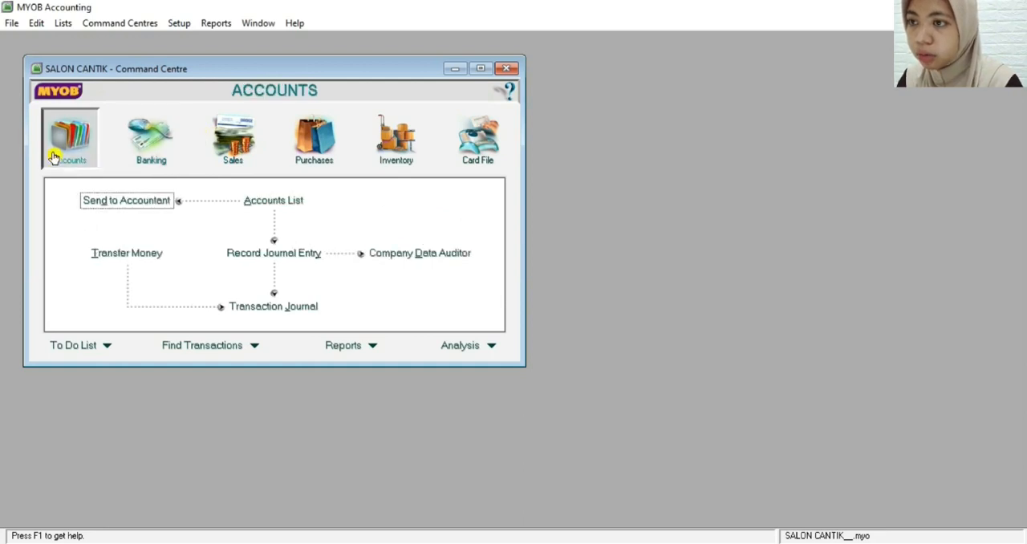
left_click(294, 261)
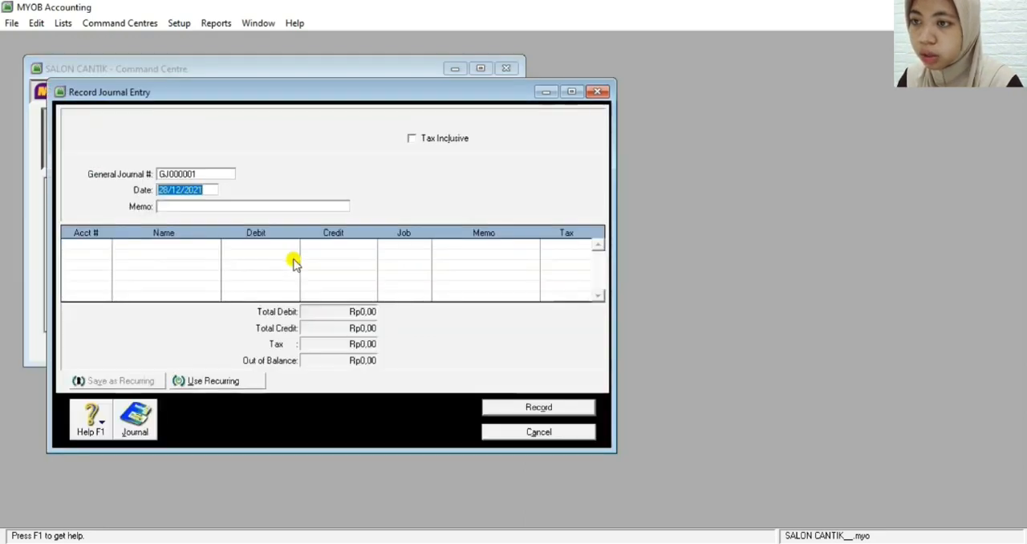
left_click(193, 175)
key("BackSpace")
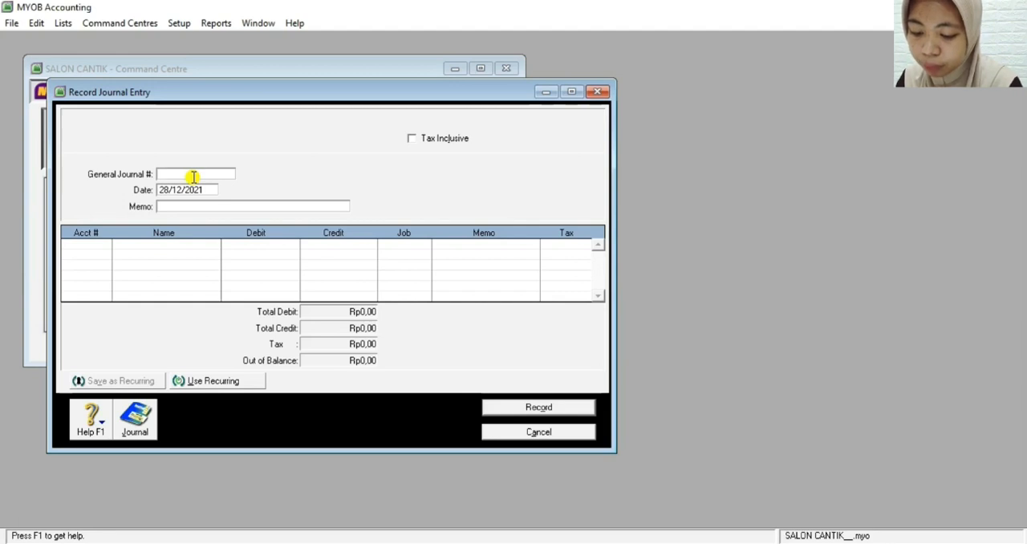
type("BM")
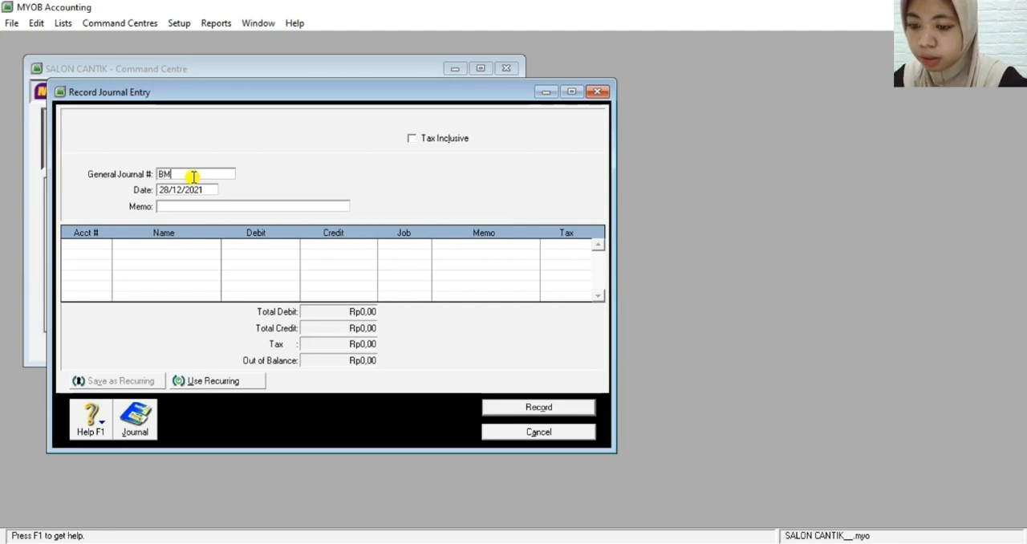
type("12")
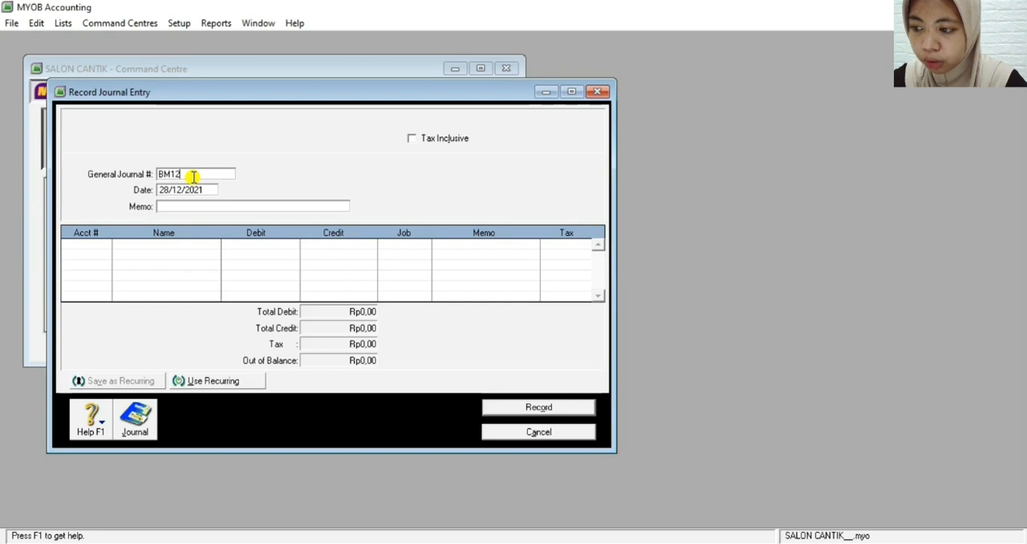
type("-3")
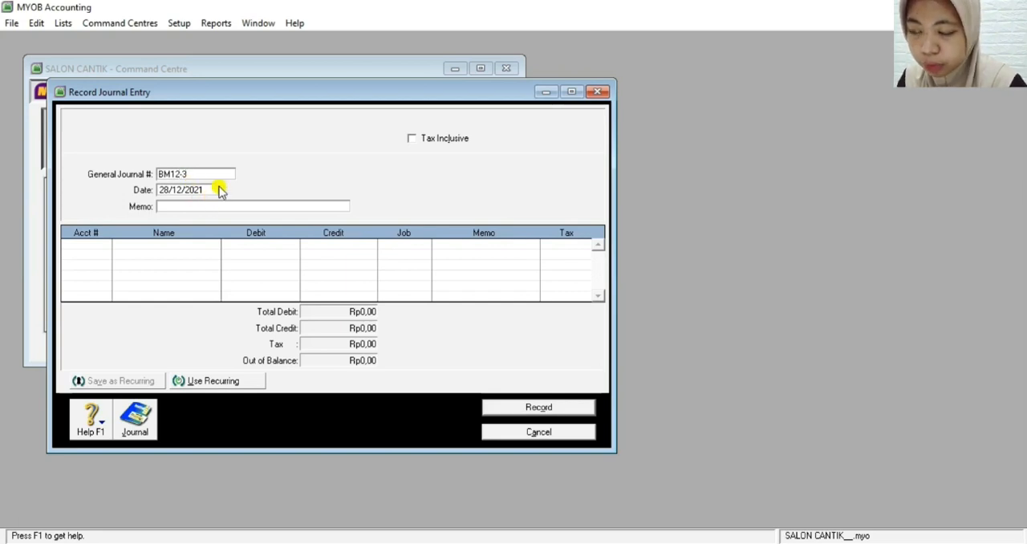
Set the journal entry's date to 31/12/2021
left_click(169, 191)
left_click(169, 190)
key("BackSpace")
key("BackSpace")
type("31")
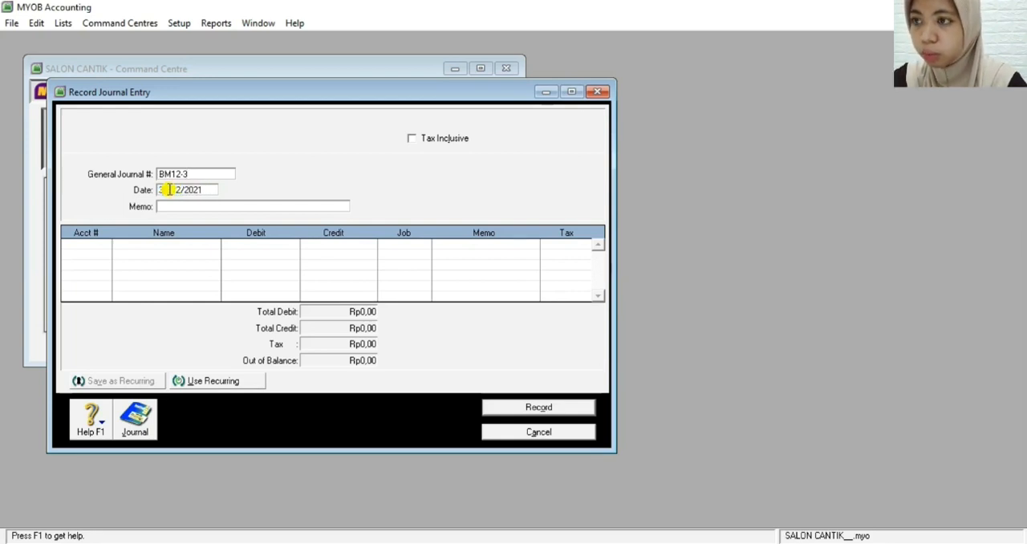
key("Tab")
key("Return")
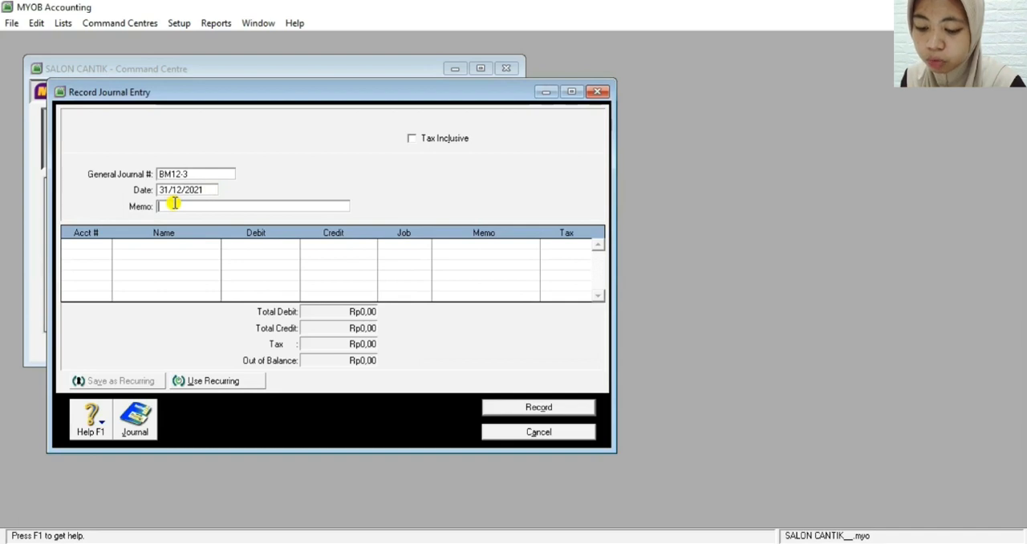
Enter the journal entry's memo as Penyesuaian Penyusutan Aktiva
type("Pe")
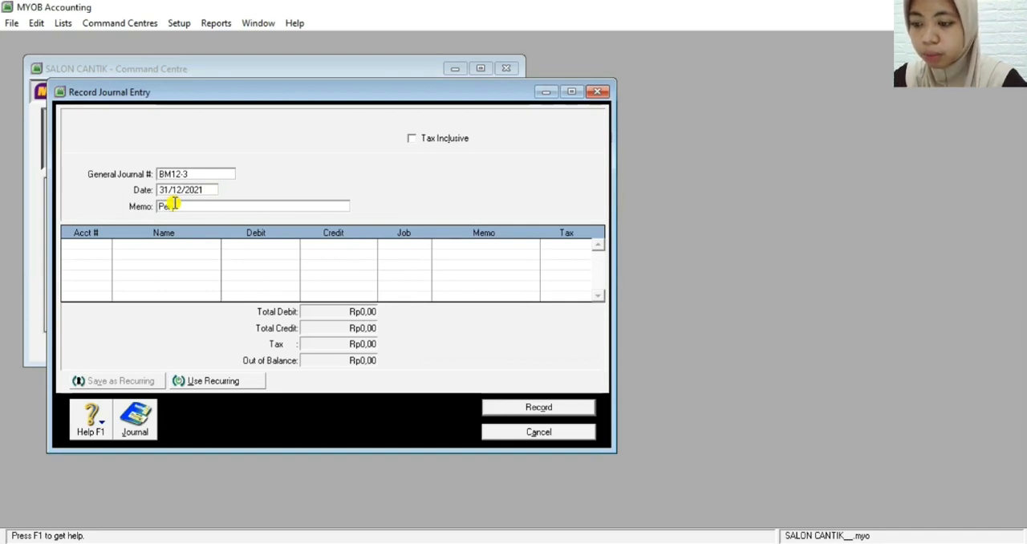
type("nyesuaian ")
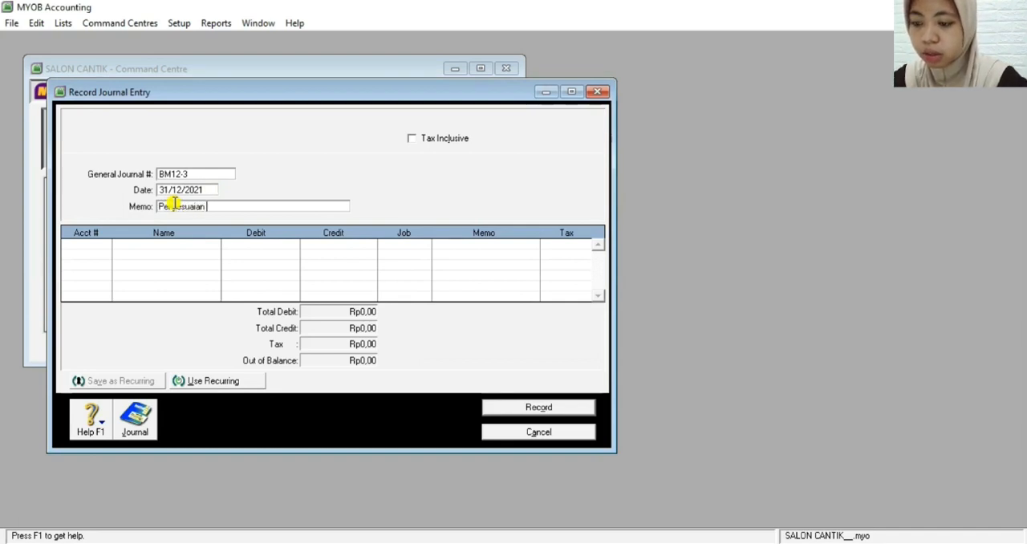
type("Penyusu")
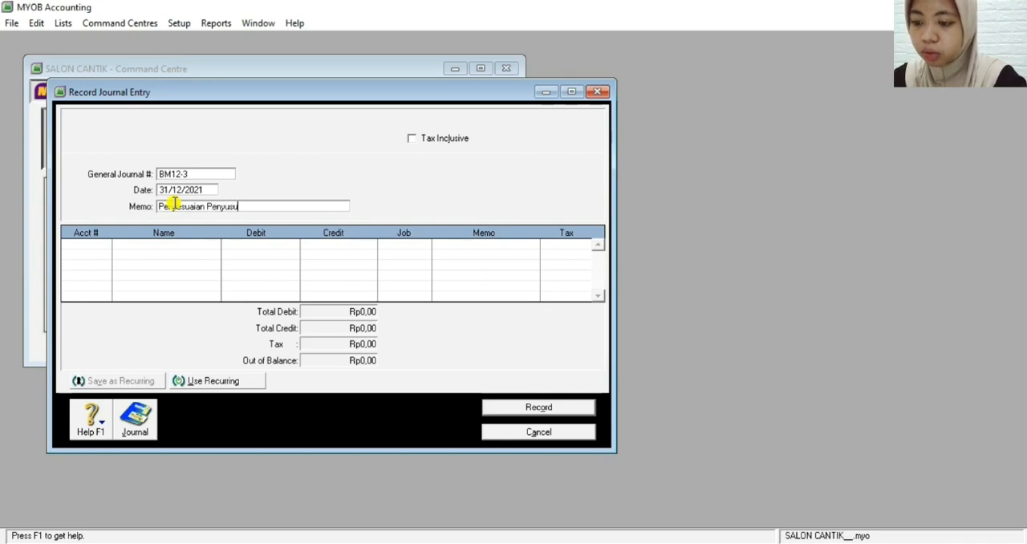
type("tan Akt")
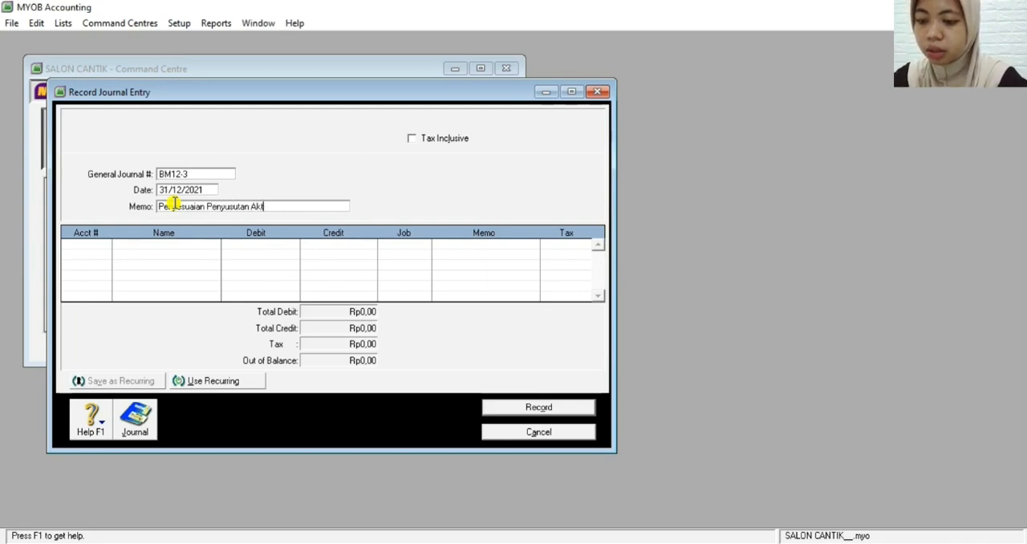
type("iva")
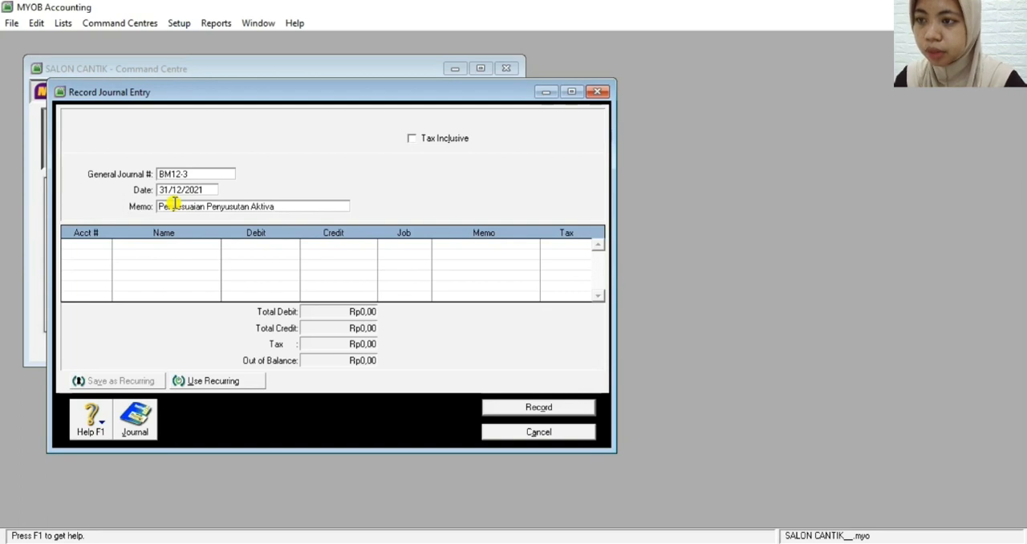
Debit Rp800.000 to account 6-1400 Depreciation Expense on the first journal line
left_click(87, 244)
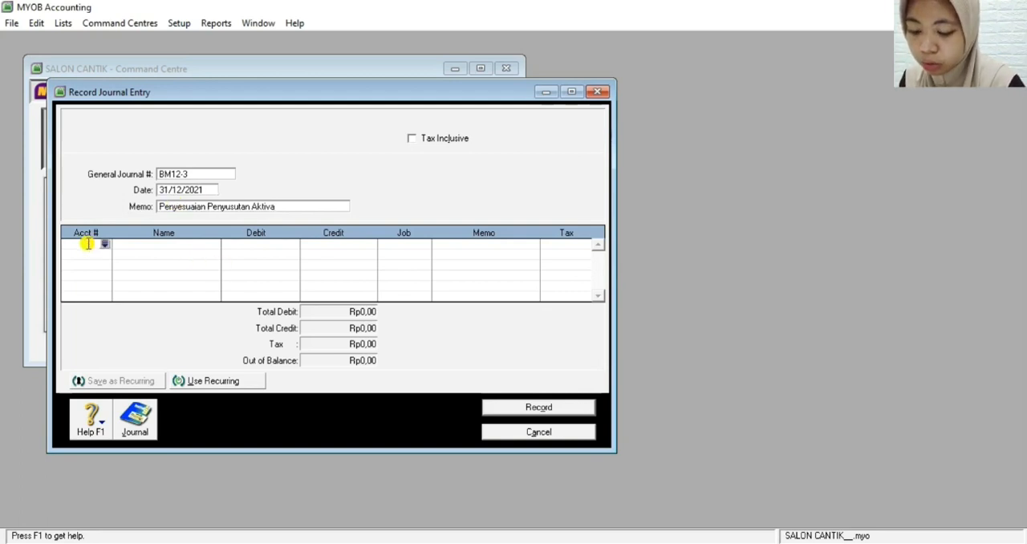
type("6-")
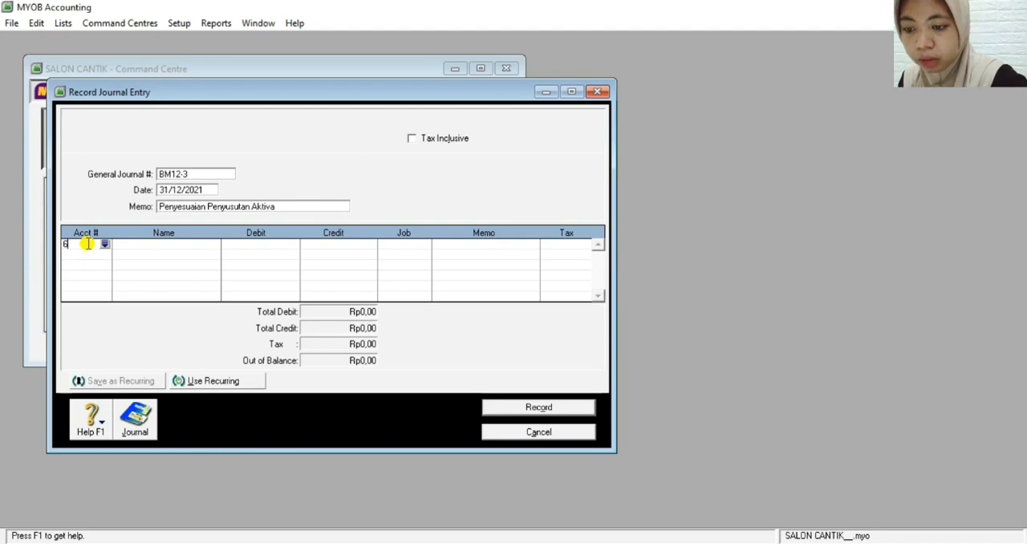
type("1400")
key("Tab")
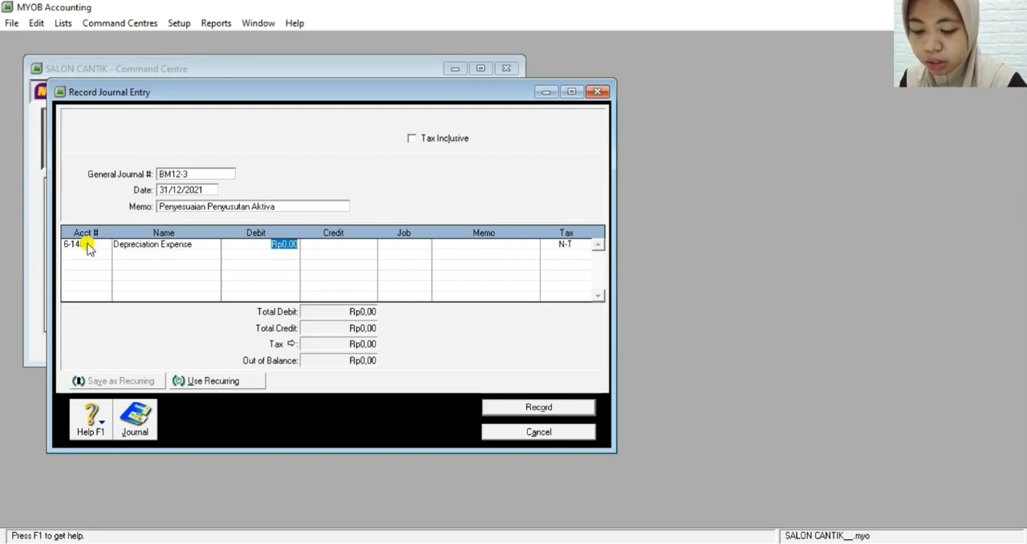
type("800000")
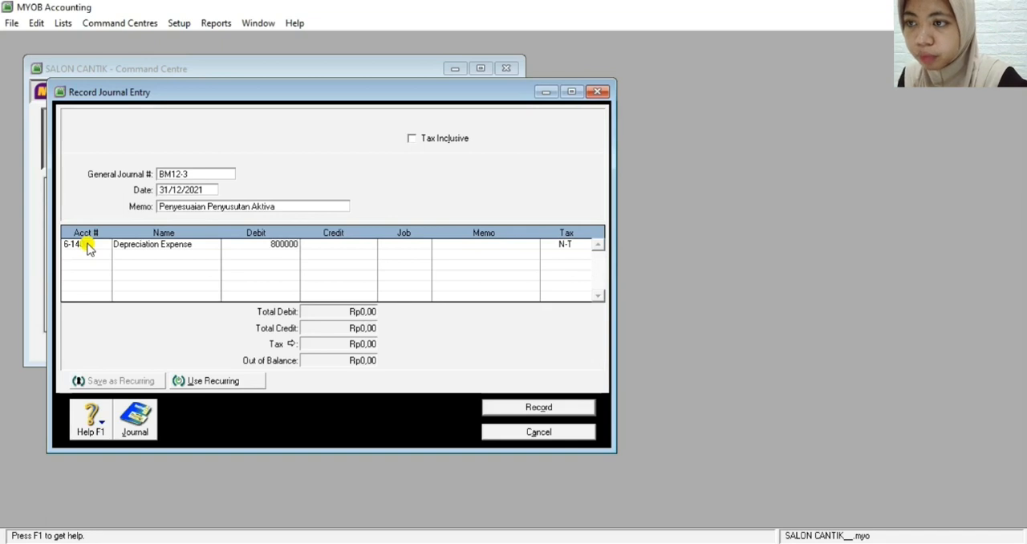
key("Return")
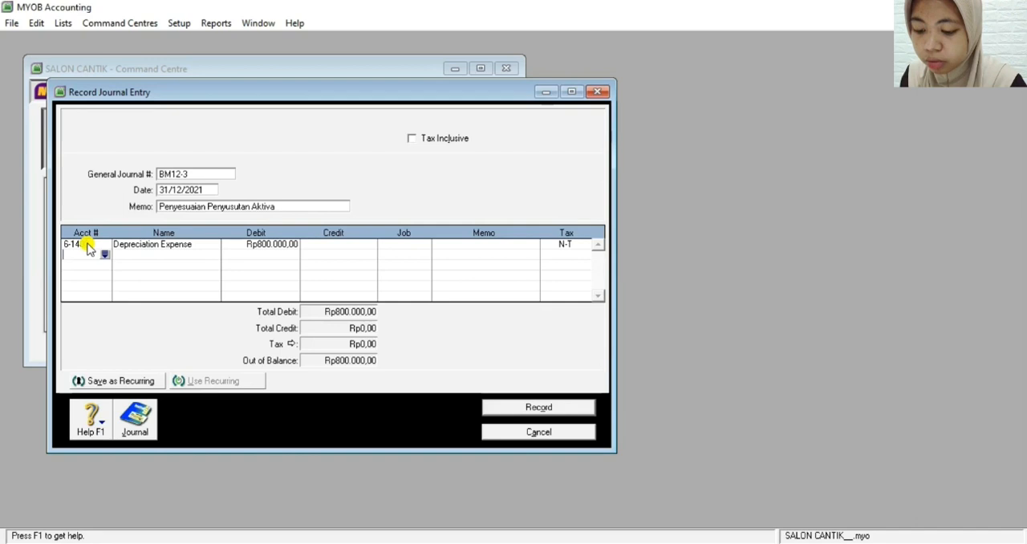
Credit Rp800.000 to account 1-2110 Accum Depreciation Equipment on the second journal line and review the transaction recap
type("1-")
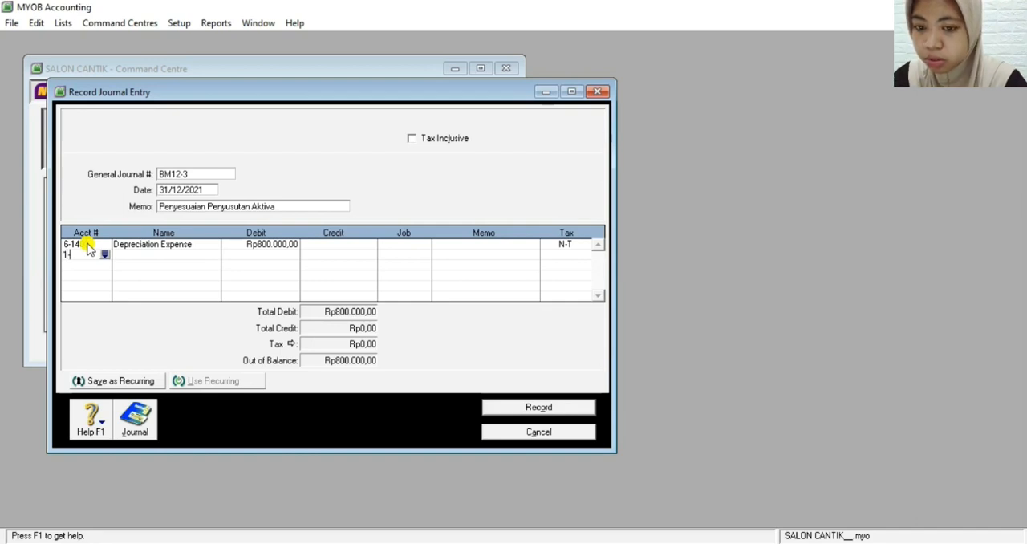
type("21")
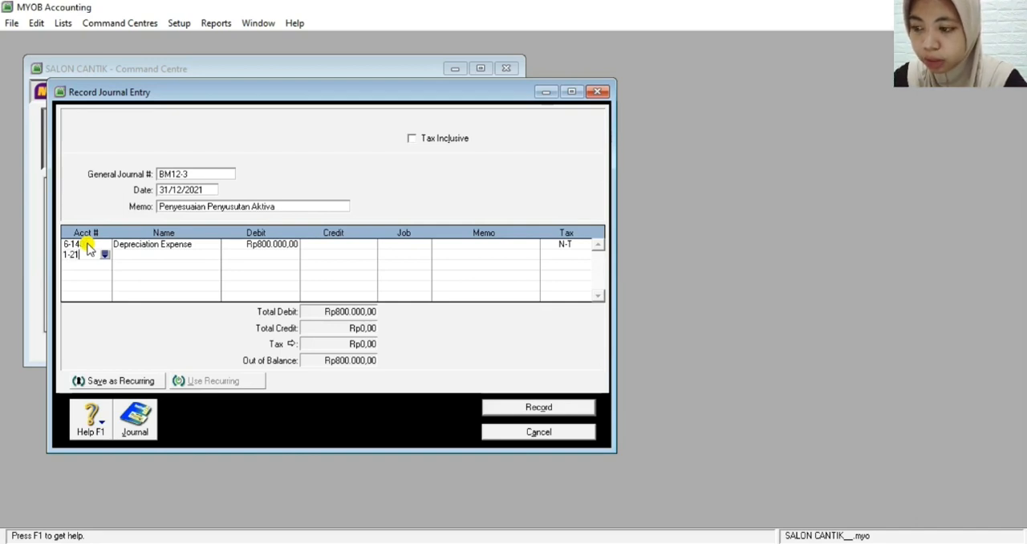
type("10")
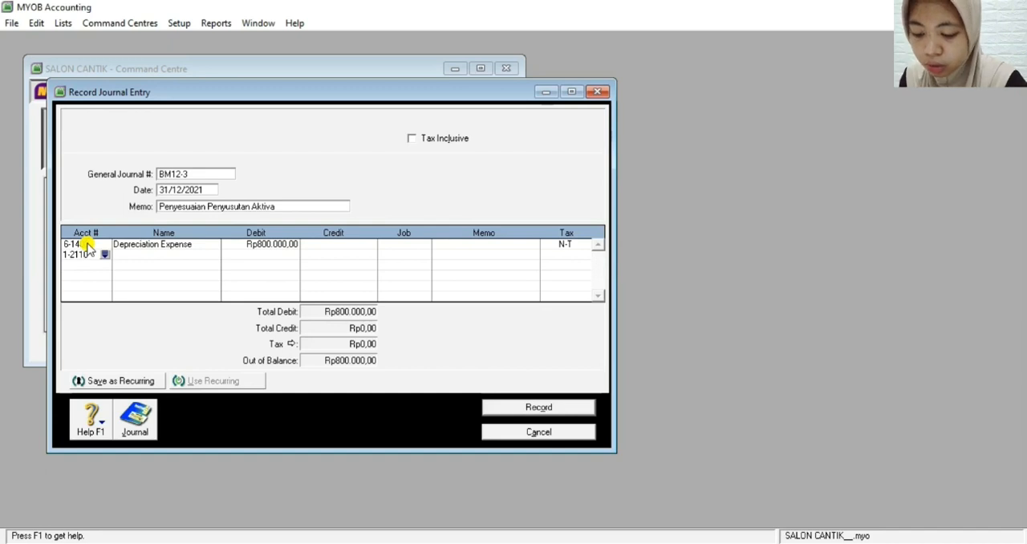
key("Tab")
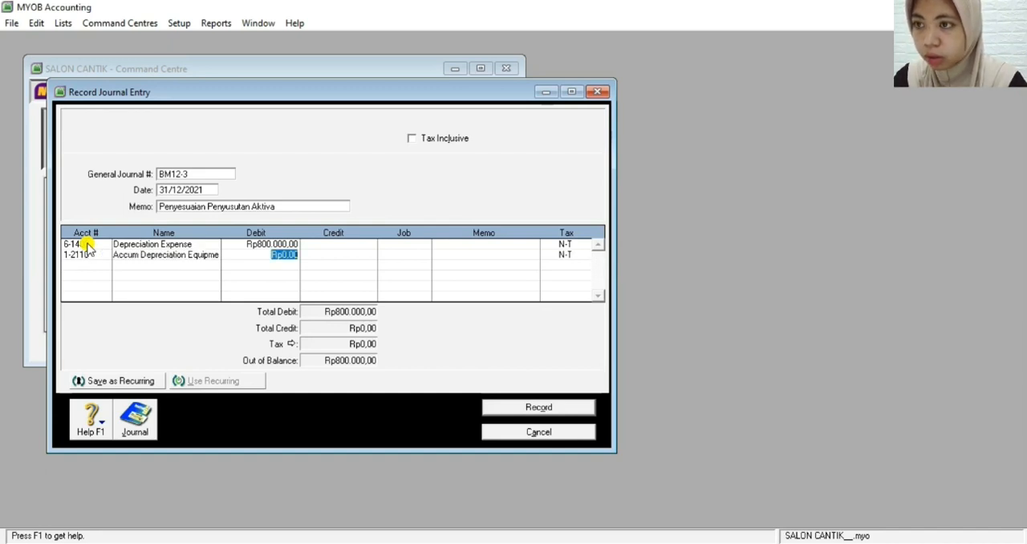
key("Tab")
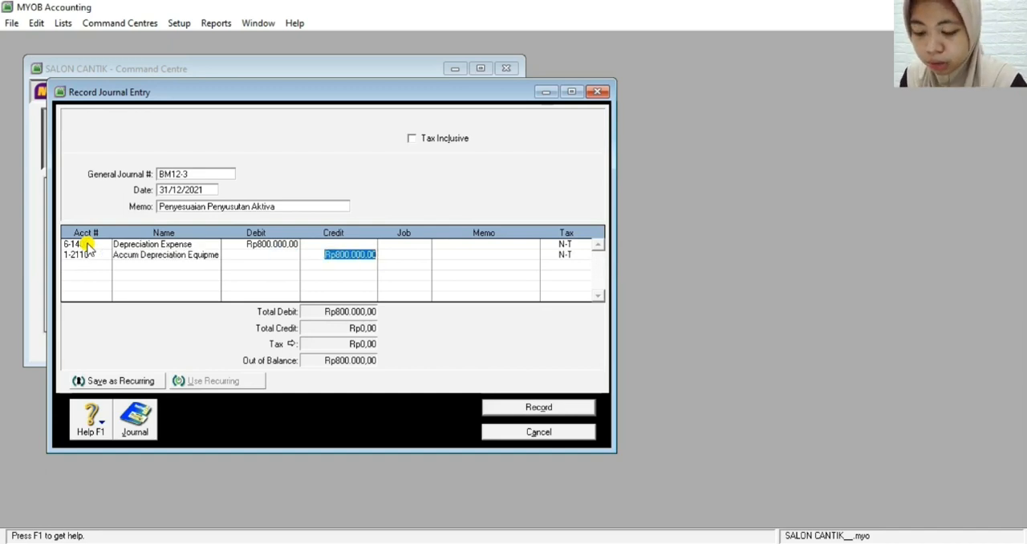
key("Tab")
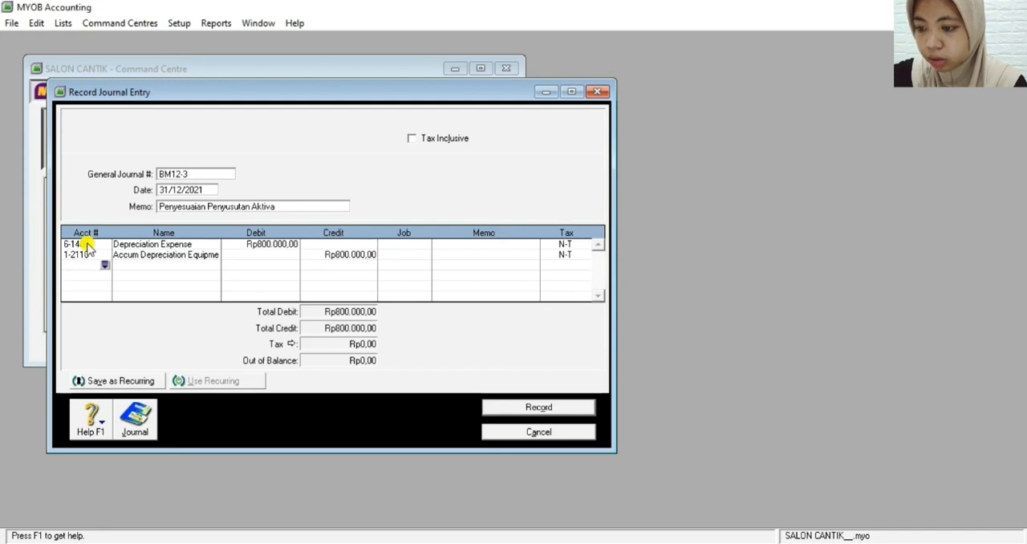
key("ctrl+r")
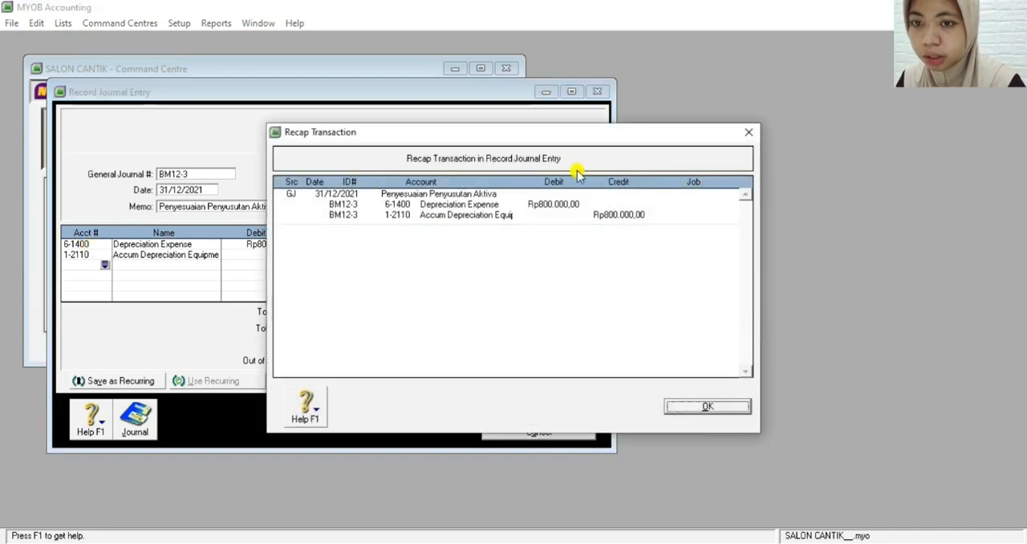
left_click(680, 406)
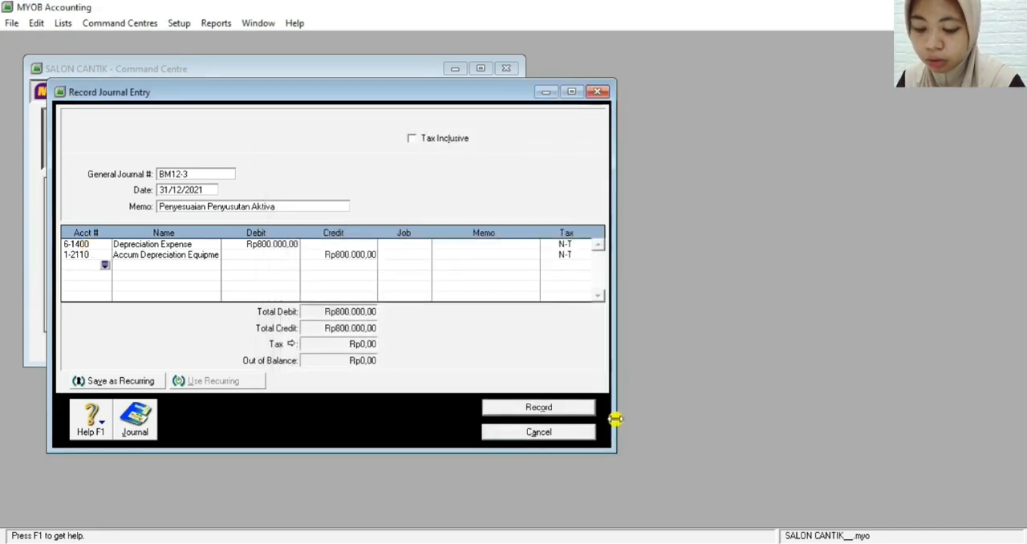
Record the depreciation journal entry and number the new journal entry BM12-4
left_click(502, 410)
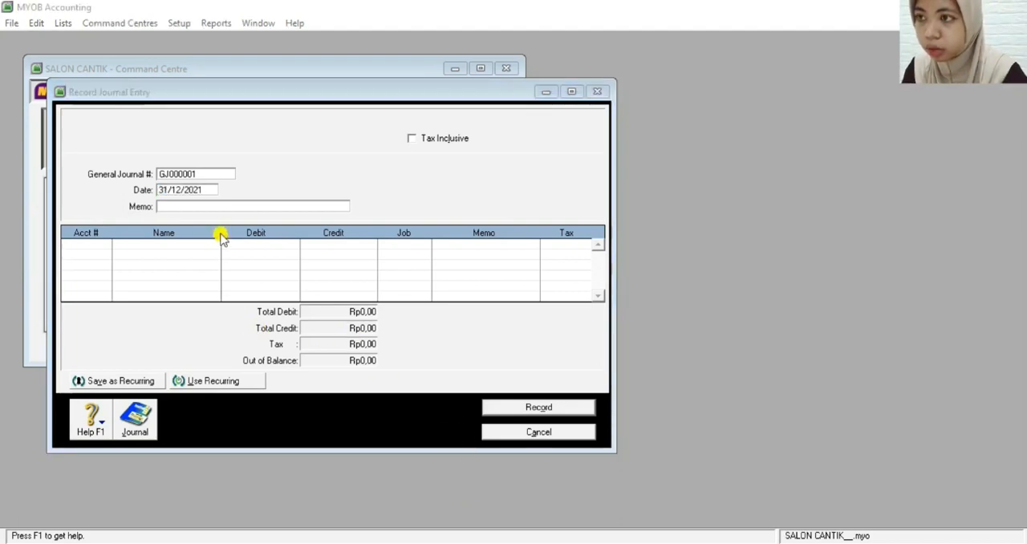
left_click(187, 174)
key("BackSpace")
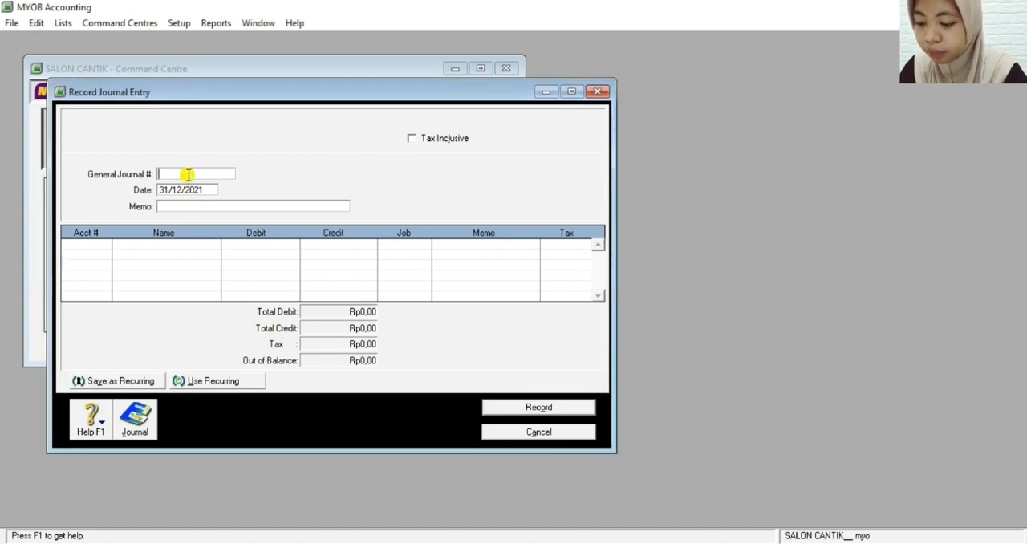
type("BM")
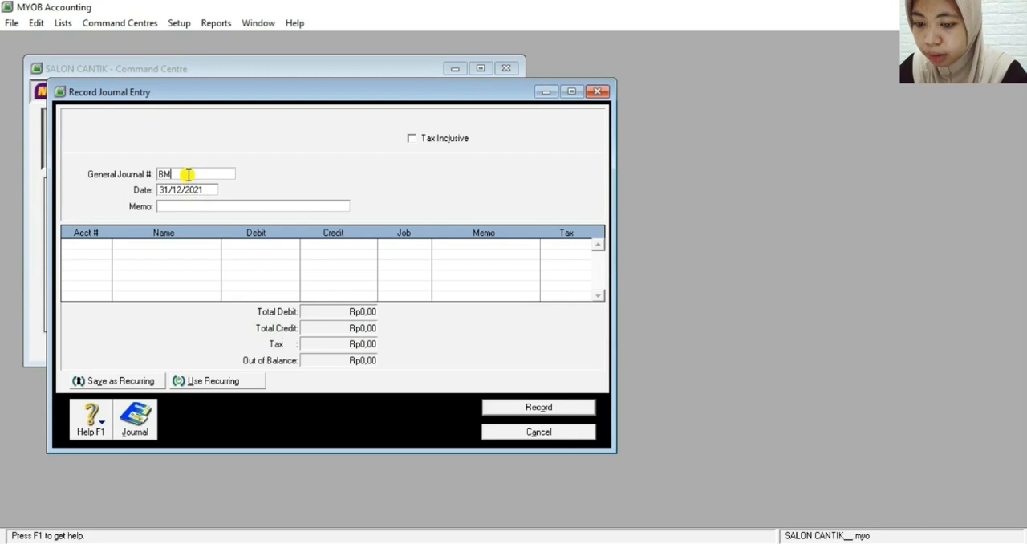
type("12")
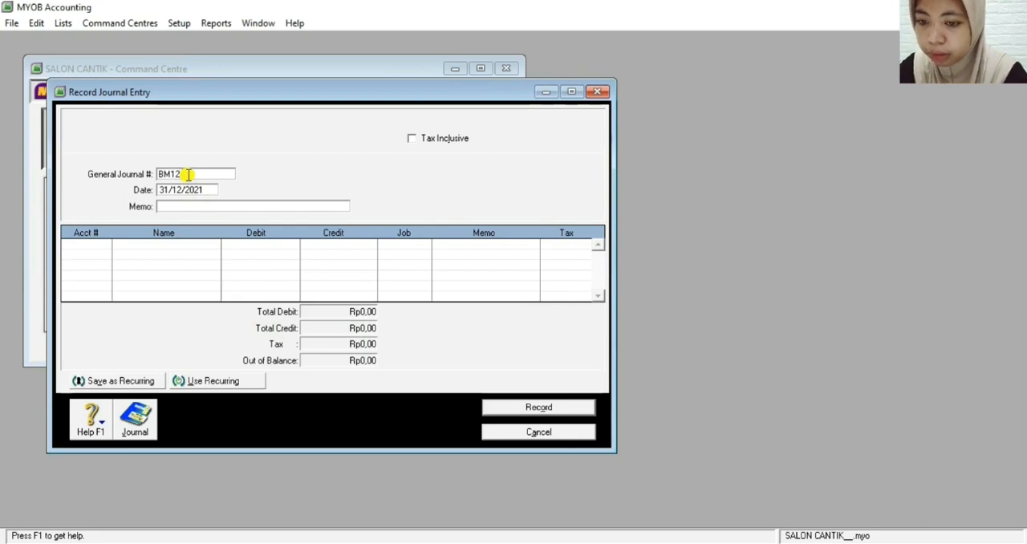
type("-4")
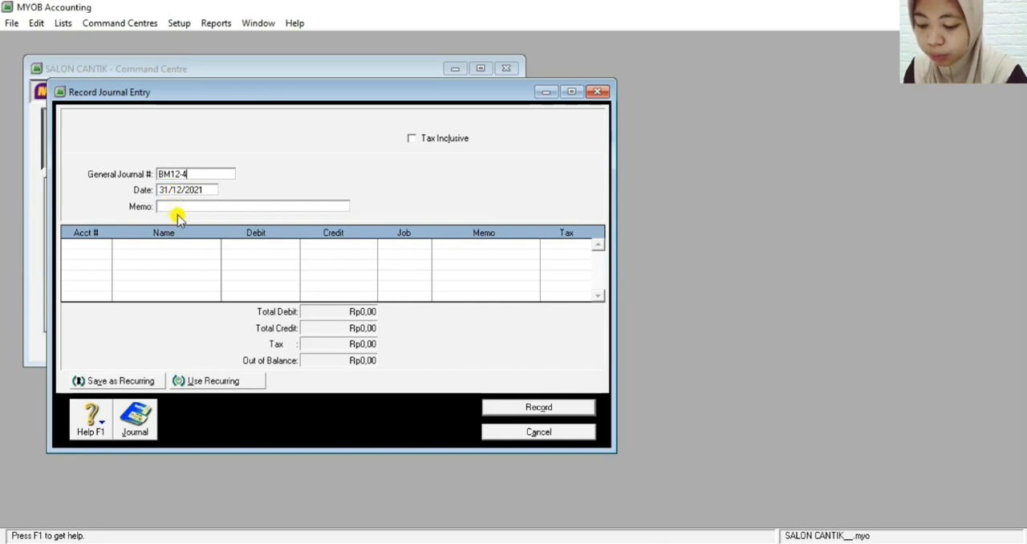
Enter PENYESUAIAN AKHIR PERIODE as the memo of journal entry BM12-4
left_click(172, 207)
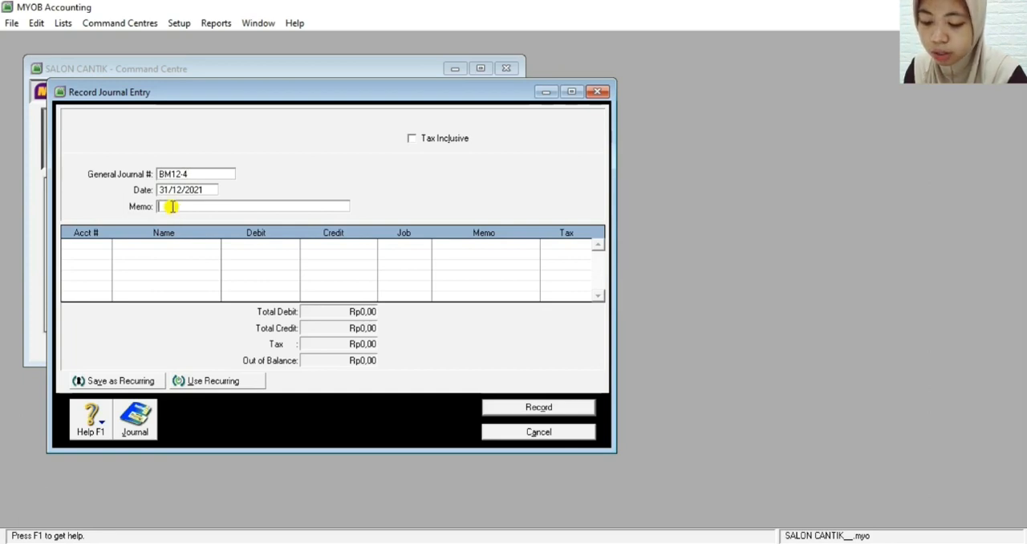
type("PENYESUAIAN AKHIR PERIODE")
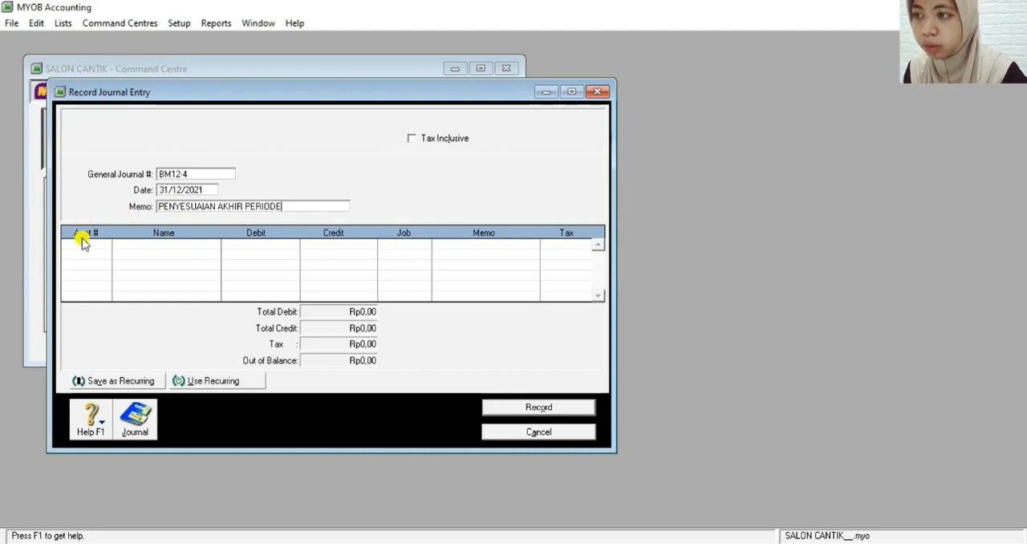
Assign account 6-1200 Office Supplies Expense to the first journal line
left_click(85, 244)
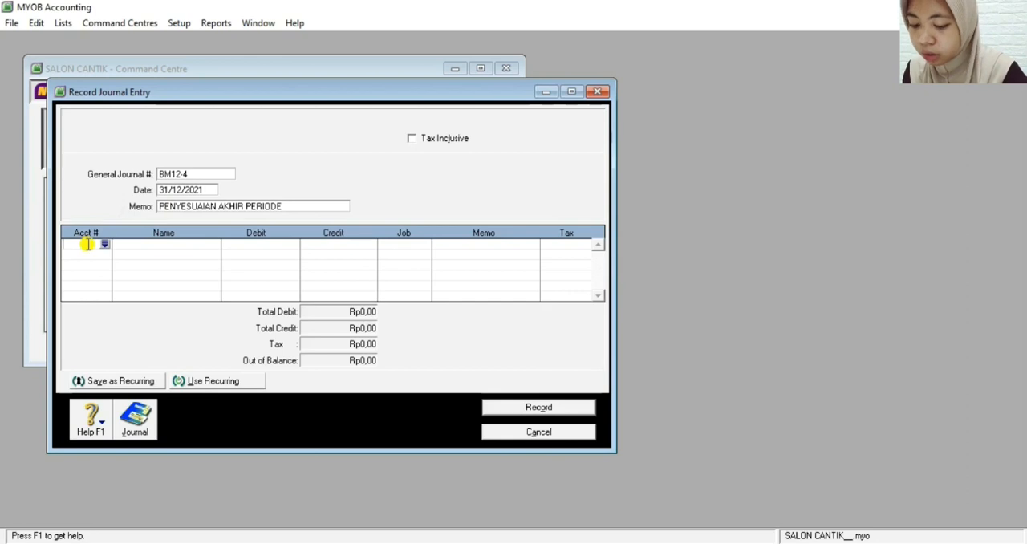
type("6")
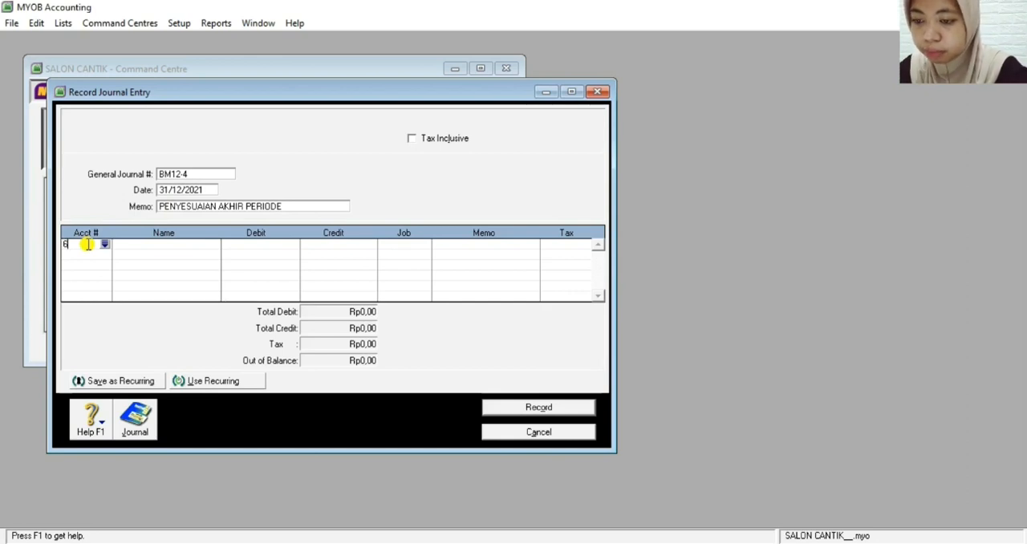
type("-1200")
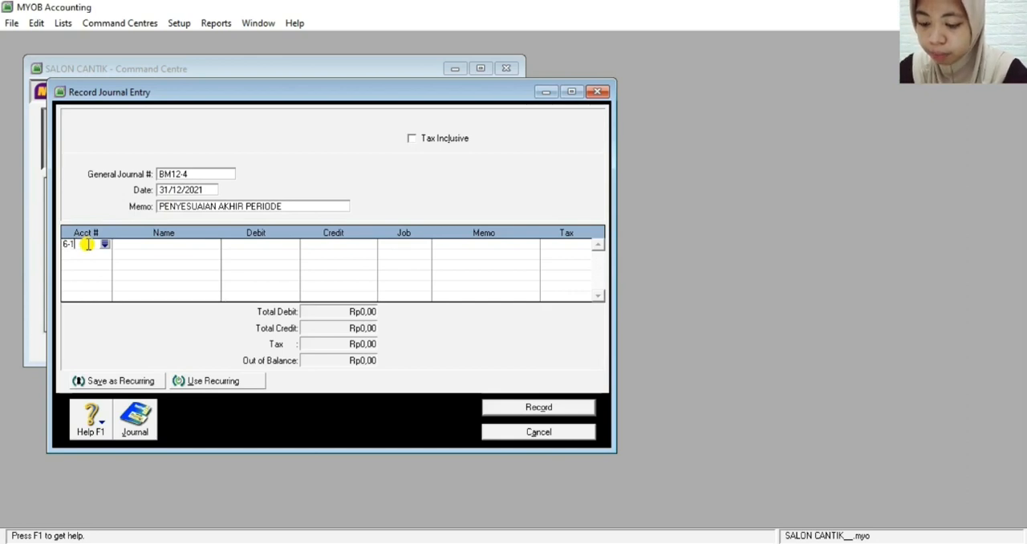
key("Return")
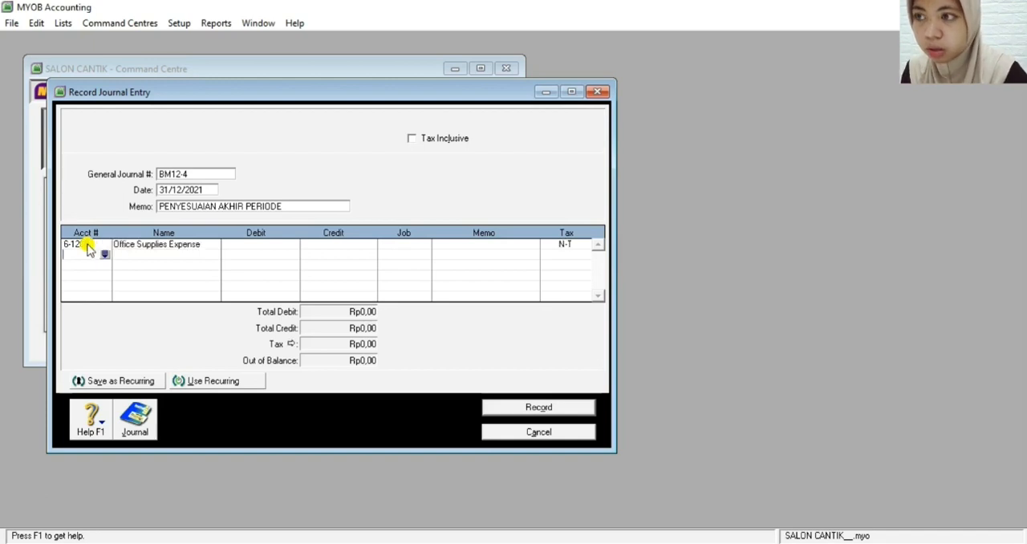
left_click(256, 246)
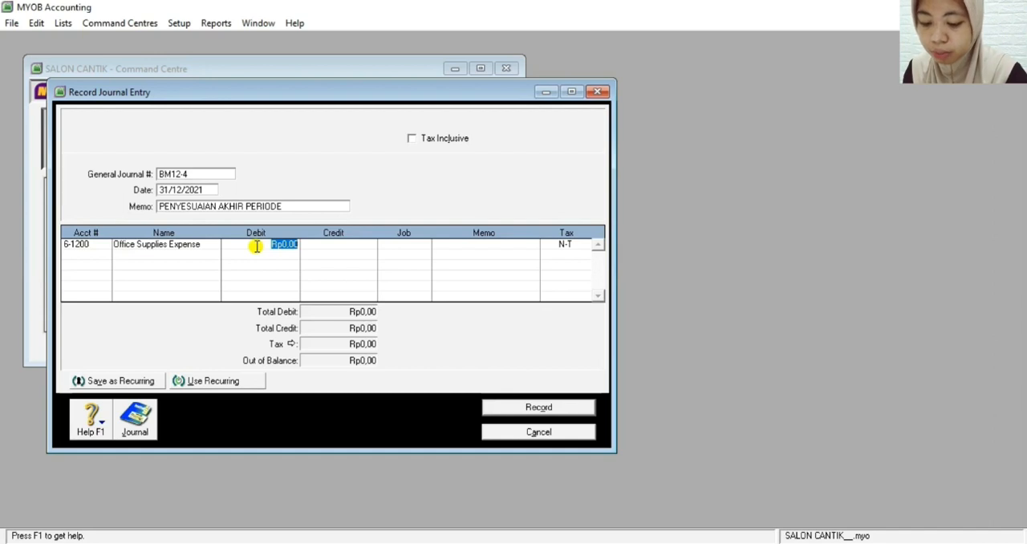
type("4")
type("3")
type("500000")
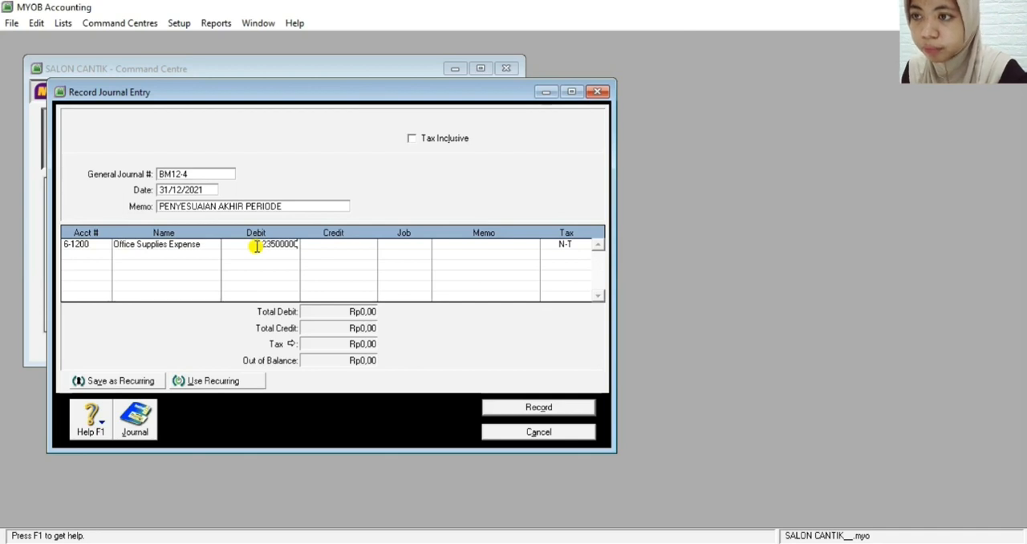
key("Return")
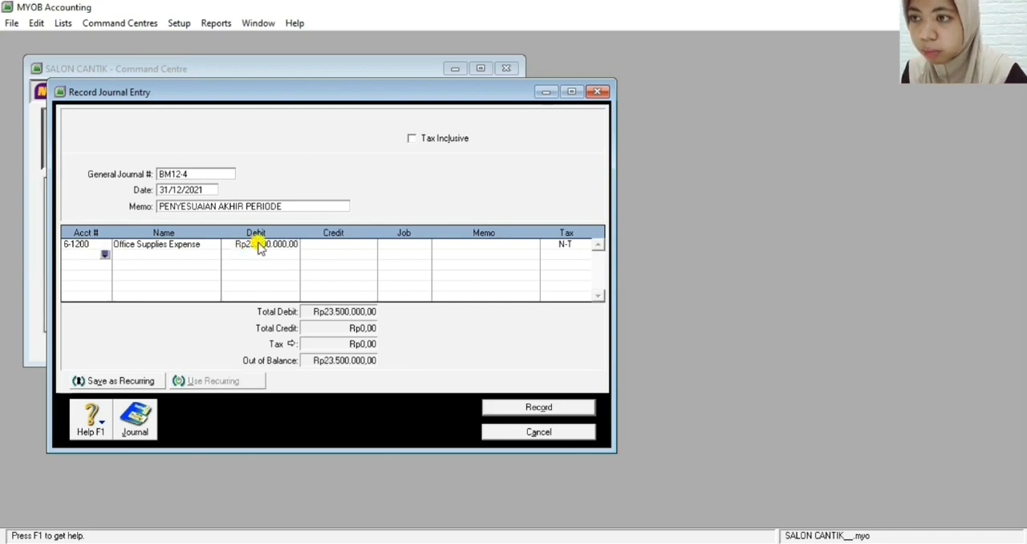
Set the debit of the Office Supplies Expense line to Rp2.350.000
left_click(261, 246)
key("BackSpace")
type("2.35")
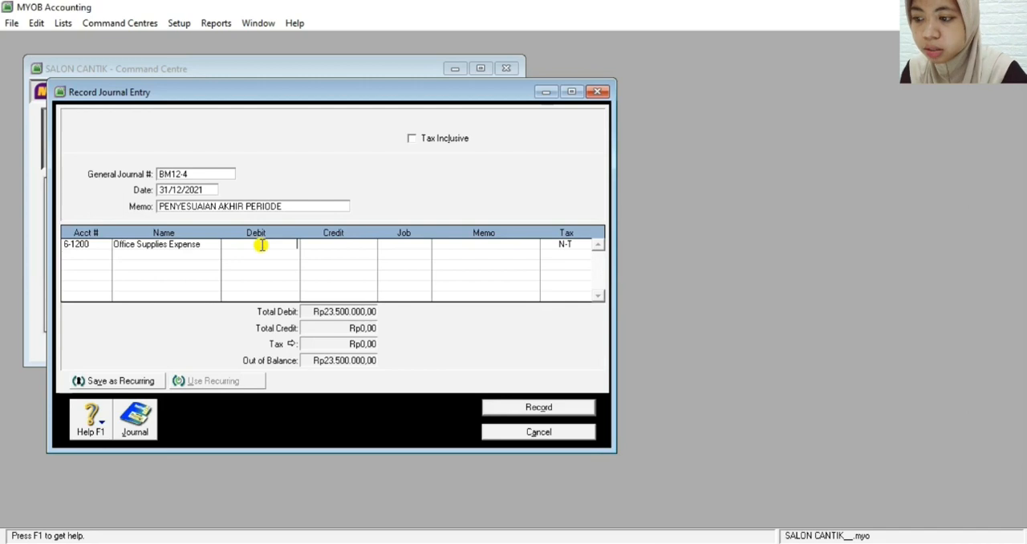
type("0.000")
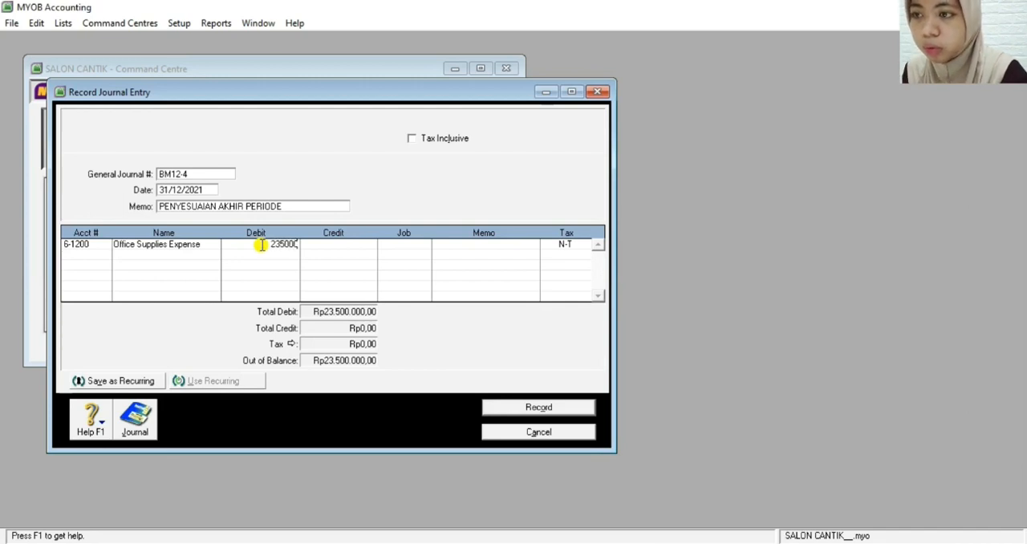
key("Return")
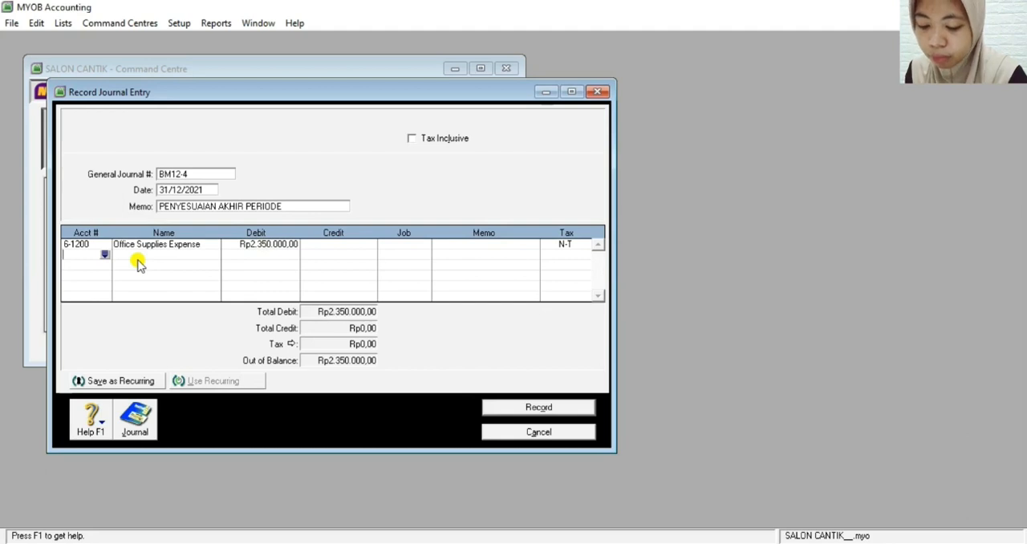
Credit Rp2.350.000 to account 1-1500 Supplies on the second journal line
type("1")
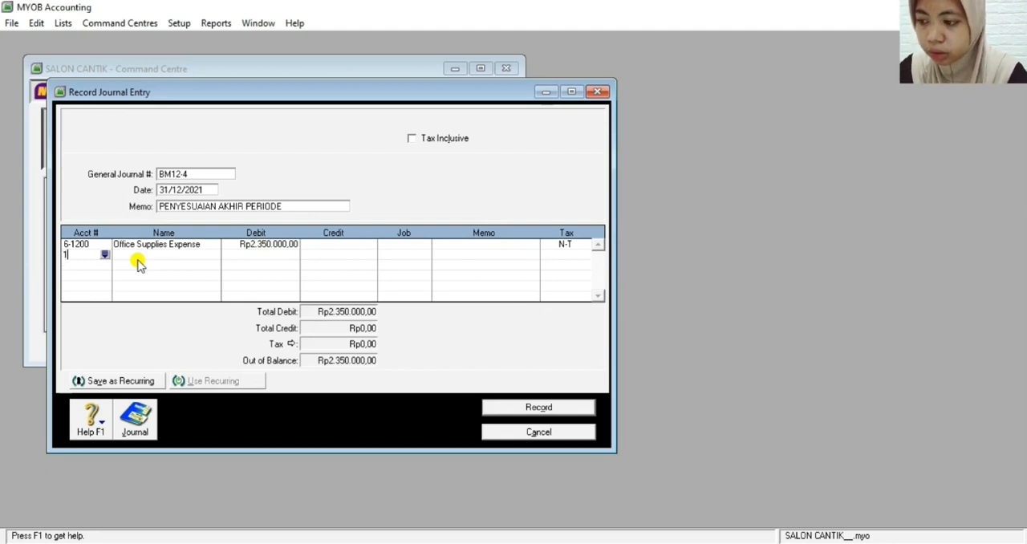
type("-1")
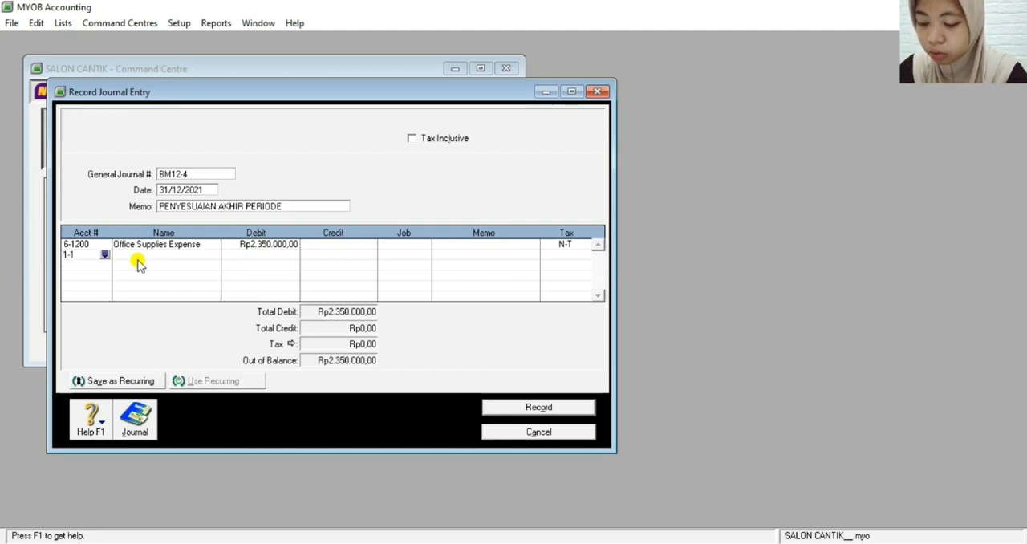
type("500")
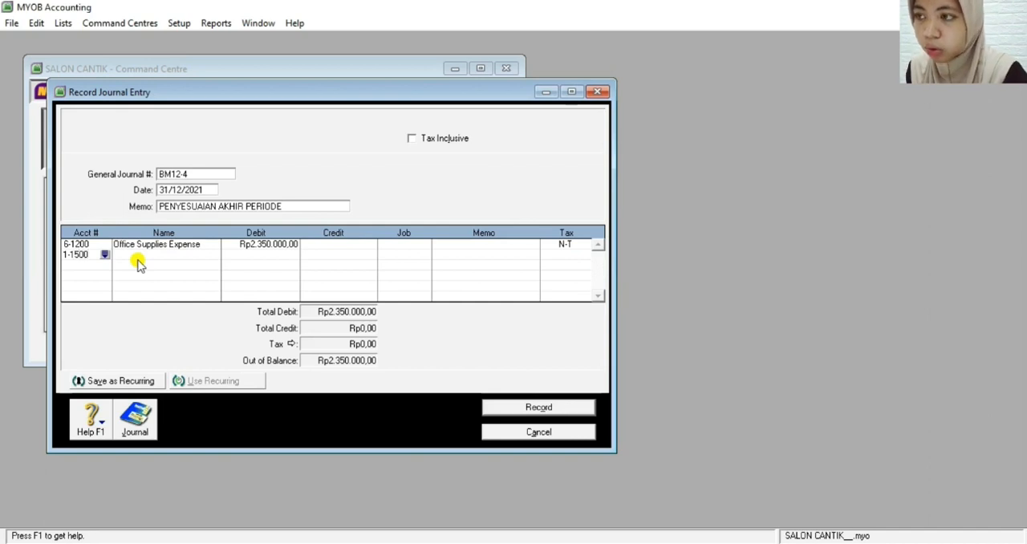
key("Tab")
key("Tab")
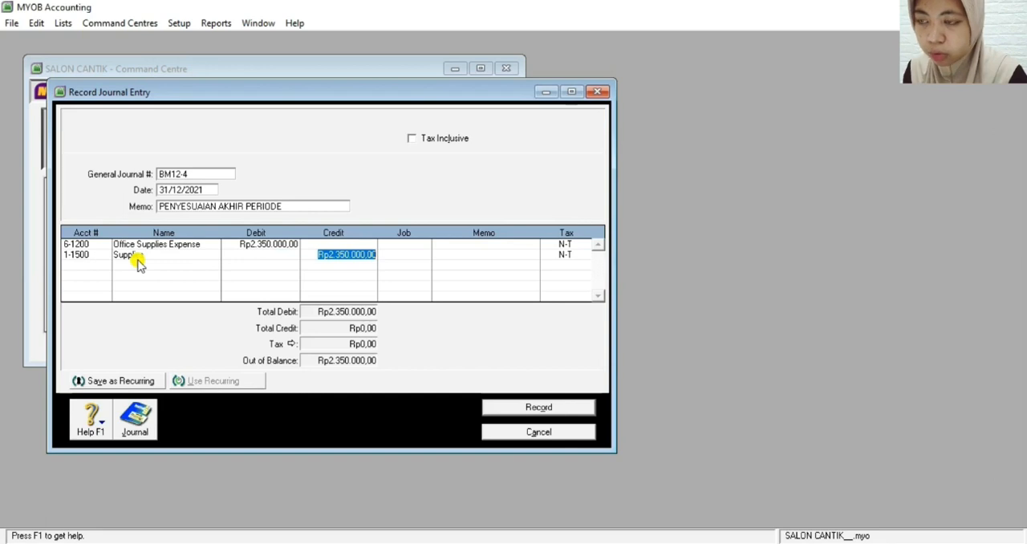
key("Return")
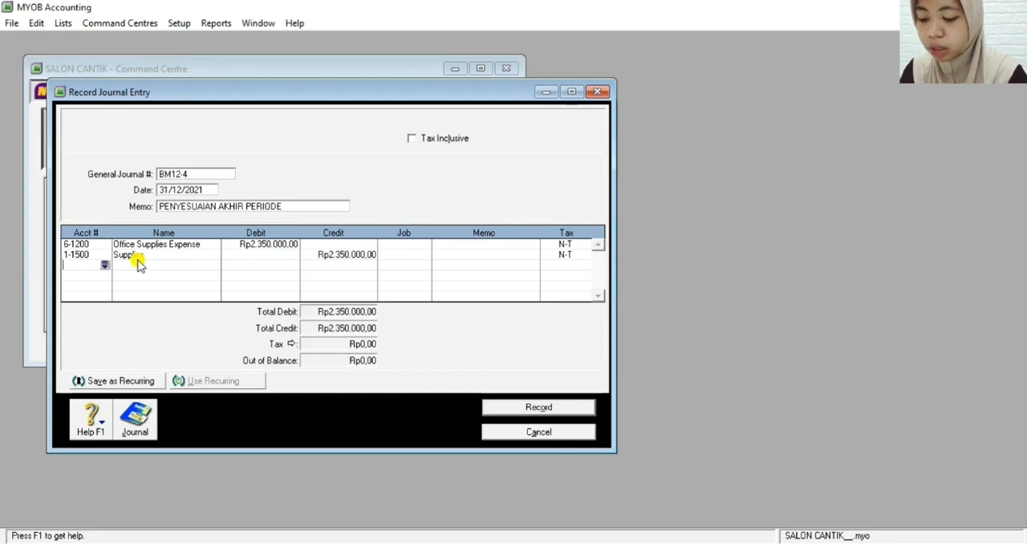
Debit Rp1.500.000 to account 6-1500 Insurance Expense on the third journal line
type("6")
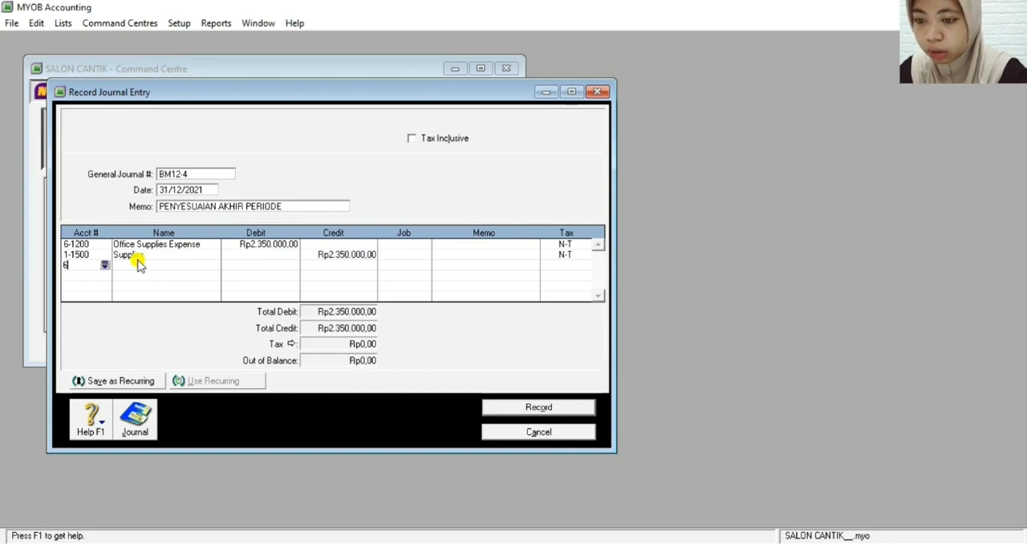
type("-1500")
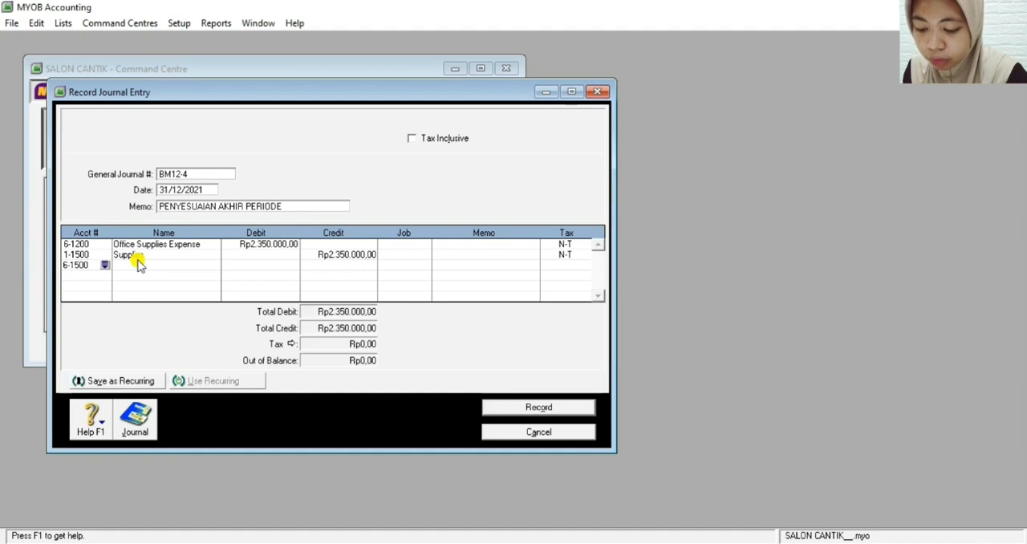
key("Tab")
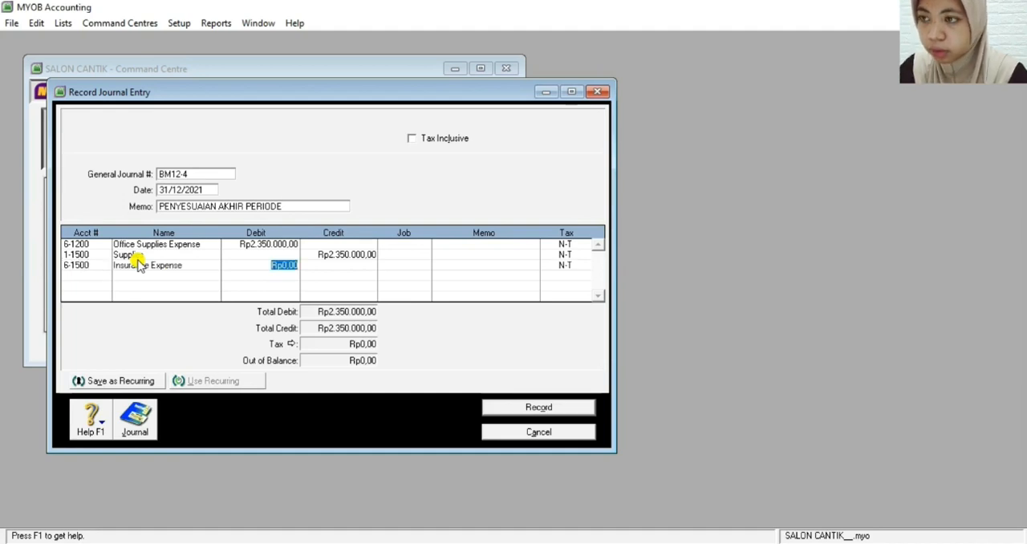
type("1500000")
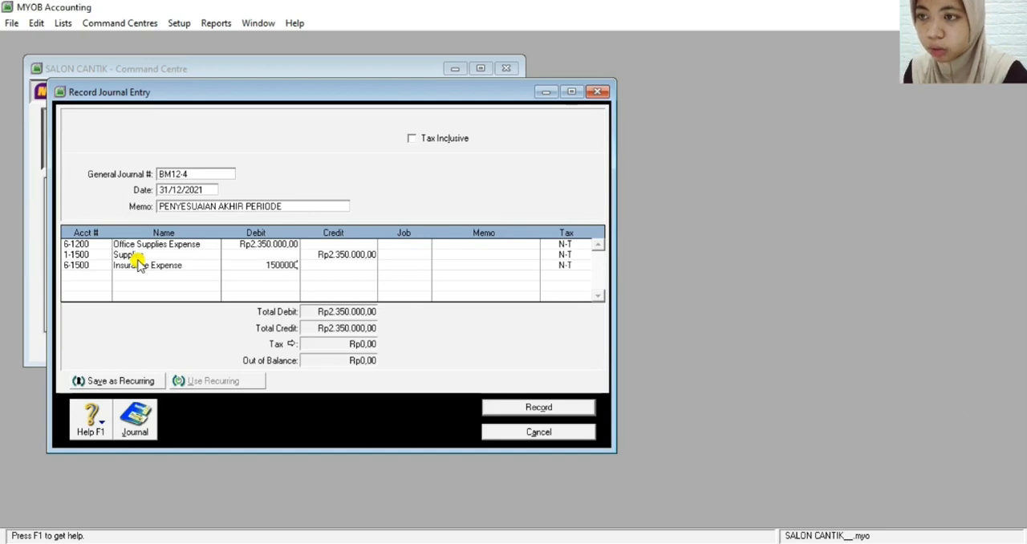
key("Tab")
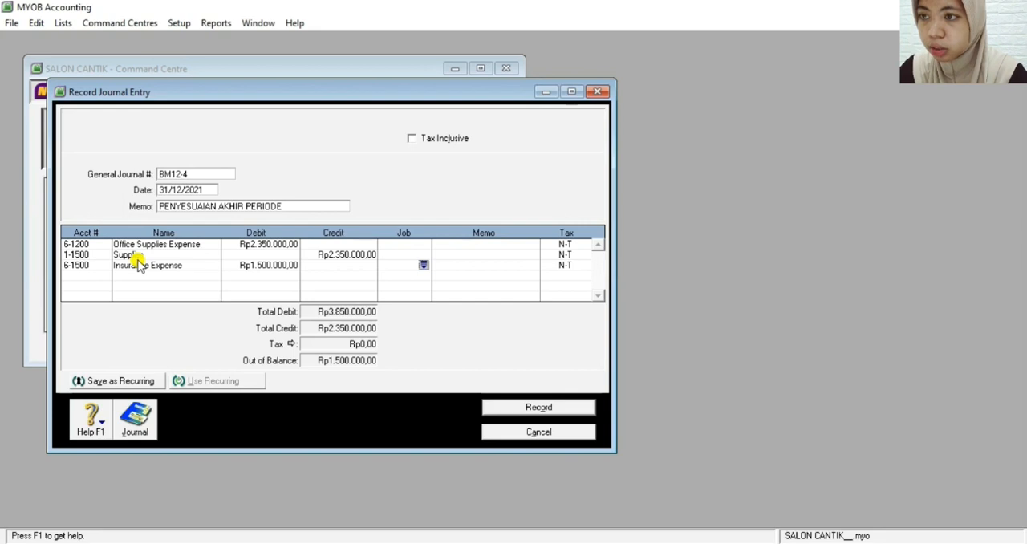
Credit Rp1.500.000 to account 1-1600 Prepaid Insurance on the fourth journal line
key("Return")
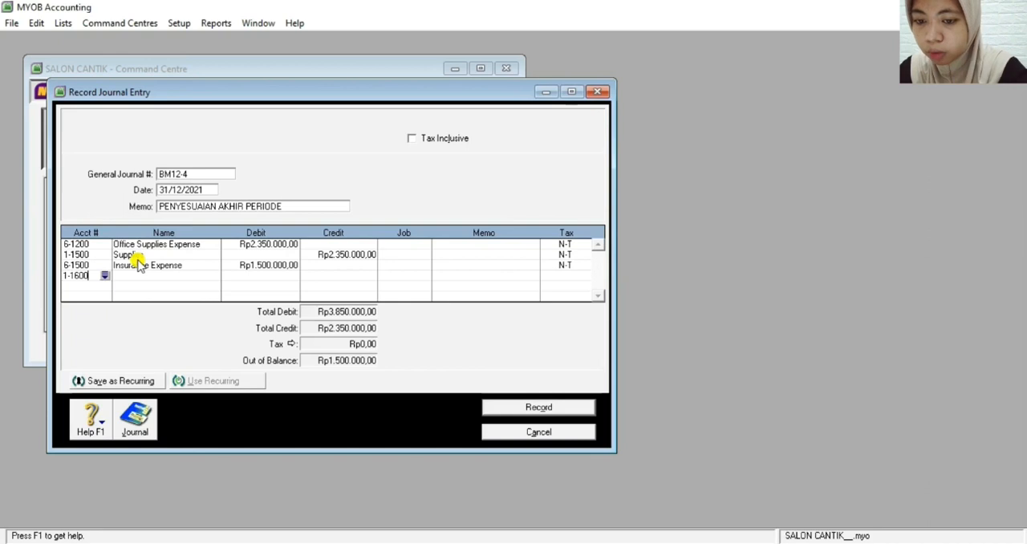
key("Tab")
key("Tab")
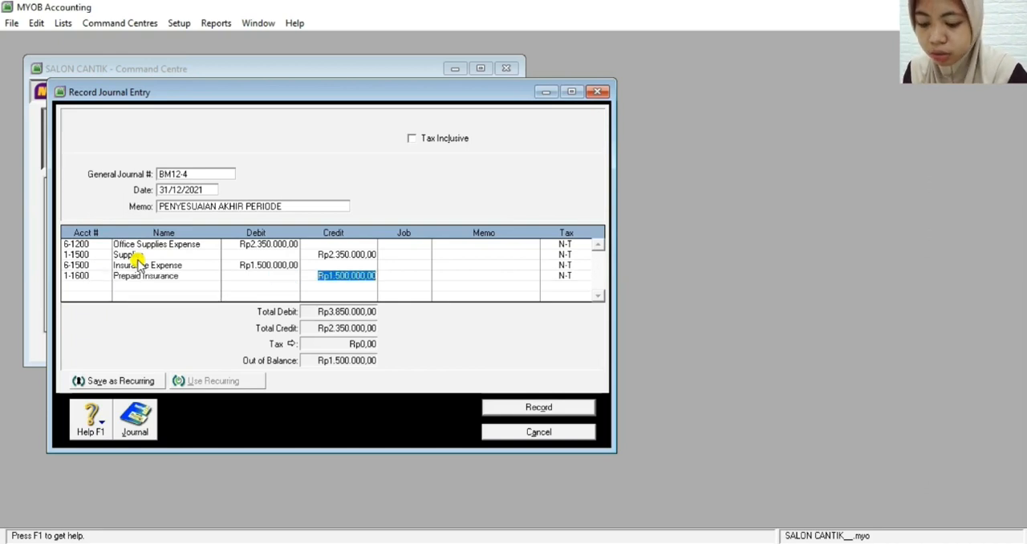
key("Return")
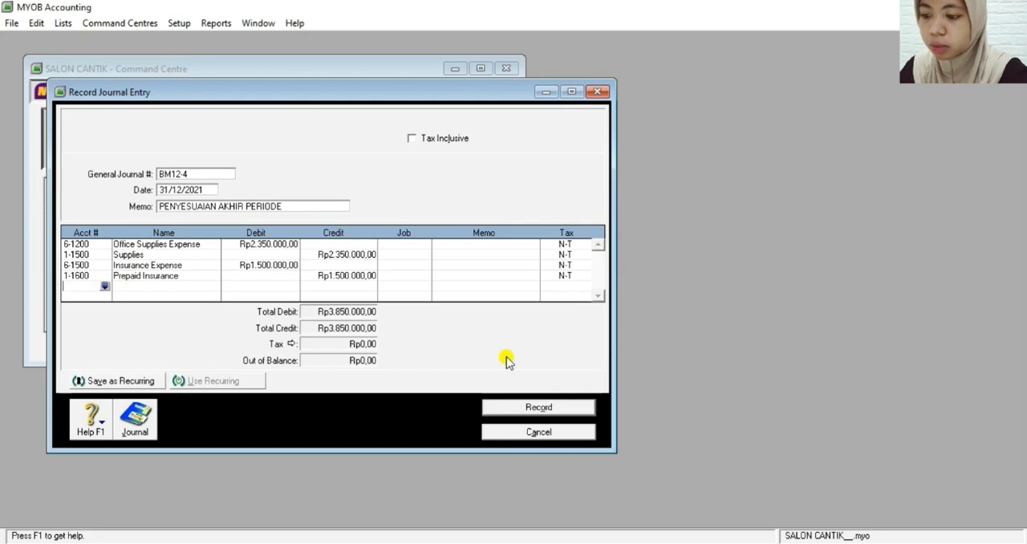
Review the transaction recap, then record journal entry BM12-4 and return to the Command Centre
key("ctrl+r")
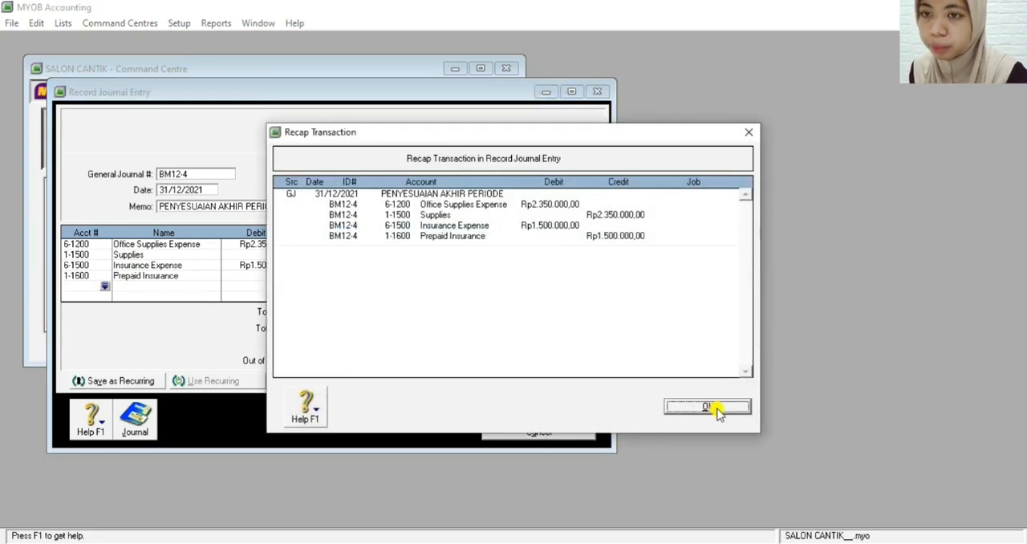
left_click(707, 407)
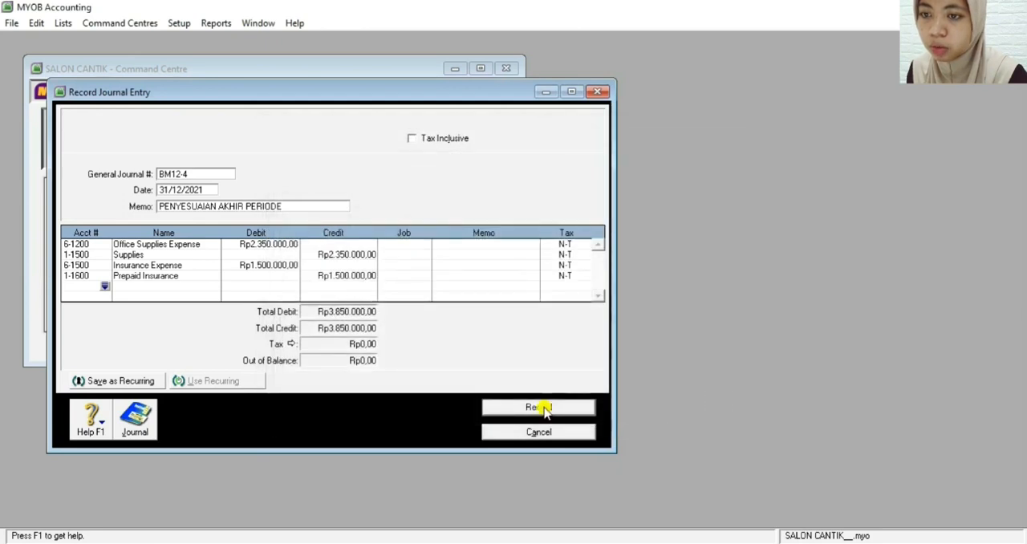
left_click(538, 407)
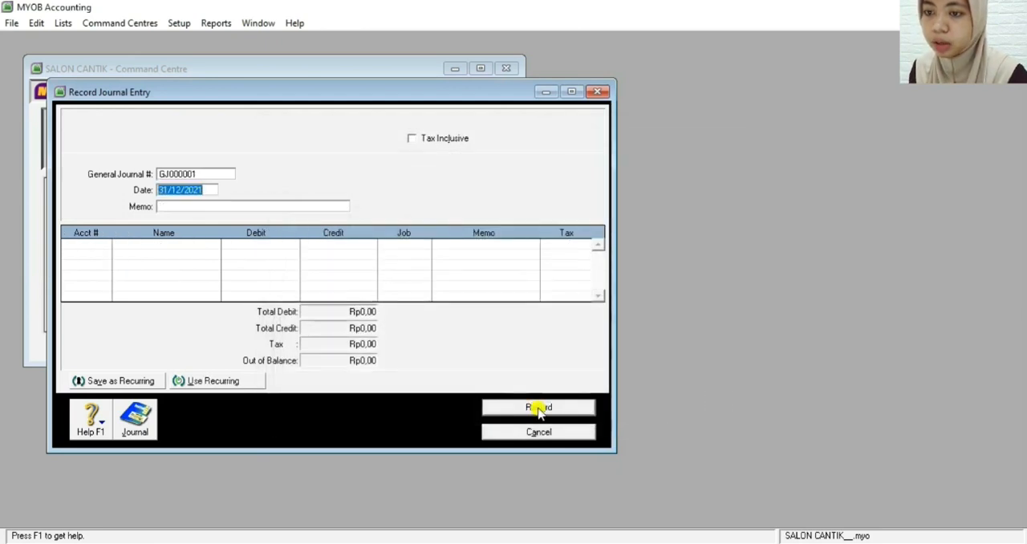
left_click(499, 433)
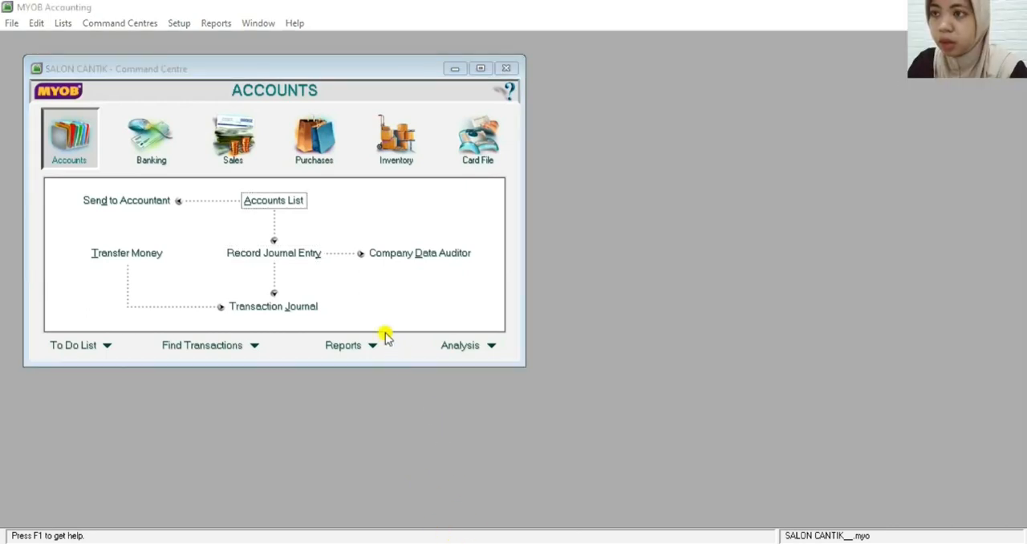
left_click(205, 69)
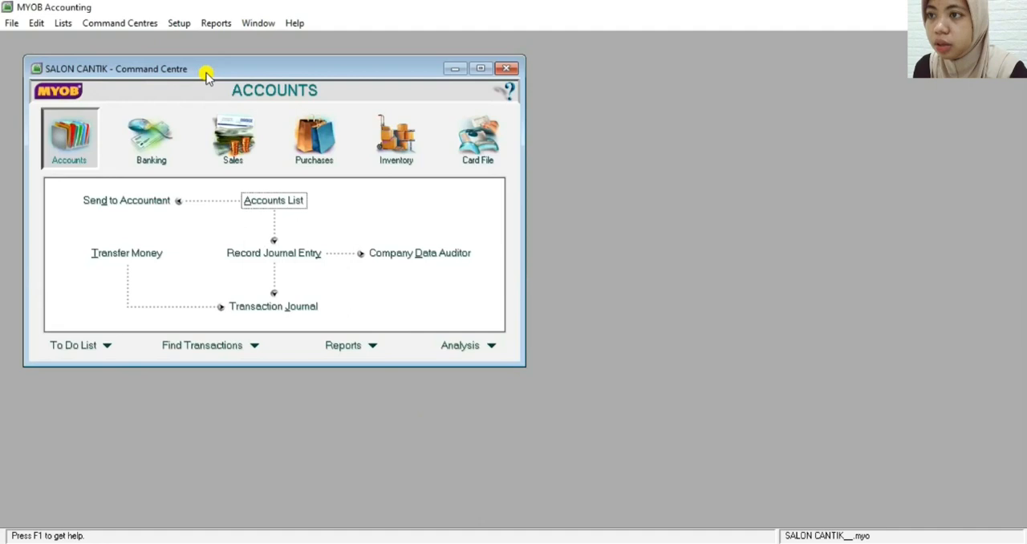
Display the Profit & Loss [Accrual] report from the Index to Reports
left_click(212, 24)
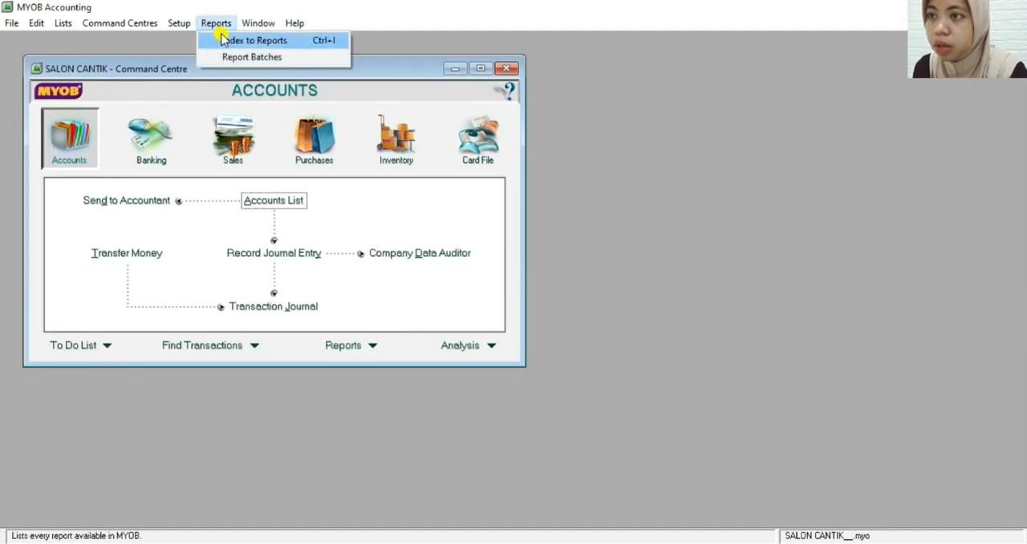
left_click(223, 40)
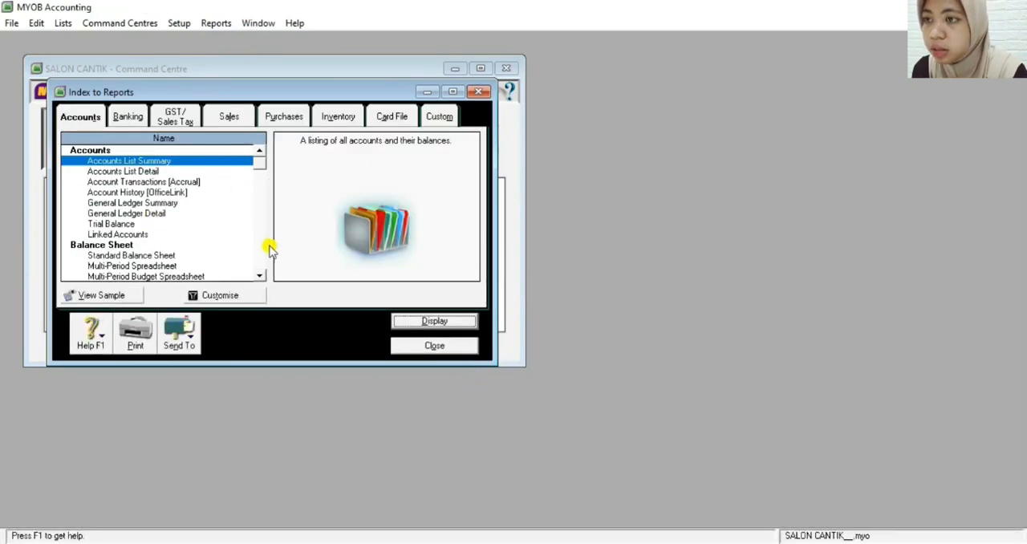
left_click(260, 273)
scroll(260, 277, "down", 6)
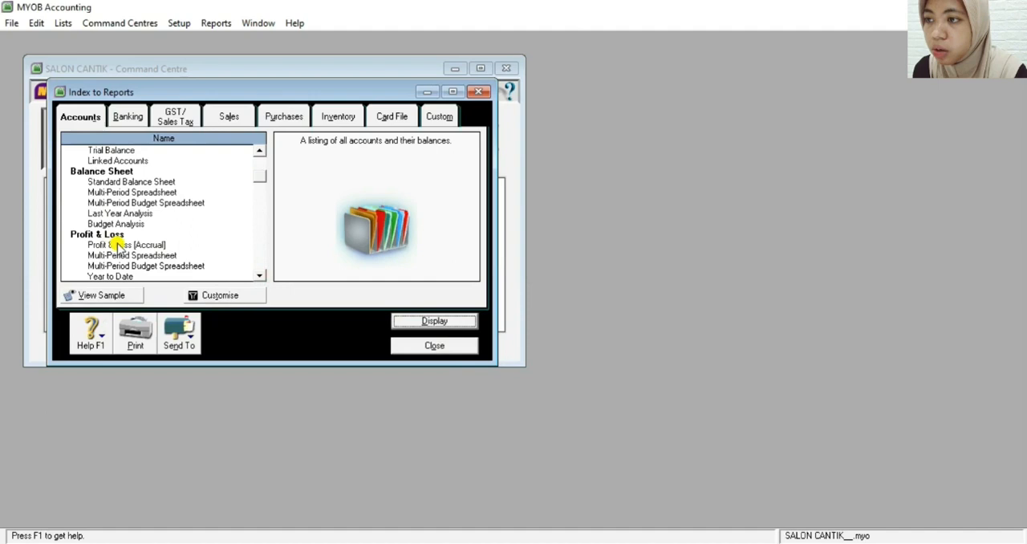
left_click(117, 245)
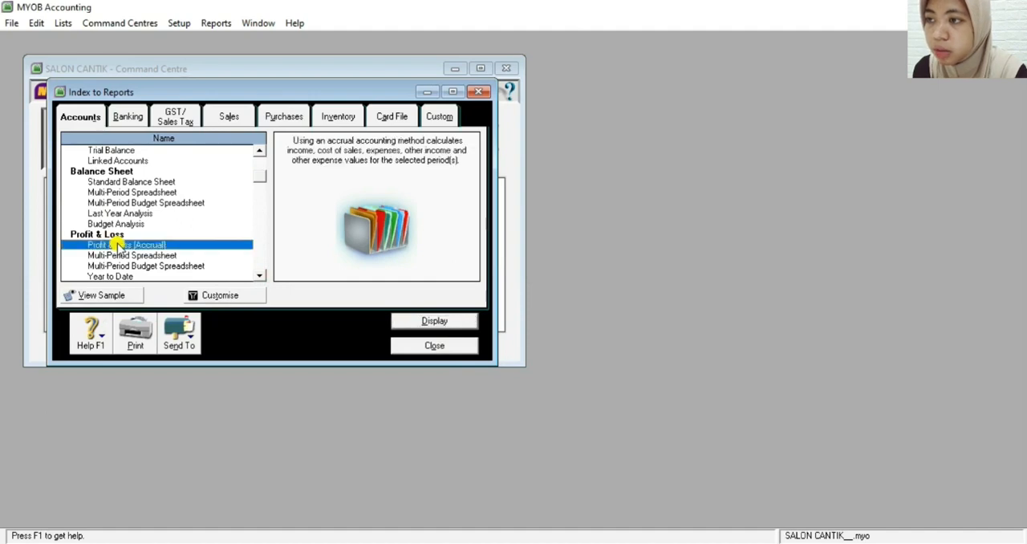
double_click(117, 246)
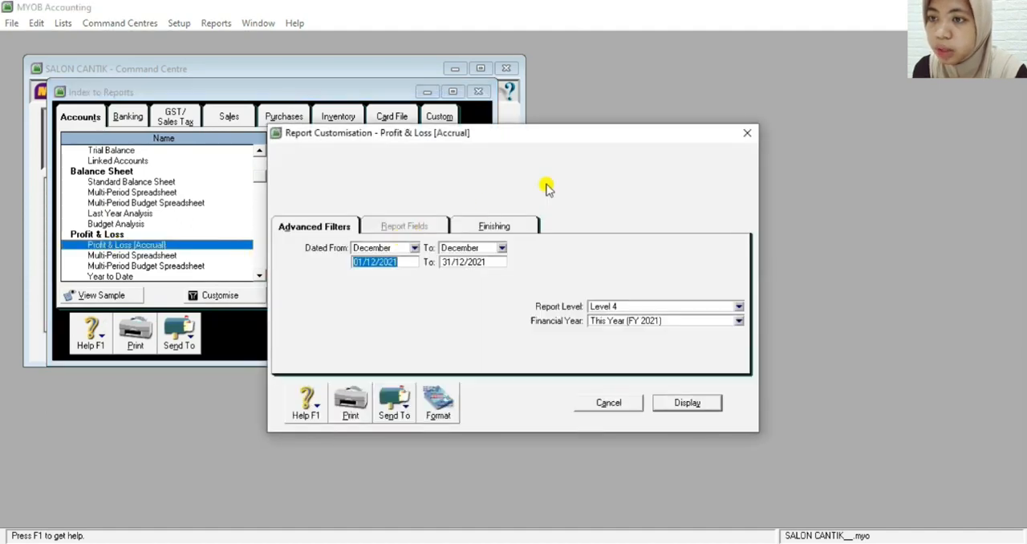
left_click(745, 135)
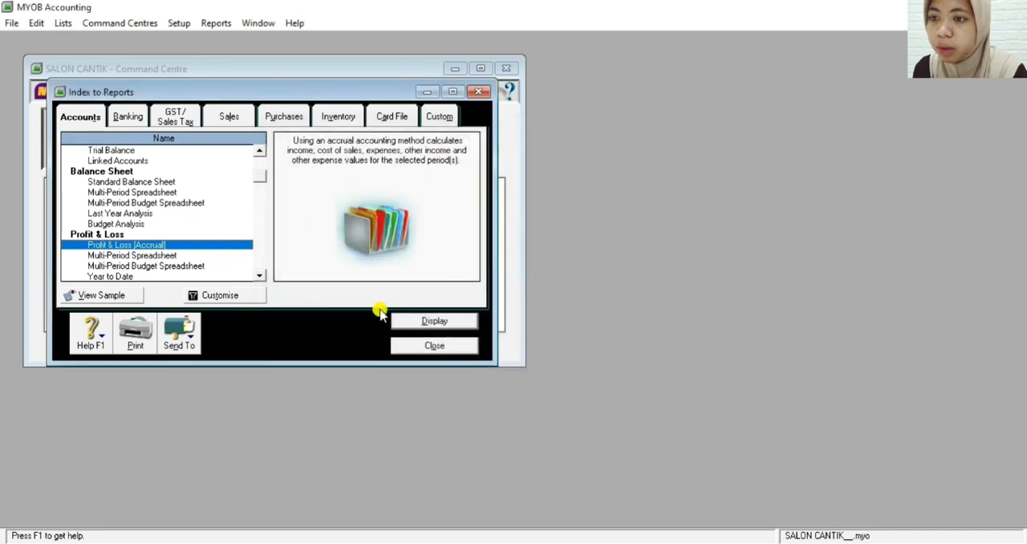
left_click(401, 321)
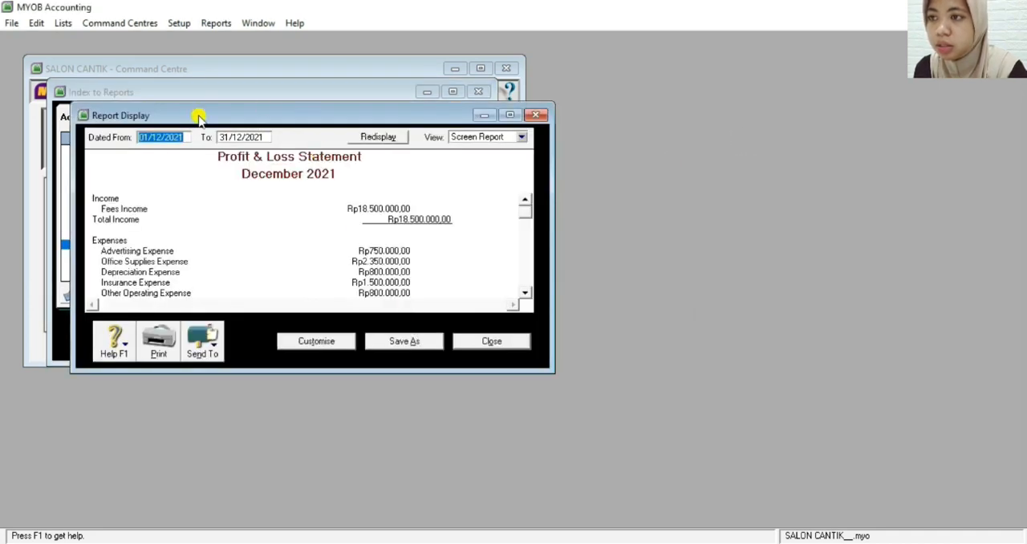
Set the Profit & Loss report's start date to 01/01/2021, maximize the report window, and refresh the statement
left_click(164, 138)
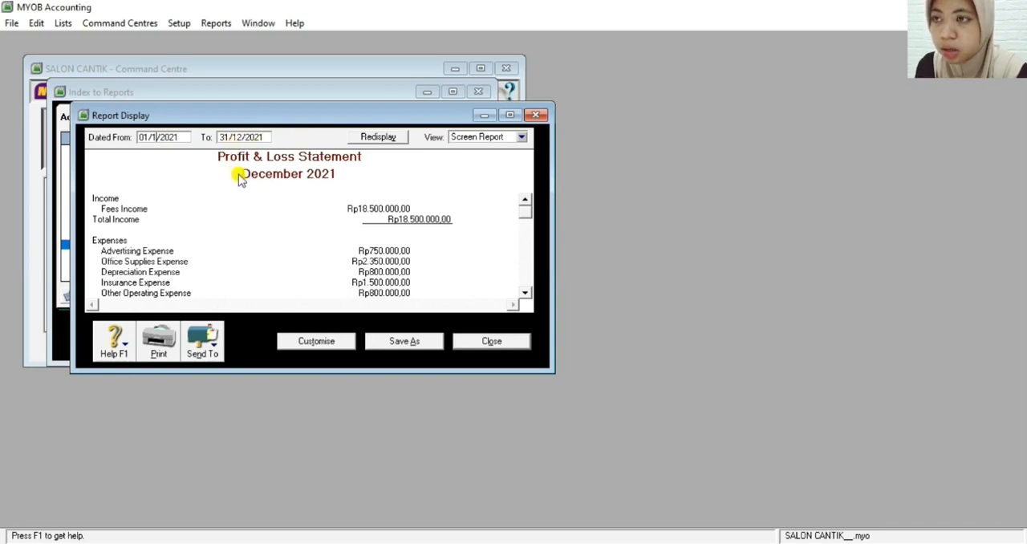
left_click(510, 117)
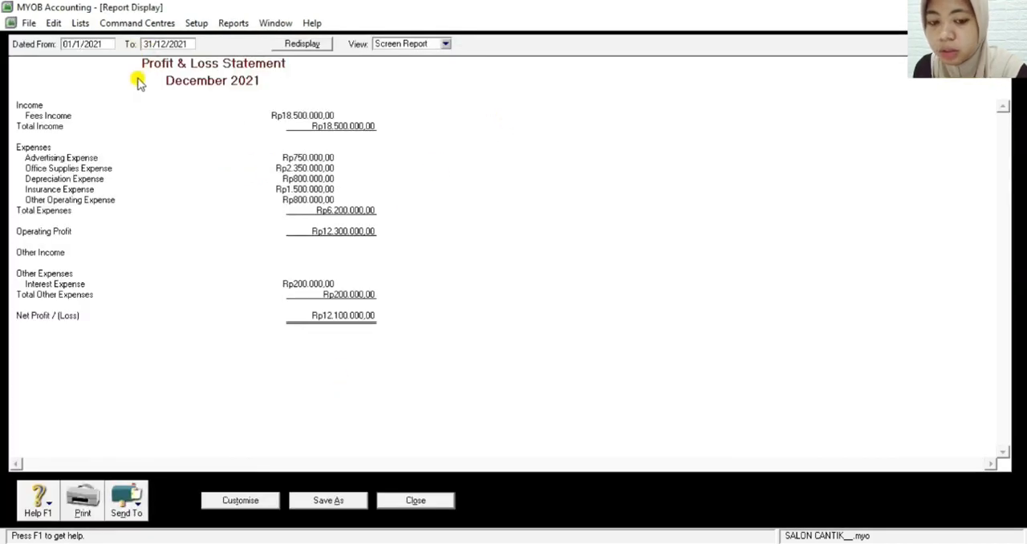
key("Tab")
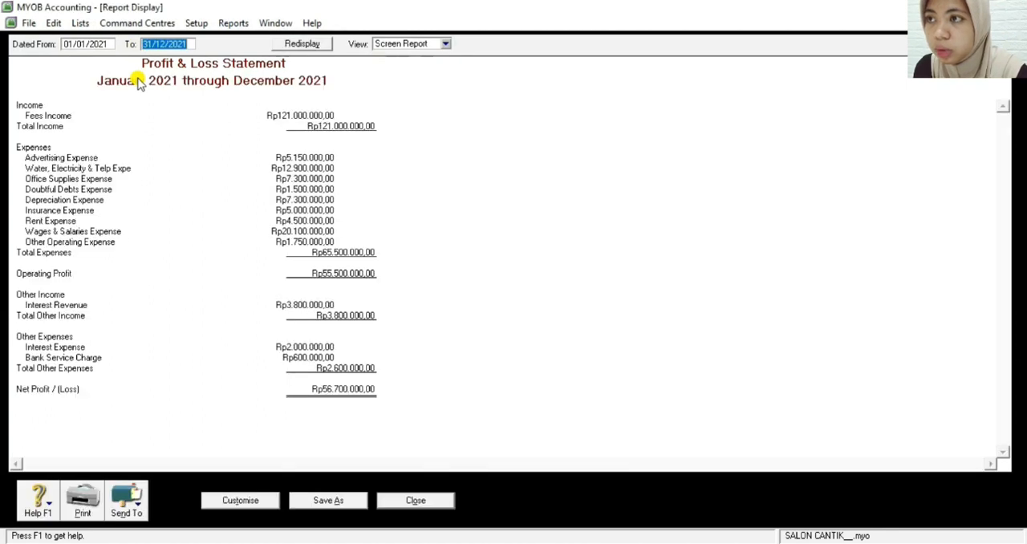
key("Tab")
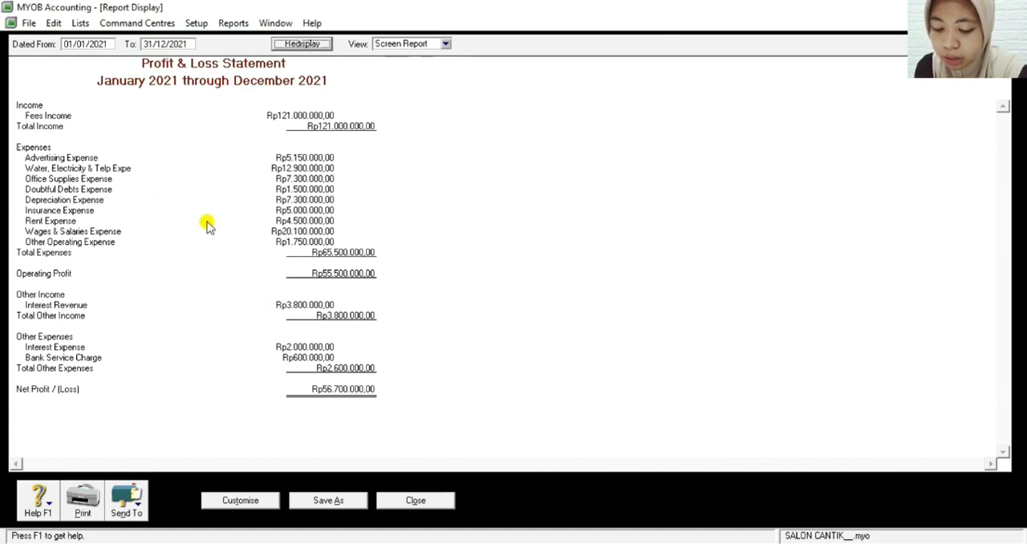
Export the Profit & Loss Statement as the PDF Profit & Loss [Accrual] in the Backup folder, and close the report
left_click(127, 510)
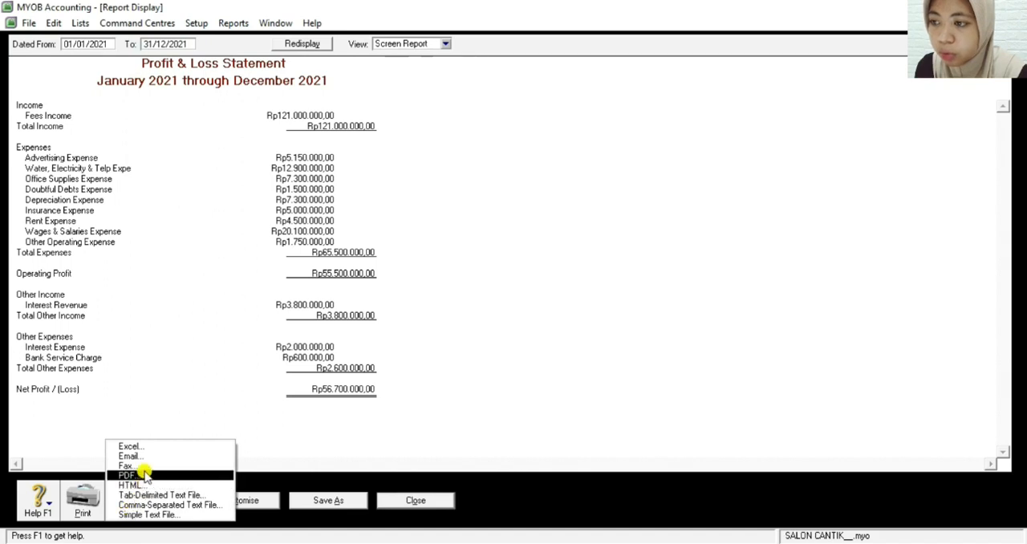
left_click(157, 476)
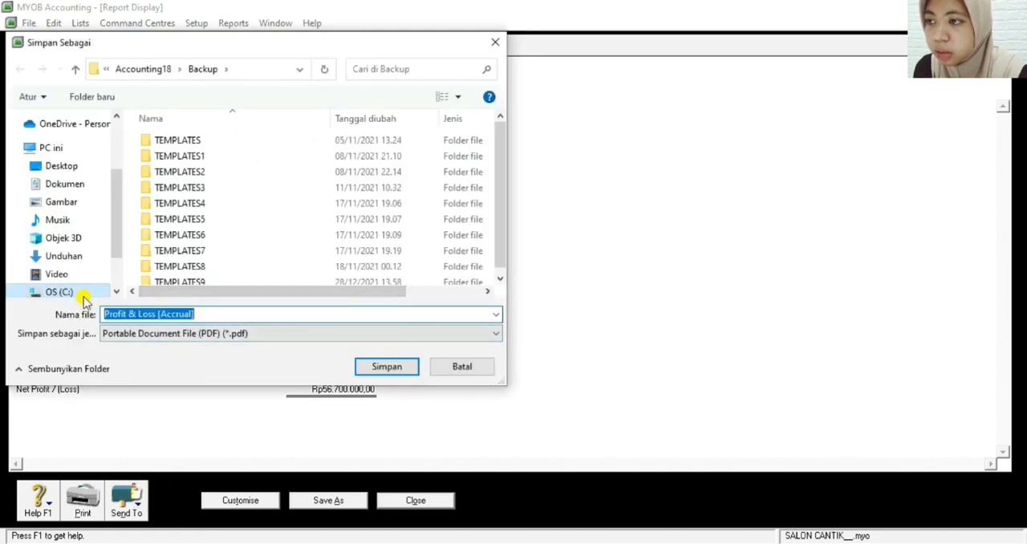
left_click(397, 367)
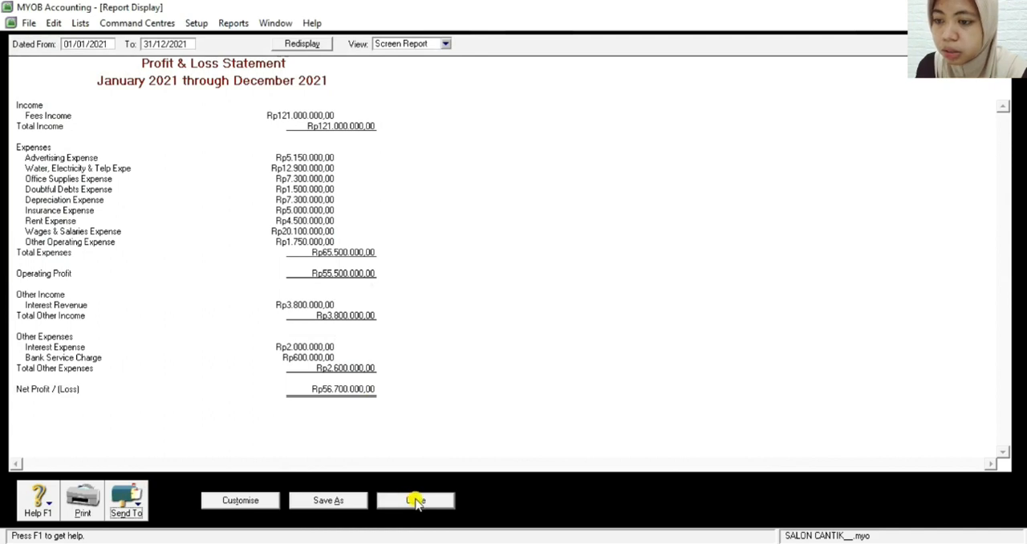
left_click(416, 500)
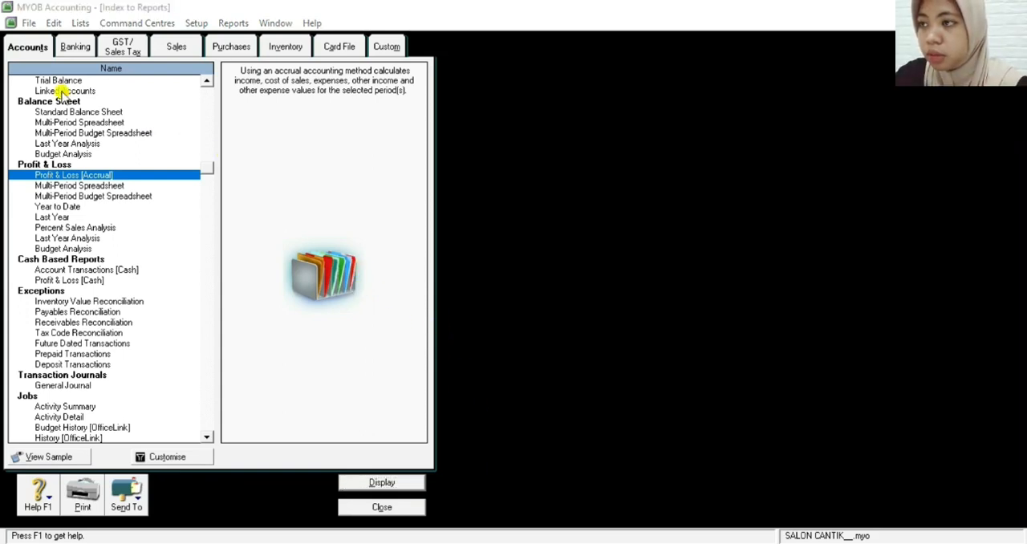
Display the Standard Balance Sheet report and export it as the PDF Standard Balance Sheet in the Backup folder, closing the report
left_click(70, 113)
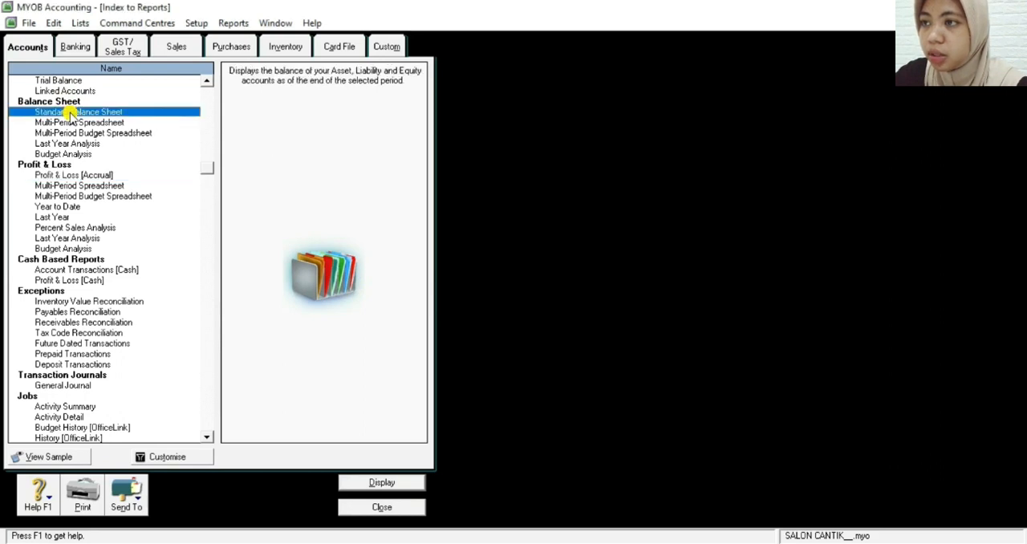
left_click(382, 483)
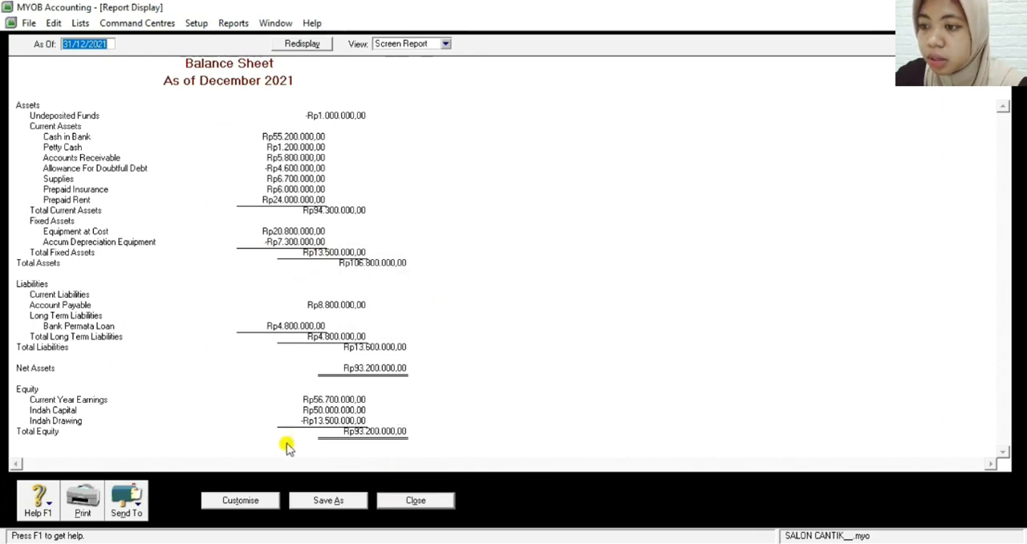
left_click(128, 504)
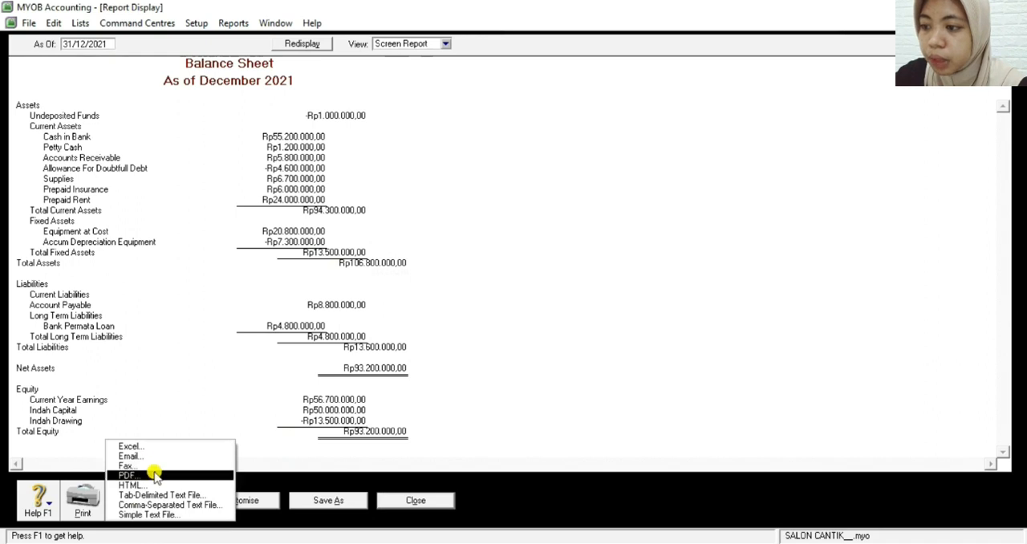
left_click(153, 475)
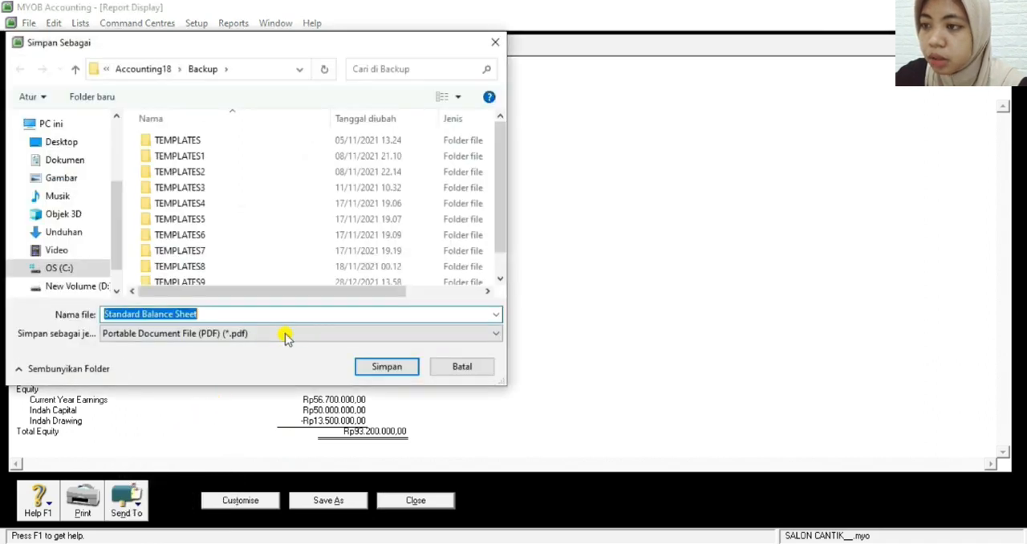
left_click(377, 366)
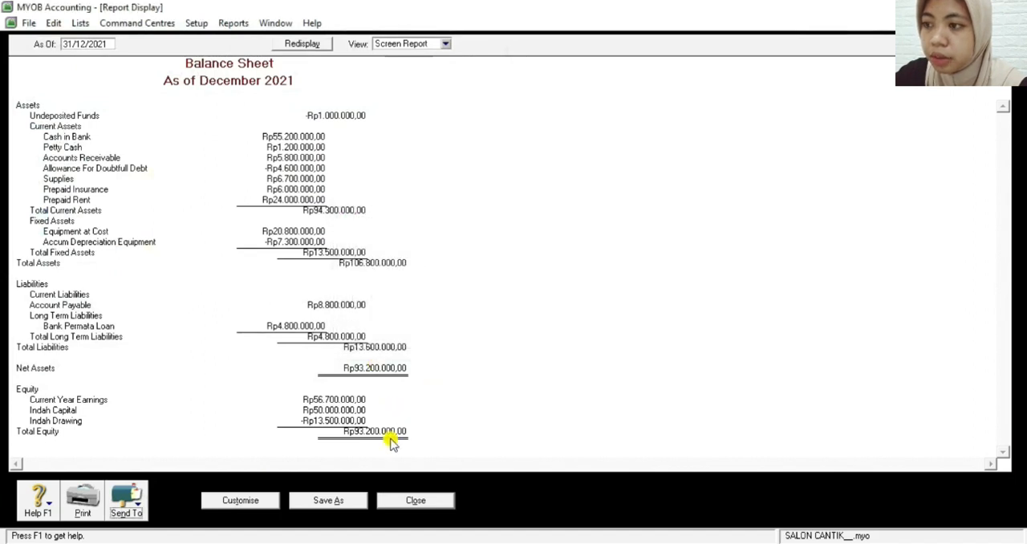
left_click(418, 506)
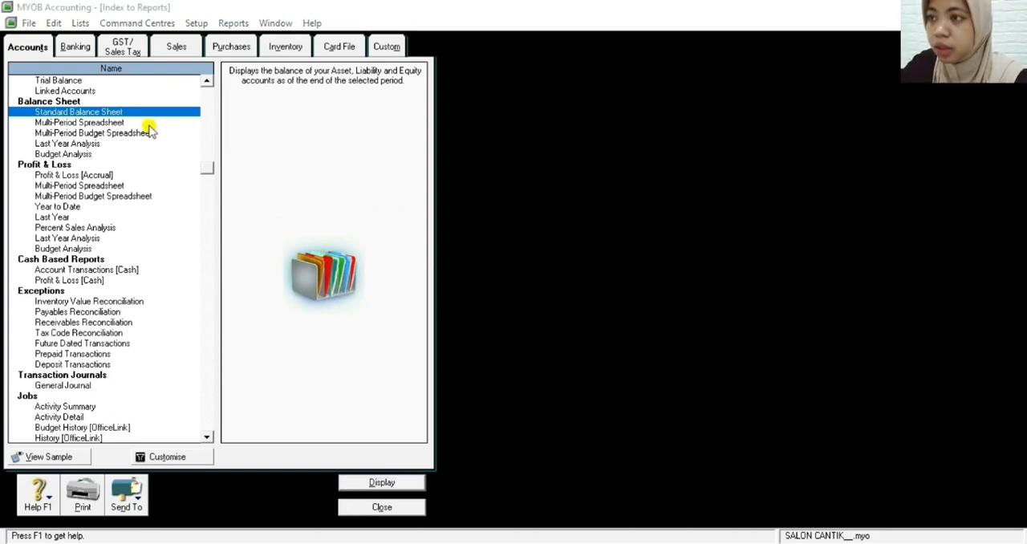
Display the Statement of Cash Flow from the banking reports
left_click(74, 46)
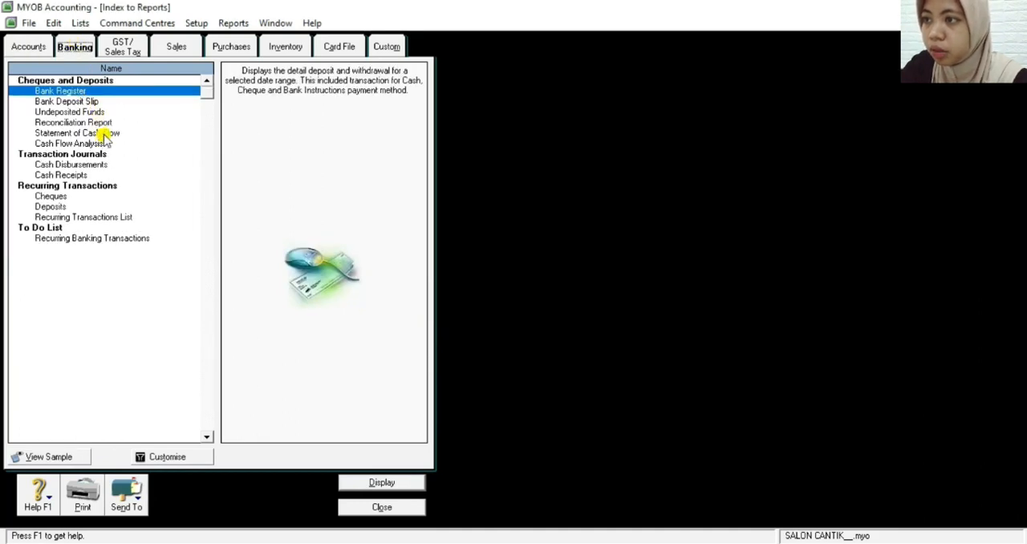
left_click(80, 132)
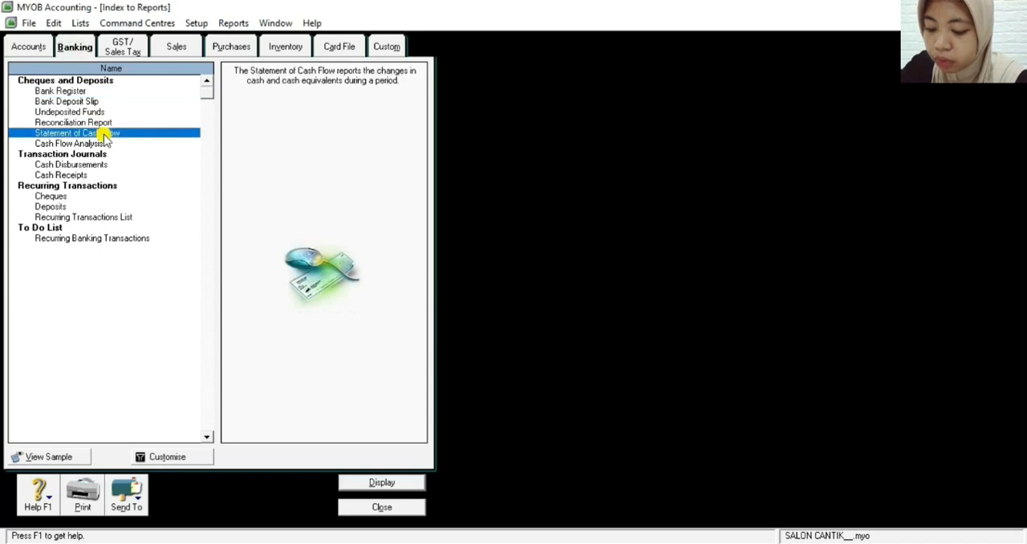
double_click(111, 138)
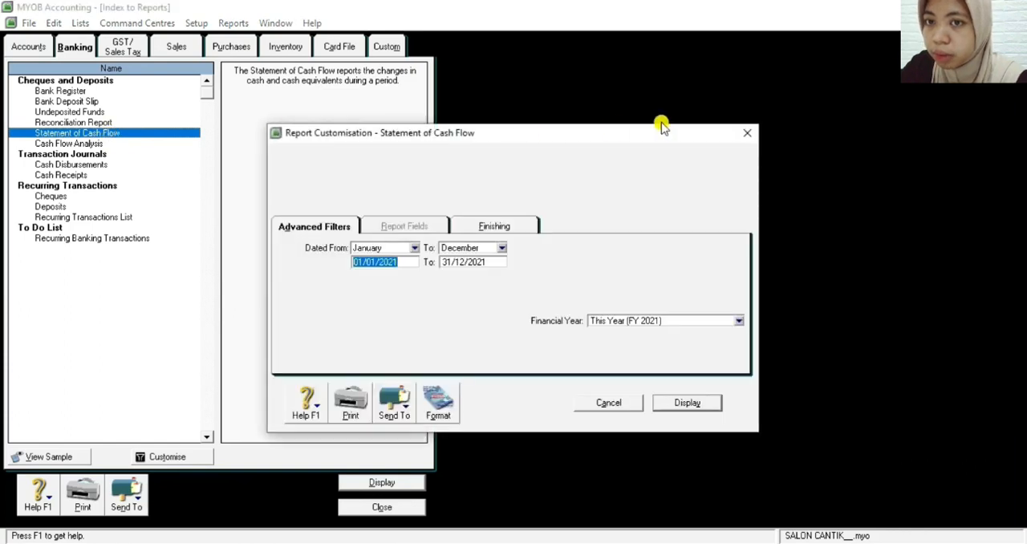
left_click(744, 134)
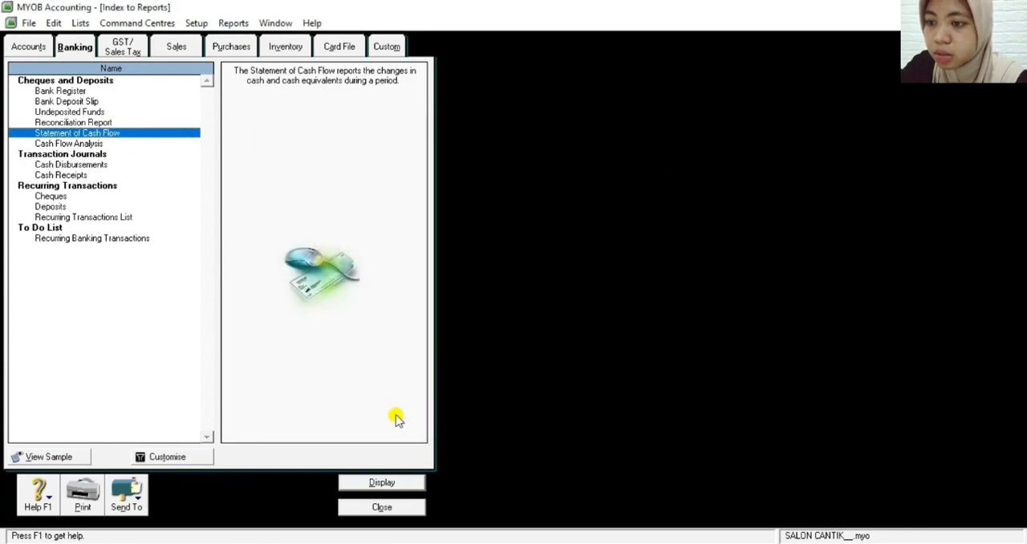
left_click(368, 484)
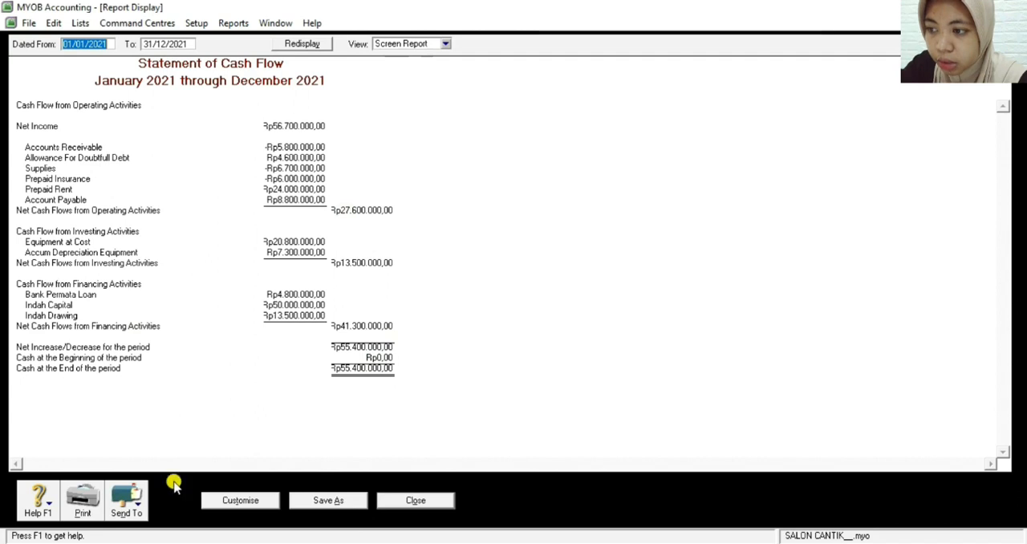
Export the cash flow report as the PDF Statement of Cash Flow in the Backup folder, and return to the Command Centre
left_click(136, 504)
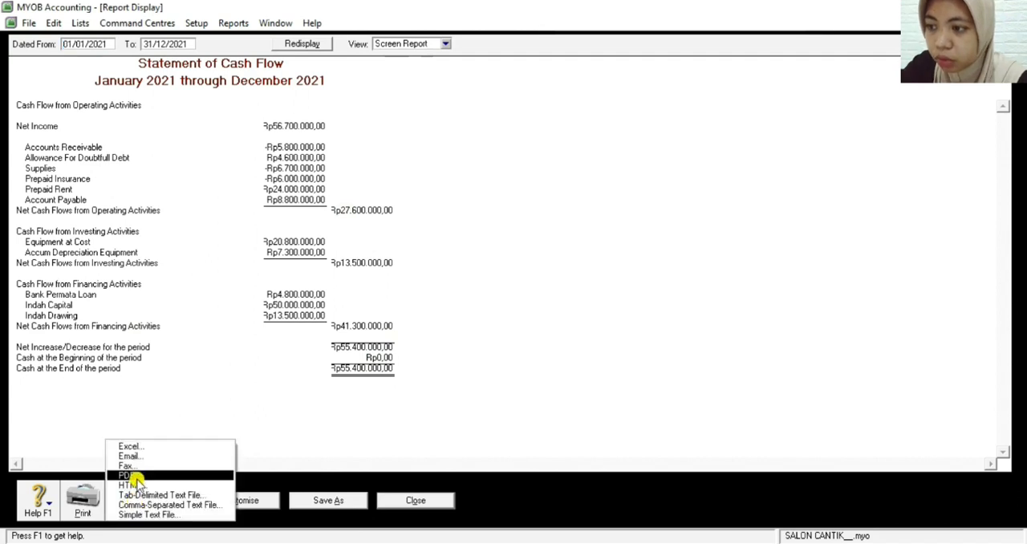
left_click(134, 476)
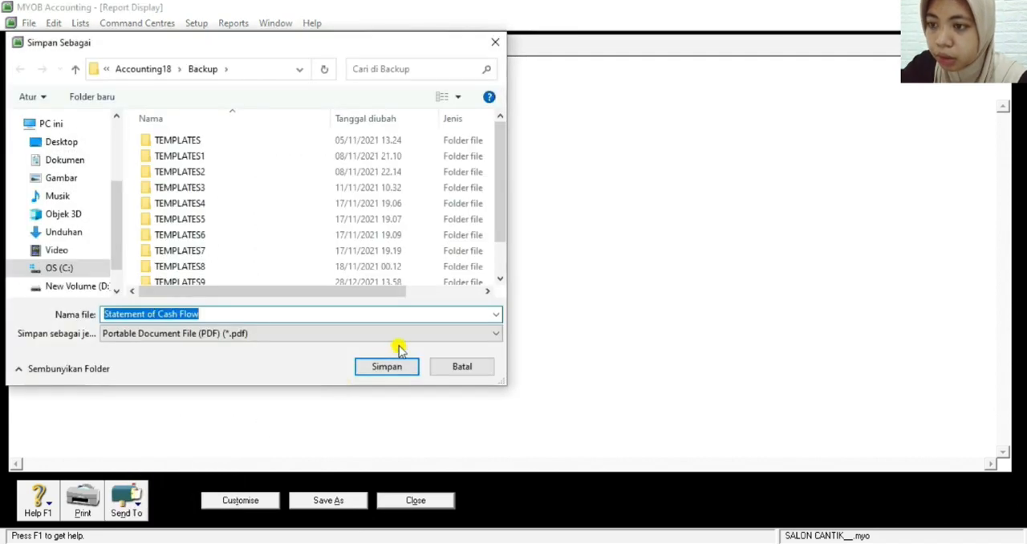
left_click(378, 371)
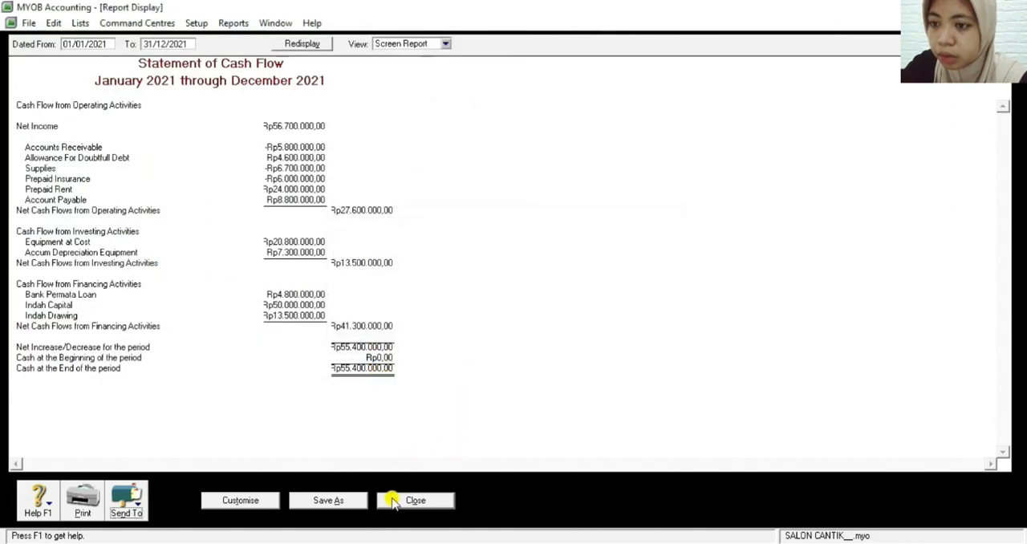
left_click(413, 500)
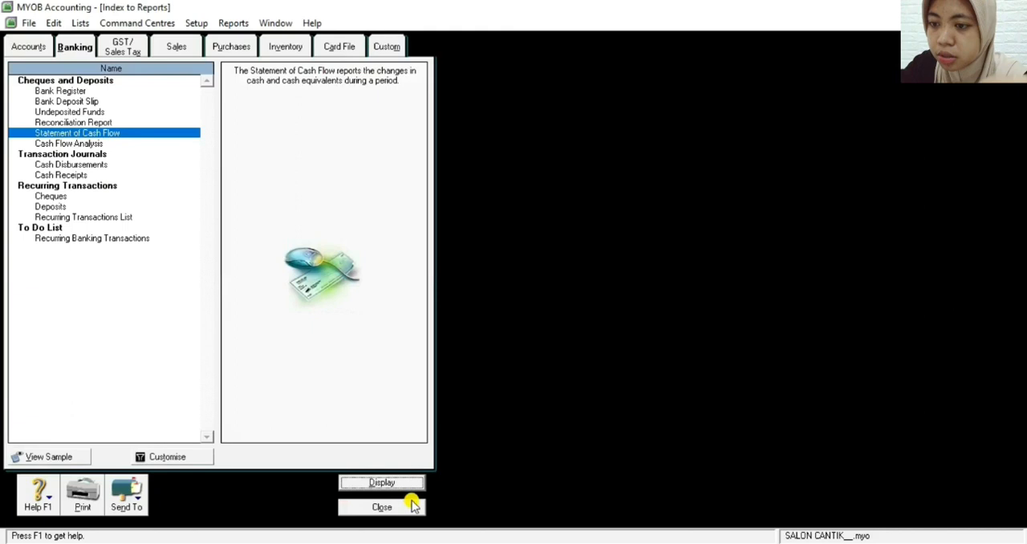
left_click(361, 507)
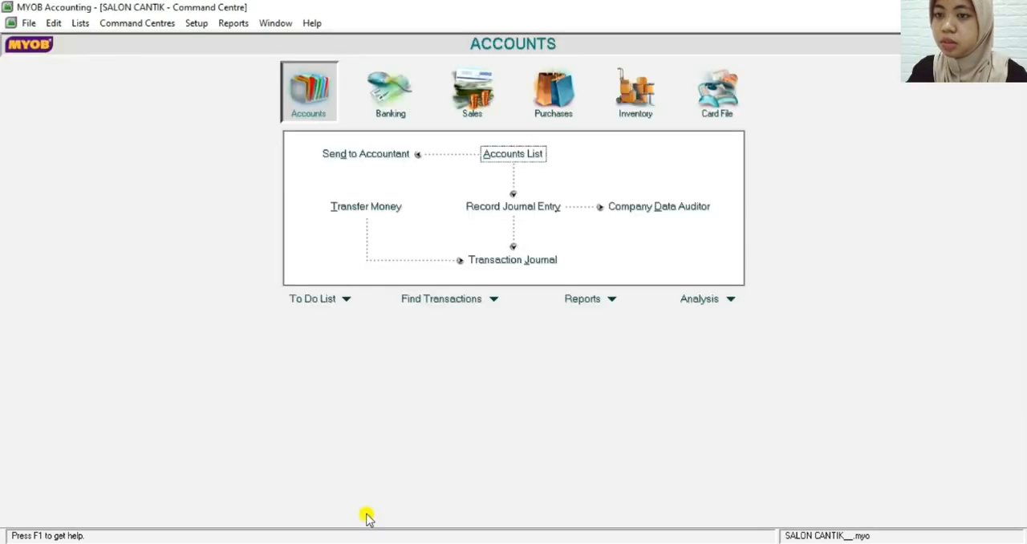